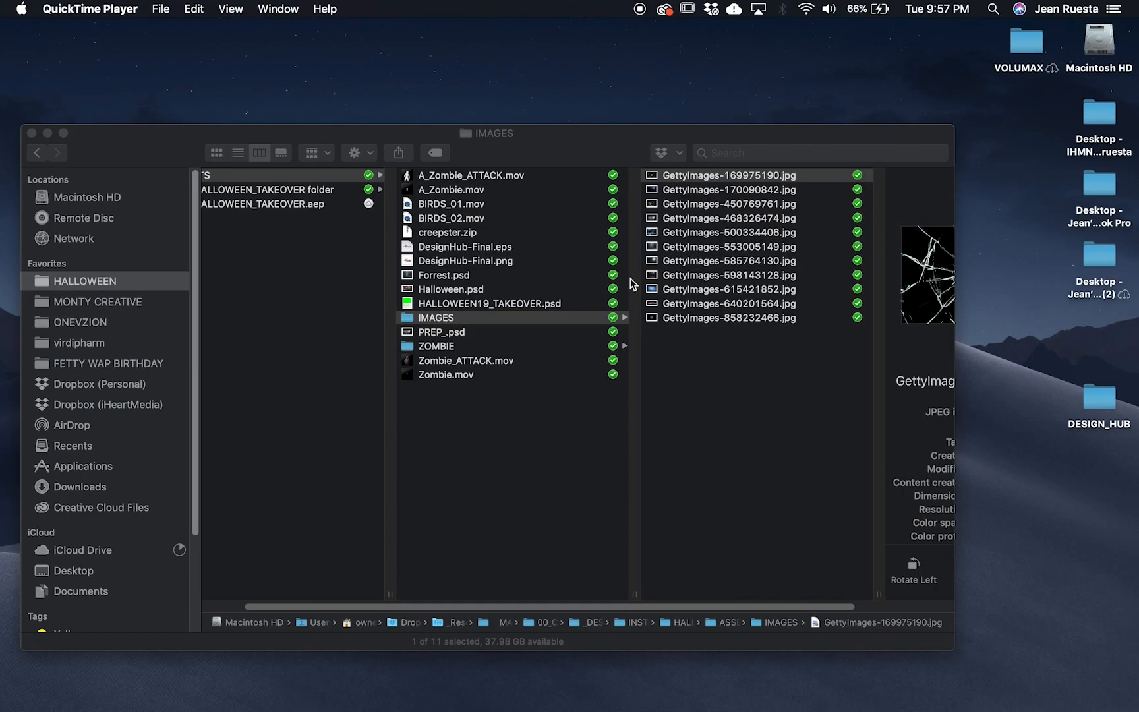
Preview the rendered video HALLOWEEN19_TAKEOVER_FINAL_1.mp4 in the RENDERS folder of IHR_HALLOWEEN_TAKEOVER folder.
click(320, 189)
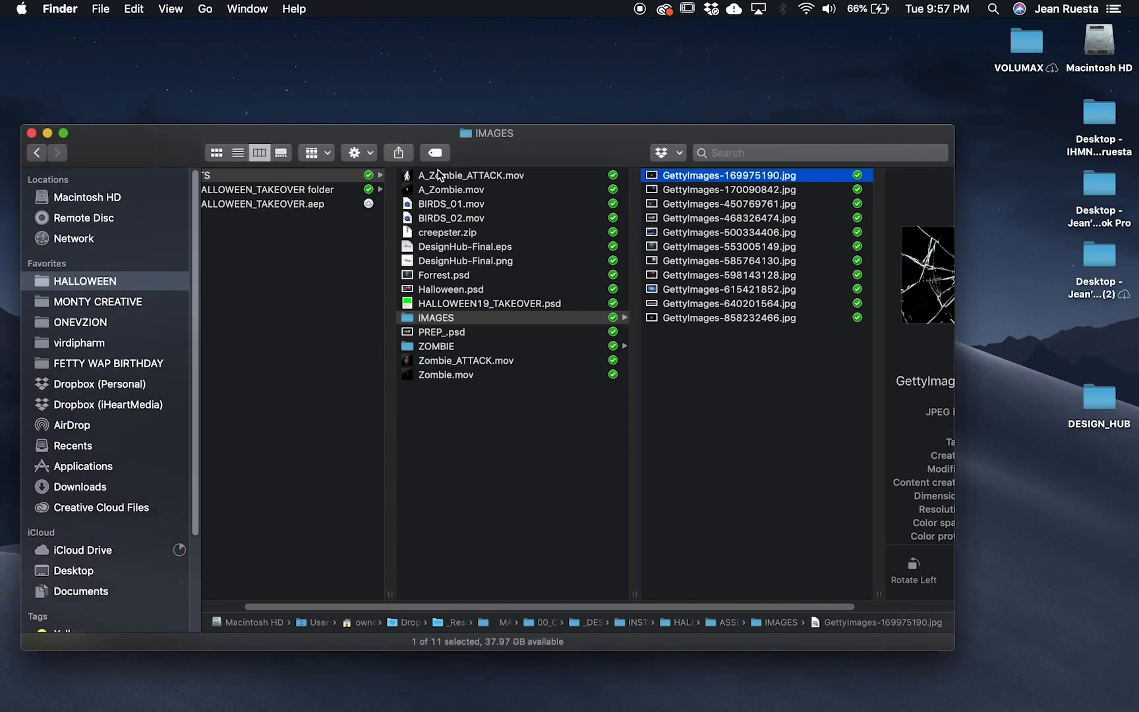
click(356, 188)
click(526, 220)
click(543, 227)
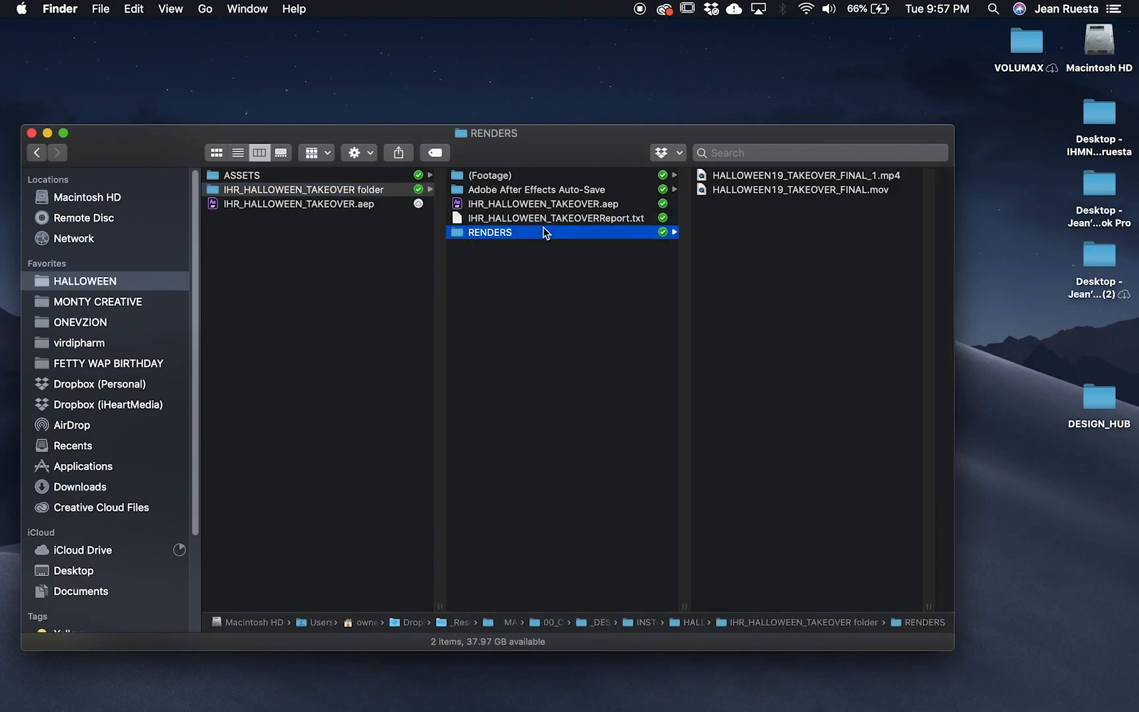
click(805, 189)
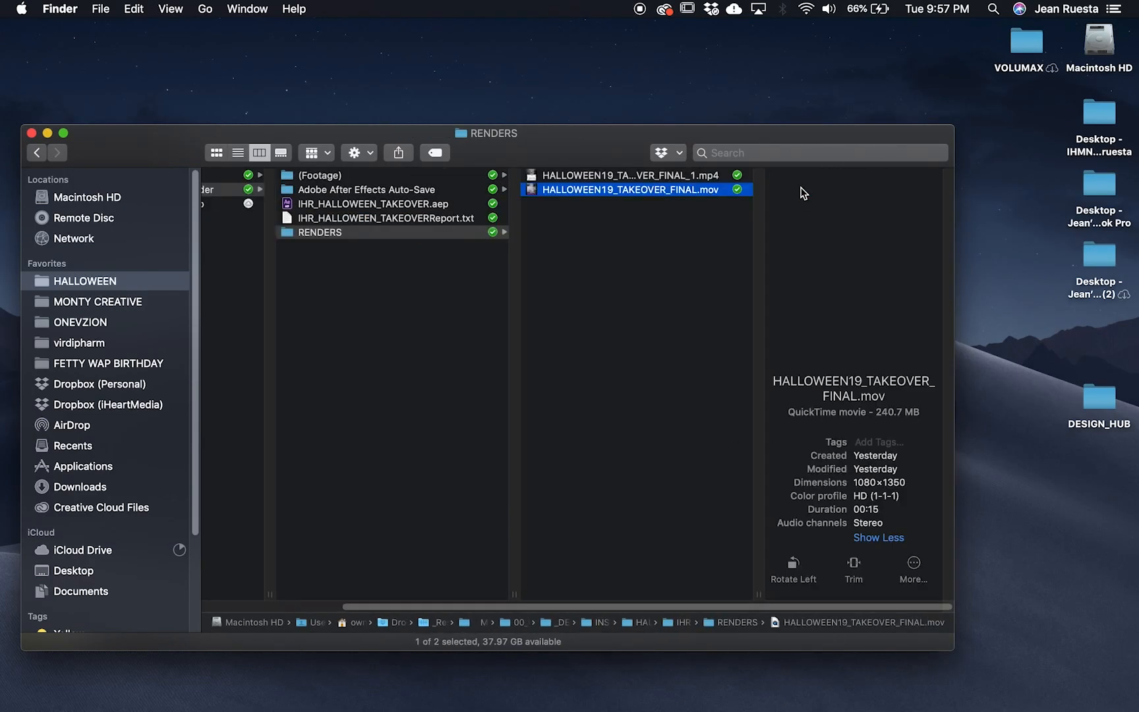
click(700, 175)
key(space)
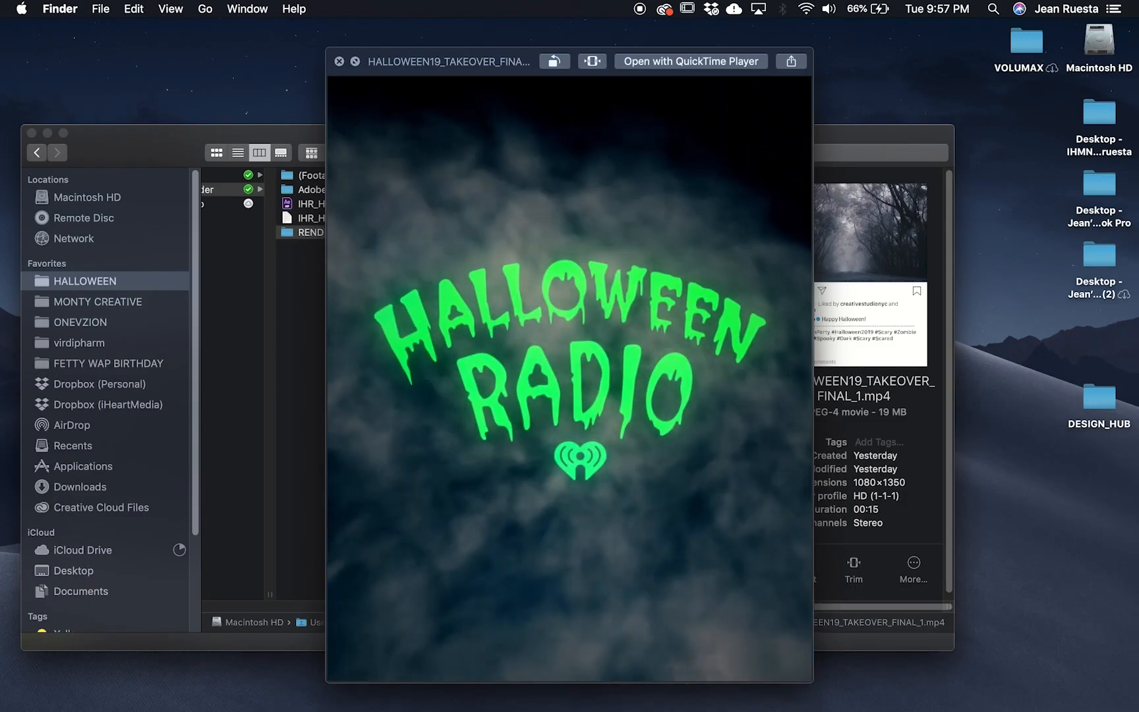
key(space)
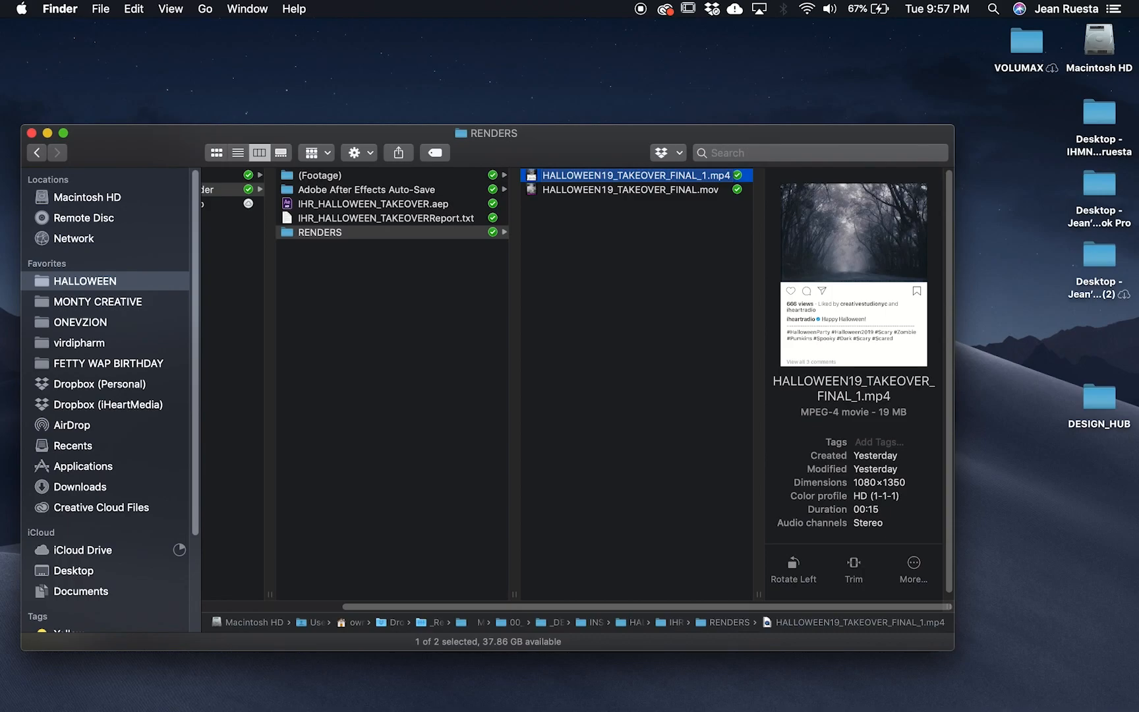
Preview HALLOWEEN19_TAKEOVER_FINAL_1.mp4 again, pause playback, scrub to 00:07 and close the preview.
key(space)
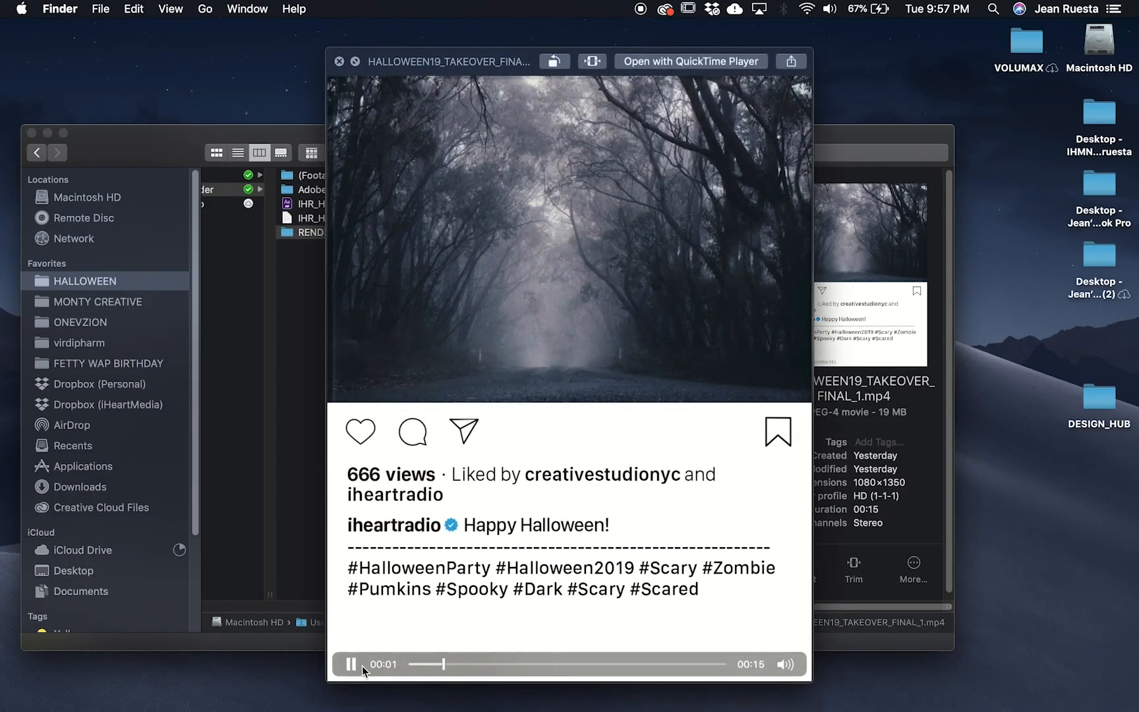
click(353, 665)
drag(453, 667, 559, 667)
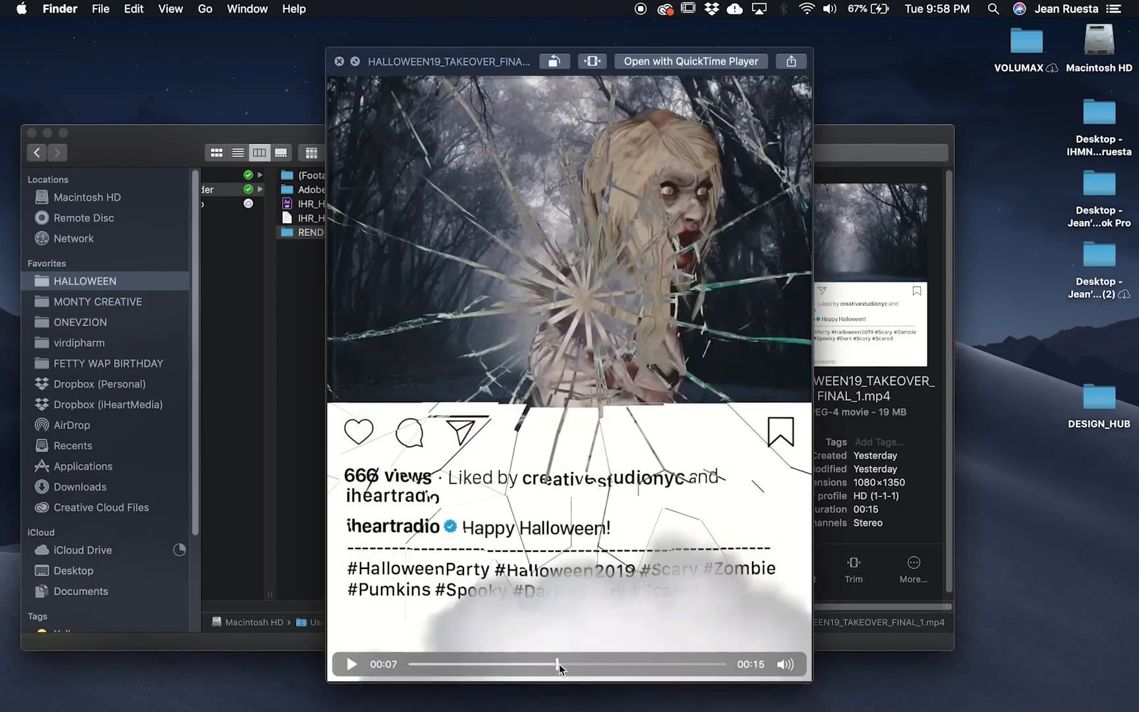
key(space)
Preview the Getty stock photos in the IMAGES folder inside ASSETS, one after another from GettyImages-169975190.jpg.
scroll(288, 426, left, 3)
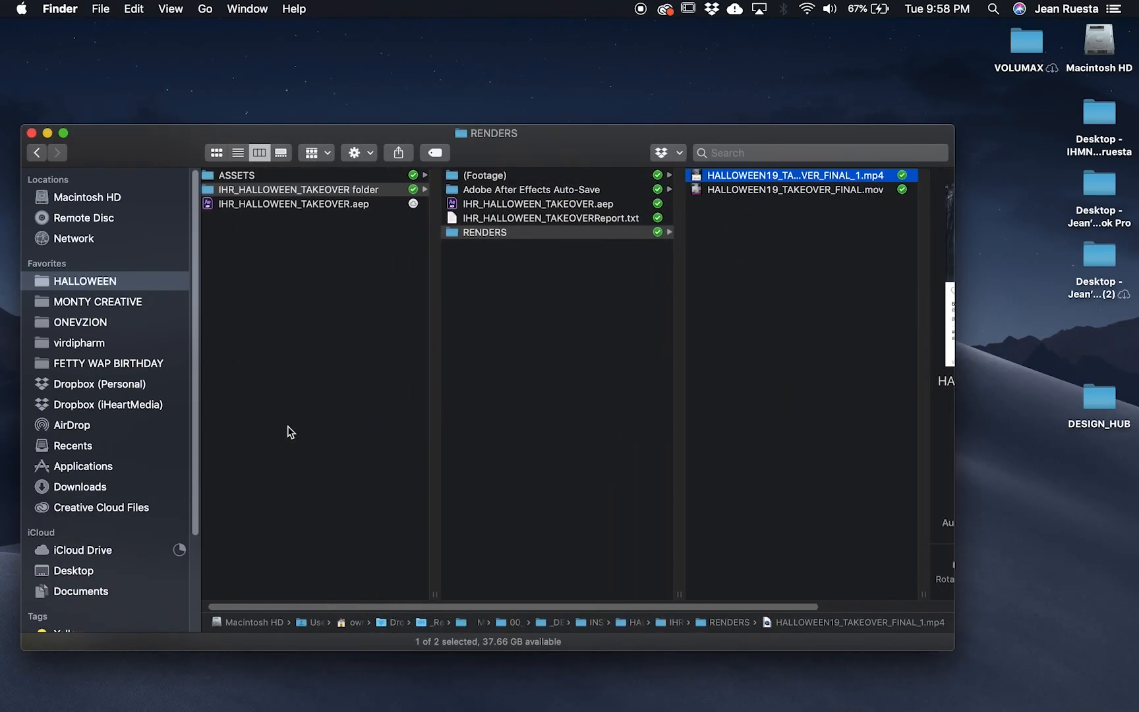
click(297, 174)
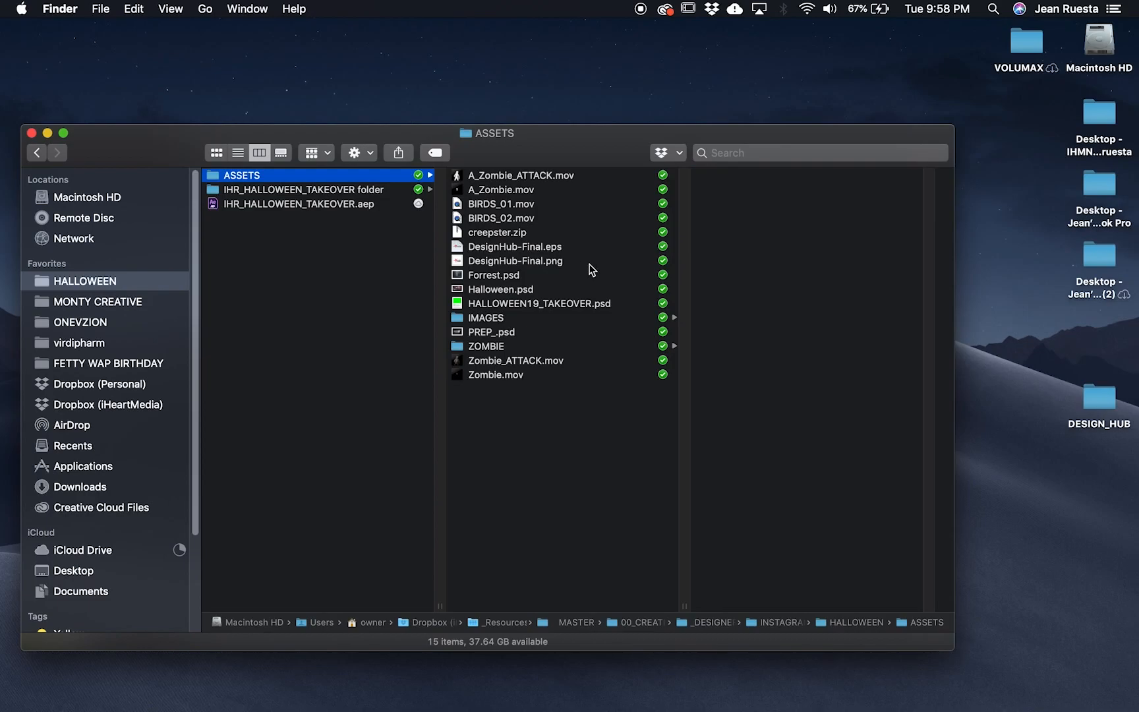
click(499, 315)
key(Right)
key(space)
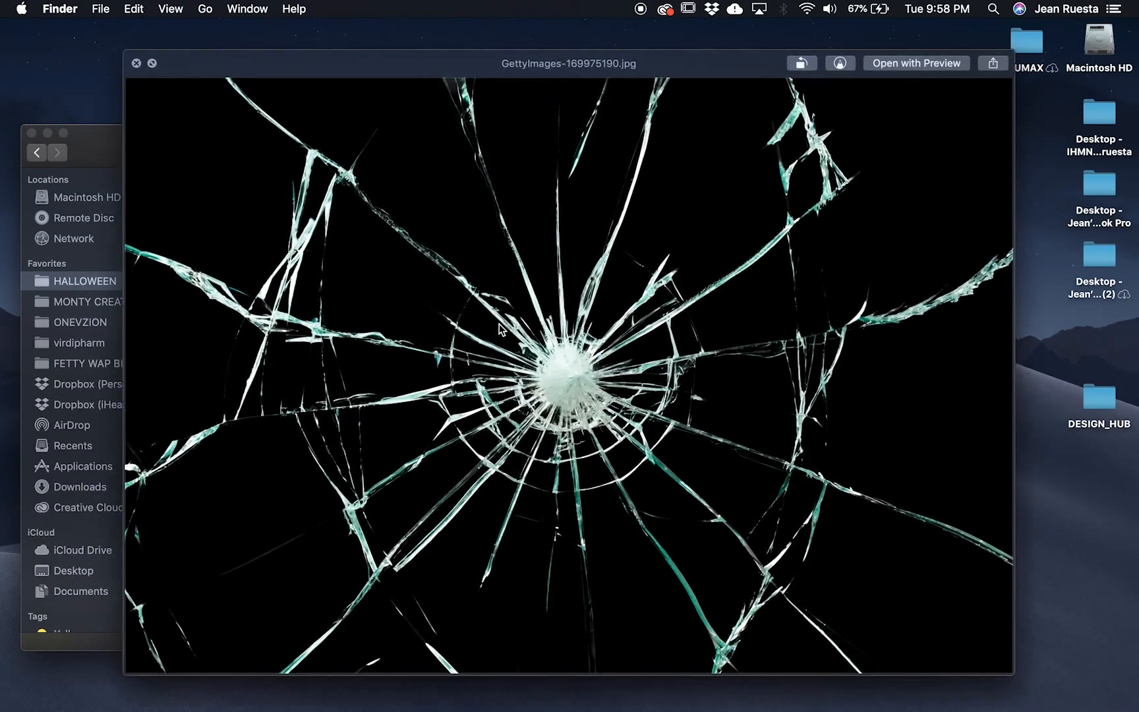
key(Down)
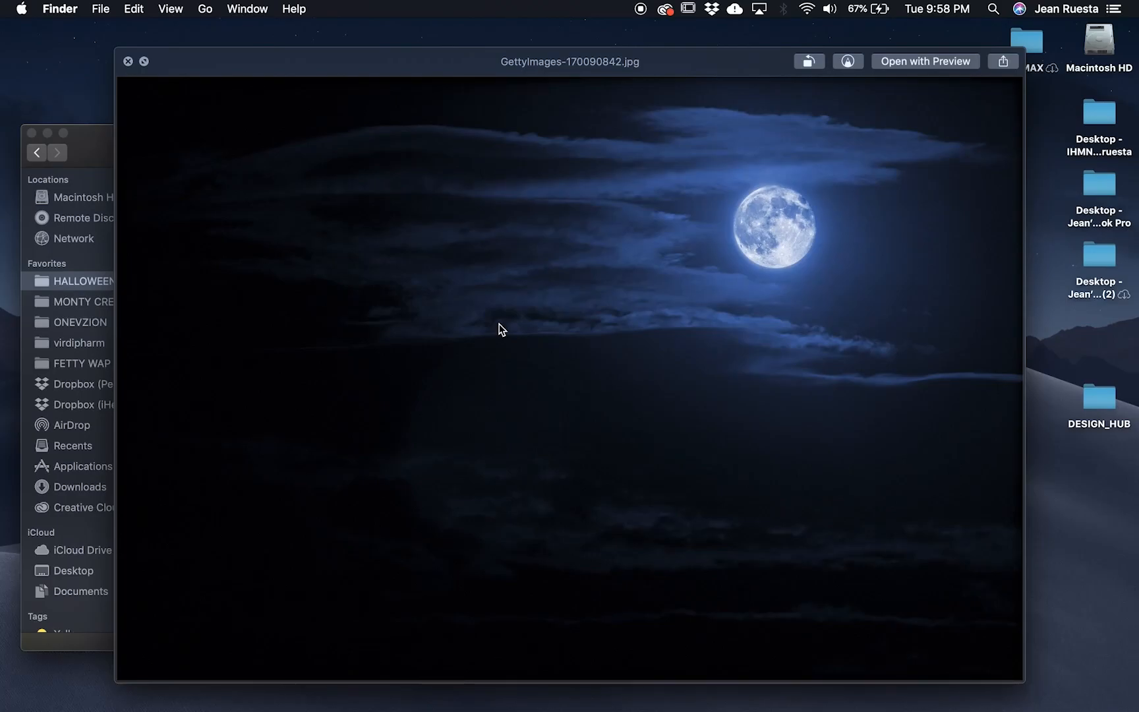
key(Down)
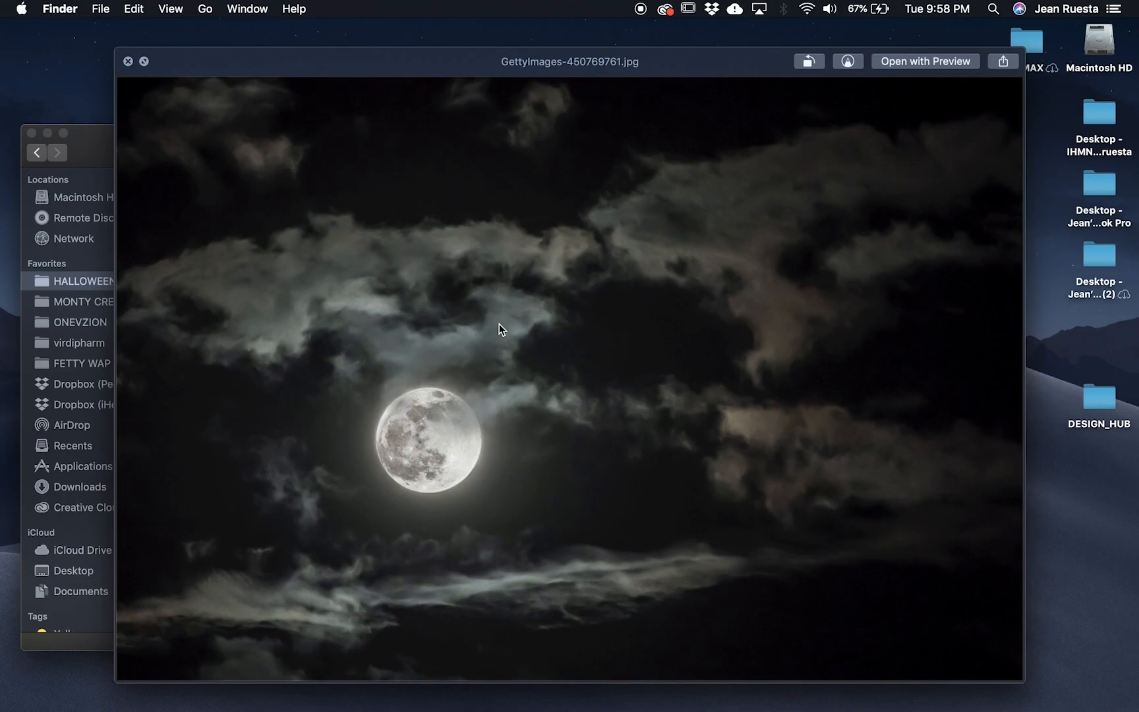
key(Down)
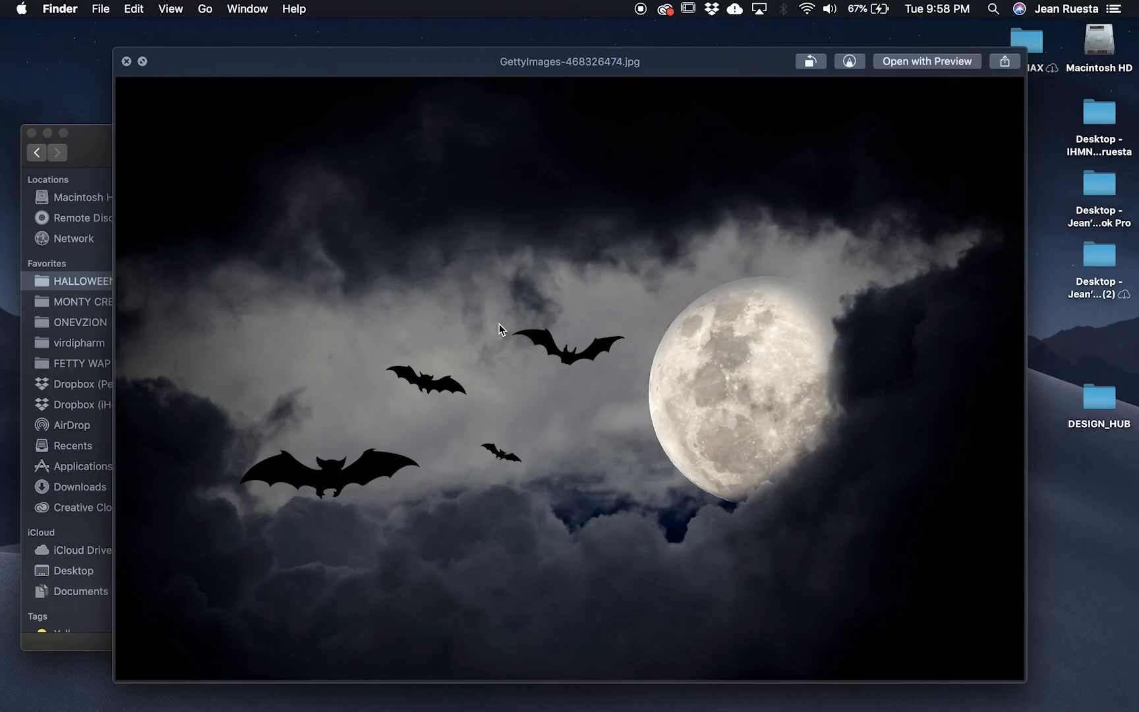
key(Down)
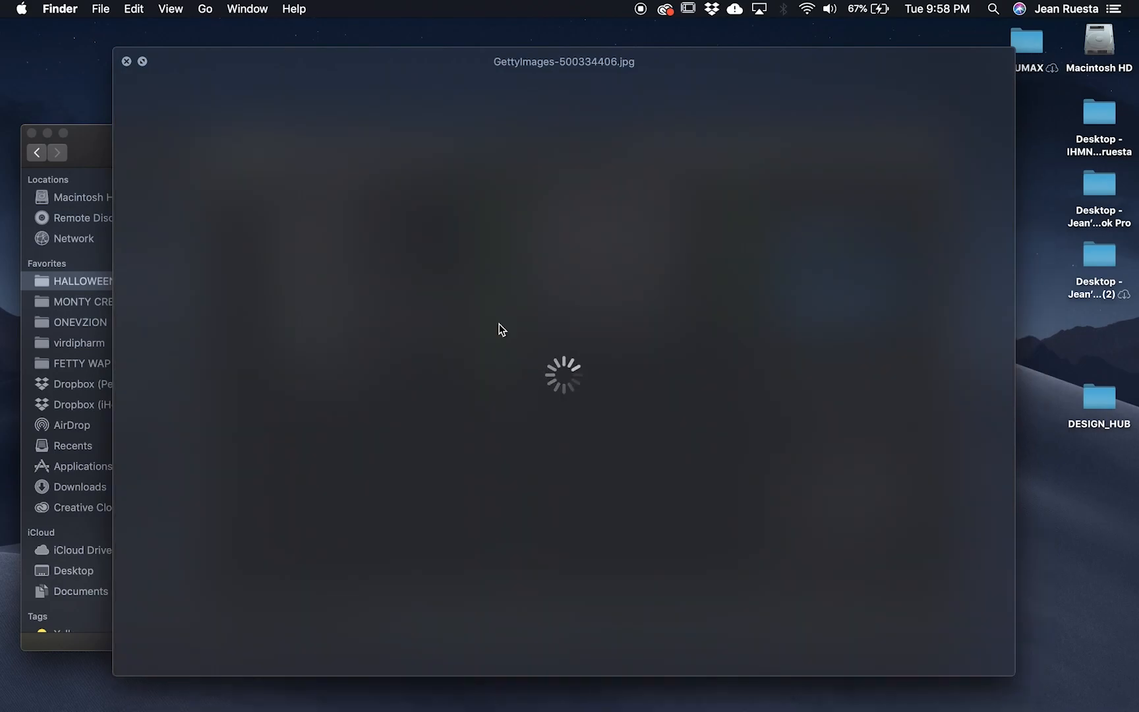
key(Down)
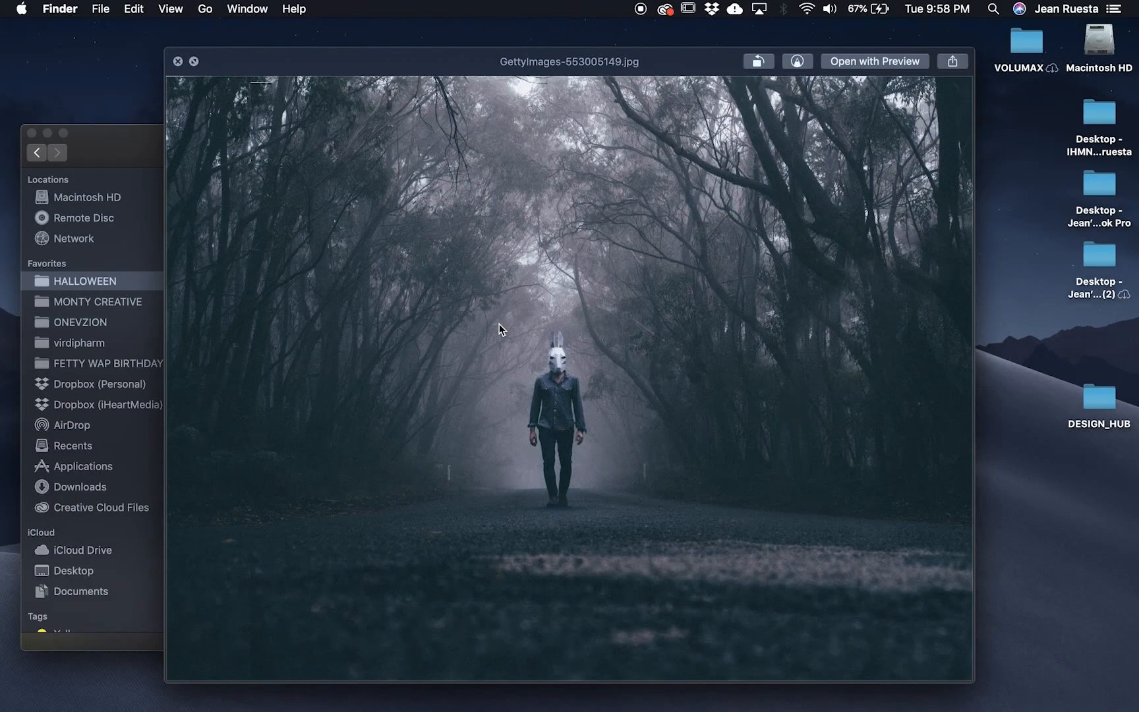
key(Down)
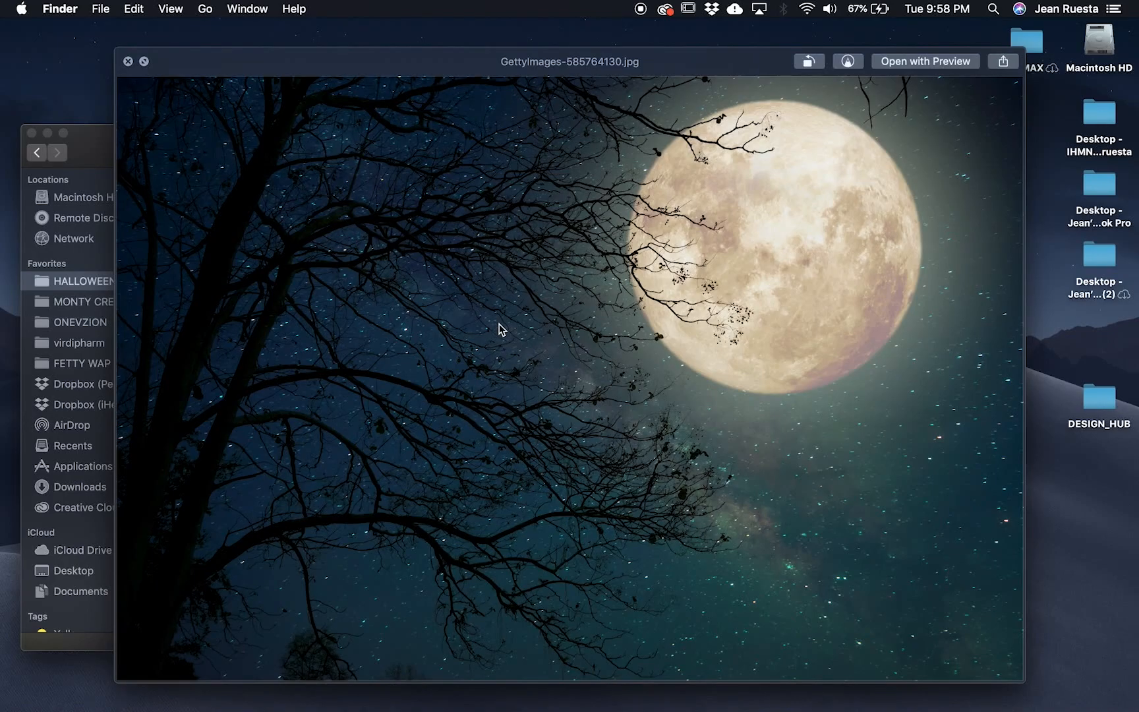
key(Down)
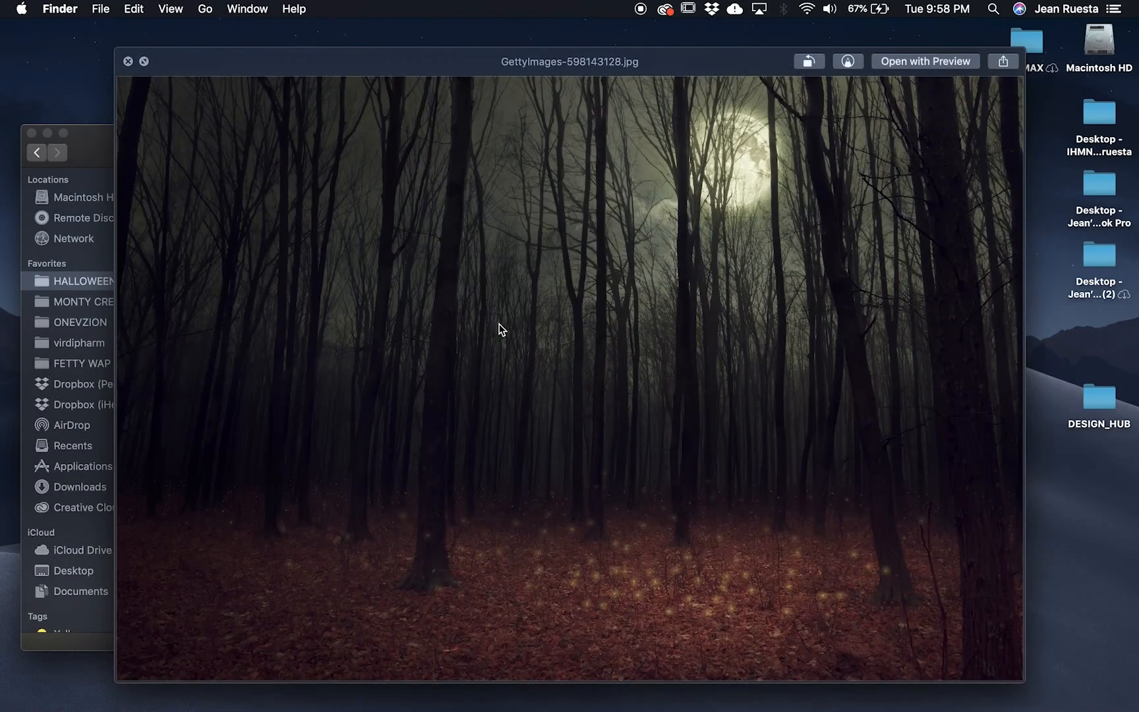
key(Down)
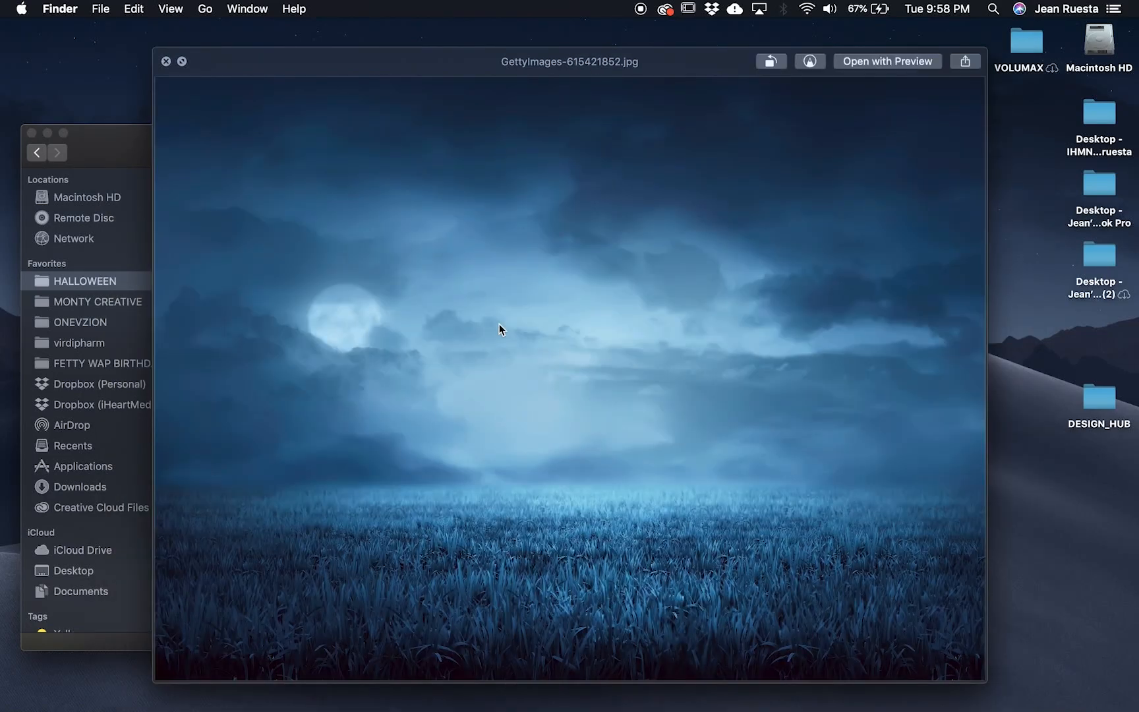
key(space)
key(Down)
key(Up)
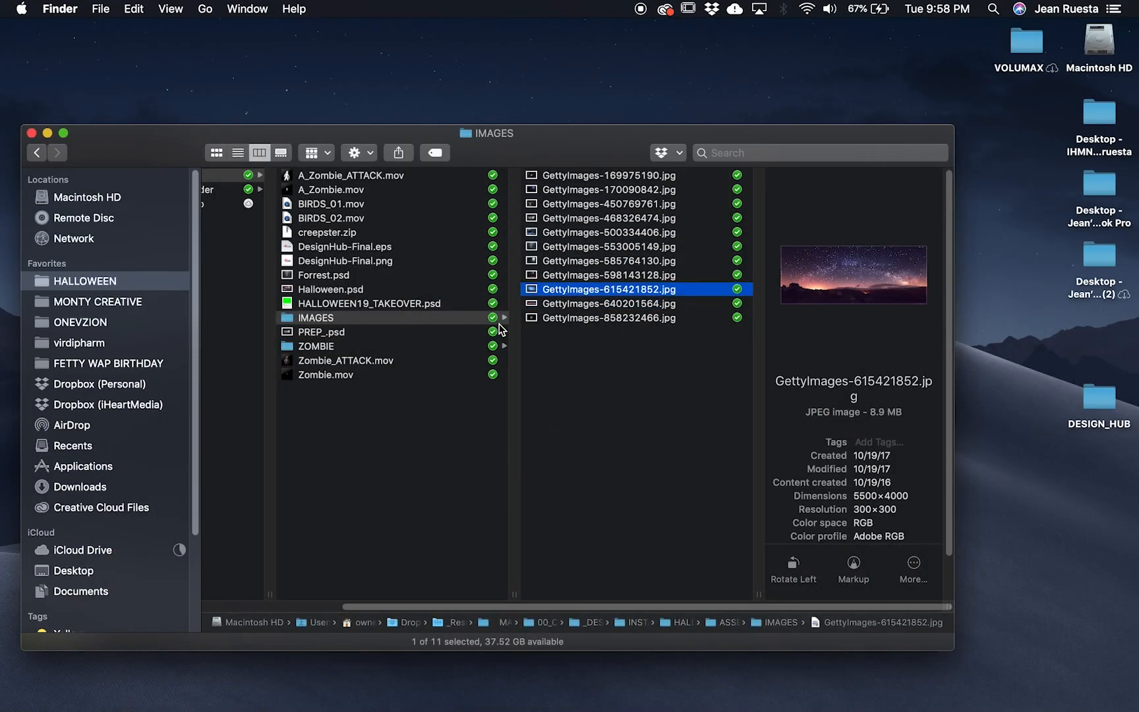
Check GettyImages-468326474.jpg, the moon with bats, in a preview and open it in Photoshop.
key(Up)
click(584, 249)
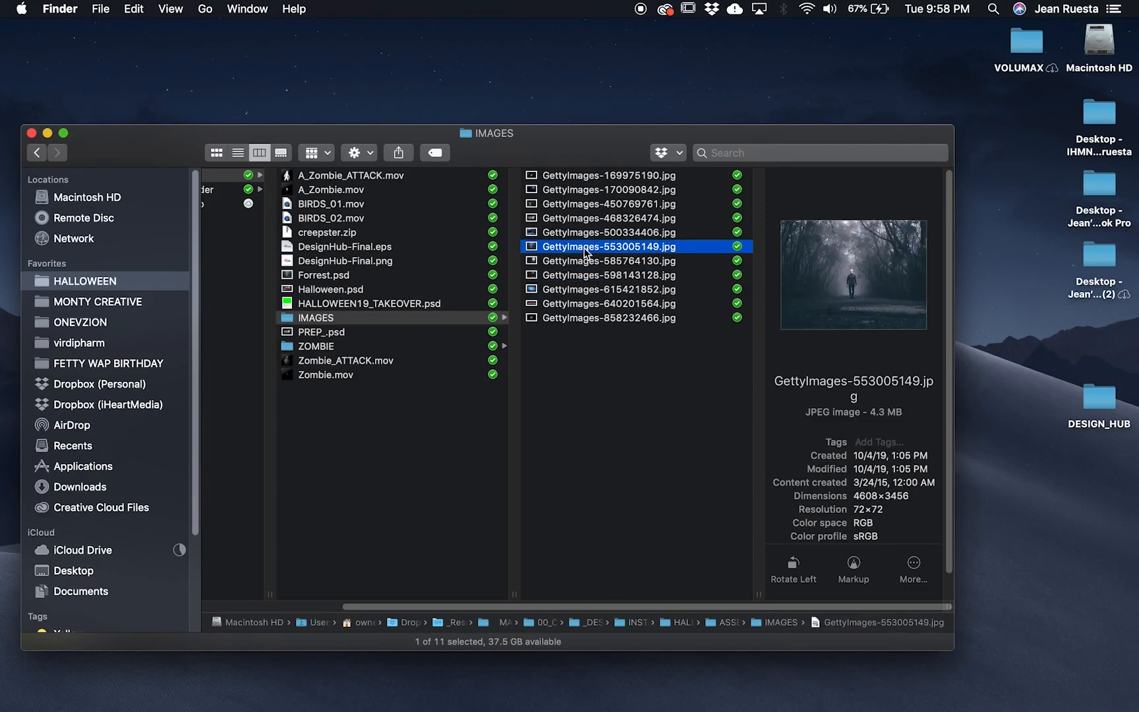
key(Up)
key(Up)
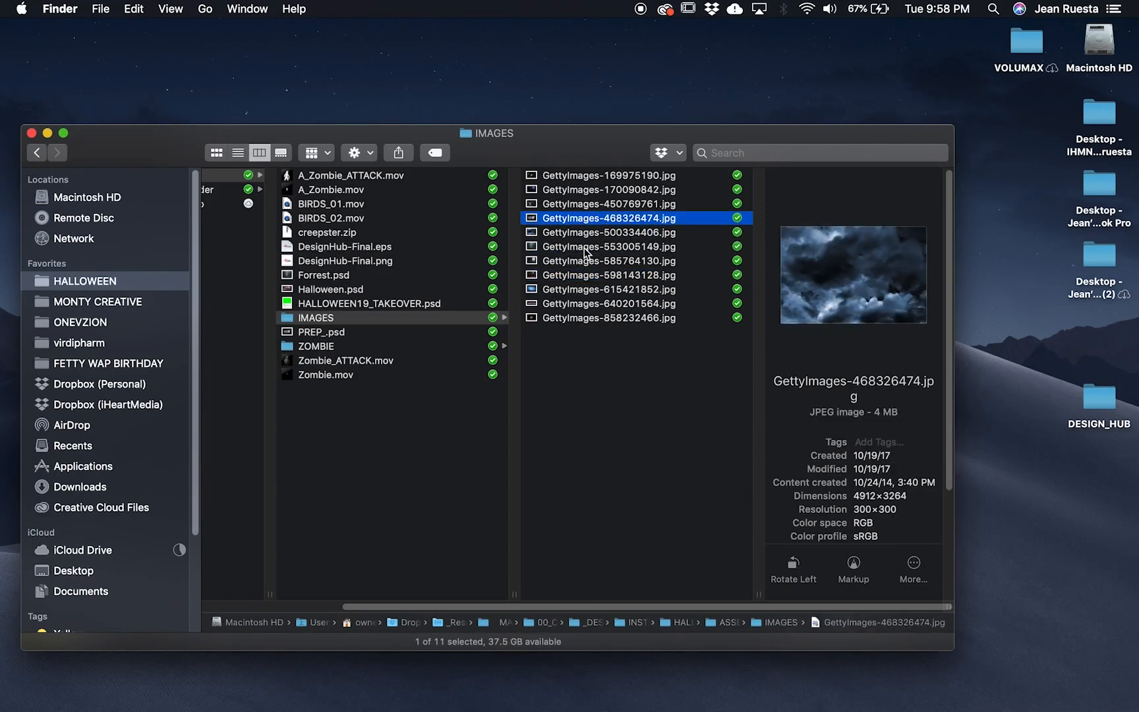
key(space)
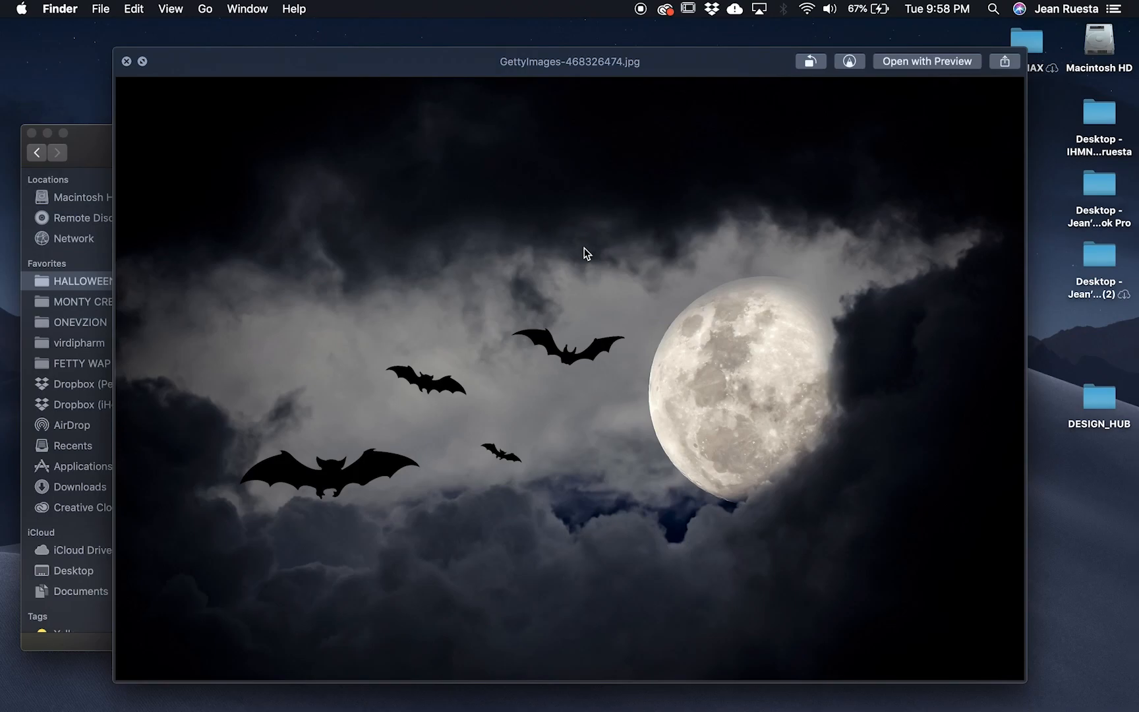
key(space)
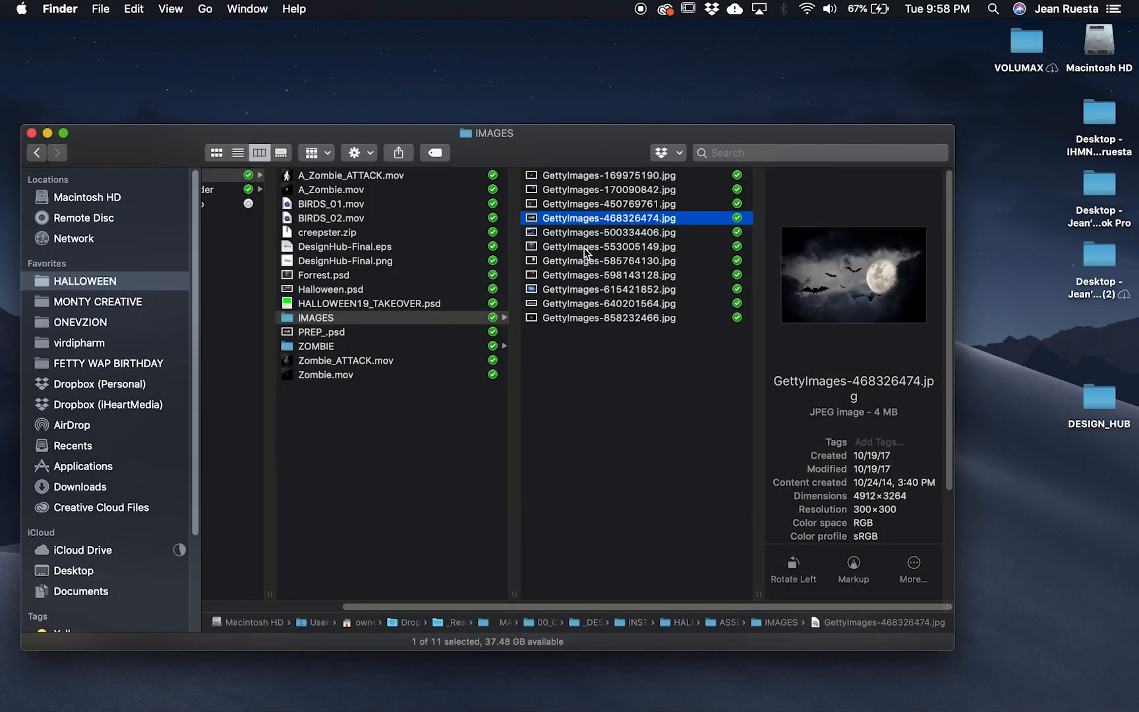
click(584, 219)
drag(585, 222, 400, 709)
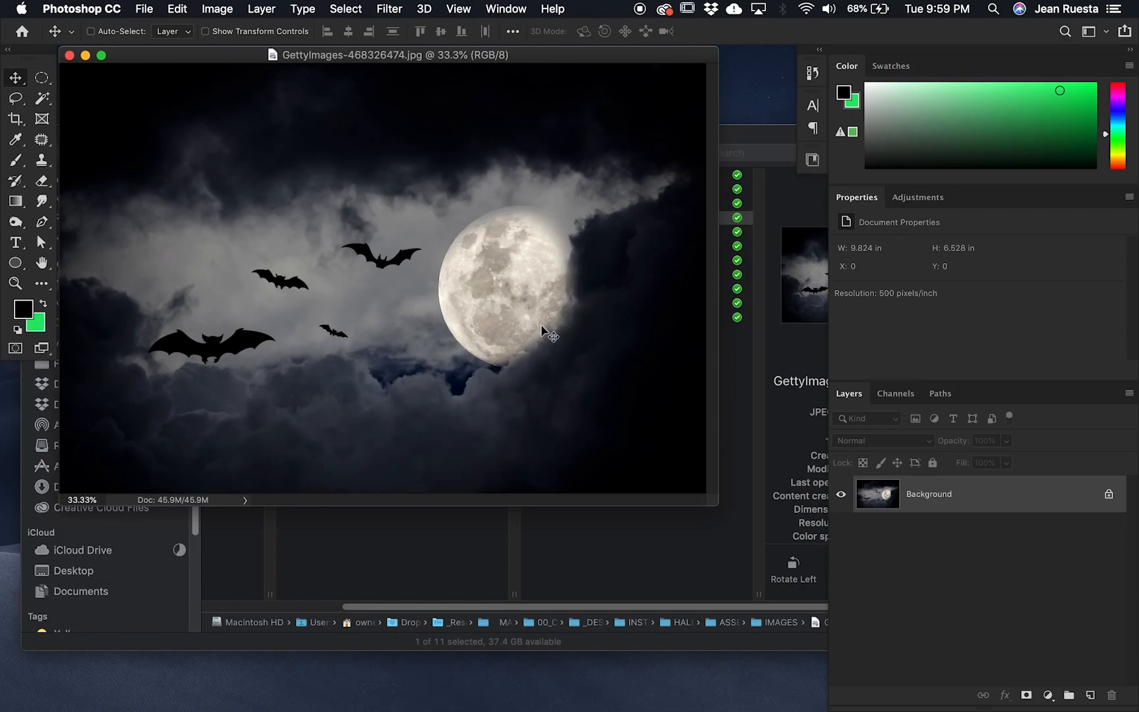
Remove the largest bat with the Patch Tool, replacing it with clouds from just above it, and clear the selection.
key(super+equal)
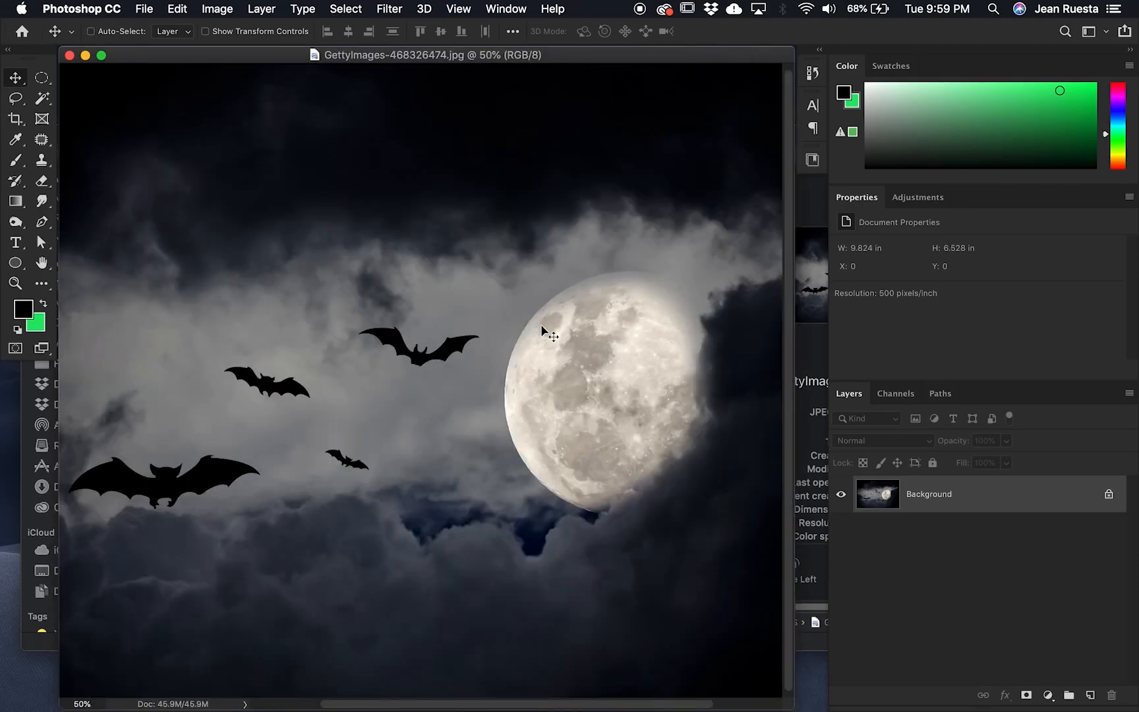
key(super+equal)
drag(300, 453, 620, 310)
key(super+equal)
click(42, 139)
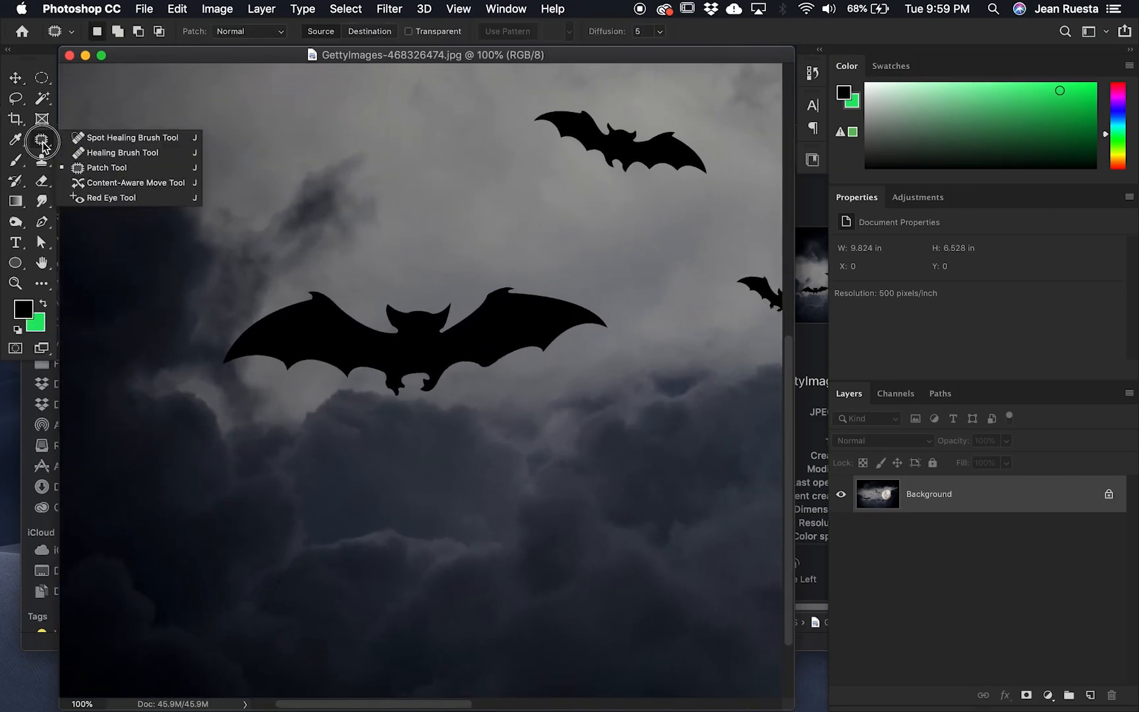
click(112, 166)
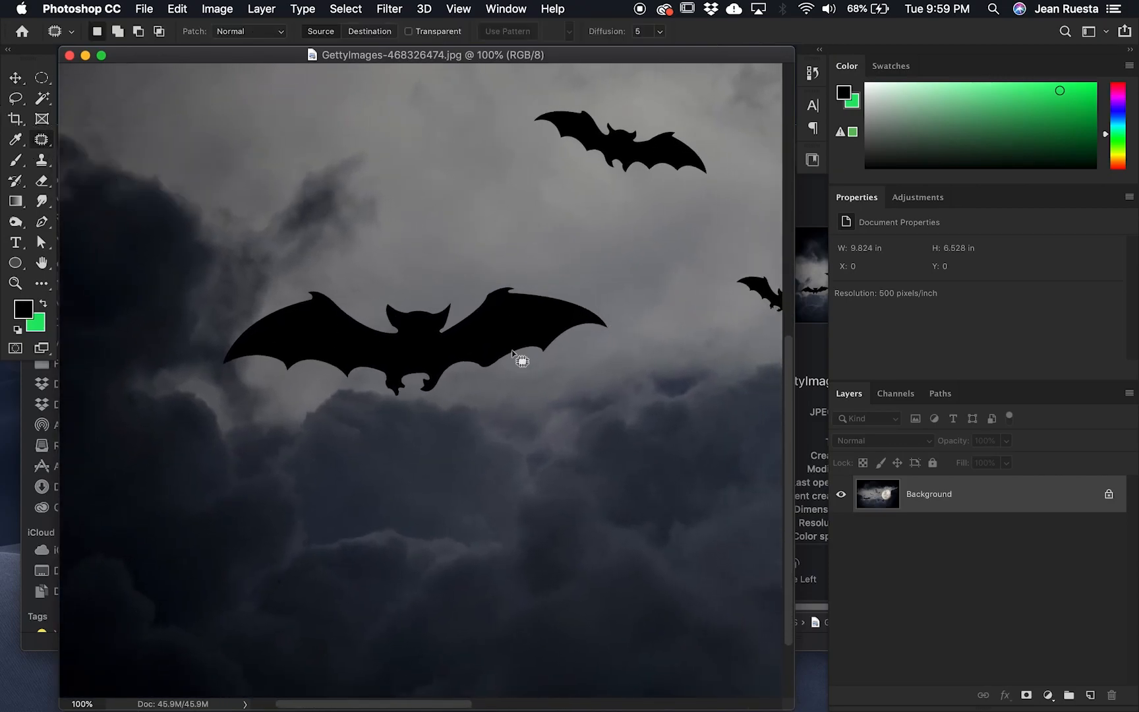
mouse_move(330, 284)
mouse_down()
mouse_move(241, 317)
mouse_move(211, 362)
mouse_move(219, 379)
mouse_move(244, 365)
mouse_move(321, 378)
mouse_move(409, 411)
mouse_move(484, 381)
mouse_move(541, 377)
mouse_move(611, 343)
mouse_move(614, 291)
mouse_move(520, 266)
mouse_move(419, 291)
mouse_move(330, 286)
mouse_up()
drag(432, 339, 386, 220)
click(351, 413)
Patch out the remaining three bats in the sky with nearby clouds and deselect.
key(super+minus)
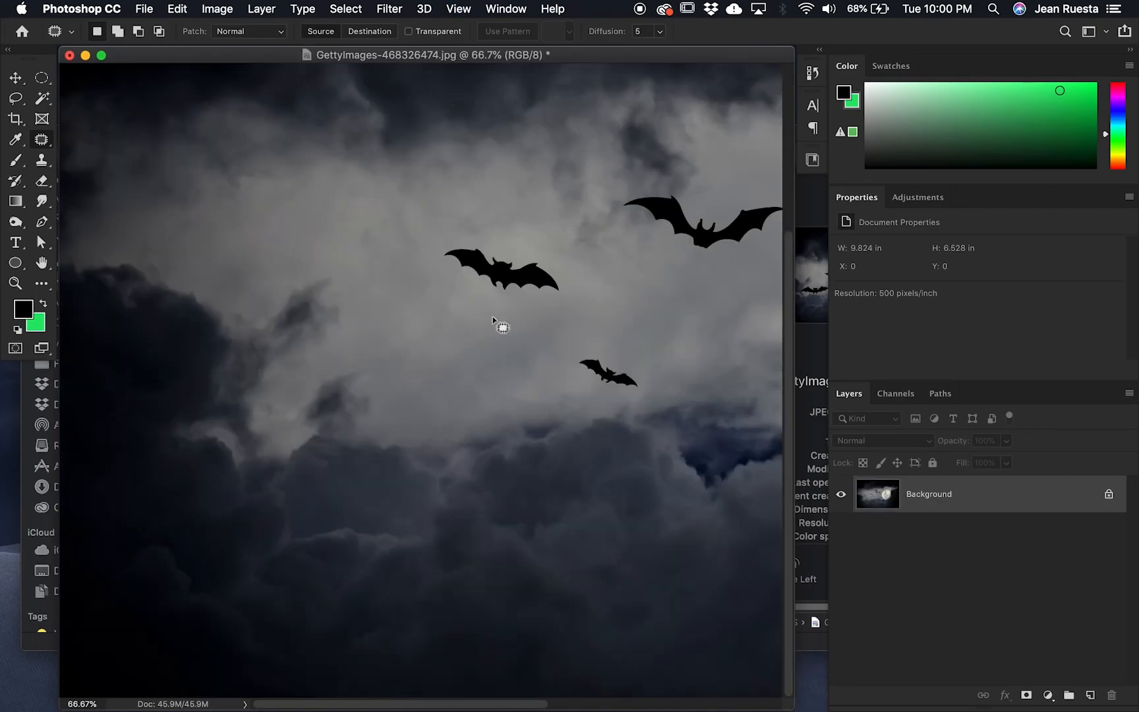
drag(557, 325, 488, 343)
mouse_move(353, 252)
mouse_down()
mouse_move(511, 303)
mouse_move(483, 275)
mouse_move(445, 191)
mouse_up()
mouse_move(606, 202)
mouse_down()
mouse_move(543, 228)
mouse_move(605, 265)
mouse_move(688, 265)
mouse_move(724, 201)
mouse_move(636, 213)
mouse_move(606, 202)
mouse_up()
drag(629, 257, 618, 161)
mouse_move(534, 379)
mouse_down()
mouse_move(506, 384)
mouse_move(562, 412)
mouse_move(574, 390)
mouse_move(538, 375)
mouse_move(514, 428)
mouse_move(502, 392)
mouse_move(551, 412)
mouse_move(576, 395)
mouse_move(522, 369)
mouse_move(551, 346)
mouse_up()
key(super+d)
Convert the Background into a regular layer and duplicate it.
key(super+minus)
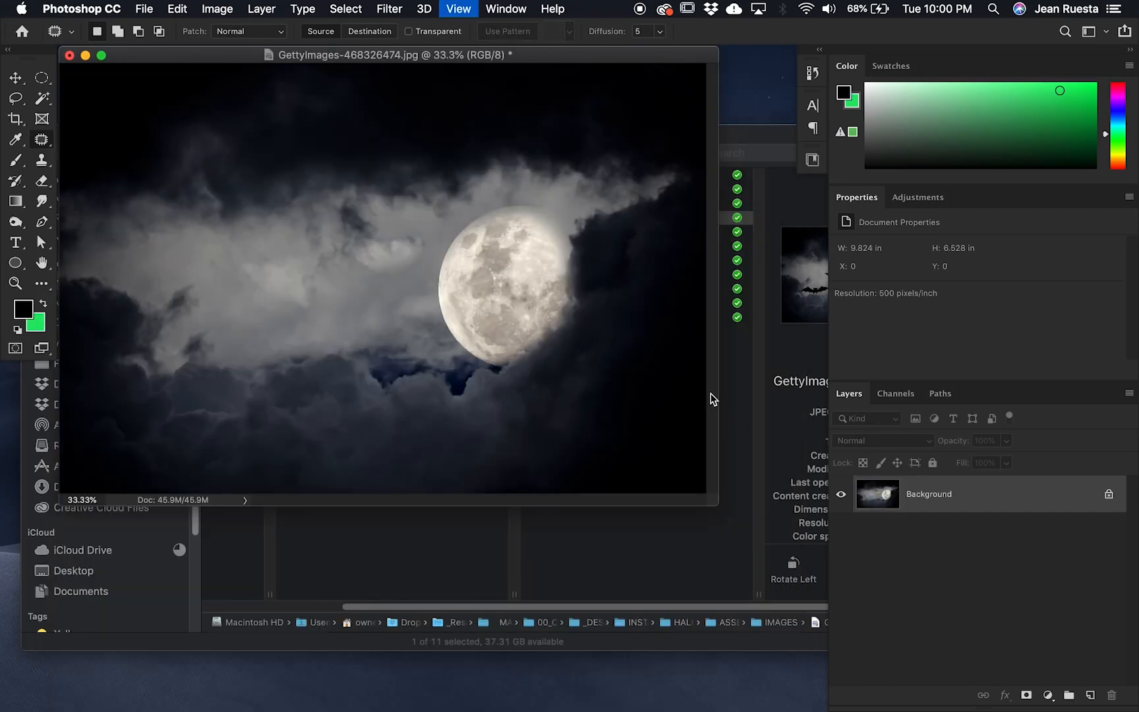
drag(713, 507, 798, 616)
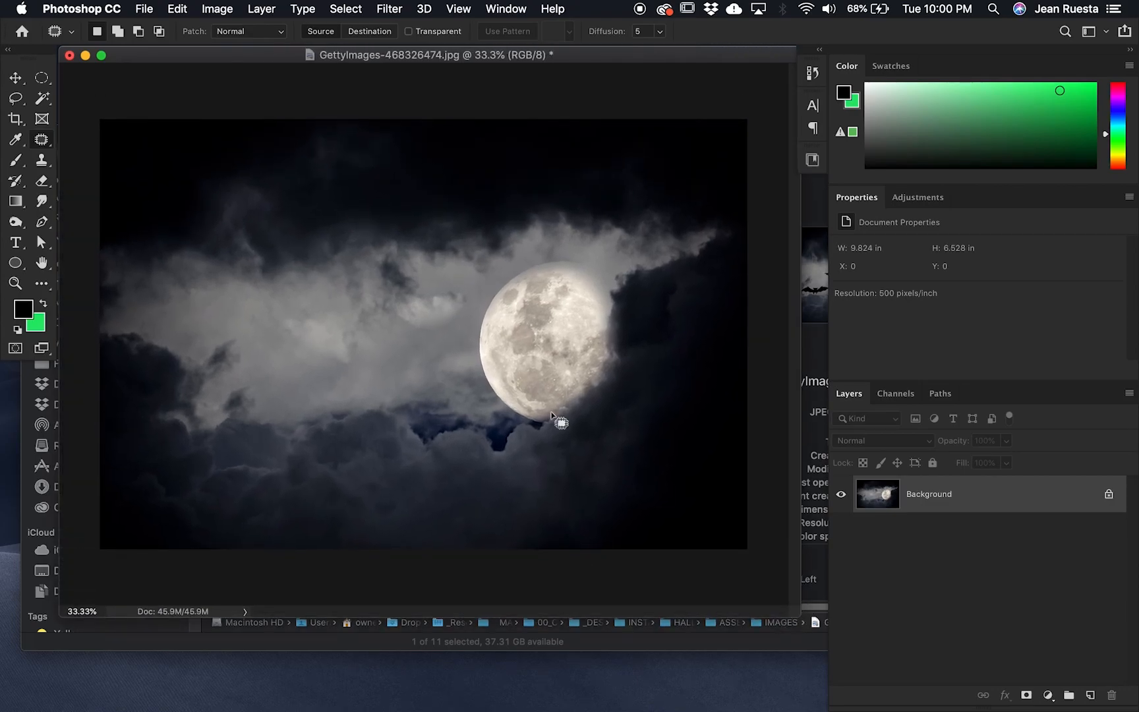
double_click(947, 496)
click(913, 413)
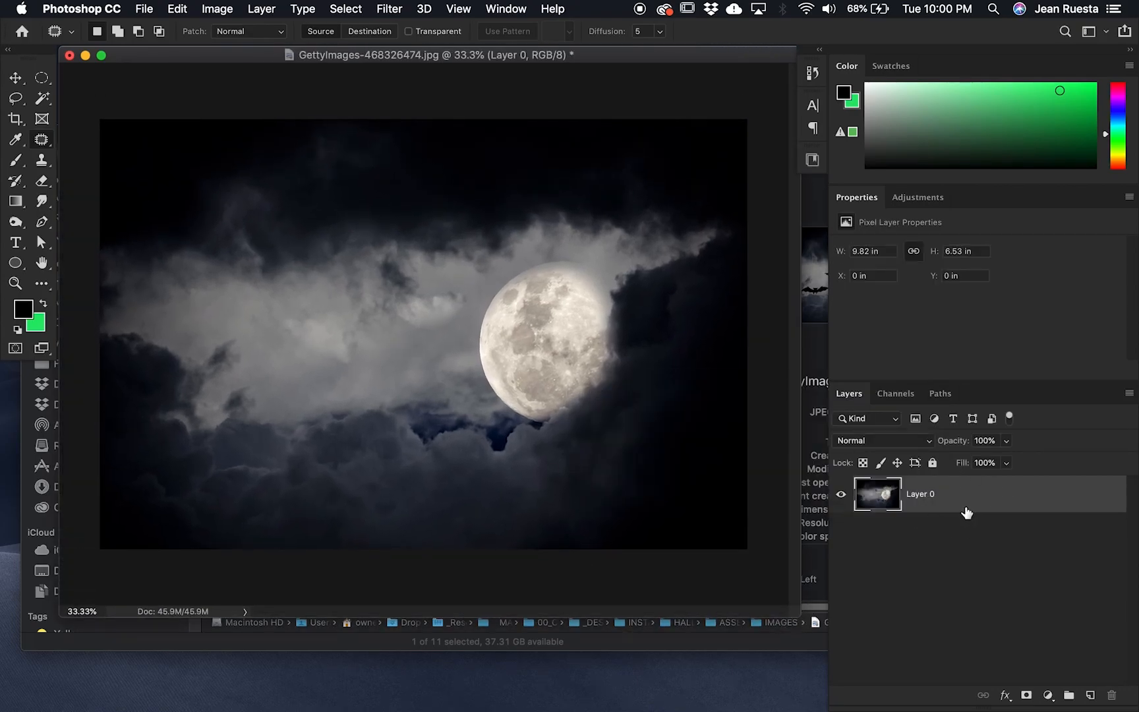
key(cmd+j)
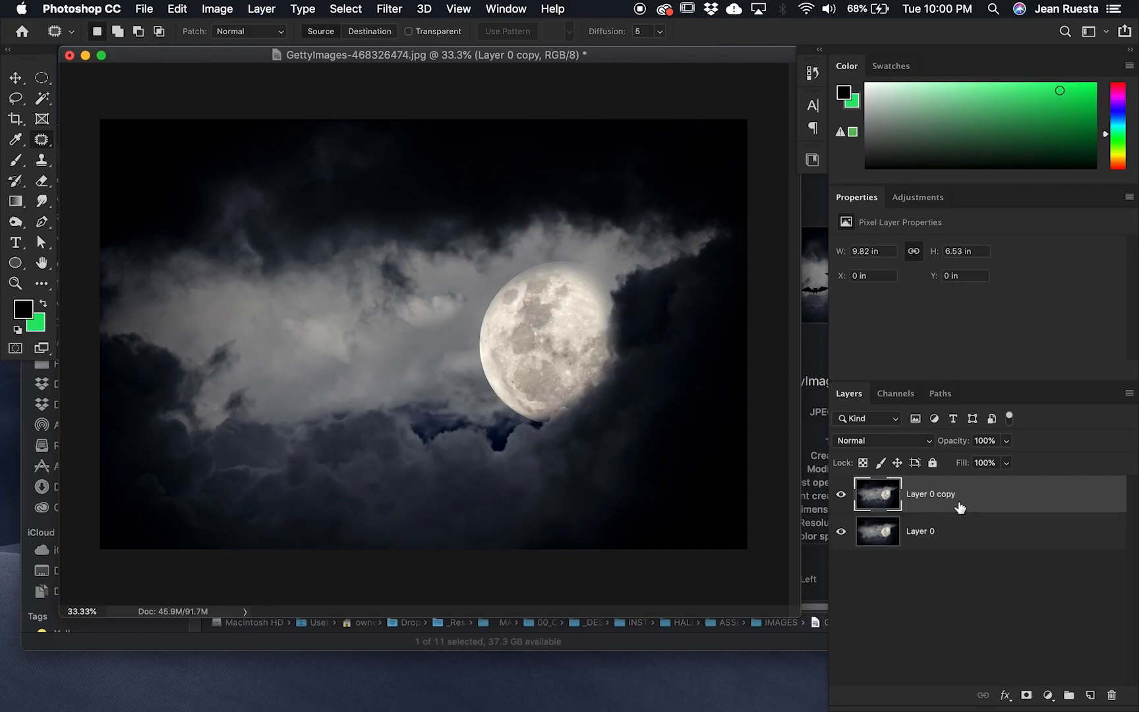
Select the dark foreground clouds below and beside the moon with the Quick Selection Tool.
key(cmd+plus)
key(cmd+plus)
drag(349, 531, 106, 548)
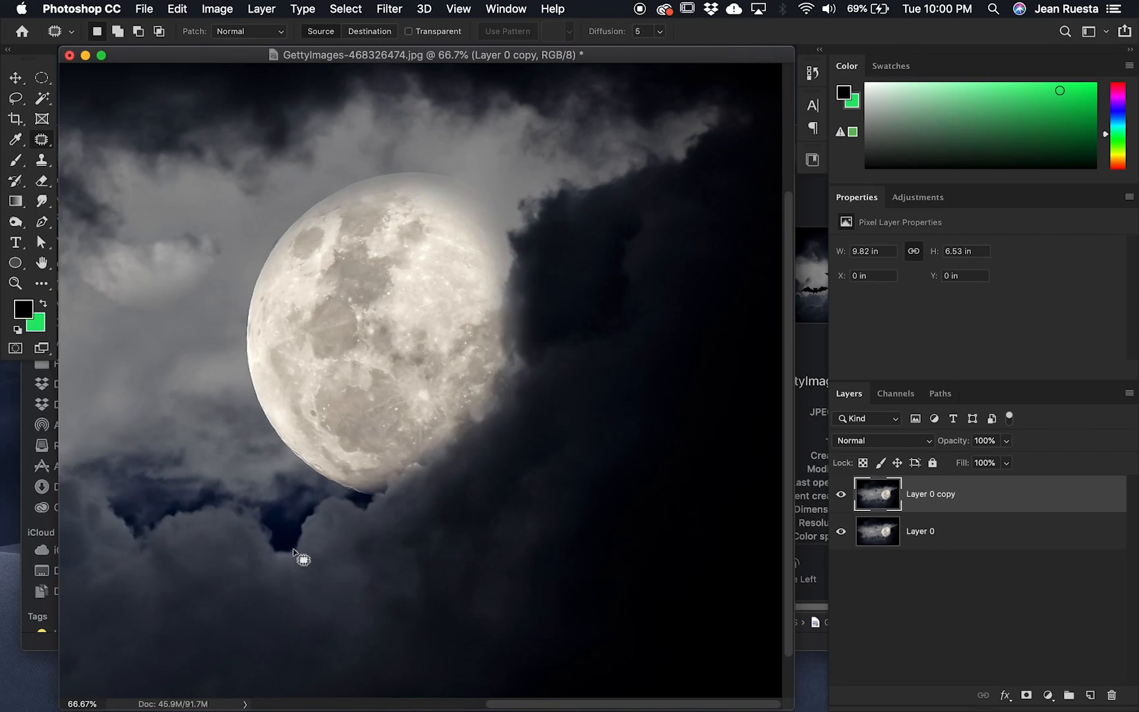
key(cmd+minus)
key(cmd+minus)
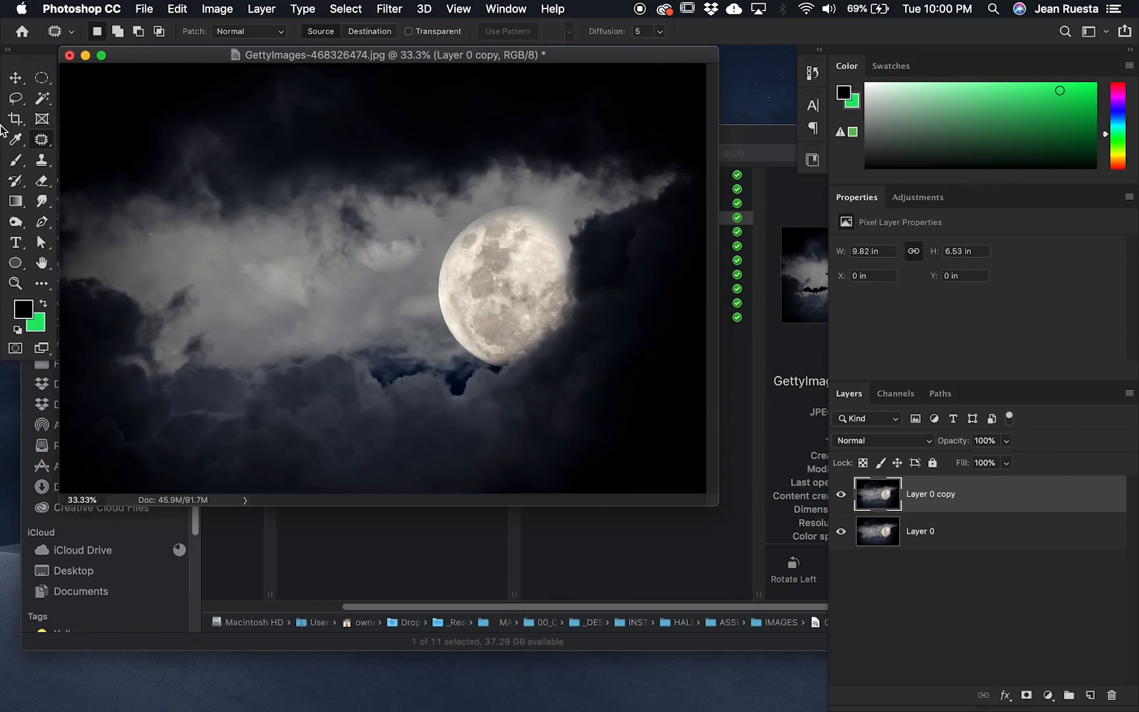
click(46, 107)
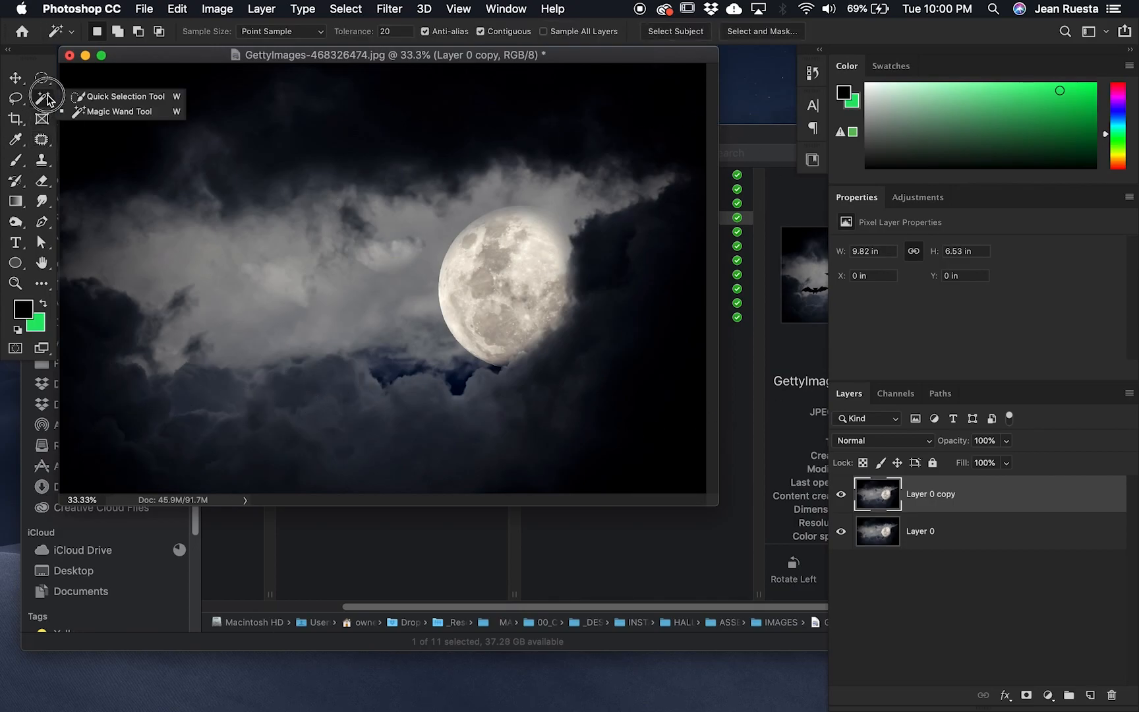
click(105, 90)
mouse_move(614, 279)
mouse_down()
mouse_move(531, 412)
mouse_move(471, 448)
mouse_move(374, 453)
mouse_move(271, 434)
mouse_move(224, 457)
mouse_move(254, 406)
mouse_move(214, 409)
mouse_move(168, 448)
mouse_move(132, 451)
mouse_up()
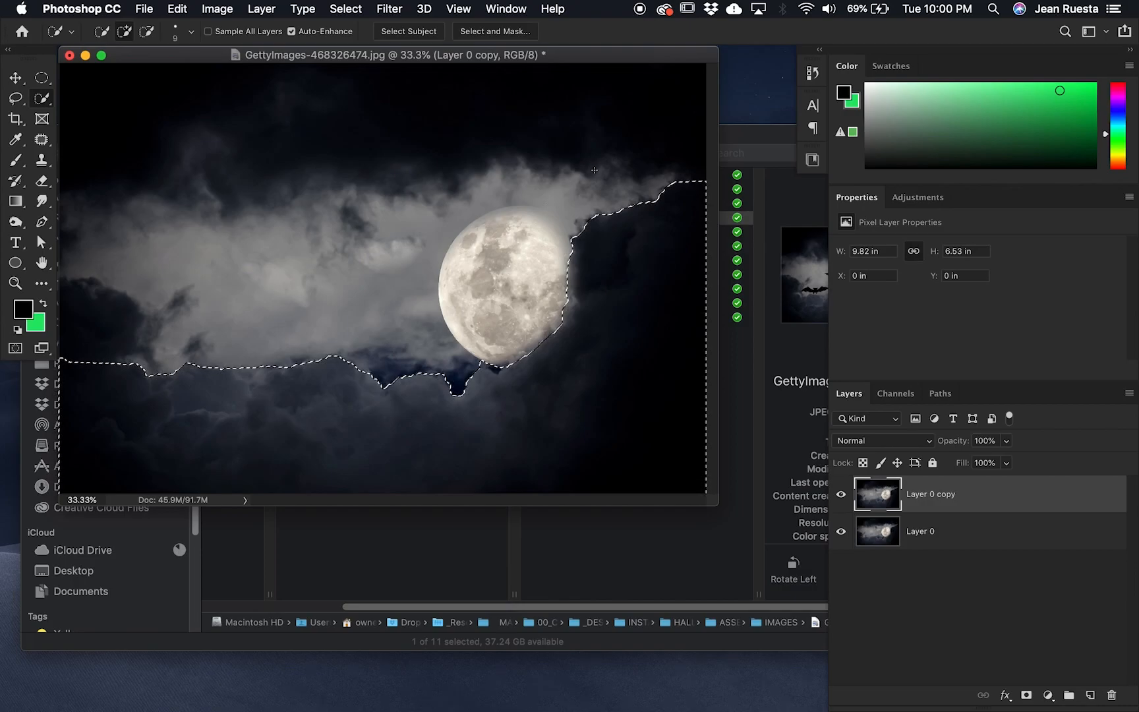
Subtract the small patch of blue sky just beneath the moon from the cloud selection.
key(super+equal)
key(super+equal)
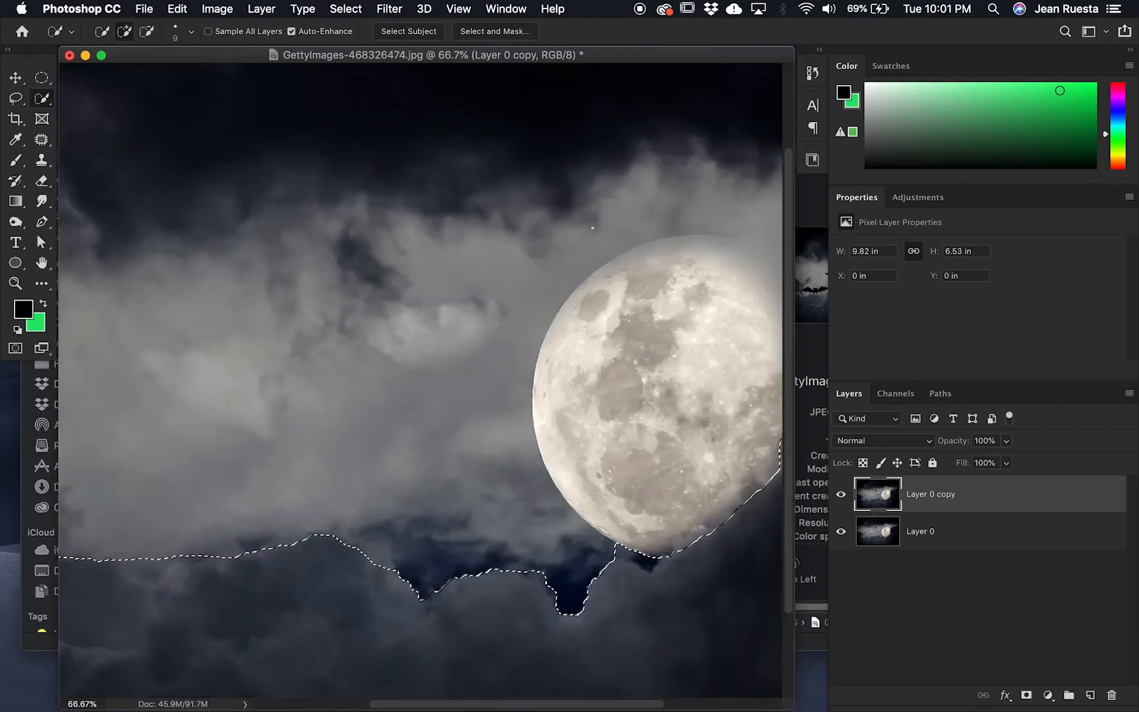
drag(593, 229, 597, 285)
drag(580, 355, 325, 199)
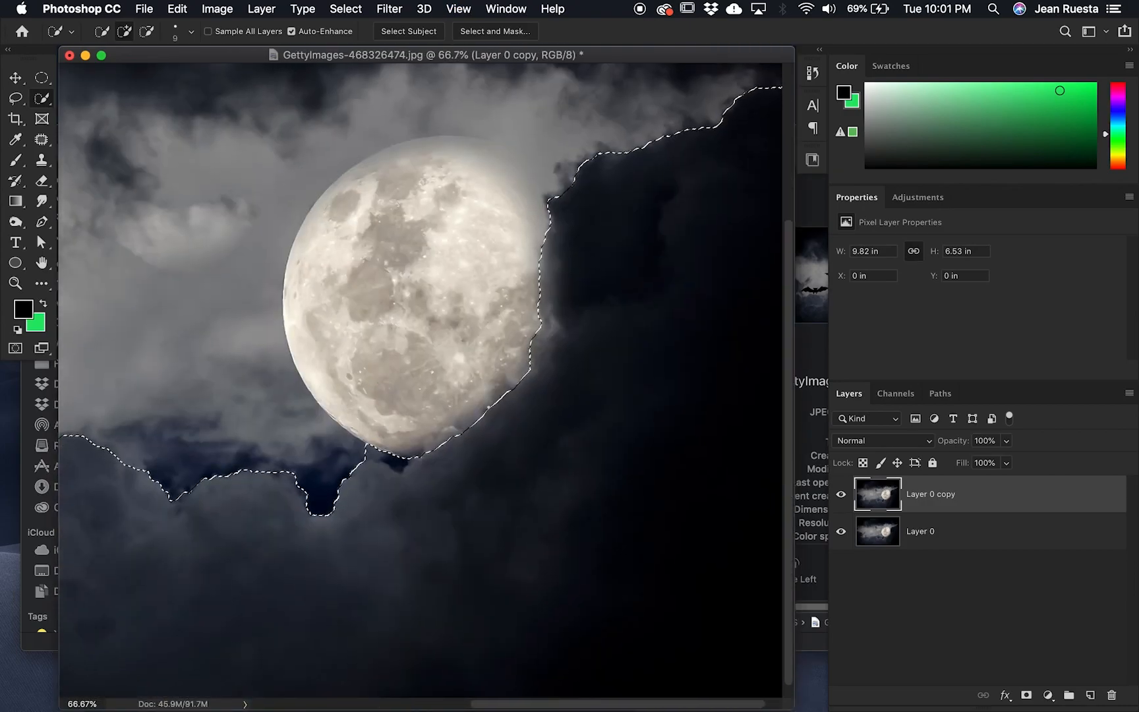
scroll(488, 407, up, 3)
drag(361, 469, 390, 477)
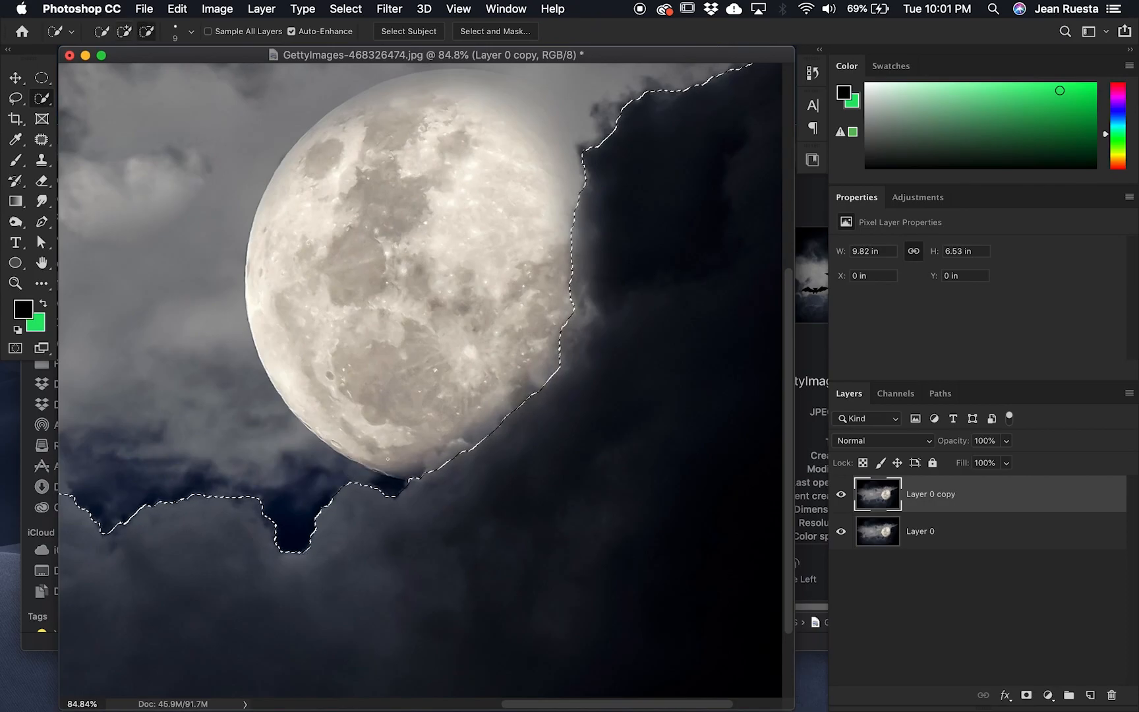
scroll(593, 395, up, 5)
scroll(593, 396, right, 2)
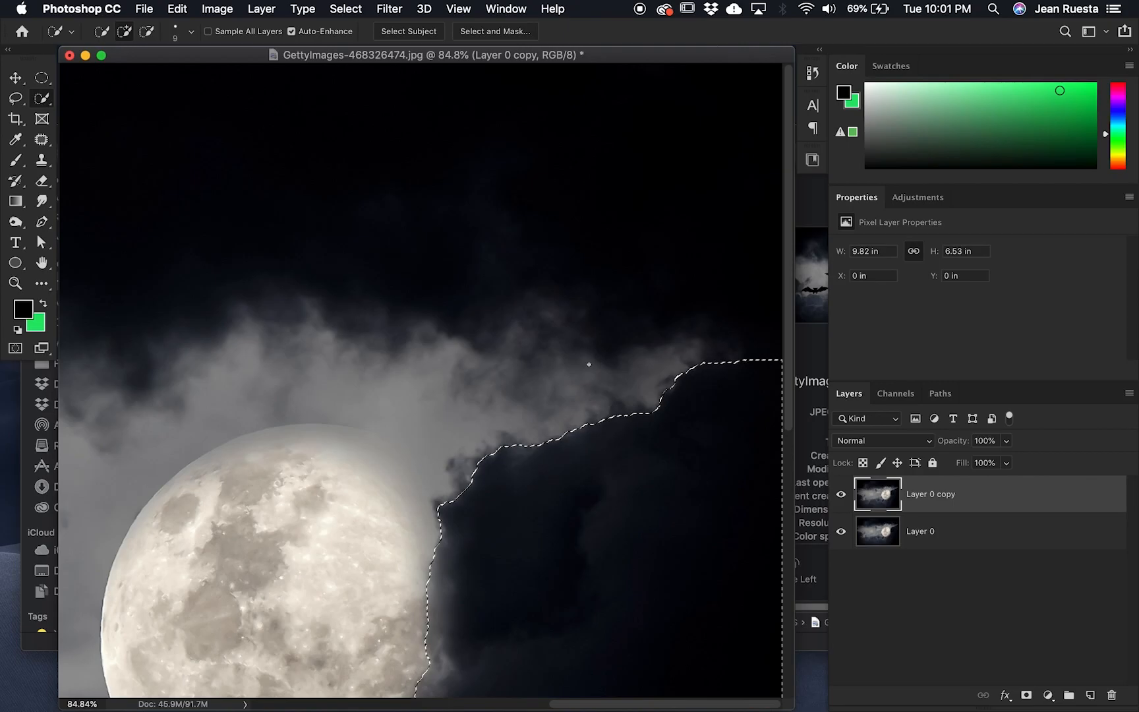
key(super+minus)
key(super+minus)
key(super+minus)
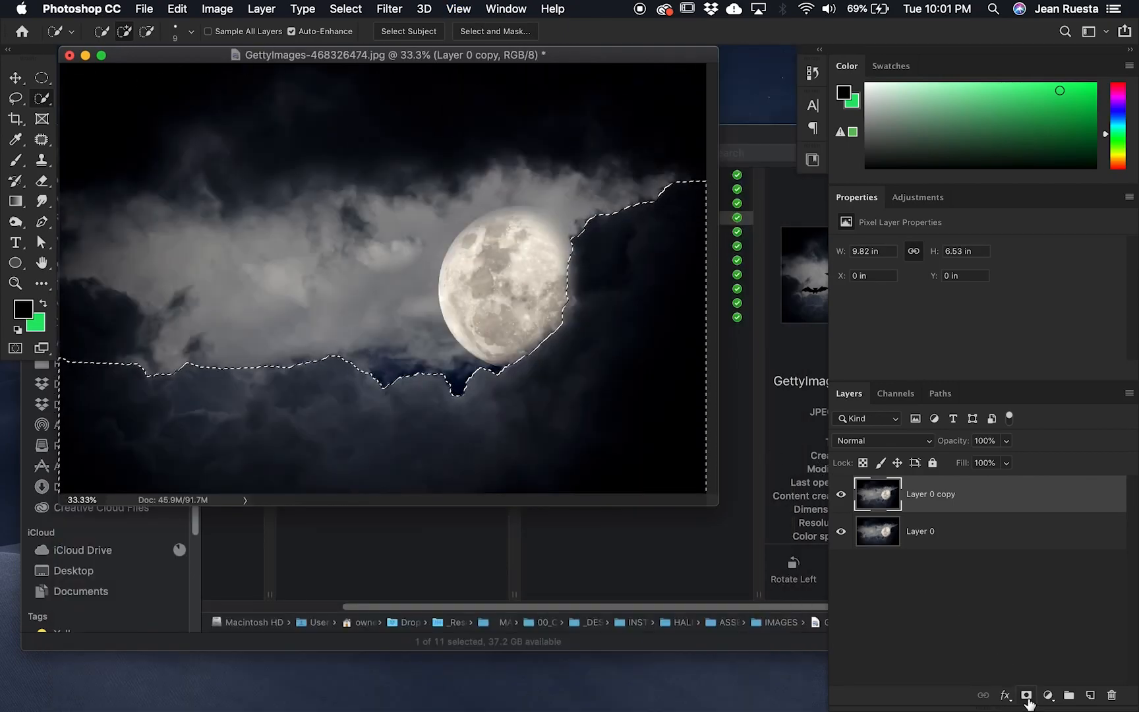
Add a layer mask to Layer 0 copy from the cloud selection and hide Layer 0.
click(1026, 695)
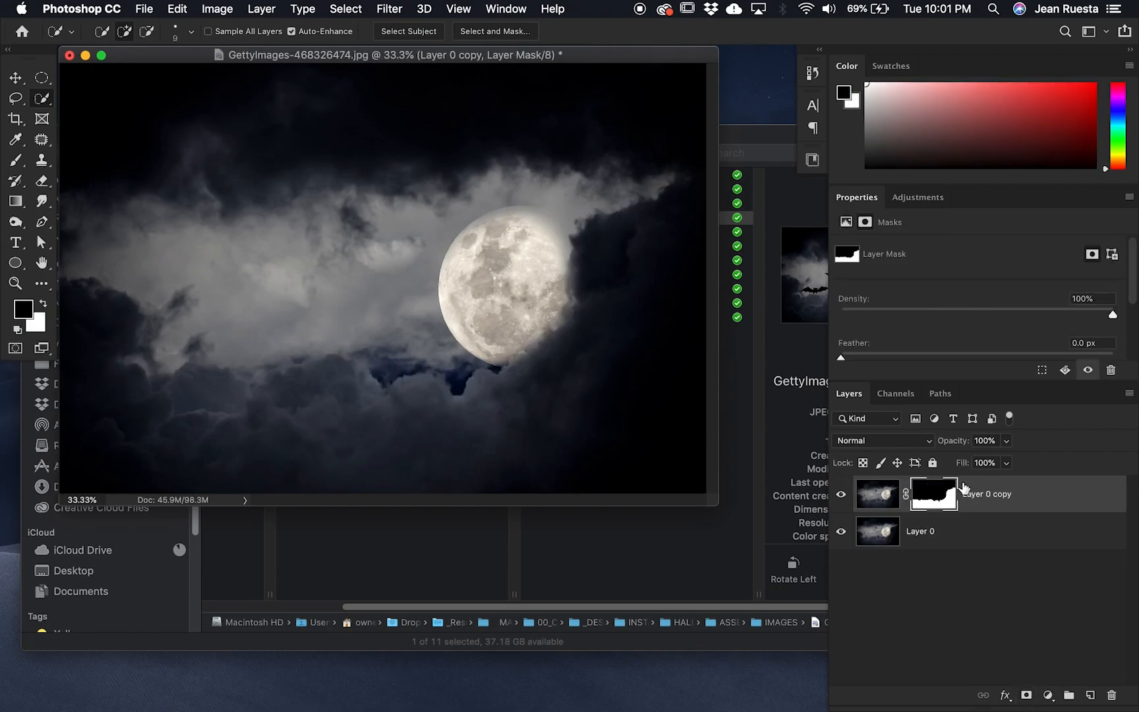
click(841, 532)
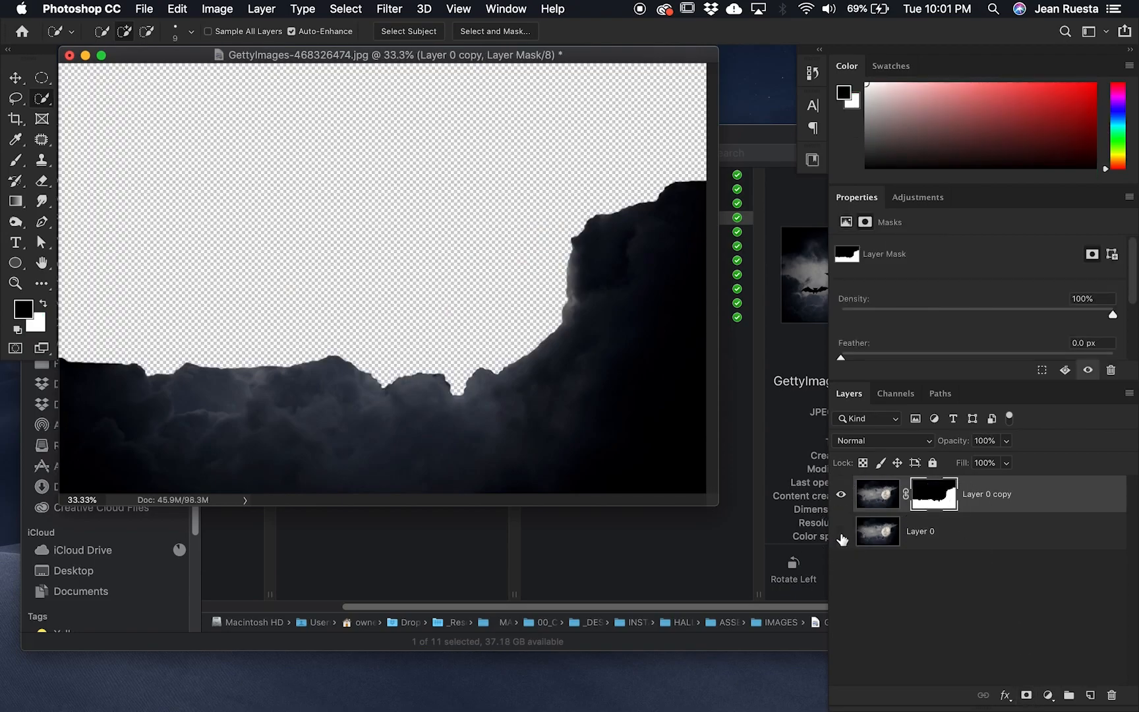
Load the mask of Layer 0 copy as a selection, disable the mask, and refine the cloud edges in Select and Mask.
click(940, 479)
super+click(930, 493)
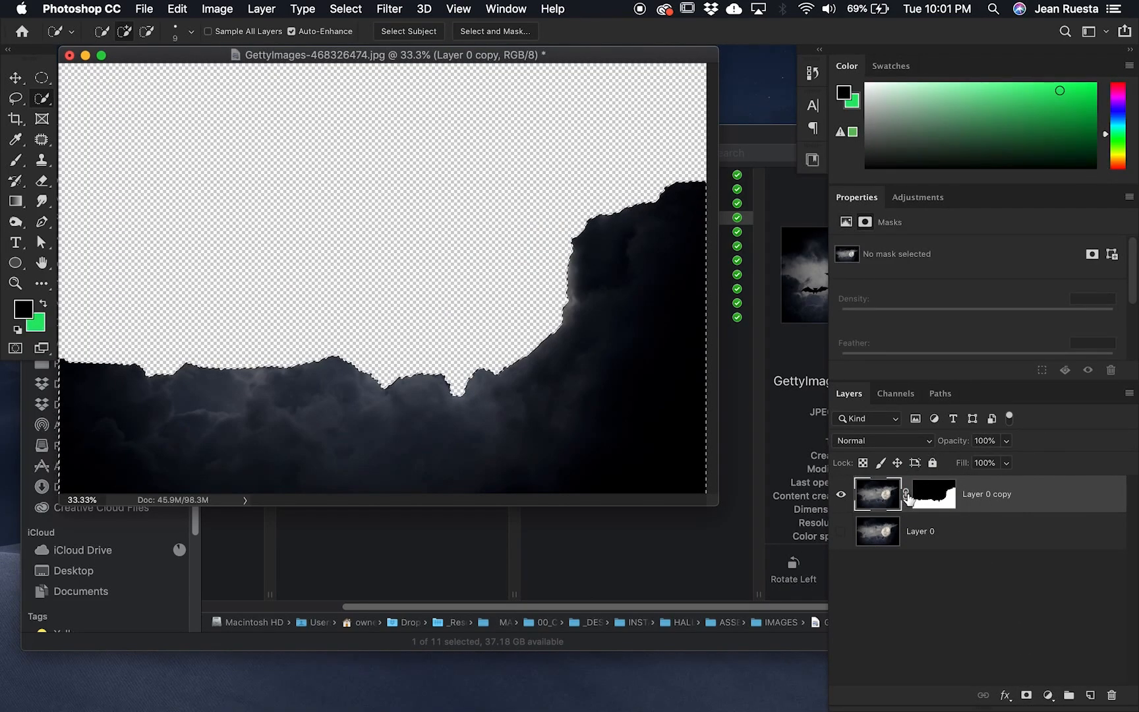
shift+click(916, 495)
click(307, 8)
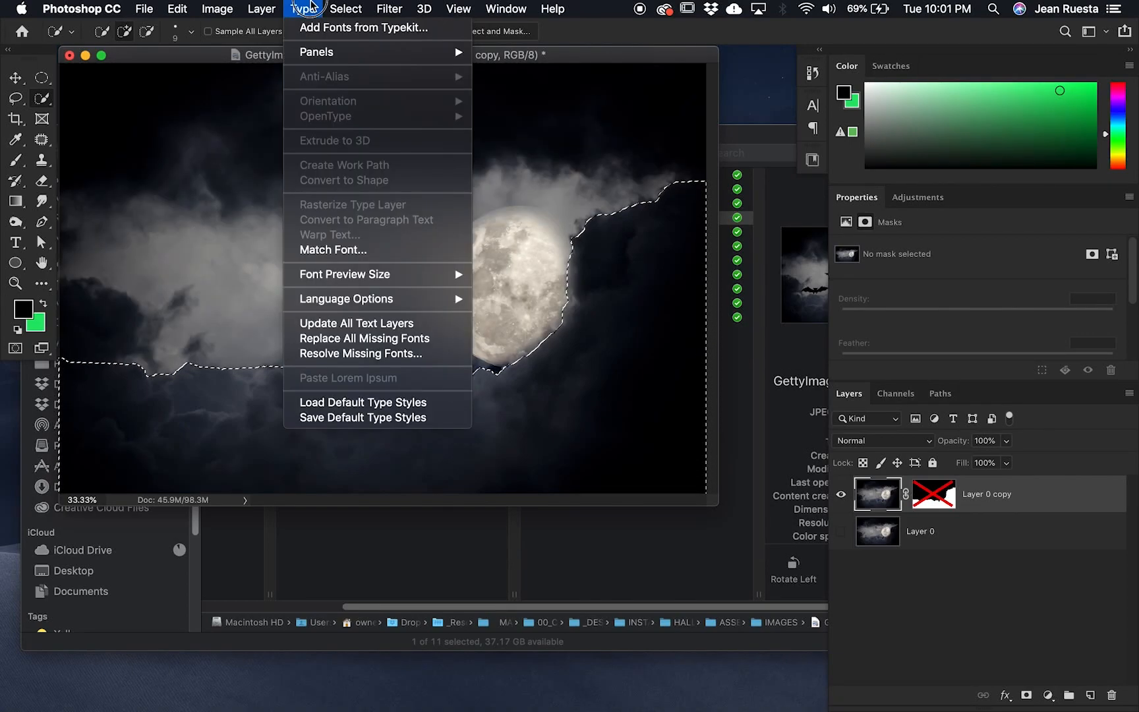
mouse_move(346, 8)
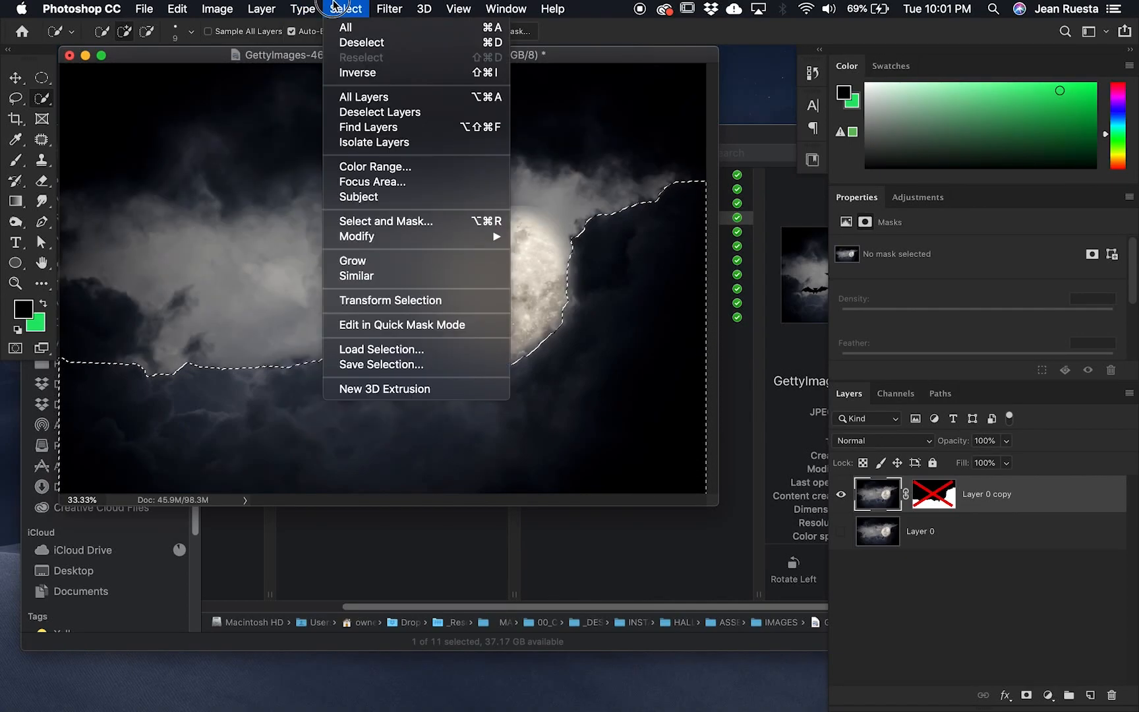
click(380, 224)
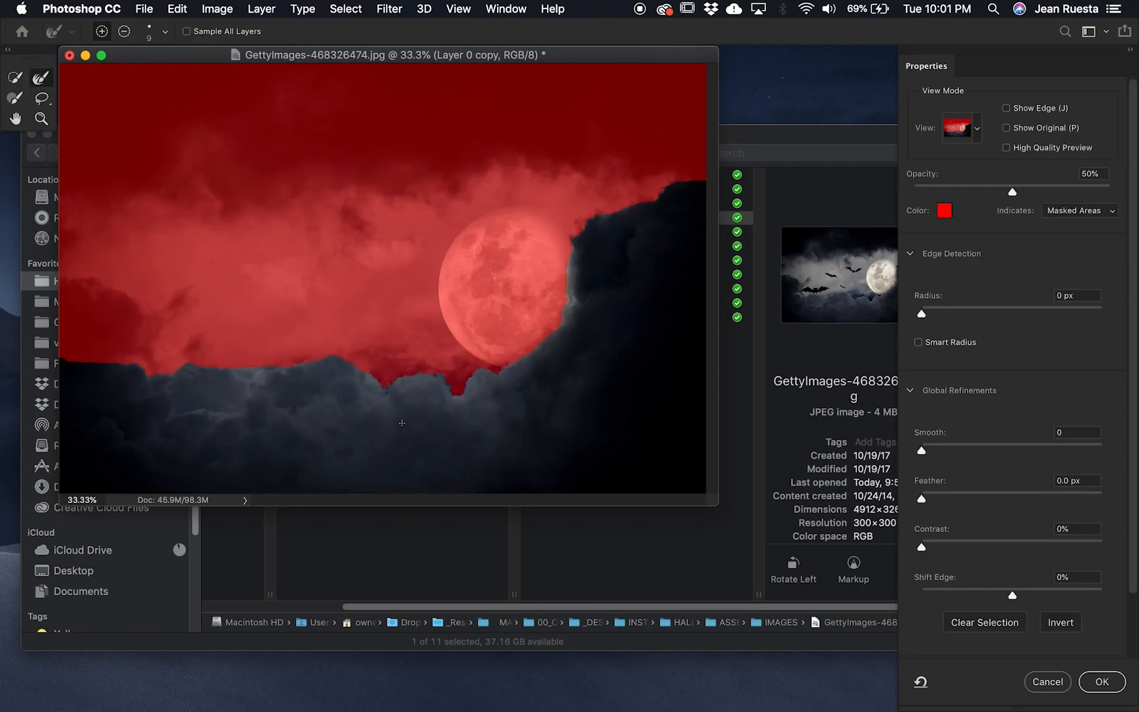
drag(385, 403, 395, 401)
mouse_move(633, 203)
mouse_down()
mouse_move(581, 234)
mouse_move(557, 323)
mouse_move(524, 361)
mouse_move(468, 374)
mouse_move(440, 395)
mouse_move(435, 379)
mouse_move(379, 389)
mouse_move(326, 358)
mouse_move(287, 371)
mouse_move(68, 363)
mouse_move(166, 373)
mouse_move(308, 356)
mouse_move(376, 382)
mouse_move(480, 376)
mouse_move(469, 384)
mouse_move(501, 363)
mouse_up()
click(1098, 682)
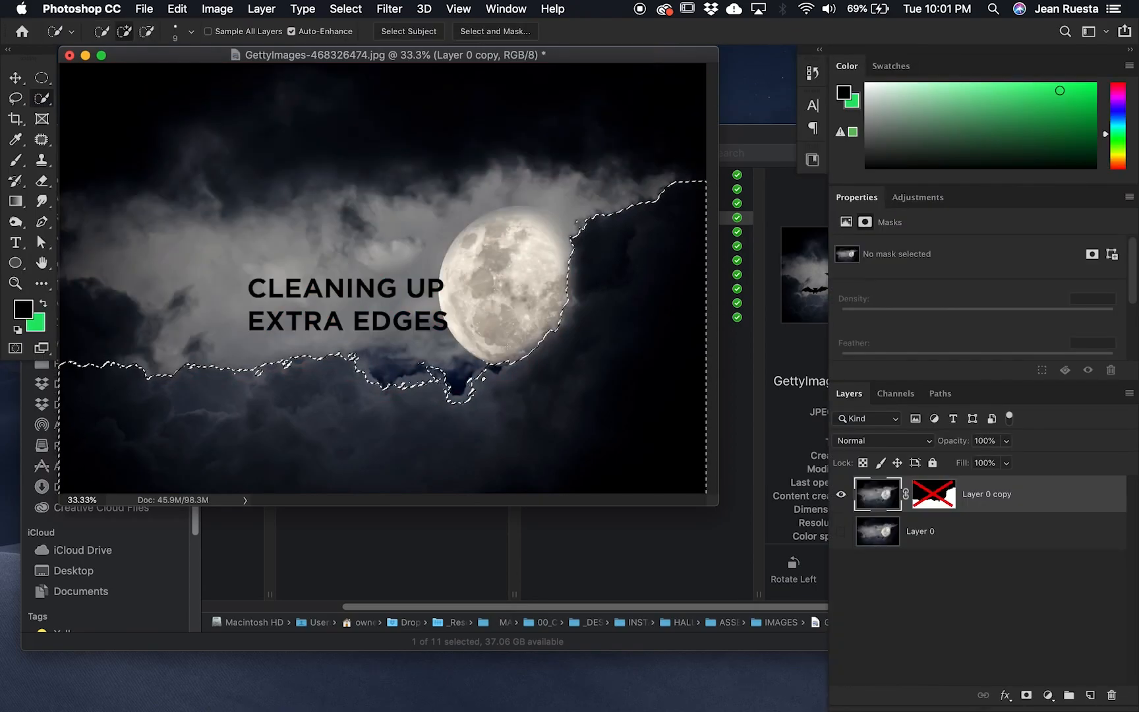
Duplicate Layer 0 copy with its layer mask disabled, keeping the refined selection active.
shift+click(926, 505)
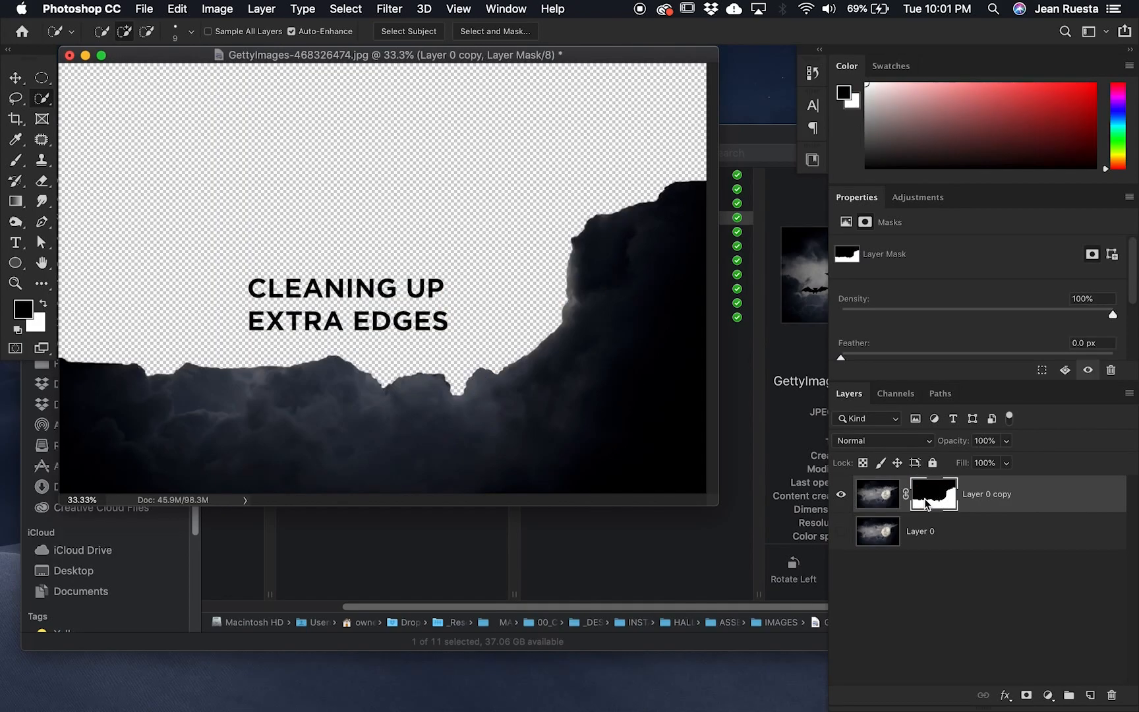
shift+click(939, 494)
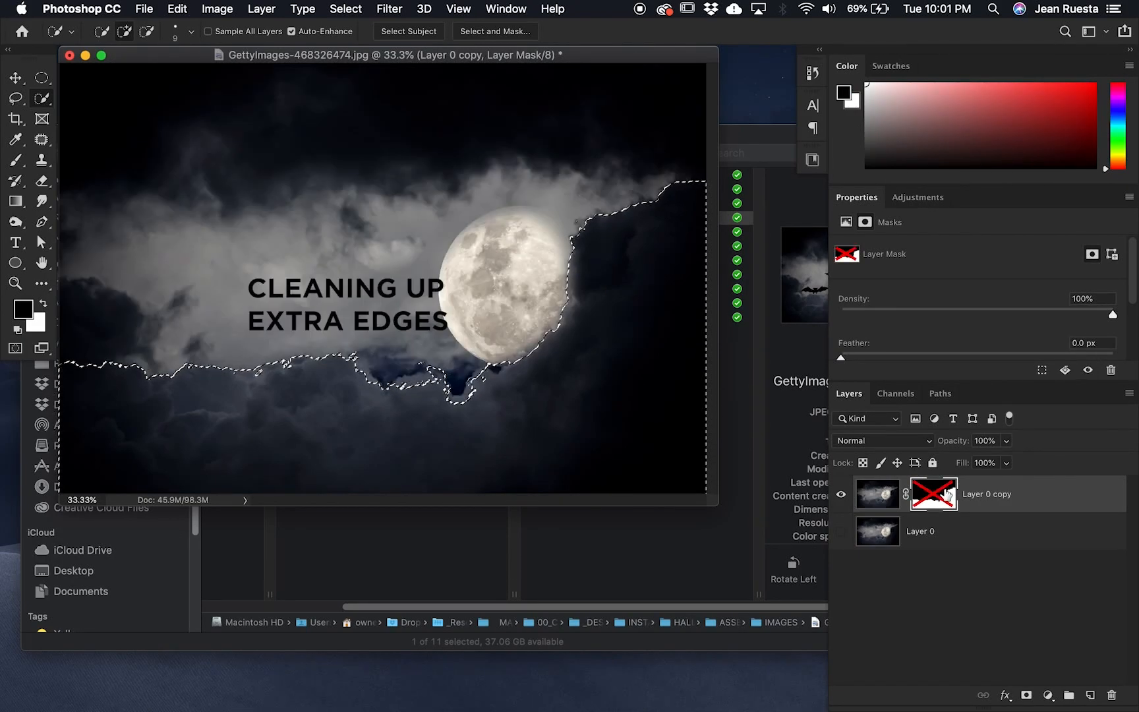
right_click(939, 494)
click(959, 527)
drag(962, 501, 1088, 699)
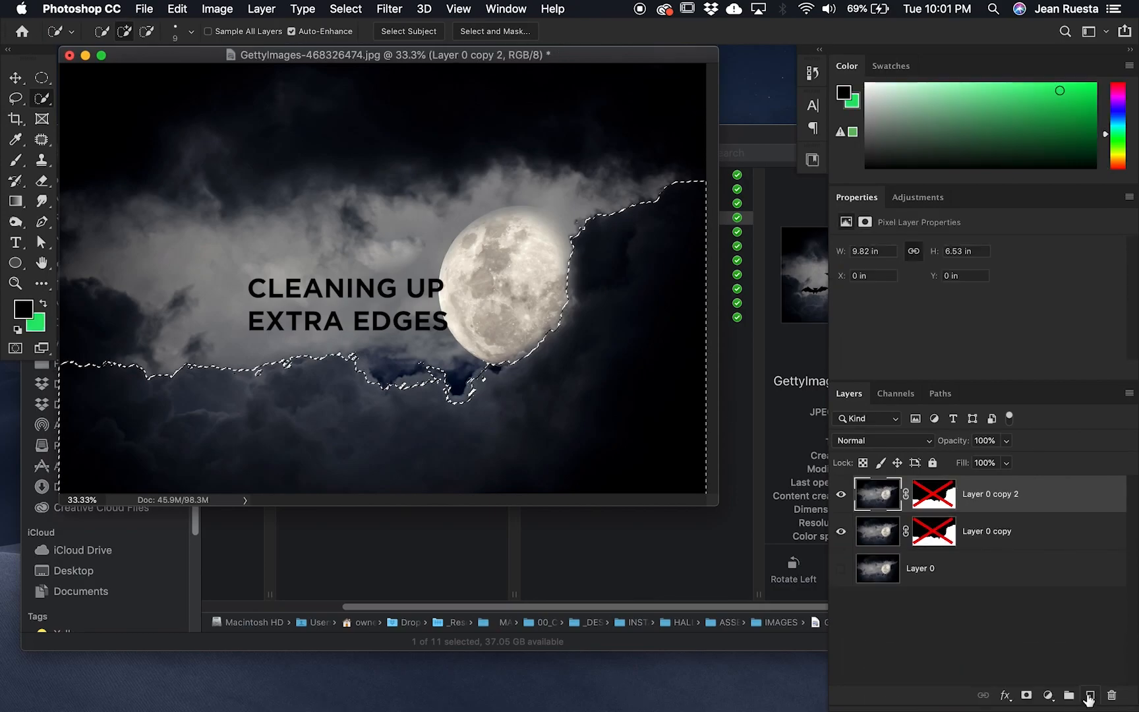
Replace the mask on Layer 0 copy 2 with one made from the refined selection, and hide Layer 0 copy.
right_click(929, 499)
click(965, 527)
click(840, 531)
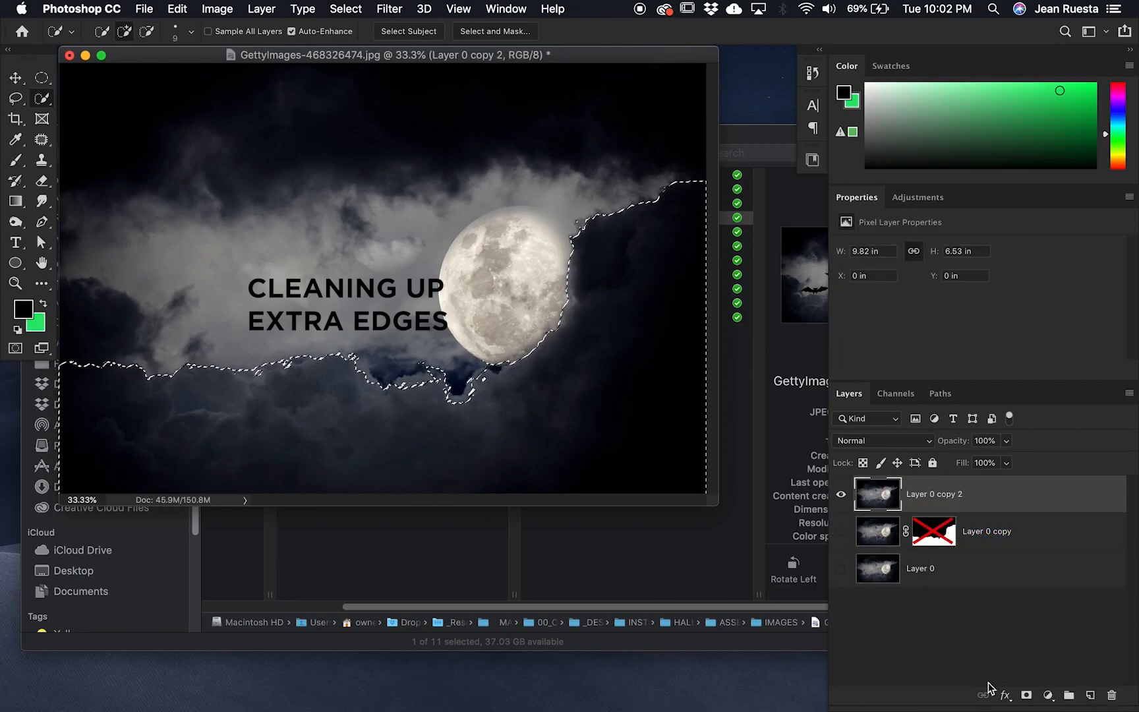
click(1026, 694)
Clean up the stray cloud fragments in the gap where the moon sits by erasing on the layer mask with black.
key(e)
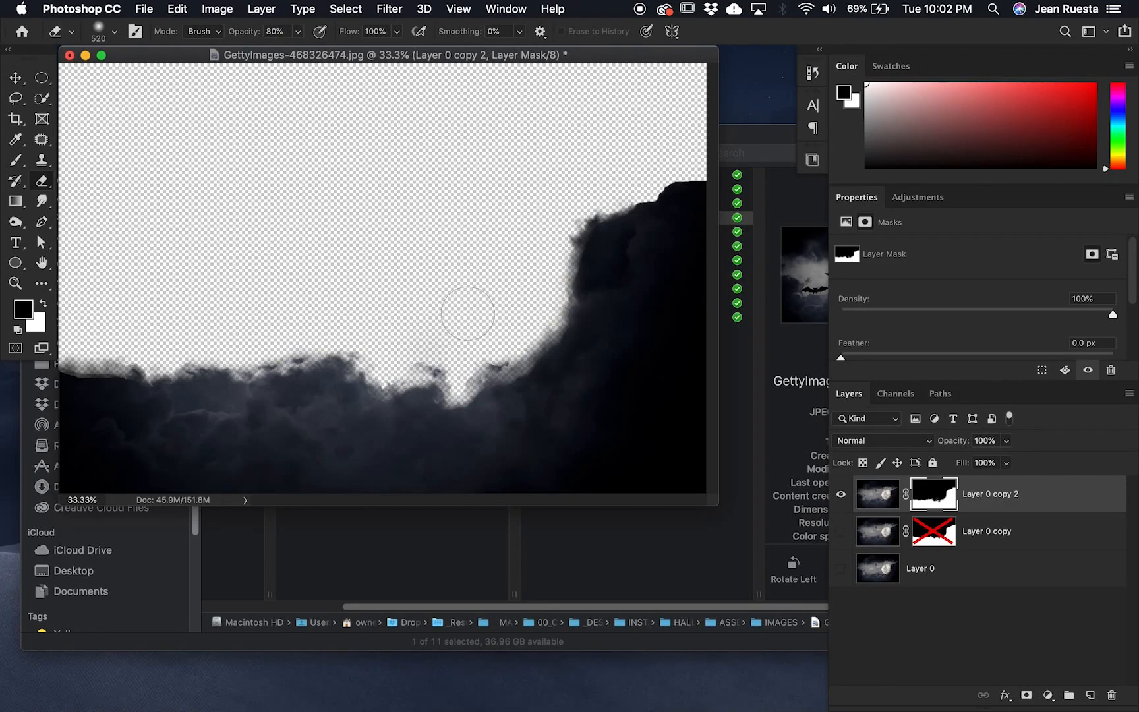
key(x)
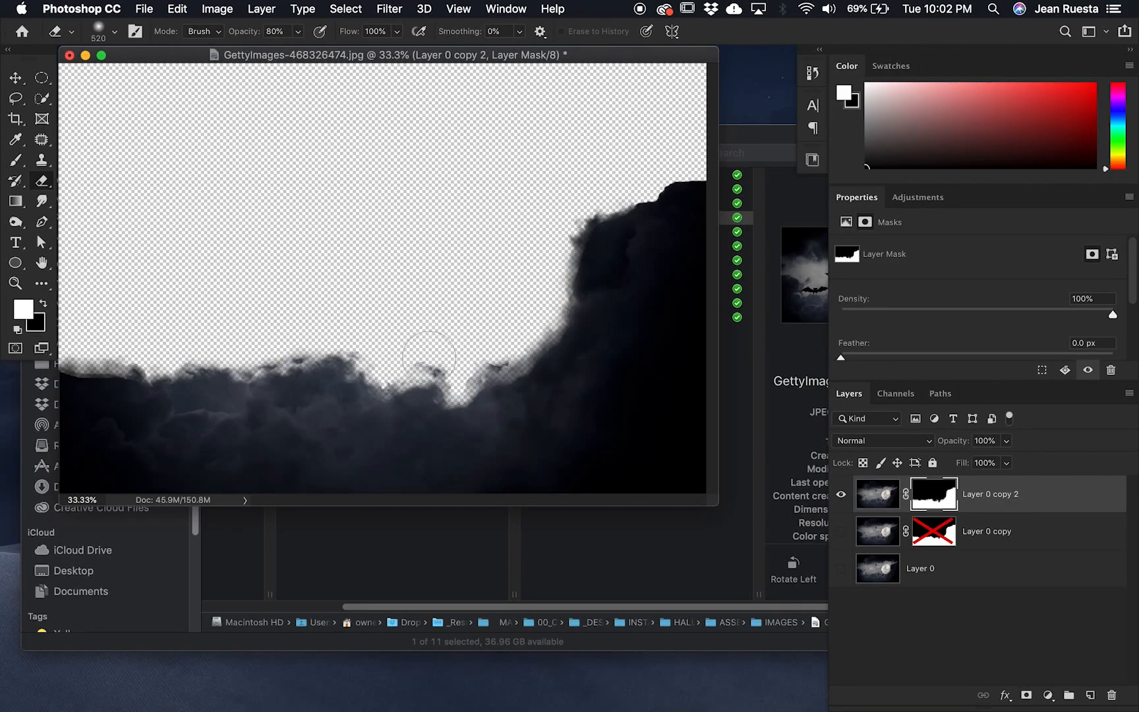
mouse_move(454, 326)
mouse_down()
mouse_move(429, 313)
mouse_move(437, 328)
mouse_up()
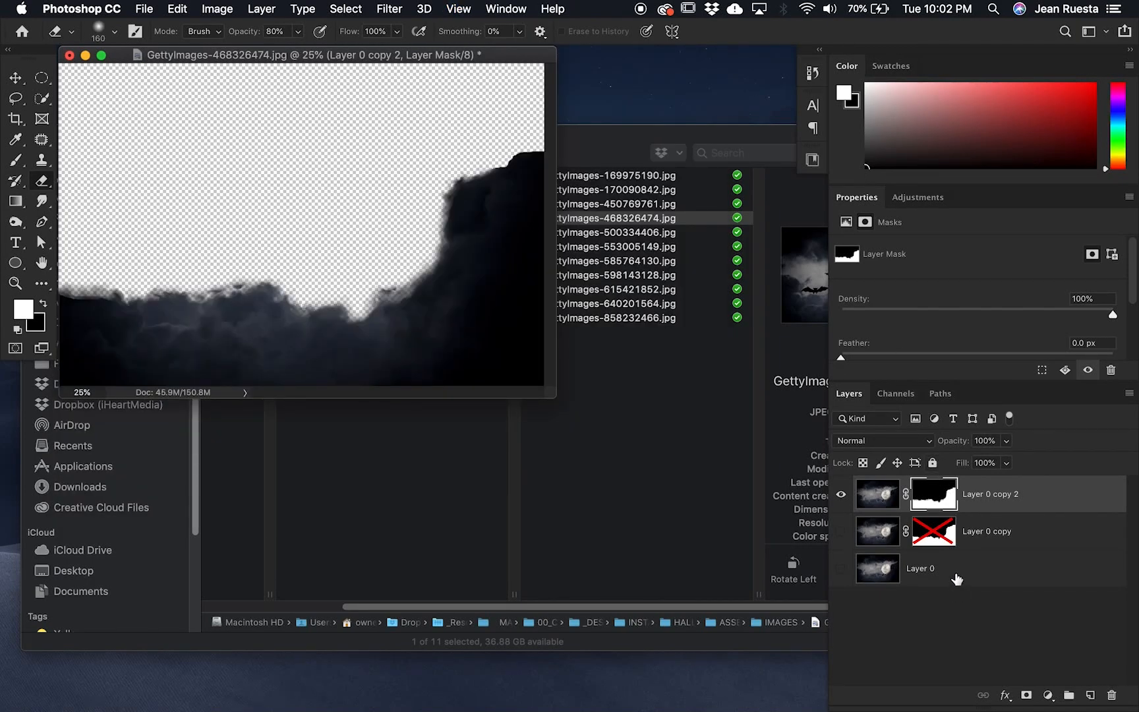
Toggle the visibility of the three layers to compare the cloud cutout with the full photo, leaving only Layer 0 copy 2 shown.
click(841, 532)
click(841, 494)
click(840, 568)
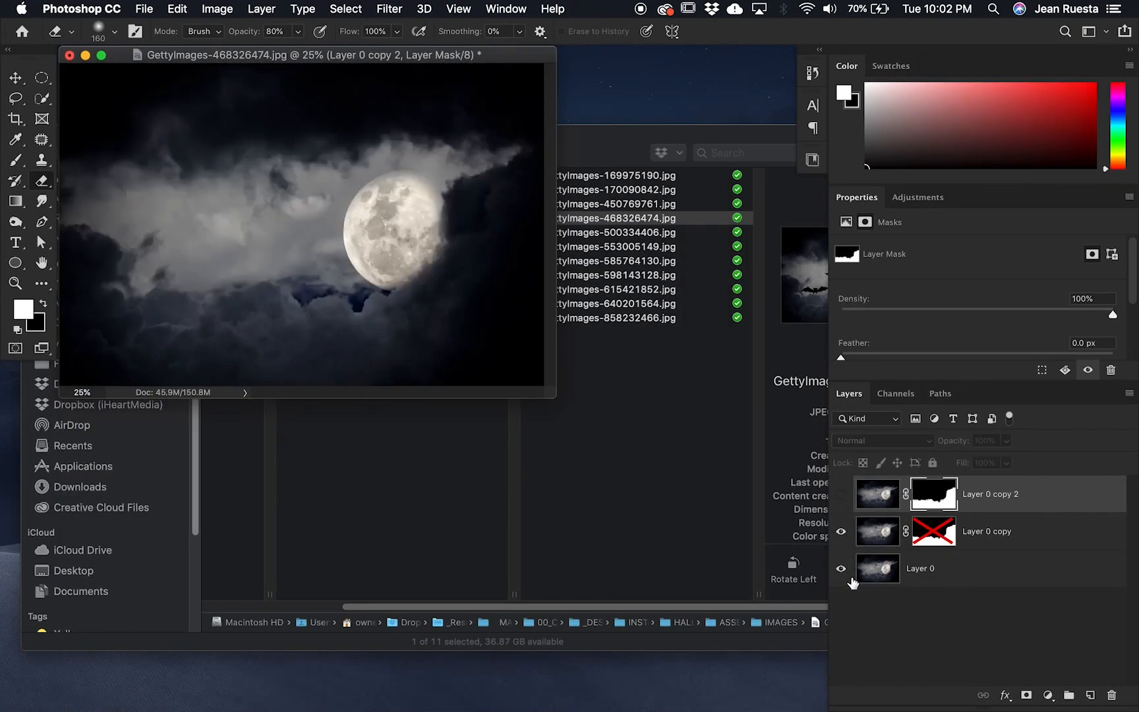
click(841, 531)
key(super+equal)
click(841, 531)
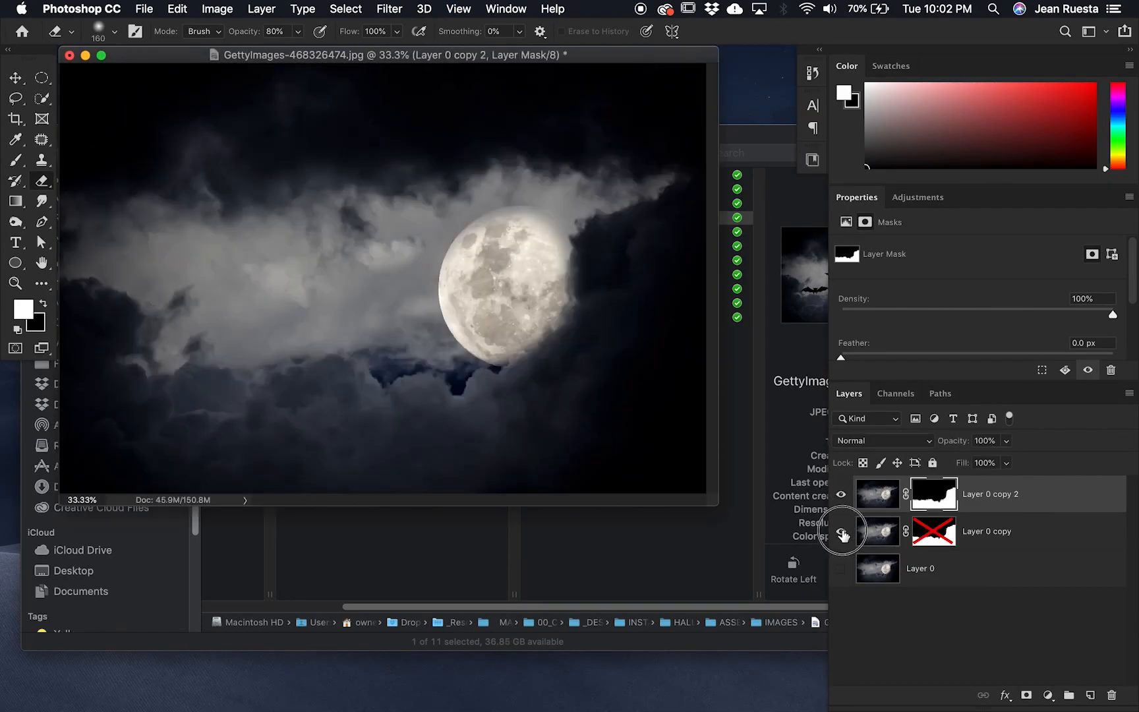
click(838, 495)
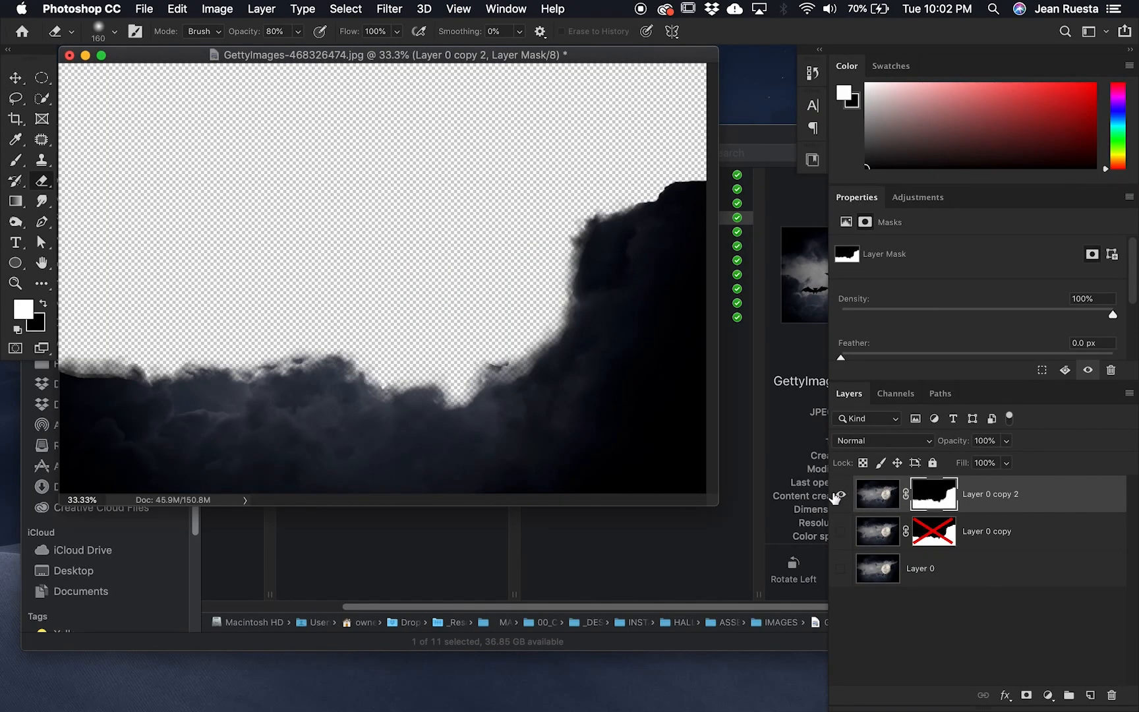
Apply the layer mask on Layer 0 copy 2 and rename the layer Front Cloud.
right_click(963, 503)
click(986, 535)
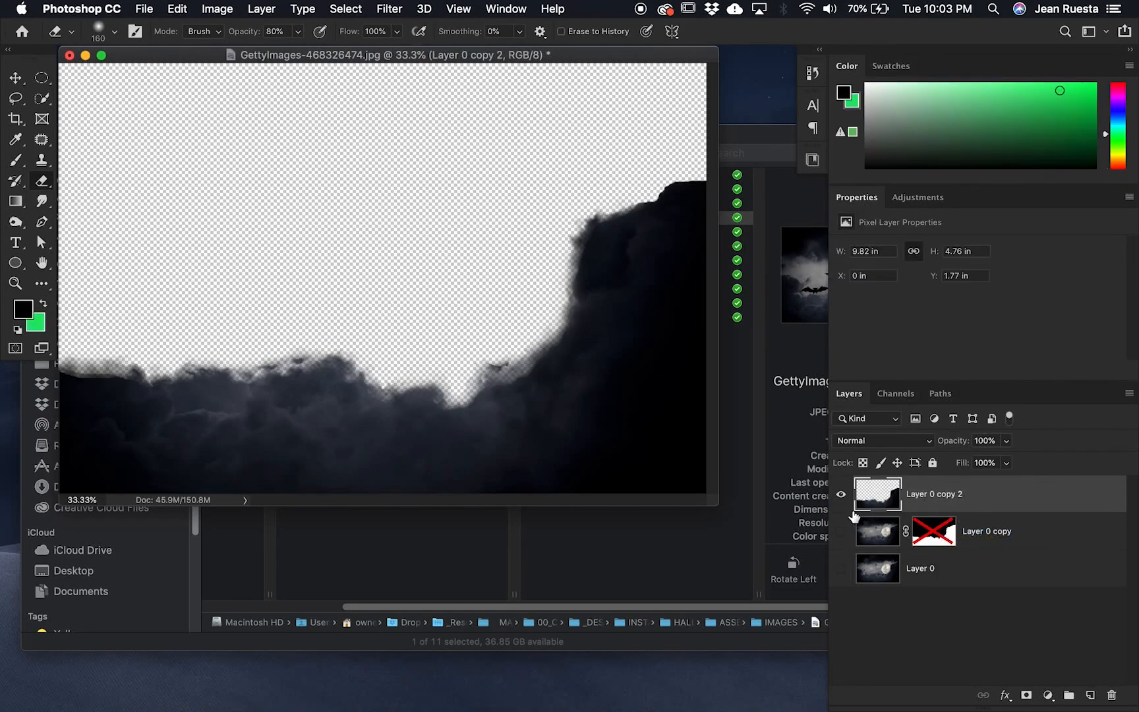
double_click(927, 494)
text(Fron)
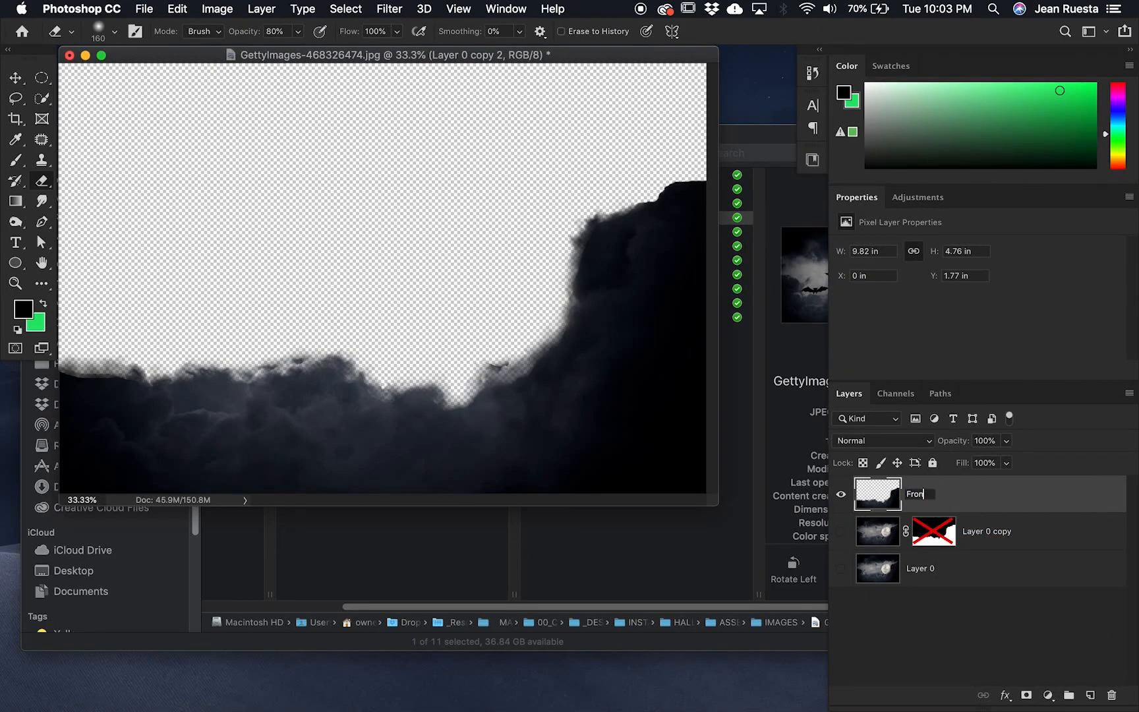
text(t Cloud)
key(Return)
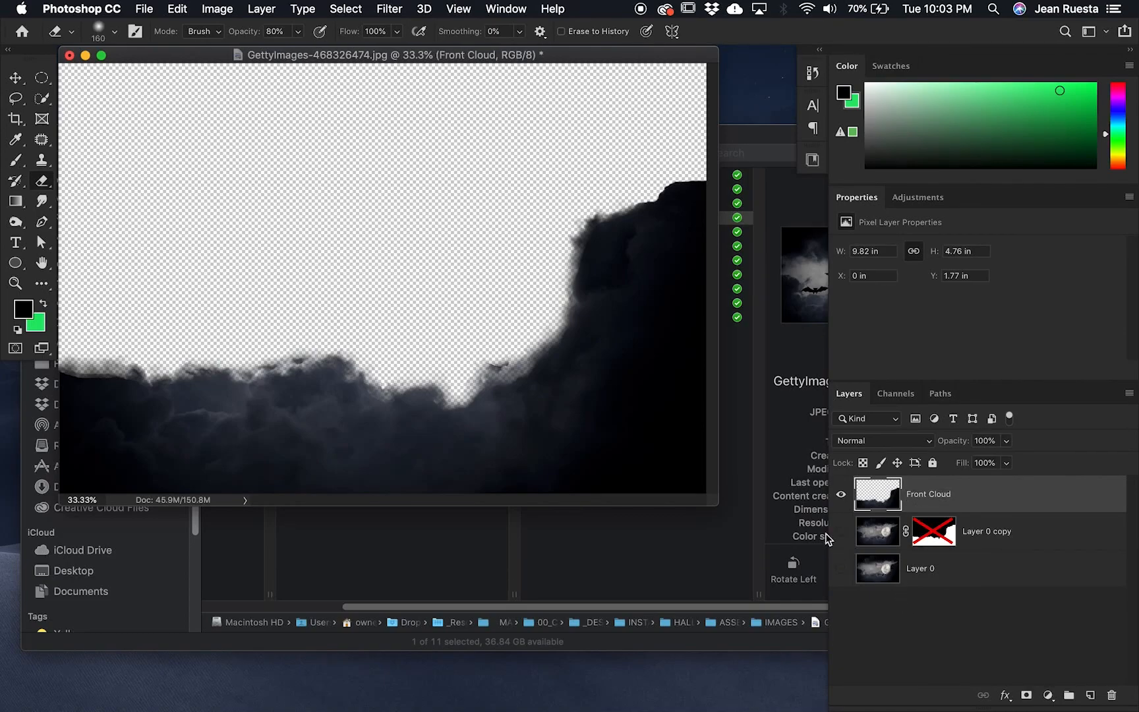
Hide the Front Cloud layer, show Layer 0, and rename it BACKGROUND.
click(841, 494)
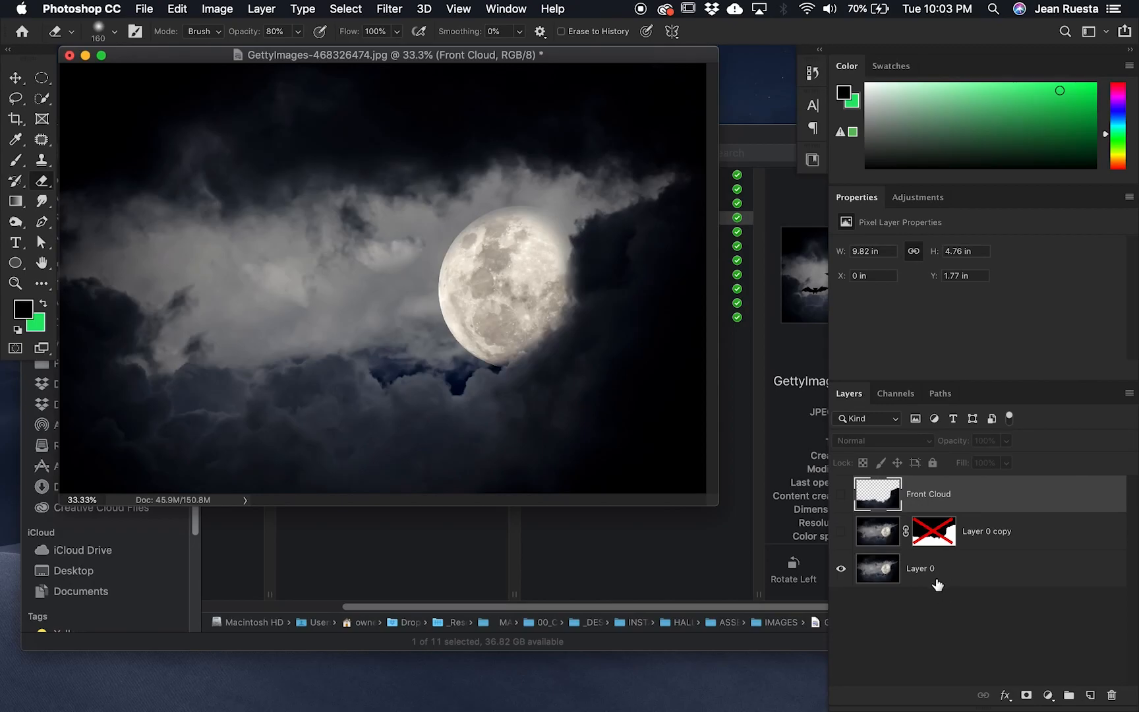
double_click(922, 568)
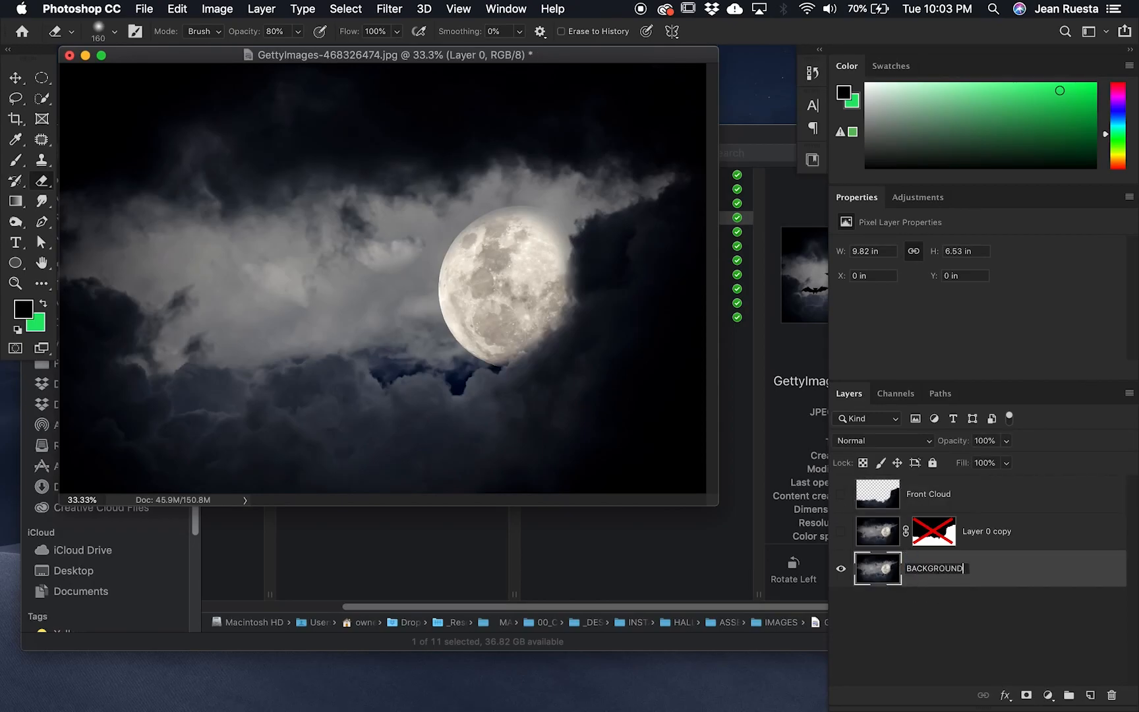
key(Return)
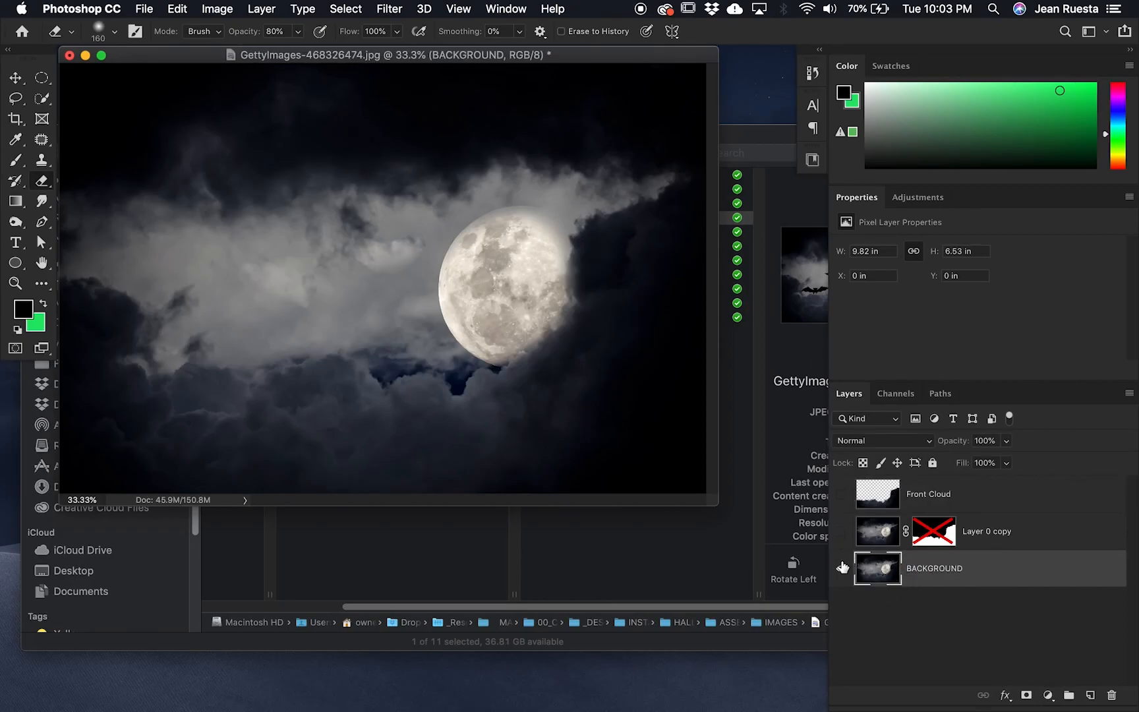
key(super+equal)
key(super+equal)
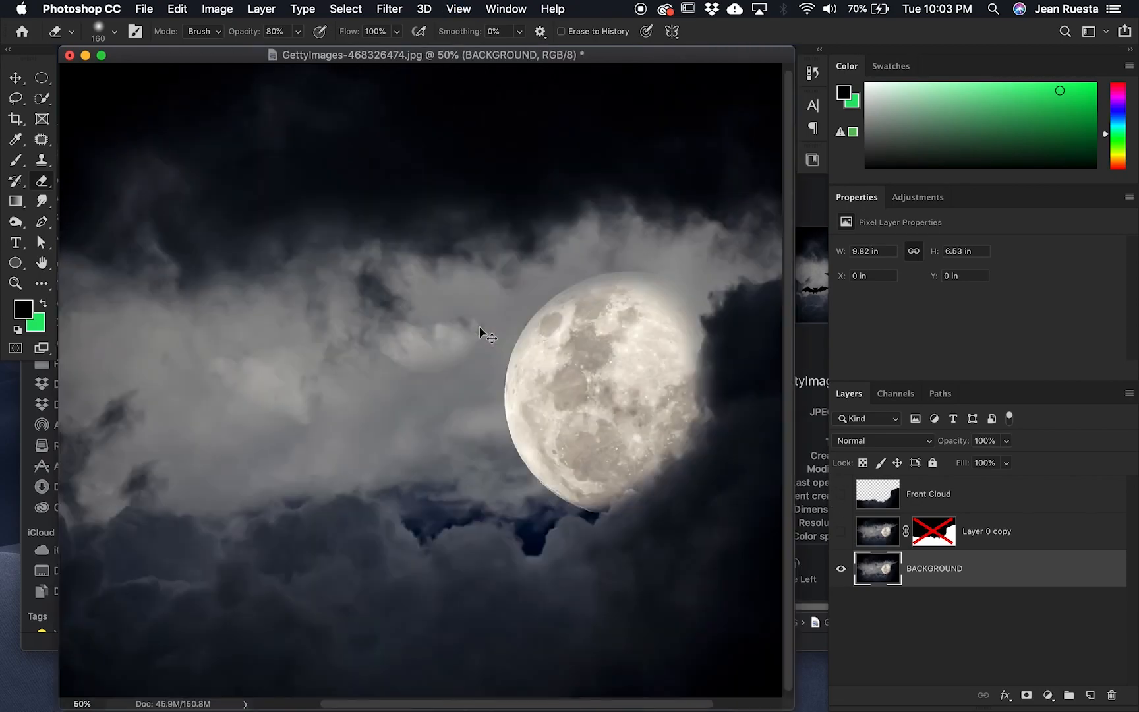
key(super+minus)
key(super+minus)
key(super+minus)
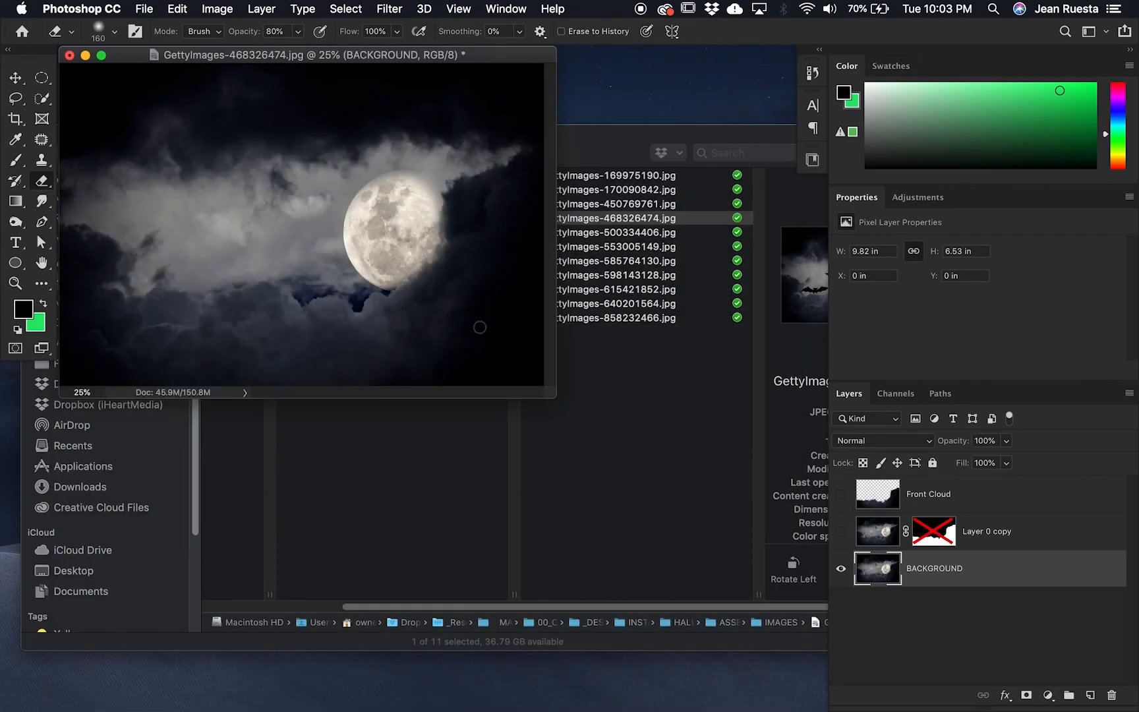
Switch to Finder and preview candidate stock images in the IMAGES folder, starting with GettyImages-450769761.jpg, to find a replacement moon.
click(638, 432)
click(678, 202)
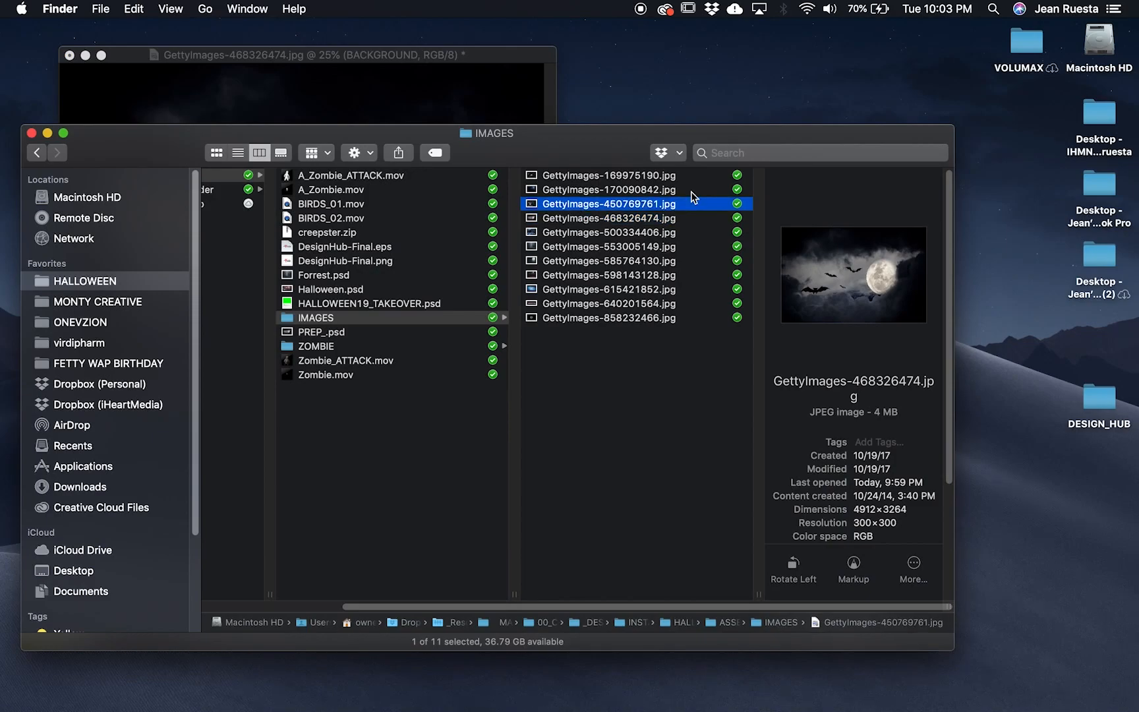
key(space)
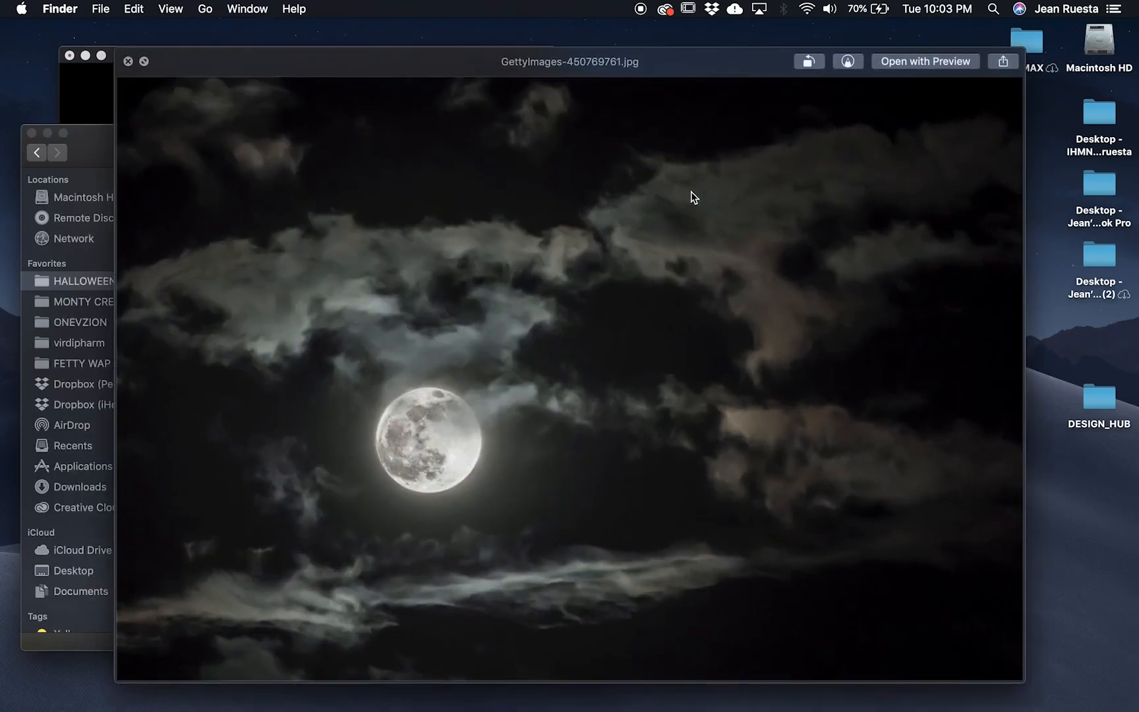
key(Down)
key(Down)
key(Down)
key(space)
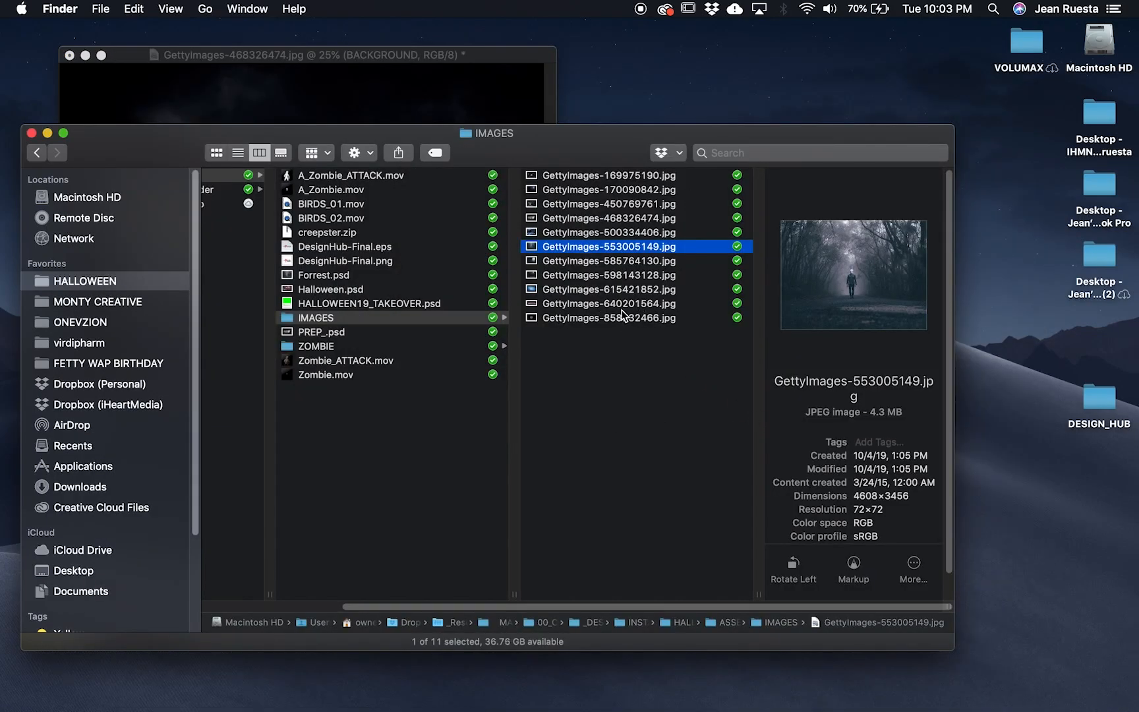
Preview the full-moon photo GettyImages-858232466.jpg and open it in Photoshop.
click(623, 317)
key(space)
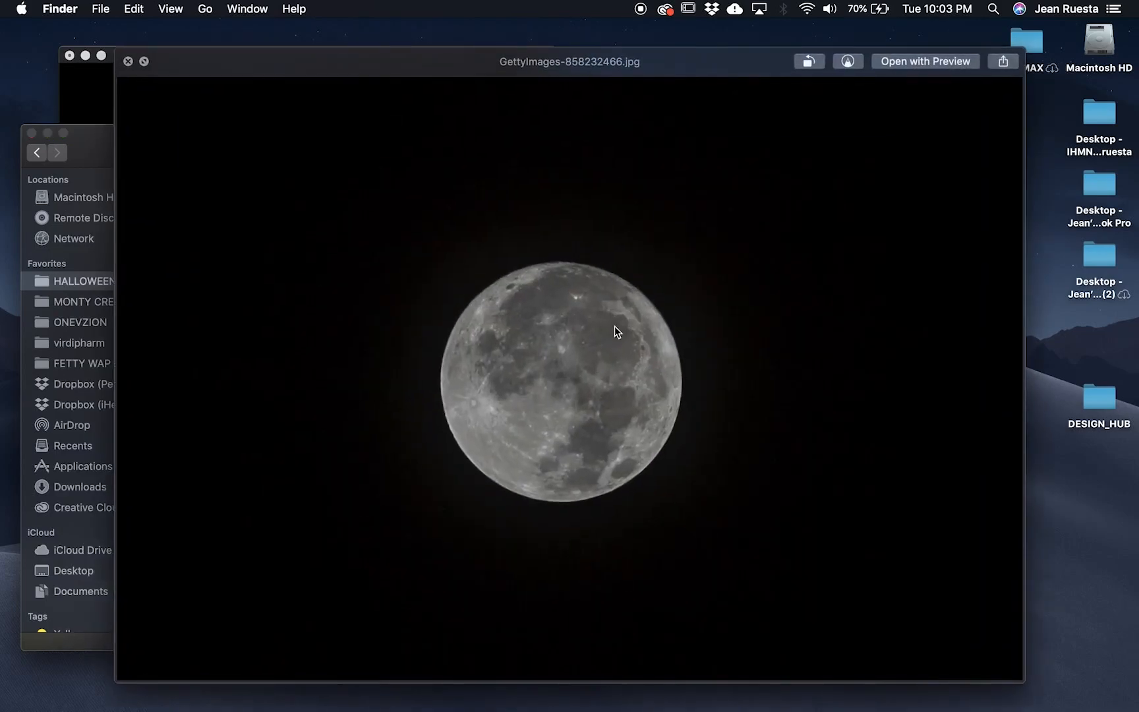
key(space)
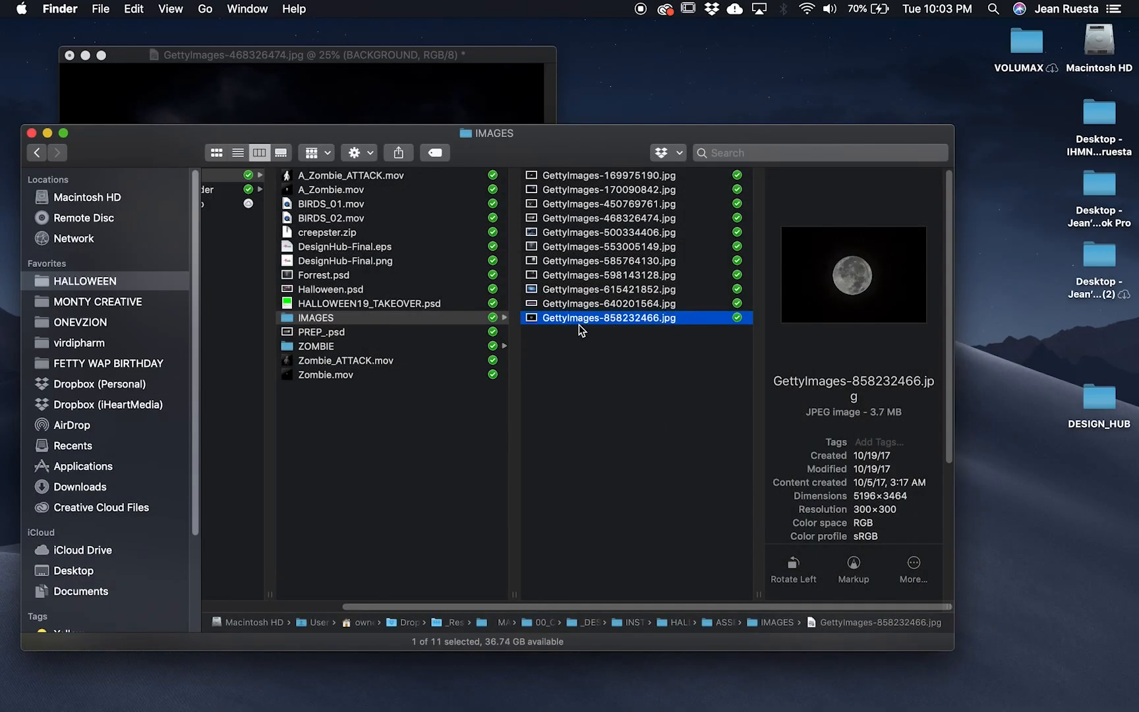
drag(578, 327, 403, 701)
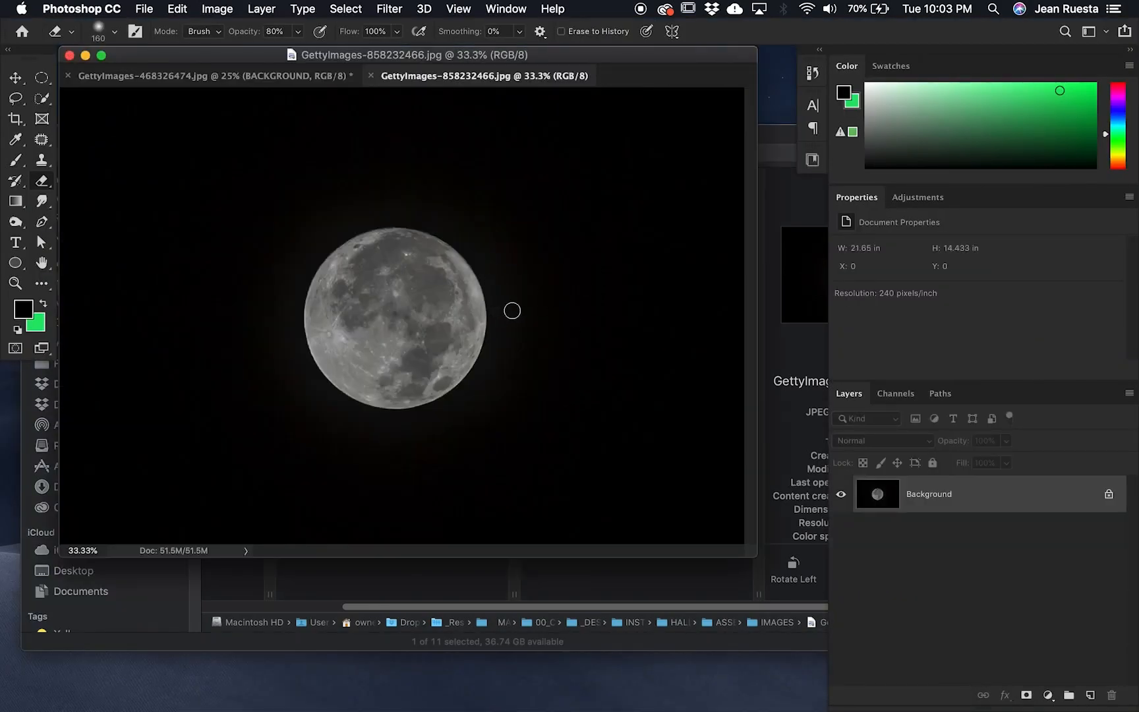
Select the full moon with a loose elliptical marquee and copy it into GettyImages-468326474.jpg above the BACKGROUND layer.
key(m)
mouse_move(338, 244)
mouse_down()
mouse_move(529, 437)
mouse_move(500, 427)
mouse_move(508, 440)
mouse_up()
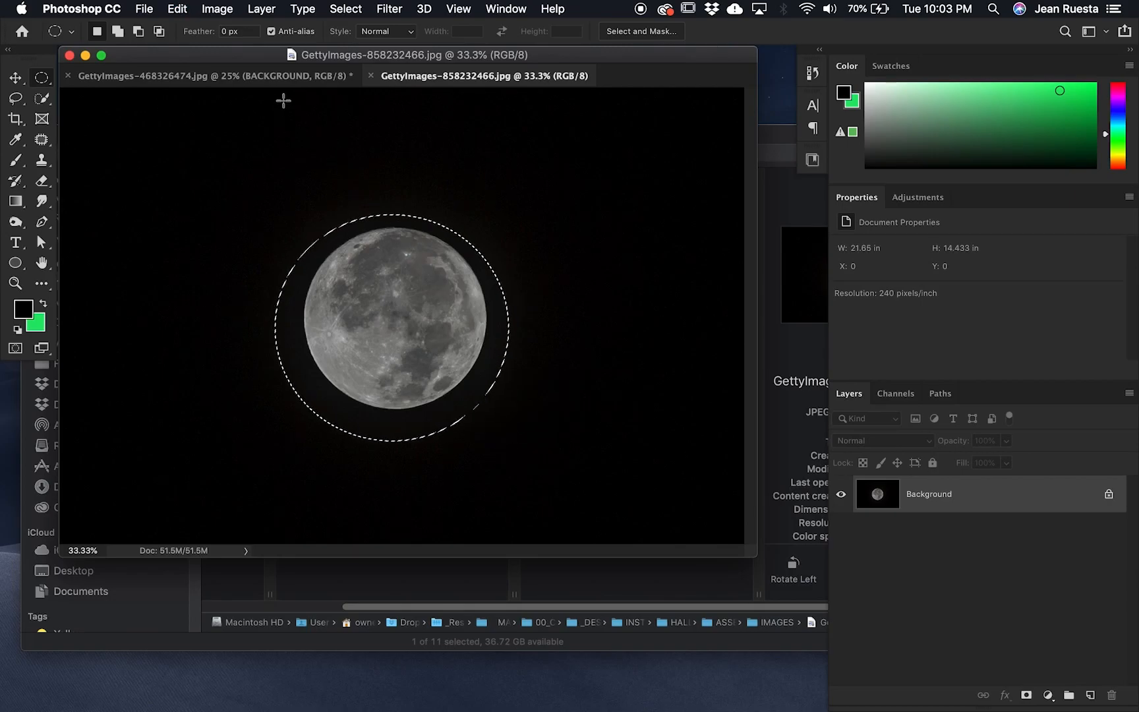
click(276, 76)
key(super+equal)
key(super+equal)
key(super+equal)
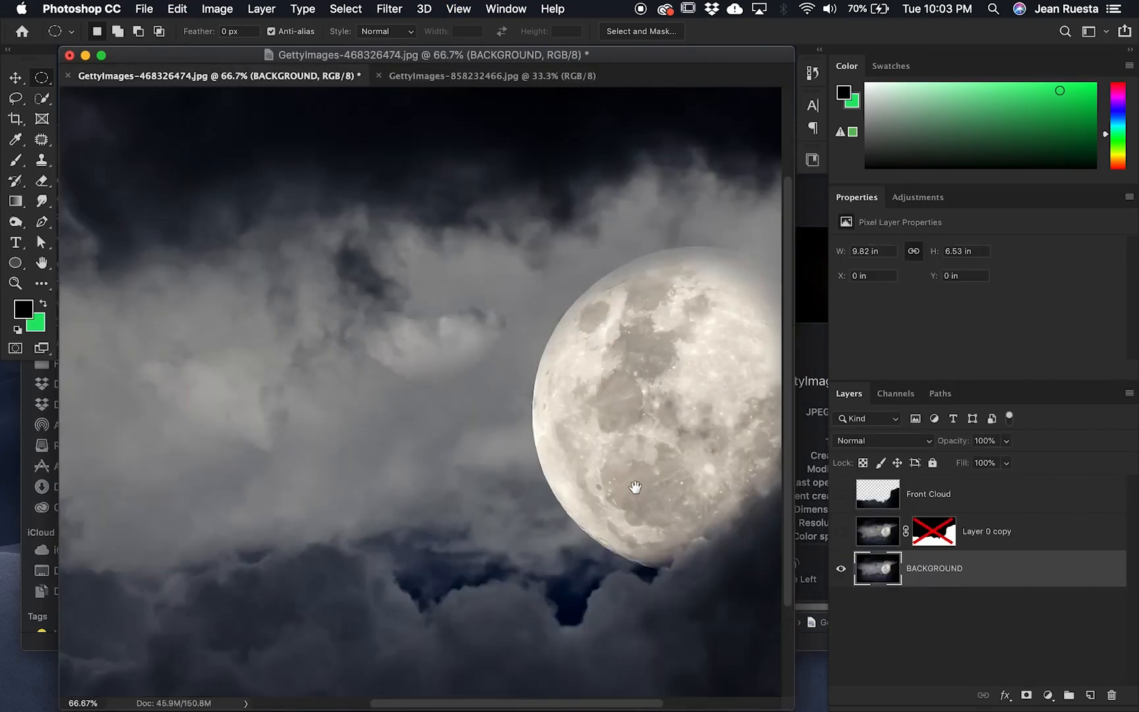
drag(634, 487, 371, 424)
key(super+v)
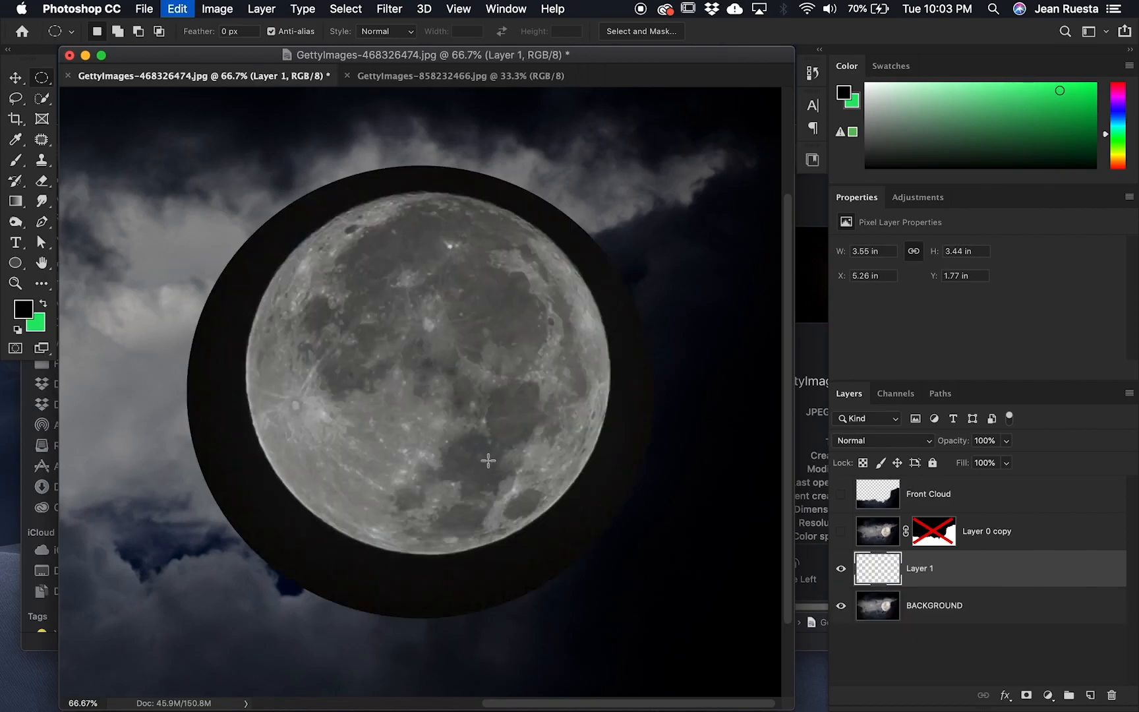
Lower the pasted moon layer's opacity to 60% so the original moon shows through.
key(v)
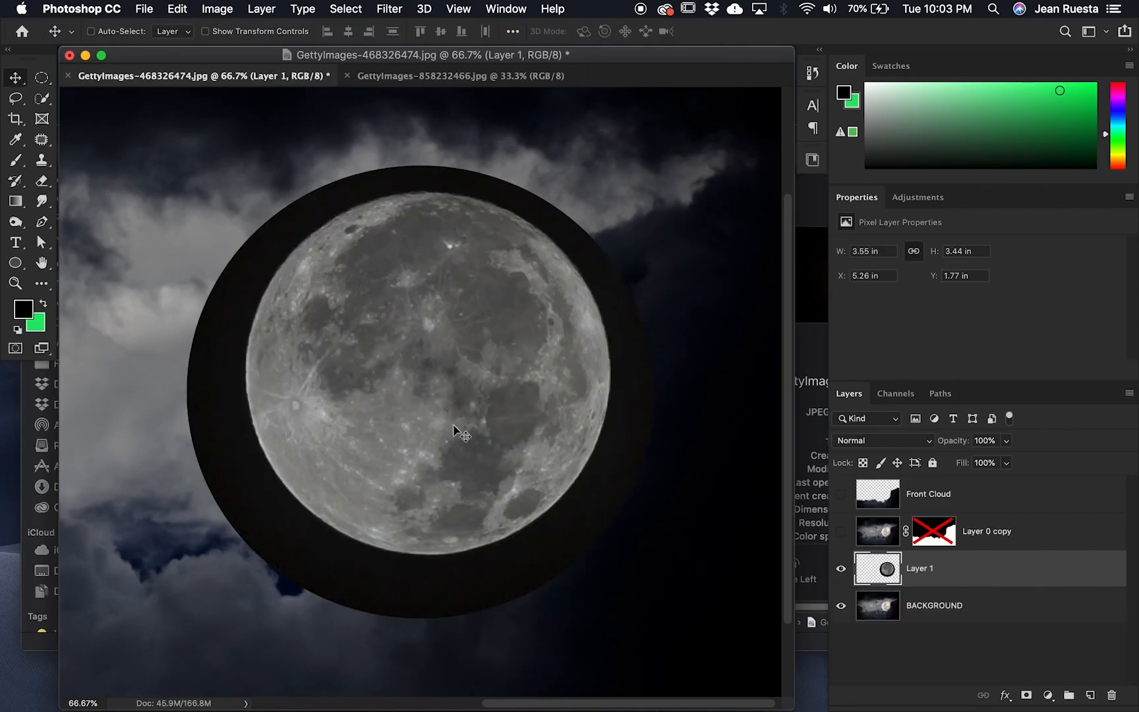
key(8)
key(6)
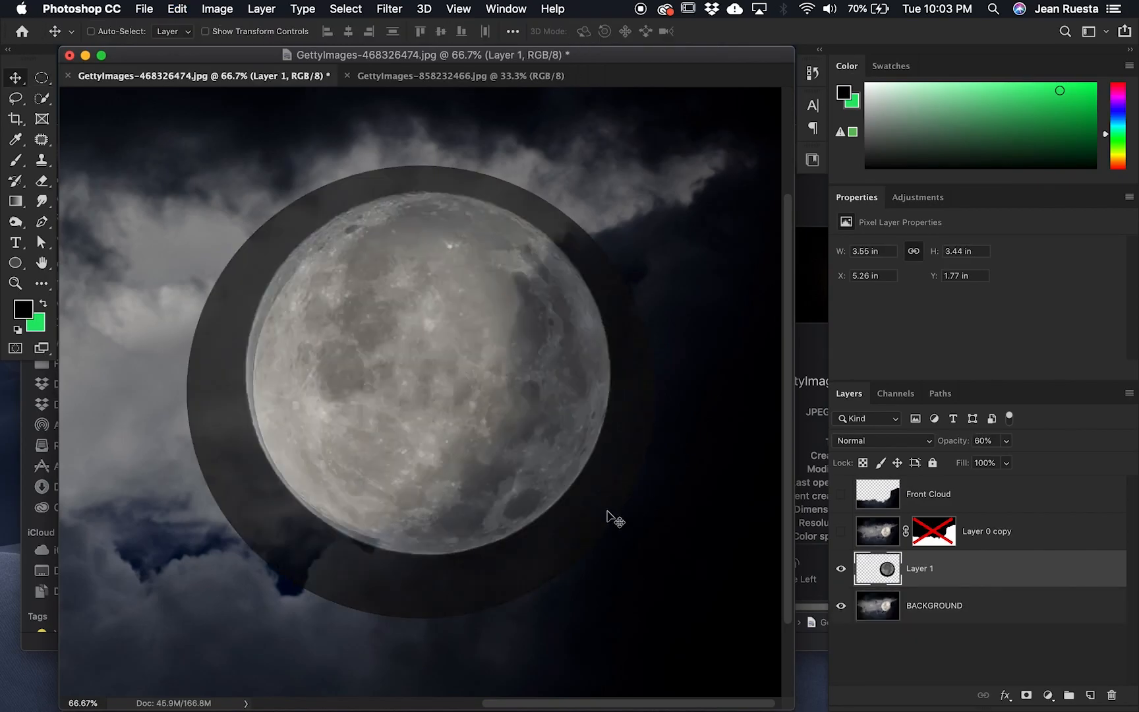
Rotate the pasted moon about 166° and scale it to about 92% to match the original moon, and restore its opacity to 100%.
drag(479, 414, 275, 196)
key(super+t)
drag(212, 178, 319, 291)
drag(487, 412, 288, 190)
drag(373, 344, 365, 338)
drag(720, 533, 668, 517)
mouse_move(464, 336)
mouse_down()
mouse_move(516, 371)
mouse_move(501, 419)
mouse_move(506, 458)
mouse_move(479, 326)
mouse_move(473, 339)
mouse_up()
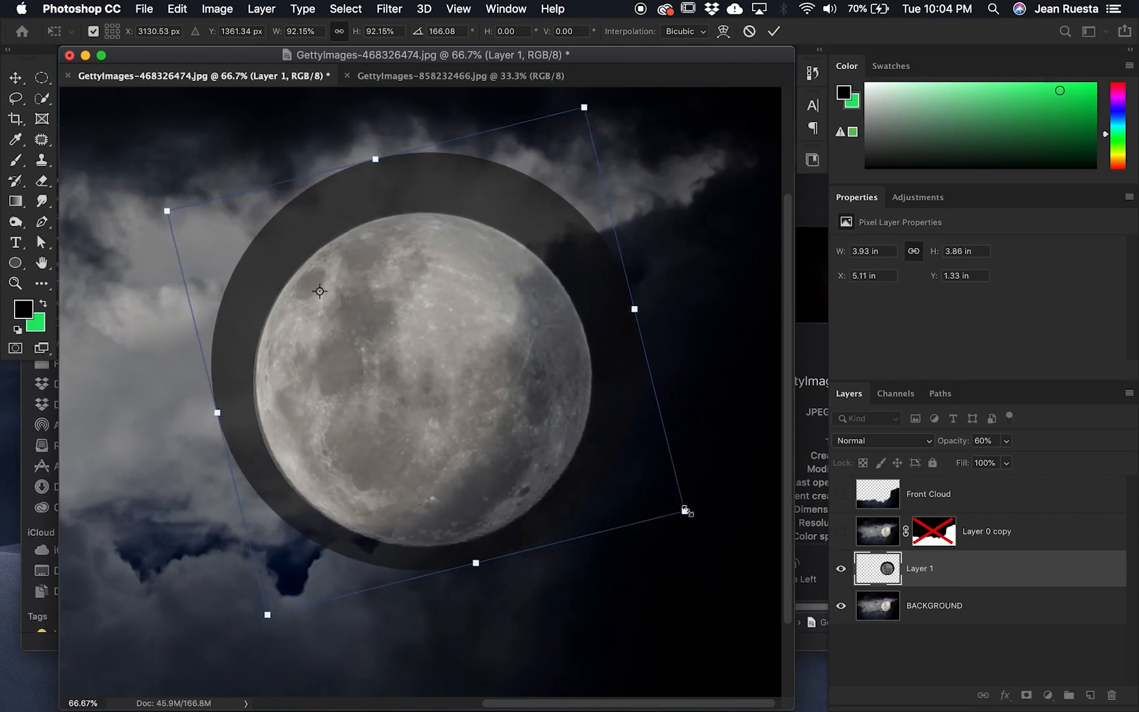
mouse_move(684, 512)
mouse_down()
mouse_move(691, 531)
mouse_move(683, 524)
mouse_up()
key(Return)
key(0)
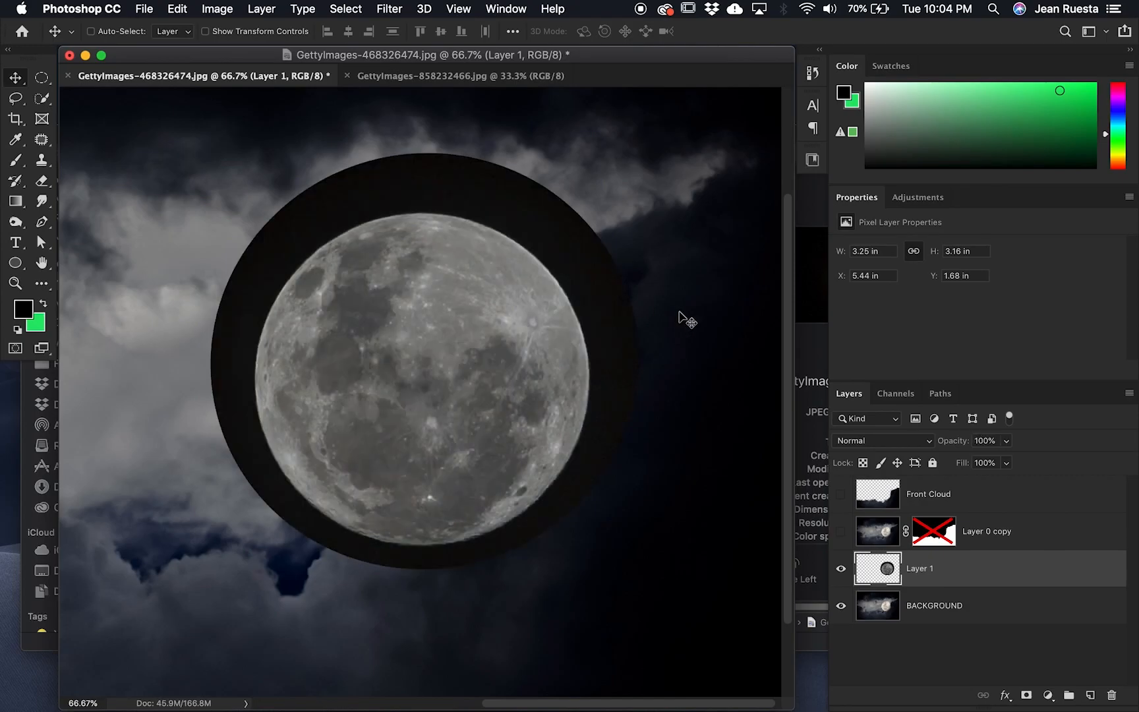
key(w)
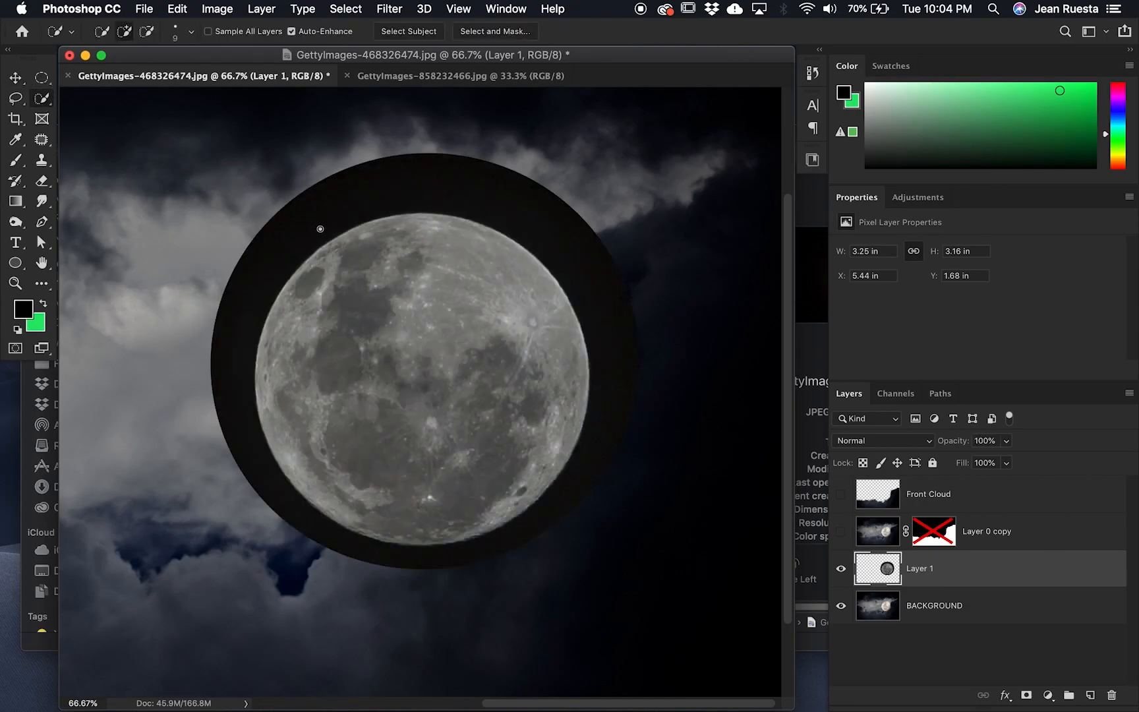
mouse_move(249, 403)
mouse_down()
mouse_move(258, 439)
mouse_move(333, 524)
mouse_move(392, 547)
mouse_up()
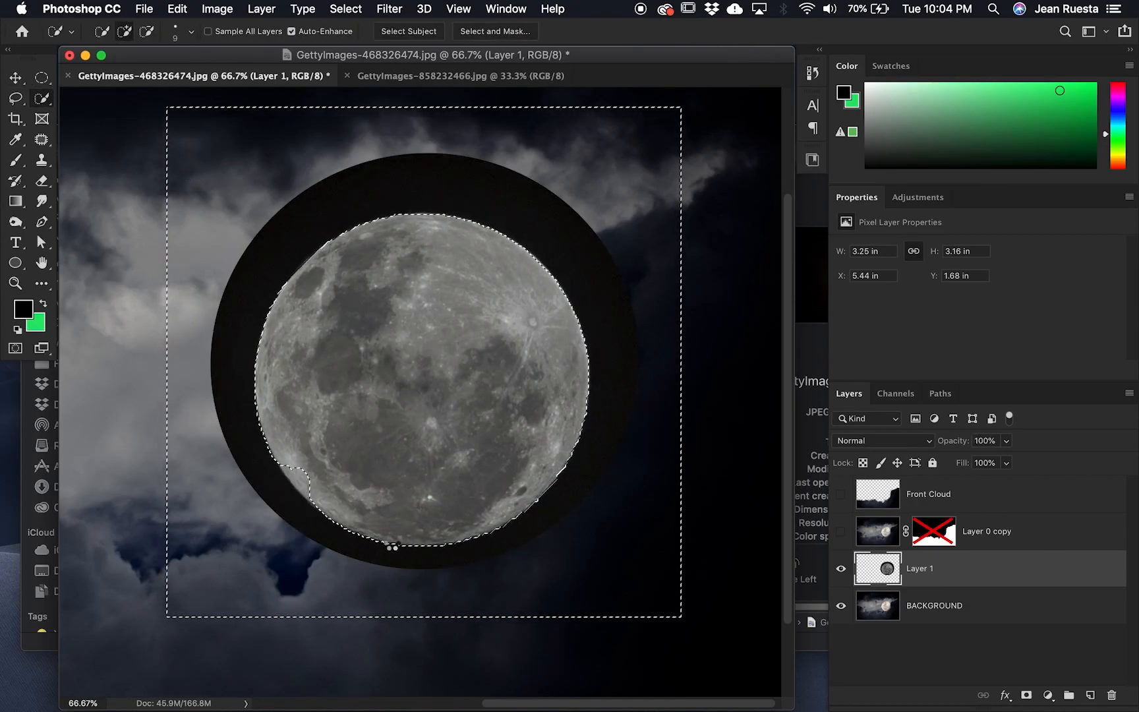
key(super+d)
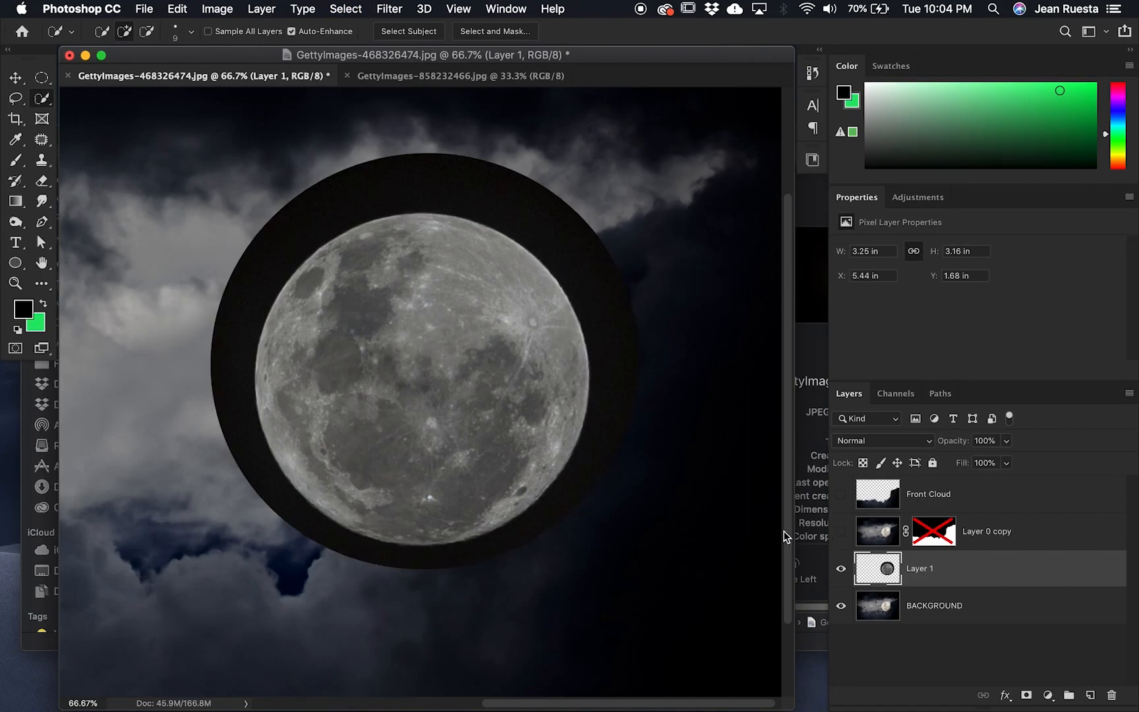
Hide the BACKGROUND layer, select the black ring around the moon on Layer 1 with the Magic Wand tool, and delete it.
click(842, 606)
right_click(41, 99)
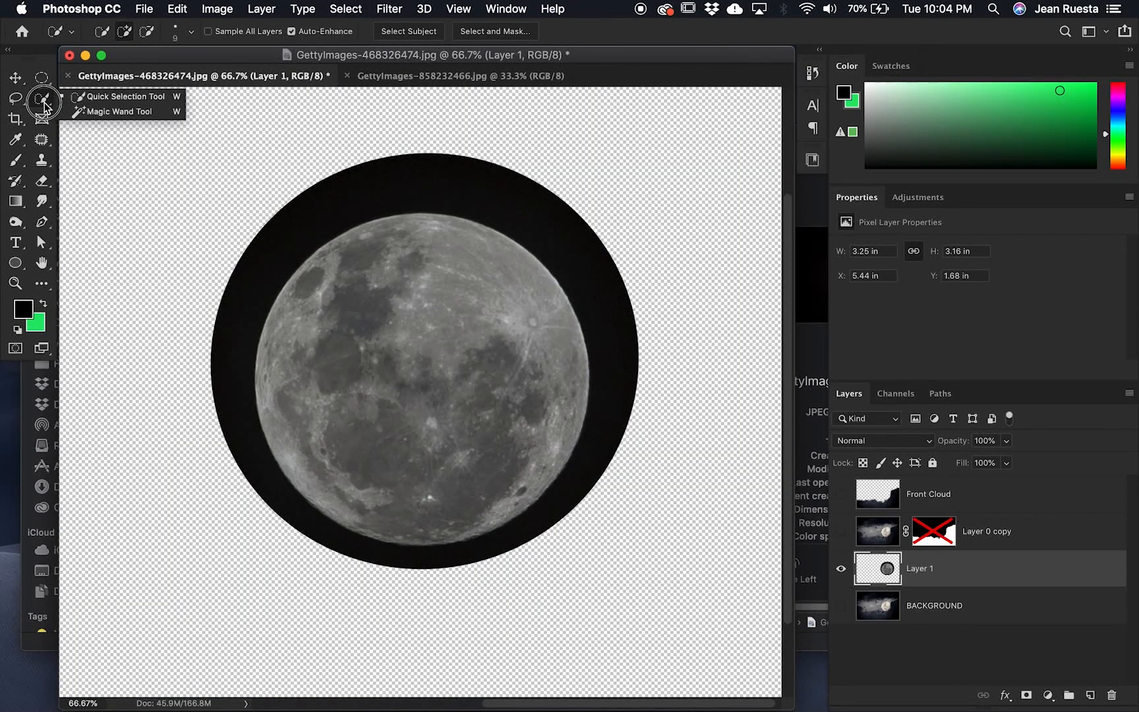
click(99, 108)
click(305, 219)
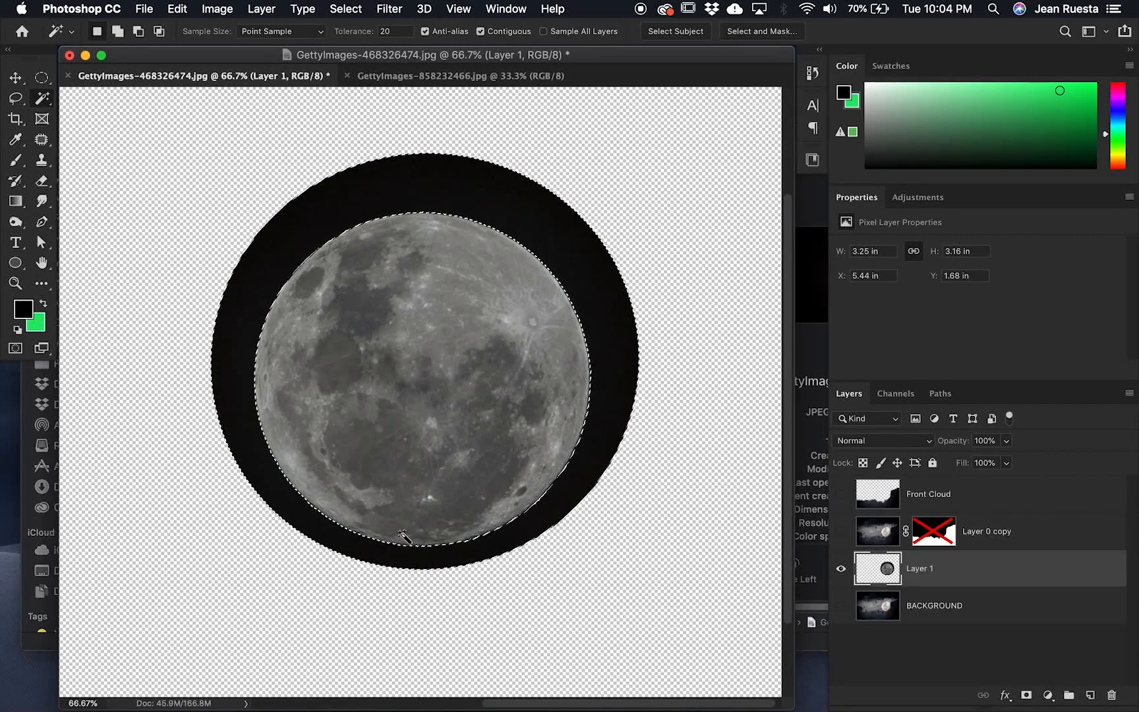
key(super+shift+i)
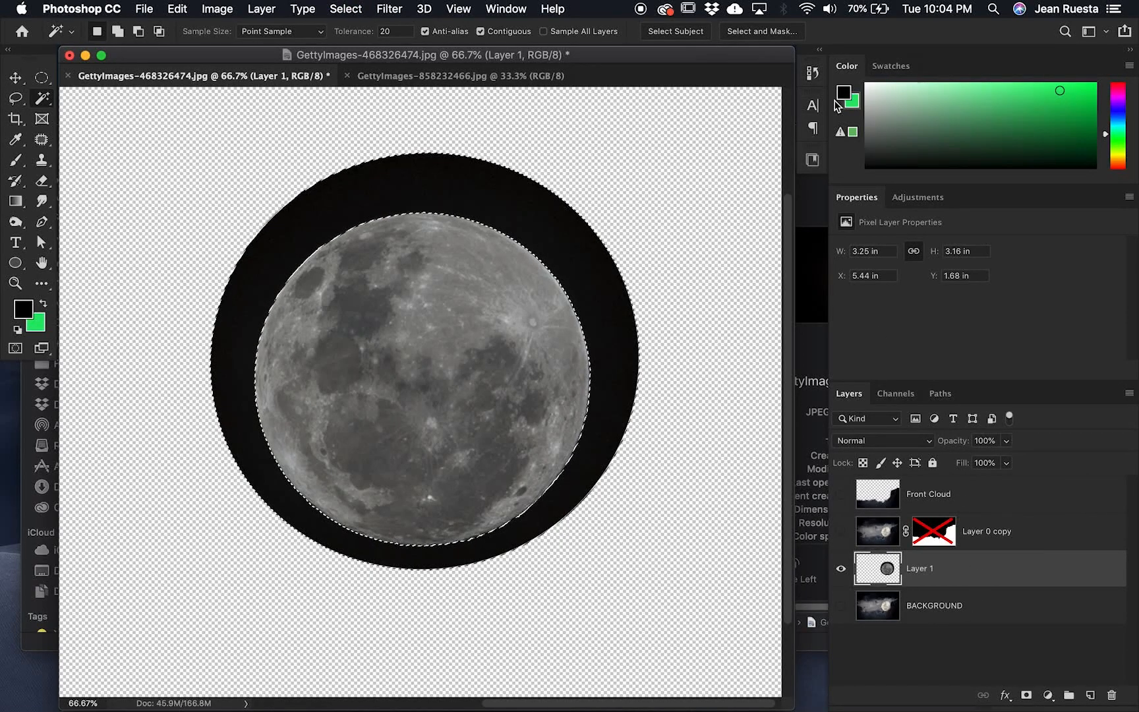
key(Delete)
key(super+z)
key(super+shift+i)
key(Delete)
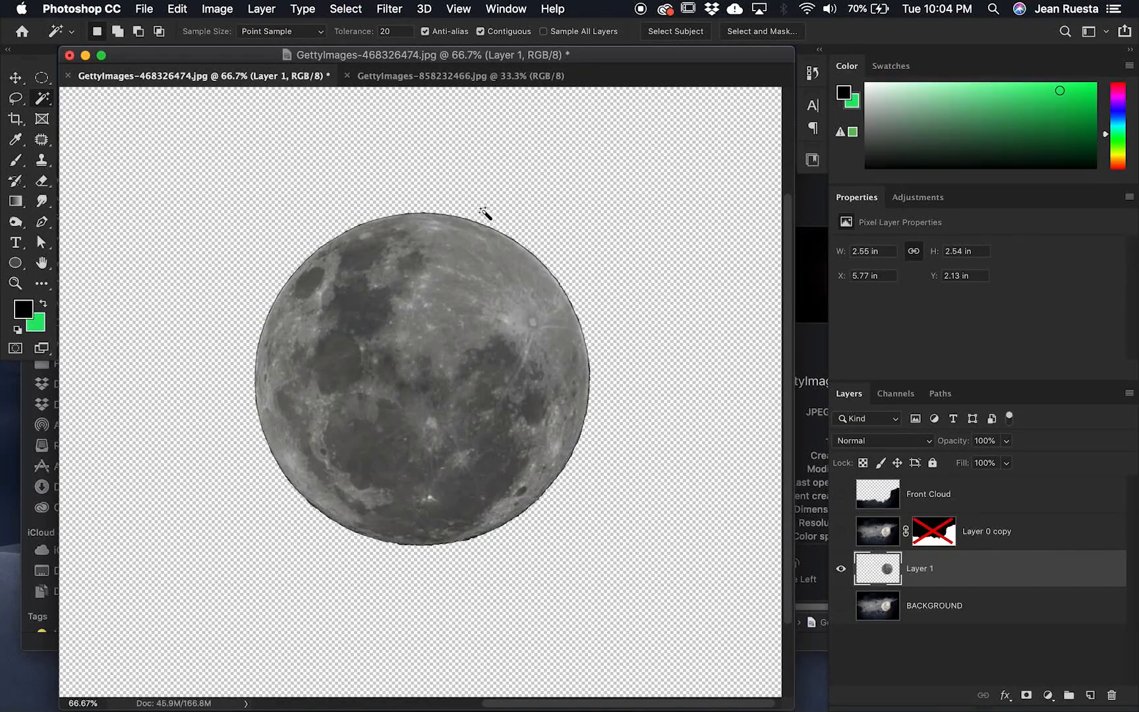
Select the moon's outline, contract the selection by 3 pixels, and delete the dark fringe outside it.
key(m)
drag(238, 201, 600, 556)
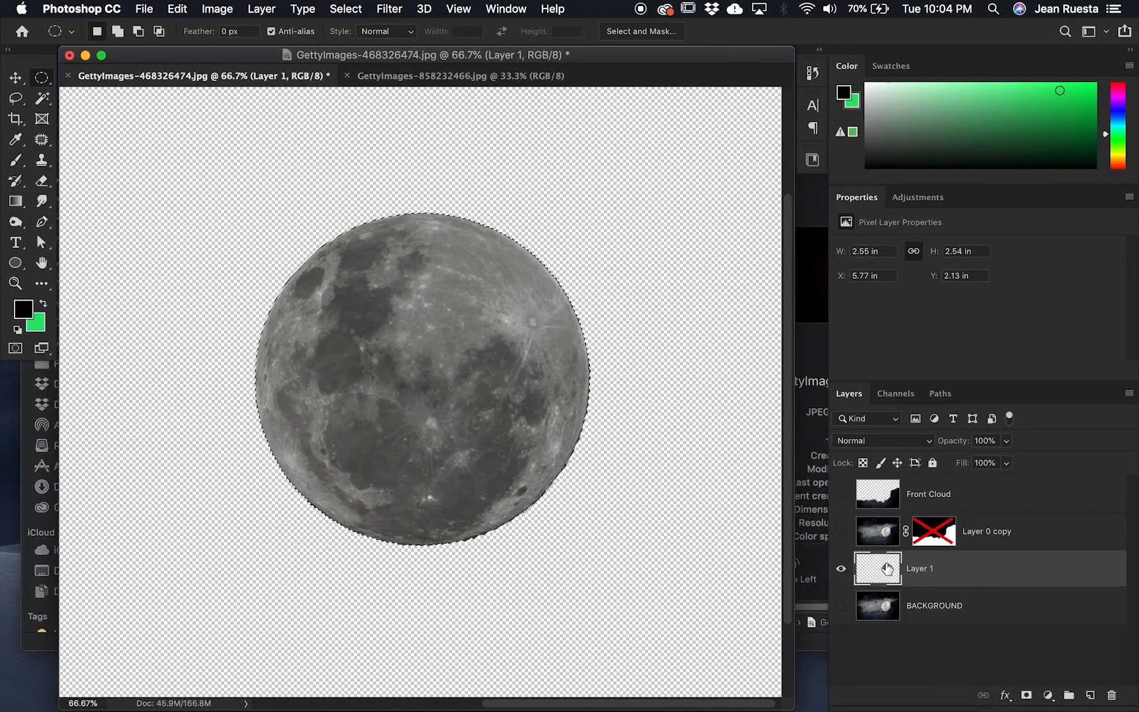
click(302, 8)
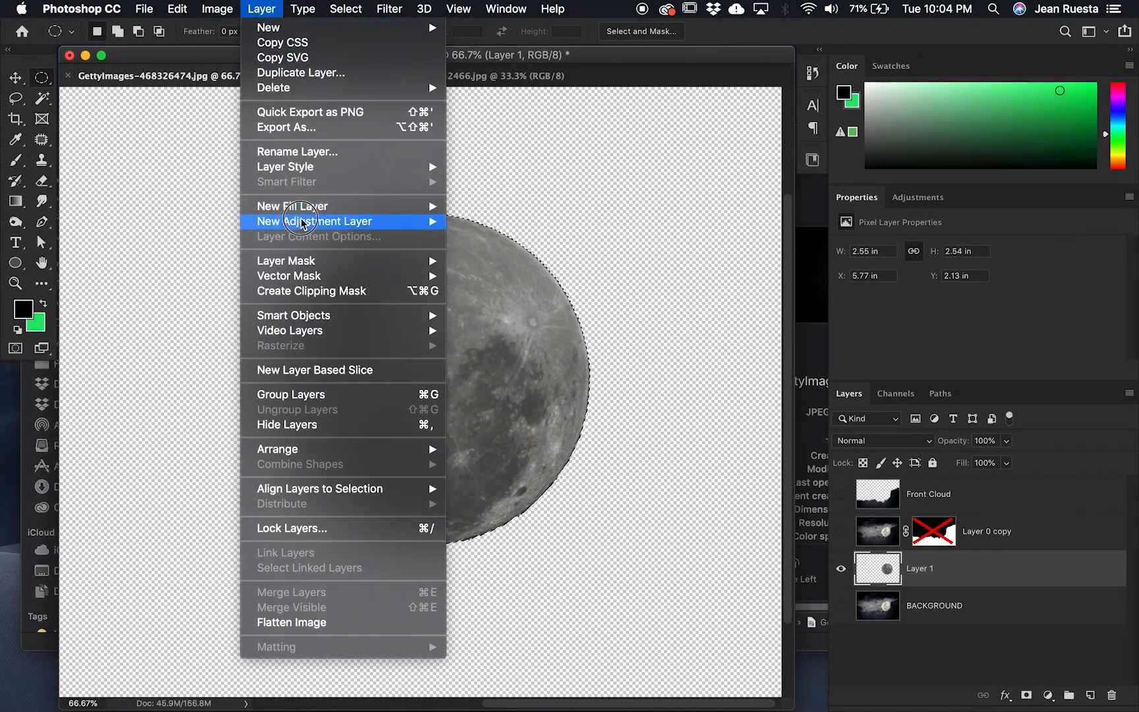
mouse_move(345, 8)
mouse_move(435, 237)
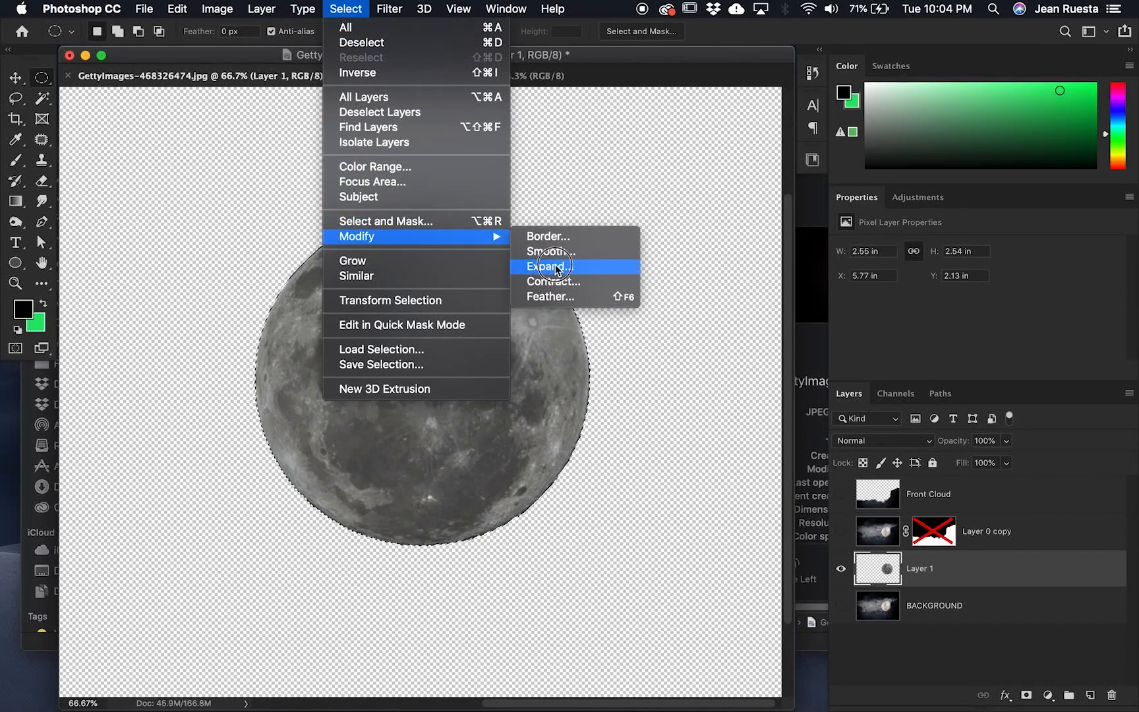
click(553, 281)
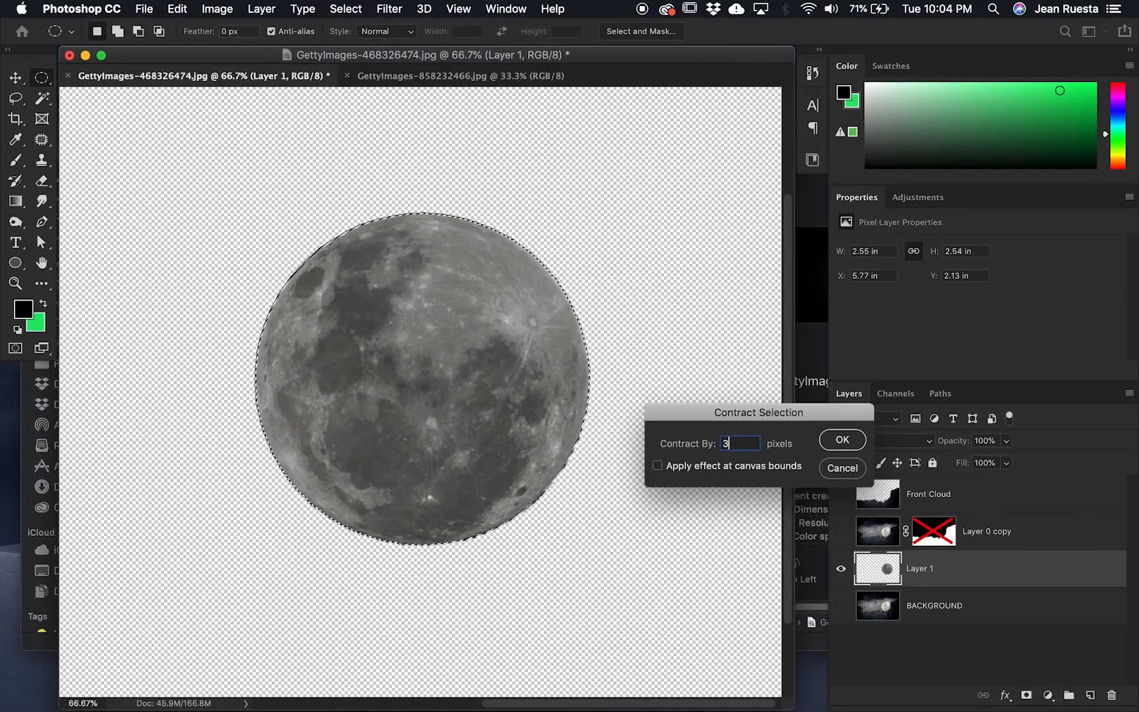
key(Return)
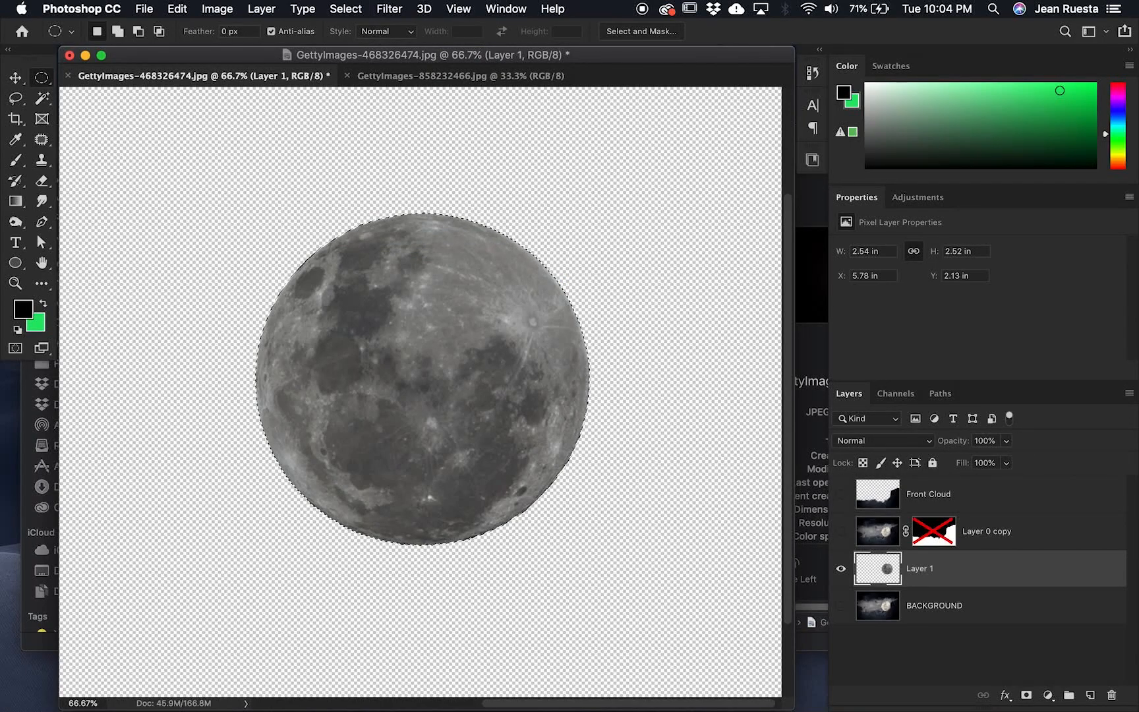
key(super+d)
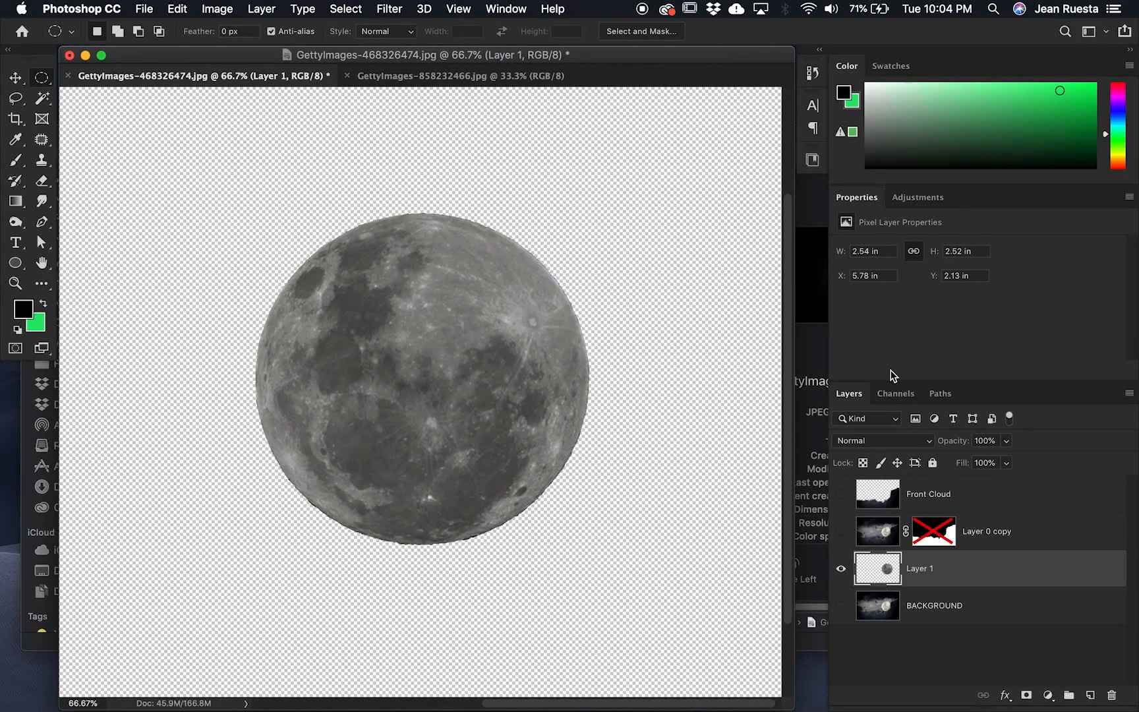
Show the BACKGROUND layer and toggle Layer 0 copy's visibility to compare the new moon with the original.
click(841, 606)
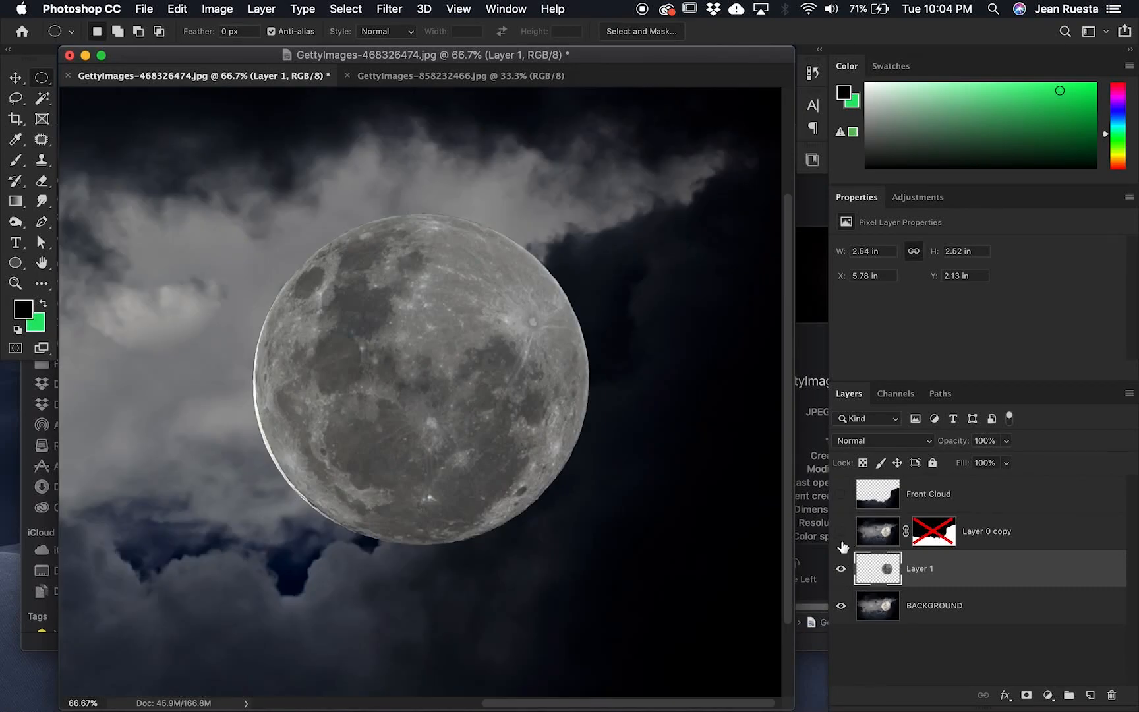
click(840, 531)
click(841, 531)
click(841, 531)
click(841, 531)
key(super+minus)
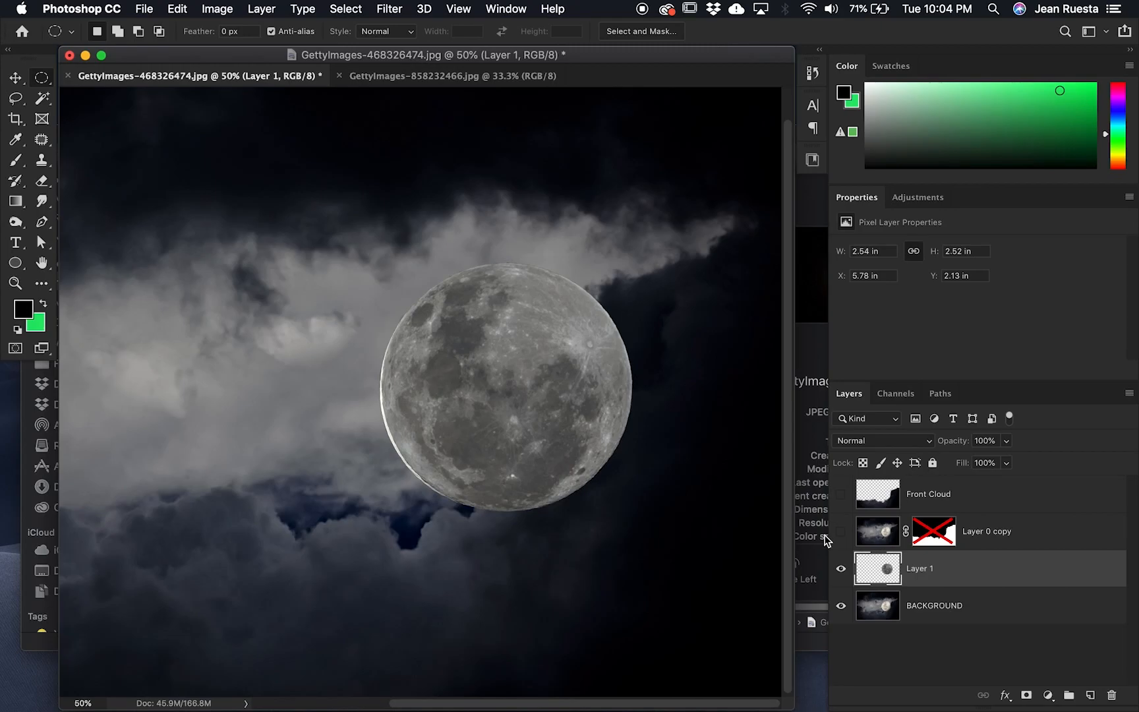
Offset the new moon beside the original and brighten it with Levels: RGB input 3, 1.55, 187 and output 15, 248.
key(v)
drag(572, 442, 626, 462)
key(super+l)
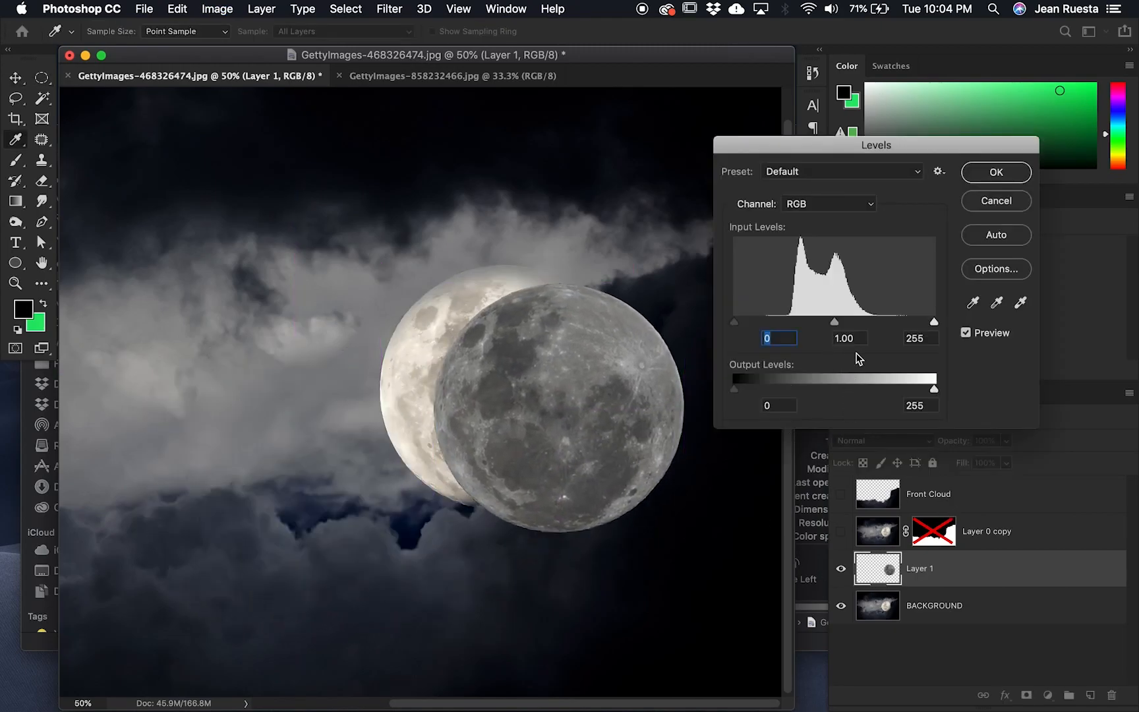
drag(929, 324, 736, 323)
drag(741, 393, 746, 393)
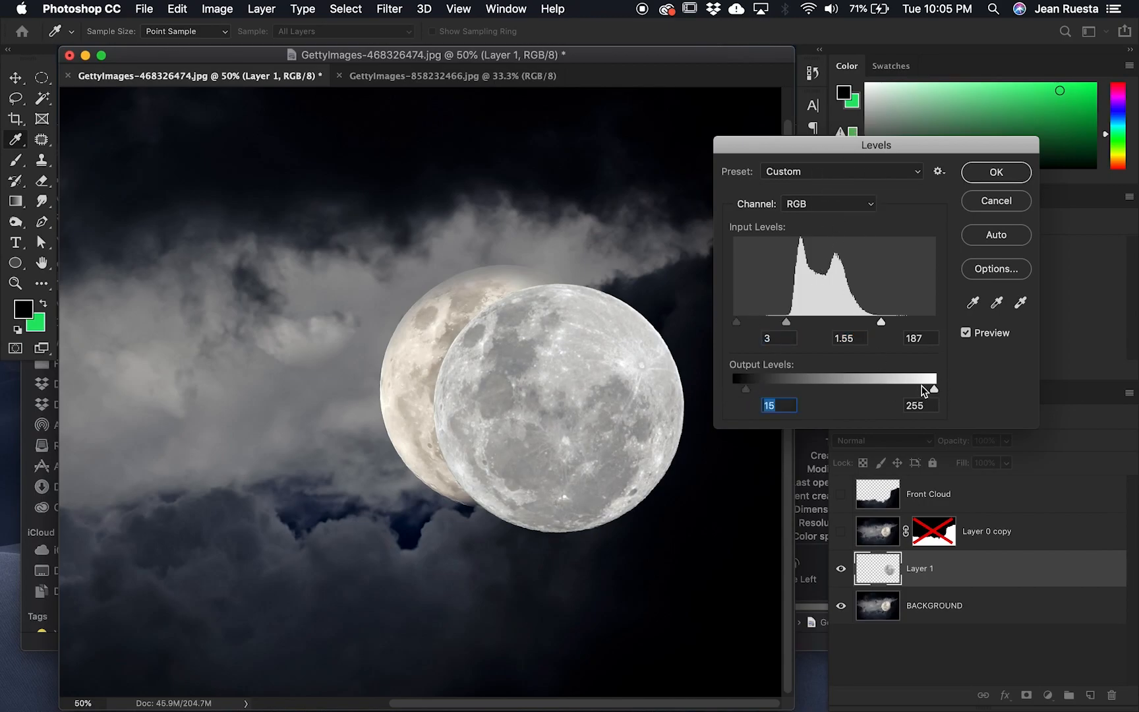
drag(933, 389, 929, 390)
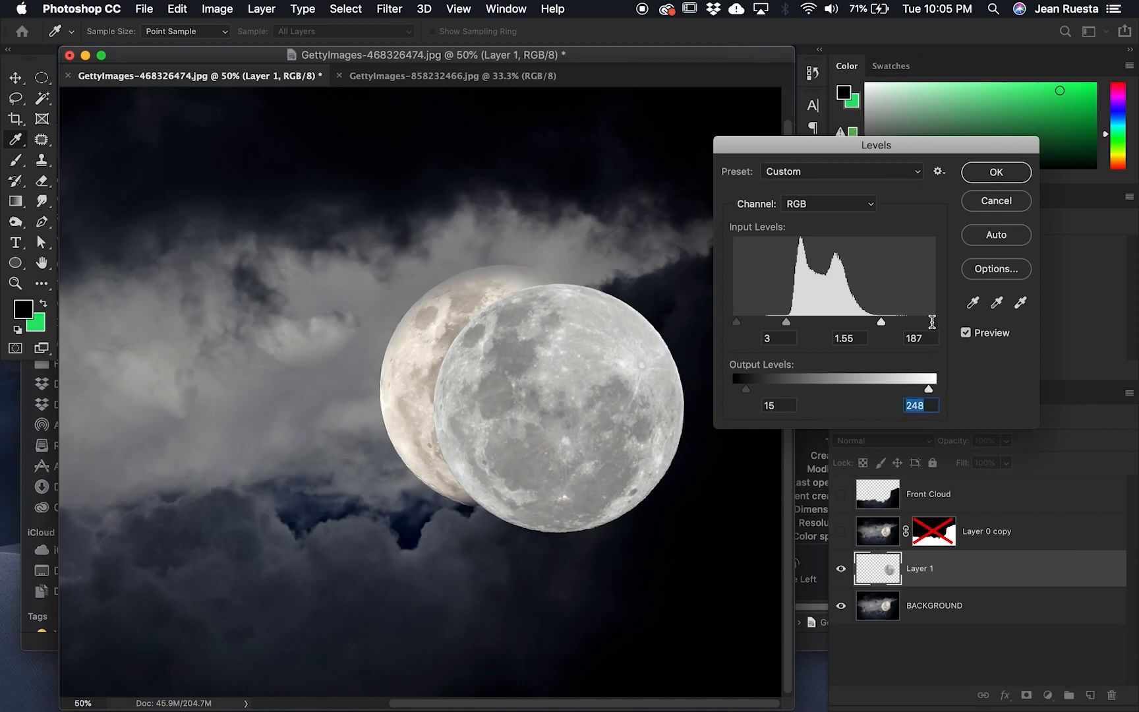
Warm the moon's color in Levels by setting the midtones to 1.18 for Red, 1.15 for Green and about 0.92 for Blue.
click(831, 206)
click(799, 216)
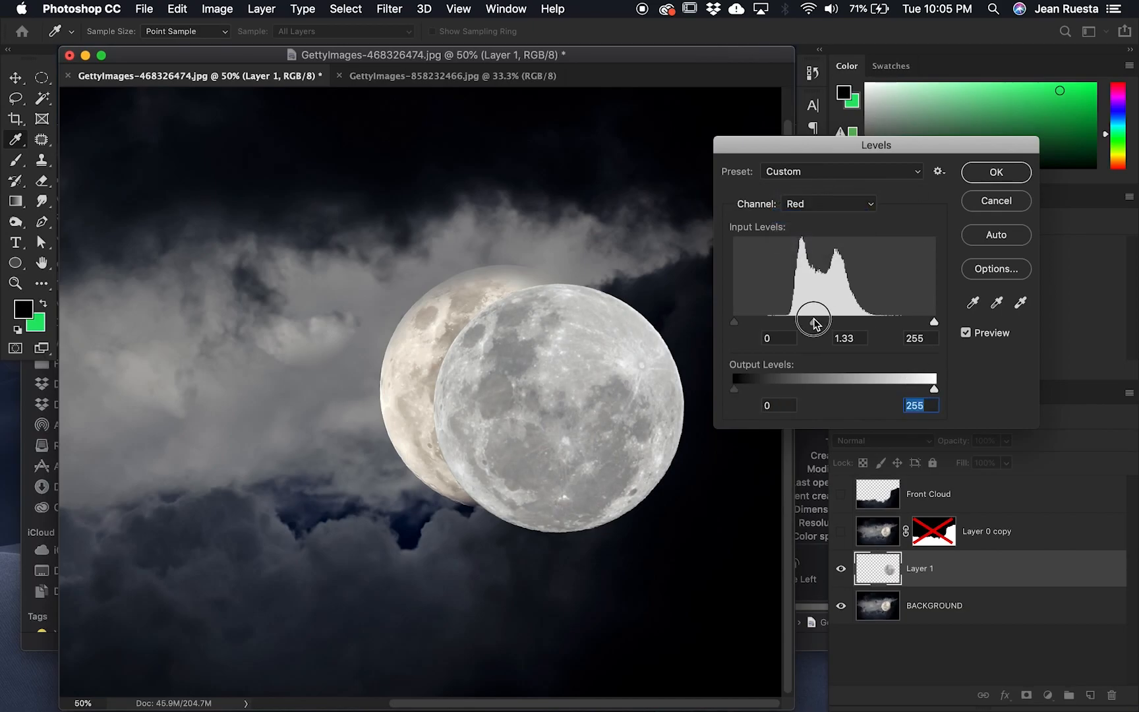
mouse_move(817, 321)
mouse_down()
mouse_move(833, 322)
mouse_move(824, 323)
mouse_up()
click(822, 205)
click(820, 217)
click(832, 212)
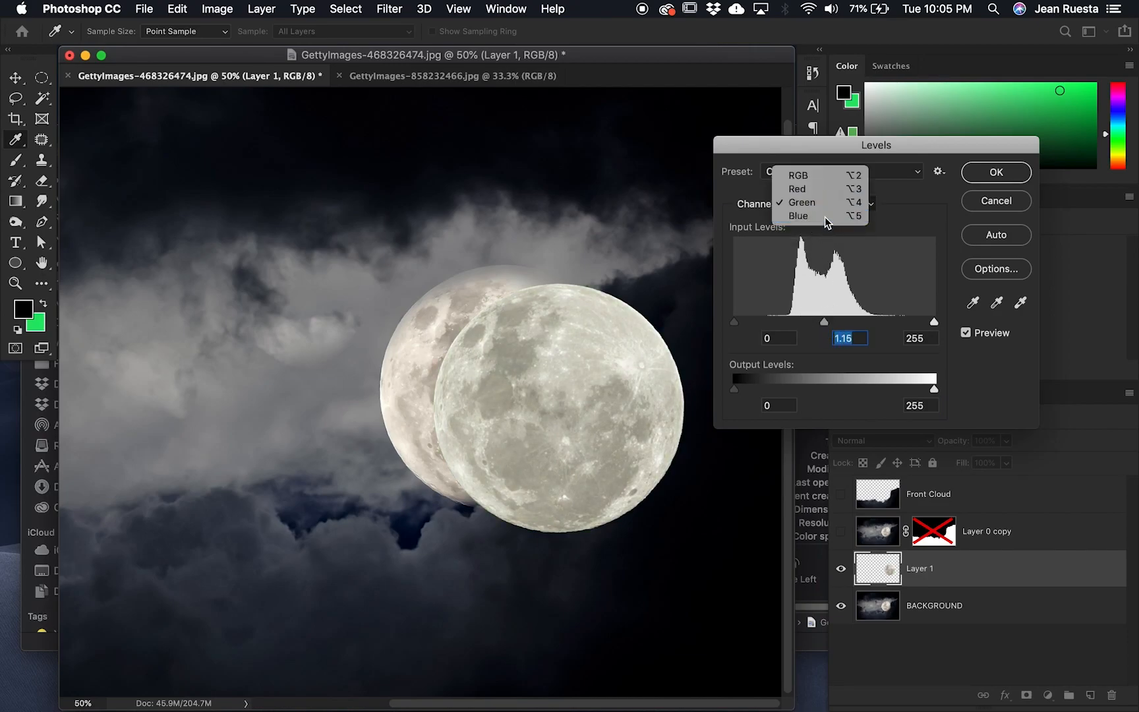
click(830, 216)
drag(835, 323, 839, 324)
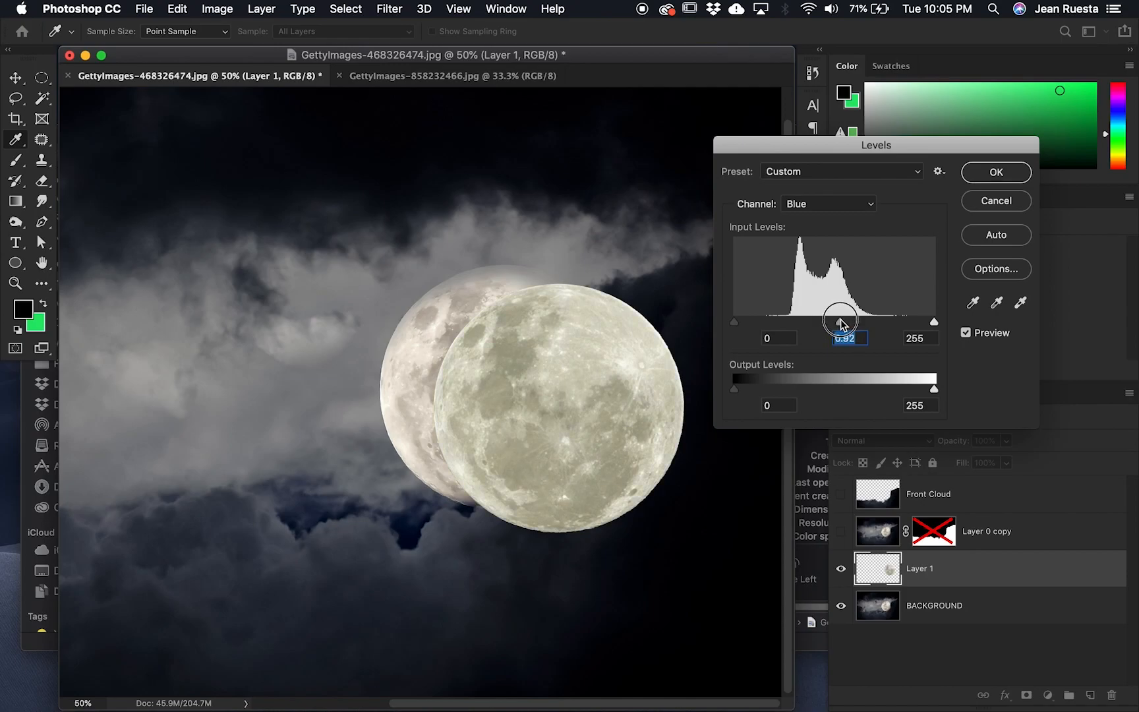
Refine the new moon's Levels: Red midtones 1.22, RGB midtones 1.52, and output levels about 53 and 255.
click(847, 213)
click(833, 173)
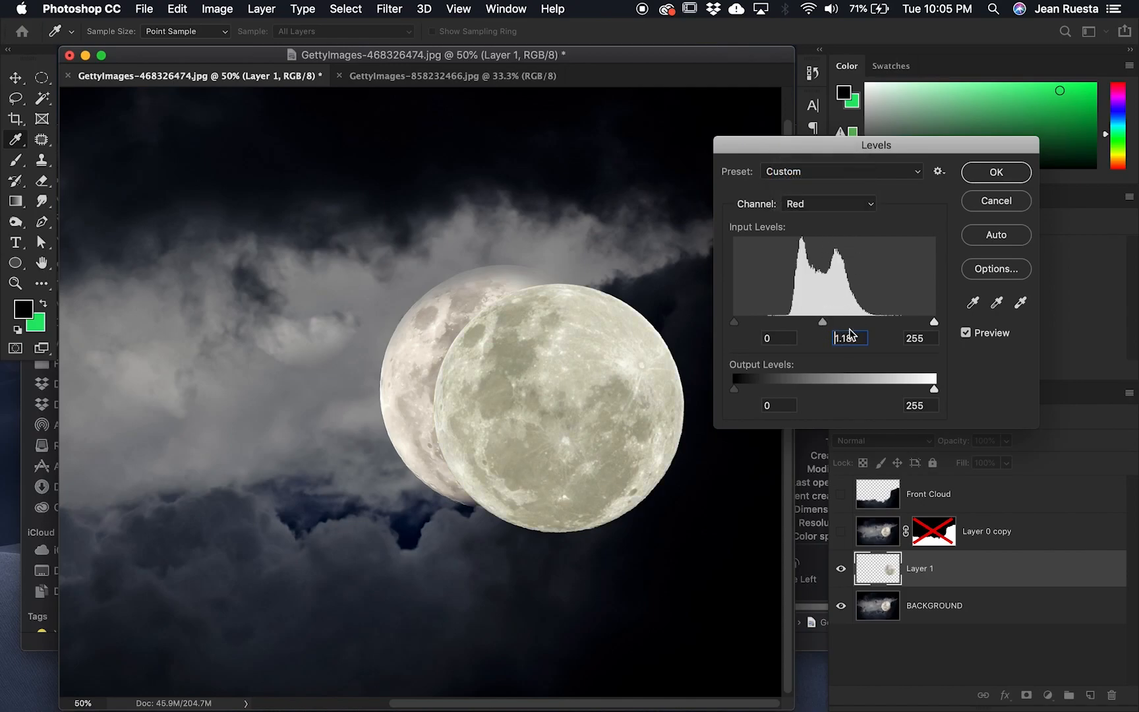
drag(836, 323, 821, 323)
click(838, 203)
click(837, 188)
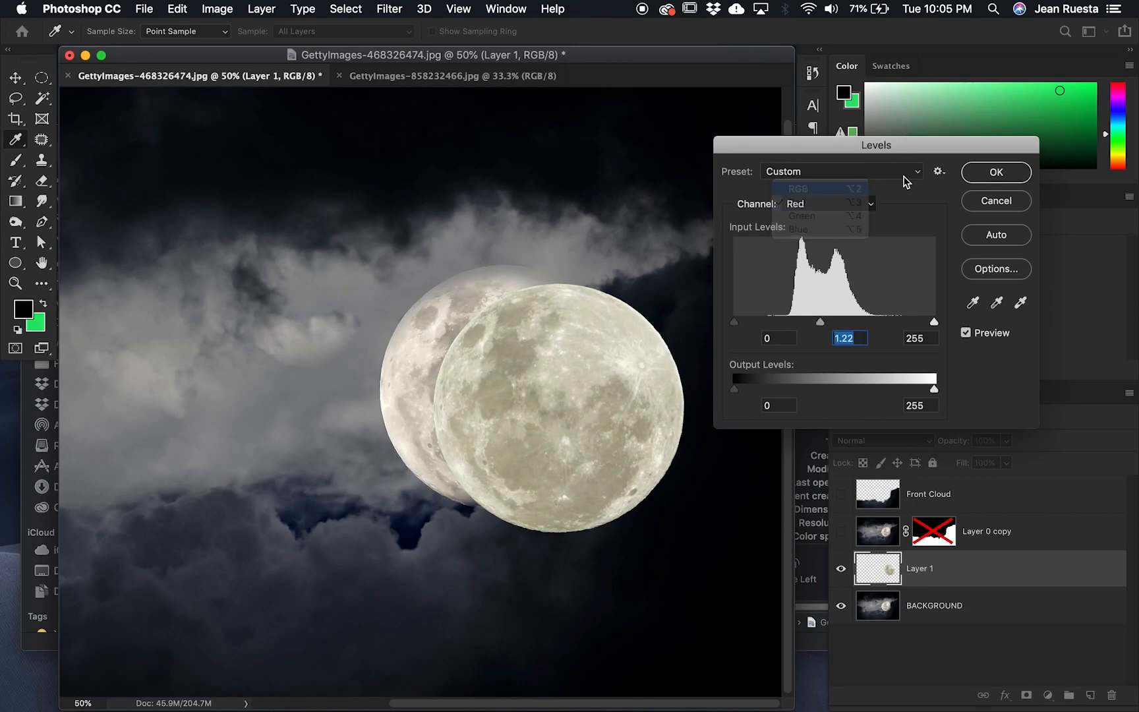
click(797, 323)
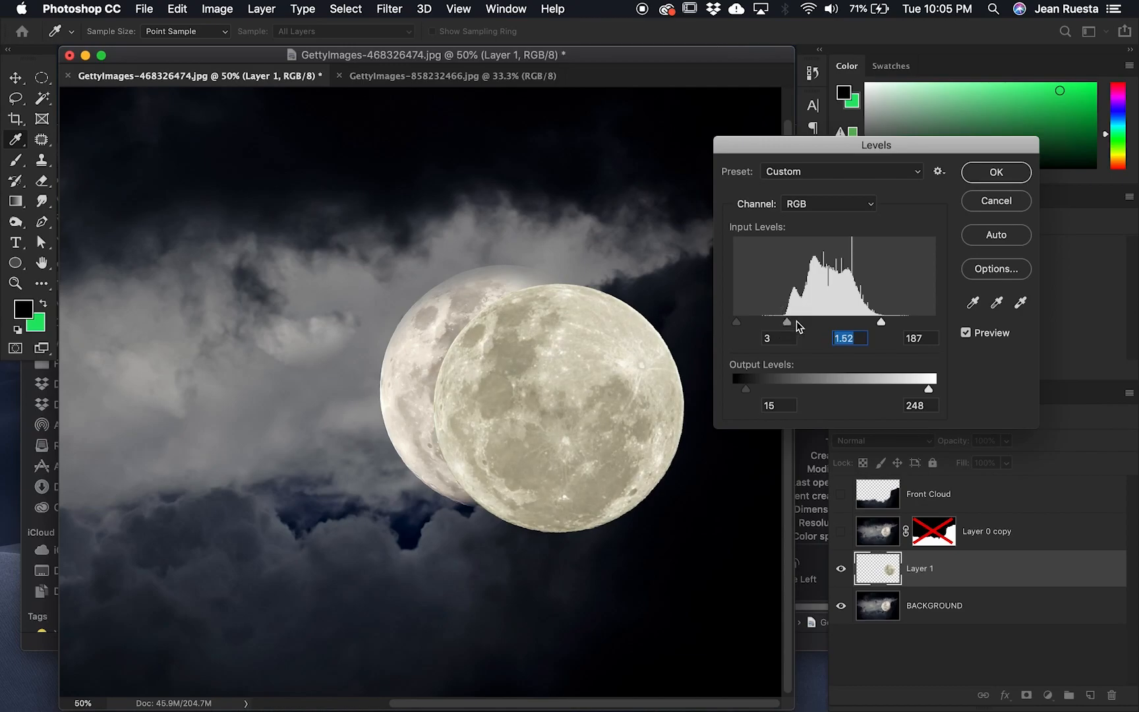
drag(919, 393, 933, 386)
drag(749, 390, 776, 393)
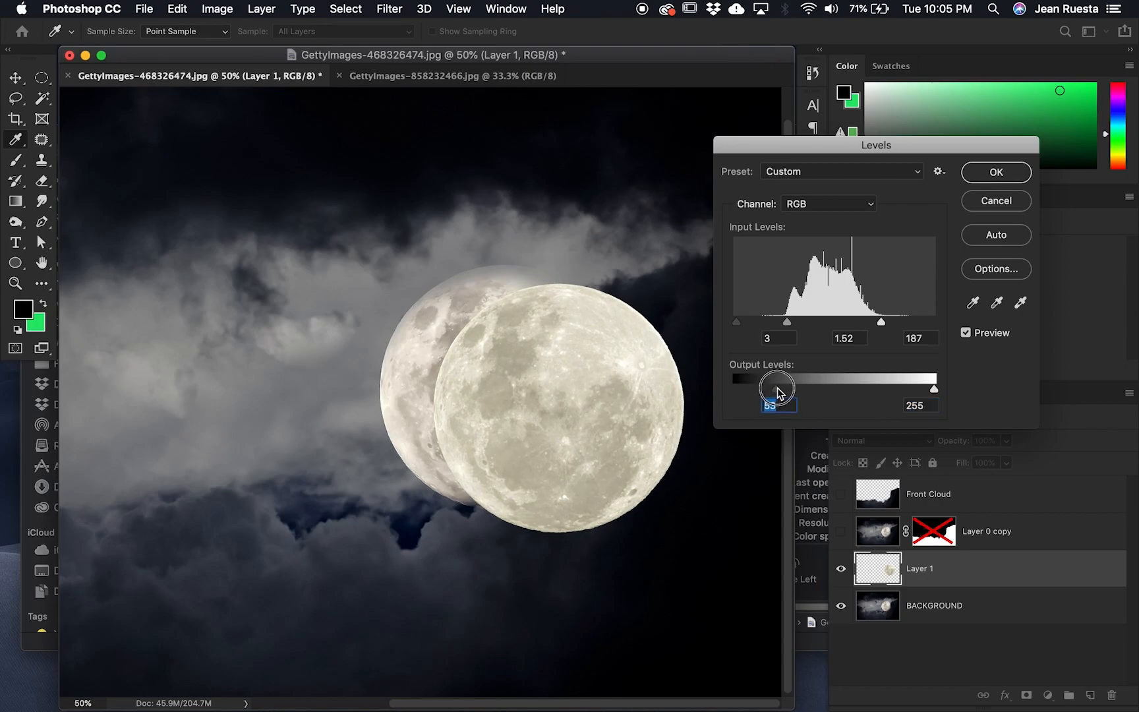
key(Return)
Adjust the new moon's Hue/Saturation to hue -12, saturation +7 and lightness +3.
key(super+u)
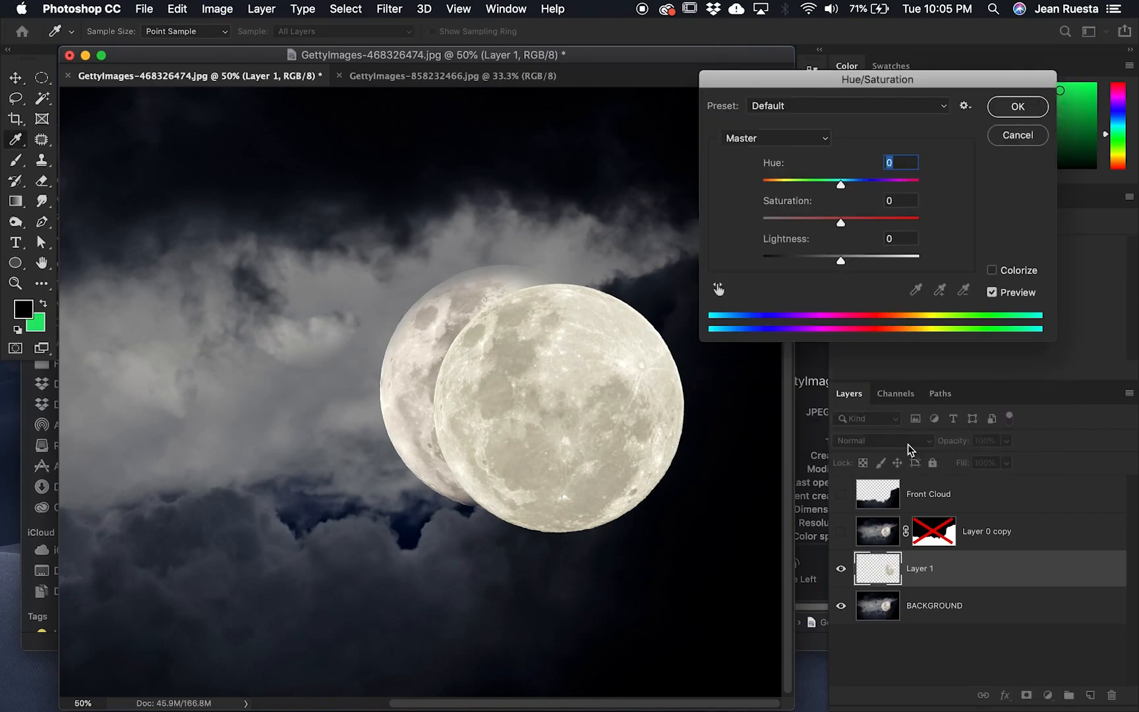
mouse_move(838, 226)
mouse_down()
mouse_move(829, 185)
mouse_move(870, 187)
mouse_move(831, 190)
mouse_move(826, 257)
mouse_move(838, 260)
mouse_move(849, 224)
mouse_up()
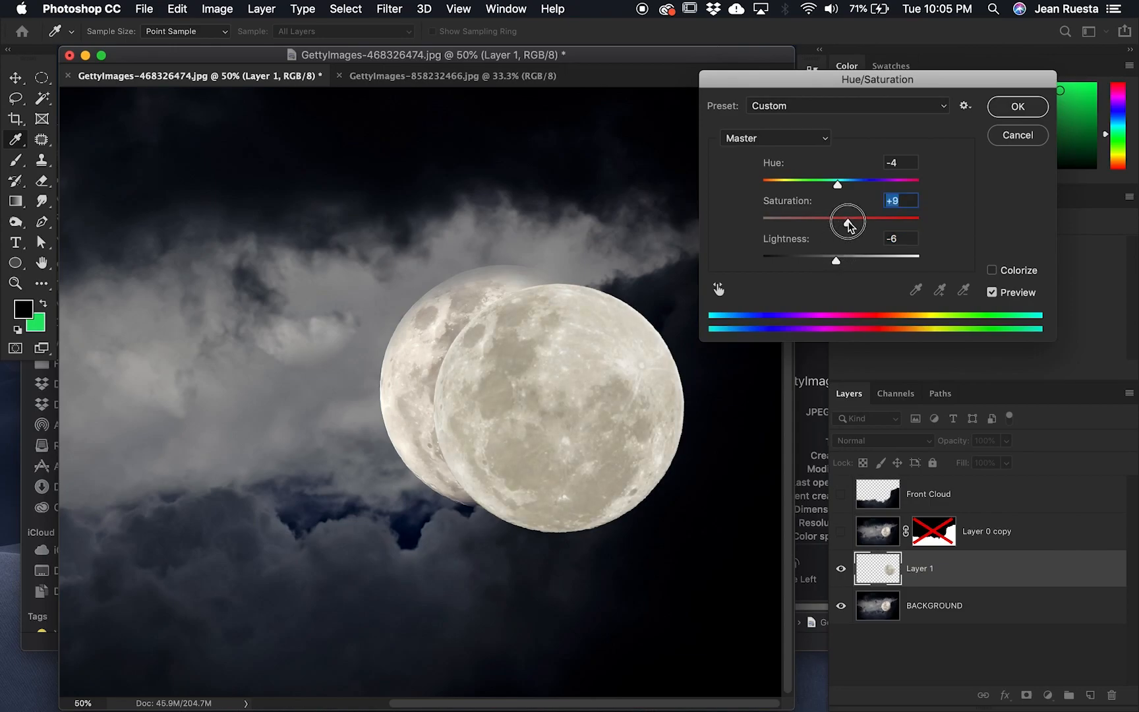
click(837, 186)
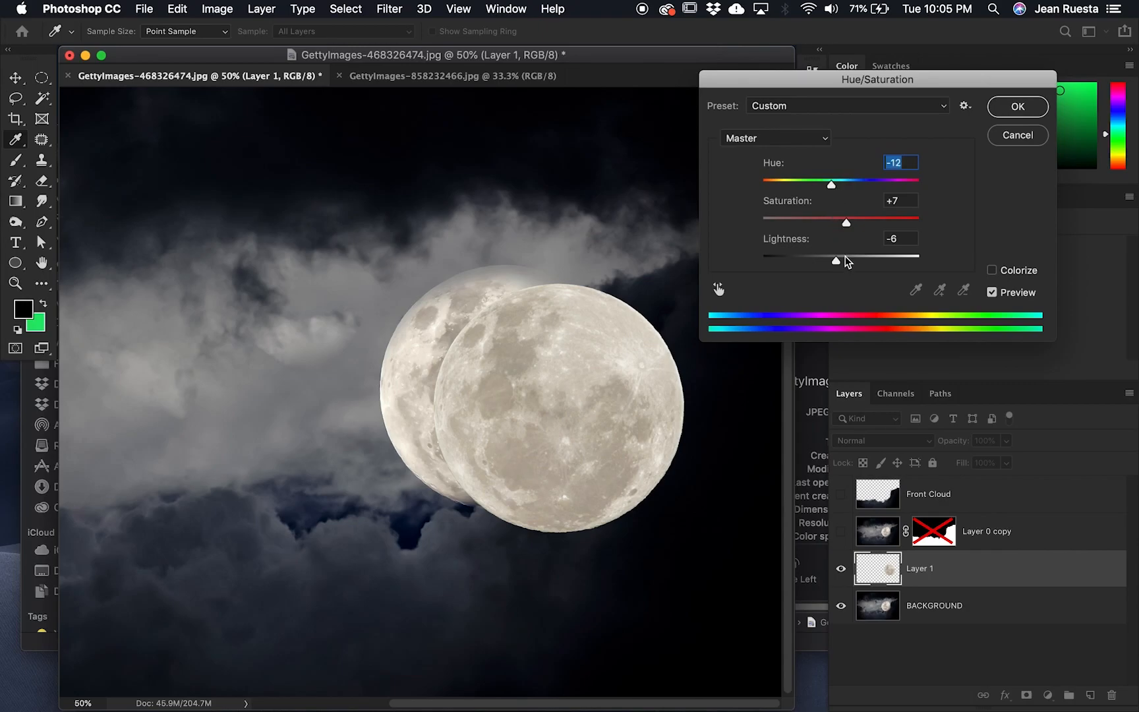
click(845, 262)
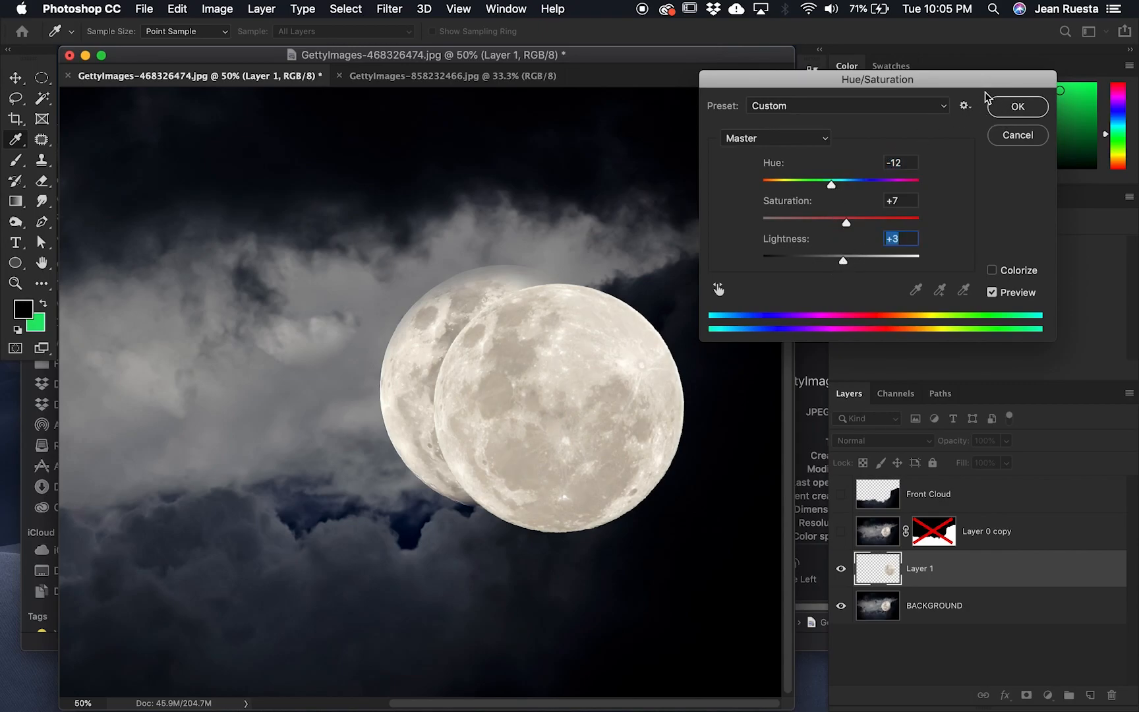
click(987, 96)
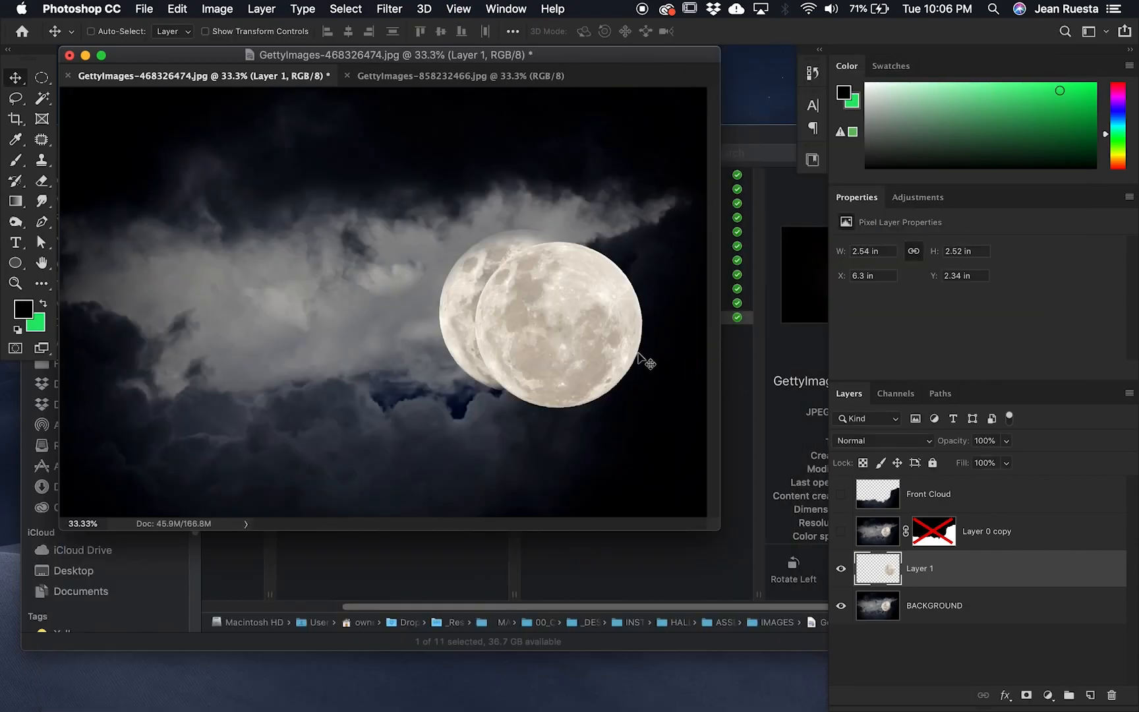
Move the new moon over the original moon and show the Front Cloud layer.
drag(583, 372, 557, 358)
click(841, 495)
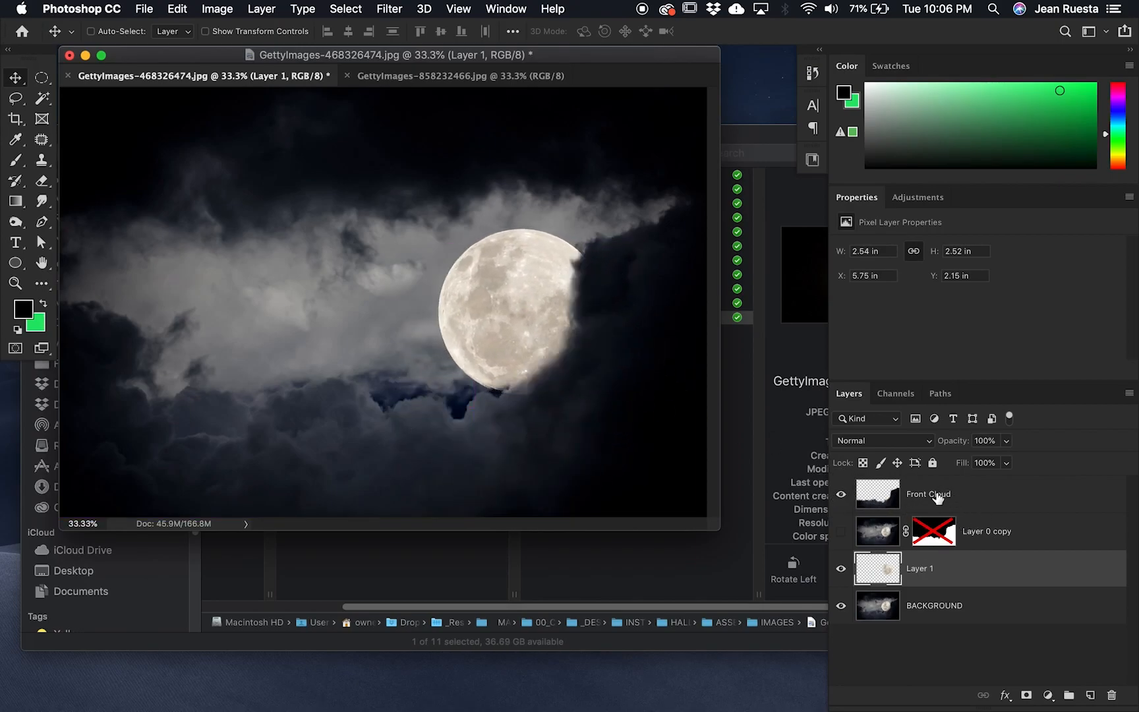
Stack Front Cloud directly above Layer 1, below Layer 0 copy, and rename Layer 1 as Moon.
drag(938, 497, 928, 552)
double_click(920, 568)
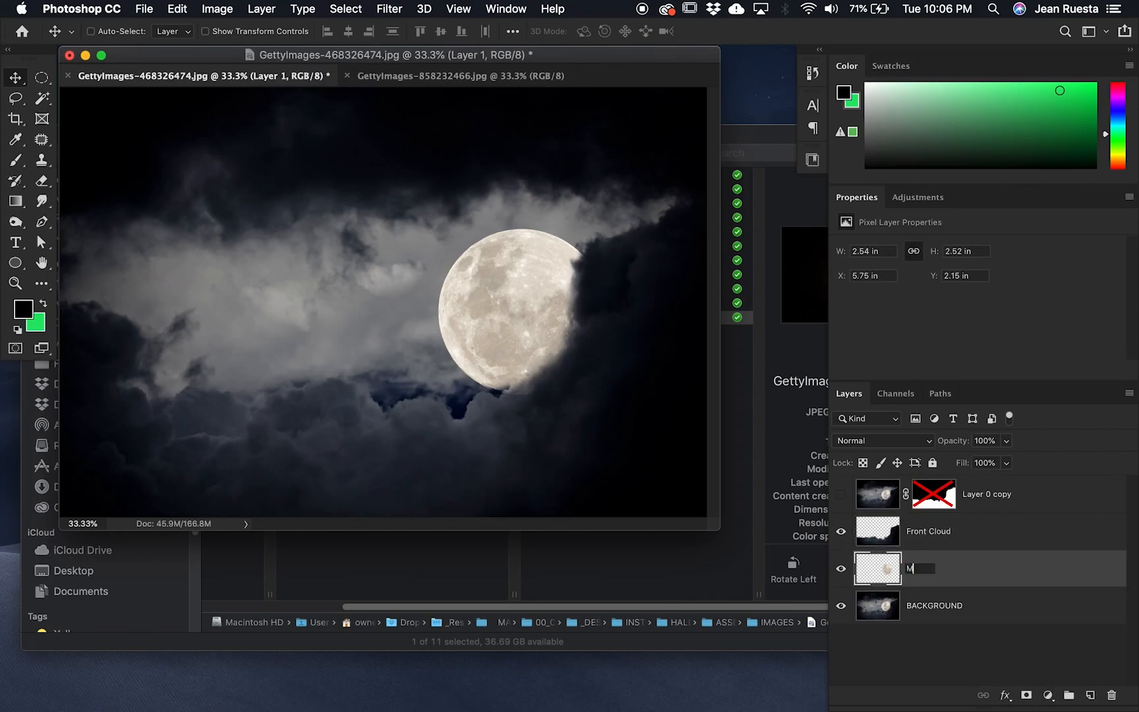
text(Moon)
key(Return)
Lower the moon behind Front Cloud and examine the cloud's cut-out edge at 100% zoom for leftover fragments.
click(841, 531)
click(925, 539)
click(927, 557)
drag(519, 334, 467, 400)
key(super+plus)
key(super+plus)
key(super+plus)
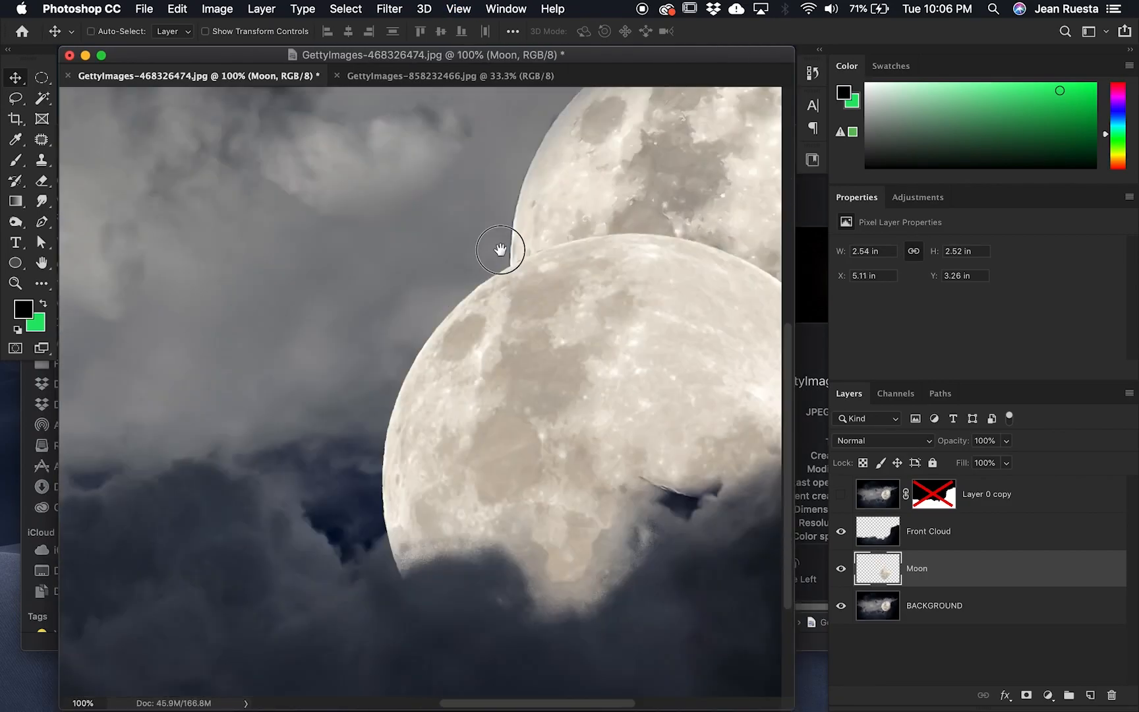
scroll(501, 249, down, 5)
scroll(501, 249, right, 2)
drag(586, 377, 643, 234)
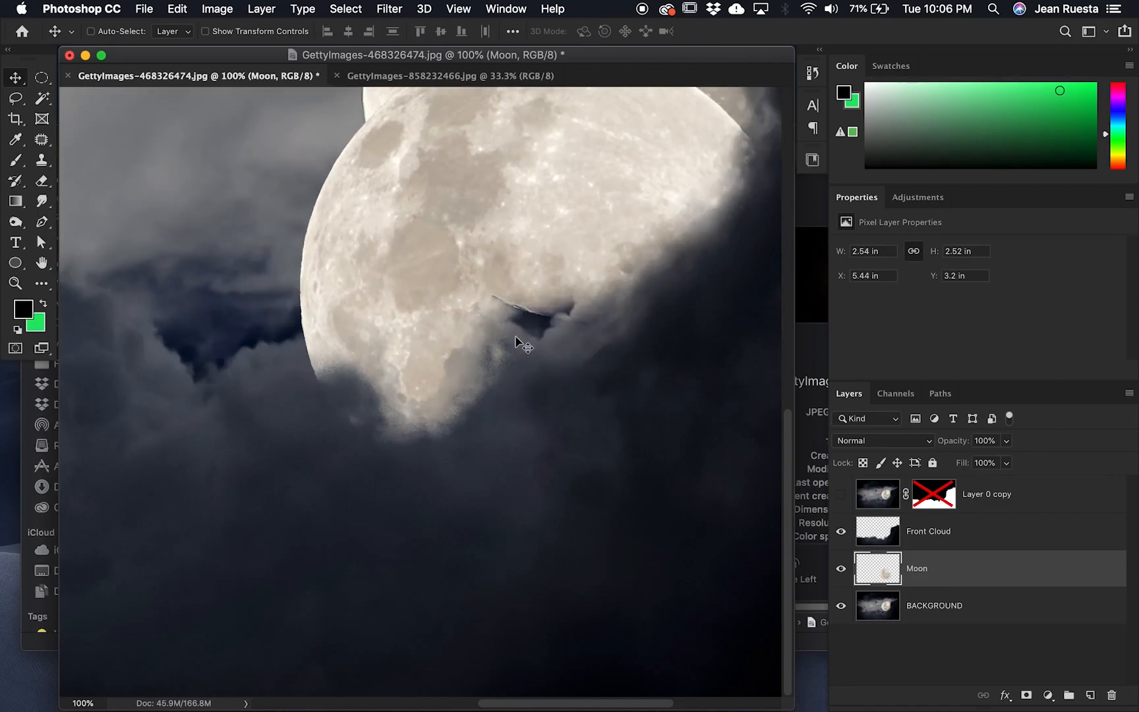
Erase the leftover moon rim and blue sky patch from Front Cloud's edge using the Eraser at 80% opacity.
click(884, 521)
key(e)
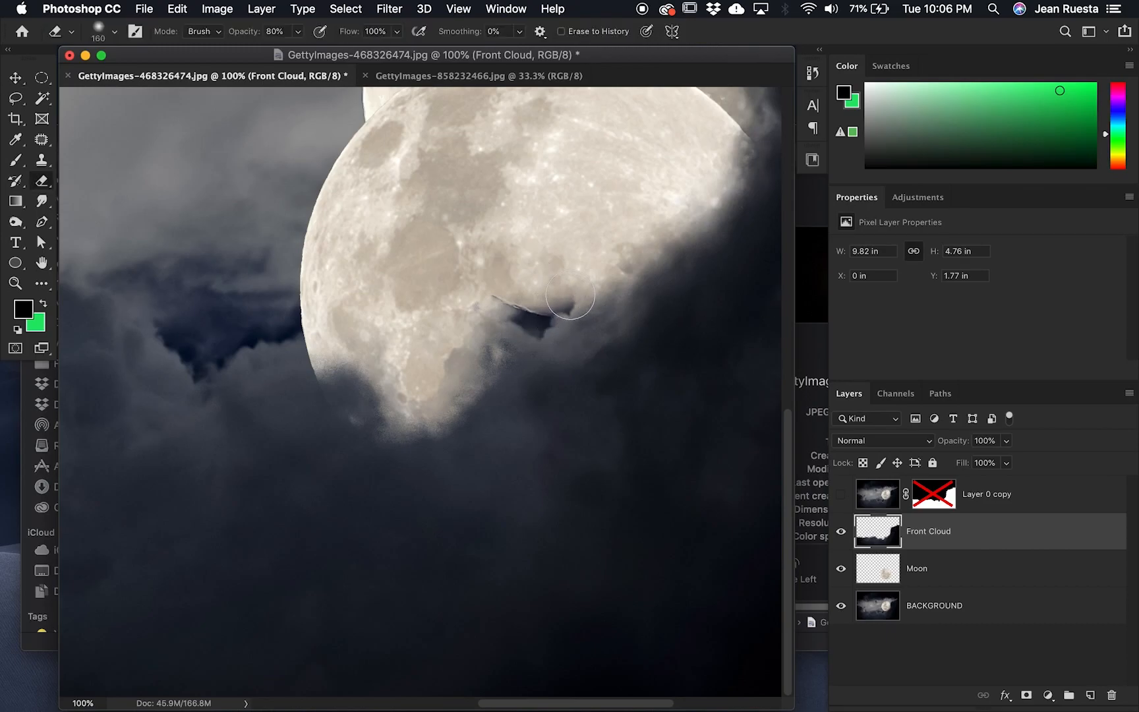
mouse_move(562, 299)
mouse_down()
mouse_move(532, 311)
mouse_move(524, 294)
mouse_move(508, 297)
mouse_move(529, 328)
mouse_move(541, 311)
mouse_move(509, 300)
mouse_move(457, 362)
mouse_move(466, 331)
mouse_move(439, 375)
mouse_move(462, 349)
mouse_up()
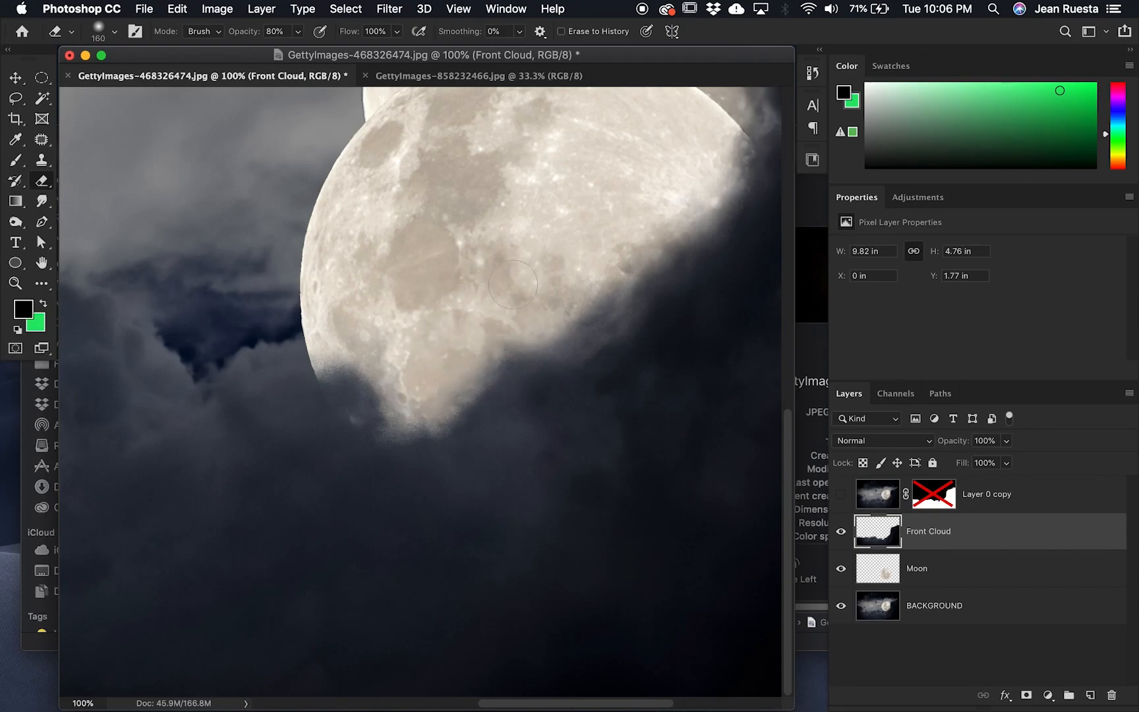
Move the moon left behind the clouds and erase the stray fragment on Front Cloud's edge at the moon's lower middle.
click(941, 568)
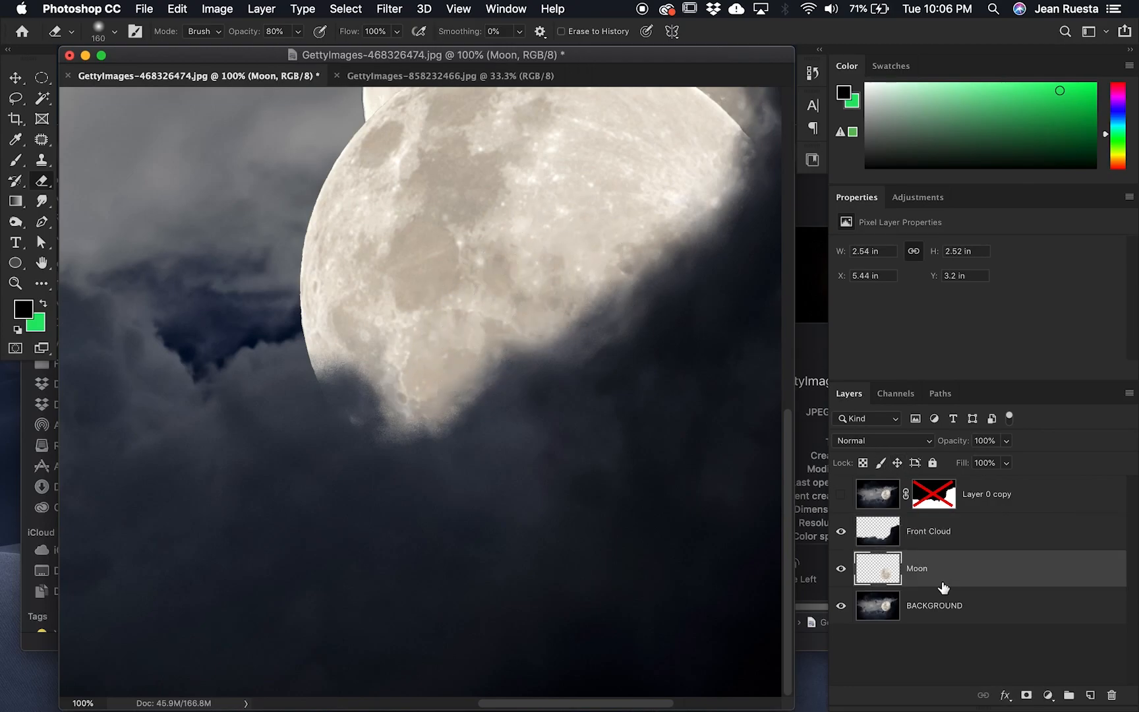
key(v)
scroll(620, 458, left, 10)
drag(574, 284, 241, 339)
key(alt+bracketright)
key(e)
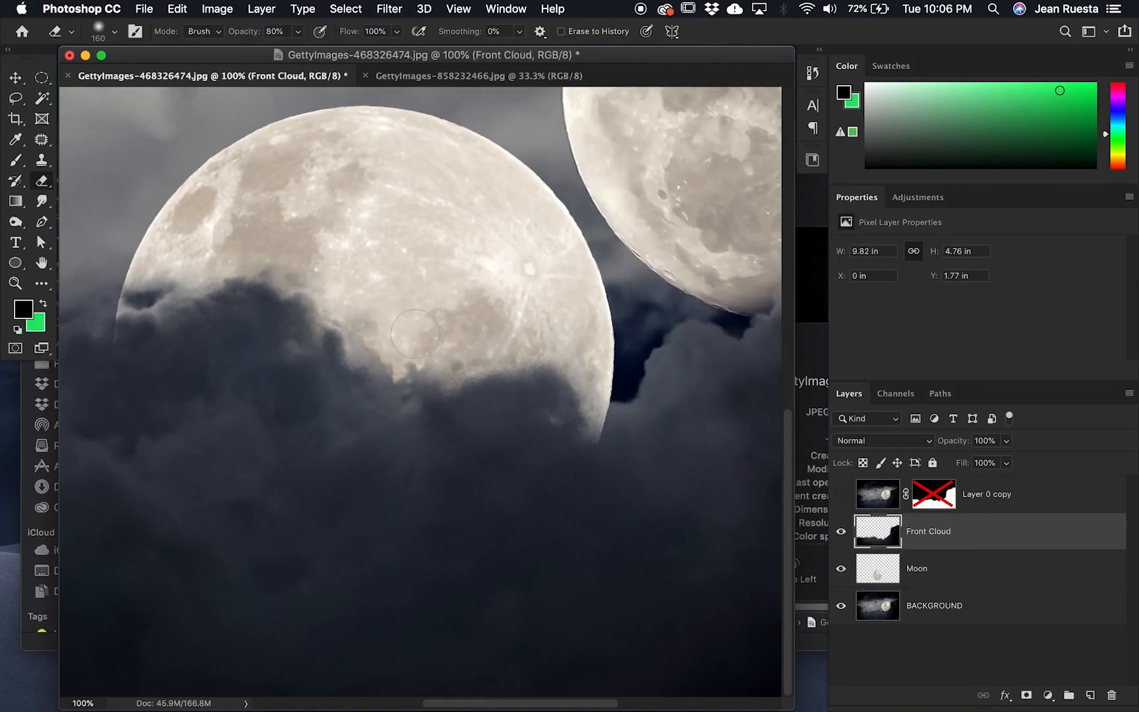
mouse_move(397, 333)
mouse_down()
mouse_move(358, 312)
mouse_move(370, 312)
mouse_move(327, 267)
mouse_move(270, 252)
mouse_move(406, 339)
mouse_move(414, 332)
mouse_move(374, 314)
mouse_move(467, 339)
mouse_move(402, 348)
mouse_up()
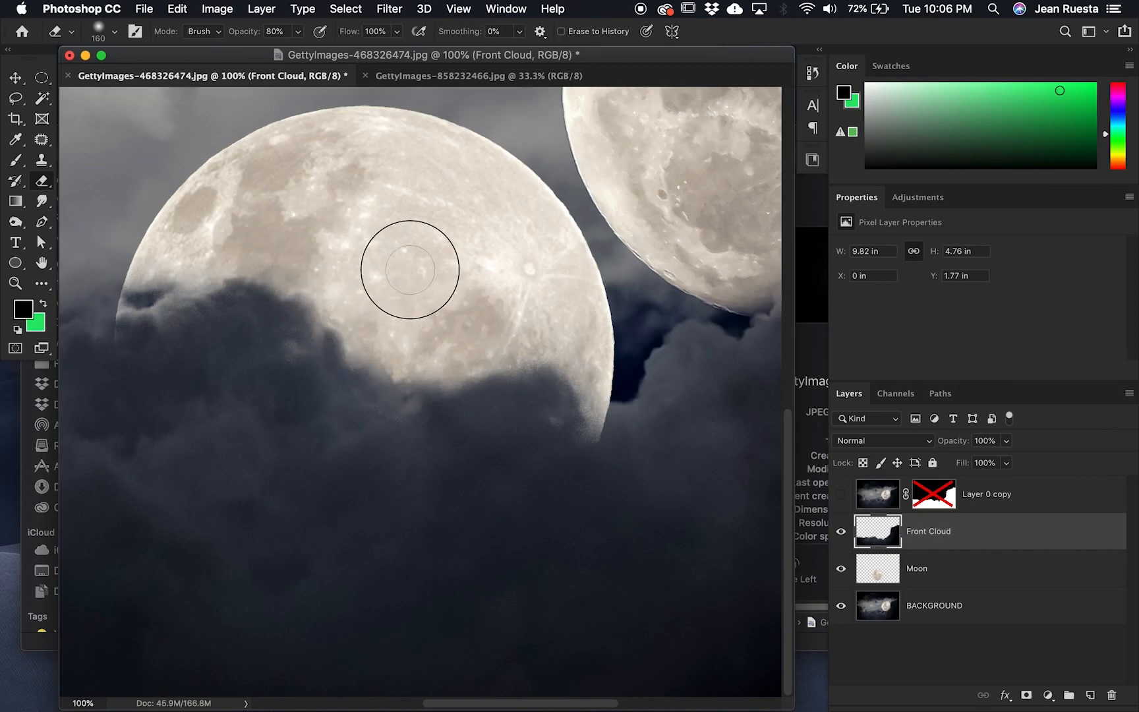
Shift the moon farther left and erase the dark patches and wisps along that stretch of Front Cloud's edge.
click(932, 563)
key(v)
drag(454, 435, 740, 441)
drag(661, 274, 337, 229)
click(974, 531)
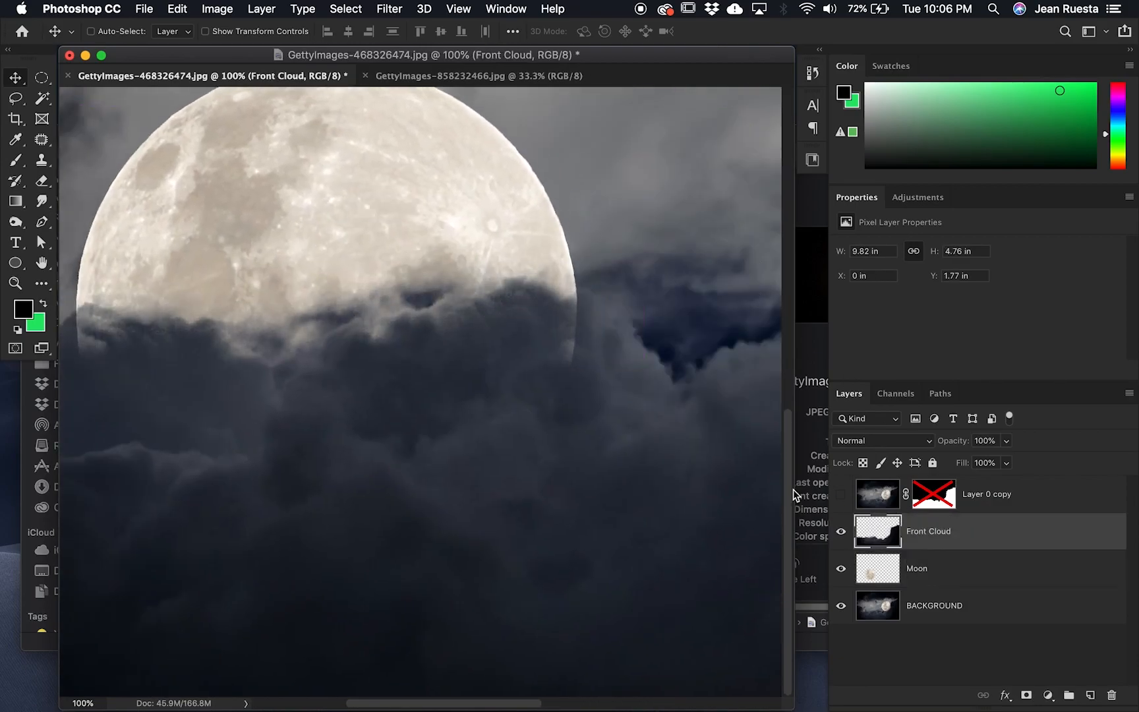
key(e)
mouse_move(472, 266)
mouse_down()
mouse_move(429, 290)
mouse_move(394, 275)
mouse_move(389, 290)
mouse_move(429, 274)
mouse_up()
mouse_move(366, 294)
mouse_down()
mouse_move(321, 314)
mouse_move(352, 285)
mouse_move(307, 312)
mouse_move(284, 293)
mouse_move(343, 284)
mouse_up()
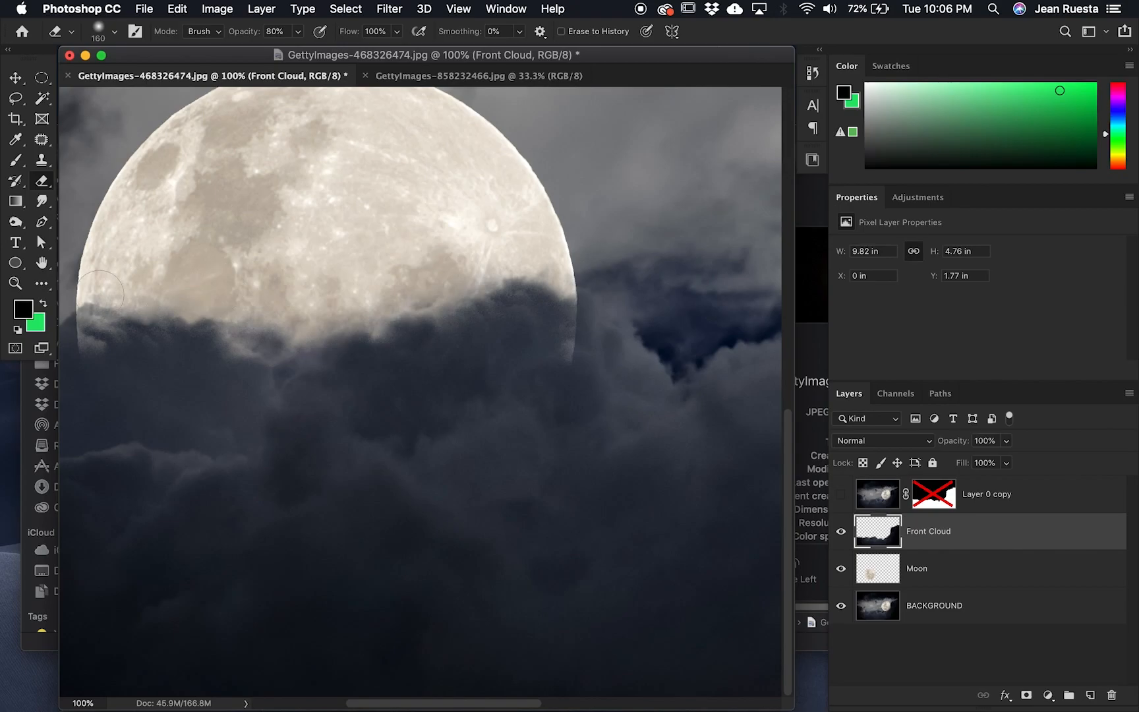
drag(96, 285, 106, 238)
Move the Moon layer back over the original moon, at about X 5.75 in, Y 2.19 in.
key(super+minus)
key(super+minus)
key(super+minus)
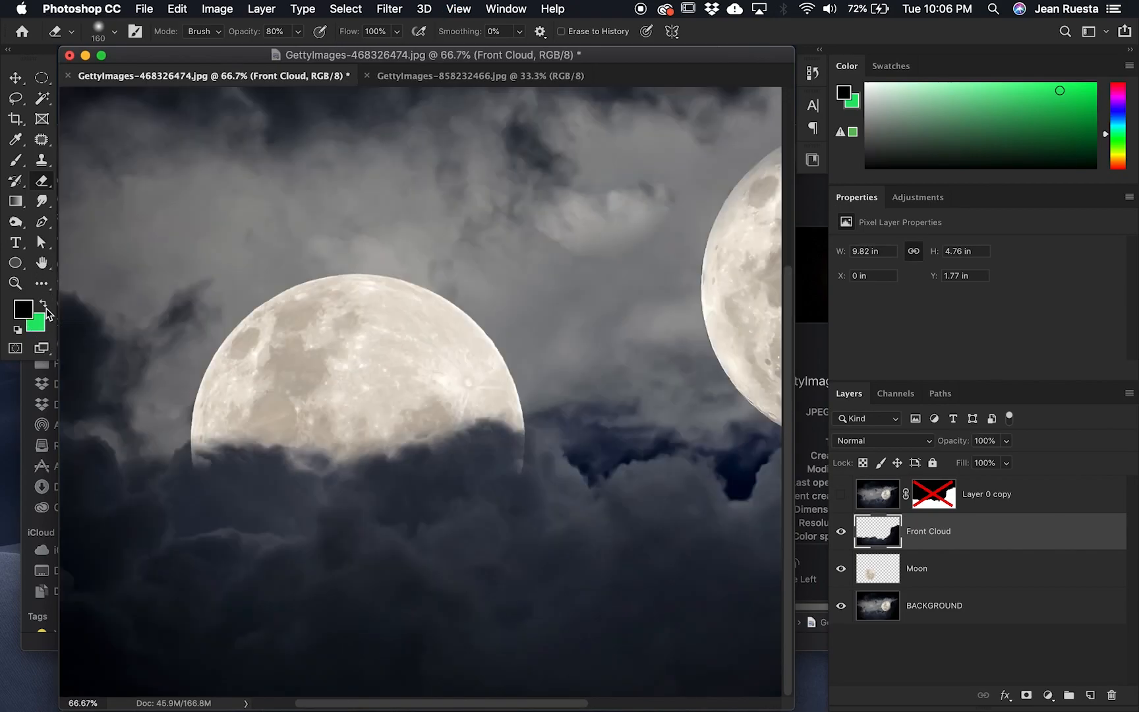
key(v)
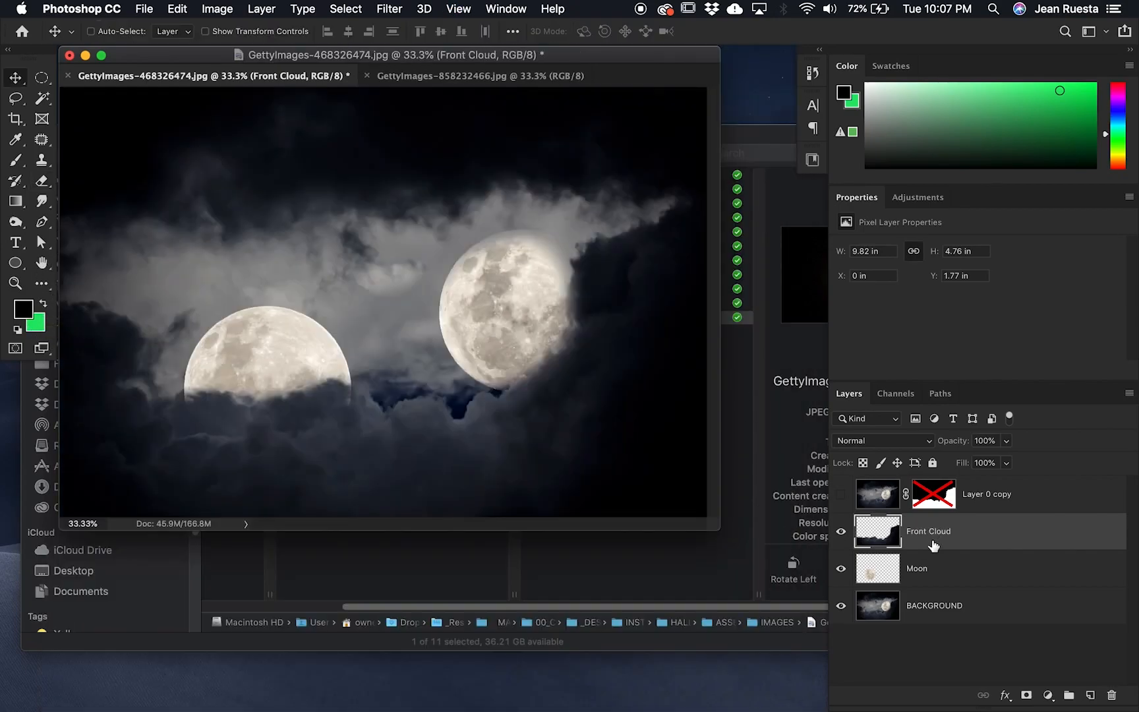
click(873, 572)
drag(305, 397, 538, 294)
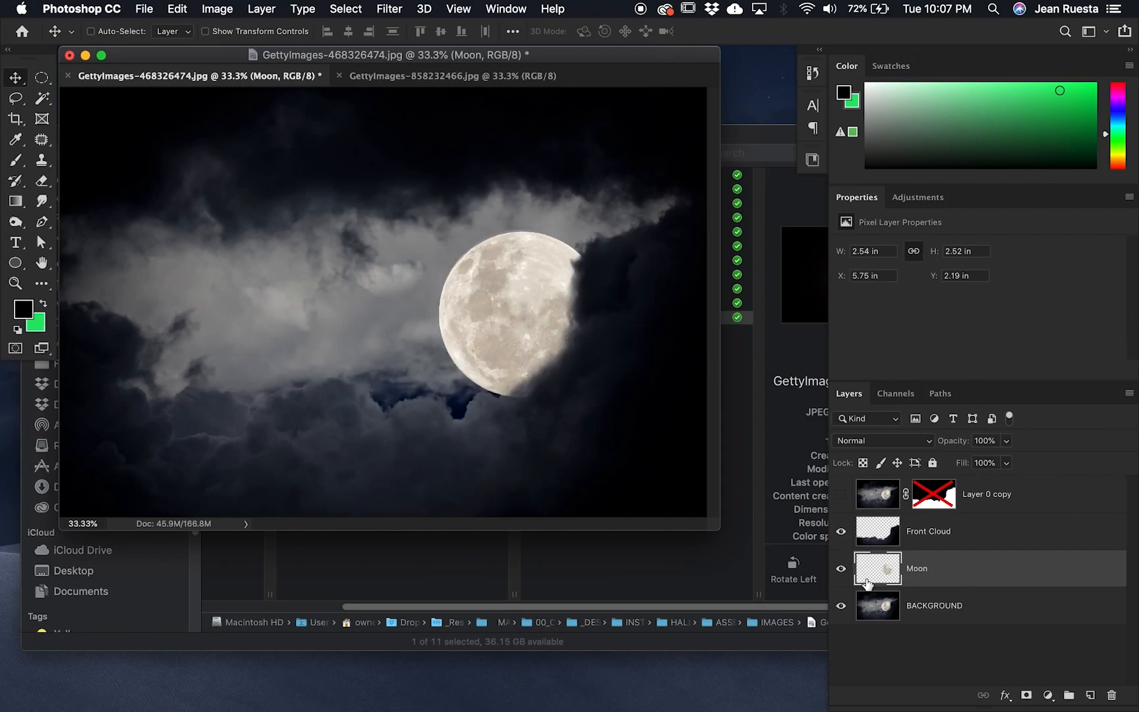
Toggle Front Cloud's visibility to check how it overlaps the moon, and enlarge the document window around the canvas.
click(842, 532)
click(841, 532)
click(841, 532)
drag(719, 534, 872, 562)
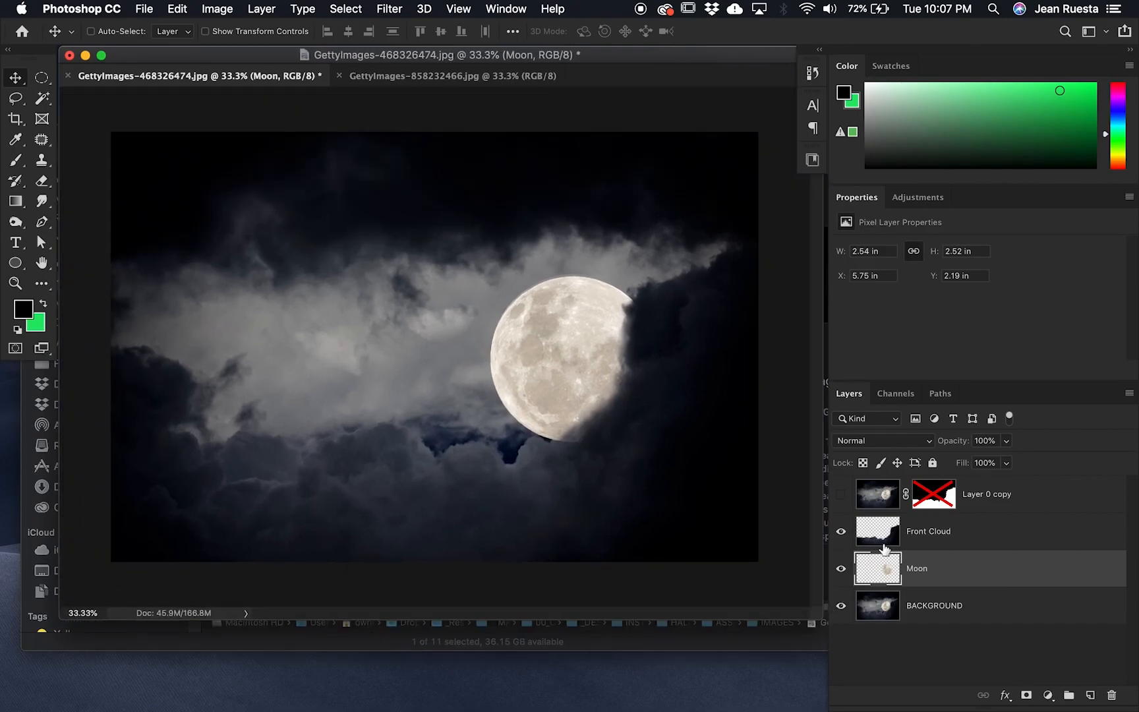
Duplicate the Front Cloud layer, scale the copy to 122.43%, and flip it horizontally.
click(957, 541)
key(super+j)
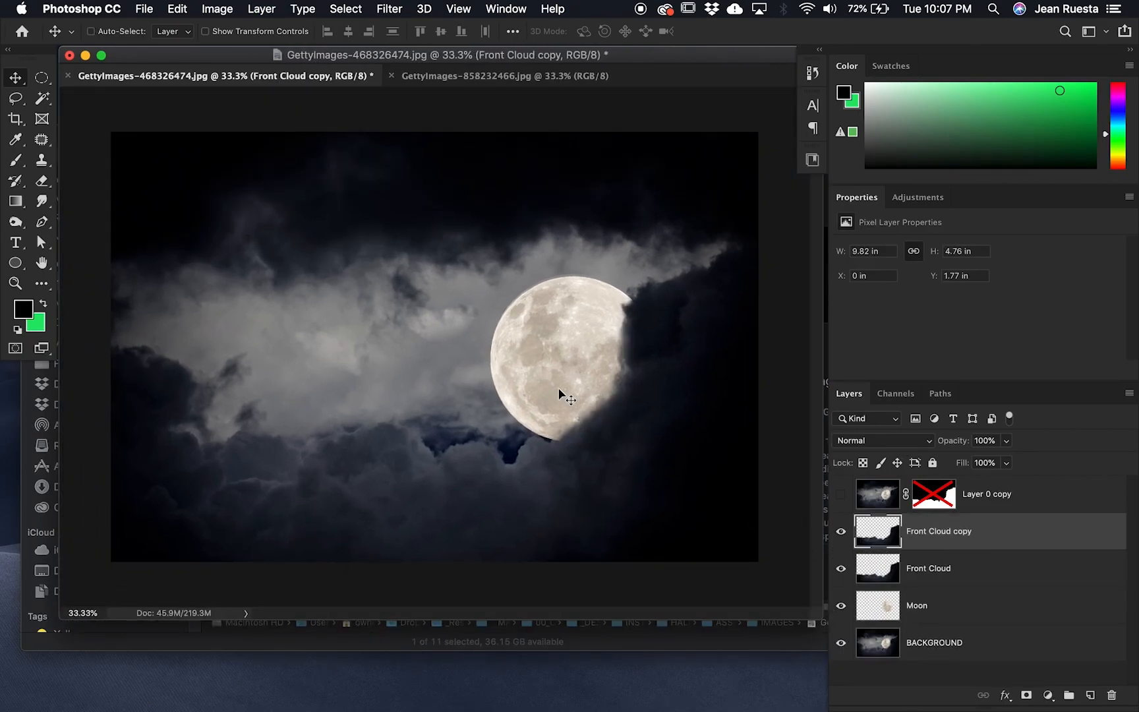
drag(540, 509, 496, 440)
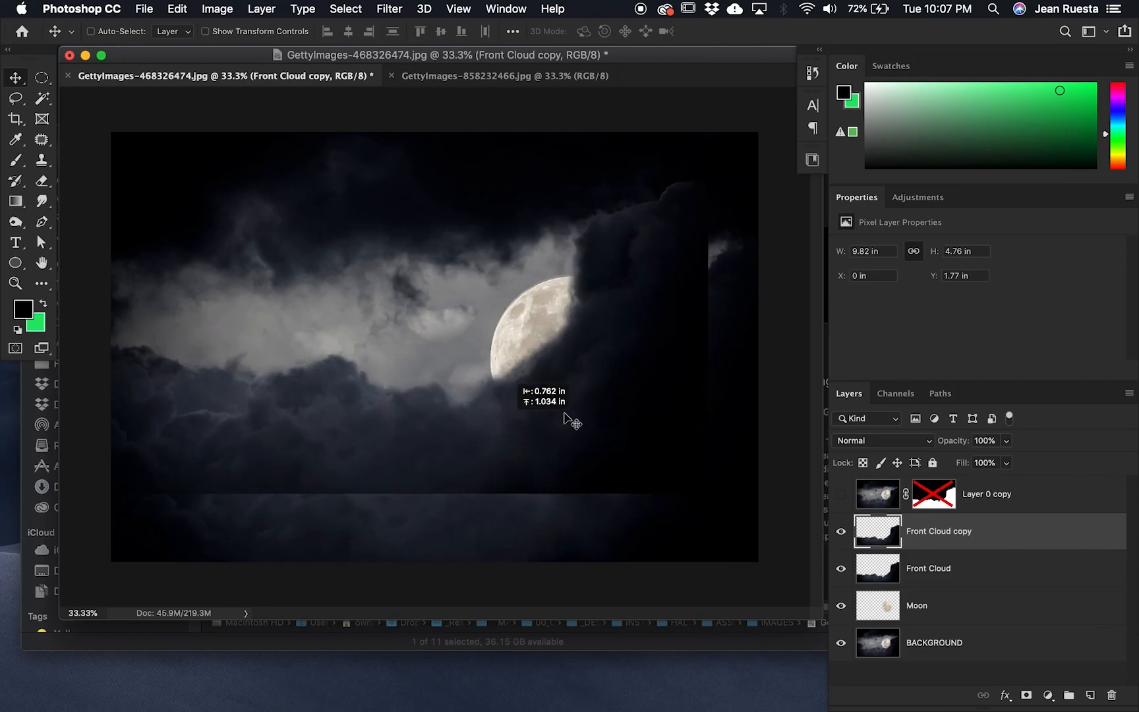
key(super+t)
drag(715, 178, 796, 85)
right_click(624, 353)
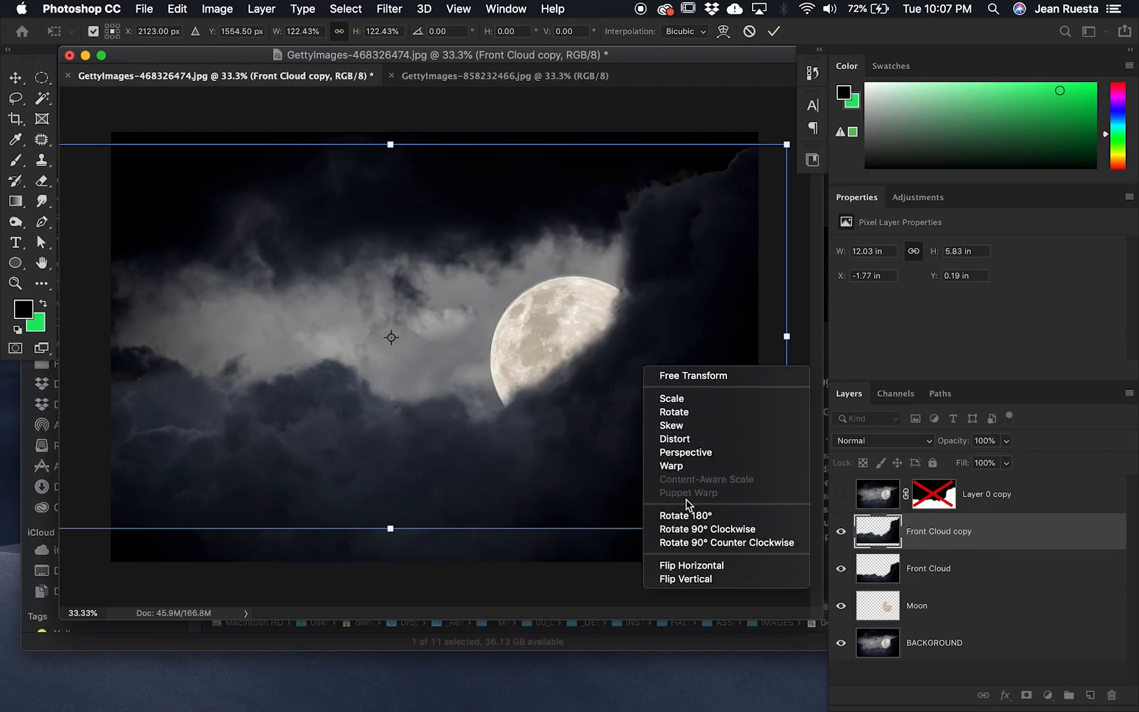
click(717, 565)
Rotate and enlarge the cloud copy to about 17.62 × 13.71 in, placing it so the clouds rise along the image's left side.
drag(401, 495, 369, 508)
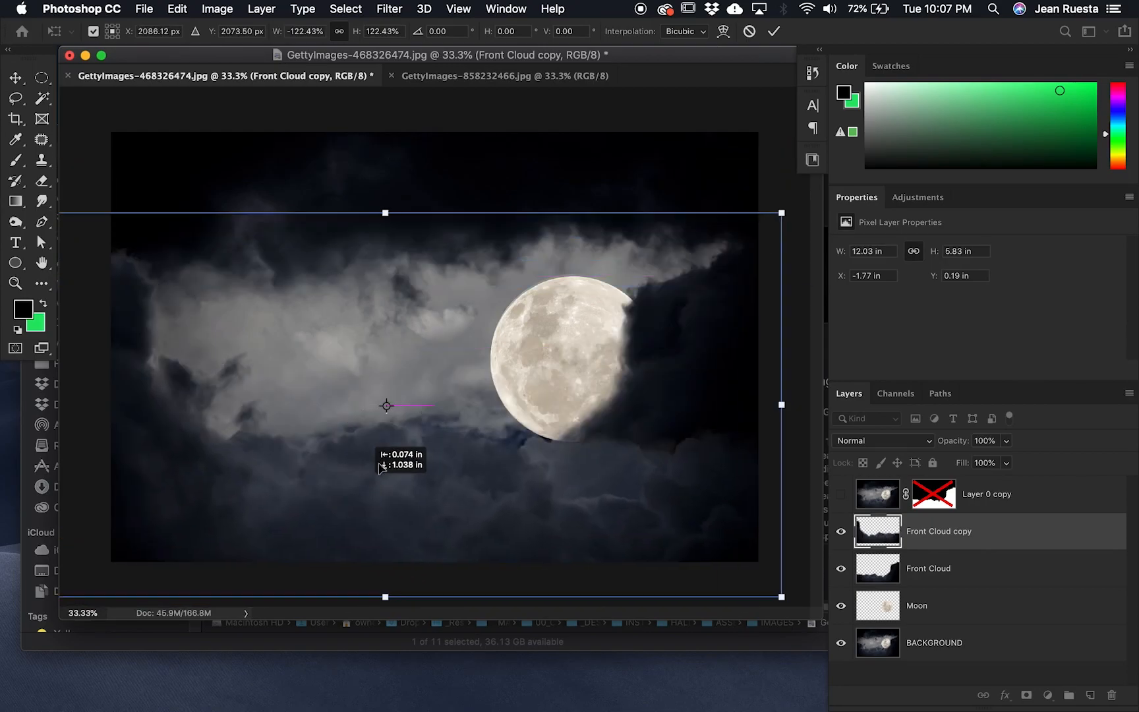
drag(758, 209, 653, 438)
drag(375, 446, 285, 527)
drag(651, 364, 613, 237)
drag(766, 395, 961, 292)
drag(330, 439, 552, 442)
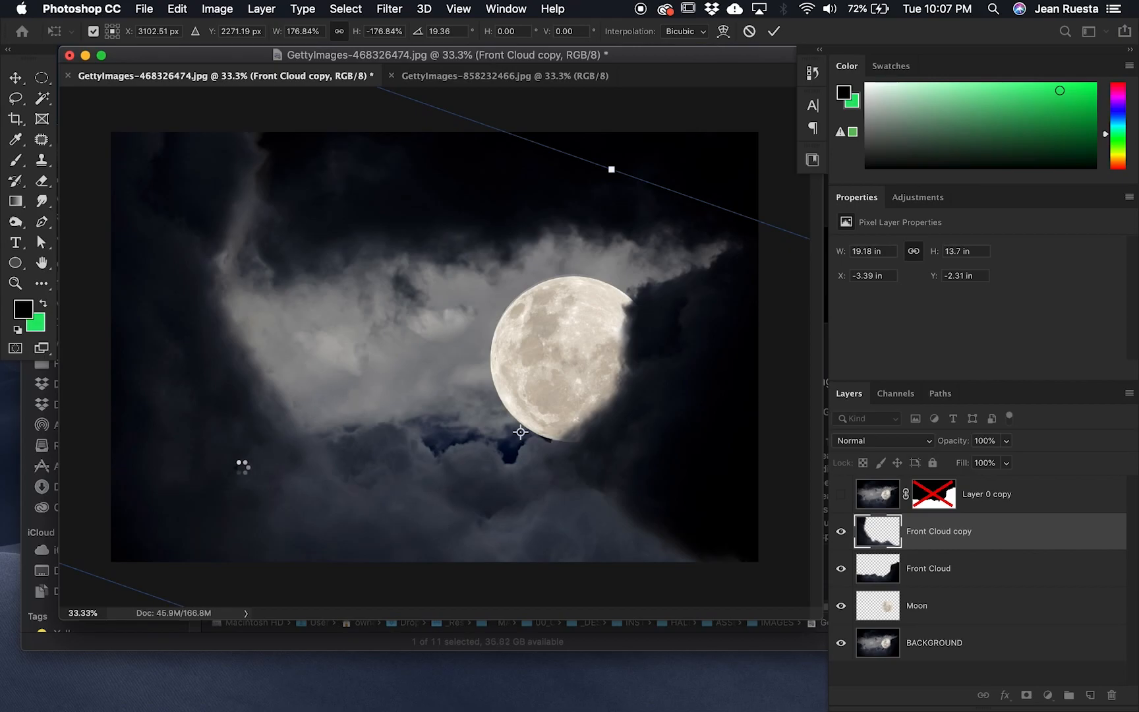
drag(197, 428, 177, 453)
Rename the Front Cloud copy layer as BACK CLOUR.
double_click(936, 532)
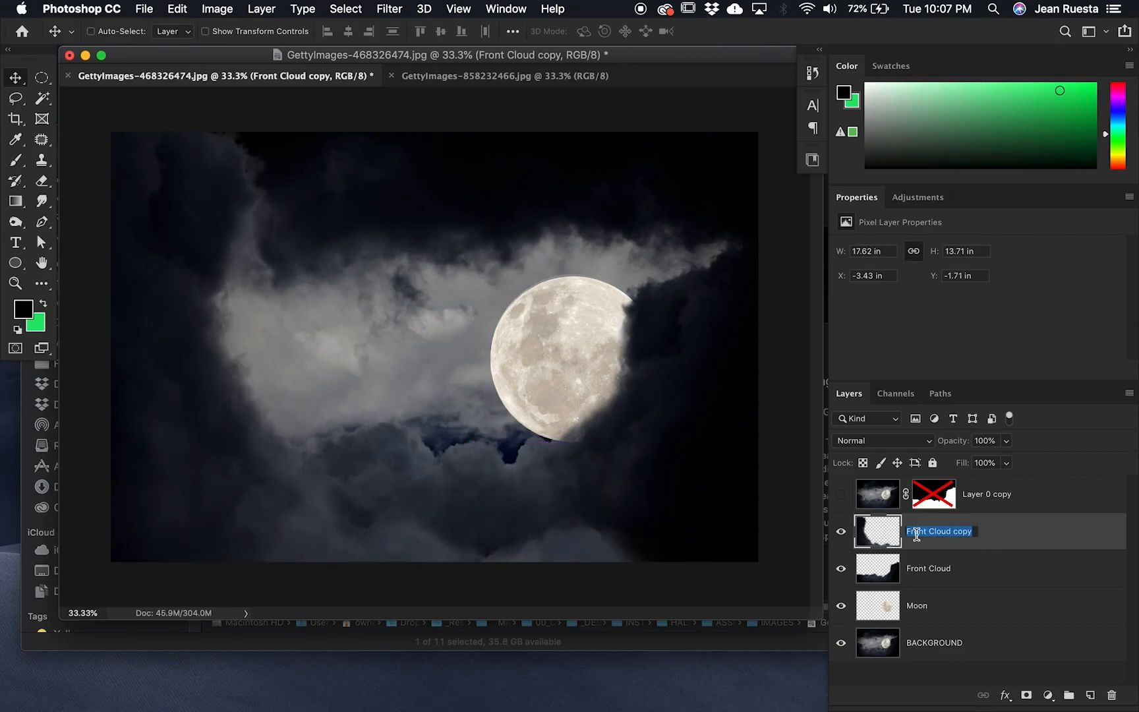
text(BACK CLOUR)
key(Return)
Hide the BACK CLOUR, Front Cloud and Moon layers and make BACKGROUND the active layer.
click(841, 535)
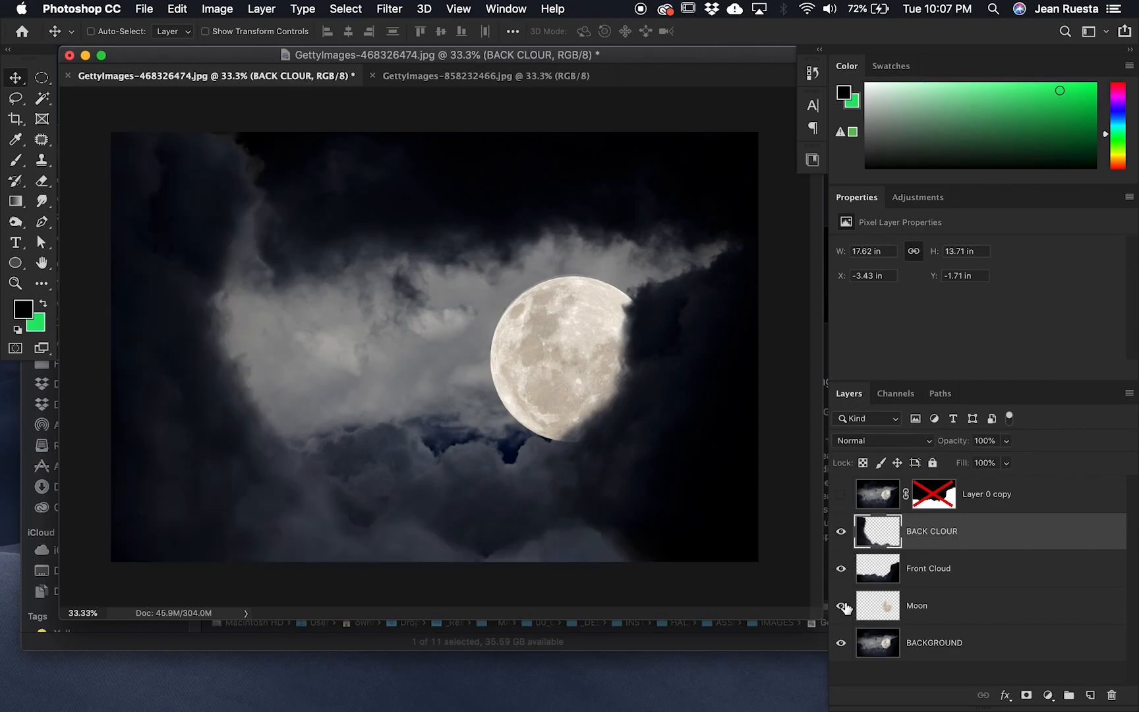
click(839, 545)
click(893, 644)
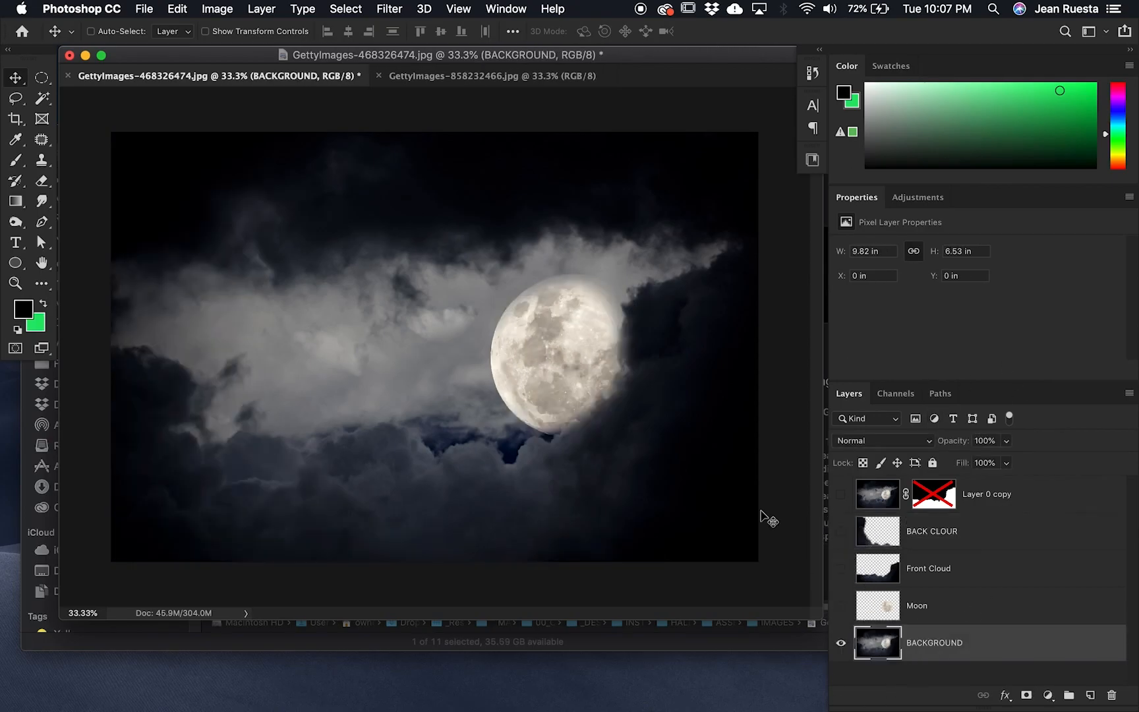
Clone the neighbouring grey cloud over the left edge of the moon on BACKGROUND.
key(super+1)
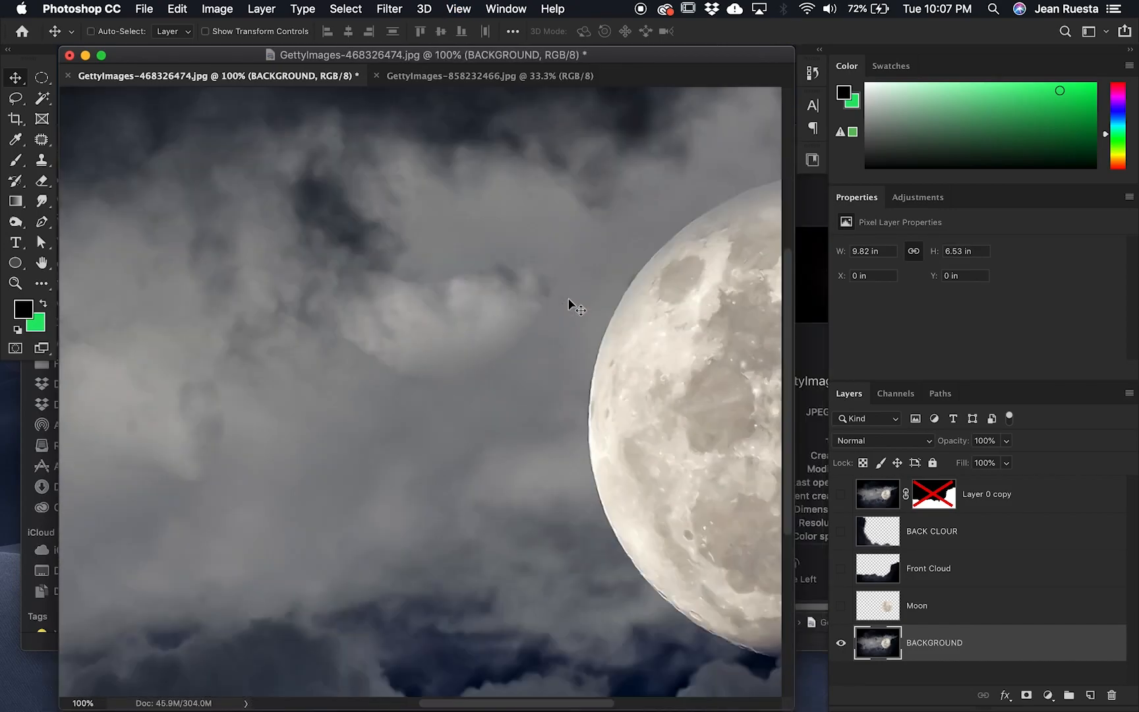
drag(653, 546, 366, 533)
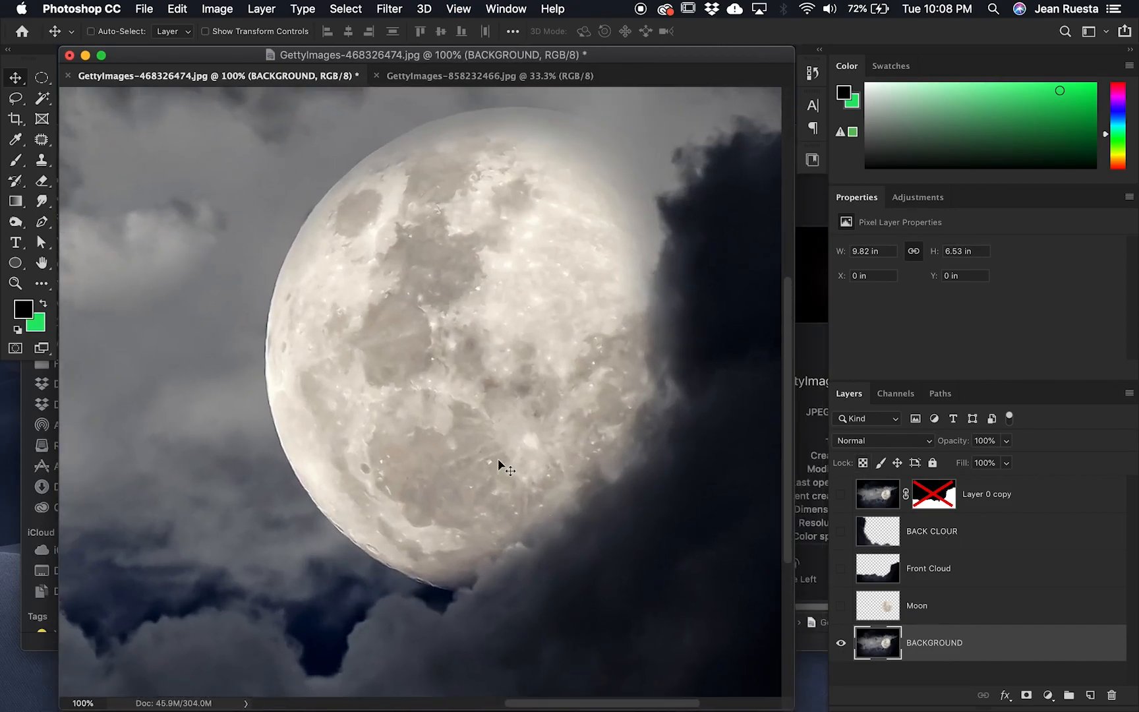
key(s)
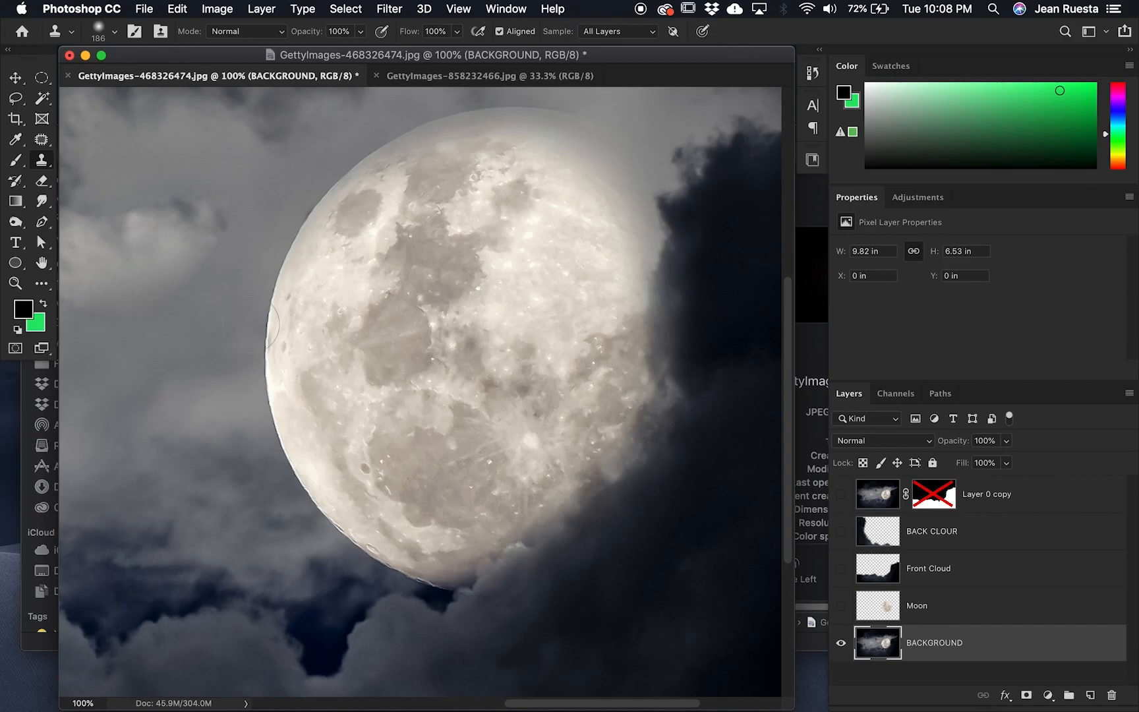
alt+click(155, 356)
mouse_move(282, 392)
mouse_down()
mouse_move(282, 311)
mouse_move(288, 324)
mouse_move(344, 192)
mouse_up()
mouse_move(313, 253)
mouse_down()
mouse_move(317, 395)
mouse_move(300, 431)
mouse_up()
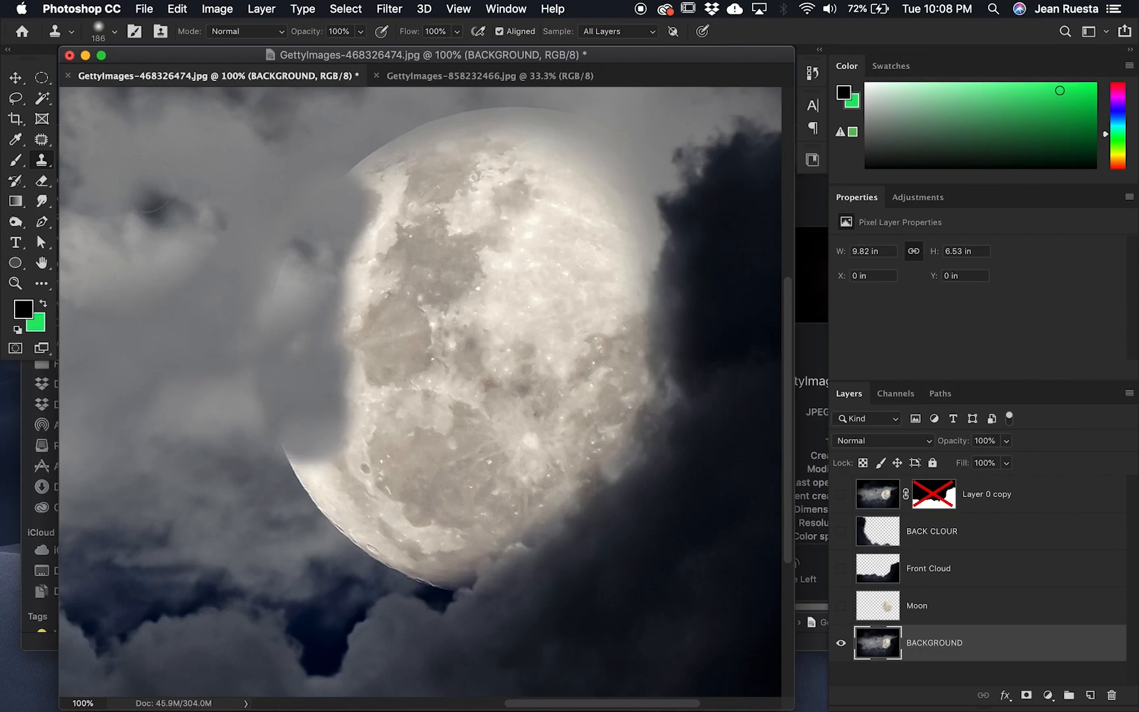
Patch the lower part of the moon on BACKGROUND with cloud texture from the area to its upper left.
click(42, 140)
mouse_move(267, 383)
mouse_down()
mouse_move(330, 539)
mouse_move(508, 541)
mouse_move(374, 297)
mouse_move(352, 309)
mouse_up()
drag(441, 483, 203, 295)
key(super+minus)
key(super+minus)
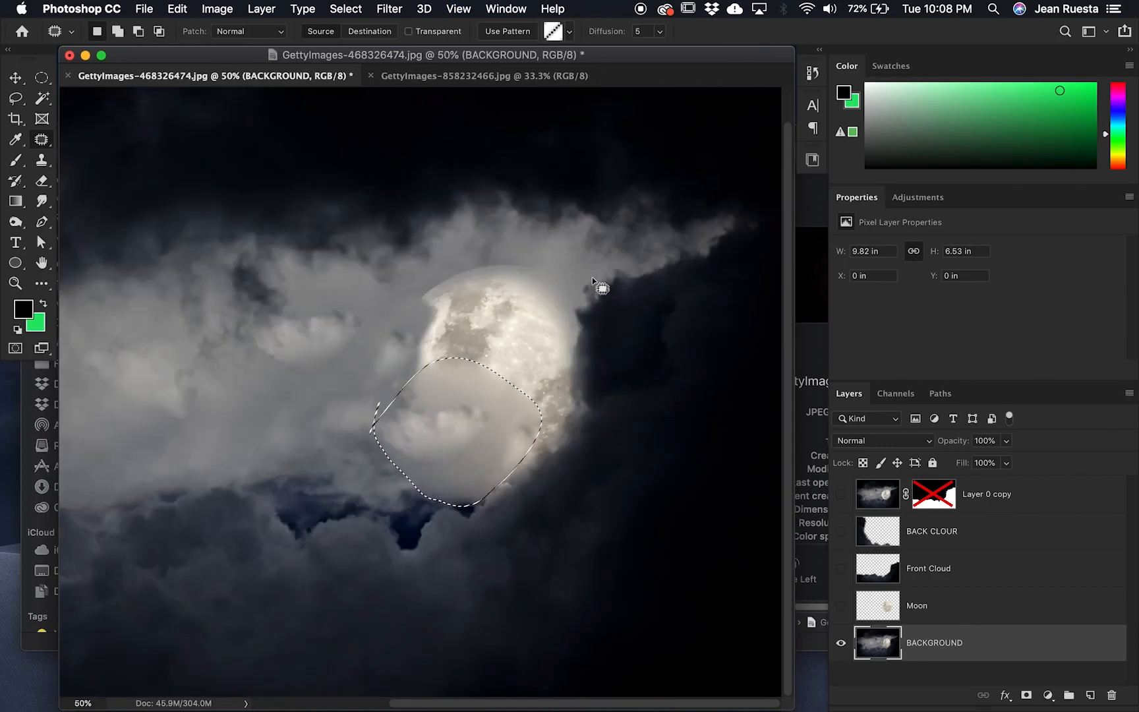
Patch the remaining upper and right parts of the moon with bright cloud from the left, and clear the selection.
drag(561, 379, 570, 258)
drag(493, 374, 275, 387)
click(575, 223)
mouse_move(570, 270)
mouse_down()
mouse_move(575, 386)
mouse_move(525, 489)
mouse_move(529, 361)
mouse_move(570, 270)
mouse_up()
drag(518, 430, 371, 332)
click(512, 139)
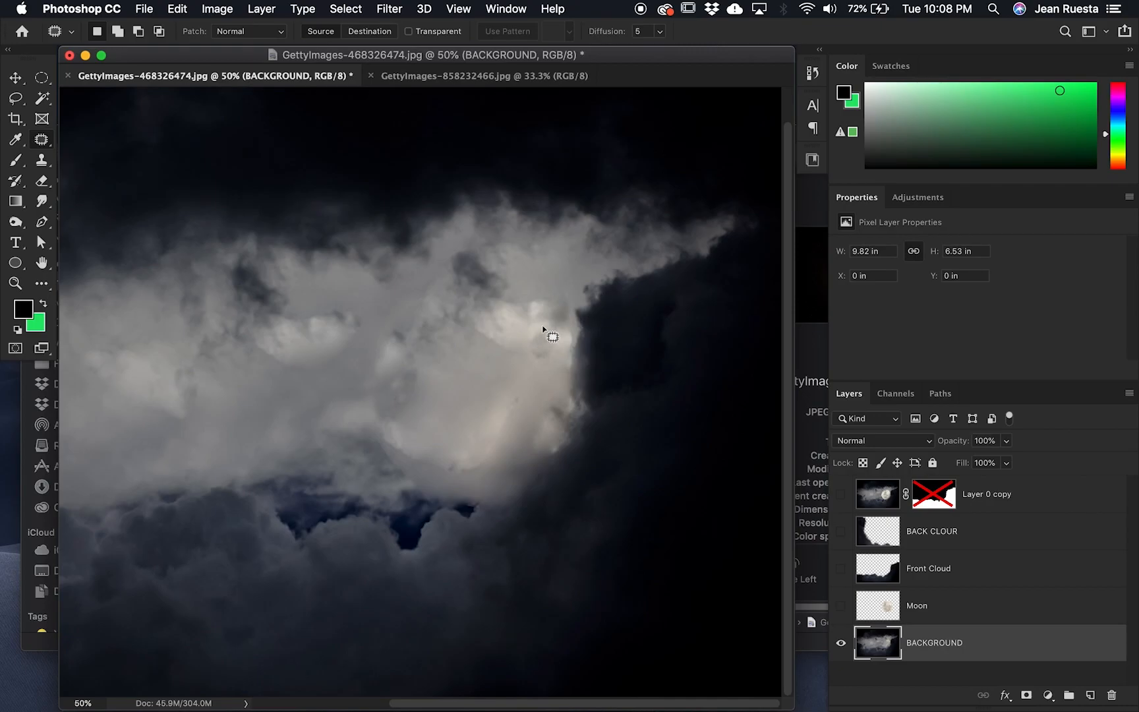
Patch the dark cloud mass right of the former moon with bright cloud from the left, and deselect.
key(super+minus)
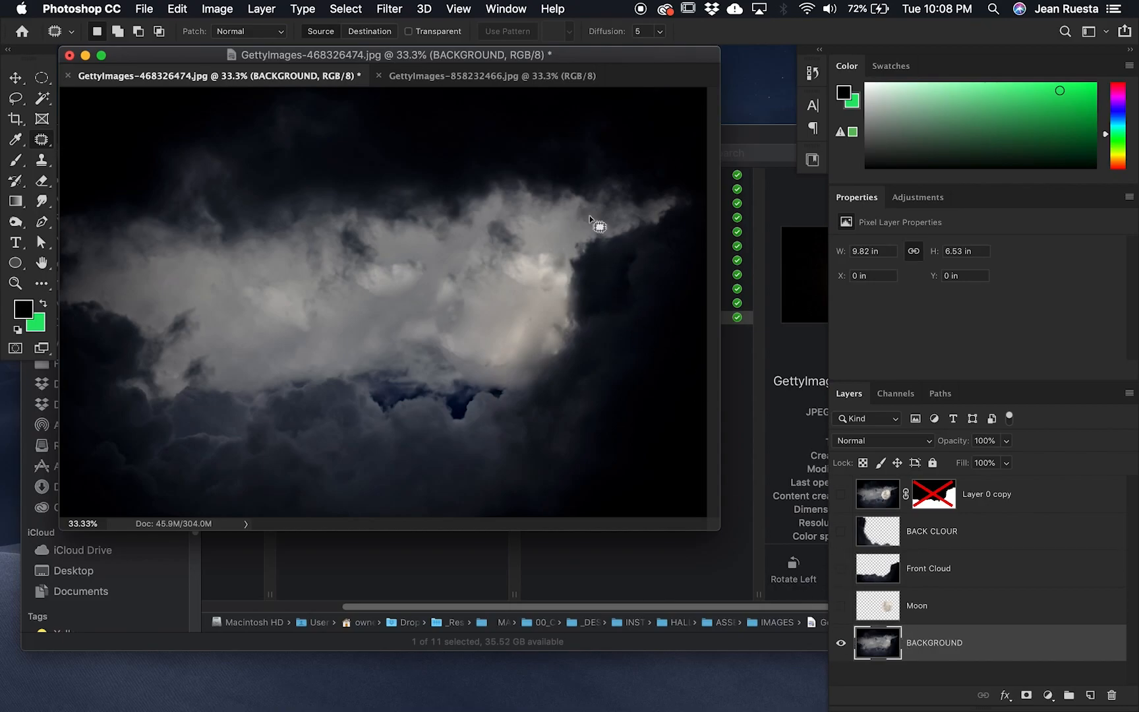
mouse_move(626, 224)
mouse_down()
mouse_move(550, 272)
mouse_move(519, 360)
mouse_move(540, 403)
mouse_move(632, 364)
mouse_move(687, 280)
mouse_move(628, 228)
mouse_up()
drag(596, 310, 402, 306)
key(super+d)
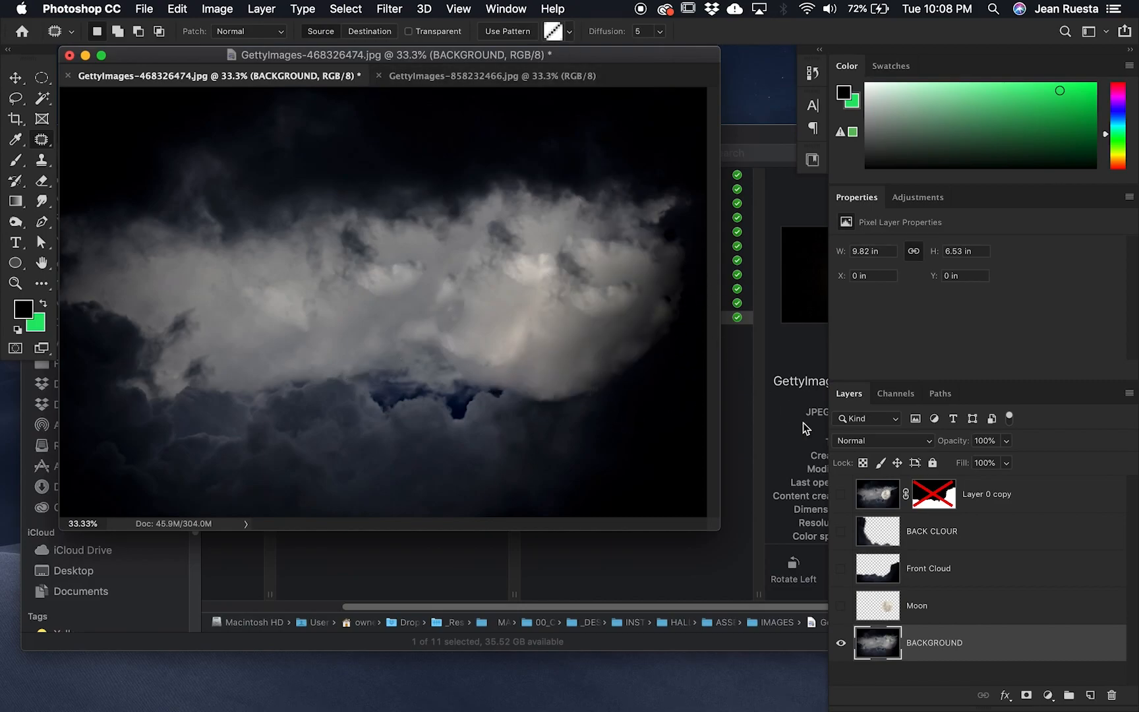
Toggle Front Cloud's visibility to check how it covers the patched BACKGROUND, and reselect BACKGROUND.
click(840, 568)
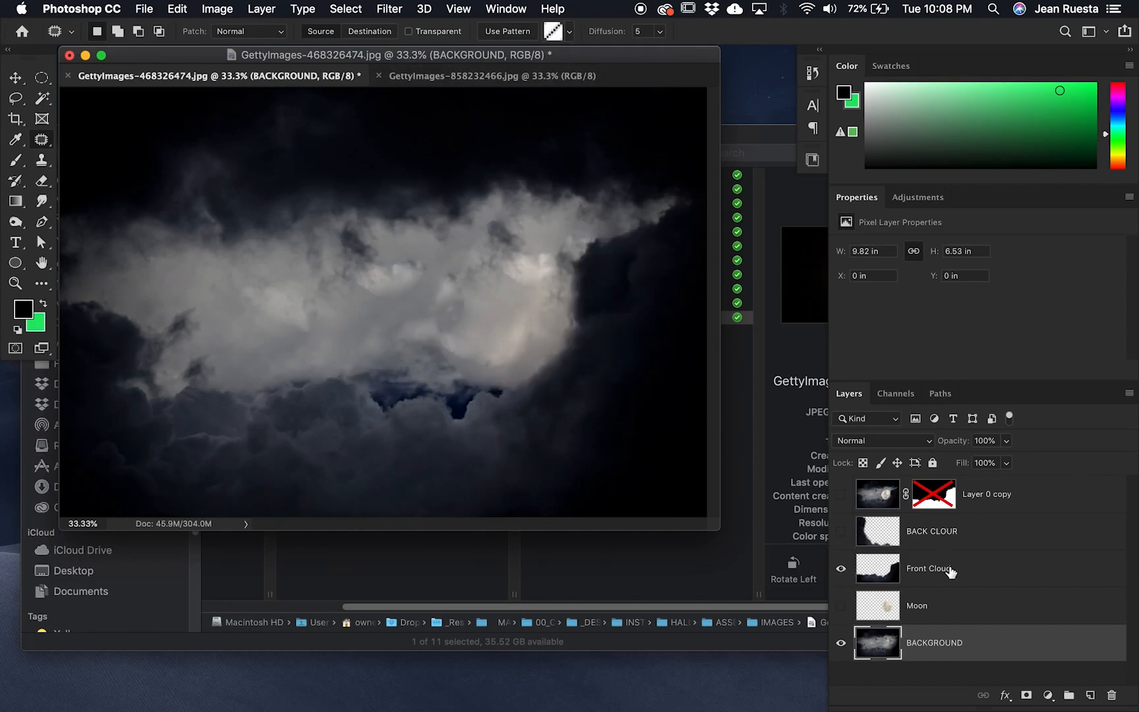
click(855, 575)
click(841, 568)
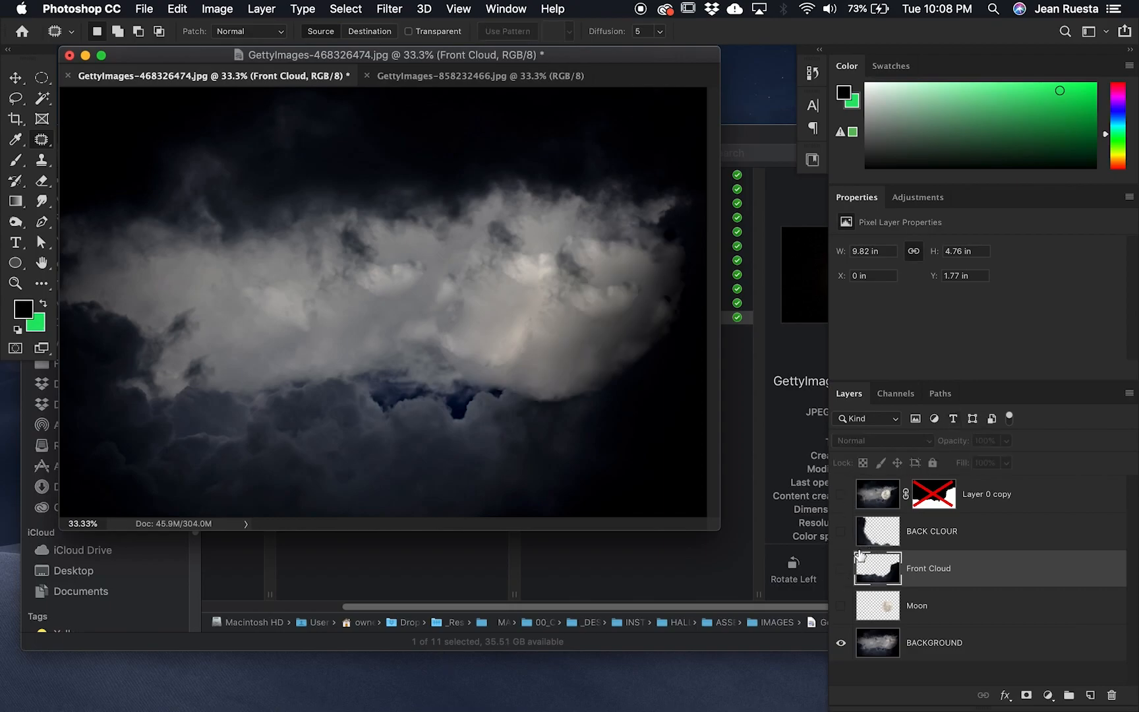
click(839, 531)
click(966, 659)
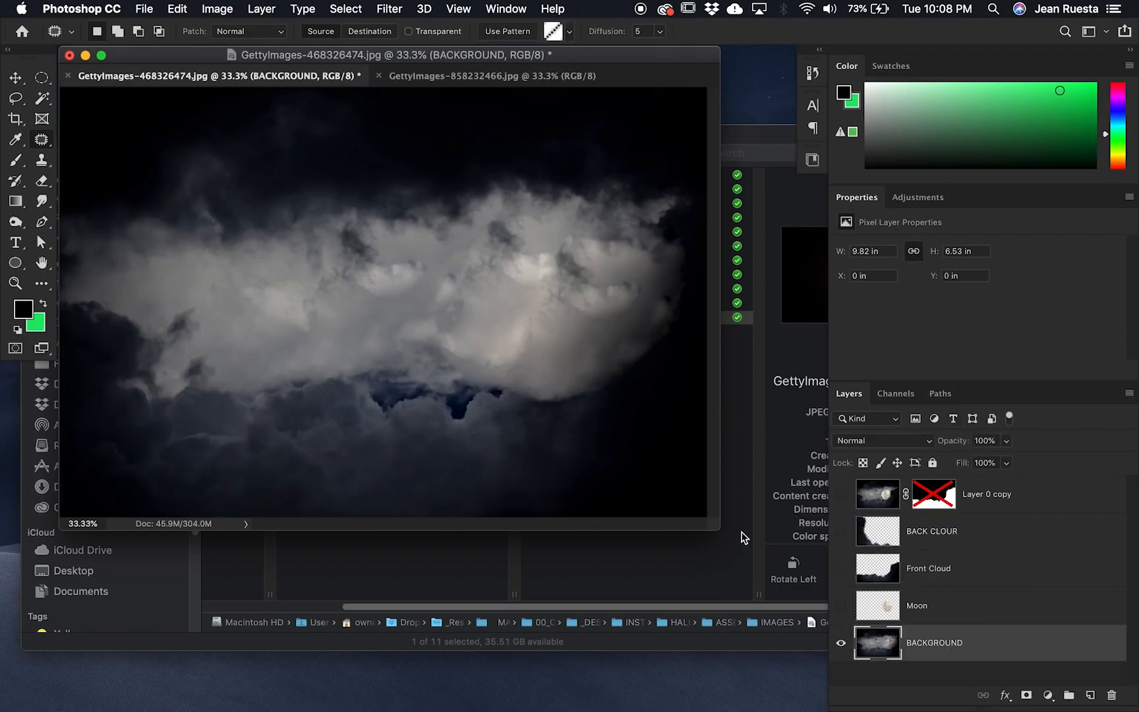
Lasso the left clouds of BACKGROUND, about 6.31 × 6.53 in, and paste a copy of them as a new layer.
drag(723, 533, 864, 632)
key(l)
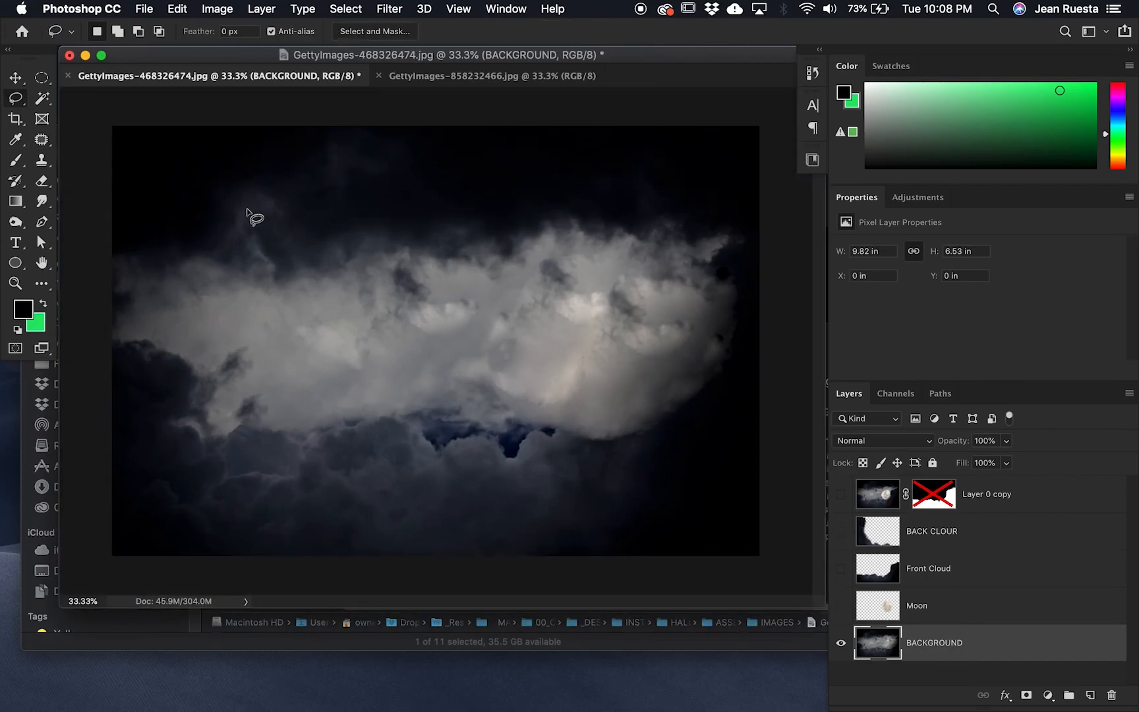
mouse_move(95, 109)
mouse_down()
mouse_move(209, 148)
mouse_move(515, 491)
mouse_move(330, 599)
mouse_move(145, 581)
mouse_move(56, 377)
mouse_move(100, 96)
mouse_up()
key(super+c)
key(super+v)
Try to flip the pasted clouds horizontally, scale them to 88.95%, and place them on the image's right side.
key(super+t)
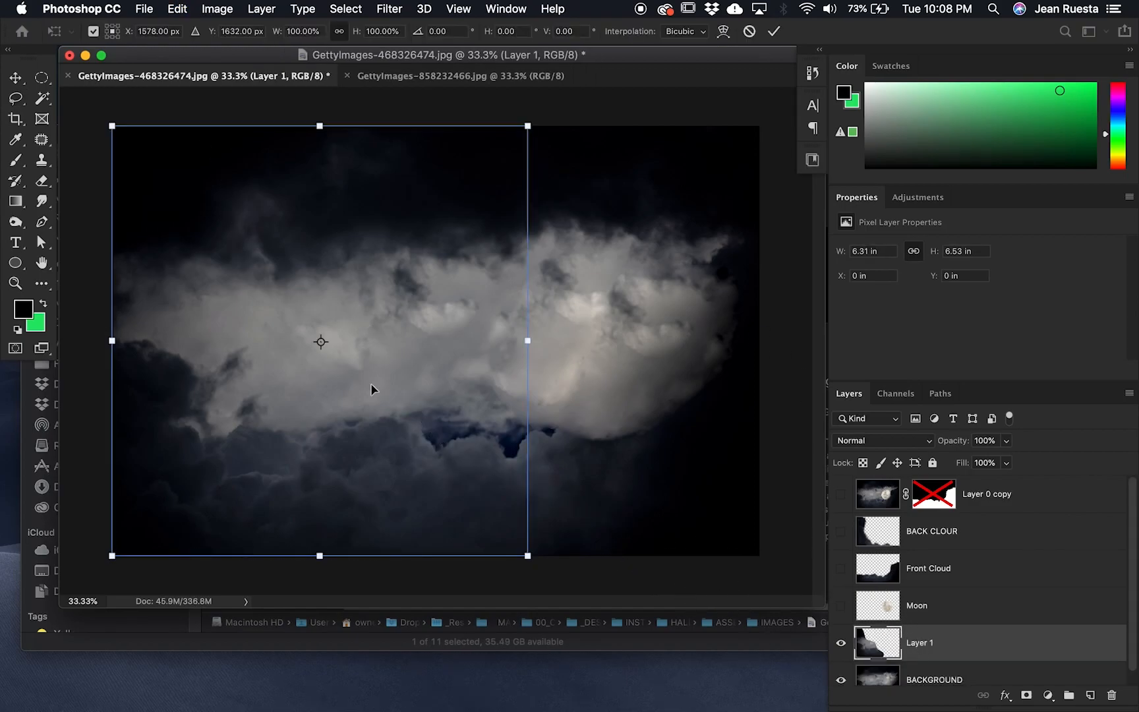
right_click(315, 373)
click(389, 573)
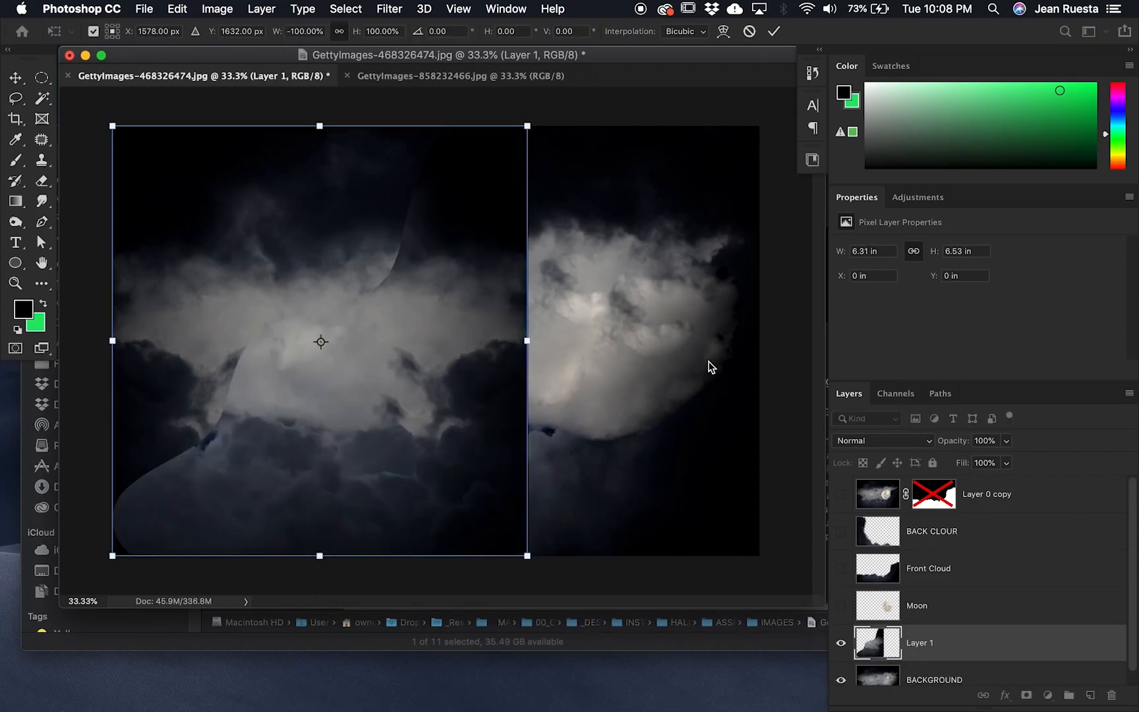
drag(361, 420, 562, 401)
drag(756, 137, 737, 153)
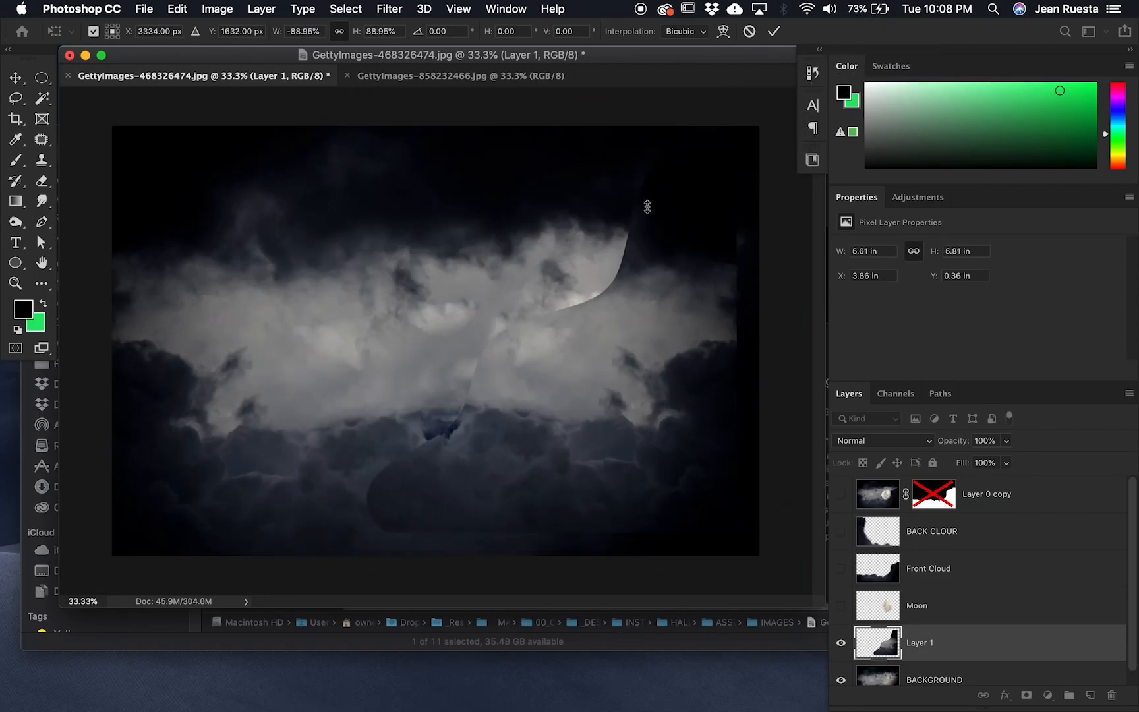
key(Return)
With BACKGROUND hidden, select Layer 1's lower clouds using Quick Selection and mask the layer to that selection.
key(l)
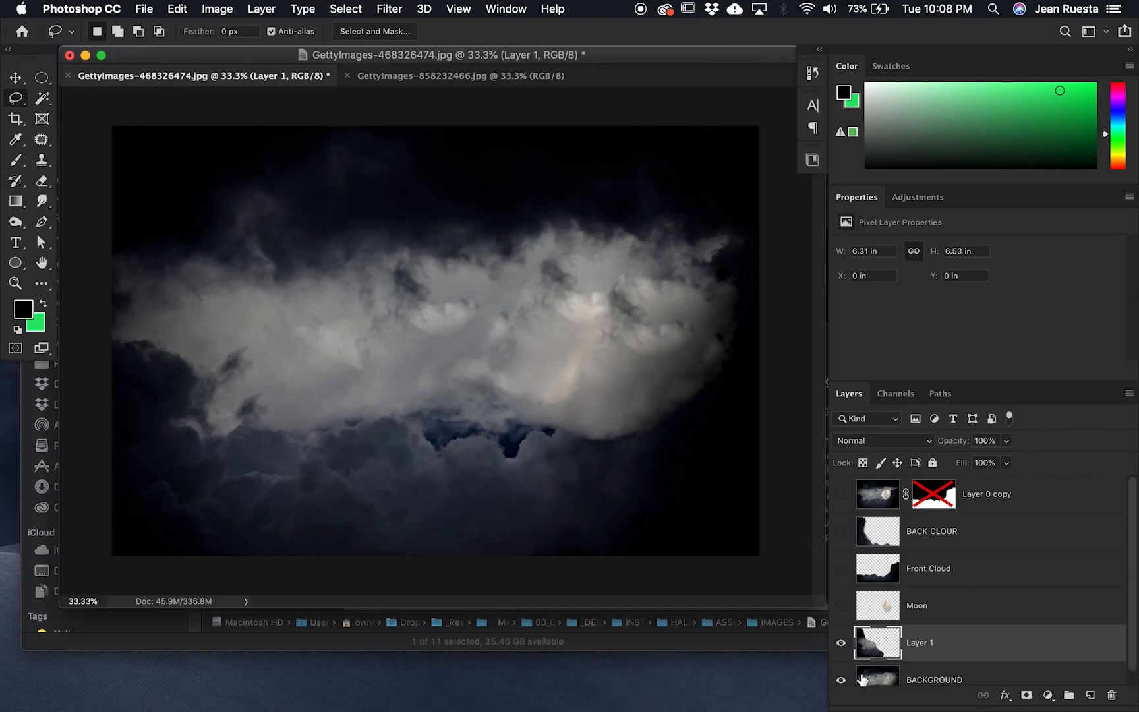
click(841, 679)
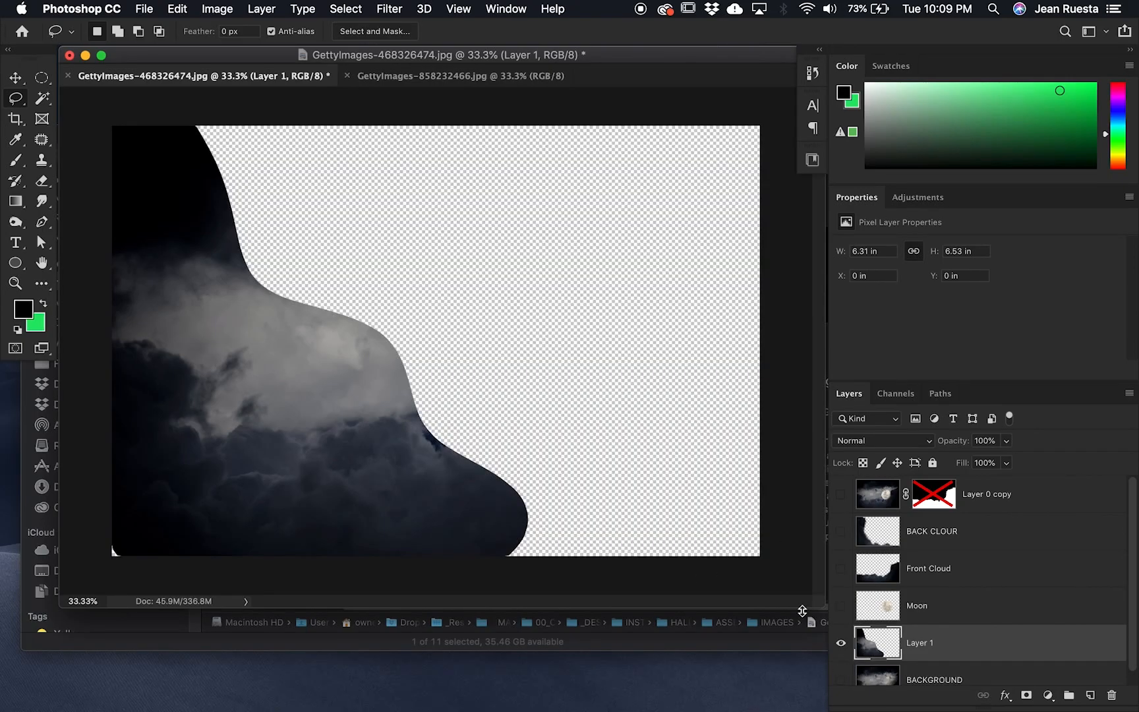
click(44, 99)
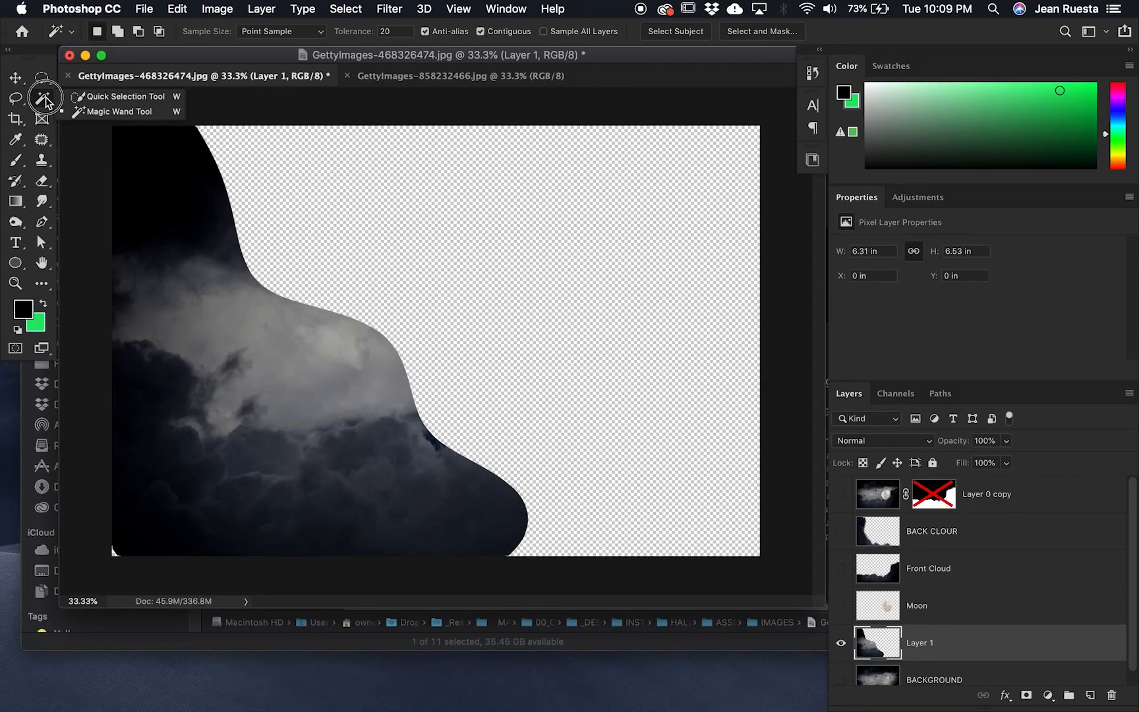
click(119, 97)
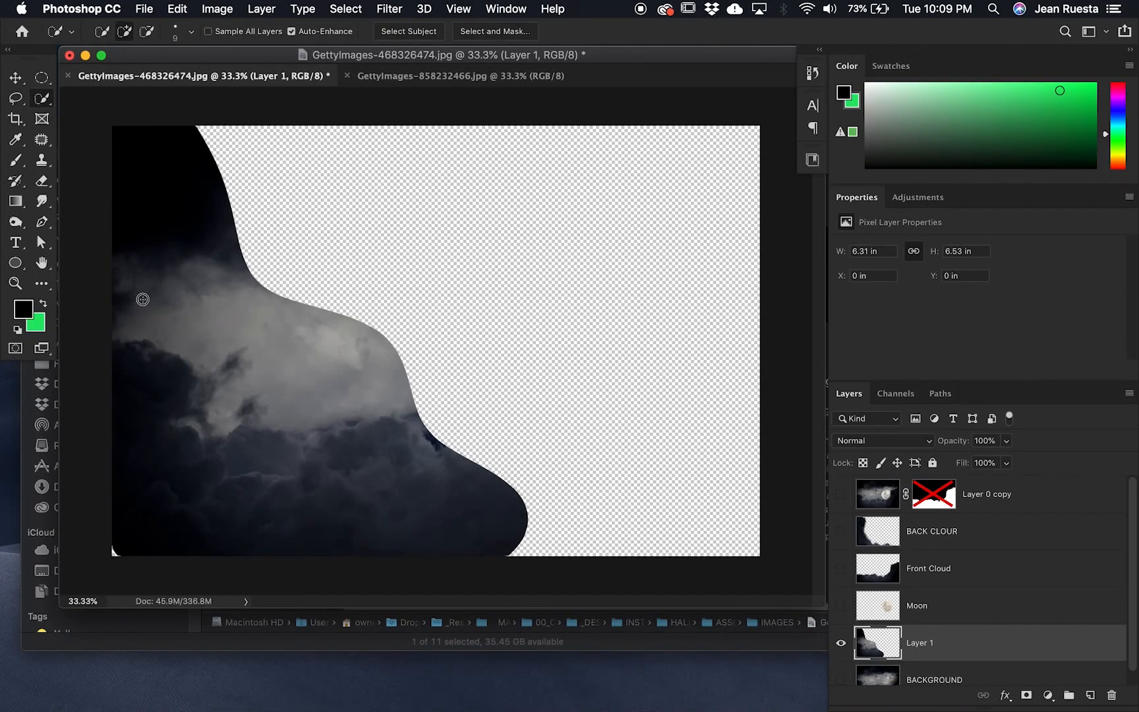
mouse_move(171, 369)
mouse_down()
mouse_move(172, 426)
mouse_move(211, 486)
mouse_move(395, 549)
mouse_up()
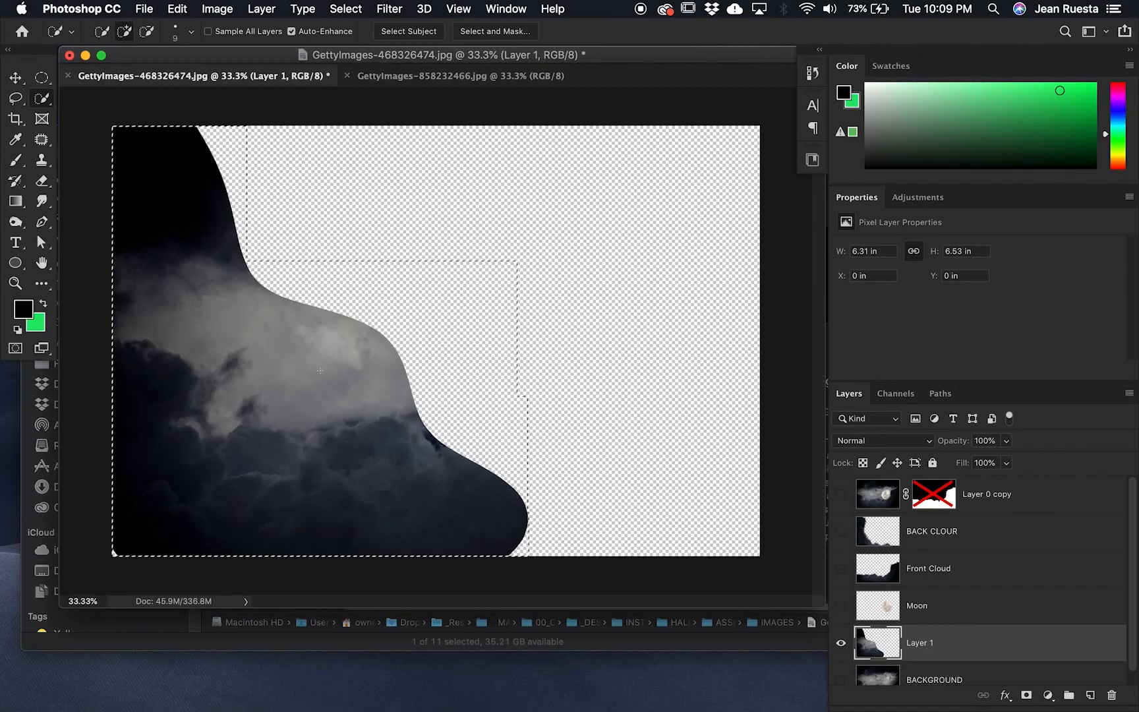
mouse_move(331, 379)
mouse_down()
mouse_move(270, 340)
mouse_move(200, 243)
mouse_move(179, 174)
mouse_move(130, 131)
mouse_up()
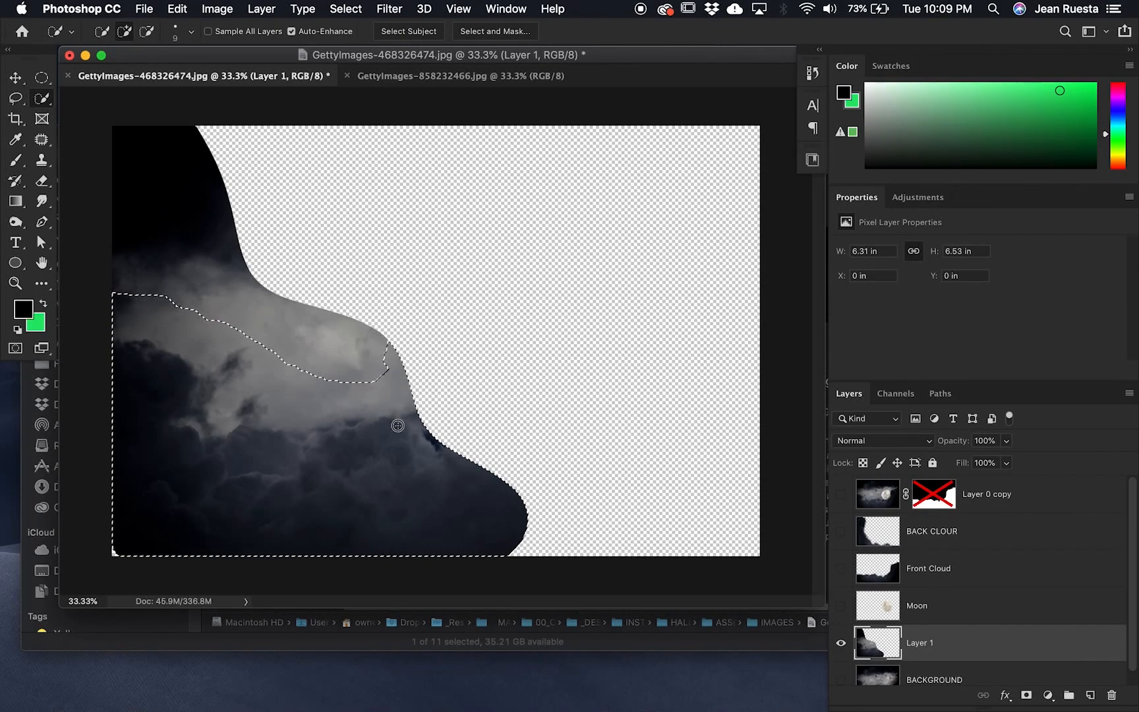
drag(369, 383, 432, 437)
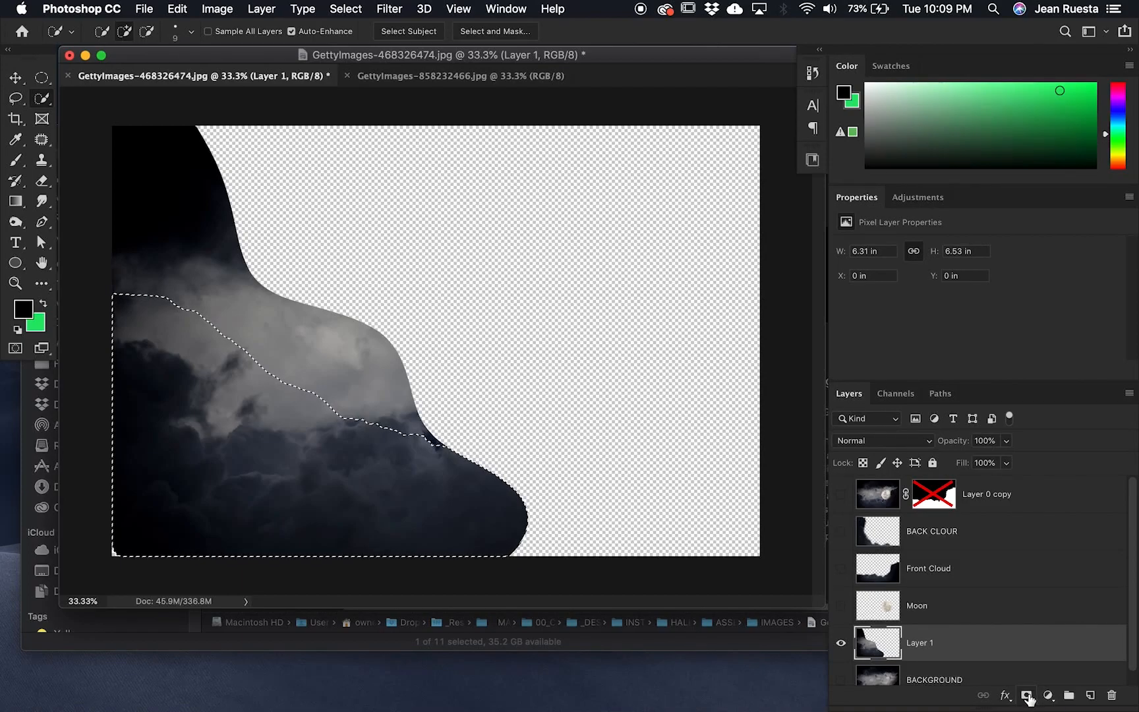
click(1026, 695)
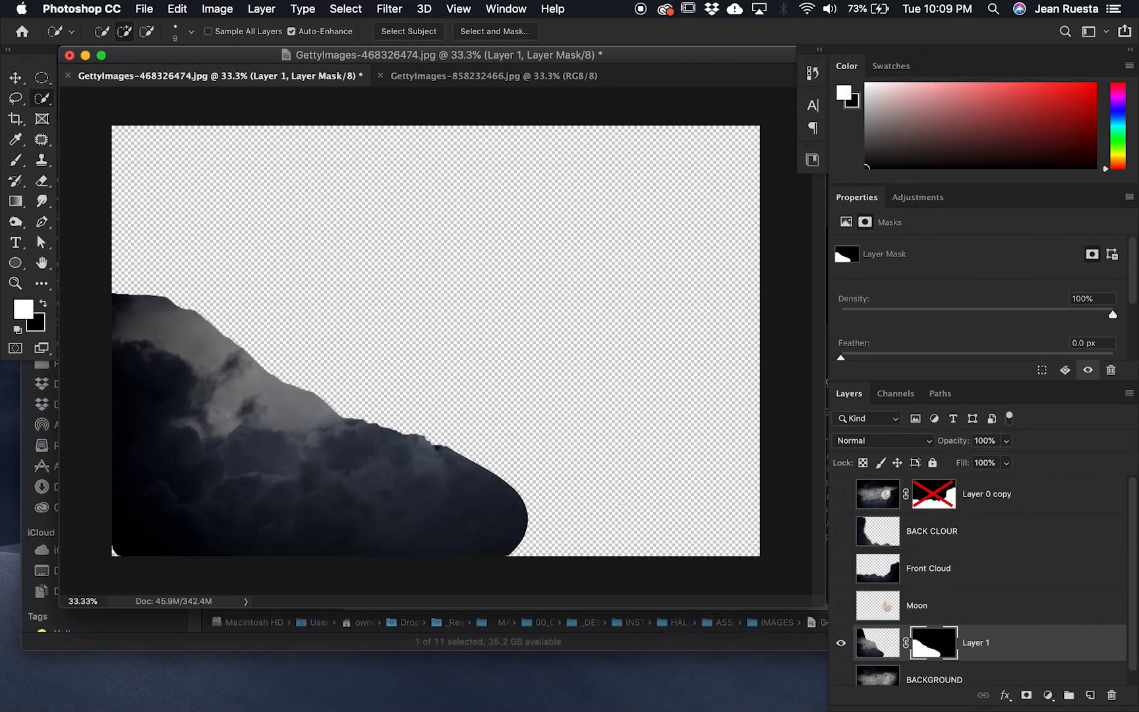
key(b)
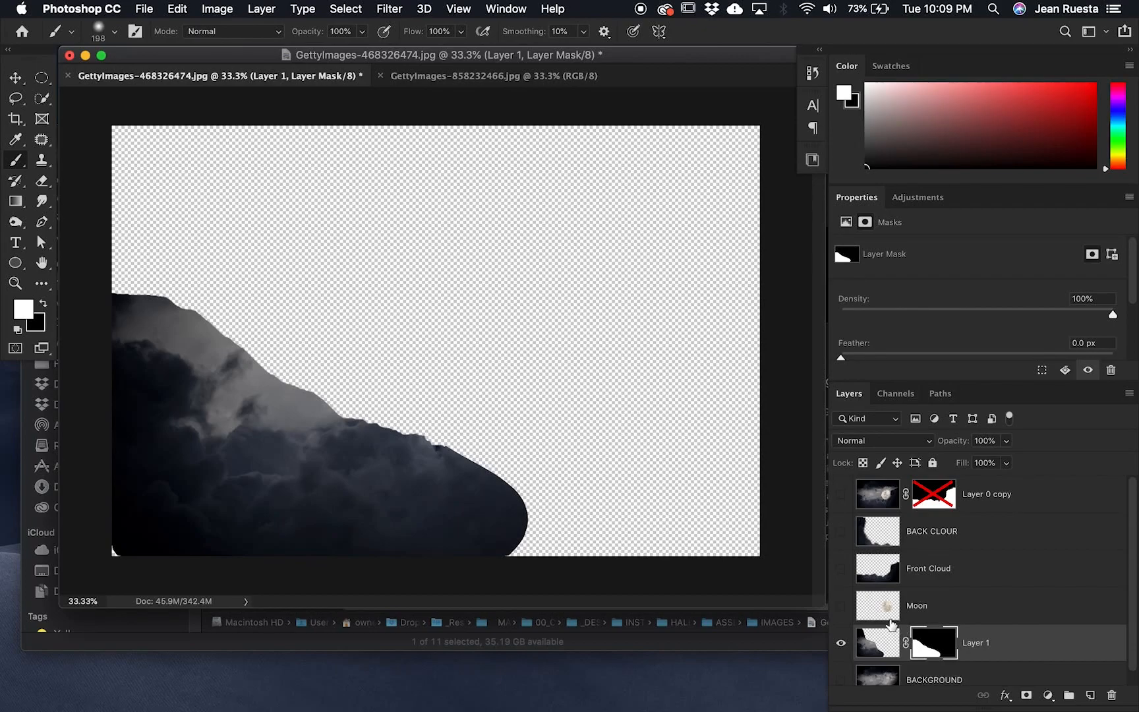
Enlarge the document window around the canvas and show the Moon, Front Cloud, BACK CLOUR and BACKGROUND layers.
key(super+minus)
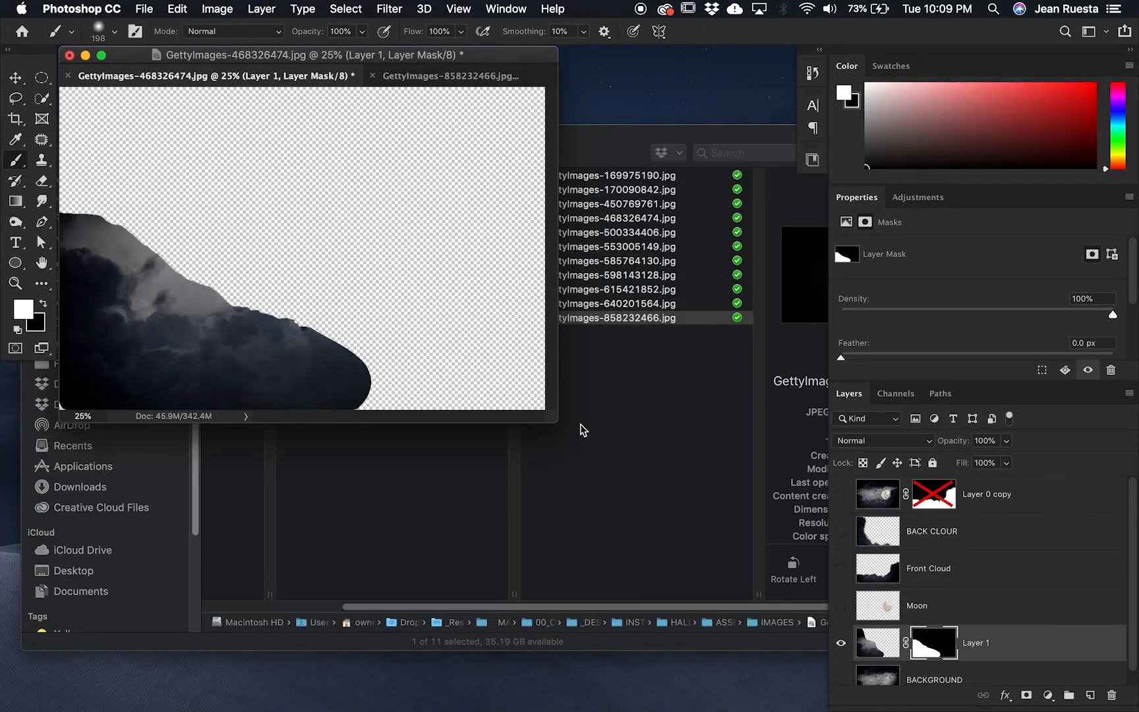
drag(556, 423, 755, 607)
click(840, 605)
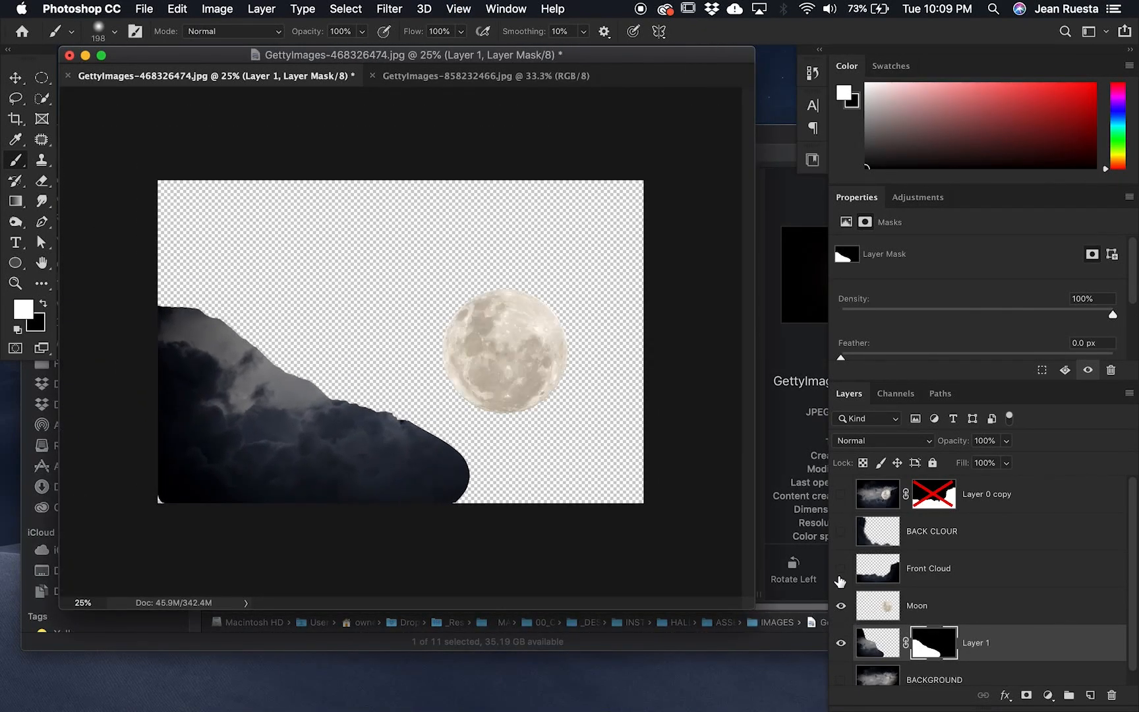
click(841, 568)
click(840, 532)
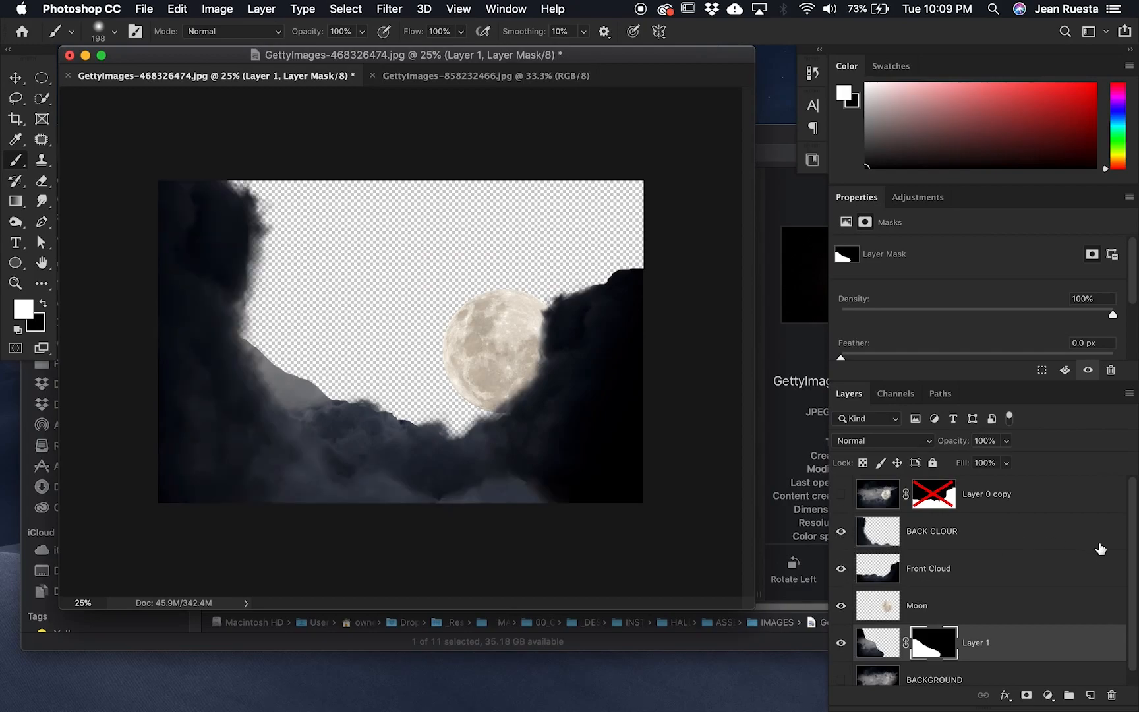
scroll(1130, 559, down, 1)
click(840, 666)
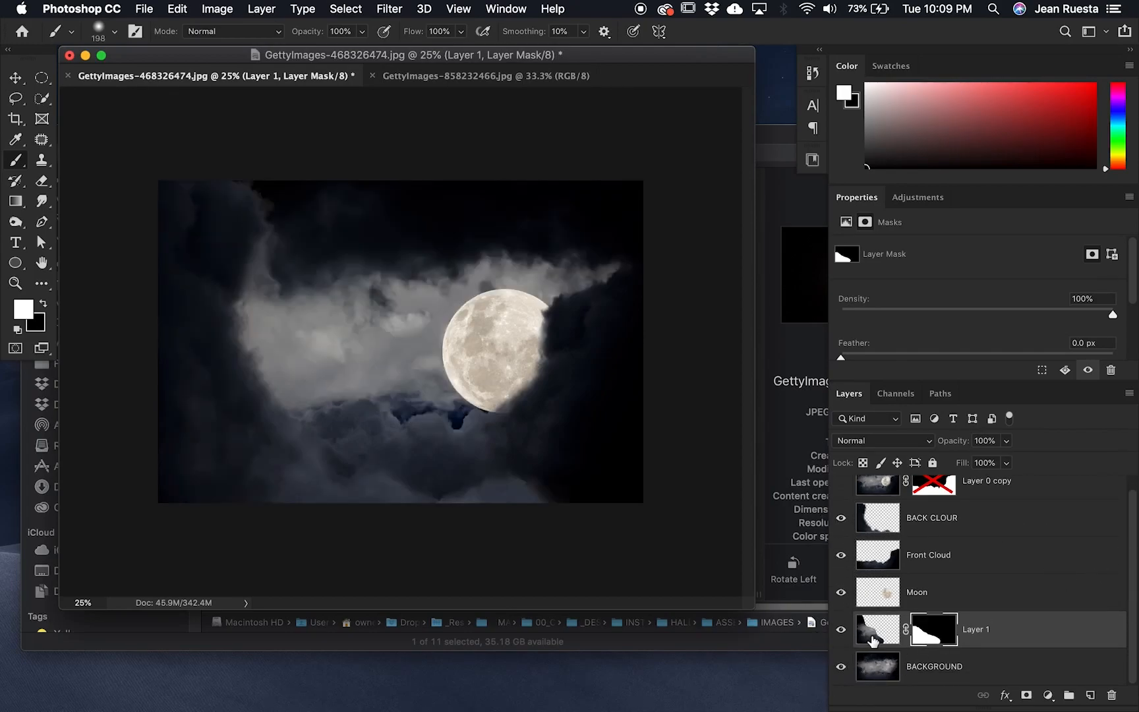
Apply Layer 1's layer mask permanently to its pixels.
right_click(956, 638)
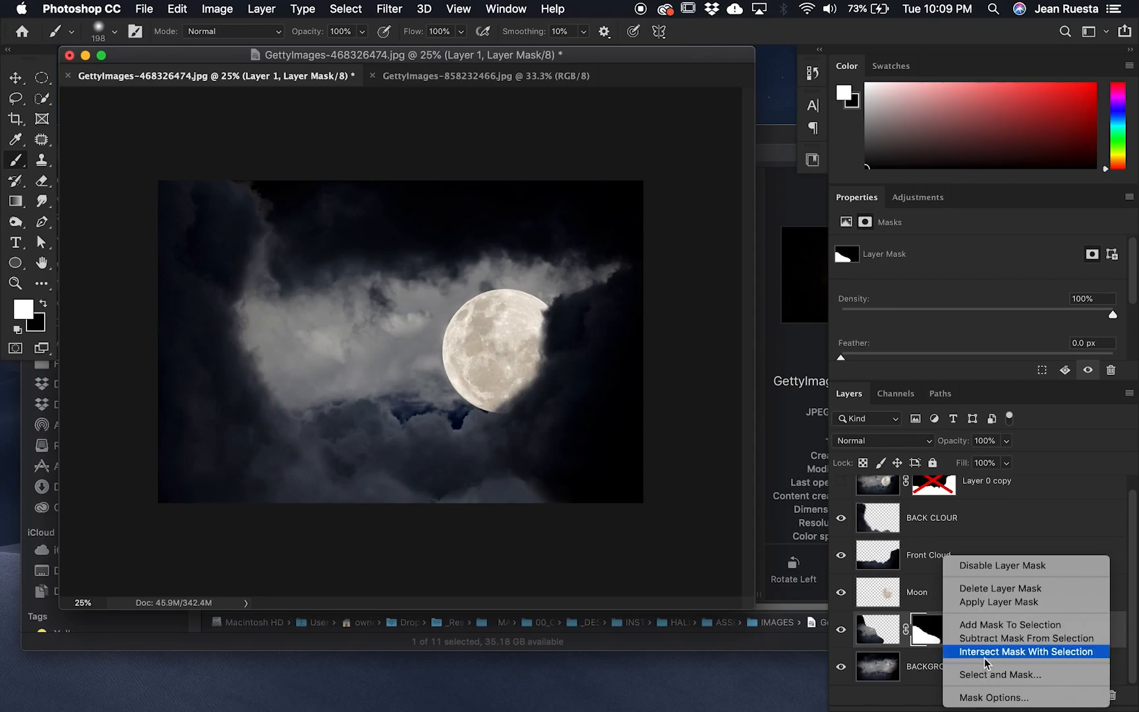
click(992, 636)
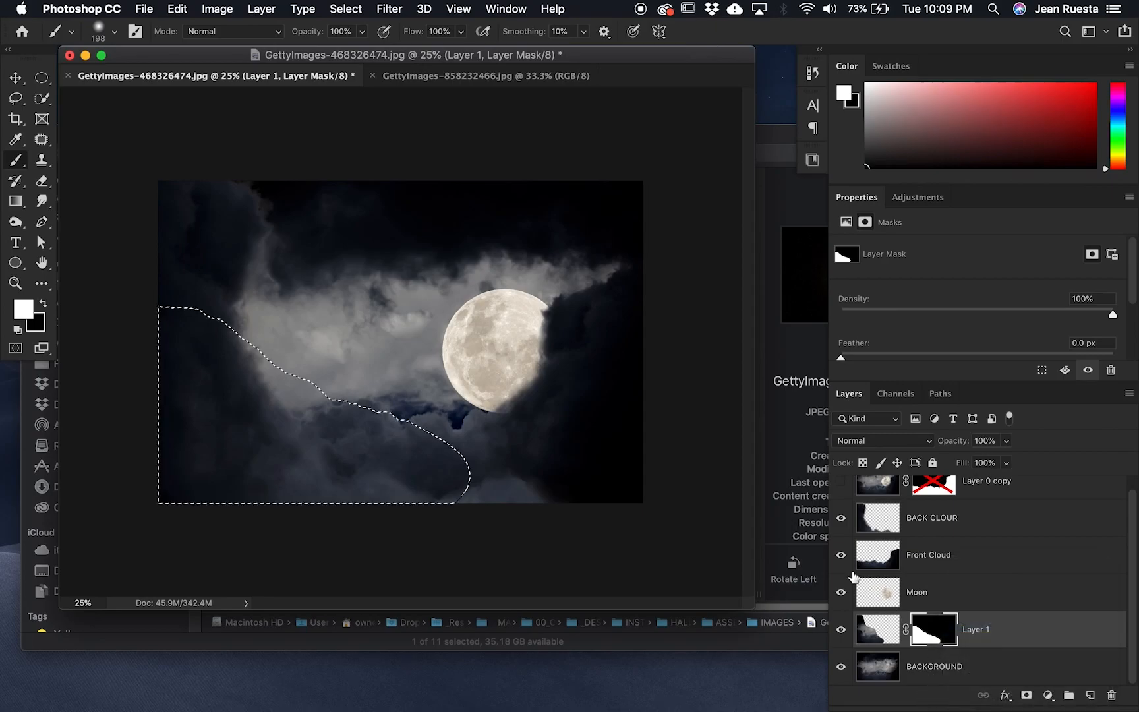
right_click(952, 627)
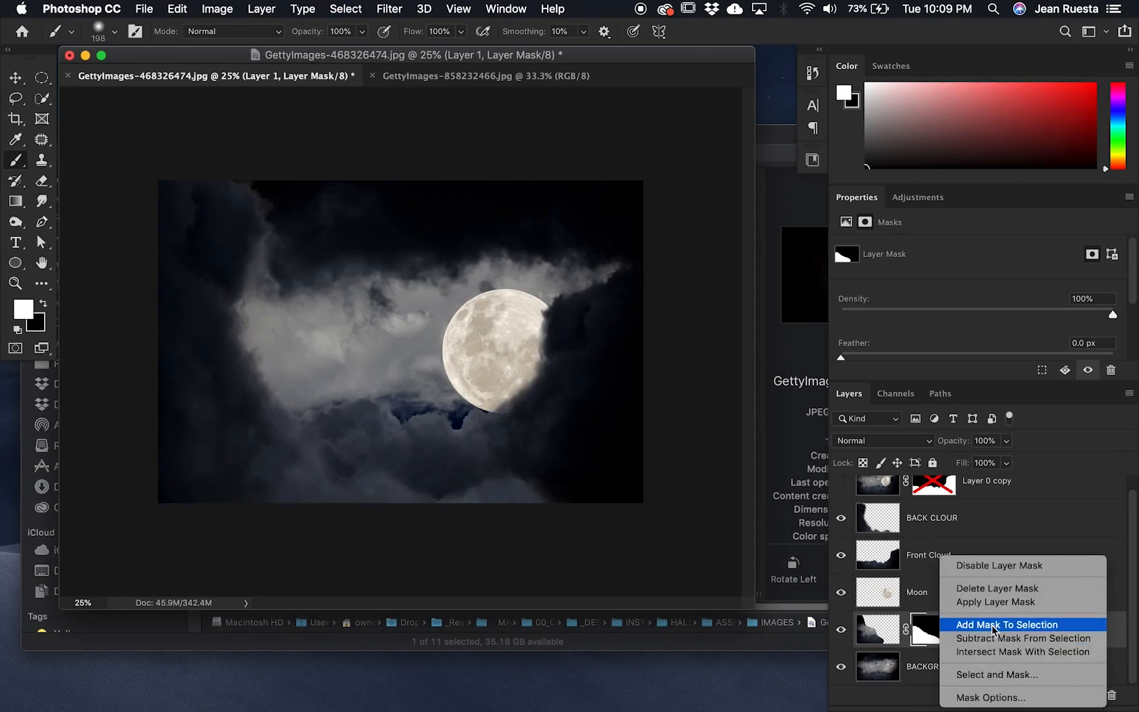
click(926, 601)
Rotate and enlarge Layer 1 to about 10.23 × 12.29 in, placing its clouds over the image's upper right behind the moon.
key(super+t)
drag(370, 442, 467, 353)
drag(557, 196, 286, 421)
drag(597, 320, 770, 275)
key(Return)
Try rotating Layer 1's clouds by about -44.7° and repositioning them across the sky behind the moon.
key(super+t)
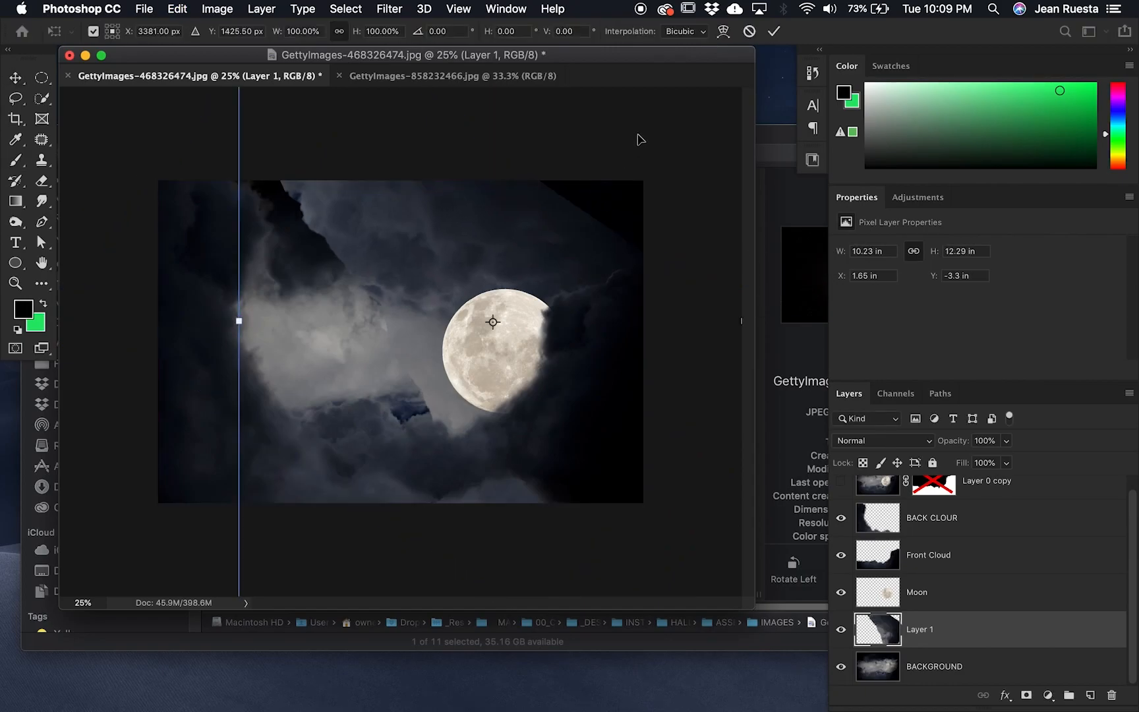
mouse_move(251, 150)
mouse_down()
mouse_move(187, 217)
mouse_move(234, 134)
mouse_up()
drag(130, 135, 161, 404)
key(super+t)
drag(162, 112, 116, 343)
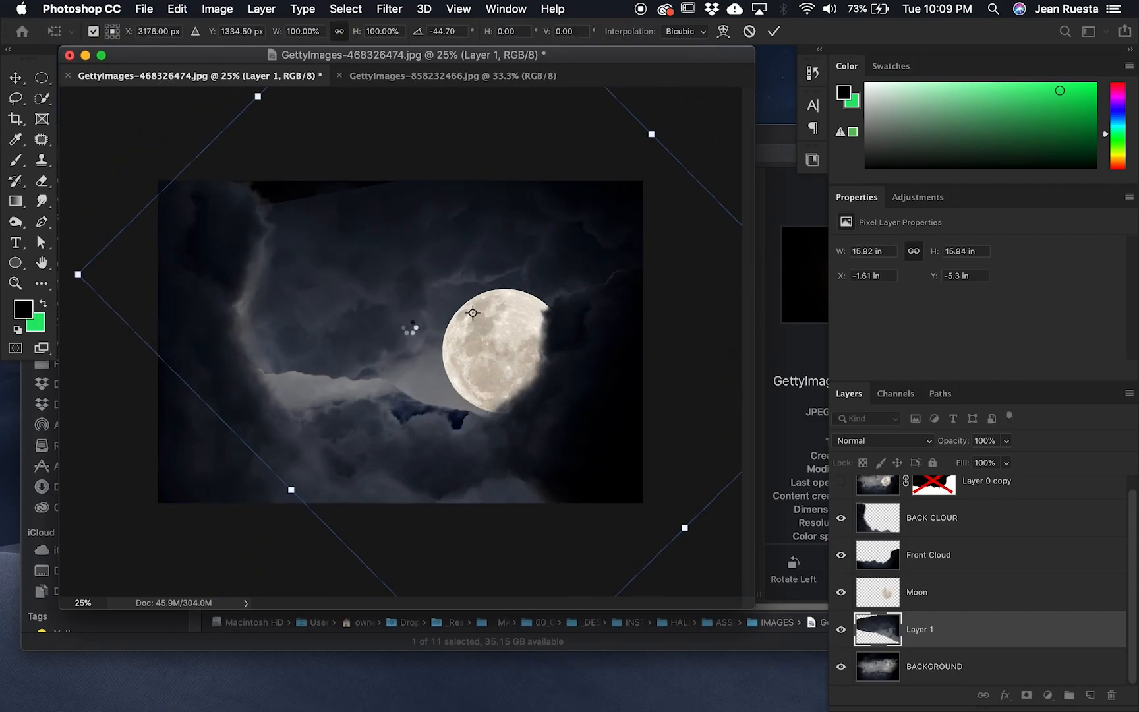
drag(419, 308, 481, 224)
Delete Layer 1 and toggle the BACK CLOUR layer's visibility to check which clouds it covers.
key(BackSpace)
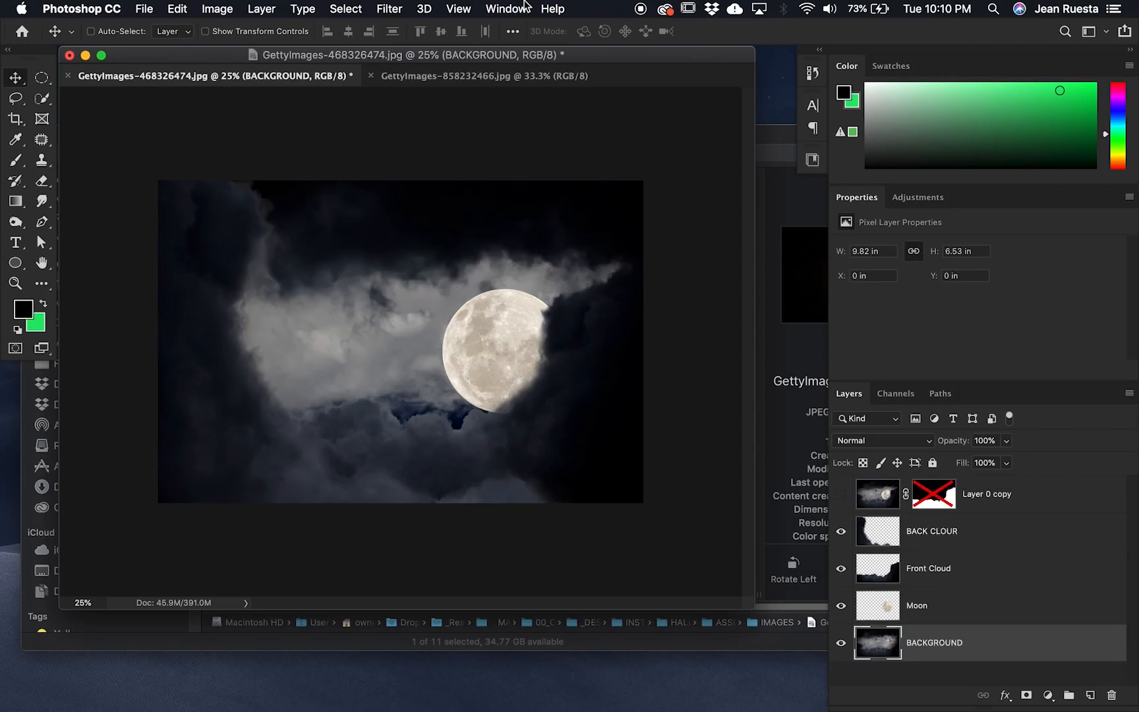
click(841, 531)
click(841, 531)
click(841, 531)
click(840, 531)
Rotate the BACK CLOUR layer by -9.67° around a pivot placed in the image's upper-left clouds.
click(910, 535)
drag(214, 397, 310, 365)
key(super+z)
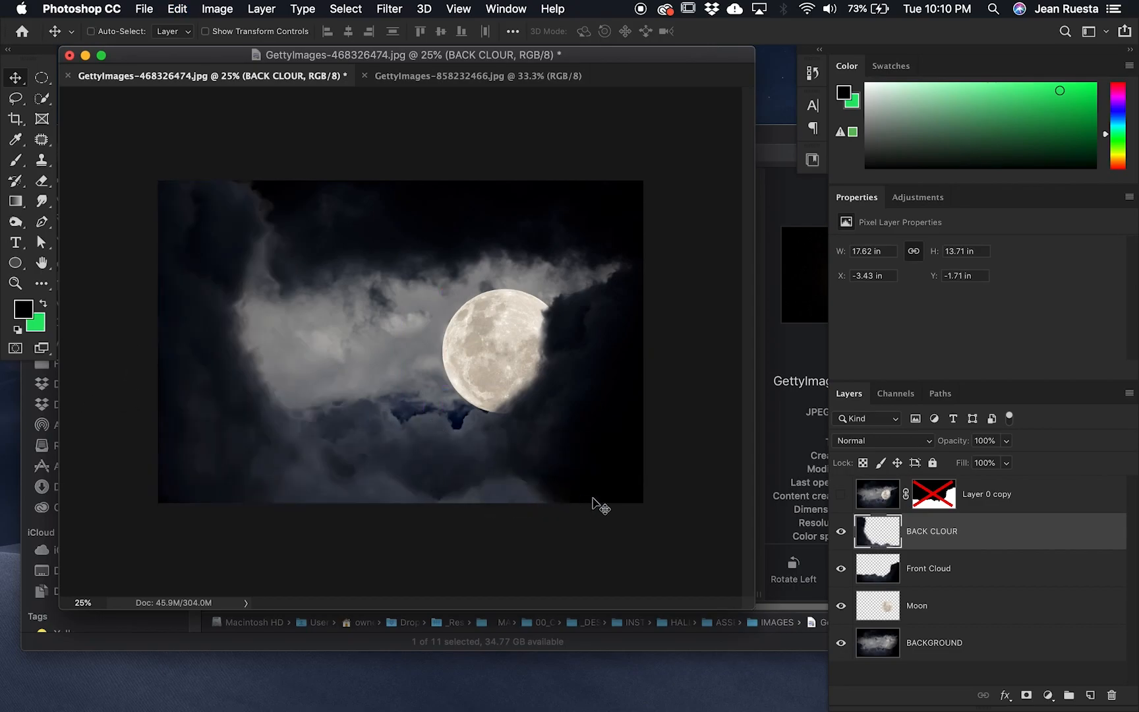
key(super+t)
drag(425, 437, 202, 223)
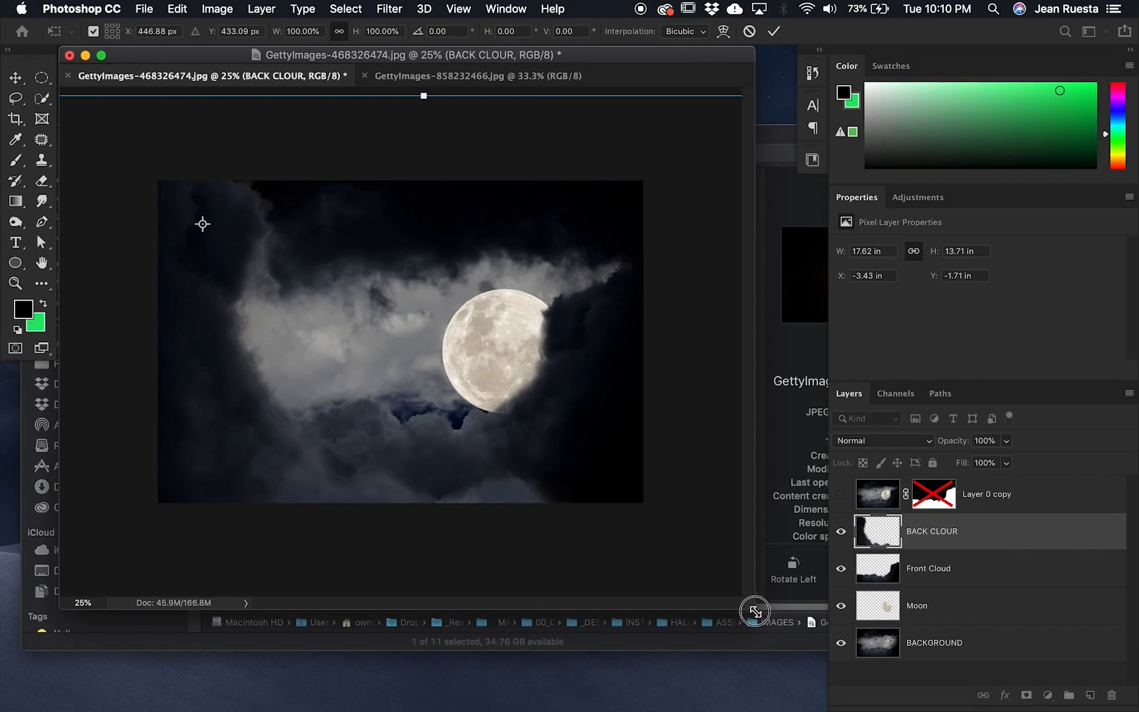
drag(755, 611, 819, 682)
drag(657, 113, 549, 86)
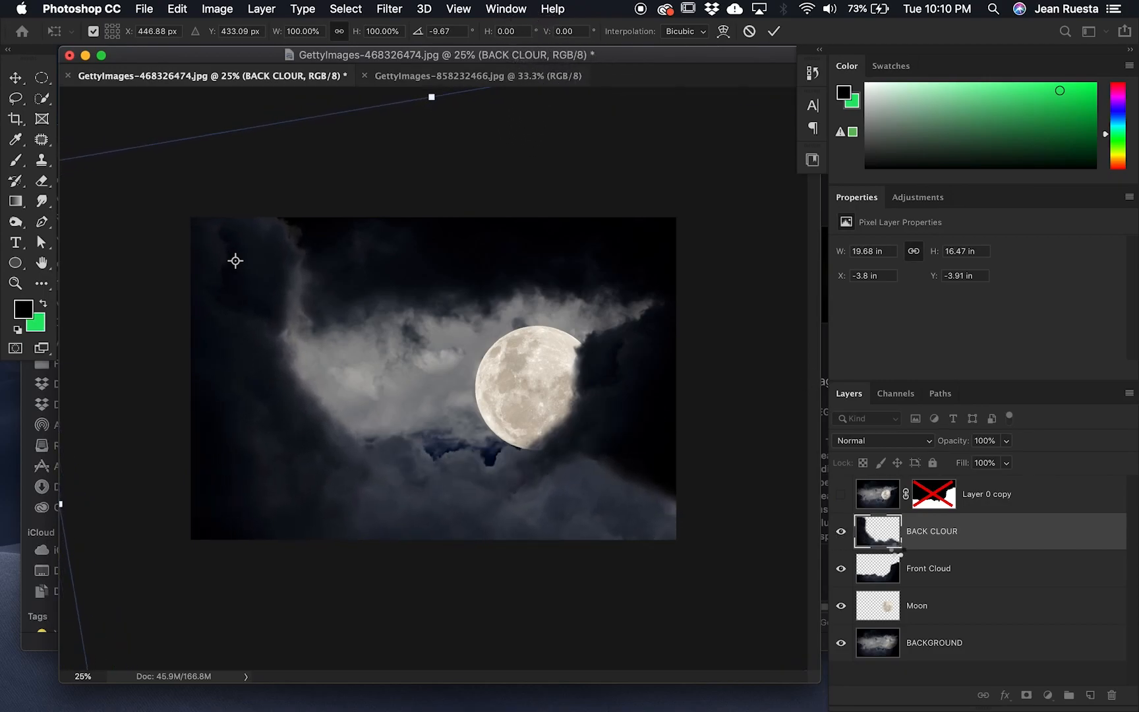
key(Return)
Place the BACK CLOUR layer directly below Front Cloud and try shifting its clouds across the image.
drag(932, 541, 925, 586)
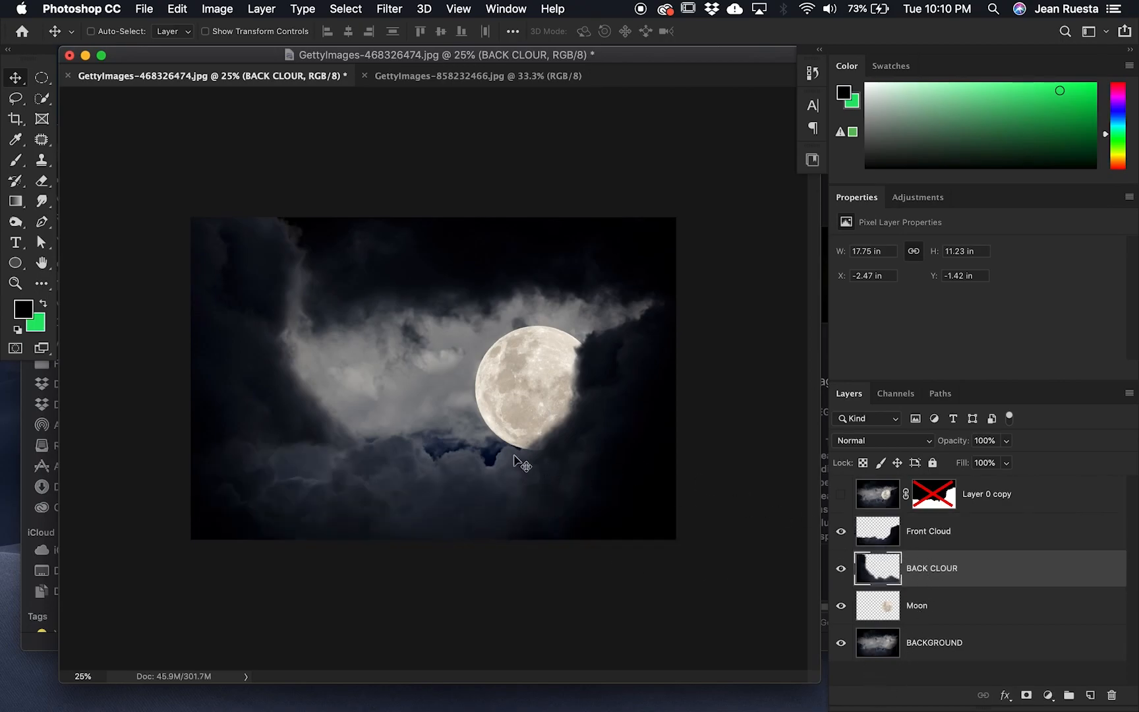
drag(334, 450, 303, 508)
drag(292, 413, 320, 396)
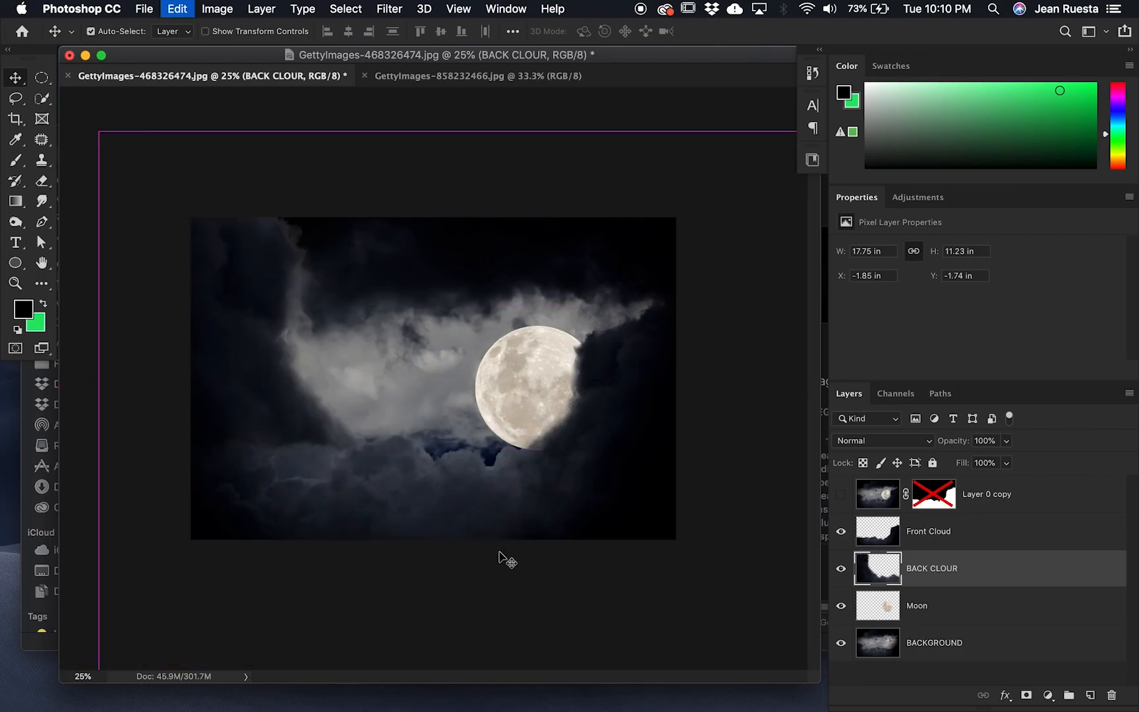
Move the Moon layer partly behind the lower clouds, to about X 3.42 in and Y 2.54 in.
click(867, 612)
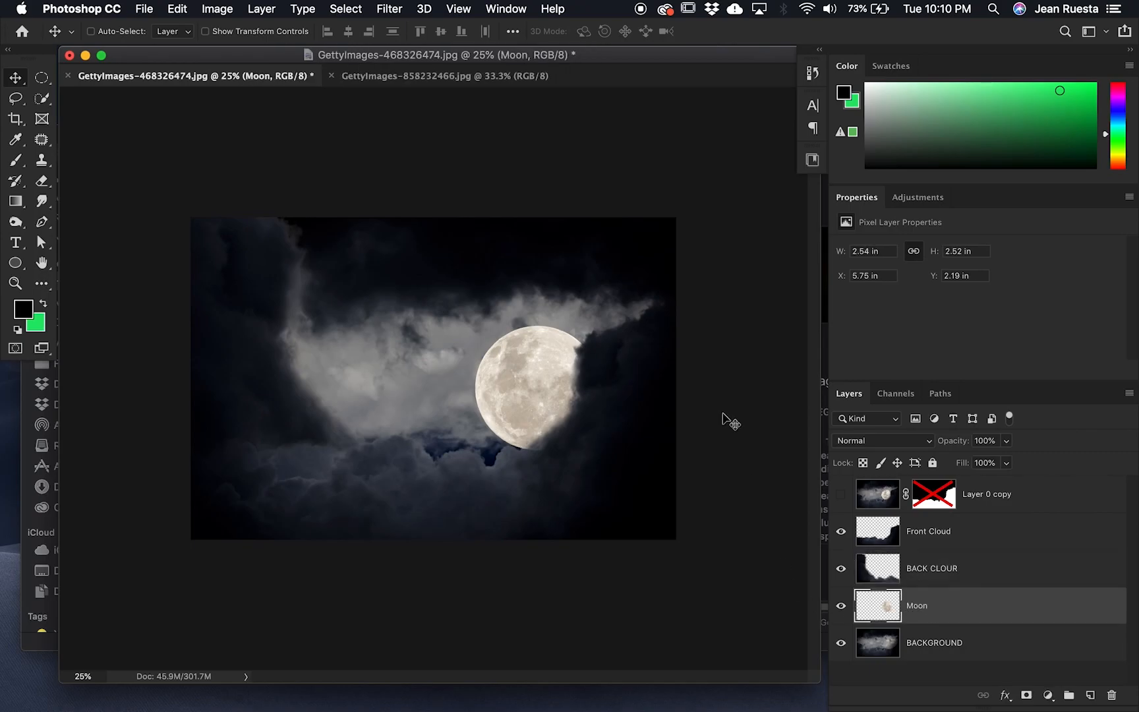
drag(529, 384, 423, 439)
mouse_move(459, 397)
mouse_down()
mouse_move(459, 364)
mouse_move(460, 391)
mouse_up()
key(super+minus)
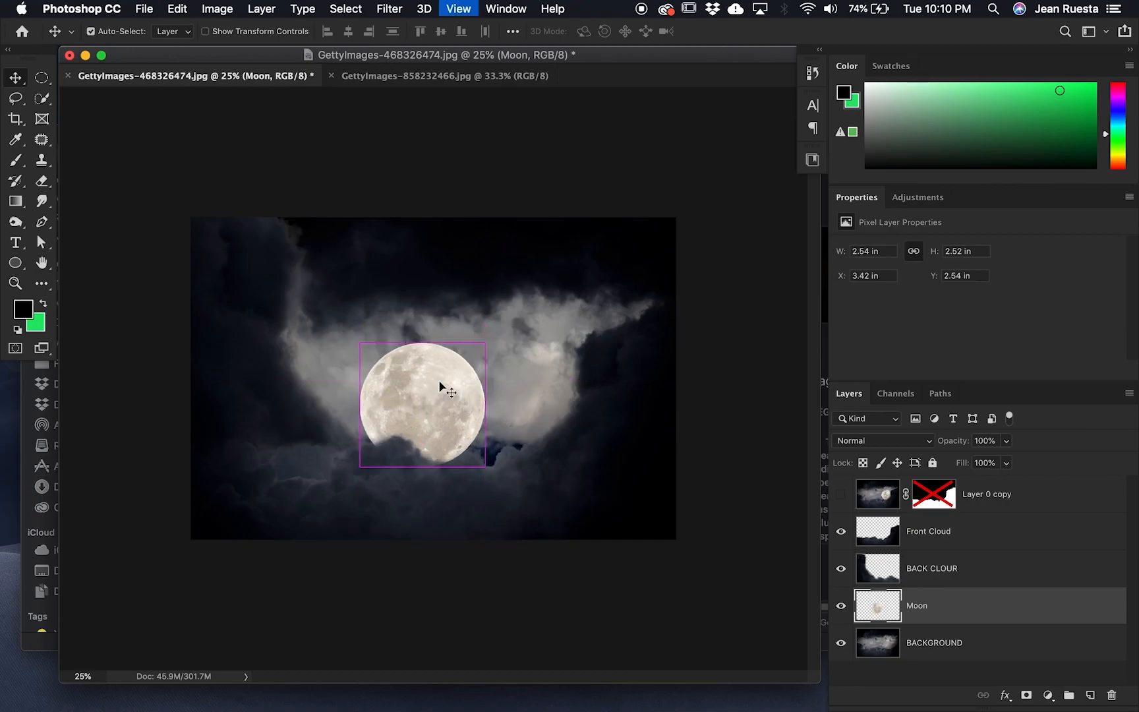
key(super+equal)
key(super+equal)
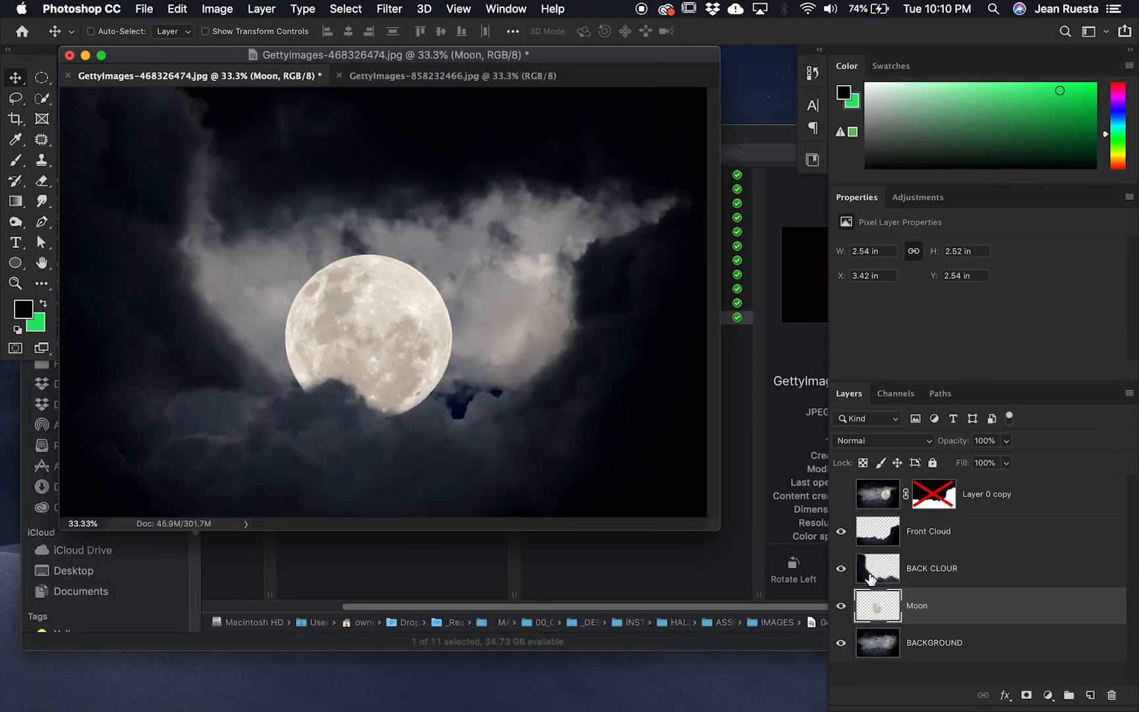
Compare the composition with the original image on Layer 0 copy and delete the Layer 0 copy layer.
click(841, 495)
click(841, 494)
click(841, 495)
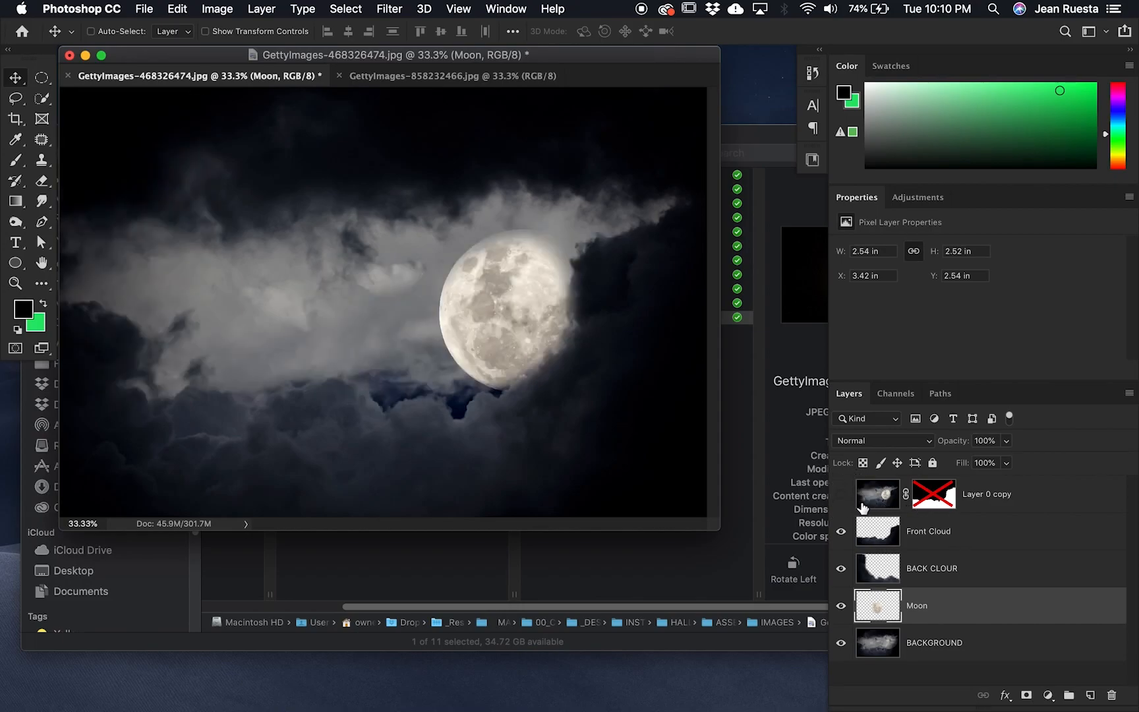
double_click(862, 506)
key(Escape)
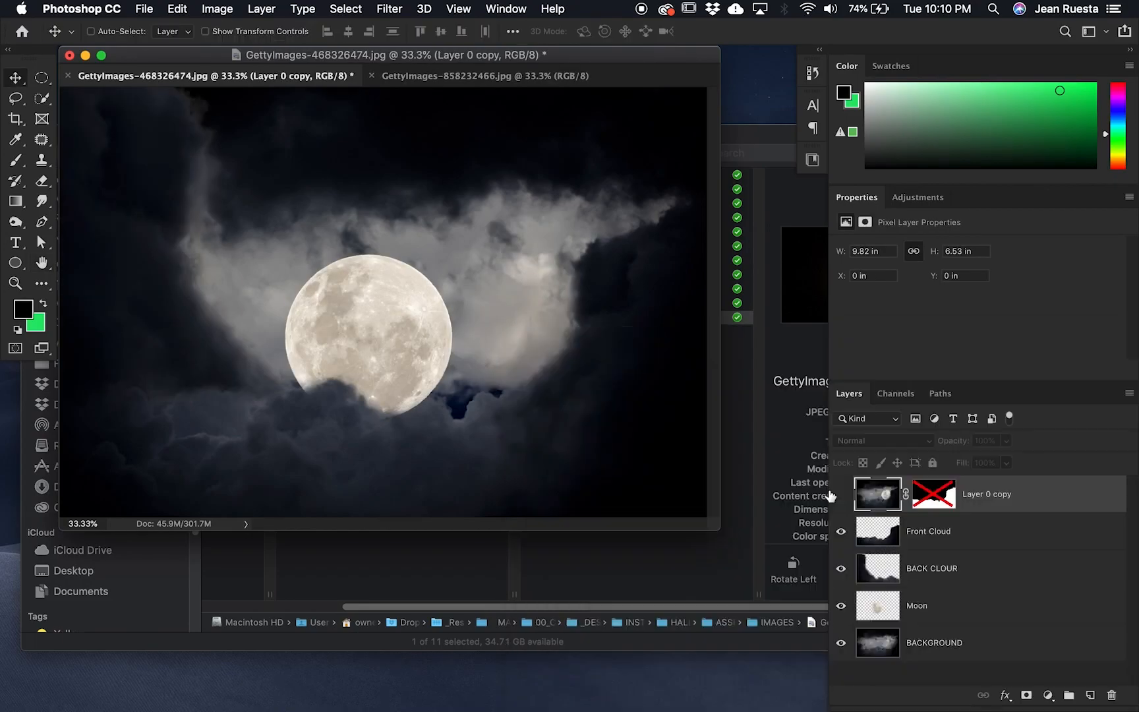
click(842, 497)
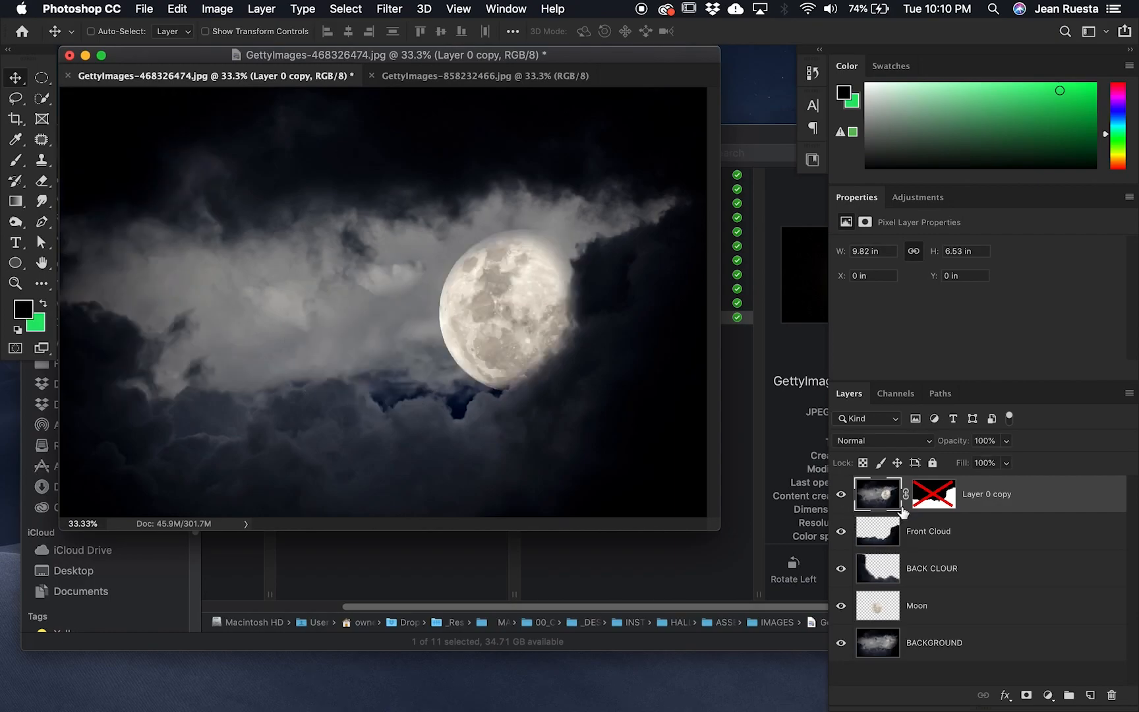
key(BackSpace)
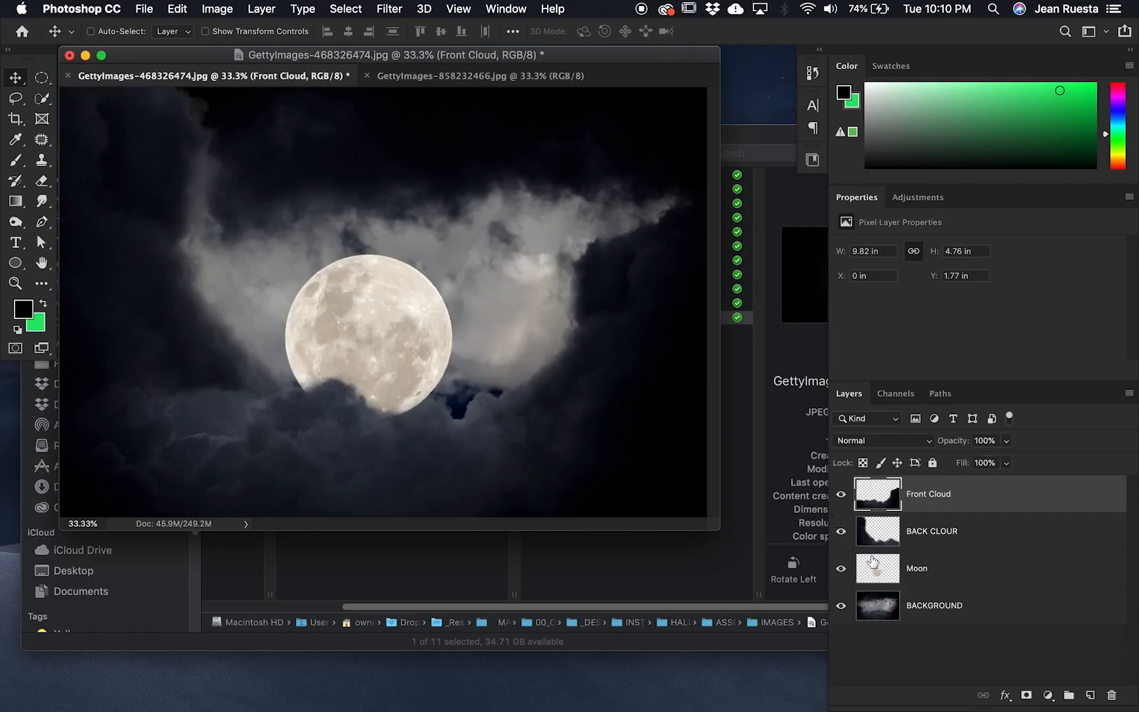
Try shifting the Moon layer slightly behind the clouds and undo the move.
click(952, 575)
drag(376, 381, 406, 369)
key(super+z)
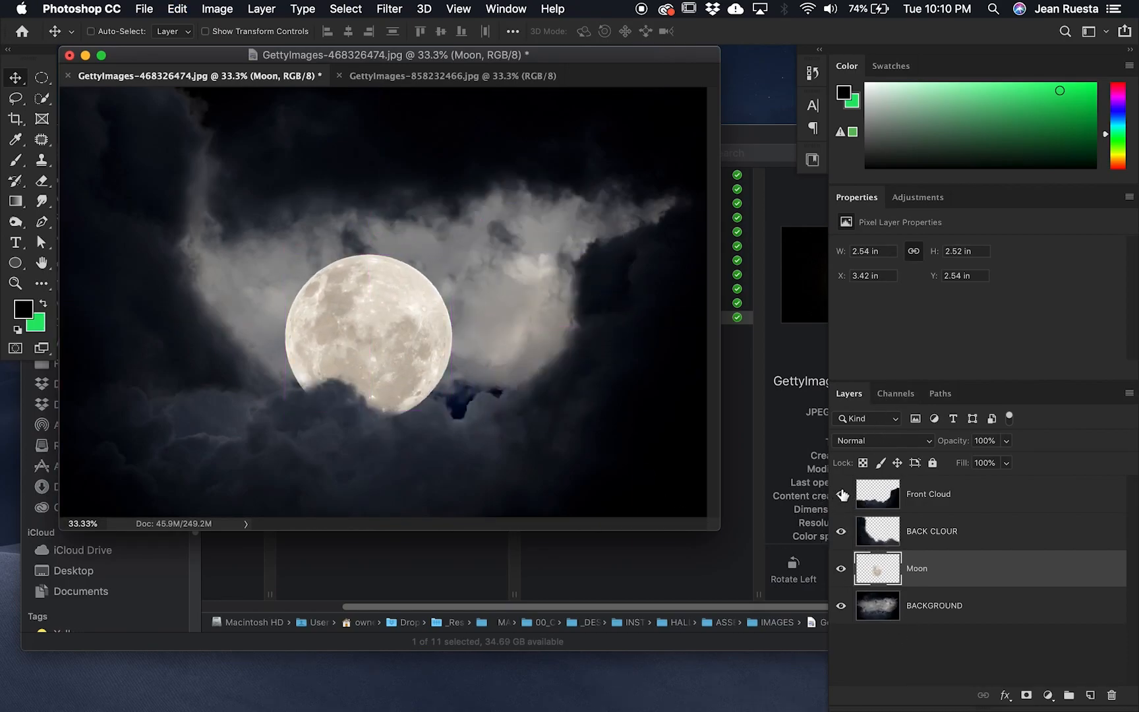
Toggle the visibility of the Front Cloud and BACK CLOUR layers to check how the clouds are separated.
click(841, 494)
click(841, 494)
click(842, 531)
click(842, 532)
click(841, 495)
click(841, 495)
Close the GettyImages-858232466.jpg document and switch to Finder.
click(440, 77)
key(super+w)
click(653, 536)
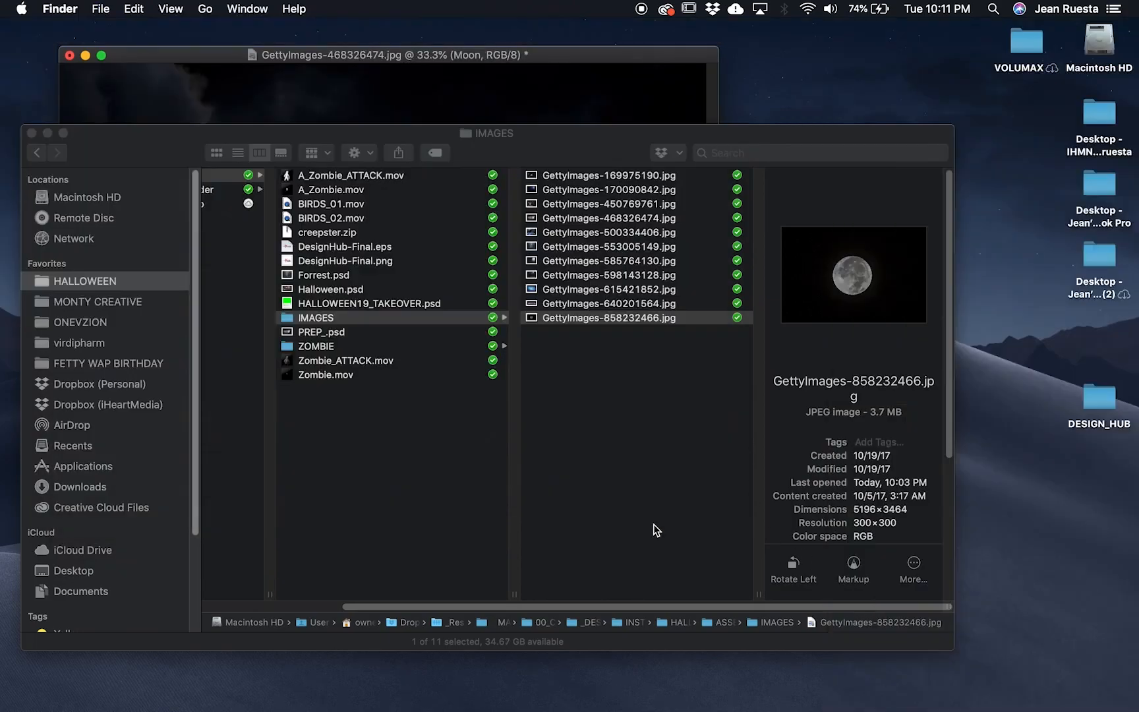
Find HalloweenRadio_logo.ai in the 2. VECTOR footage folder of IHR_HALLOWEEN_TAKEOVER folder and open it in Illustrator.
click(355, 288)
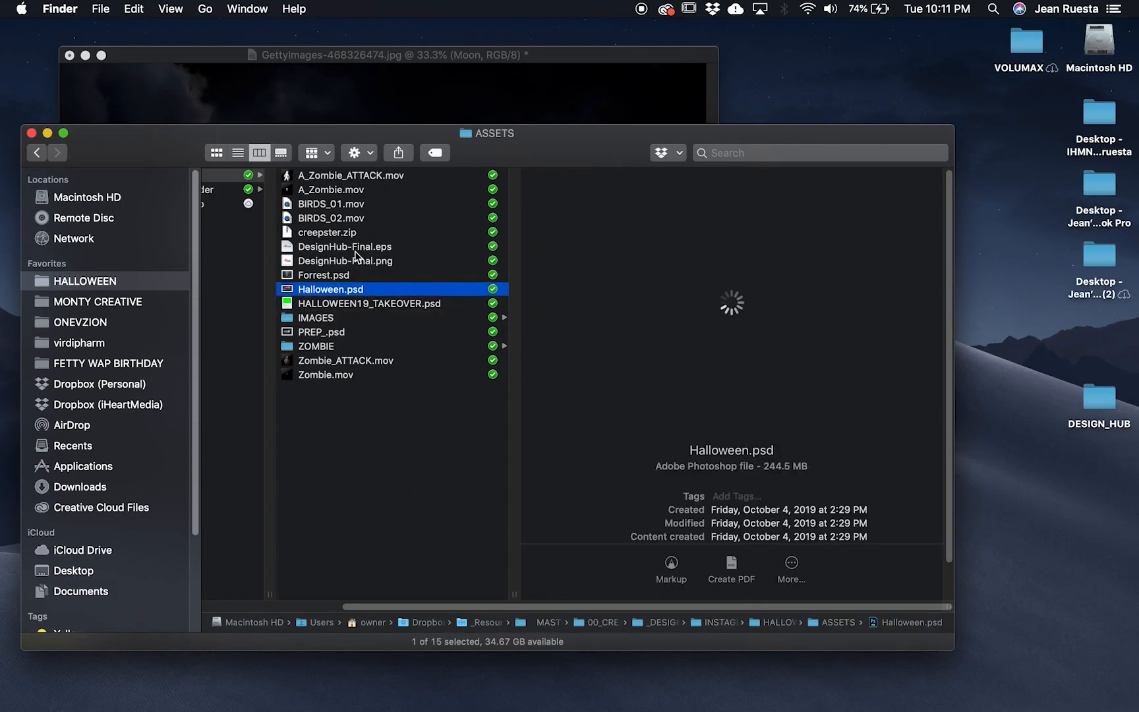
drag(356, 134, 363, 189)
click(374, 401)
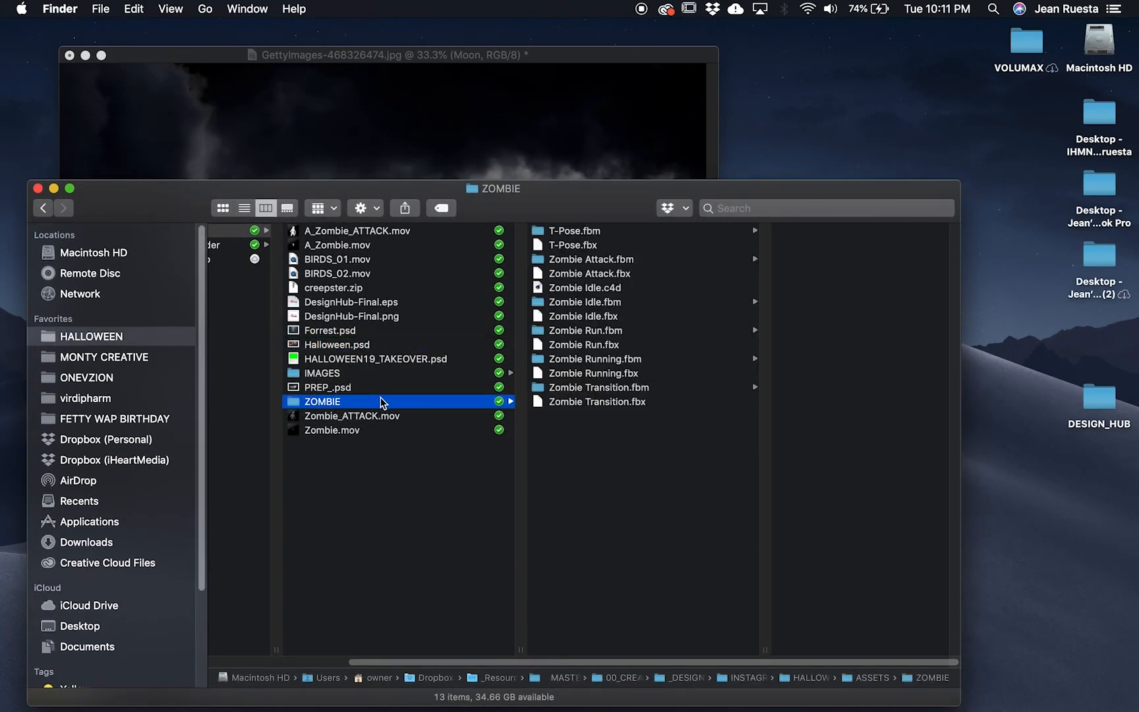
click(248, 247)
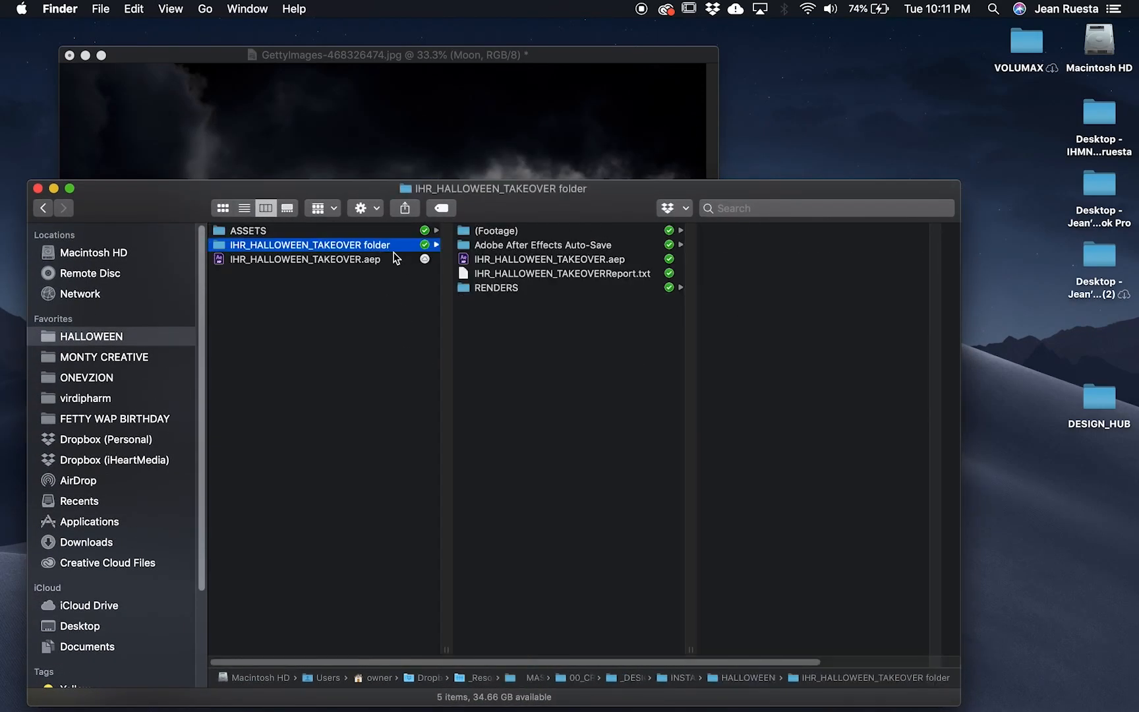
click(552, 232)
click(771, 232)
click(785, 245)
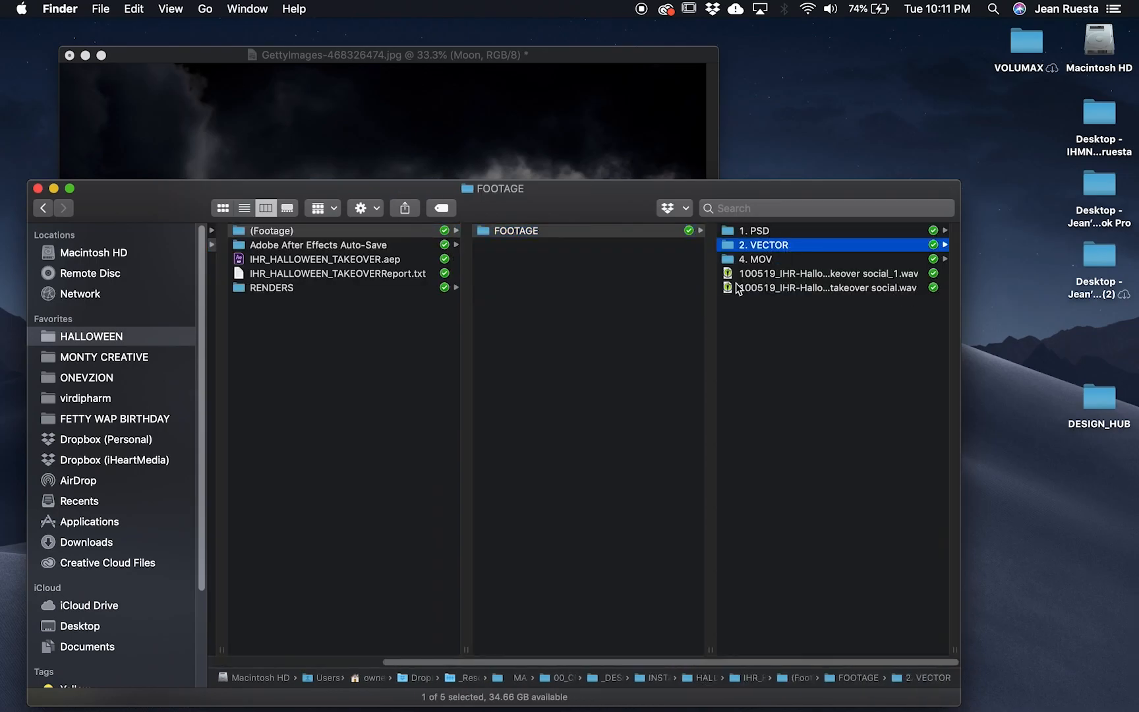
key(Right)
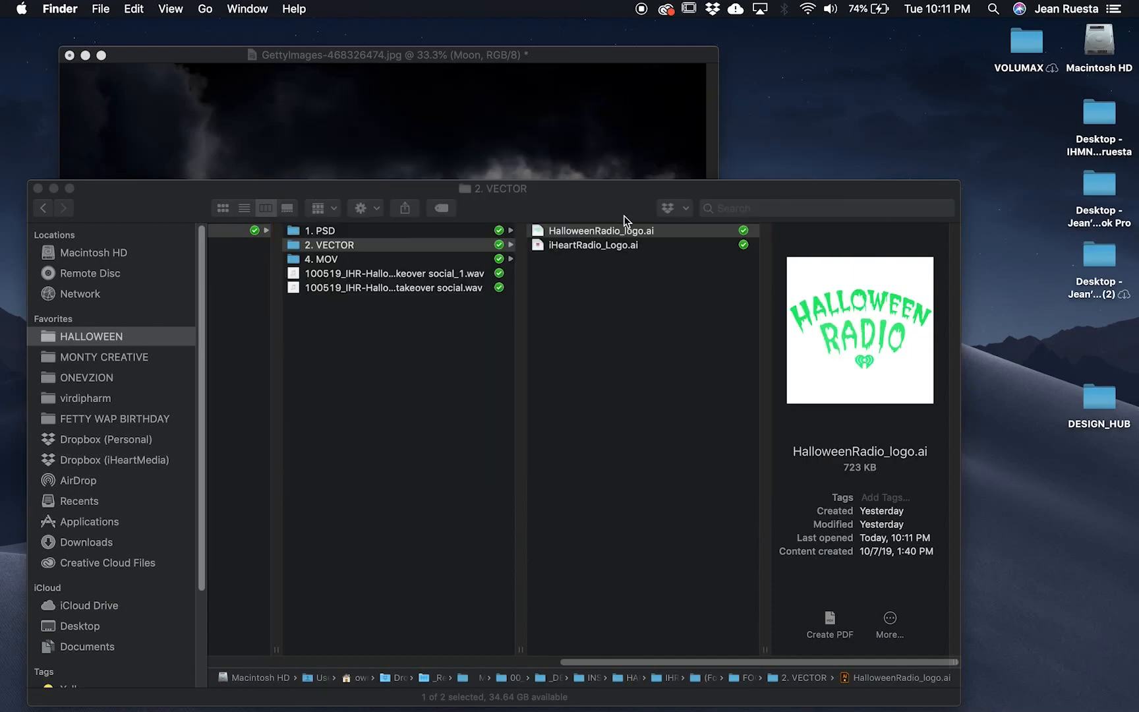
click(675, 268)
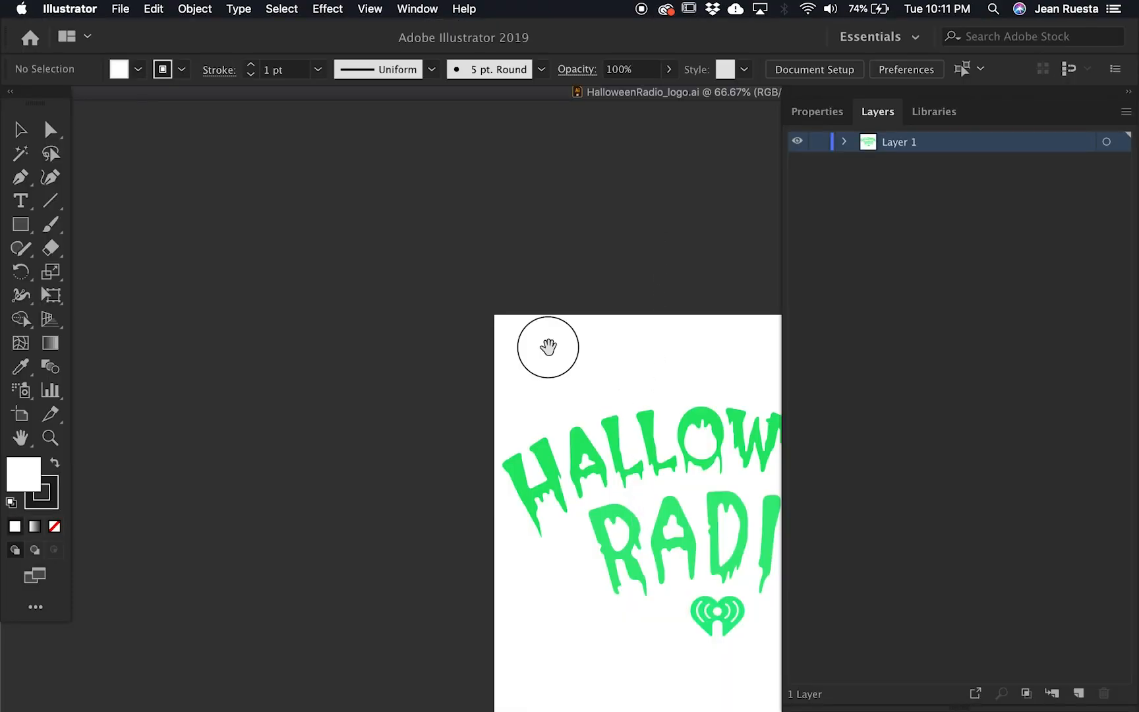
Select and copy the entire Halloween Radio logo artwork, and switch to Photoshop.
drag(549, 343, 375, 278)
drag(323, 228, 559, 575)
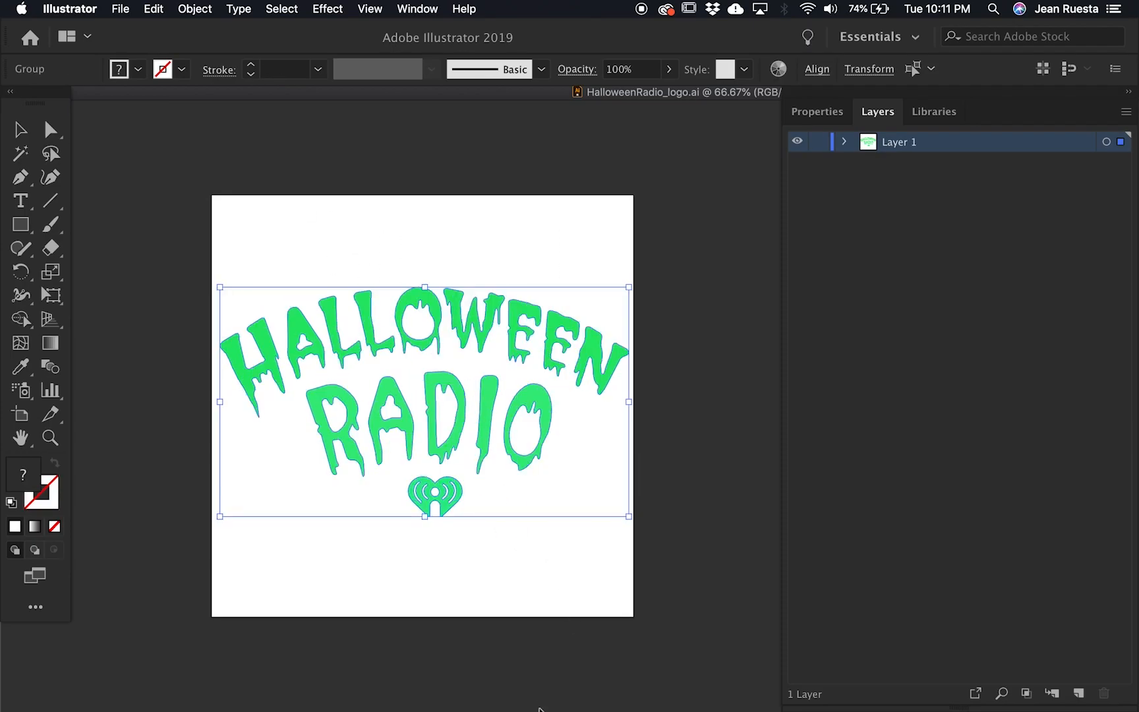
click(399, 698)
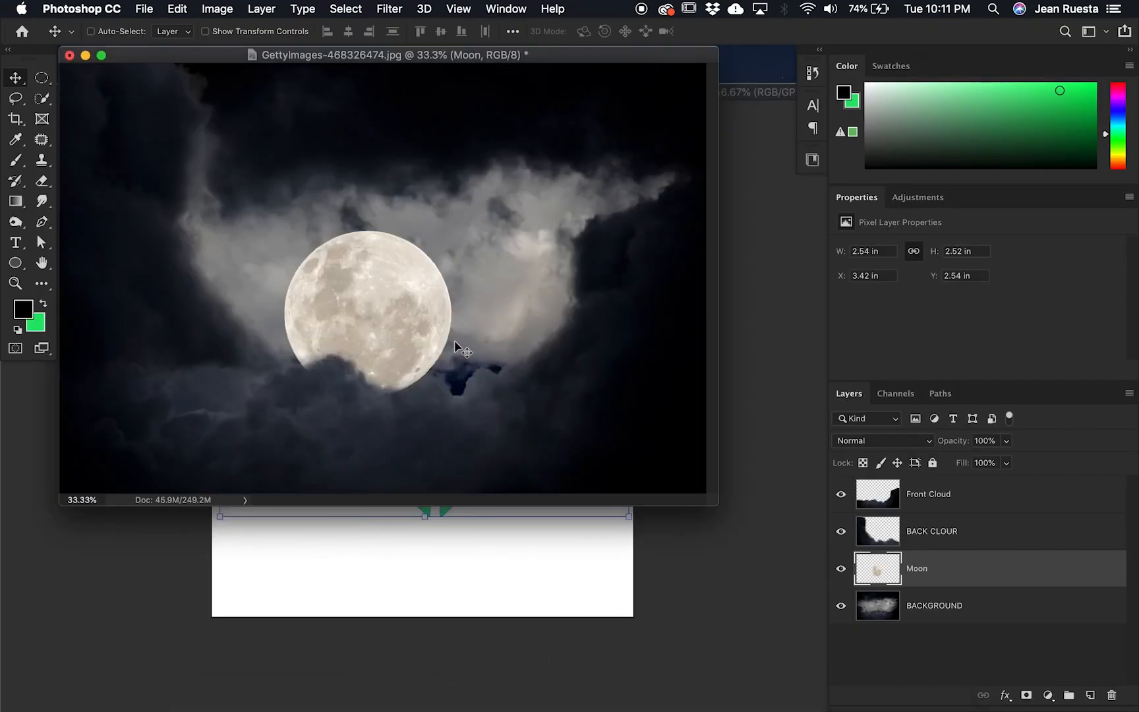
Paste the logo into the night scene as a Smart Object, accept its placement and collapse the Libraries panel.
key(super+v)
click(628, 349)
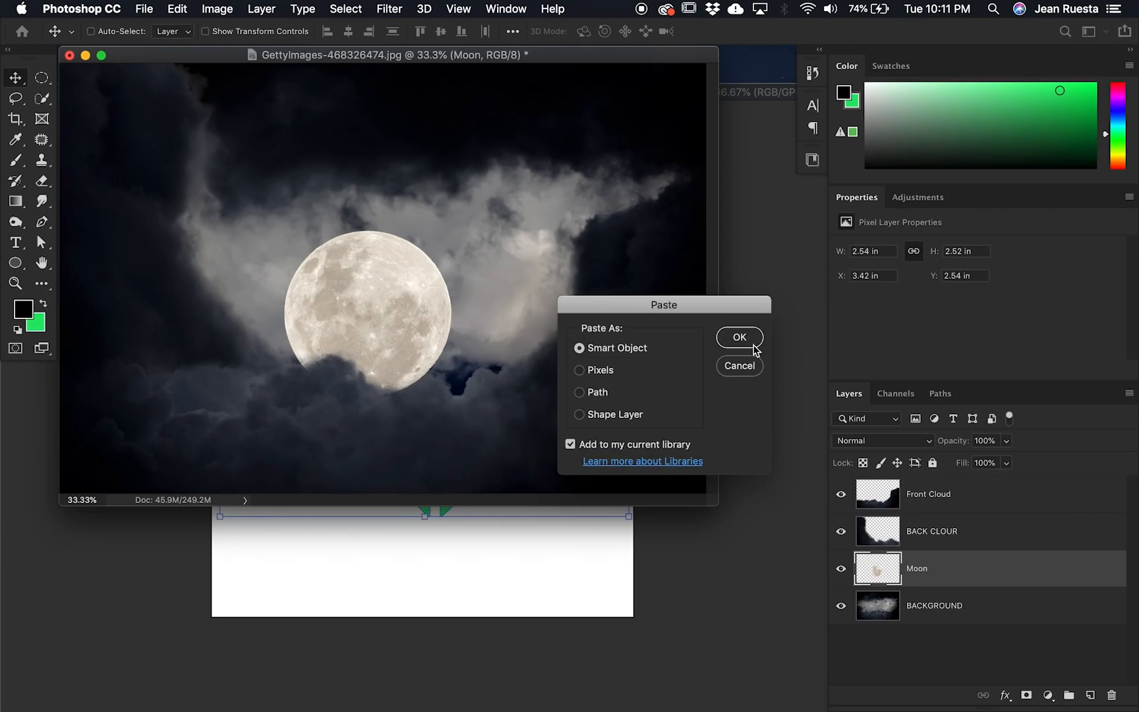
key(Return)
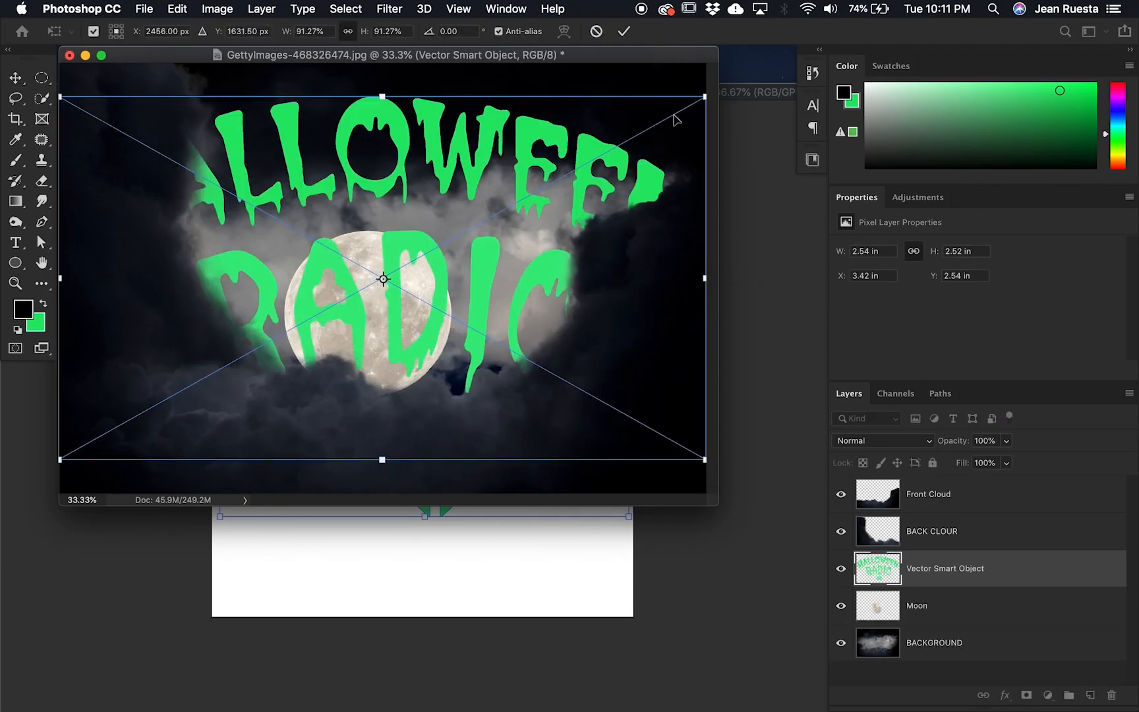
key(Return)
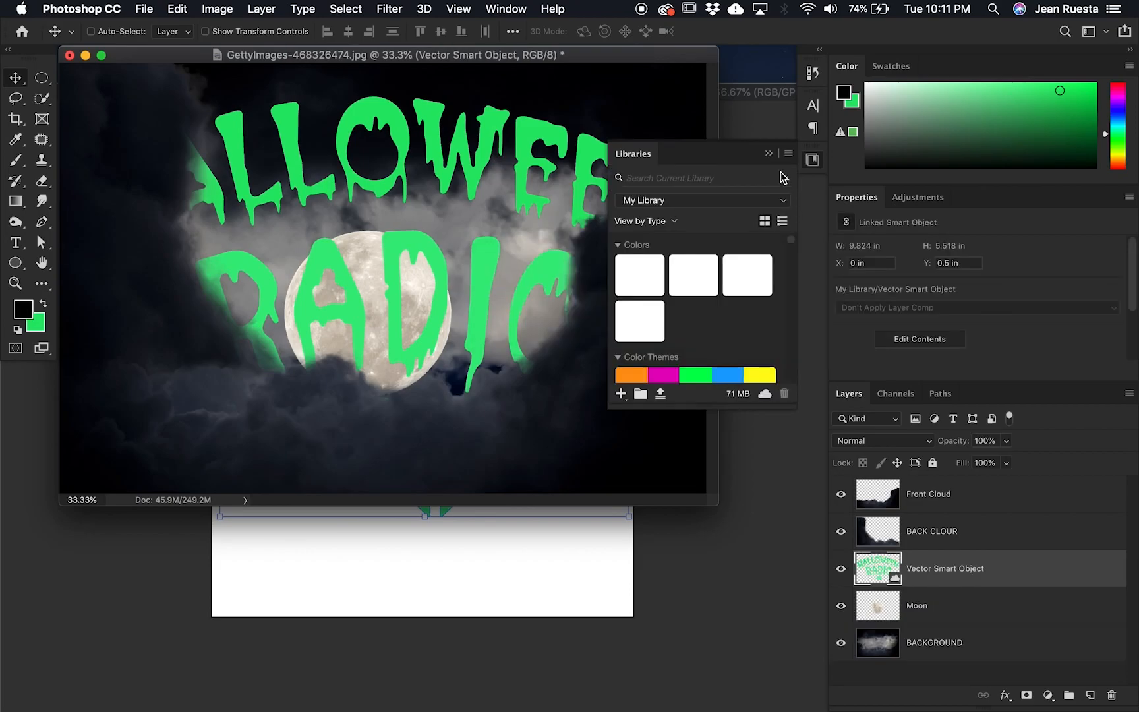
click(768, 153)
Scale the logo down to about 7.58 × 4.26 in and place its layer above Front Cloud.
key(super+t)
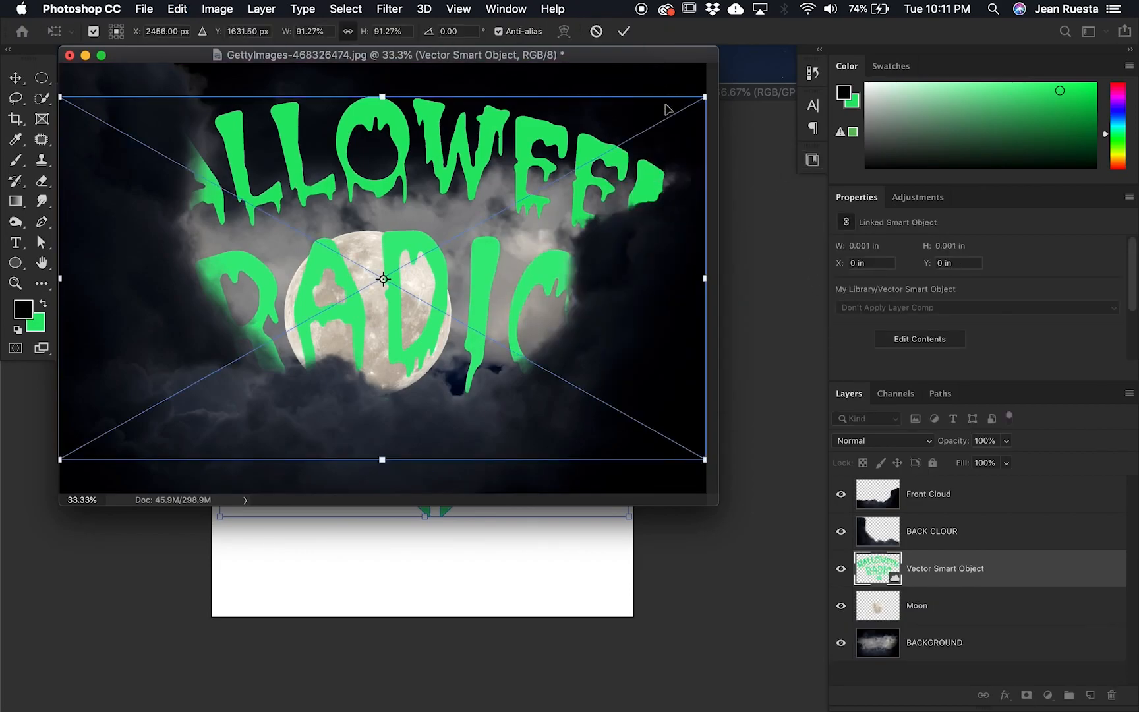
drag(703, 96, 647, 171)
key(Return)
drag(923, 559, 925, 474)
key(c)
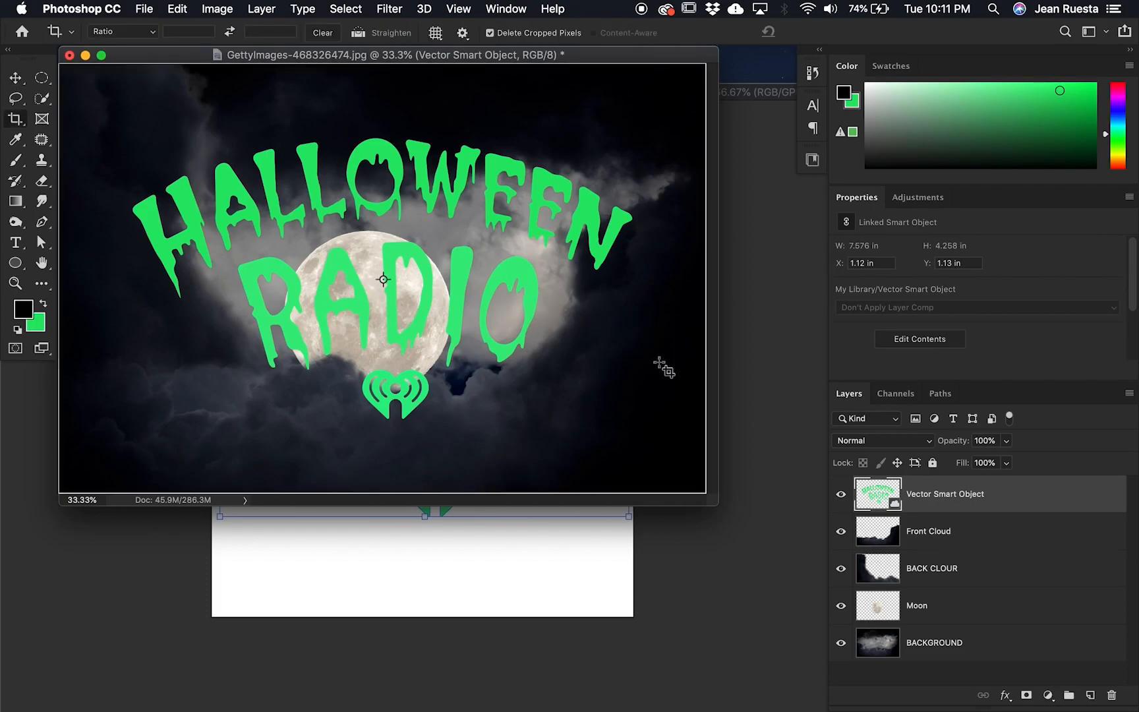
key(v)
drag(715, 505, 782, 583)
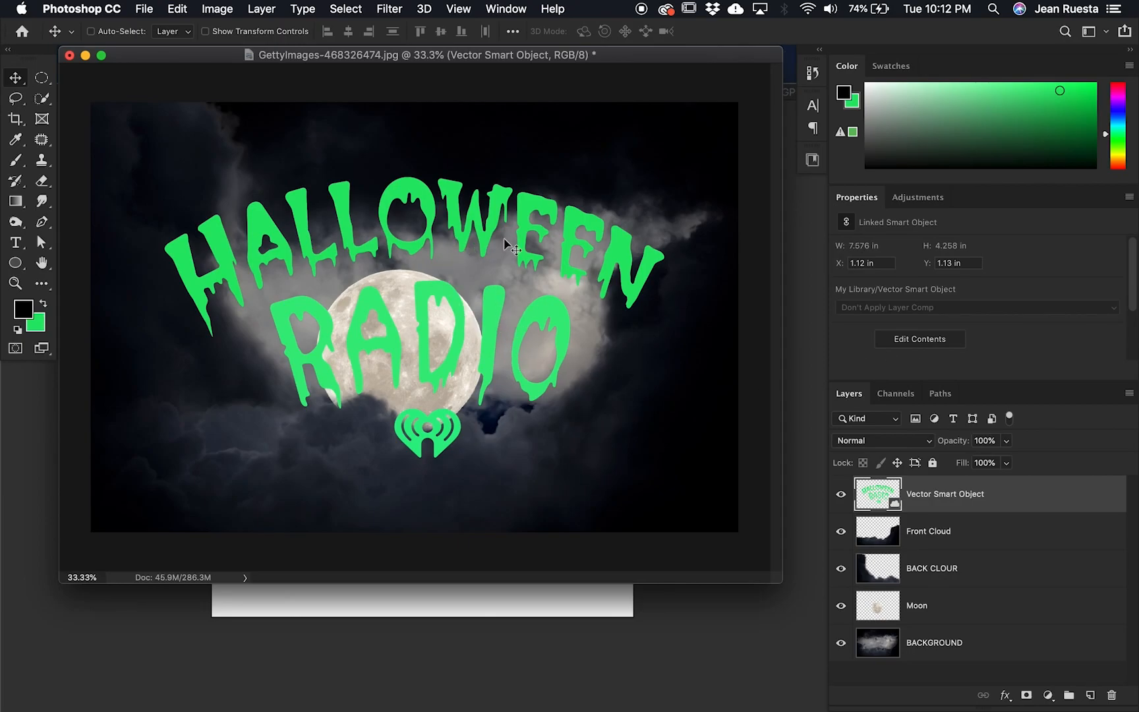
key(super+minus)
Switch to Illustrator, close the logo document and the start window, and return to Finder.
click(706, 190)
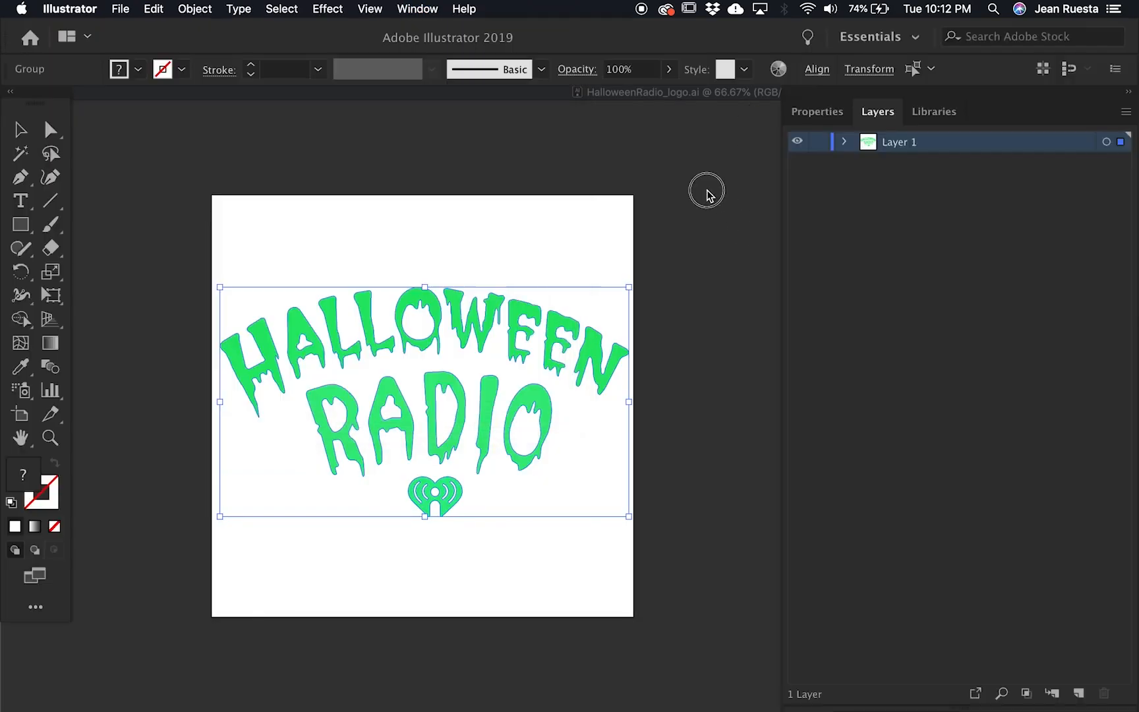
key(super+w)
click(625, 443)
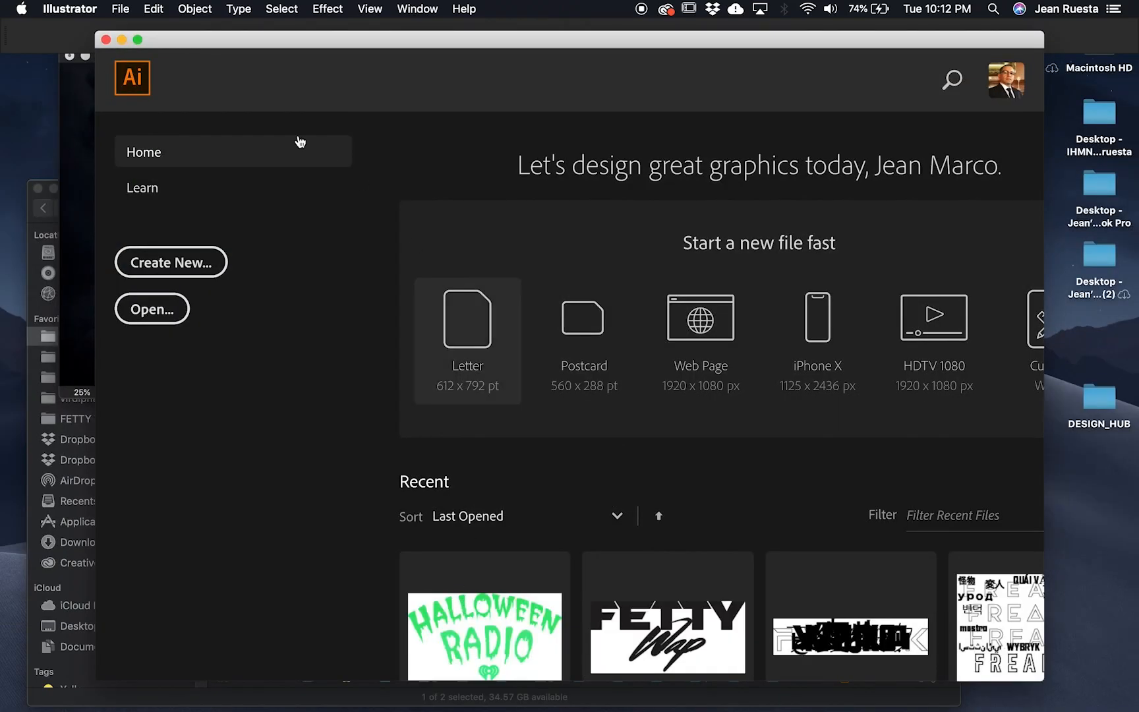
click(106, 42)
click(606, 519)
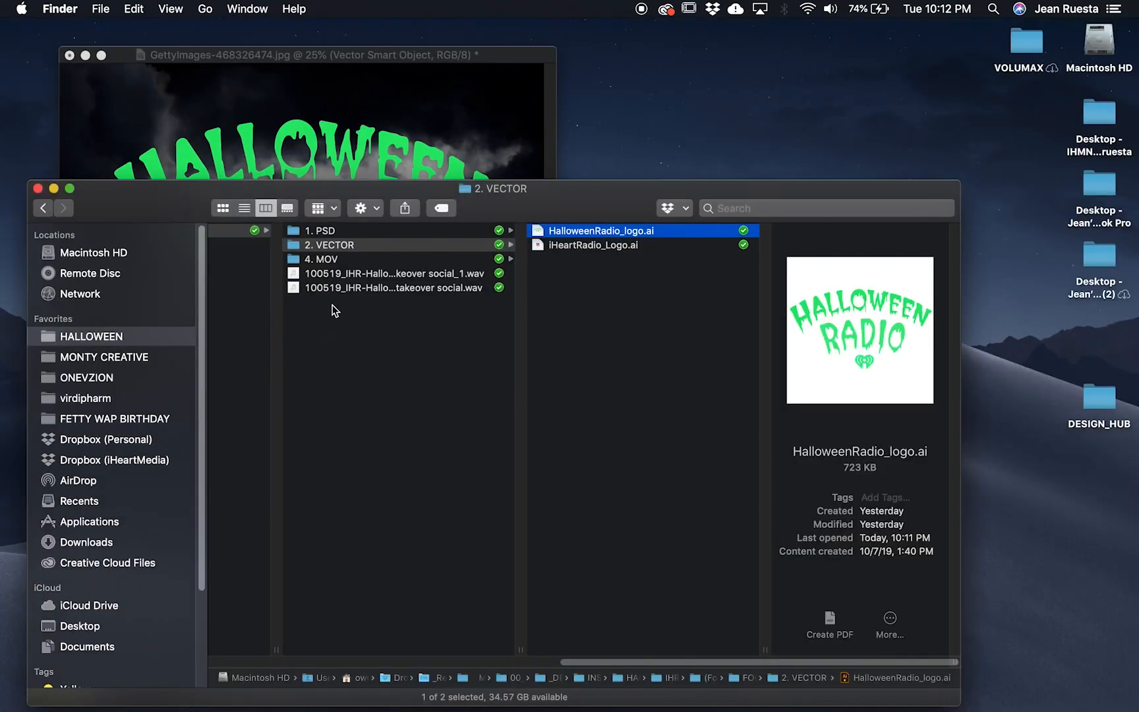
Navigate back to the HALLOWEEN project folder and open its ASSETS folder.
click(244, 232)
drag(595, 660, 431, 652)
click(270, 245)
click(330, 230)
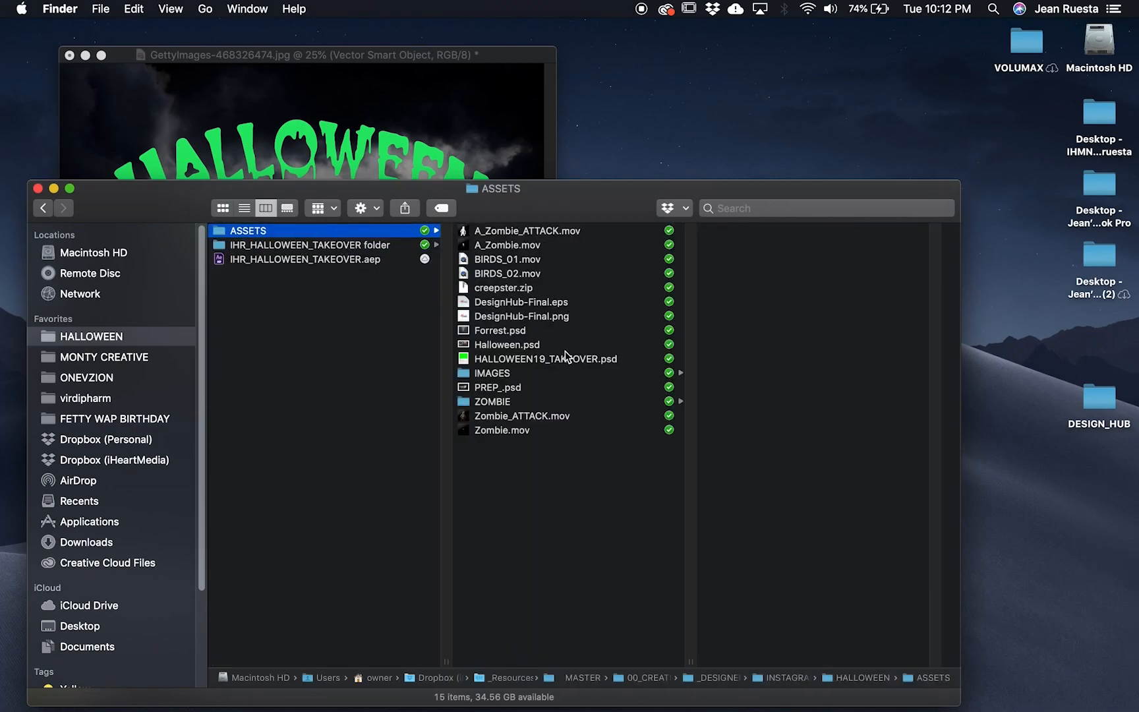
Open HALLOWEEN19_TAKEOVER.psd from the ASSETS folder, place its window beside the night scene and check its image size.
click(581, 358)
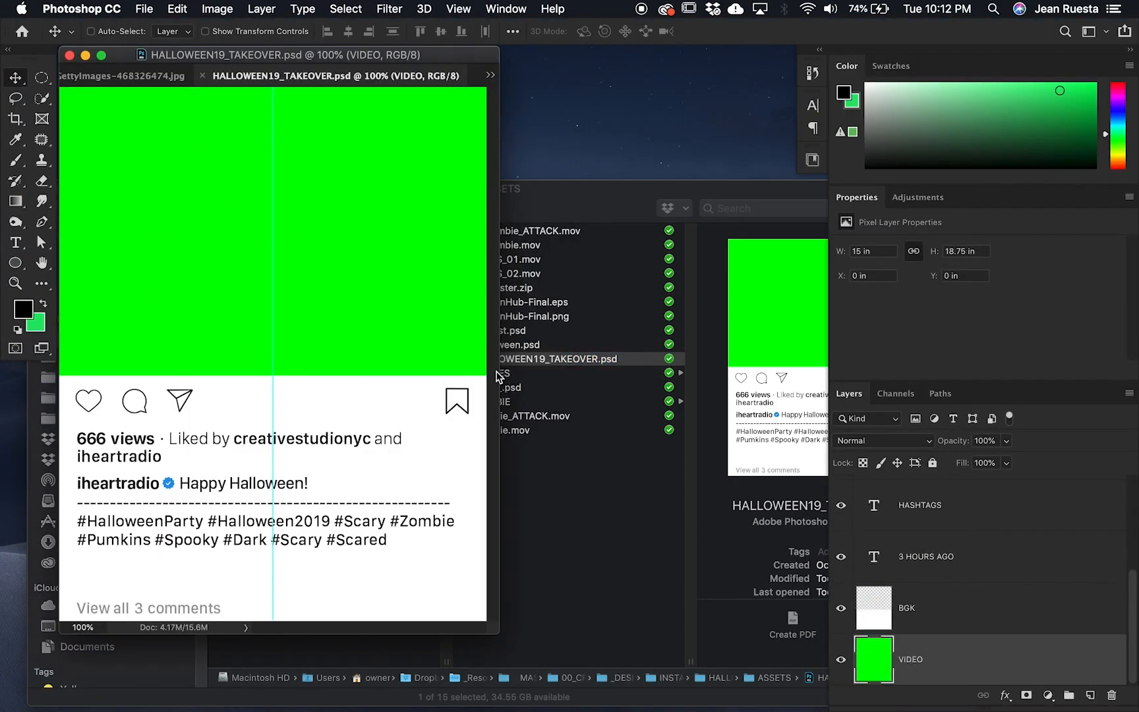
drag(361, 81, 494, 58)
key(super+alt+i)
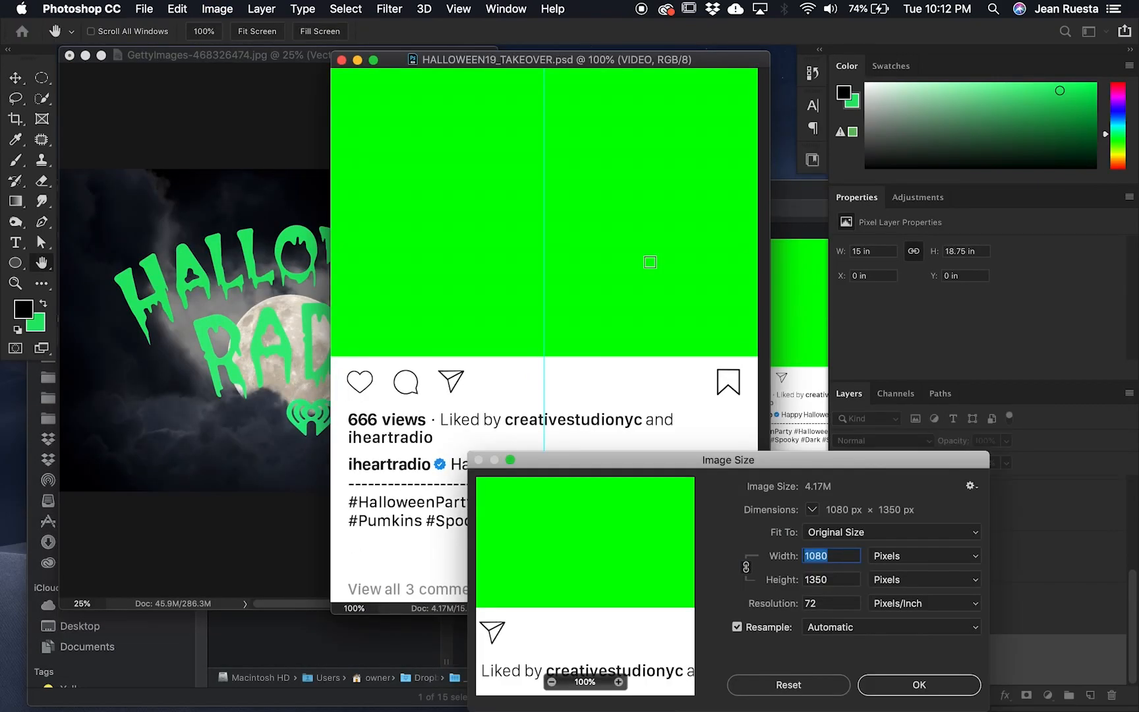
drag(803, 460, 473, 153)
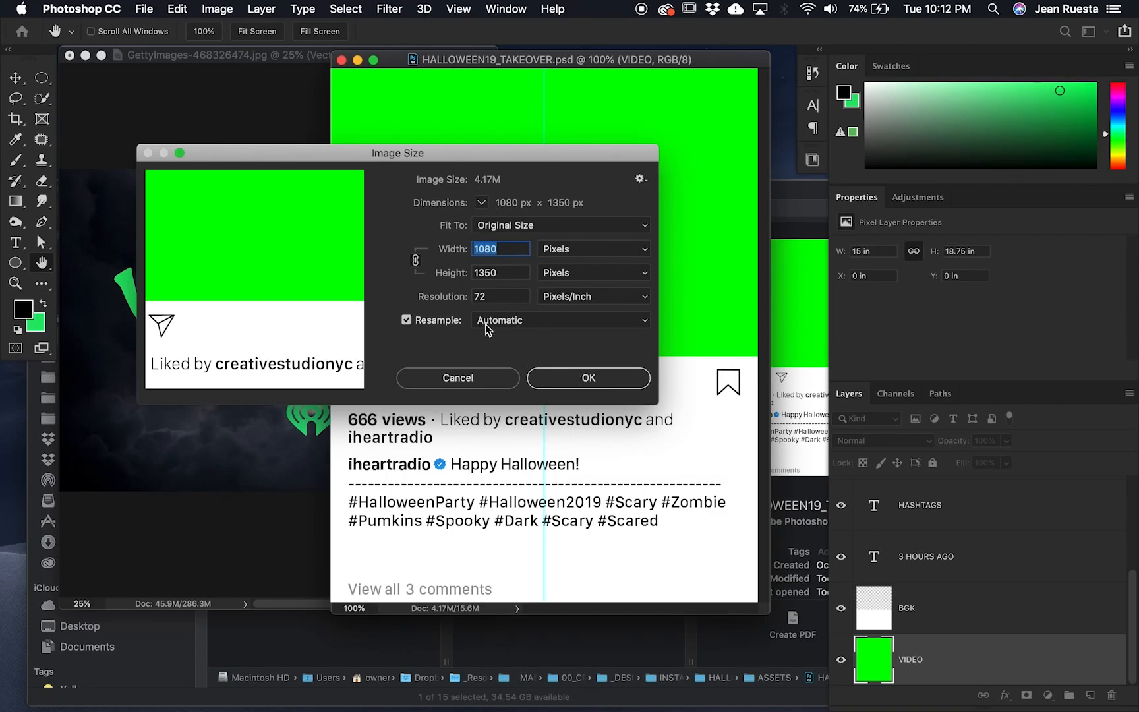
click(566, 376)
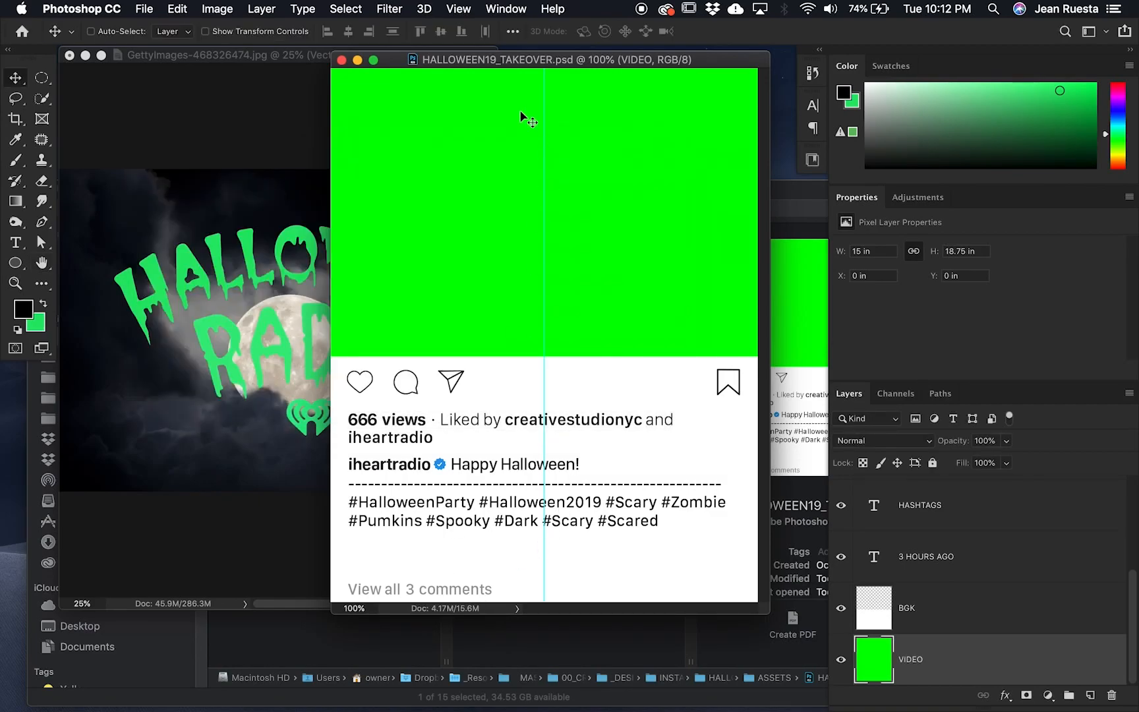
mouse_move(525, 60)
mouse_down()
mouse_move(582, 86)
mouse_move(538, 58)
mouse_up()
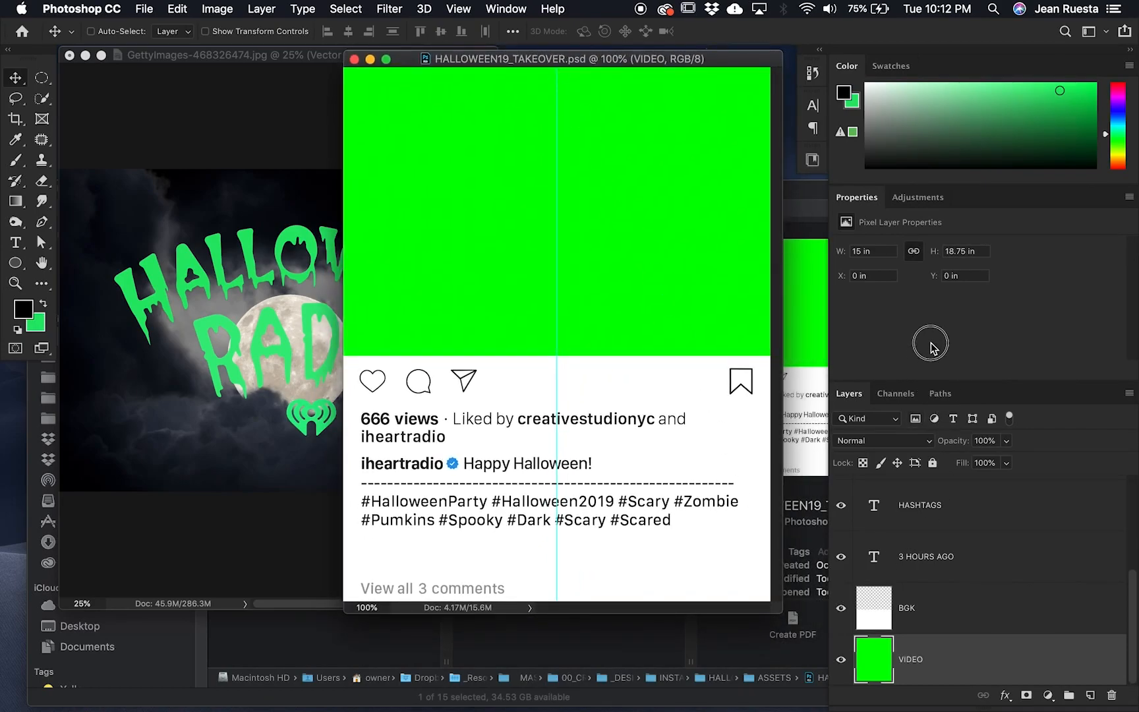
Close the Properties and Adjustments panels and enlarge the Layers panel to fit the whole layer stack.
drag(997, 389, 997, 382)
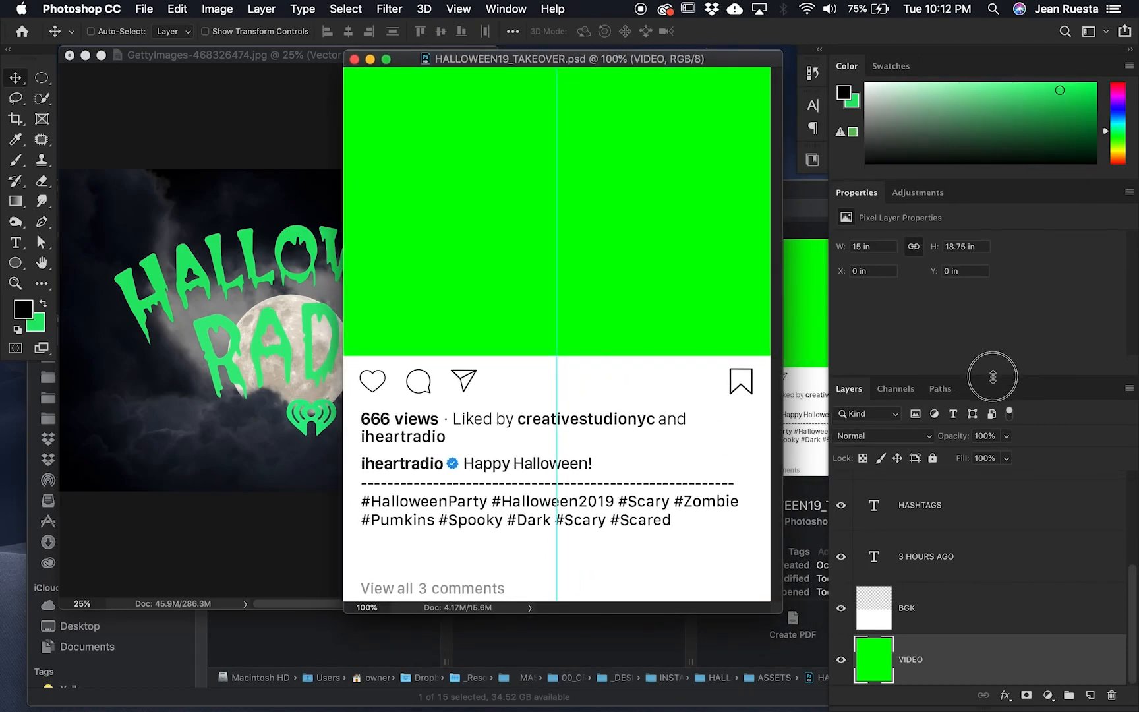
right_click(1122, 191)
click(1054, 199)
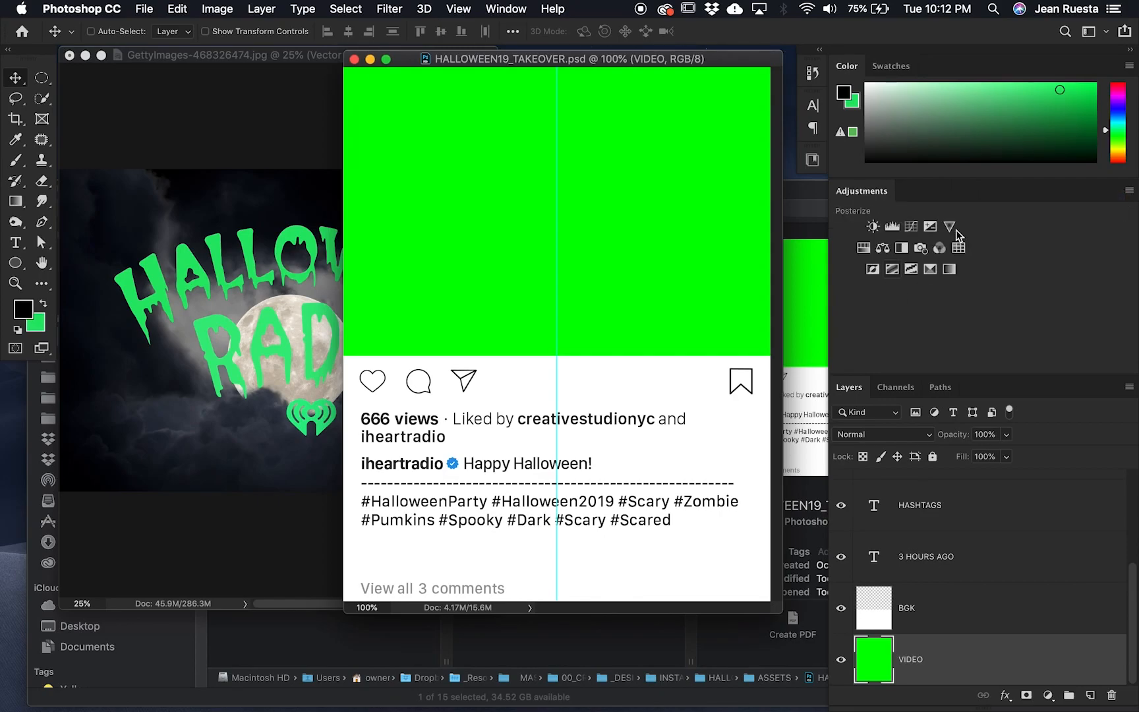
right_click(1123, 191)
click(855, 193)
drag(851, 193, 696, 226)
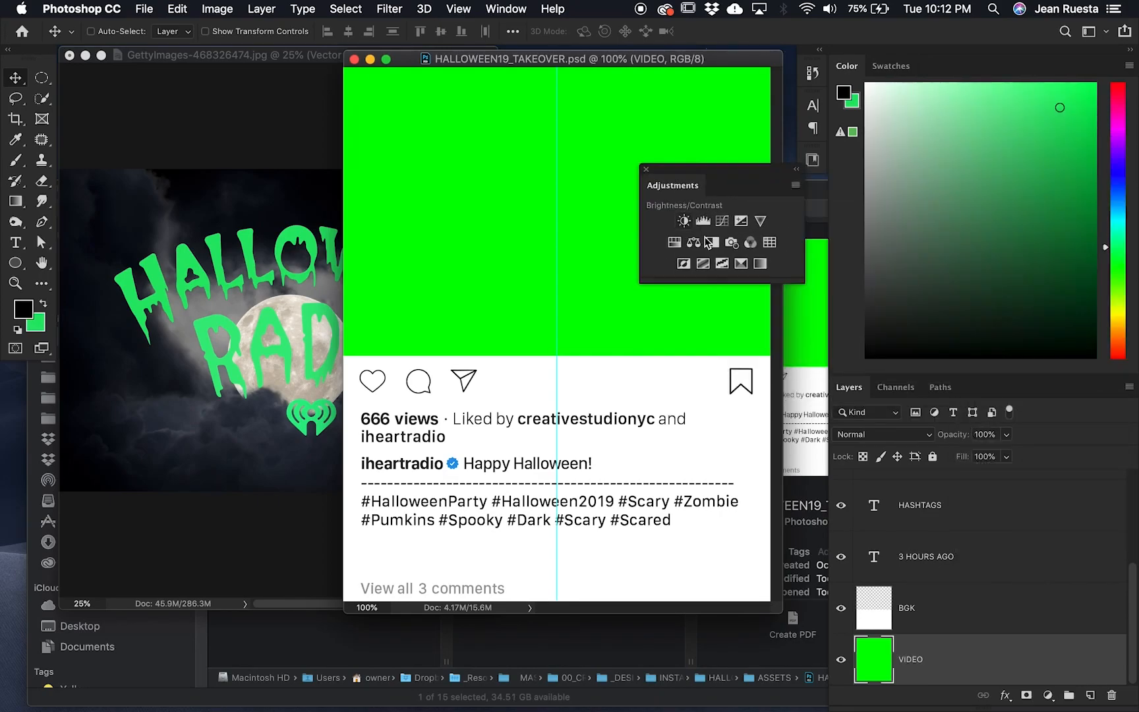
click(646, 172)
drag(950, 374, 957, 53)
drag(1052, 468, 1061, 673)
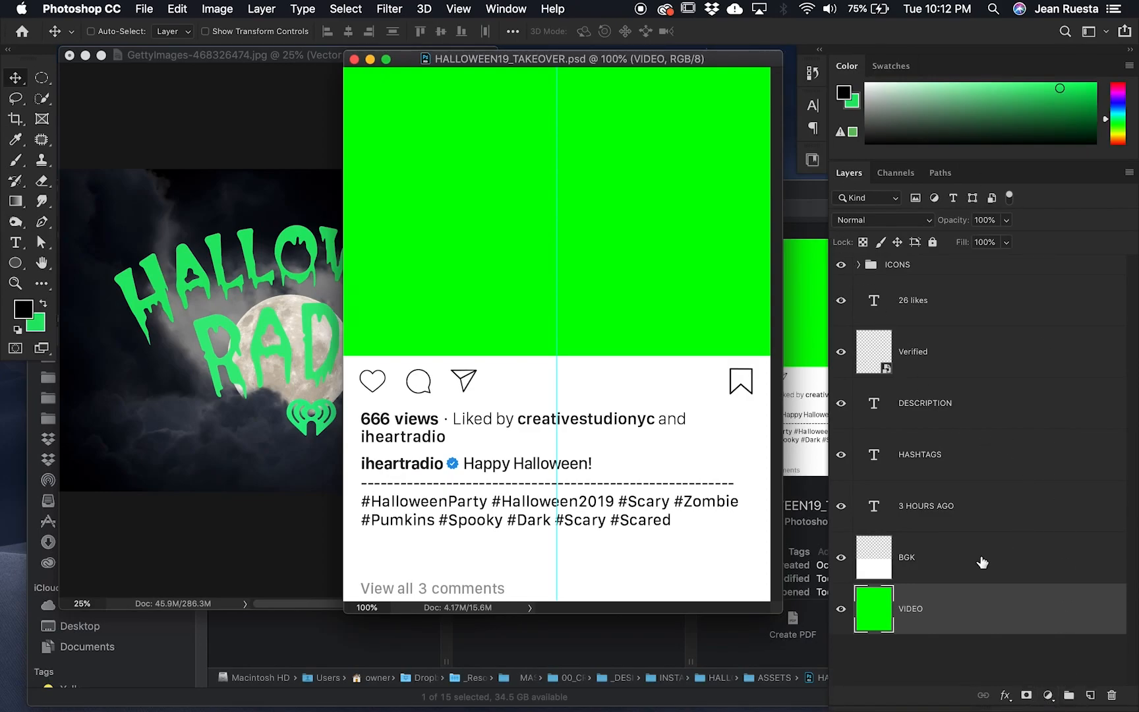
Examine the template by hiding all layers above VIDEO, revealing them one by one and looking inside the ICONS group.
drag(842, 559, 858, 294)
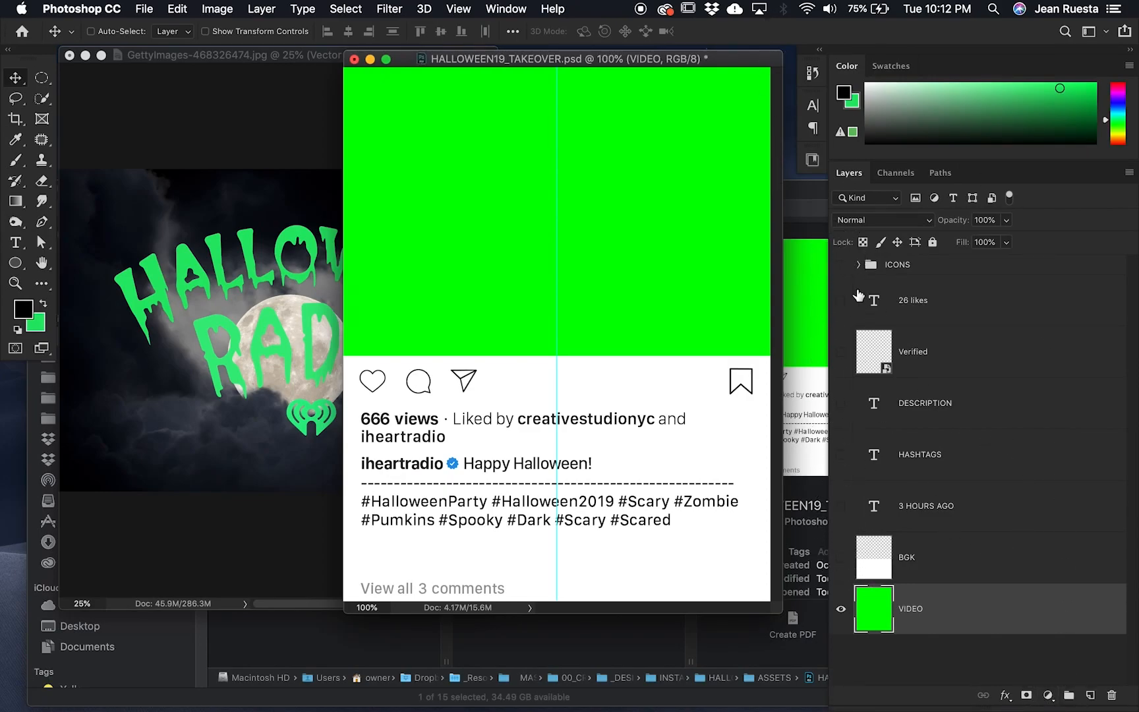
click(842, 559)
click(847, 506)
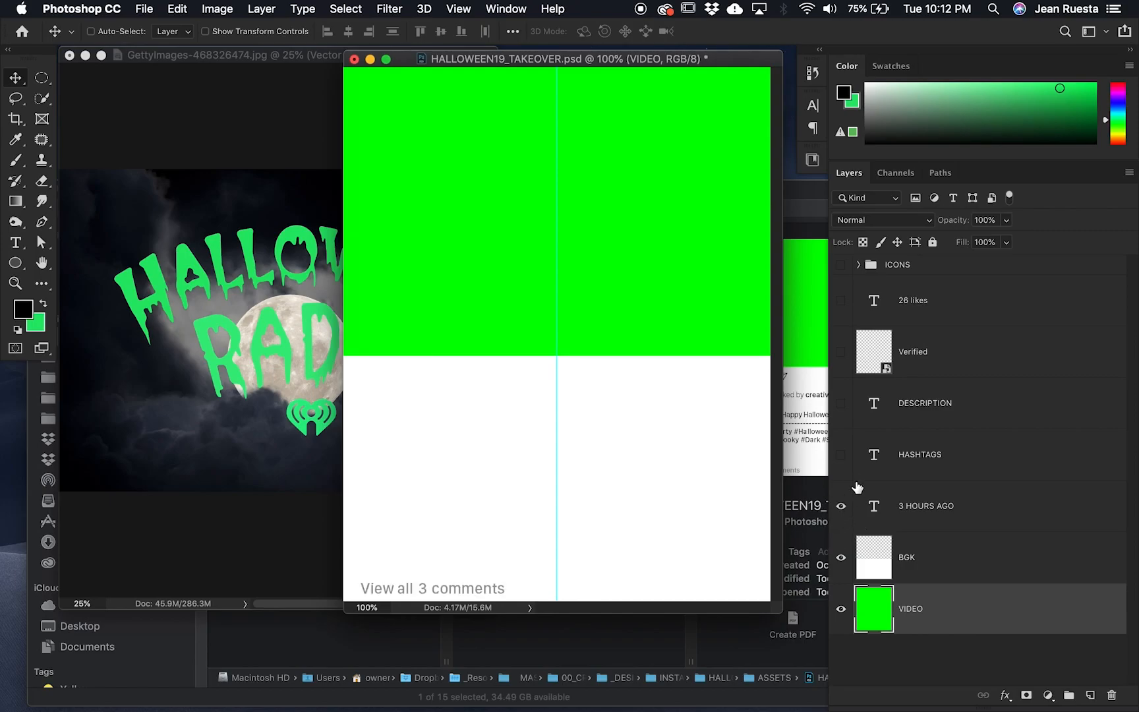
click(842, 456)
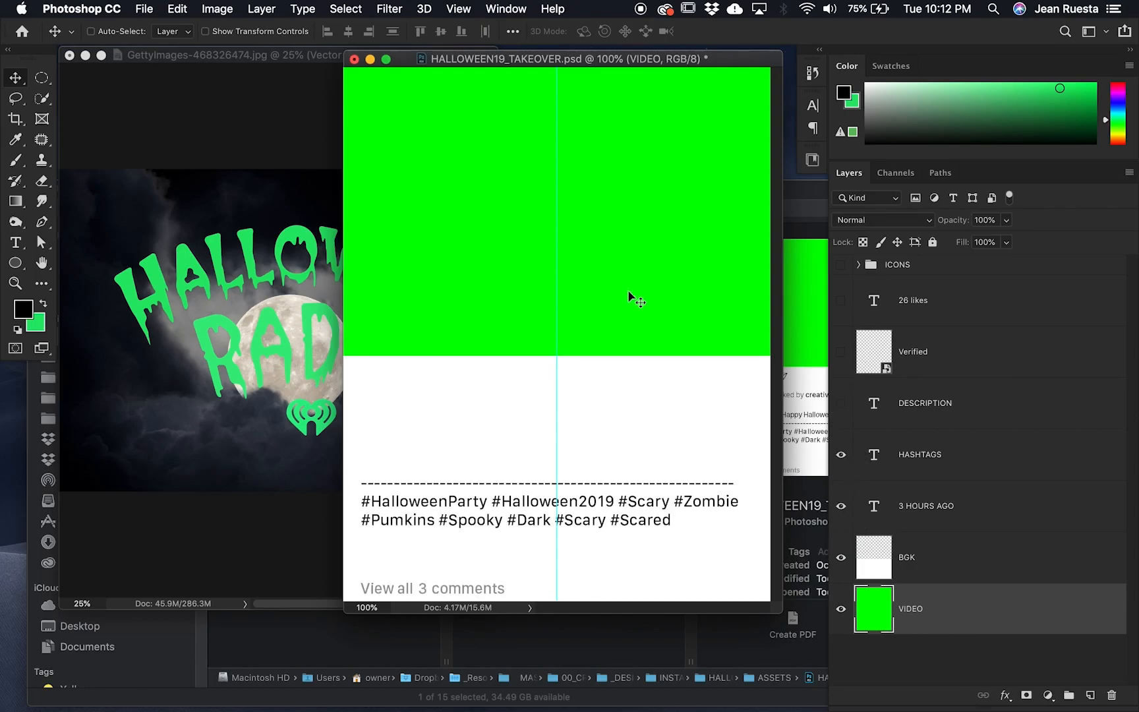
click(841, 404)
click(842, 352)
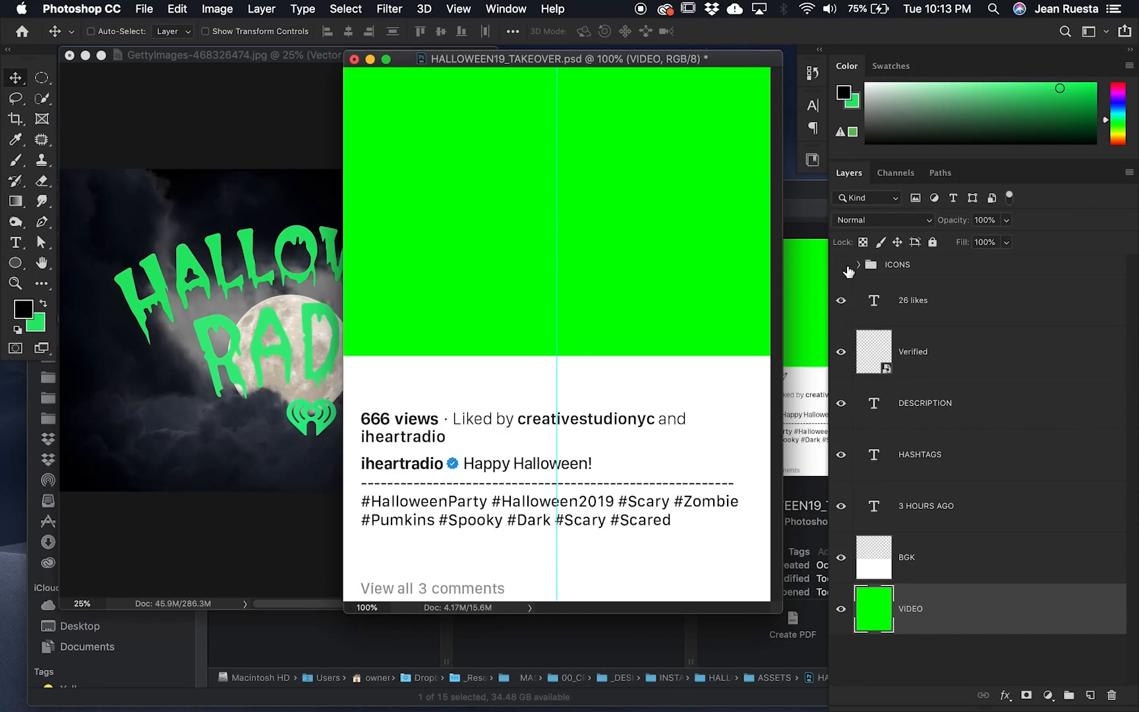
click(843, 265)
click(859, 265)
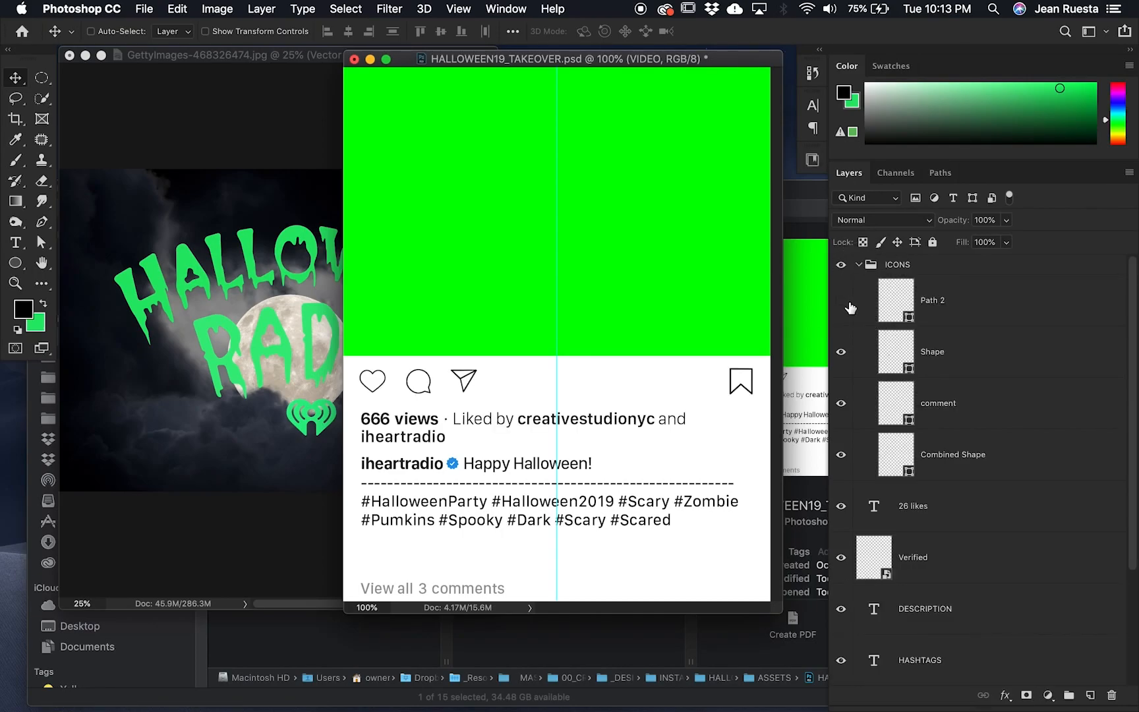
click(859, 264)
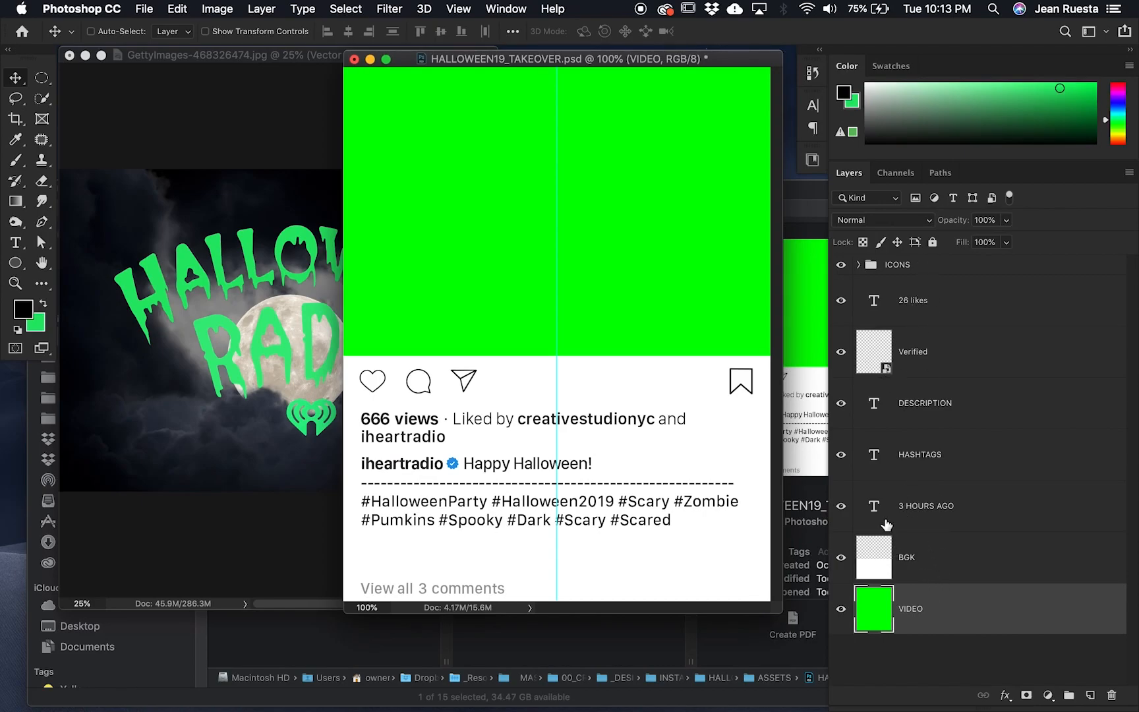
Toggle the 26 likes text layer's visibility, try moving the text down over the hashtags and undo the move.
click(857, 313)
click(841, 301)
click(841, 301)
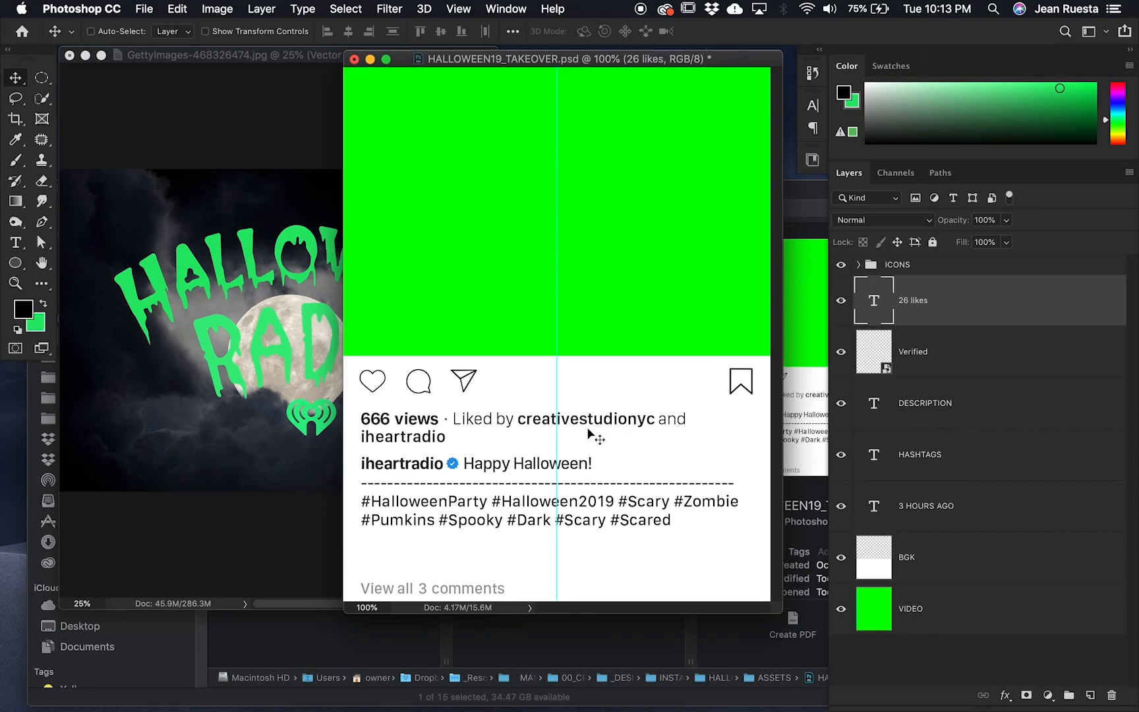
drag(505, 423, 508, 501)
key(super+z)
Examine the DESCRIPTION, HASHTAGS, 3 HOURS AGO and VIDEO layers by toggling their visibility.
click(840, 403)
click(847, 410)
click(841, 402)
click(841, 454)
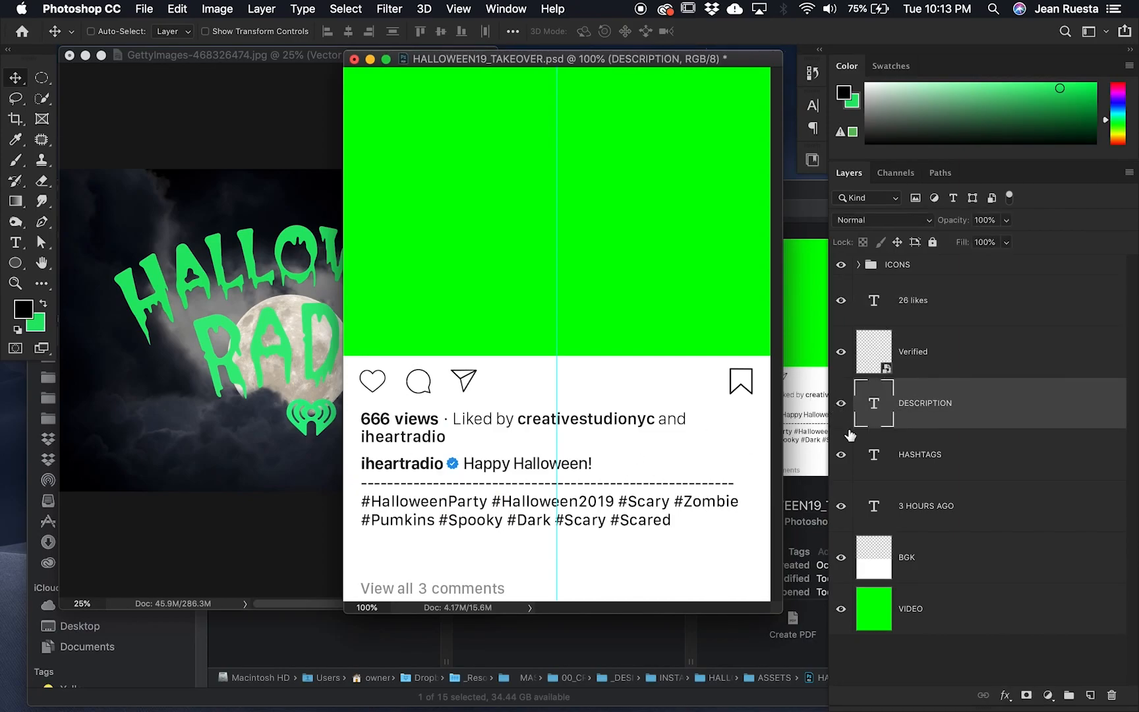
click(846, 455)
click(849, 516)
click(846, 616)
click(847, 617)
click(848, 618)
click(849, 619)
Hide every layer above VIDEO in the template and check the image size of the GettyImages night scene.
drag(843, 560, 841, 264)
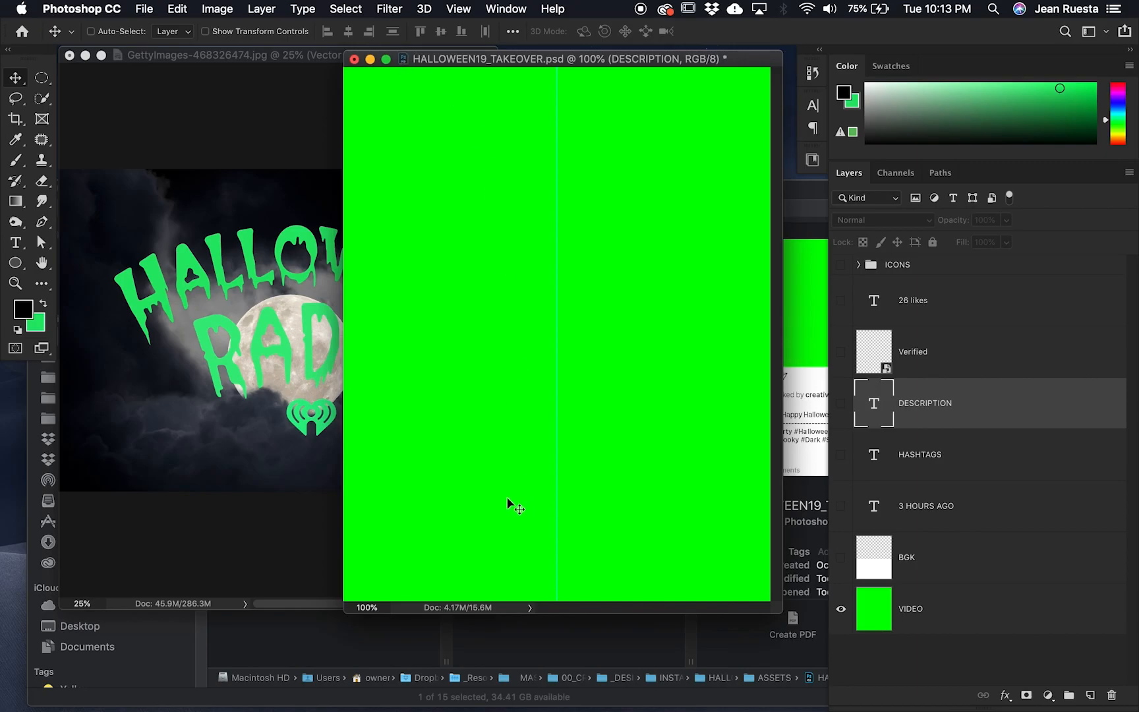
click(307, 537)
drag(494, 608, 739, 644)
key(super+alt+i)
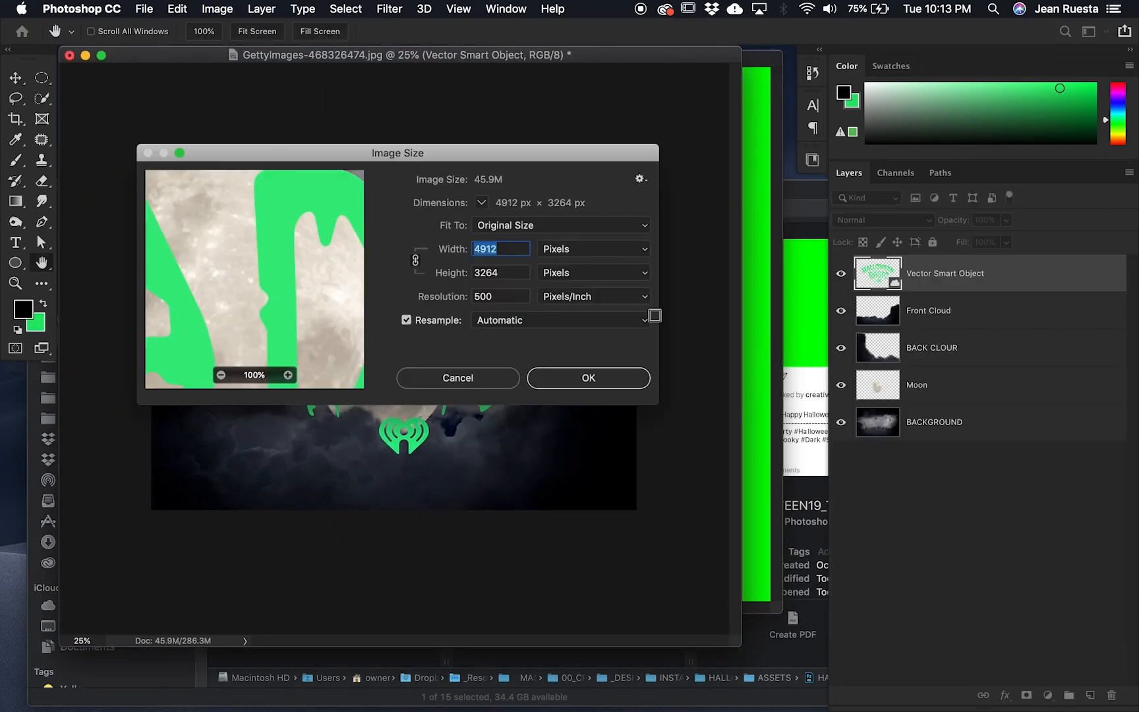
click(483, 376)
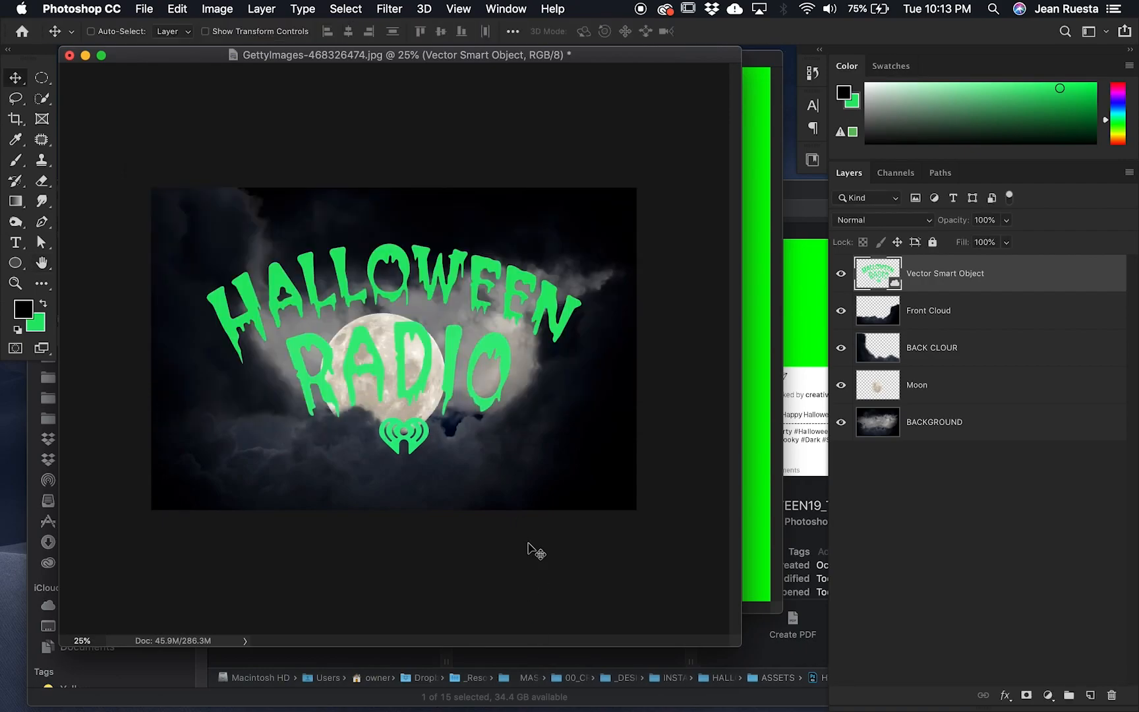
Group all night scene layers, from the logo Smart Object to BACKGROUND, and name the group TAKEOVER.
key(super+minus)
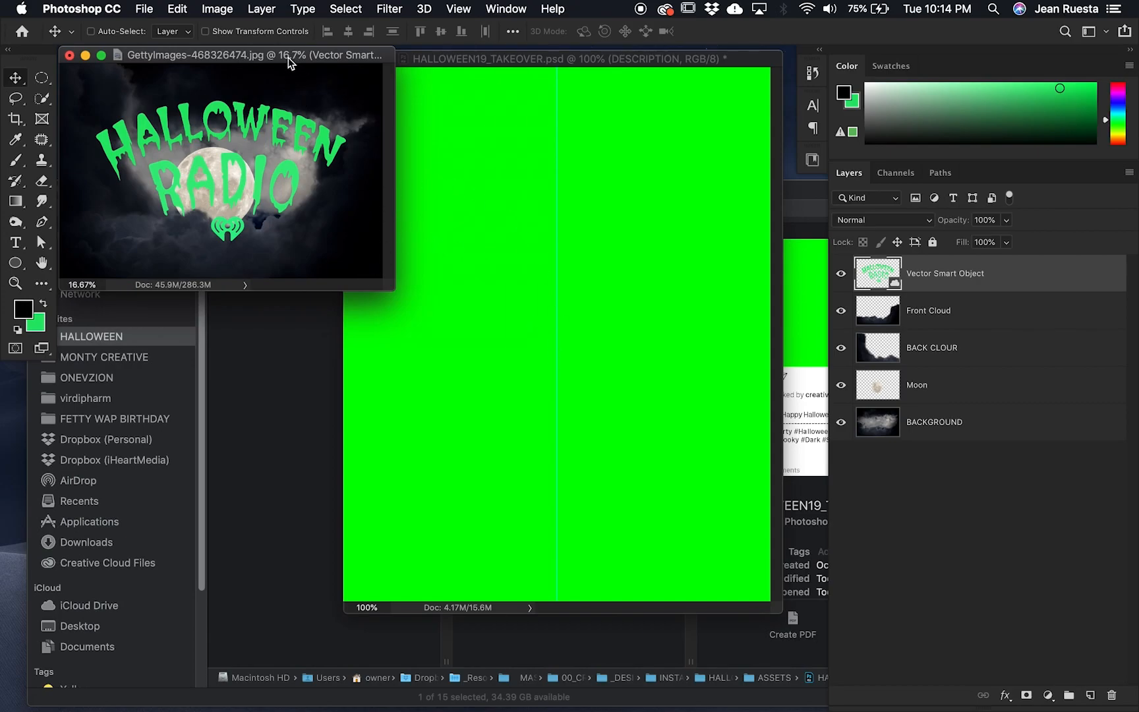
drag(294, 56, 319, 122)
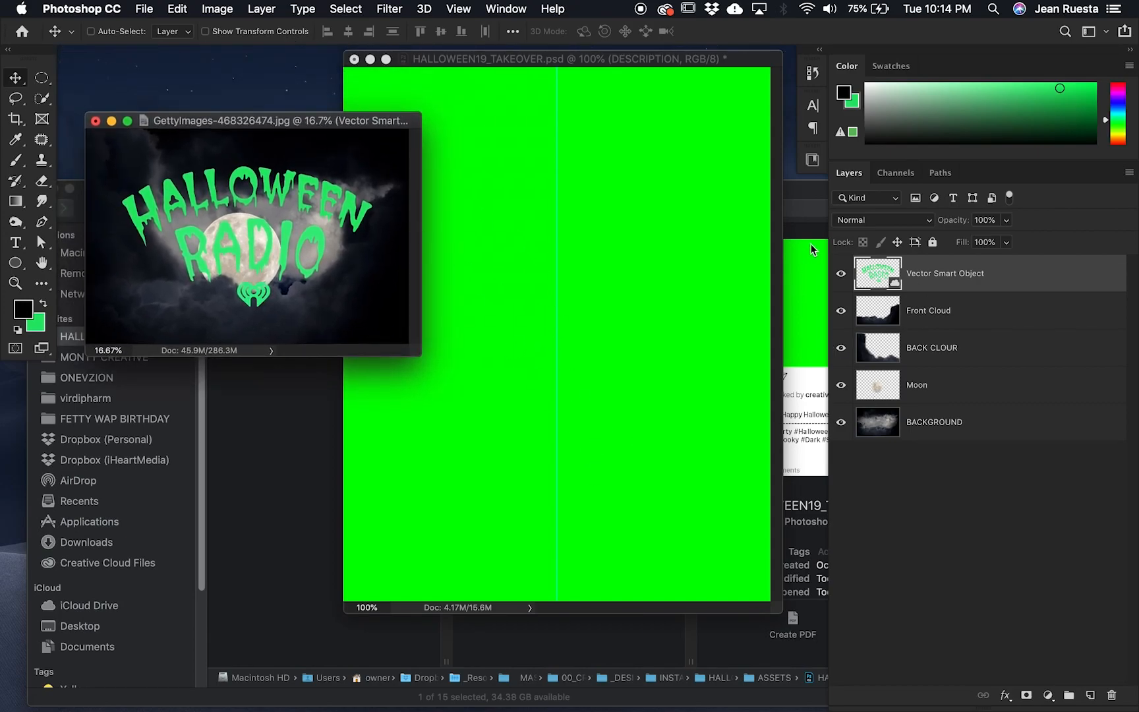
click(841, 274)
click(949, 319)
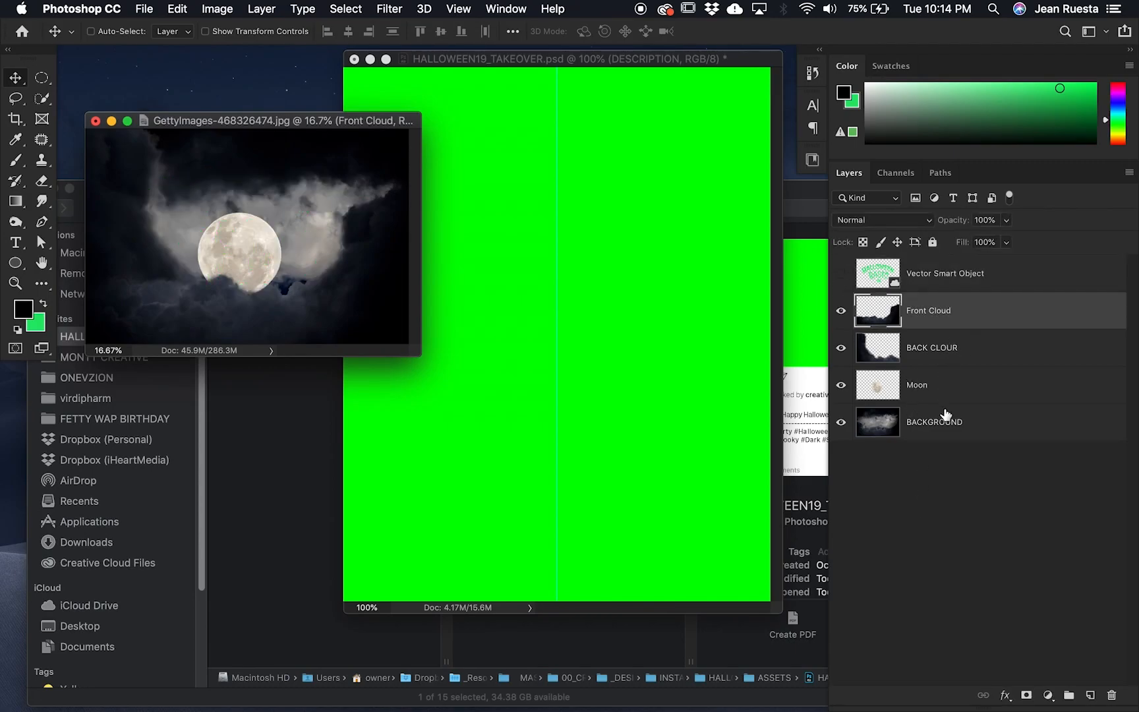
click(841, 276)
click(936, 273)
shift+click(966, 429)
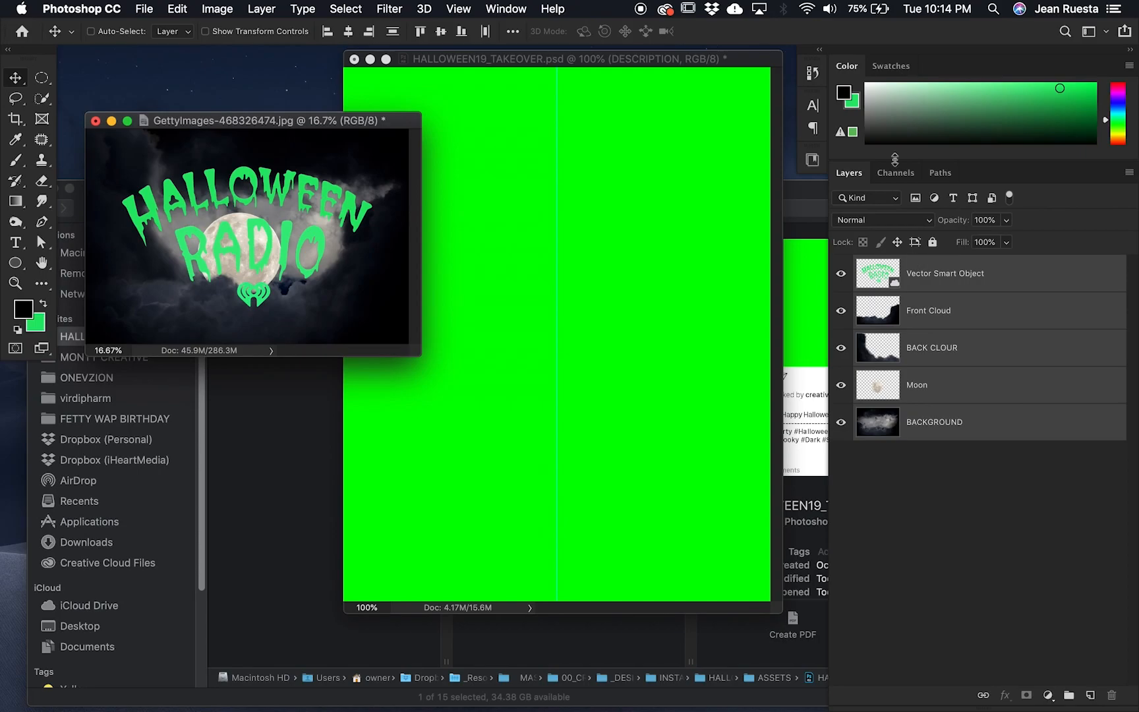
key(super+g)
double_click(899, 264)
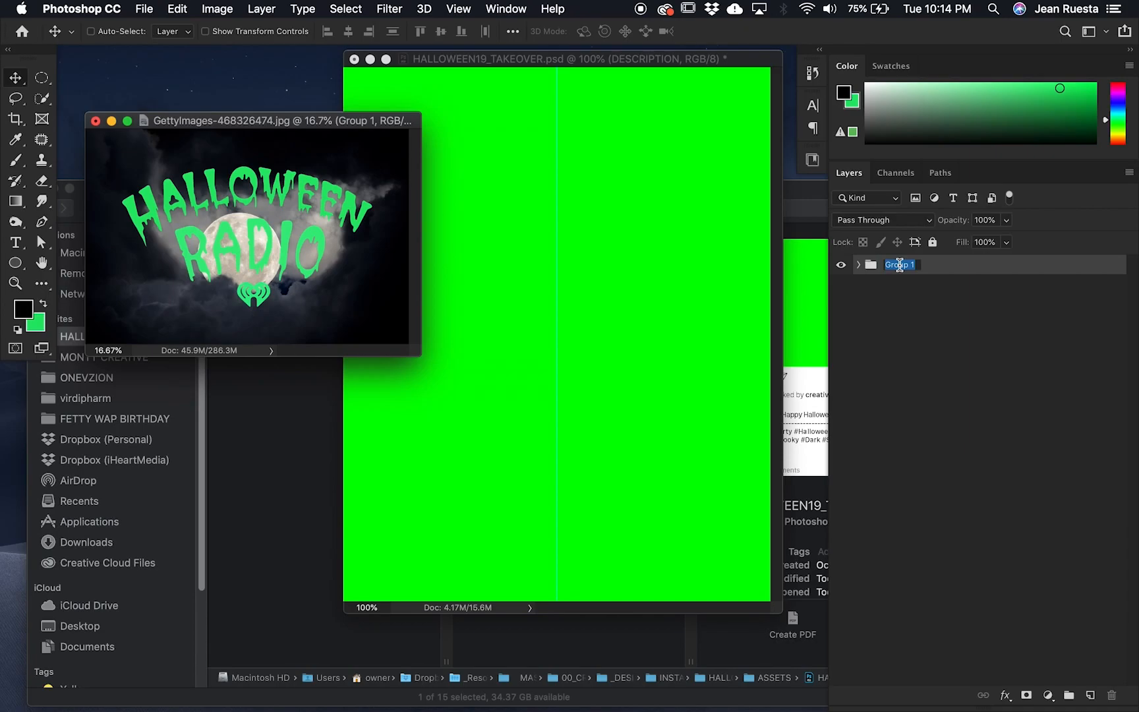
text(TAKEOVER)
key(Return)
Copy the TAKEOVER group into HALLOWEEN19_TAKEOVER.psd.
drag(957, 268, 587, 389)
drag(664, 63, 491, 58)
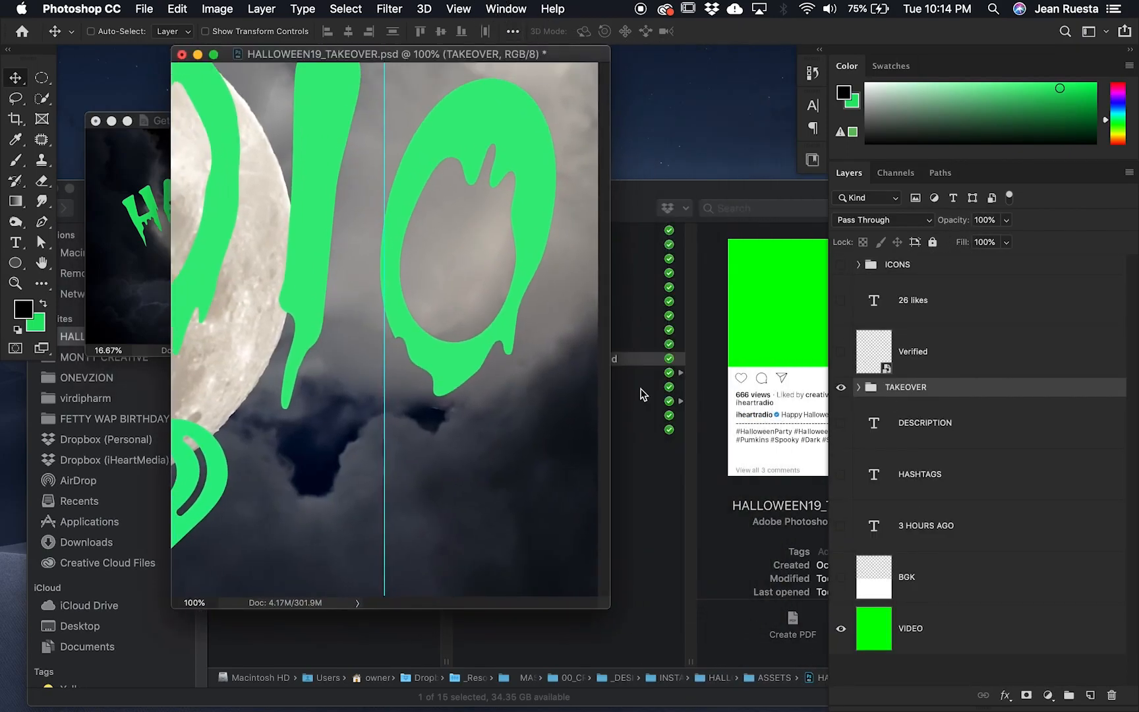
drag(610, 611, 764, 688)
key(super+minus)
key(super+minus)
key(super+minus)
key(super+minus)
key(super+minus)
key(super+minus)
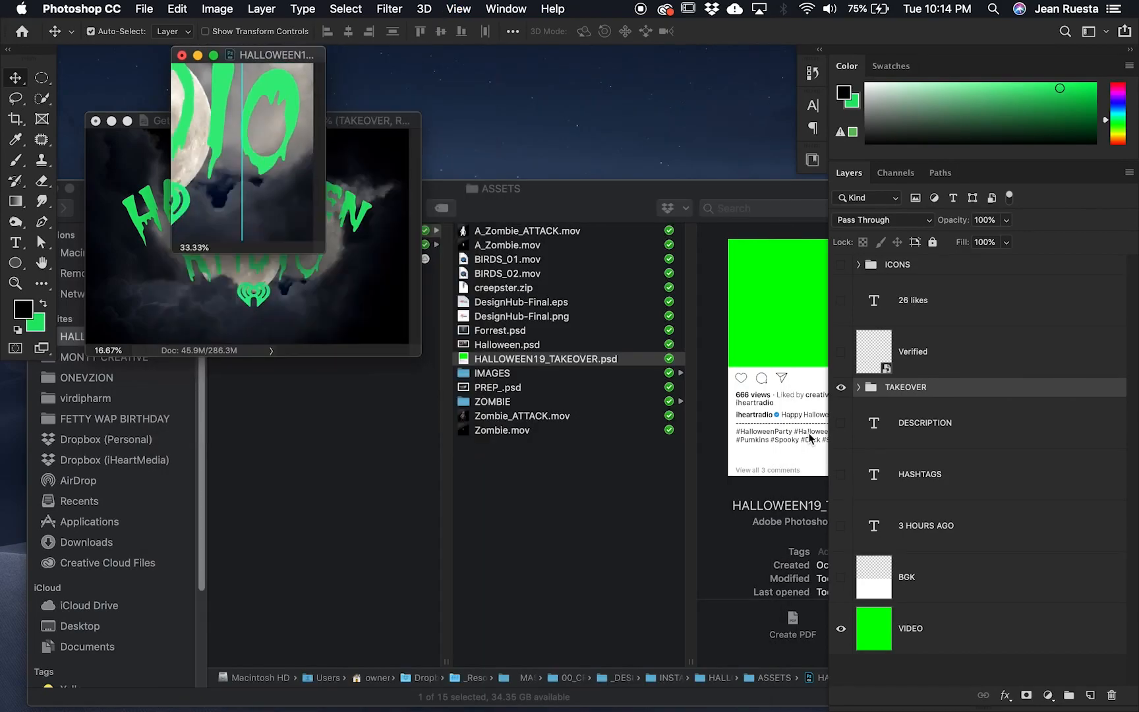
drag(251, 143, 831, 686)
Scale the TAKEOVER group to about 45% and position it to cover the canvas with the moon near the centre guide.
key(super+t)
drag(716, 230, 605, 323)
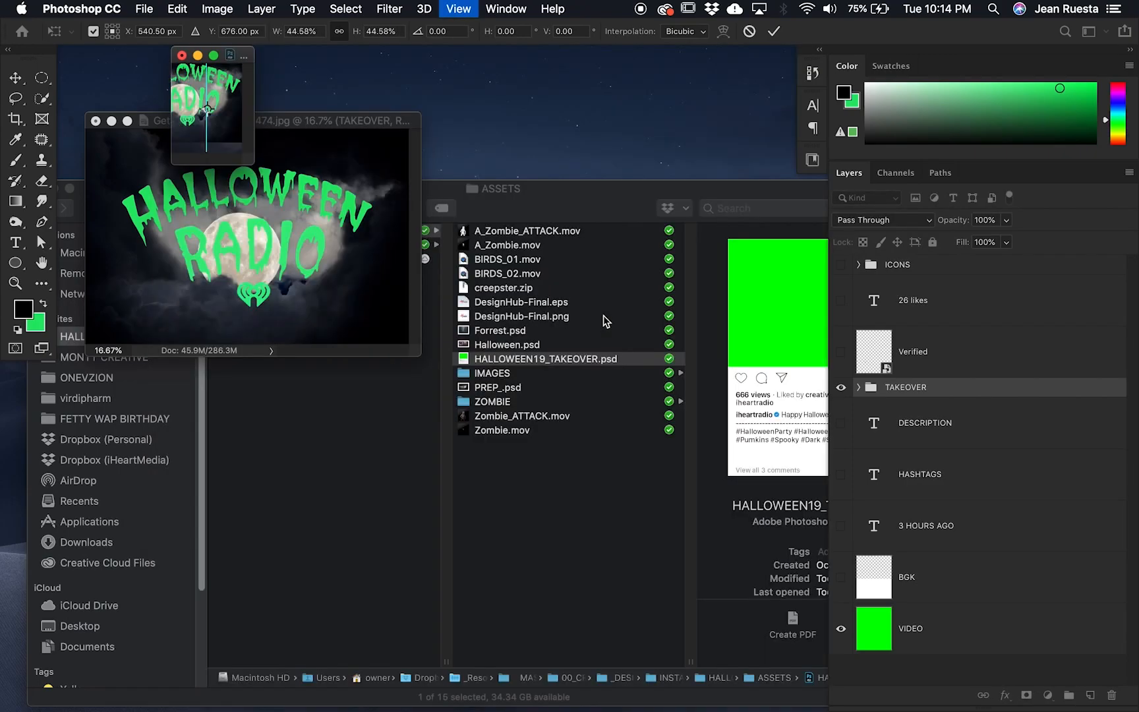
drag(280, 210, 785, 676)
drag(524, 313, 564, 318)
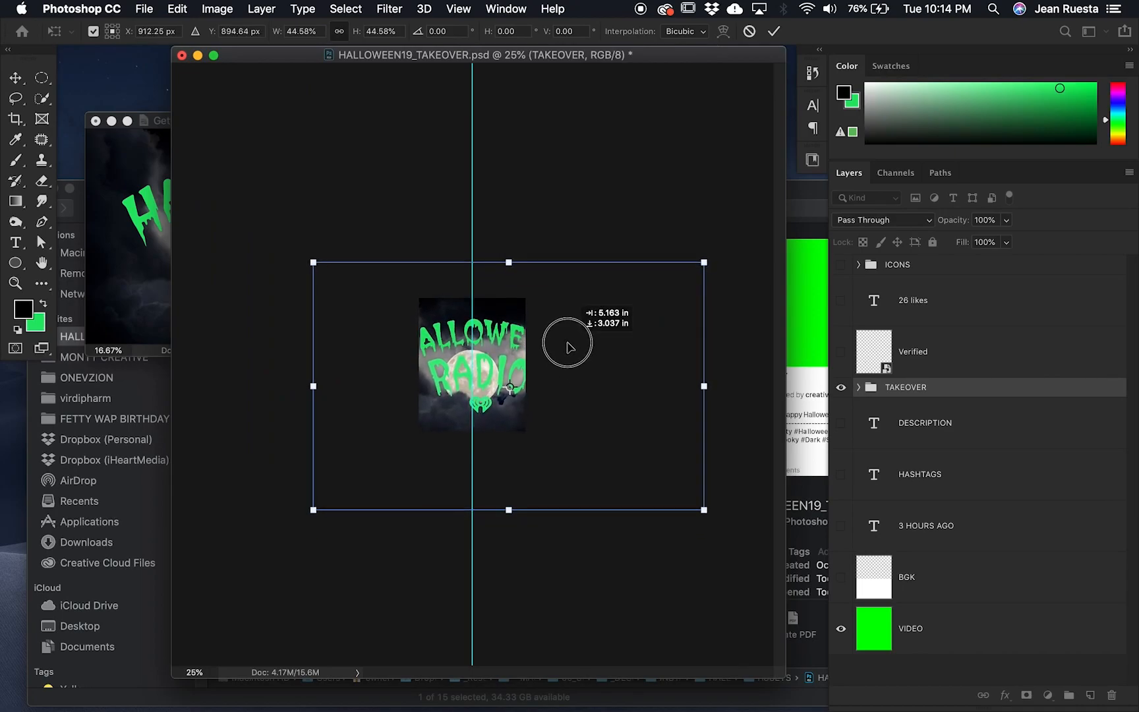
drag(703, 506, 627, 496)
drag(597, 424, 581, 420)
drag(643, 288, 687, 253)
mouse_move(599, 386)
mouse_down()
mouse_move(621, 392)
mouse_move(600, 390)
mouse_up()
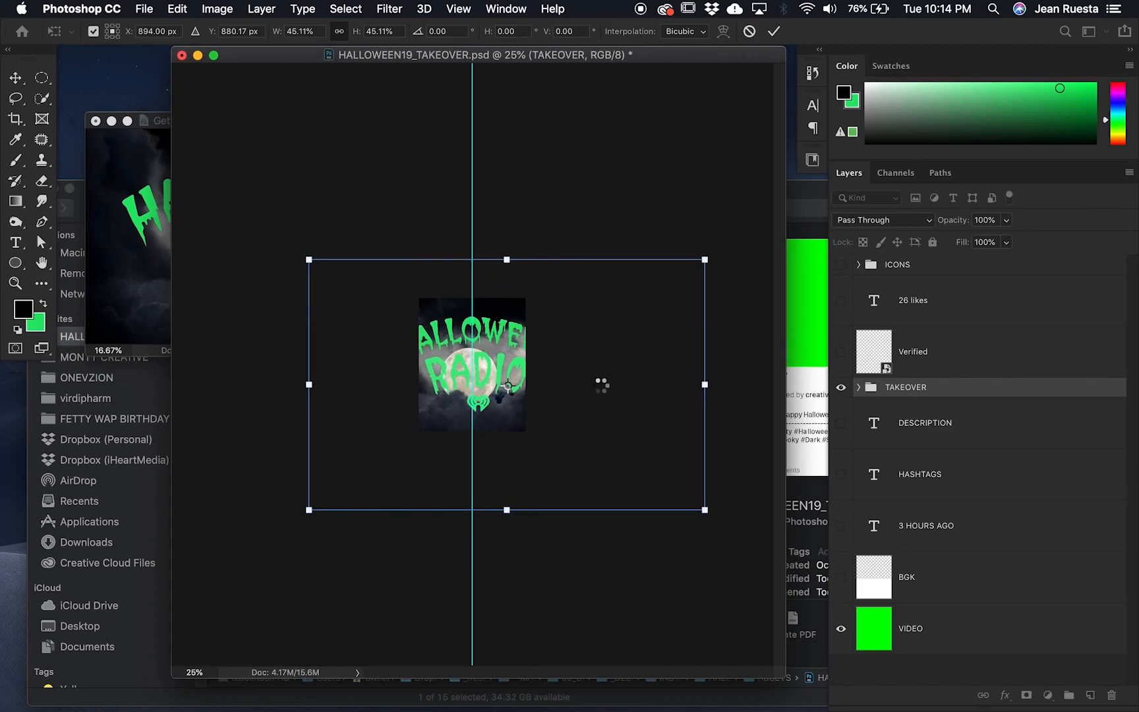
key(super+0)
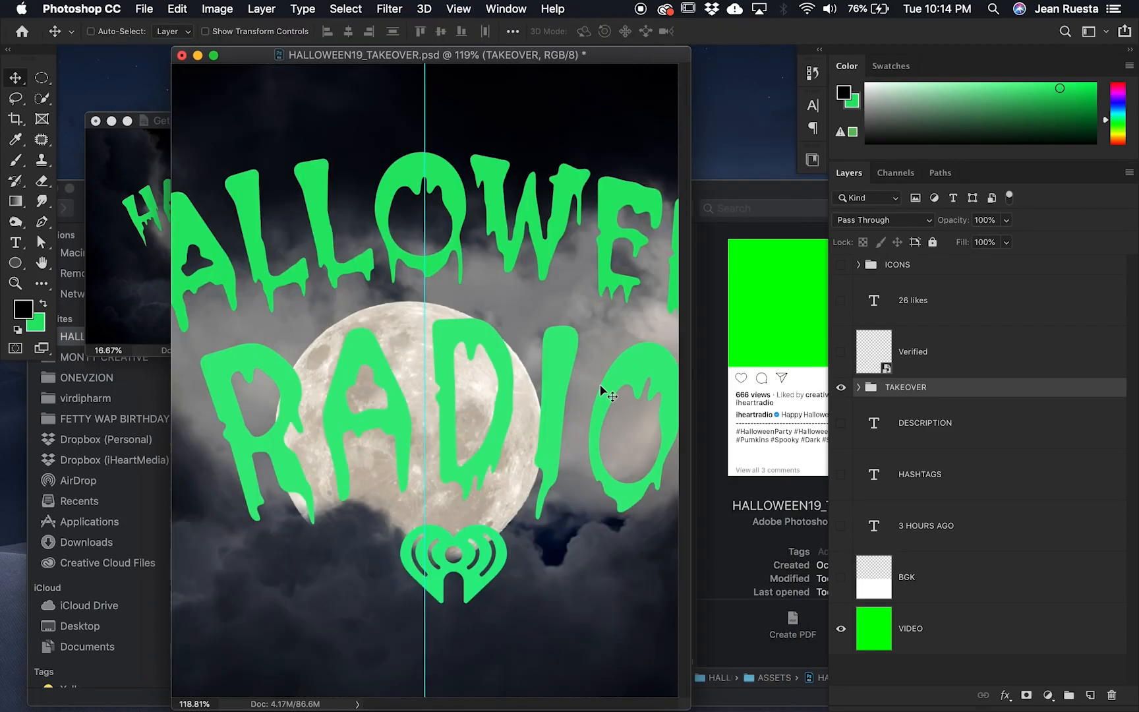
drag(462, 63, 498, 38)
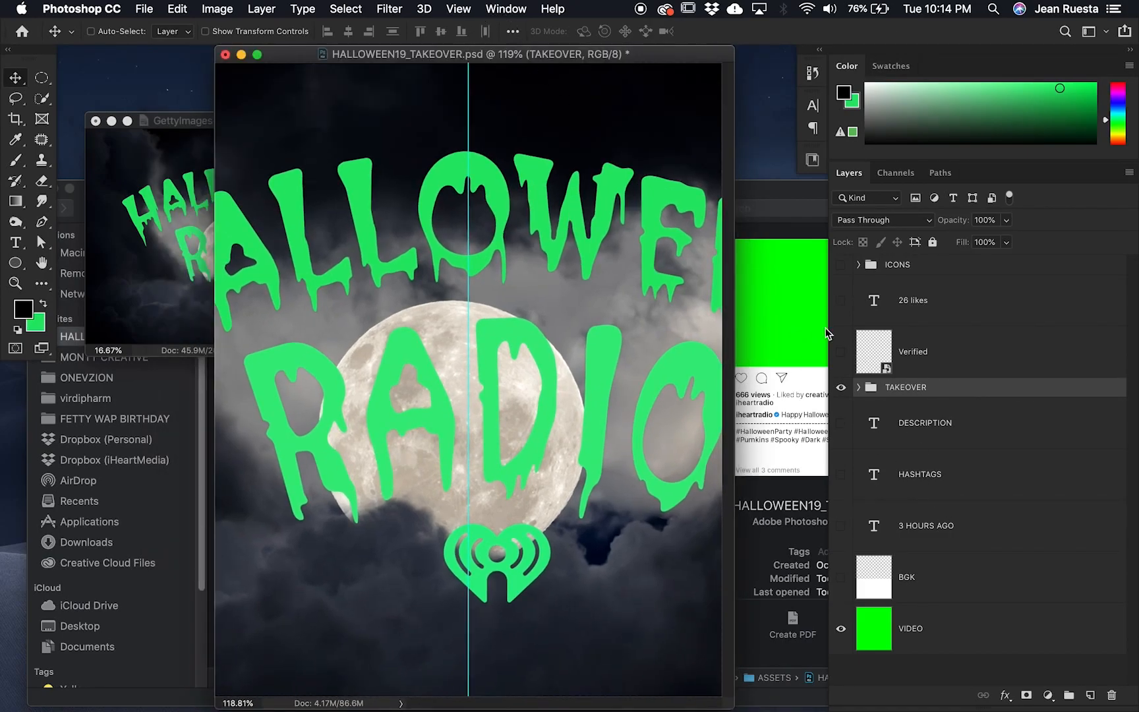
Show all template layers again and move the TAKEOVER group between BGK and VIDEO, keeping it visible.
click(841, 389)
drag(849, 581, 857, 520)
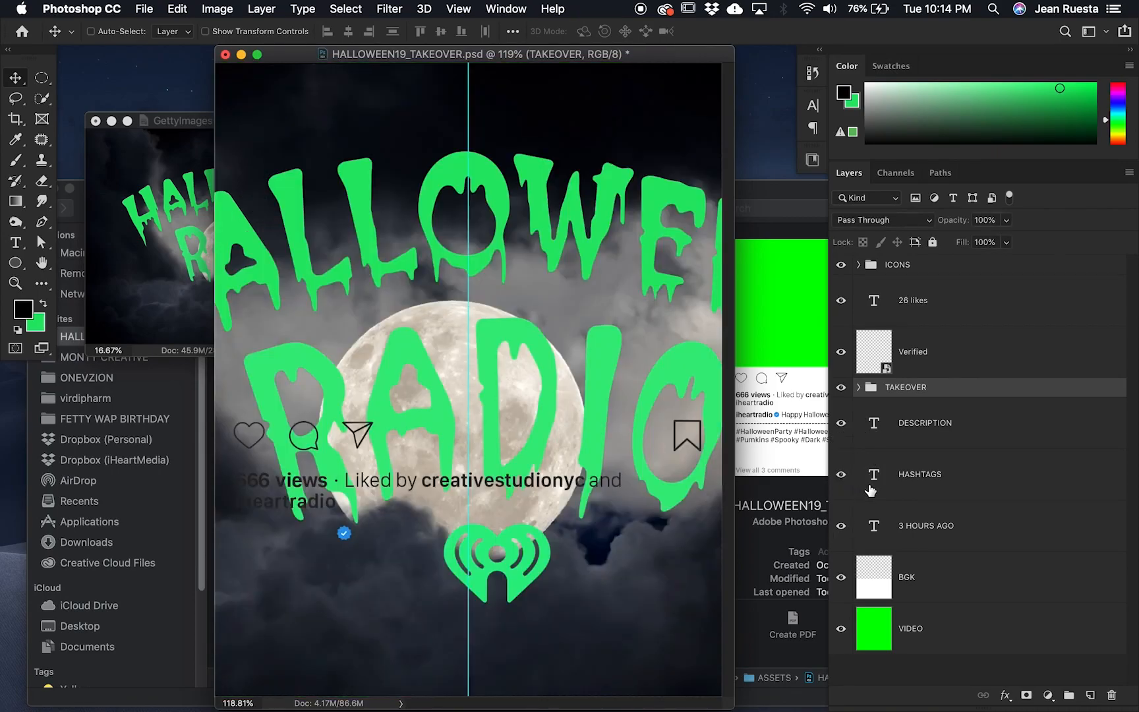
click(841, 387)
drag(903, 388, 949, 597)
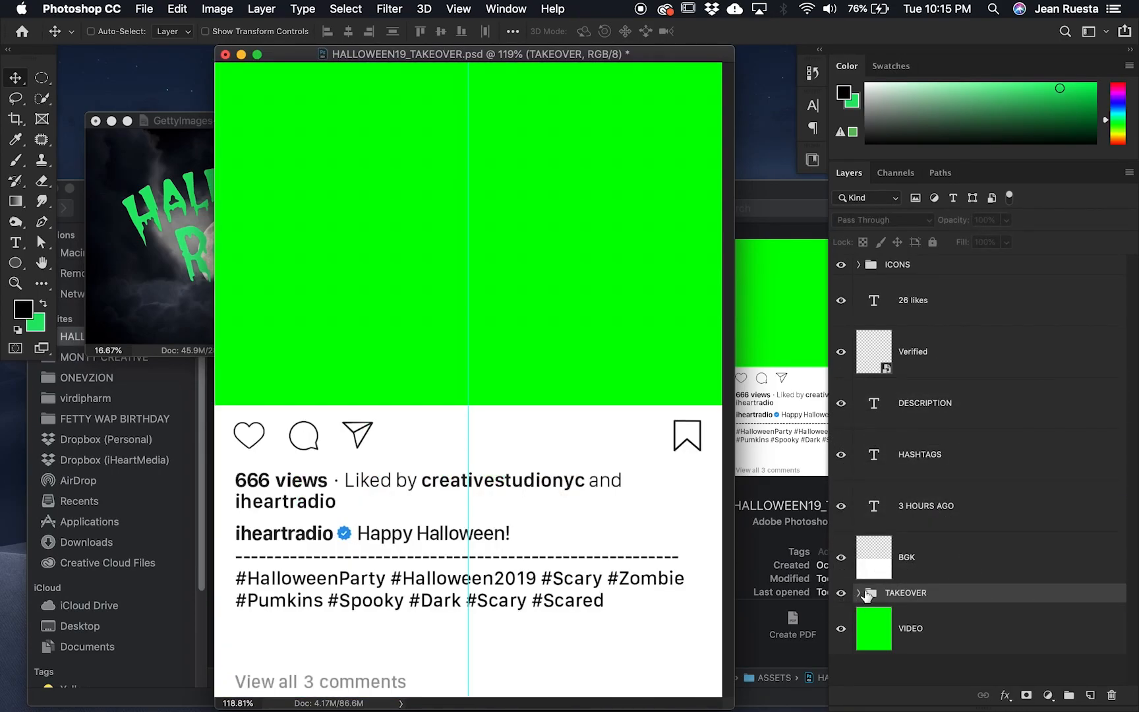
click(841, 593)
key(super+1)
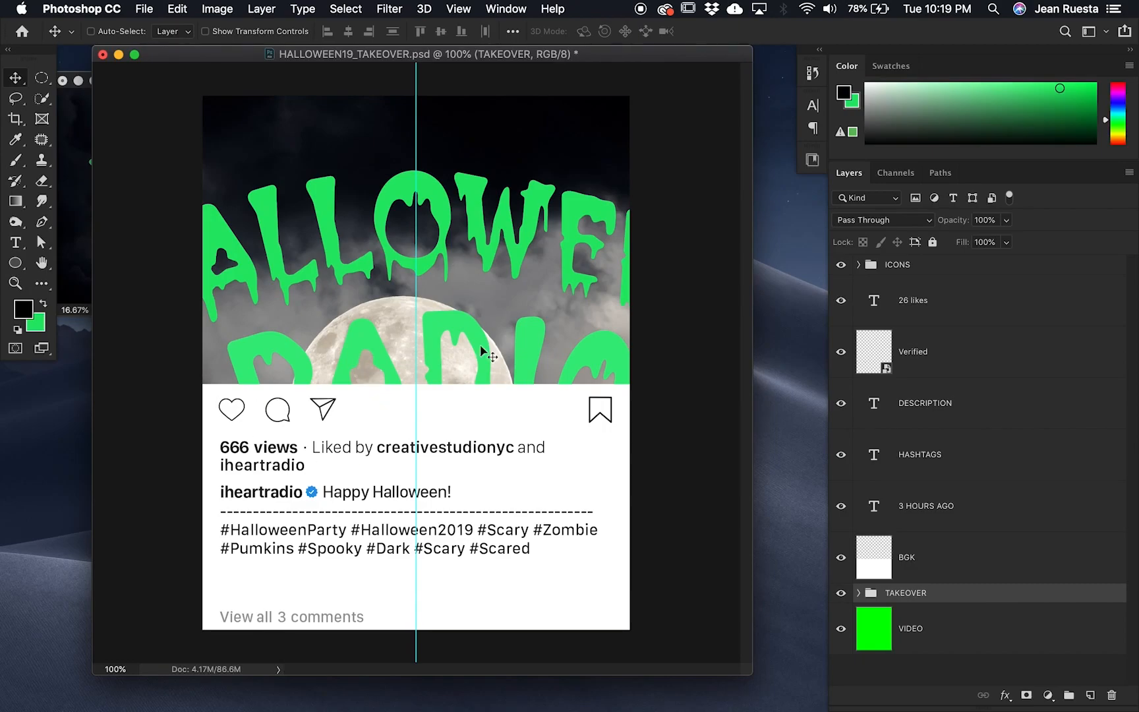
click(89, 195)
drag(137, 81, 143, 58)
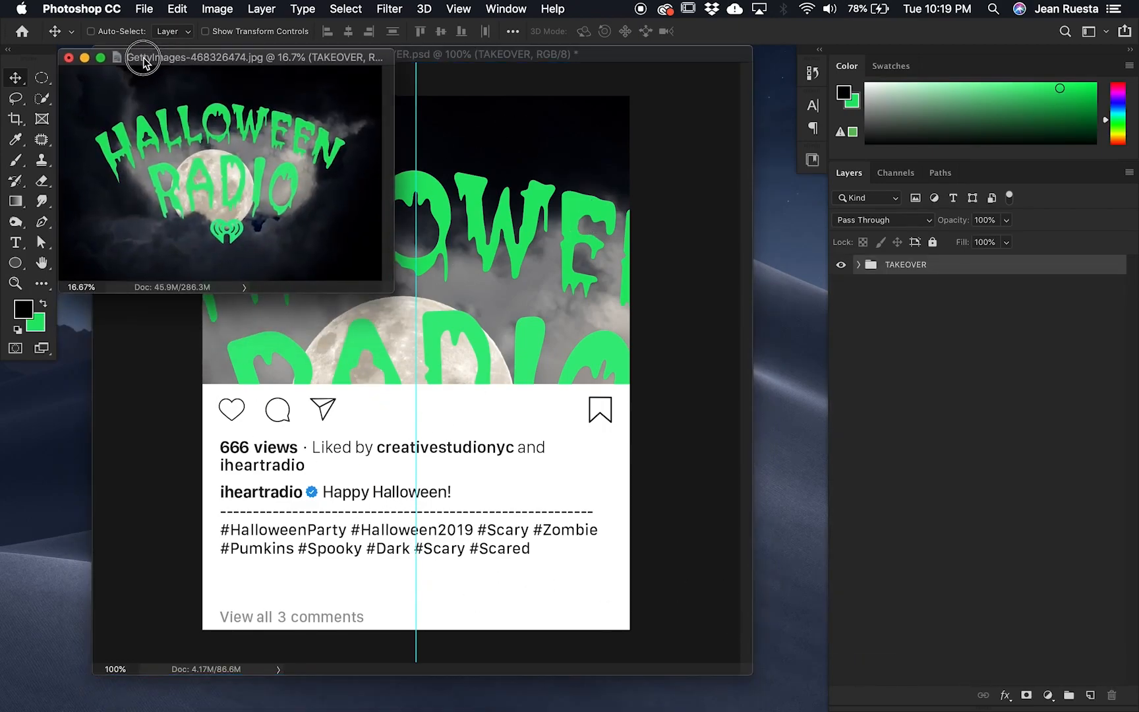
click(517, 50)
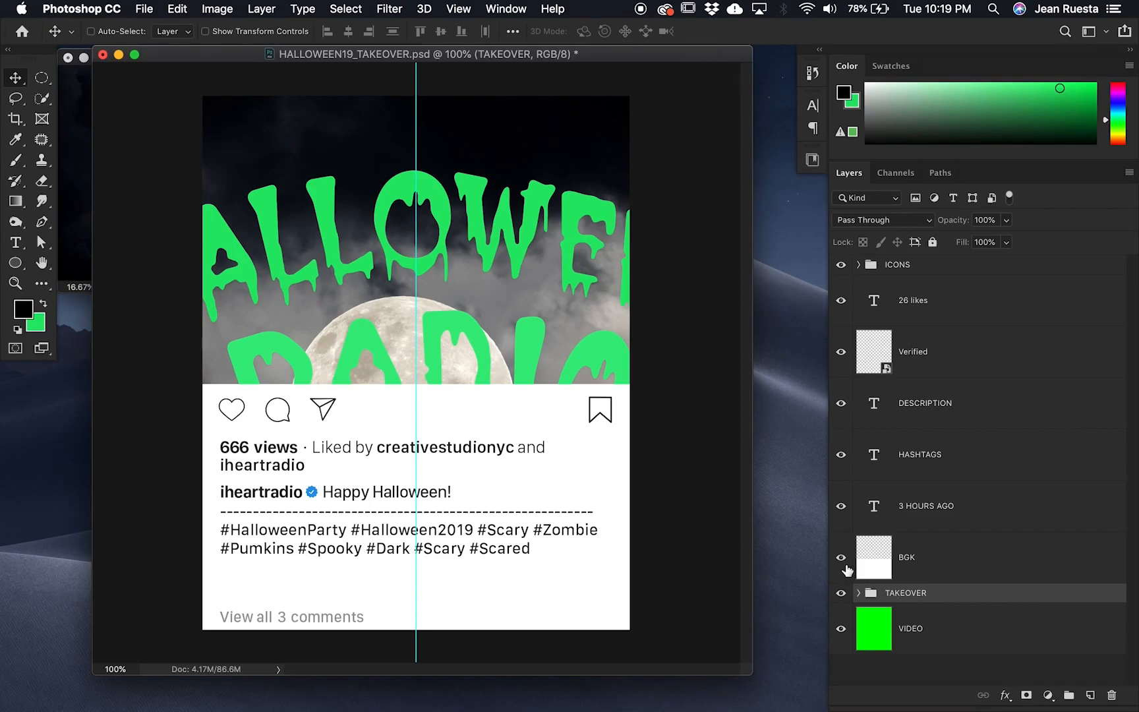
Hide all template layers above the TAKEOVER group, from BGK up to ICONS, and expand the group's contents.
drag(845, 568, 841, 264)
click(858, 594)
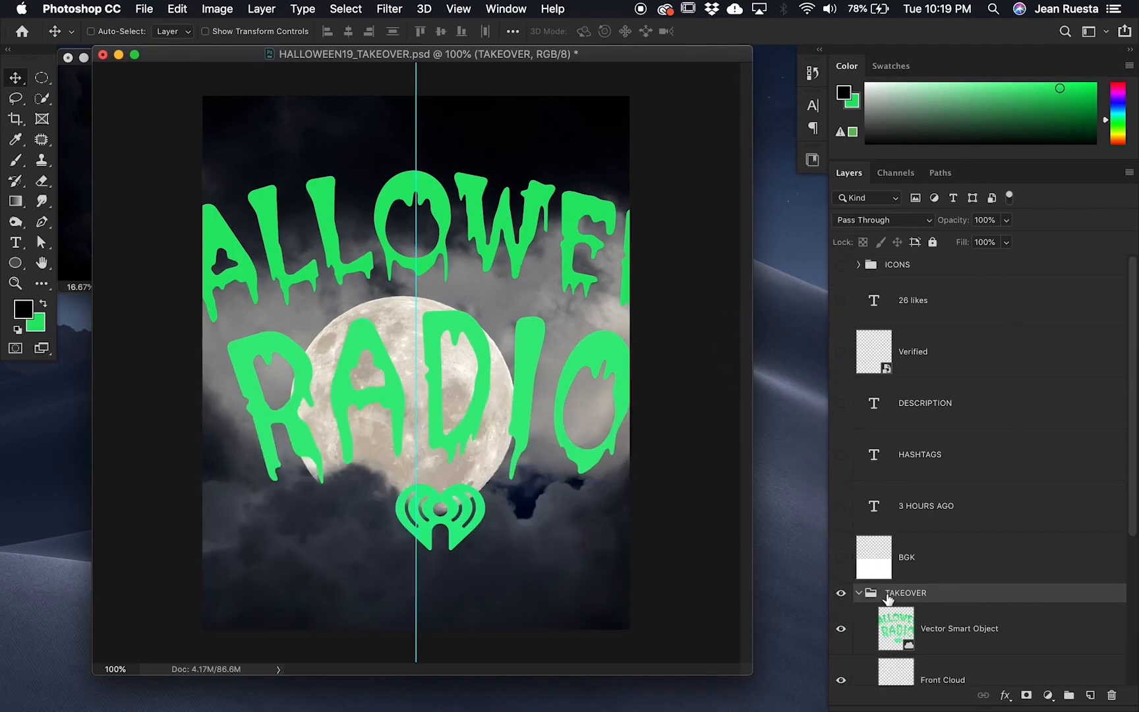
drag(1133, 405, 1121, 589)
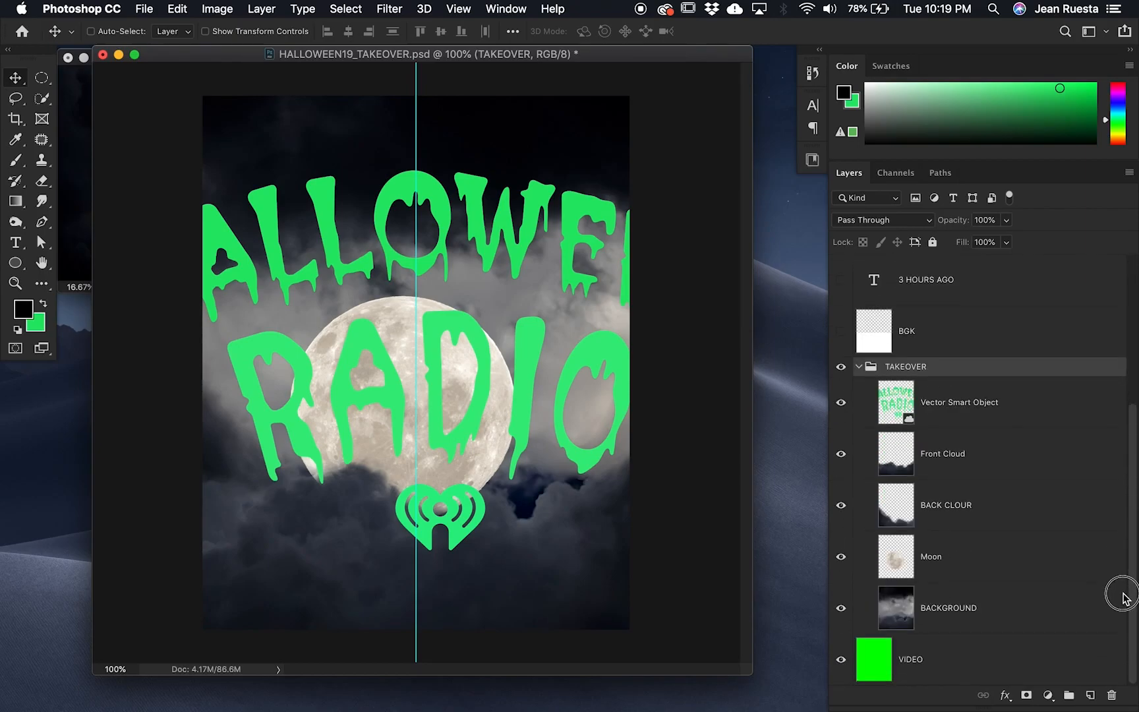
Scale the Halloween Radio logo Smart Object in the TAKEOVER group to about 134% so it fits within the canvas width.
click(956, 404)
key(super+t)
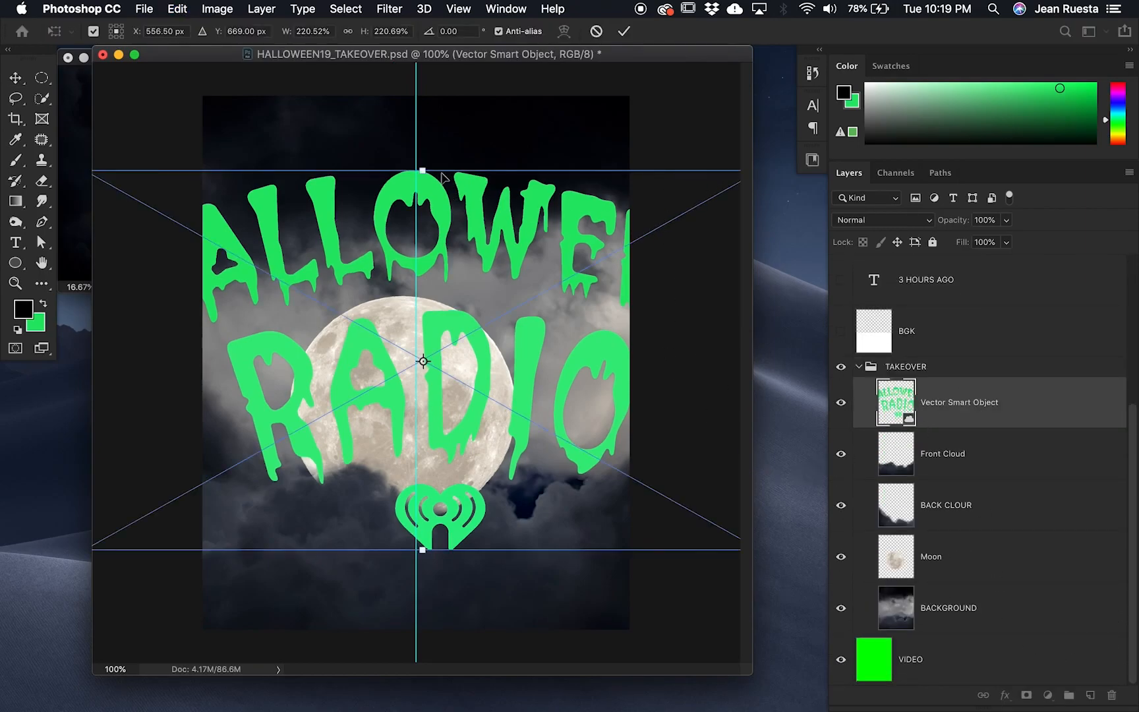
drag(423, 170, 431, 244)
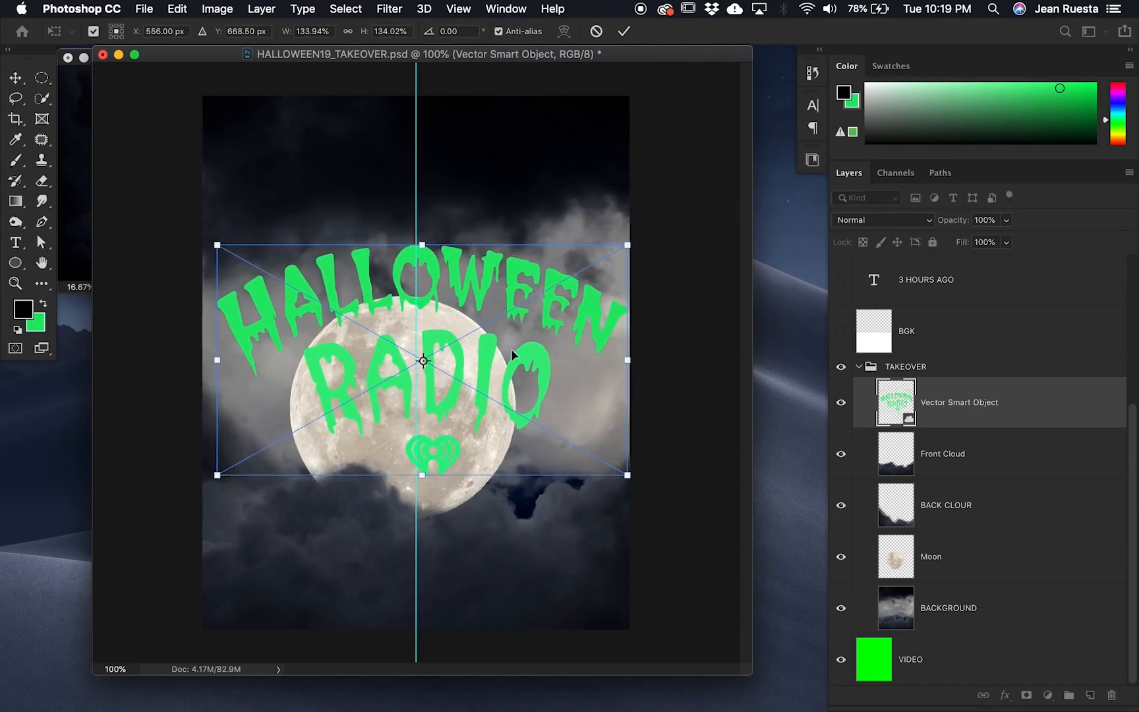
key(Return)
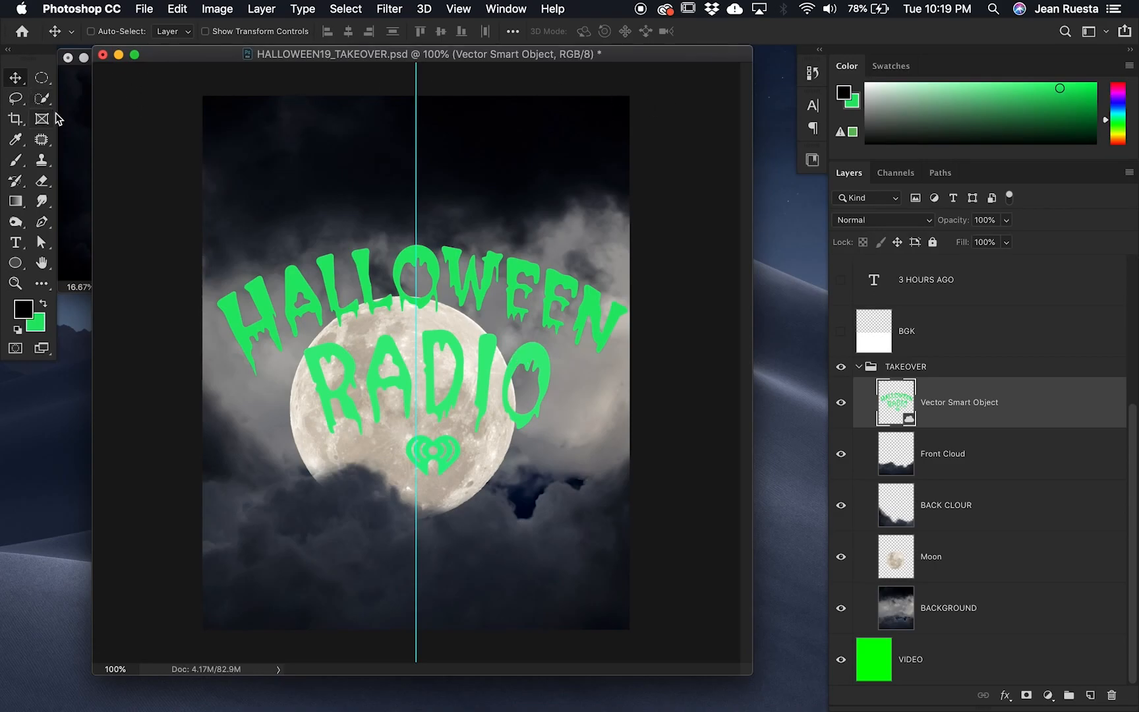
click(79, 118)
super+click(183, 57)
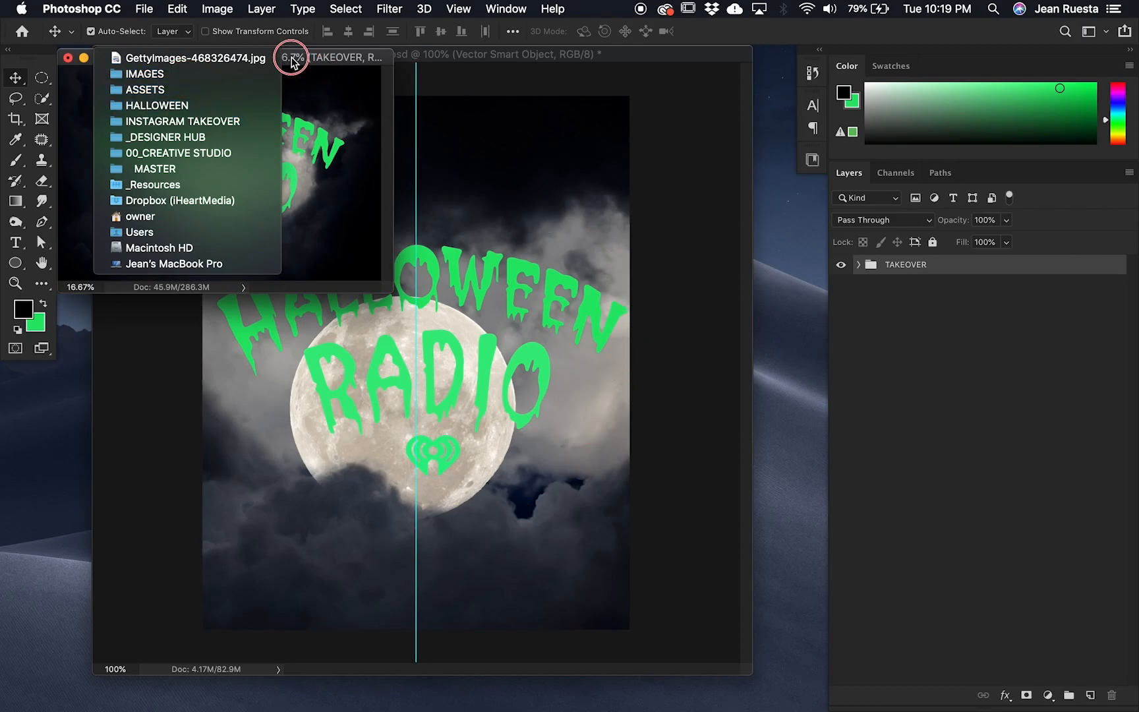
click(393, 163)
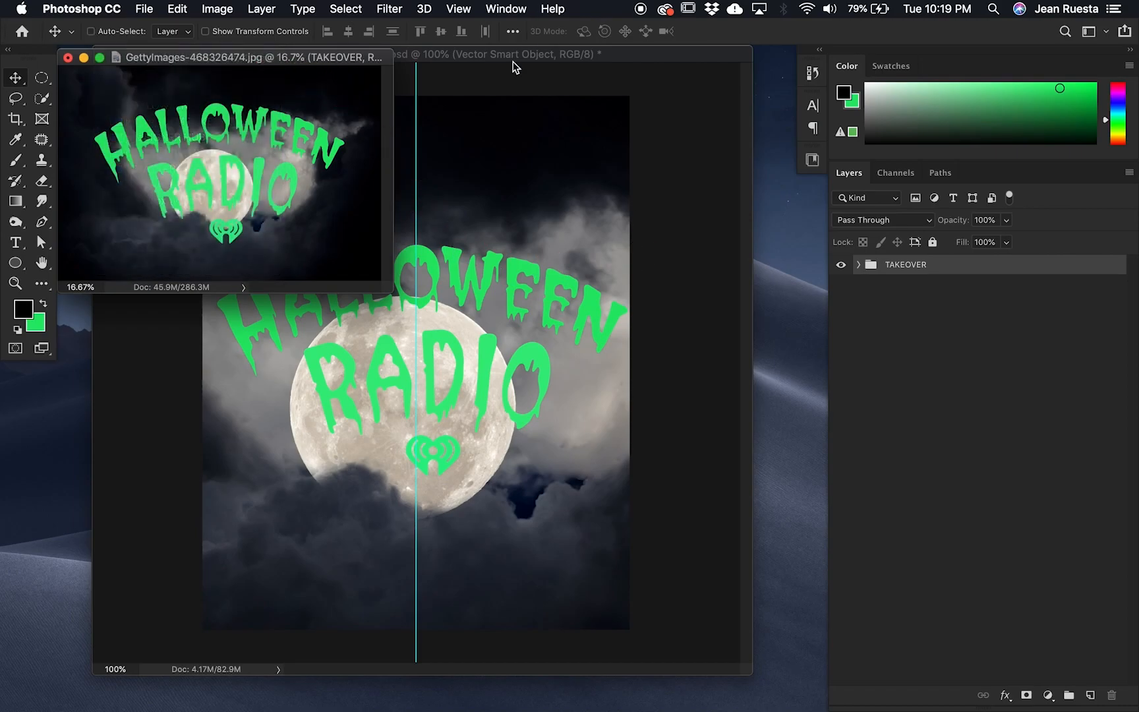
In HALLOWEEN19_TAKEOVER.psd, add the two-line text HAPPY HALLOWEEN in the Creepster font above the logo.
click(489, 60)
key(t)
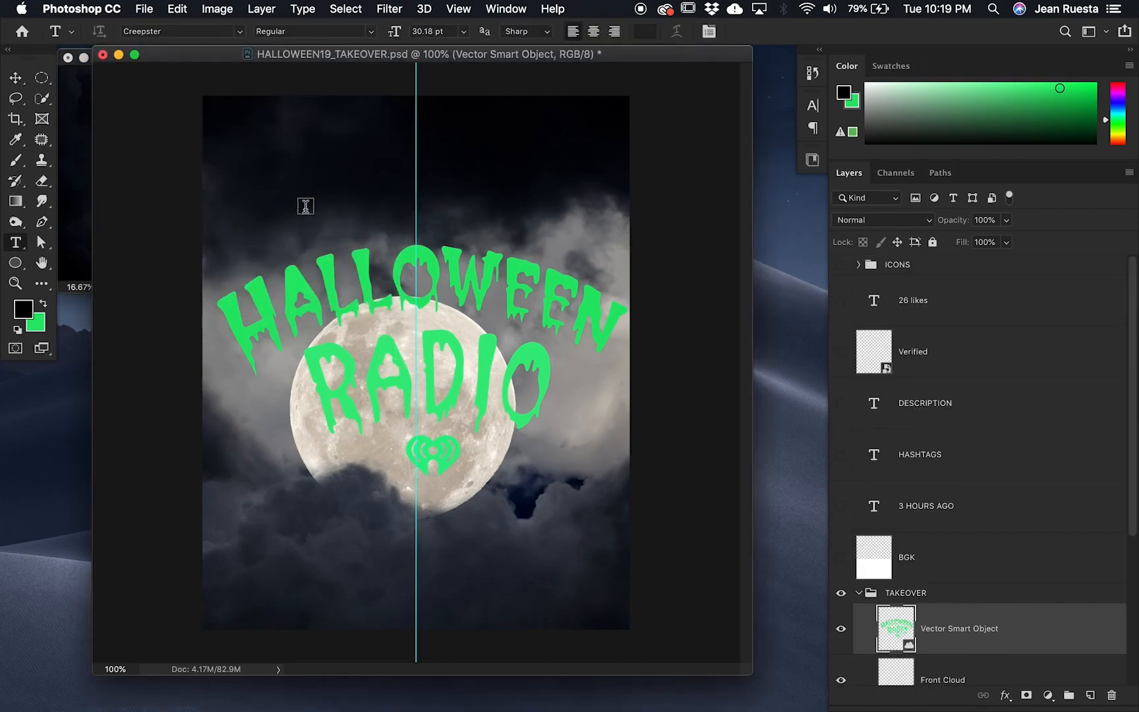
click(291, 199)
text(HAPPY)
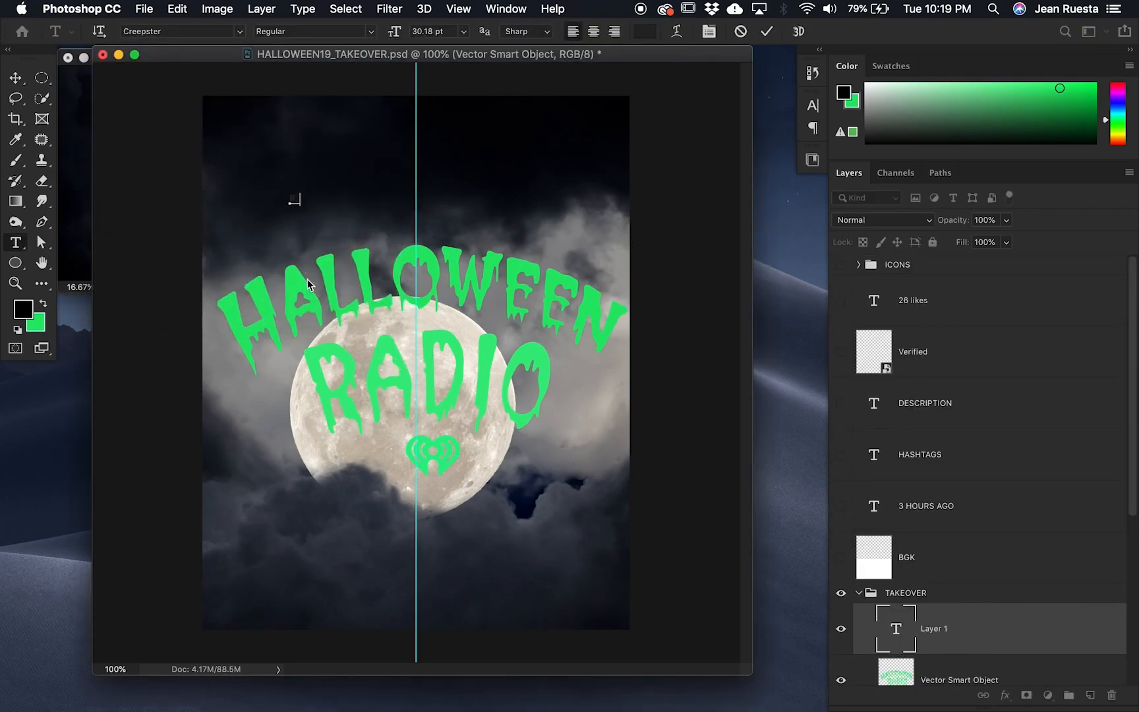
text(HALLOWEEN)
Enlarge the HAPPY HALLOWEEN text to about 235 pt.
click(16, 79)
key(super+t)
drag(340, 197, 483, 97)
key(Return)
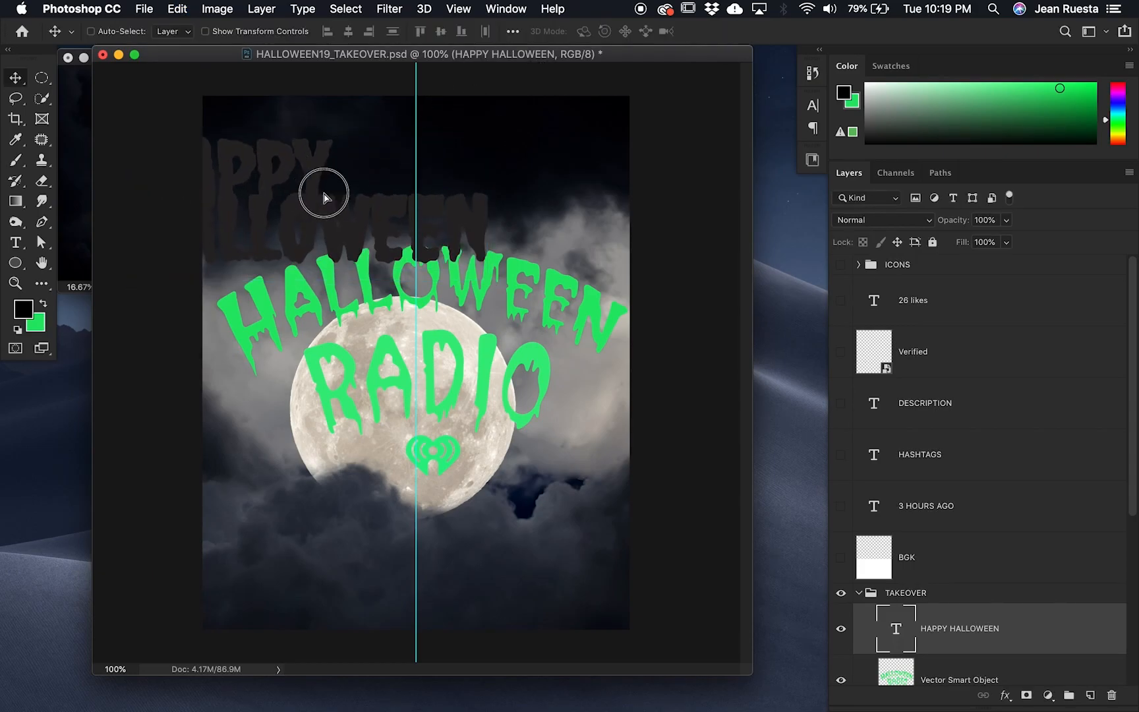
Centre-align the HAPPY HALLOWEEN text, colour it bright green and position it across the vertical centre guide.
click(16, 243)
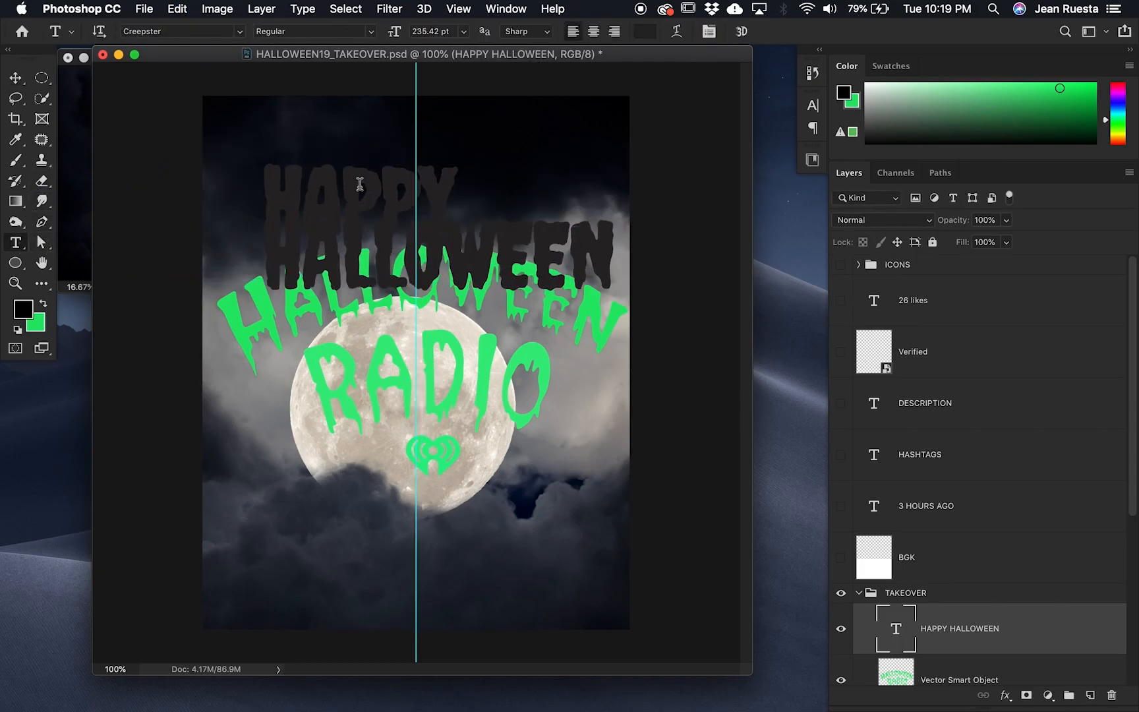
click(322, 229)
key(super+a)
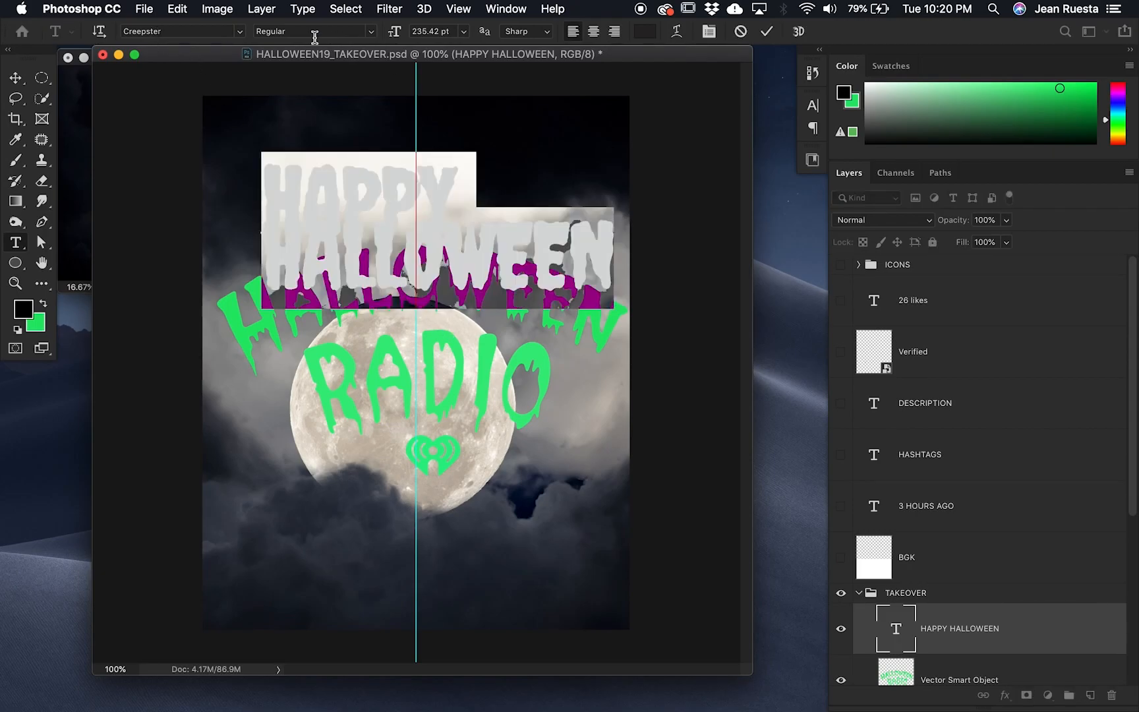
click(15, 78)
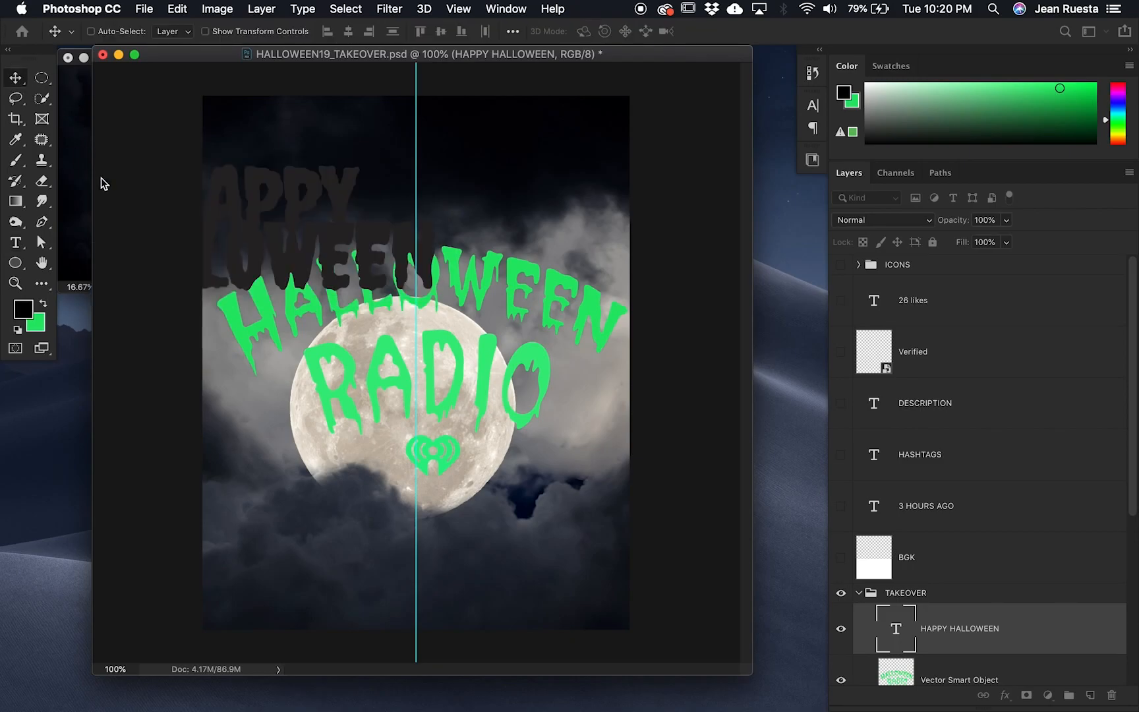
drag(367, 232, 486, 295)
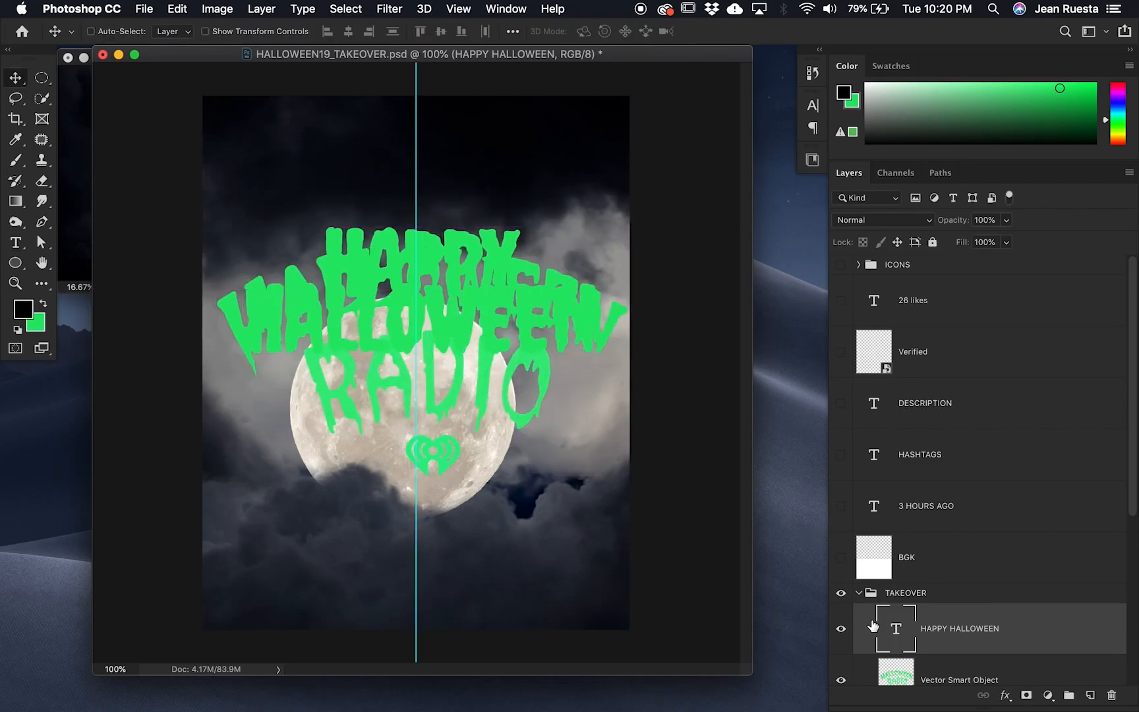
Reduce the layer thumbnails to a smaller size and hide the Vector Smart Object logo layer.
mouse_move(1131, 388)
mouse_down()
mouse_move(1123, 496)
mouse_move(1120, 382)
mouse_up()
click(1129, 172)
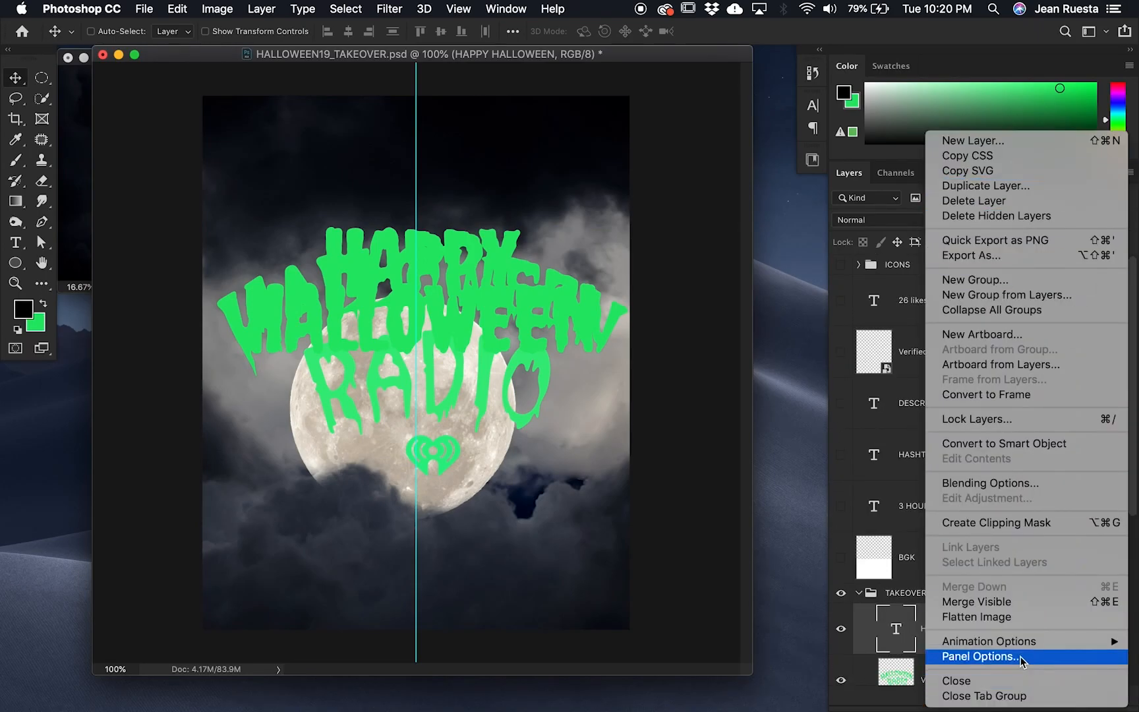
click(1016, 656)
click(662, 341)
key(Return)
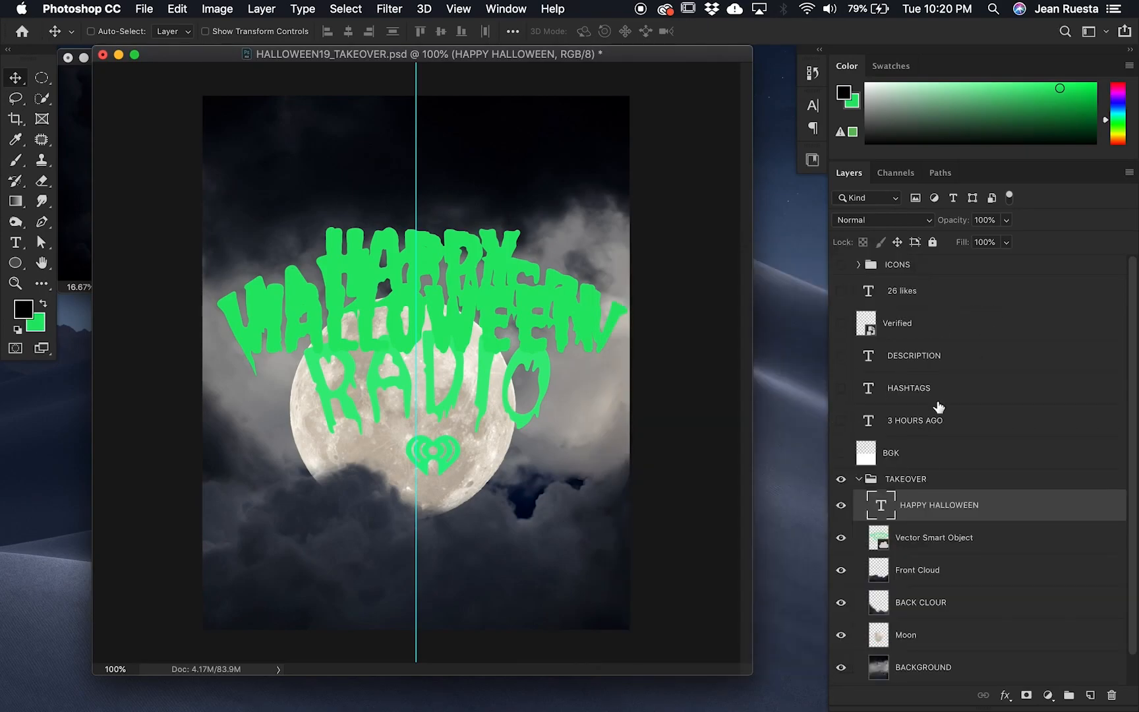
click(840, 538)
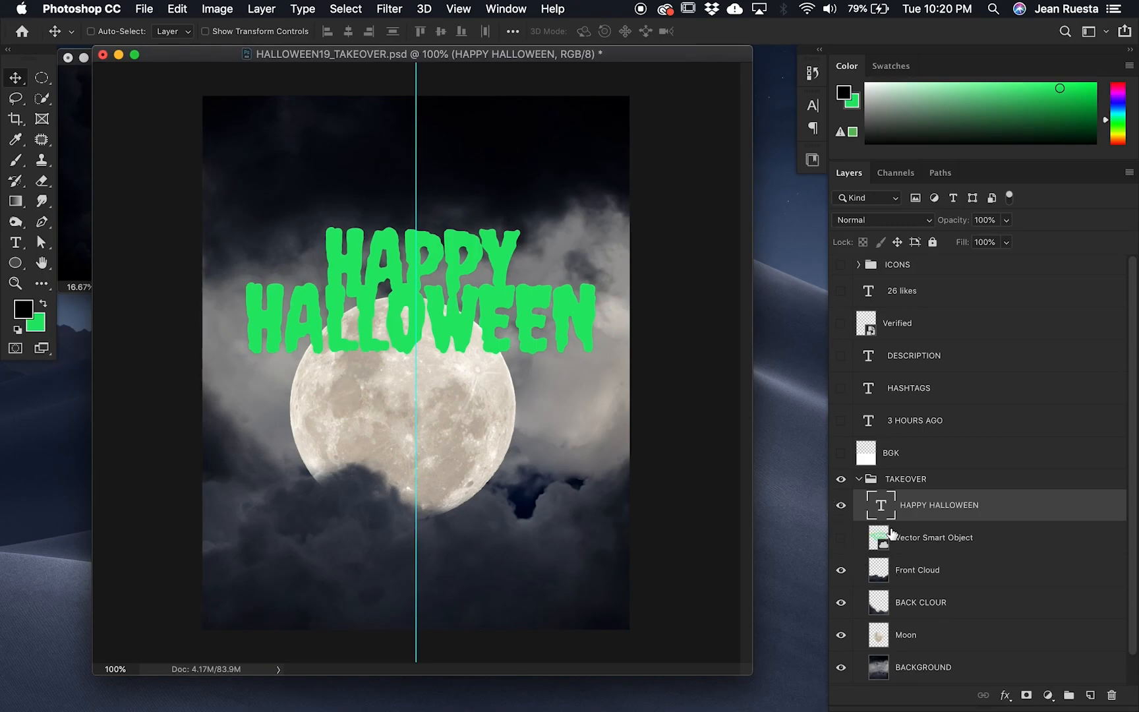
Set the leading of the whole HAPPY HALLOWEEN text to 198.41 pt and its tracking to -5.
key(t)
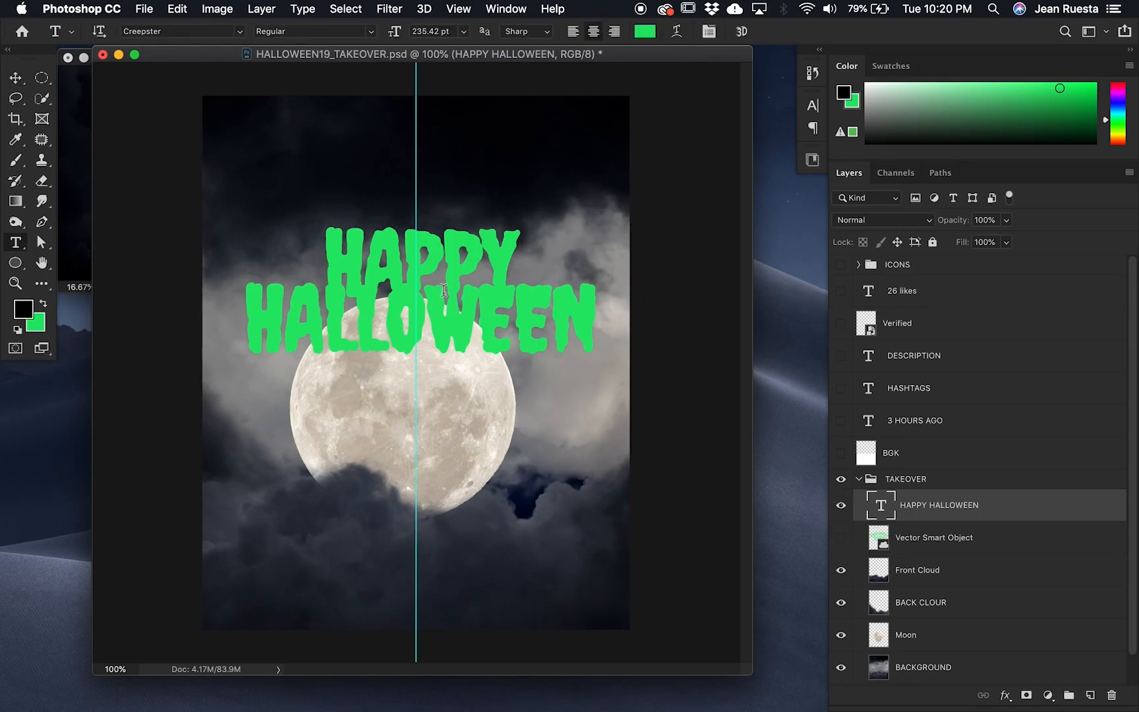
click(398, 269)
key(super+a)
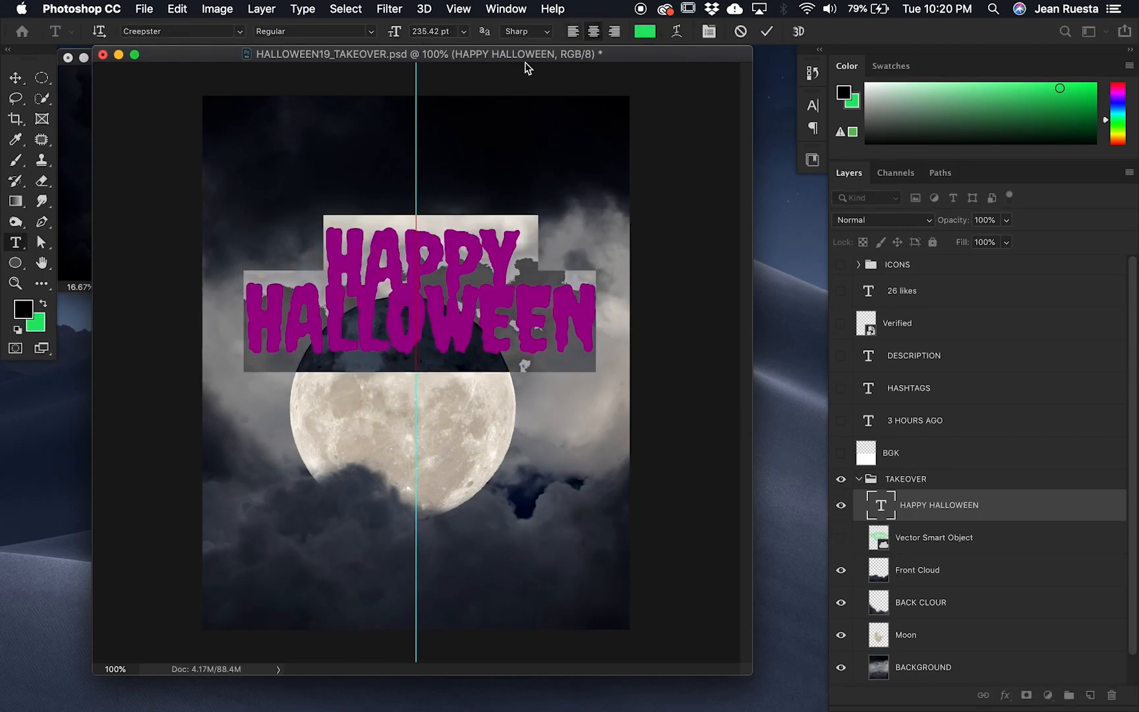
click(709, 32)
mouse_move(725, 156)
mouse_down()
mouse_move(727, 166)
mouse_move(724, 148)
mouse_move(772, 161)
mouse_move(759, 176)
mouse_move(731, 146)
mouse_up()
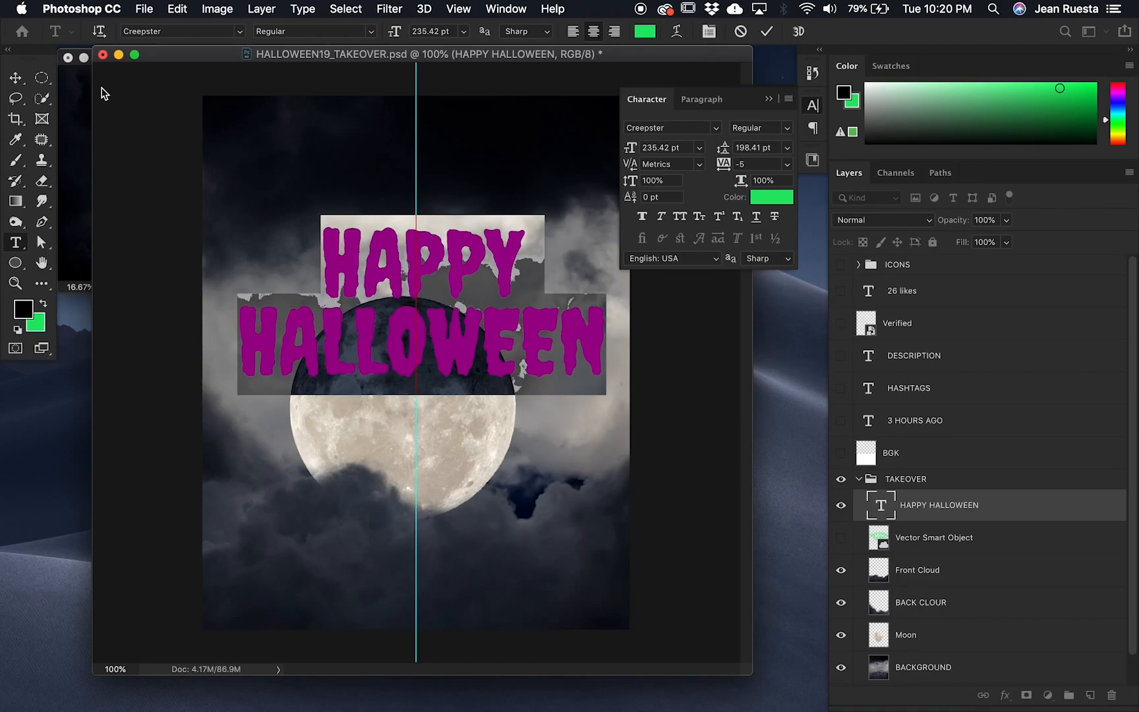
click(16, 78)
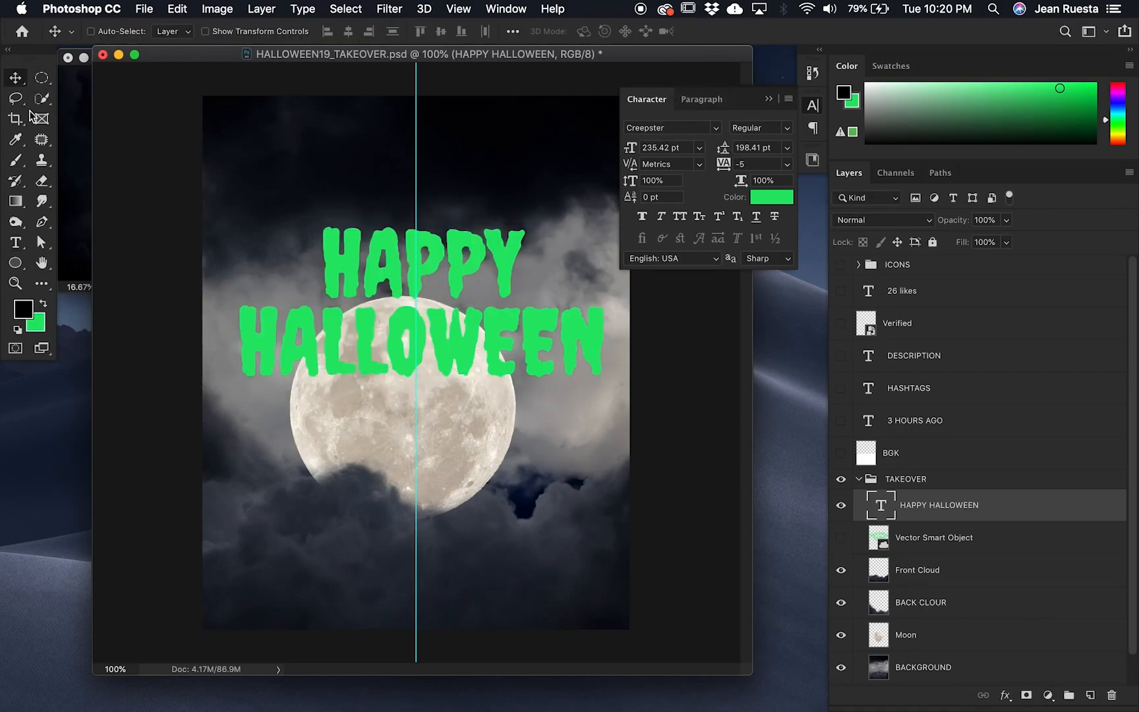
Warp the HAPPY HALLOWEEN text with a horizontal Arc style and a bend of +14%.
click(16, 242)
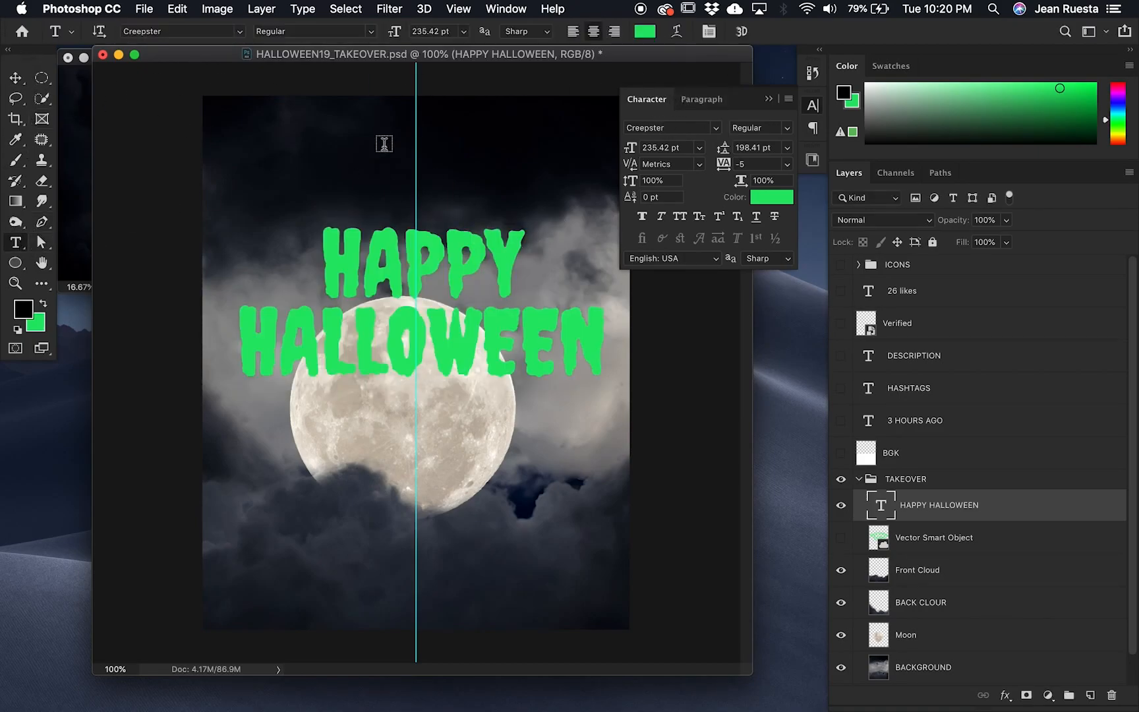
click(670, 31)
click(535, 285)
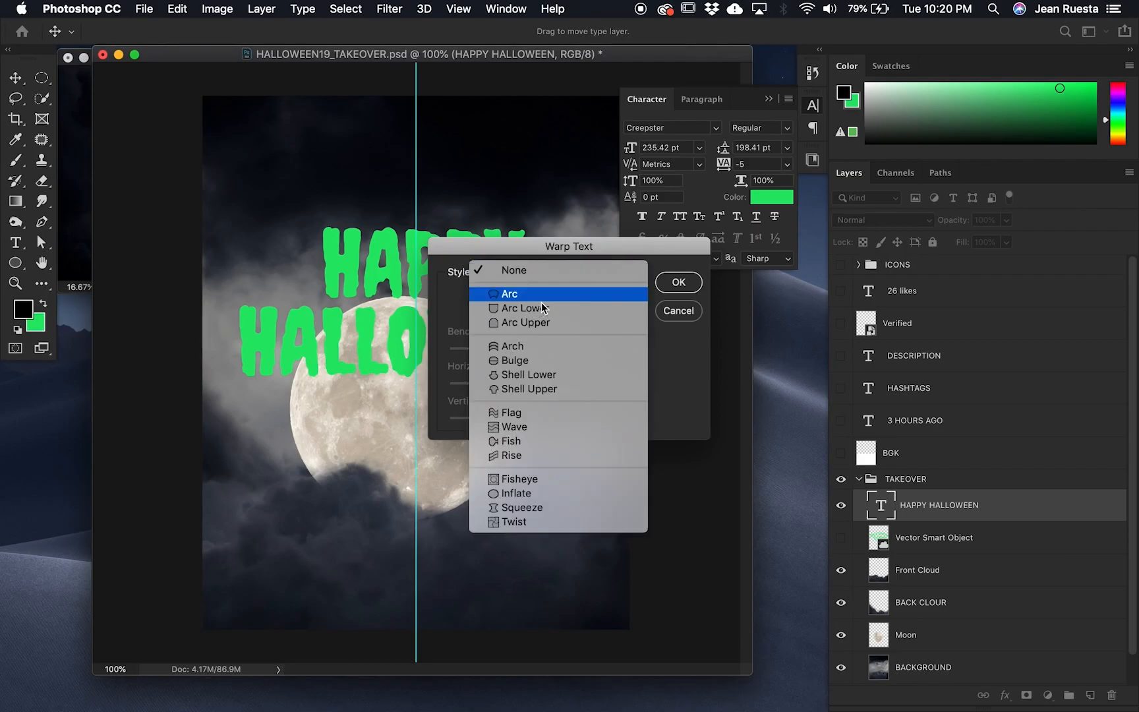
click(530, 292)
drag(559, 356, 547, 349)
click(535, 421)
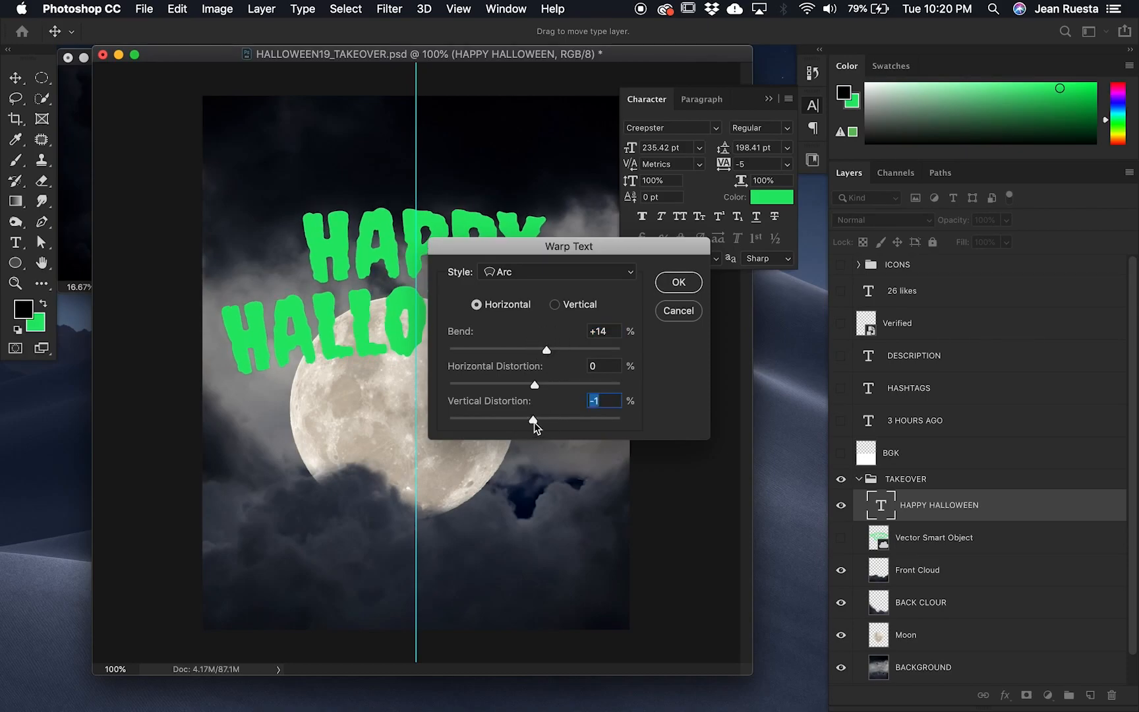
click(677, 283)
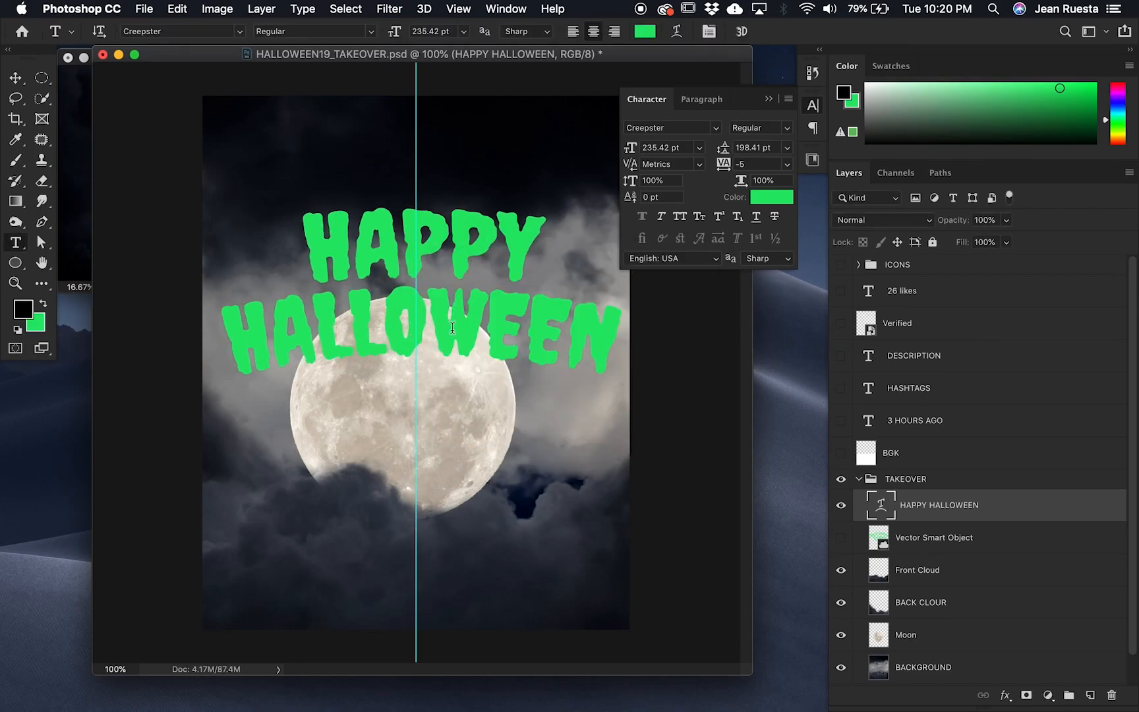
Scale the HAPPY HALLOWEEN text to about 92% and move it up so it only slightly overlaps the moon.
click(15, 77)
drag(494, 463, 578, 412)
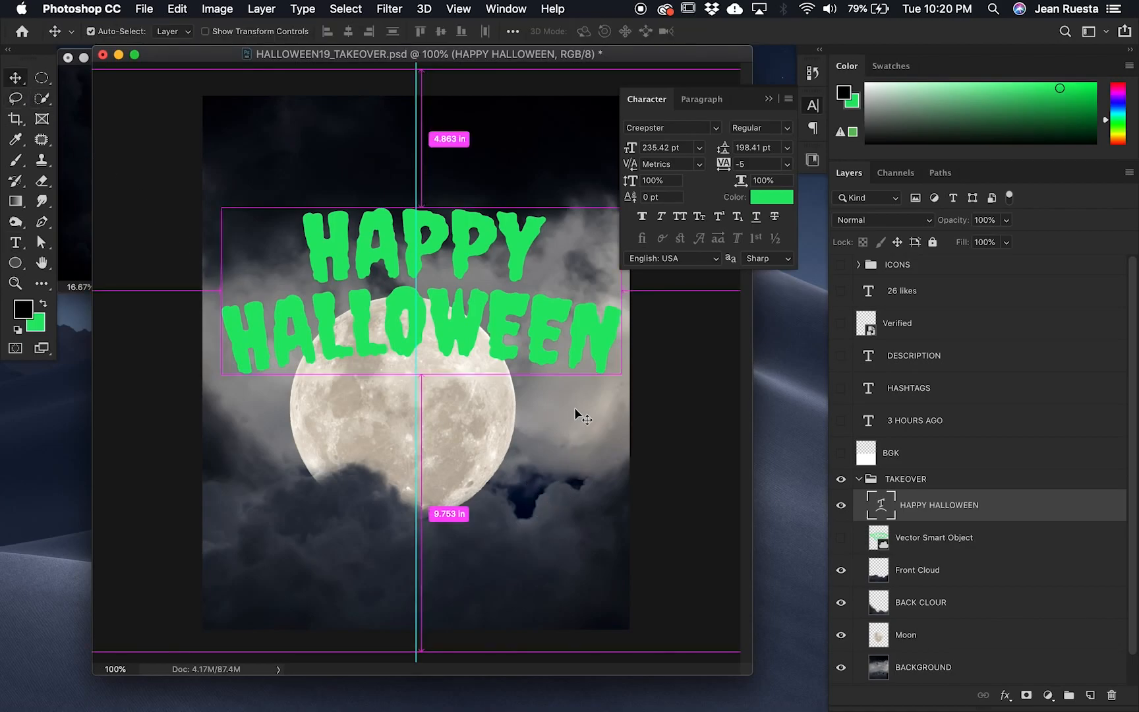
key(super+t)
drag(643, 394, 628, 388)
key(Return)
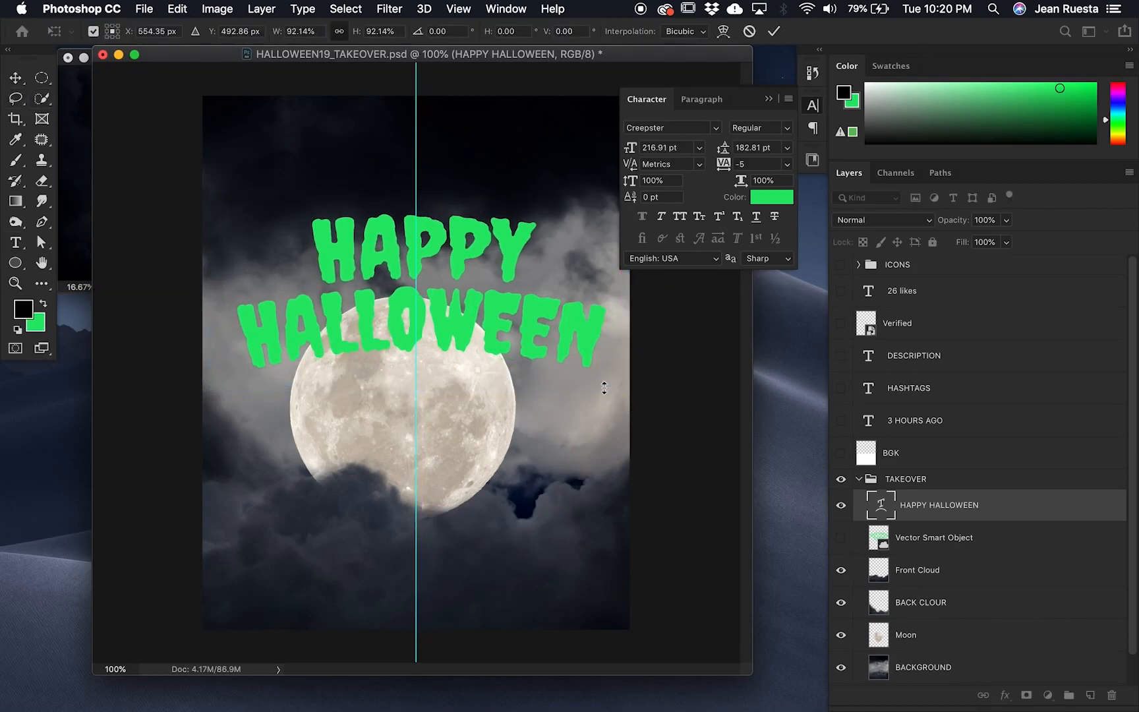
drag(442, 327, 441, 297)
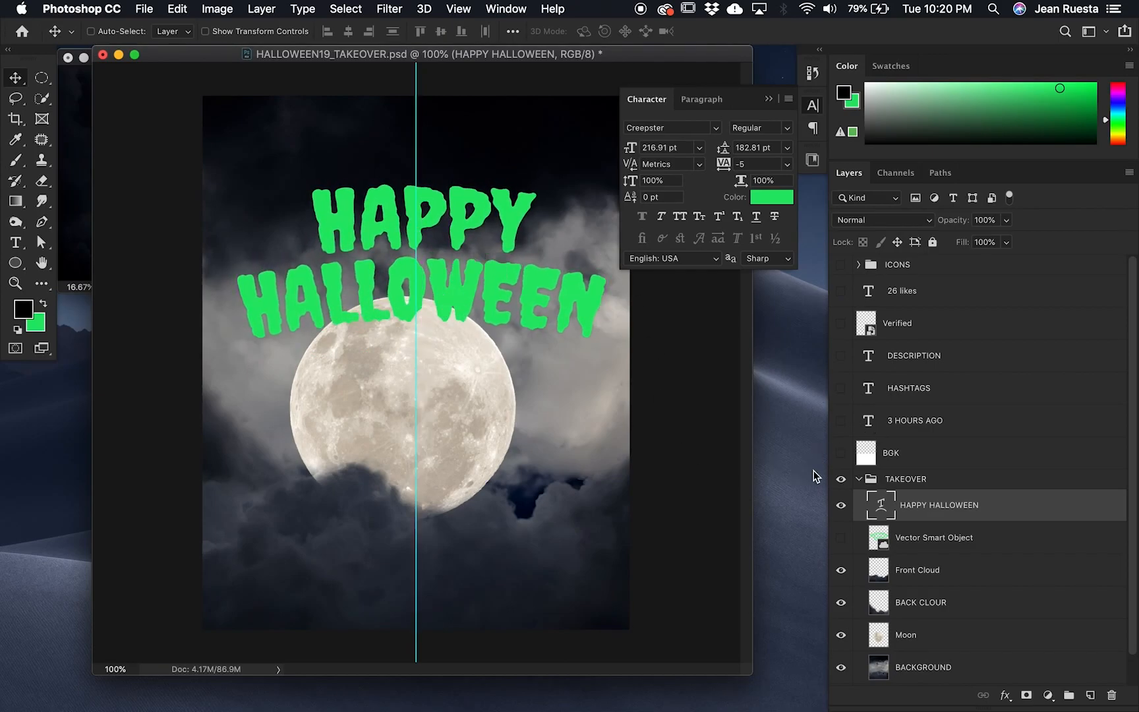
Move the Moon layer down below the HAPPY HALLOWEEN text, with its lower part behind the clouds.
click(936, 646)
drag(444, 407, 454, 451)
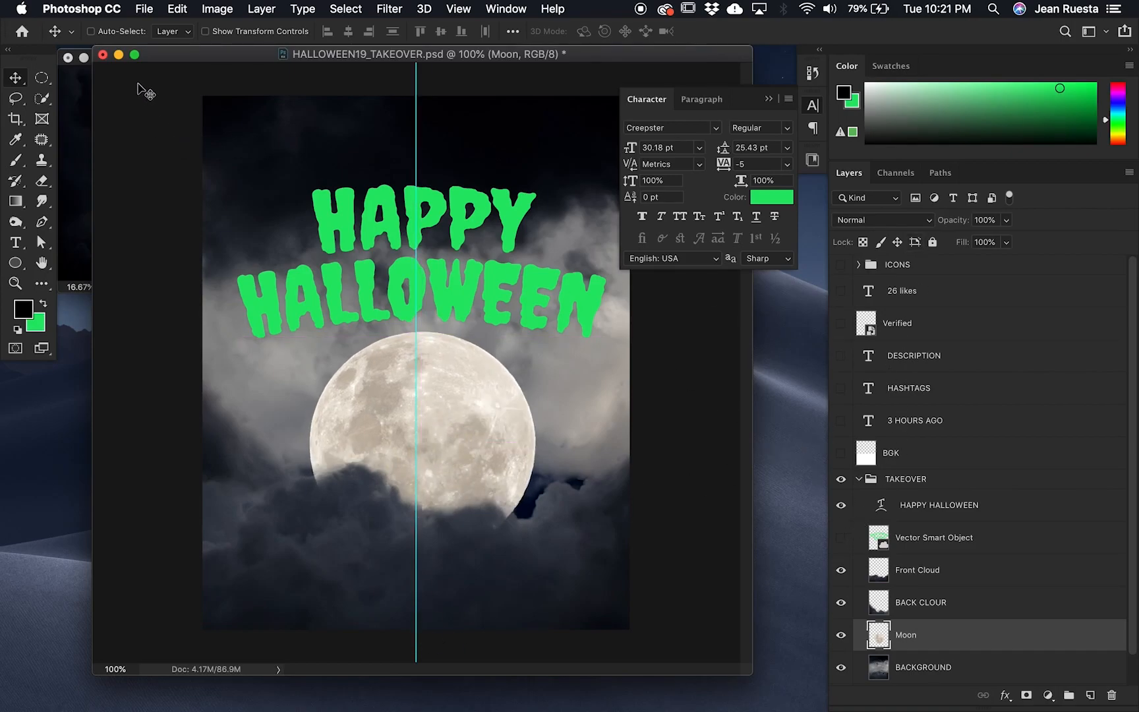
drag(172, 58, 224, 57)
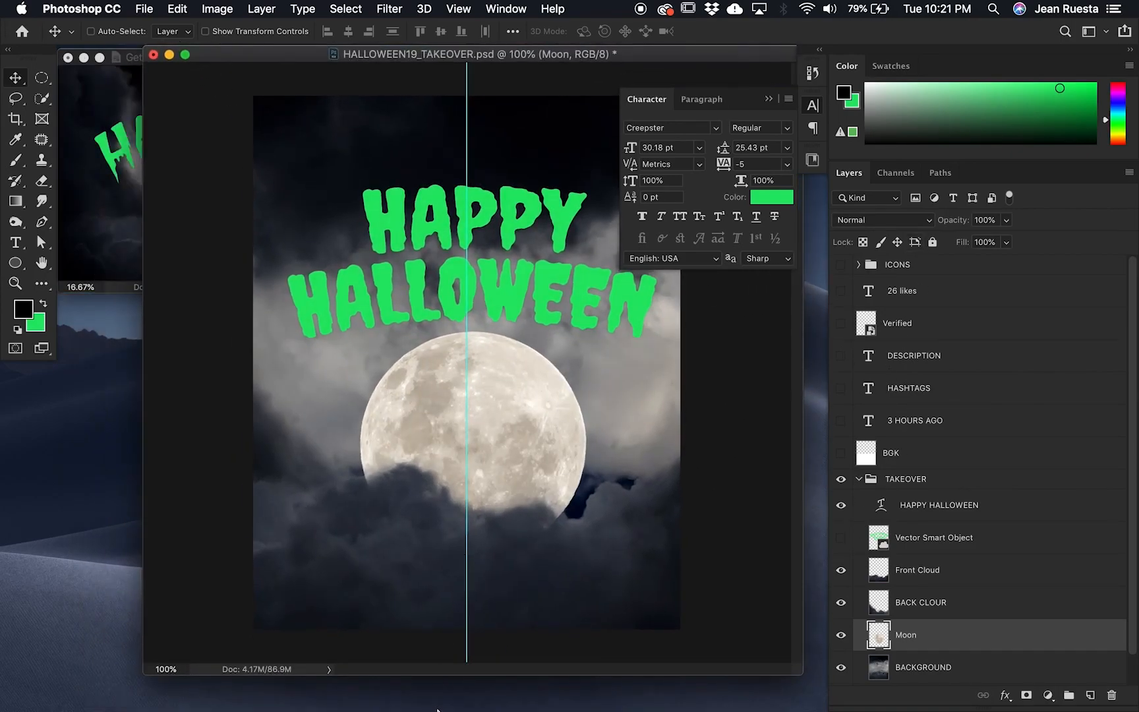
Switch to Finder and select DesignHub-Final.png in the ASSETS folder inside HALLOWEEN.
click(190, 705)
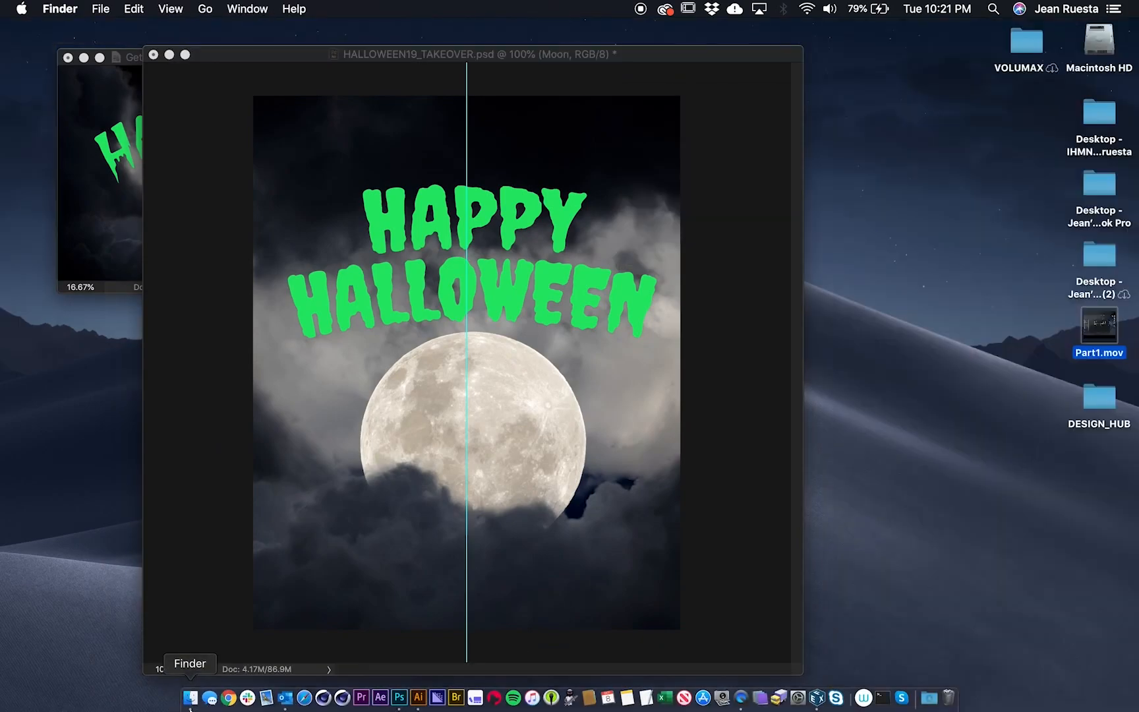
click(329, 262)
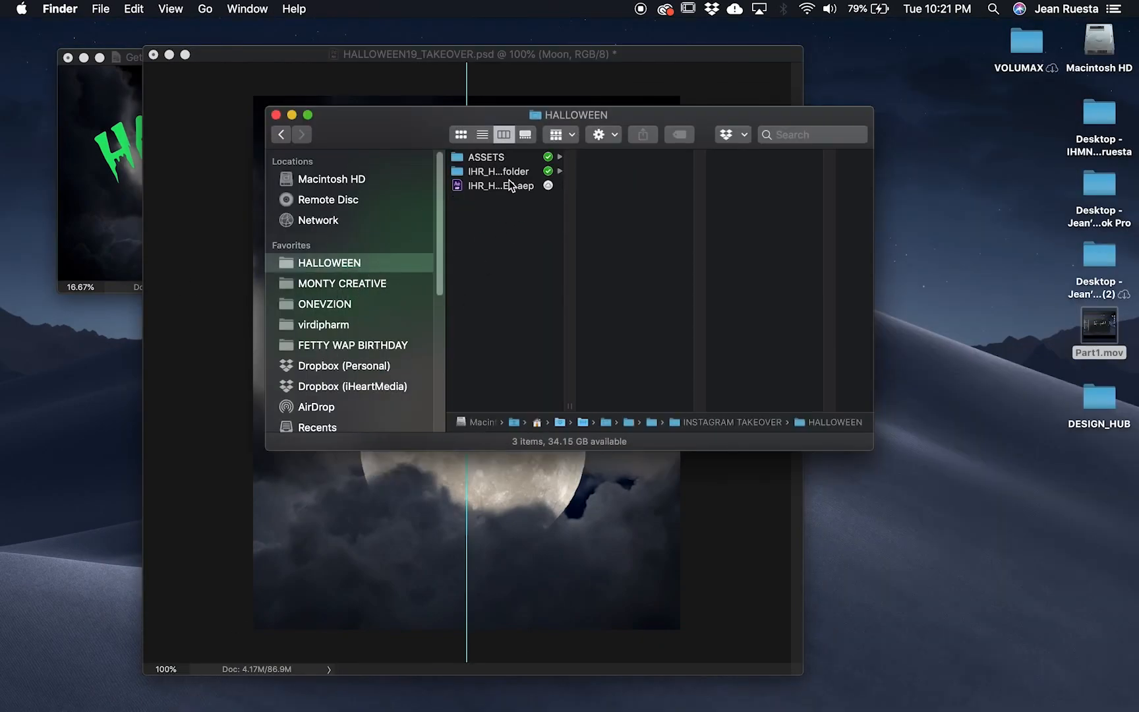
click(517, 171)
click(527, 157)
drag(642, 113, 499, 224)
click(500, 356)
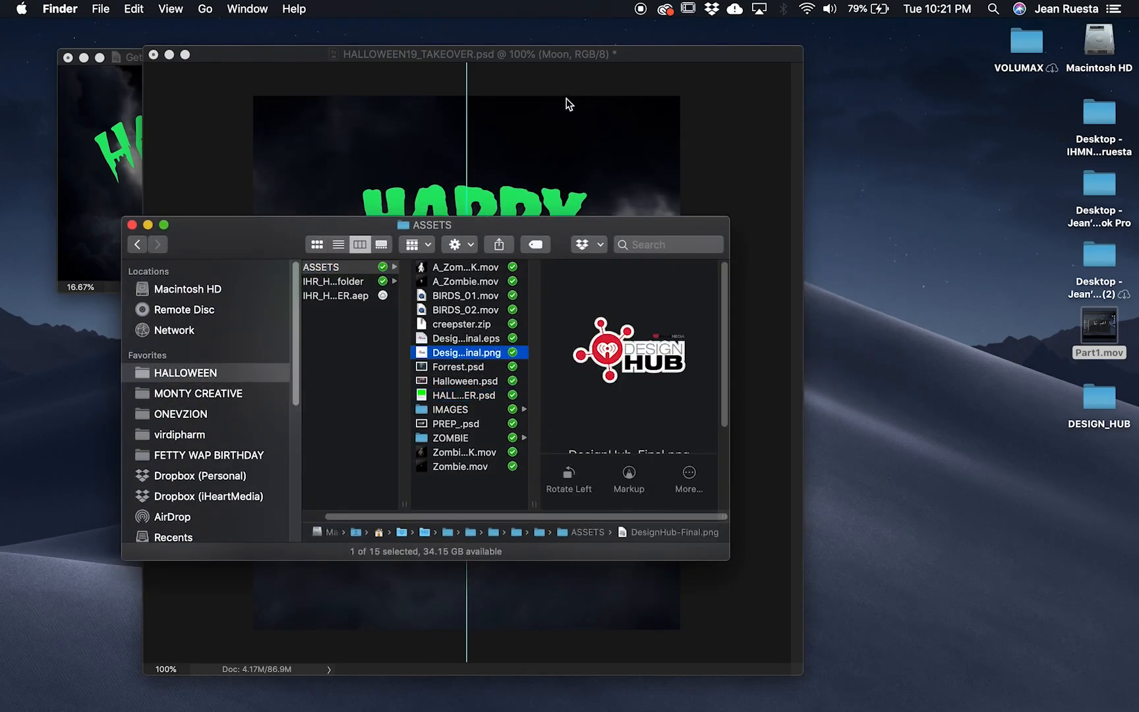
Find iHeartRadio_Logo.ai inside the project's (Footage) folder in Finder and open it in Illustrator.
click(491, 341)
drag(480, 244, 385, 338)
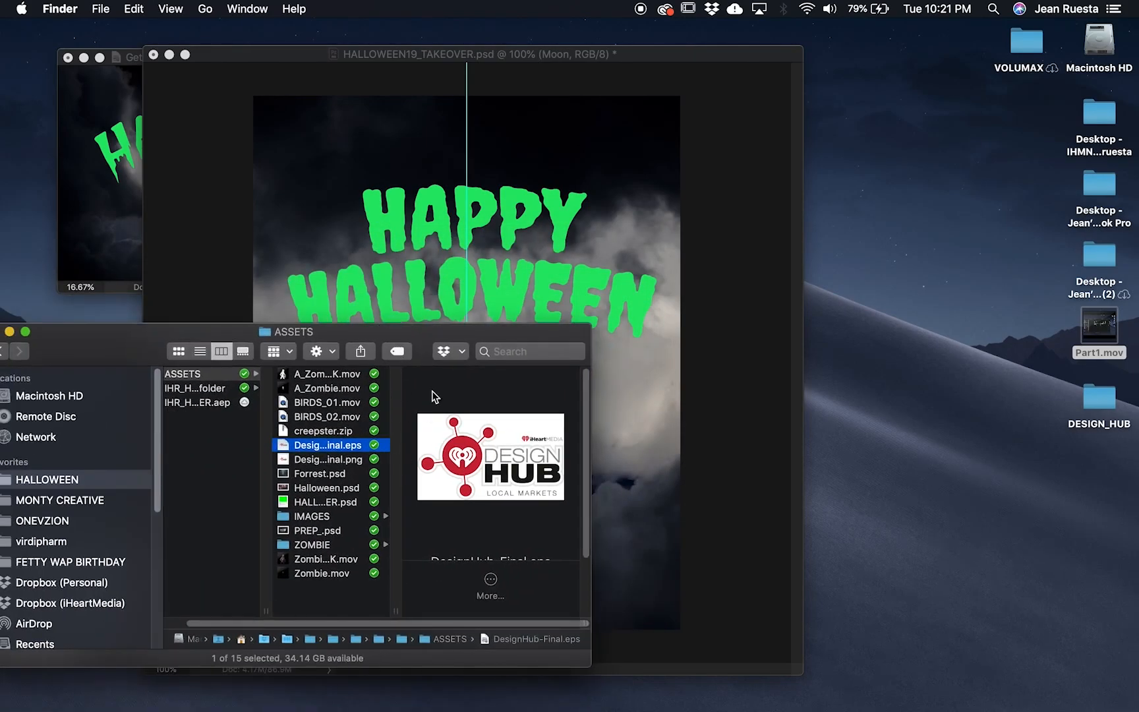
click(322, 519)
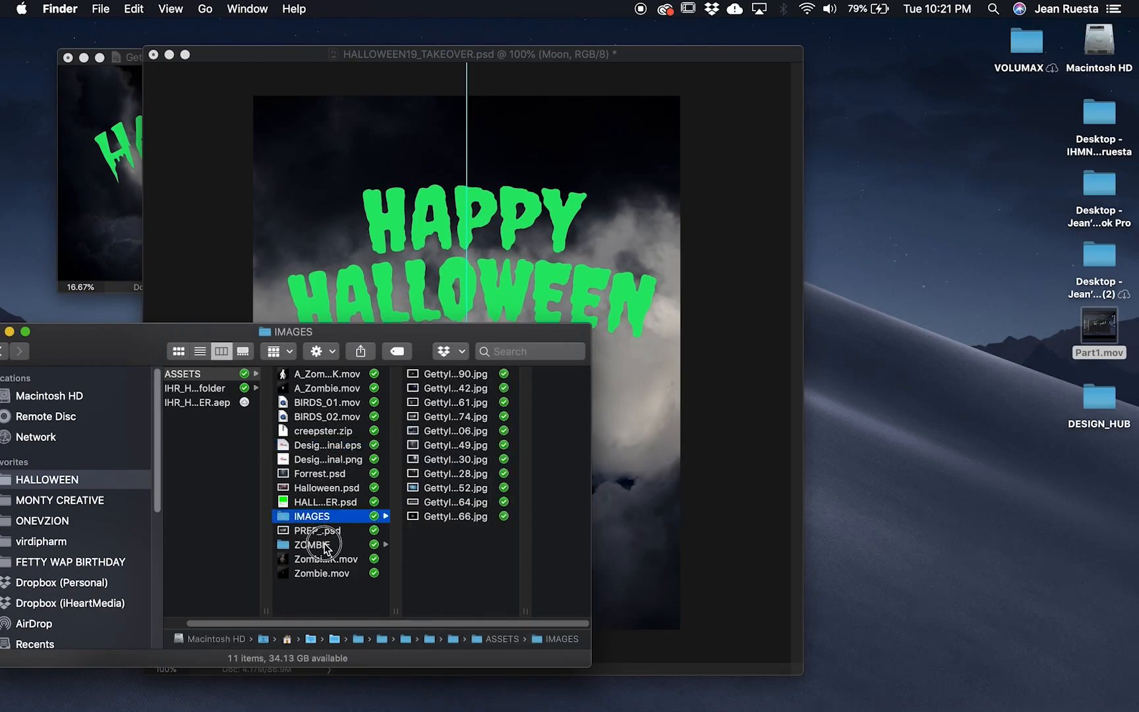
click(311, 543)
click(229, 390)
click(394, 374)
key(Down)
click(394, 374)
click(492, 375)
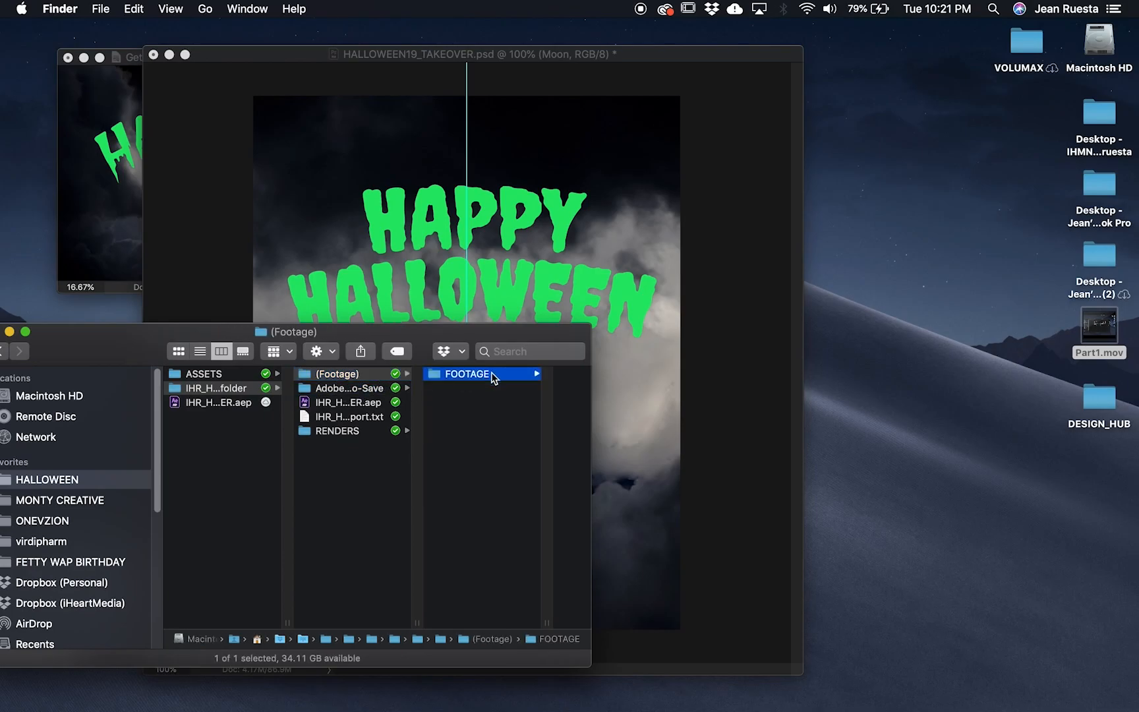
click(520, 391)
double_click(506, 389)
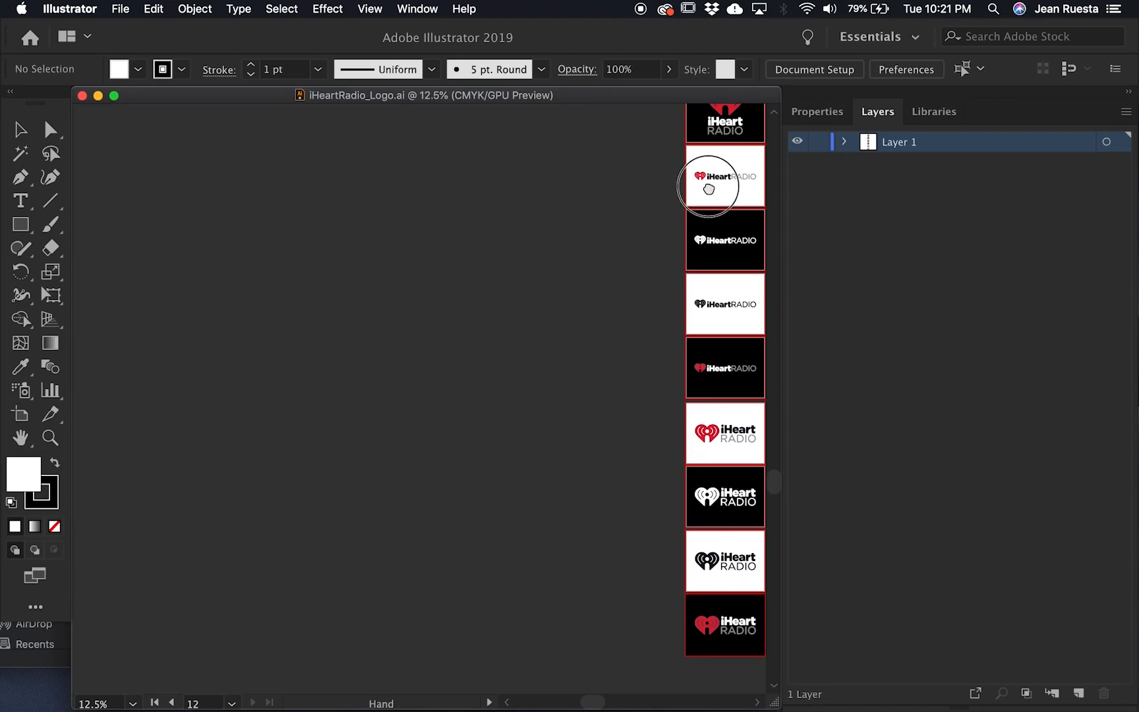
Copy the red heart icon from one of the iHeartRadio logo artboards and close the logo file.
drag(712, 183, 590, 305)
double_click(538, 158)
click(538, 159)
key(super+c)
key(super+w)
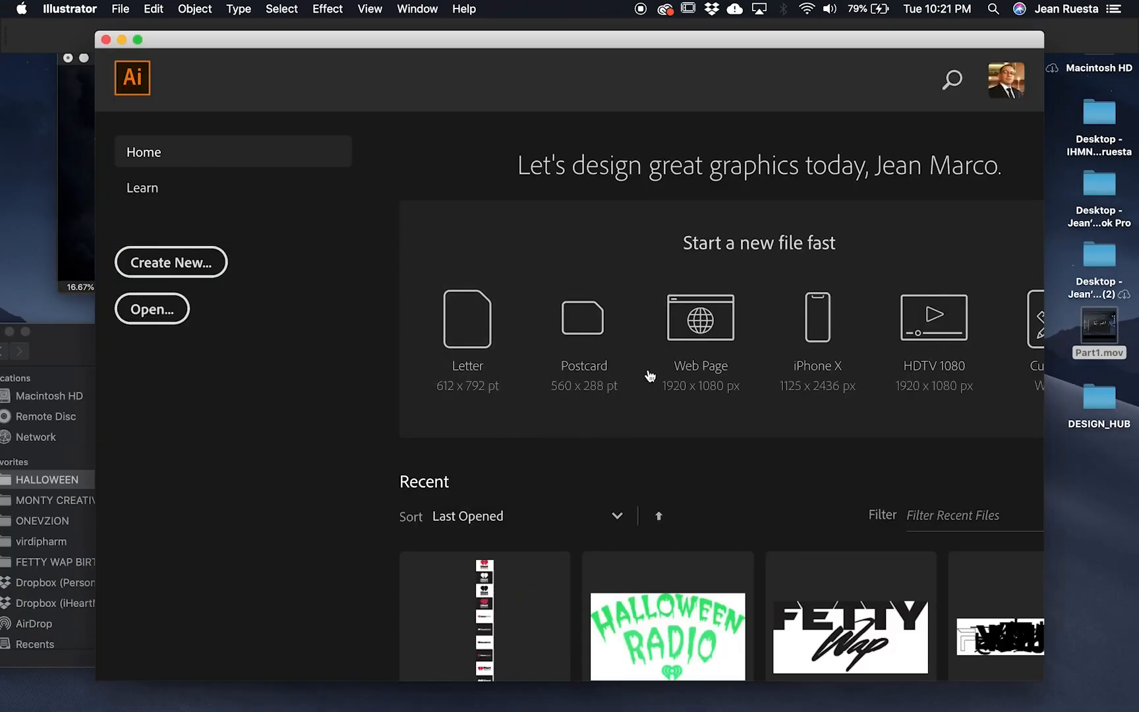
Switch to Photoshop, paste the heart icon as a smart object and place it over the moon.
key(super+Tab)
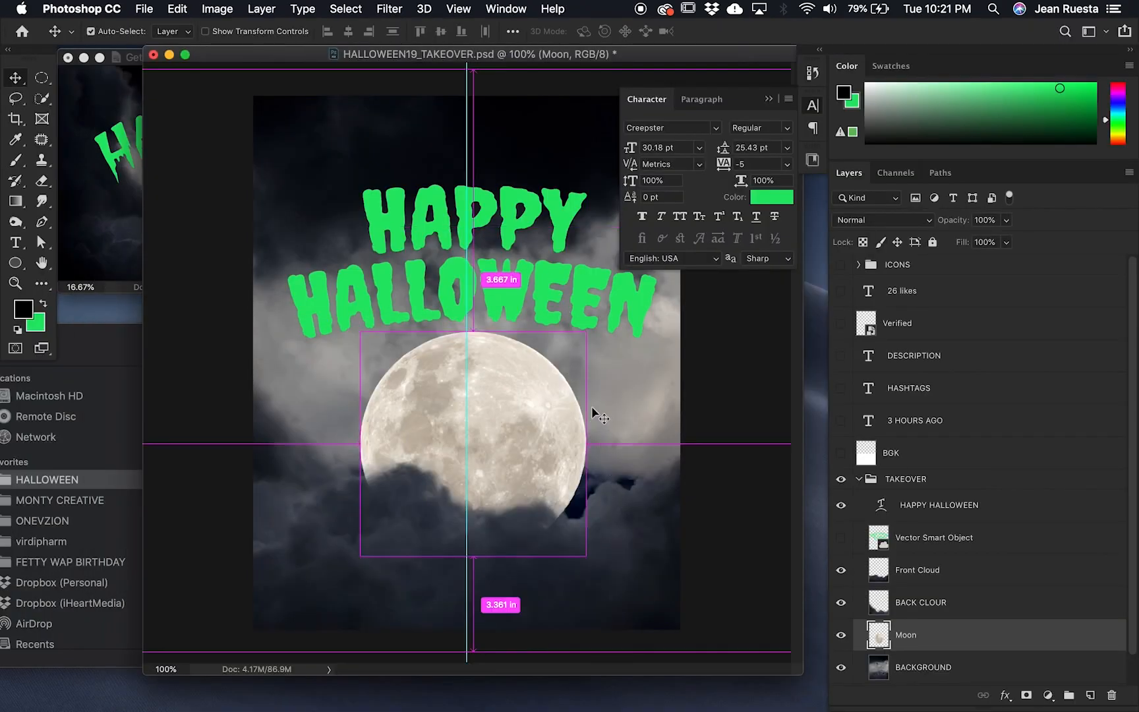
key(super+v)
click(739, 337)
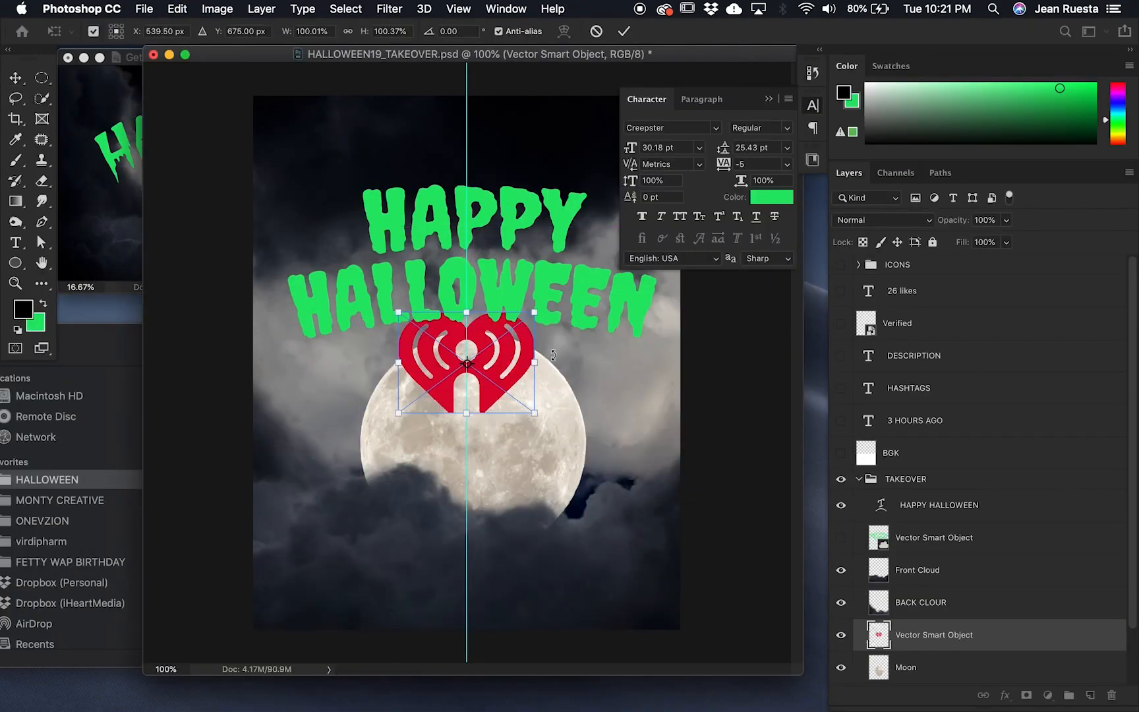
drag(486, 369, 494, 434)
key(Return)
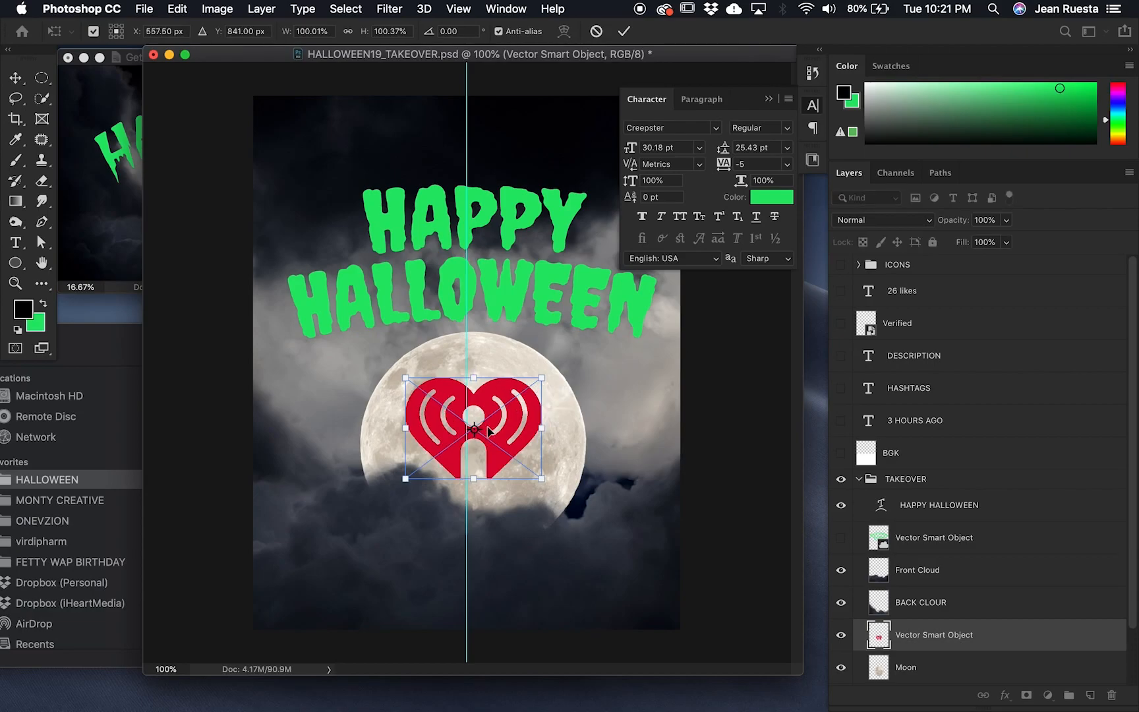
Shift the heart smart object slightly left on the moon and transform it to be a little larger with slightly spread legs.
key(super+plus)
key(super+plus)
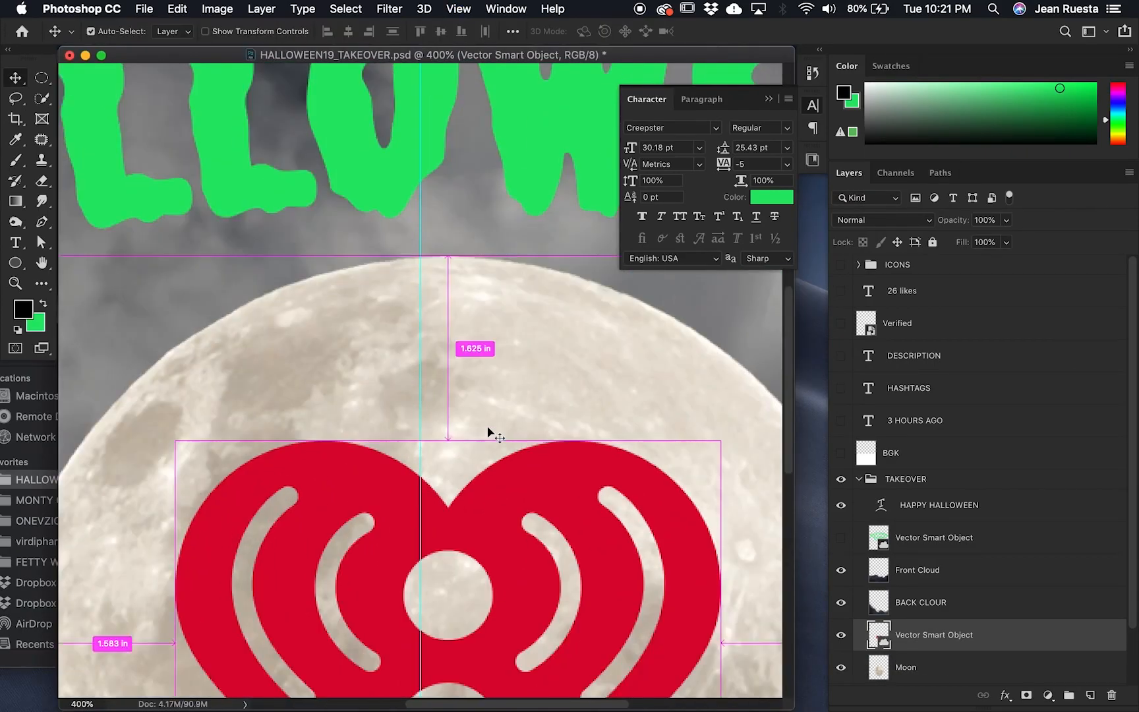
scroll(640, 389, down, 3)
key(super+minus)
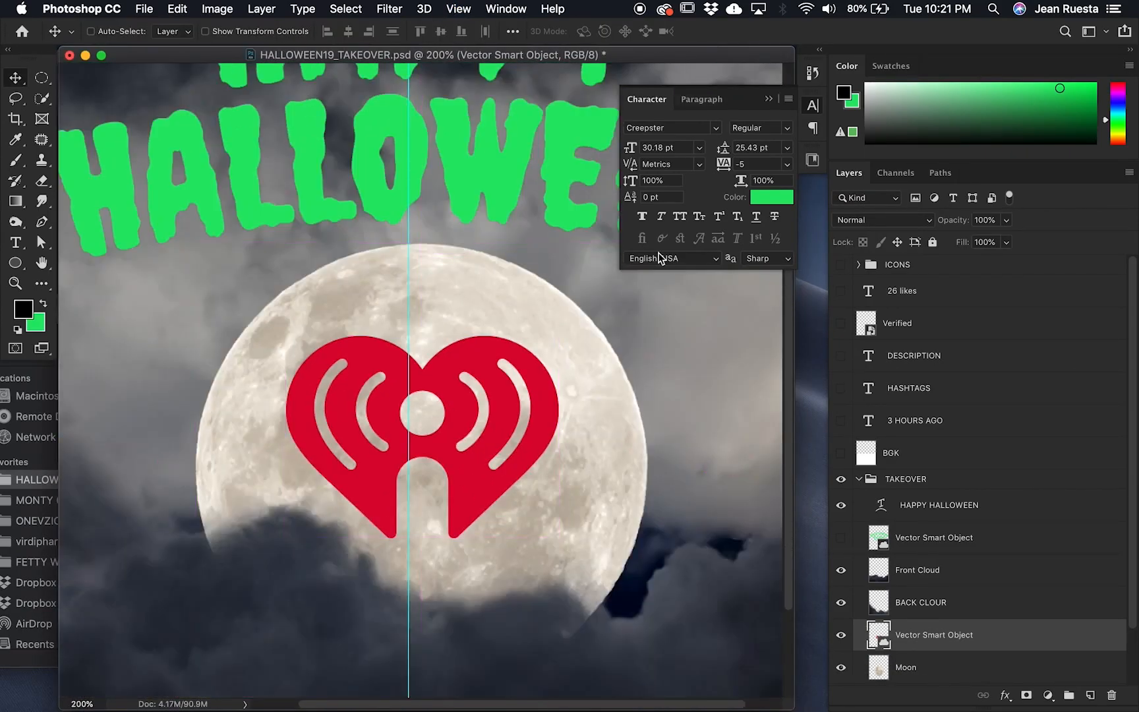
scroll(620, 378, down, 2)
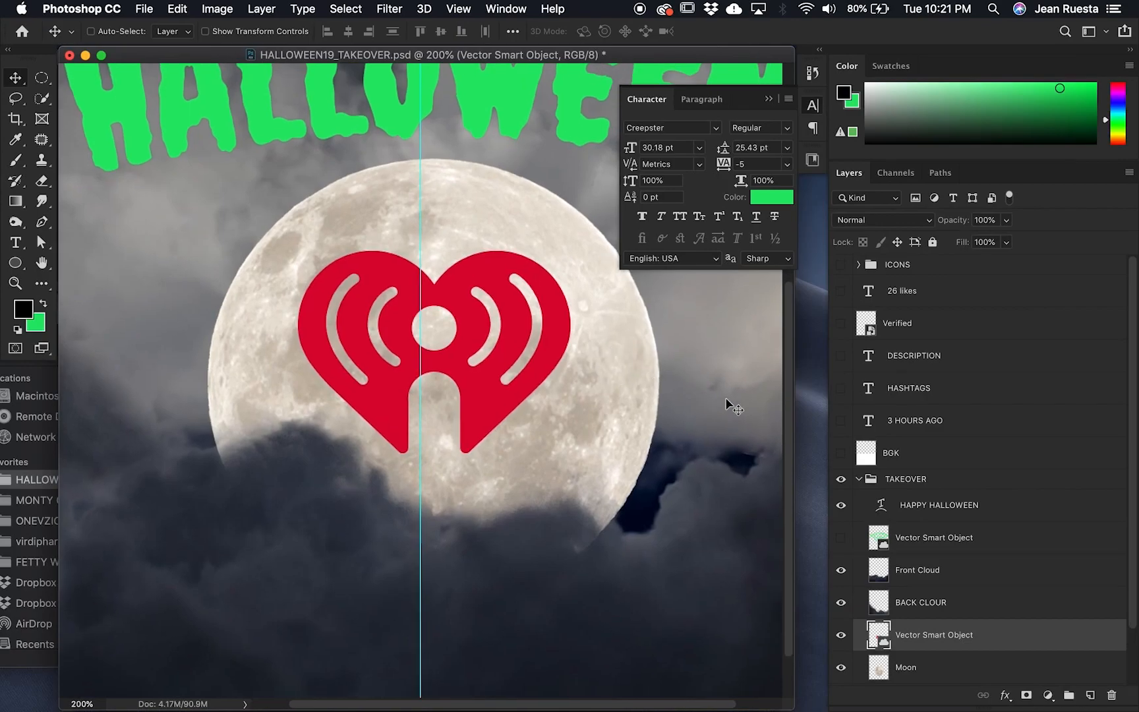
click(921, 669)
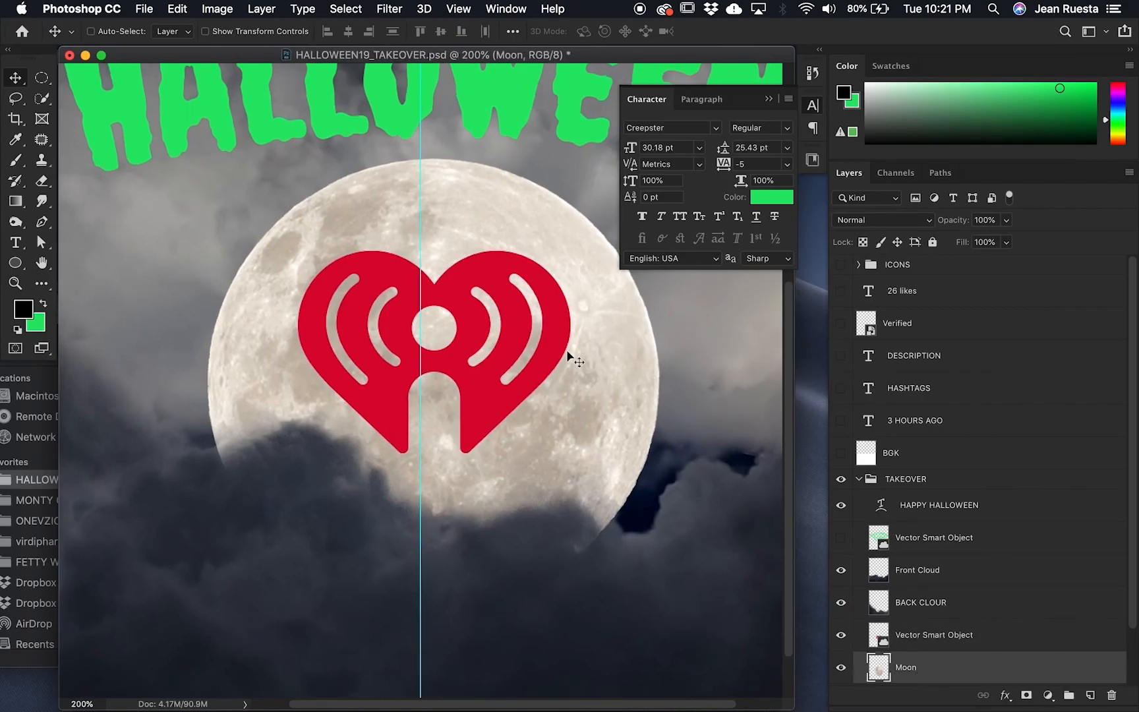
click(934, 636)
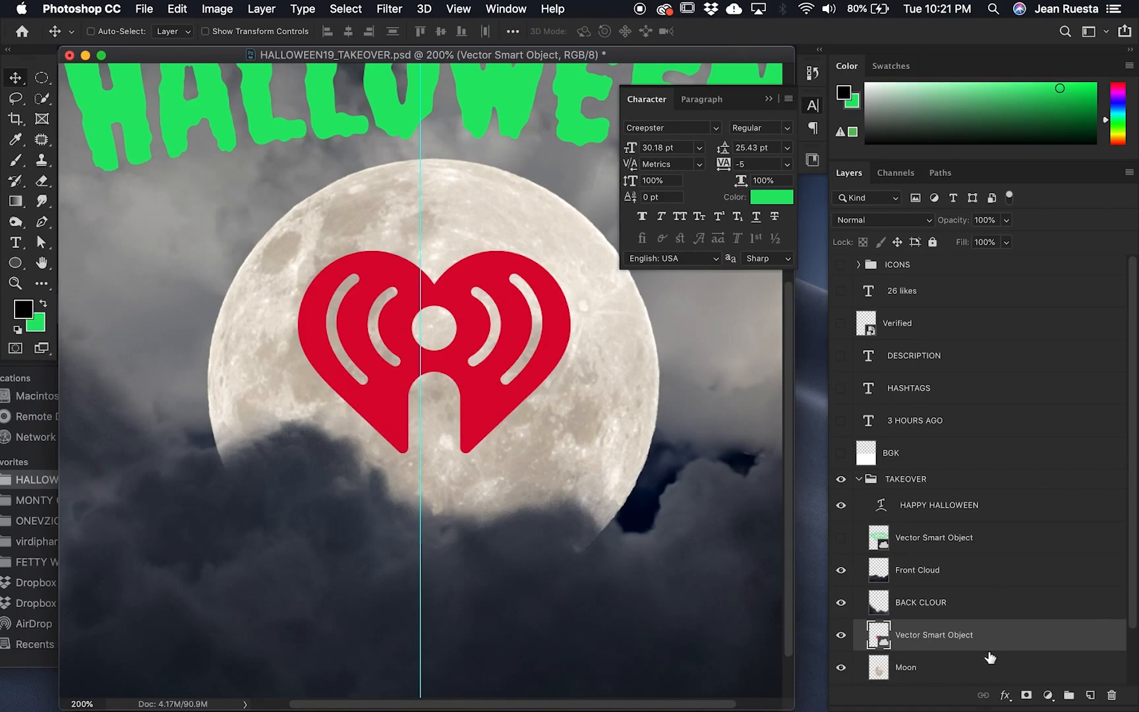
drag(526, 338, 524, 338)
key(super+t)
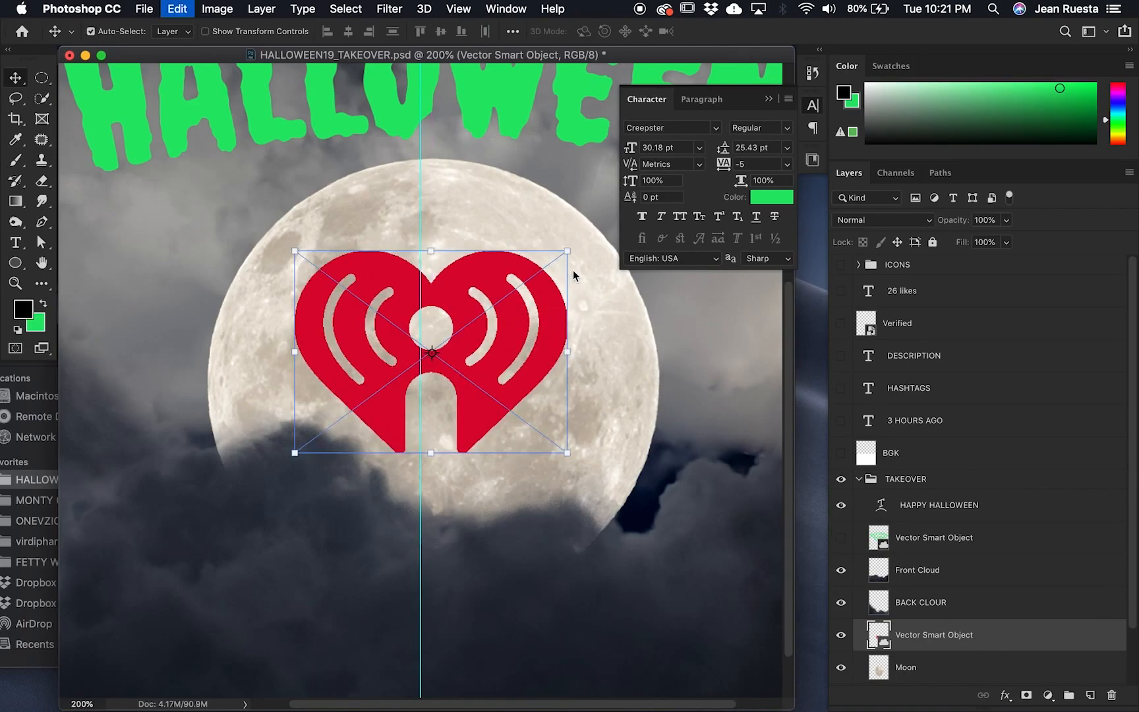
drag(567, 251, 577, 199)
key(Return)
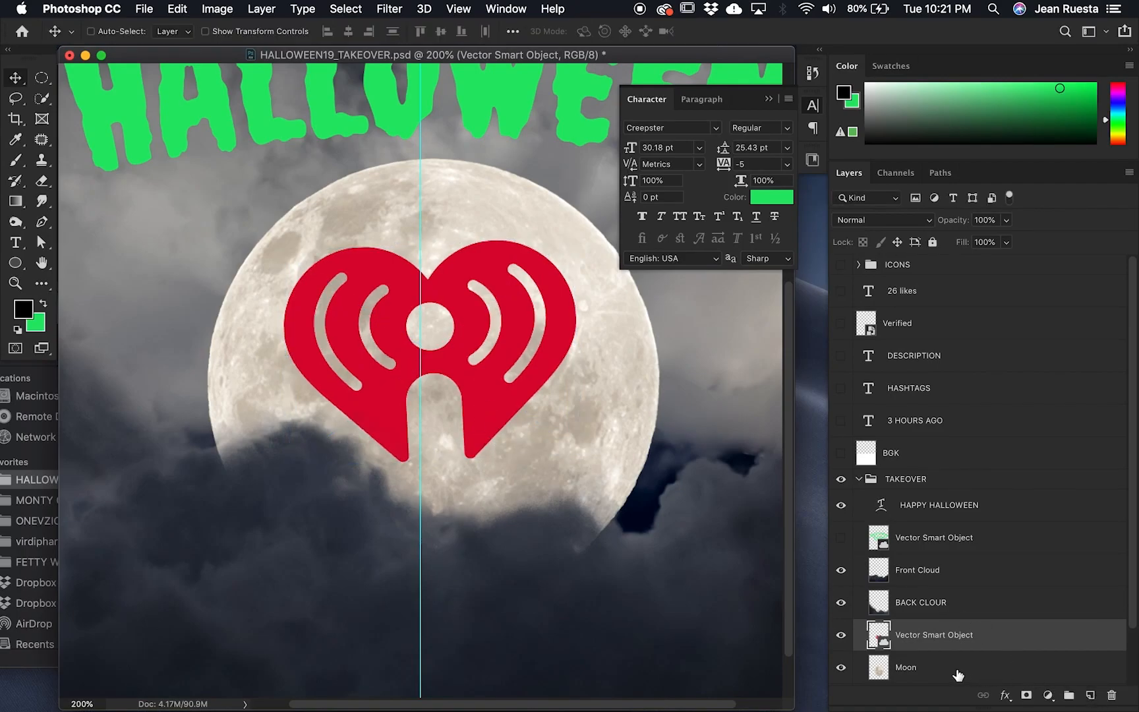
Rasterize the heart by merging it with a new empty layer, and fill its pixels with a beige sampled from the moon.
click(1086, 696)
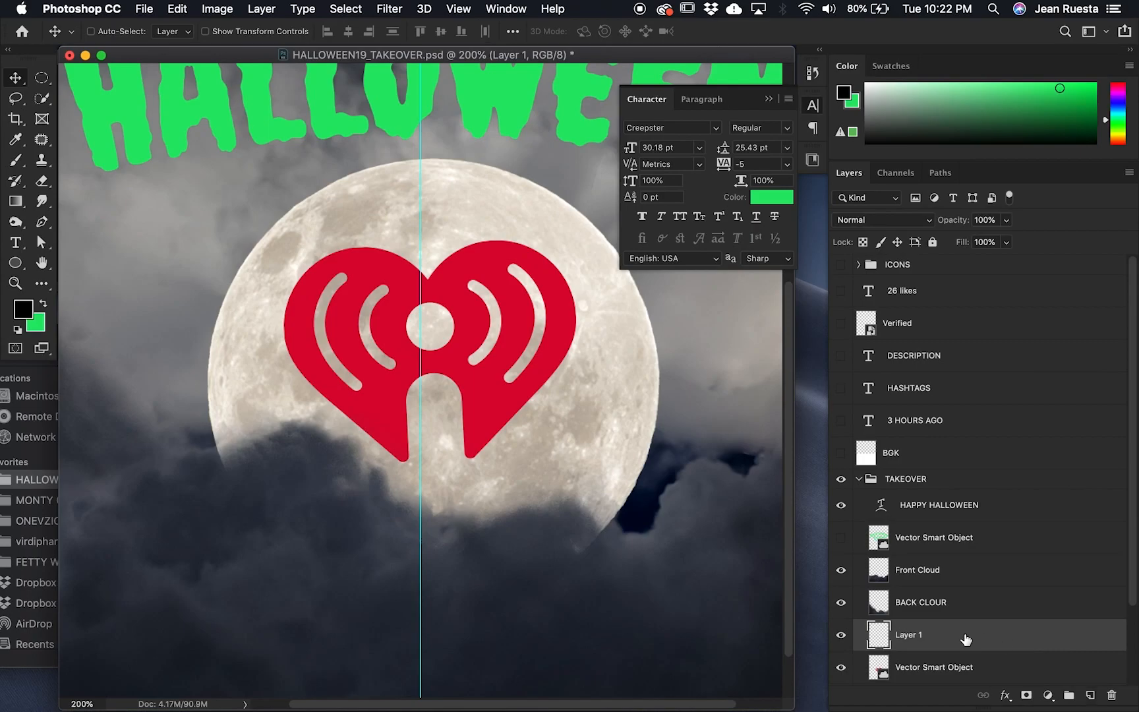
key(super+e)
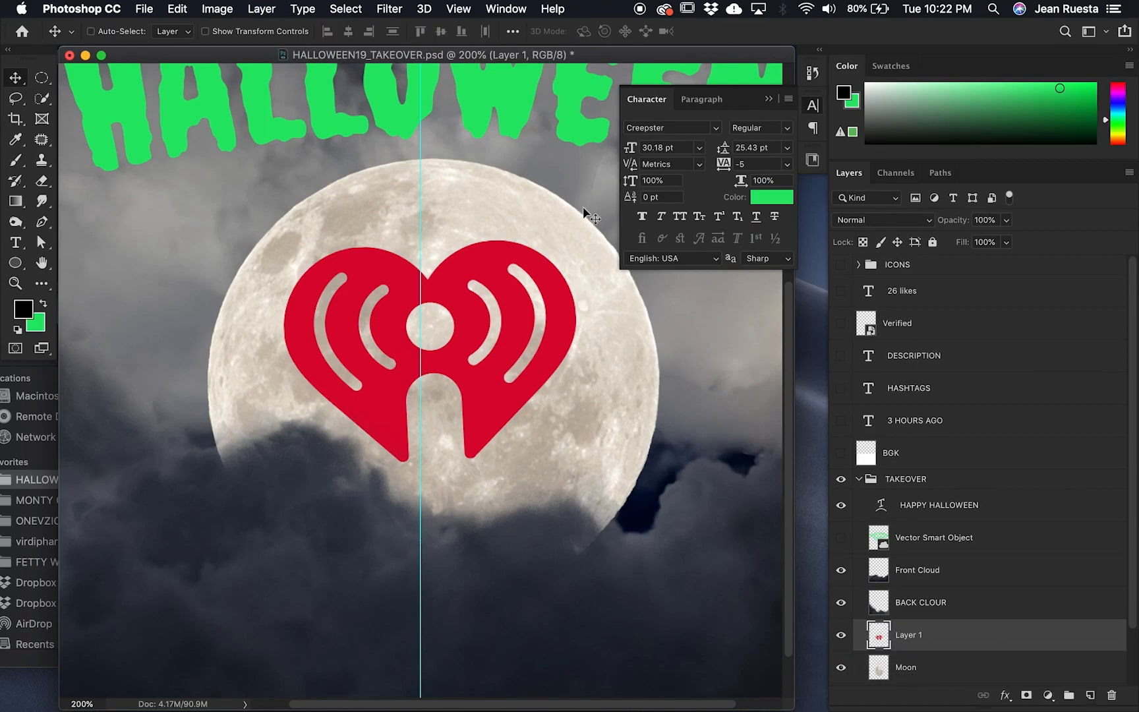
key(i)
click(841, 635)
click(385, 280)
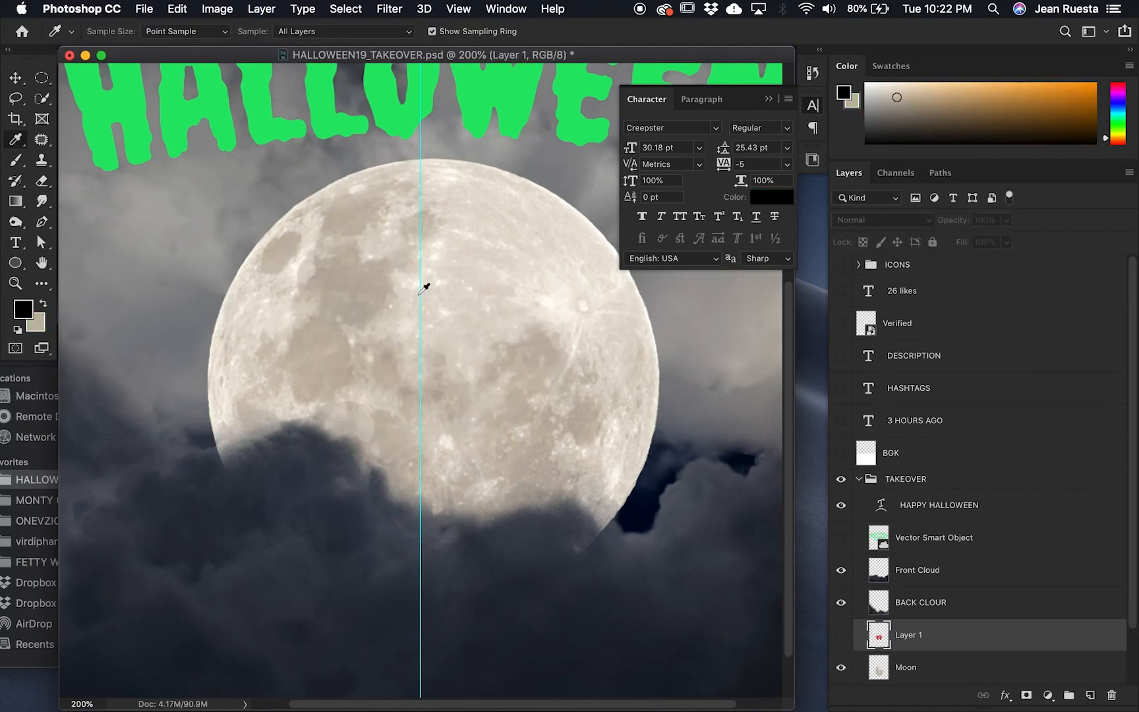
click(841, 633)
key(alt+shift+BackSpace)
key(super+shift+BackSpace)
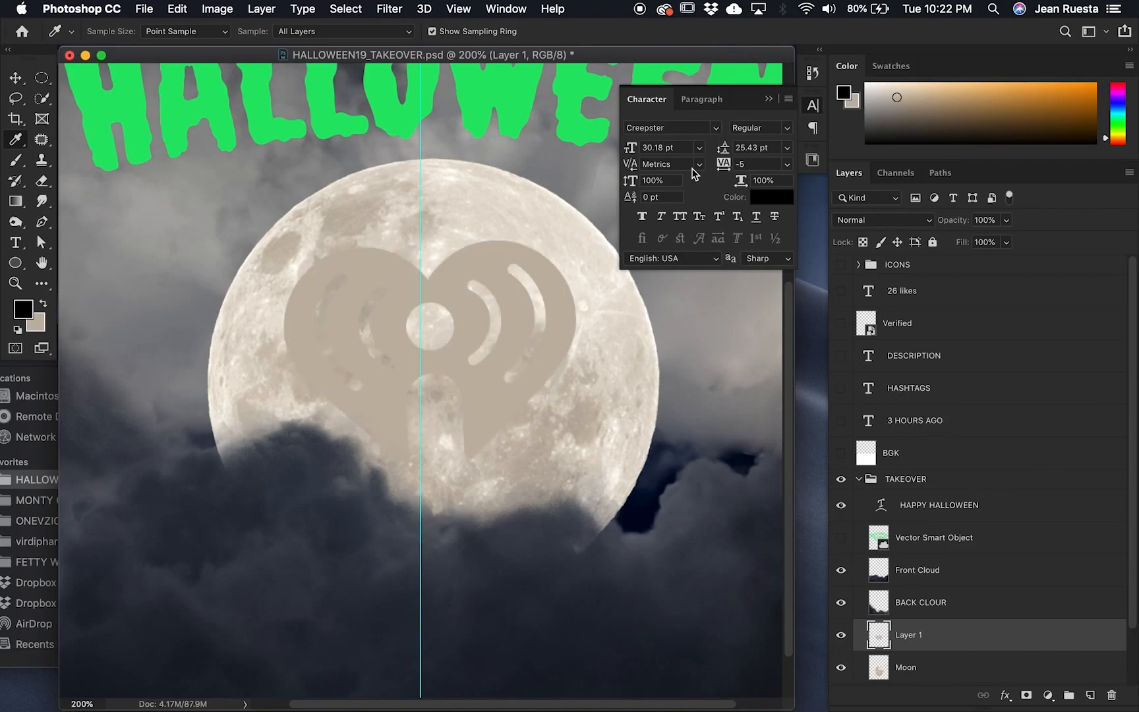
Set the background color to the darker grey-brown 958c7f and refill only the heart's pixels with it.
click(36, 322)
click(754, 403)
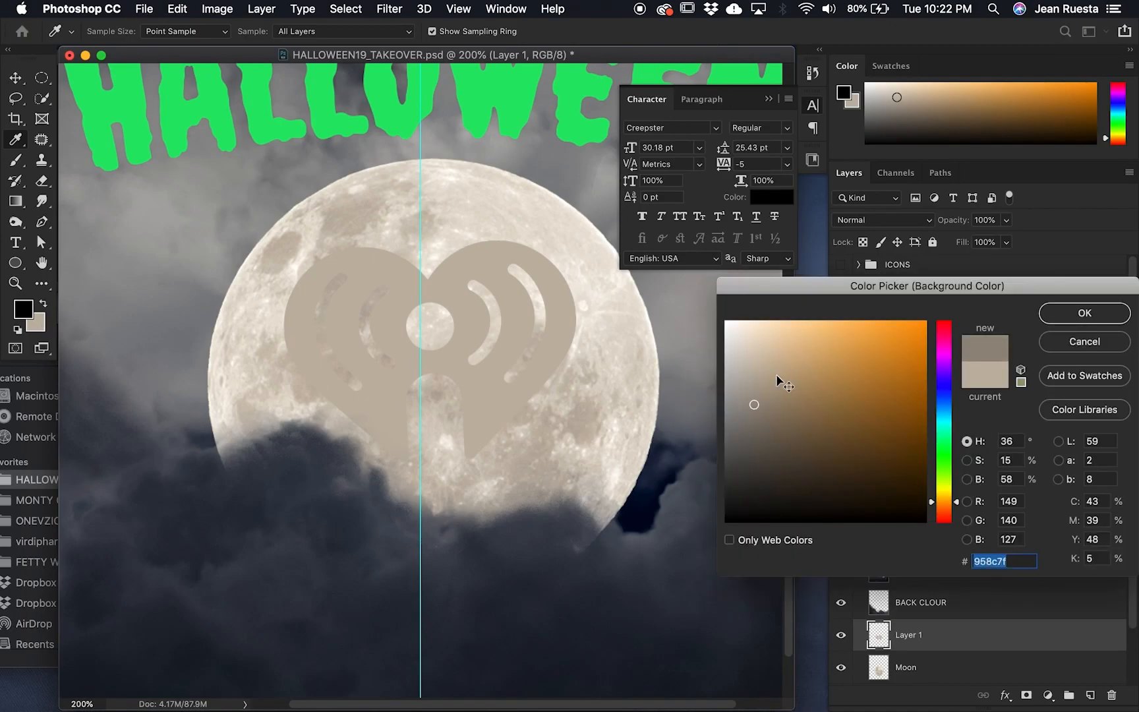
key(Return)
key(super+BackSpace)
key(super+z)
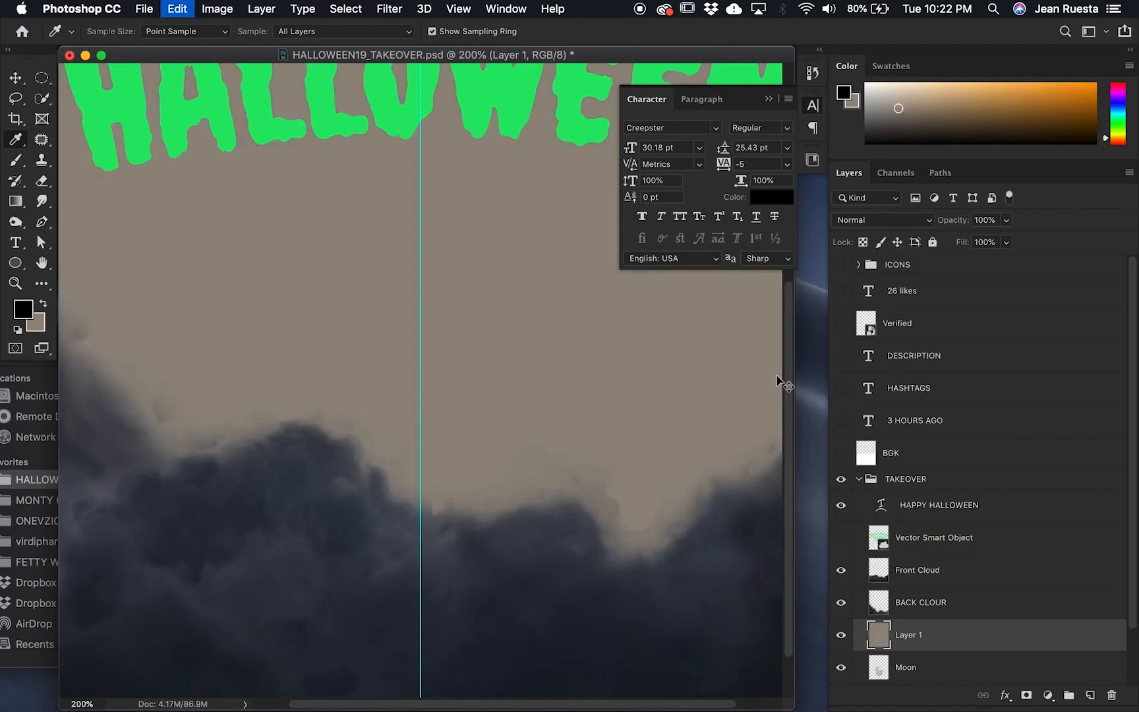
key(alt+shift+BackSpace)
key(super+shift+BackSpace)
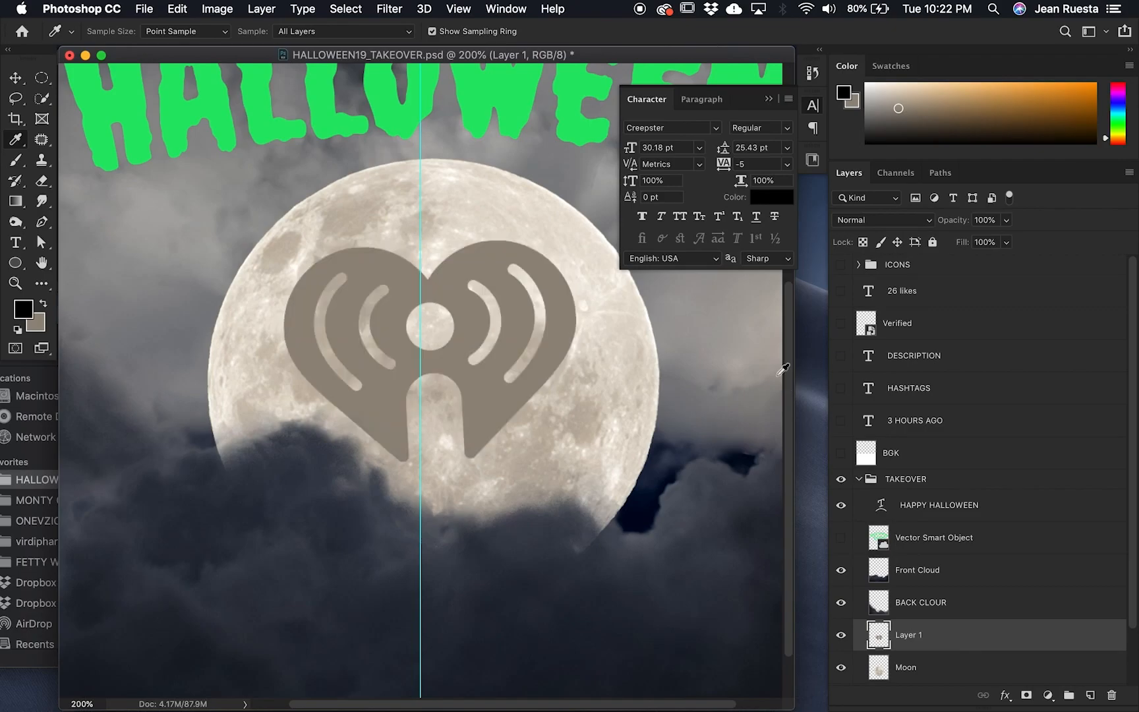
Try out blend modes on the heart layer and settle on Multiply.
key(v)
key(shift+plus)
key(shift+plus)
key(shift+plus)
key(shift+minus)
key(shift+minus)
key(shift+plus)
key(shift+plus)
key(shift+plus)
key(shift+minus)
key(shift+plus)
key(shift+plus)
key(shift+plus)
key(shift+plus)
key(shift+plus)
key(shift+minus)
key(shift+minus)
key(shift+minus)
key(shift+minus)
key(shift+minus)
key(shift+minus)
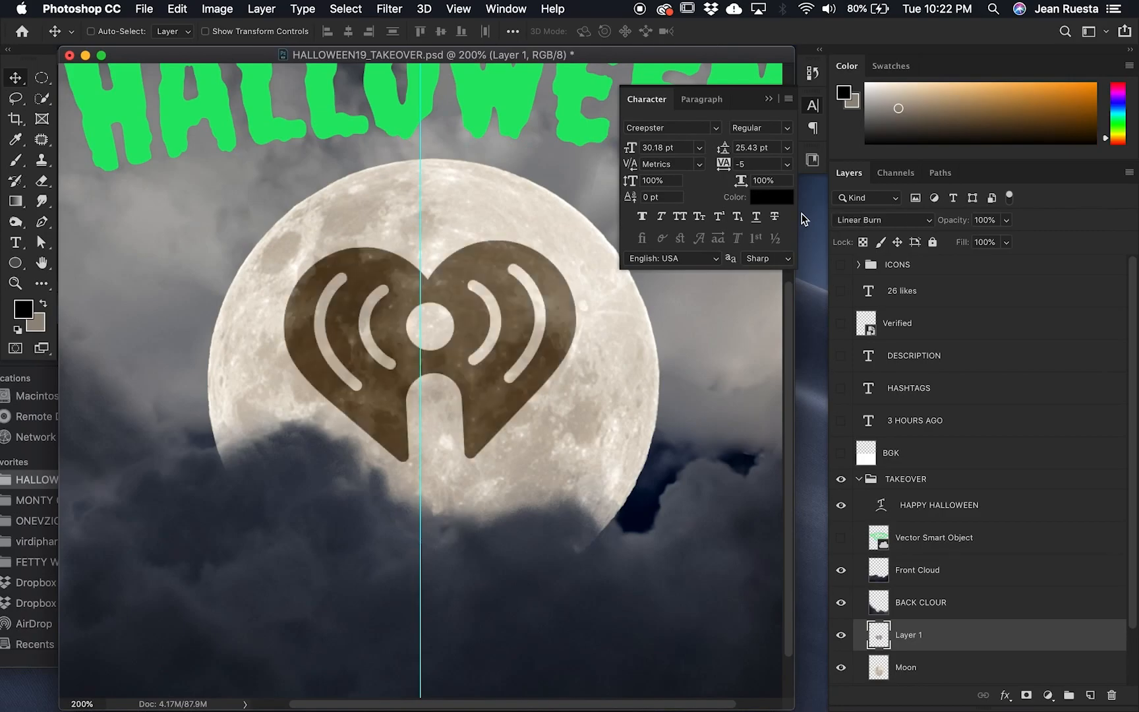
key(shift+minus)
key(shift+minus)
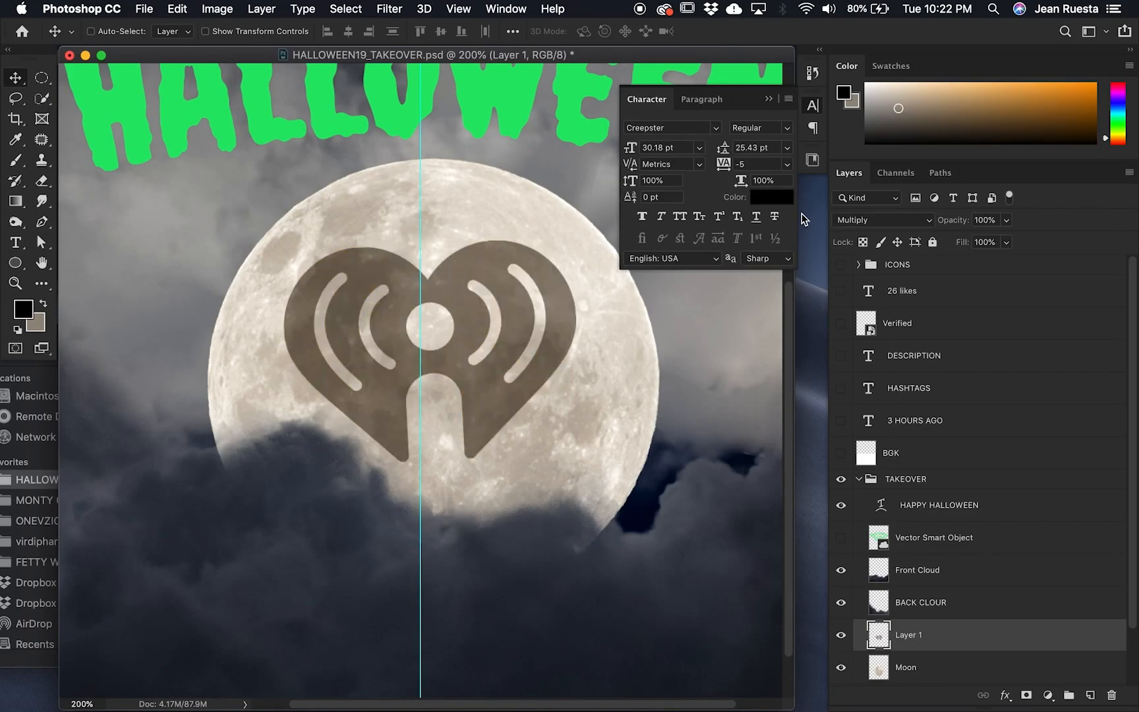
Duplicate the Moon layer, then rotate the copy and enlarge it to about 125%.
click(933, 673)
key(ctrl+j)
key(ctrl+t)
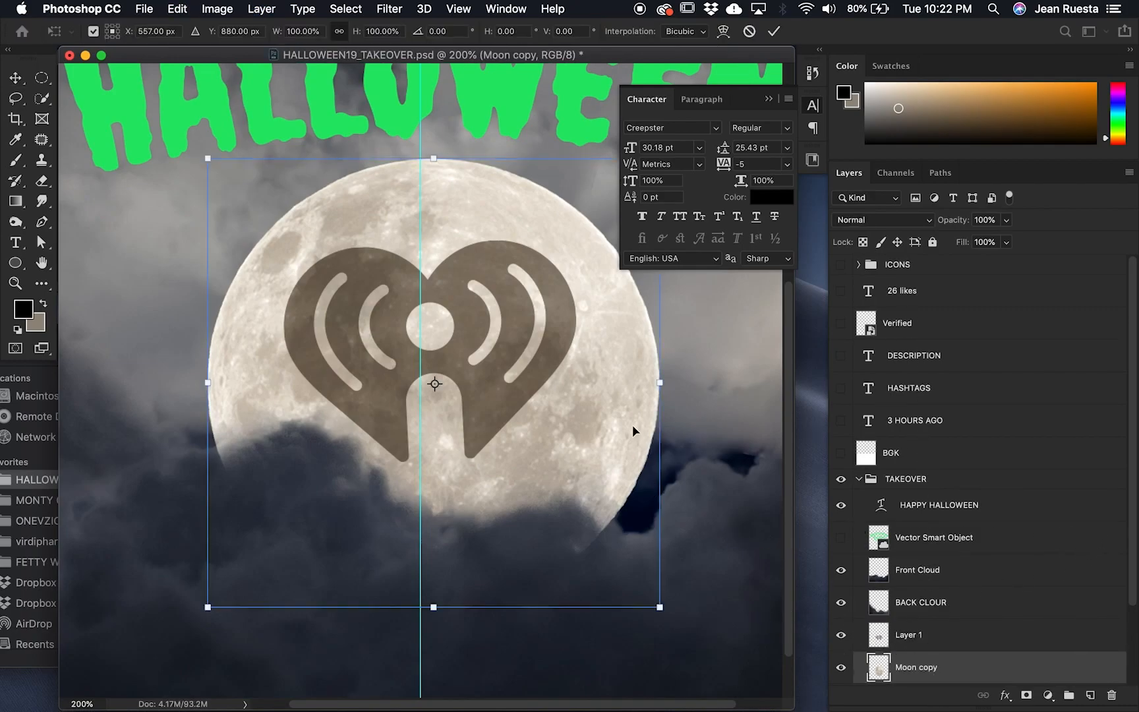
drag(204, 158, 659, 386)
drag(746, 418, 844, 381)
key(Return)
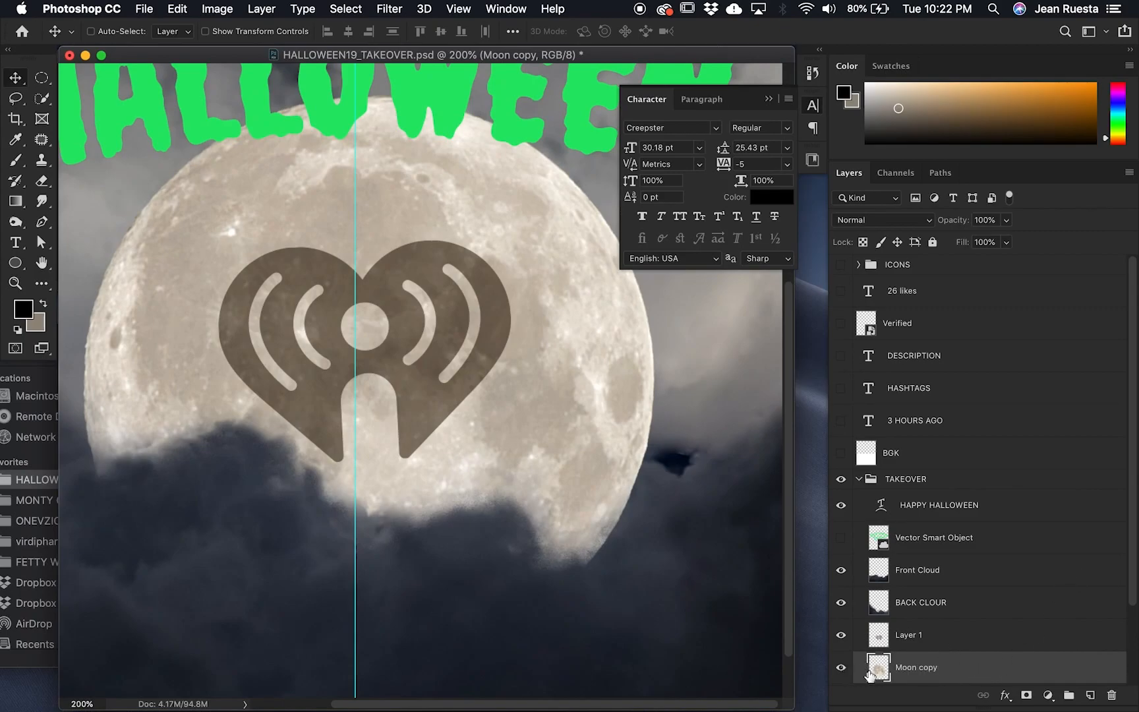
Move the Moon copy above the heart layer, clip it to the heart, and merge the two layers.
drag(920, 667, 928, 626)
key(super+alt+g)
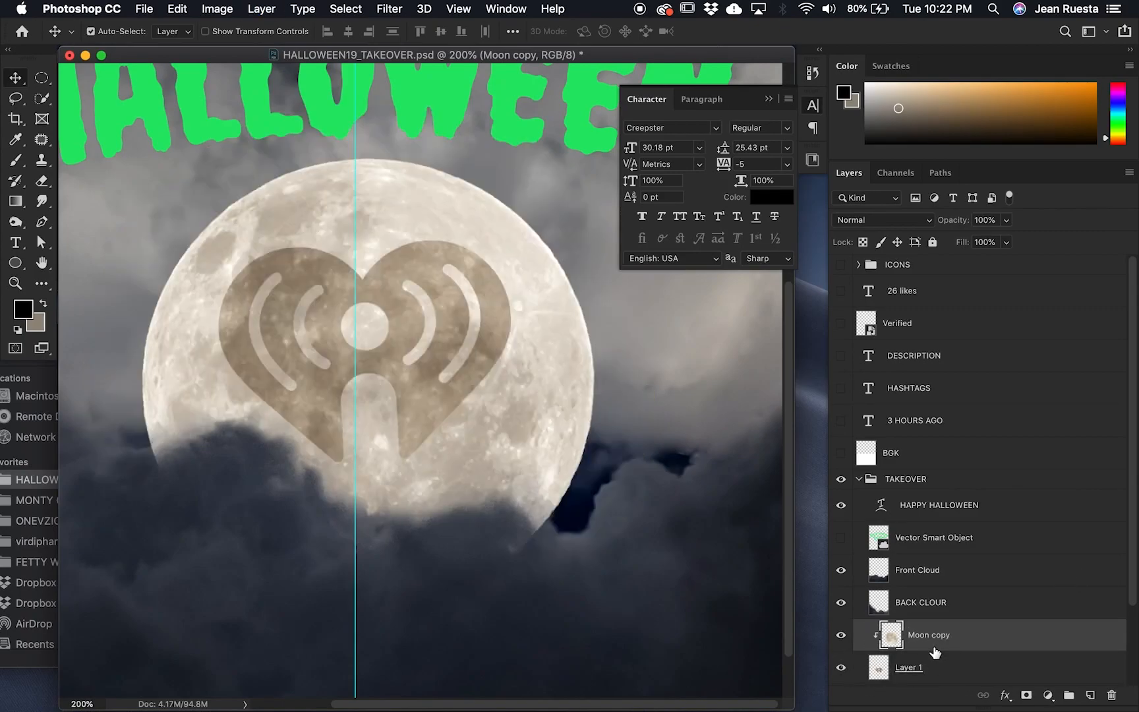
shift+click(931, 667)
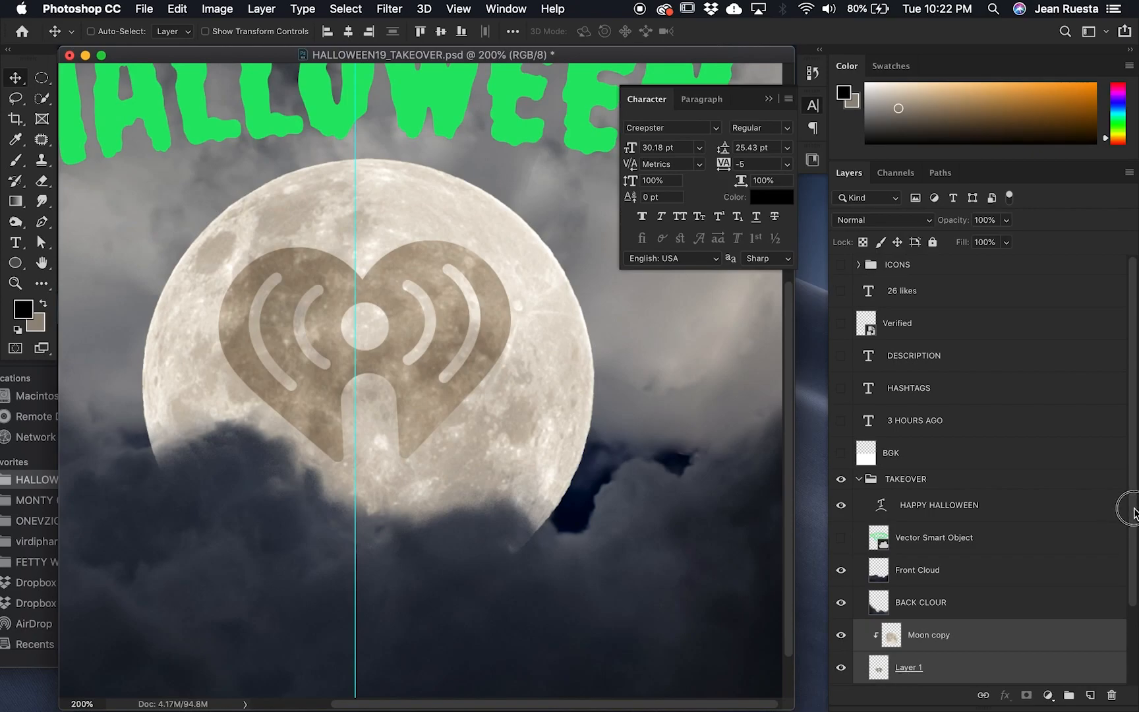
scroll(1114, 514, down, 3)
click(845, 540)
click(844, 541)
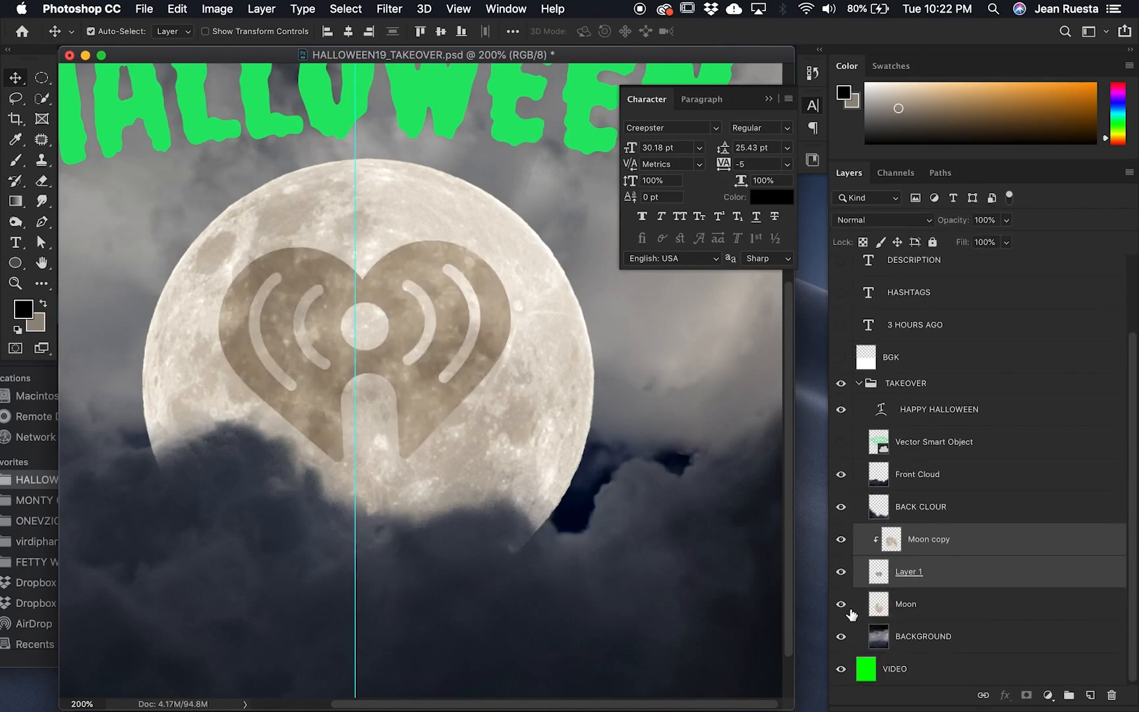
key(super+e)
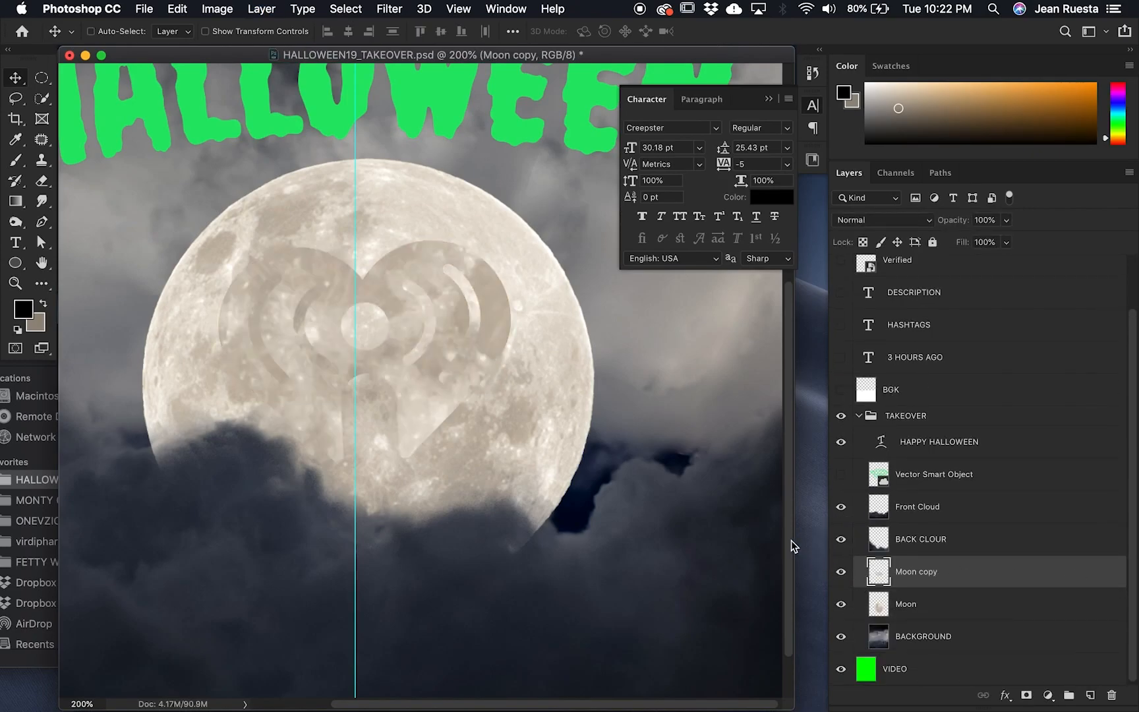
Set the merged heart layer's blend mode to Multiply.
key(shift+plus)
key(shift+plus)
key(shift+plus)
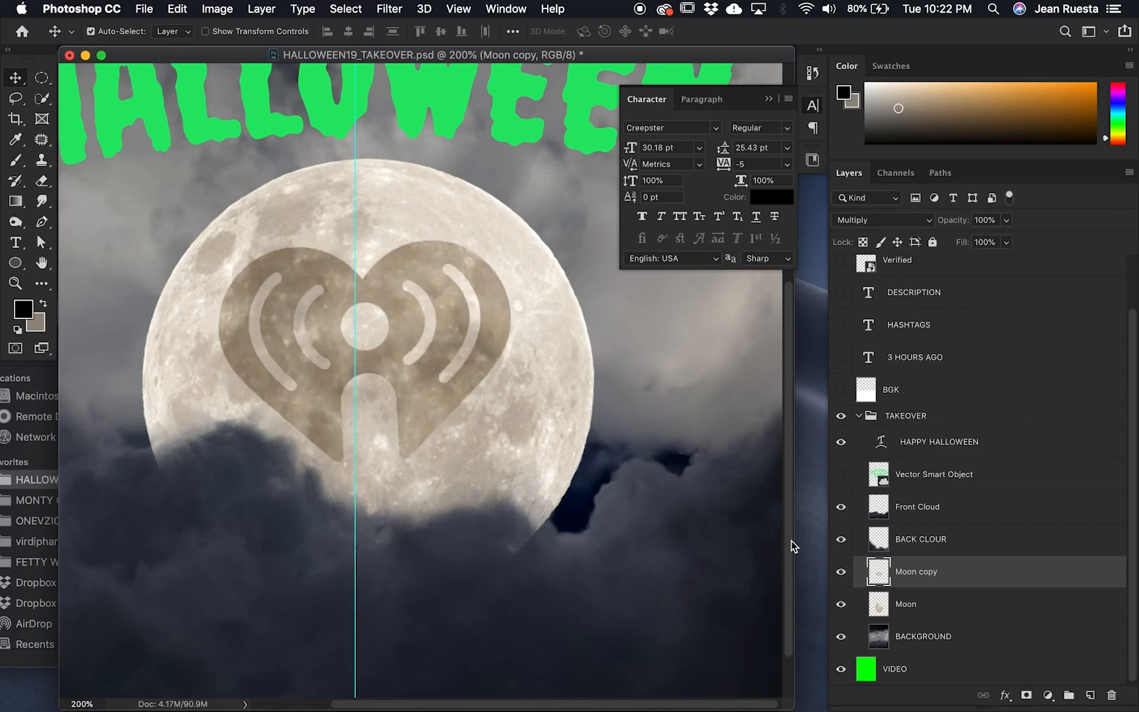
Darken the moon-textured heart with Levels by setting the midtone input to 0.77.
key(super+minus)
key(super+minus)
key(super+plus)
key(super+plus)
key(super+minus)
key(super+plus)
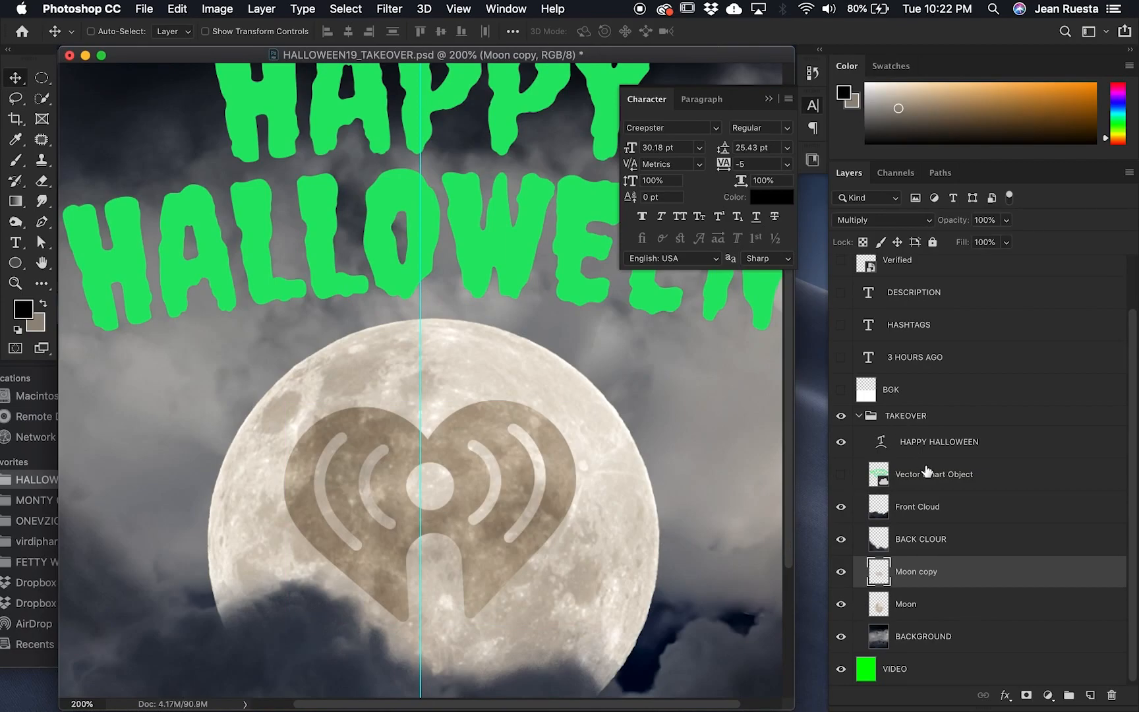
key(super+l)
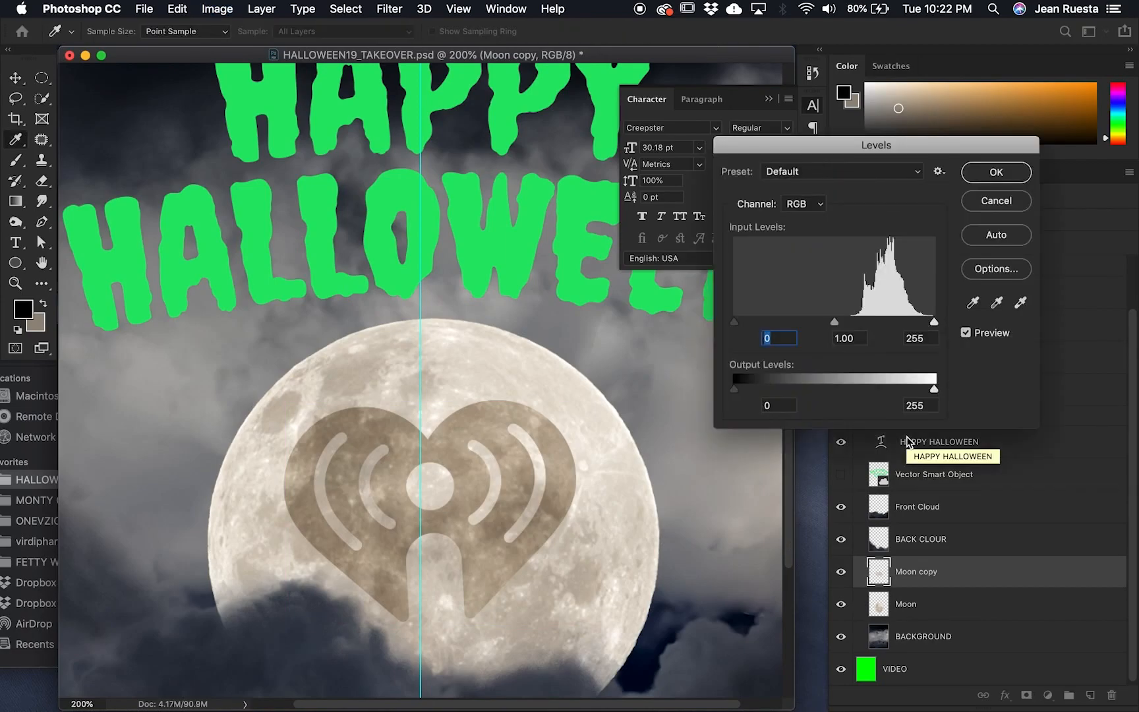
drag(835, 323, 851, 322)
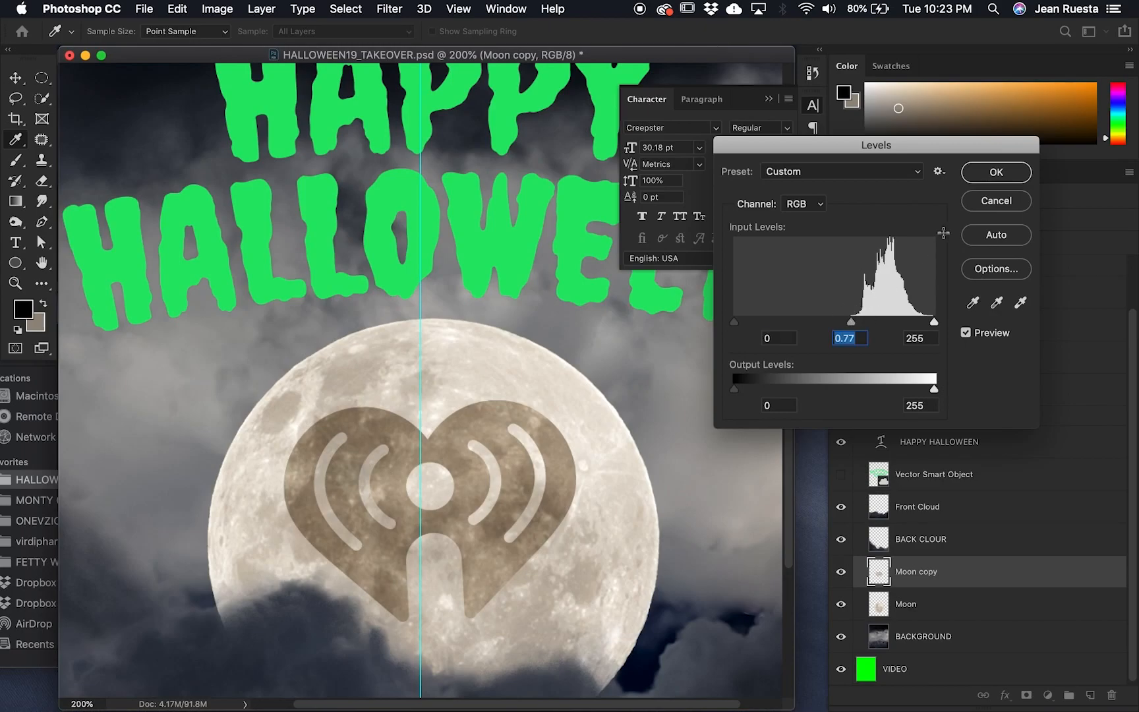
click(995, 172)
key(super+minus)
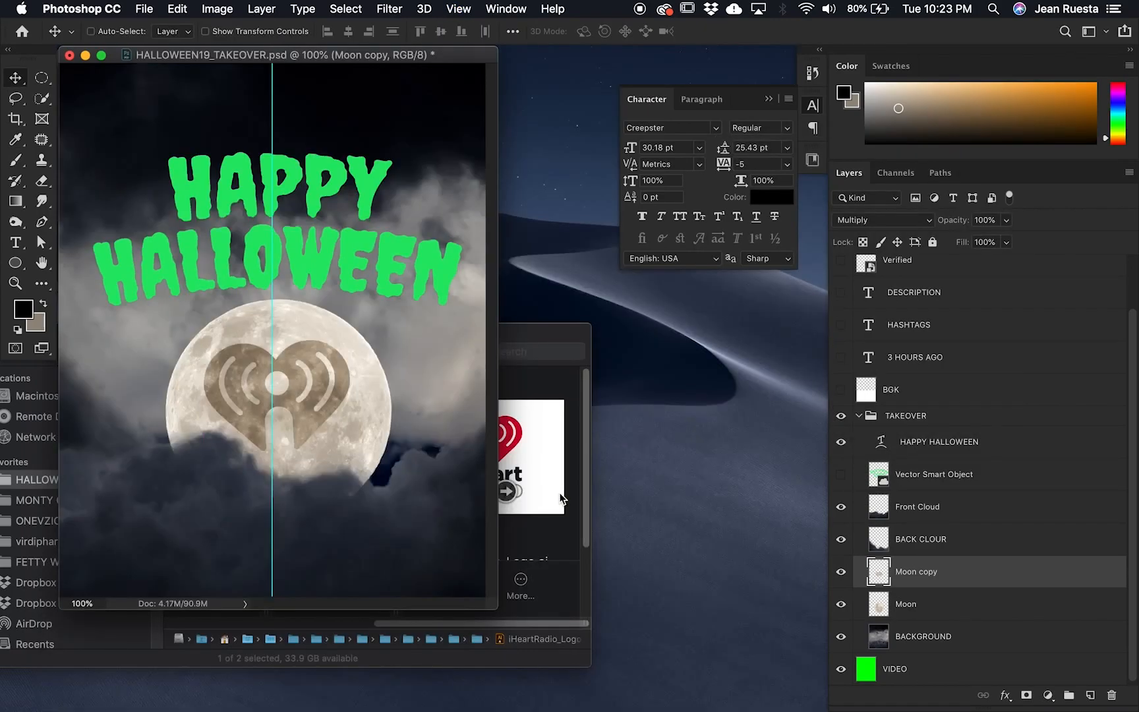
Rename the Moon copy layer as IHEART.
key(super+plus)
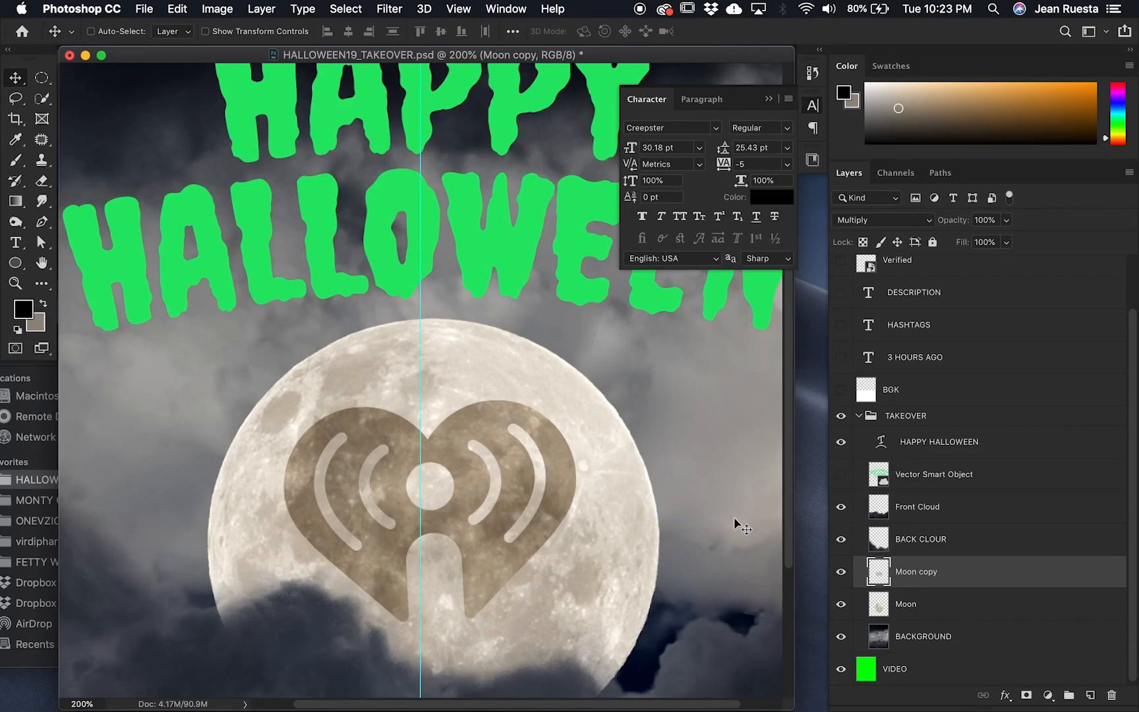
click(840, 572)
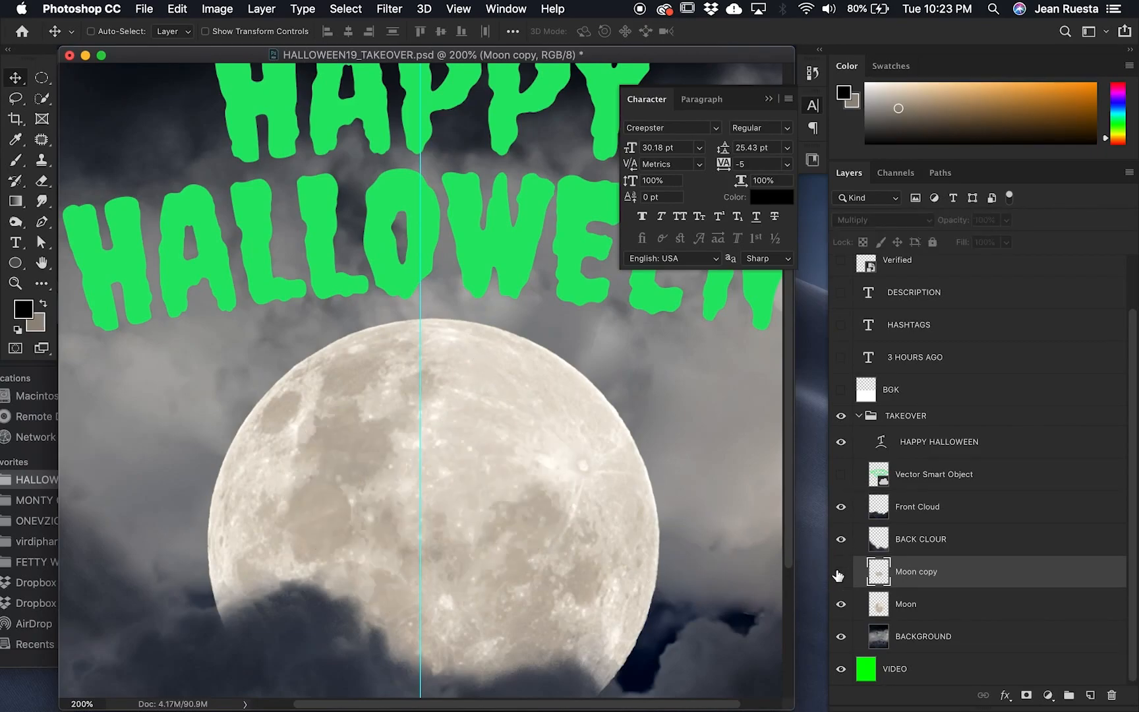
click(841, 572)
double_click(931, 571)
text(IHEA)
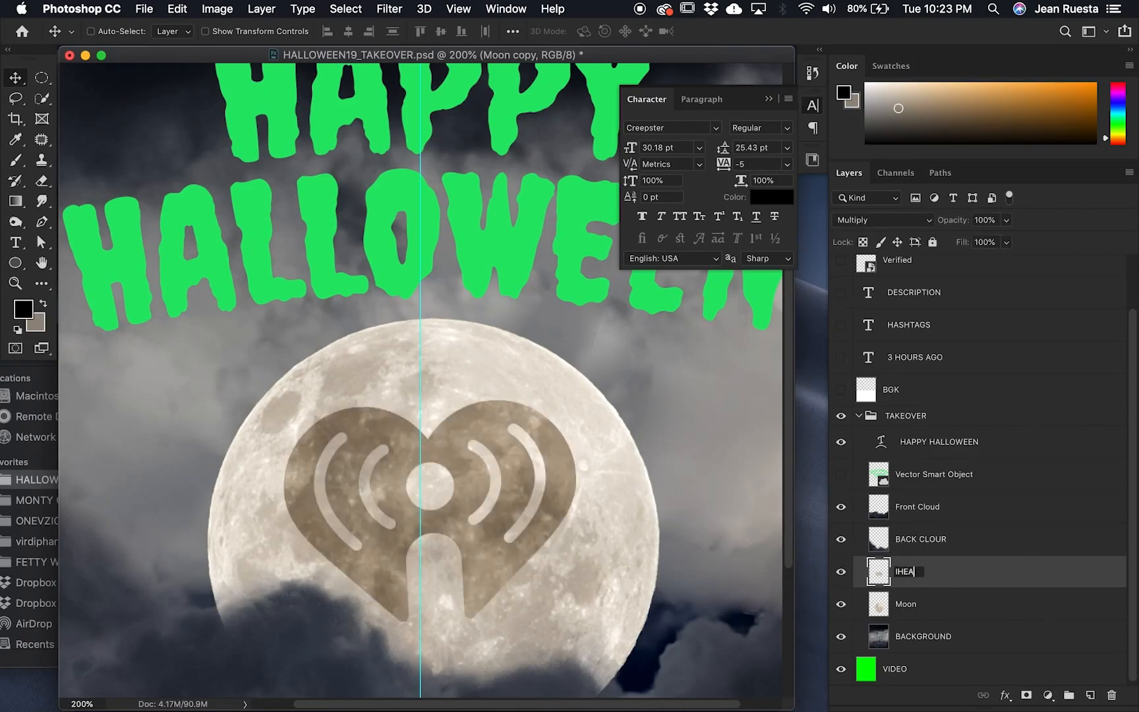
key(Return)
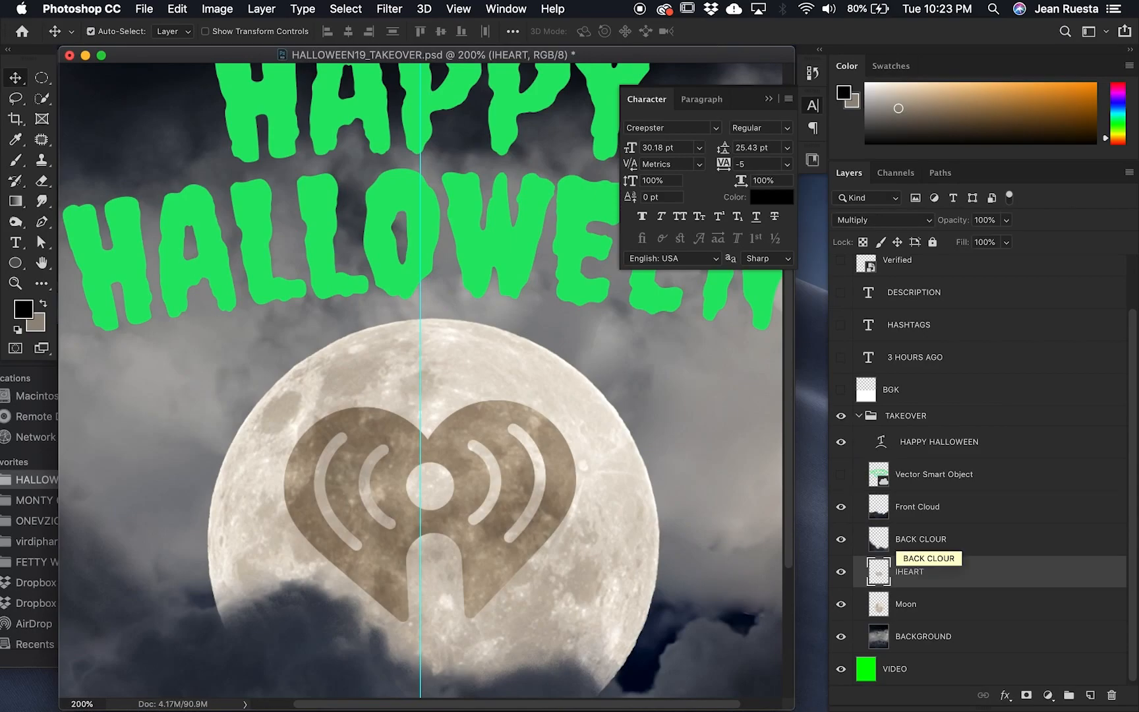
Move the HAPPY HALLOWEEN title slightly up so that it sits clear of the moon.
key(super+minus)
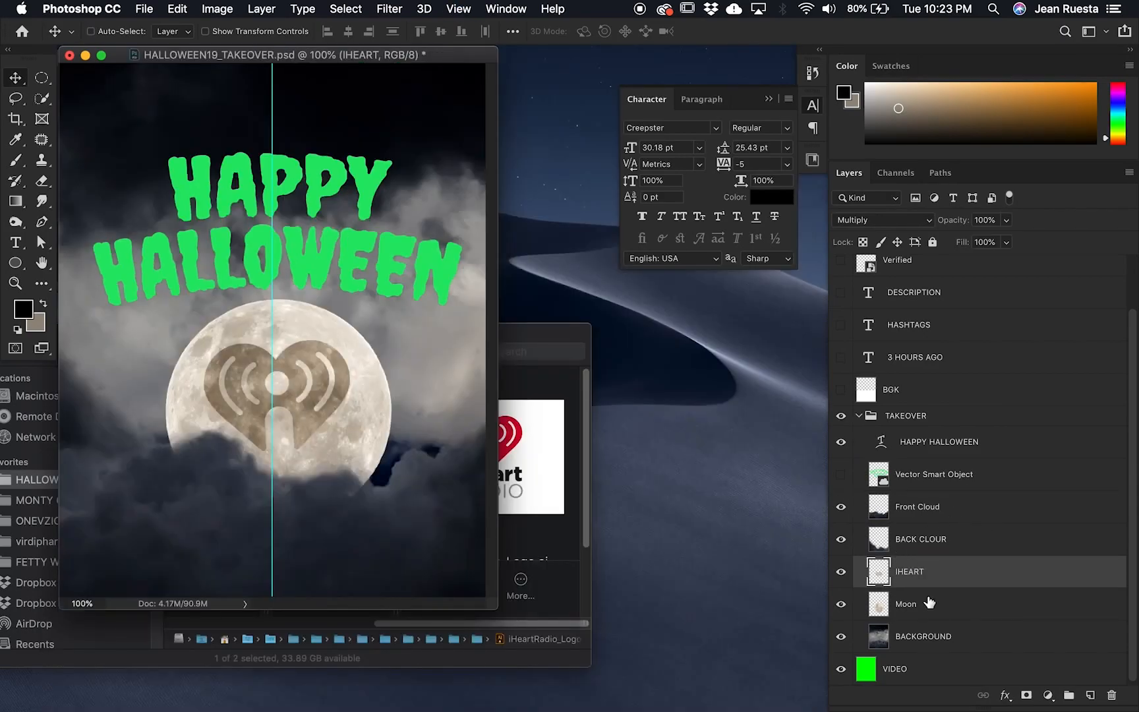
click(929, 440)
drag(369, 264, 362, 243)
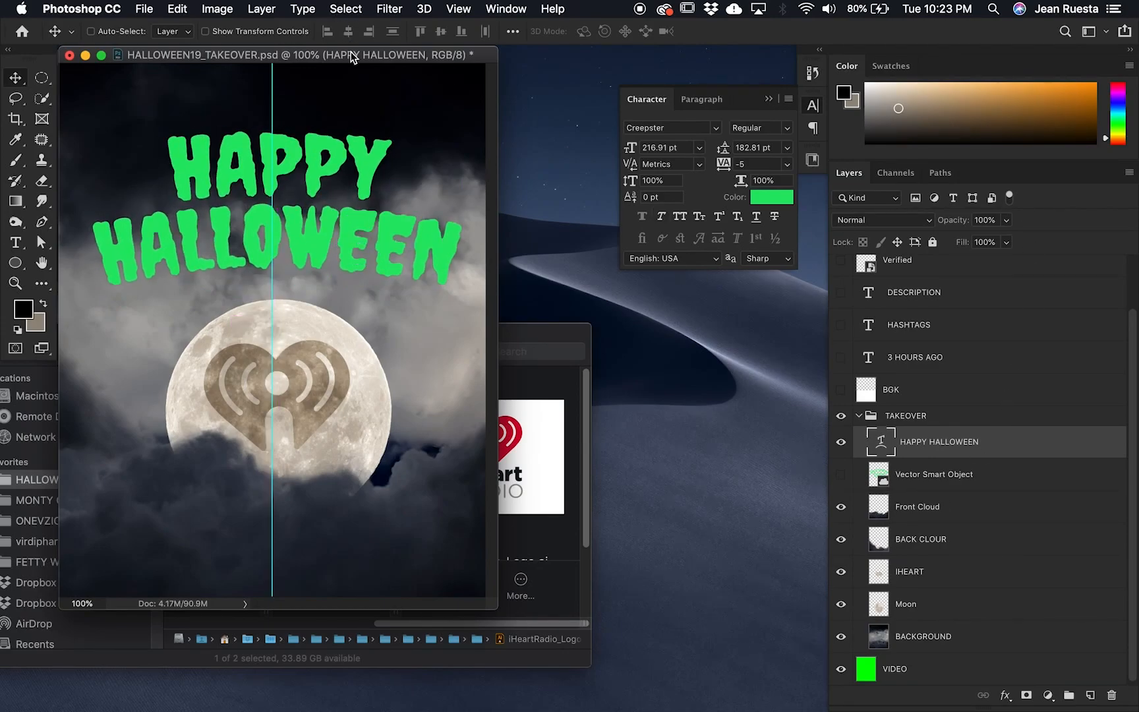
drag(350, 55, 395, 55)
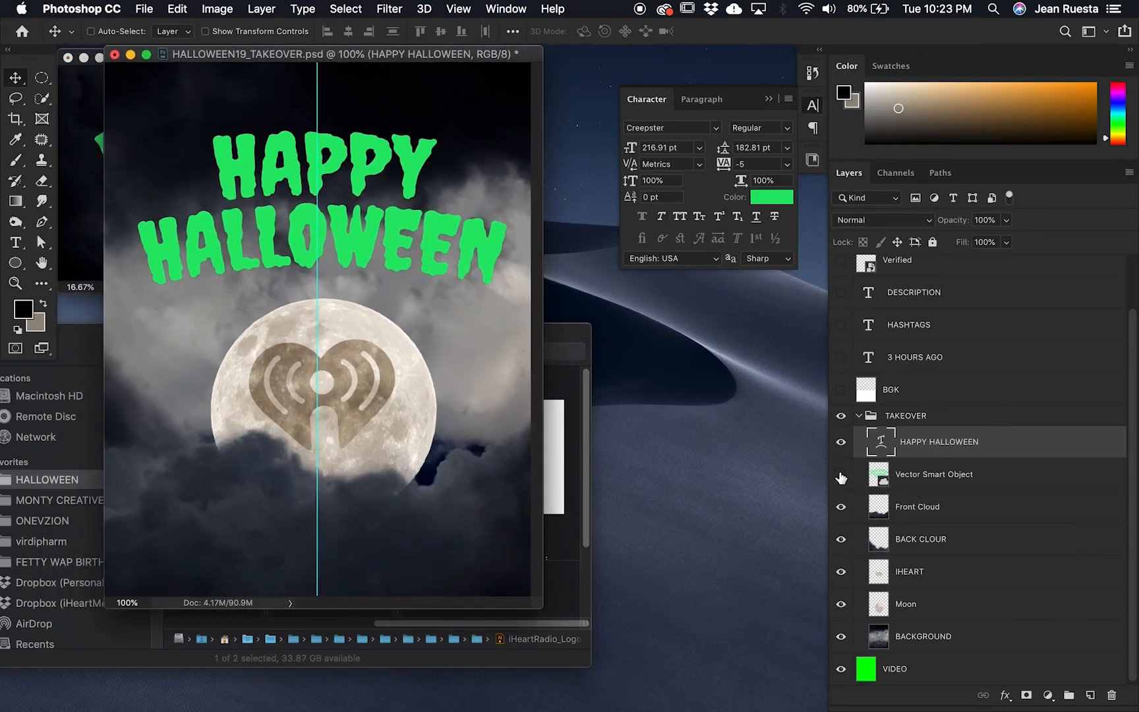
Compare the HALLOWEEN RADIO vector logo with the HAPPY HALLOWEEN title by toggling the visibility of their layers.
click(841, 475)
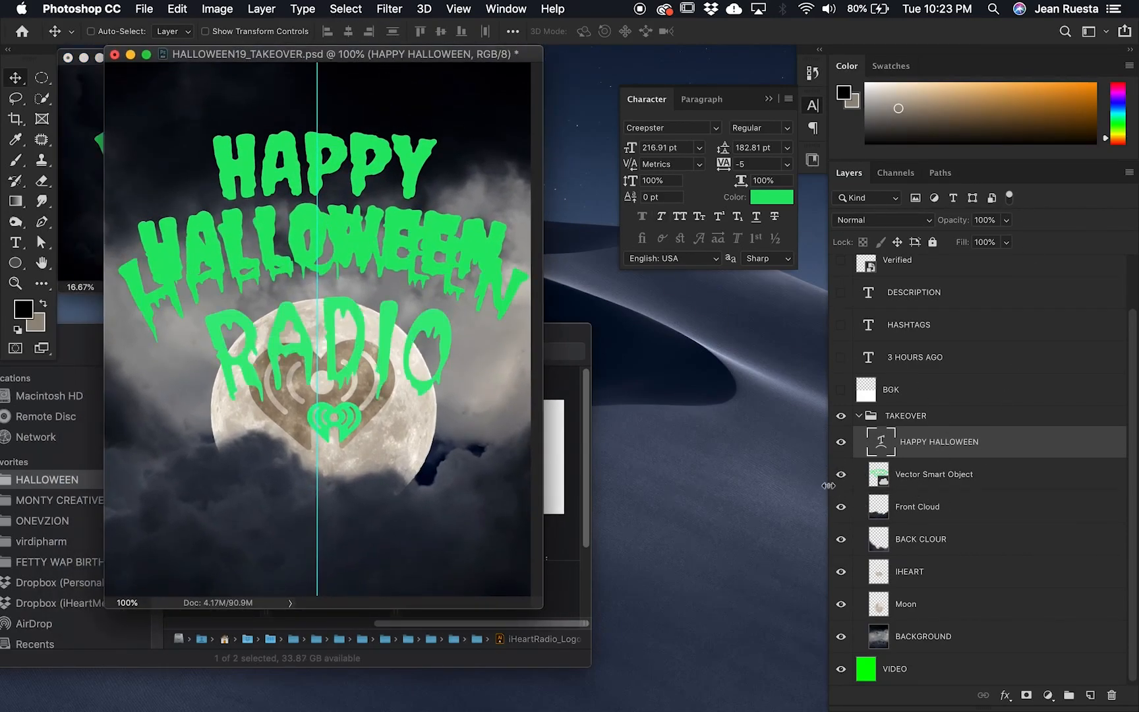
click(841, 442)
click(841, 442)
click(842, 443)
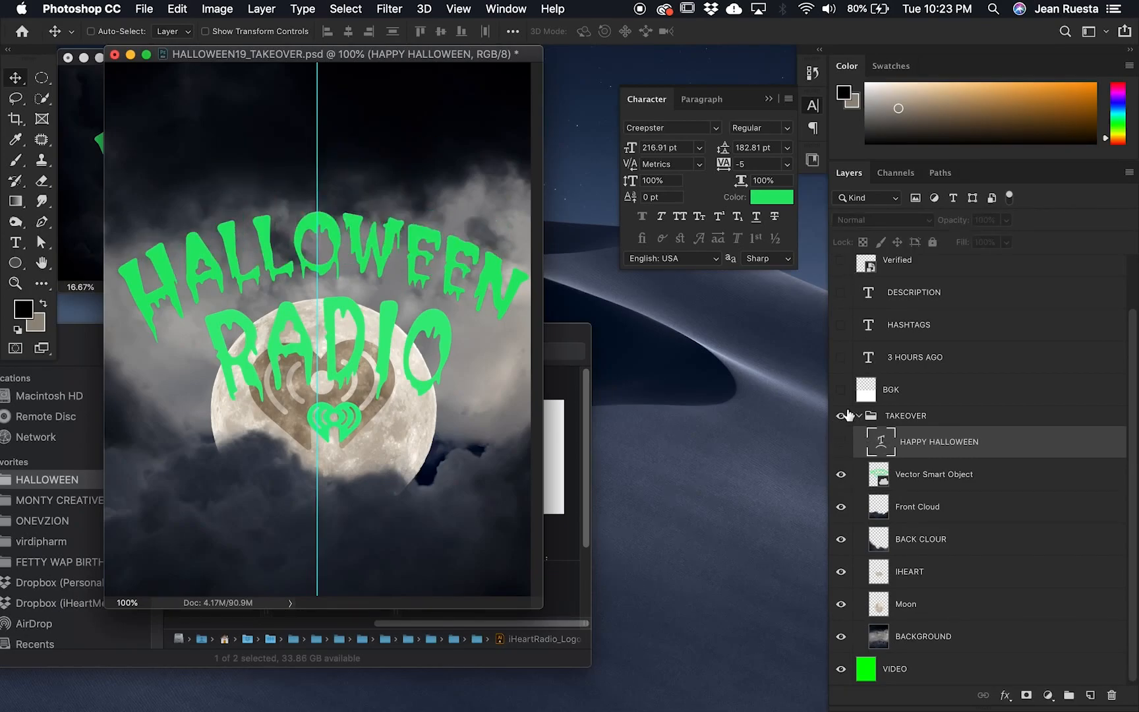
Show the post mock-up layers from BGK up to ICONS, with the HAPPY HALLOWEEN title visible and the Vector Smart Object hidden.
click(841, 389)
click(842, 357)
drag(842, 357, 834, 195)
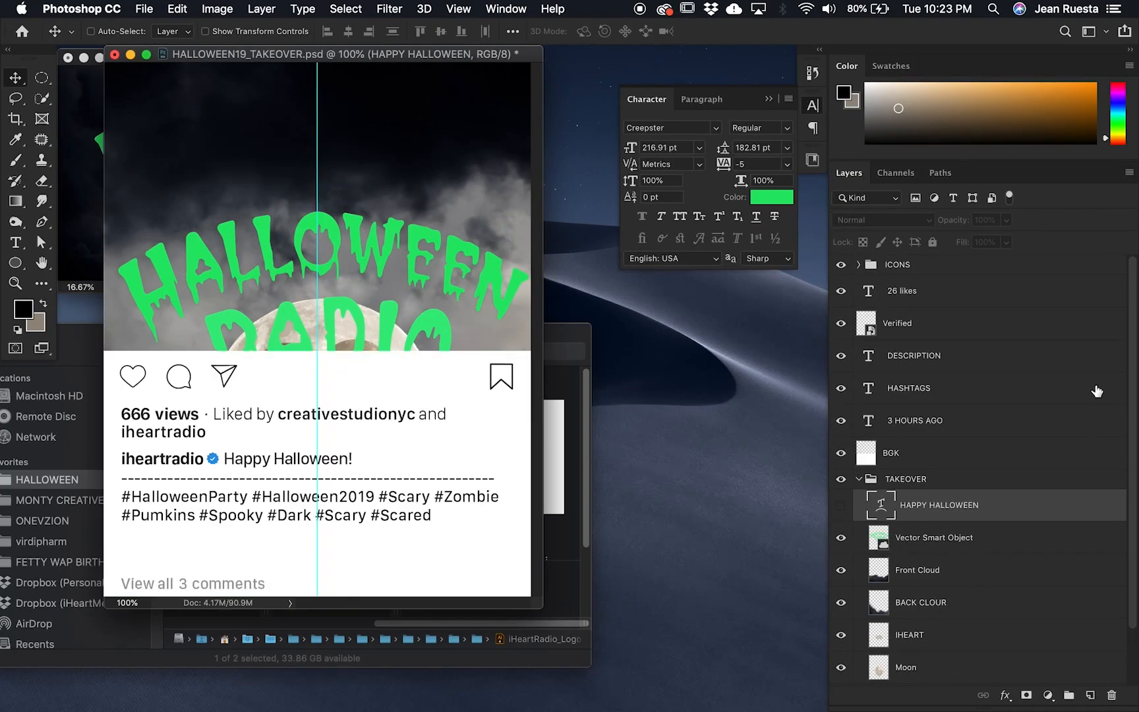
scroll(1048, 469, down, 2)
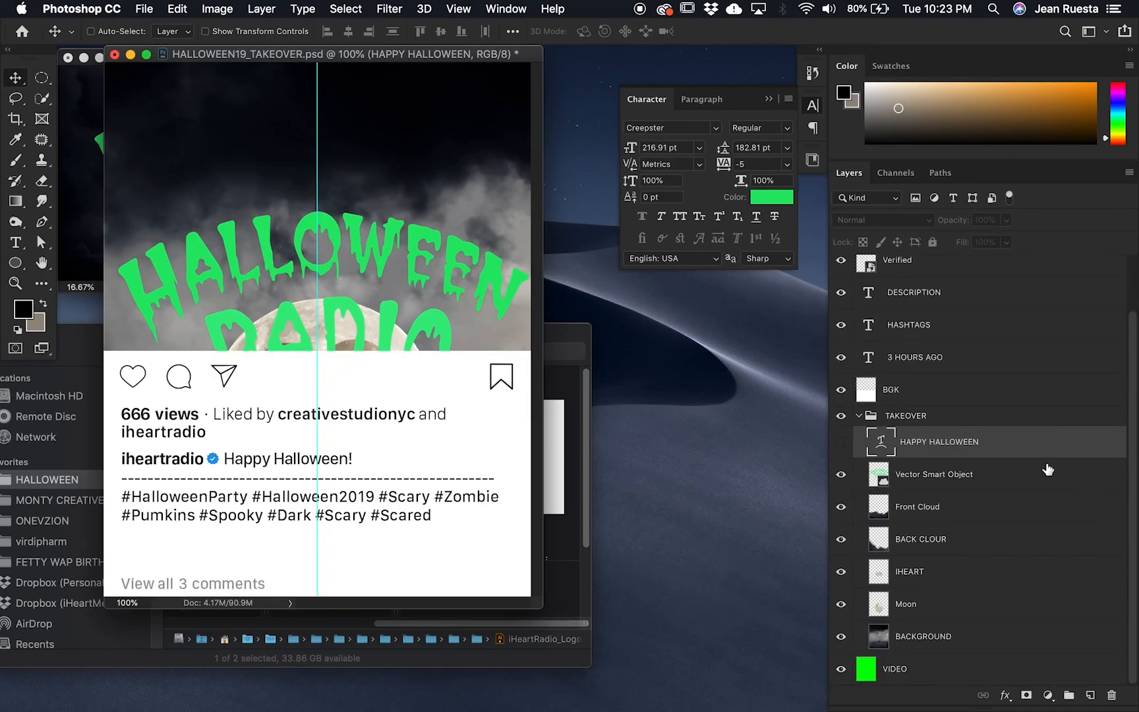
click(841, 442)
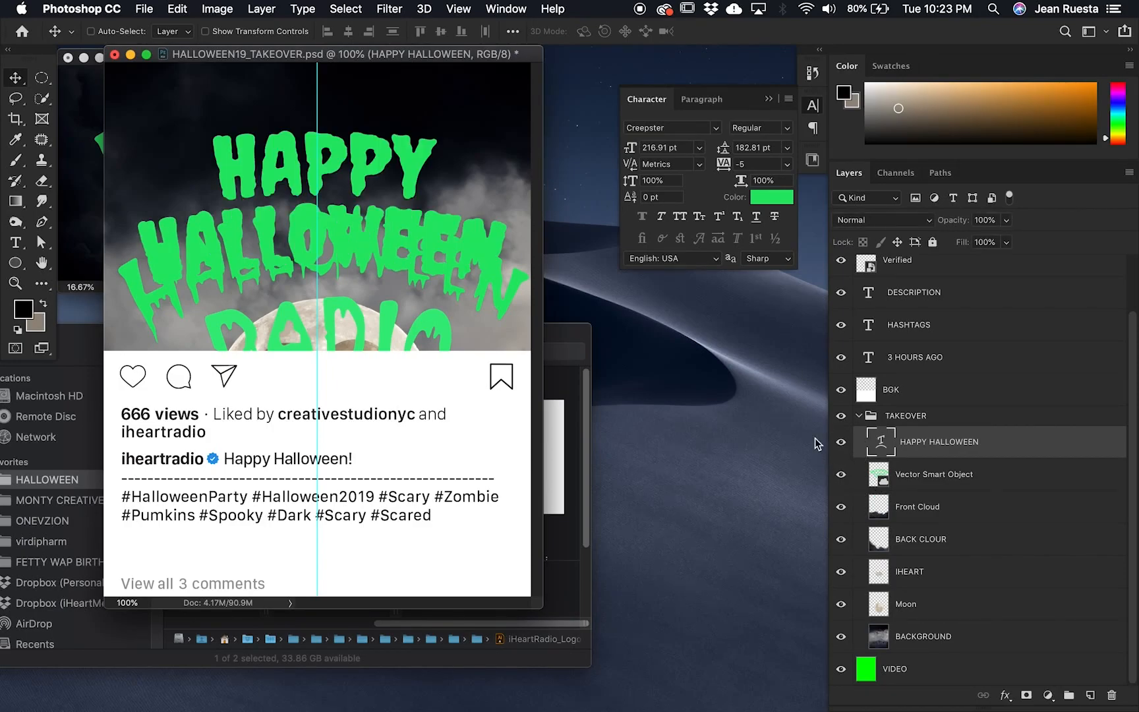
click(842, 478)
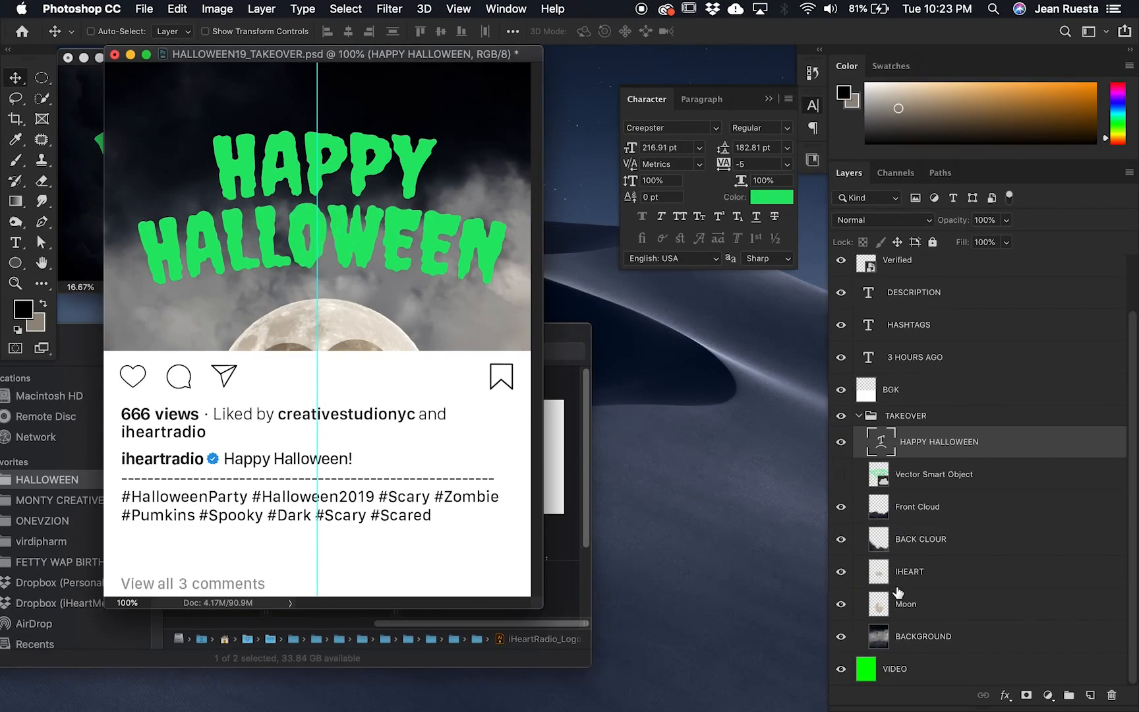
Group the layers from ICONS down to BGK and name the group BAR.
click(879, 392)
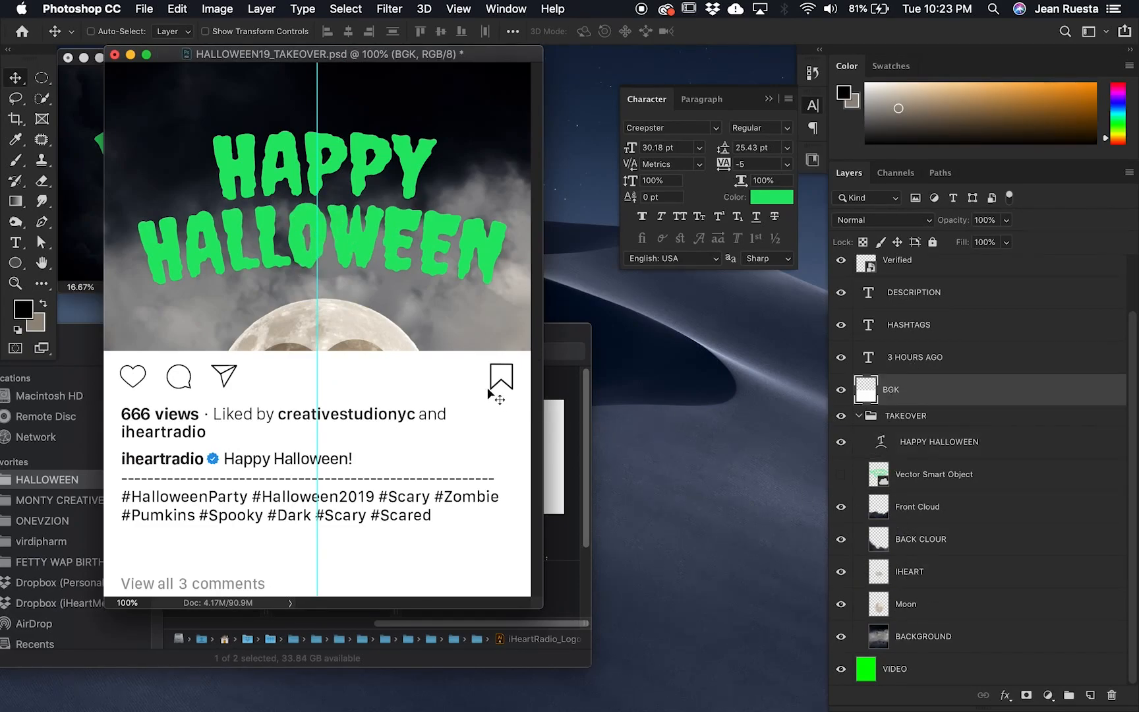
drag(394, 380, 395, 504)
key(super+z)
scroll(1124, 350, up, 3)
shift+click(926, 265)
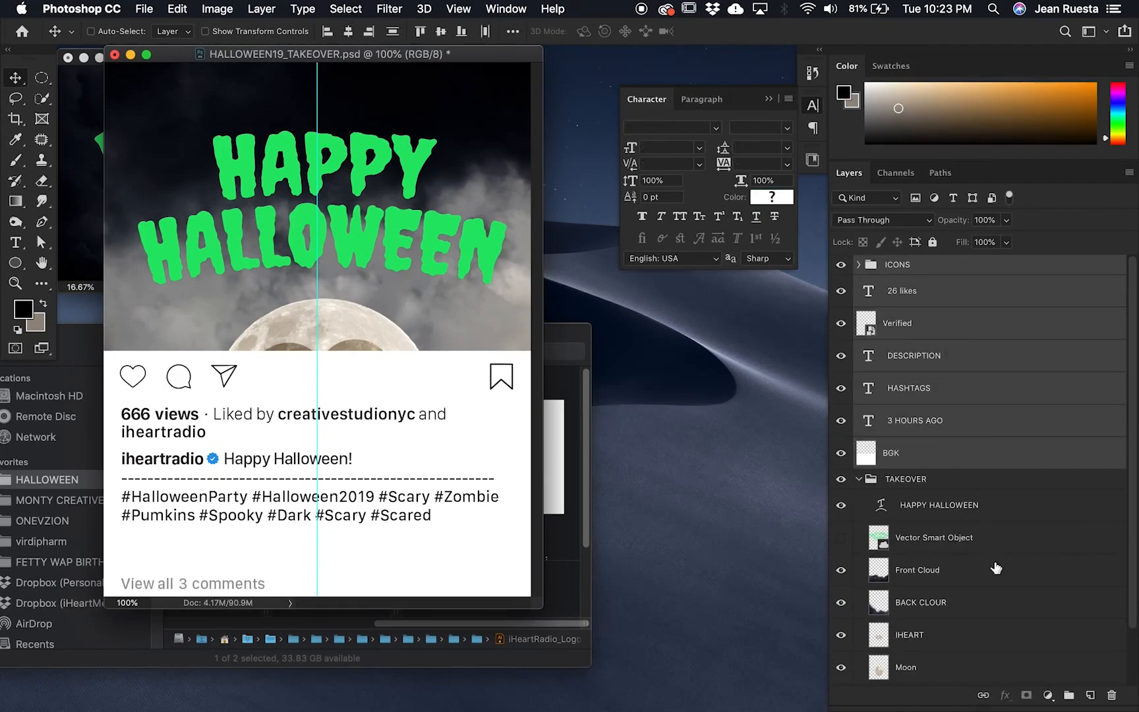
click(1067, 695)
double_click(900, 265)
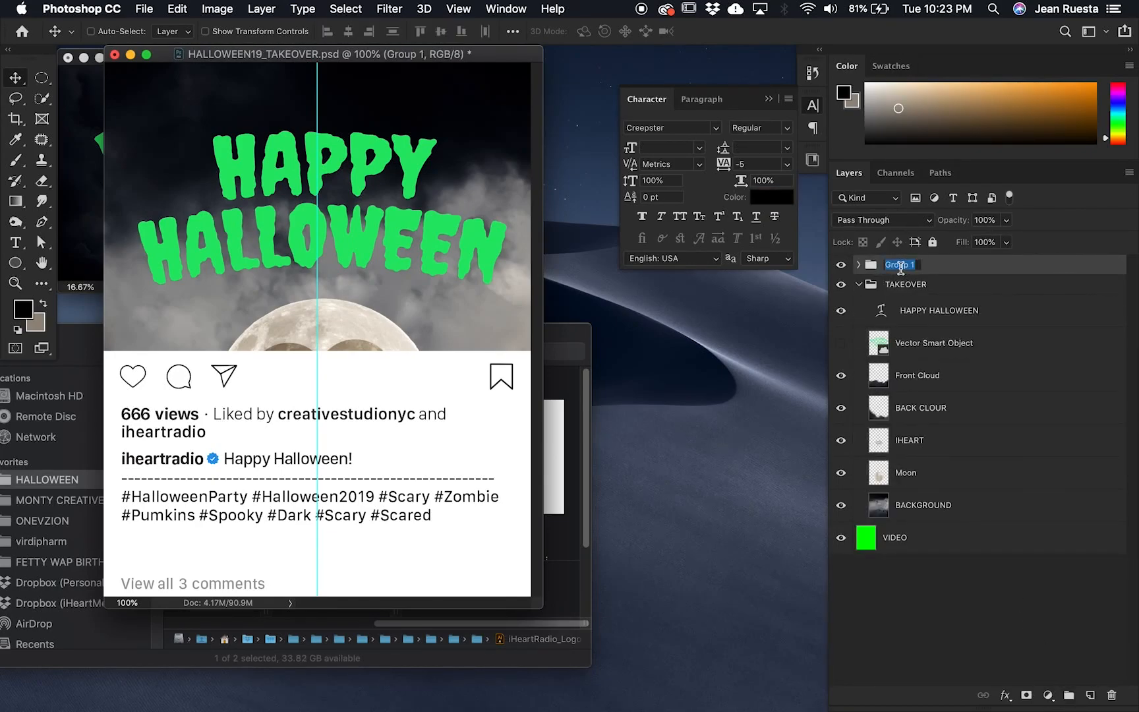
text(BAR)
key(Return)
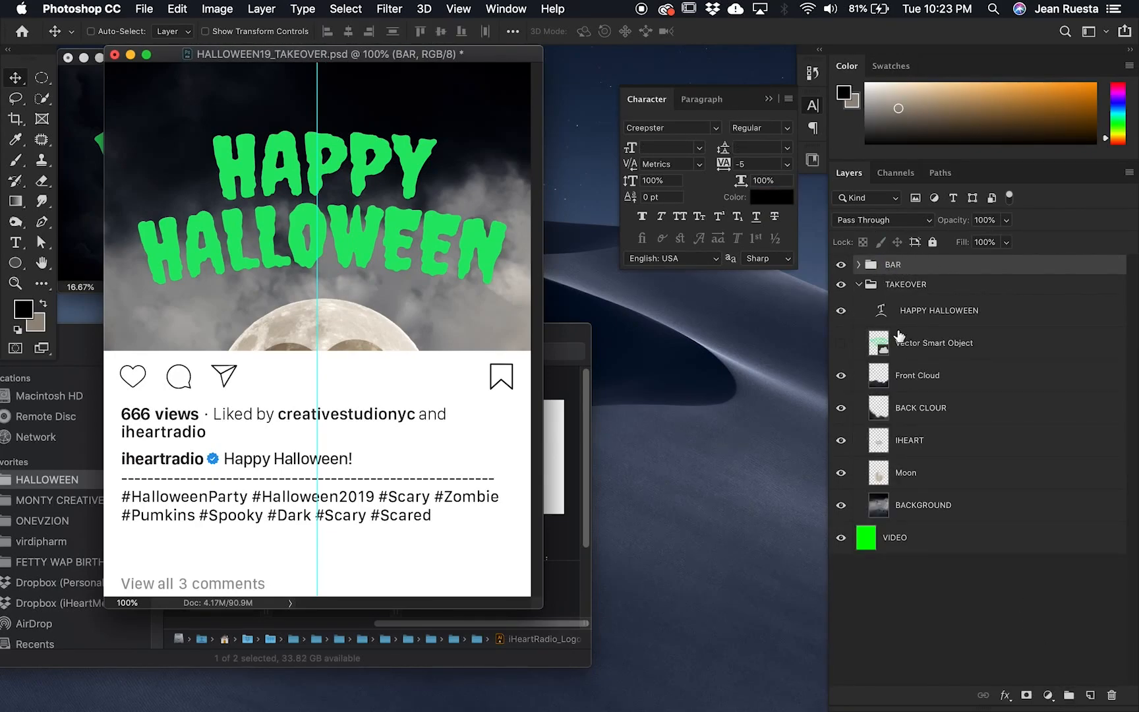
Enlarge the document window and try sliding the BAR group down to the bottom edge of the canvas.
click(840, 264)
click(841, 264)
drag(542, 605, 706, 668)
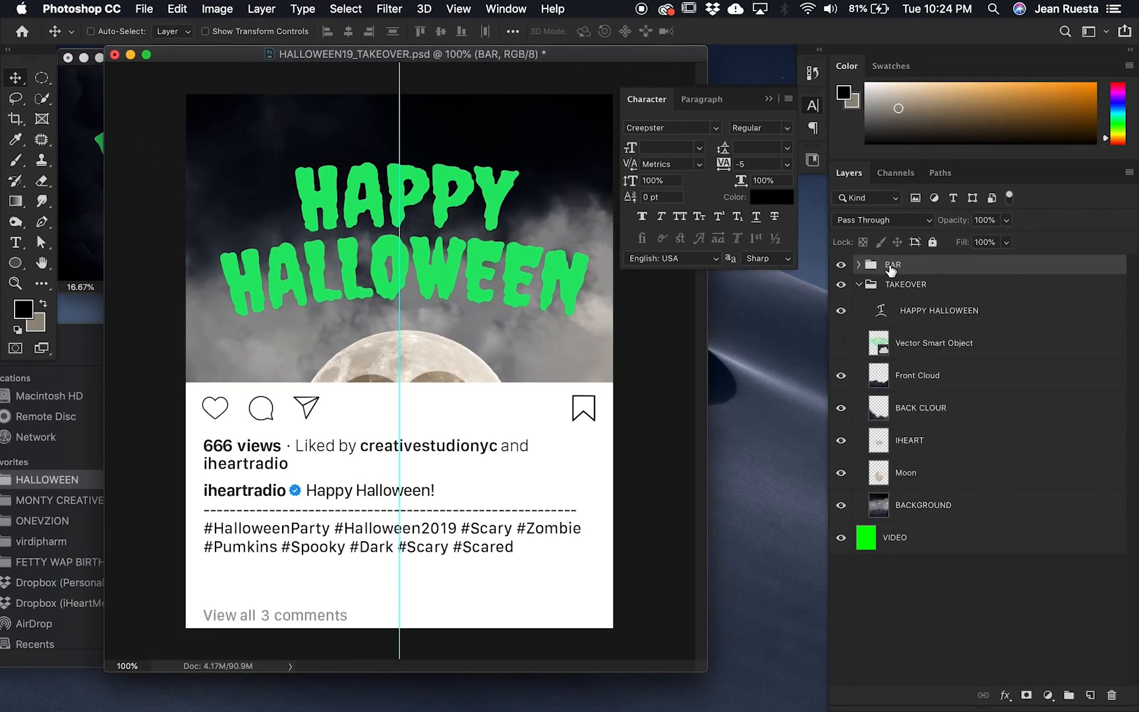
drag(450, 399, 455, 645)
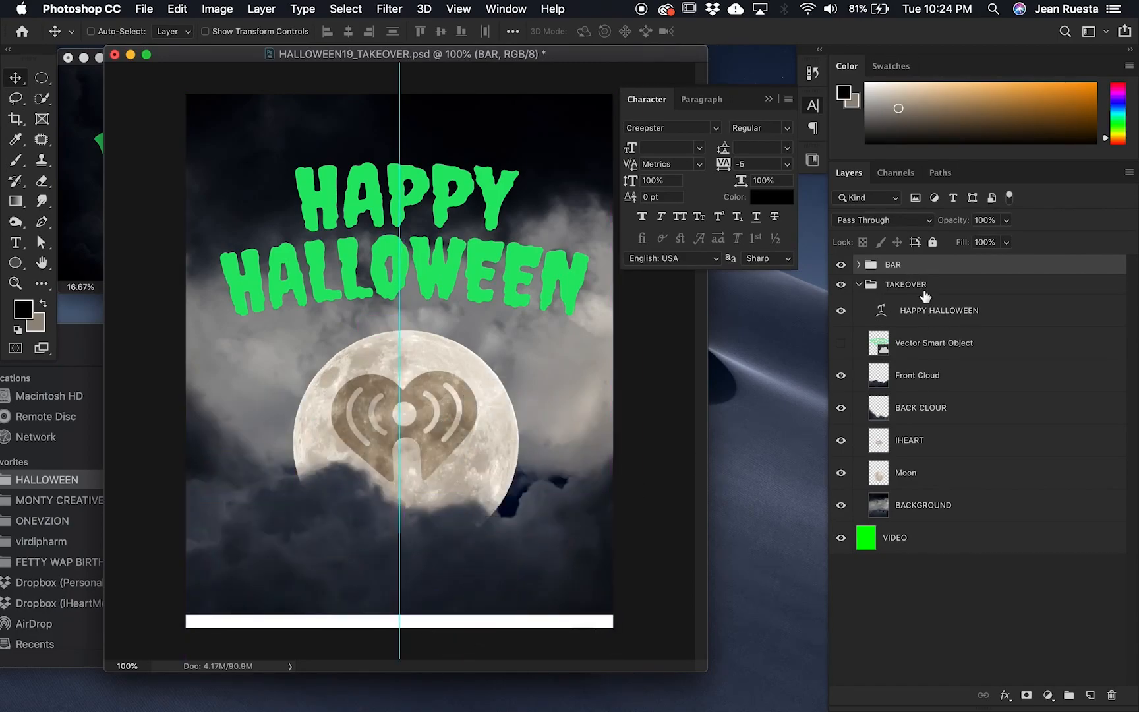
Try moving the HAPPY HALLOWEEN title down over the moon and enlarging it, and undo the enlargement.
click(929, 322)
drag(495, 261, 491, 379)
key(super+t)
drag(607, 261, 738, 221)
key(Return)
key(super+z)
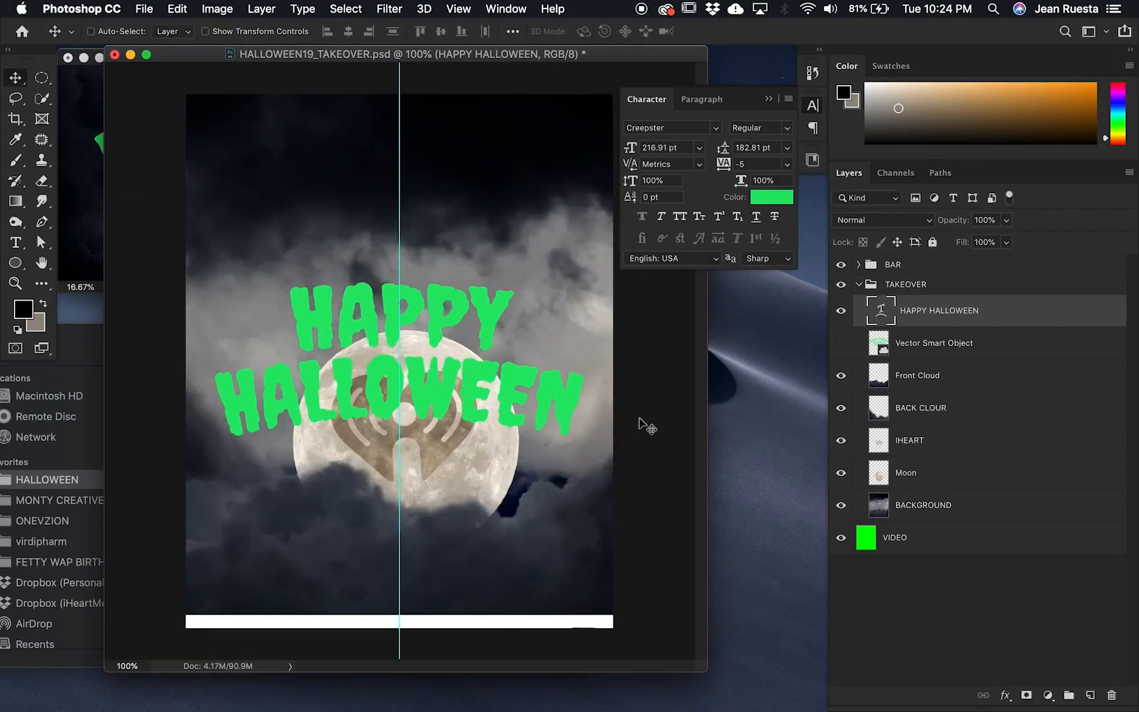
Hide the title and try shifting the Moon and IHEART layers together, with the Front Cloud raised over them.
click(840, 310)
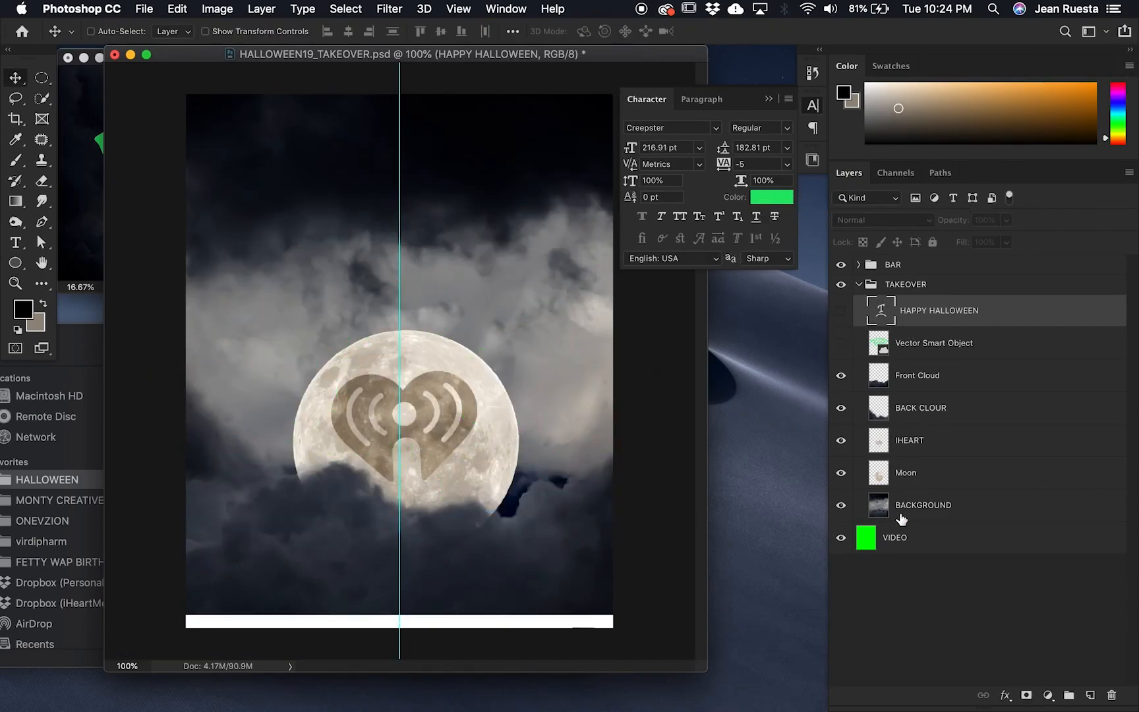
click(926, 451)
shift+click(875, 461)
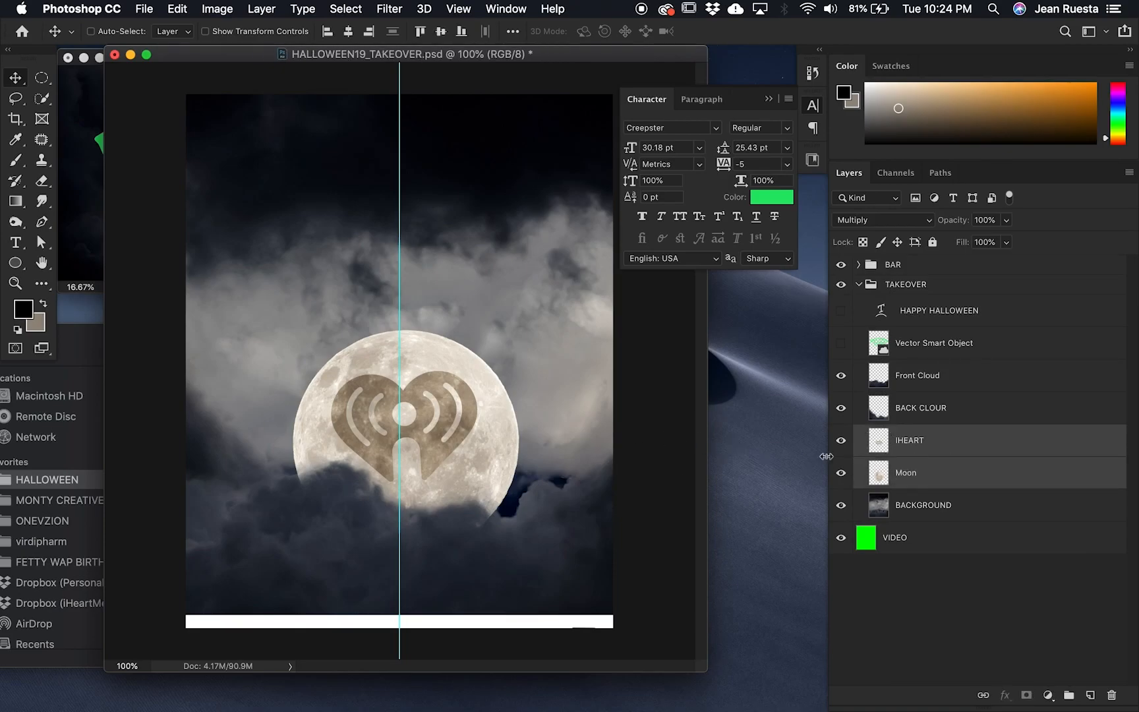
drag(475, 482, 485, 456)
click(909, 375)
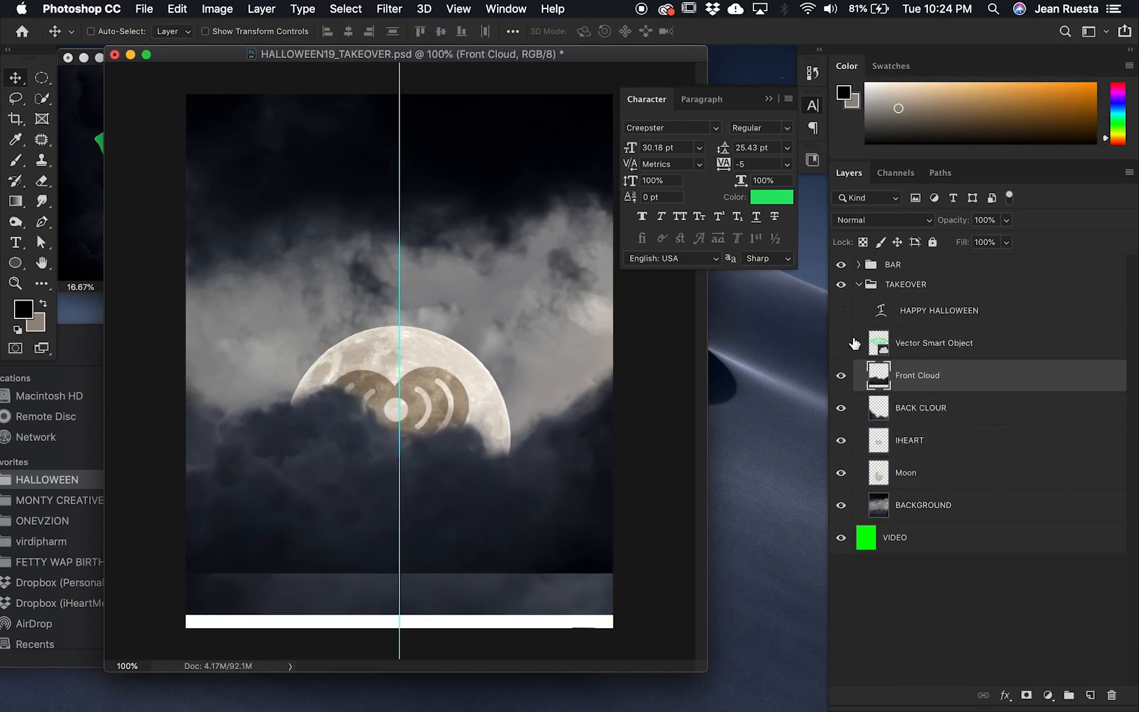
Undo the trial moves of the clouds, moon, title and BAR group.
key(super+z)
key(super+z)
key(super+z)
key(super+z)
key(super+z)
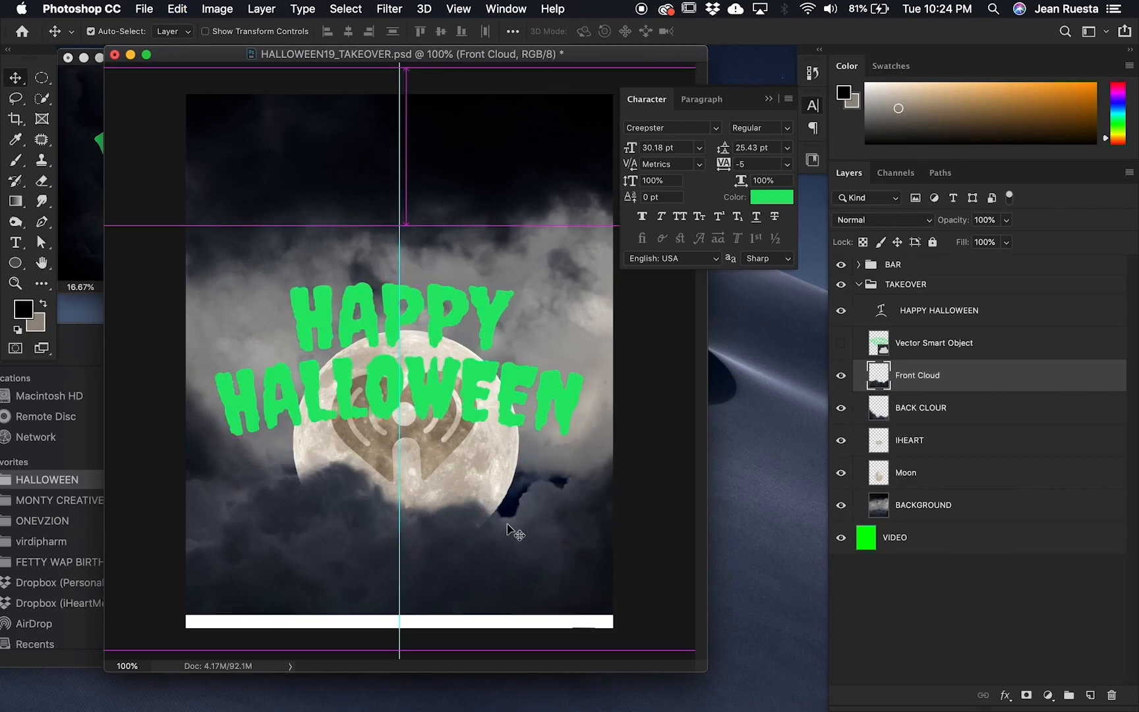
key(super+z)
key(super+z)
Move the Moon layer up behind the HAPPY HALLOWEEN title and hide the IHEART layer.
click(840, 264)
click(841, 264)
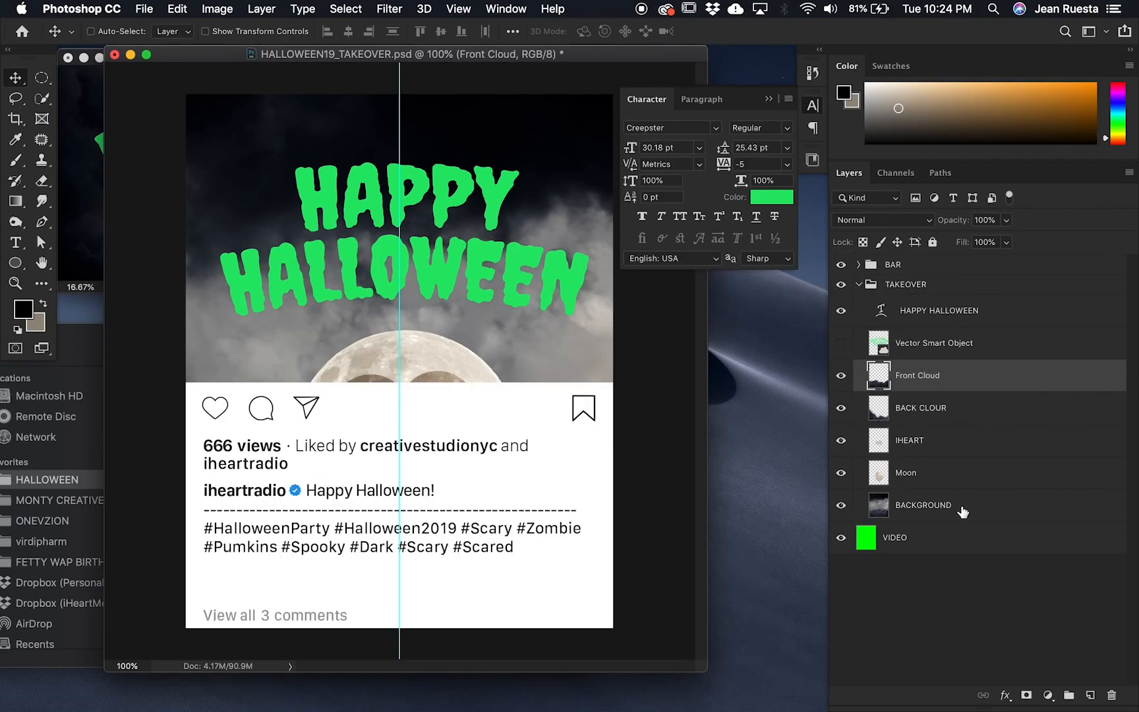
click(919, 448)
click(929, 473)
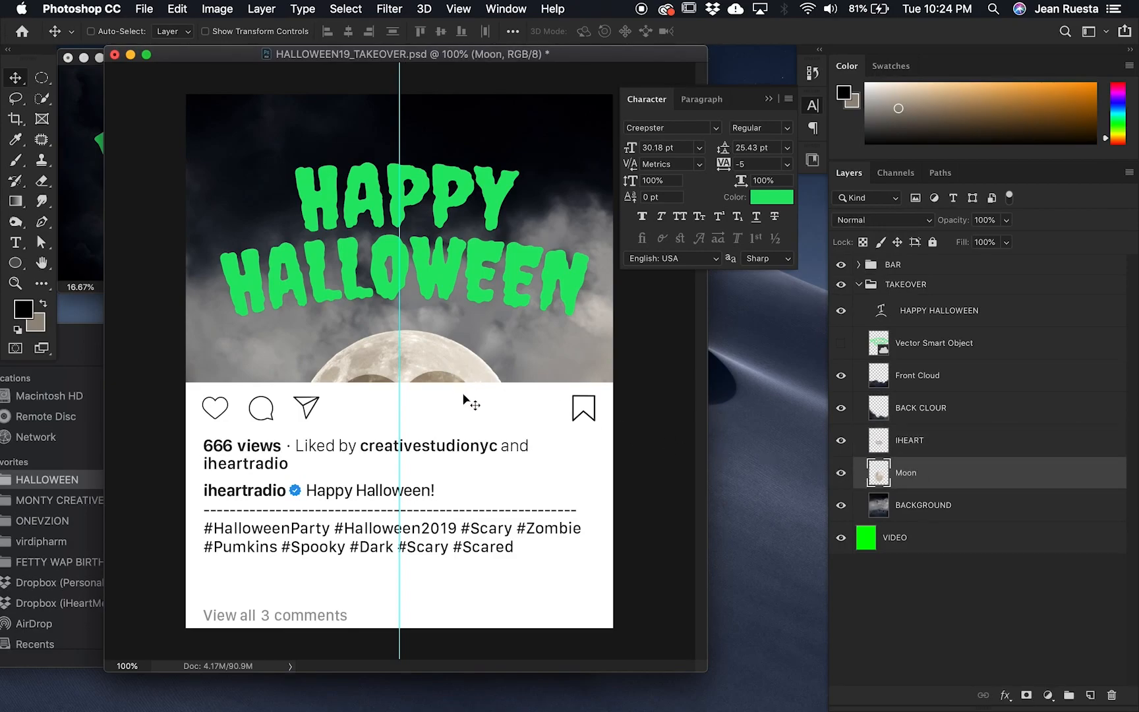
drag(466, 401, 444, 199)
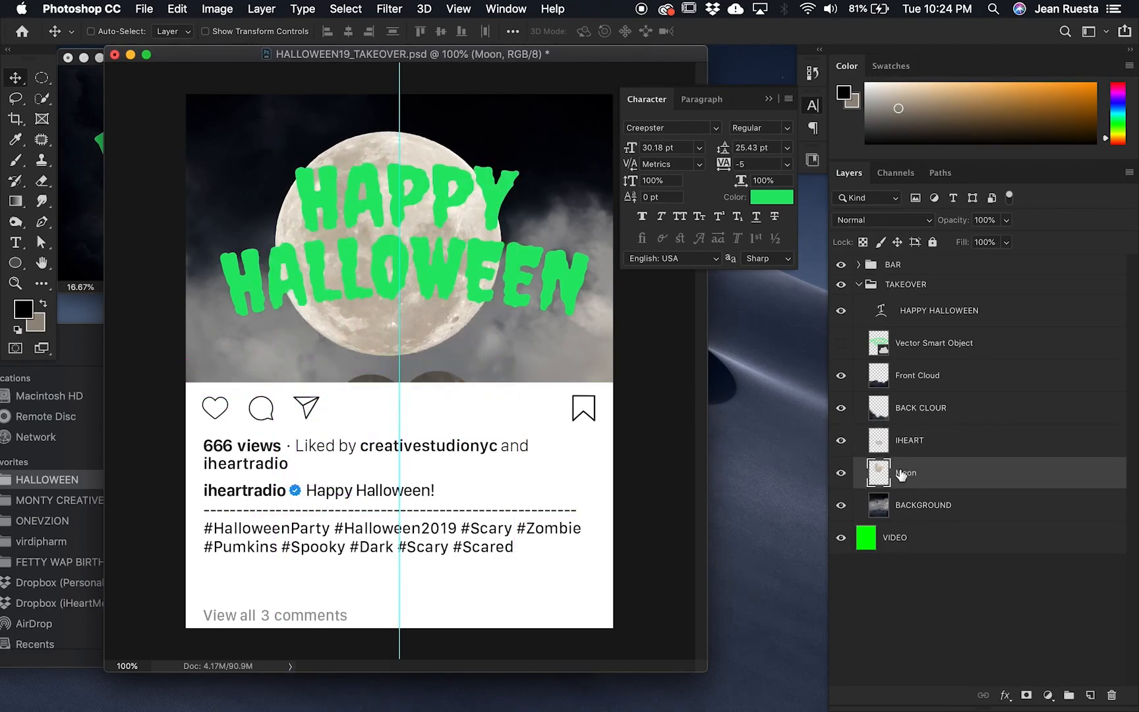
click(841, 439)
Raise the Front Cloud layer above the white bar so that it covers the lower part of the moon.
click(930, 380)
drag(521, 462, 509, 324)
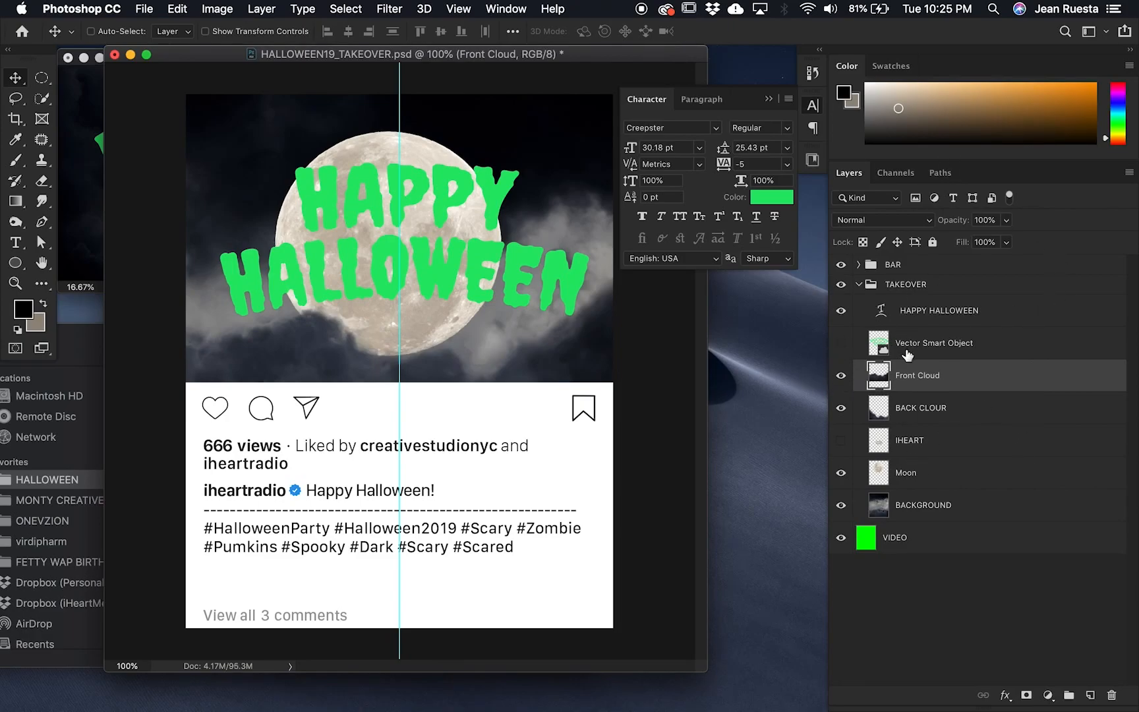
click(848, 376)
click(847, 377)
drag(538, 341, 568, 309)
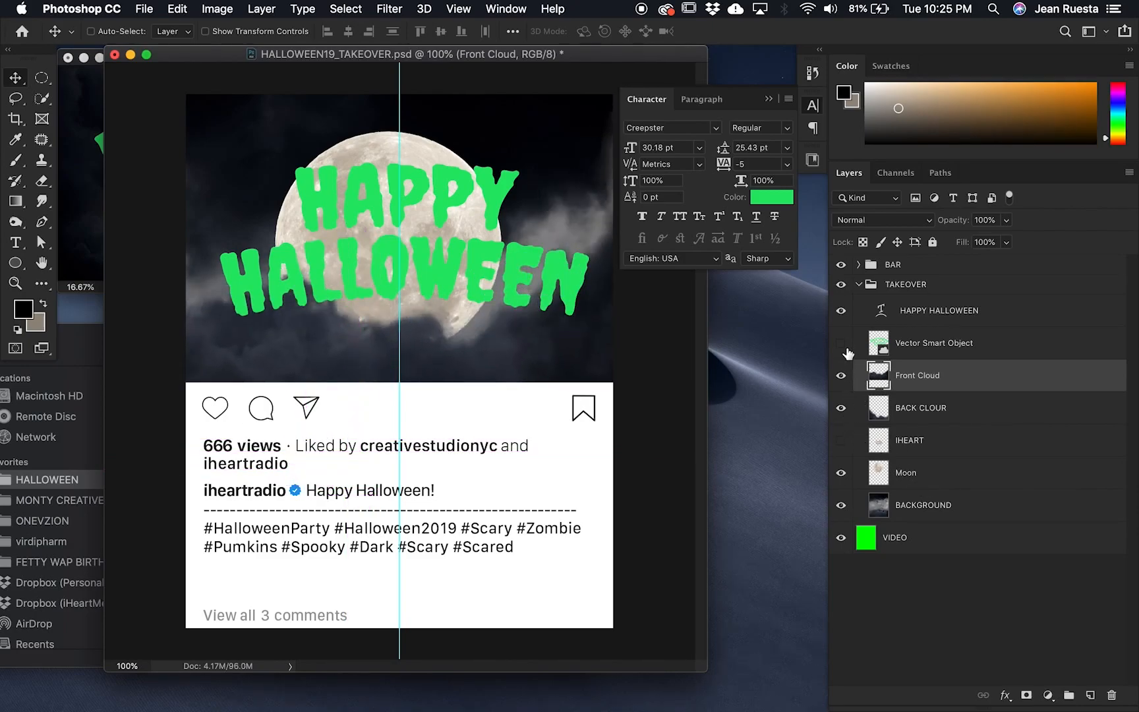
drag(619, 373, 612, 348)
Shift the Moon down and to the right behind the clouds, and check the composition by toggling the title's visibility.
click(941, 474)
drag(460, 298, 617, 382)
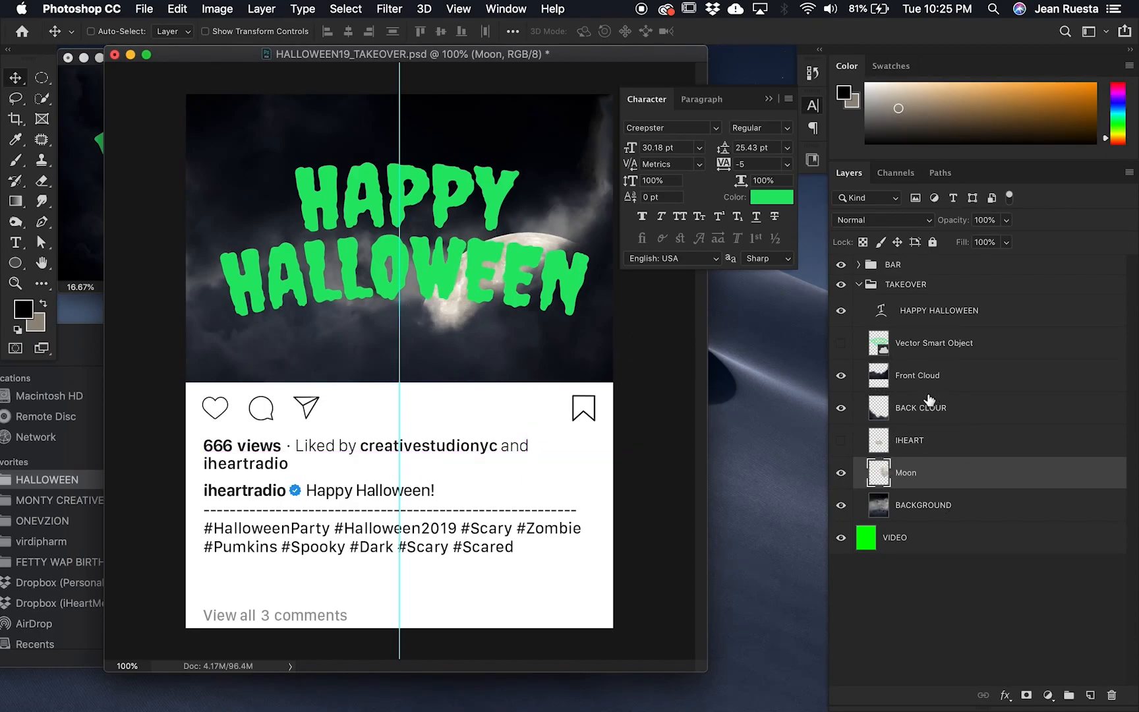
click(841, 343)
click(841, 310)
click(841, 310)
Reorder the HAPPY HALLOWEEN layer between Moon and BACKGROUND, compare the scene with and without it, and leave it hidden.
drag(929, 310, 916, 491)
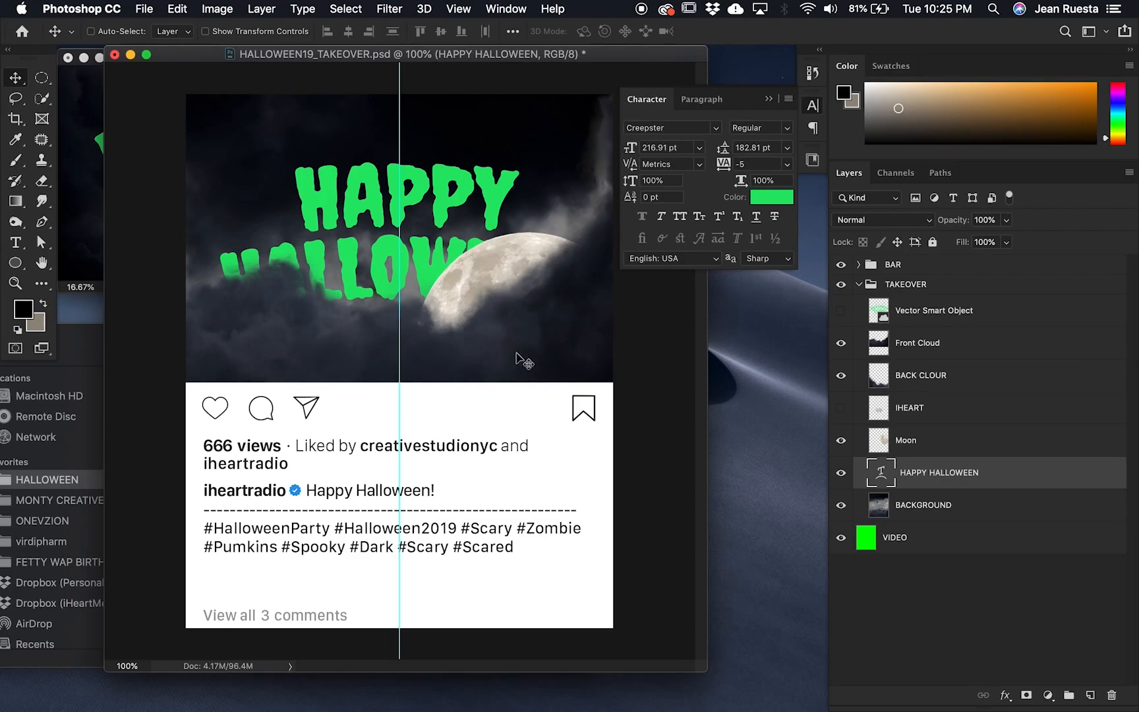
click(841, 474)
click(841, 475)
click(842, 475)
click(842, 476)
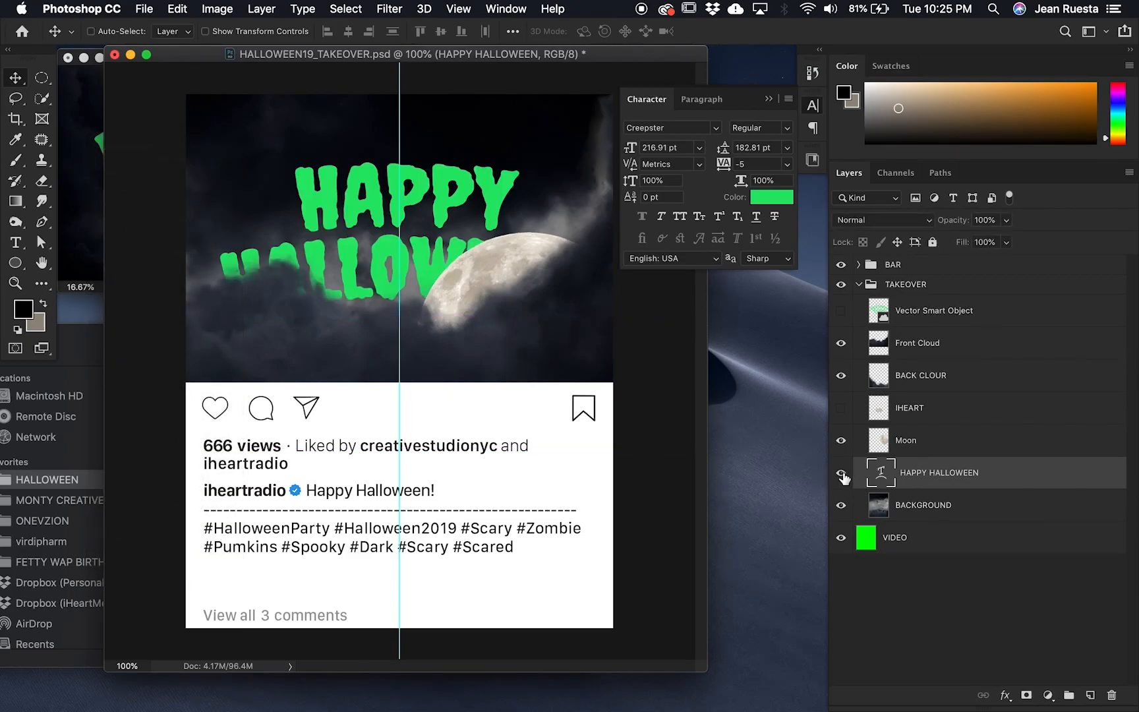
click(842, 474)
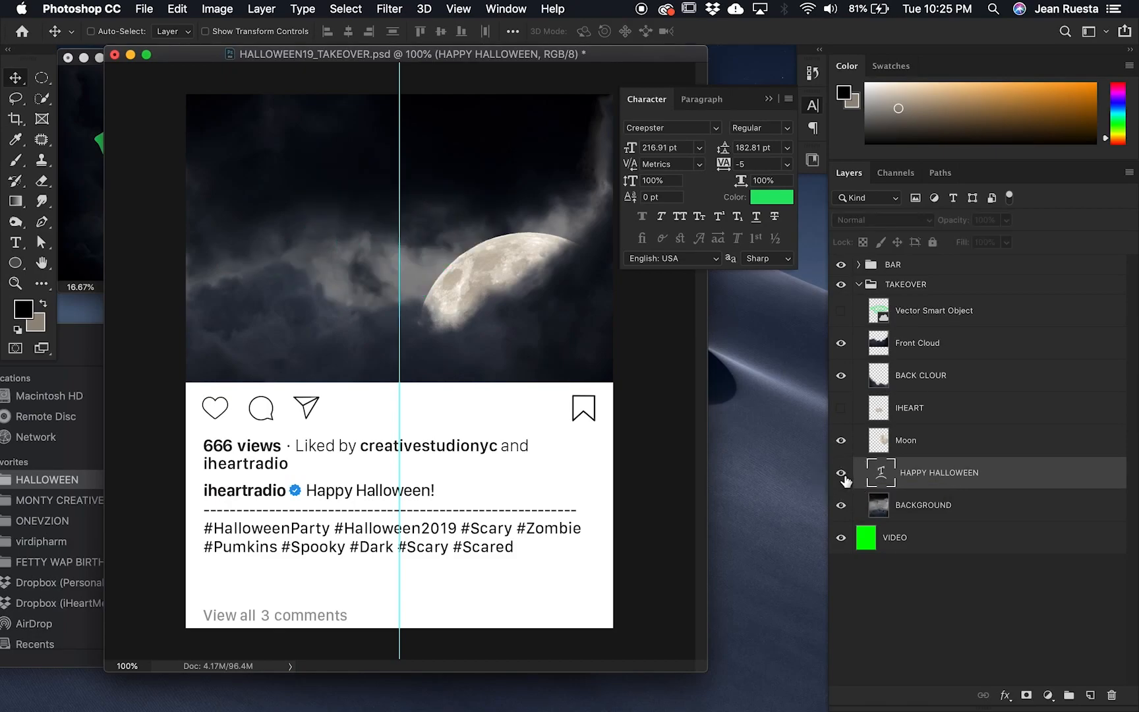
click(842, 475)
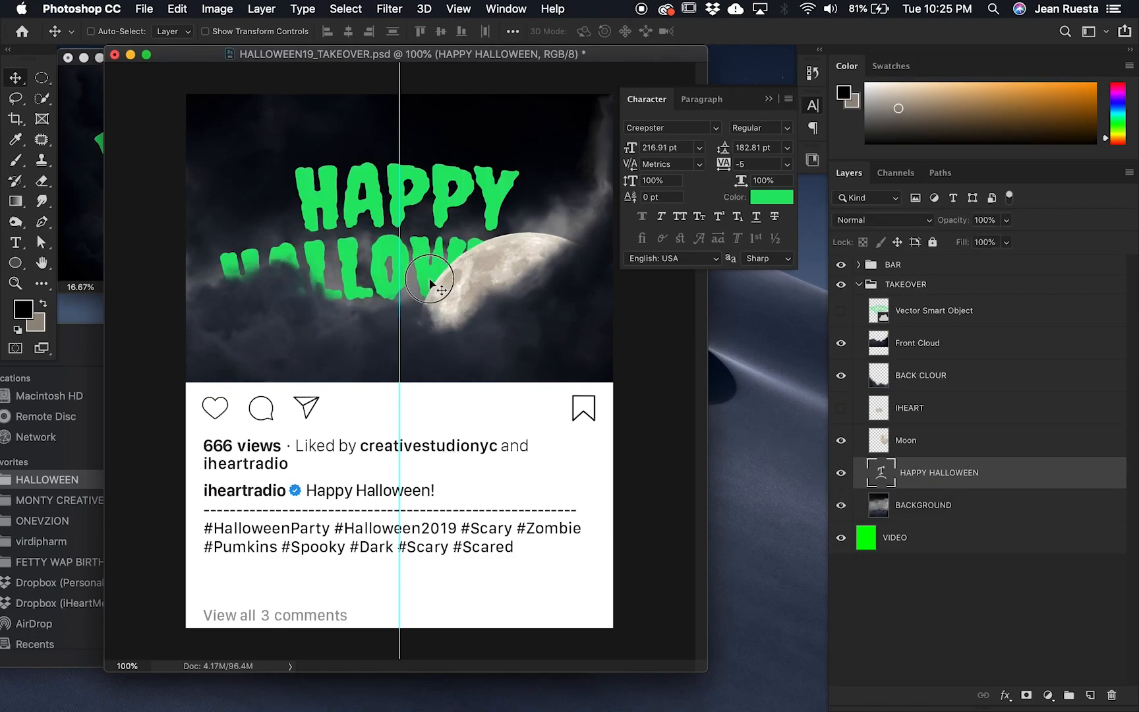
click(841, 474)
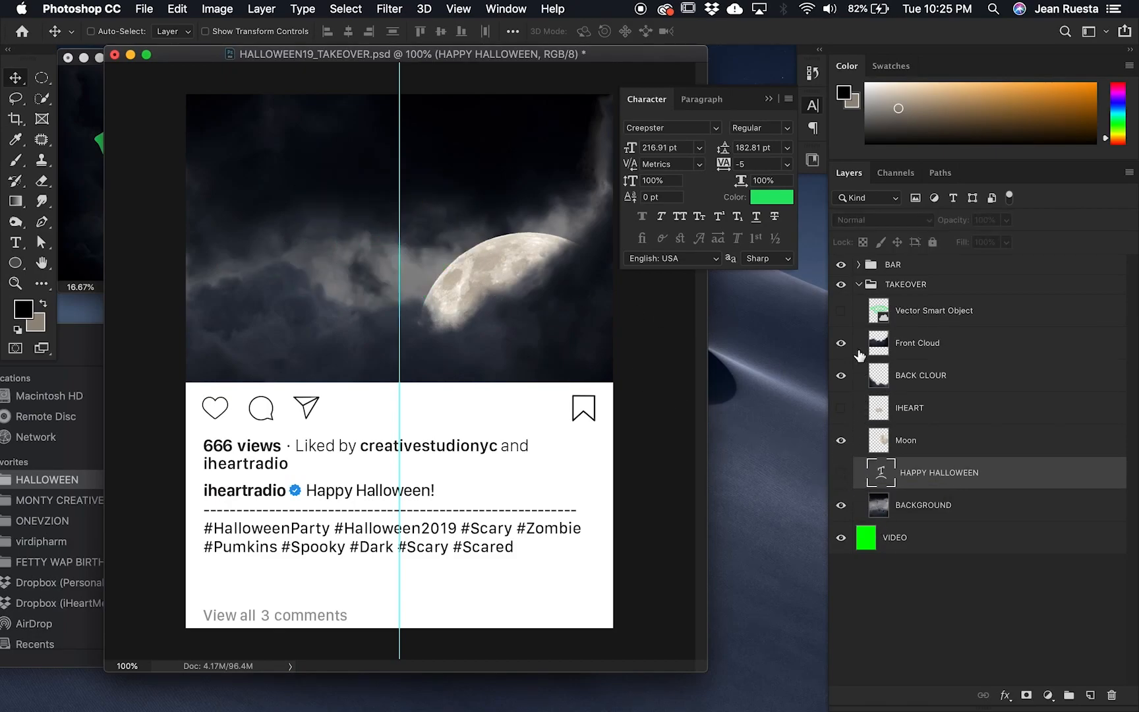
Show the Vector Smart Object layer, scale the HALLOWEEN RADIO logo down to about 103%, and place it in the sky above the white bar.
click(841, 310)
click(932, 312)
key(super+t)
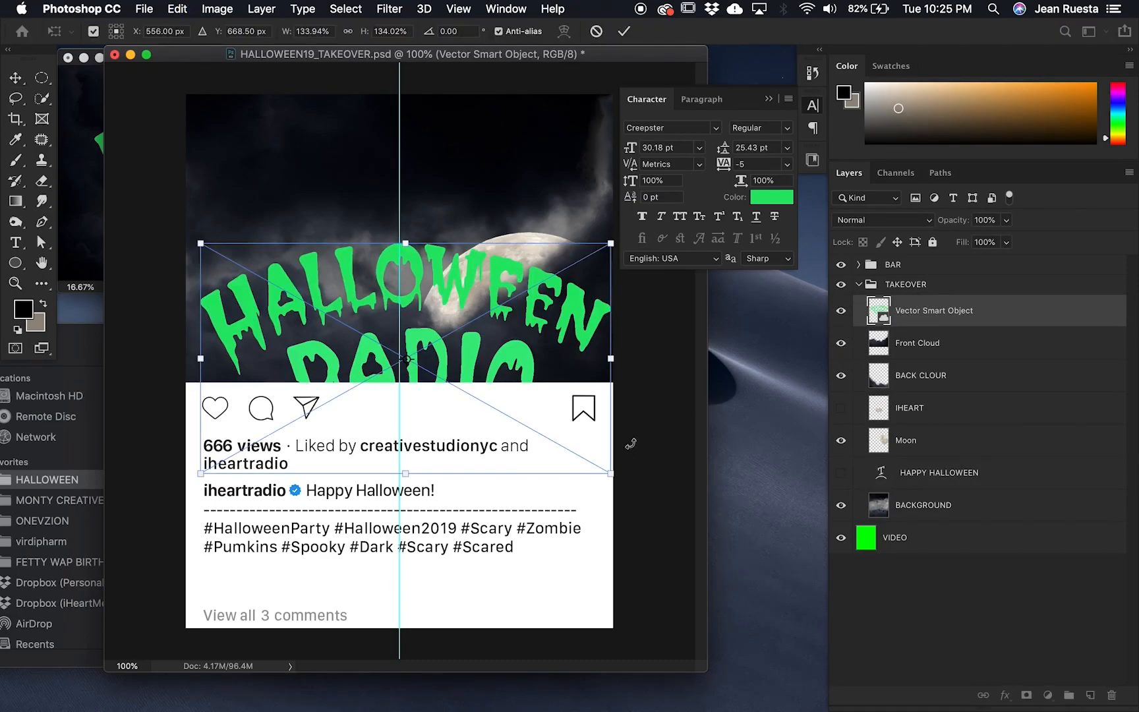
drag(612, 474, 577, 456)
drag(482, 371, 474, 259)
drag(570, 343, 557, 337)
drag(496, 279, 486, 257)
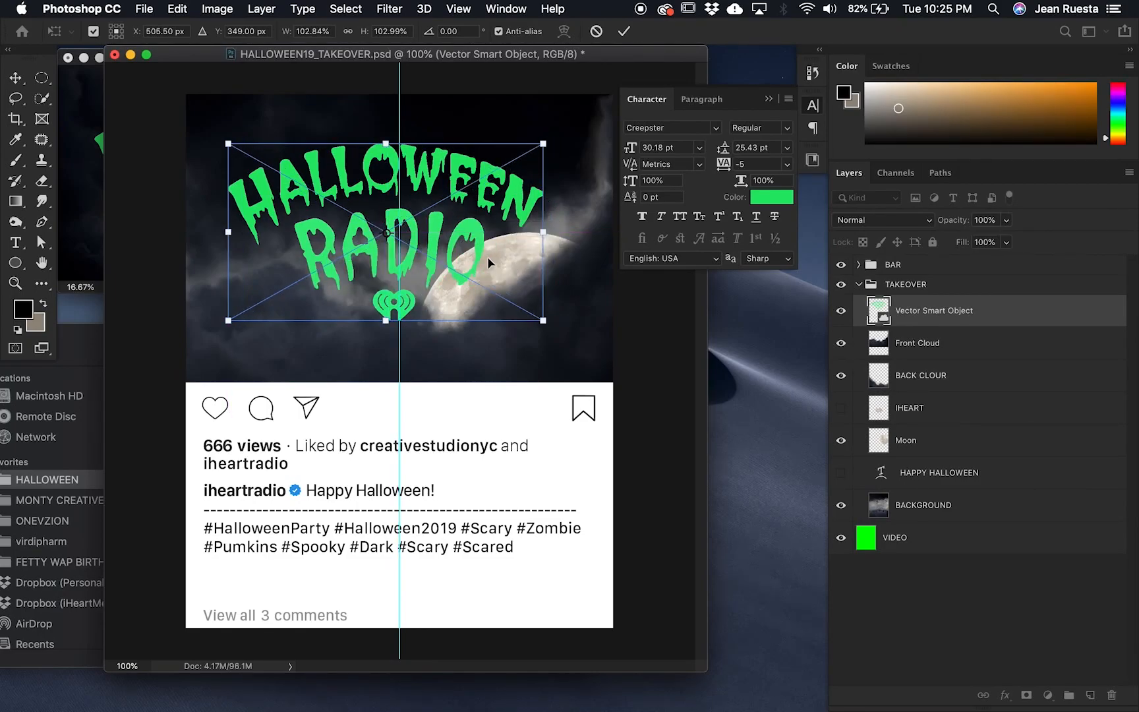
Nudge the HALLOWEEN RADIO logo right until its heart sits centred on the vertical guide, and lower the logo slightly over the moon.
key(Right)
key(Right)
key(Right)
key(Right)
key(Right)
key(Right)
key(Right)
key(Right)
key(Right)
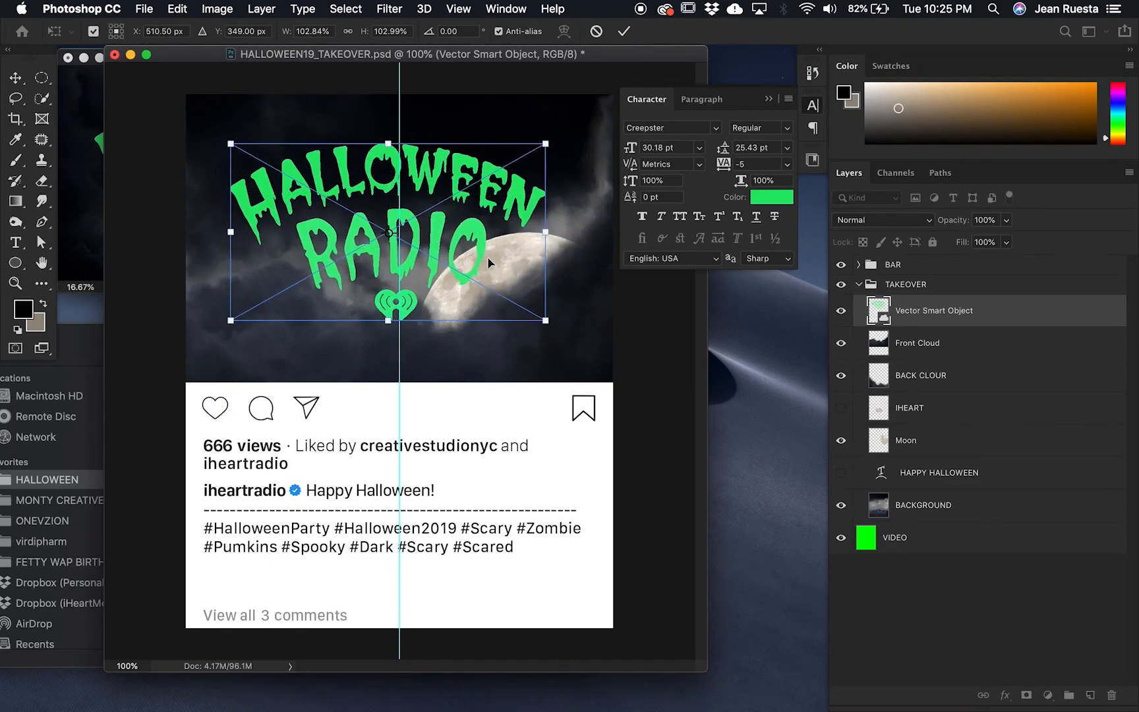
key(Right)
key(Right)
key(Right)
key(Return)
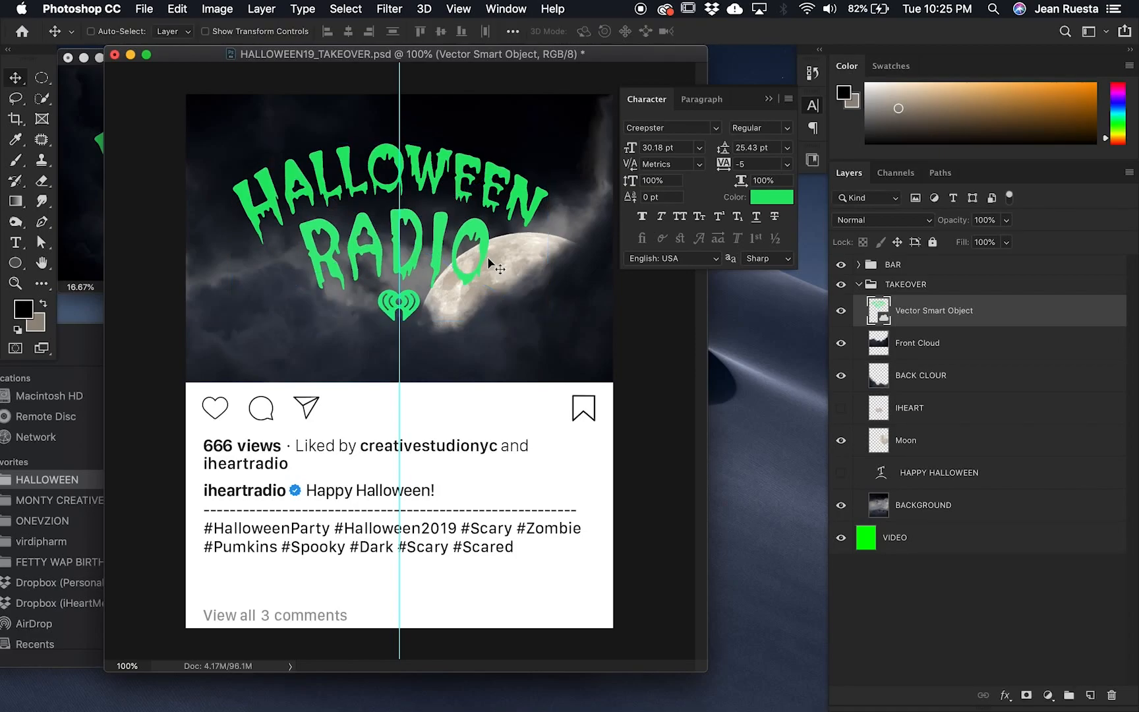
drag(462, 249, 502, 241)
key(super+t)
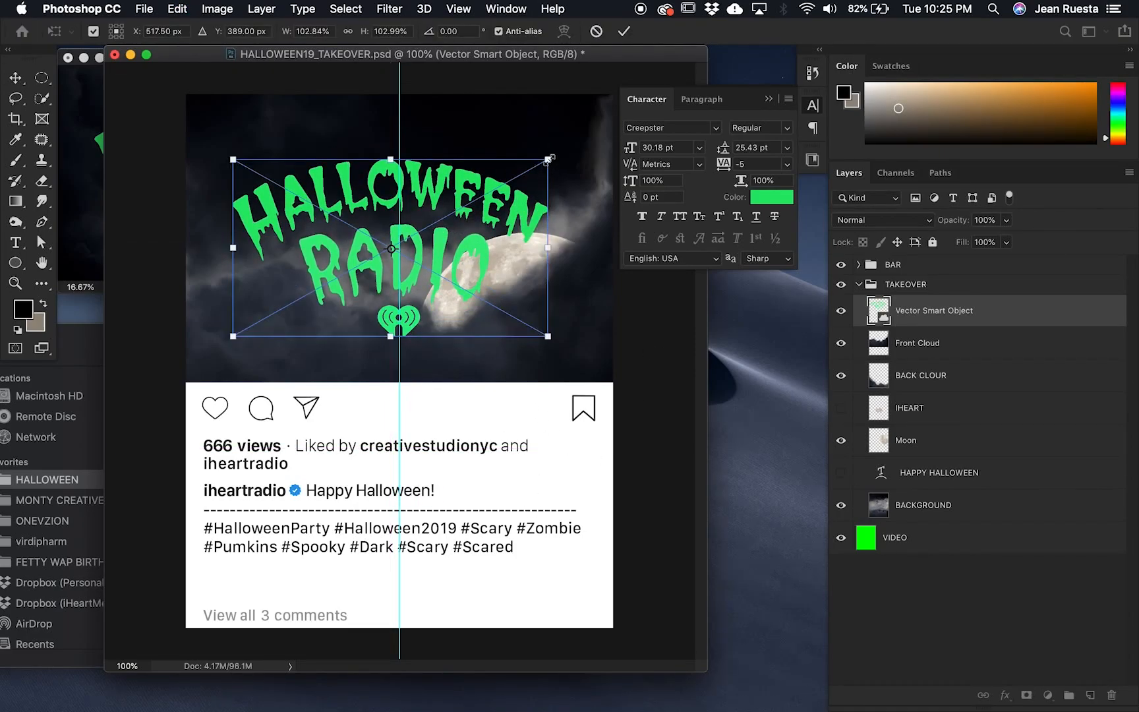
drag(547, 159, 621, 116)
key(Escape)
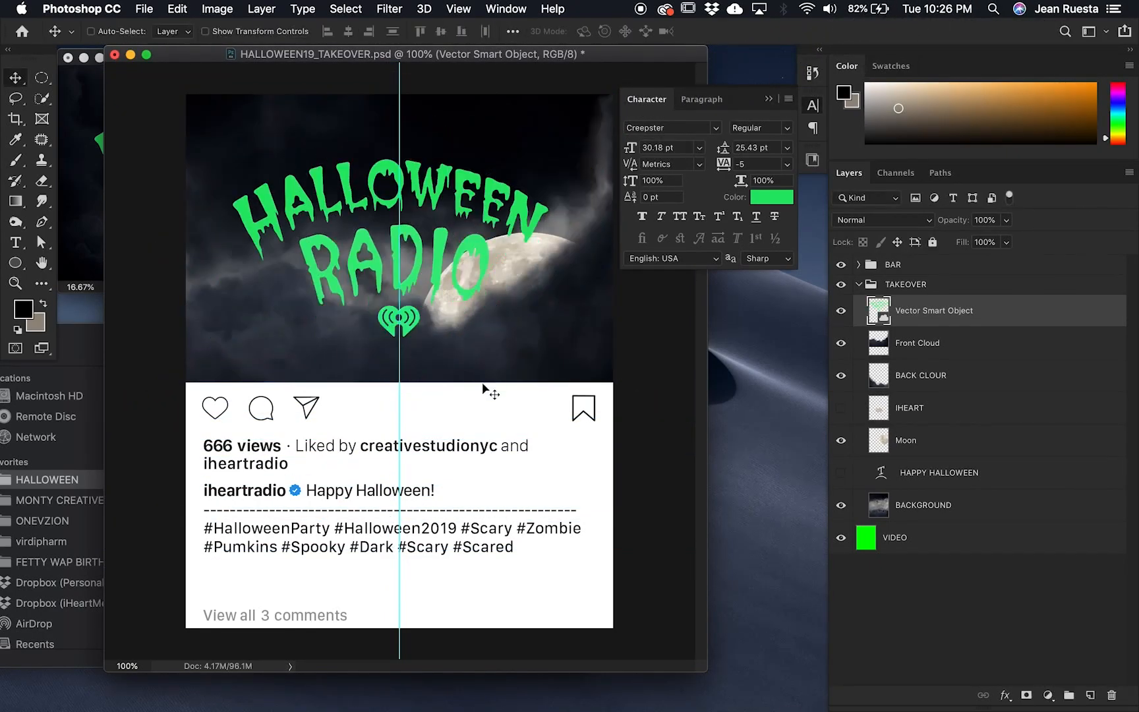
Hide the Vector Smart Object layer and the BAR group, and move Front Cloud down about 8.8 in to the canvas's lower edge.
click(841, 310)
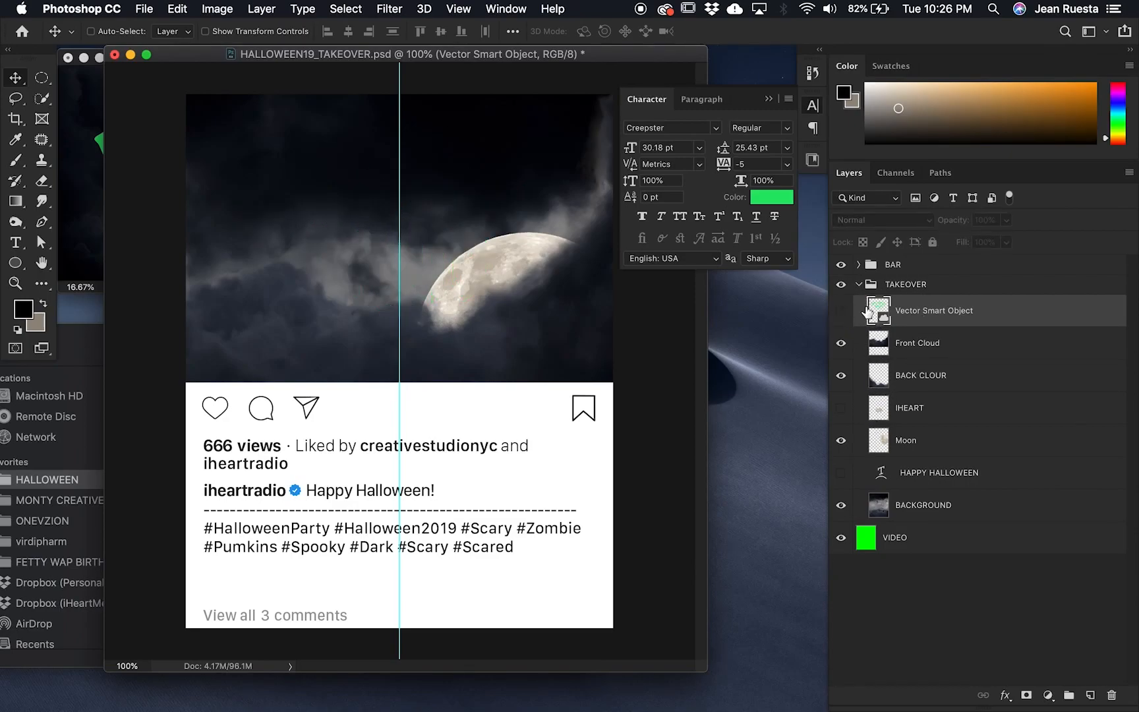
click(840, 264)
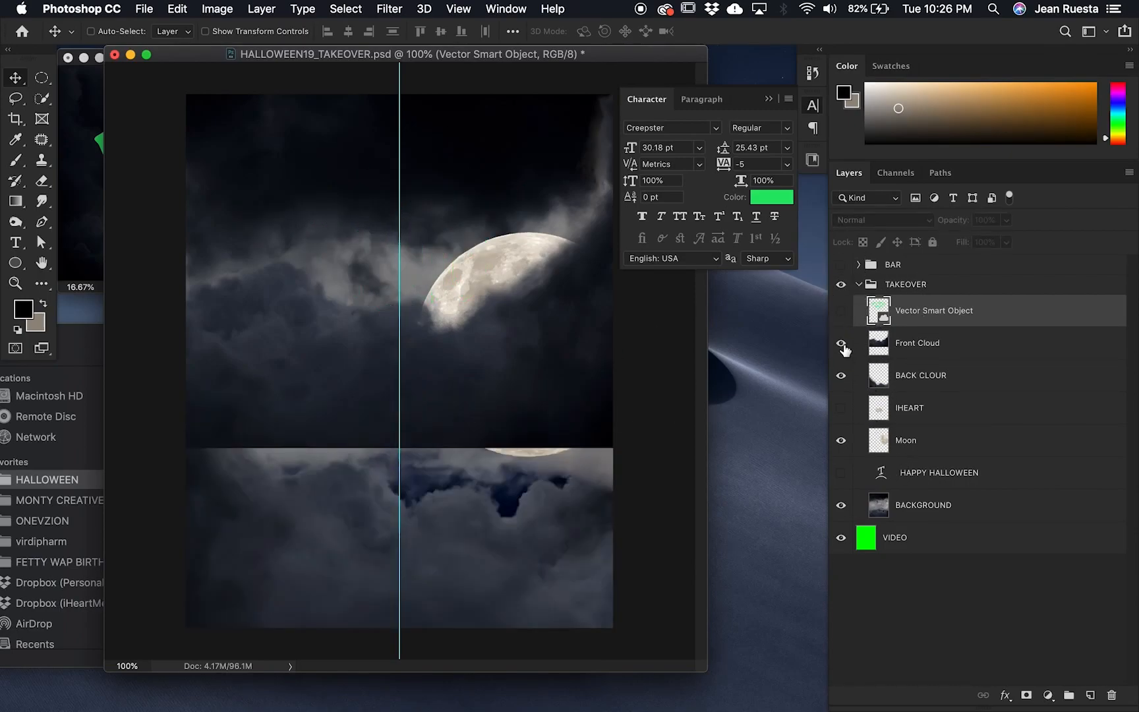
click(912, 349)
drag(503, 377, 537, 601)
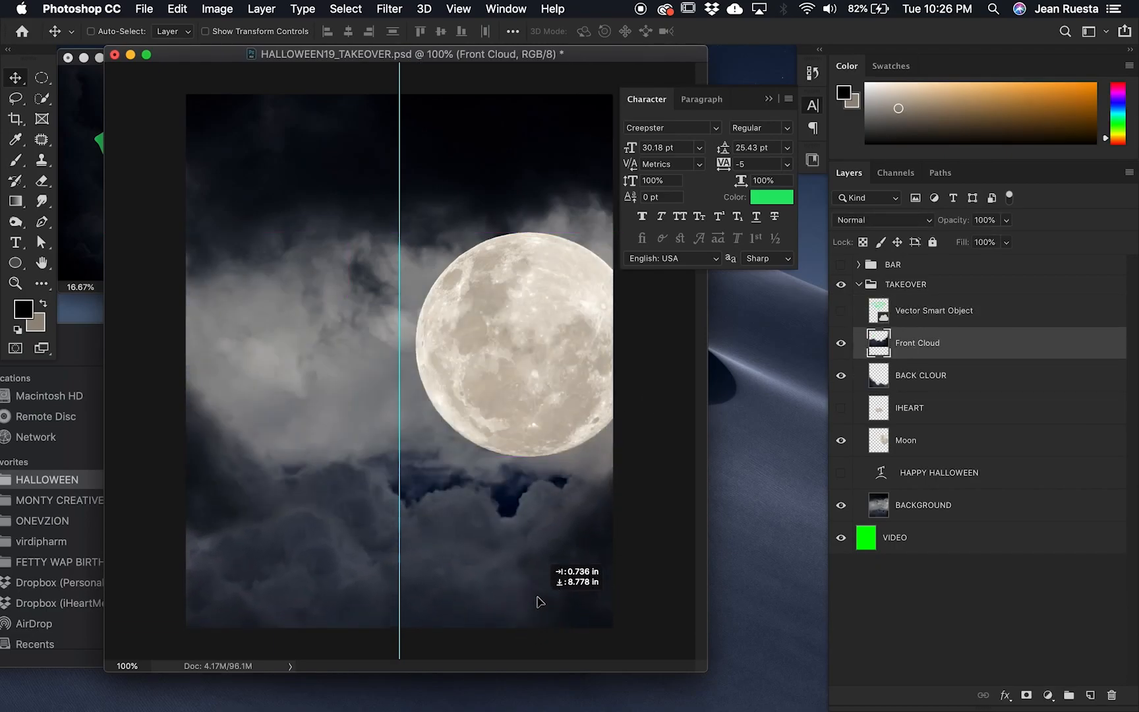
Move the BACK CLOUR layer to the right so that it covers the left half of the scene and the moon's left edge.
click(947, 381)
drag(395, 508, 420, 497)
key(super+z)
drag(237, 481, 556, 508)
Select the Moon layer and make the IHEART layer visible.
click(919, 443)
click(841, 408)
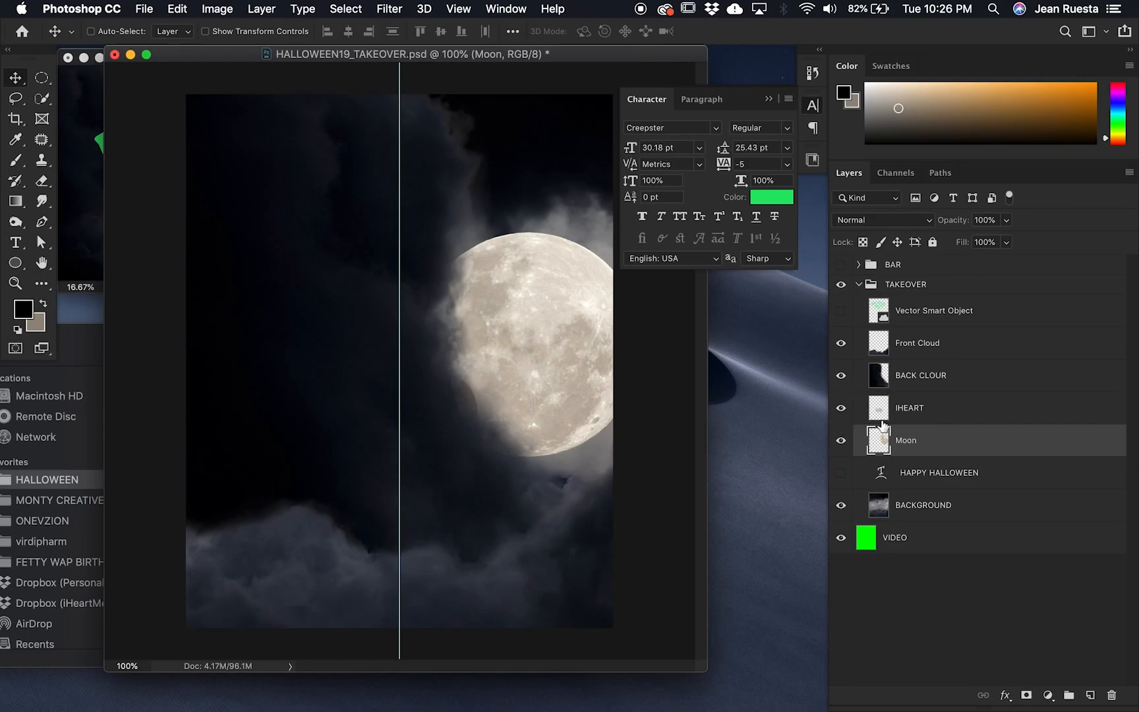
Show the Vector Smart Object layer and BAR group, and move the IHEART and Moon layers to the canvas centre behind the lettering.
click(943, 409)
drag(537, 461, 476, 361)
shift+click(980, 434)
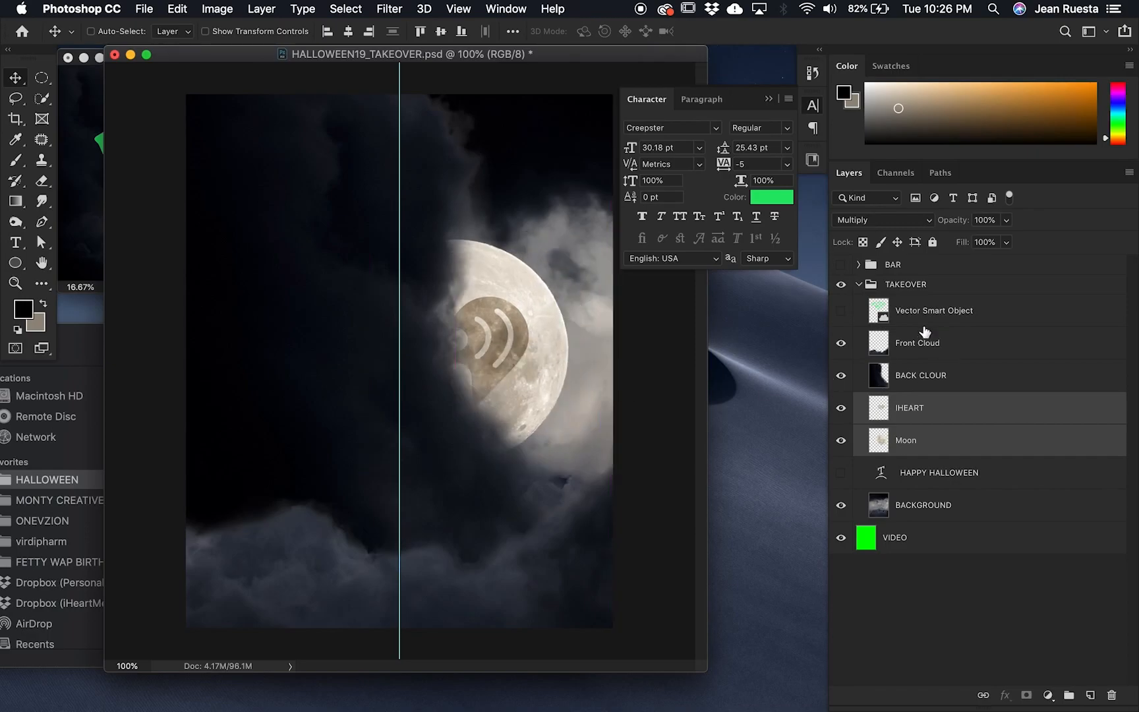
click(842, 311)
click(841, 265)
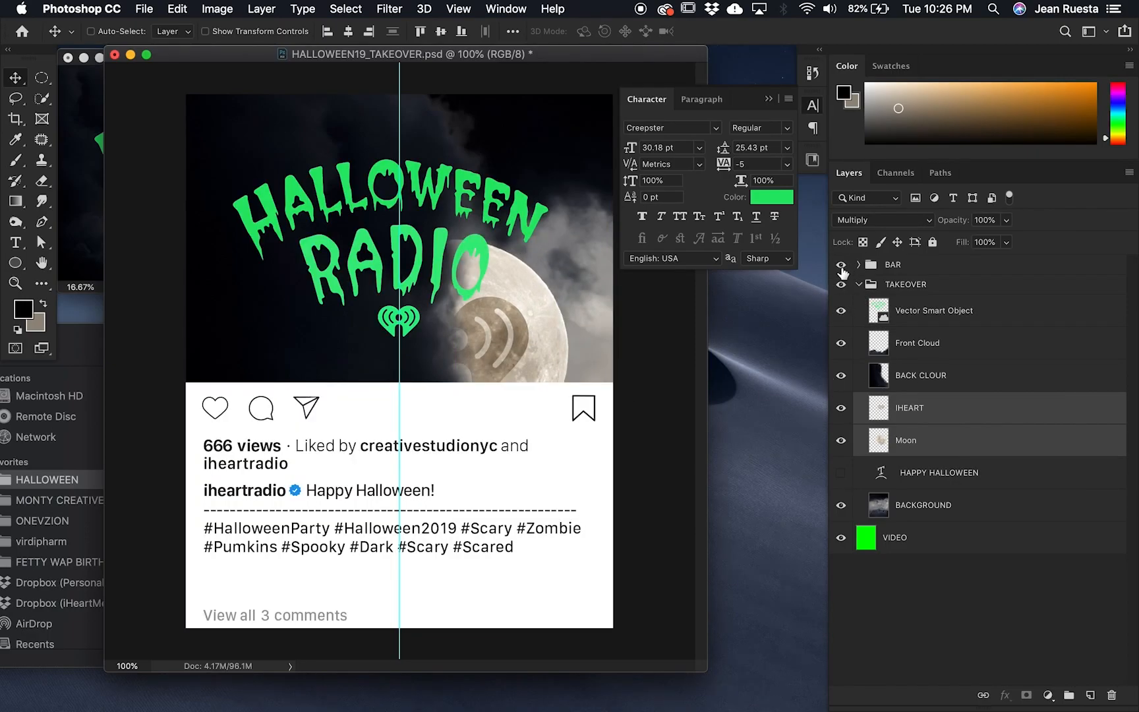
drag(661, 369, 390, 356)
Move the Front Cloud layer up so its clouds lie within the picture area above the white caption bar.
click(920, 375)
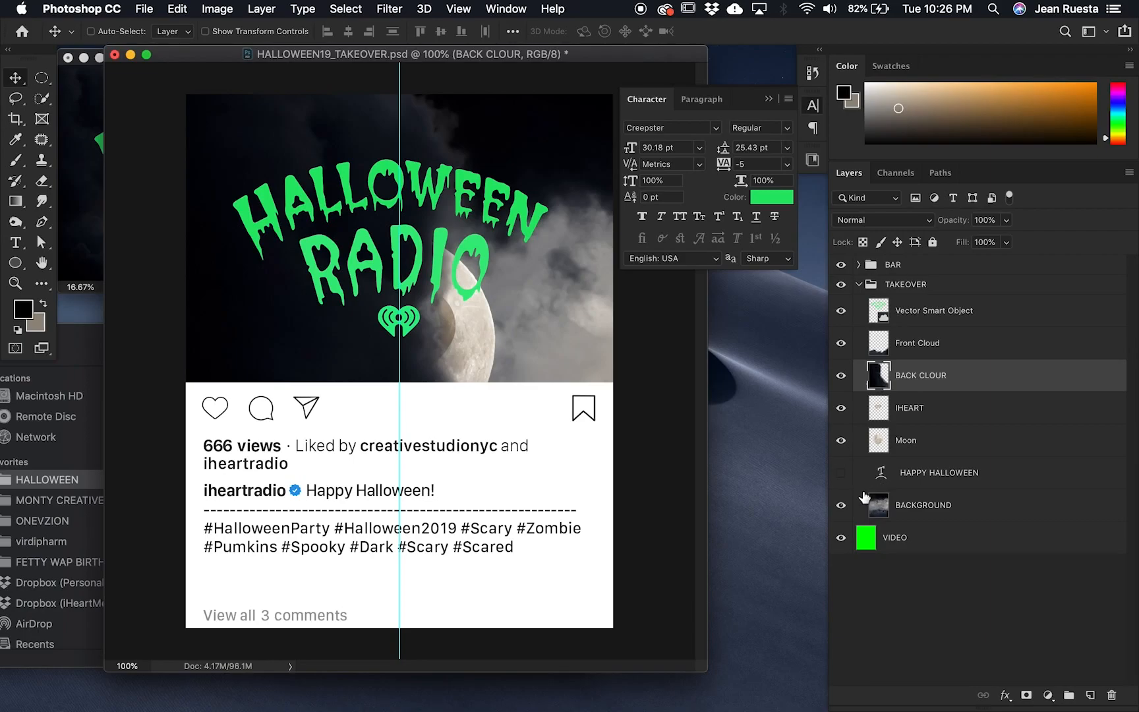
click(919, 354)
drag(542, 415, 524, 329)
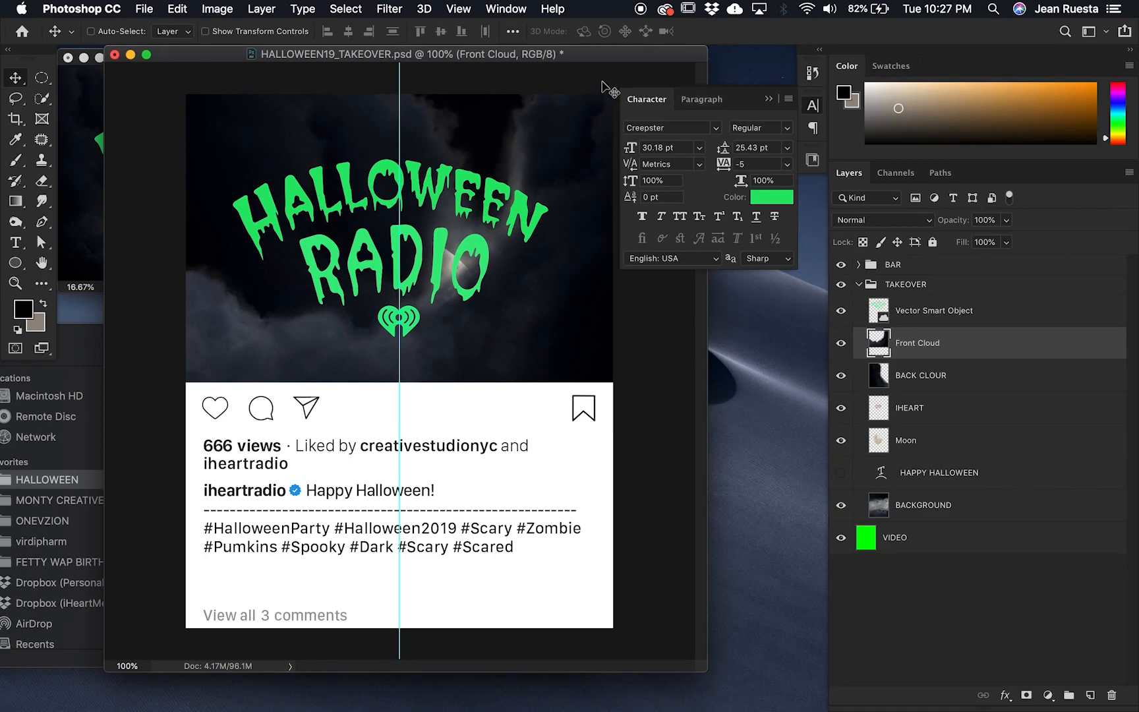
Review the document's recorded history states.
click(506, 9)
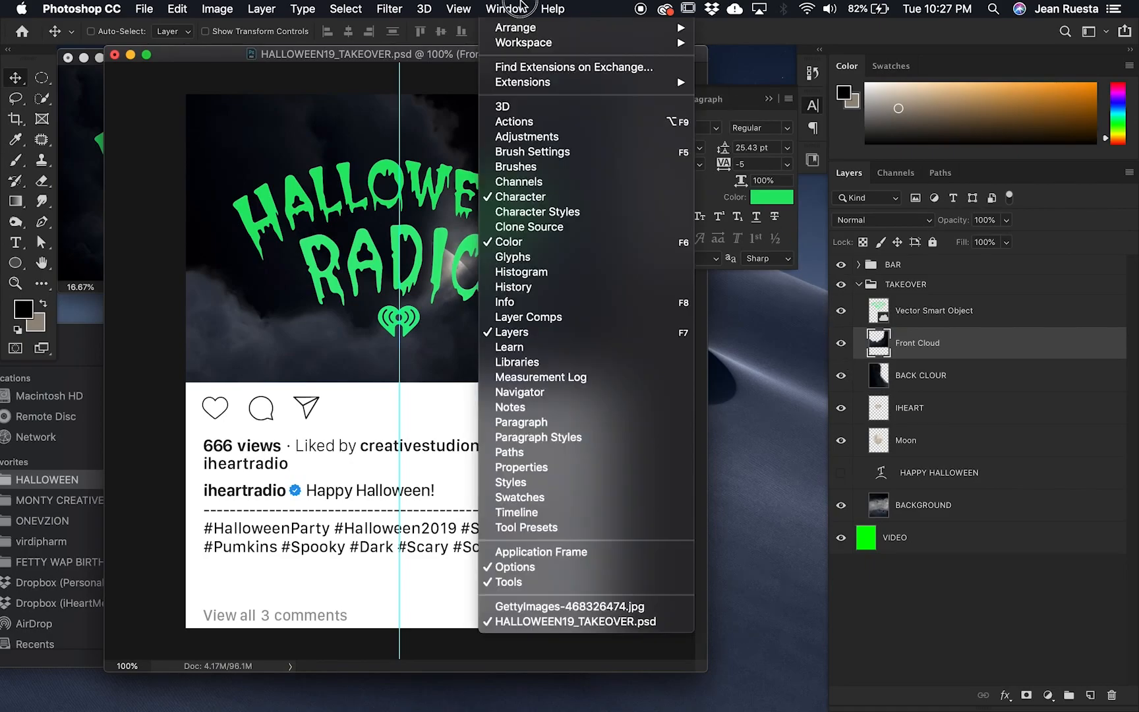
click(549, 287)
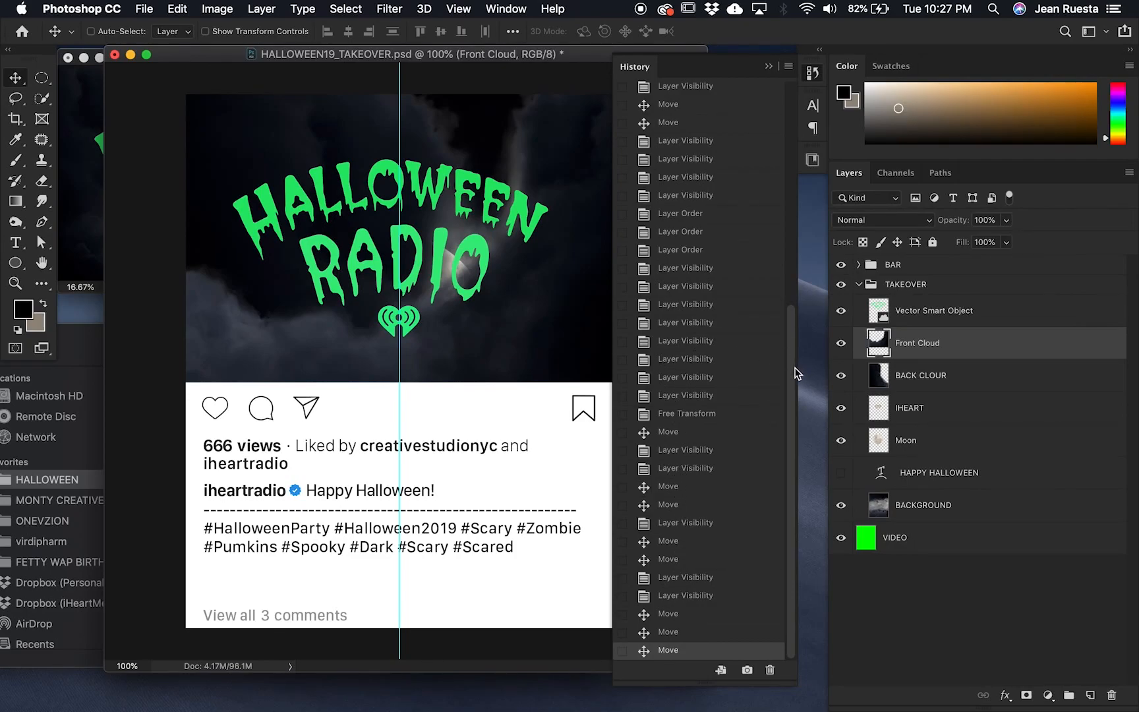
drag(796, 381, 788, 332)
click(772, 66)
Place Front Cloud below BACK CLOUR in the layer order and shift both clouds apart to uncover the moon.
drag(583, 350, 520, 333)
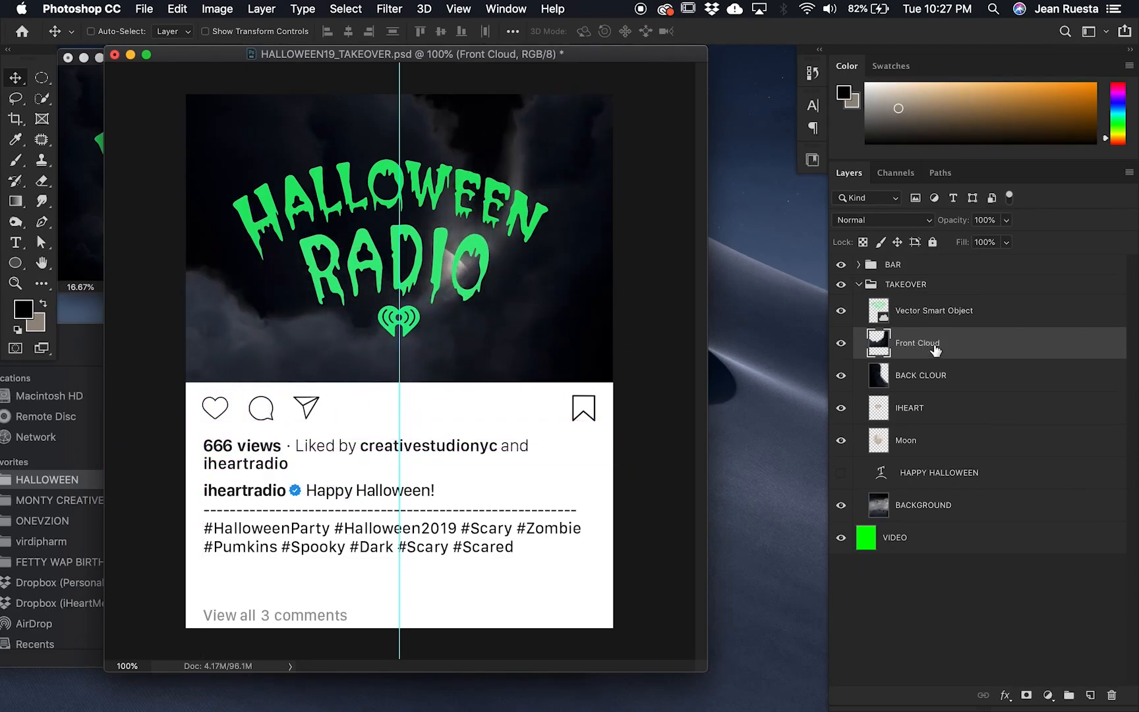
drag(936, 349, 933, 387)
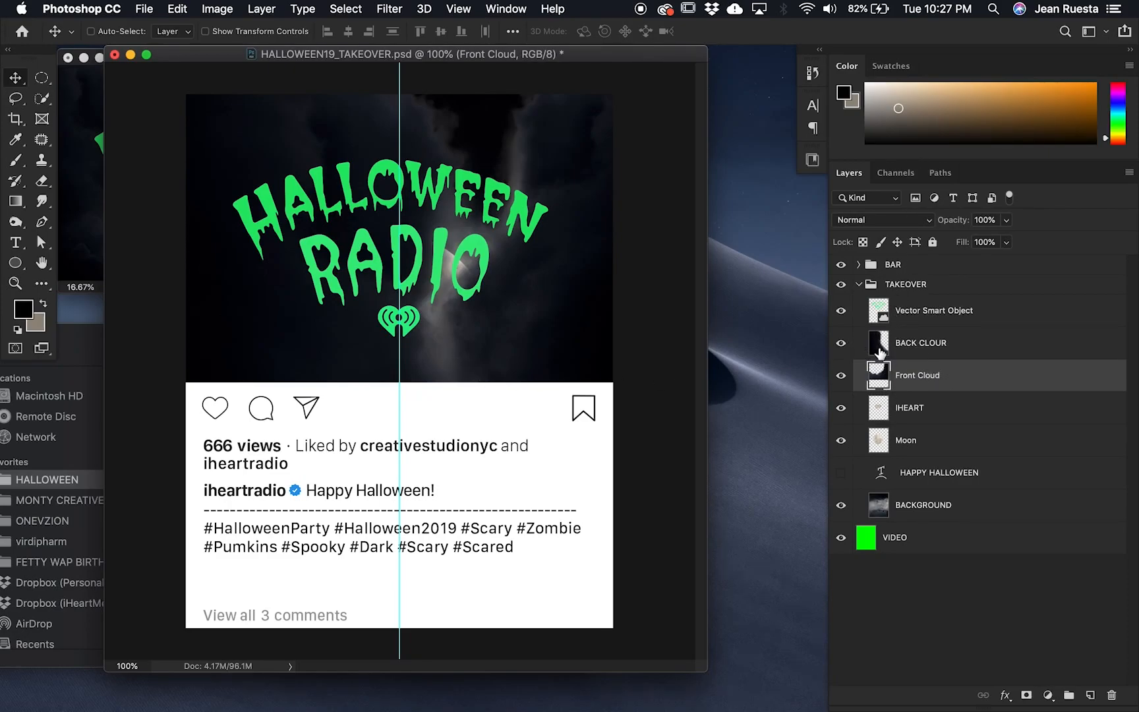
drag(388, 348, 502, 361)
click(923, 343)
drag(341, 326, 214, 320)
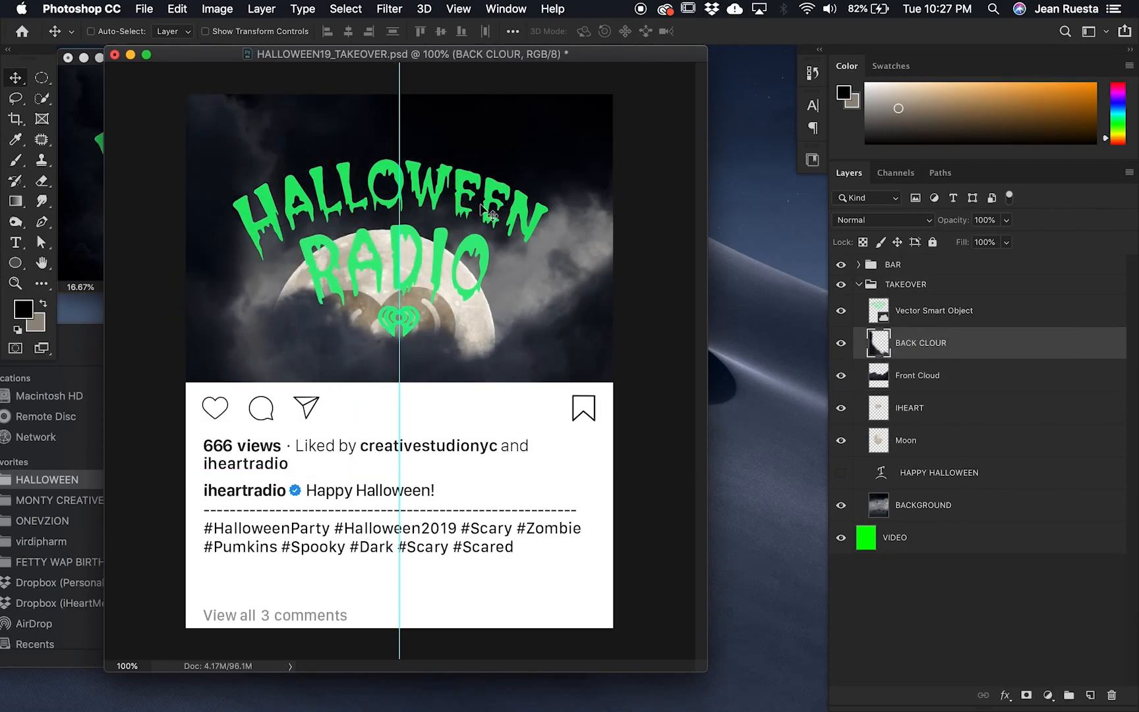
Show the HAPPY HALLOWEEN text layer, checking it with the Vector Smart Object lettering temporarily hidden.
click(841, 310)
click(842, 473)
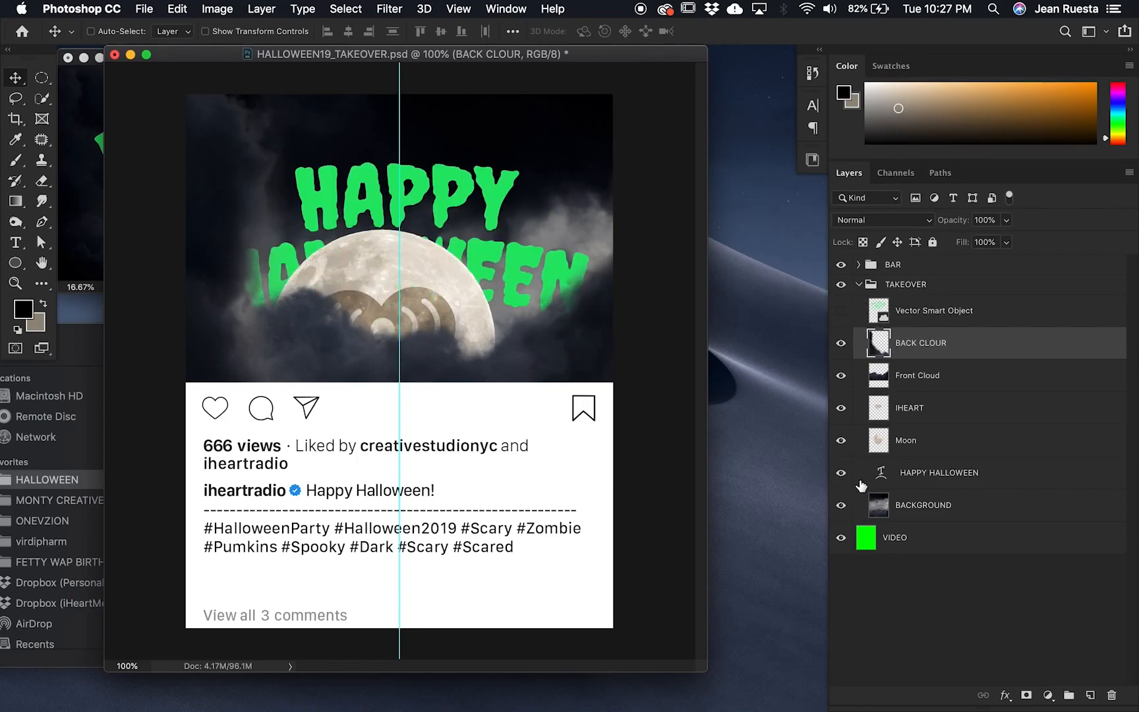
click(929, 473)
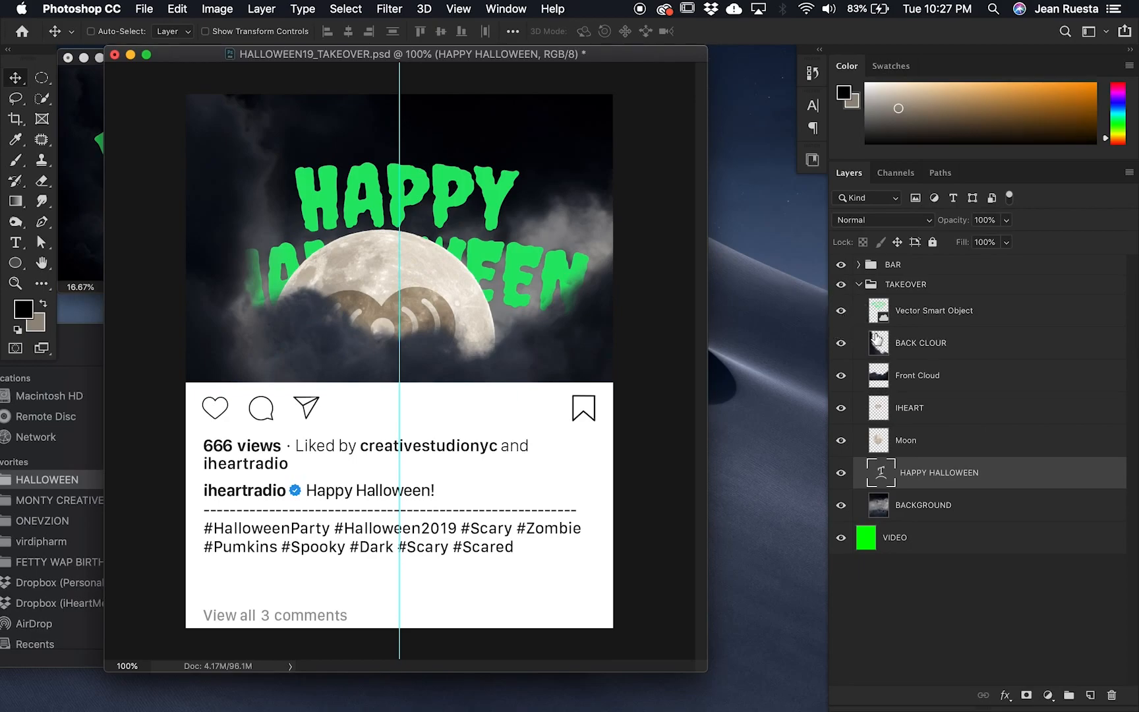
click(926, 317)
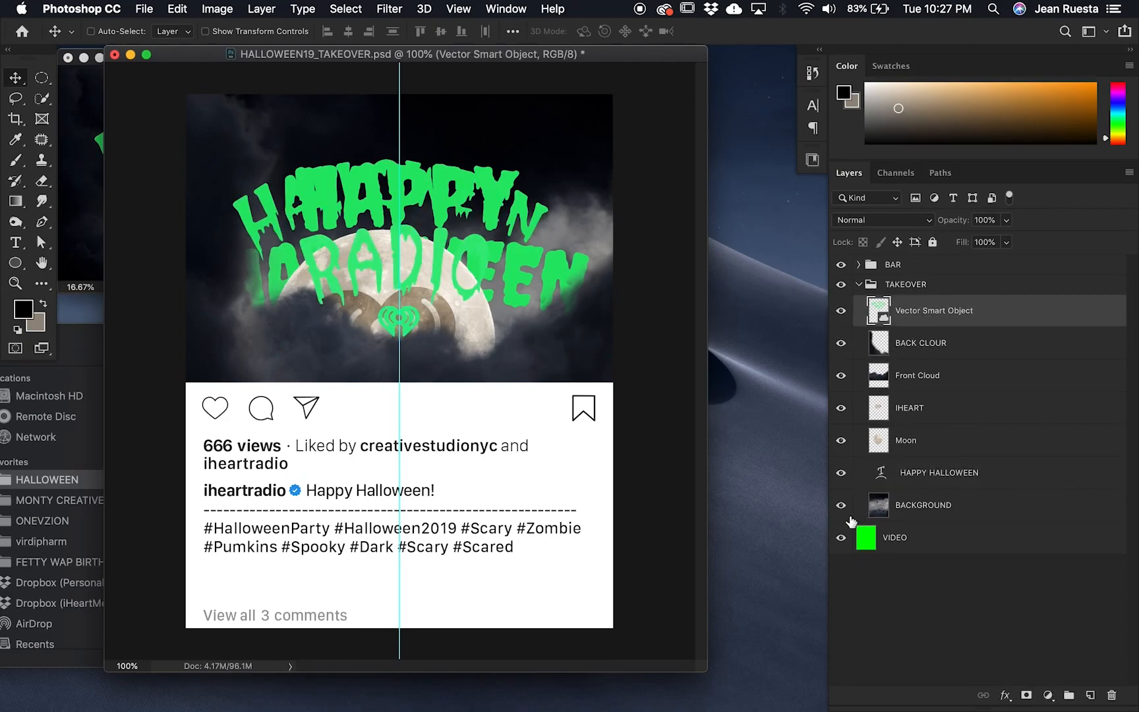
Rename the Vector Smart Object layer as LOGO after toggling its visibility to identify it.
click(841, 342)
click(841, 343)
click(841, 310)
click(841, 310)
double_click(912, 310)
text(LOGO)
key(Return)
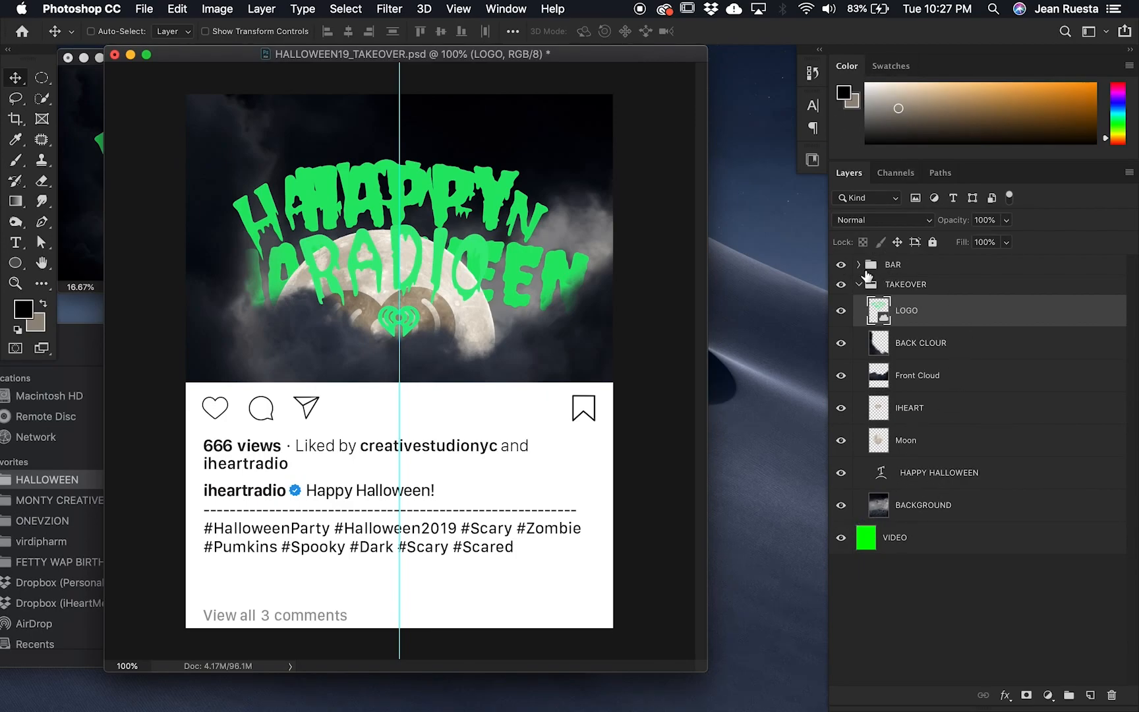
Select the TAKEOVER group, move its document aside and bring GettyImages-468326474.jpg to the front.
click(877, 285)
drag(394, 62, 583, 65)
click(245, 66)
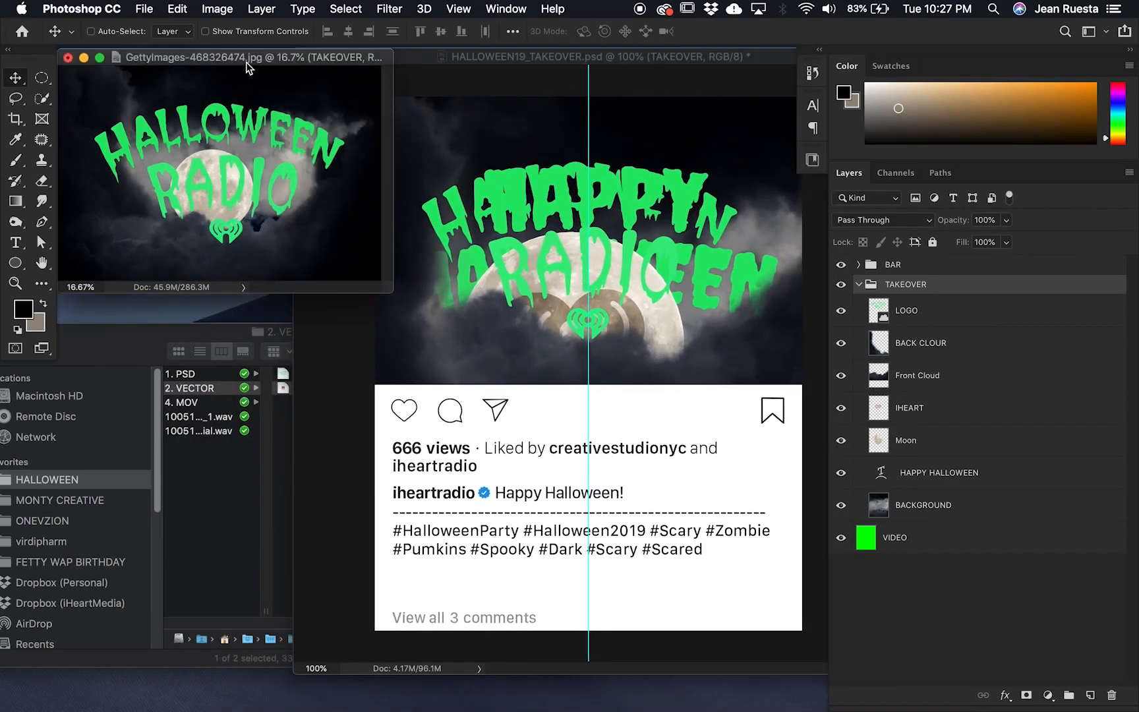
drag(268, 58, 346, 74)
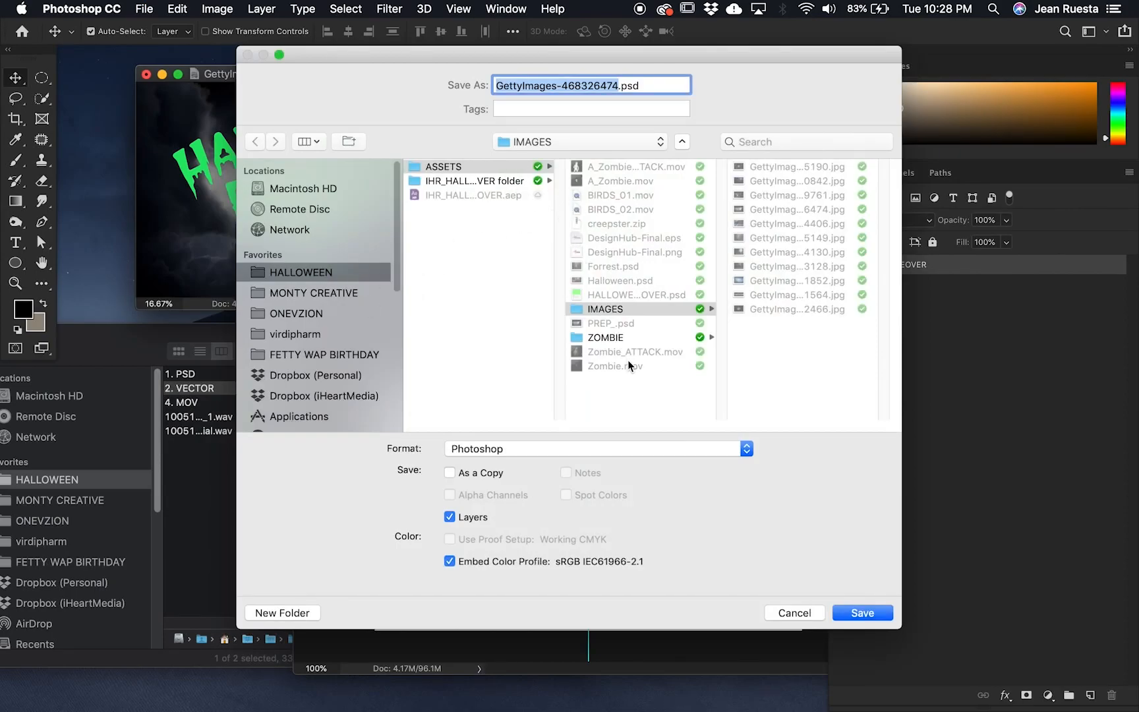
Save the Getty image document as CloudsPrep.psd in the ASSETS folder, in Photoshop format with Maximize Compatibility.
click(634, 405)
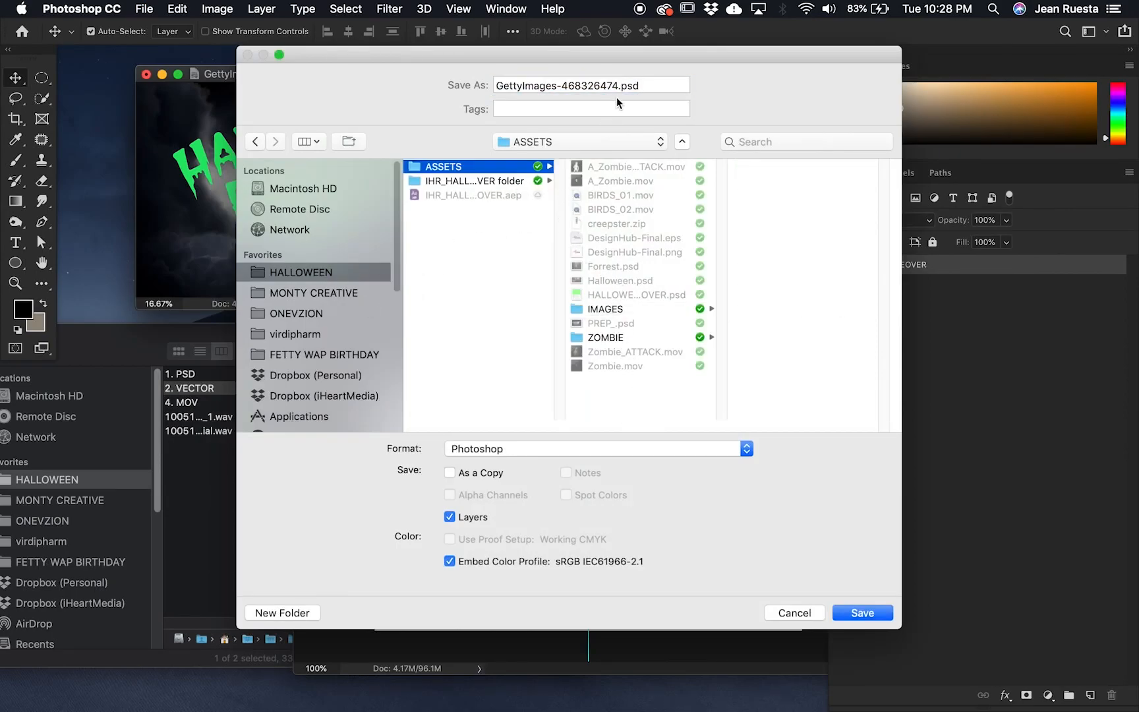
click(600, 85)
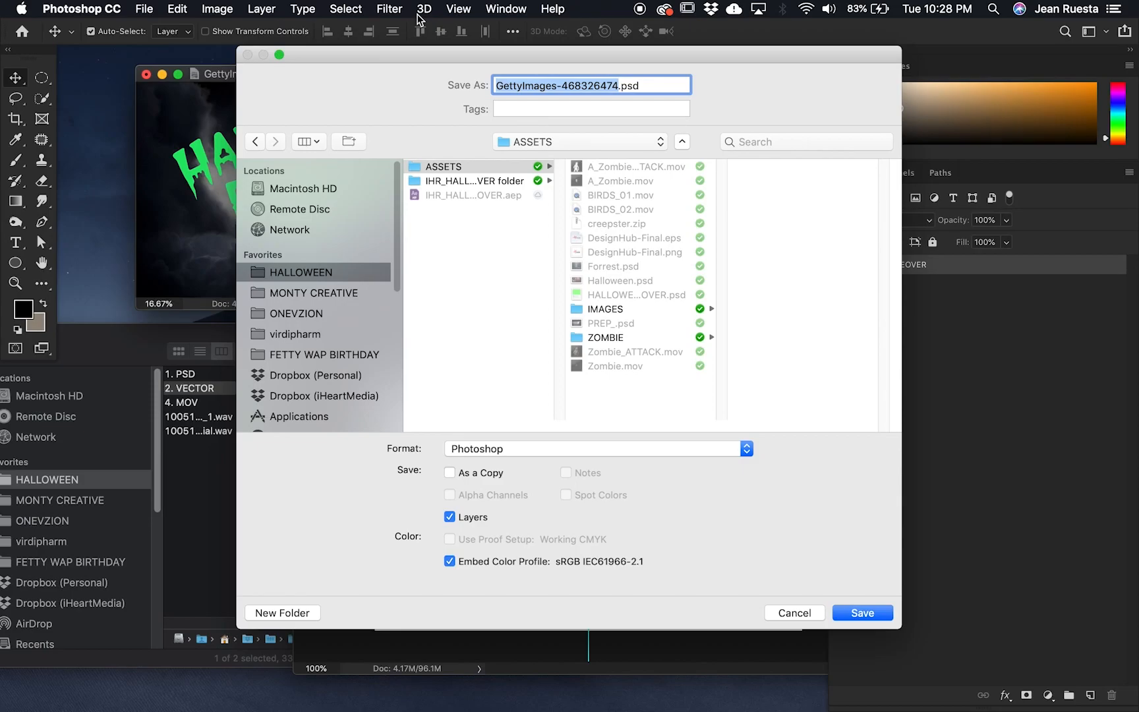
text(C)
text(uds)
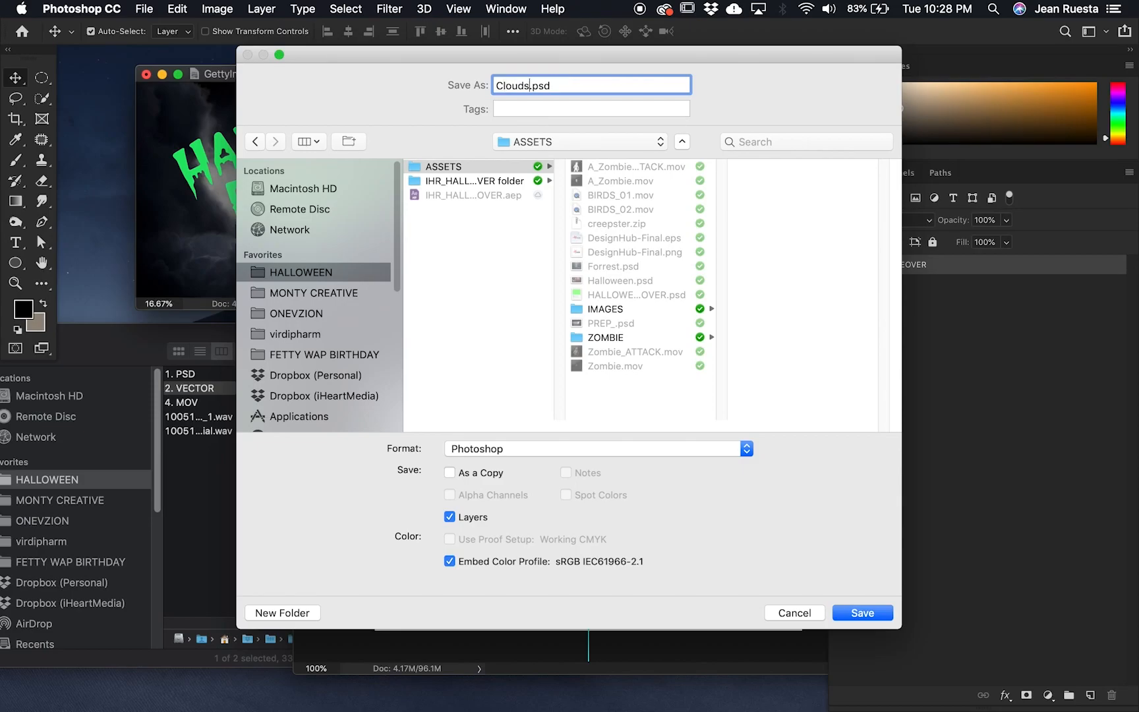
text(Master)
key(BackSpace)
key(BackSpace)
key(BackSpace)
key(BackSpace)
key(BackSpace)
key(BackSpace)
text(Prep)
key(Return)
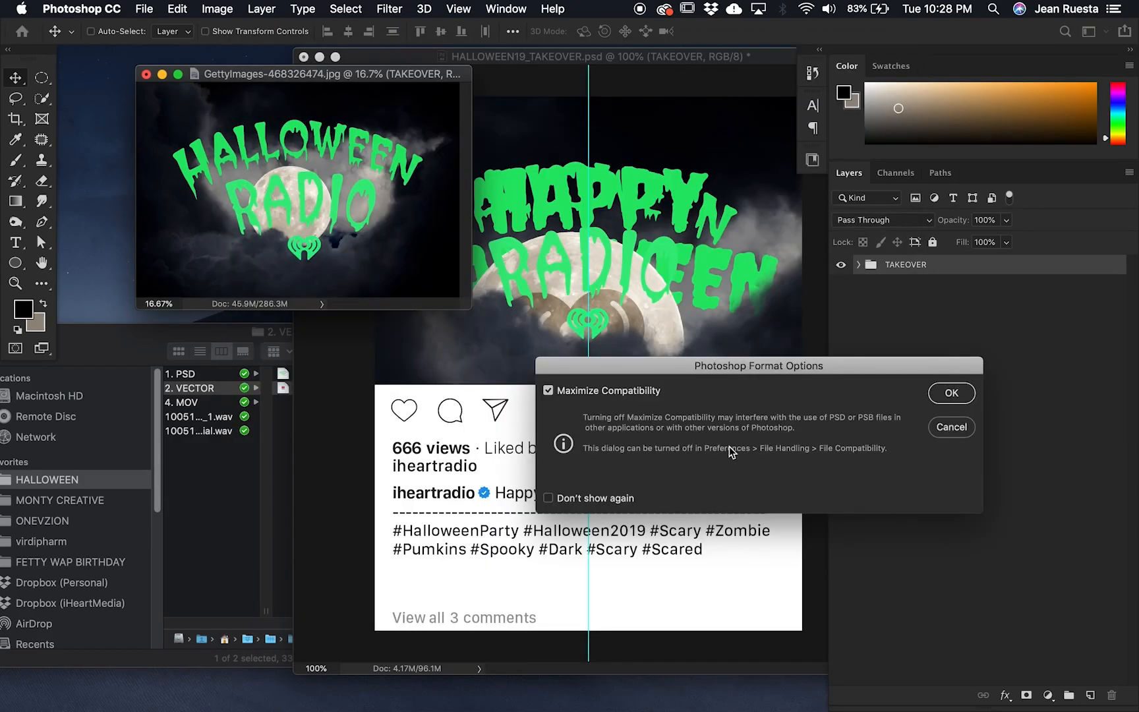
click(959, 394)
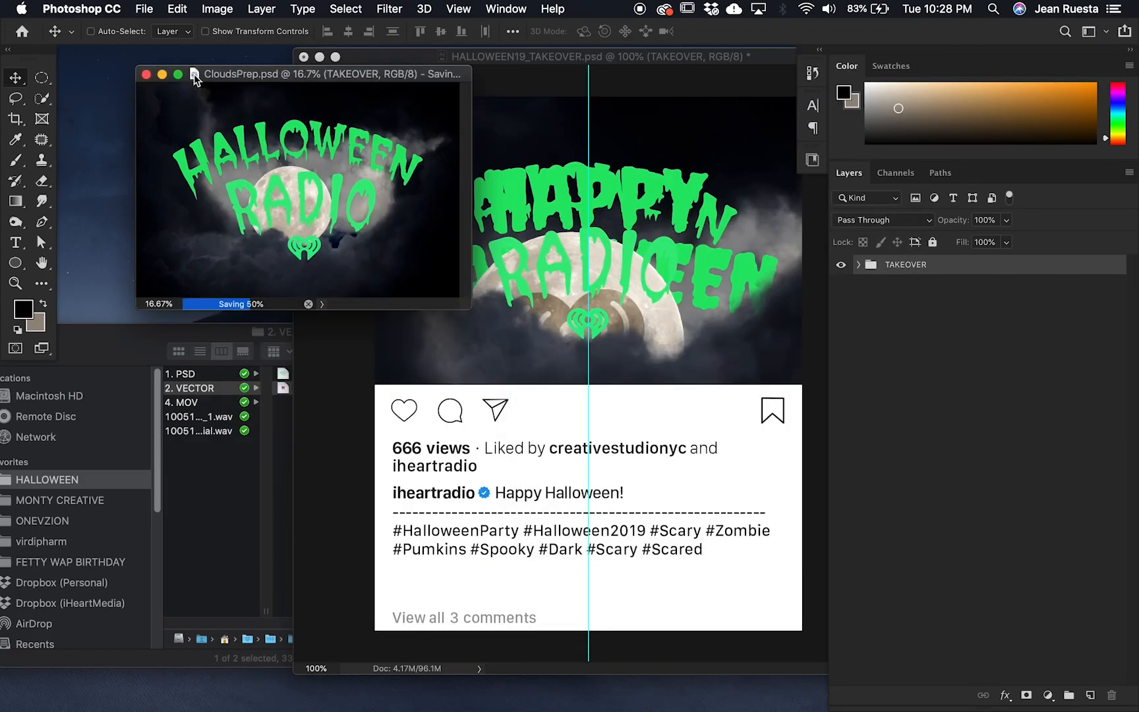
Open the ASSETS folder containing HALLOWEEN19_TAKEOVER.psd in Finder and widen the column to read the full file names.
click(689, 264)
drag(396, 65, 239, 68)
super+click(399, 54)
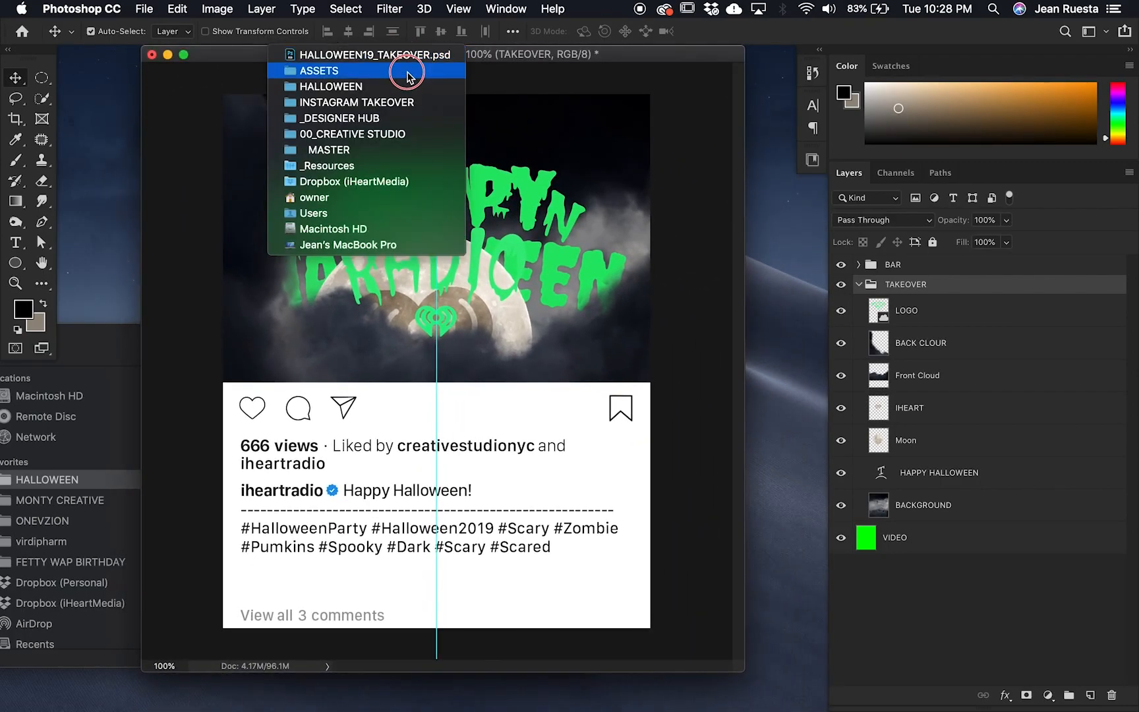
click(333, 71)
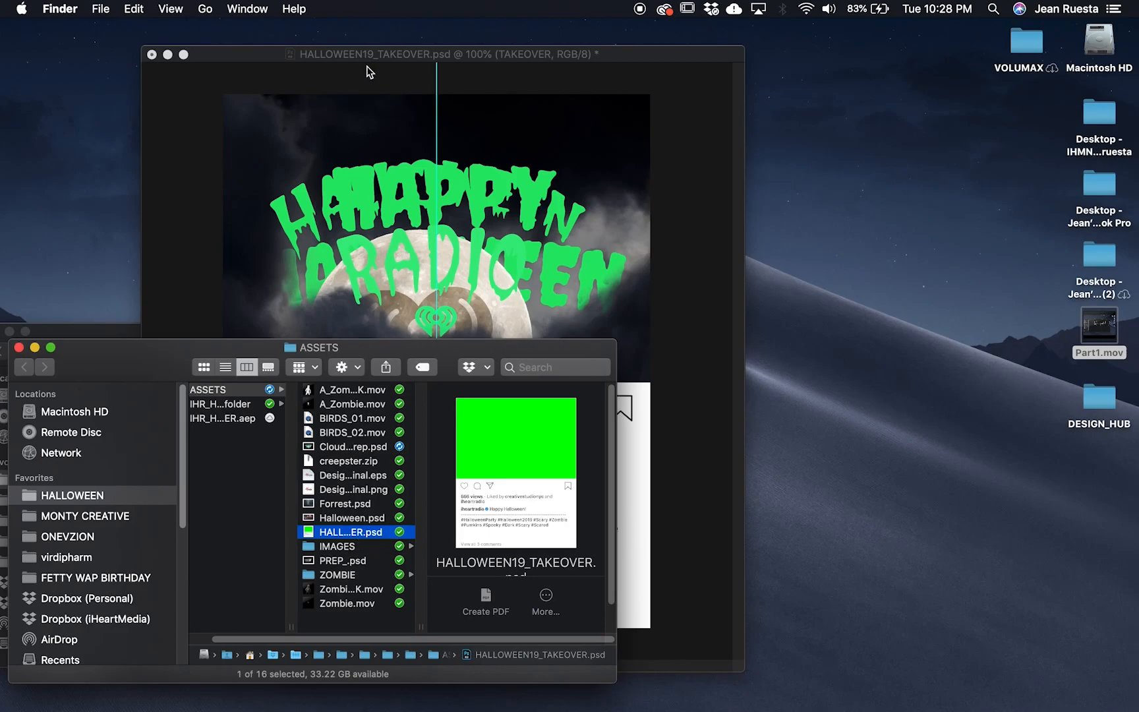
click(366, 70)
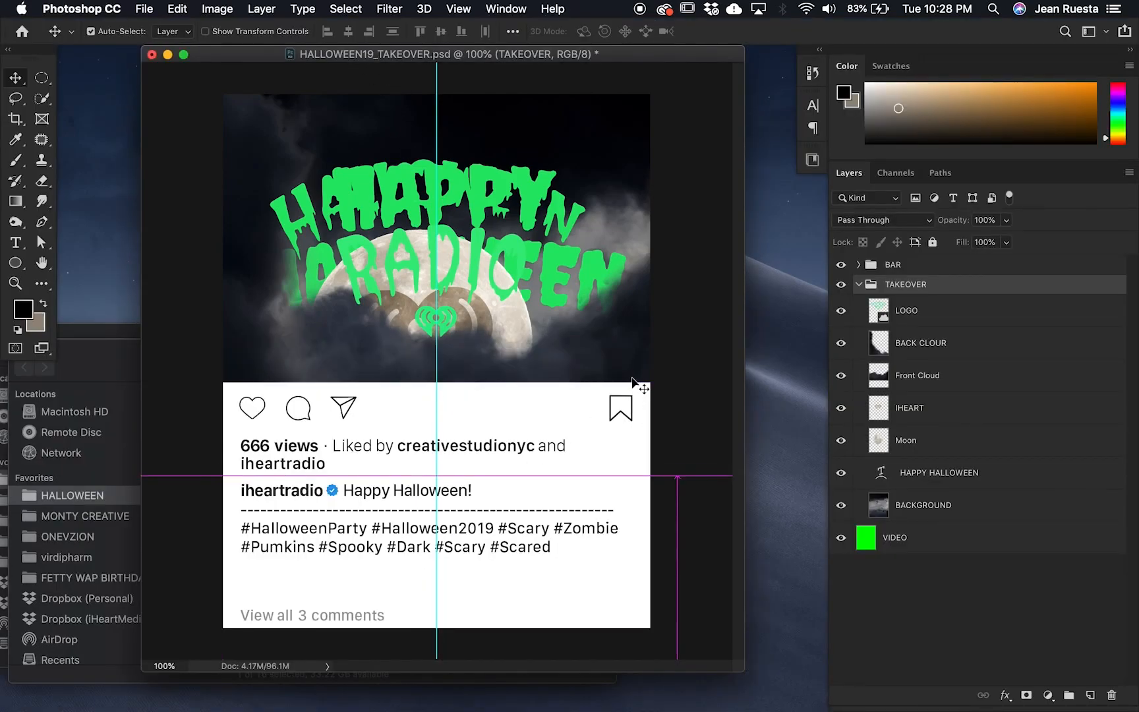
click(102, 363)
drag(418, 621, 497, 613)
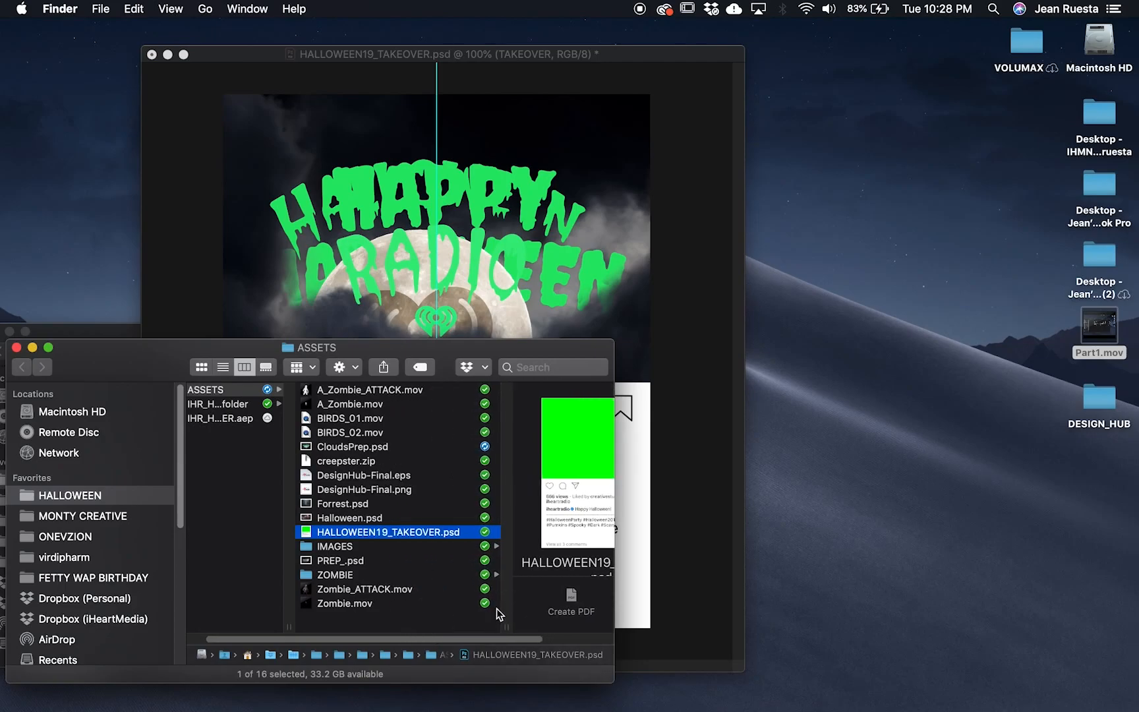
Return to Photoshop, save HALLOWEEN19_TAKEOVER.psd and close it.
click(447, 178)
key(super+s)
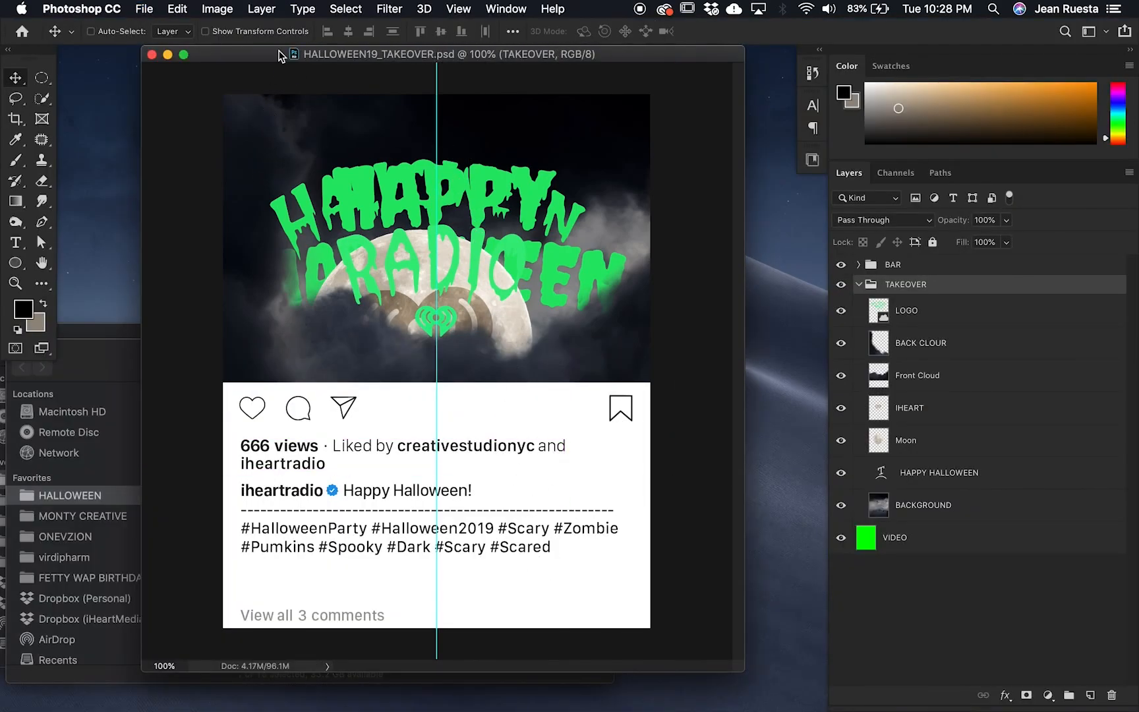
key(super+w)
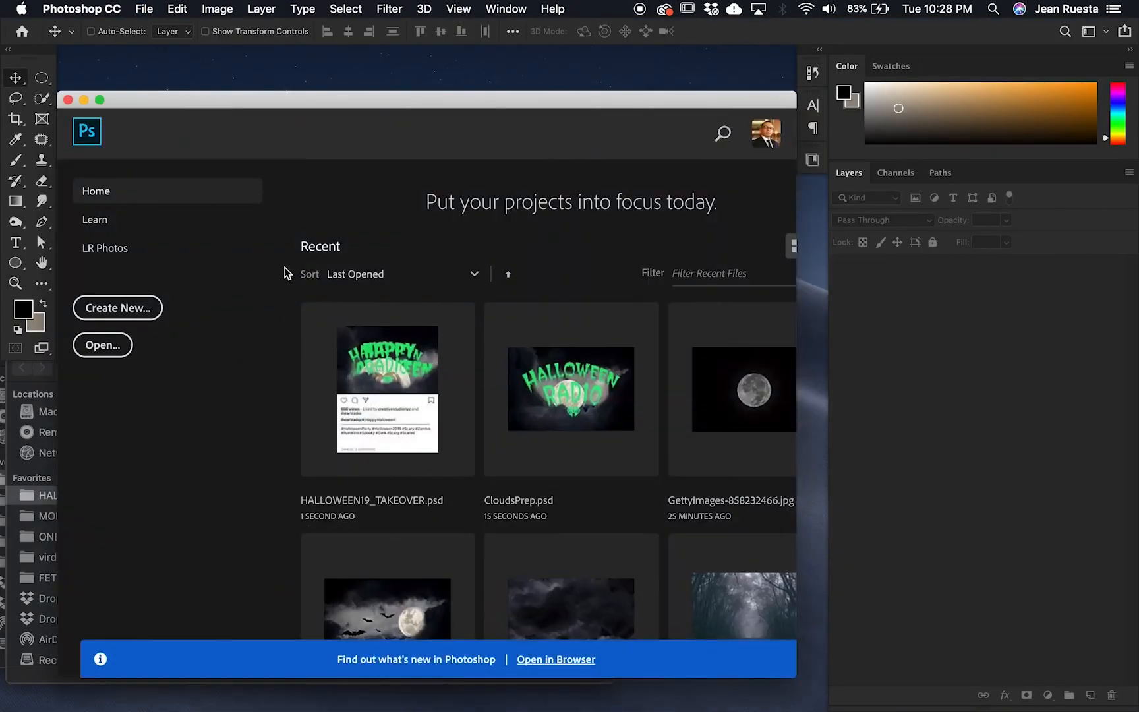
Close the Photoshop home window and both Finder windows, and start After Effects.
click(70, 101)
drag(181, 357, 394, 229)
key(super+w)
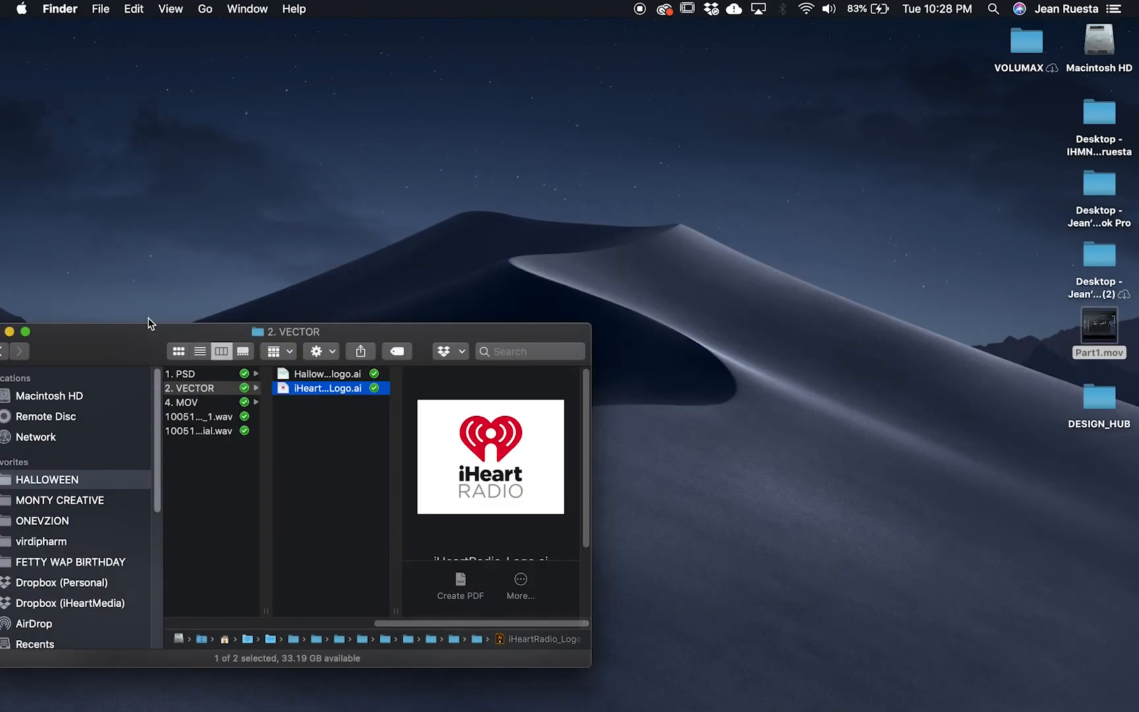
drag(149, 324, 390, 165)
key(super+w)
mouse_move(440, 708)
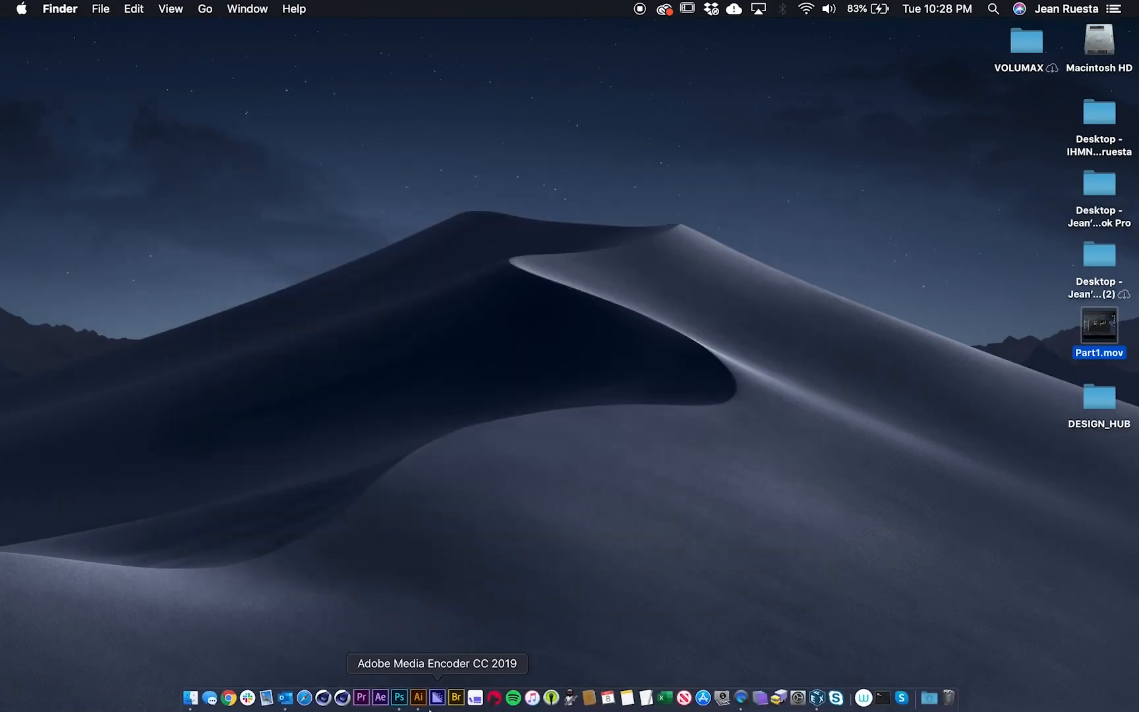
click(381, 697)
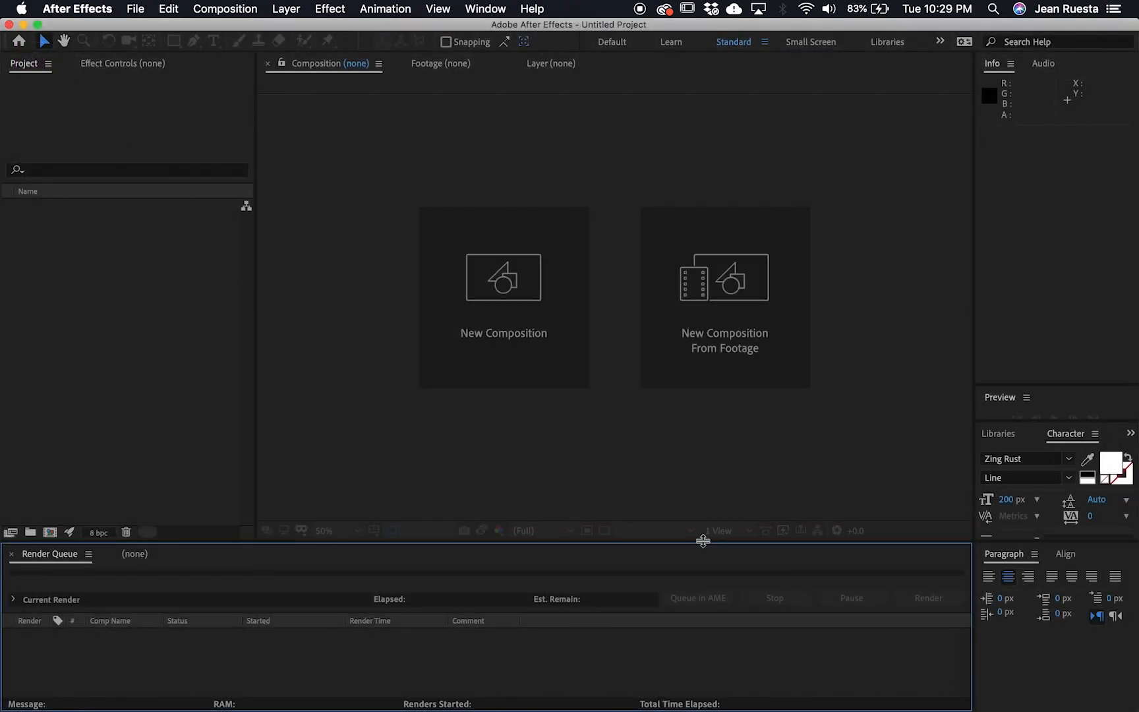
Enlarge the Render Queue panel and widen the Info, Preview, Character and Paragraph panels.
drag(707, 542, 713, 420)
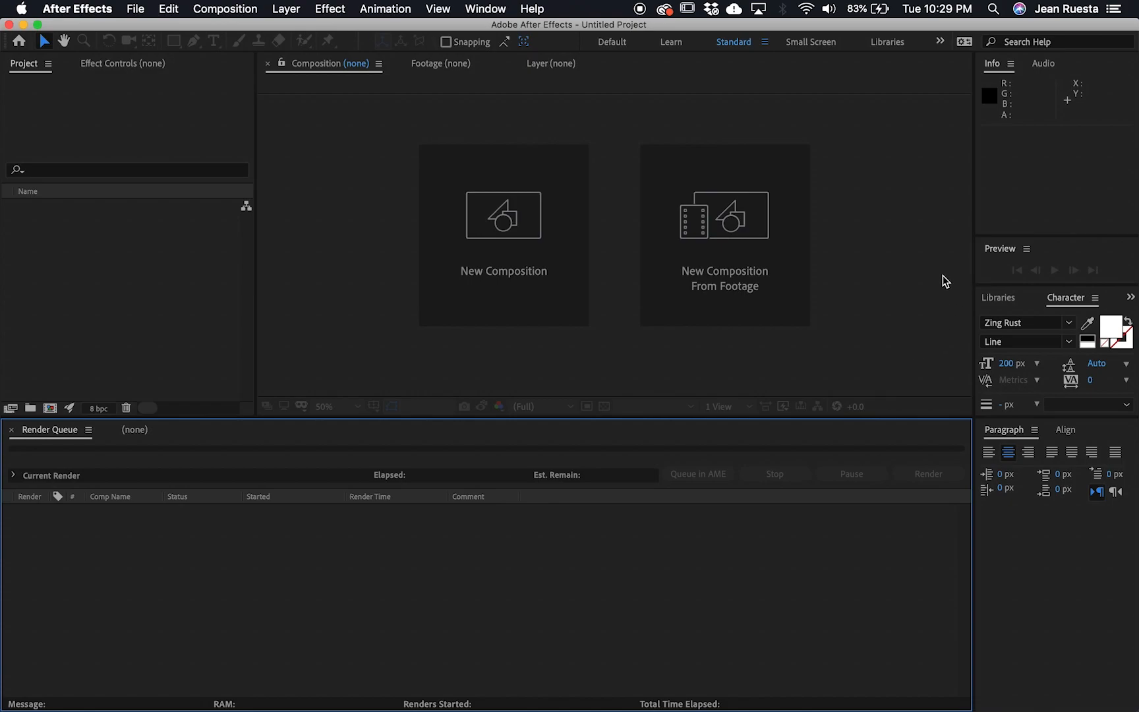
drag(973, 260, 844, 262)
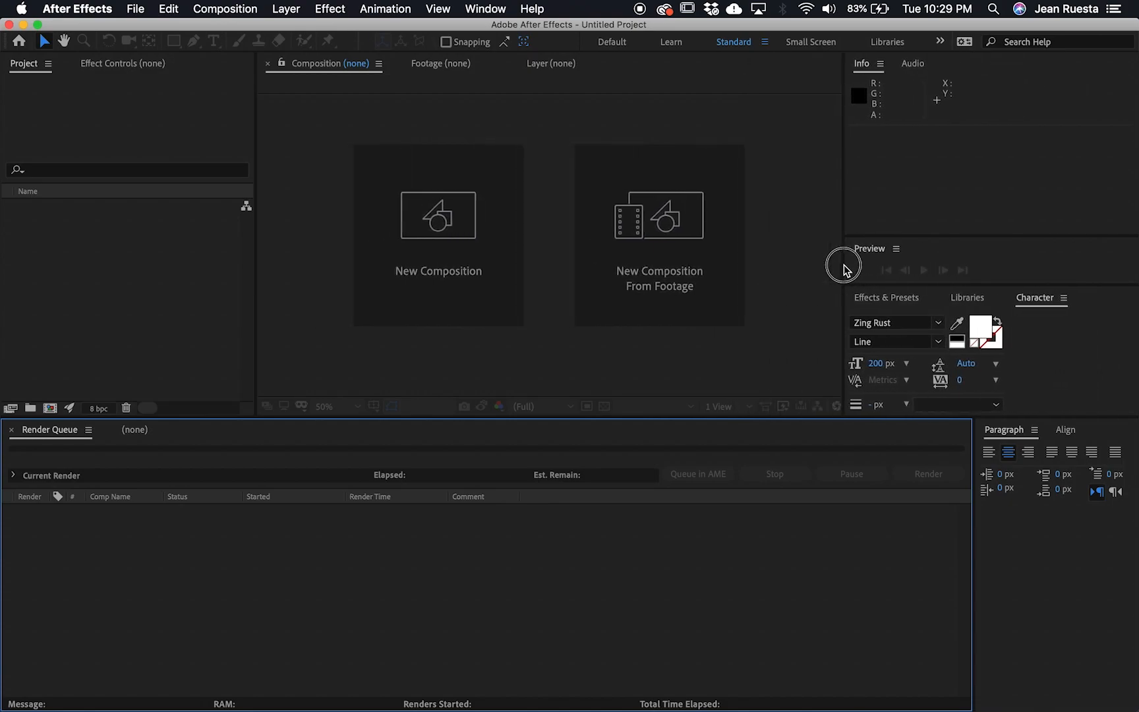
drag(974, 471, 845, 446)
click(186, 411)
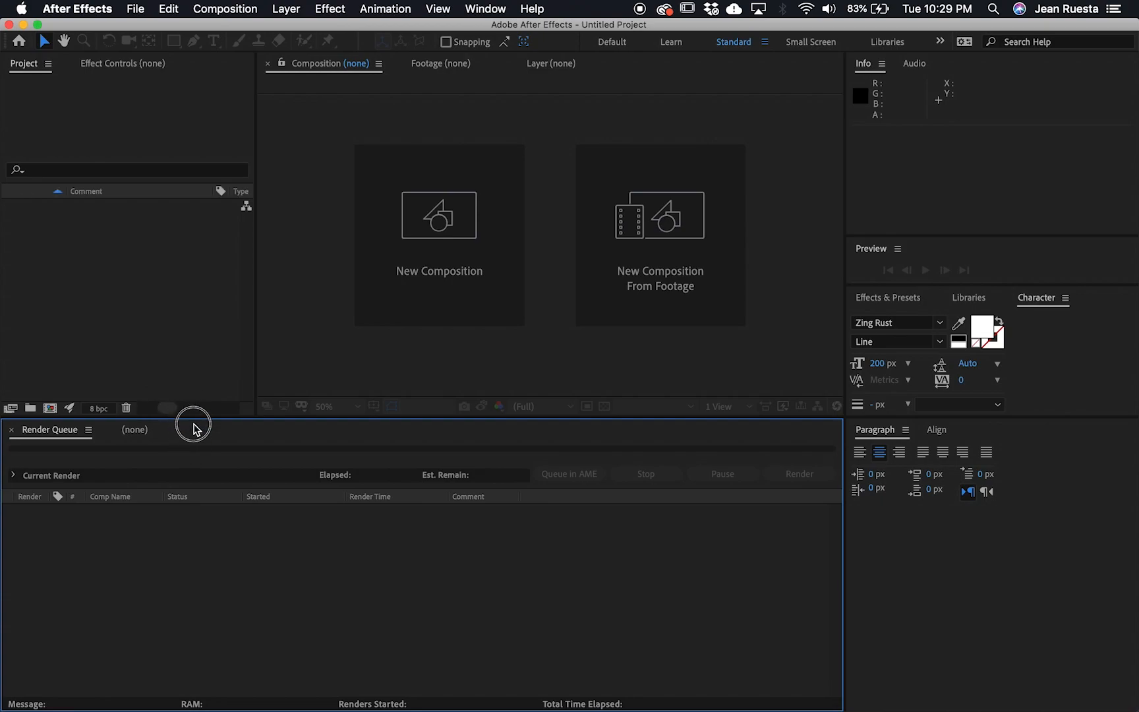
mouse_move(189, 418)
mouse_down()
mouse_move(185, 399)
mouse_move(190, 435)
mouse_up()
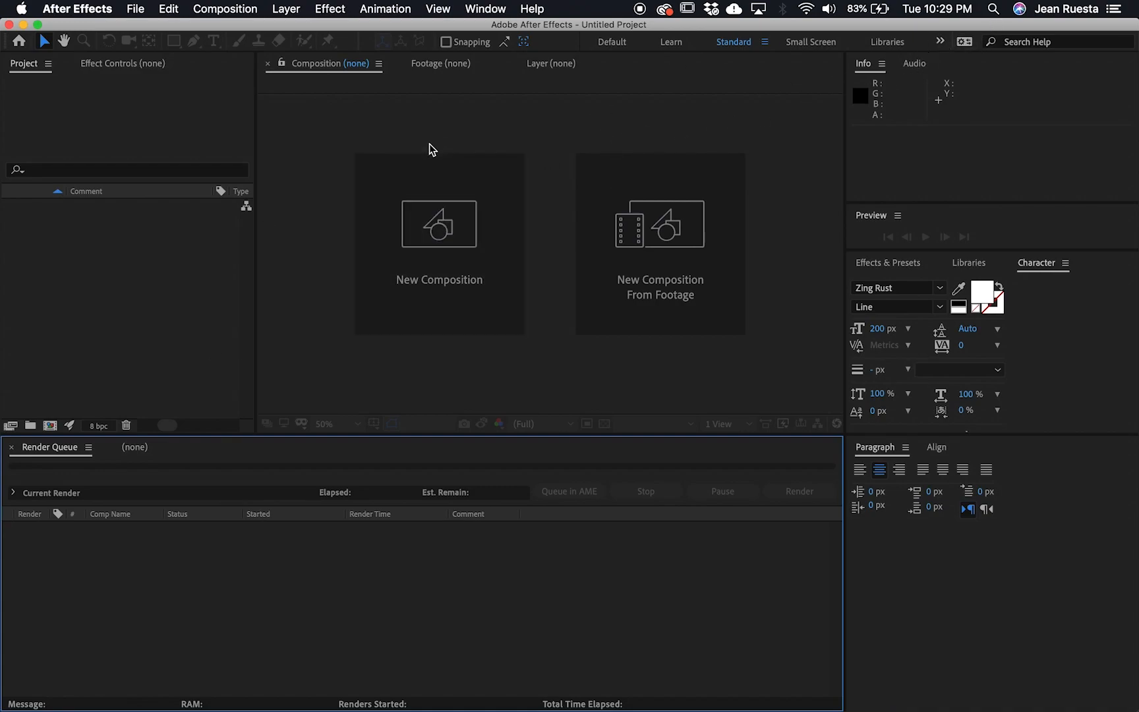
Switch to the Animation workspace.
click(939, 41)
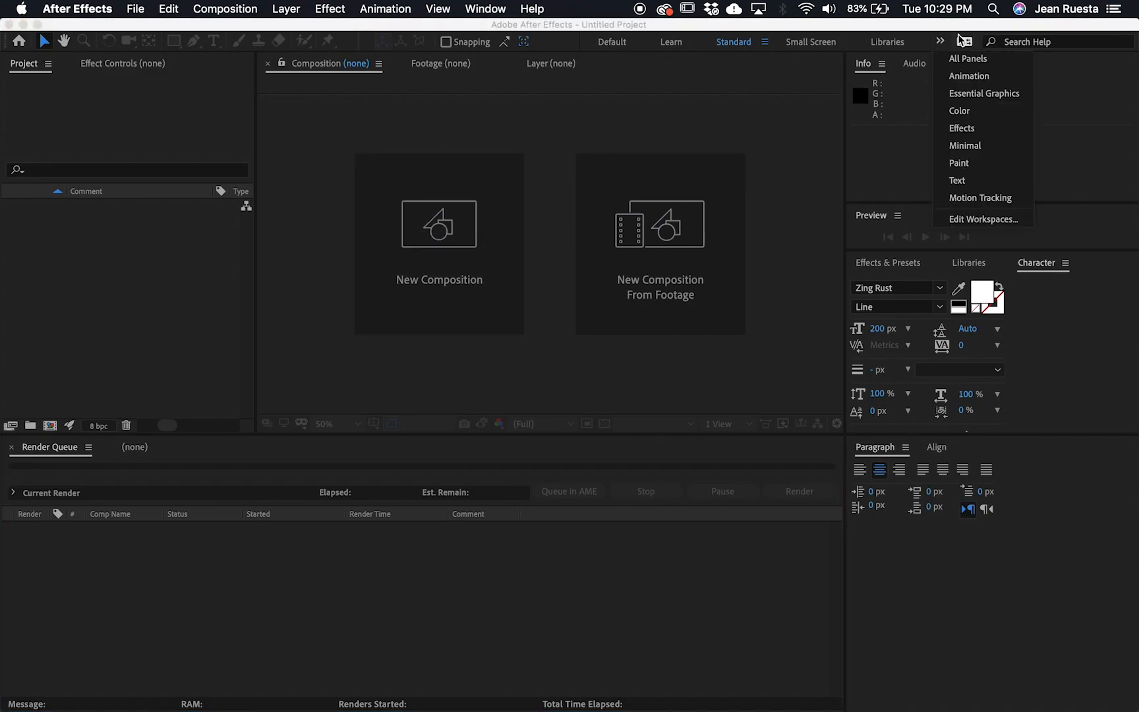
click(989, 77)
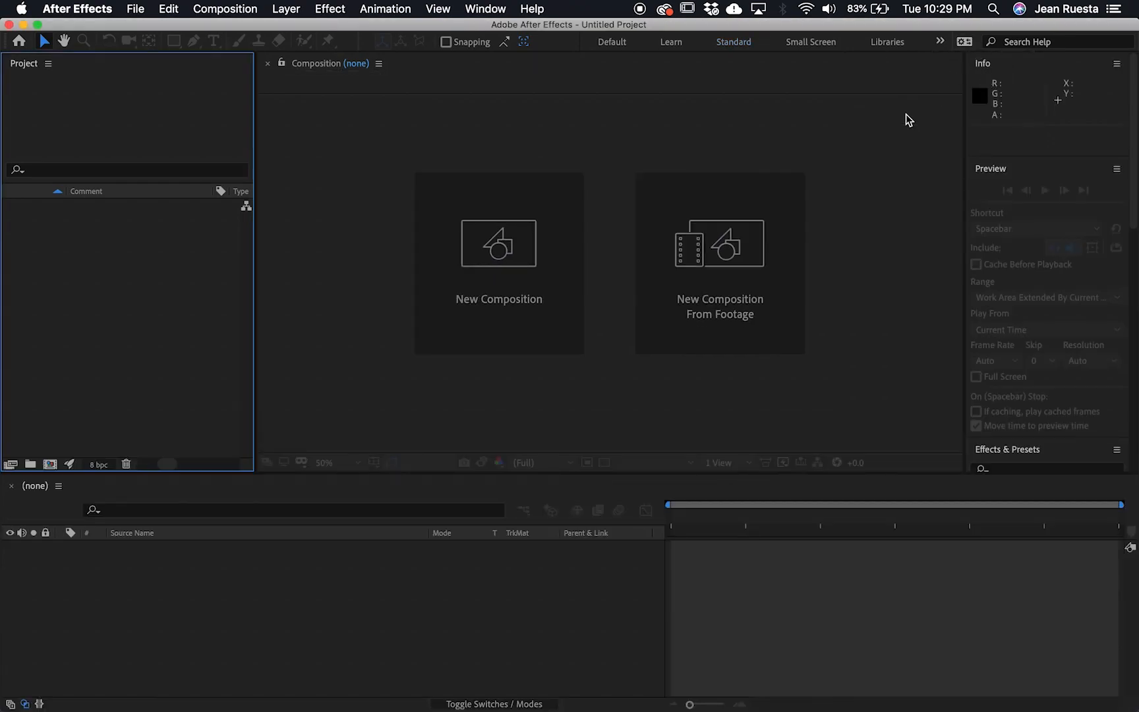
Make the Timeline panel taller and choose HALLOWEEN19_TAKEOVER.psd from the HALLOWEEN folder's ASSETS subfolder as the file to import.
drag(564, 476, 563, 413)
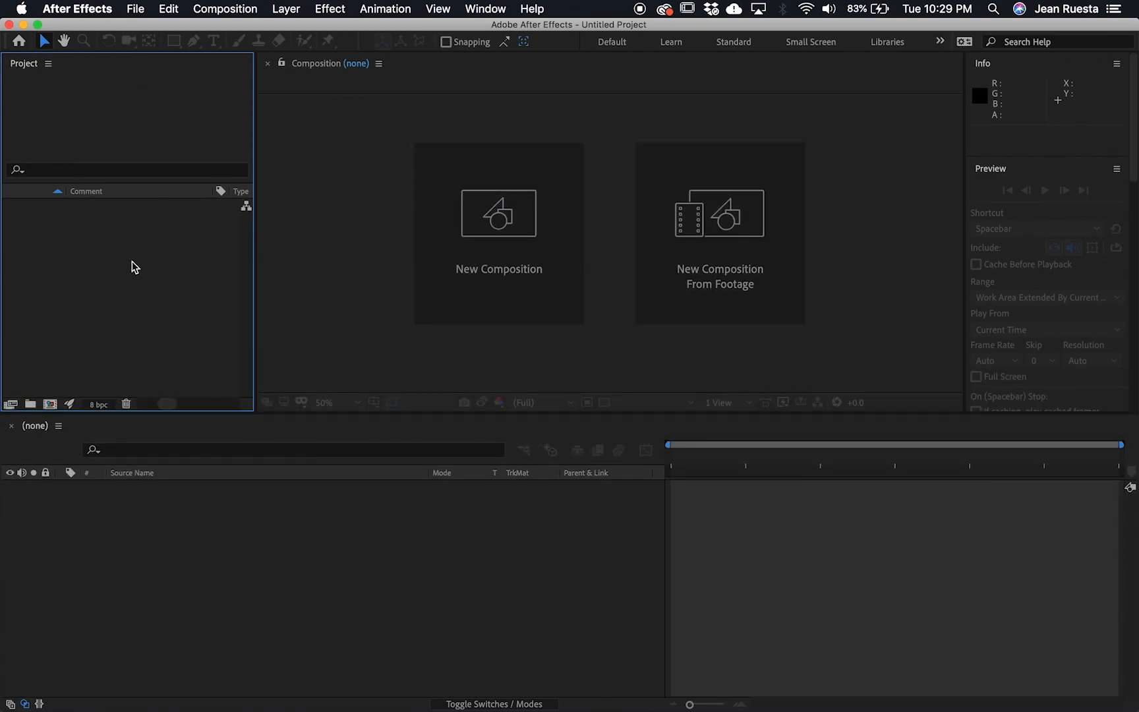
click(135, 9)
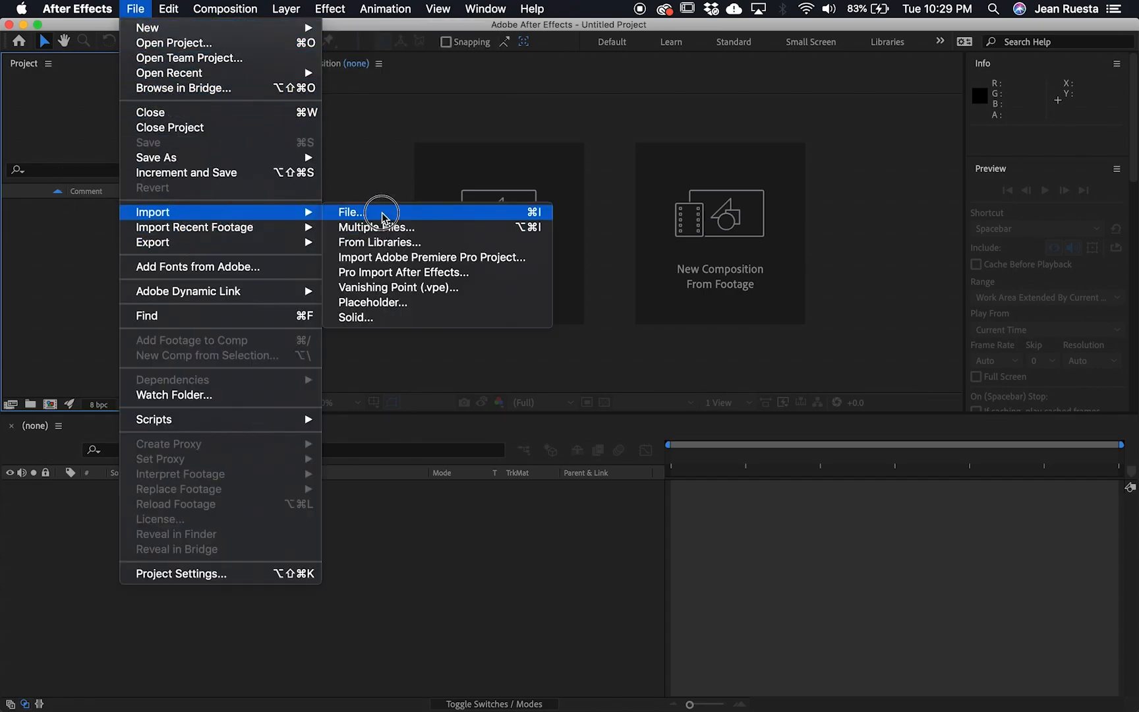
click(379, 210)
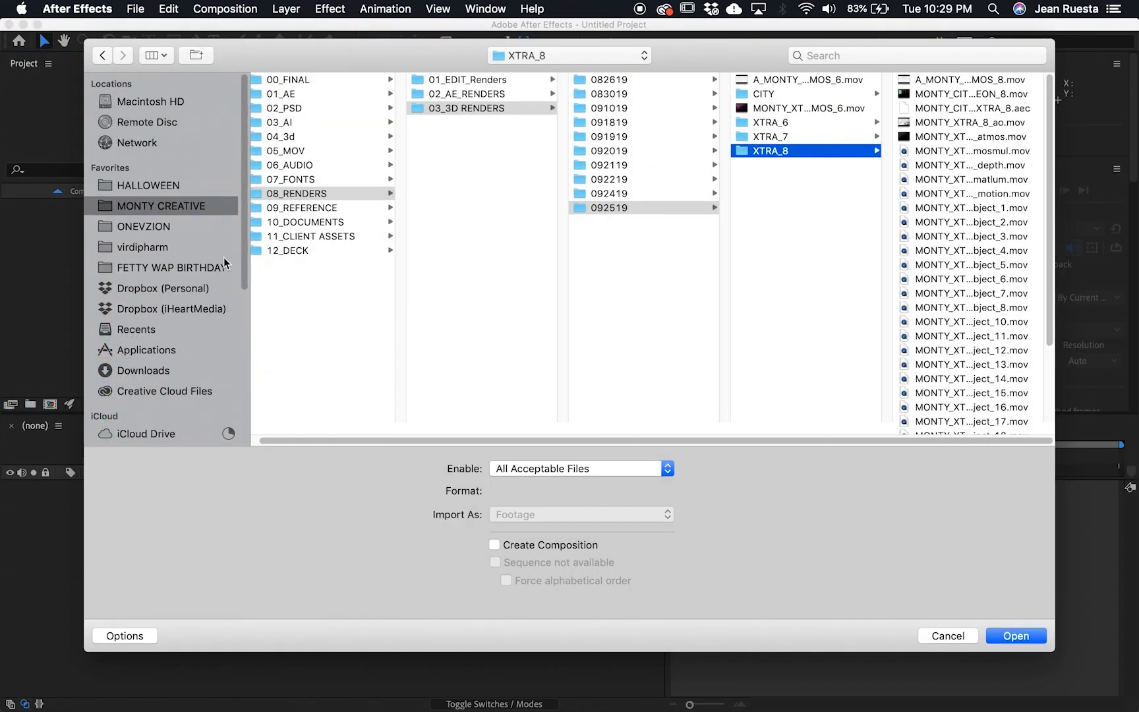
click(152, 184)
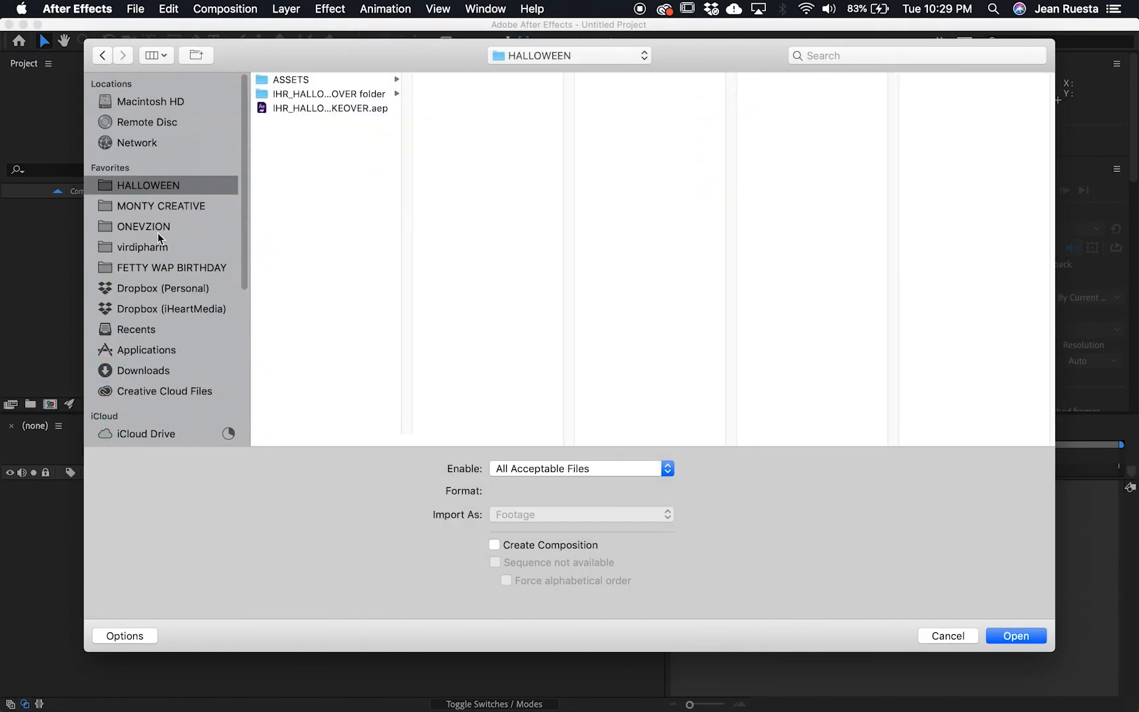
click(328, 80)
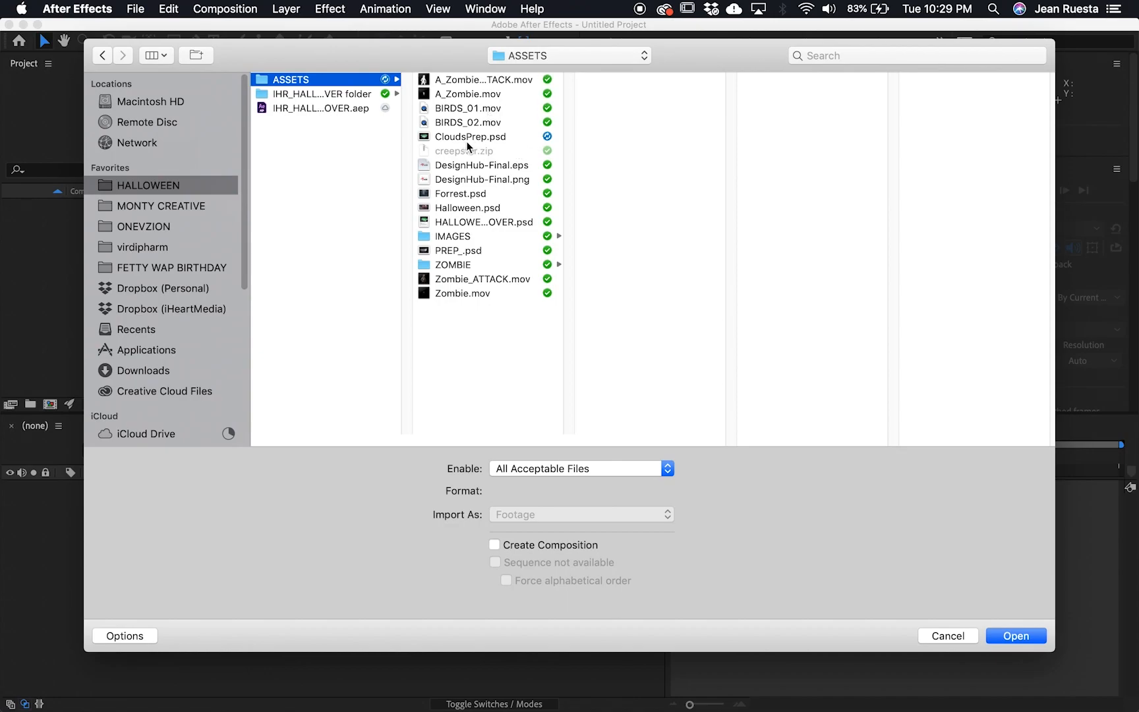
click(479, 137)
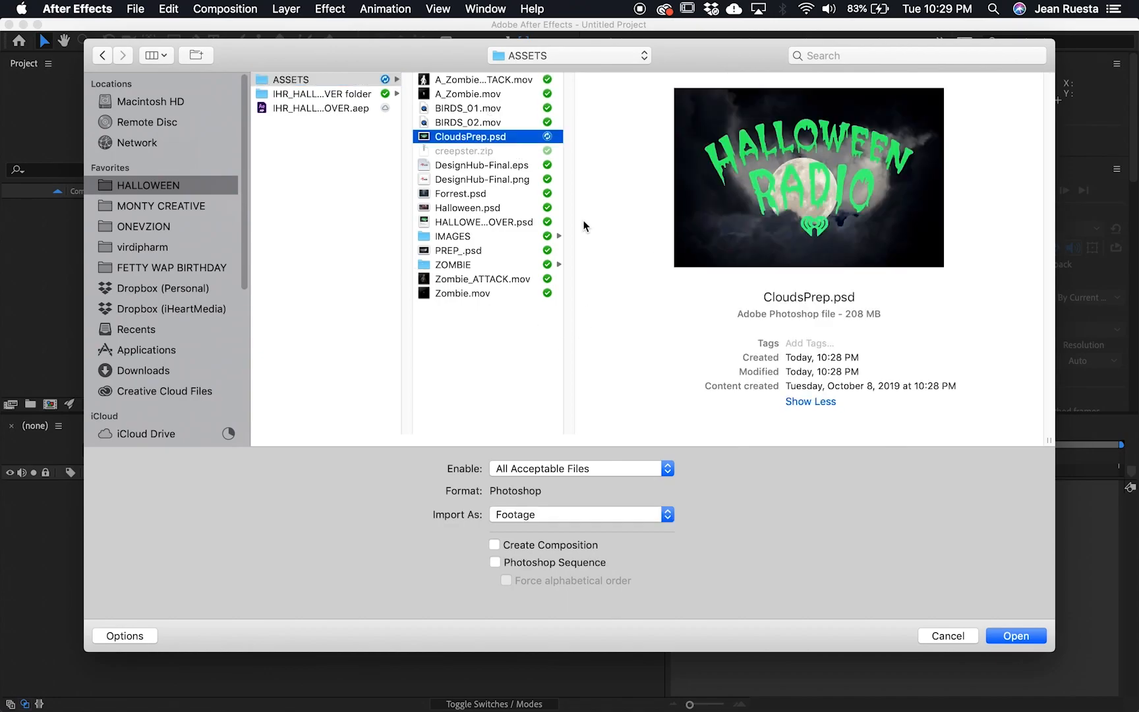
click(479, 222)
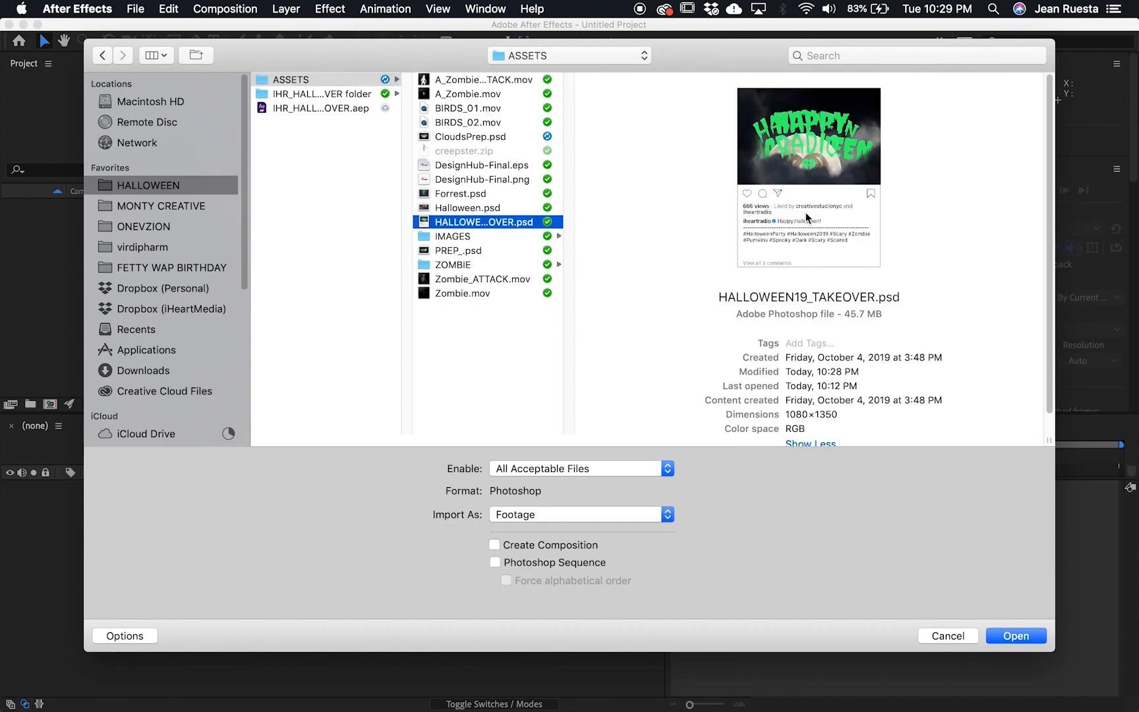
Import the Photoshop file as Composition - Retain Layer Sizes, with Create Composition enabled and Editable Layer Styles.
click(534, 515)
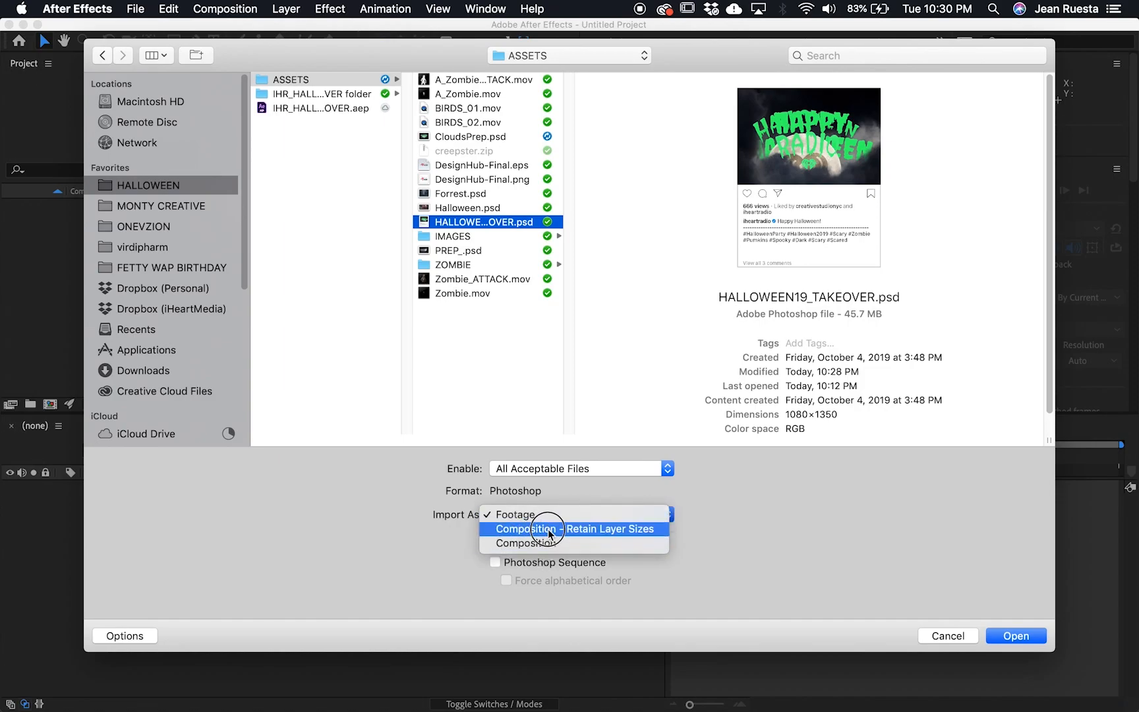
click(549, 530)
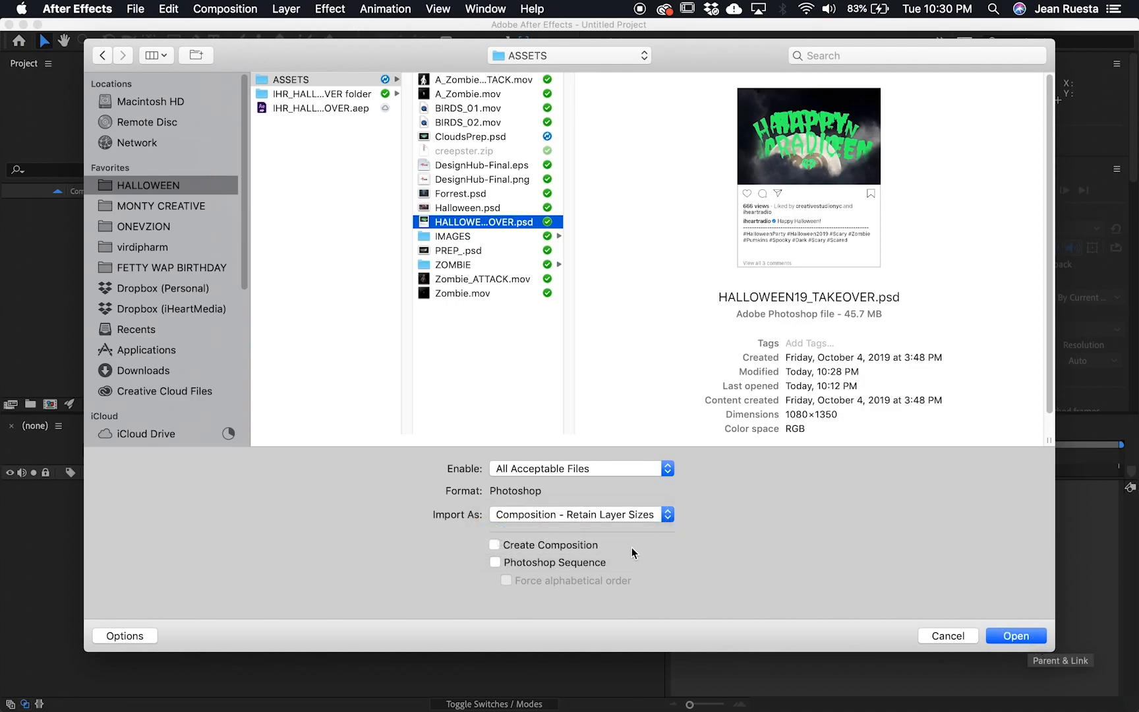
click(520, 553)
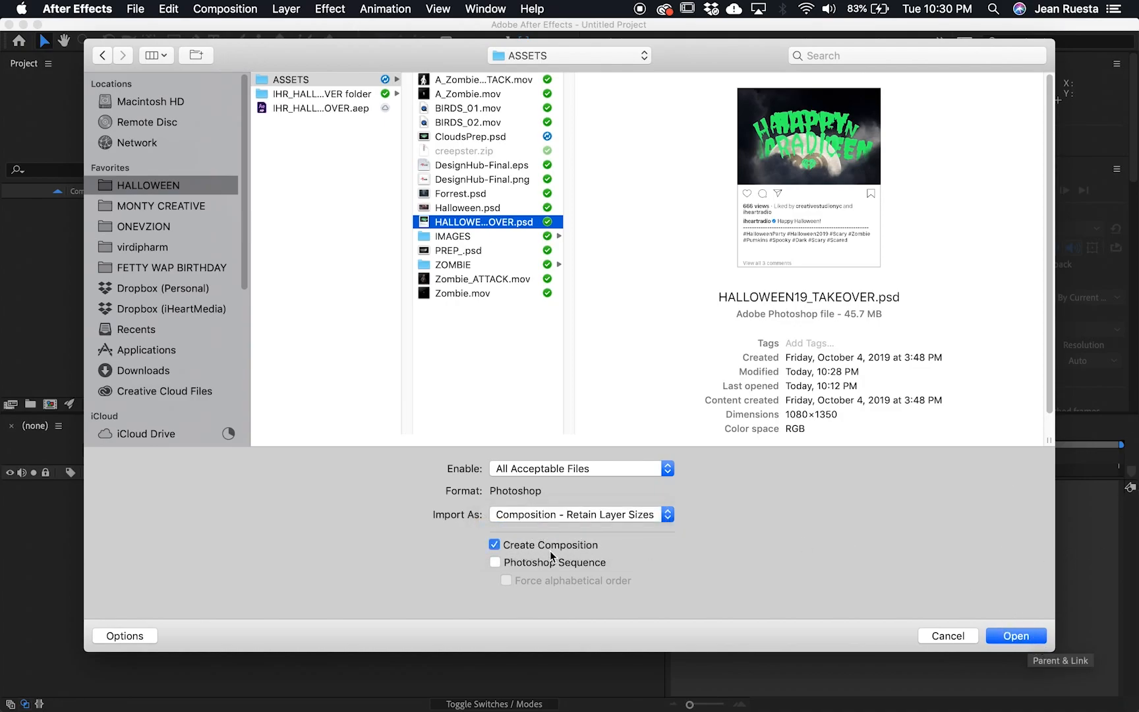
click(1025, 638)
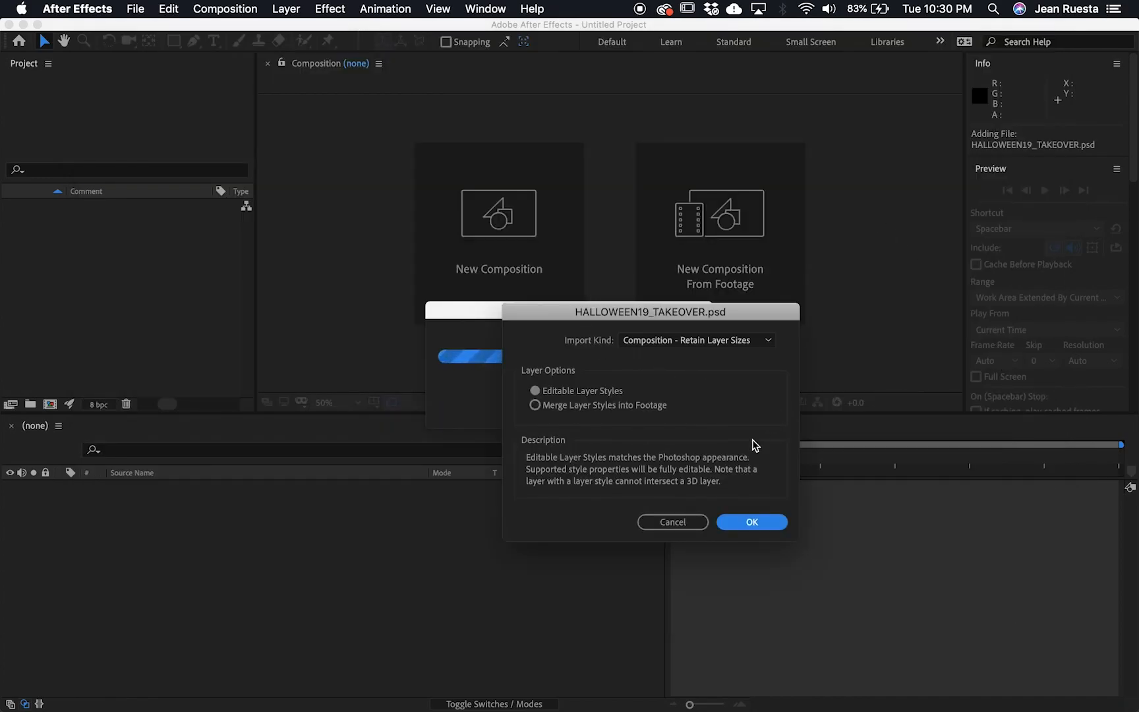
click(755, 530)
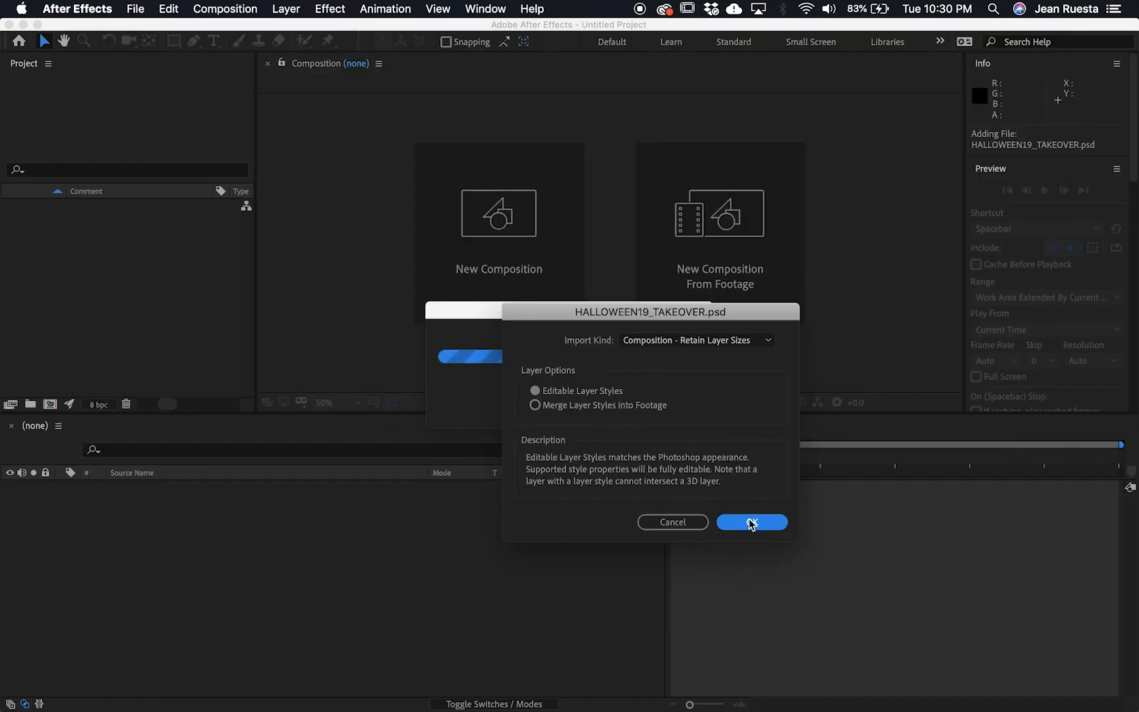
click(754, 524)
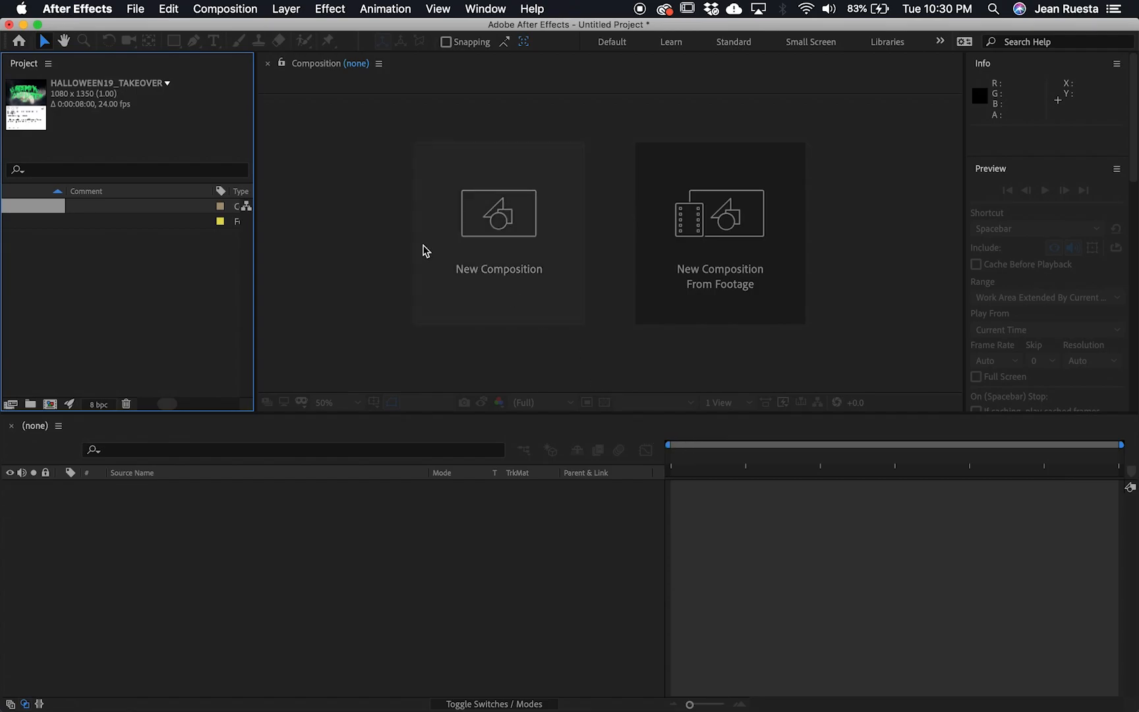
Reveal the item names in the Project panel, open the HALLOWEEN19_TAKEOVER composition and enlarge its viewer.
drag(170, 403, 94, 402)
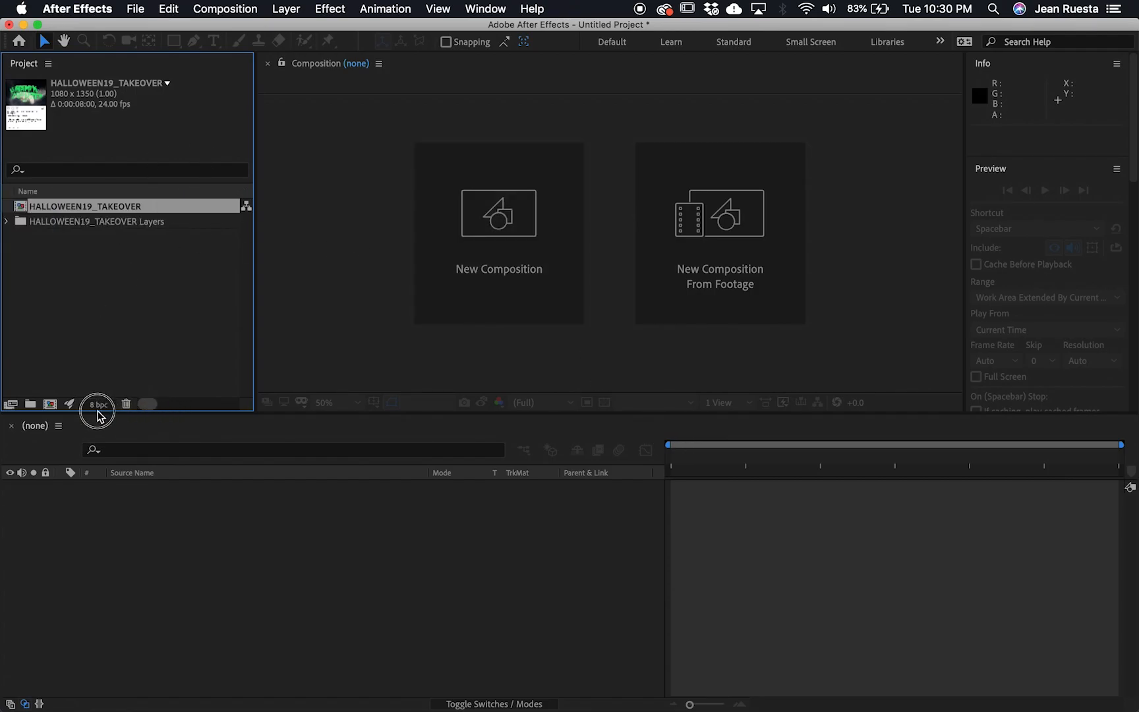
click(87, 277)
click(66, 206)
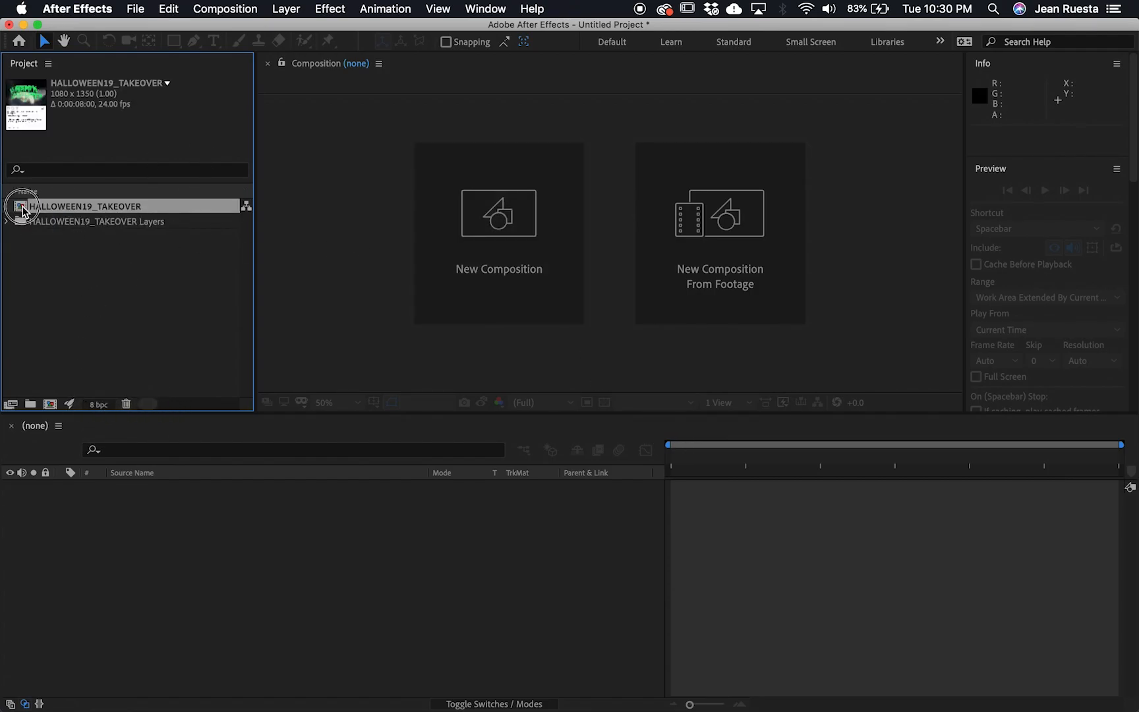
double_click(20, 207)
drag(399, 416, 386, 491)
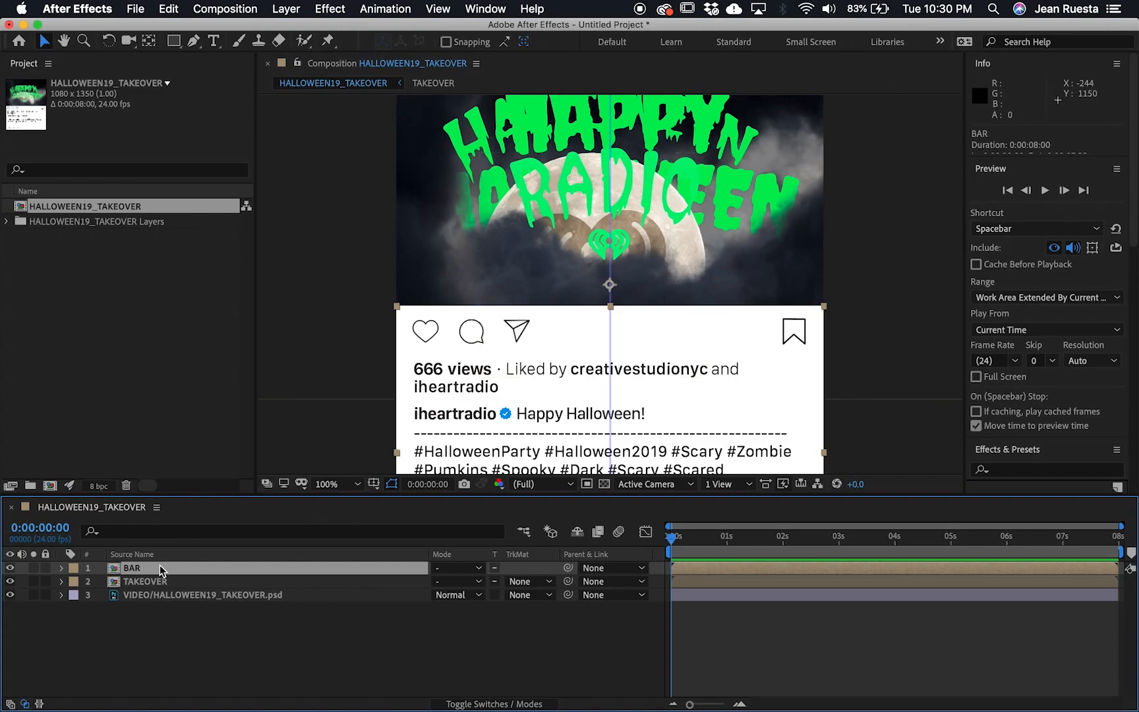
Check the VIDEO layer in the timeline and reduce the composition view to 66.7% magnification.
click(153, 595)
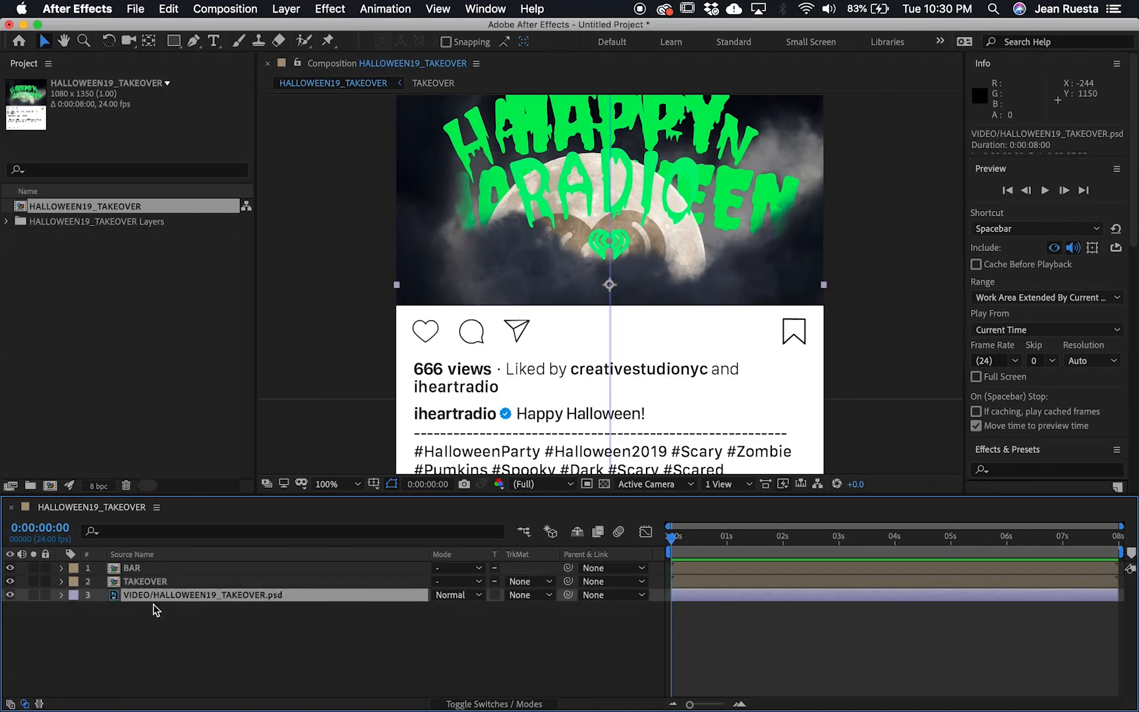
click(149, 642)
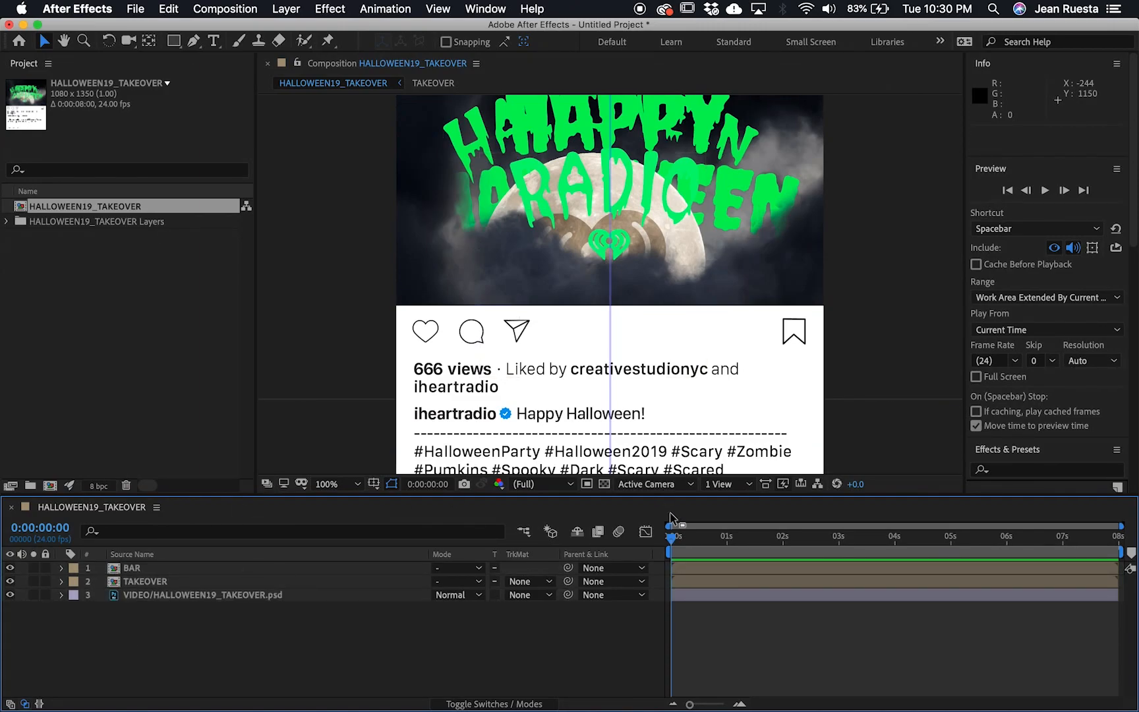
click(339, 484)
click(356, 197)
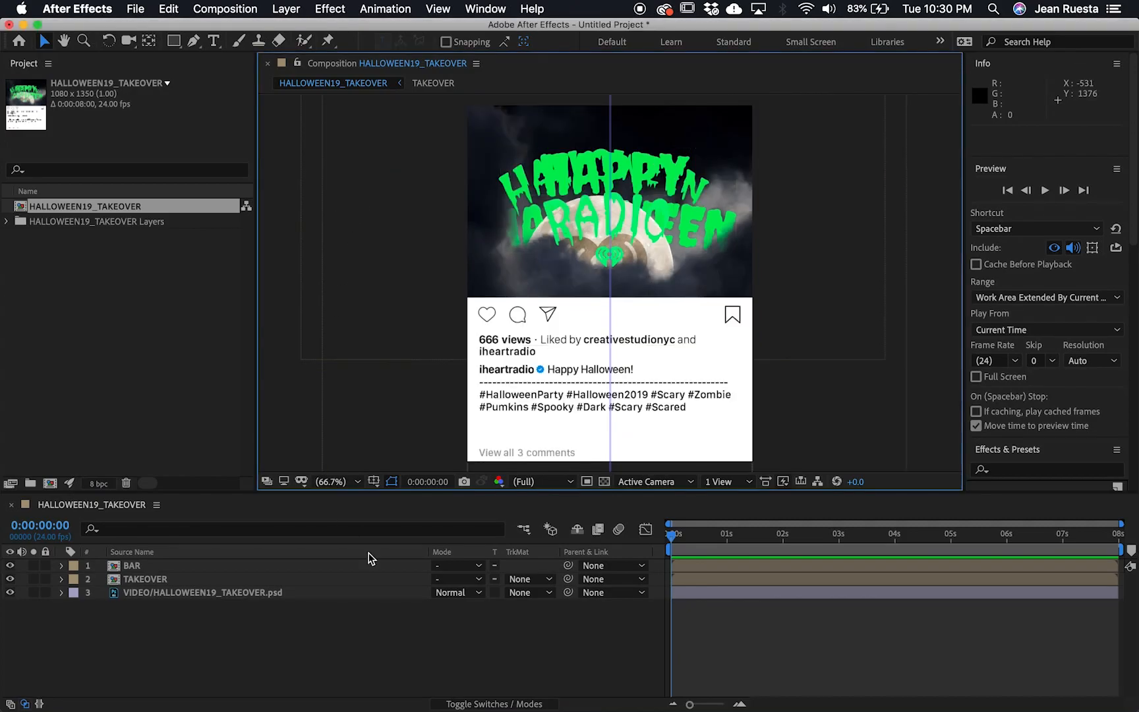
click(472, 639)
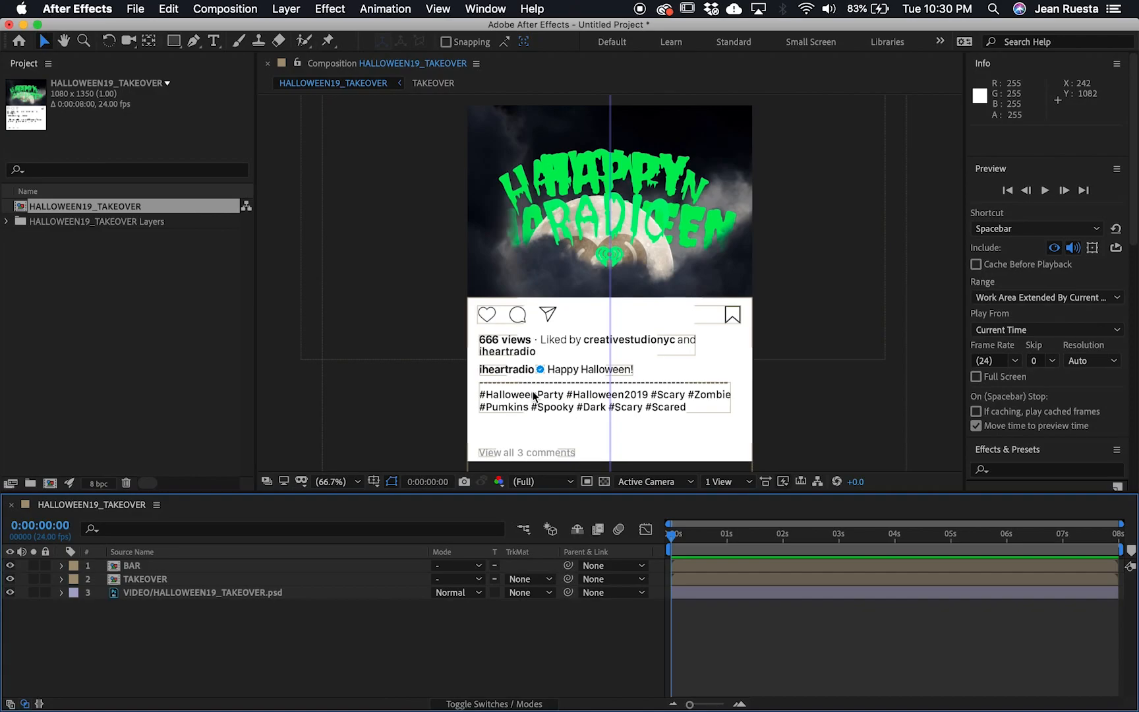
Make the Timeline panel slightly taller and review the HALLOWEEN19_TAKEOVER composition's size, duration and frame rate in the Project panel.
click(59, 471)
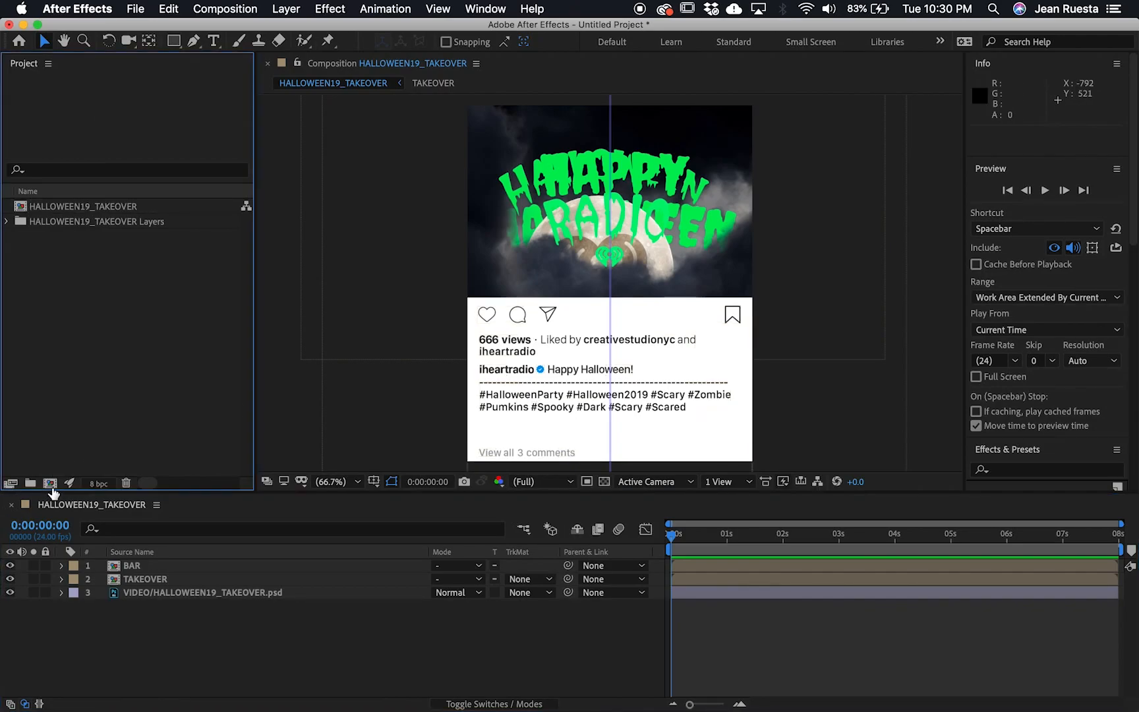
click(375, 665)
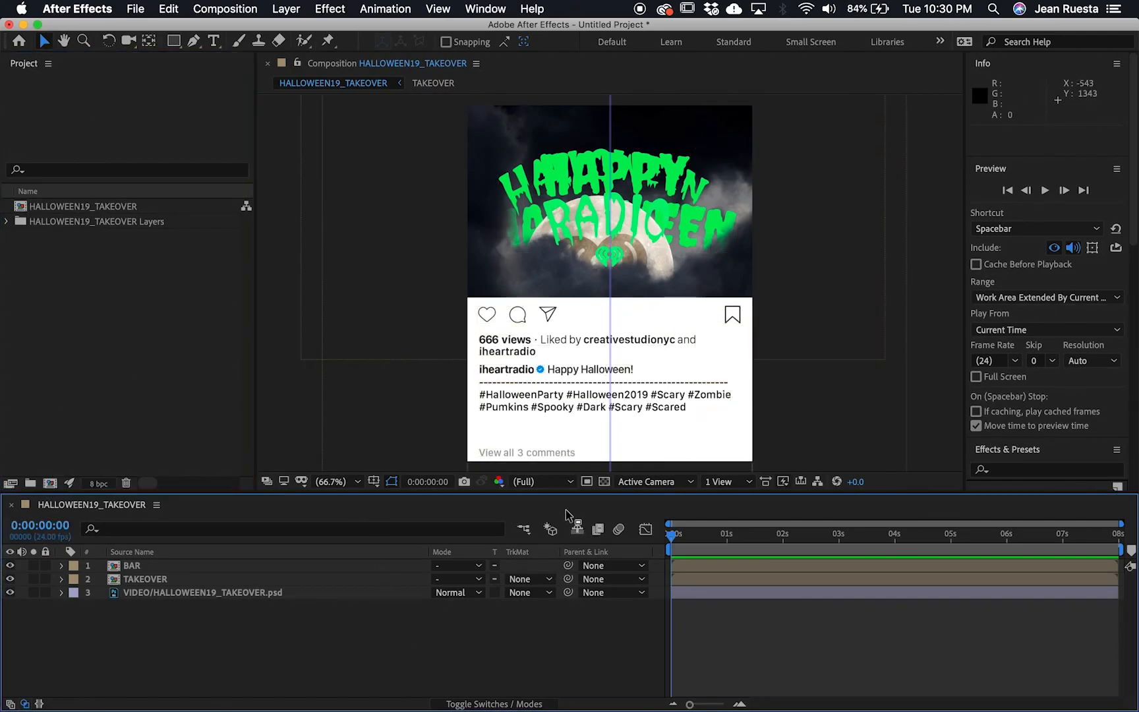
mouse_move(565, 501)
mouse_down()
mouse_move(566, 452)
mouse_move(565, 487)
mouse_up()
click(99, 104)
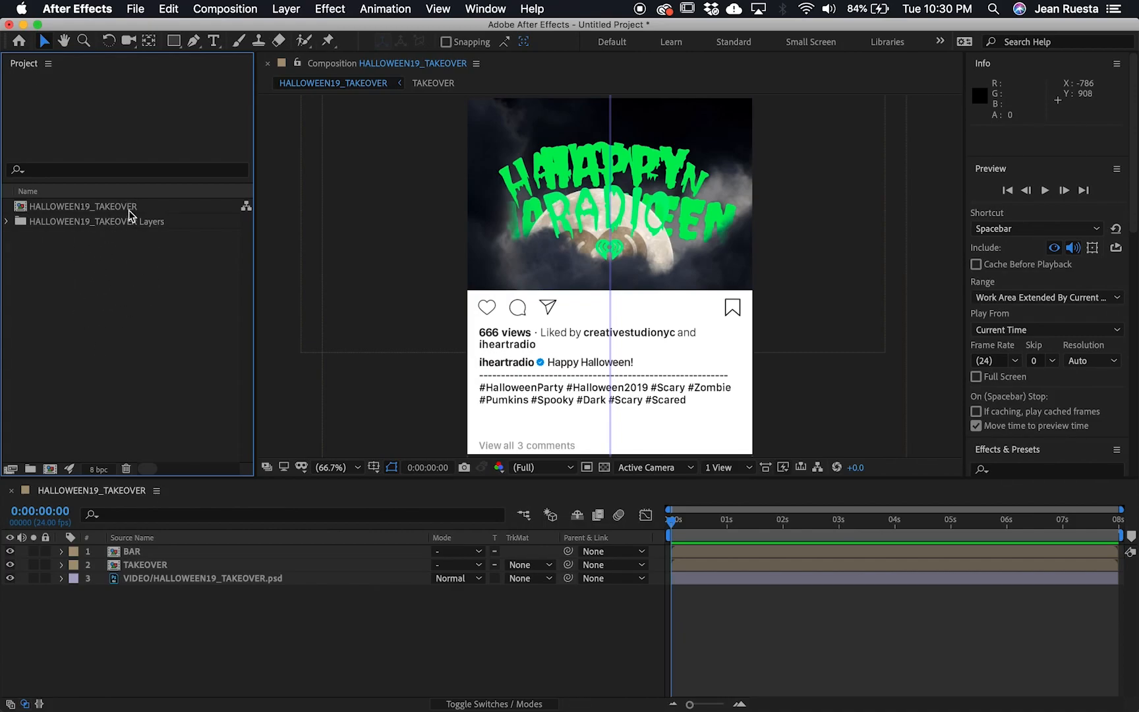
click(58, 207)
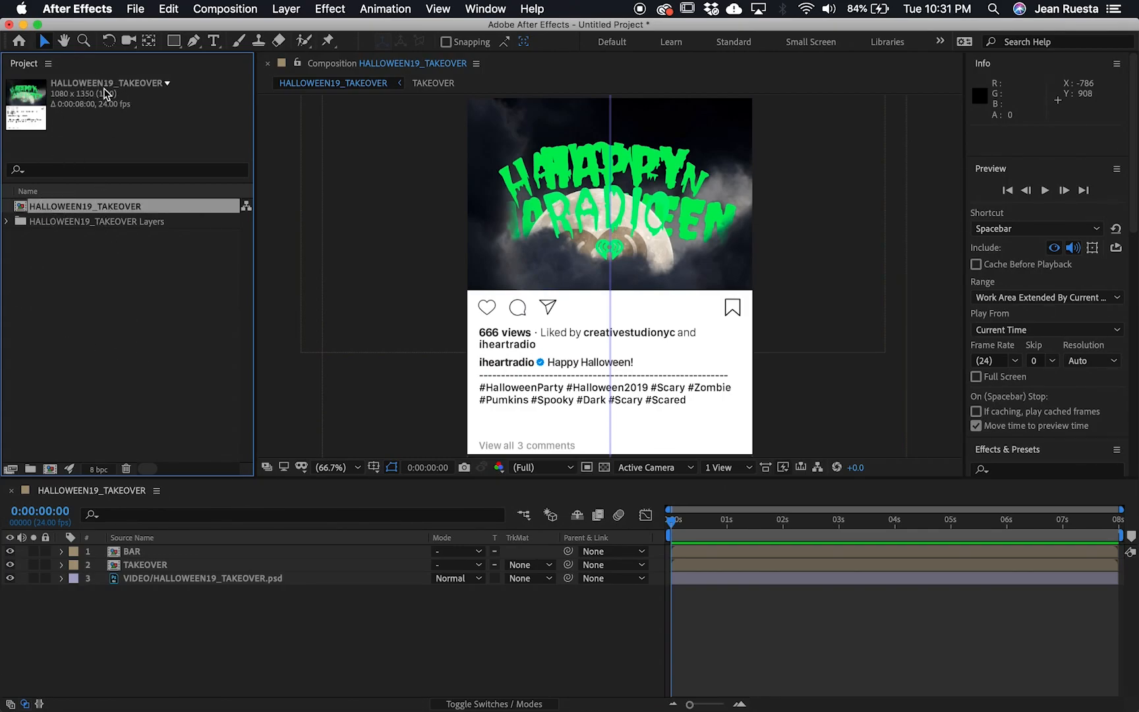
double_click(23, 211)
click(23, 211)
click(344, 623)
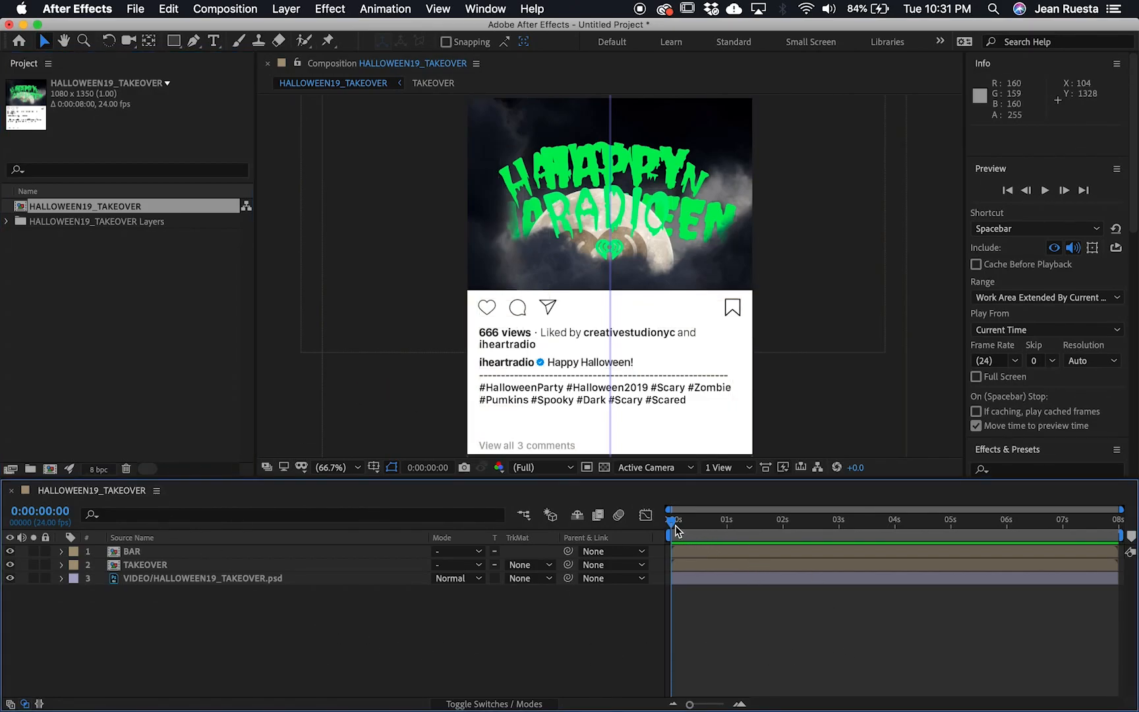
Scrub the HALLOWEEN19_TAKEOVER composition from start to end and back, and set its duration to 0:00:15:00.
drag(673, 528, 1133, 568)
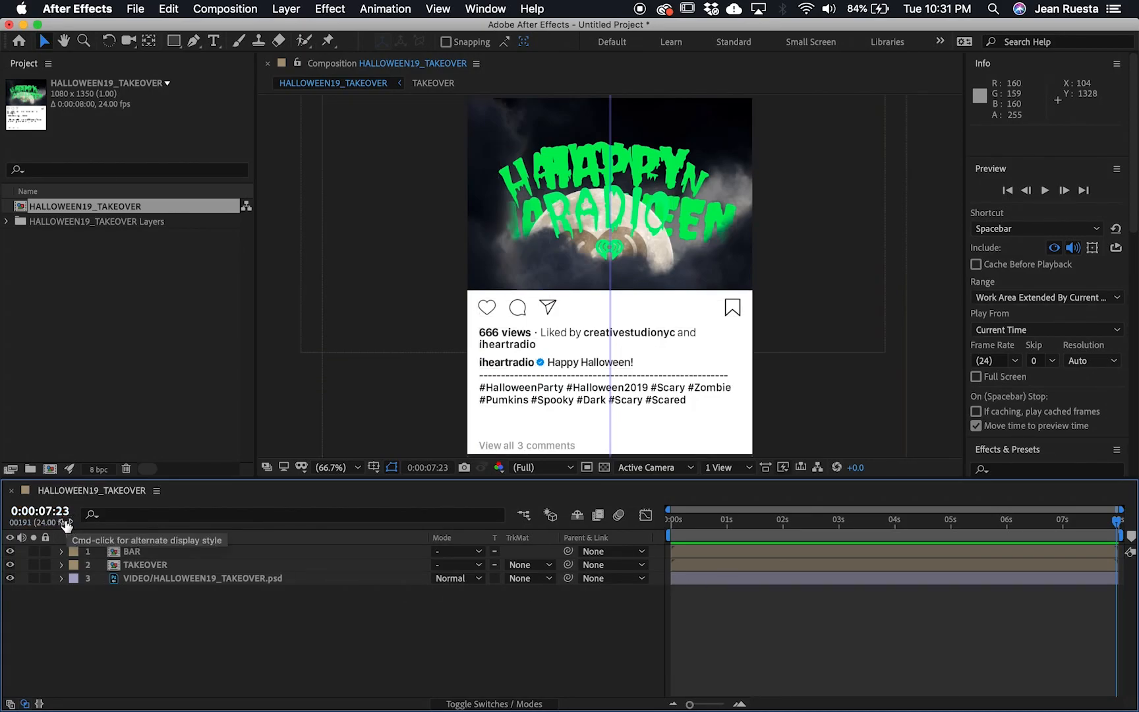
drag(1112, 531, 52, 575)
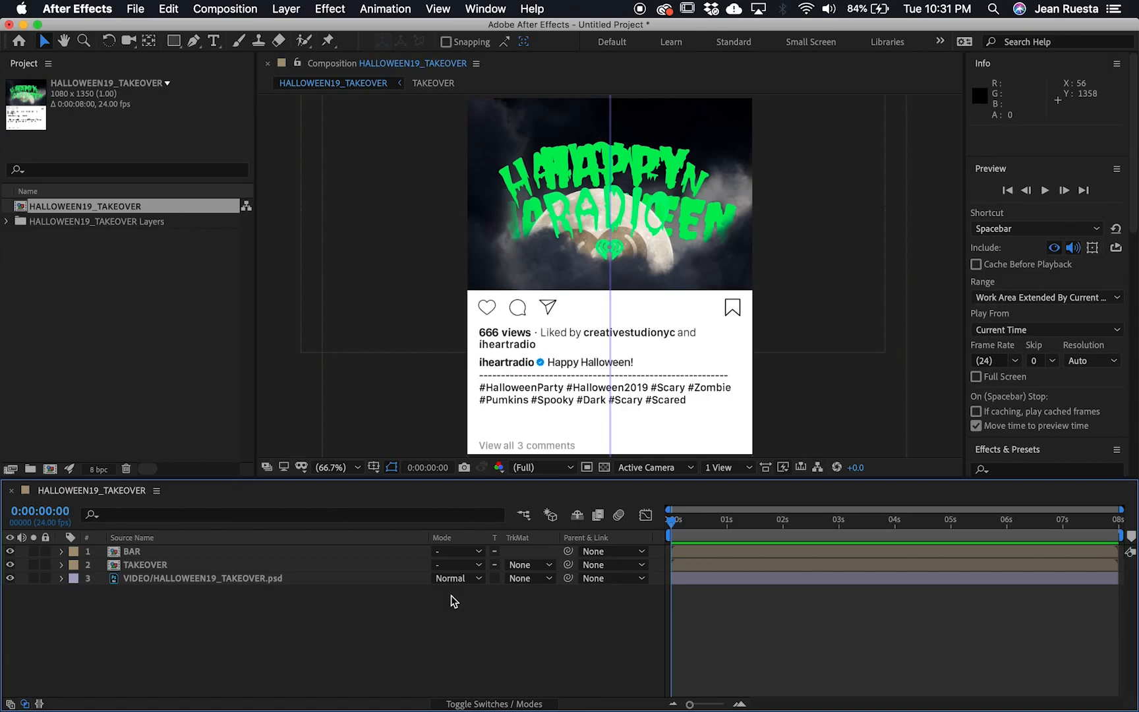
key(super+k)
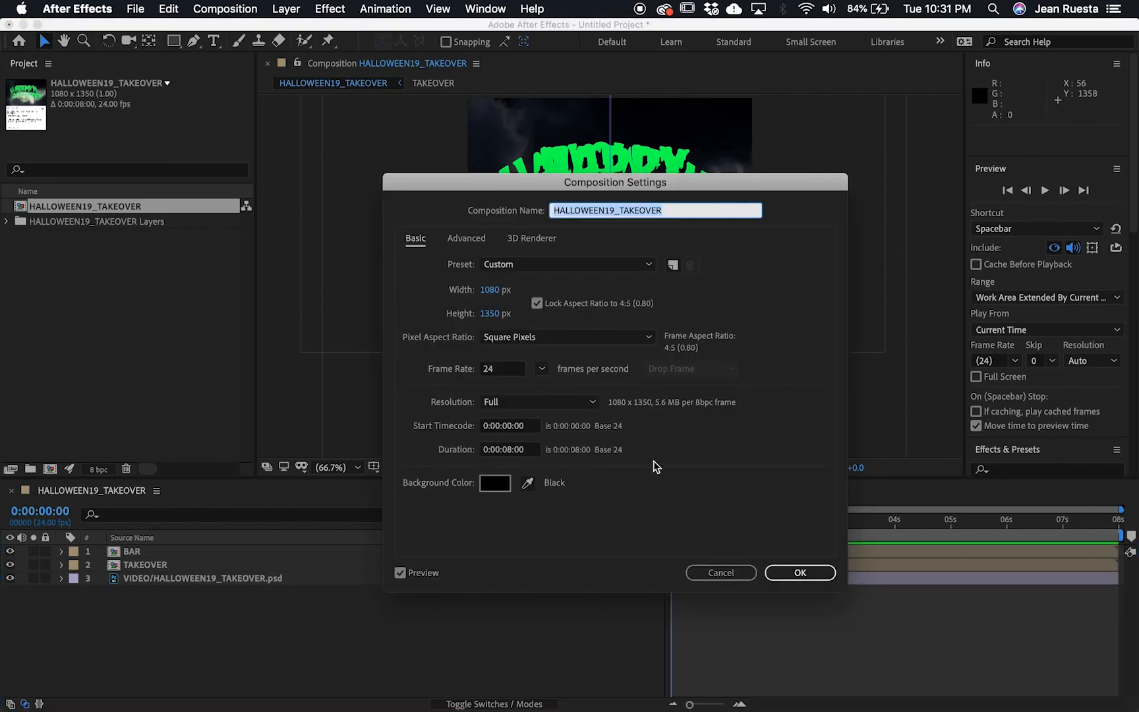
drag(483, 179, 377, 24)
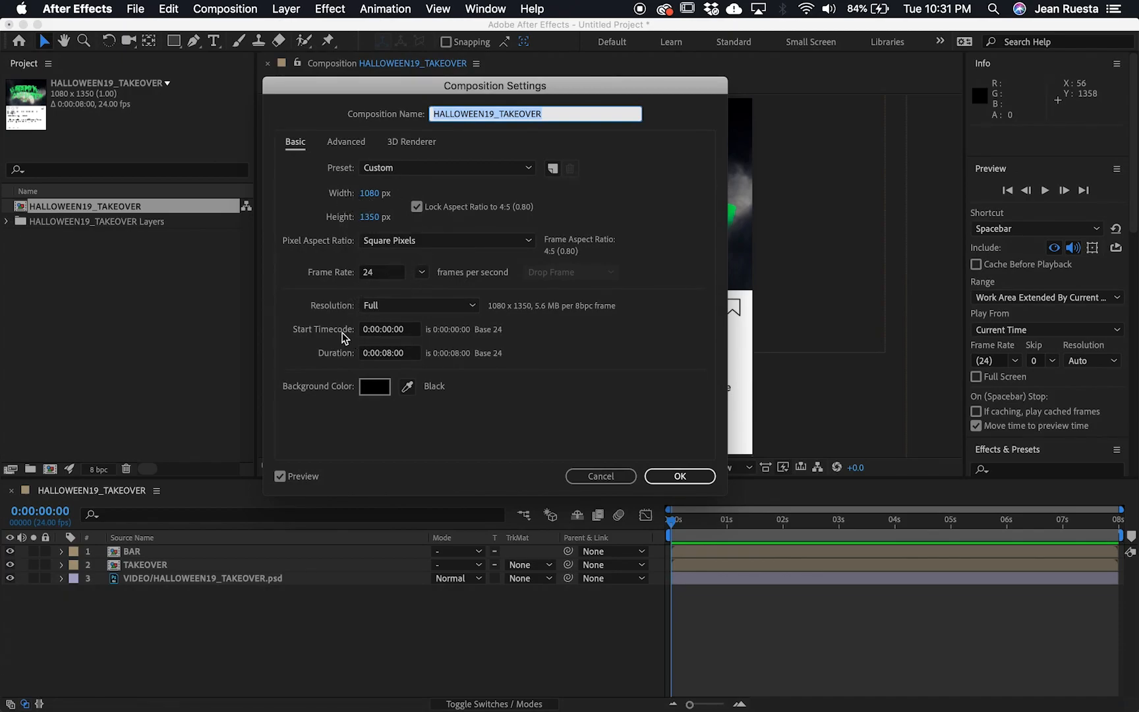
click(393, 355)
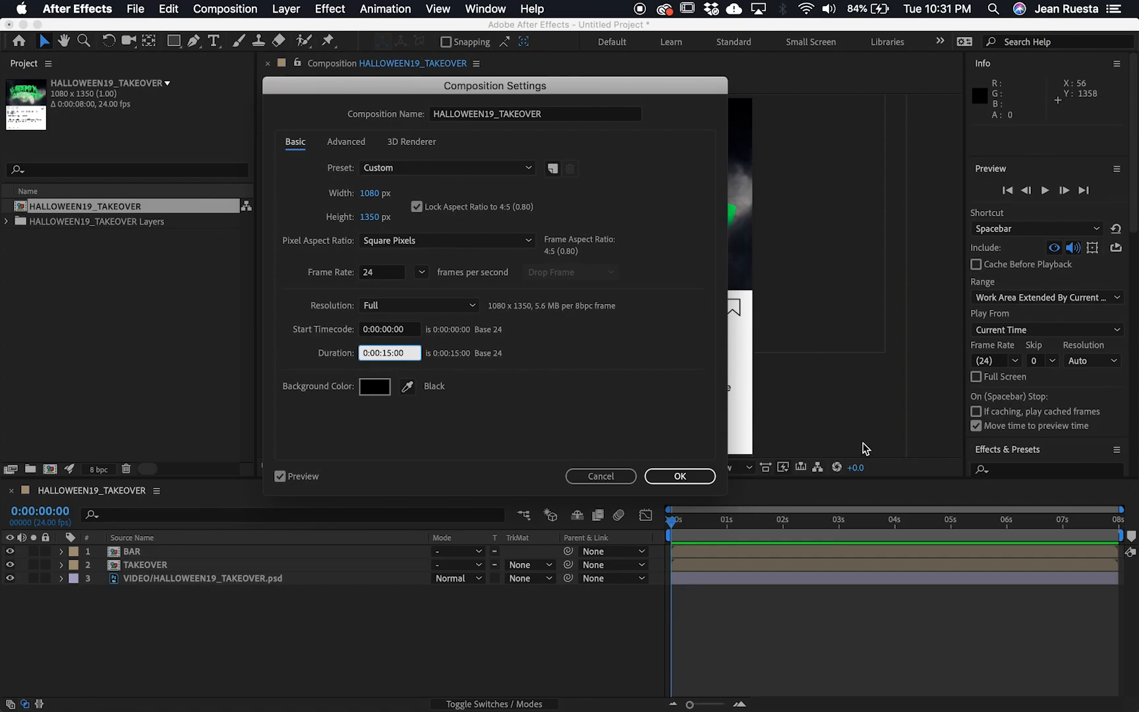
click(679, 478)
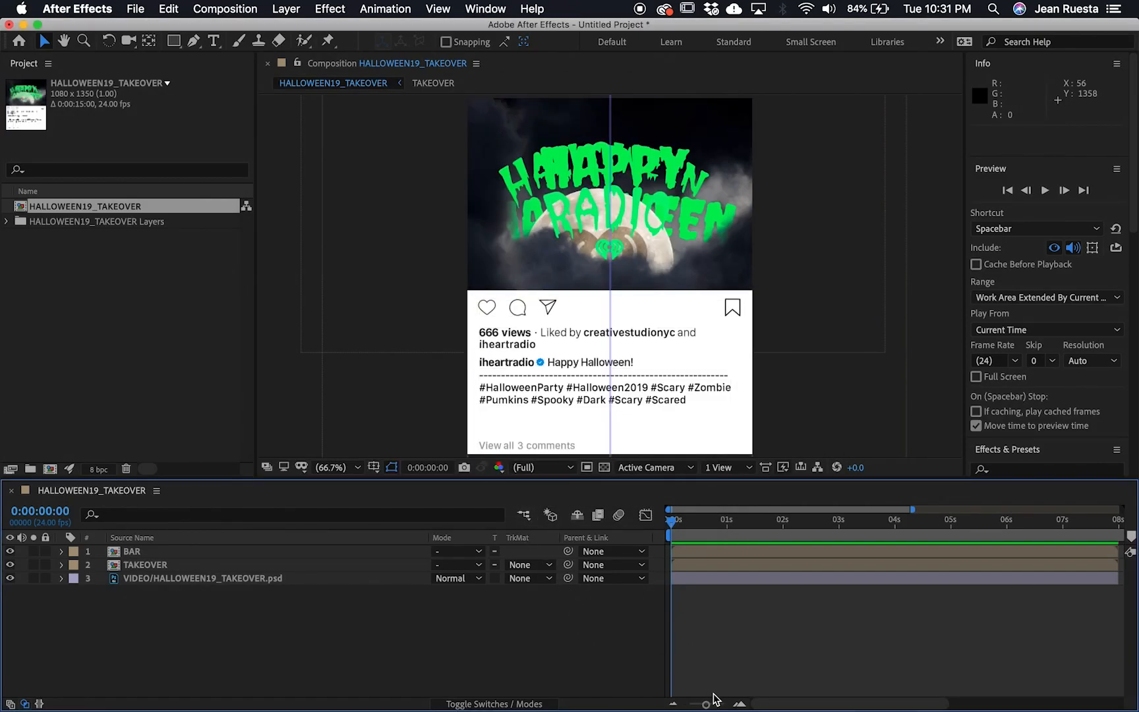
Show the full 15-second timeline and examine where the BAR and TAKEOVER layers end in relation to the composition's new length.
drag(708, 705, 674, 701)
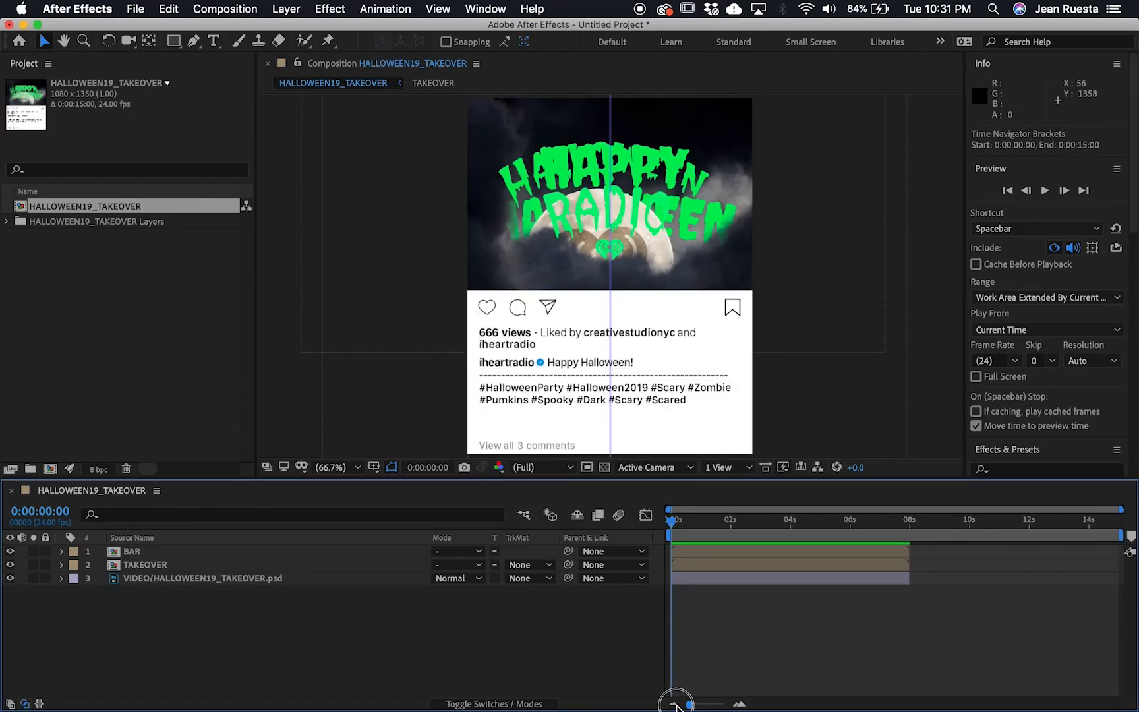
drag(902, 519, 881, 521)
click(312, 551)
click(313, 564)
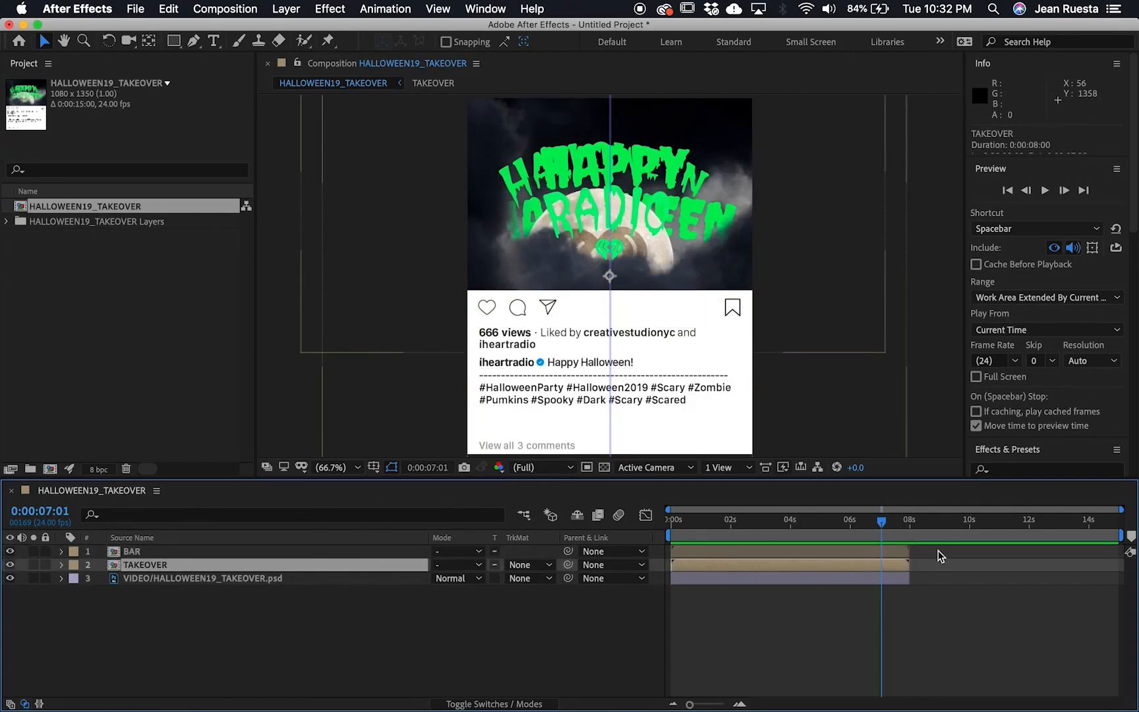
drag(1074, 535, 1121, 526)
drag(842, 524, 931, 524)
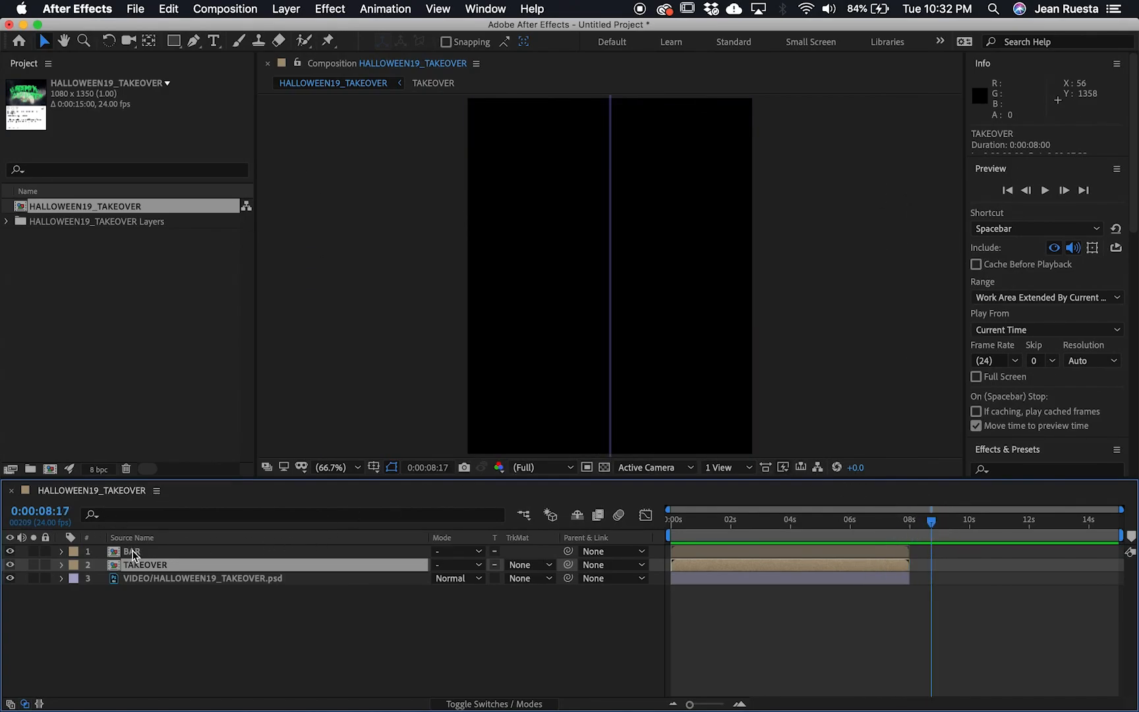
Set the BAR composition's duration to 0:00:15:00 and extend its image layers below ICONS to the new end.
double_click(132, 553)
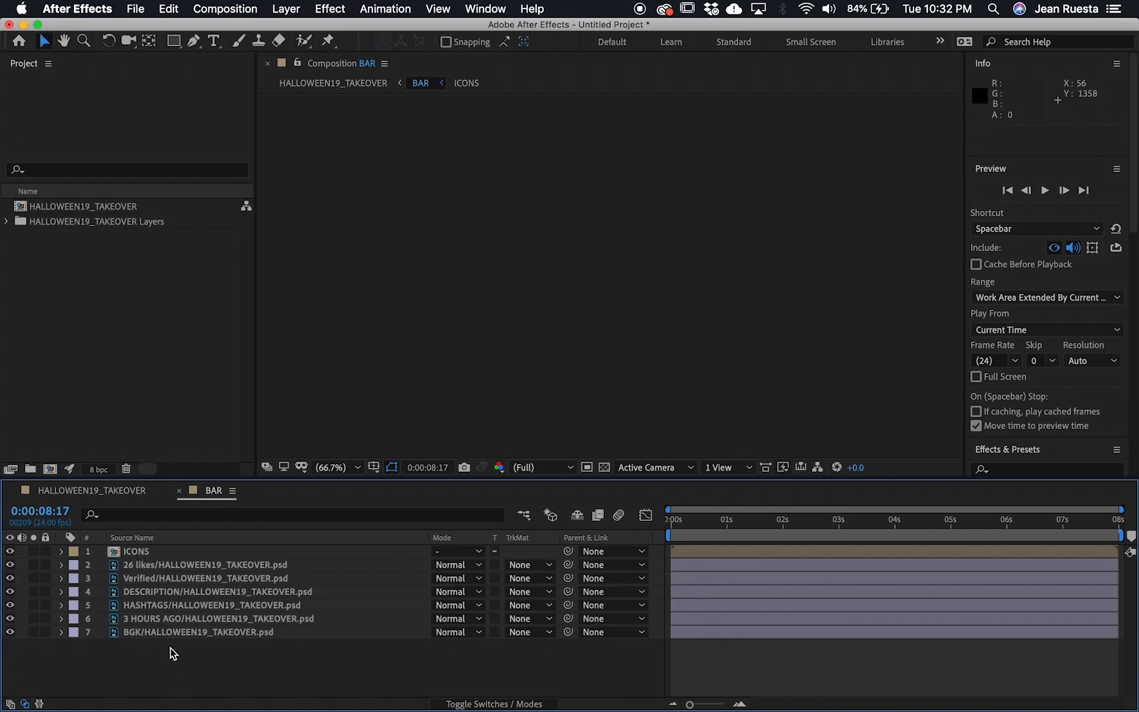
key(super+k)
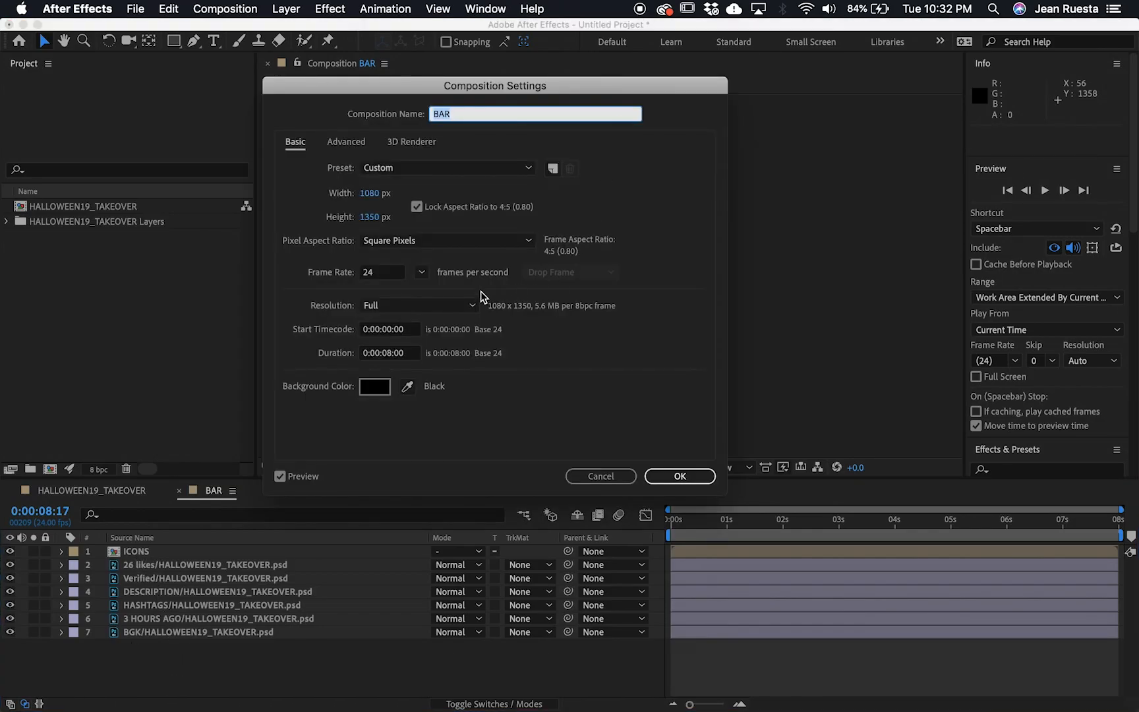
click(394, 354)
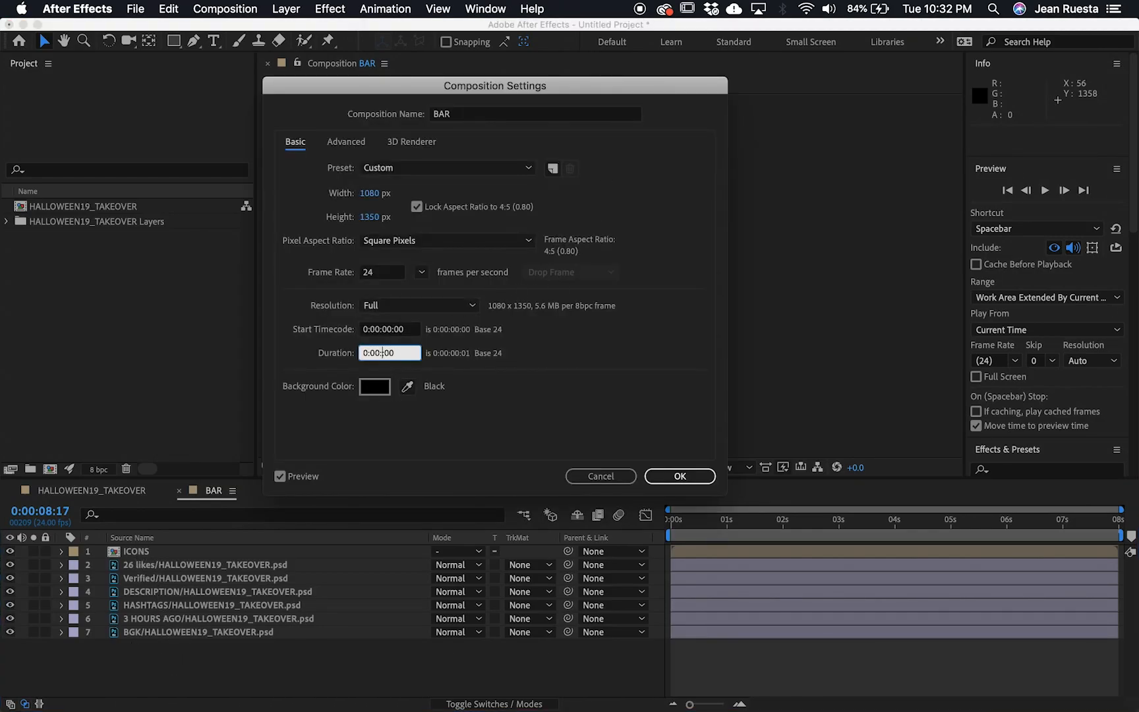
key(Return)
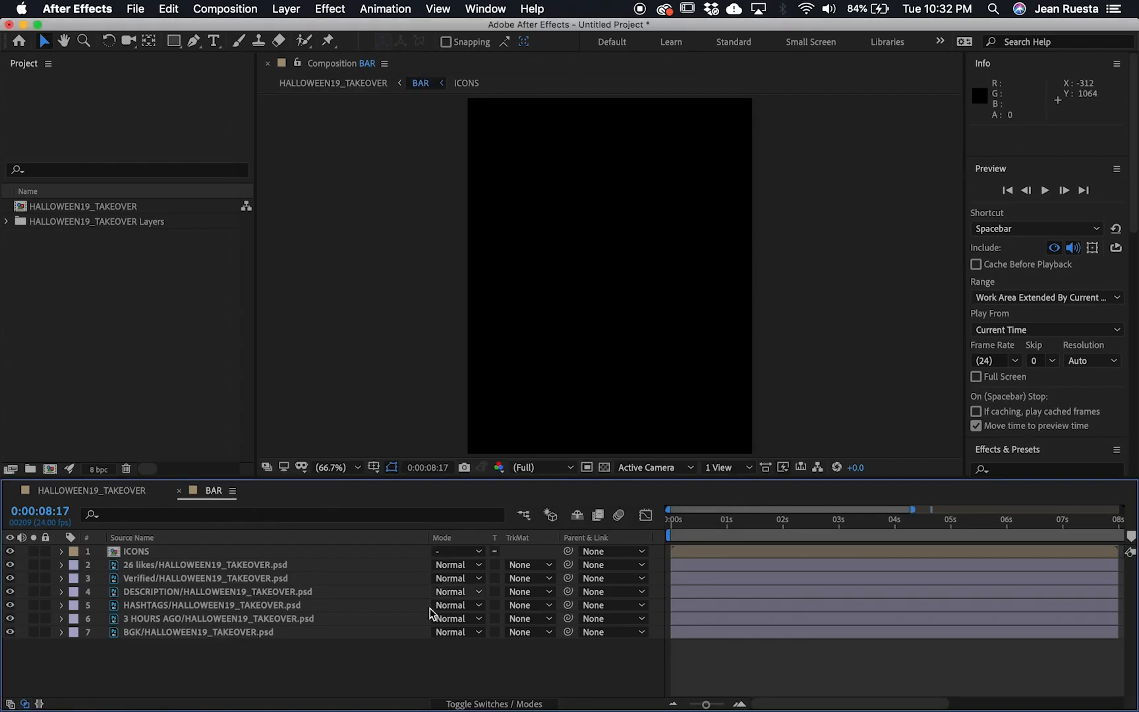
mouse_move(686, 709)
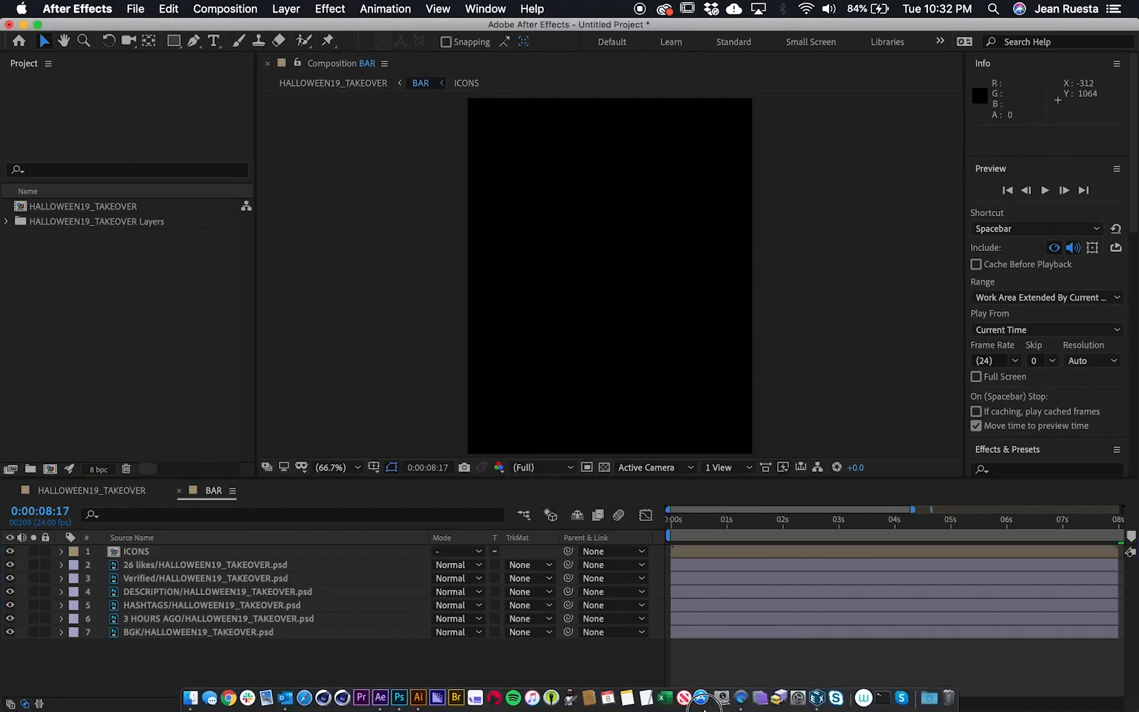
click(676, 707)
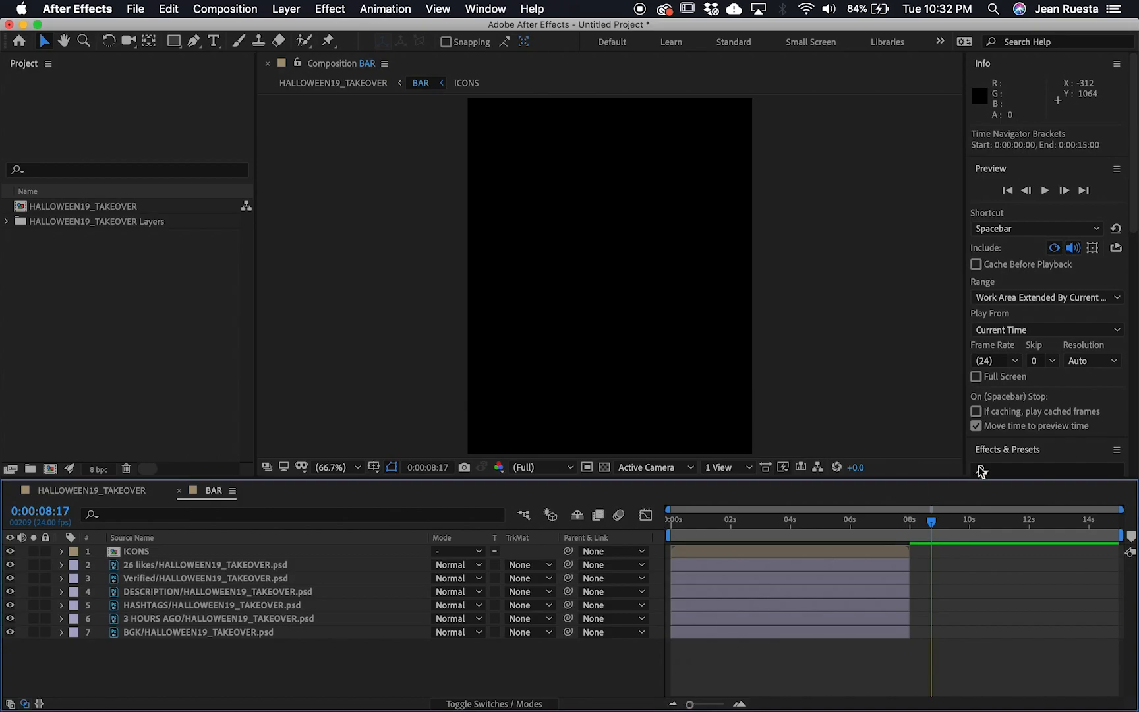
drag(953, 519, 1118, 519)
drag(300, 653, 243, 557)
Set the nested ICONS composition's duration to 15 seconds, extend all its layers to the end, and return to BAR.
double_click(177, 552)
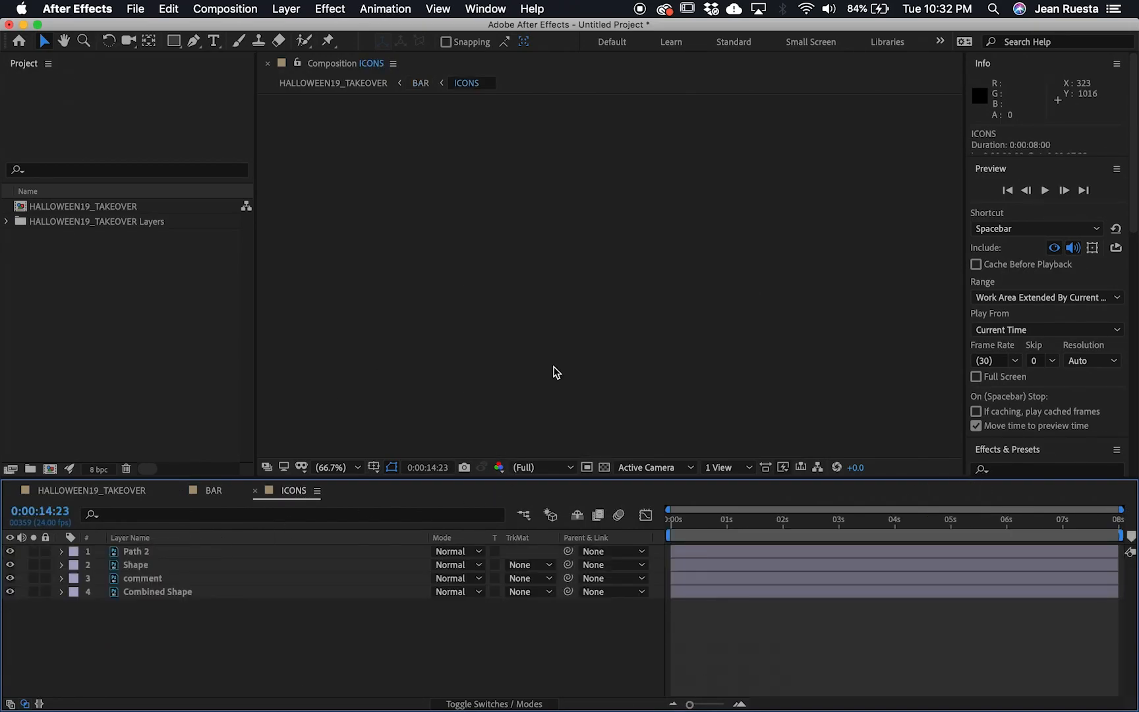
key(super+k)
click(392, 354)
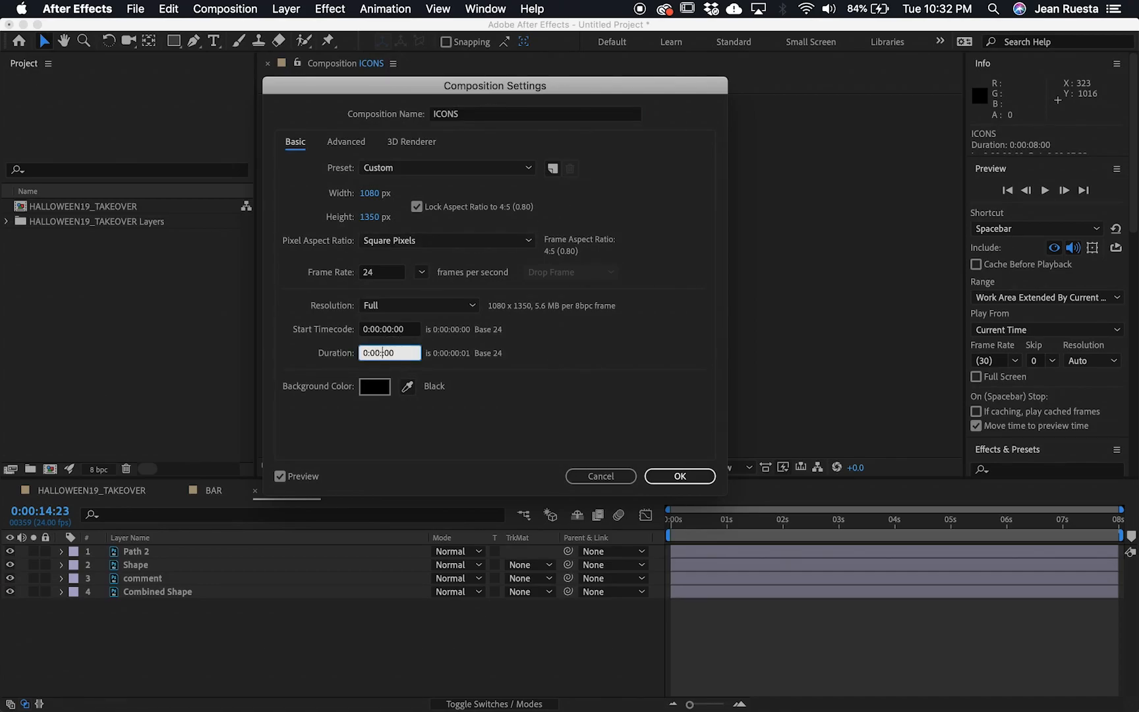
key(Return)
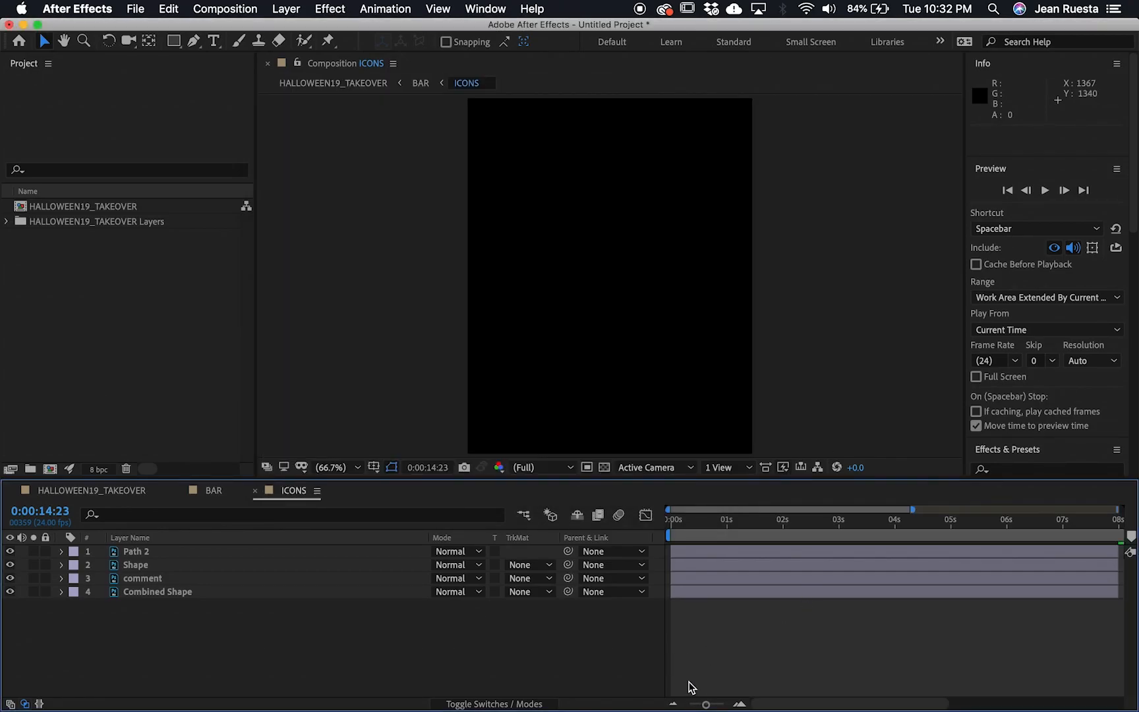
key(super+a)
key(alt+bracketright)
key(super+w)
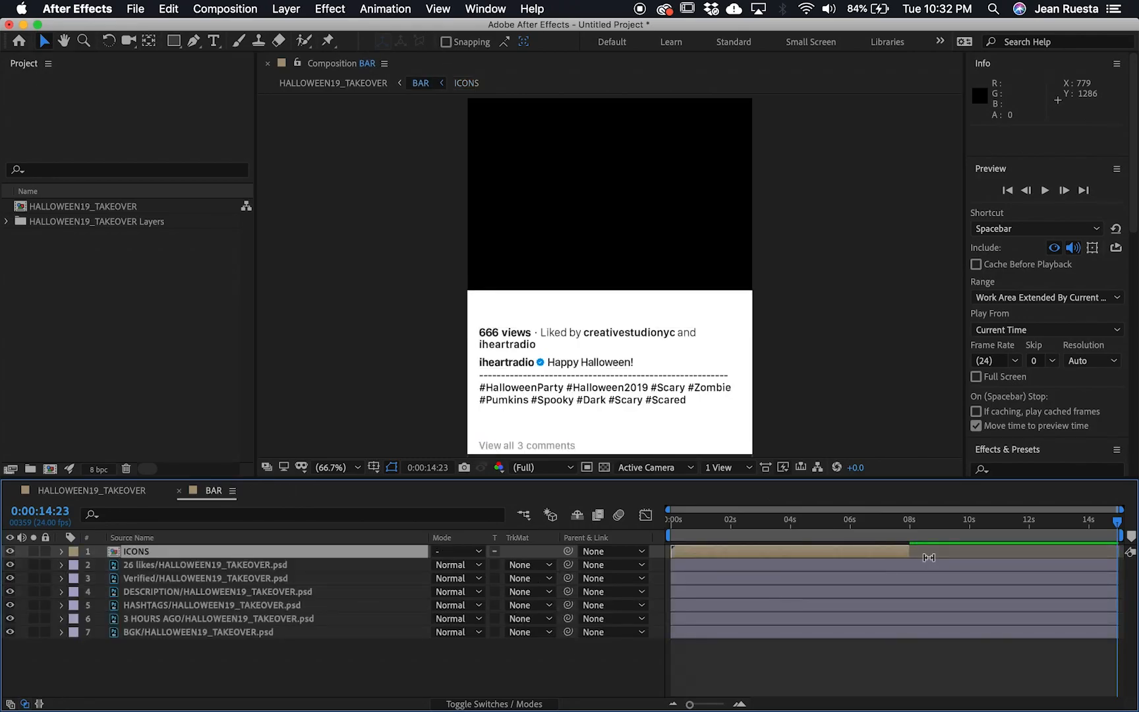
Extend the ICONS layer to the end of BAR and the BAR layer to the end of HALLOWEEN19_TAKEOVER.
key(super+w)
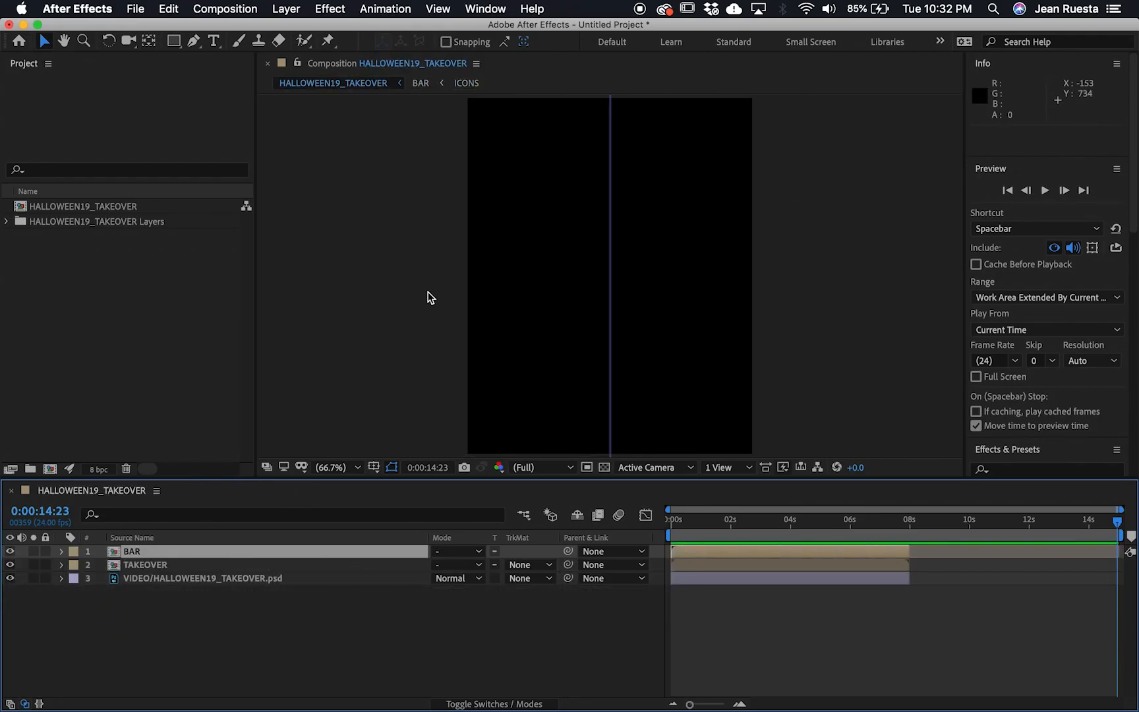
double_click(267, 554)
key(super+w)
Set the TAKEOVER composition's duration to 15 seconds, extend all its layers to the end, and return to HALLOWEEN19_TAKEOVER.
double_click(231, 565)
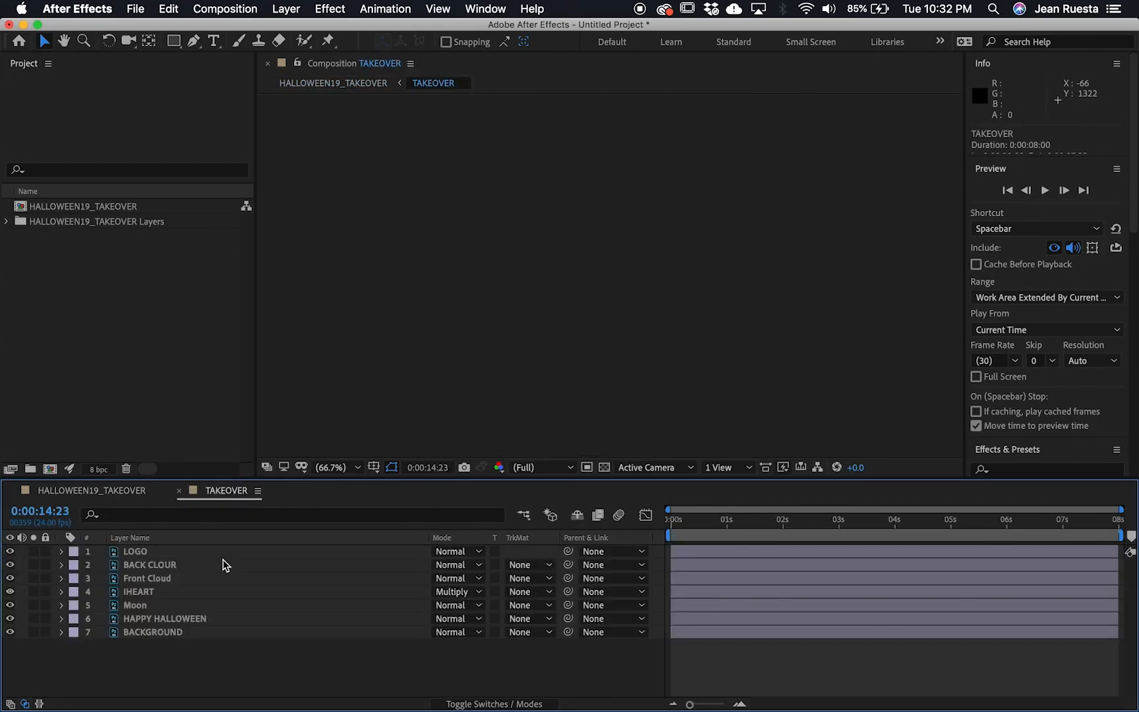
key(super+k)
click(385, 356)
key(BackSpace)
key(BackSpace)
text(15)
key(Return)
drag(696, 704, 678, 703)
key(super+a)
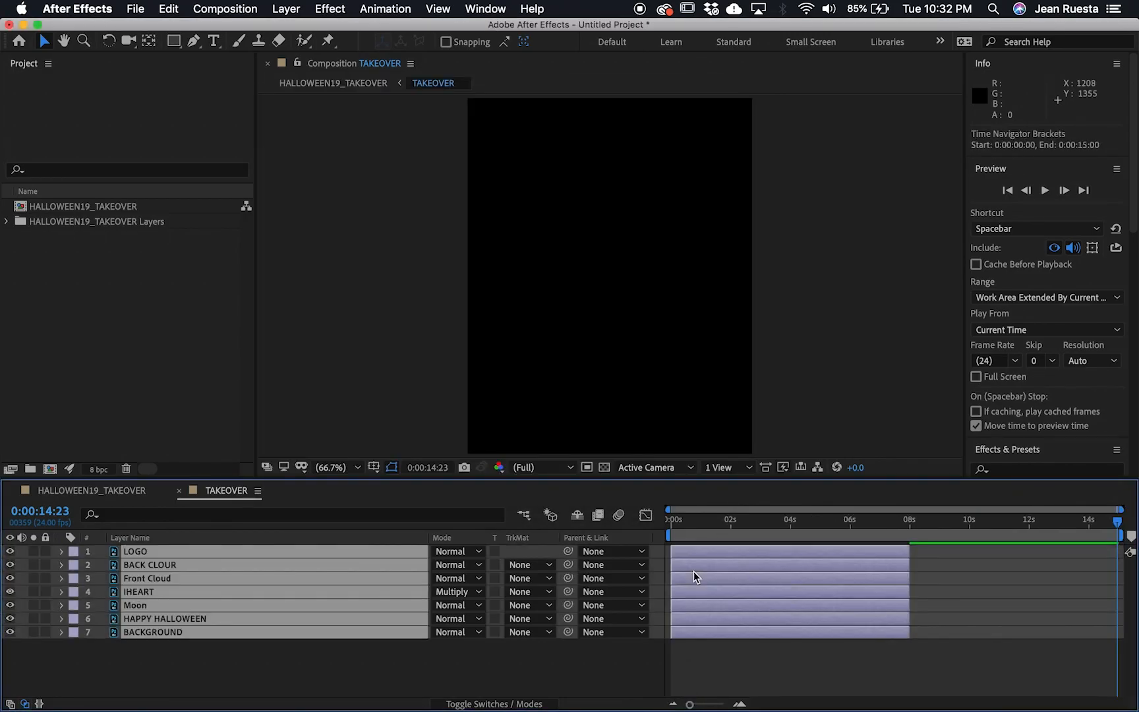
click(364, 658)
key(super+w)
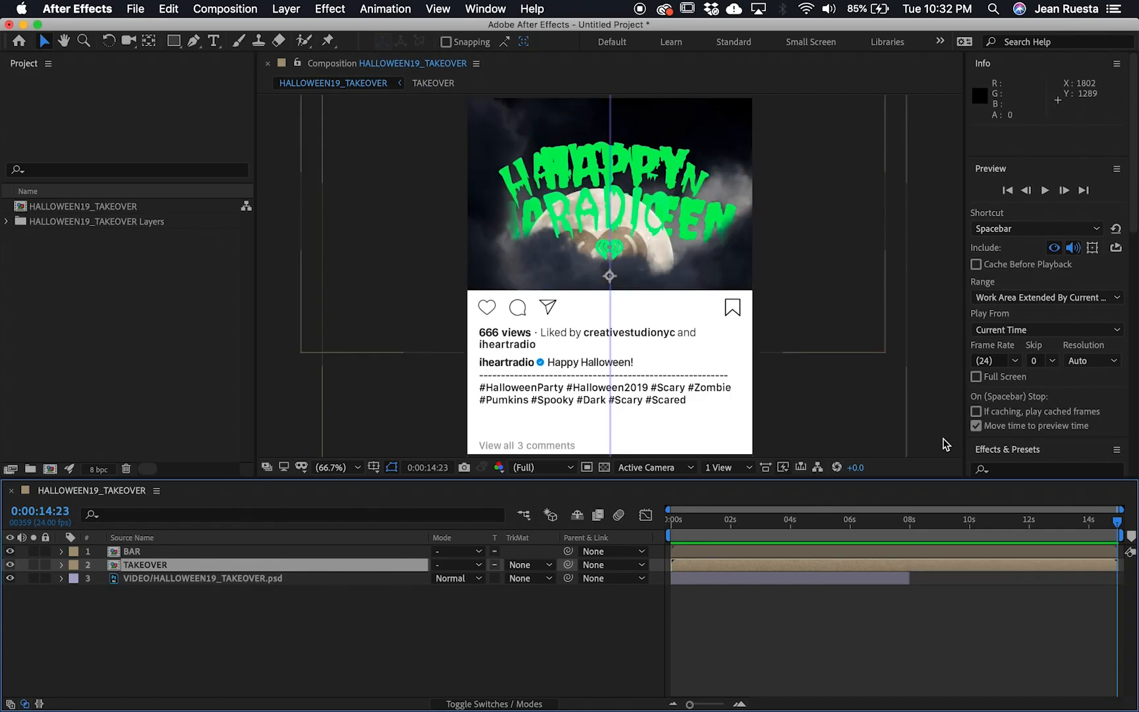
Extend the VIDEO layer to the end of HALLOWEEN19_TAKEOVER and make the Timeline panel slightly shorter.
click(318, 578)
key(alt+bracketright)
key(F2)
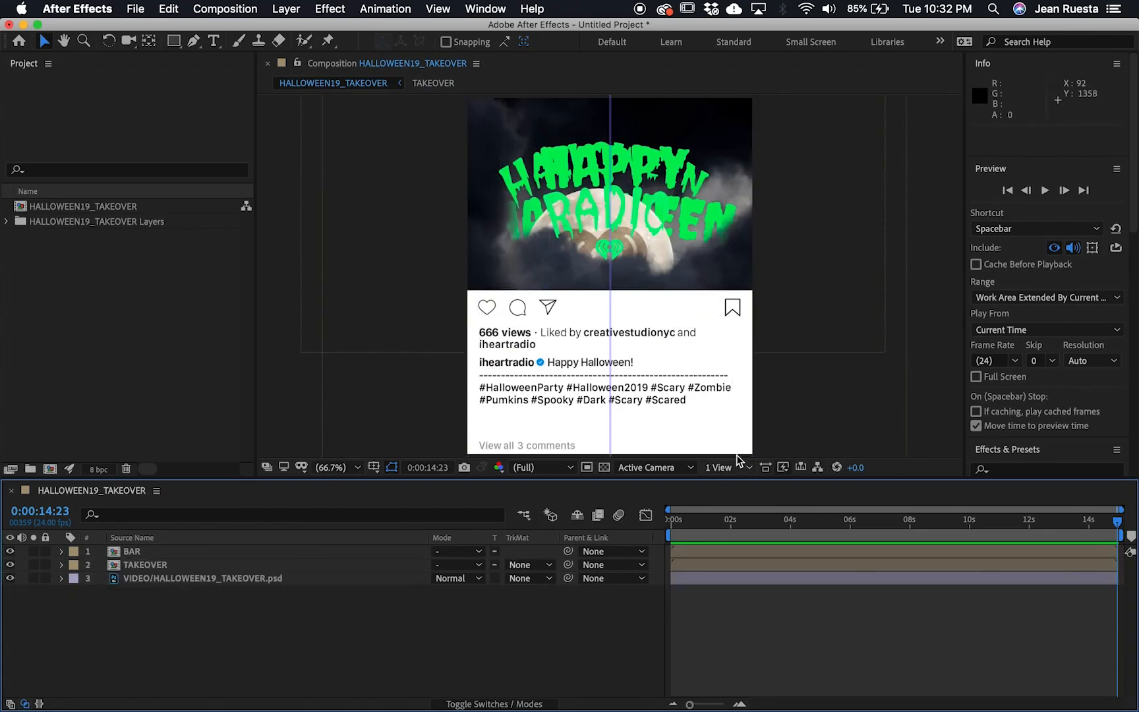
drag(618, 478, 617, 495)
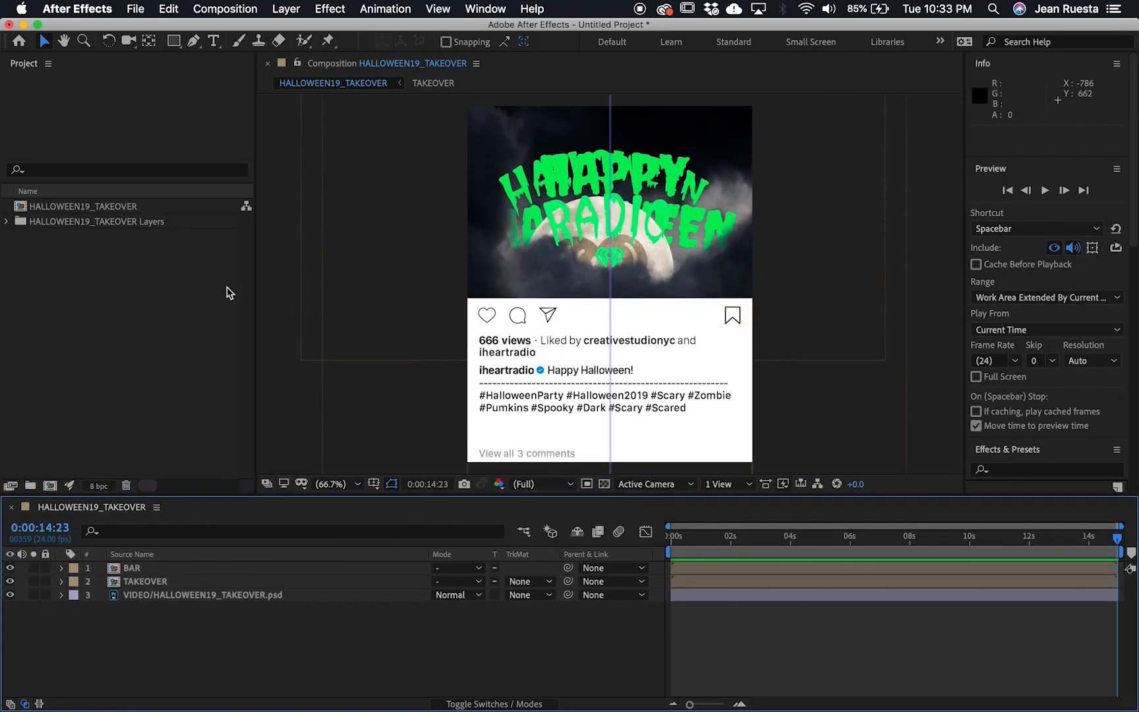
Examine the contents of the HALLOWEEN19_TAKEOVER Layers folder in the project and collapse it again.
double_click(21, 225)
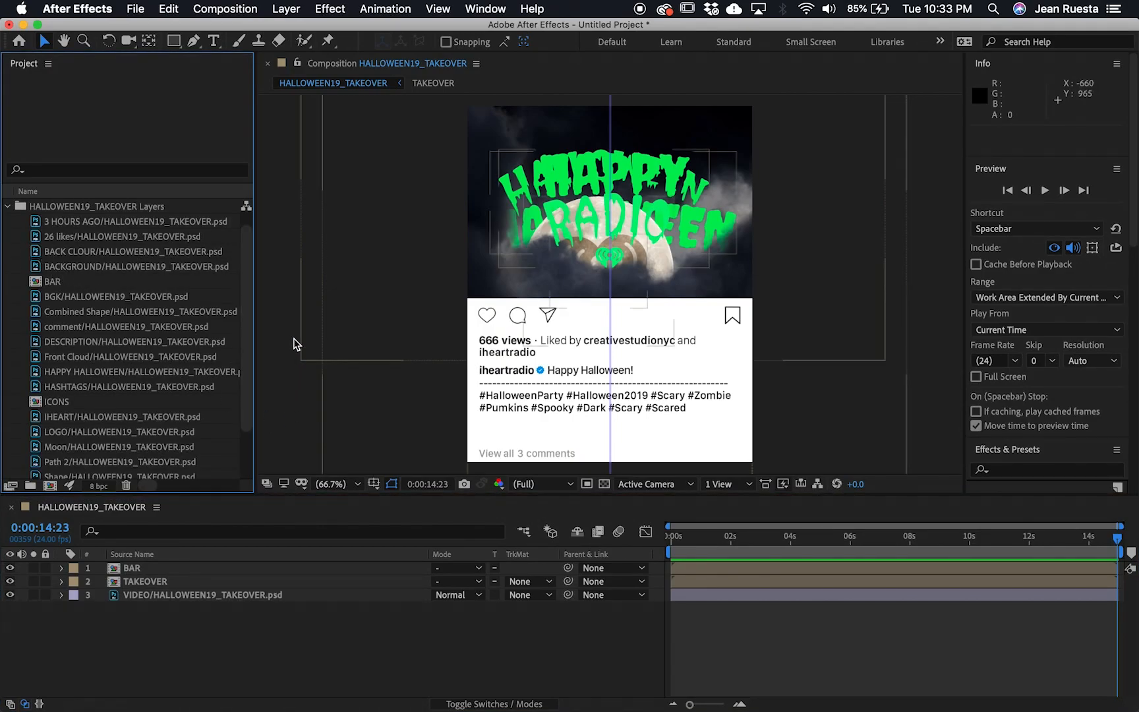
scroll(247, 248, up, 1)
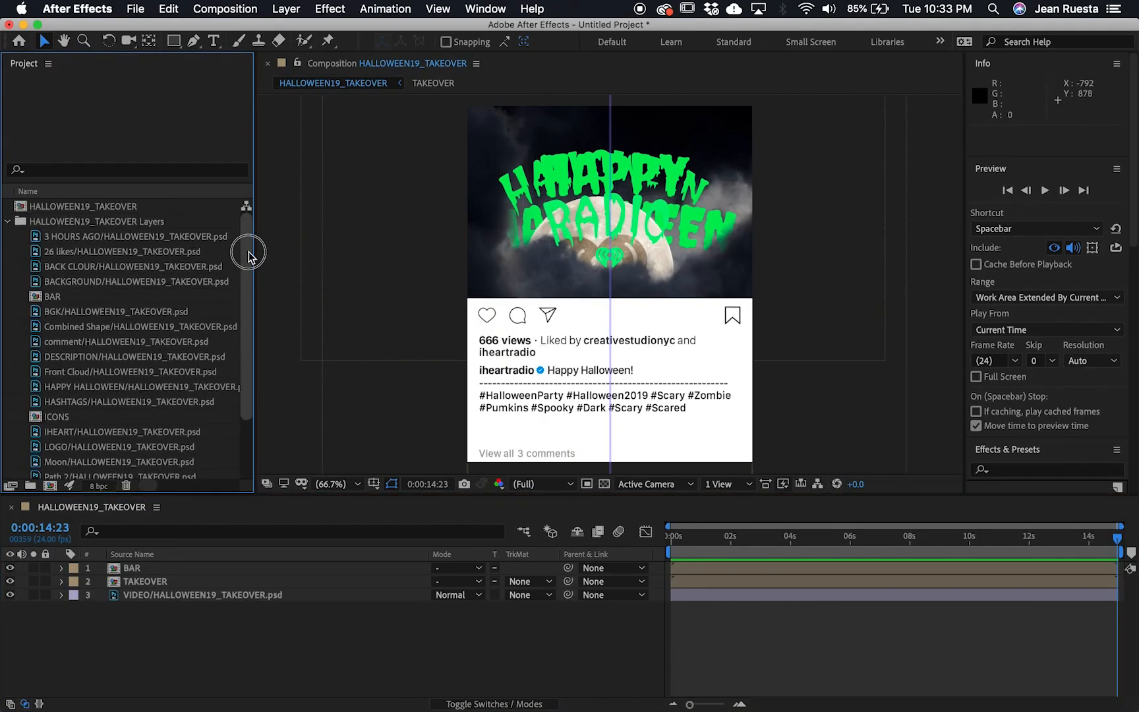
click(8, 223)
click(429, 637)
click(154, 326)
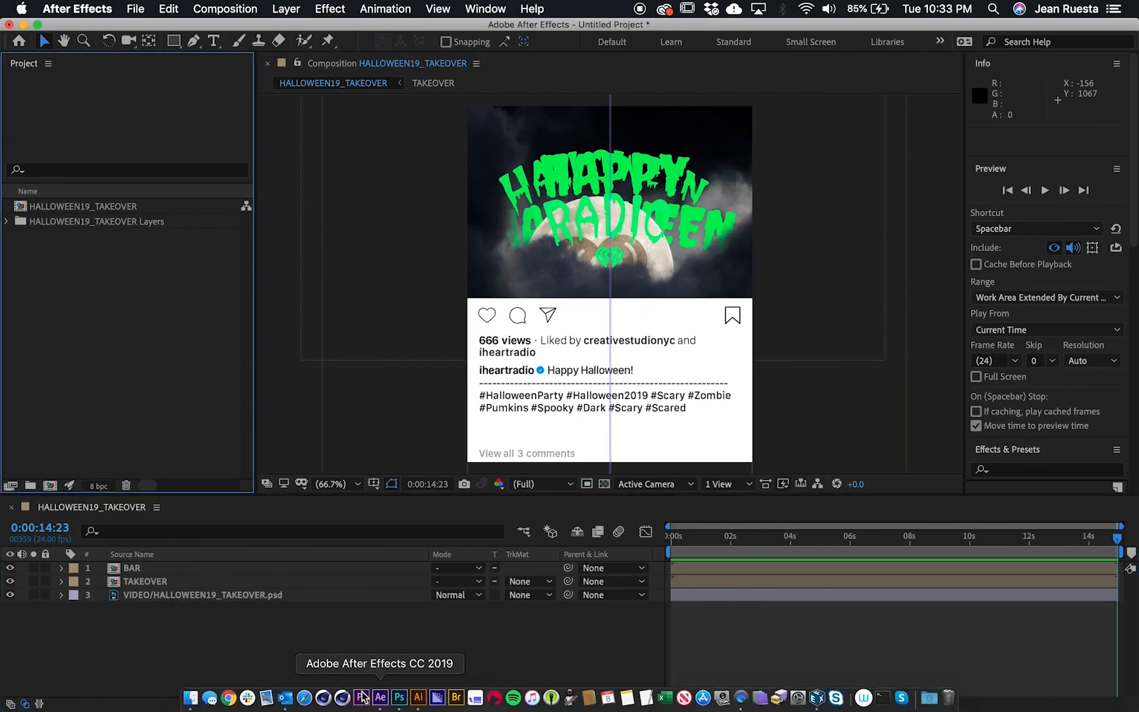
Switch to Finder and import Rename Before Start of Project.aep from MONTY CREATIVE's 01_AE folder into the After Effects project.
click(191, 705)
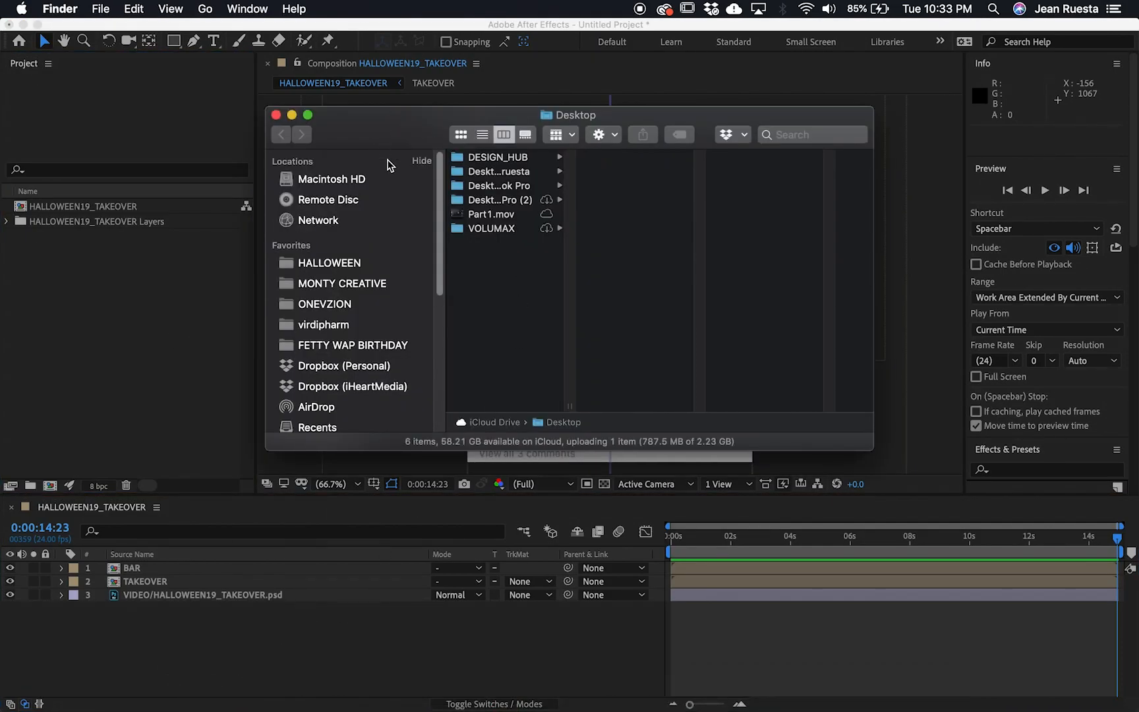
drag(378, 127, 440, 273)
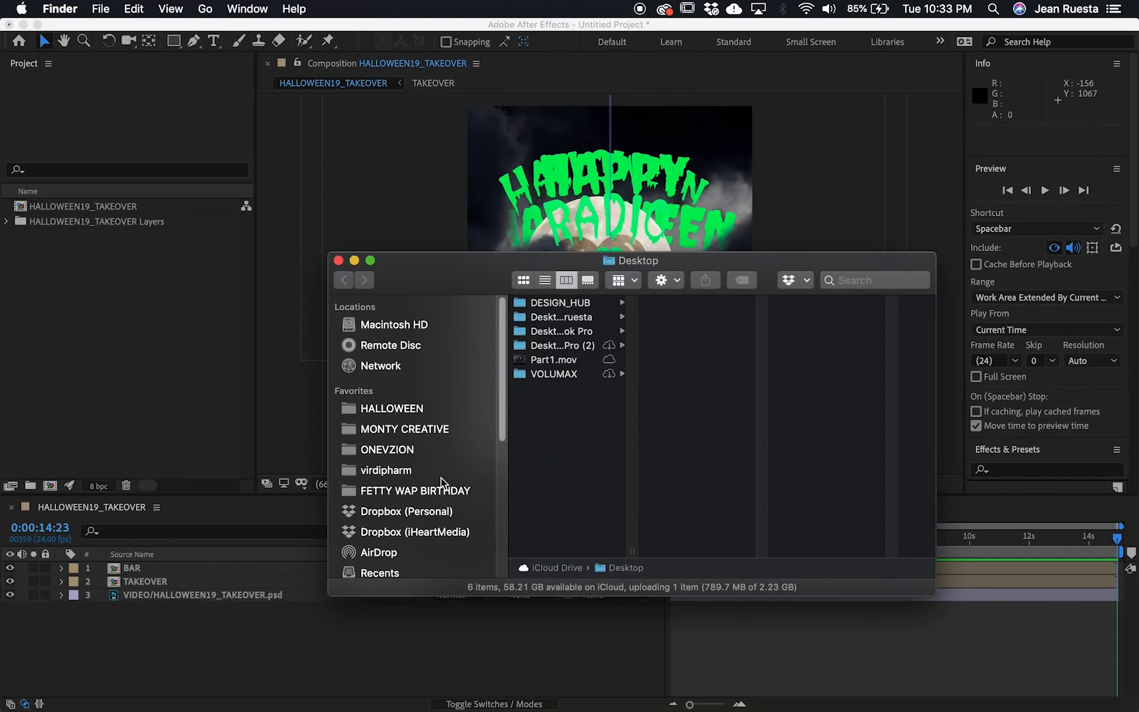
click(425, 432)
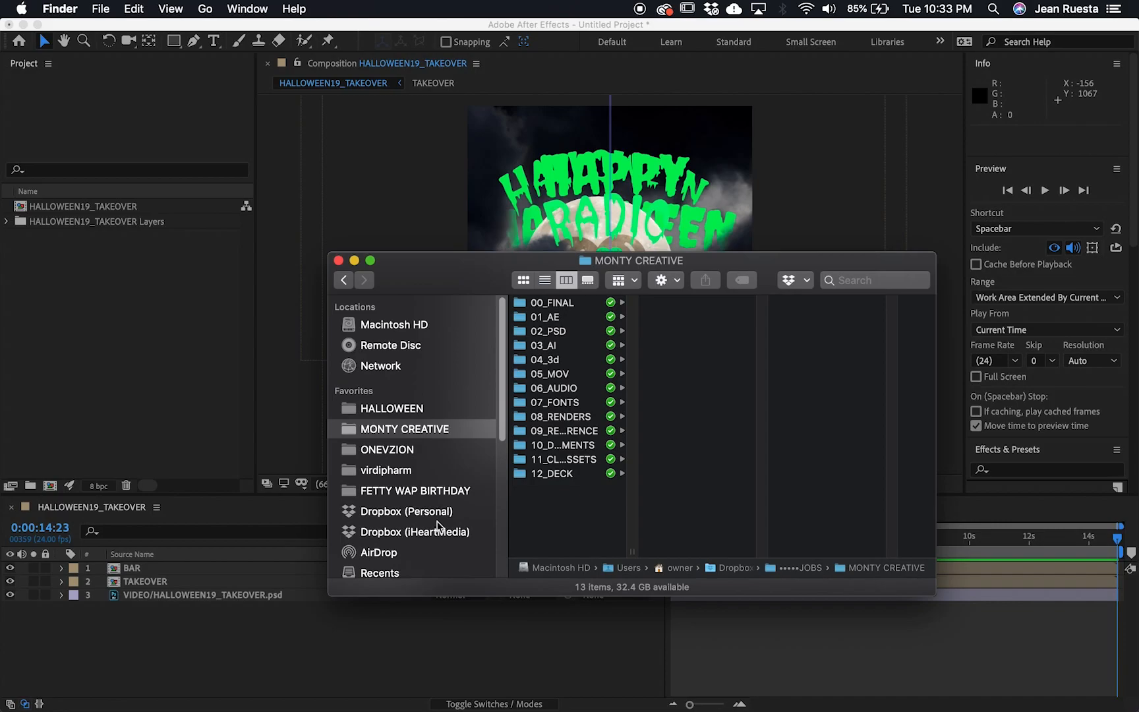
click(604, 319)
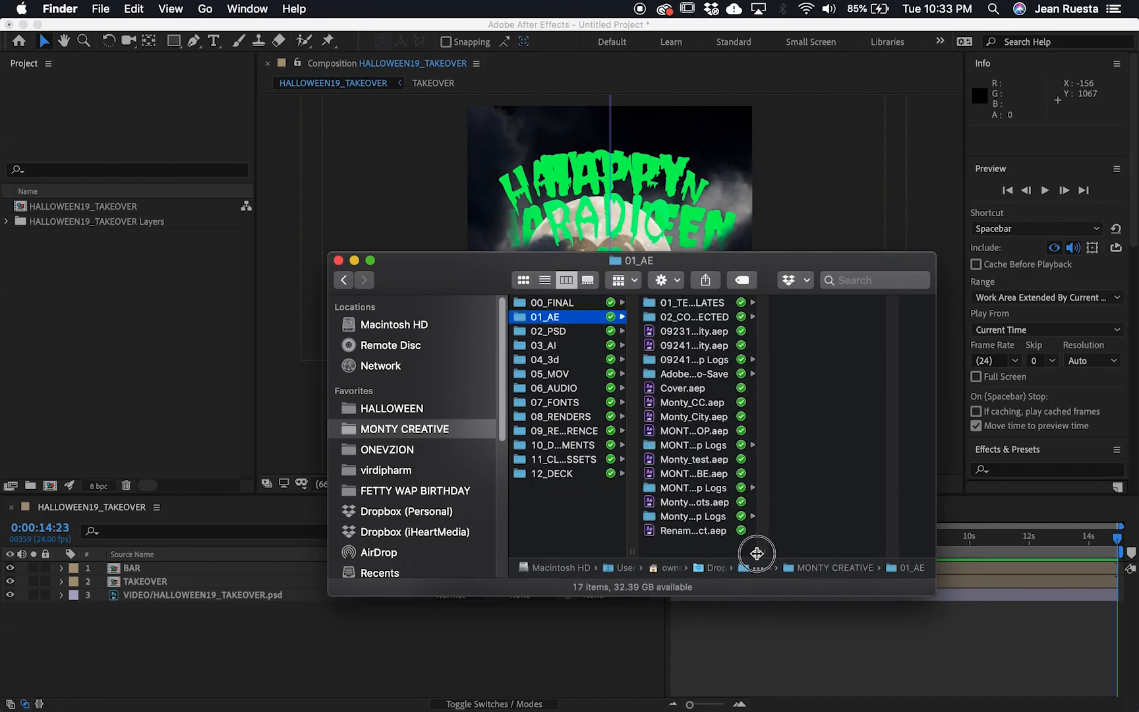
drag(695, 531, 135, 336)
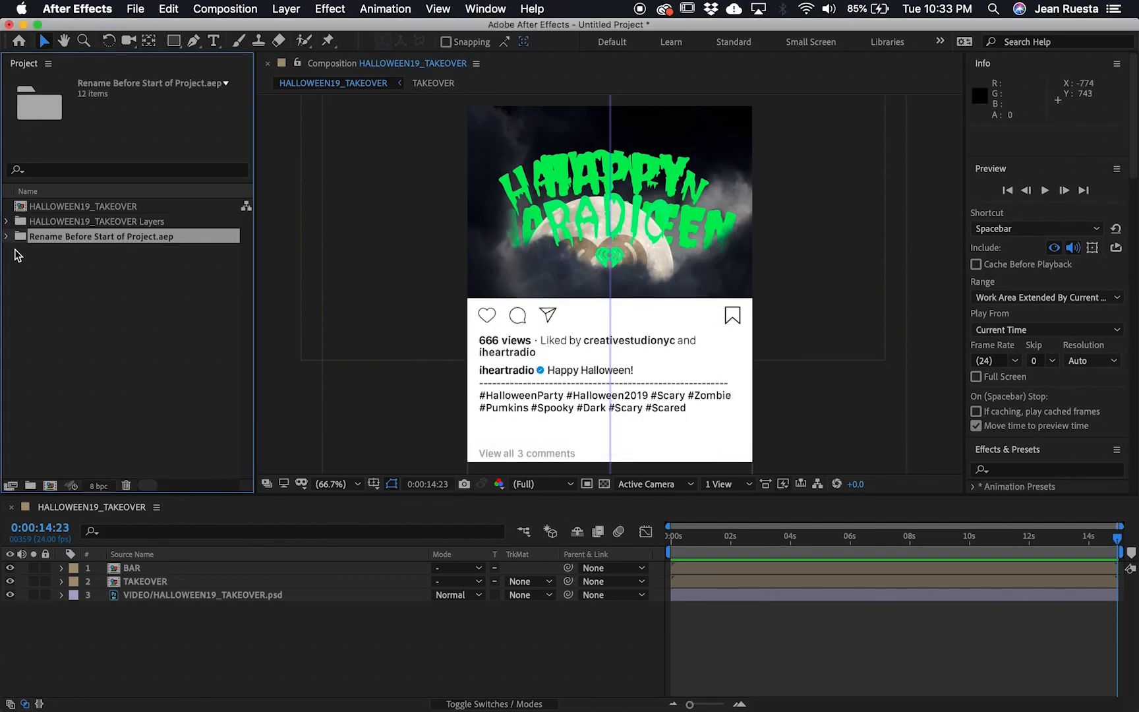
Move the +FINAL COMPS, +PRECOMPS and FOOTAGE folders to the project's root level and delete the emptied template folder.
click(8, 236)
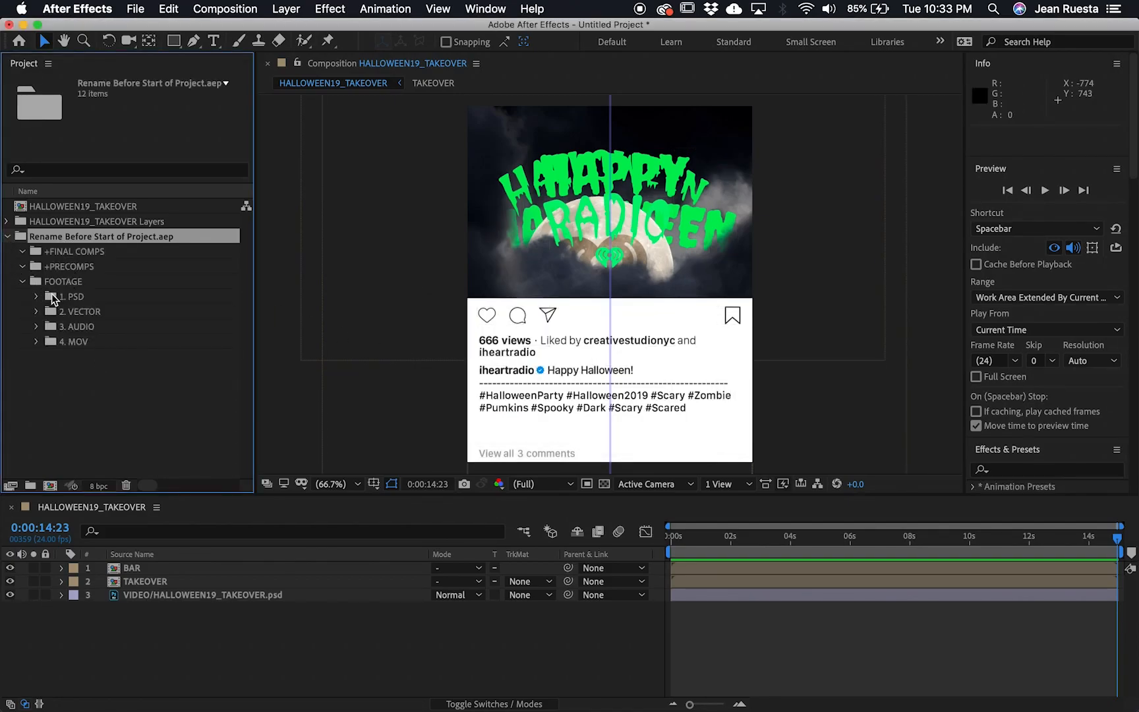
click(23, 285)
drag(76, 300, 45, 348)
click(69, 284)
key(Delete)
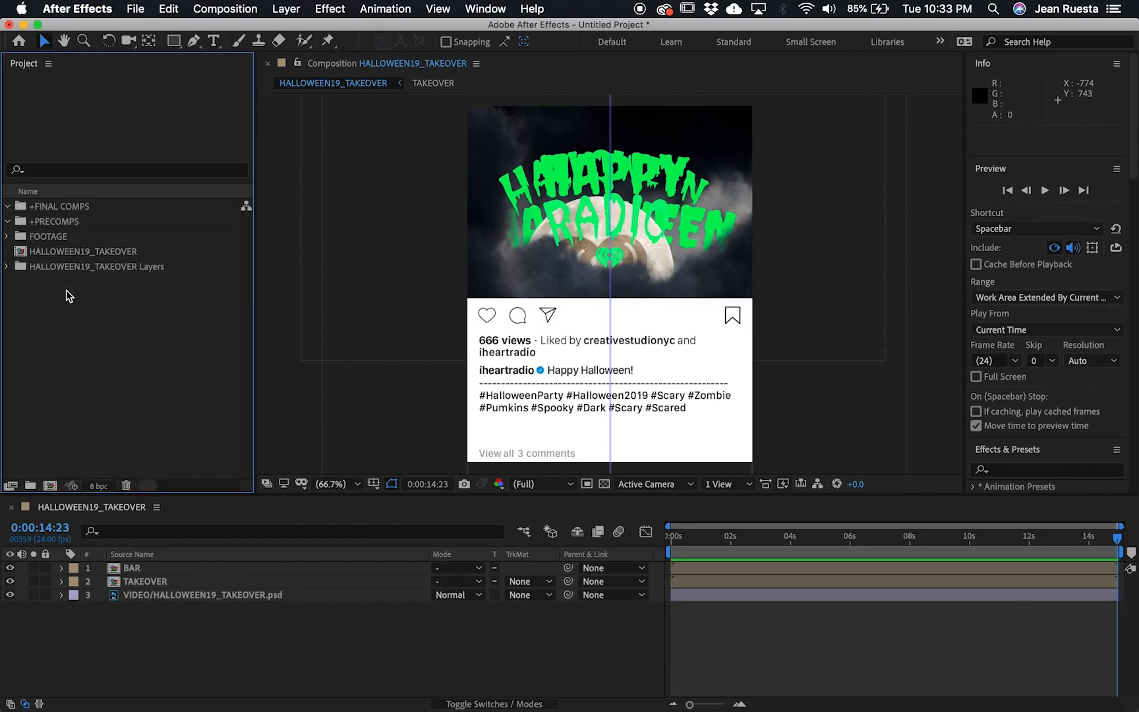
Examine the +FINAL COMPS, +PRECOMPS and FOOTAGE folders, including FOOTAGE's PSD, VECTOR, AUDIO and MOV subfolders.
click(62, 207)
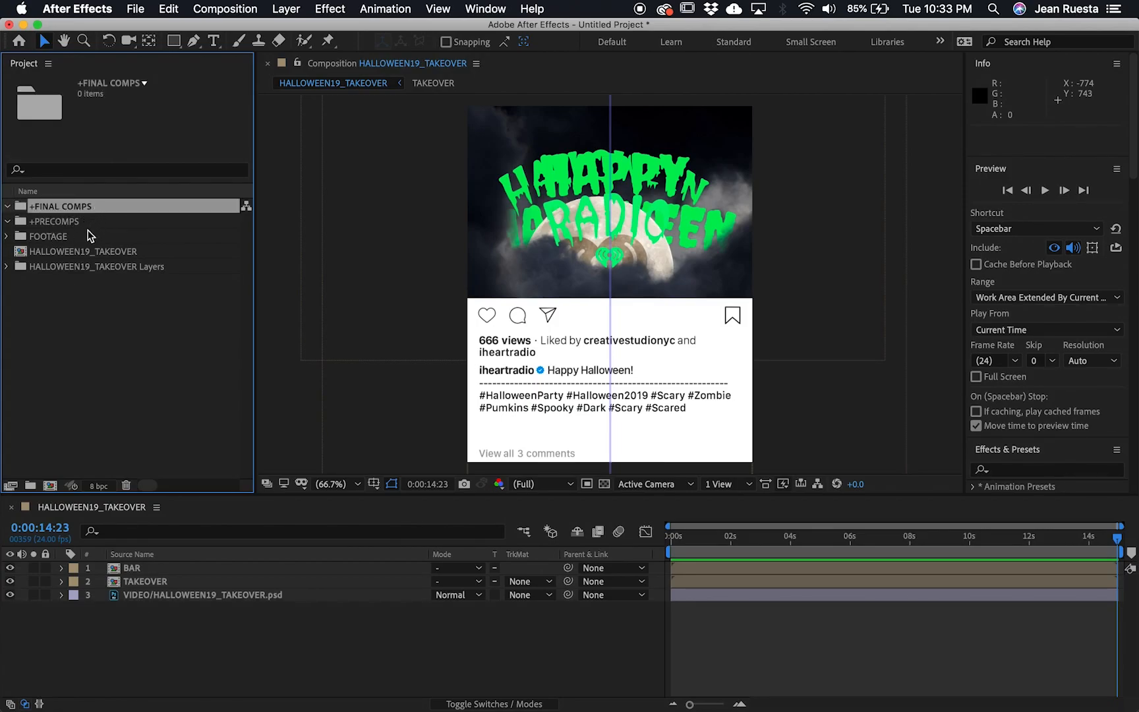
click(53, 222)
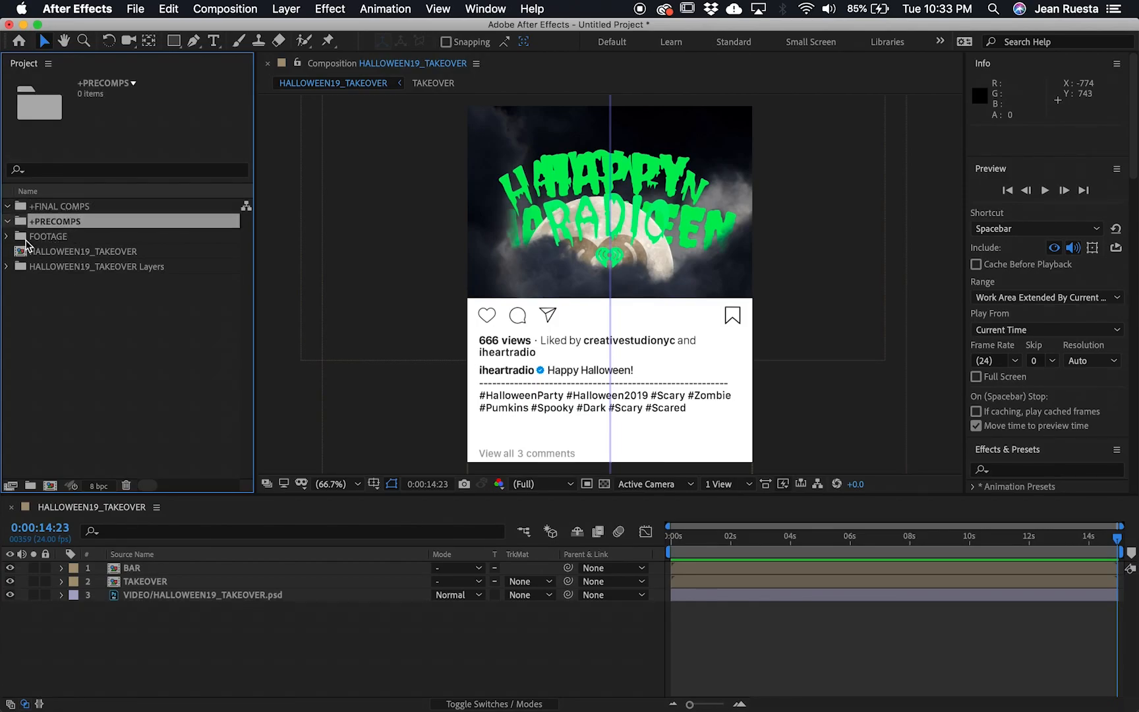
click(53, 239)
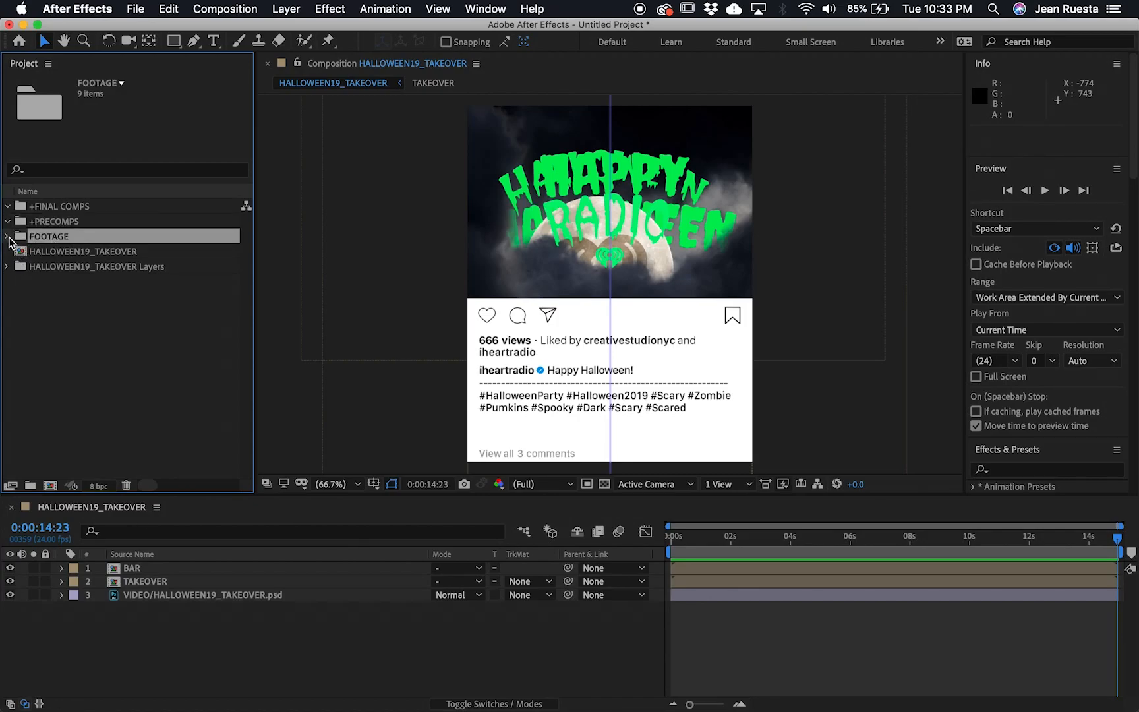
click(8, 237)
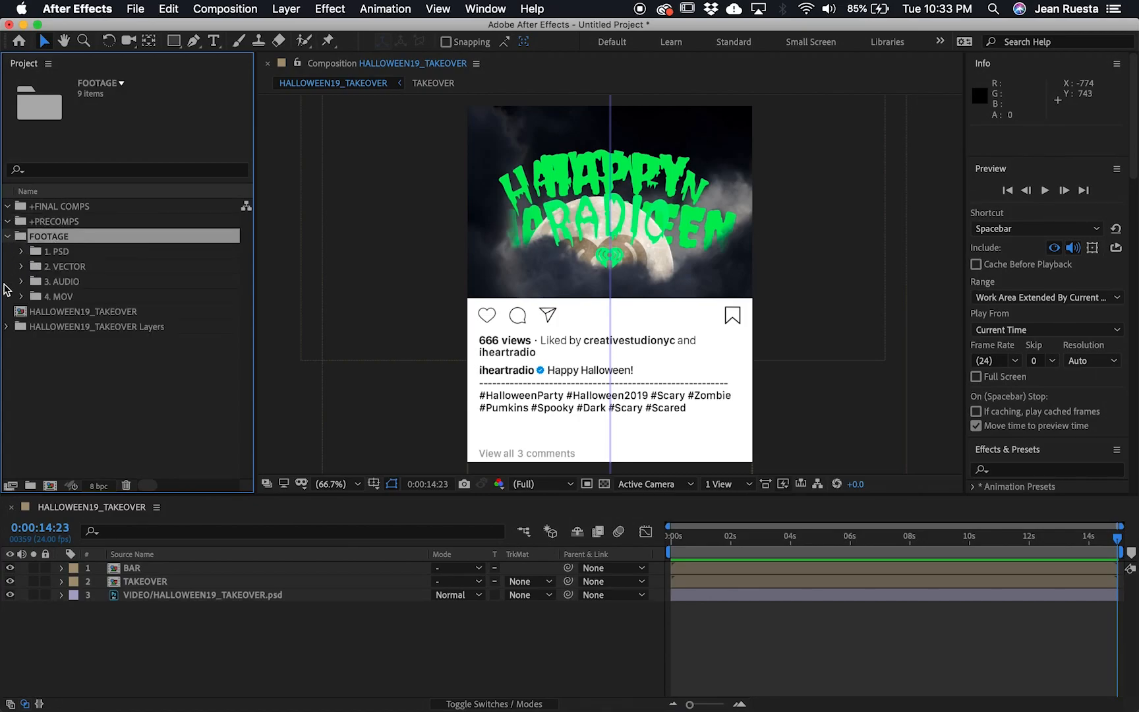
click(77, 252)
click(83, 265)
click(79, 282)
click(73, 297)
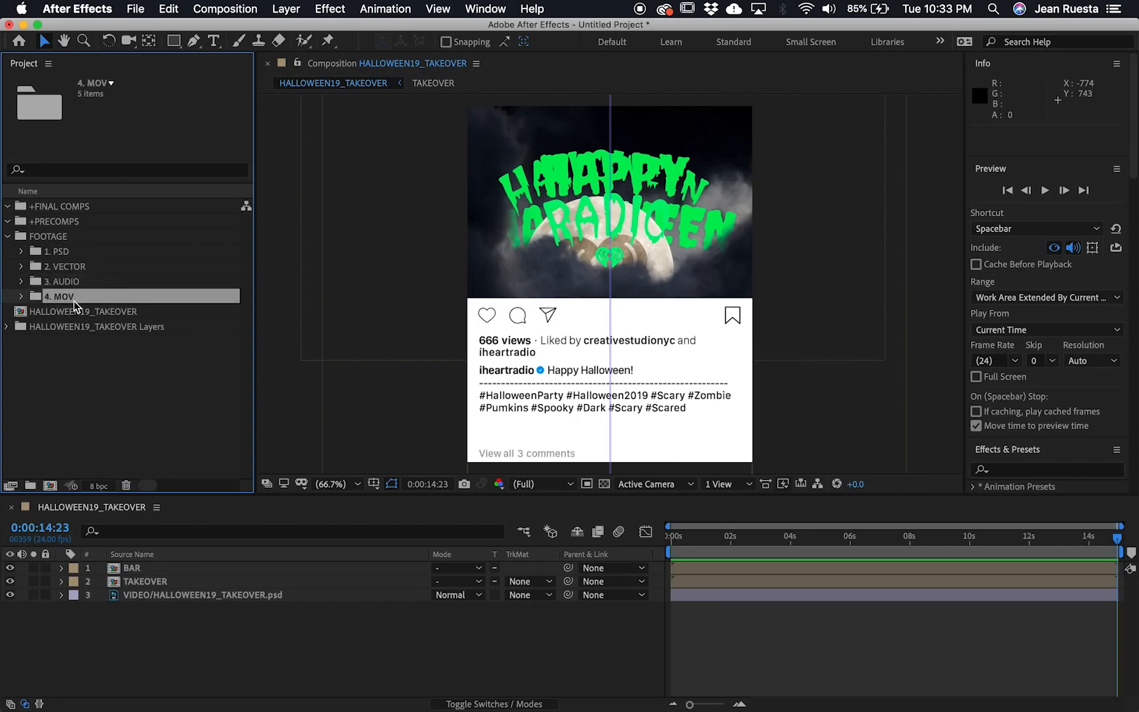
Examine the 4. MOV folder's ROUGH_CUTS, PRE-RENDERS, CGI, WIP and ELEMENTS subfolders in the project.
click(22, 296)
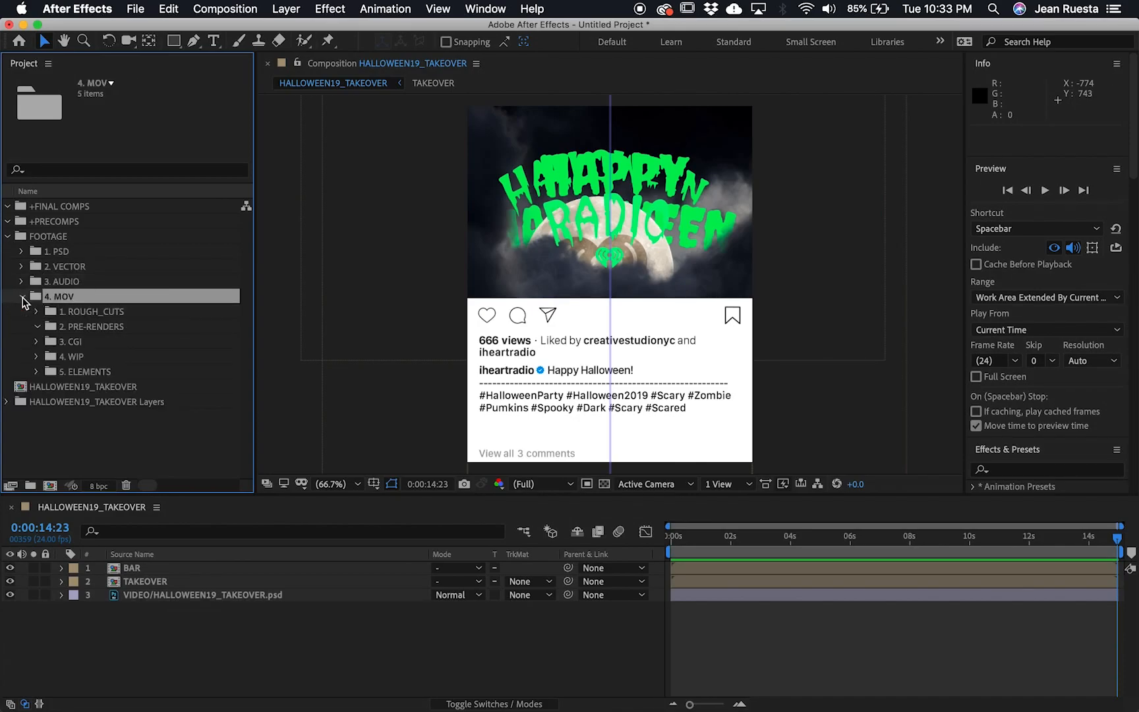
click(105, 312)
click(103, 328)
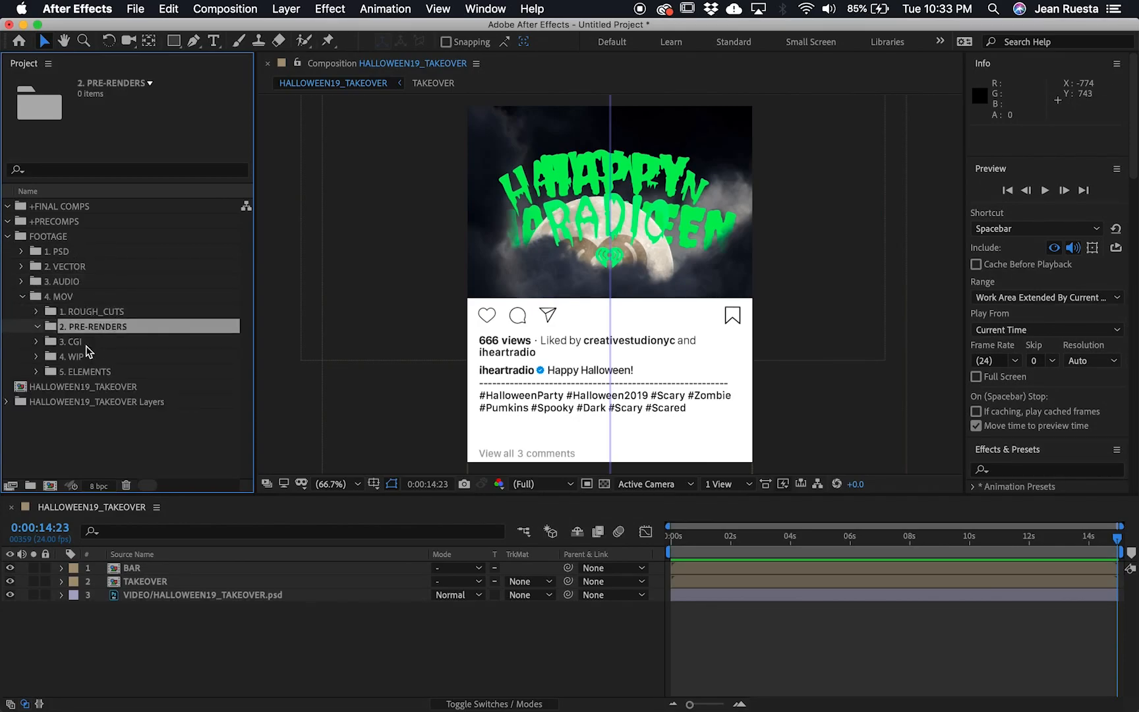
click(85, 344)
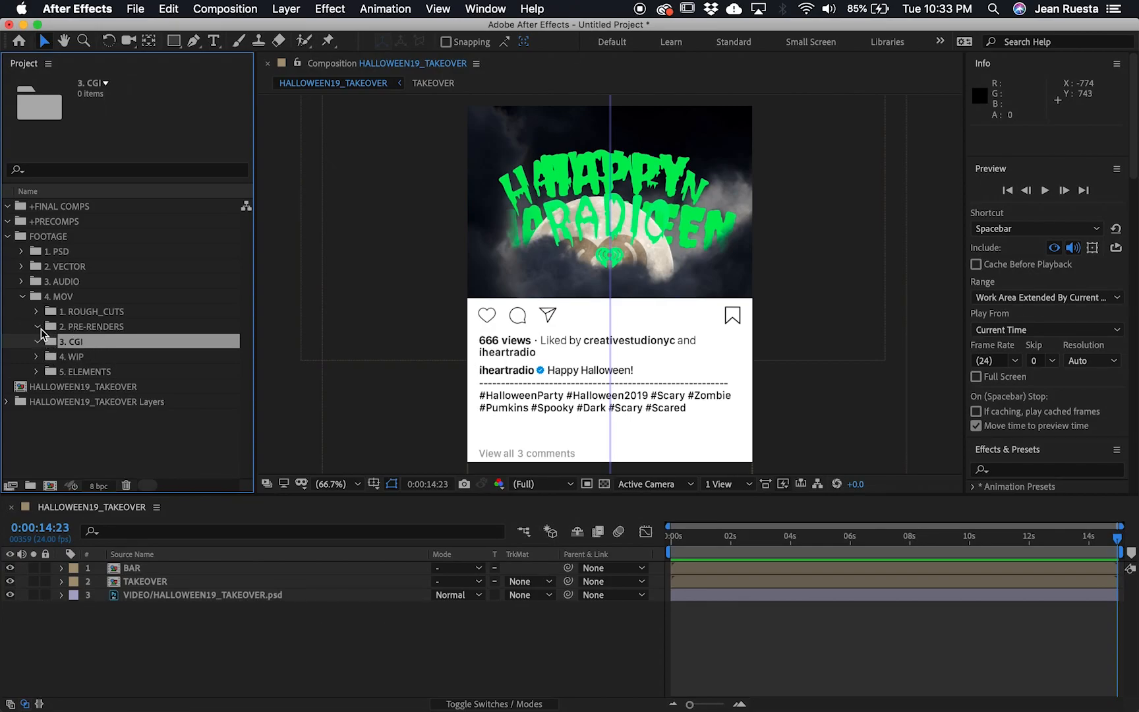
click(76, 357)
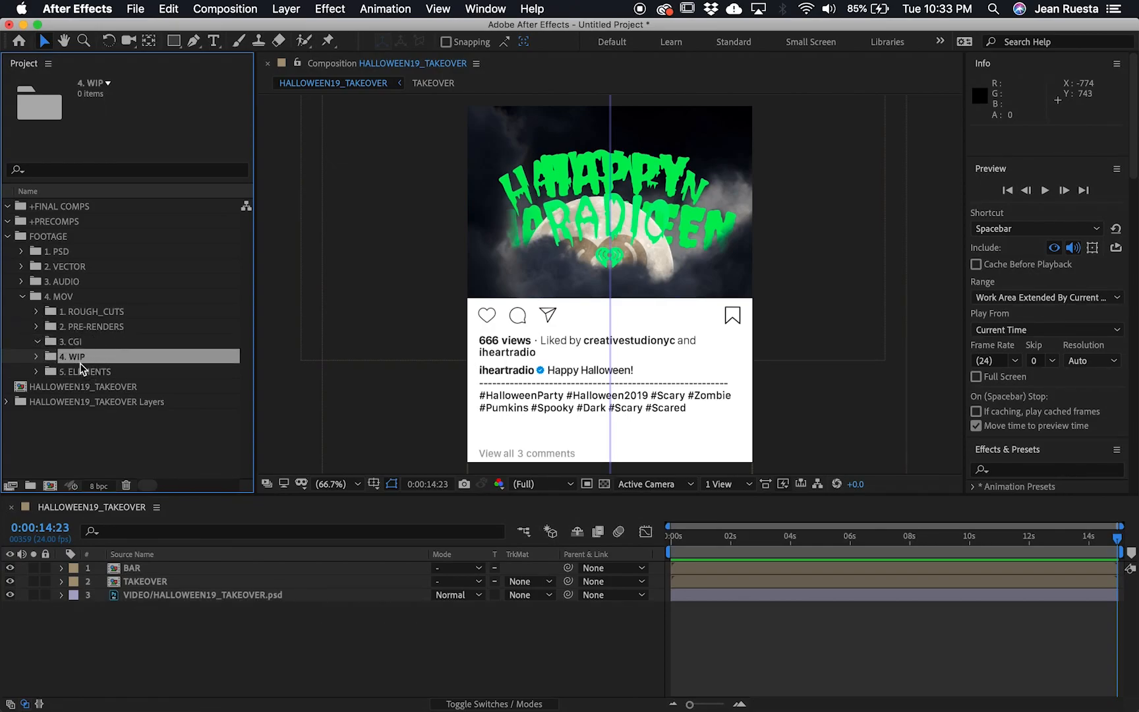
click(110, 373)
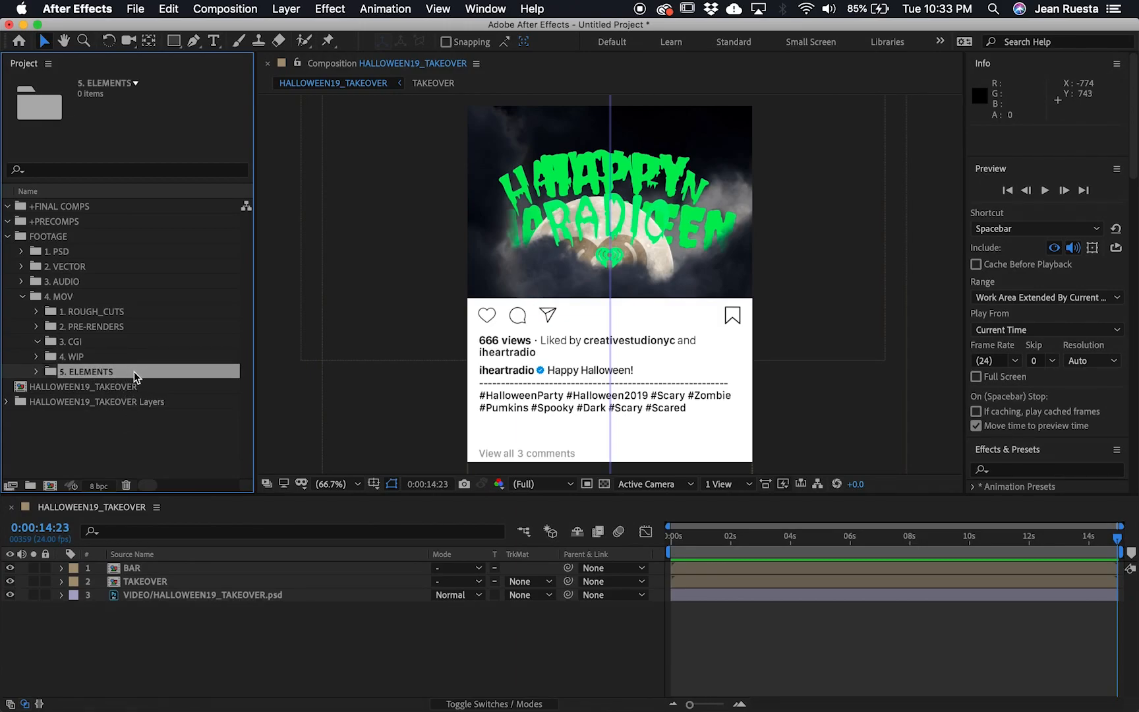
click(107, 428)
click(119, 371)
click(124, 416)
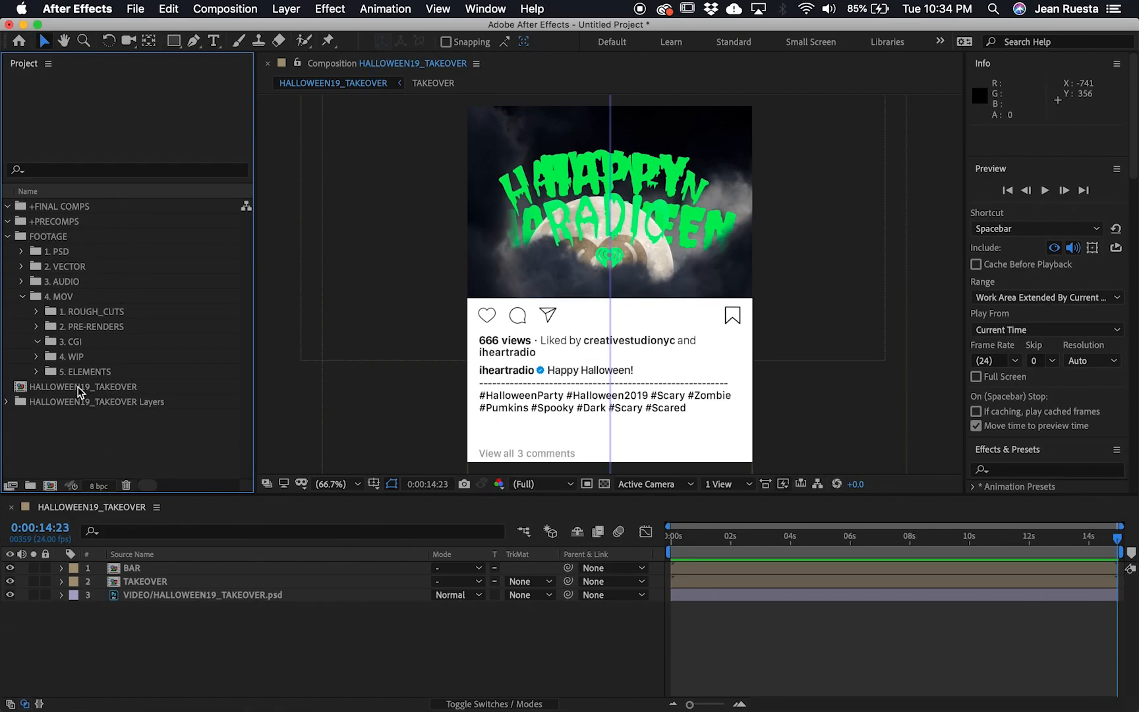
Move the HALLOWEEN19_TAKEOVER composition into +FINAL COMPS and file the HALLOWEEN19_TAKEOVER Layers folder inside the collapsed FOOTAGE folder.
drag(83, 387, 79, 211)
click(33, 403)
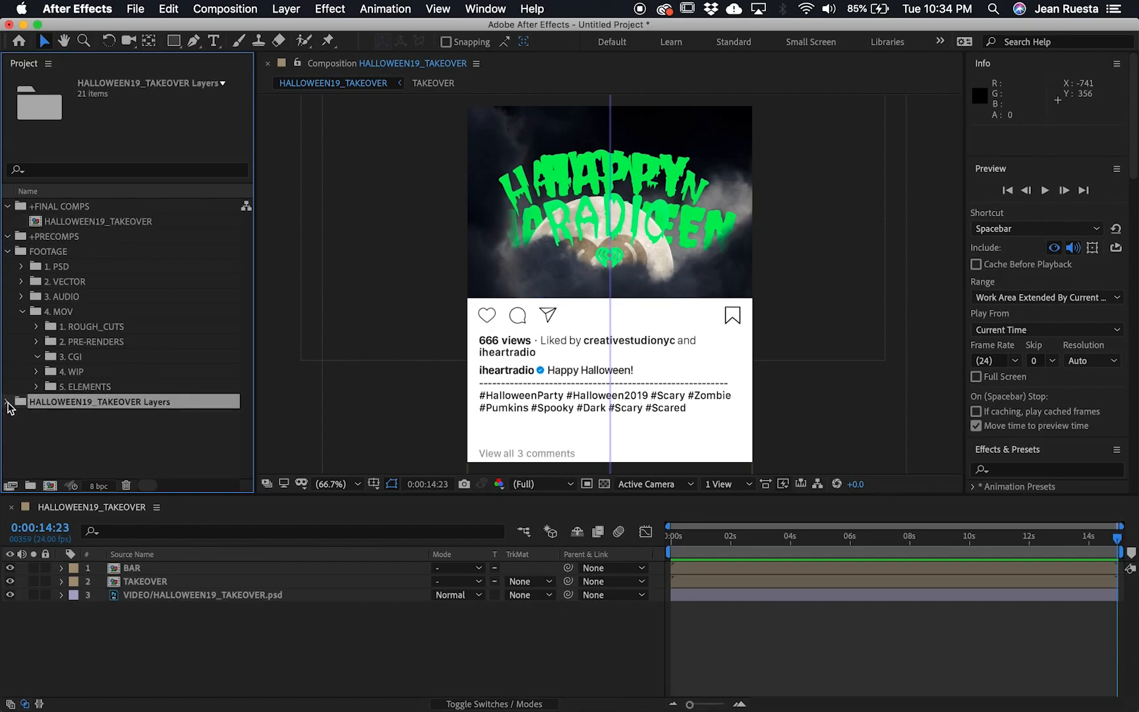
click(7, 401)
drag(249, 330, 255, 183)
click(8, 401)
drag(85, 399, 74, 281)
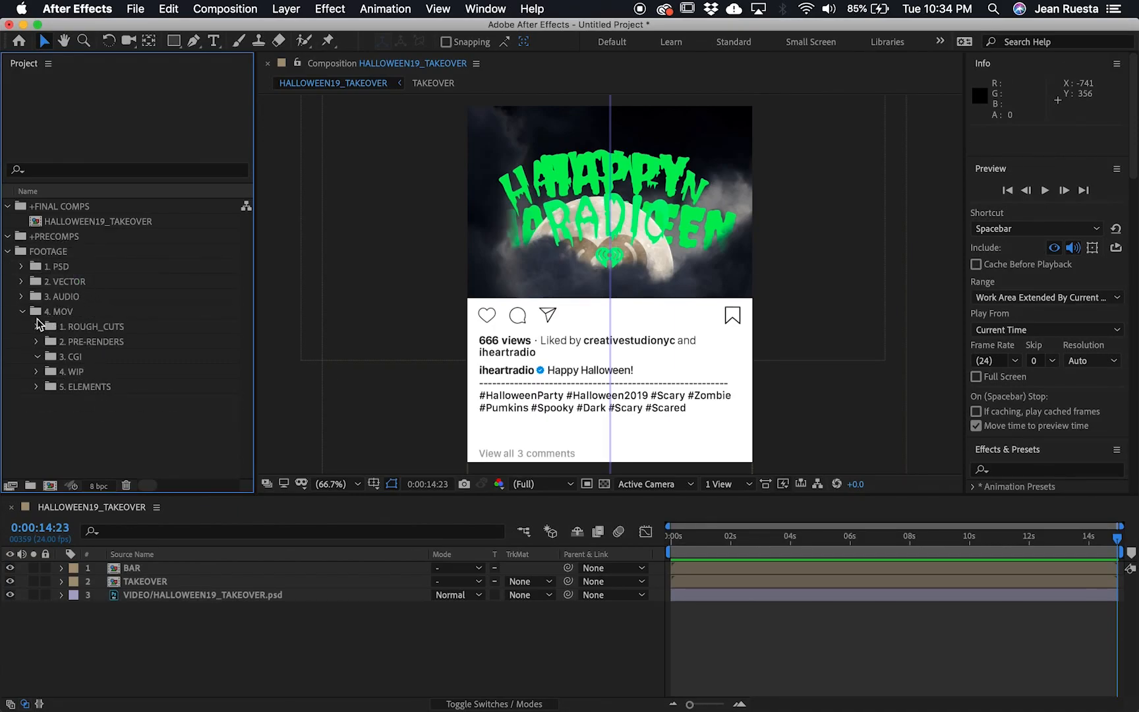
click(21, 311)
click(7, 252)
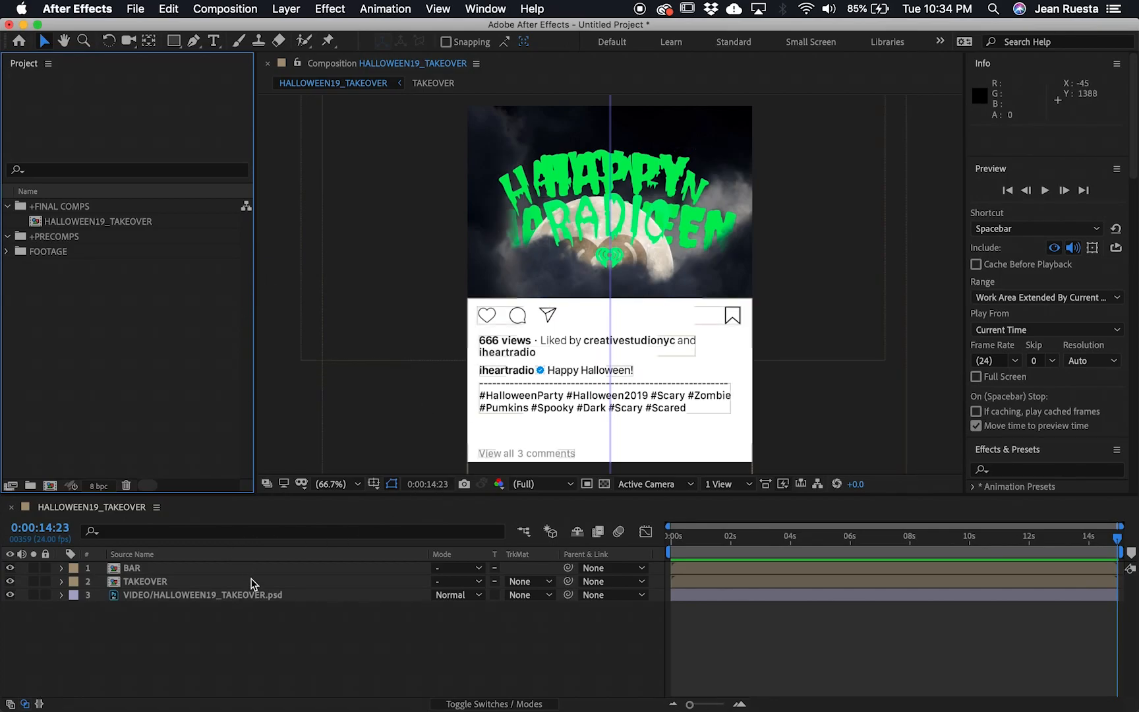
Check what the TAKEOVER layer contributes to the HALLOWEEN19_TAKEOVER composition by hiding it and showing it again.
click(316, 649)
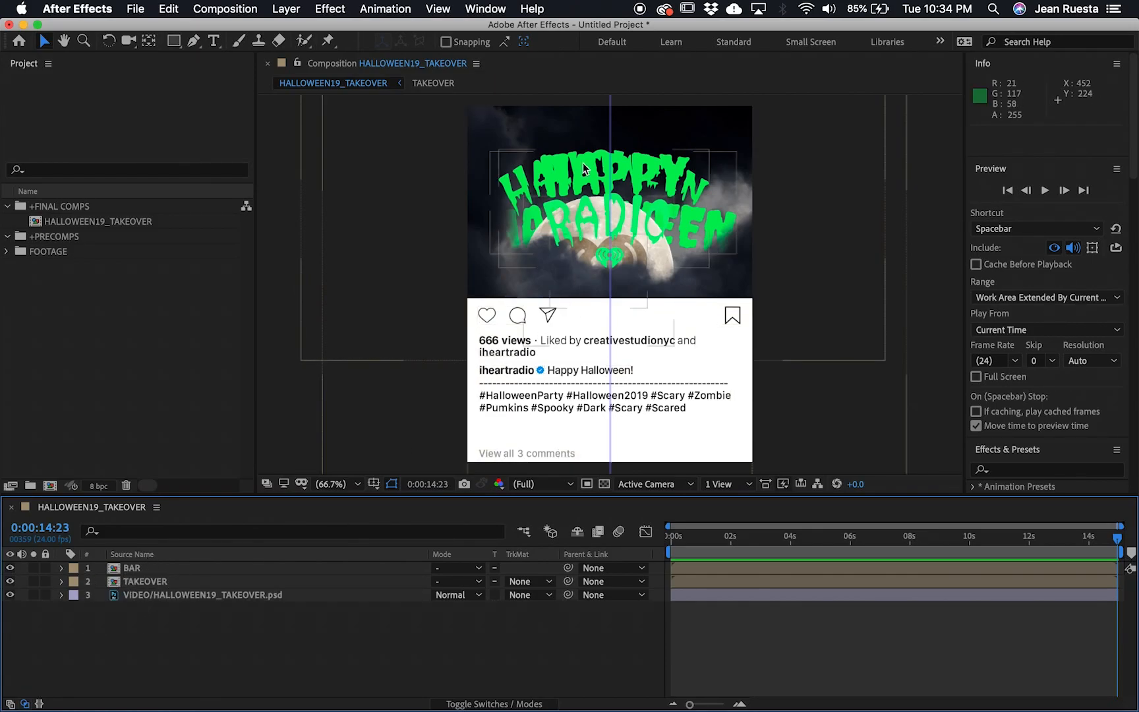
click(144, 583)
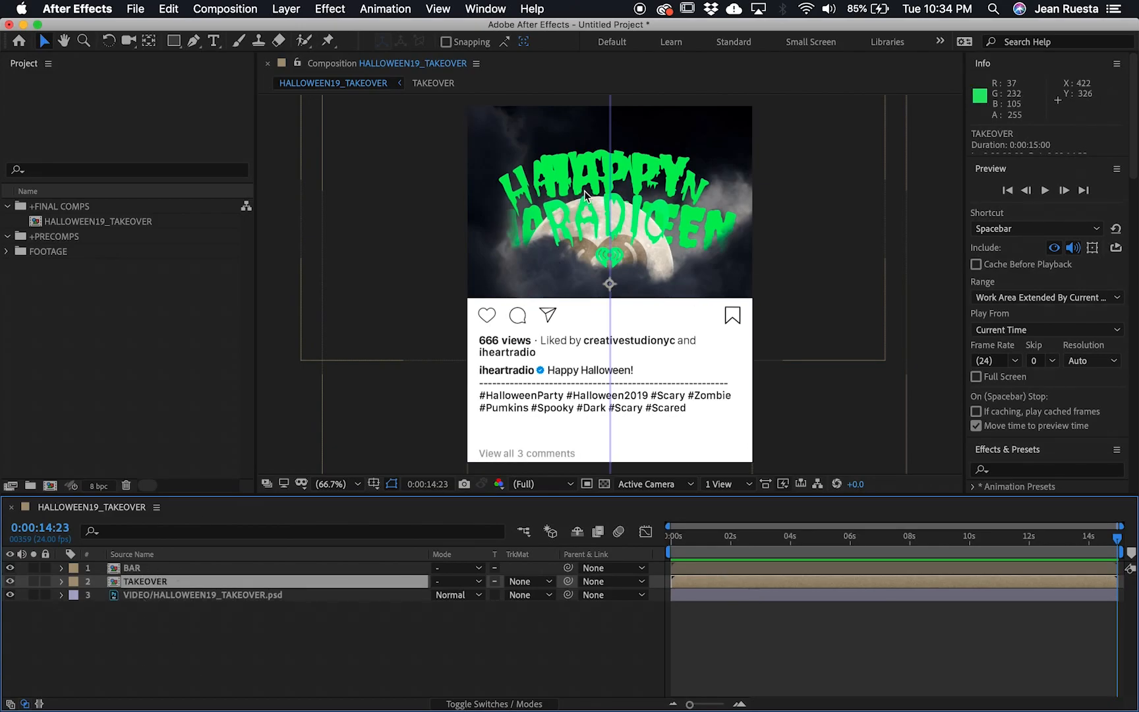
click(132, 634)
click(142, 583)
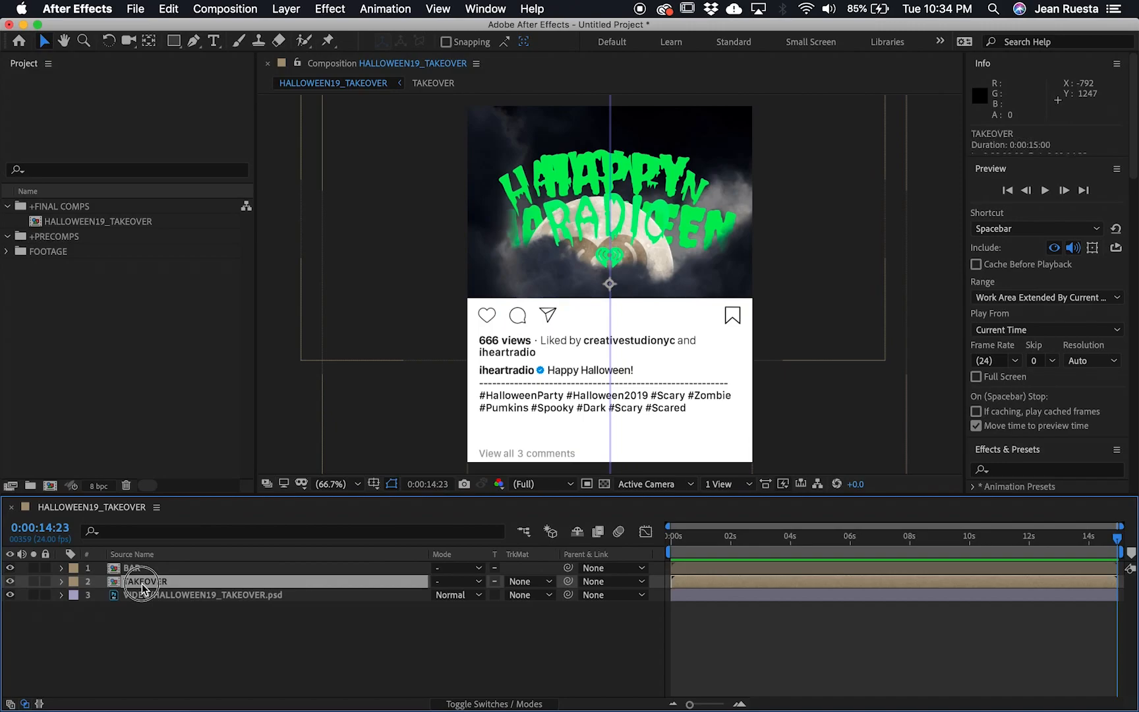
click(10, 582)
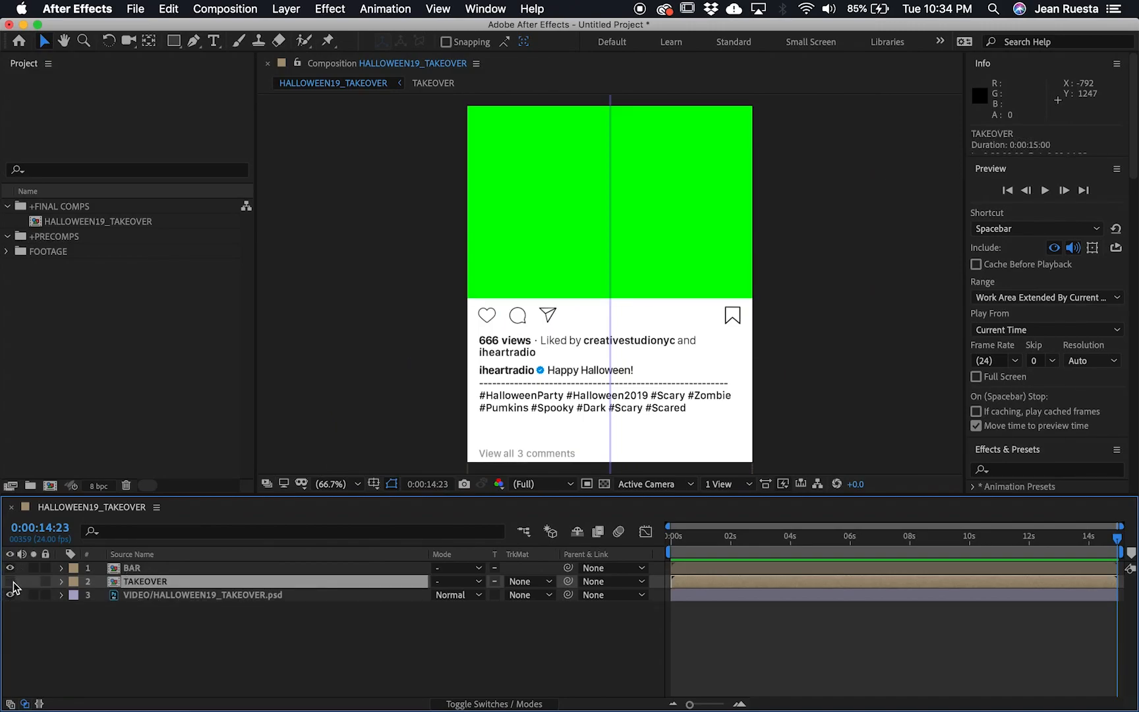
click(11, 581)
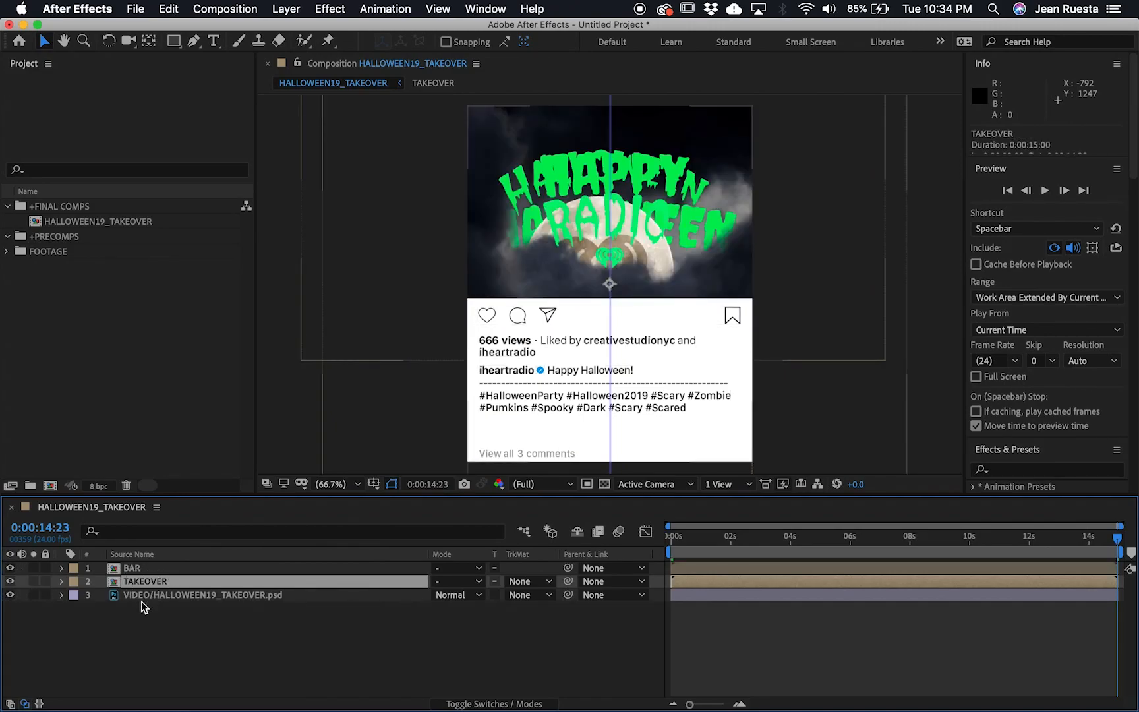
click(171, 619)
click(160, 584)
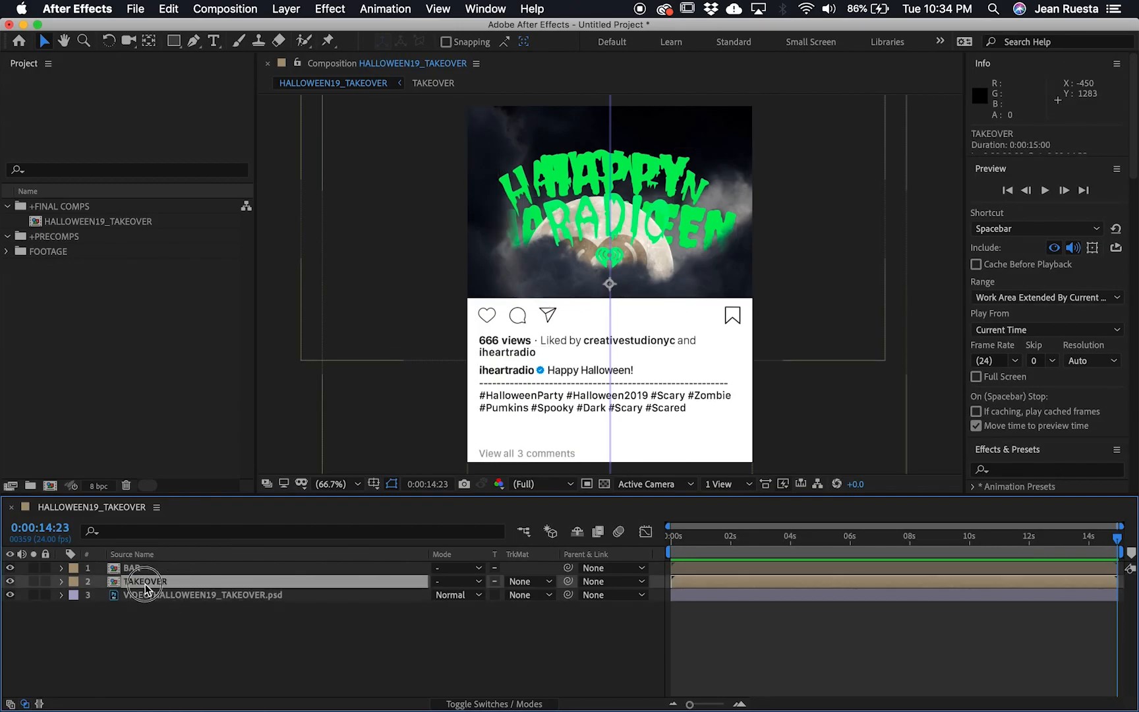
Open the TAKEOVER precomp and hide its LOGO and HAPPY HALLOWEEN layers.
double_click(145, 583)
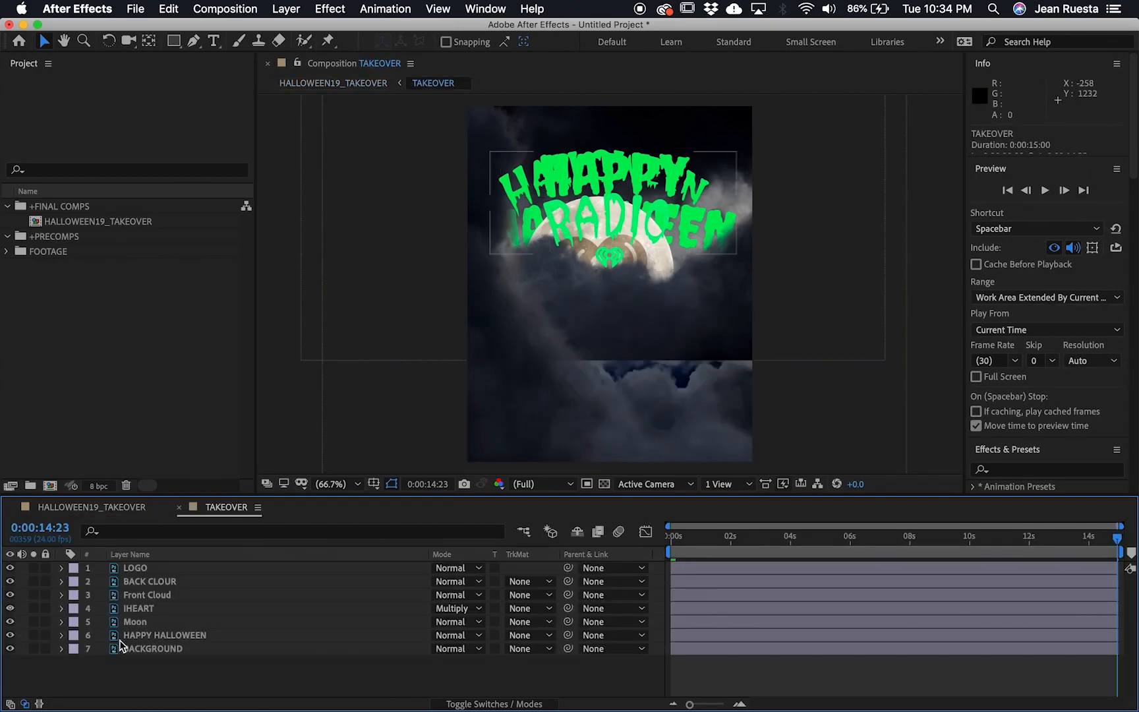
click(156, 570)
click(15, 569)
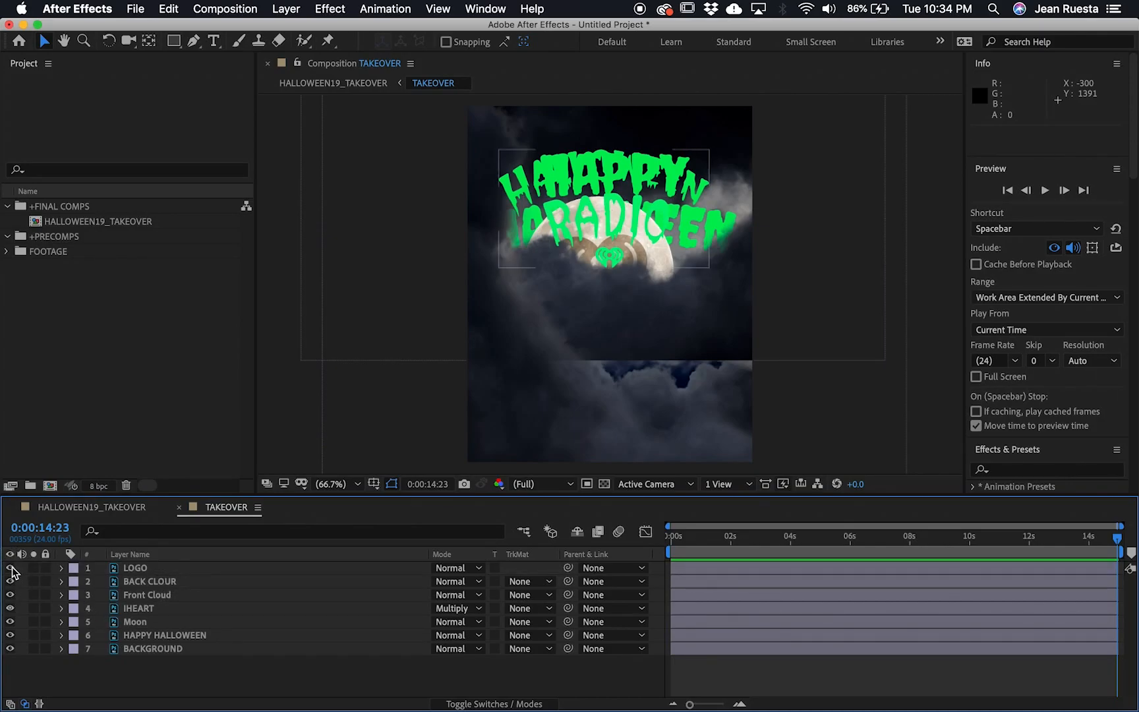
click(12, 568)
click(152, 609)
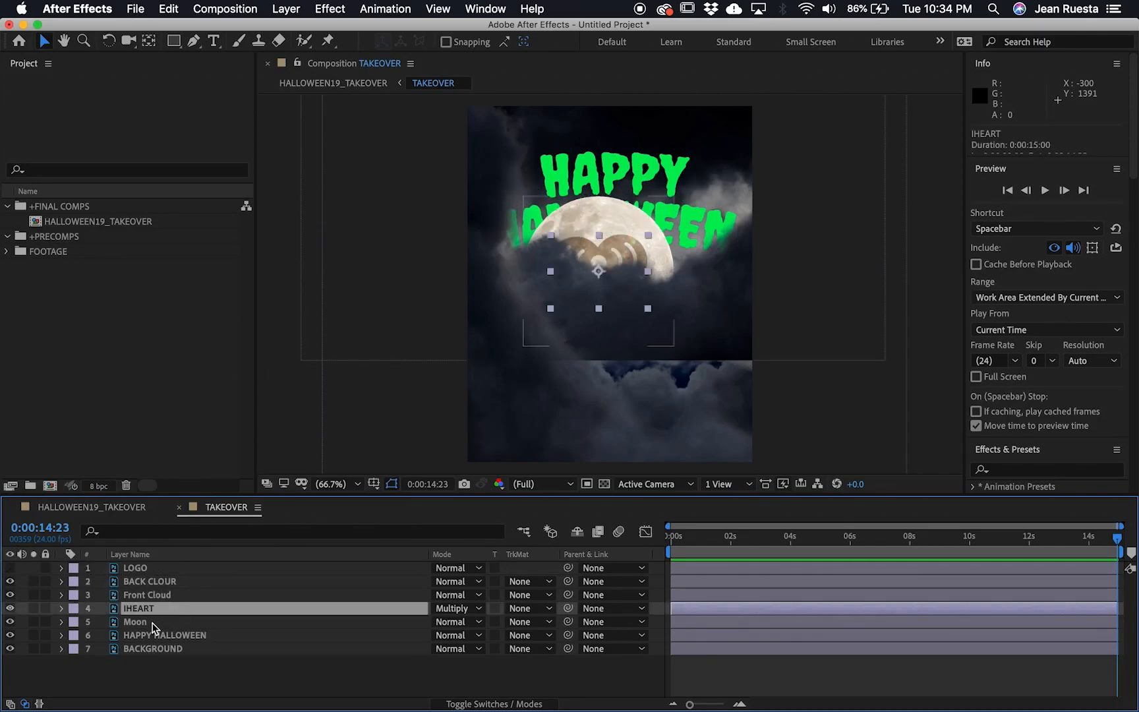
click(176, 622)
click(195, 597)
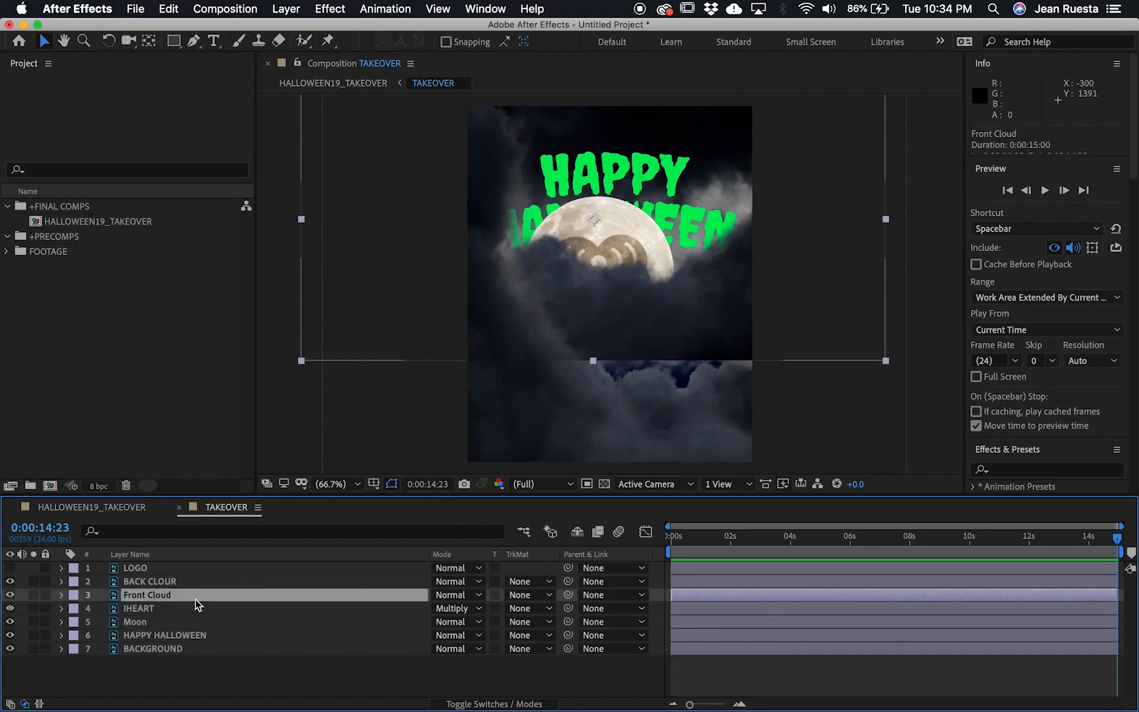
click(184, 636)
click(10, 634)
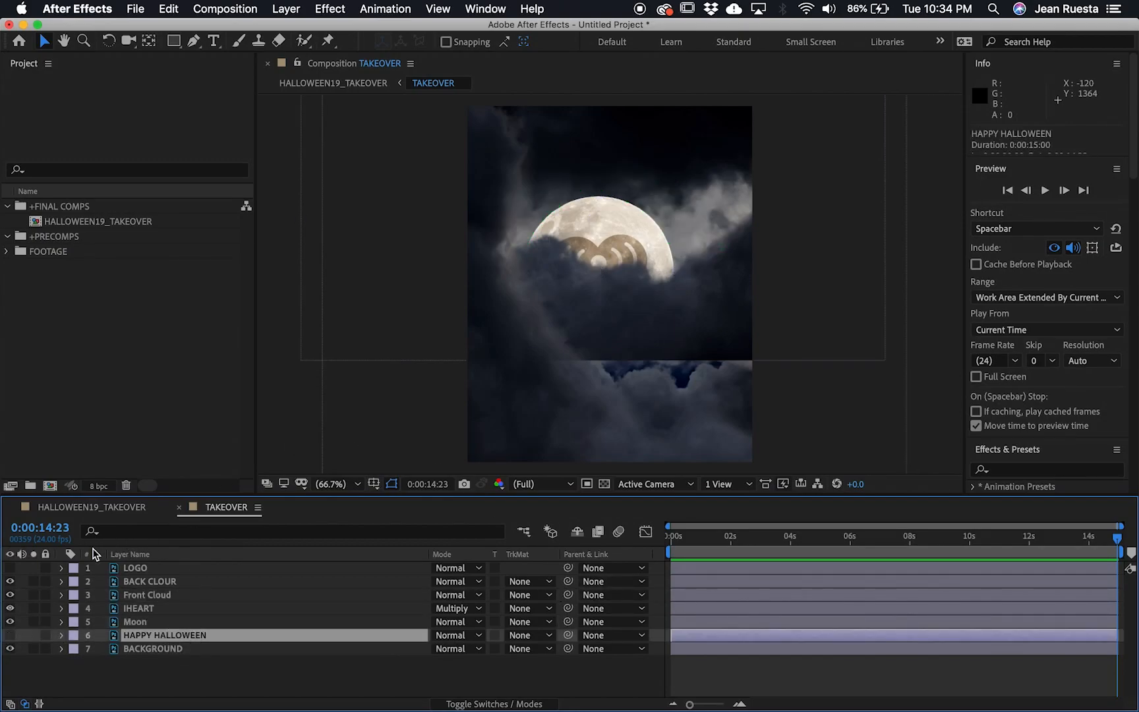
Compare the HALLOWEEN19_TAKEOVER composition with the TAKEOVER precomp, ending in TAKEOVER.
click(121, 509)
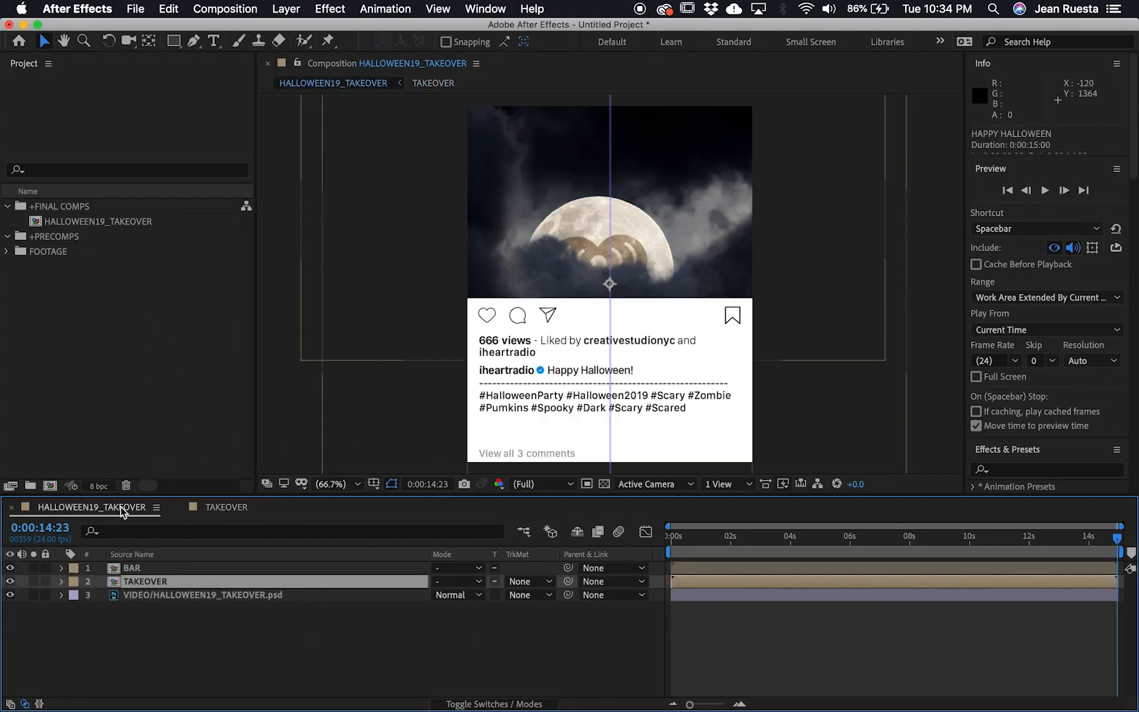
click(169, 632)
click(208, 508)
click(121, 509)
click(210, 510)
click(126, 511)
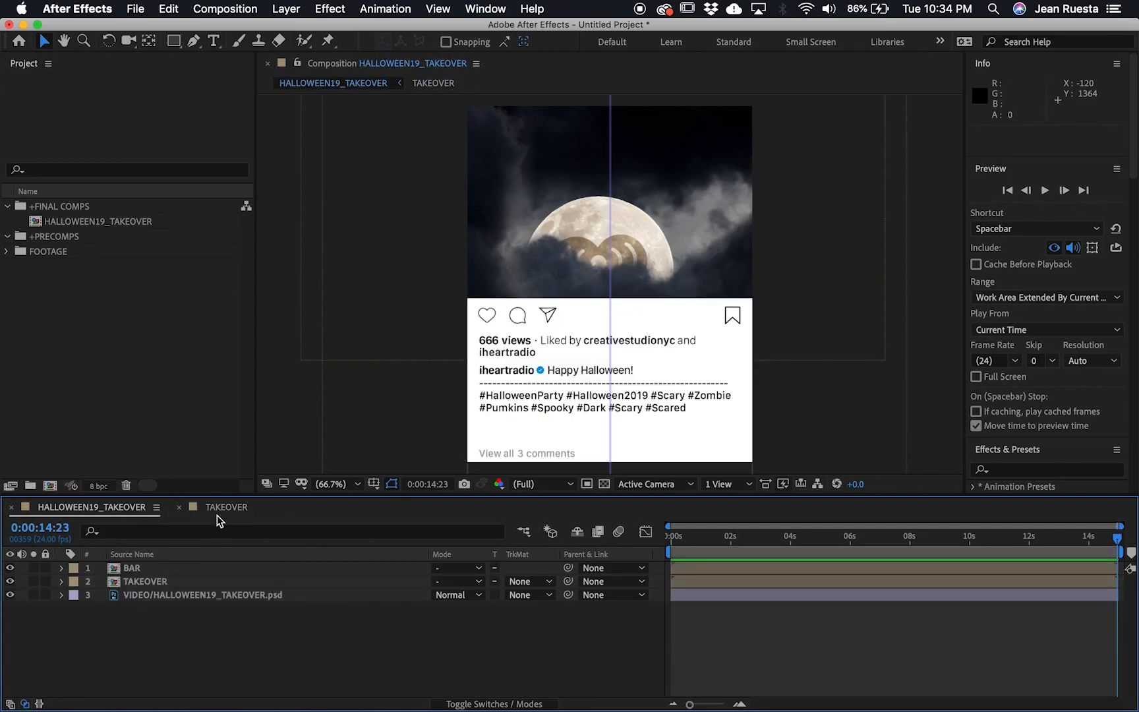
click(216, 516)
click(113, 512)
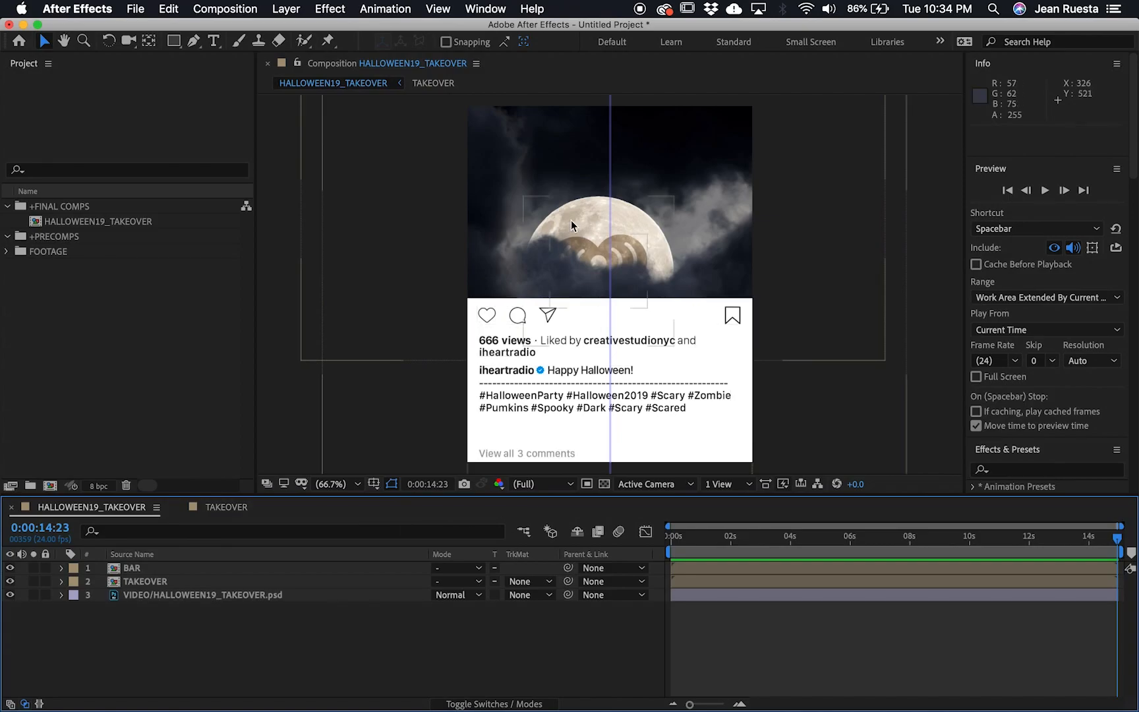
click(226, 507)
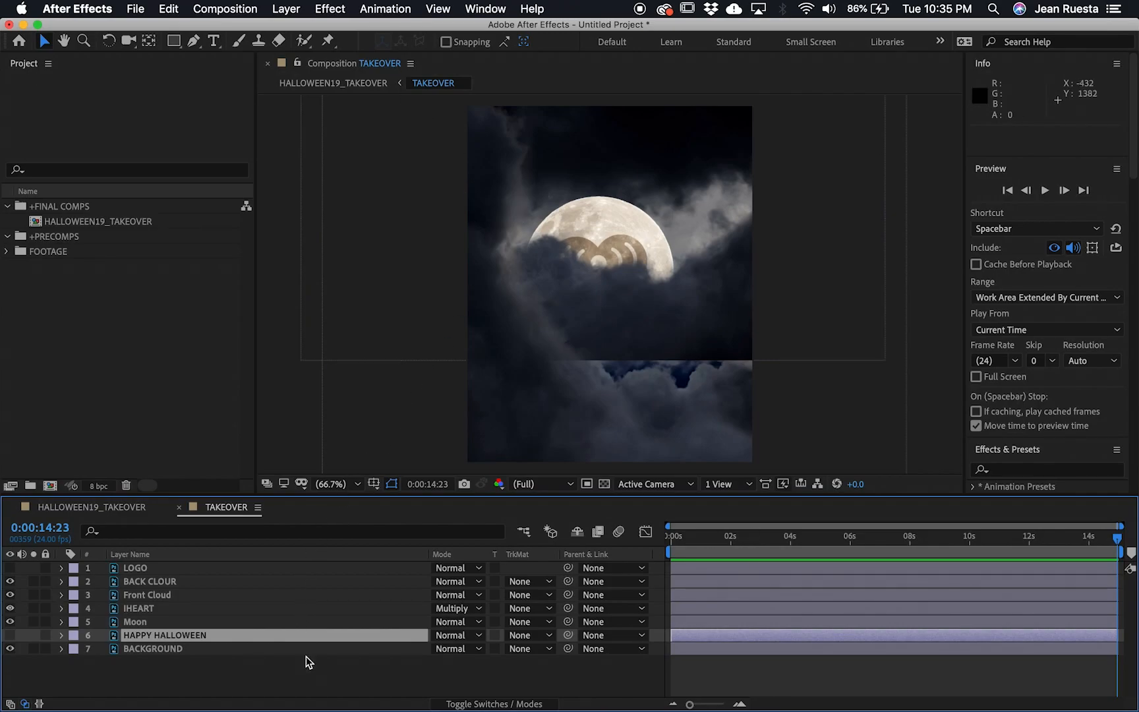
Make all seven layers of the TAKEOVER precomp 3D, from LOGO to BACKGROUND, and check the BACK CLOUR layer's axes.
click(295, 681)
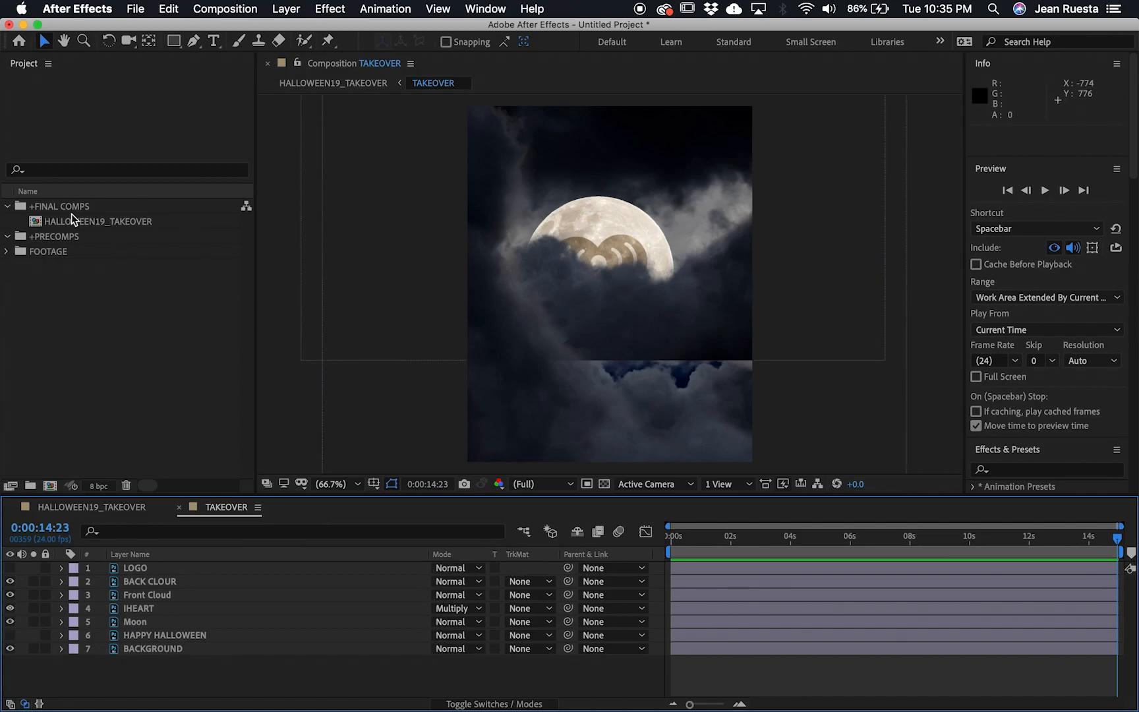
click(492, 704)
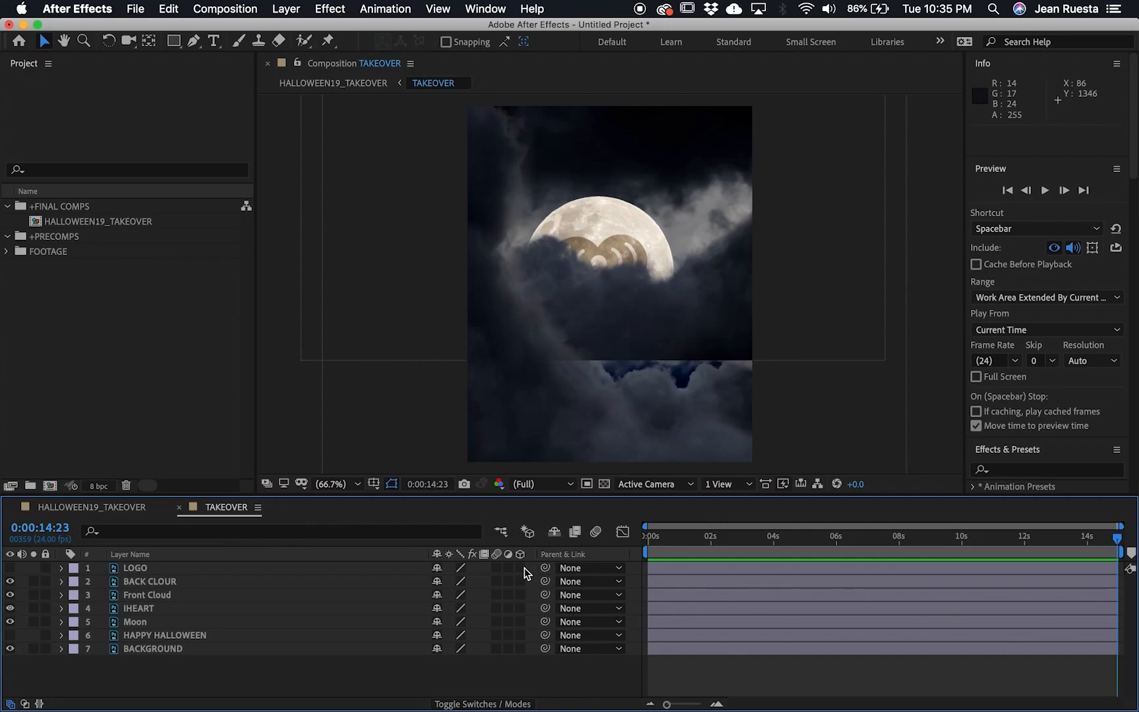
drag(521, 568, 524, 651)
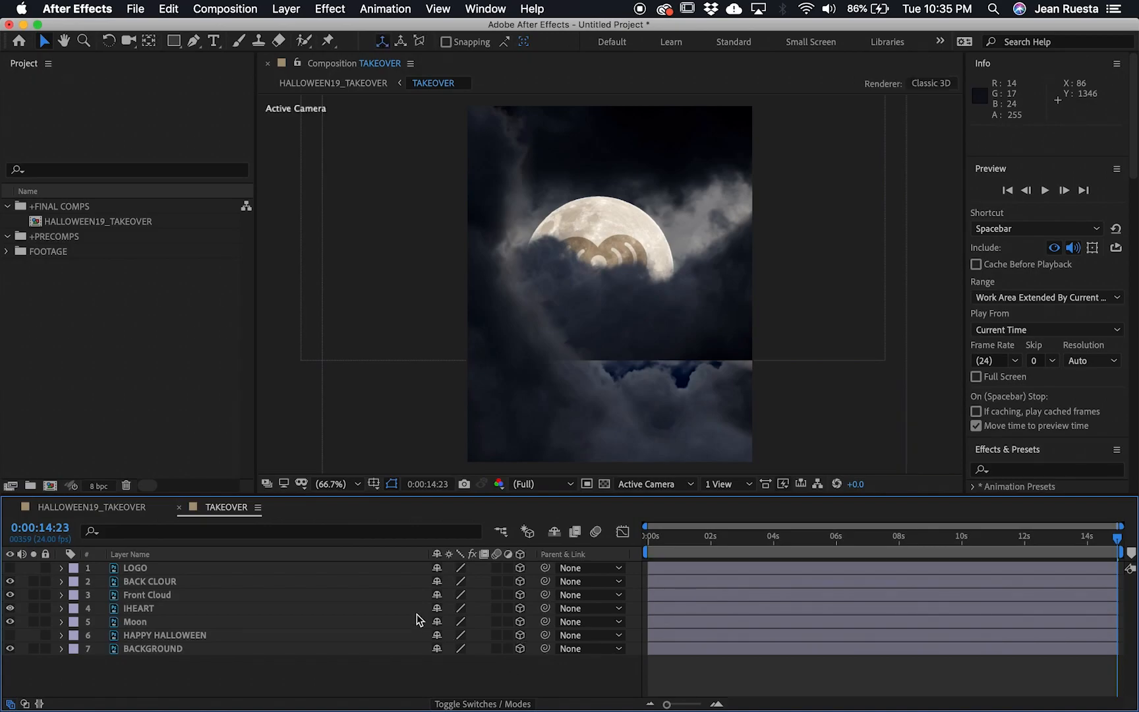
click(144, 583)
click(149, 608)
click(158, 636)
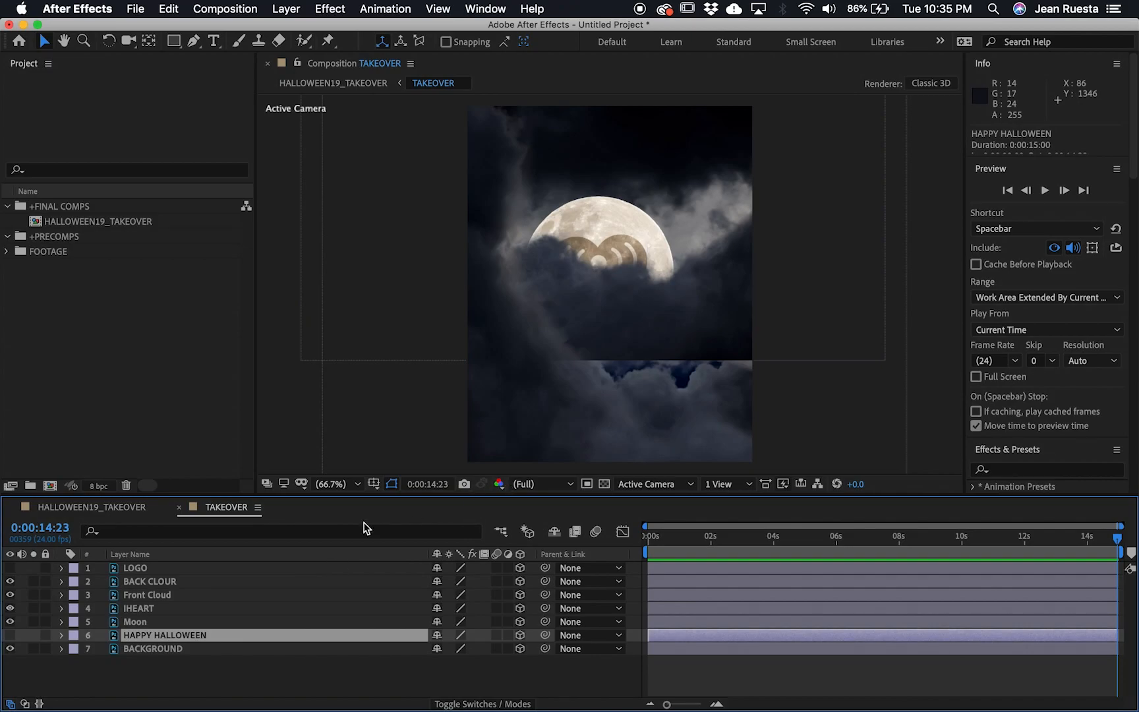
click(161, 581)
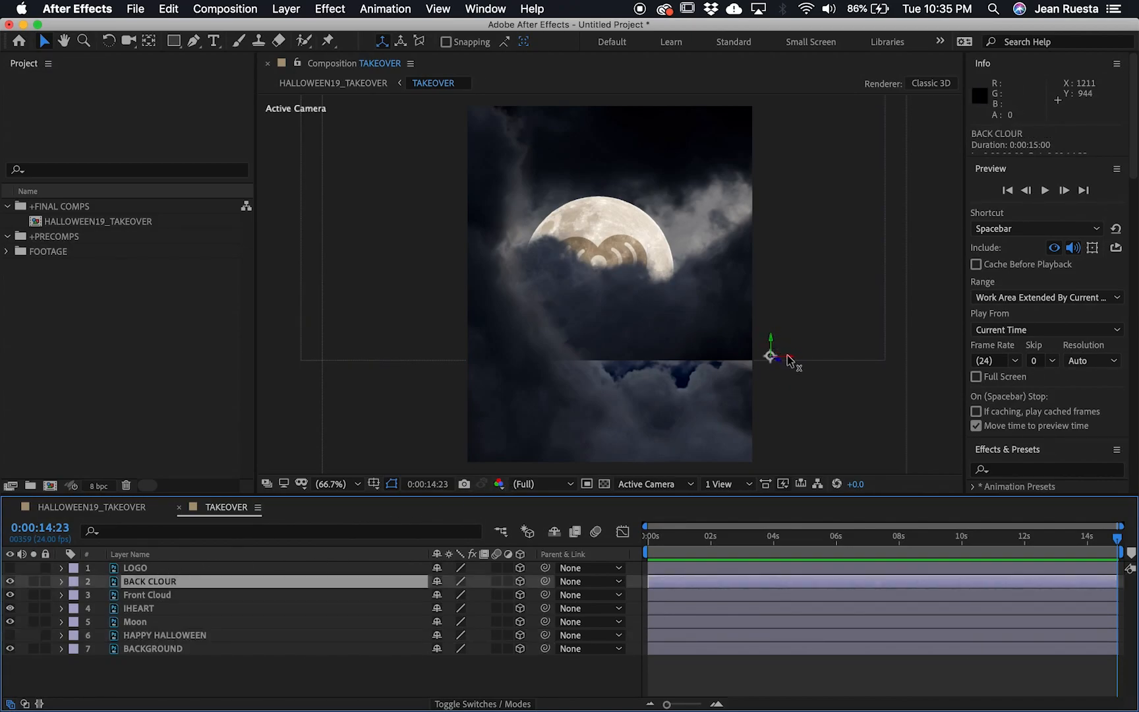
Add a new camera layer to the TAKEOVER precomp with no other layer selected.
click(274, 672)
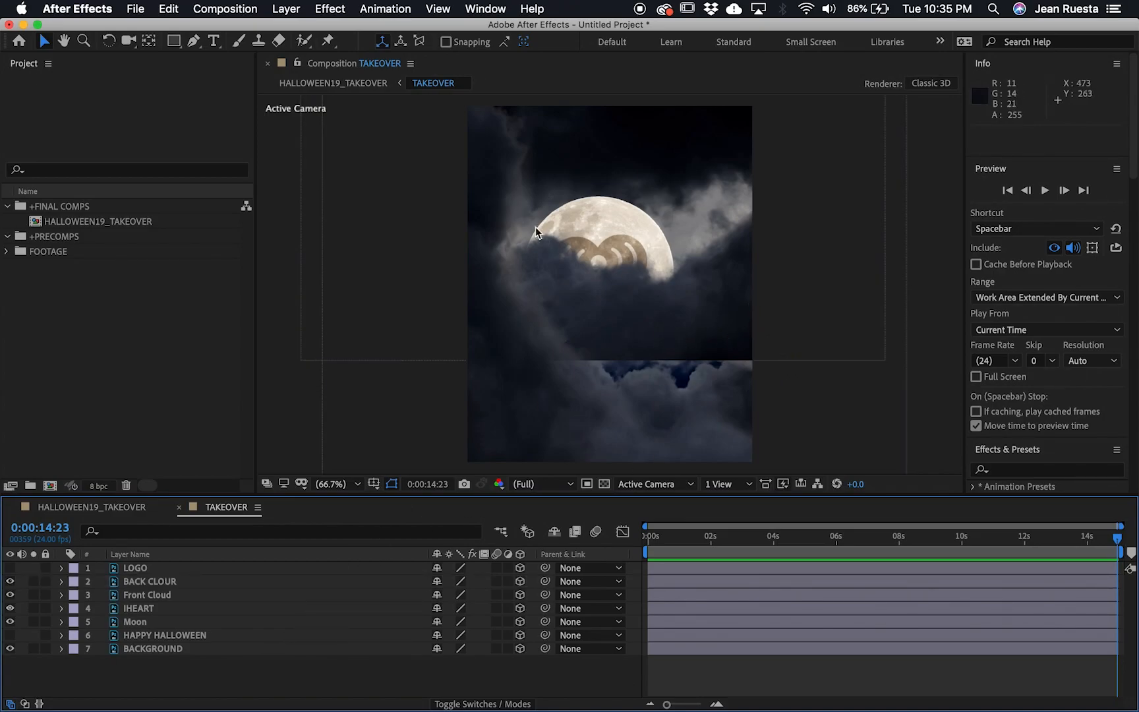
click(286, 8)
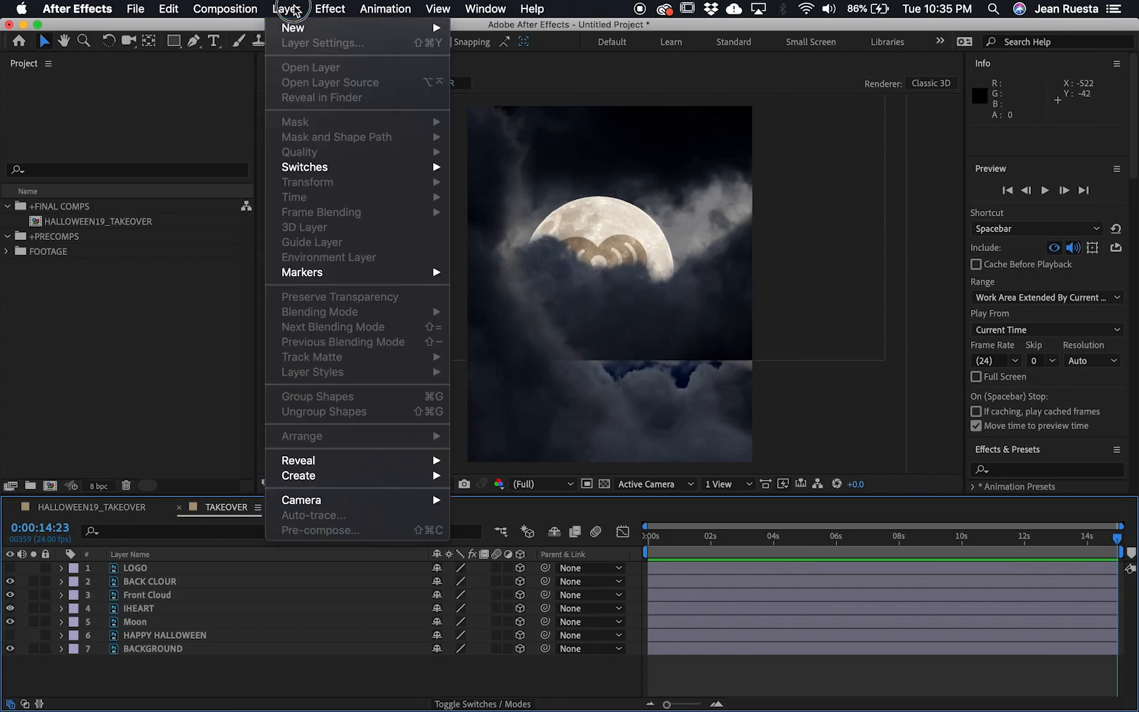
mouse_move(296, 29)
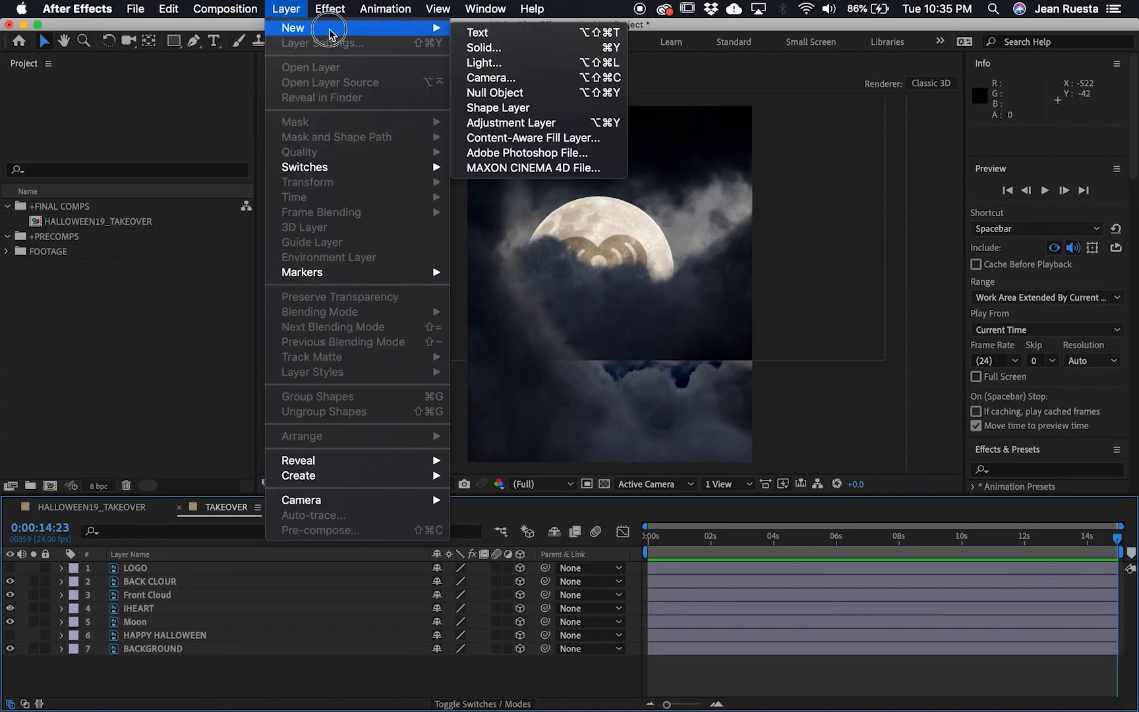
click(491, 77)
drag(601, 176, 468, 101)
click(680, 469)
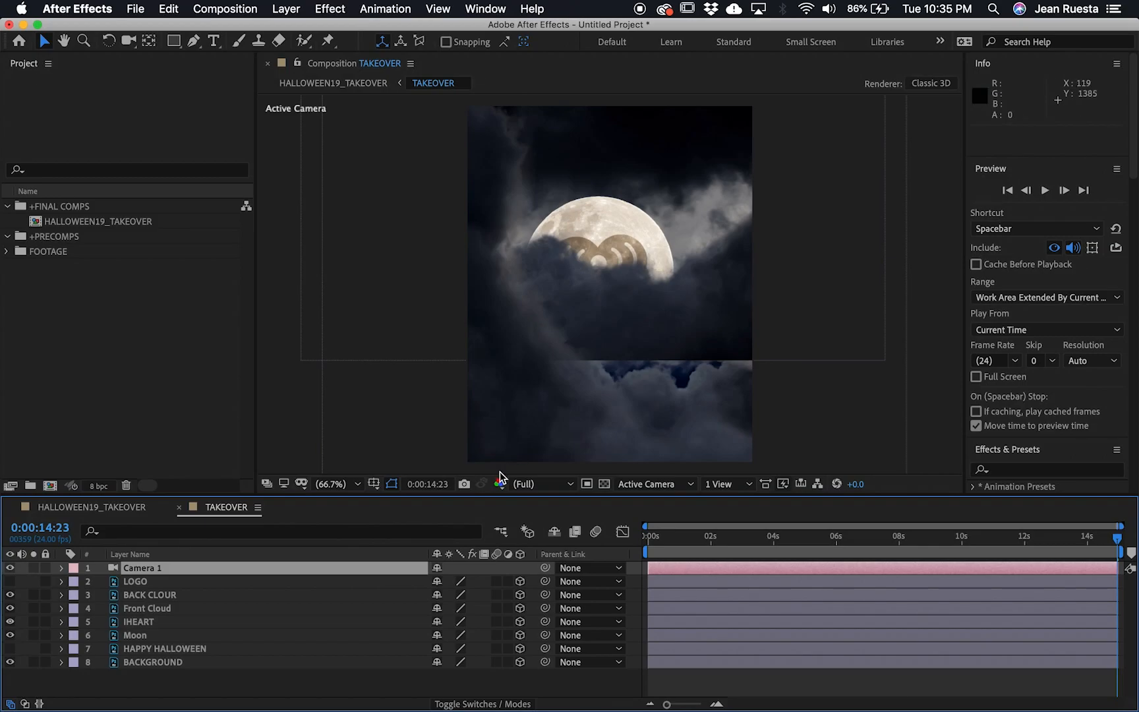
Enlarge the timeline area and check the new camera's Position property, leaving the layer collapsed.
key(p)
drag(394, 494, 398, 373)
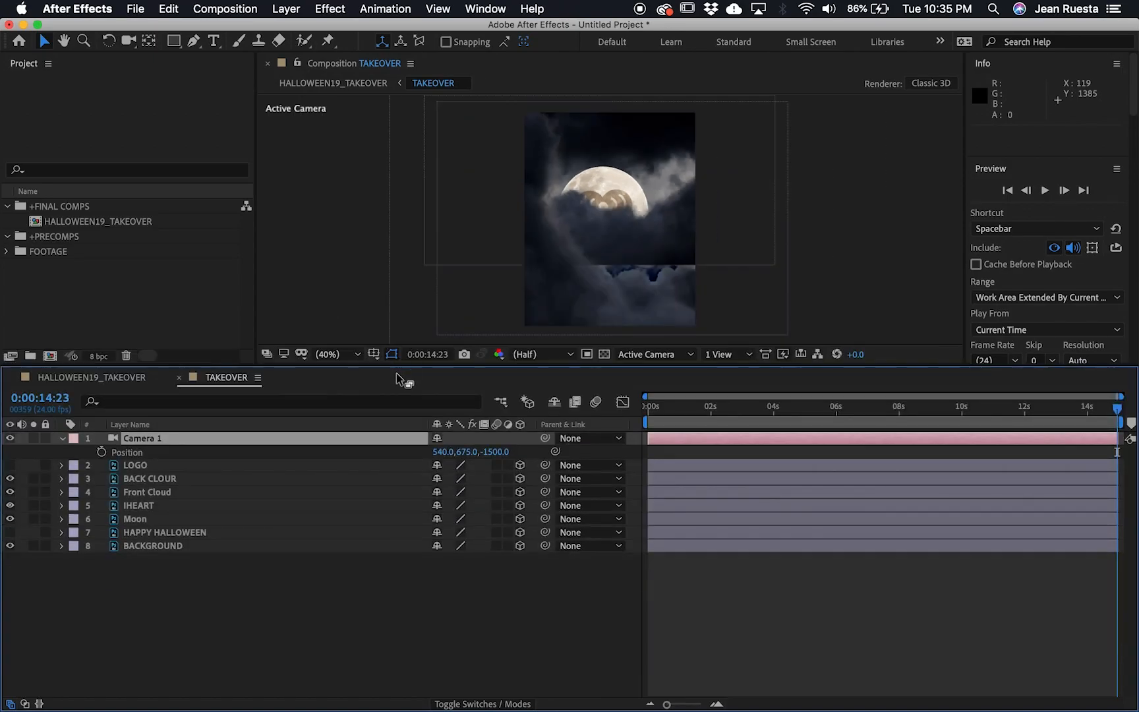
click(62, 439)
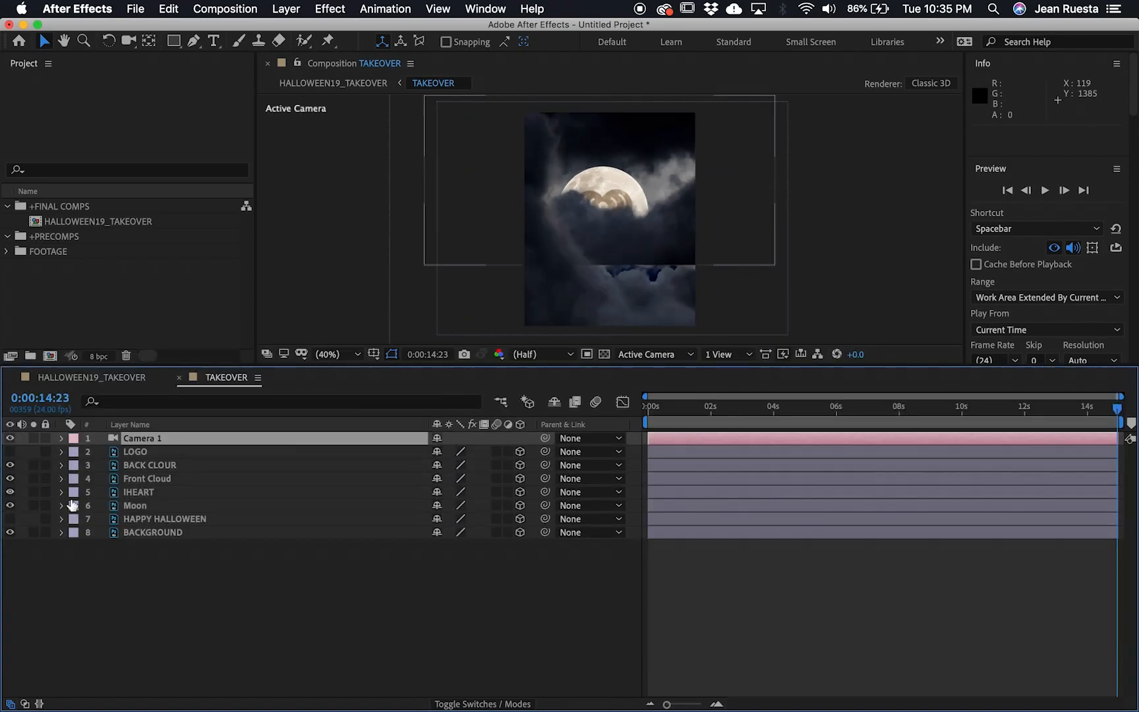
Expand Camera 1's Transform properties, inspect Point of Interest and Position, and move the current time to 0:00:00:00.
click(63, 438)
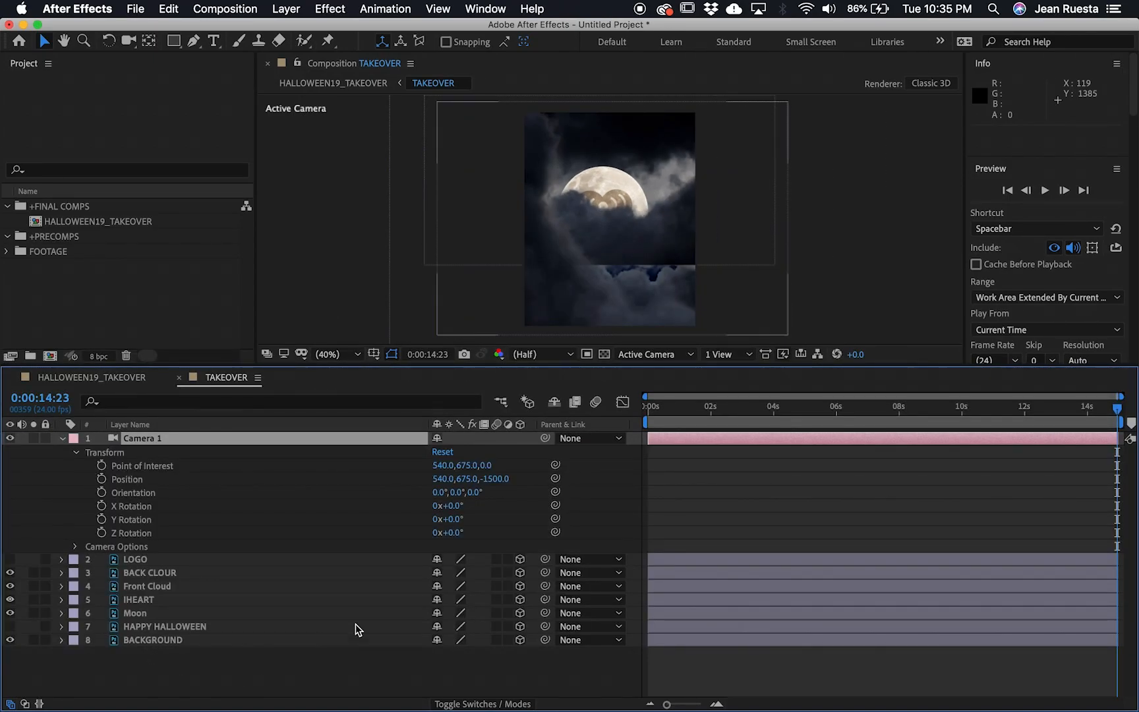
click(145, 467)
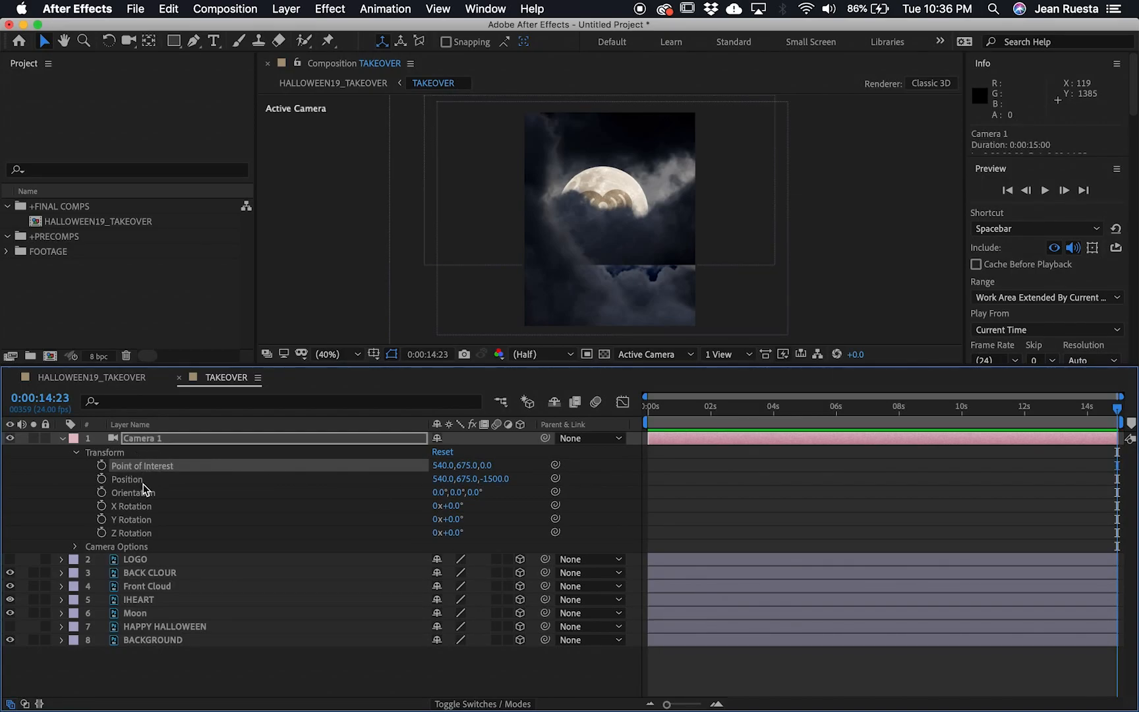
click(155, 480)
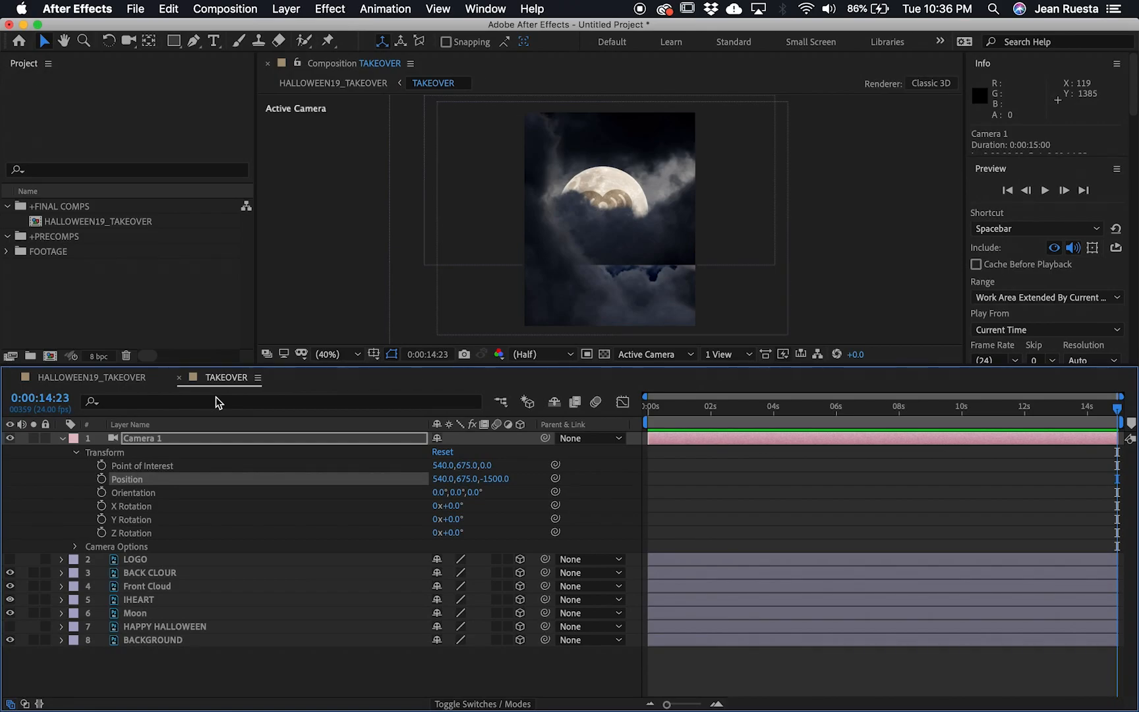
drag(710, 411, 238, 361)
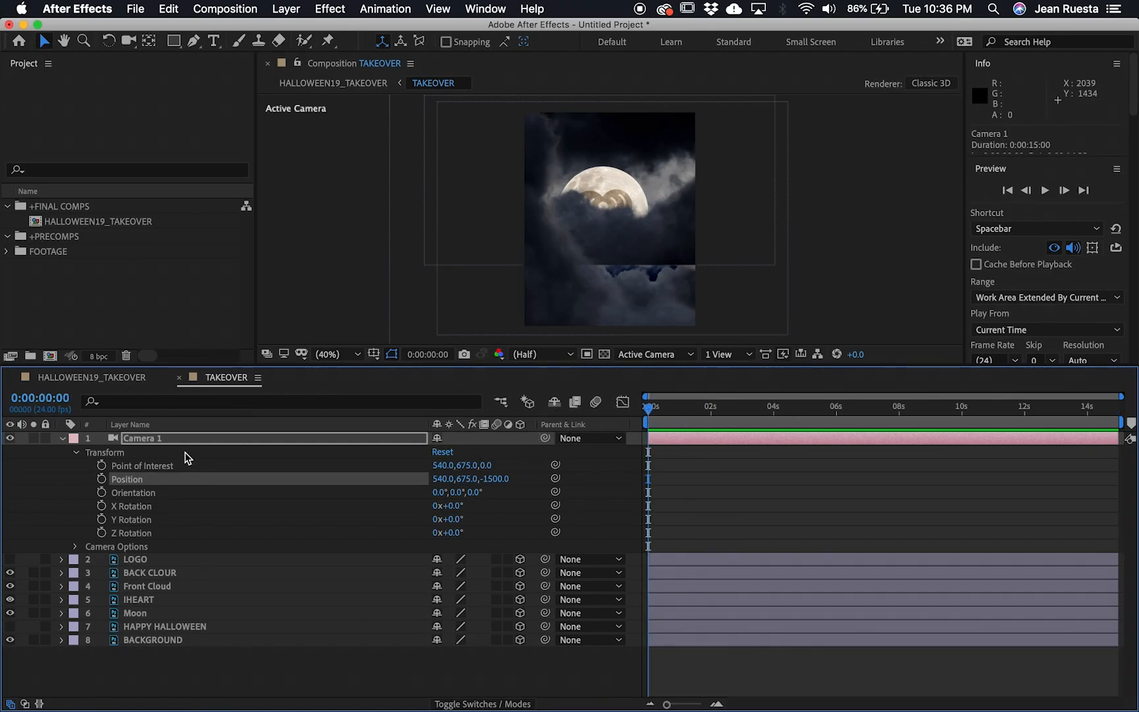
click(166, 465)
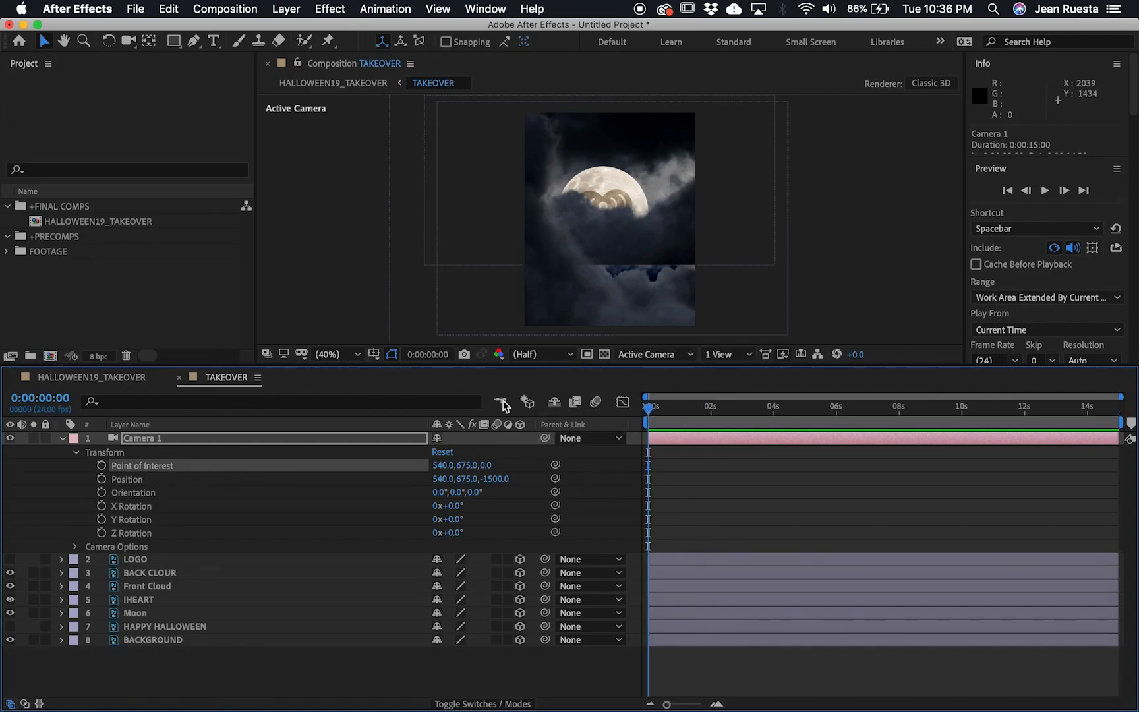
Show the composition in Custom View 1 and orbit that view to examine Camera 1 relative to the layers.
click(647, 355)
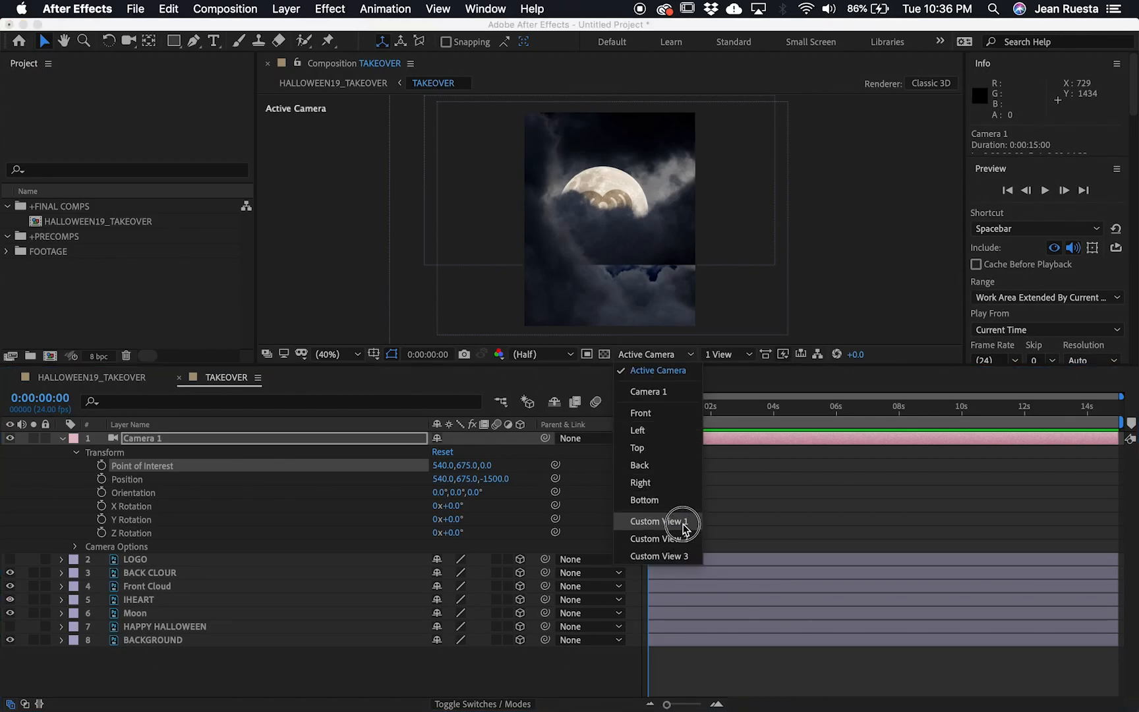
click(659, 521)
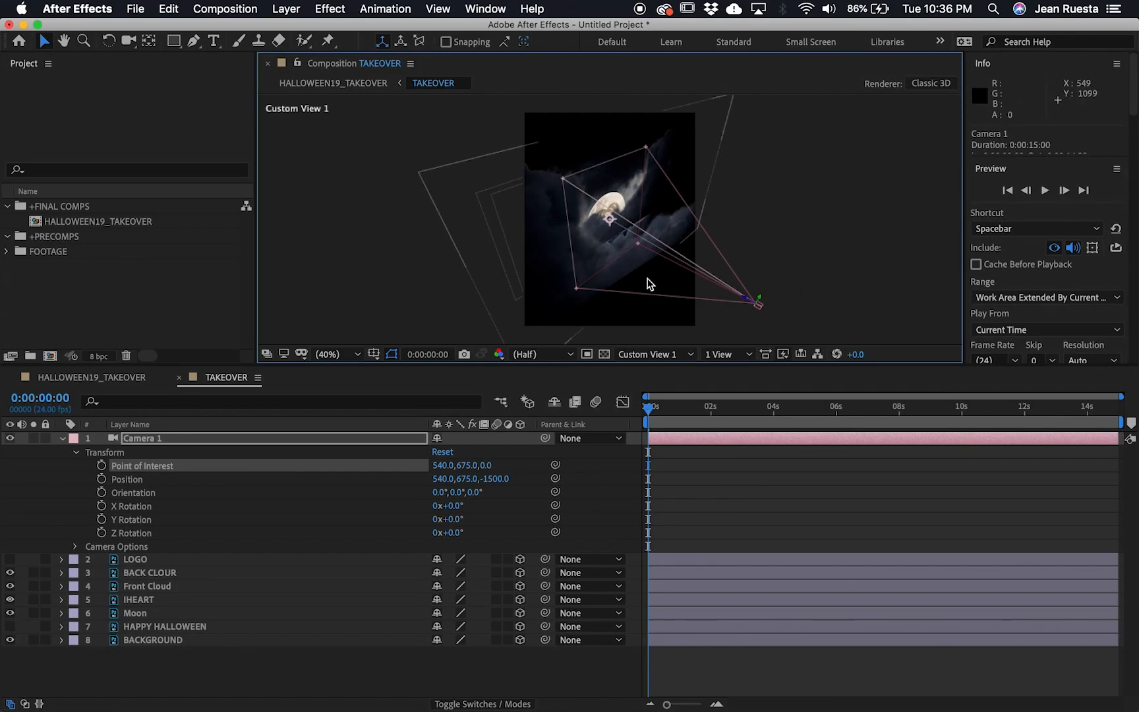
key(c)
mouse_move(635, 254)
mouse_down()
mouse_move(585, 264)
mouse_move(655, 234)
mouse_move(600, 234)
mouse_move(601, 254)
mouse_move(646, 247)
mouse_move(567, 238)
mouse_move(651, 265)
mouse_up()
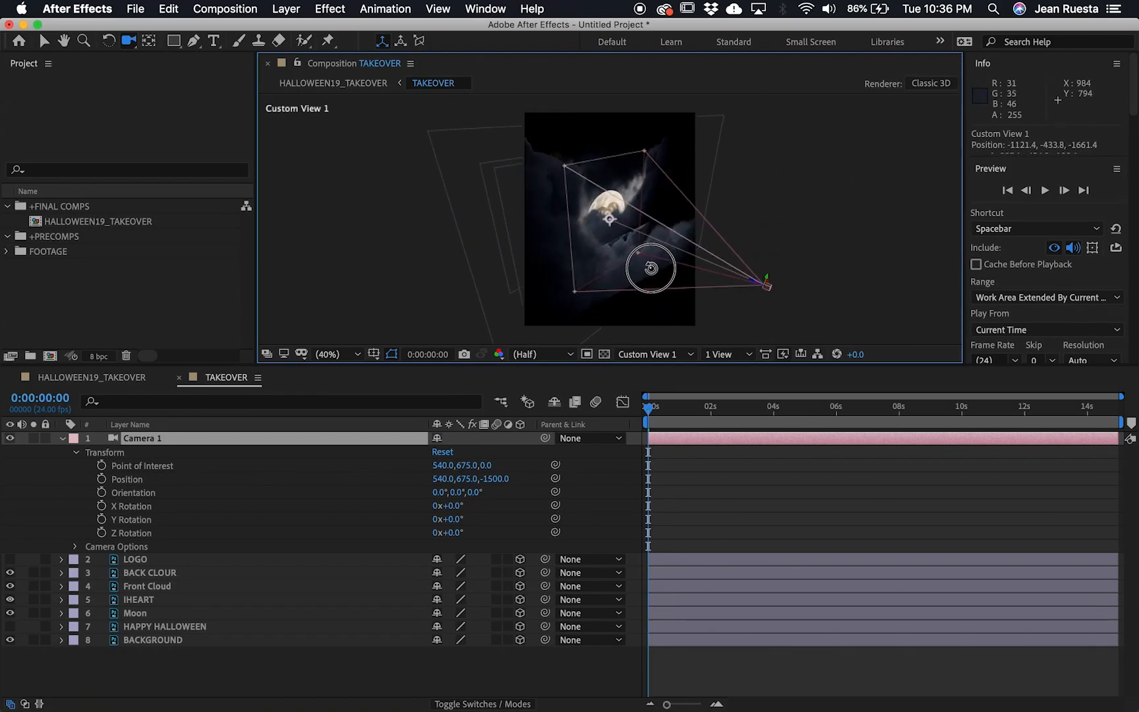
Try shifting only Camera 1's Position along X, and undo the change.
click(146, 480)
drag(443, 486, 780, 525)
key(cmd+z)
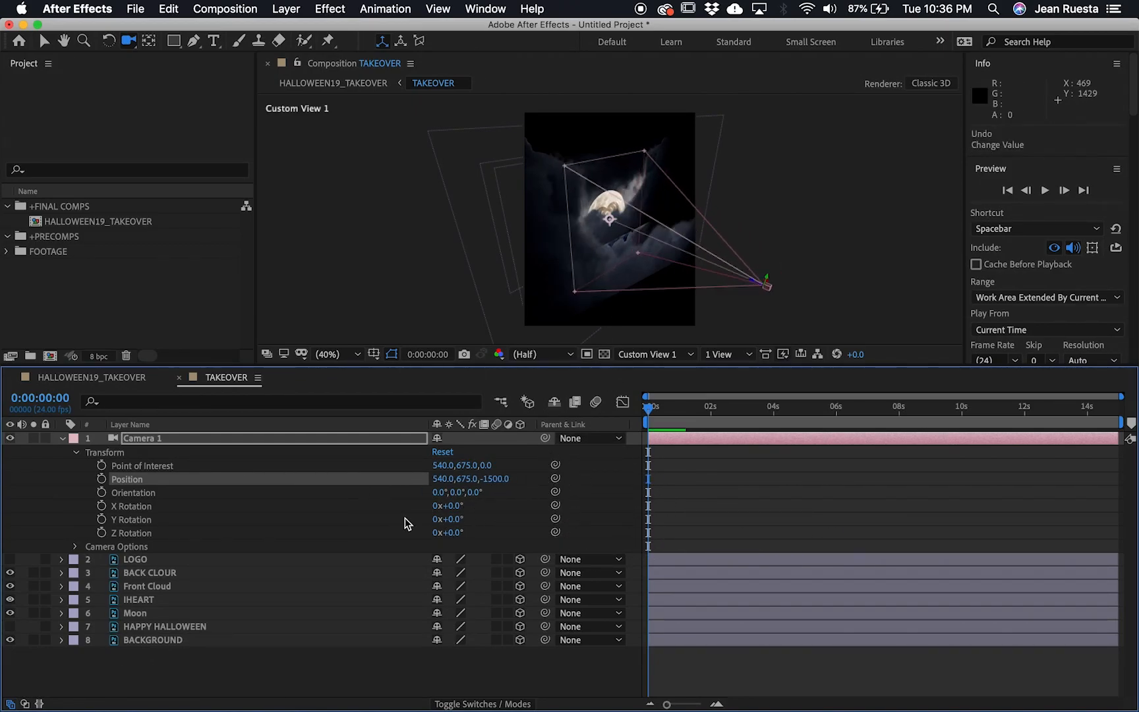
Try shifting Camera 1's Point of Interest to 1660 and Position to 1377 in X, and reset its Transform values.
click(300, 468)
shift+click(275, 491)
click(143, 466)
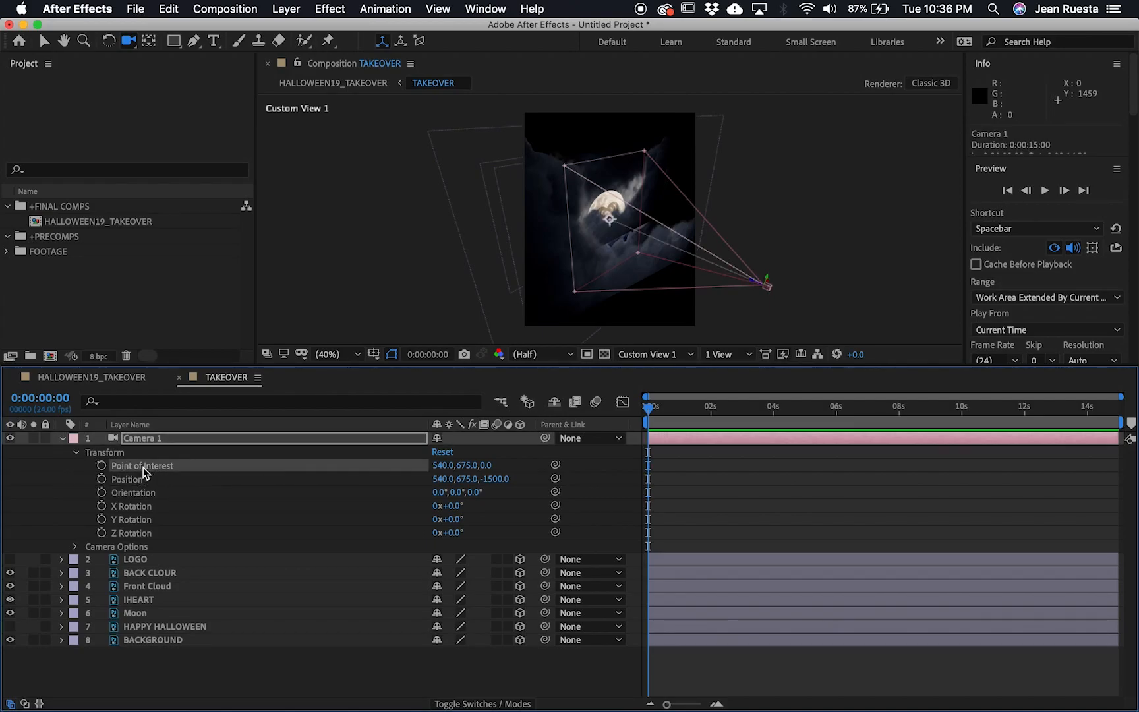
shift+click(139, 481)
drag(439, 470, 923, 472)
drag(447, 467, 559, 444)
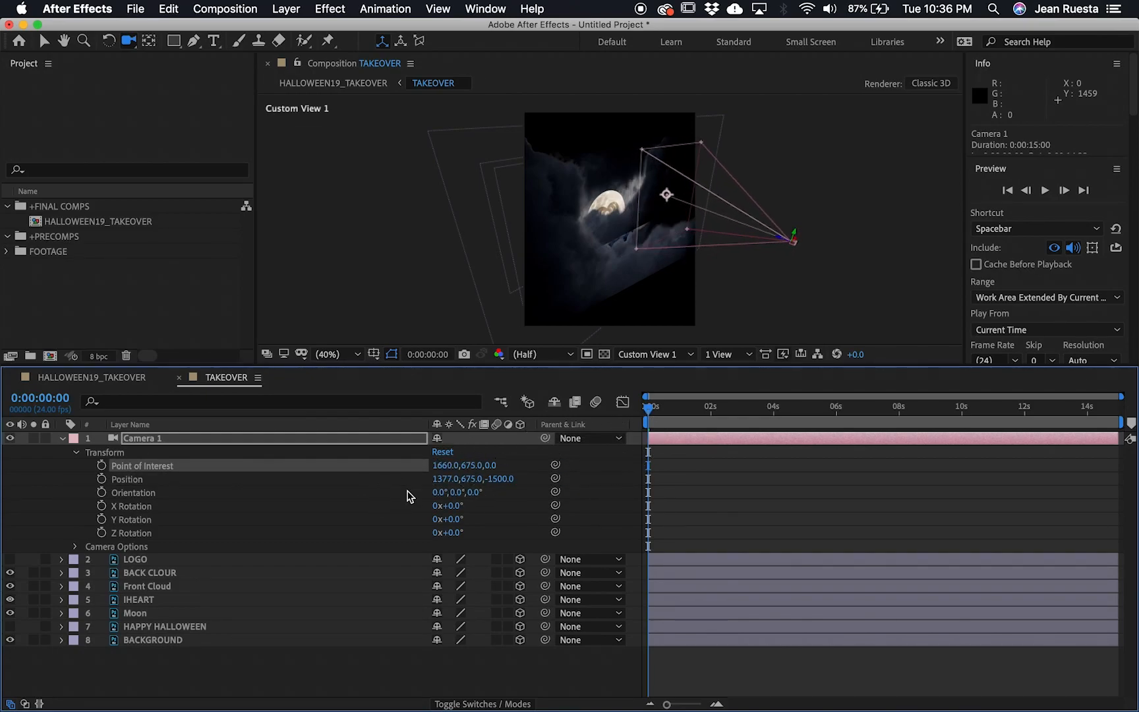
click(446, 451)
Set Camera 1's Auto-Orientation to Off so that it no longer uses a point of interest.
click(137, 438)
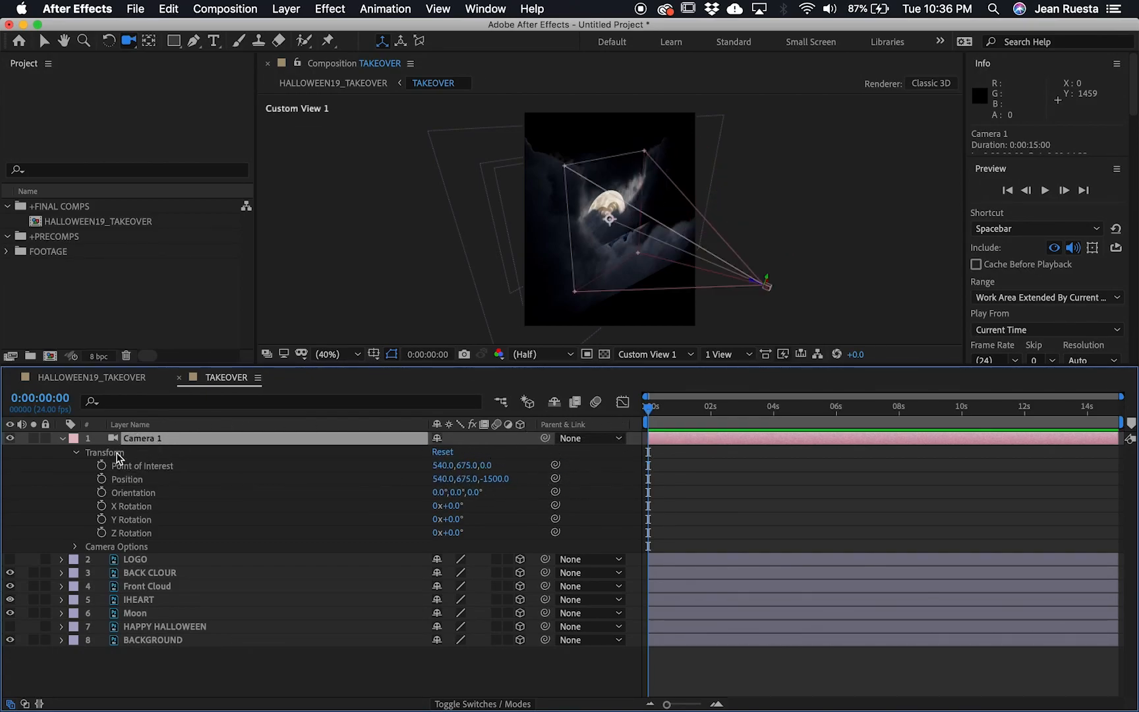
right_click(159, 439)
mouse_move(219, 389)
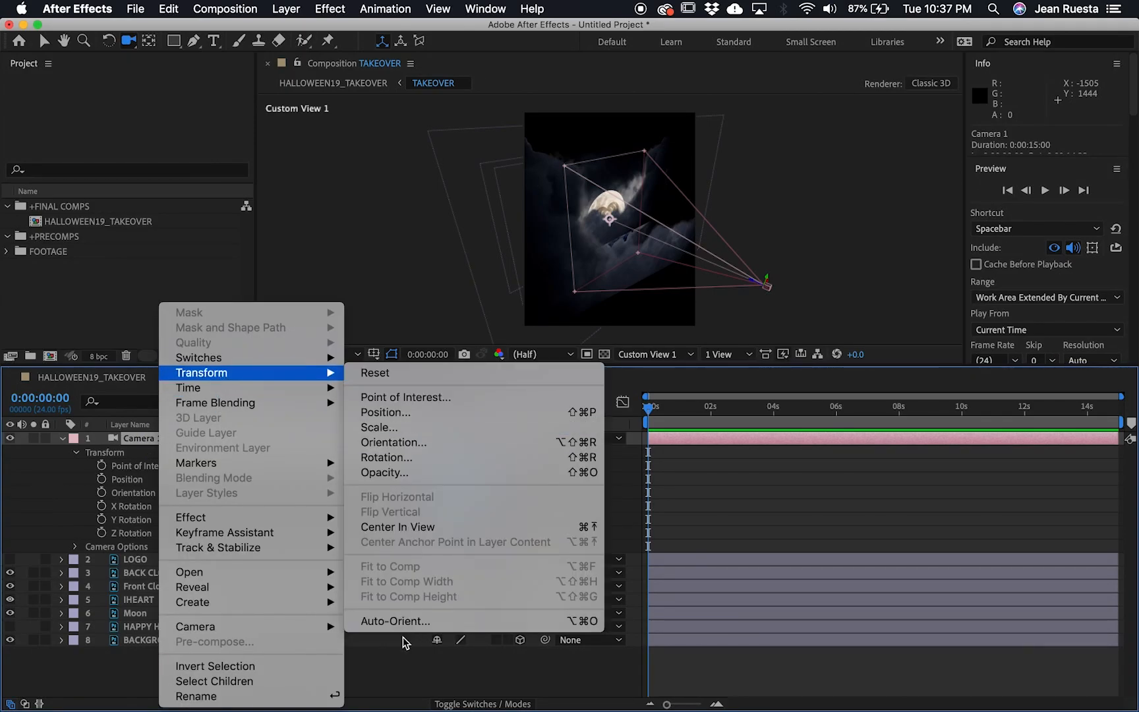
click(409, 623)
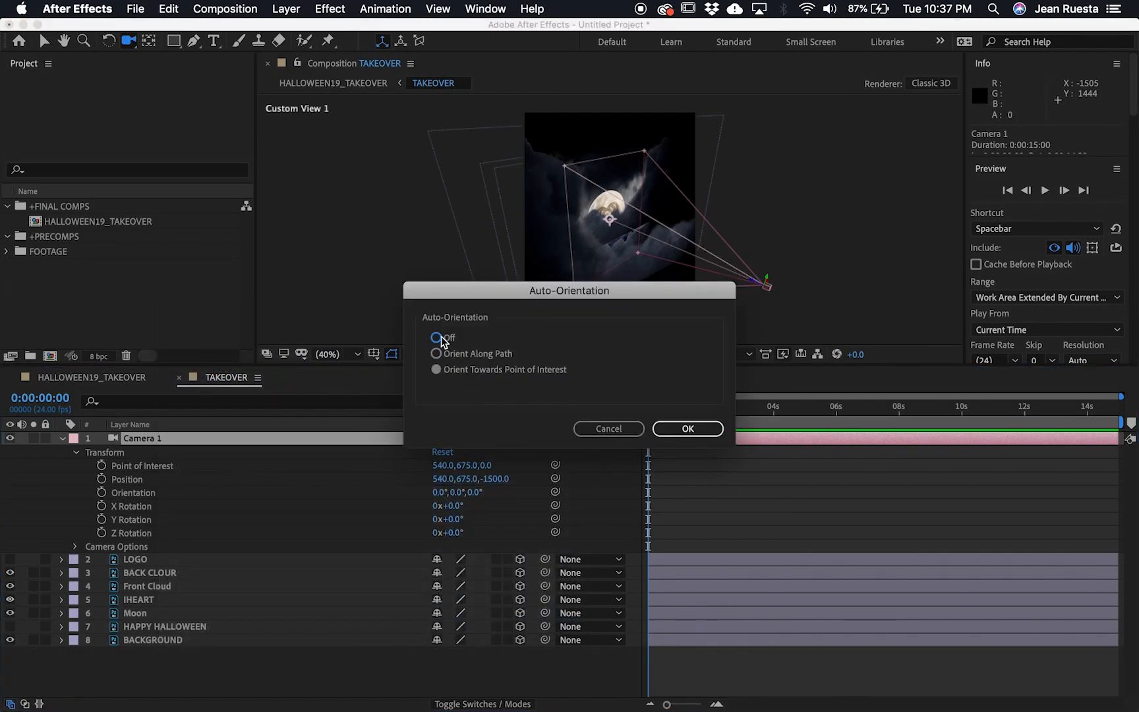
click(439, 339)
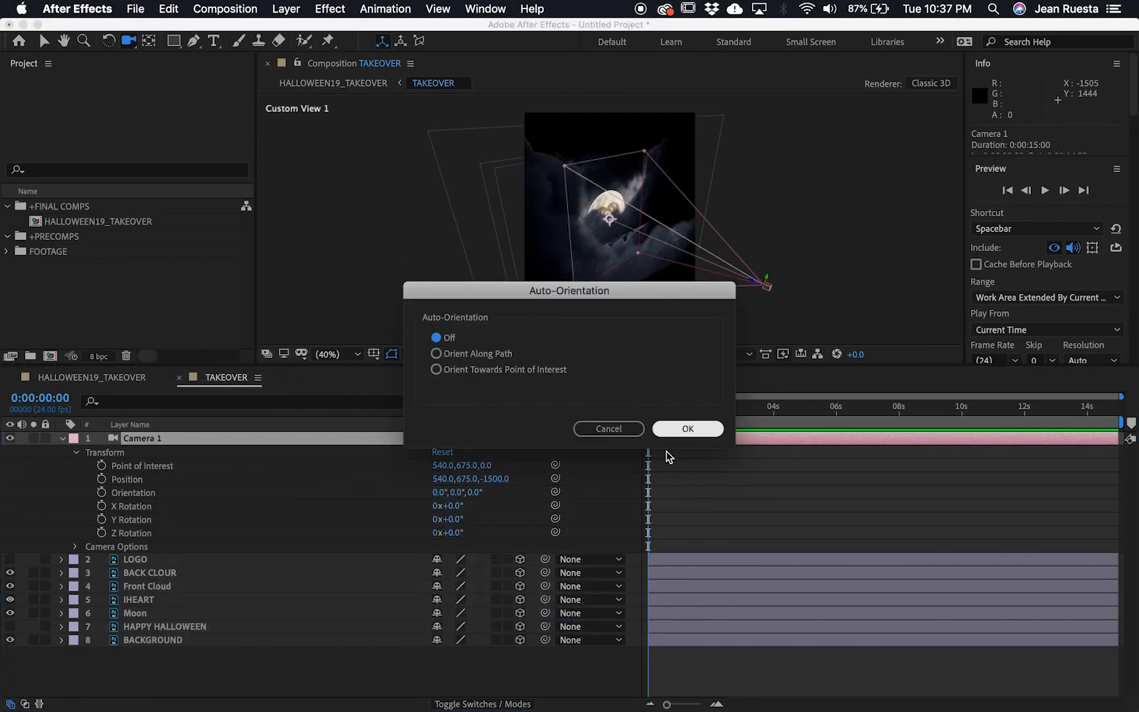
click(686, 429)
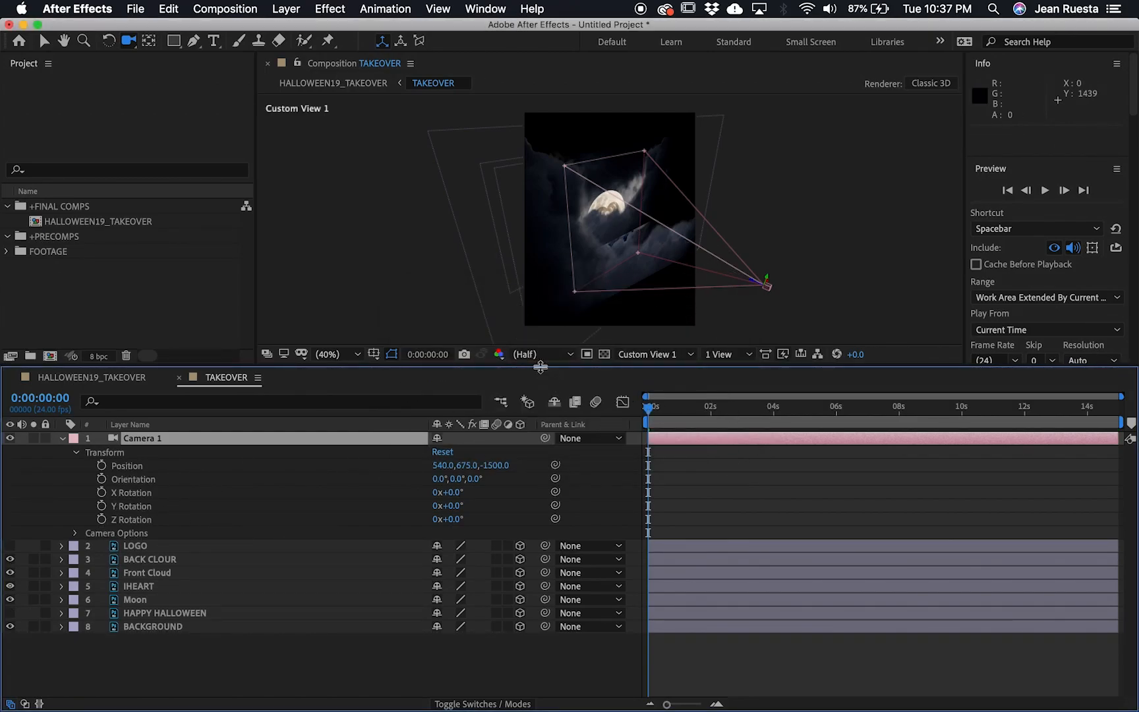
Enlarge the composition viewer slightly and collapse Camera 1's properties, leaving no layer selected.
drag(541, 371, 541, 393)
click(64, 463)
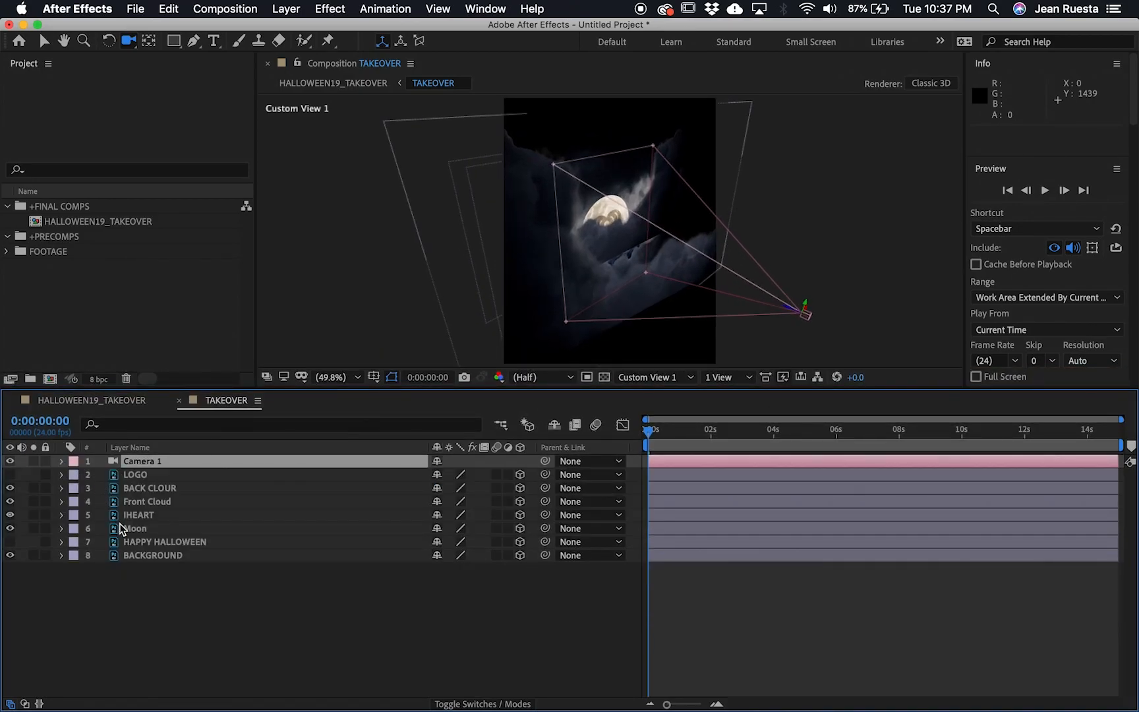
click(294, 639)
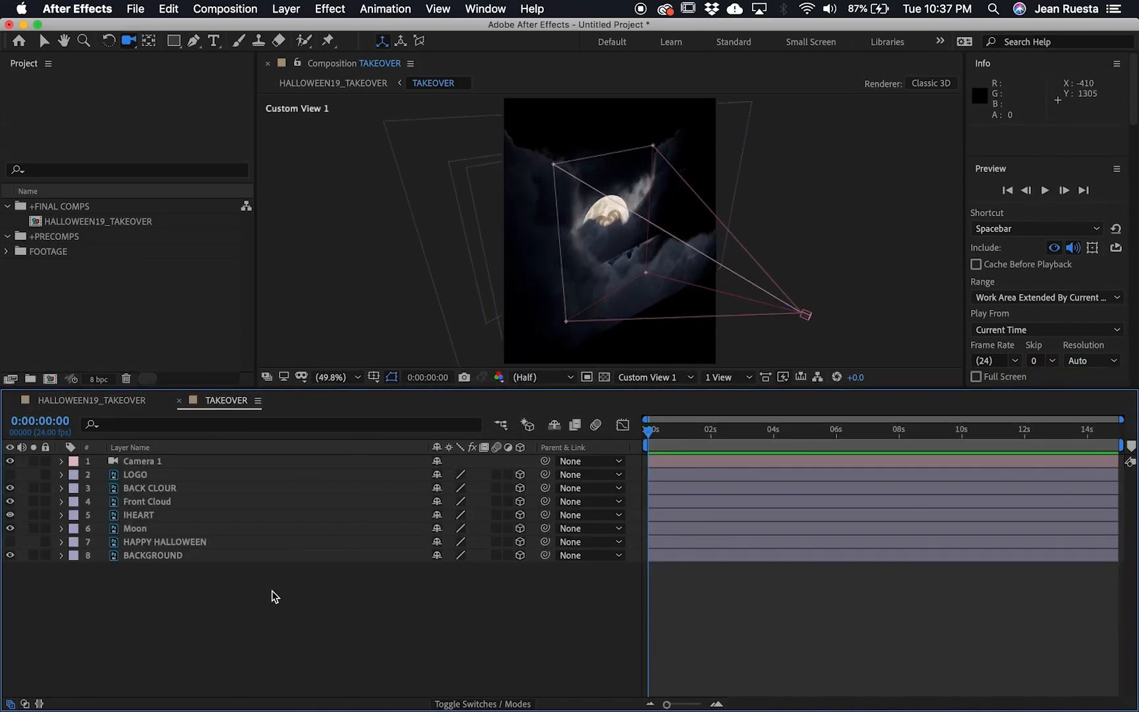
Solo the BACKGROUND layer briefly to examine it alone, revealing its Position property and turning solo off again.
click(154, 557)
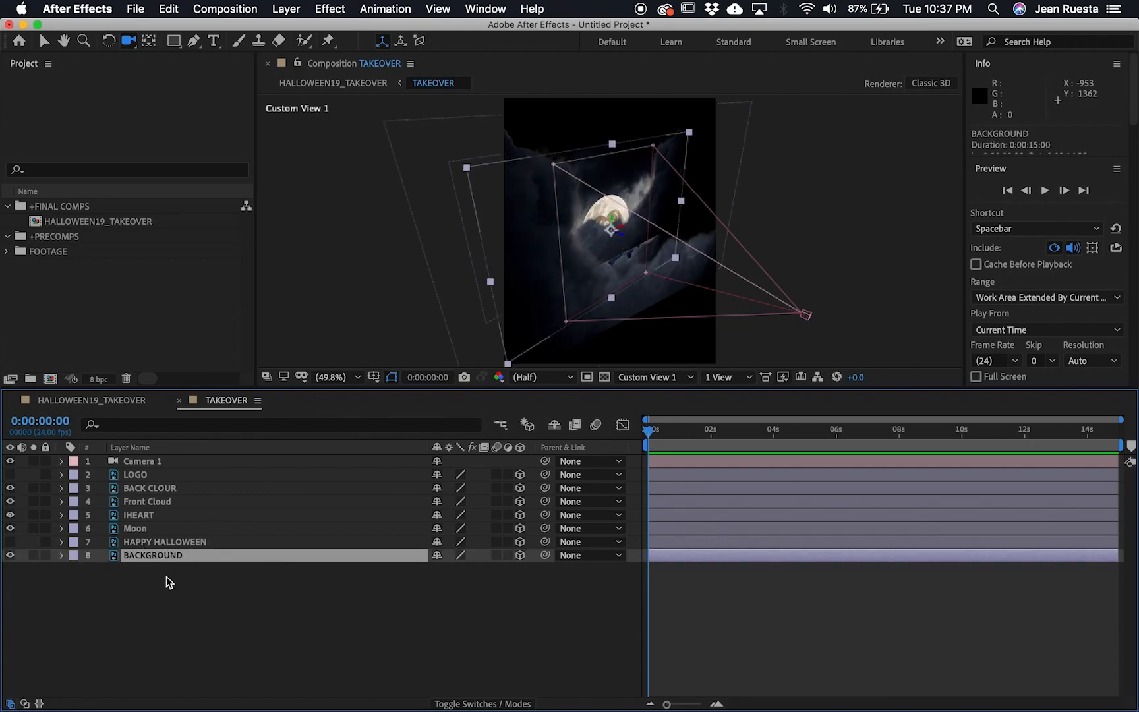
click(34, 555)
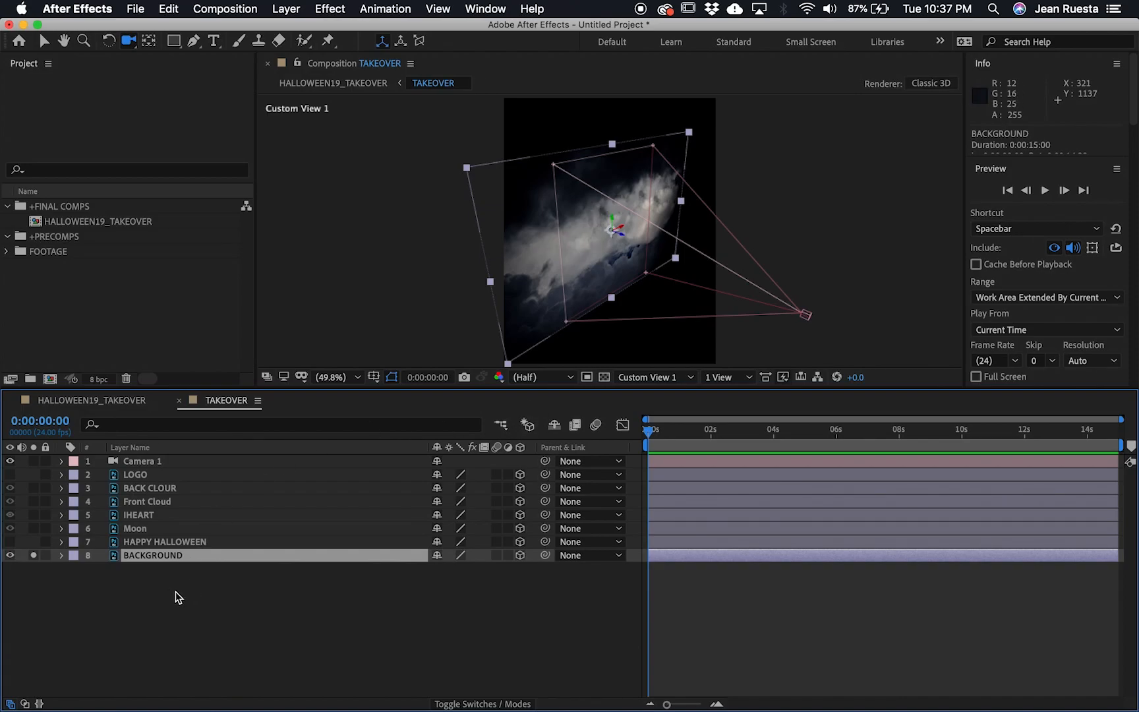
key(p)
click(34, 555)
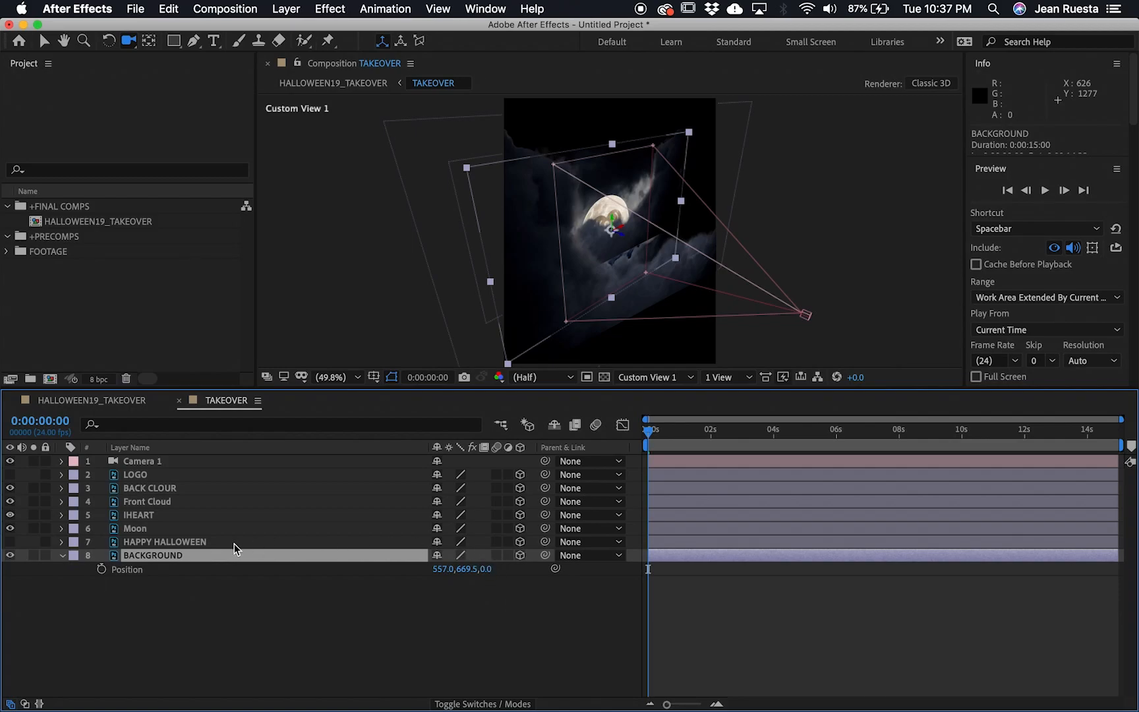
Reveal the Position property of all seven layers from LOGO to BACKGROUND.
shift+click(186, 476)
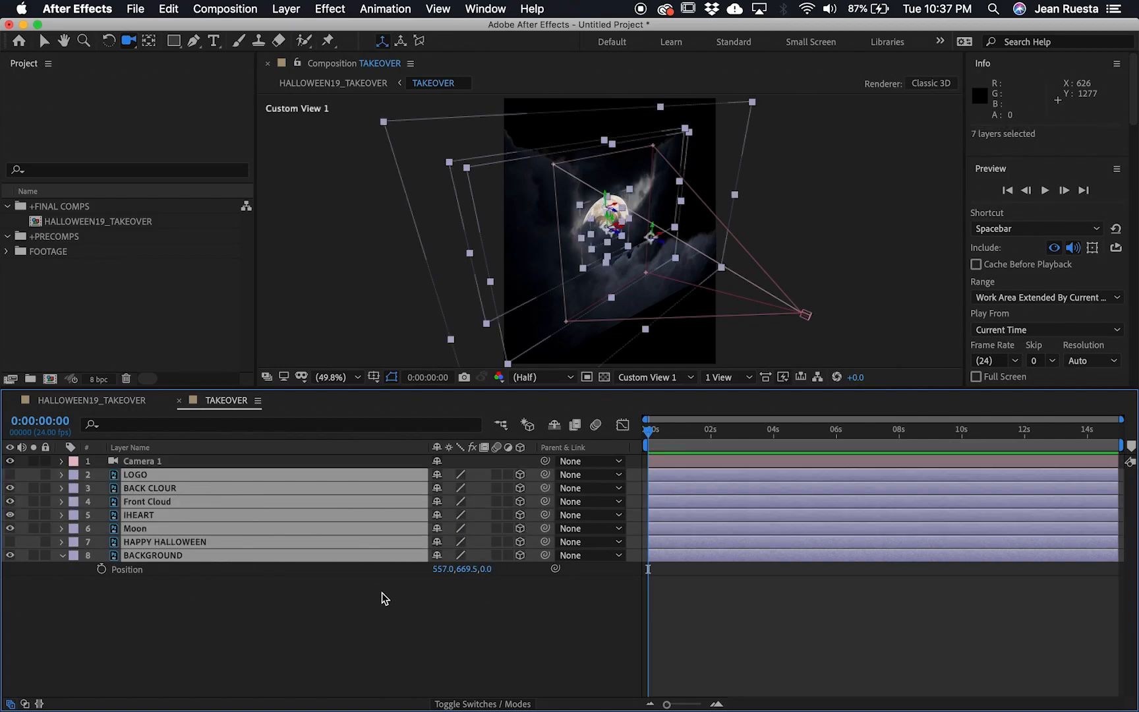
key(p)
key(p)
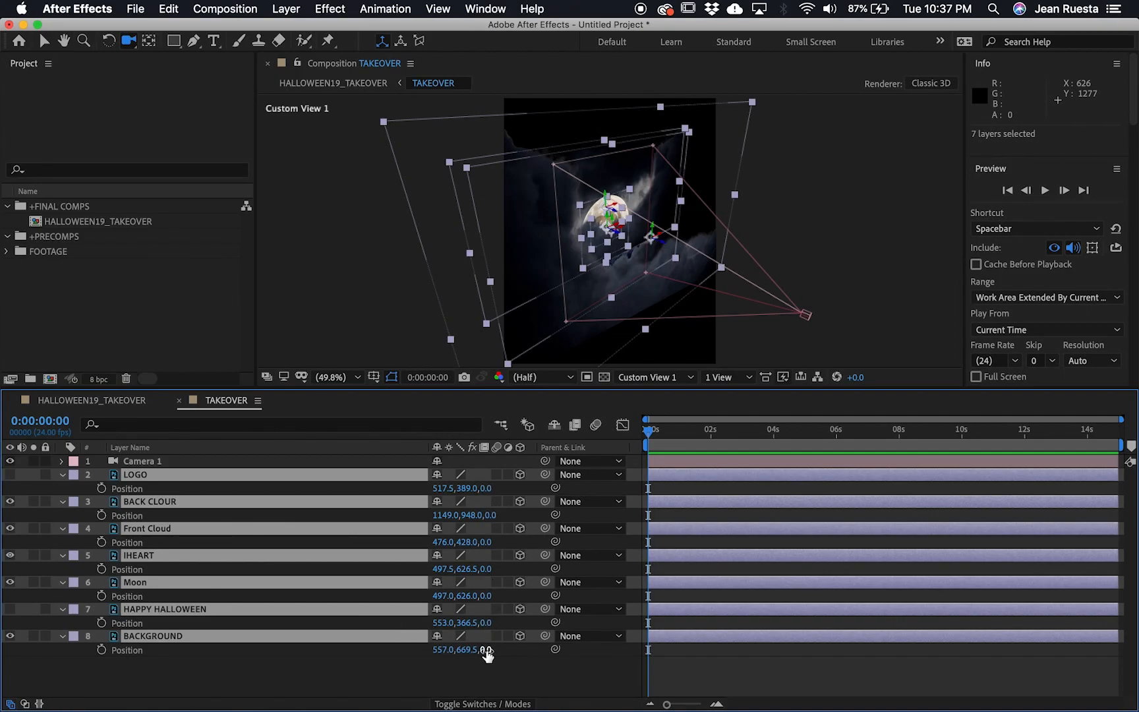
Push only the BACKGROUND layer back in depth to a Z position of 651.
click(486, 673)
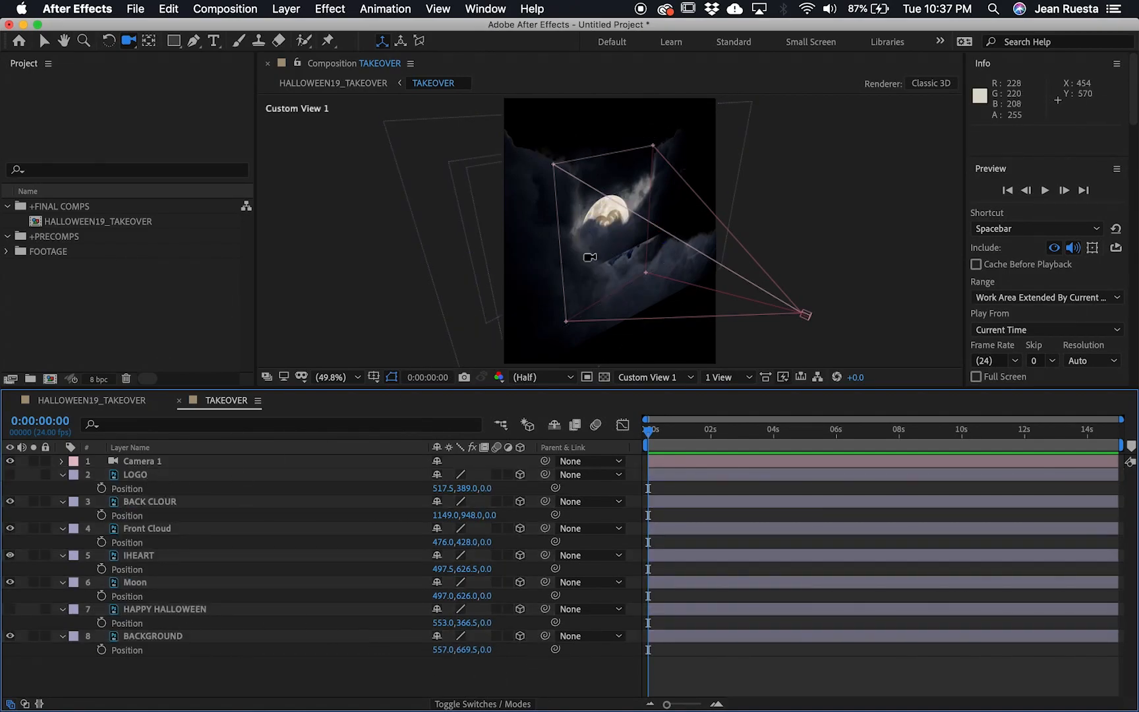
click(181, 636)
drag(488, 650, 910, 564)
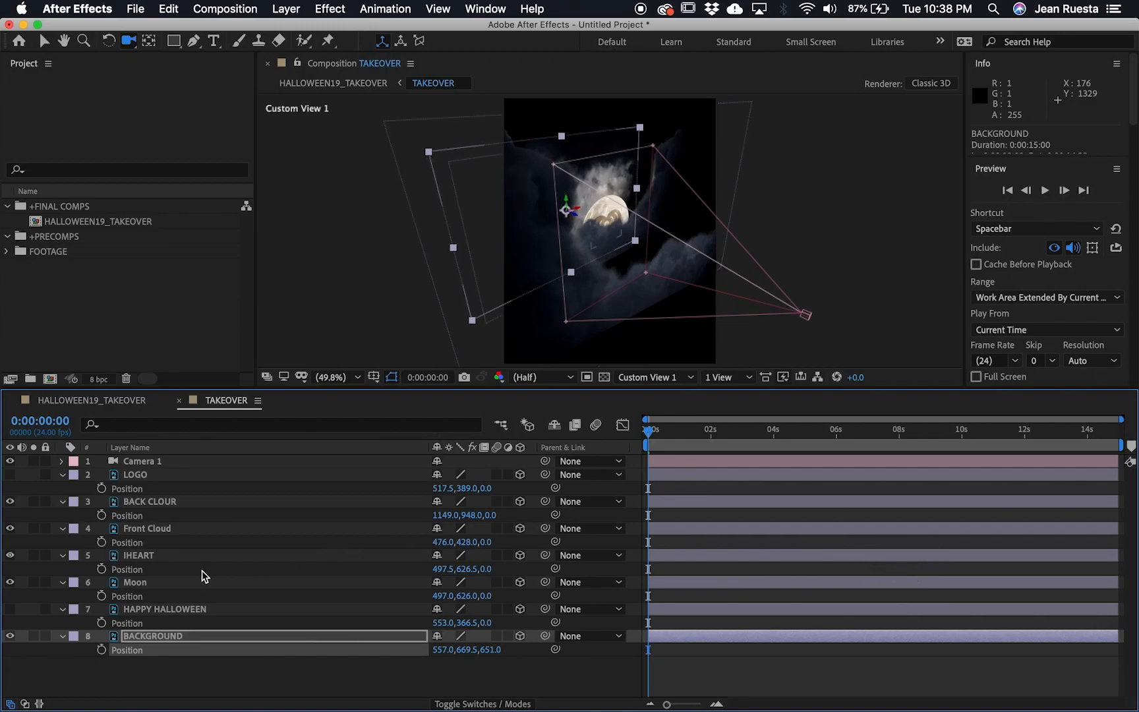
Parent the IHEART layer to Moon, and push Moon back to a Z position of 524.
click(176, 614)
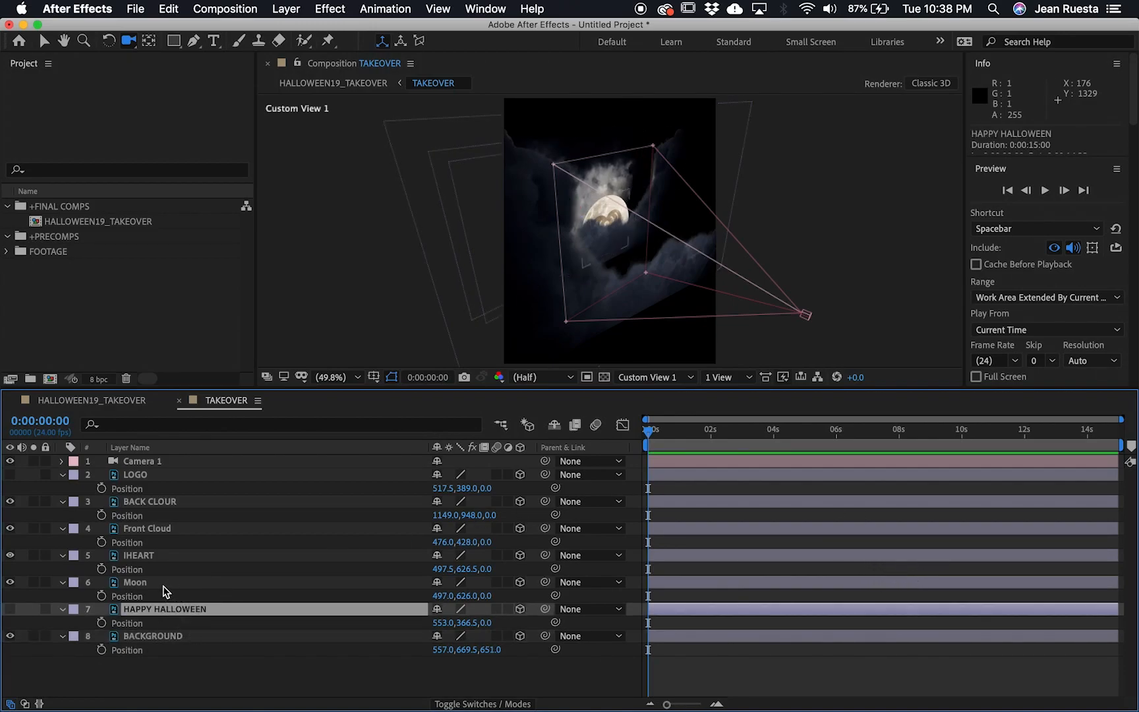
click(166, 587)
click(168, 559)
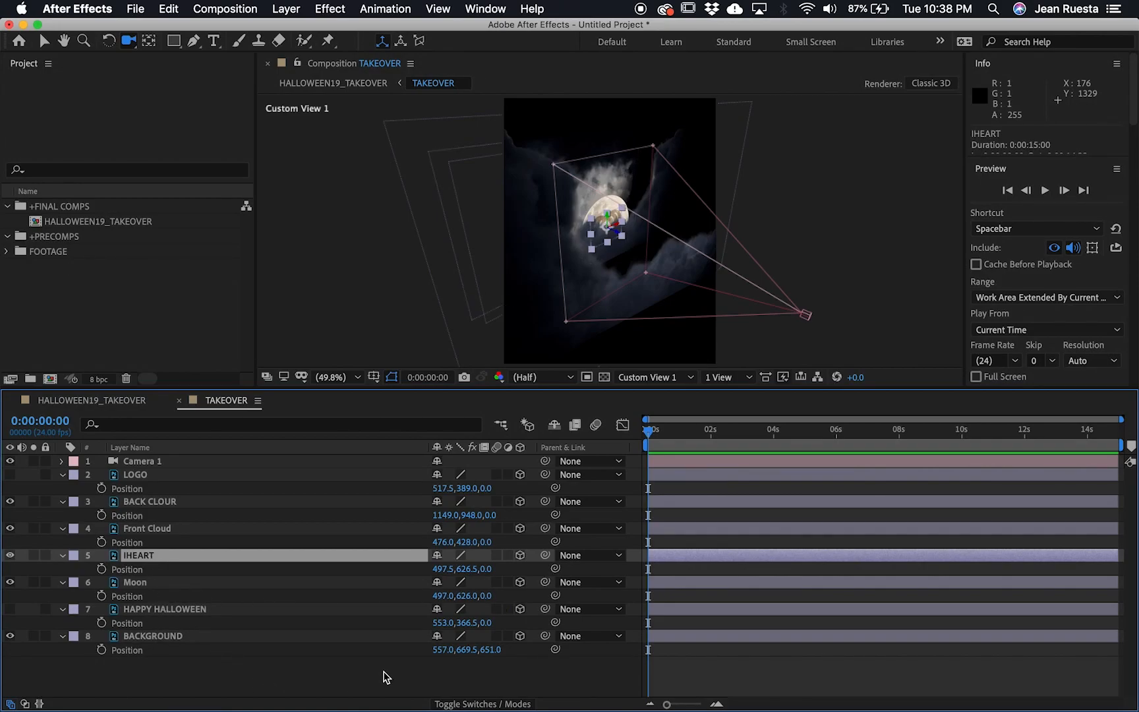
drag(545, 556, 151, 589)
click(154, 589)
drag(485, 597, 837, 547)
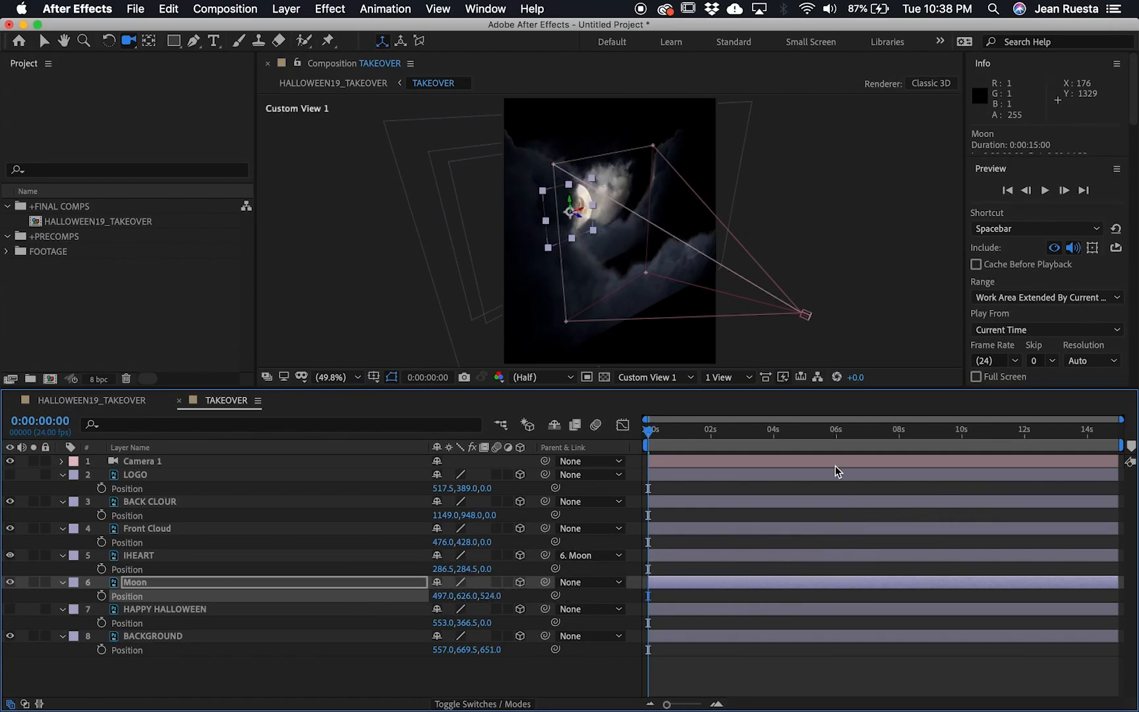
Set the Front Cloud layer's Z position to 15 and bring the BACK CLOUR layer forward in Z towards the camera.
click(168, 530)
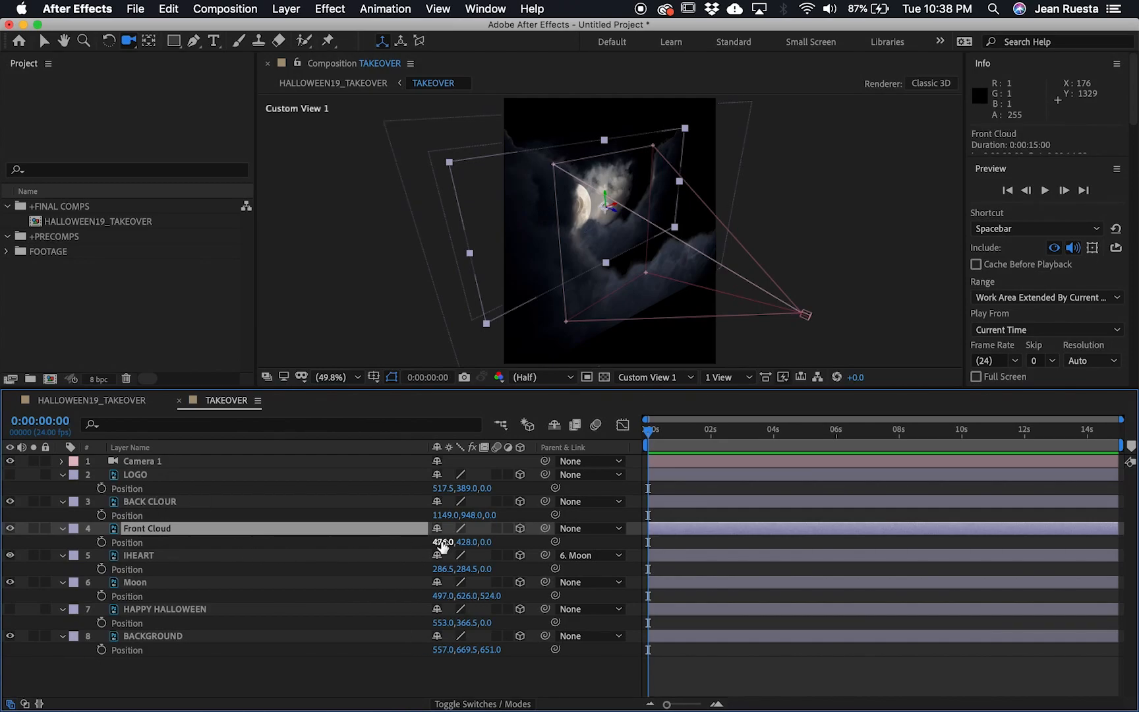
mouse_move(489, 547)
mouse_down()
mouse_move(528, 546)
mouse_move(415, 542)
mouse_move(350, 557)
mouse_move(531, 533)
mouse_move(494, 541)
mouse_up()
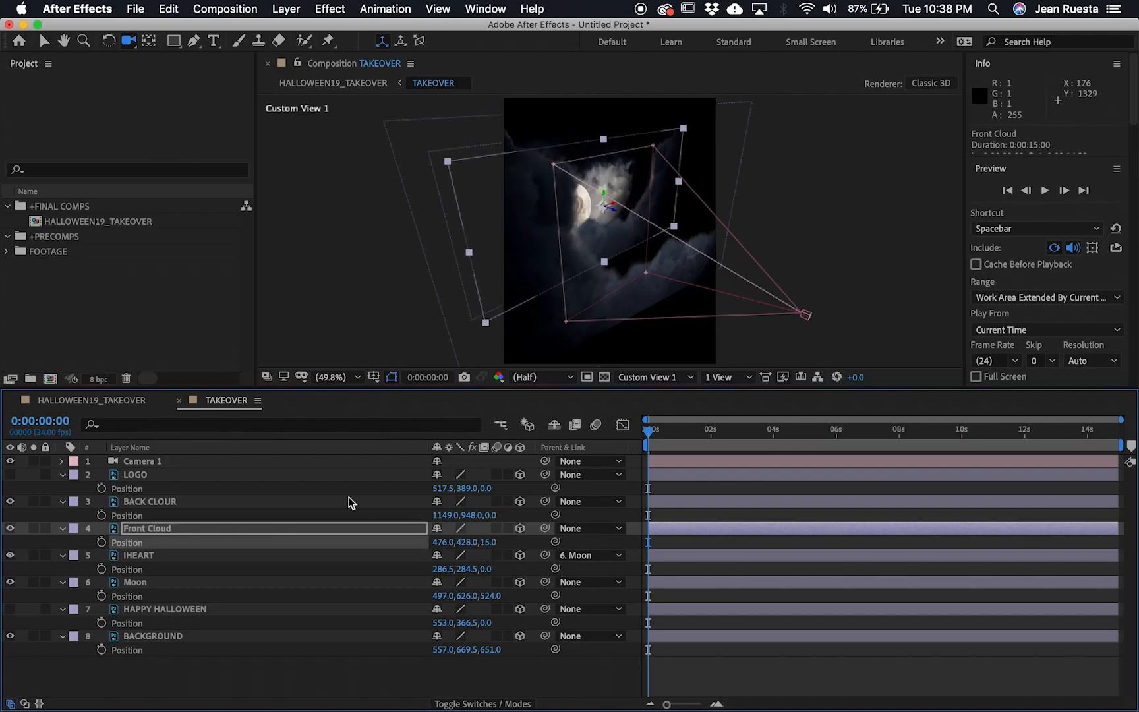
click(218, 502)
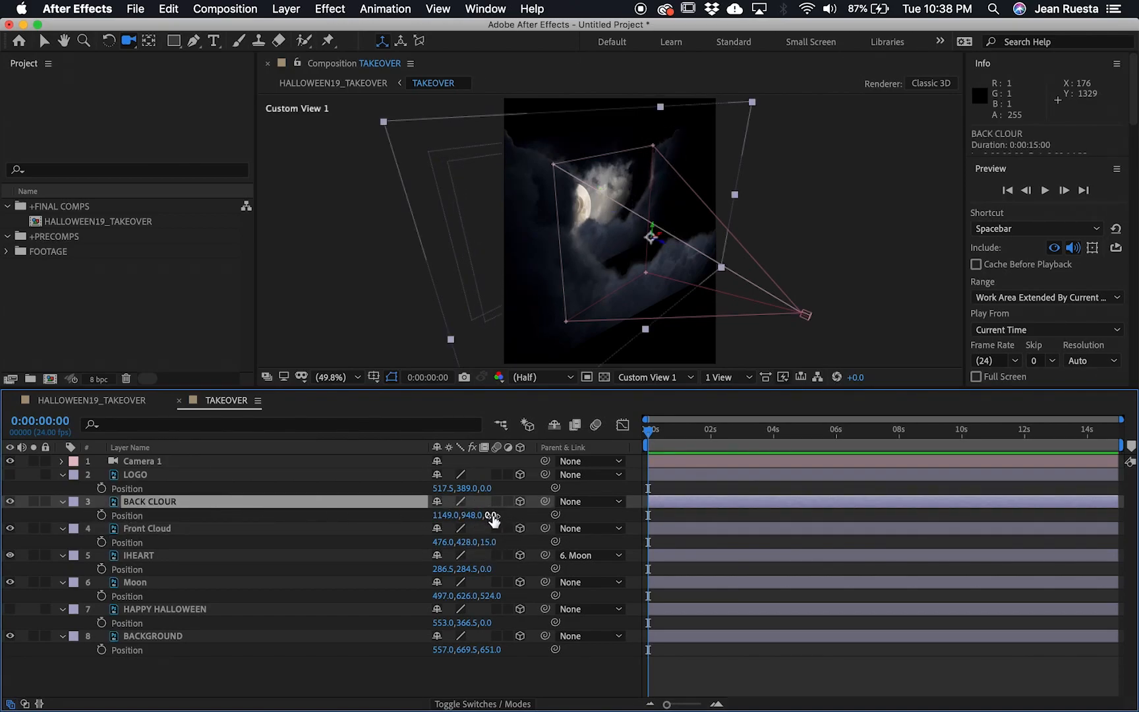
drag(493, 518, 138, 556)
Collapse the properties of all layers in the TAKEOVER timeline and leave nothing selected.
click(62, 502)
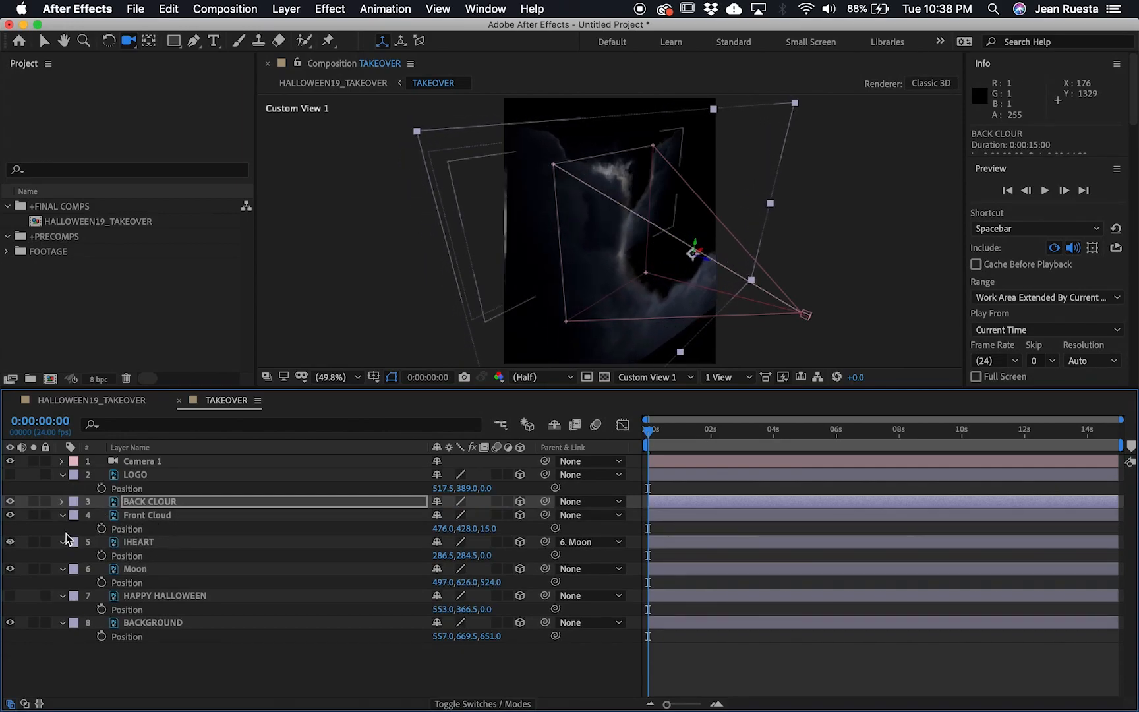
key(super+a)
click(63, 515)
click(183, 659)
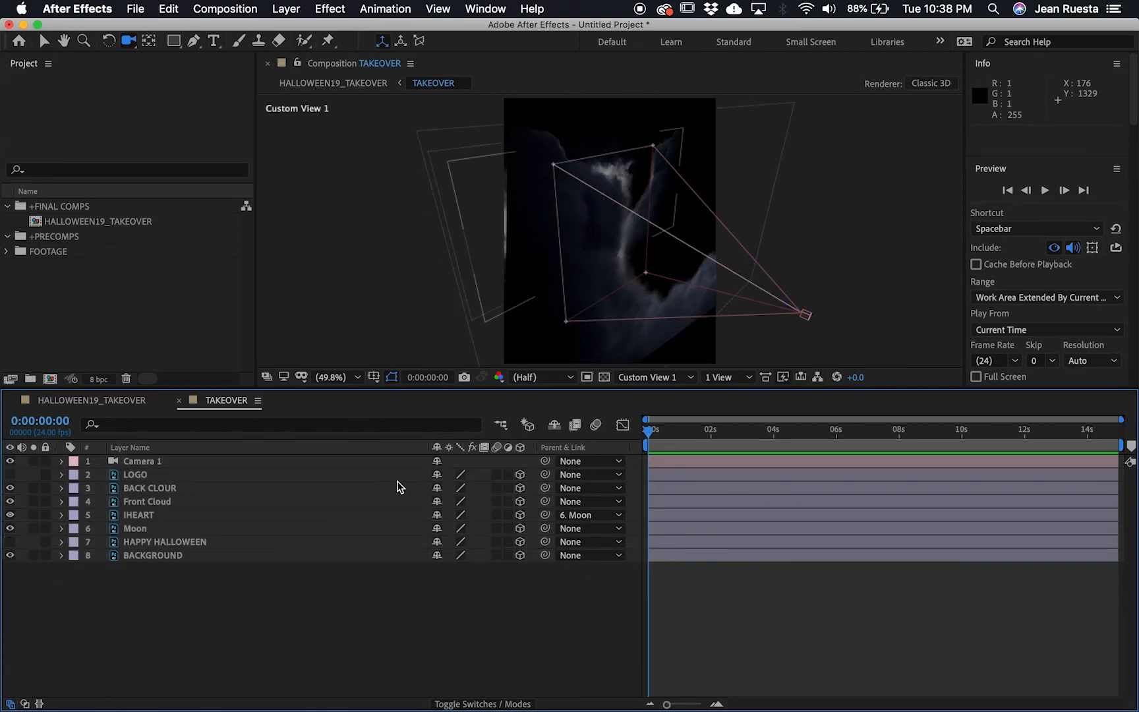
Return the composition view to Active Camera and enlarge the viewer area above the timeline.
click(643, 377)
click(647, 394)
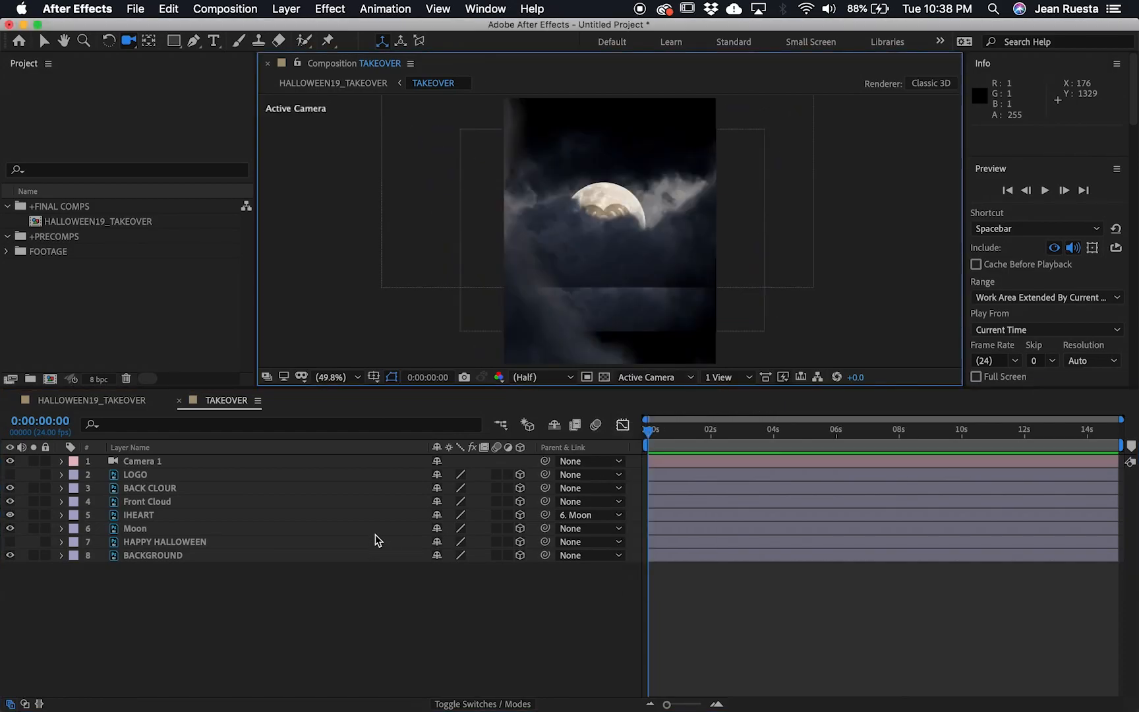
drag(559, 389, 559, 428)
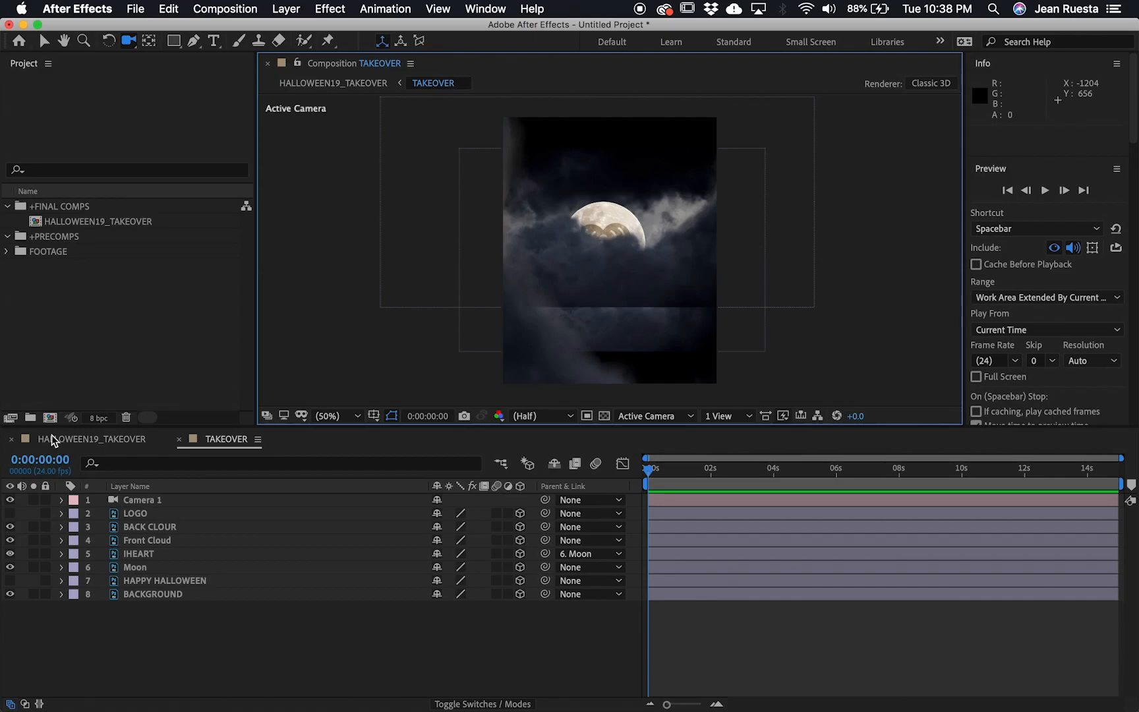
Enlarge the BACKGROUND layer in TAKEOVER to cover the frame and reposition it at 557, 491.7, 730.
click(96, 440)
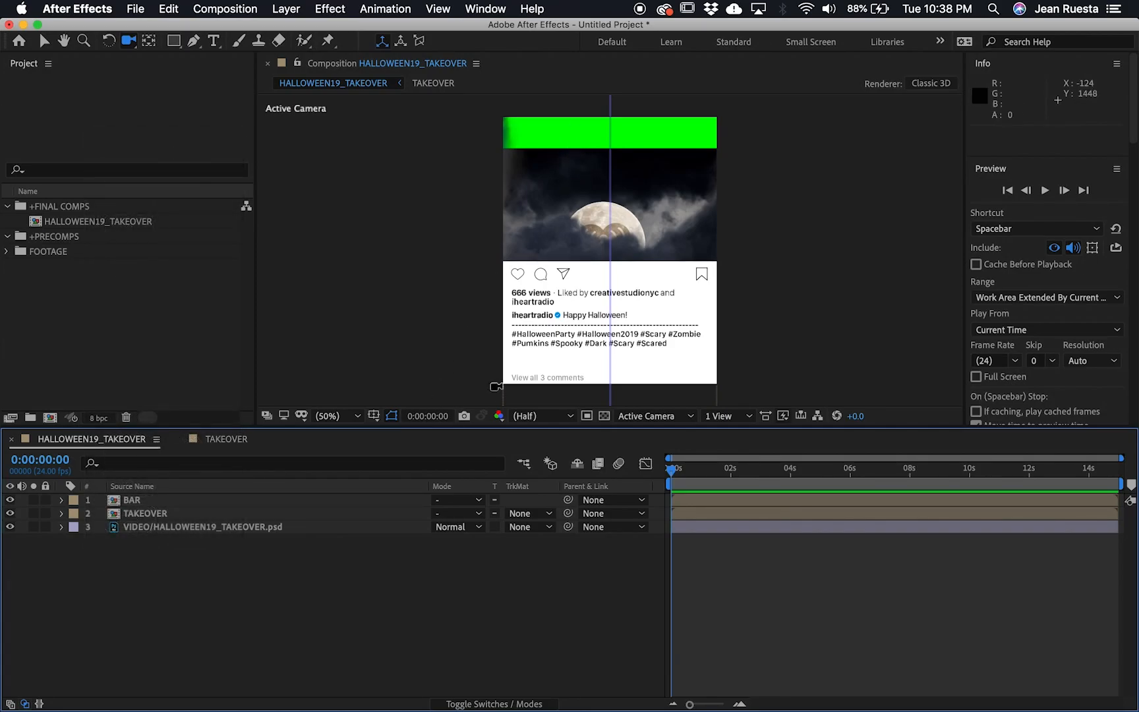
click(215, 445)
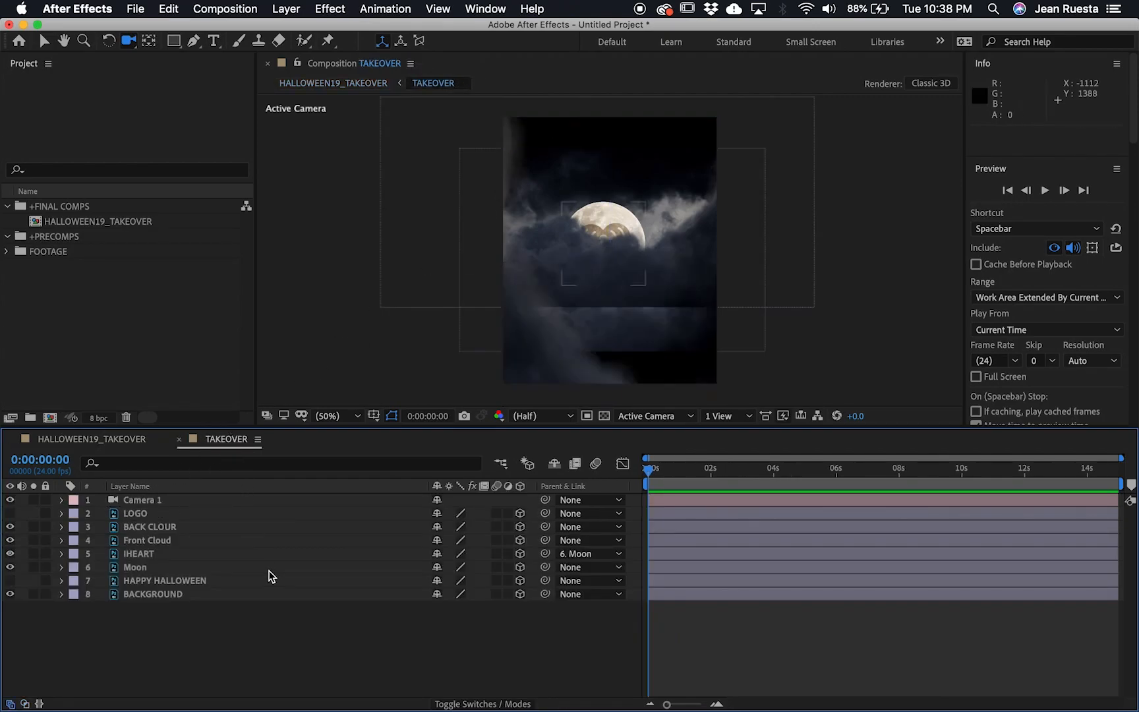
click(161, 595)
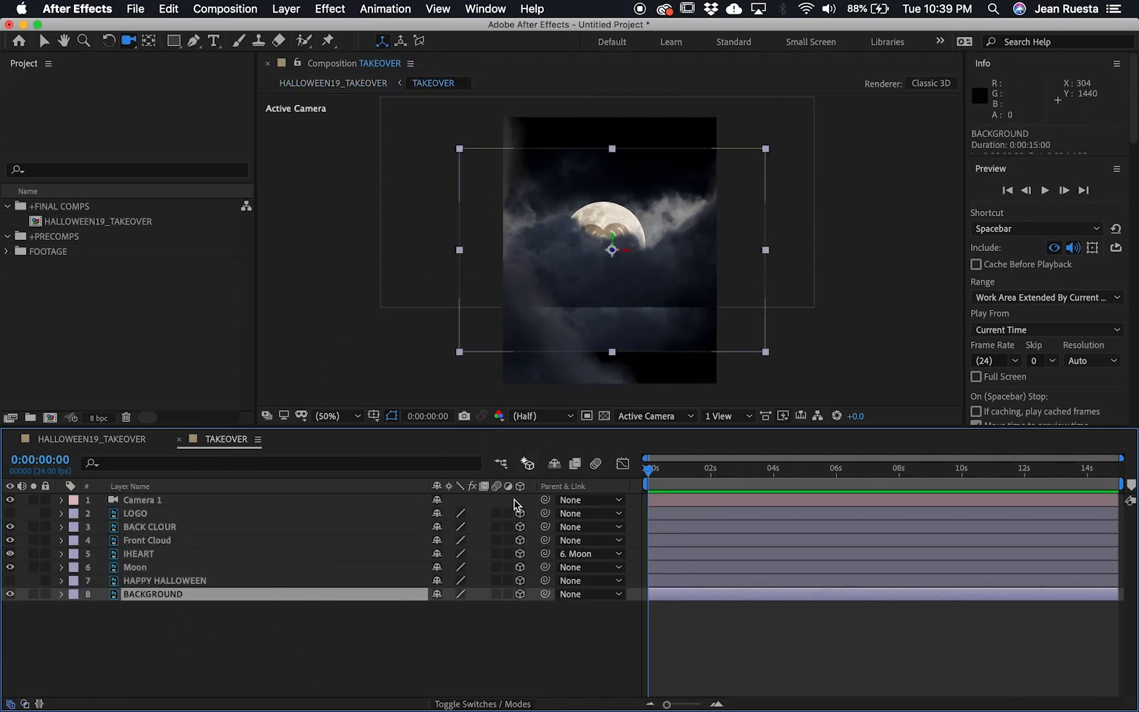
key(s)
drag(458, 610, 515, 605)
key(v)
drag(685, 381, 681, 346)
drag(521, 607, 560, 668)
click(401, 599)
click(170, 658)
click(169, 595)
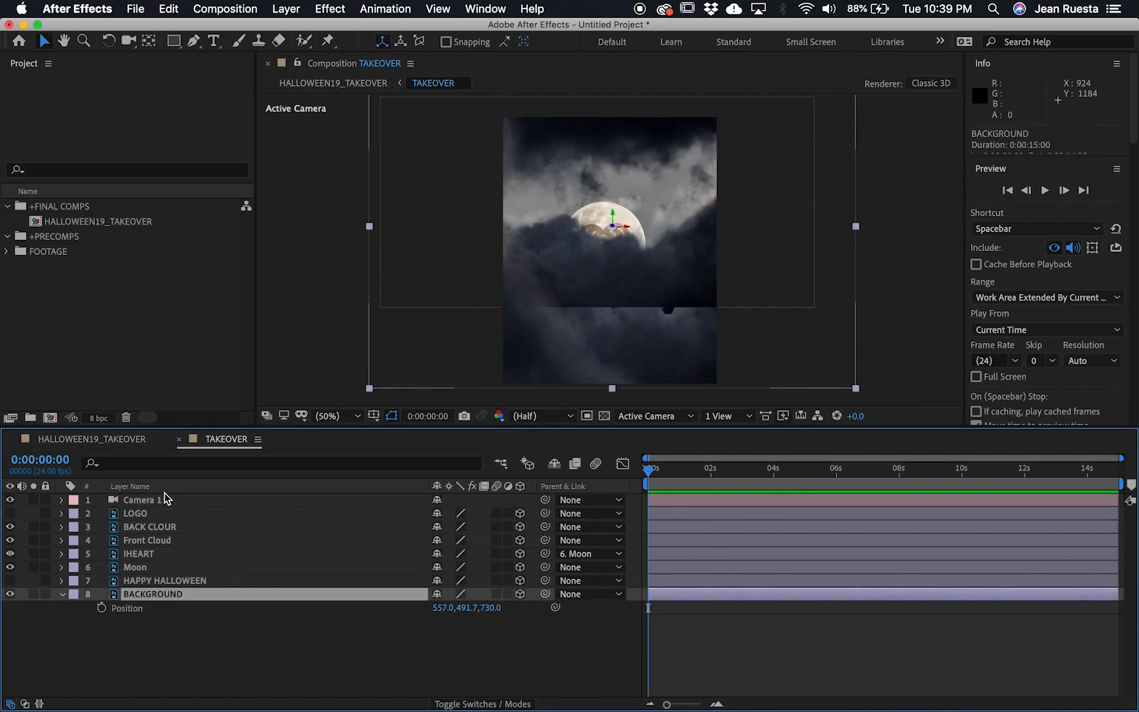
Keyframe Camera 1's Position in TAKEOVER from Z -1500 at 0 seconds to Z -777 at 4 seconds, ending the work area there.
click(166, 500)
drag(555, 428, 555, 434)
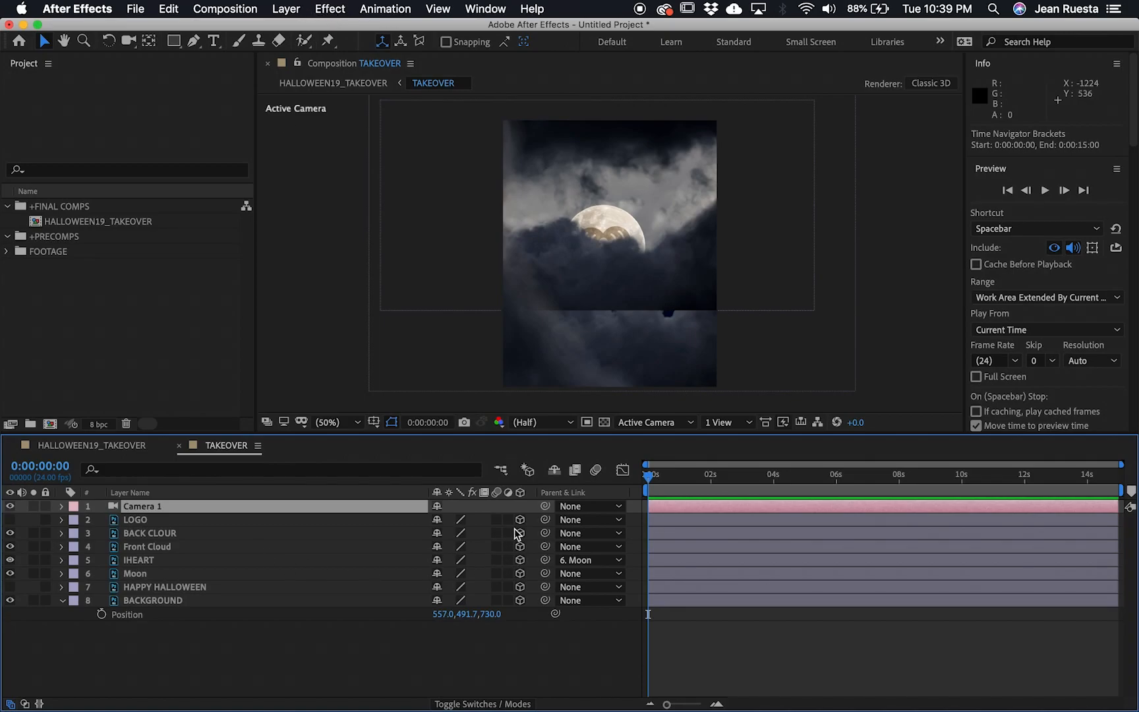
key(p)
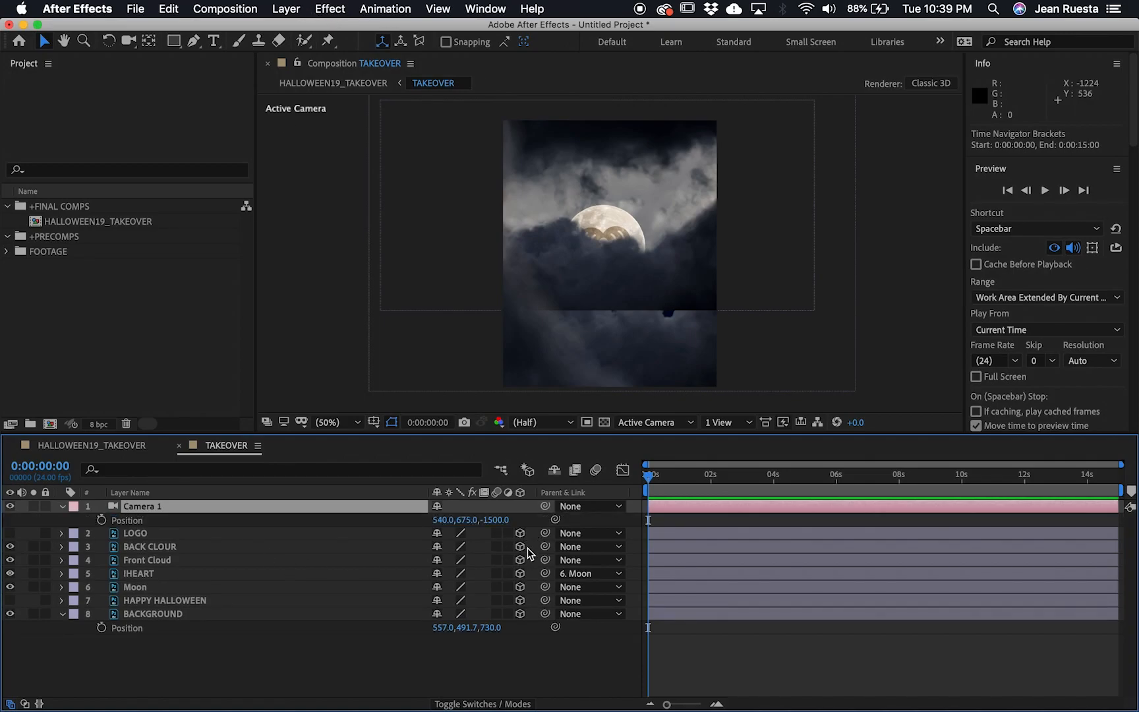
click(102, 520)
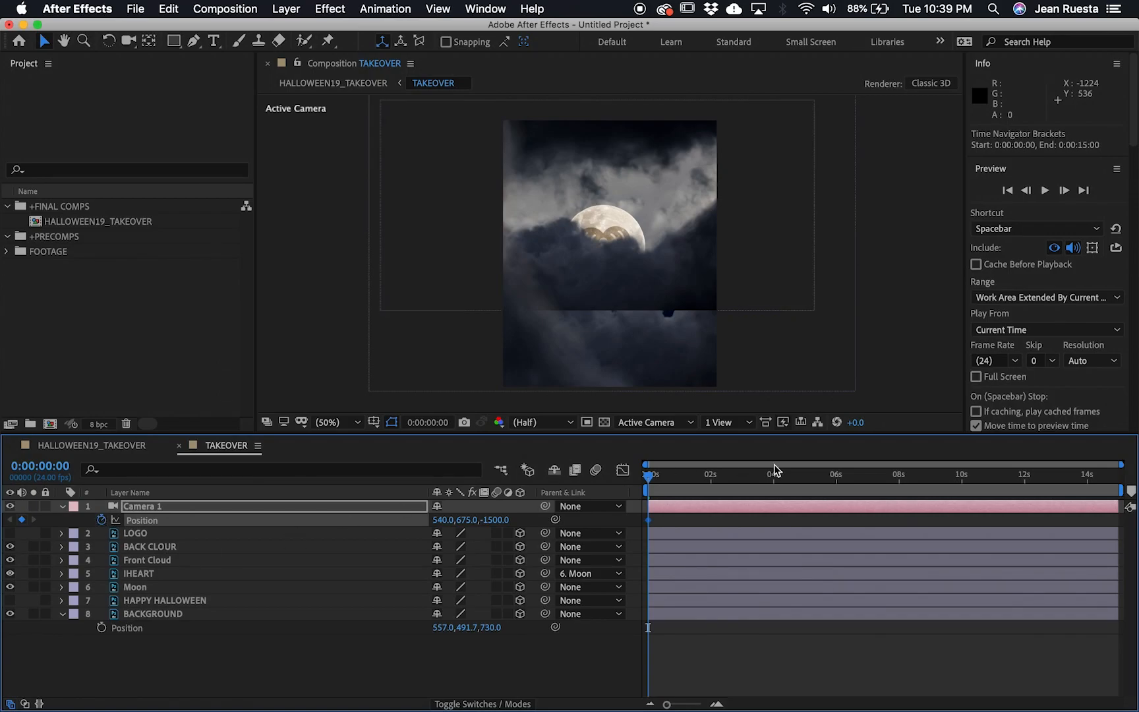
drag(655, 485, 779, 496)
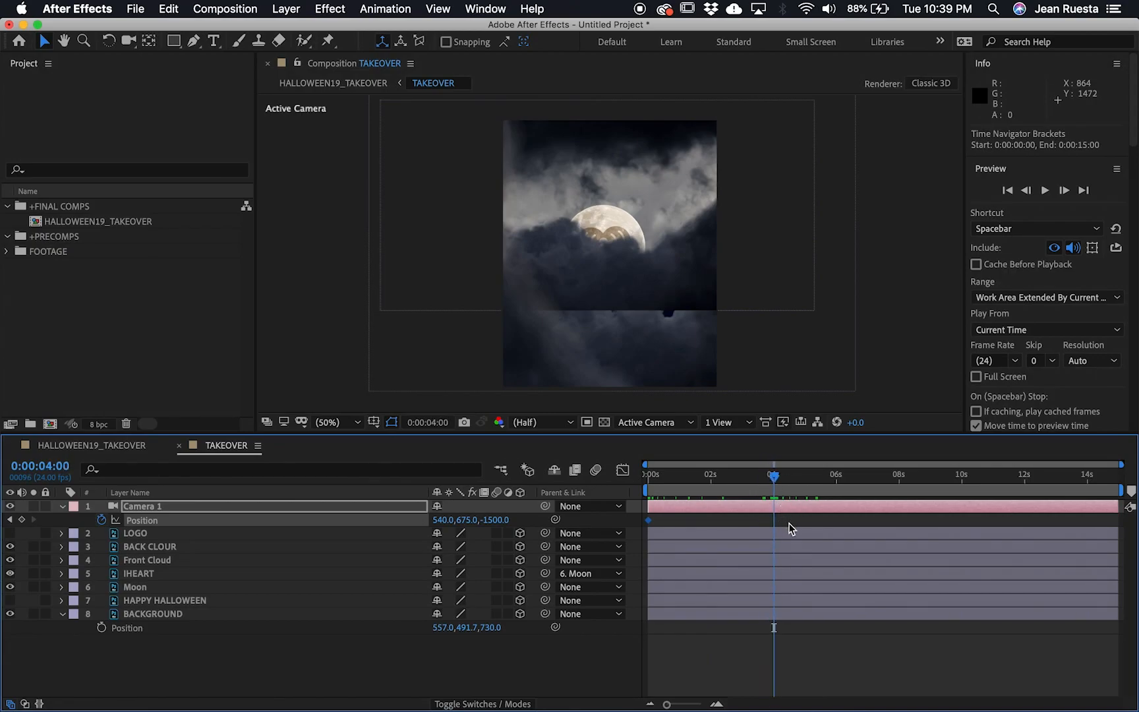
key(n)
drag(499, 528, 1014, 466)
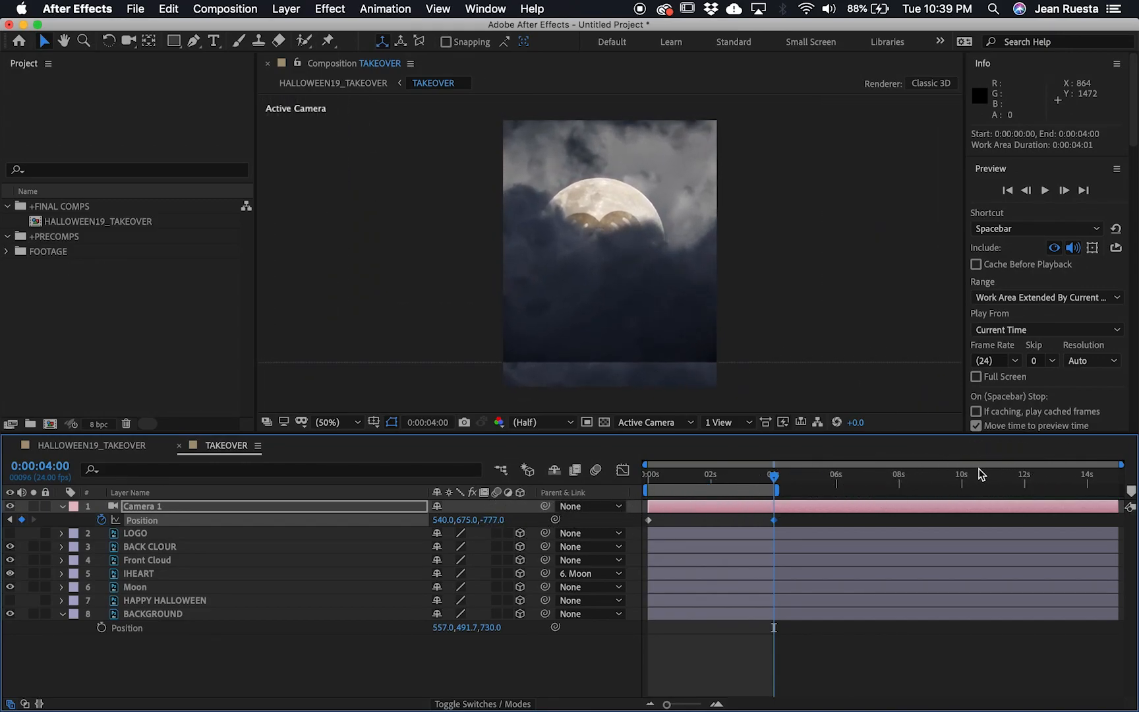
click(708, 649)
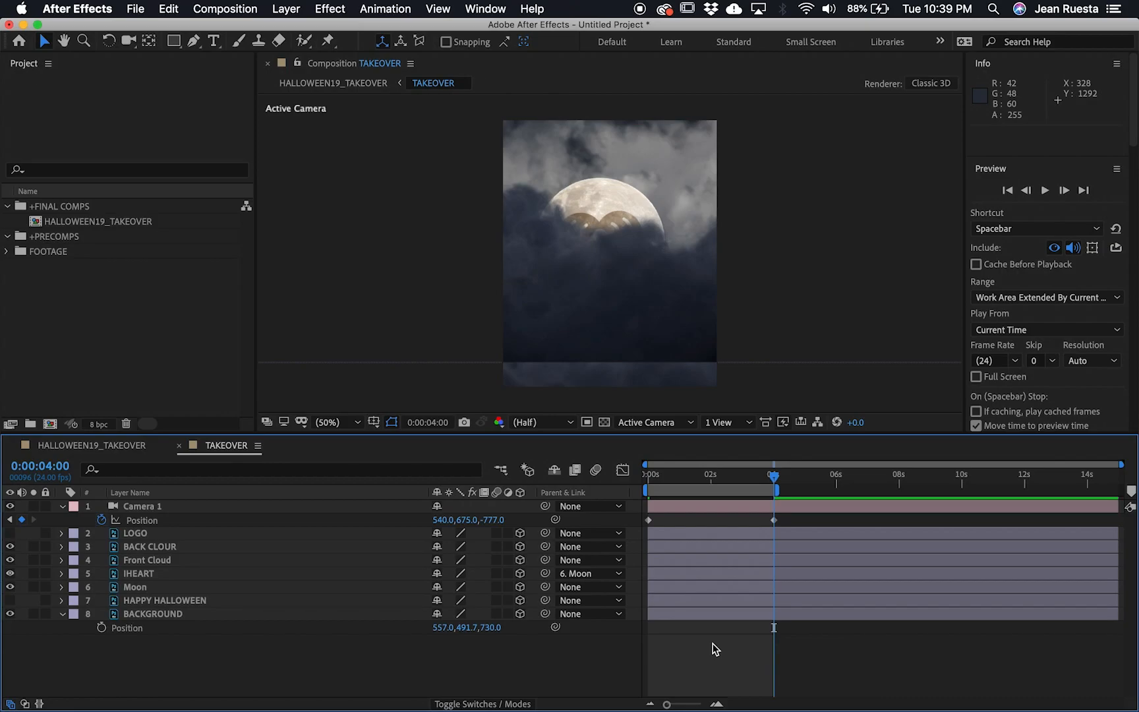
Preview the camera move in TAKEOVER, and play HALLOWEEN19_TAKEOVER to check the move there.
key(space)
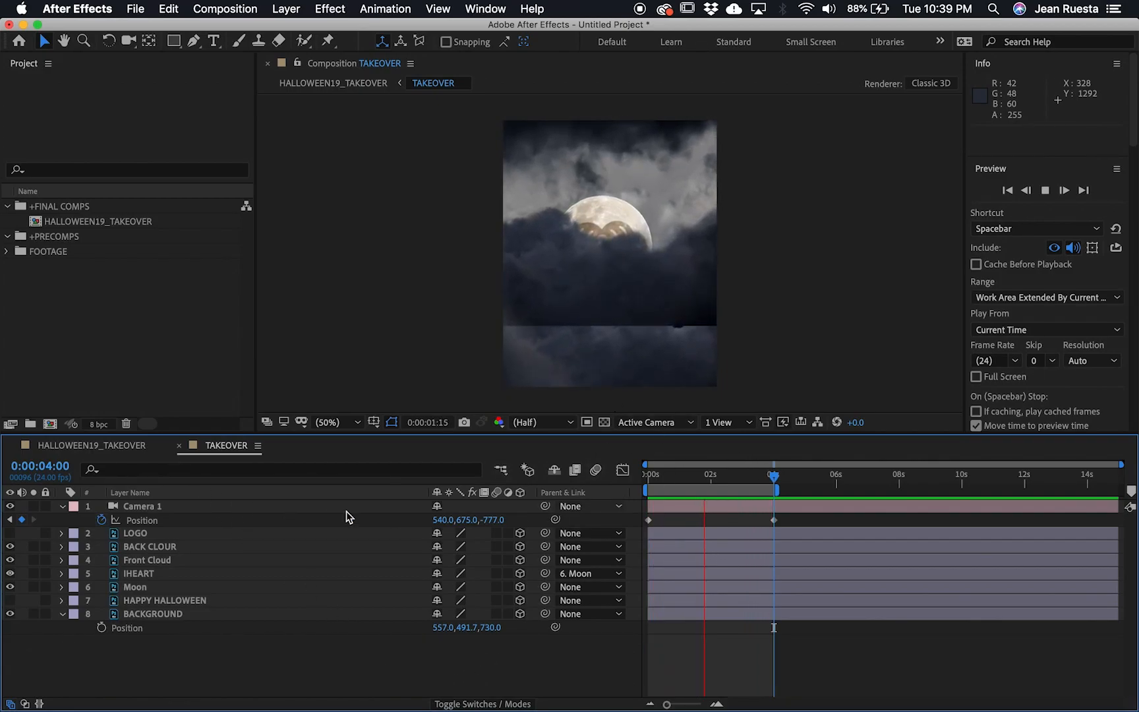
key(space)
click(119, 447)
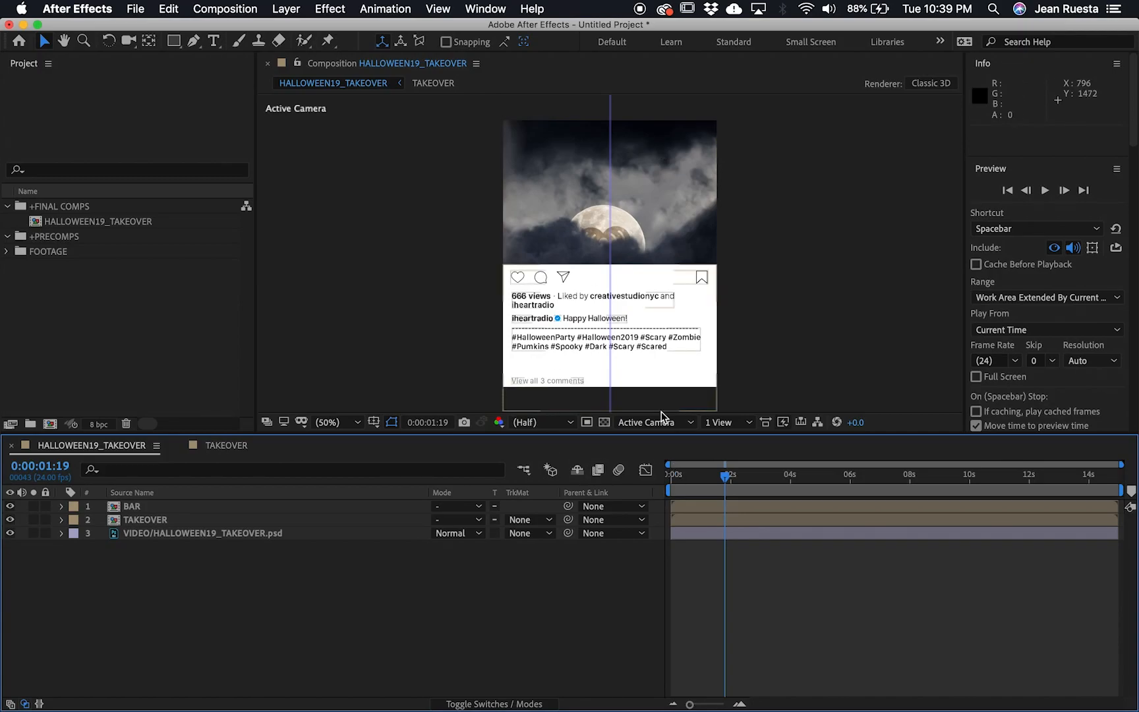
key(space)
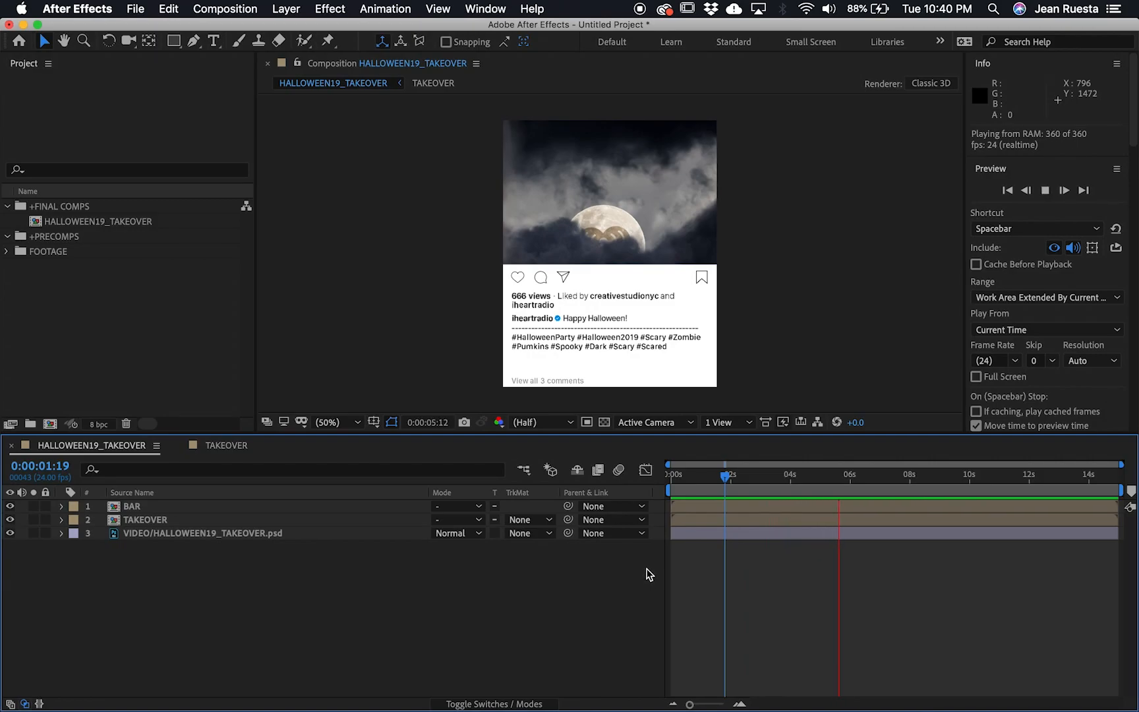
drag(729, 482, 558, 511)
Solo the TAKEOVER layer in HALLOWEEN19_TAKEOVER and scrub the opening seconds to check its motion.
click(221, 521)
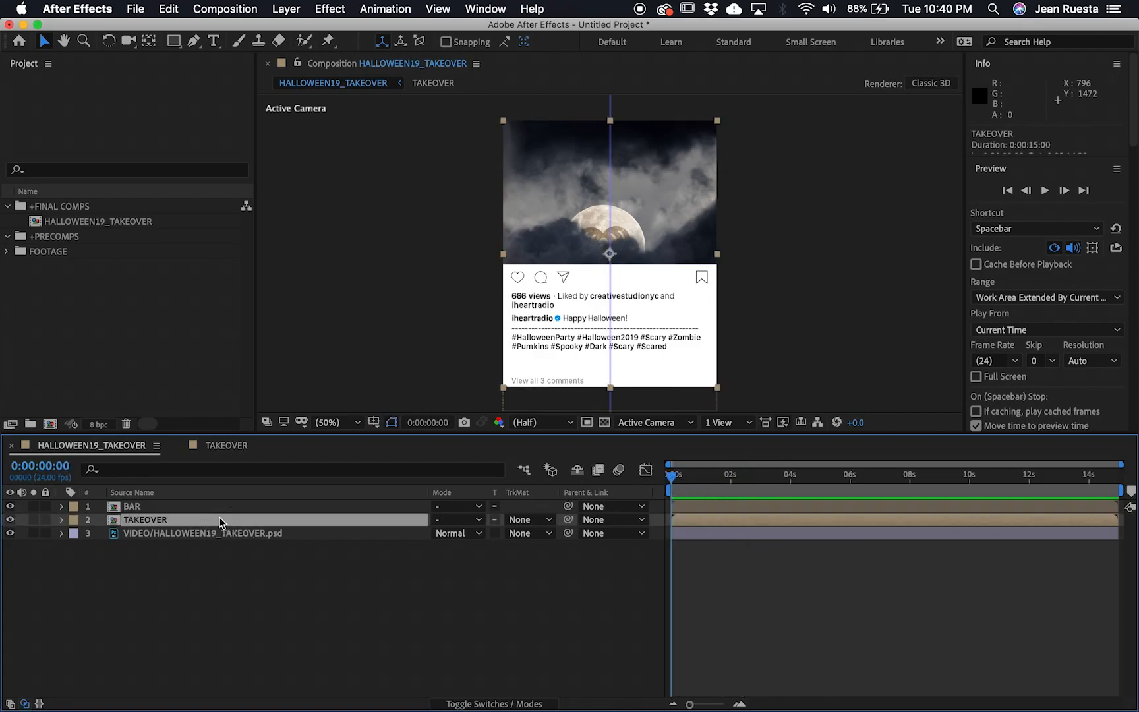
click(36, 516)
click(35, 520)
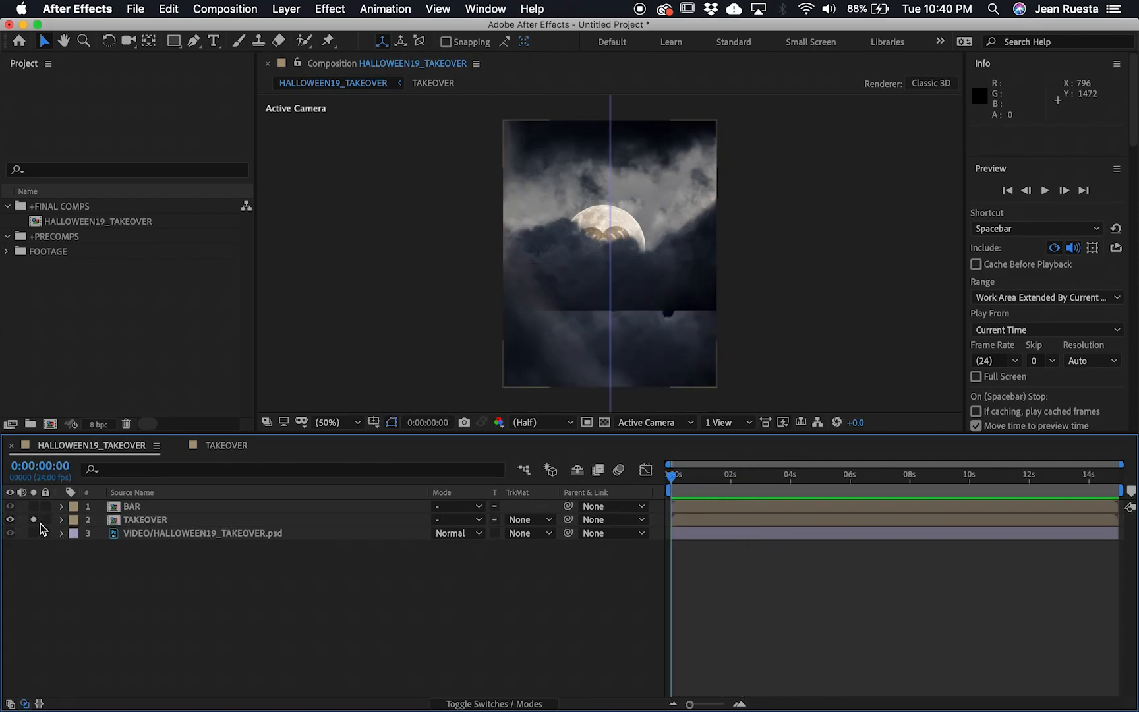
drag(685, 471, 565, 486)
click(234, 522)
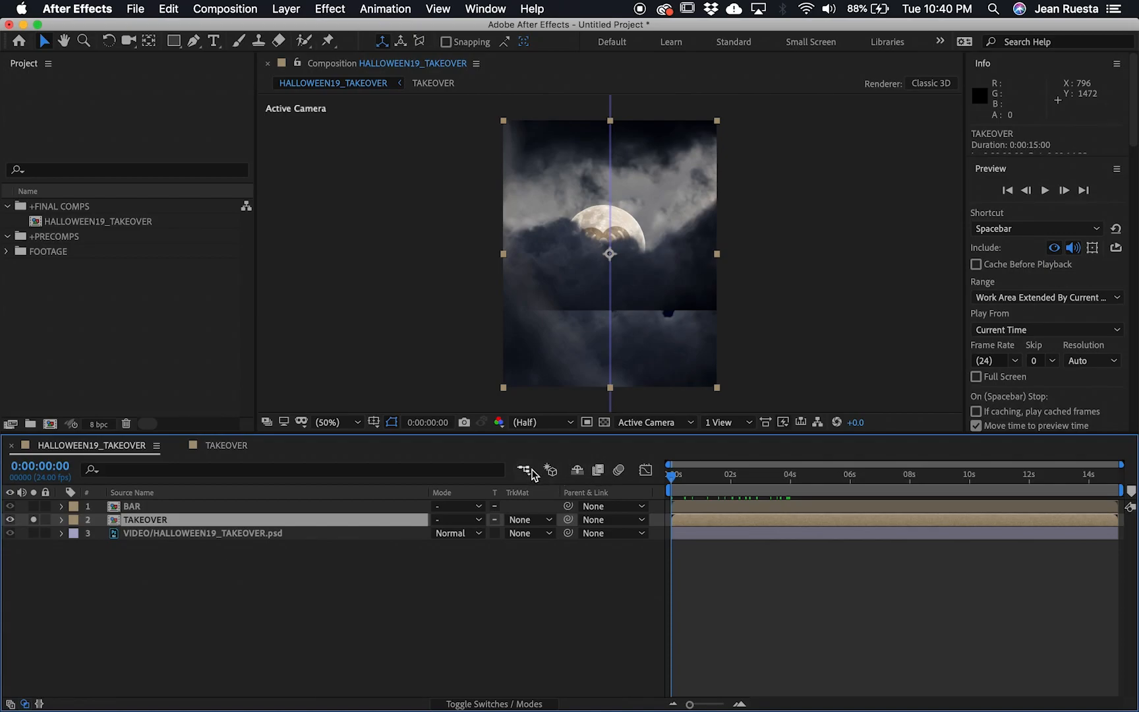
Enable Draft 3D in HALLOWEEN19_TAKEOVER and scrub the timeline to check the soloed TAKEOVER layer.
click(553, 470)
drag(673, 478, 751, 477)
click(782, 422)
click(813, 452)
click(717, 482)
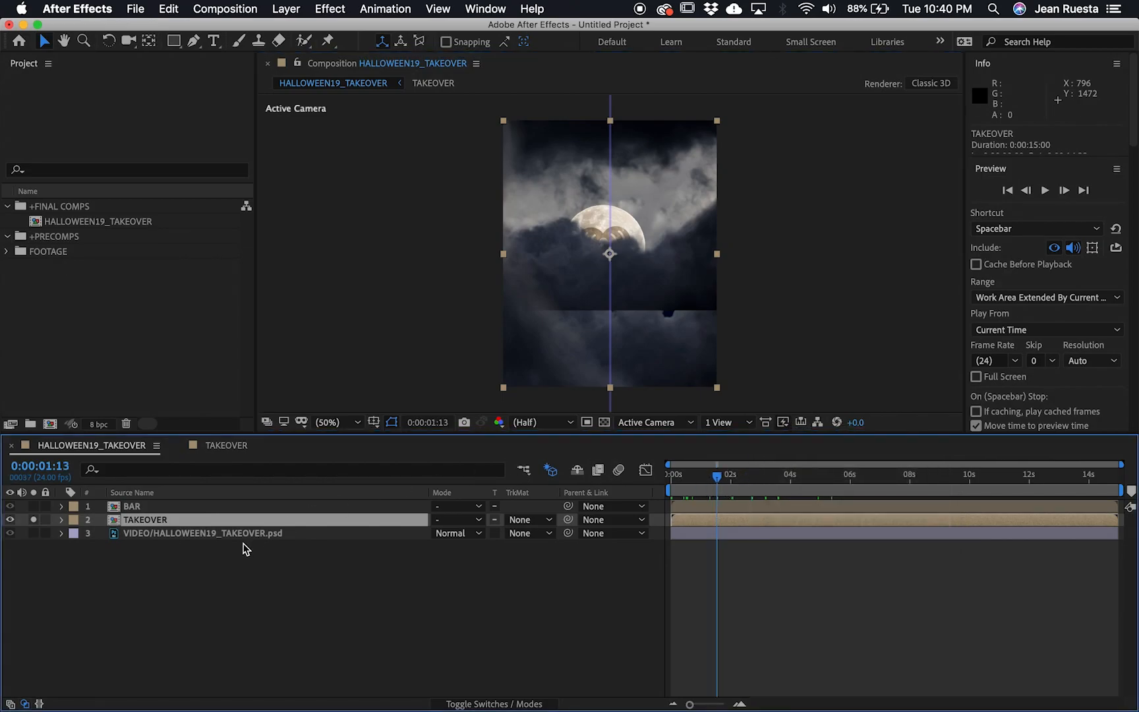
Scrub the camera move inside TAKEOVER and play HALLOWEEN19_TAKEOVER again to compare the two.
double_click(198, 519)
drag(682, 475, 725, 480)
click(162, 455)
key(space)
key(space)
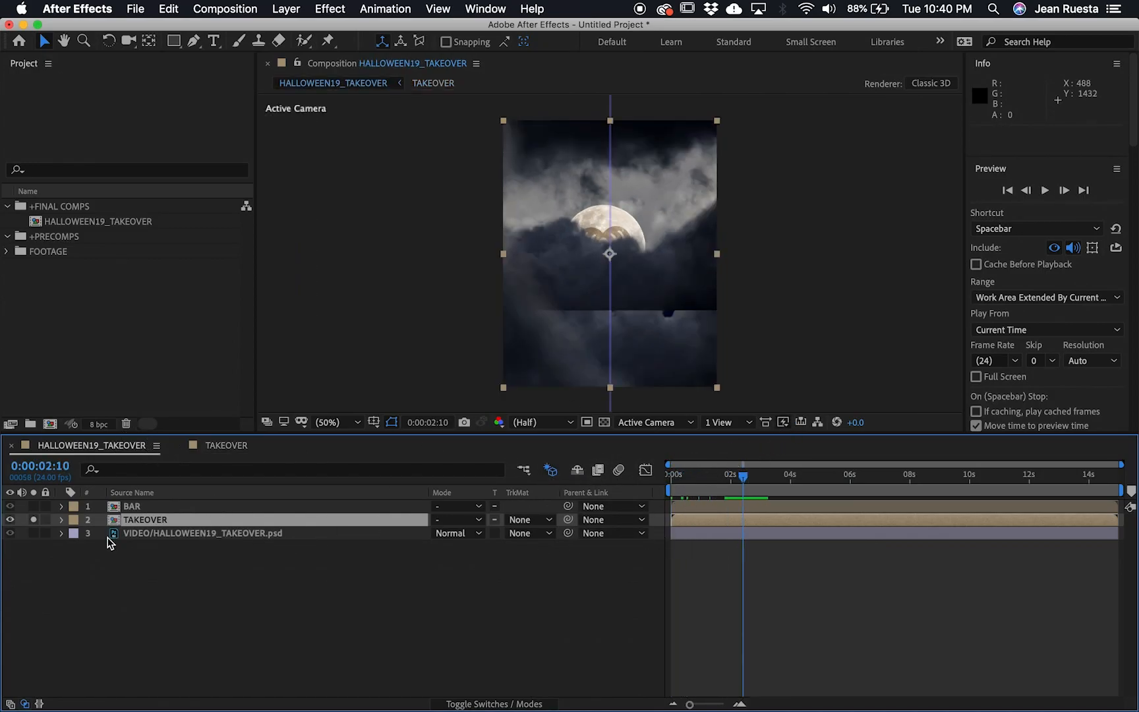
Turn off Collapse Transformations for the BAR and TAKEOVER precomps, and unsolo TAKEOVER.
click(482, 698)
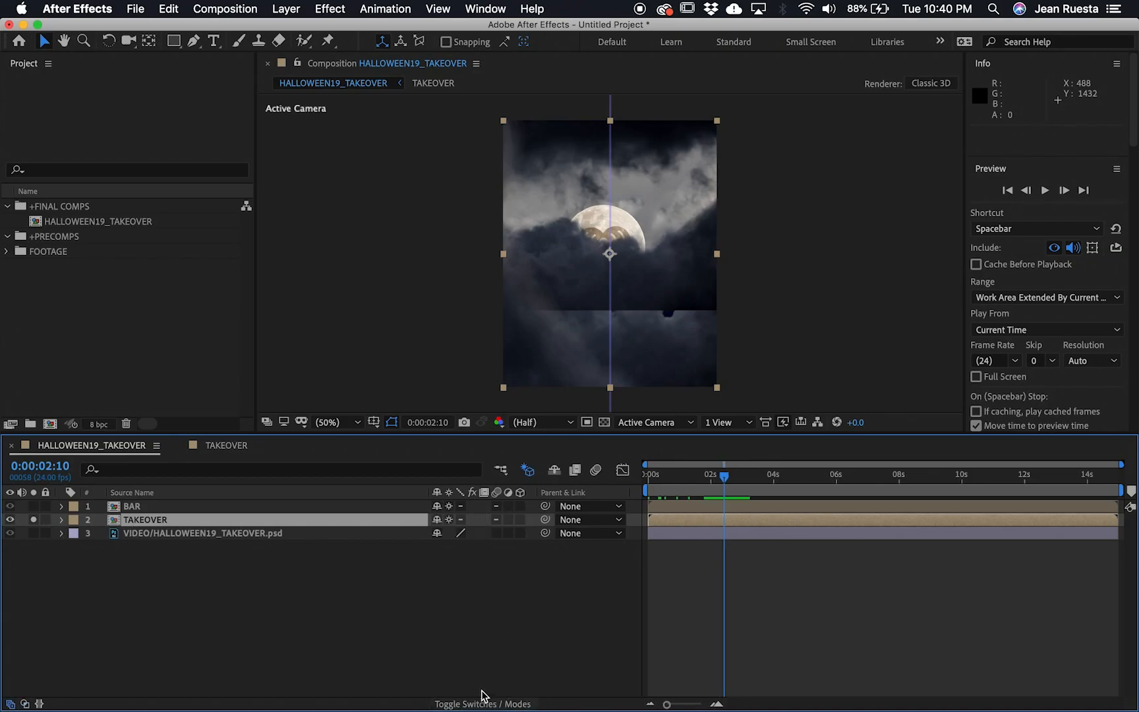
click(450, 521)
mouse_move(660, 479)
mouse_down()
mouse_move(681, 479)
mouse_move(643, 484)
mouse_up()
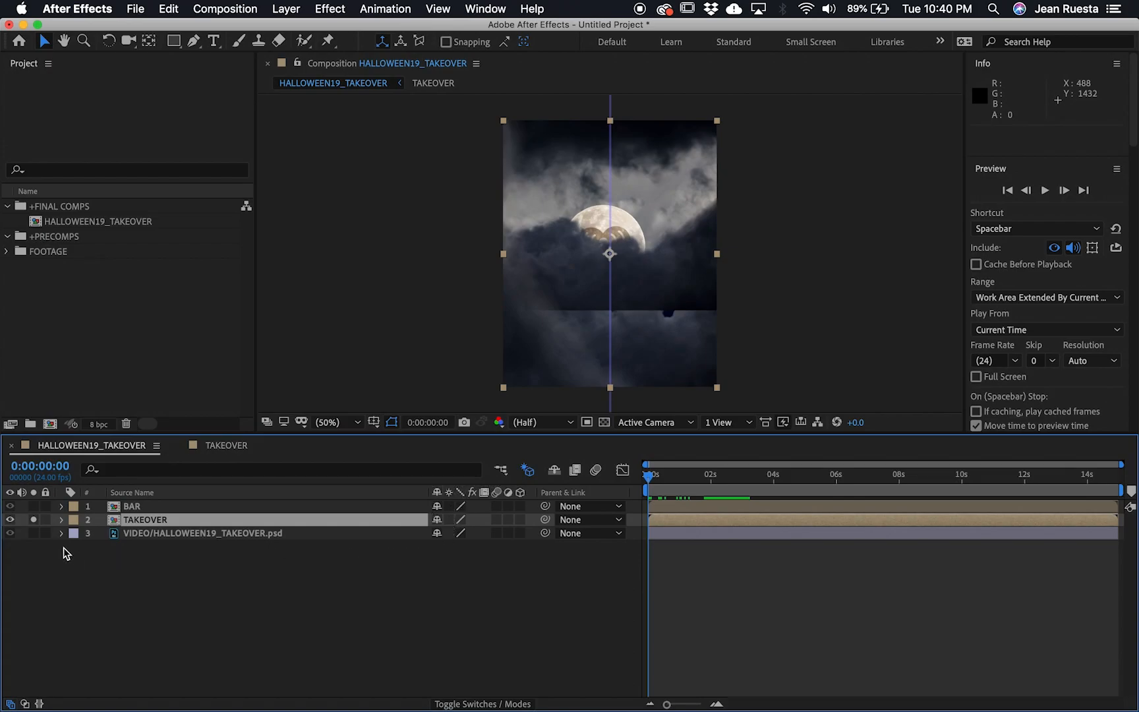
click(38, 520)
Scrub HALLOWEEN19_TAKEOVER and TAKEOVER to compare the camera motion, returning to 0 seconds.
drag(658, 475, 96, 606)
drag(653, 485, 725, 481)
click(226, 446)
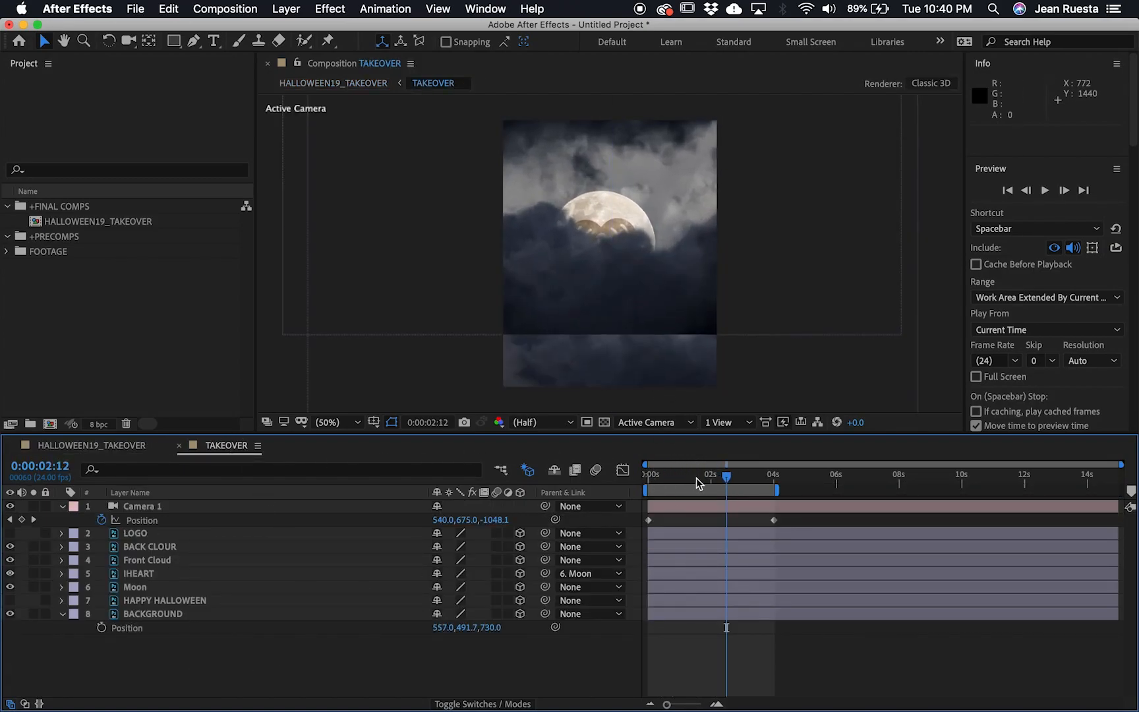
drag(716, 480, 648, 481)
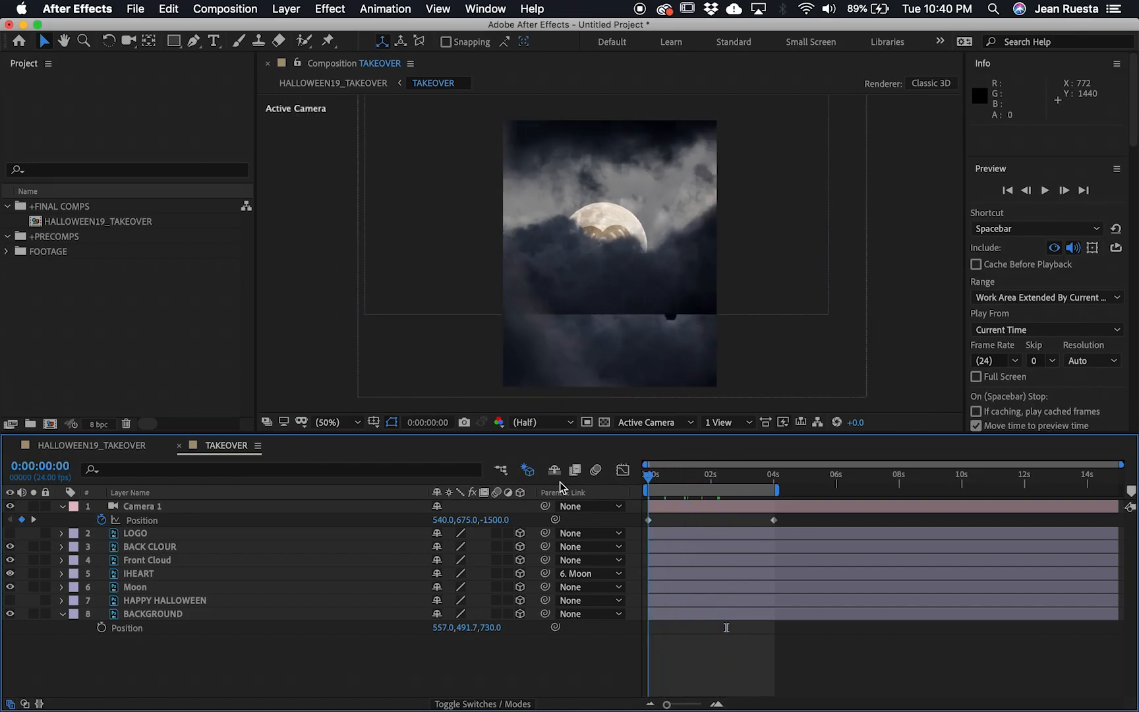
click(166, 507)
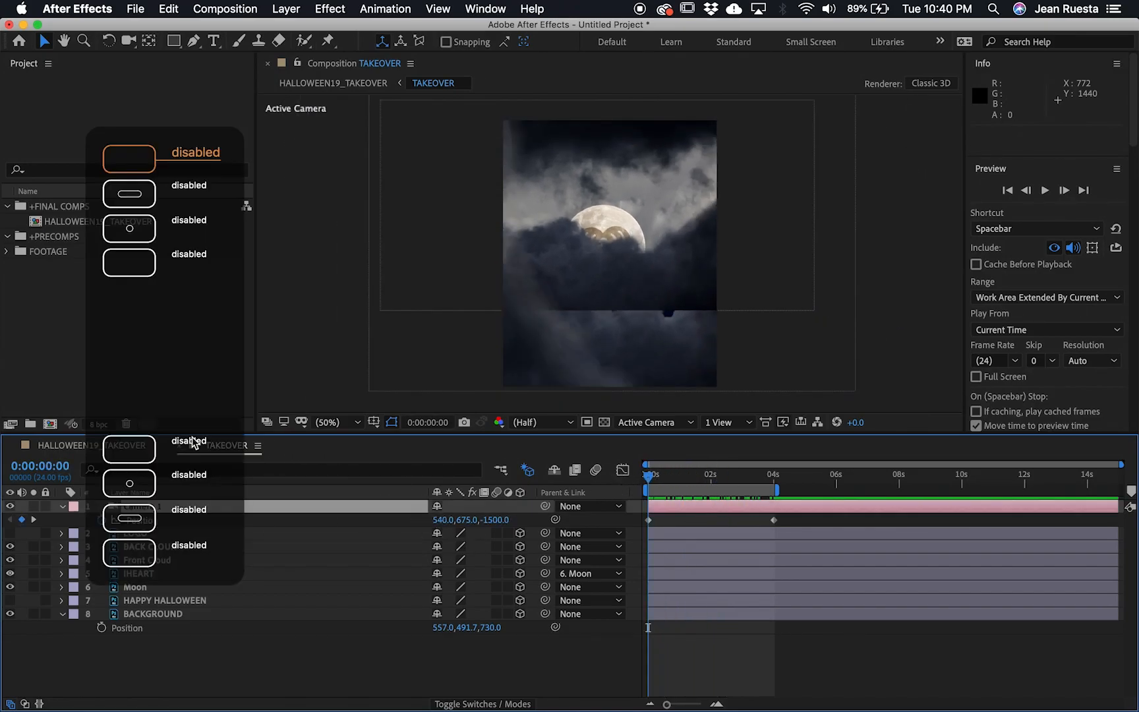
click(66, 445)
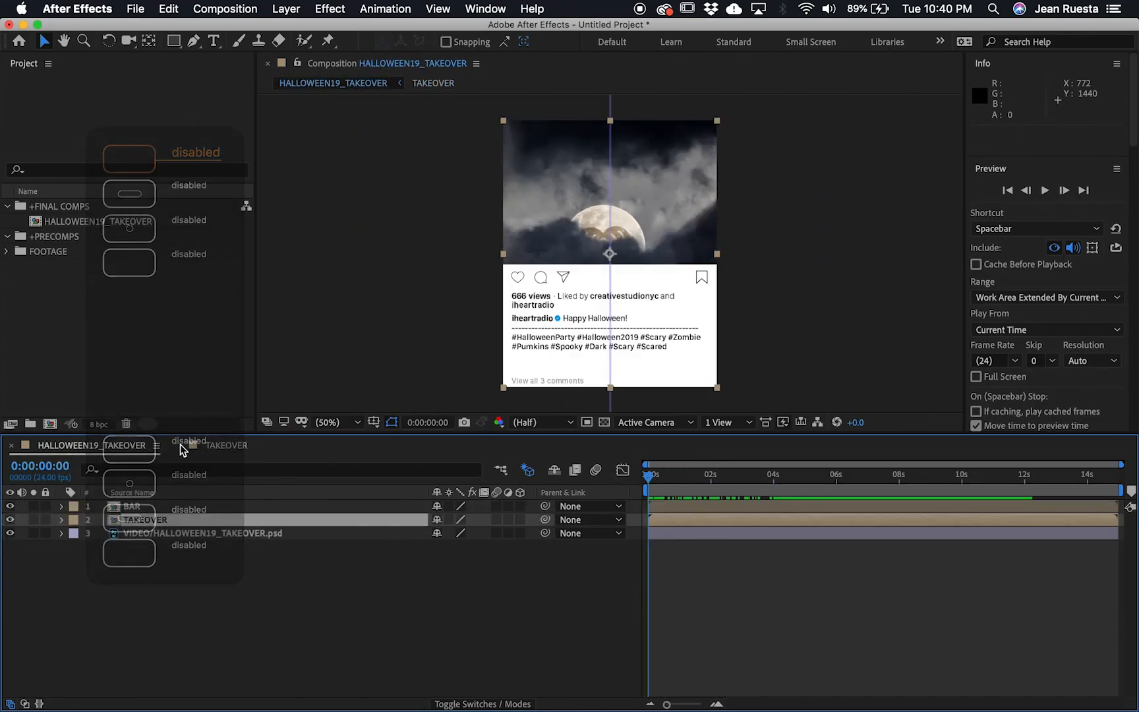
click(223, 446)
click(162, 521)
drag(224, 665, 147, 500)
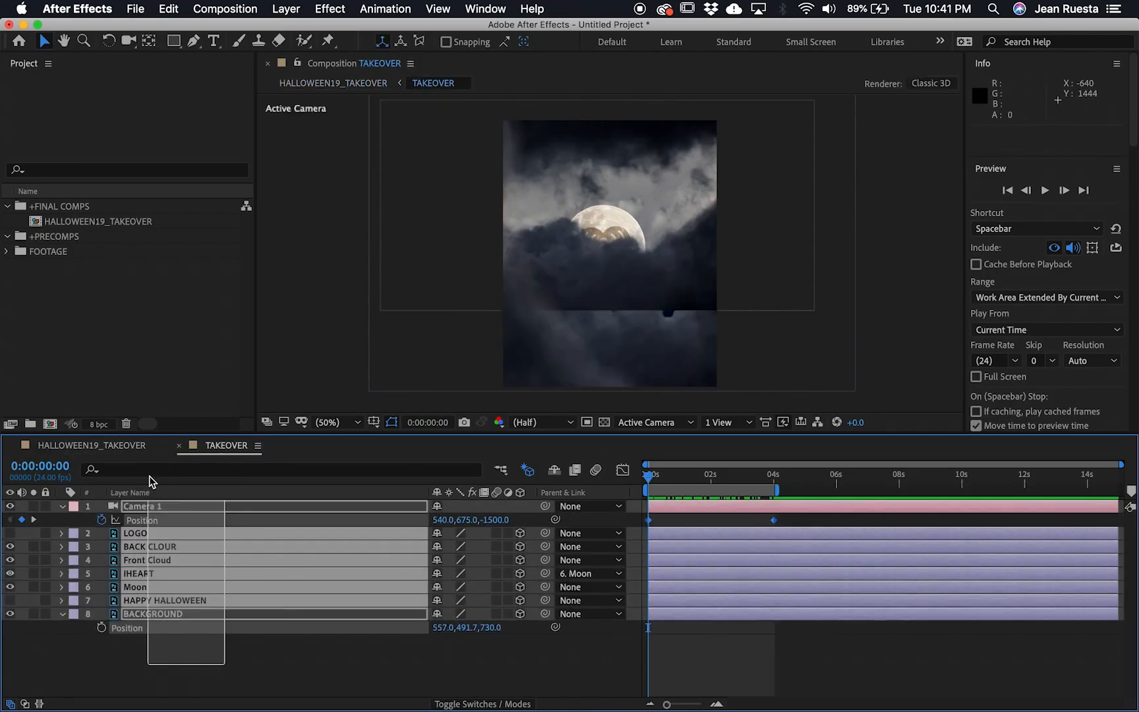
click(134, 448)
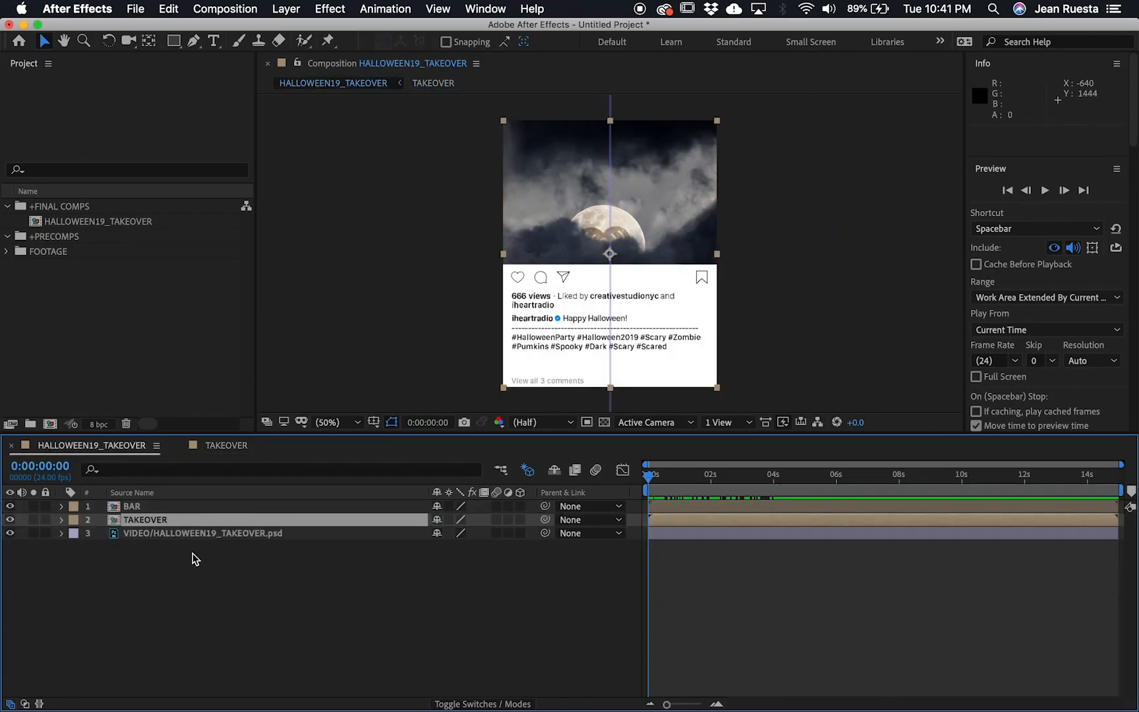
Copy all layers from Camera 1 through BACKGROUND in TAKEOVER and paste them into HALLOWEEN19_TAKEOVER.
click(228, 448)
click(183, 646)
click(150, 511)
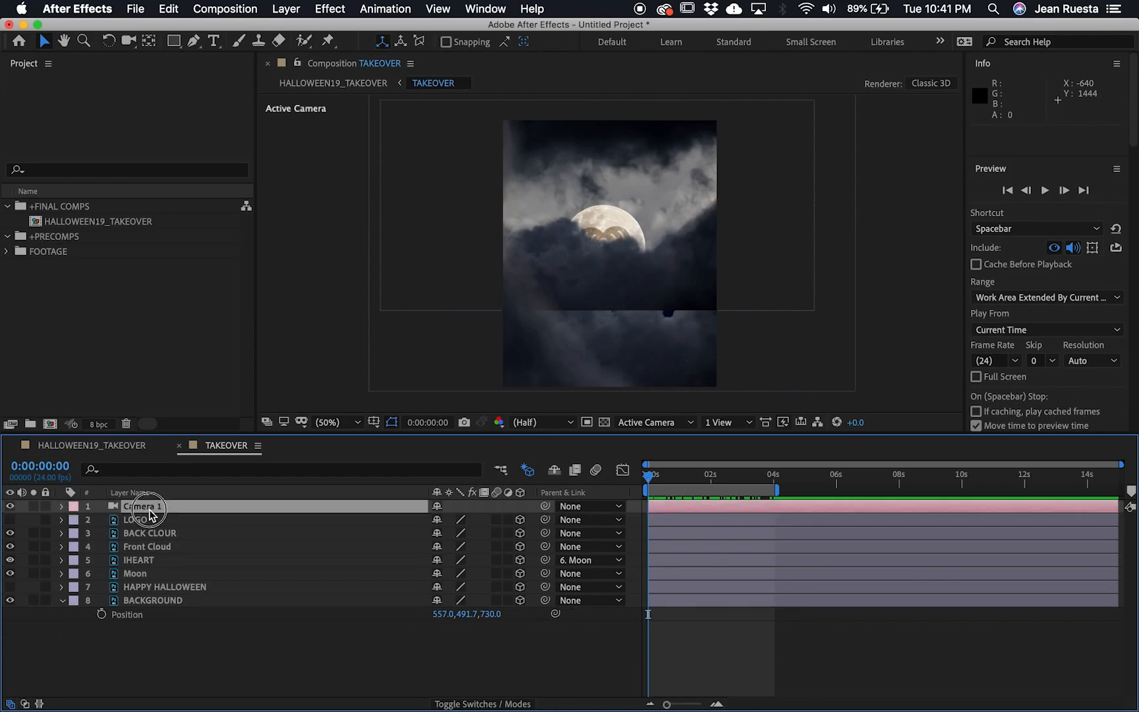
shift+click(168, 600)
click(127, 448)
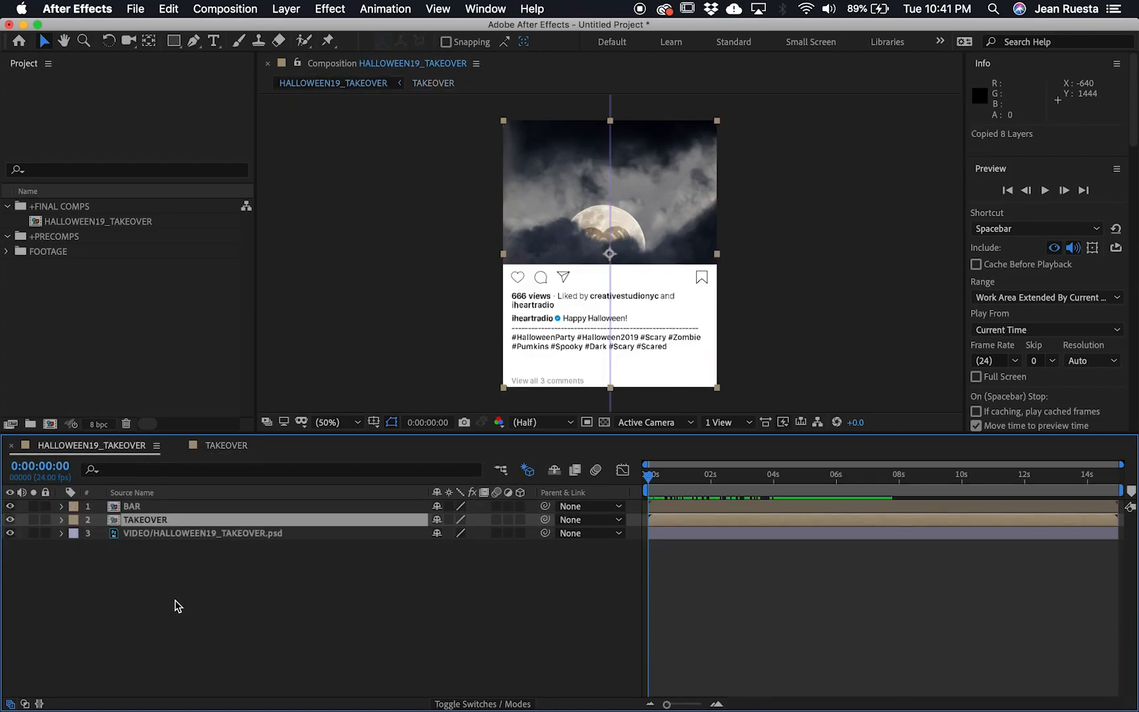
key(super+v)
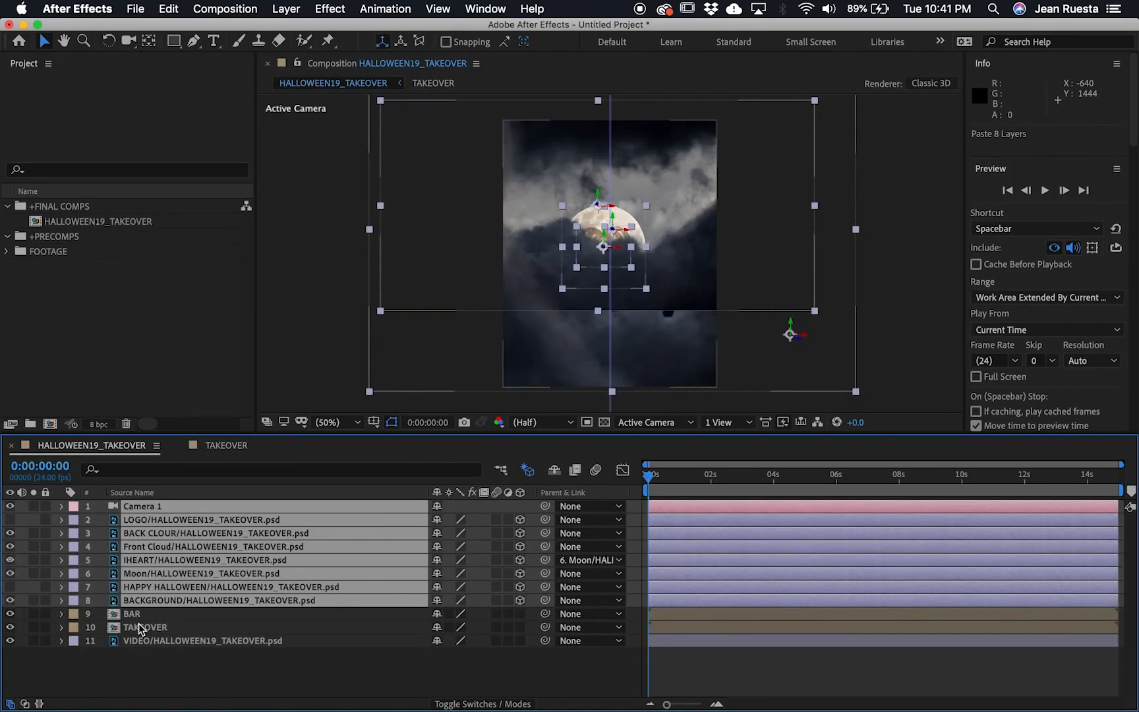
Move the BAR layer directly below Camera 1 and delete the TAKEOVER precomp layer from HALLOWEEN19_TAKEOVER.
click(143, 650)
drag(142, 617, 153, 515)
click(158, 630)
click(33, 627)
click(133, 660)
click(155, 631)
key(Delete)
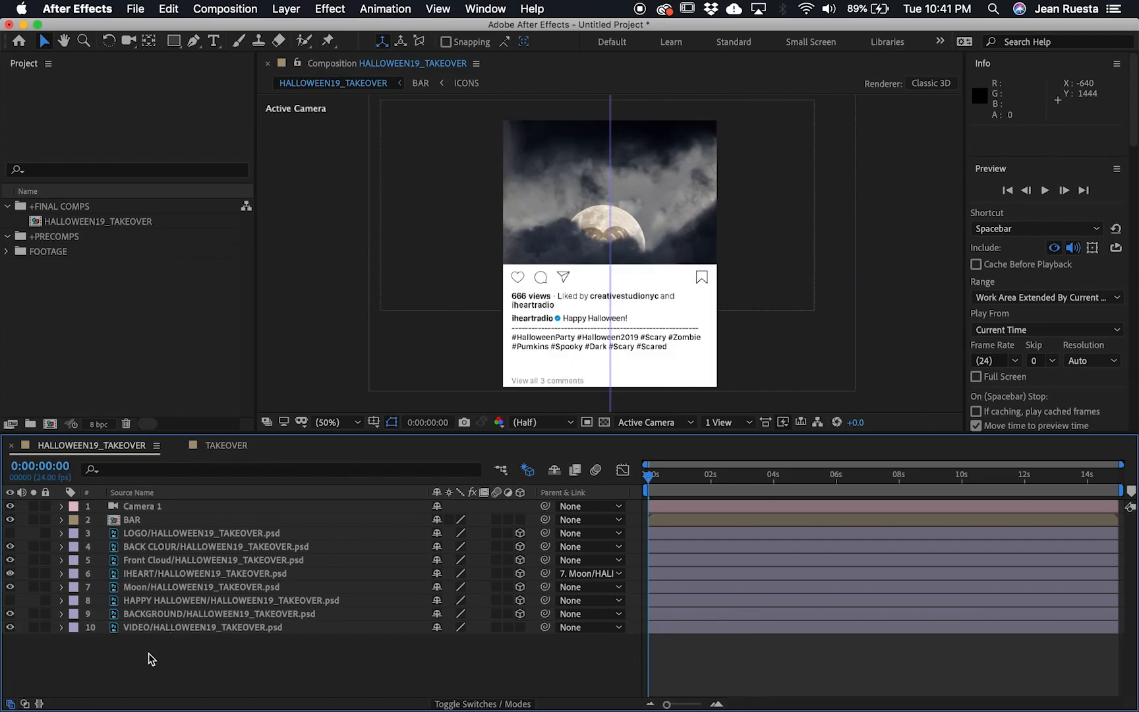
Solo the VIDEO layer briefly to inspect its content, and unsolo it again.
click(139, 628)
click(34, 627)
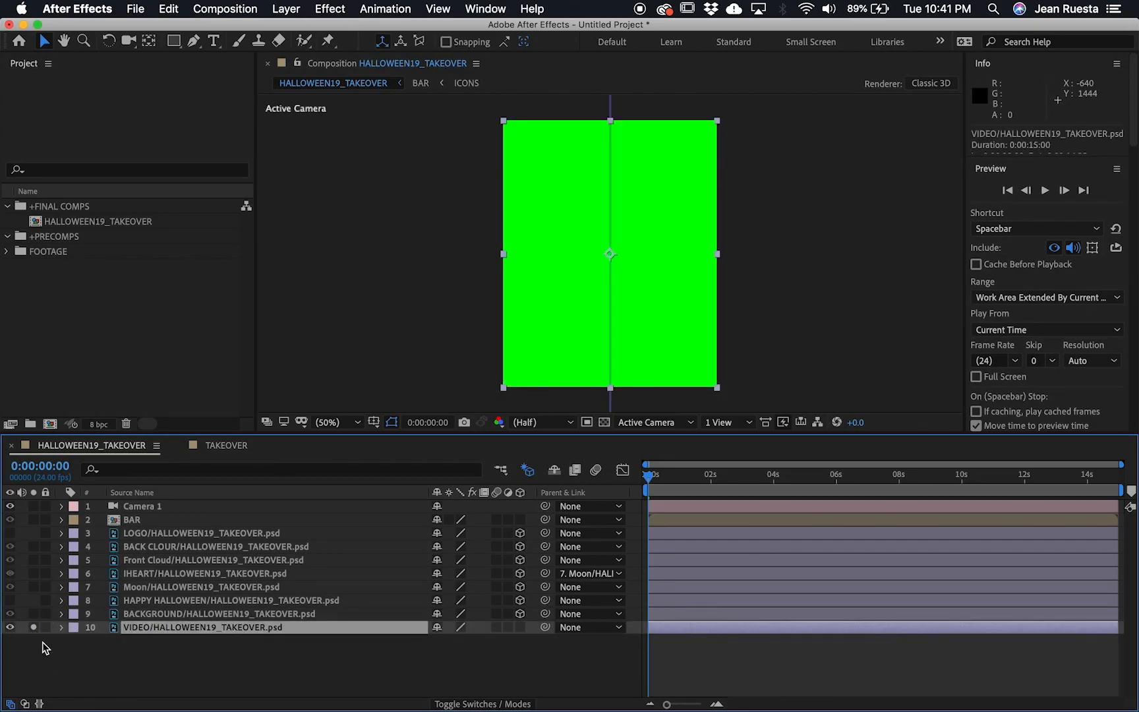
click(33, 627)
click(158, 659)
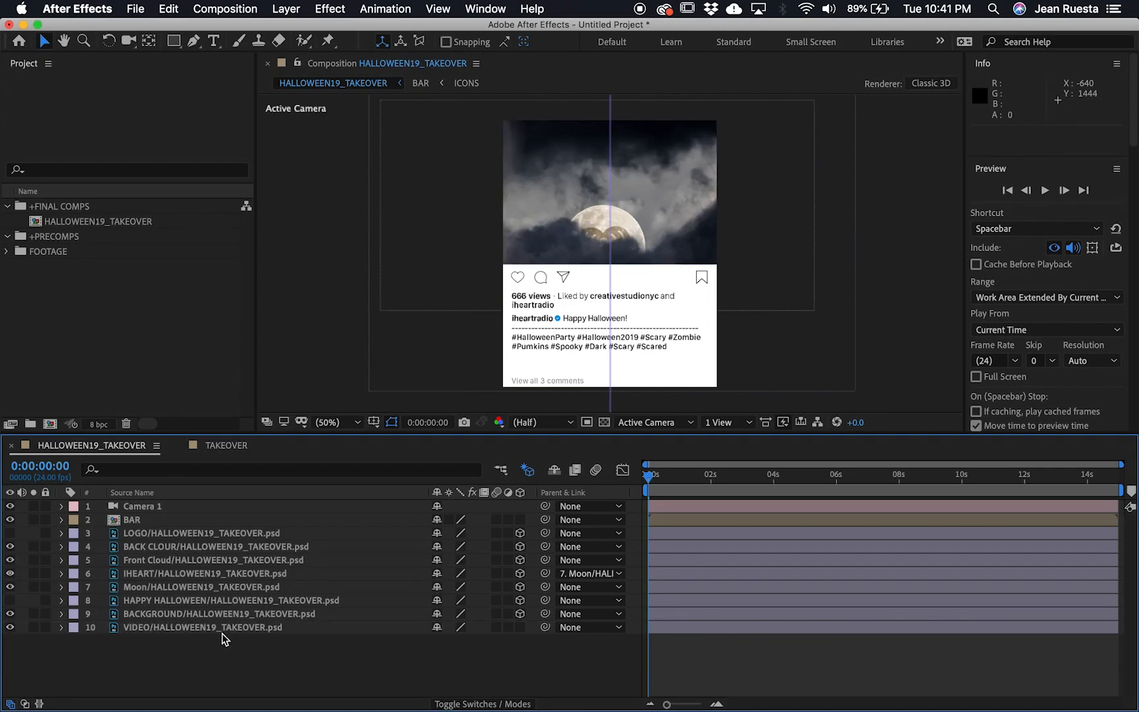
Scrub HALLOWEEN19_TAKEOVER to check how the pasted layers respond to Camera 1, and select the BAR layer.
click(309, 614)
click(224, 506)
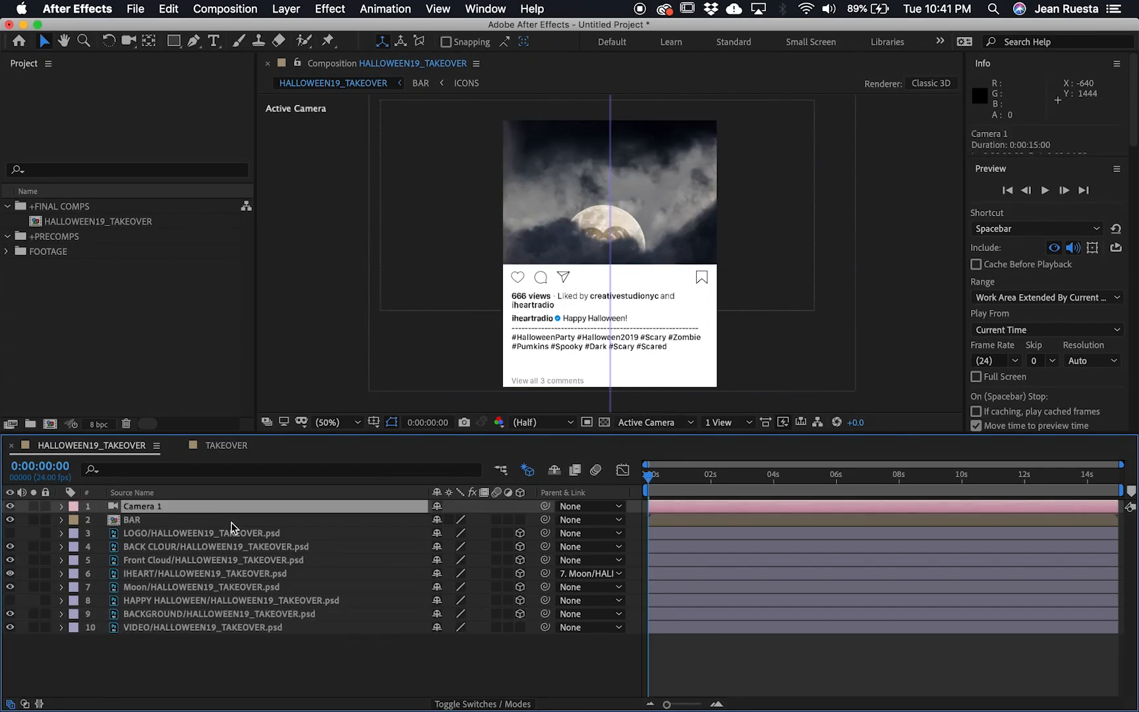
drag(656, 479, 405, 526)
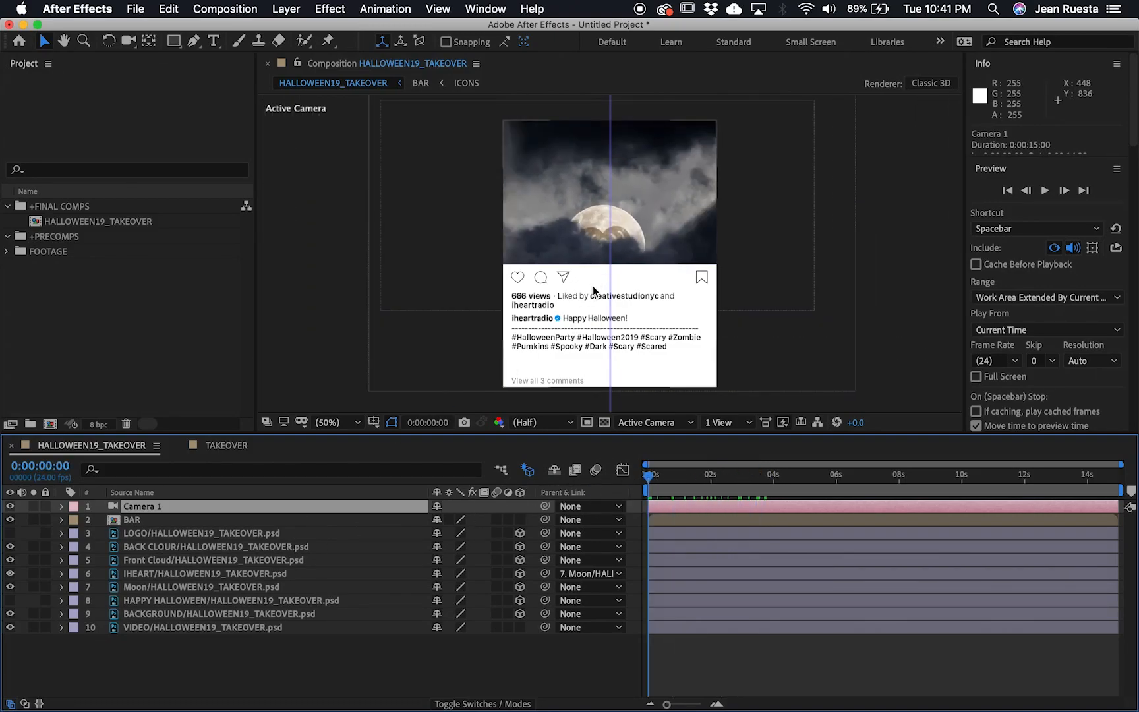
click(277, 534)
click(417, 523)
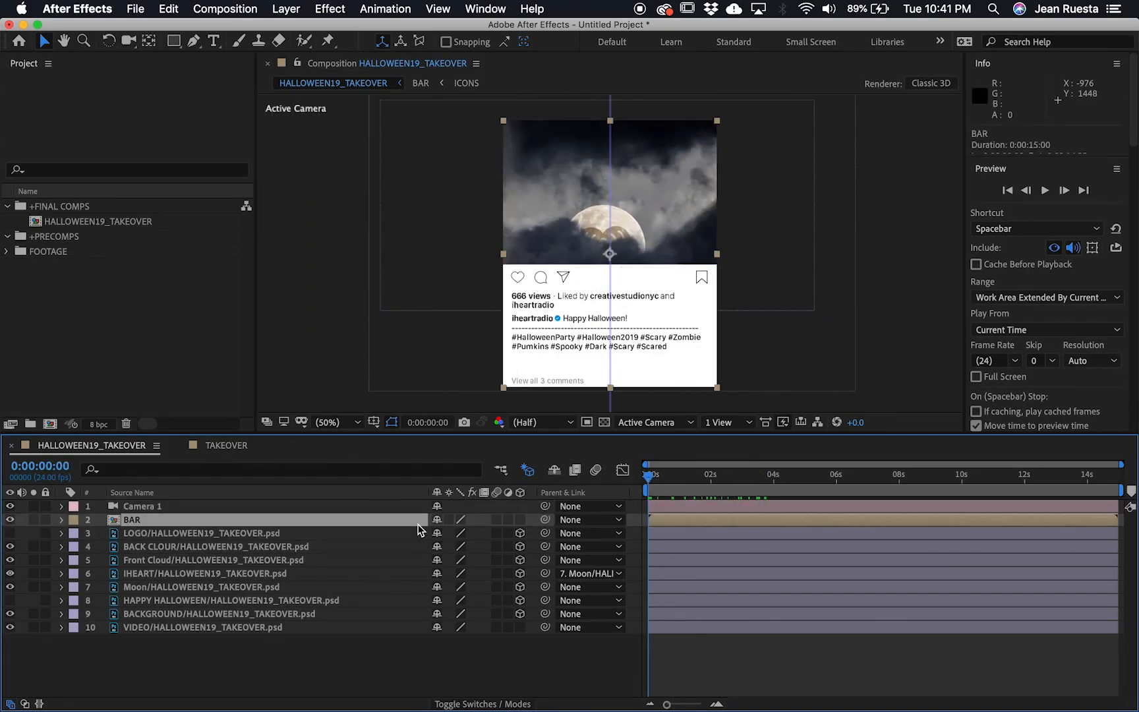
Make the BAR layer 3D, try moving it within the composition, and undo the move.
click(521, 520)
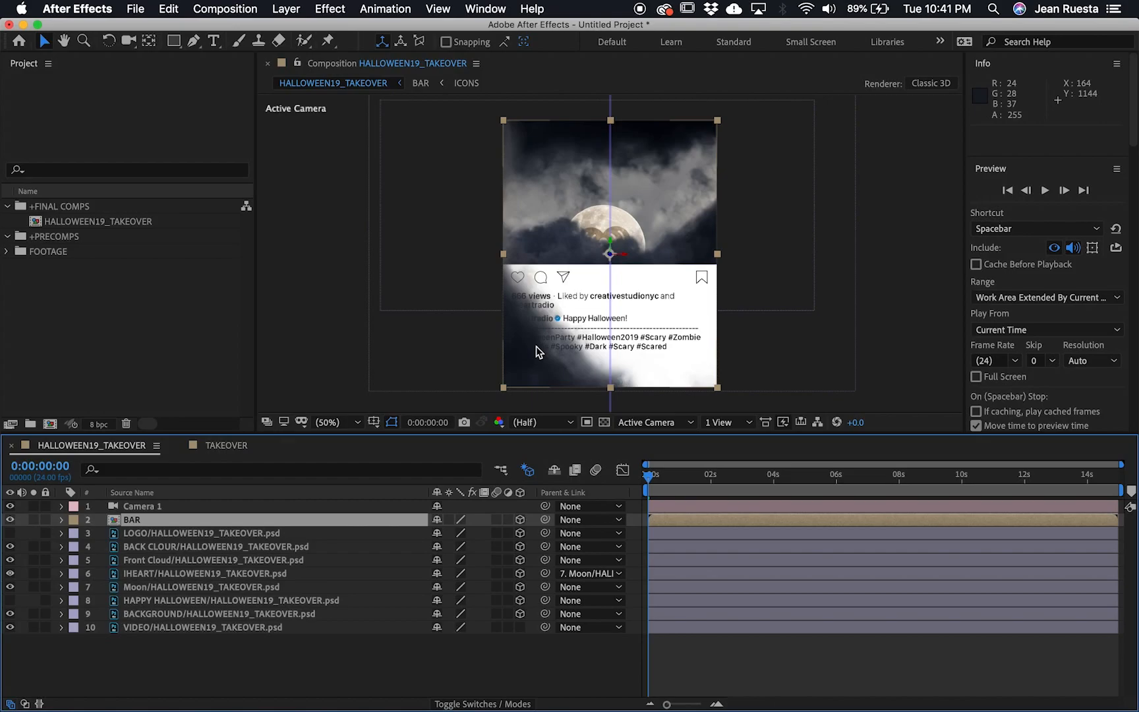
drag(526, 307, 573, 296)
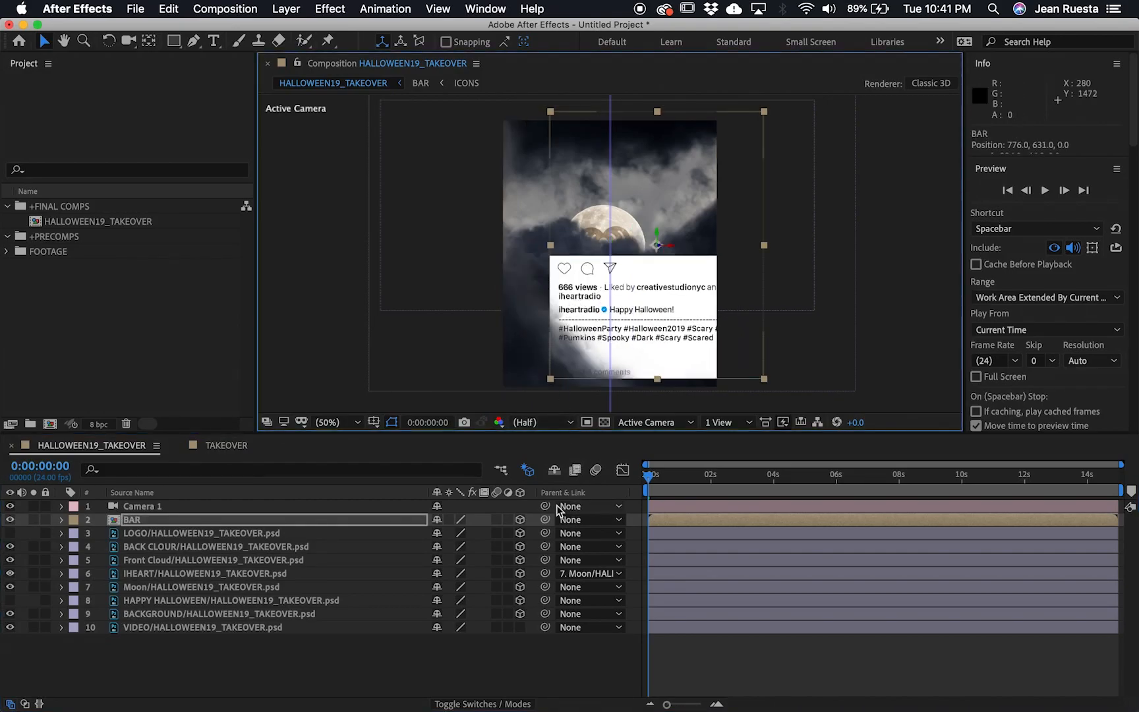
key(super+z)
Push the BACK CLOUR layer back in depth to a Z position of 6 so it sits just behind BAR.
click(161, 550)
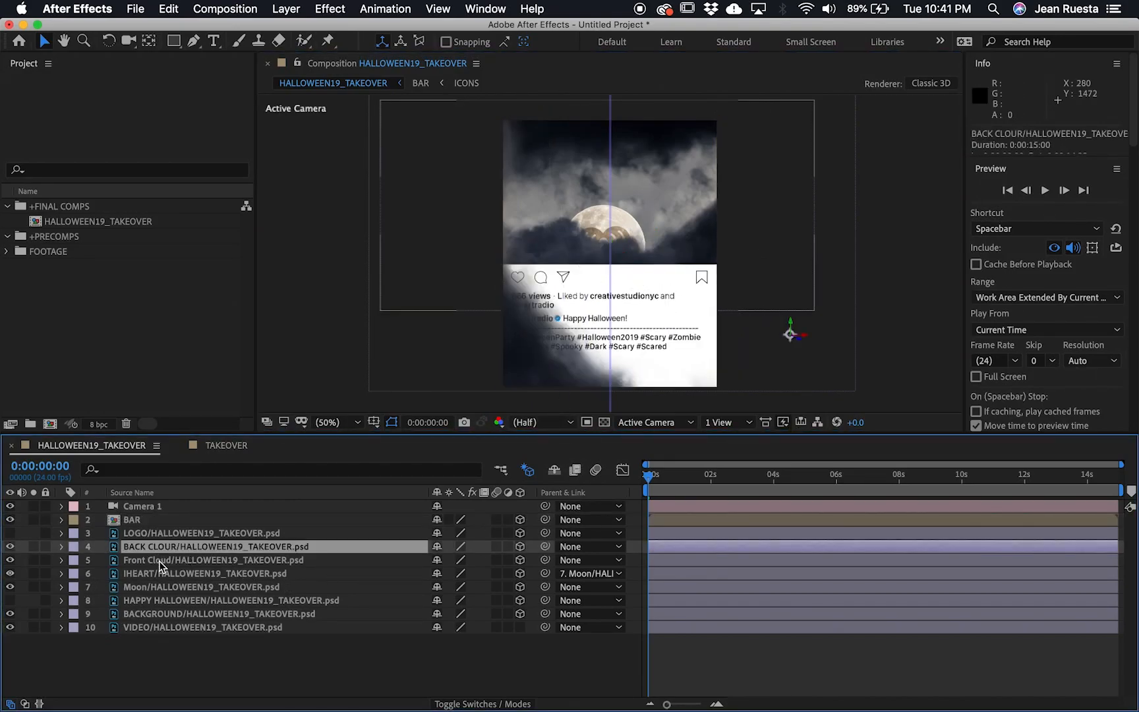
key(p)
drag(505, 562, 842, 498)
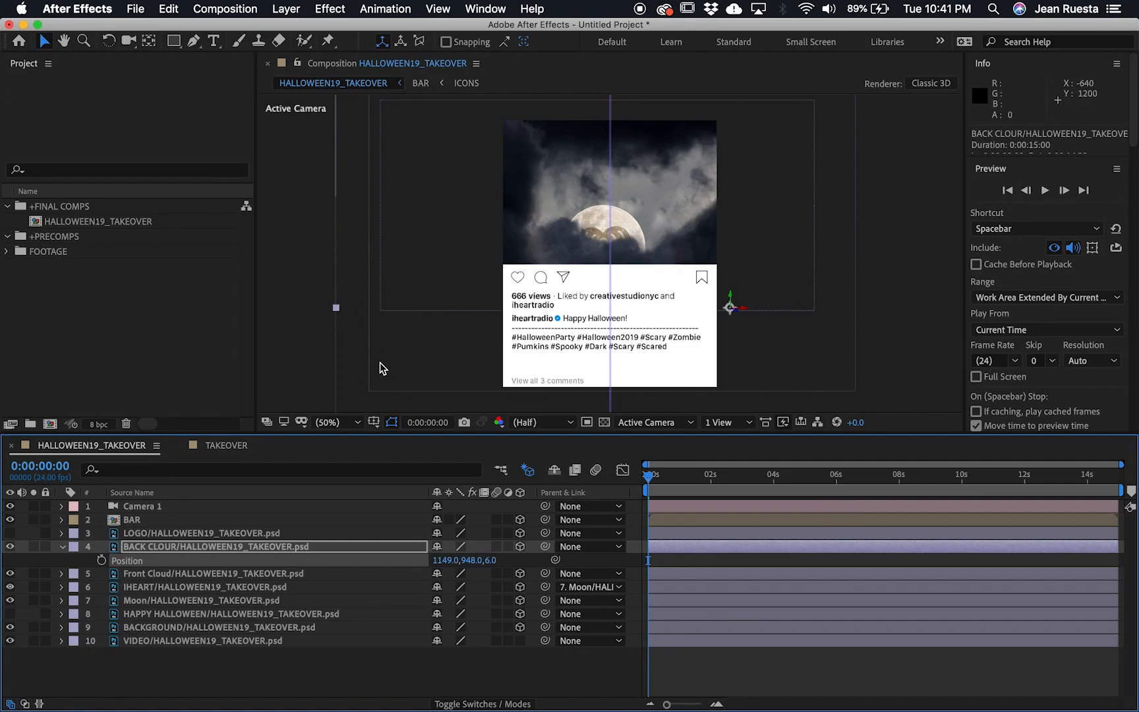
Scale the BACK CLOUR layer to 73% and move it over the moon, to about 1108.8, 442.
key(s)
drag(453, 560, 448, 562)
drag(388, 298, 438, 218)
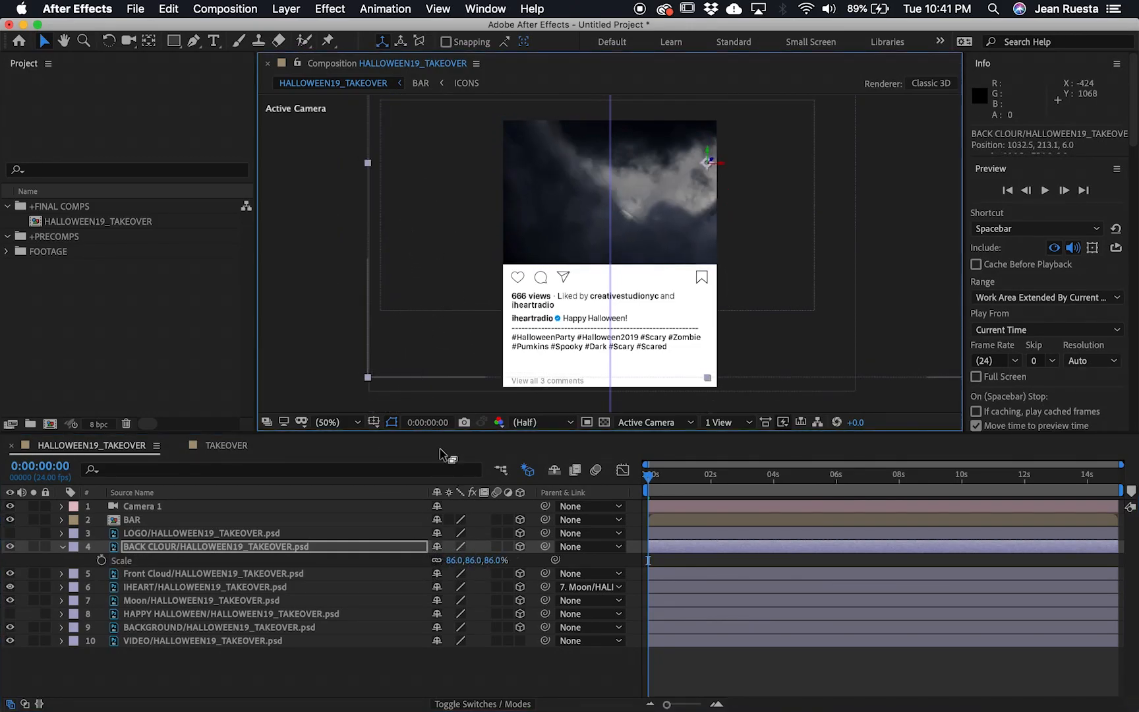
drag(462, 562, 451, 563)
drag(718, 237, 725, 270)
Scrub the first three seconds to check how BAR and the cloud layers respond to the camera move.
click(664, 477)
drag(664, 477, 614, 472)
drag(652, 469, 742, 469)
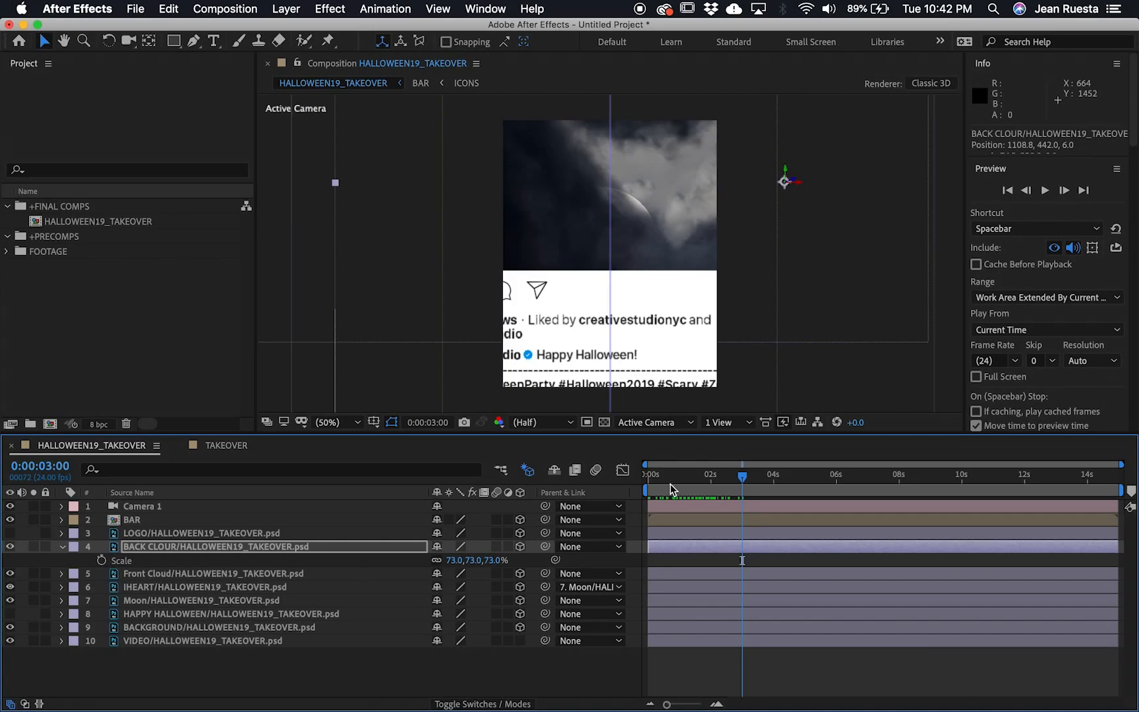
click(648, 489)
click(422, 519)
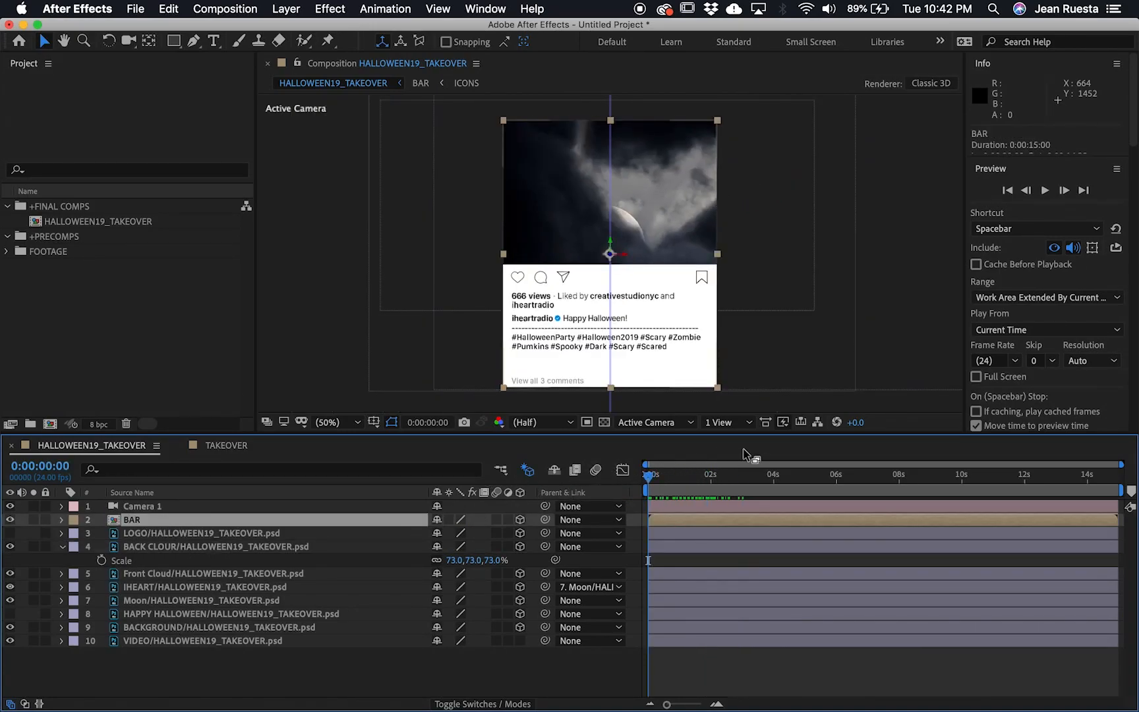
drag(662, 489, 700, 489)
Reveal Camera 1's Position and dolly the camera in to a Z position of about -101.5 at 4 seconds.
click(237, 506)
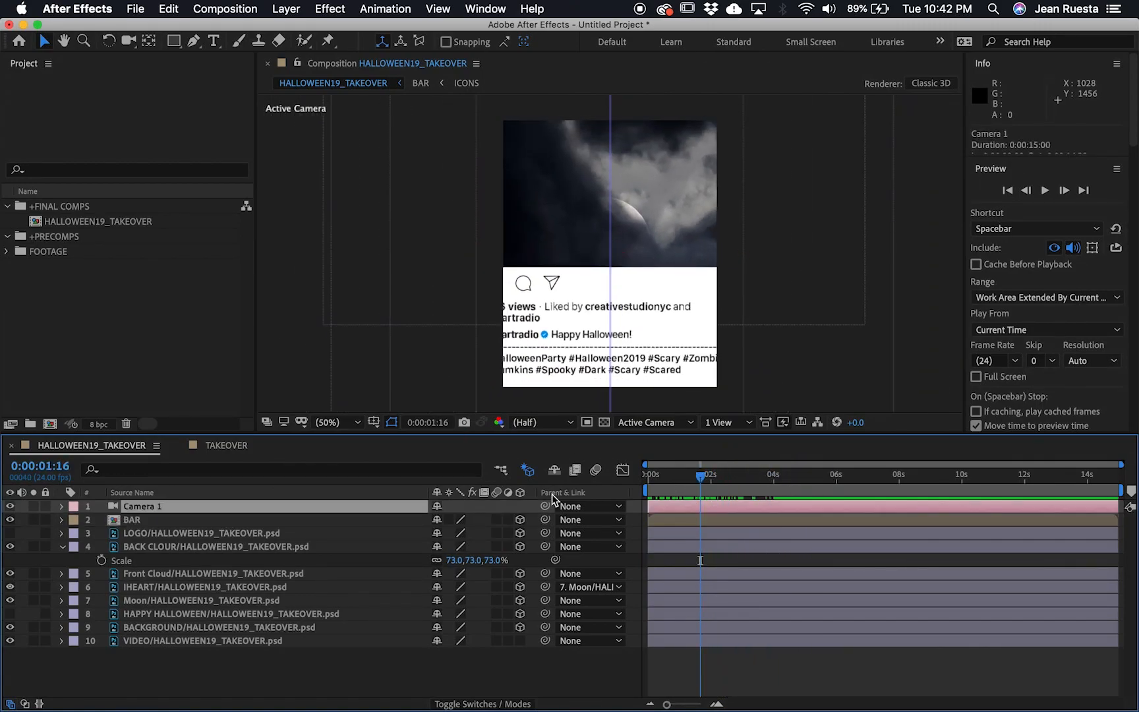
key(Home)
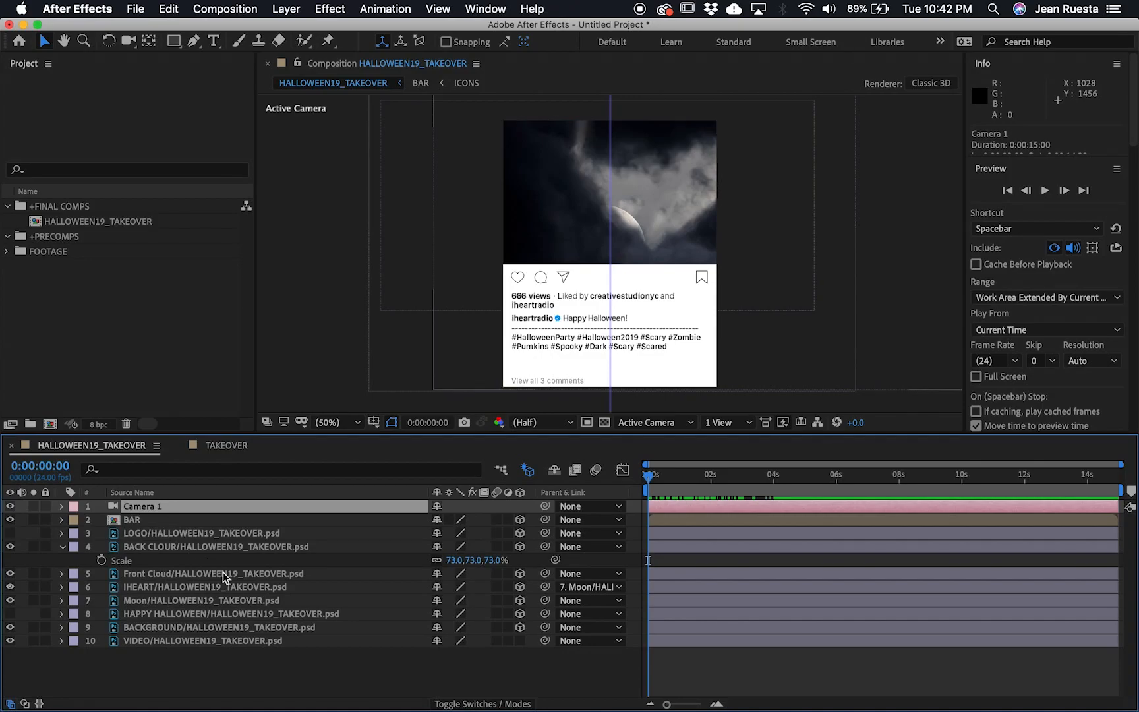
key(p)
click(775, 477)
drag(775, 484, 776, 486)
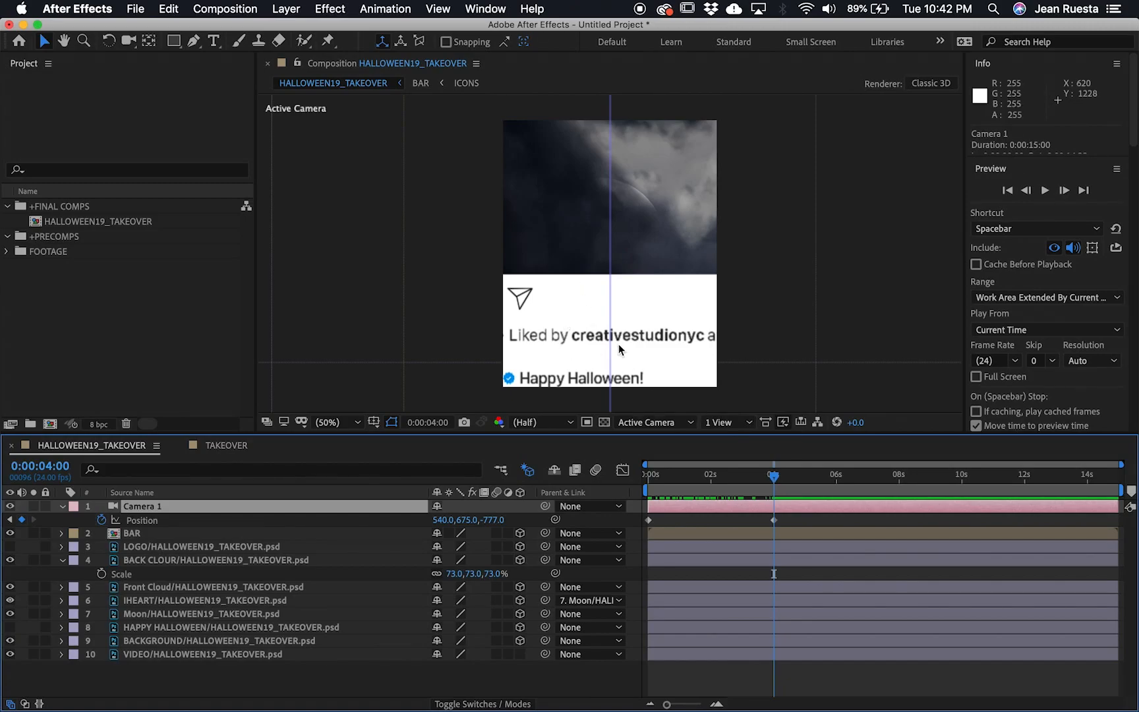
key(c)
key(c)
key(c)
key(c)
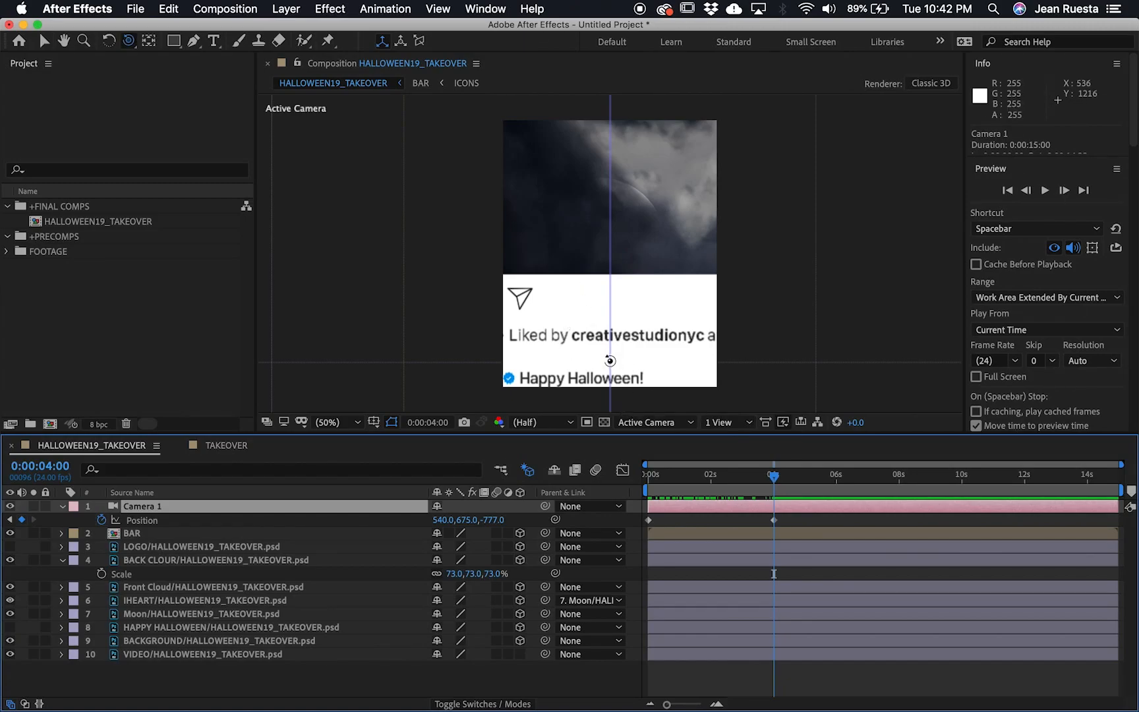
drag(600, 373, 599, 245)
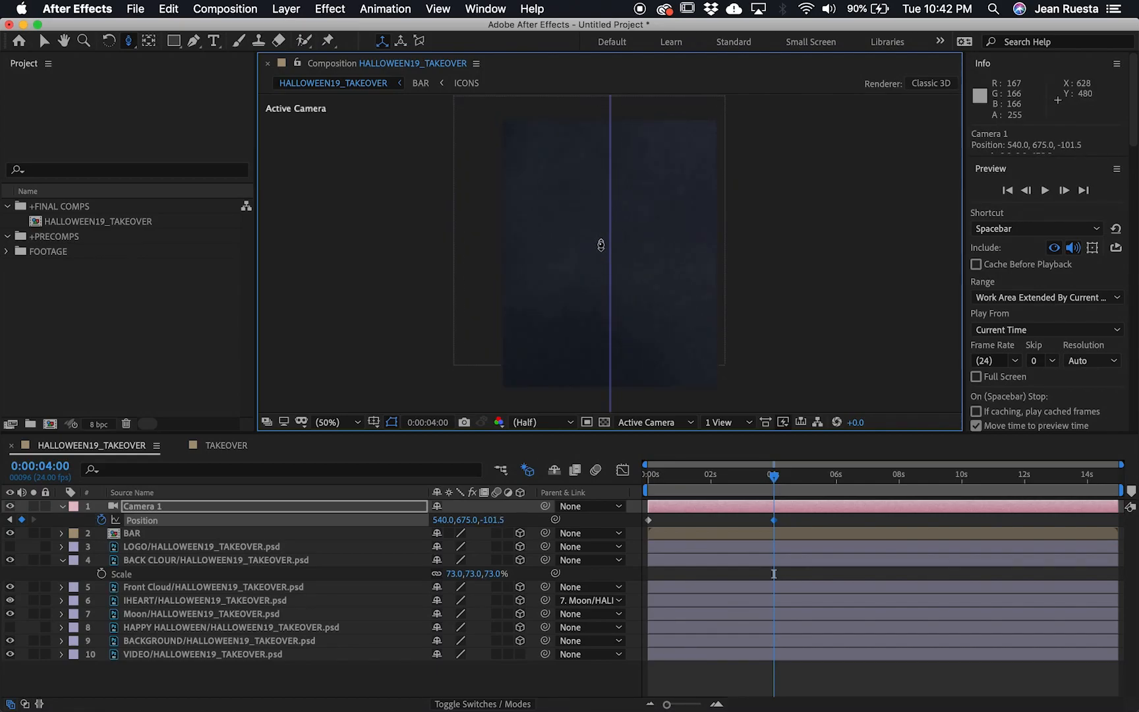
End the work area at the 4-second keyframe and preview the camera push from the start.
drag(762, 469, 568, 474)
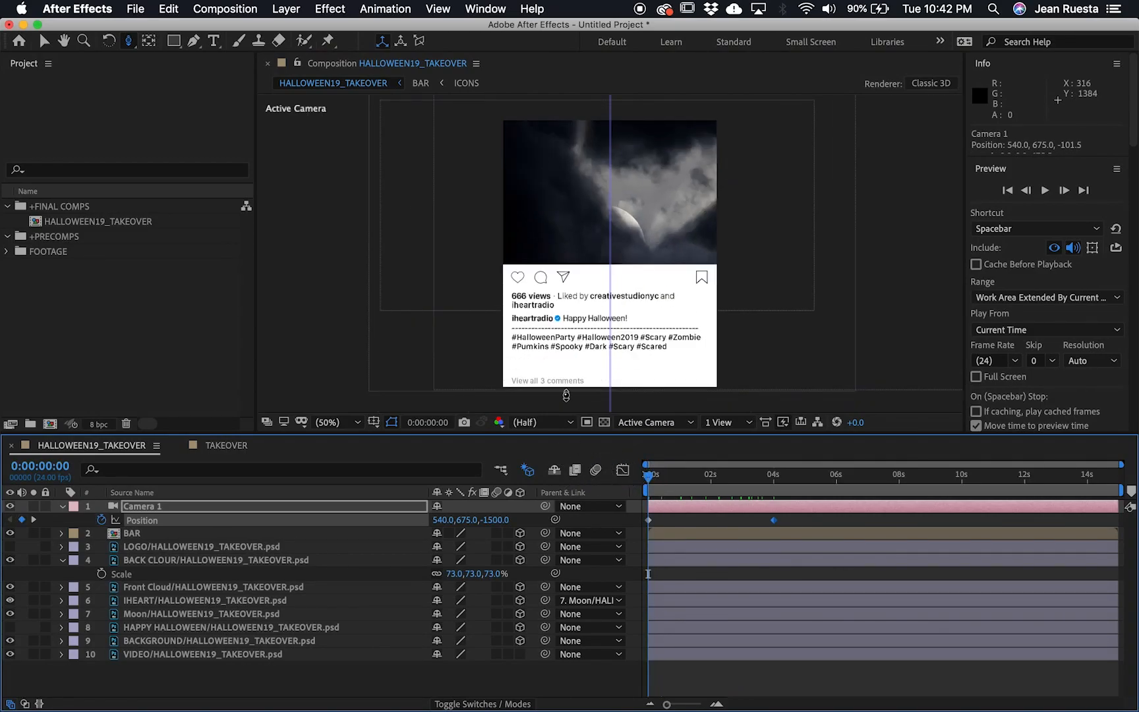
key(k)
key(n)
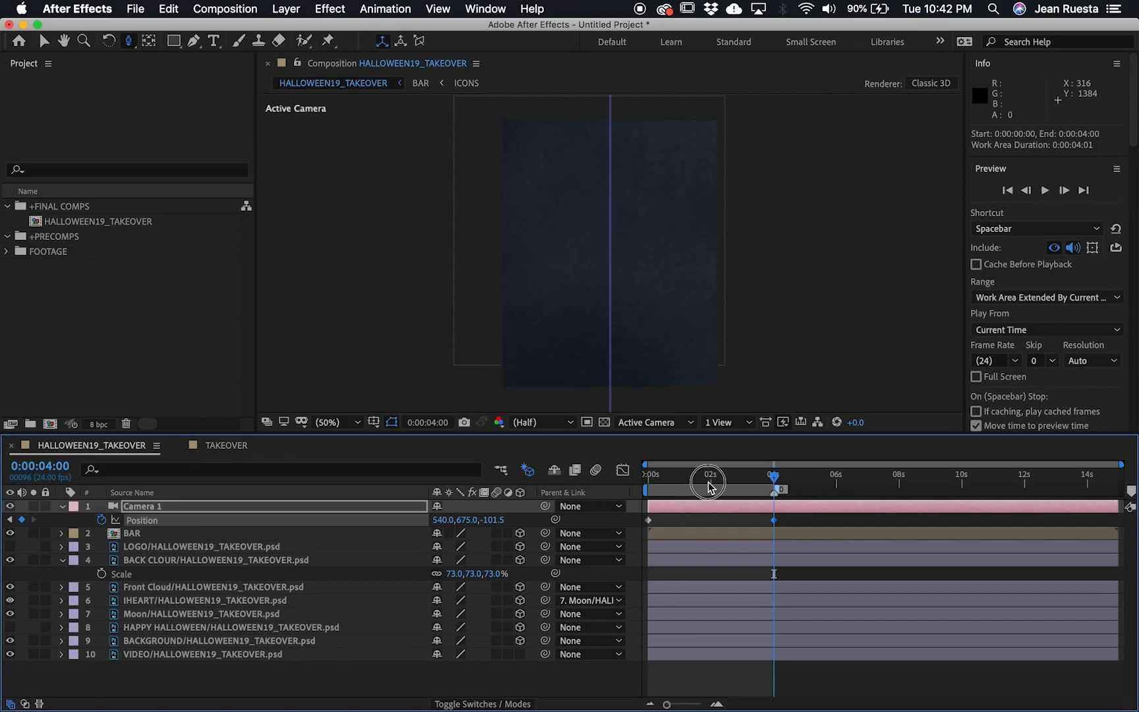
key(Home)
key(space)
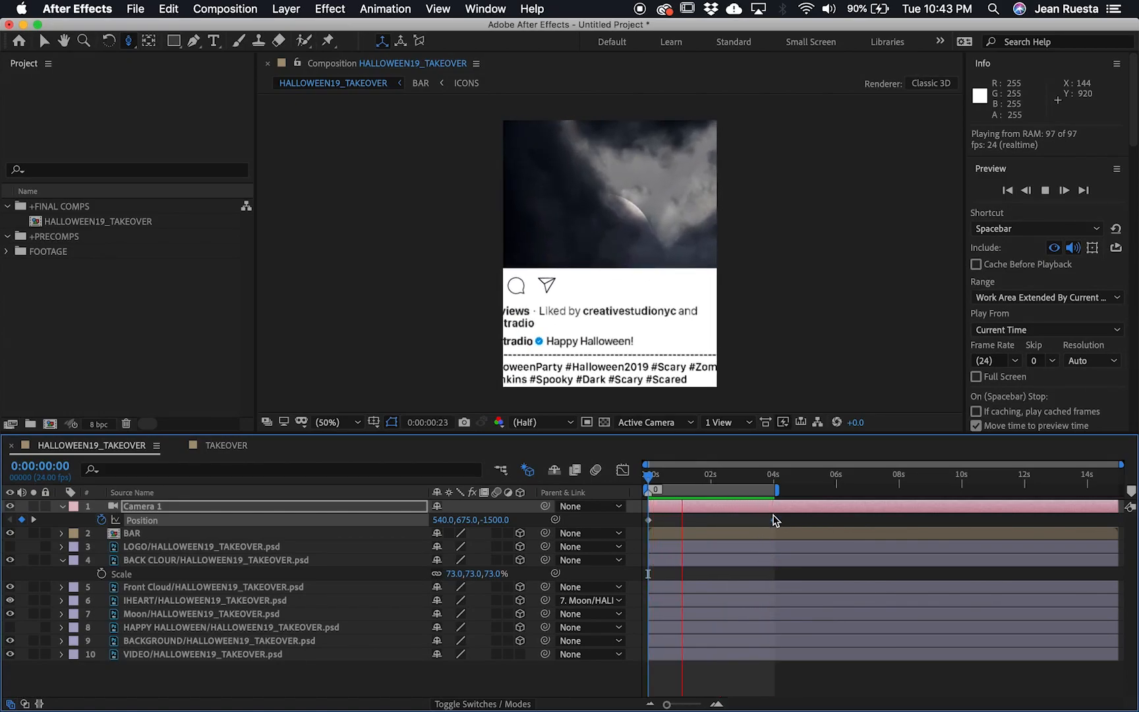
key(space)
Pull Camera 1's 4-second Position keyframe back to Z -861.5 and scrub the move with BAR selected.
key(k)
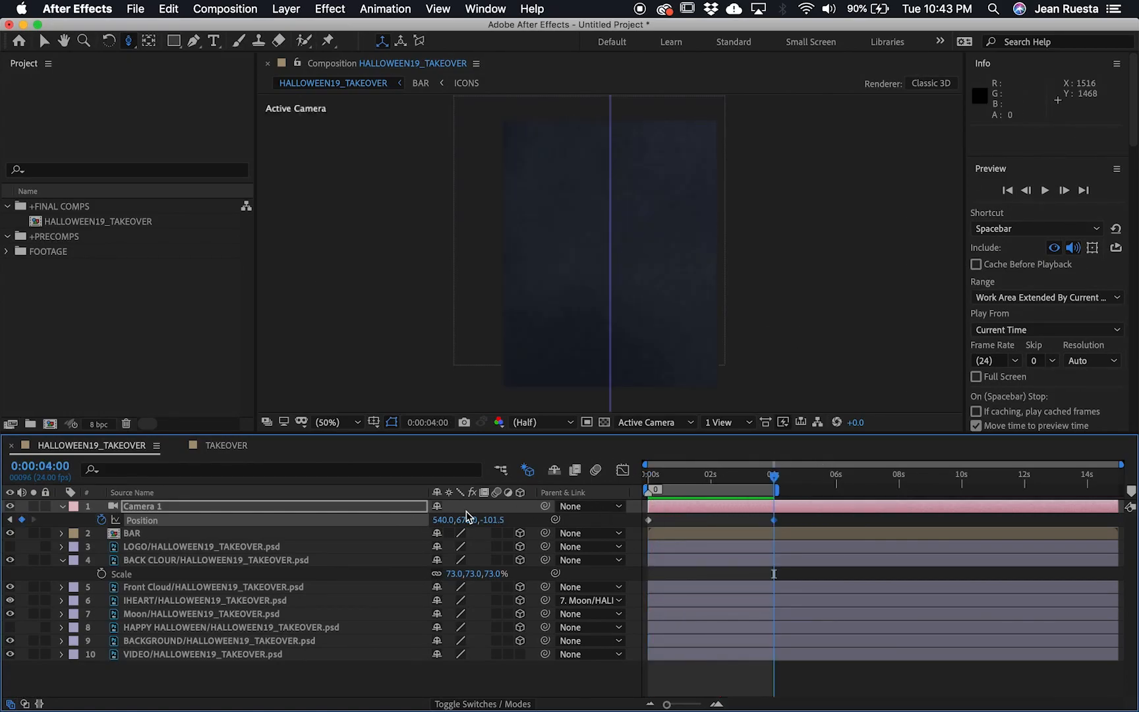
drag(500, 524, 427, 525)
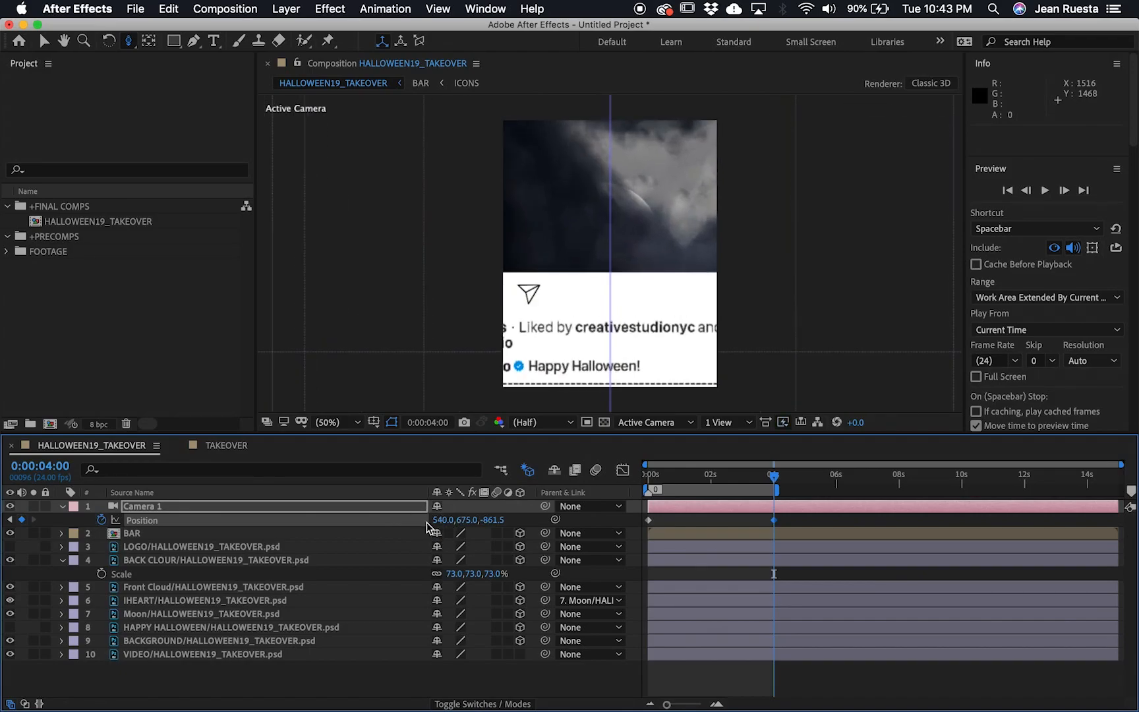
click(190, 532)
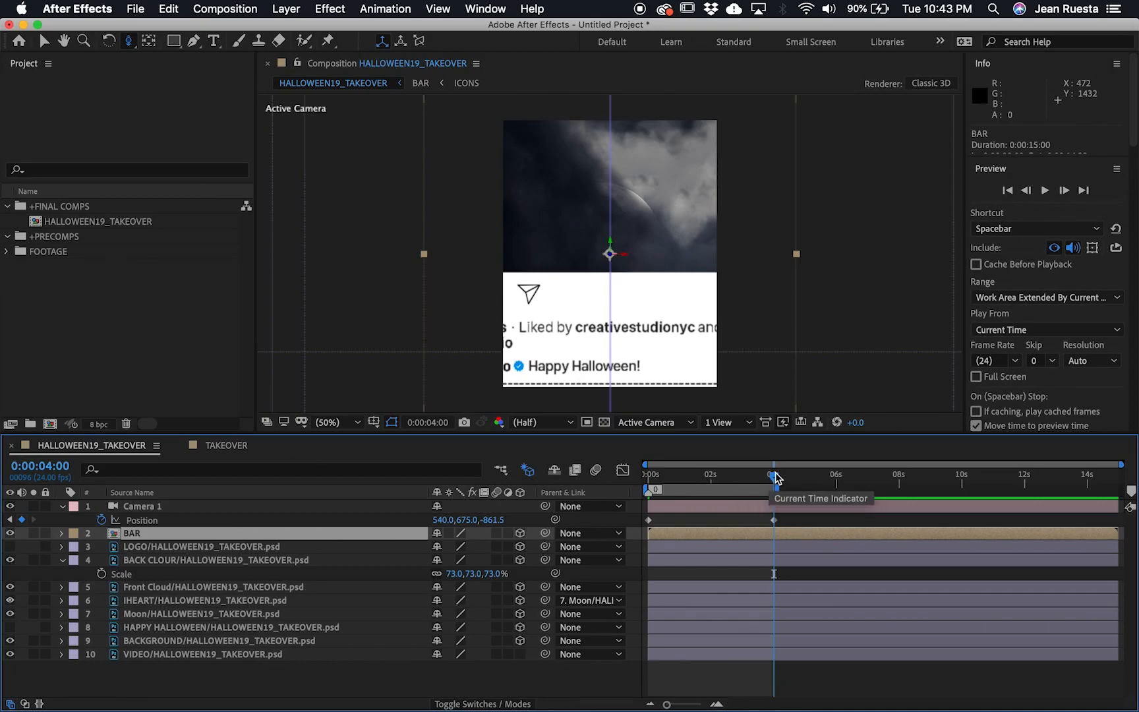
click(651, 487)
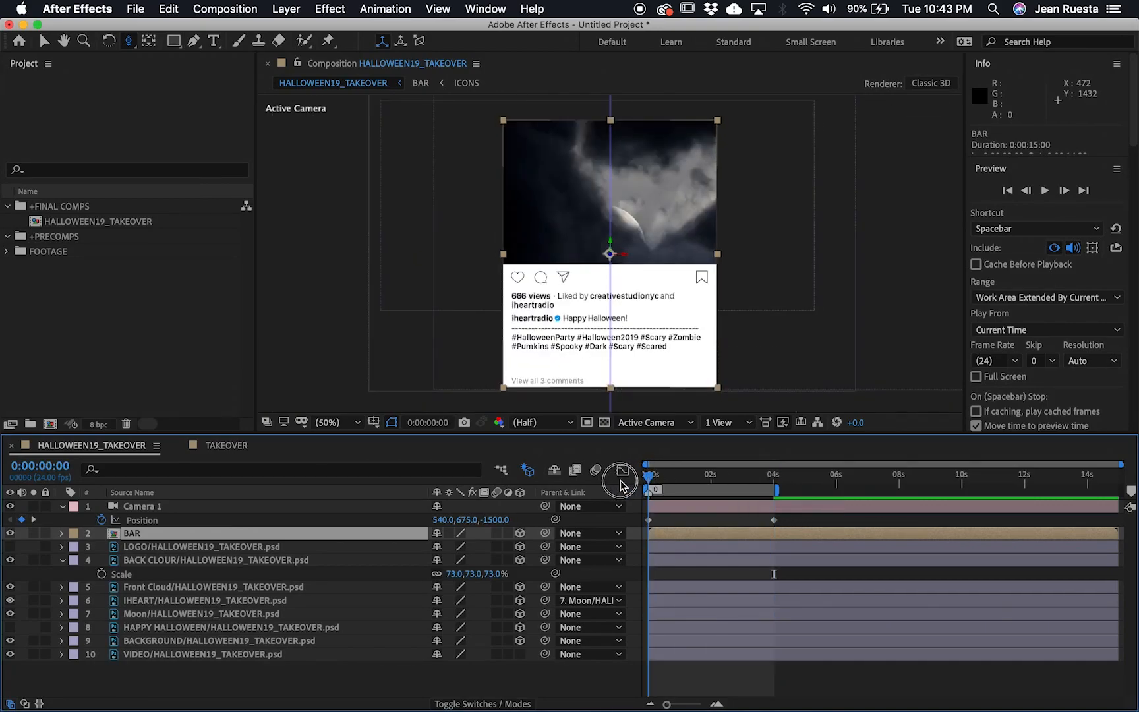
drag(657, 478, 773, 474)
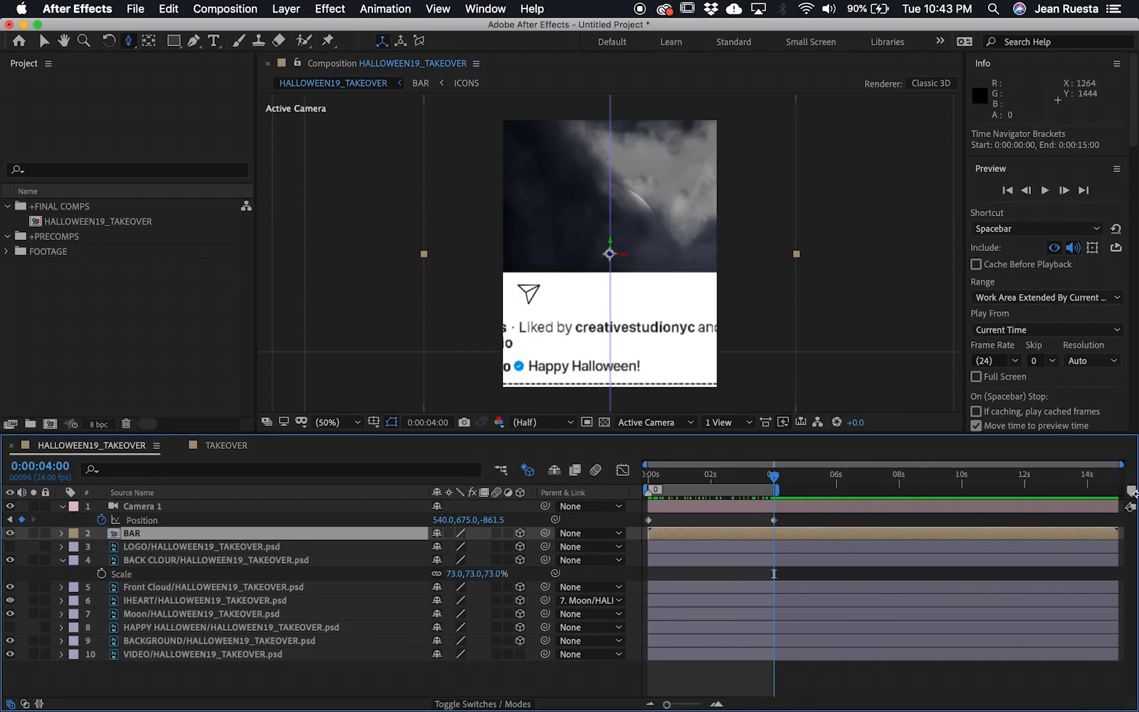
Move Camera 1's second Position keyframe to 2 seconds, end the work area there and preview it.
click(712, 486)
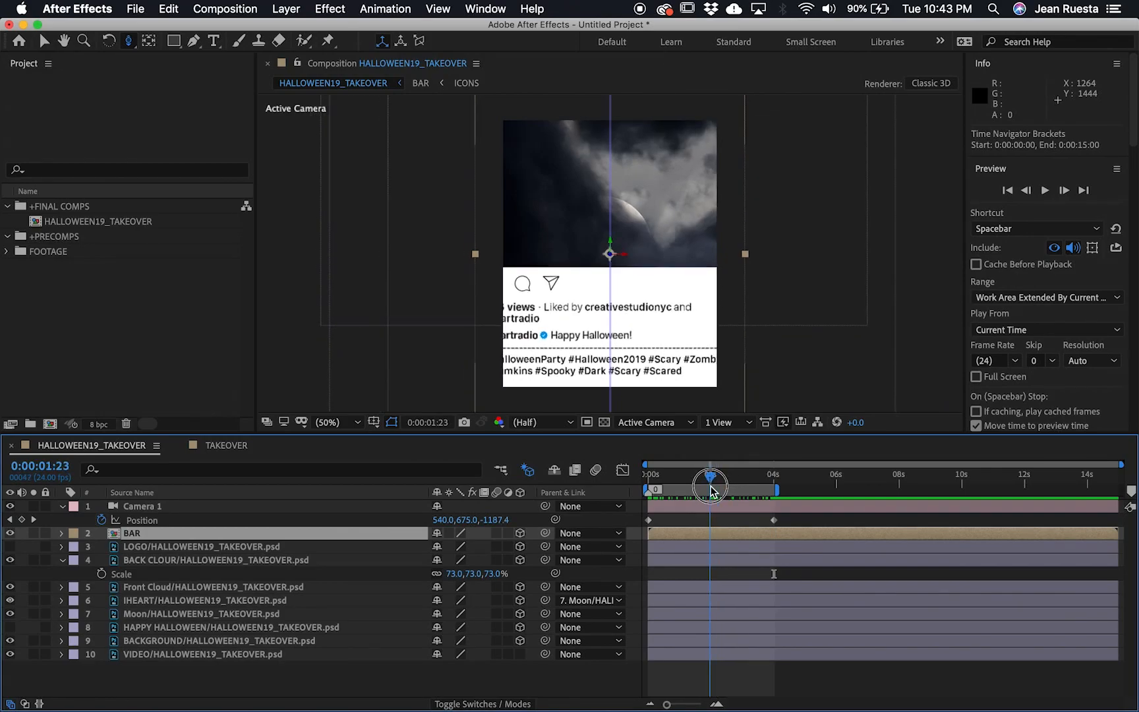
drag(714, 491, 711, 491)
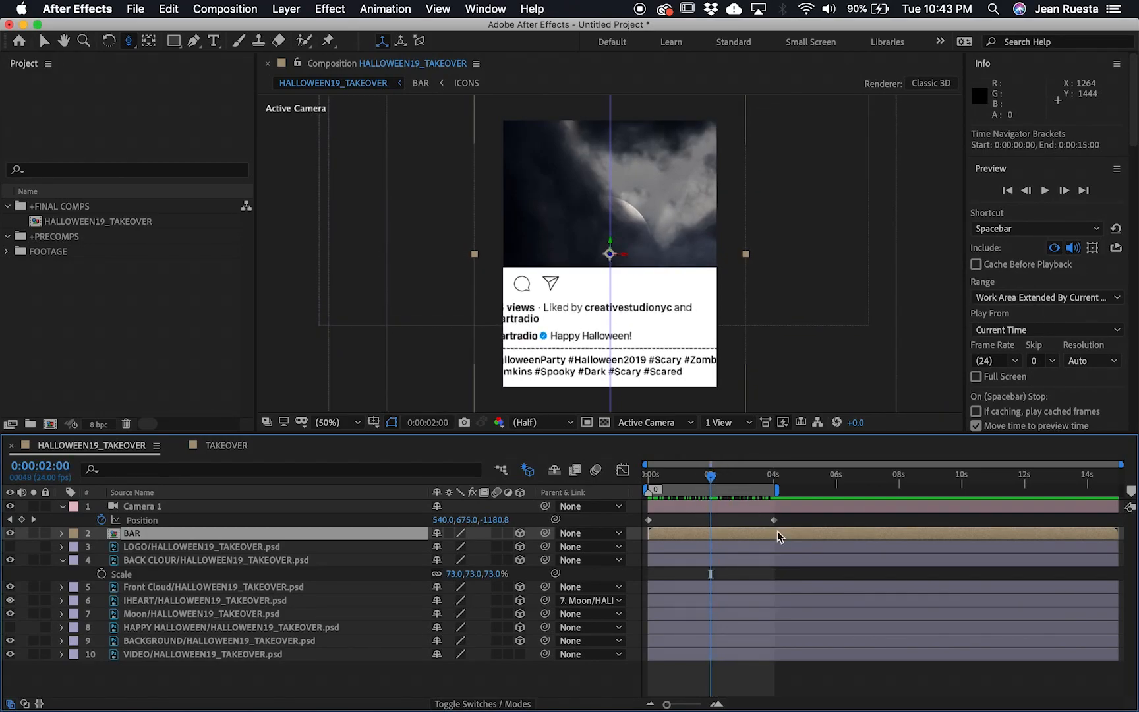
drag(774, 521, 708, 535)
key(n)
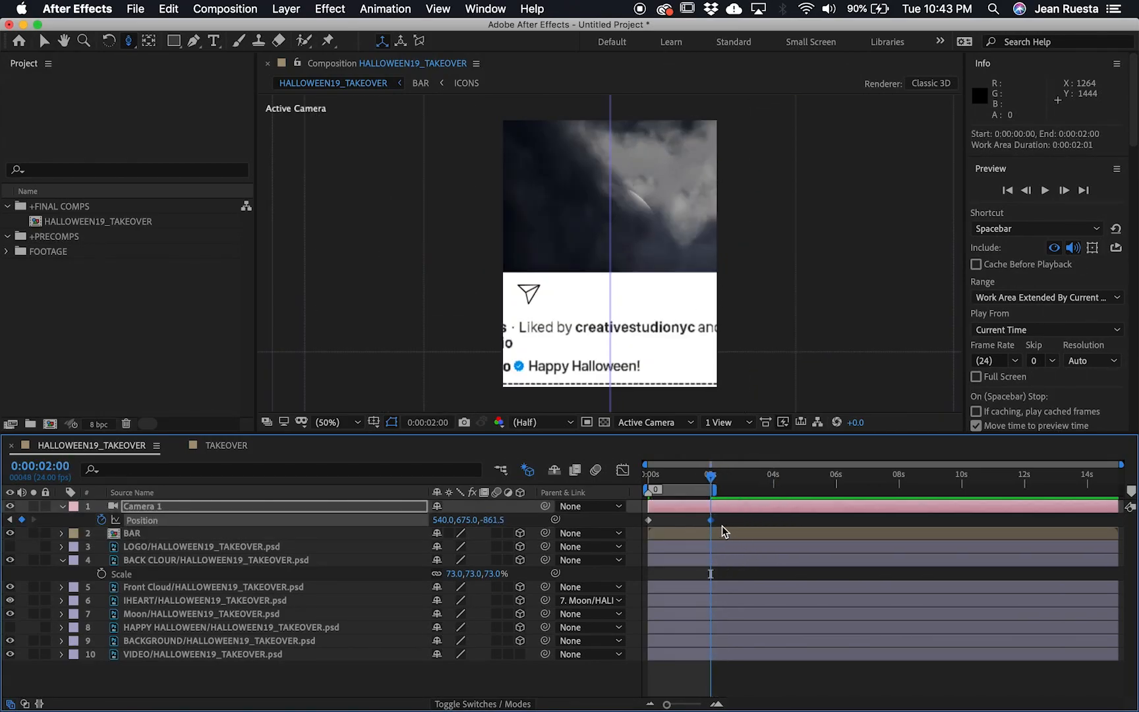
key(space)
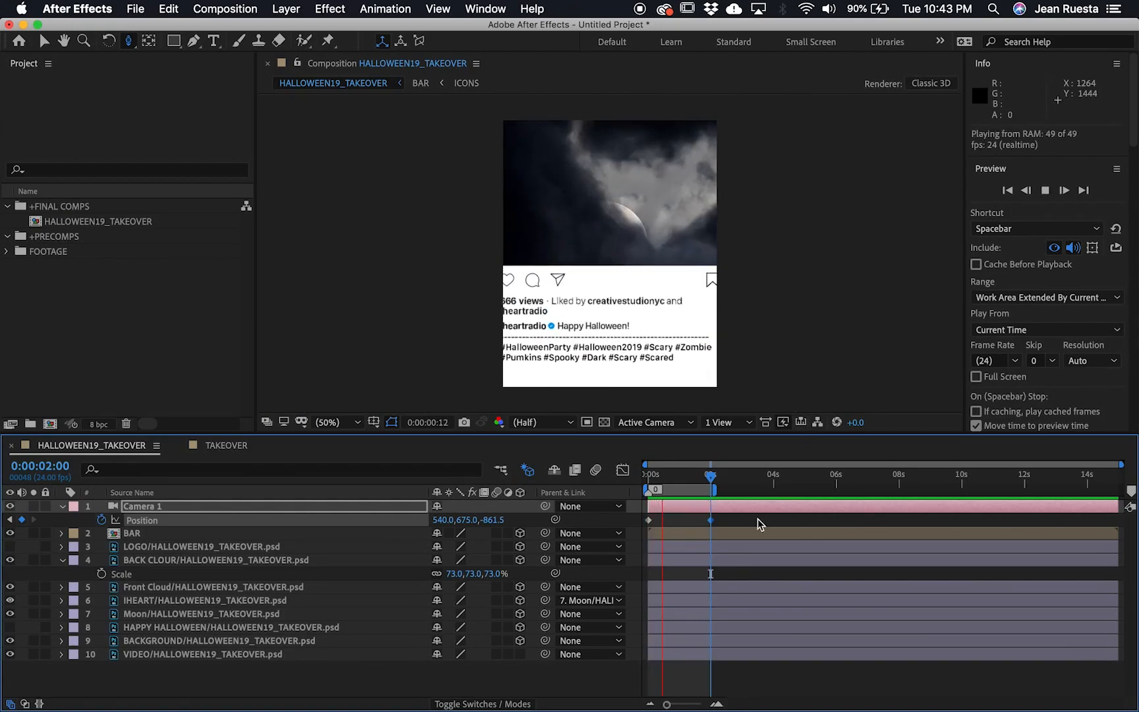
Dolly Camera 1 closer at the 2-second keyframe, to a Z position of -641.
drag(684, 474, 653, 475)
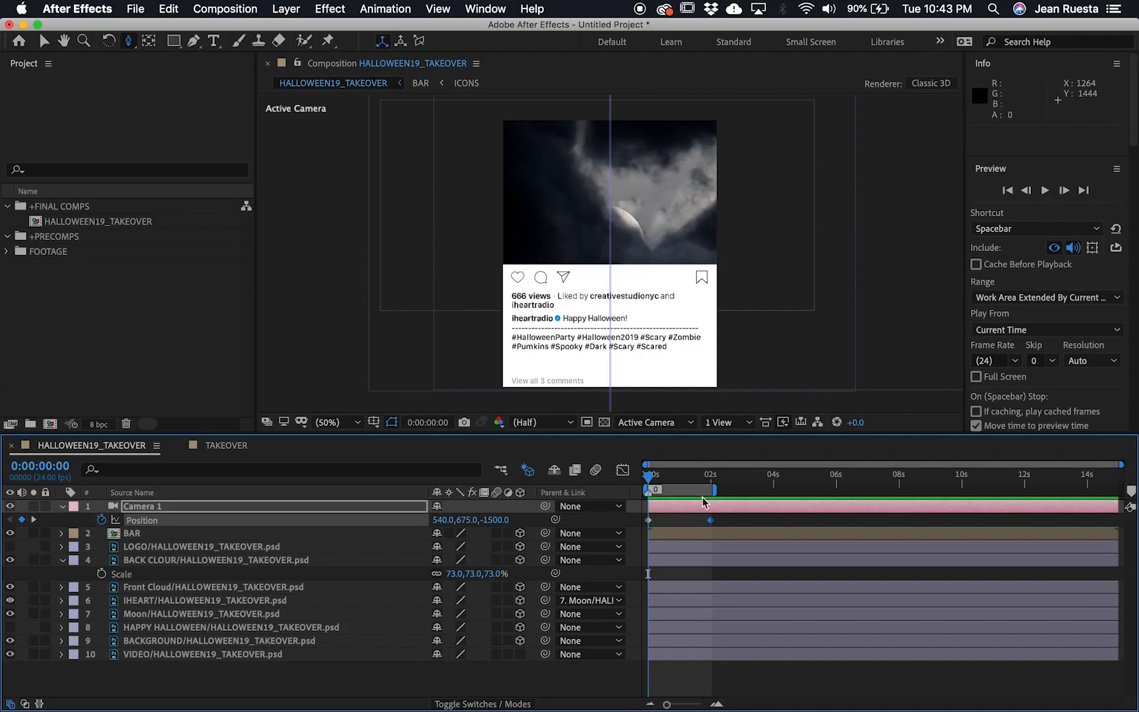
key(k)
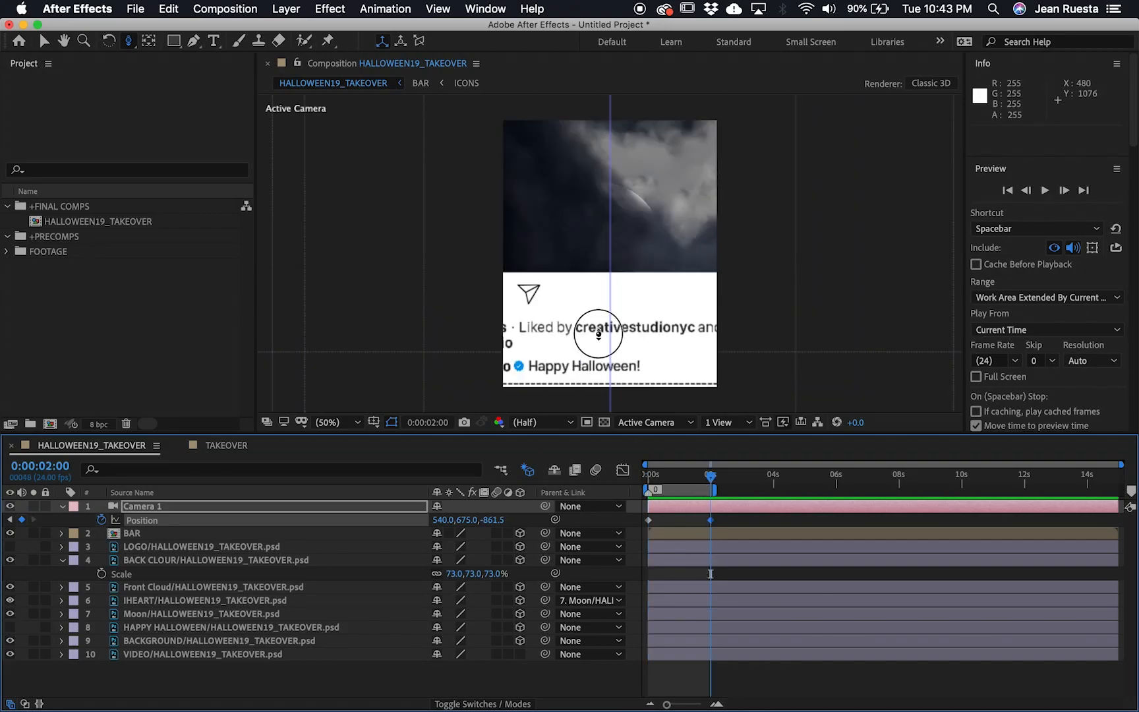
drag(599, 333, 584, 286)
Keyframe the BAR layer's Position from 540, 675, 0 at the start to 540, 921, 0 at 2 seconds.
click(198, 531)
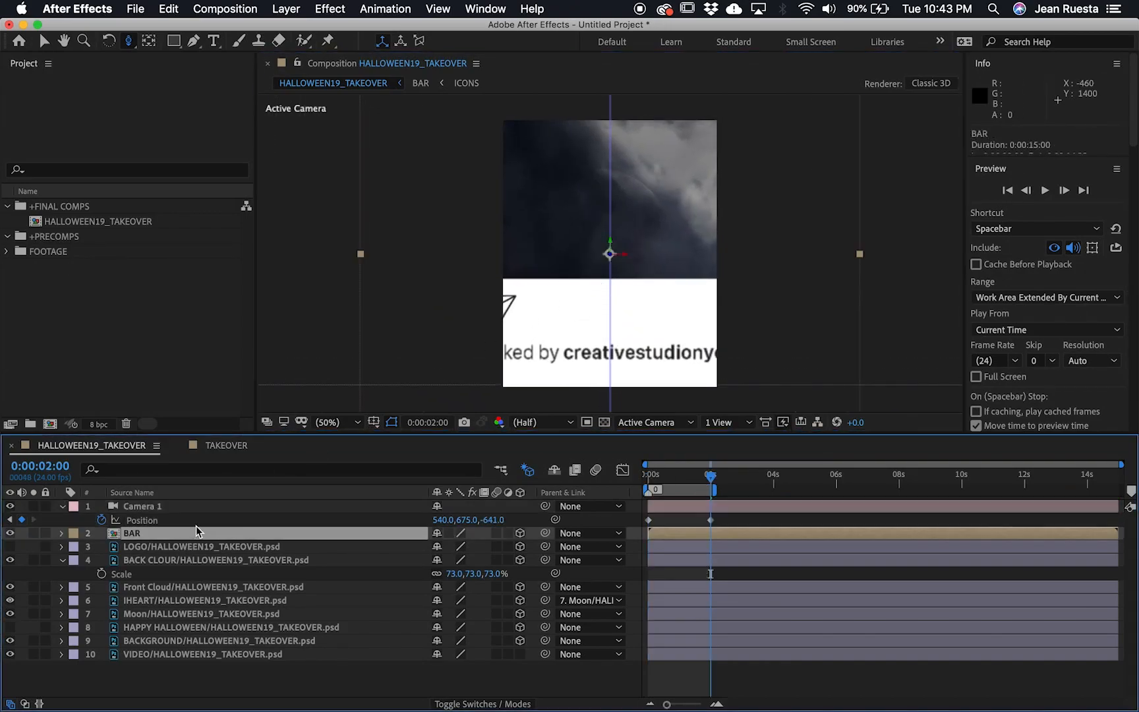
key(p)
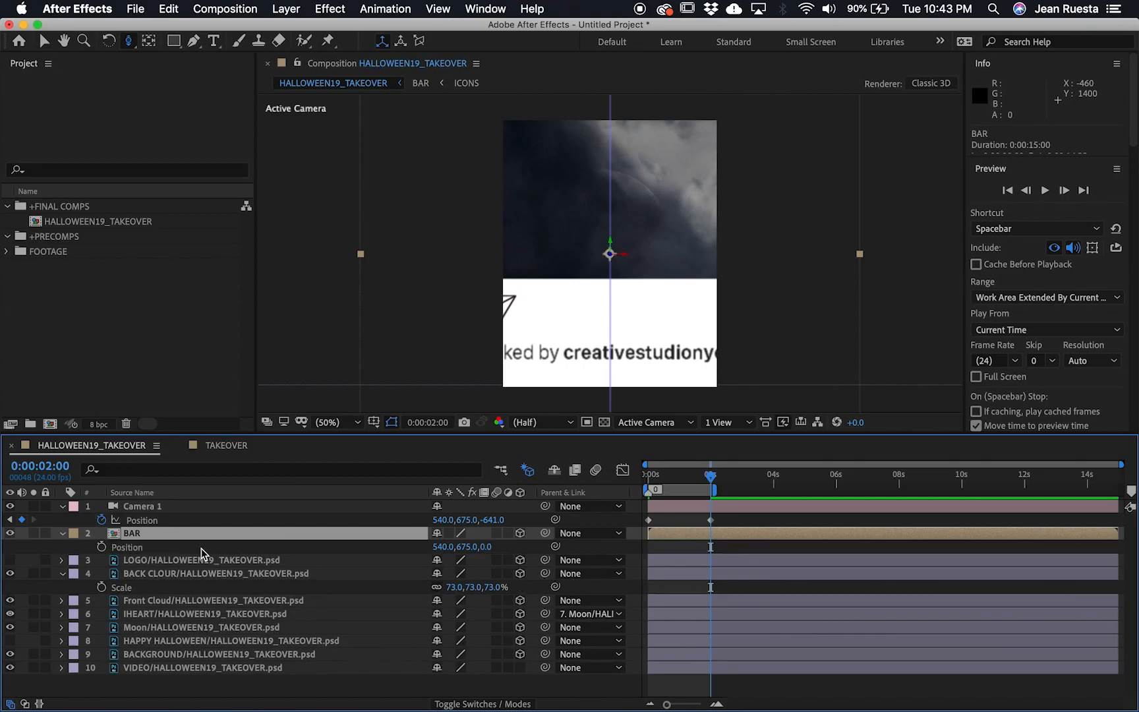
click(101, 547)
drag(700, 478, 557, 495)
drag(710, 549, 644, 566)
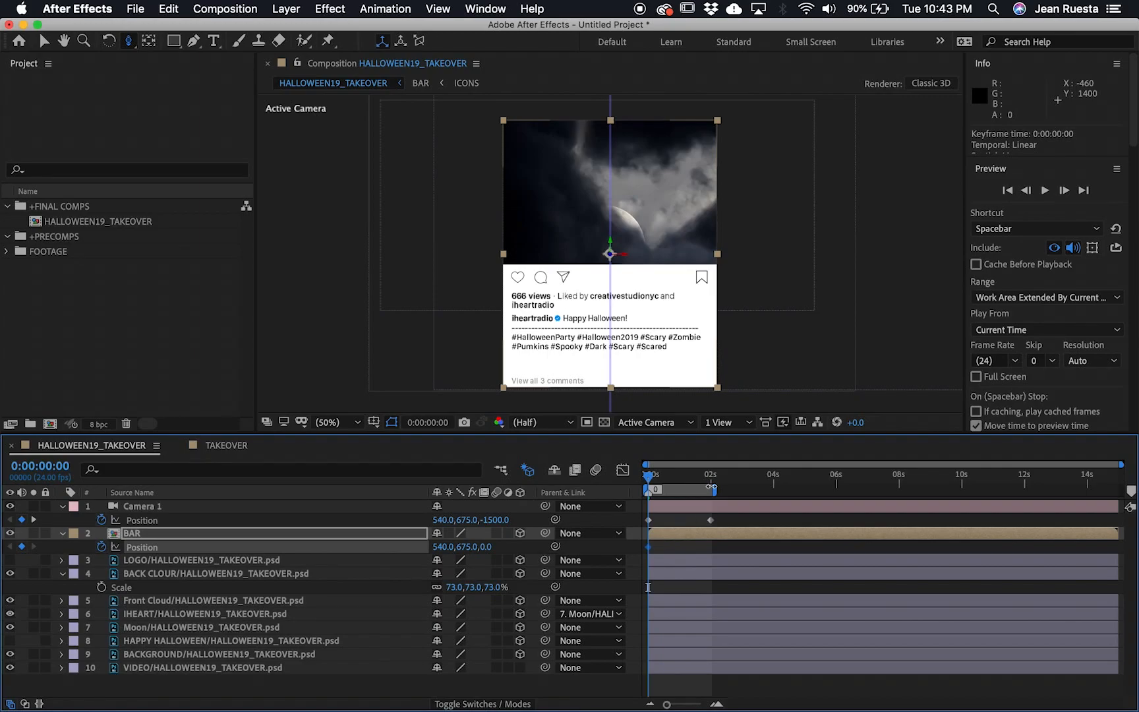
key(k)
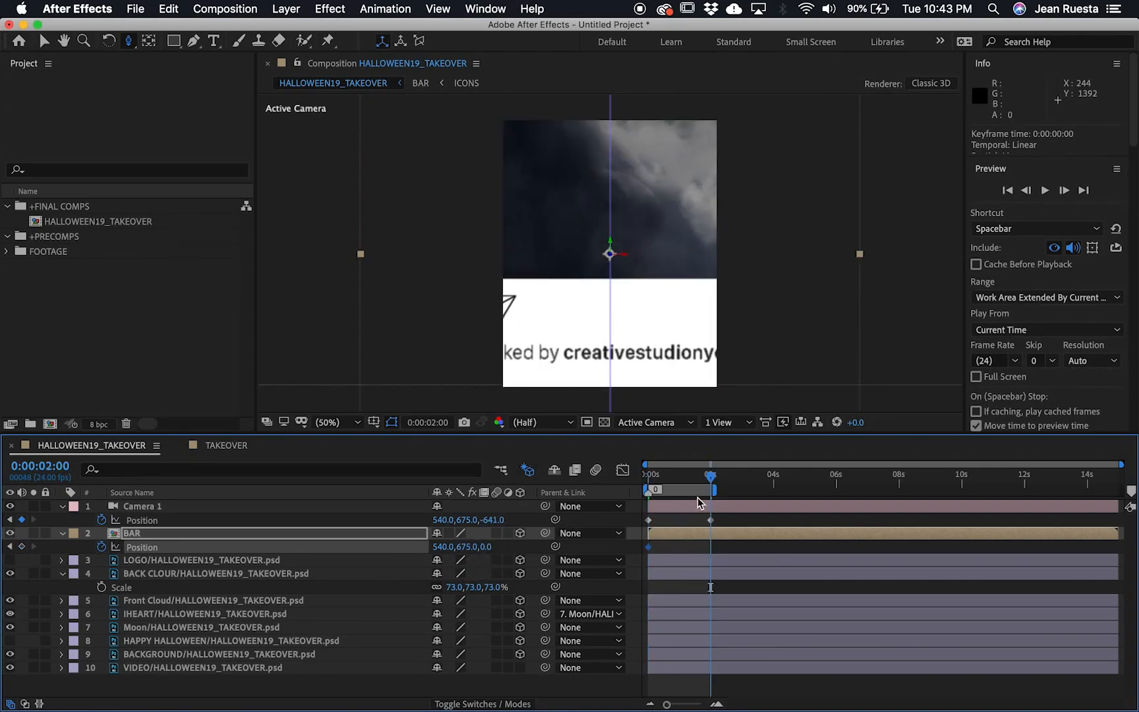
drag(475, 548, 641, 566)
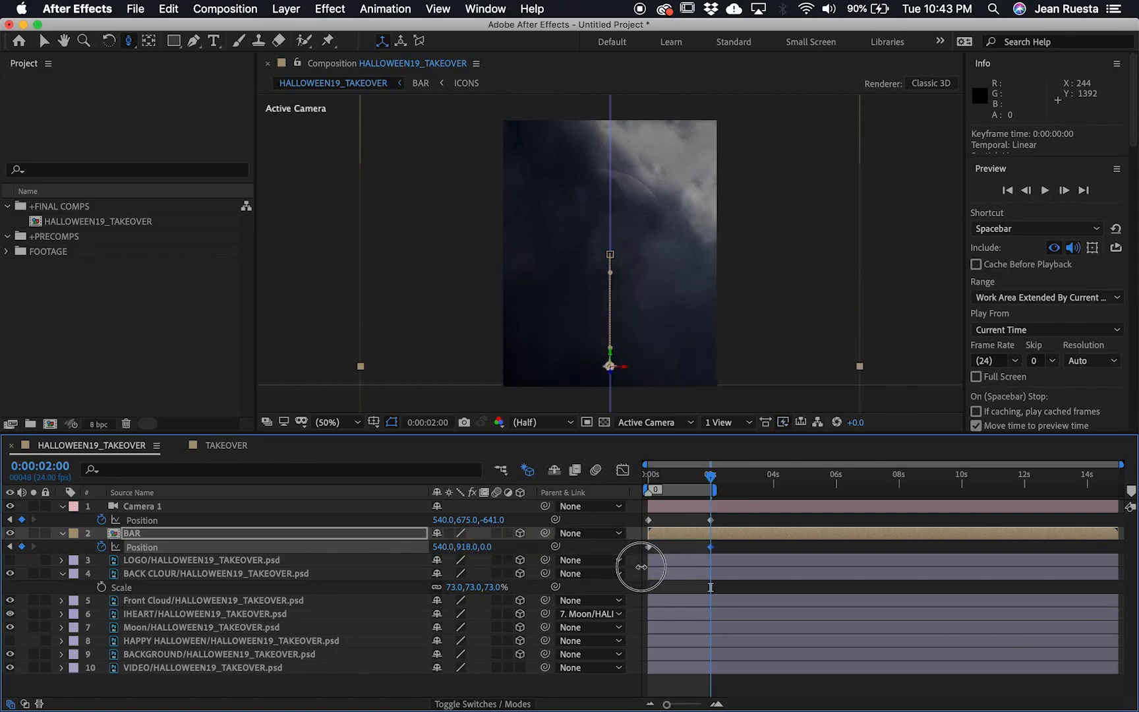
click(91, 530)
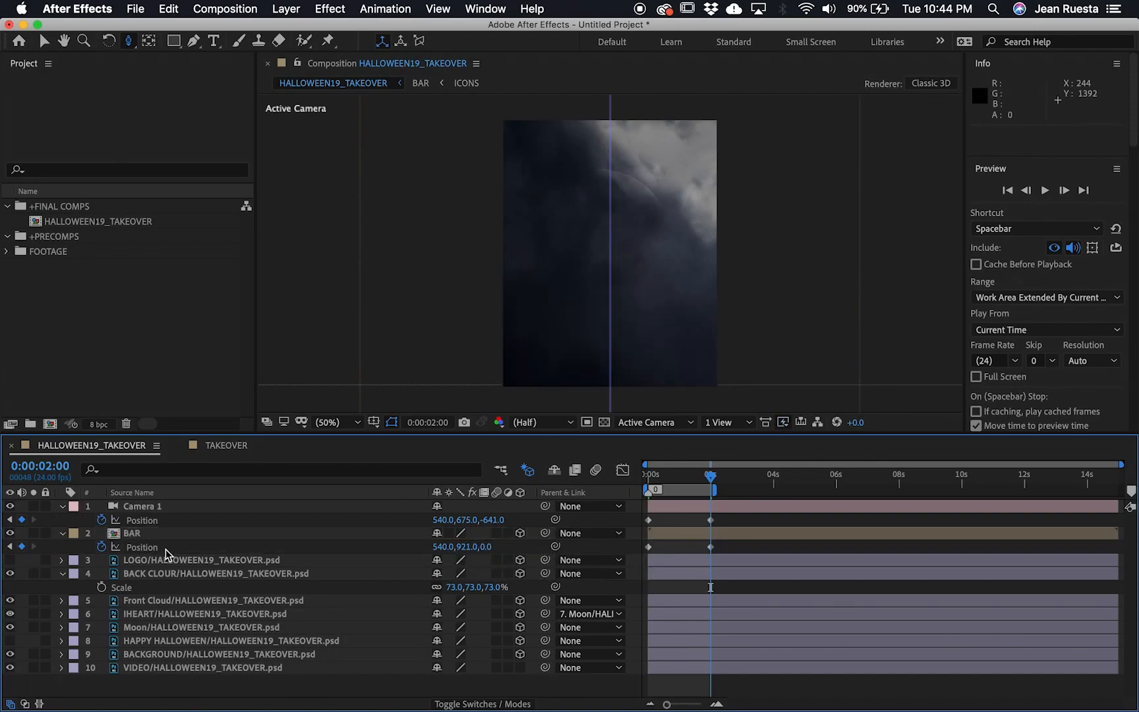
Hide the Moon, IHEART, Front Cloud and BACK CLOUR layers and select the BACKGROUND layer.
click(155, 669)
click(153, 654)
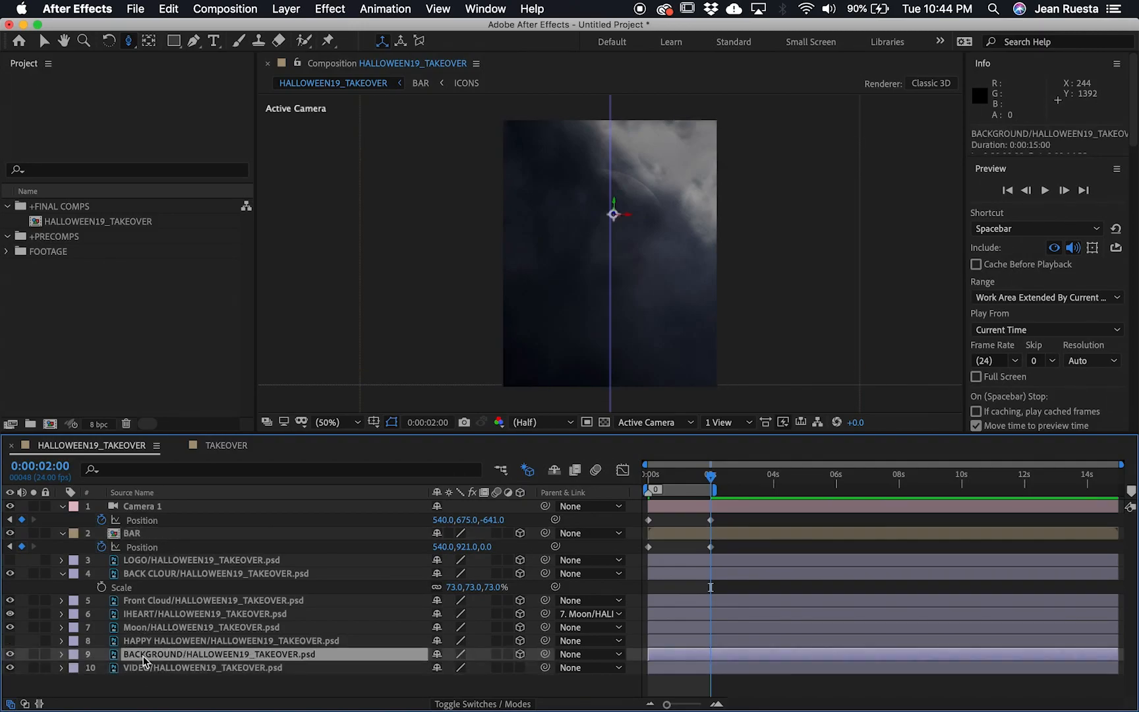
click(156, 640)
click(158, 627)
drag(10, 627, 10, 573)
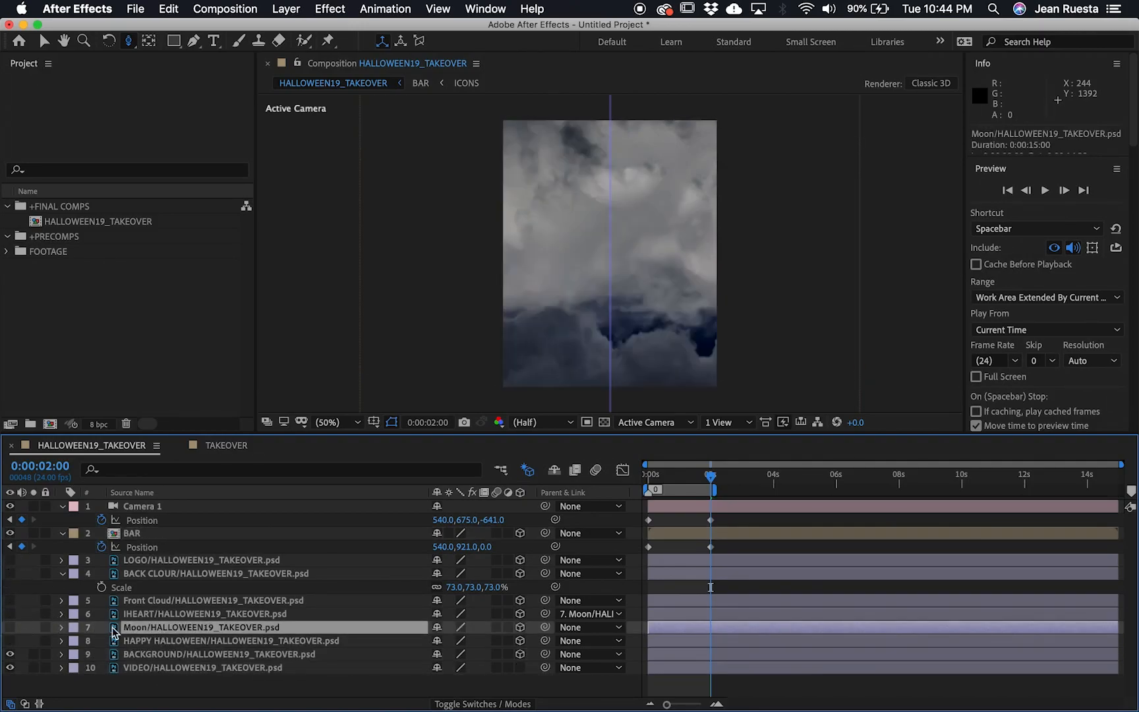
click(153, 653)
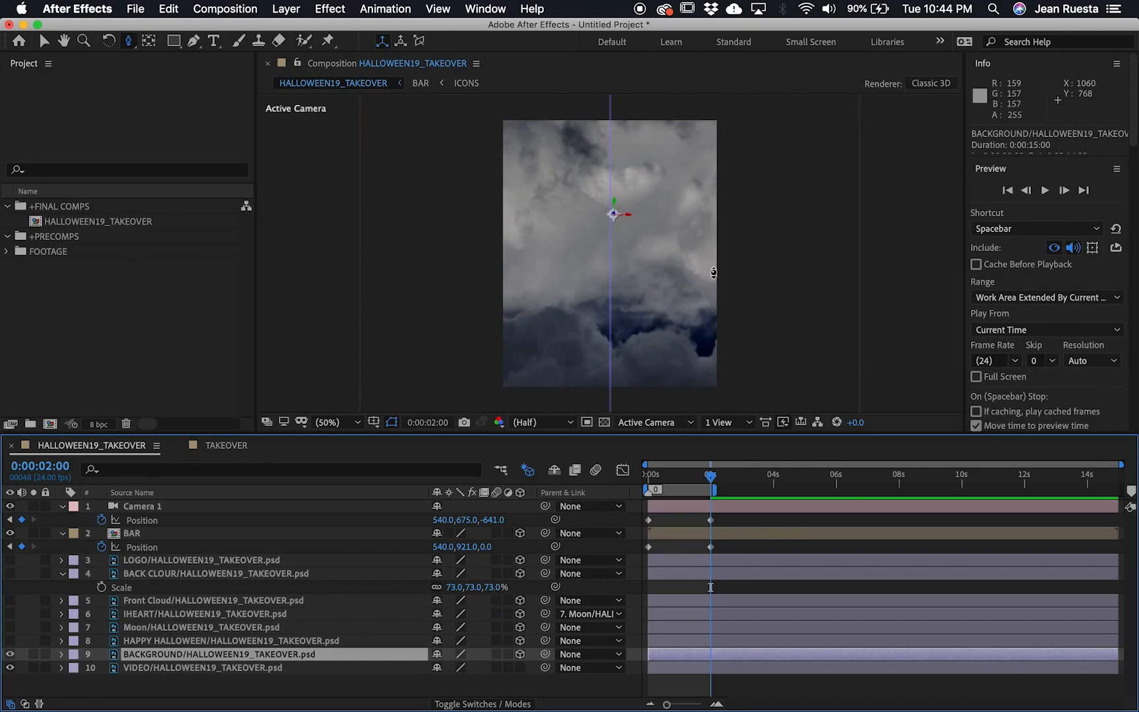
Push the BACKGROUND layer back in depth to a Z position of 2778.
key(super+z)
drag(700, 481, 511, 424)
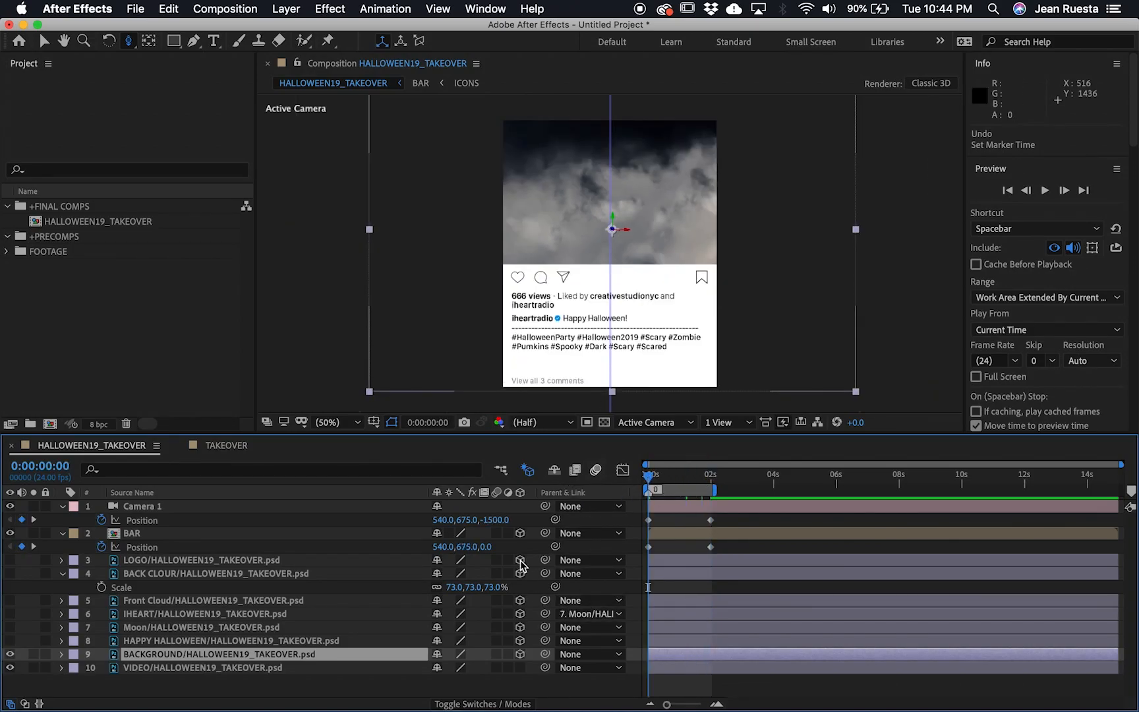
key(comma)
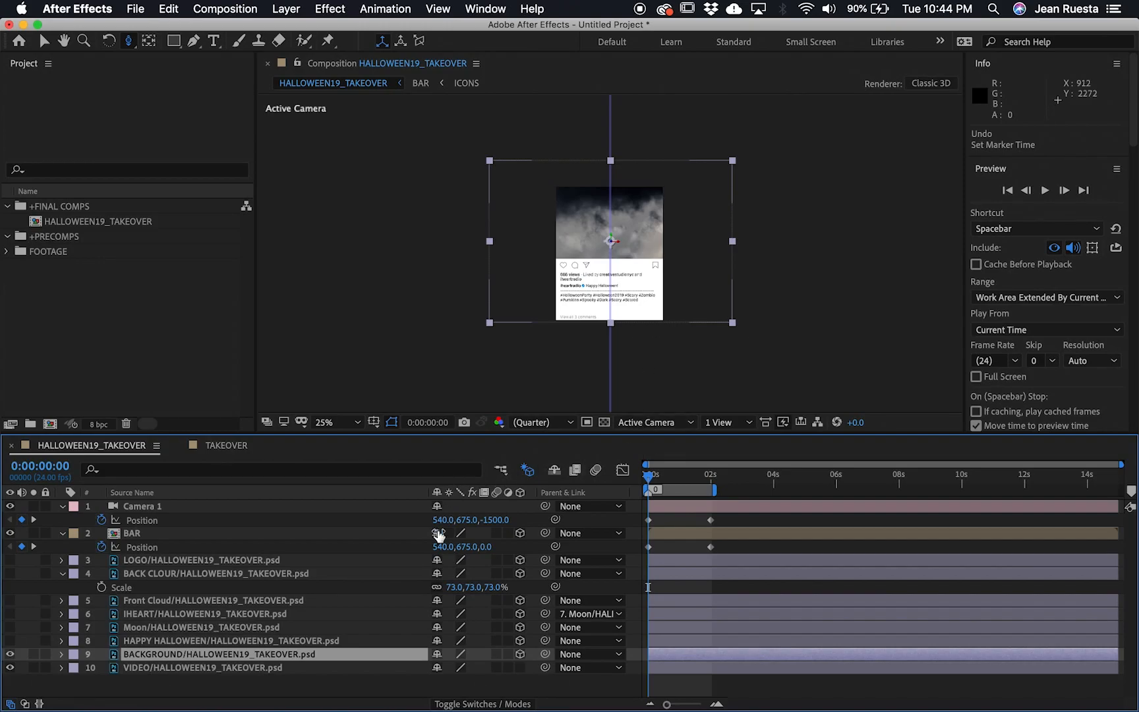
drag(667, 482, 639, 496)
key(p)
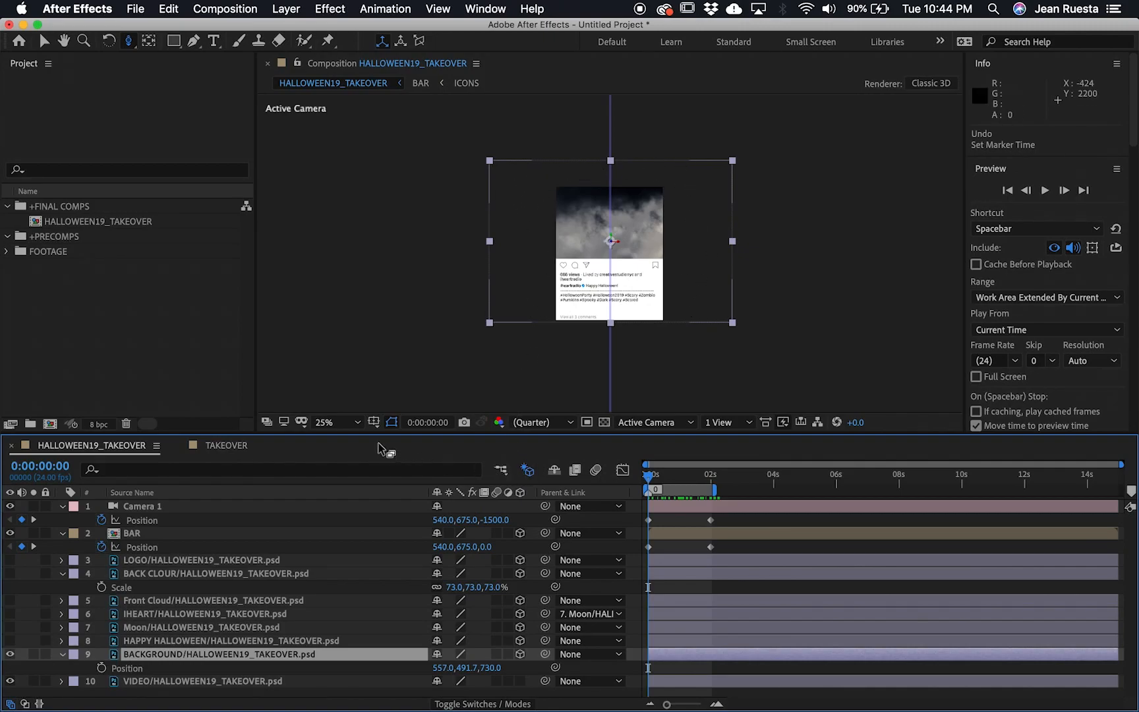
drag(494, 676, 575, 583)
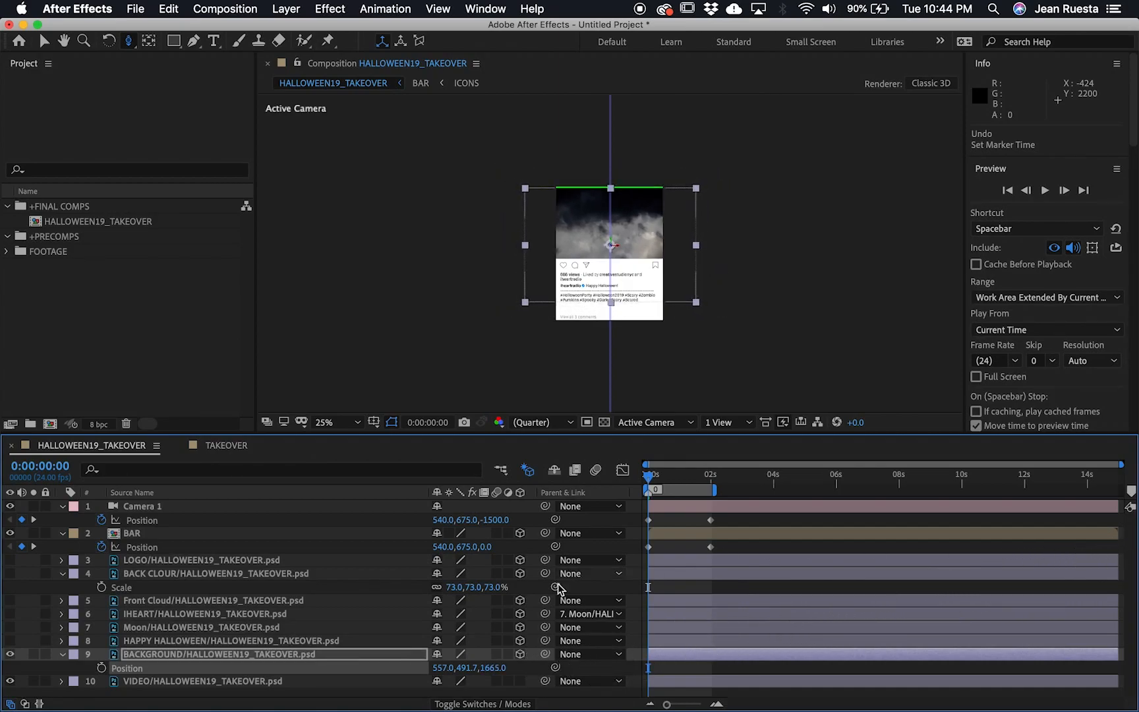
drag(504, 667, 630, 615)
drag(504, 669, 566, 656)
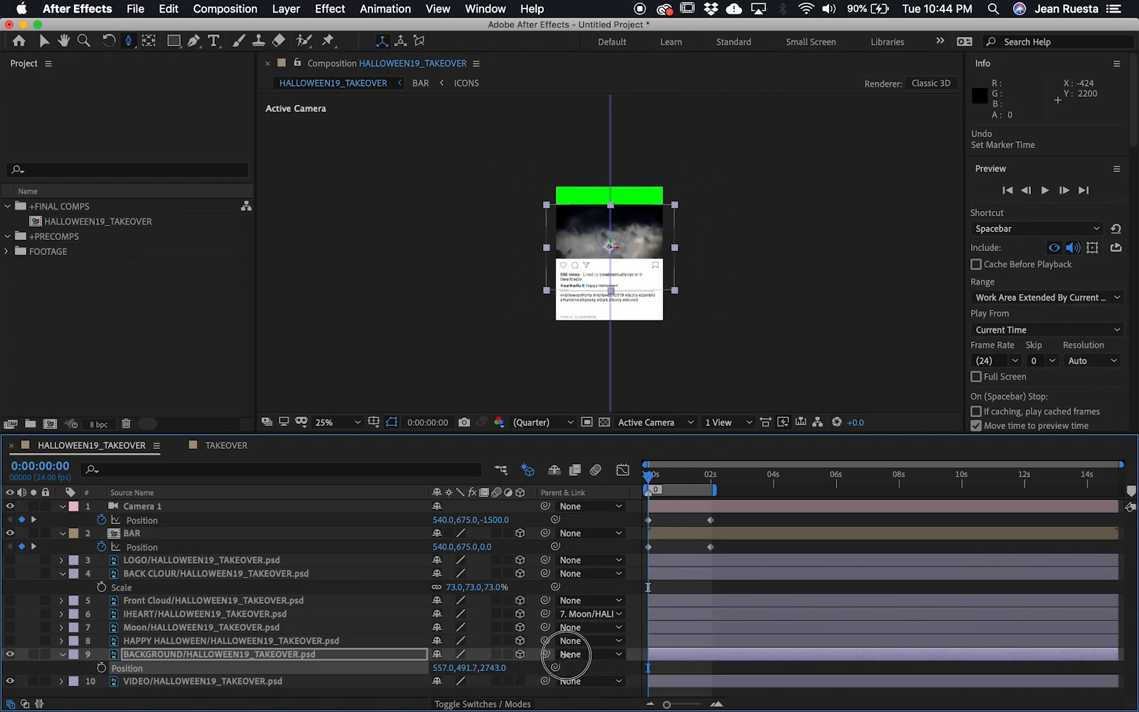
click(340, 426)
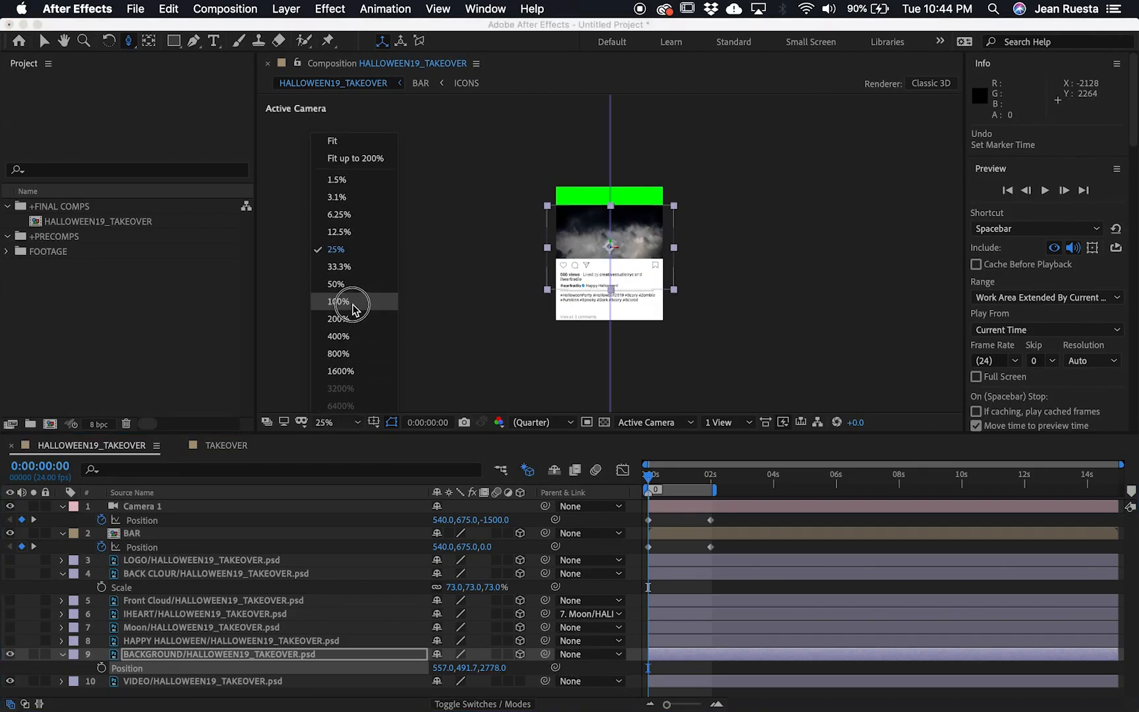
click(357, 158)
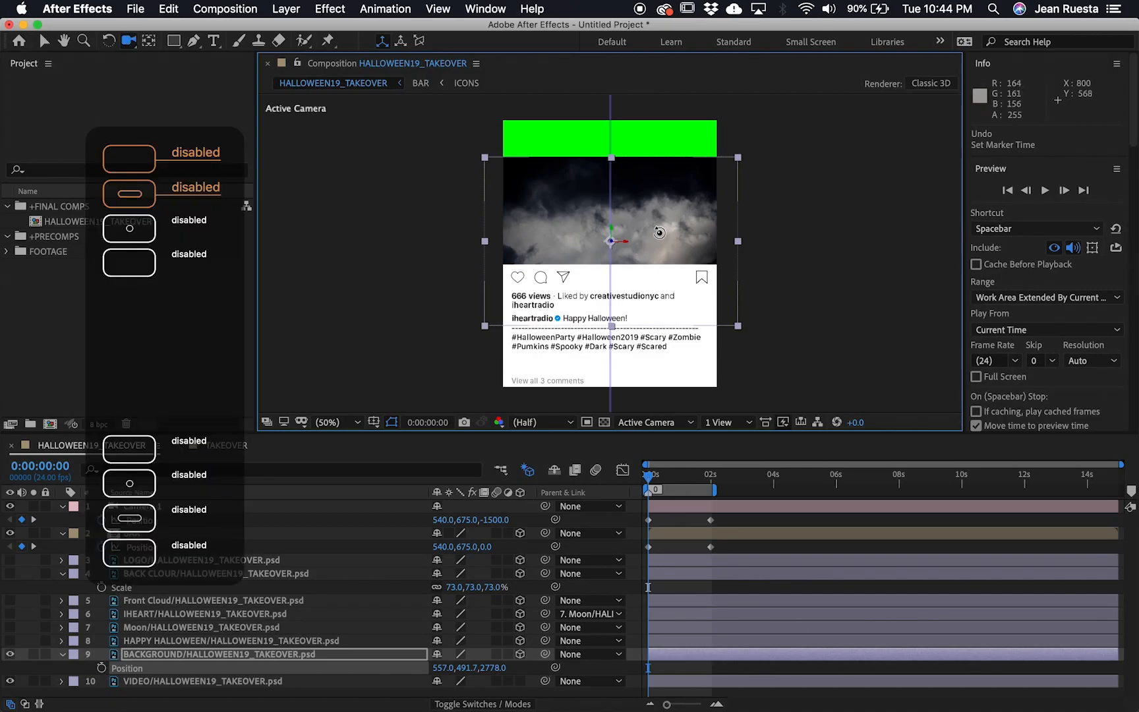
Center the BACKGROUND layer horizontally and raise it to a Position of 540, -67.3, 2778.
key(v)
drag(663, 237, 671, 204)
drag(657, 482, 670, 481)
click(689, 705)
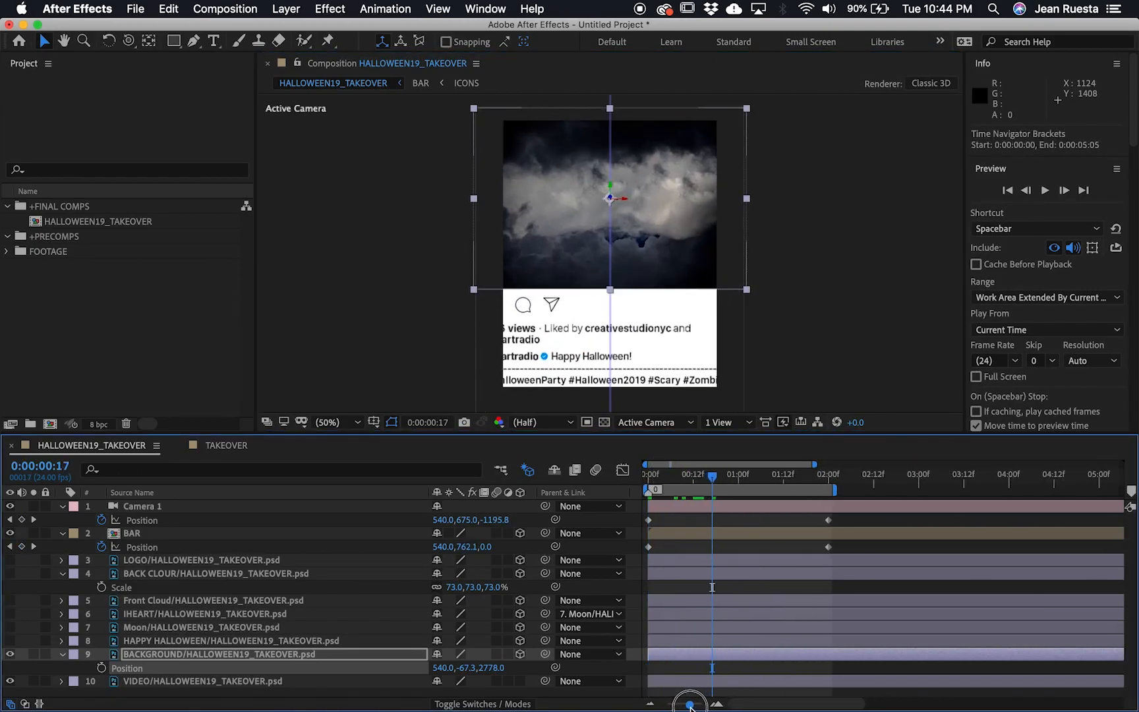
At the 2-second frame, reposition the BACKGROUND layer to 540, 632.7, 2248.
drag(654, 481, 830, 486)
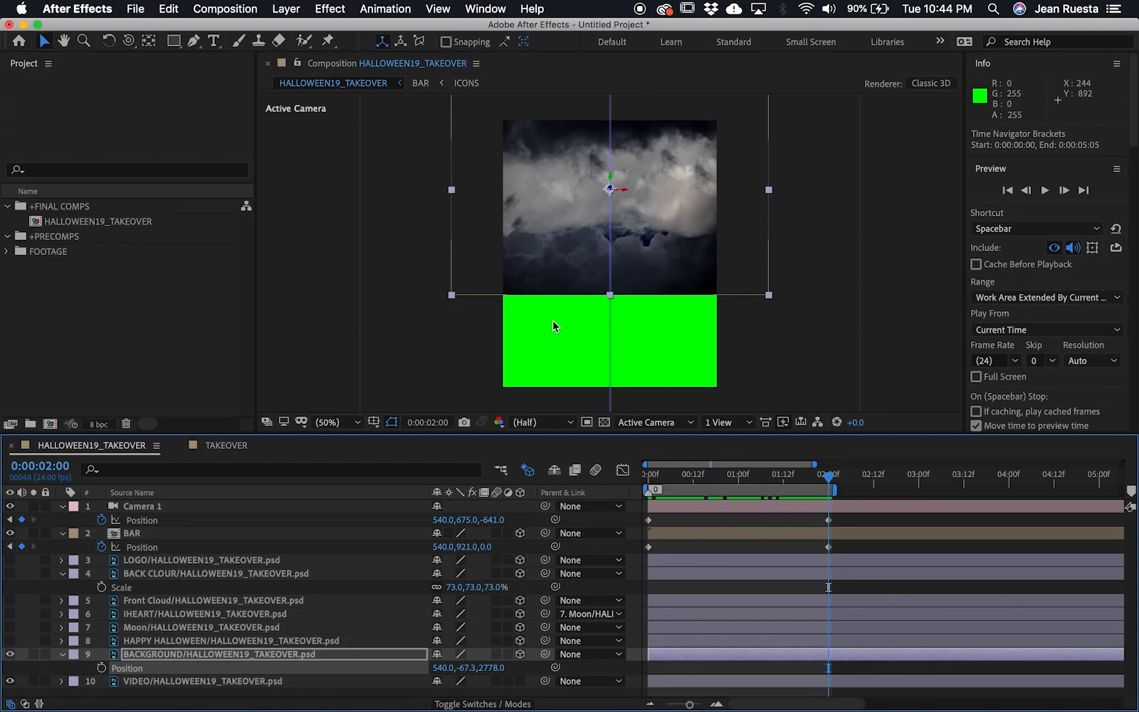
drag(575, 254, 564, 291)
drag(498, 668, 322, 651)
drag(646, 341, 691, 317)
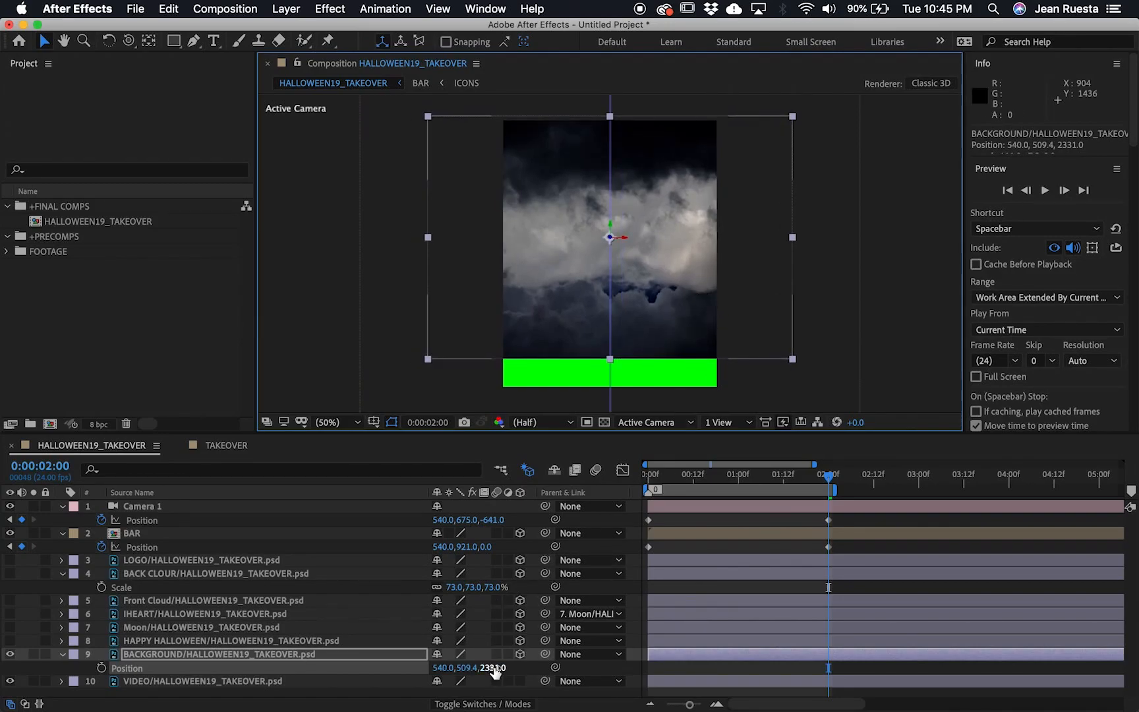
drag(501, 670, 601, 631)
mouse_move(683, 320)
mouse_down()
mouse_move(667, 351)
mouse_move(684, 339)
mouse_up()
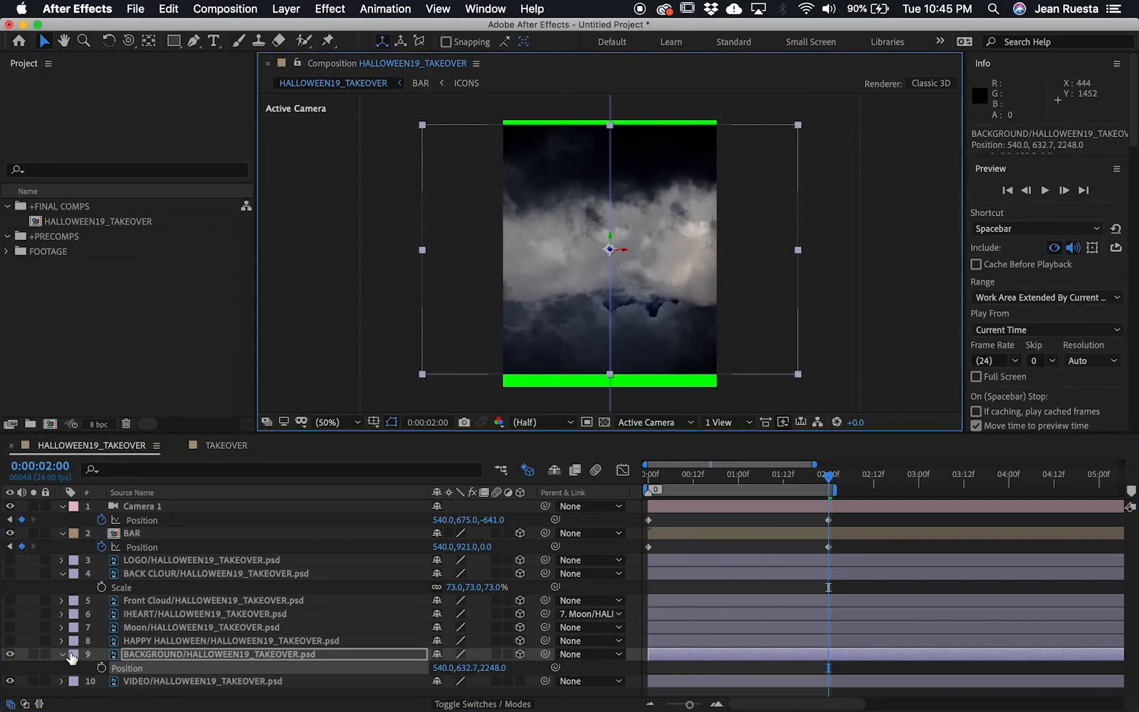
Hide the green VIDEO layer and delete it from the composition.
click(75, 692)
click(172, 681)
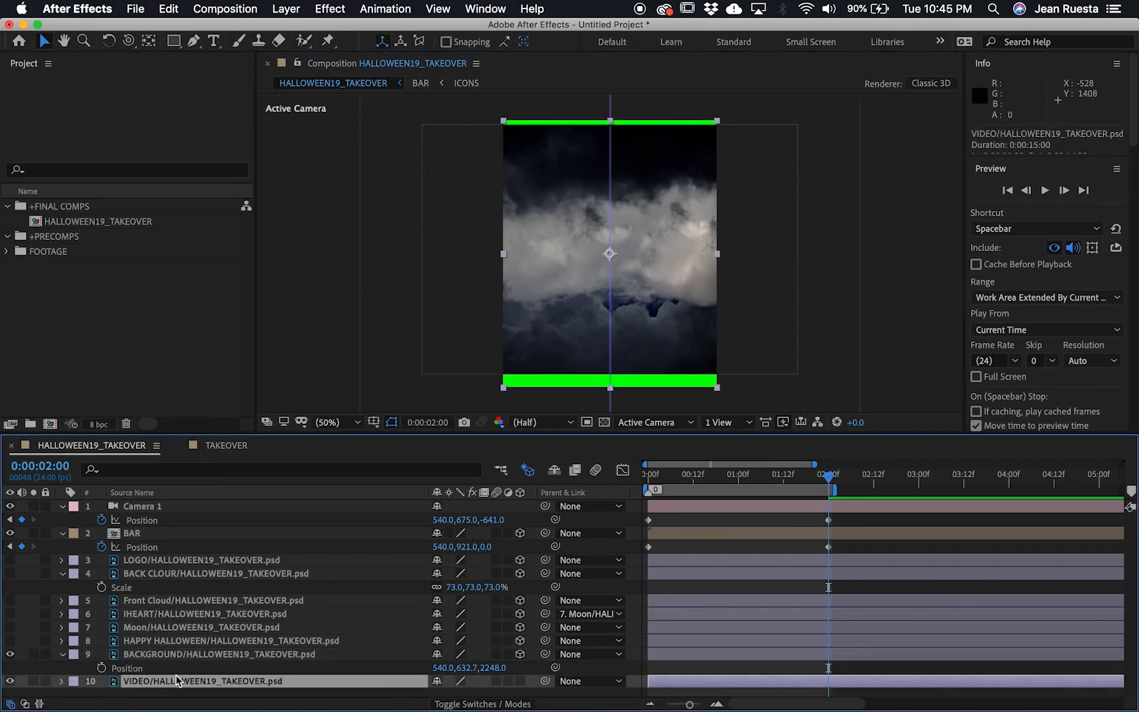
click(10, 682)
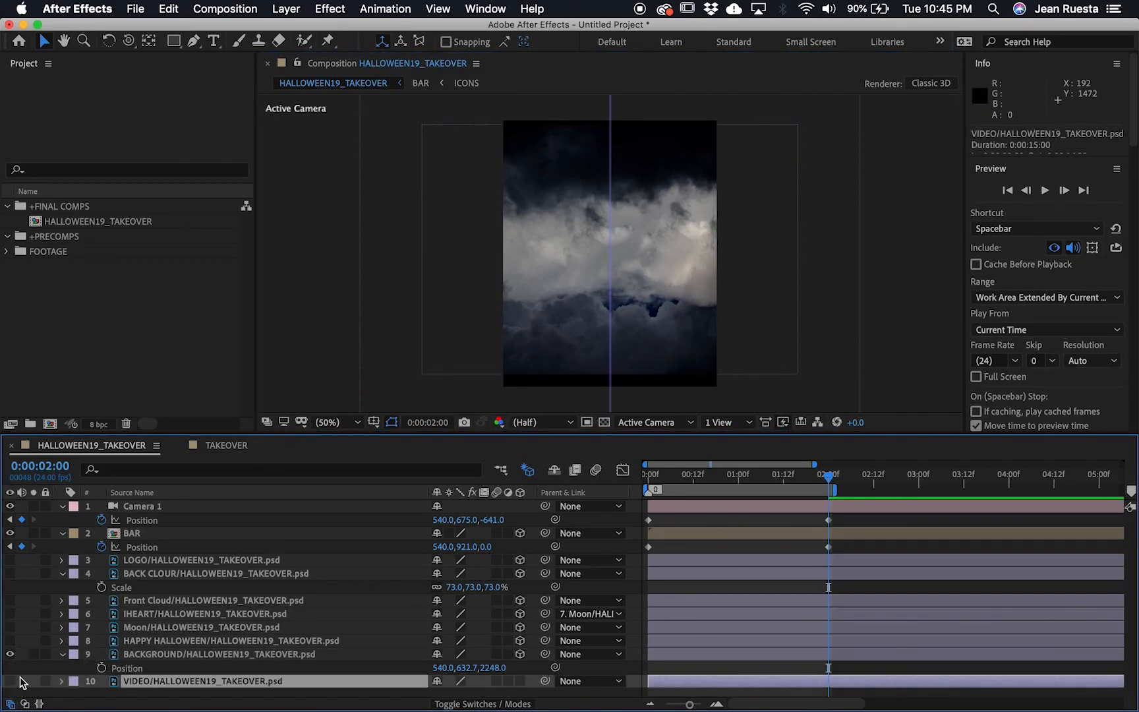
key(Delete)
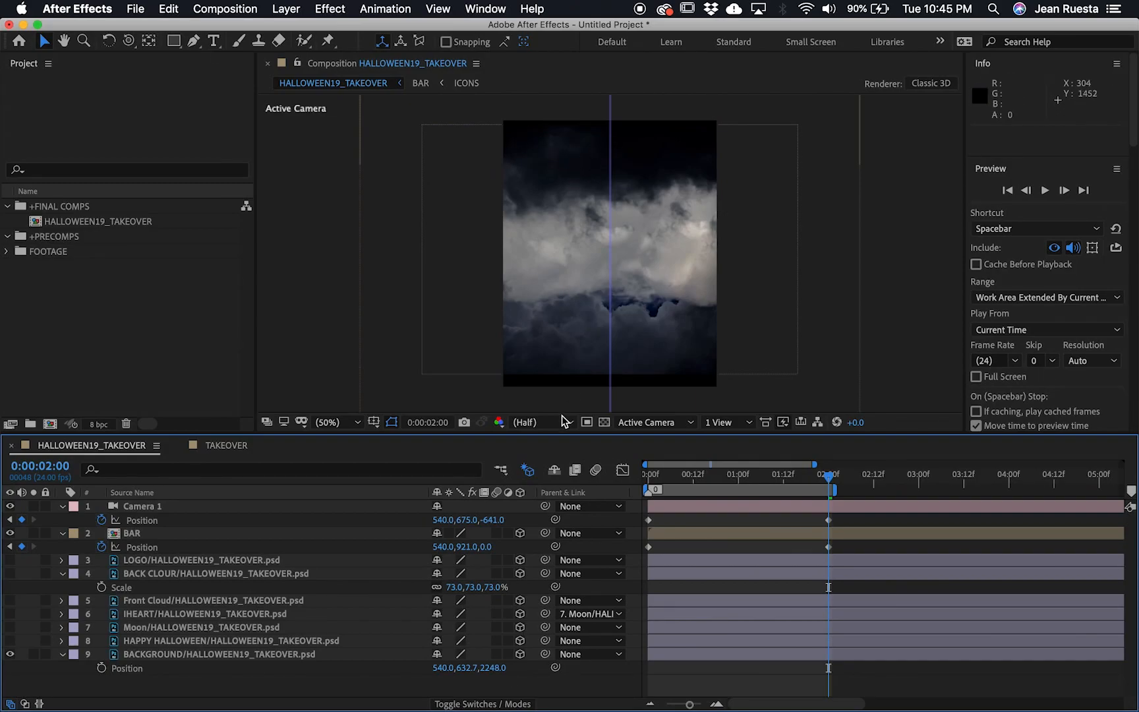
Push the BACKGROUND layer farther back and raise it, to a Position of 540, 20.7, 3598.
click(132, 654)
click(587, 323)
drag(587, 323, 584, 315)
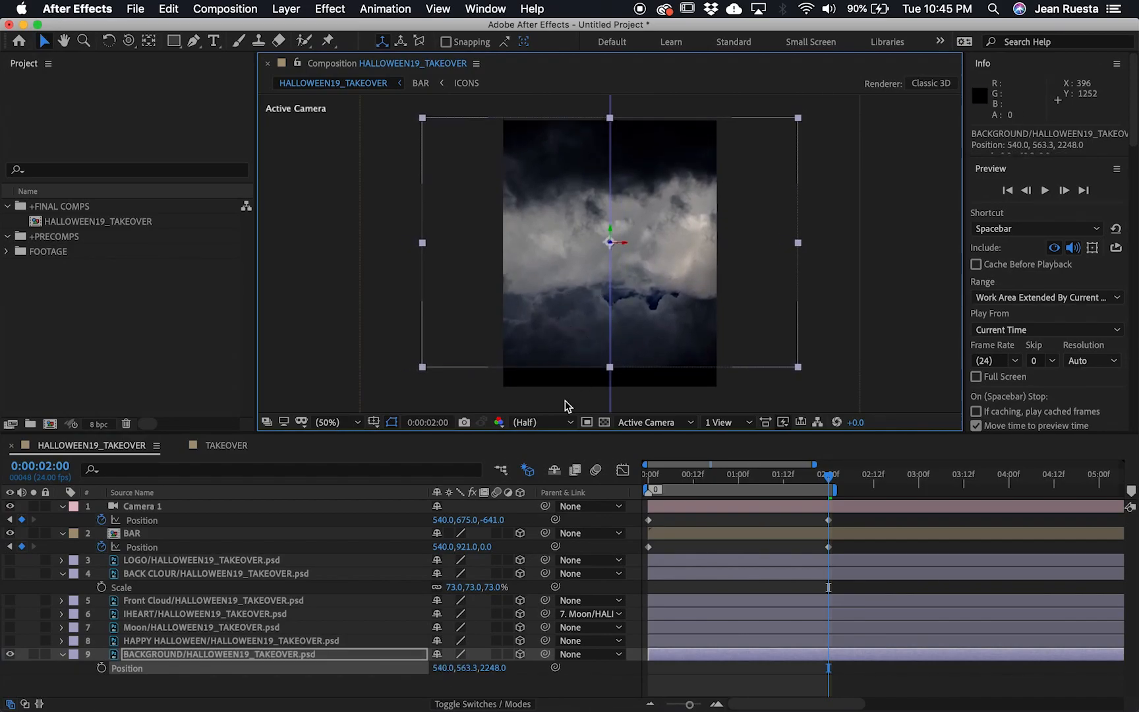
drag(498, 667, 519, 668)
drag(580, 670, 585, 669)
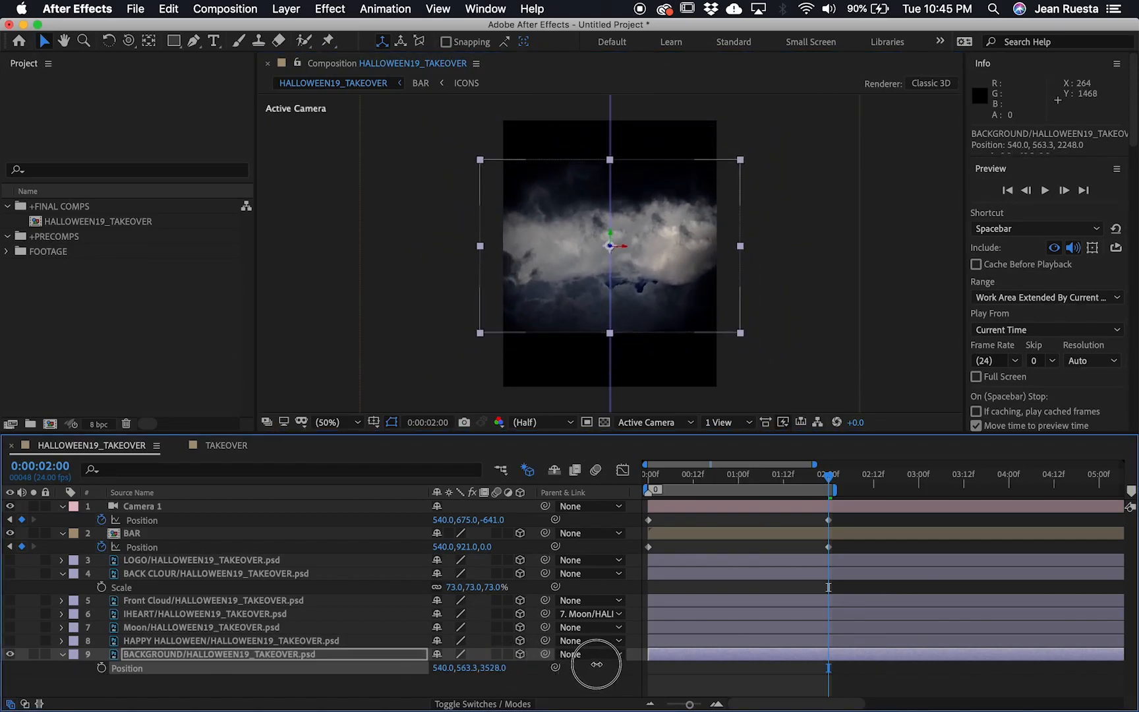
drag(656, 320, 665, 275)
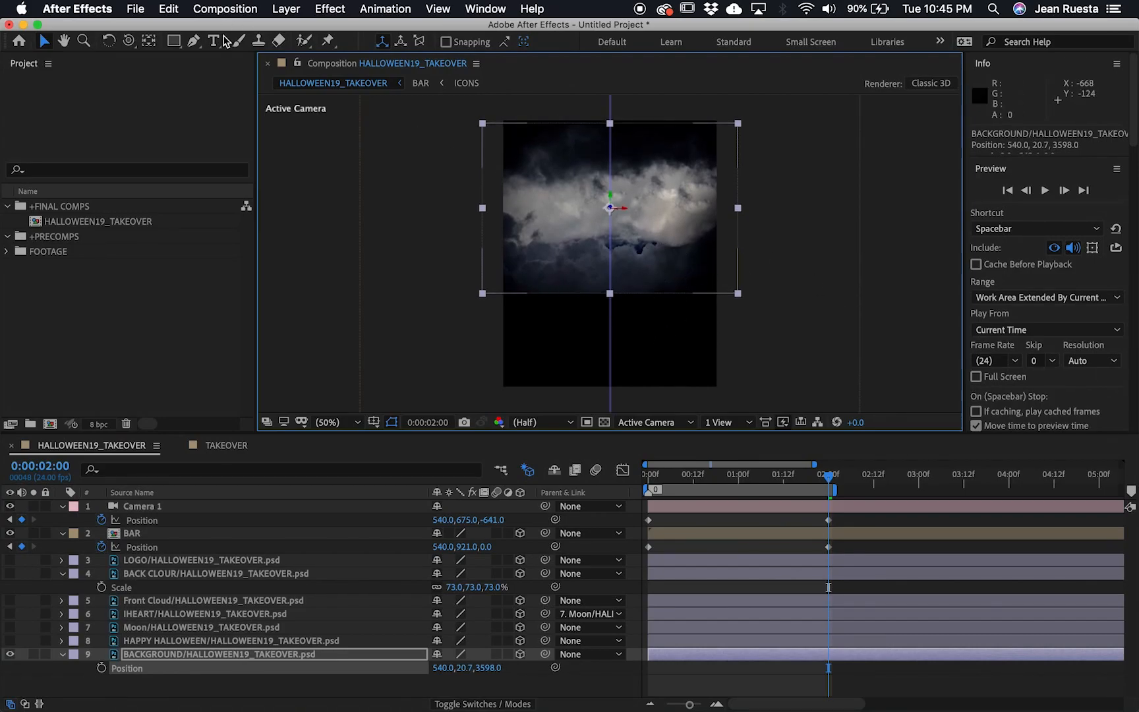
Draw a closed, curved Pen mask around the BACKGROUND clouds, with its lower edge just above the layer's bottom edge.
click(193, 40)
drag(432, 256, 500, 265)
drag(611, 284, 634, 285)
drag(766, 257, 811, 238)
drag(820, 124, 784, 76)
drag(409, 101, 437, 171)
click(431, 256)
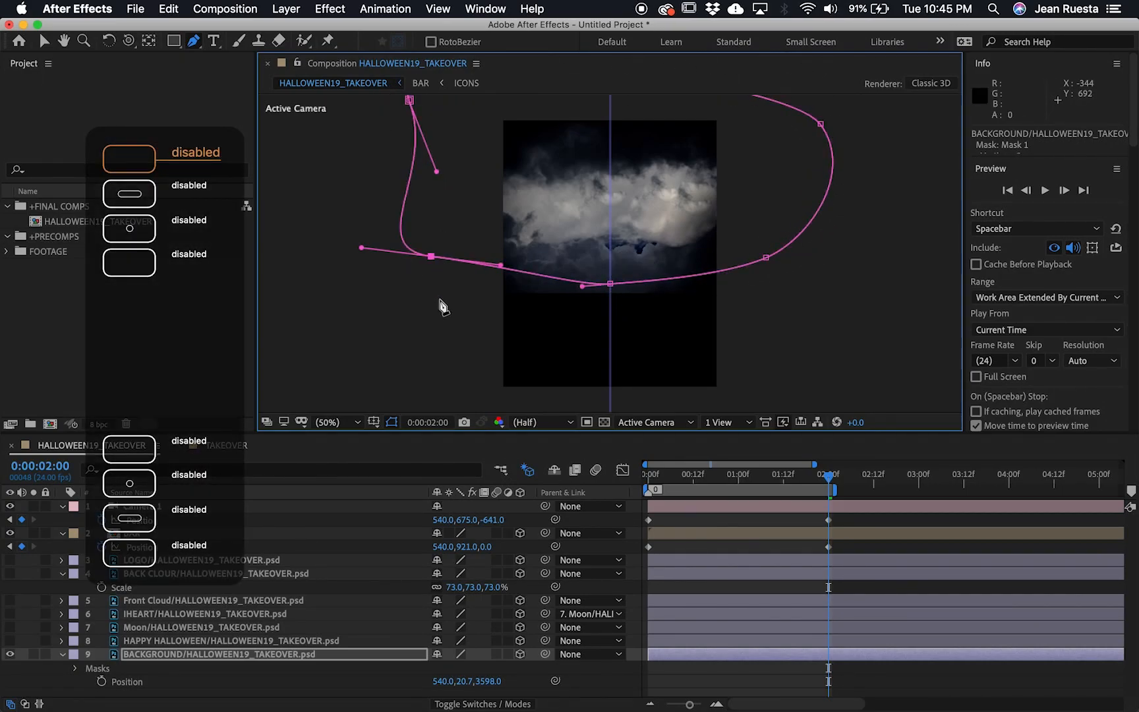
Set the BACKGROUND mask's feather to 249 pixels and collapse the layer's properties.
key(f)
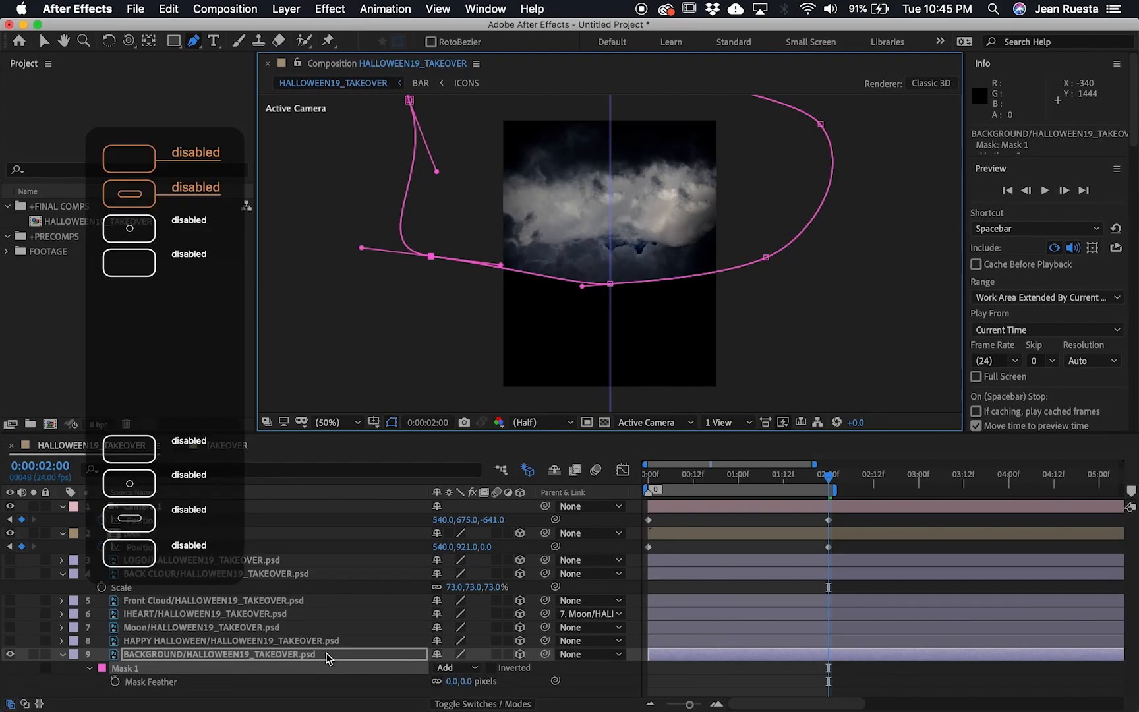
click(448, 682)
drag(448, 682, 638, 645)
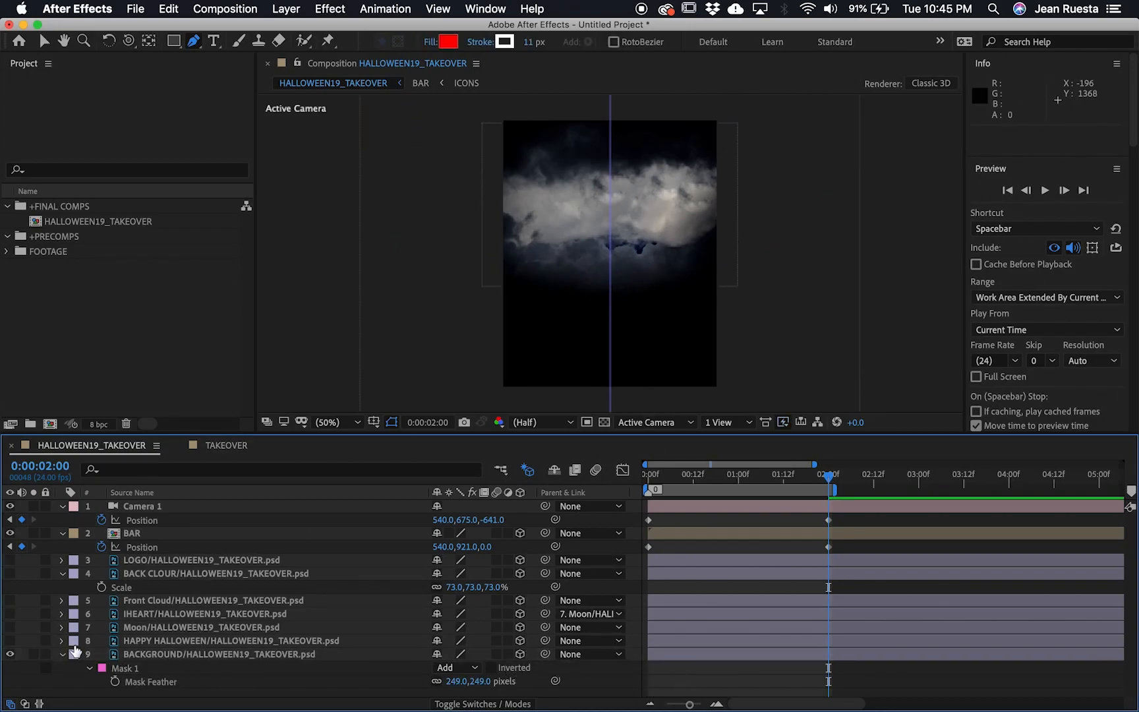
click(165, 654)
click(61, 653)
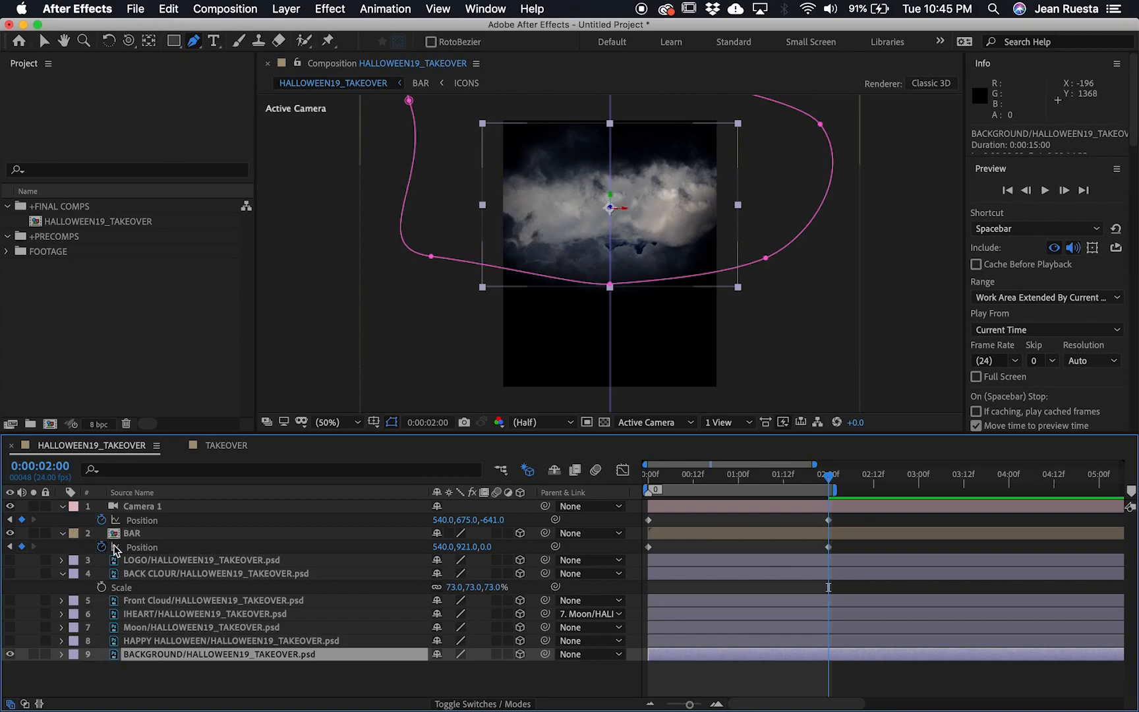
Return to the start of the timeline and scale the BACKGROUND layer up to 189%.
click(34, 534)
click(35, 533)
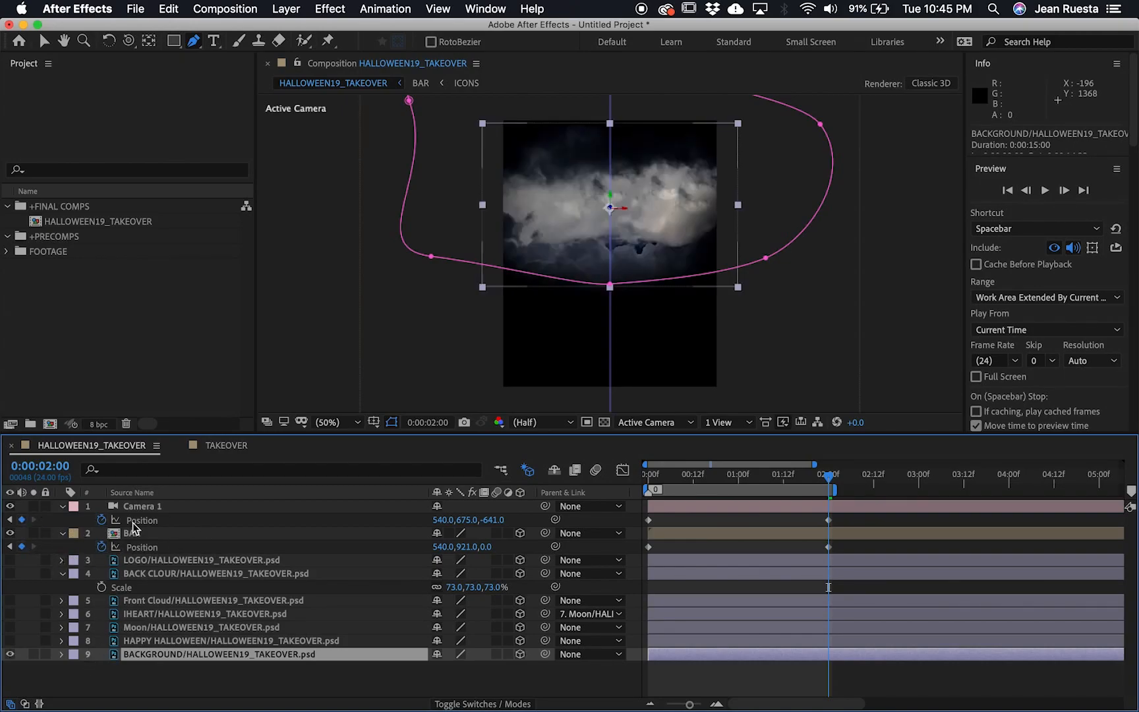
drag(828, 486, 285, 461)
click(288, 671)
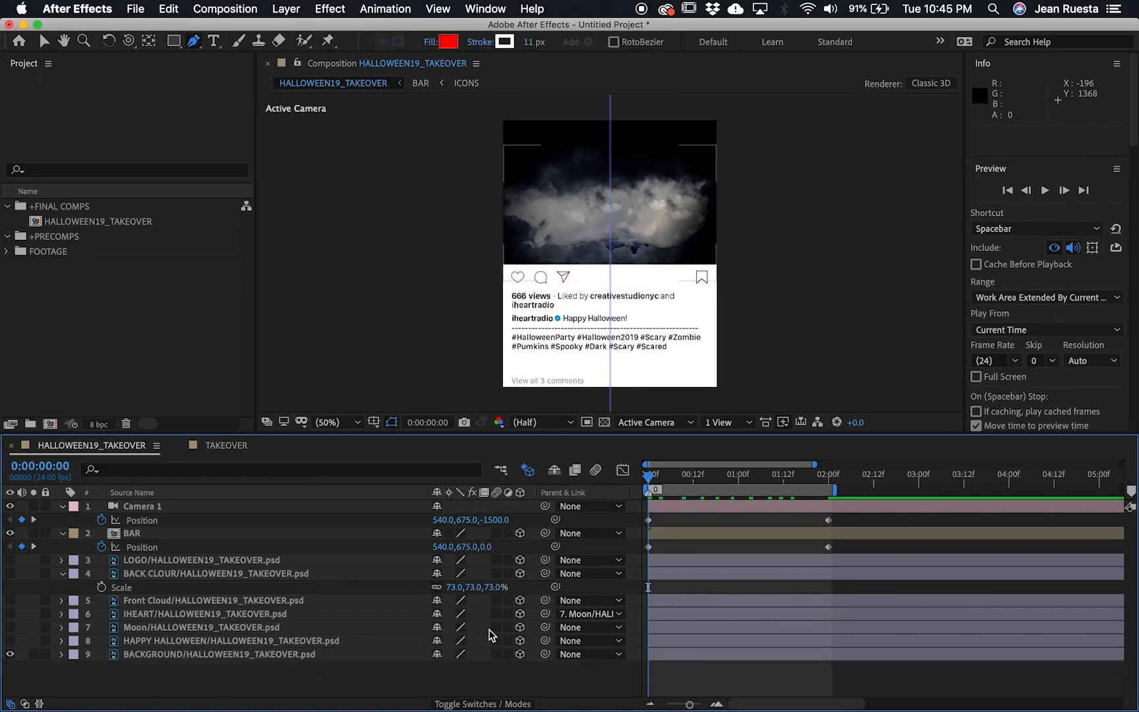
click(171, 654)
key(s)
drag(456, 669, 478, 671)
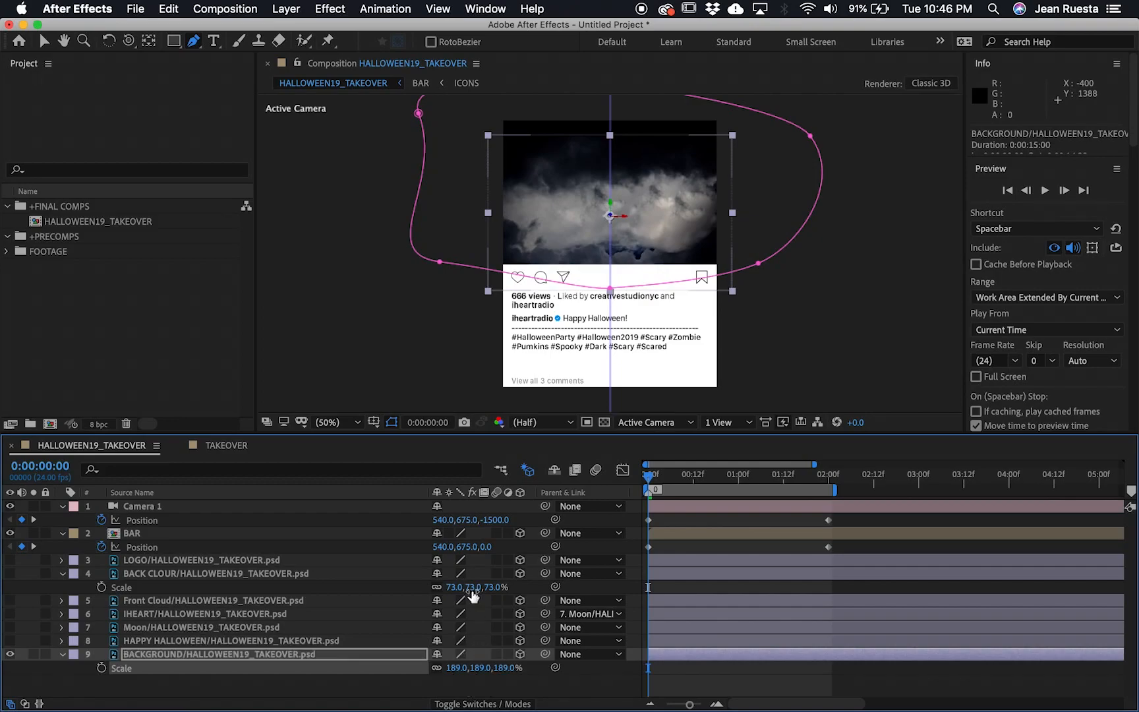
Move the BACKGROUND layer up above the BAR, to a Position of 540, -251.2, 3598.
key(p)
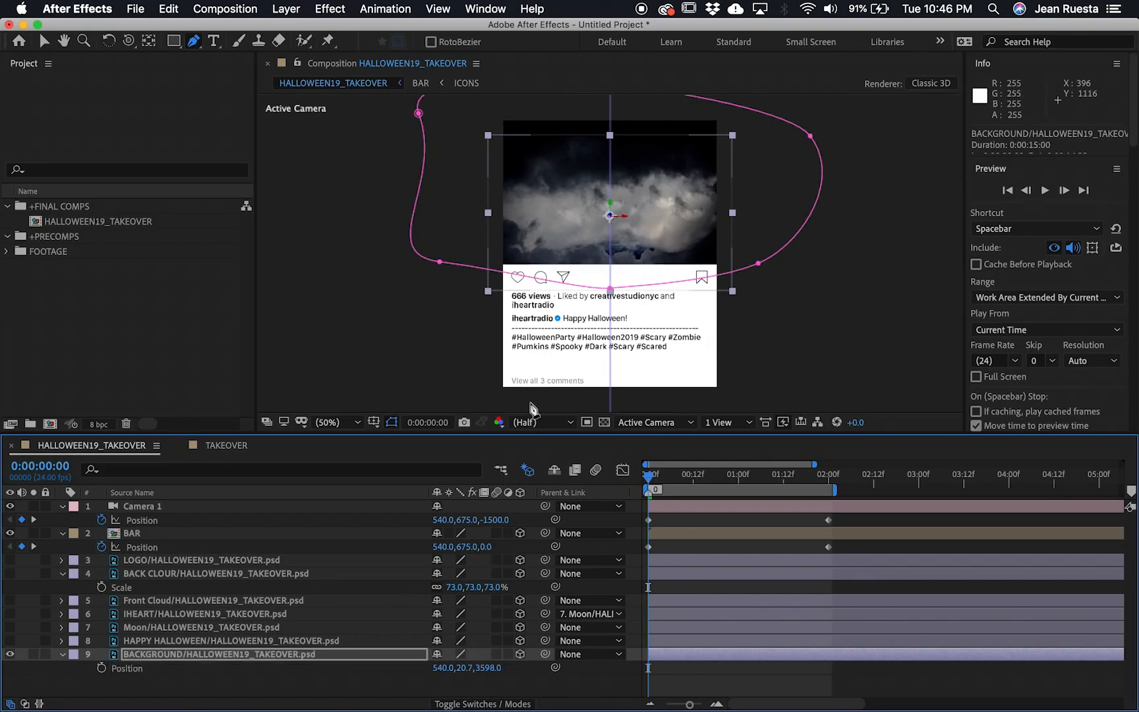
click(238, 688)
click(250, 654)
key(v)
drag(653, 191, 655, 176)
drag(663, 473, 536, 490)
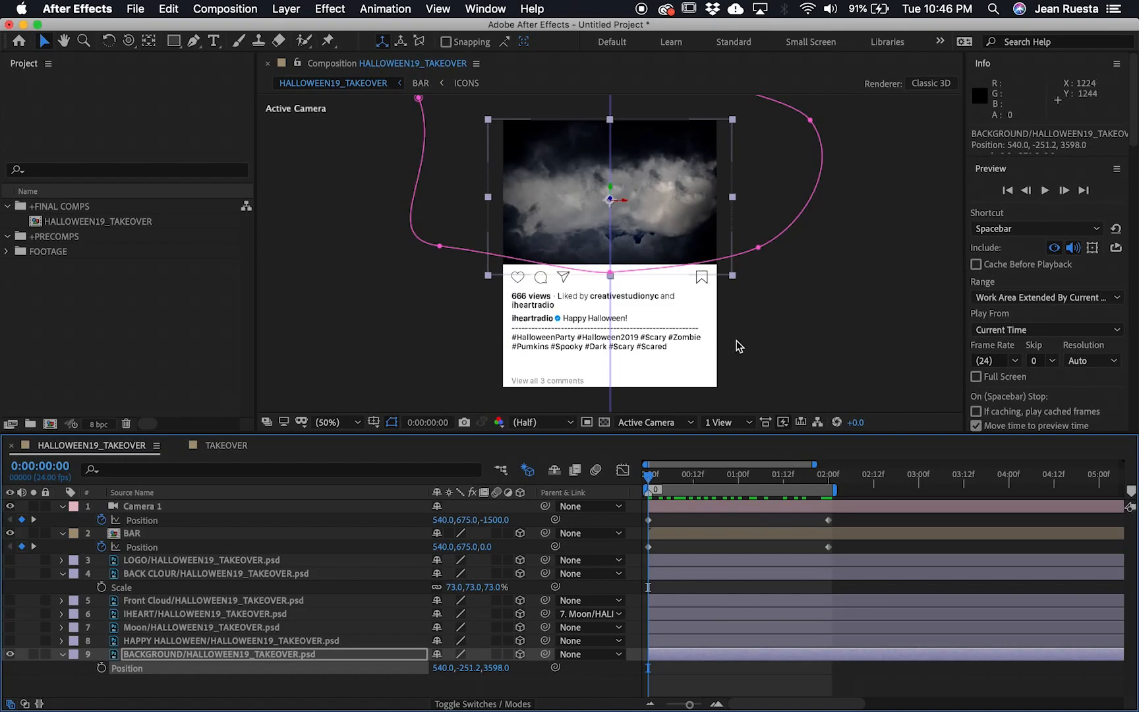
Shift the BACKGROUND layer's anchor point upward and place the layer at 540, -971.7, 3598.
key(y)
drag(613, 199, 611, 152)
key(v)
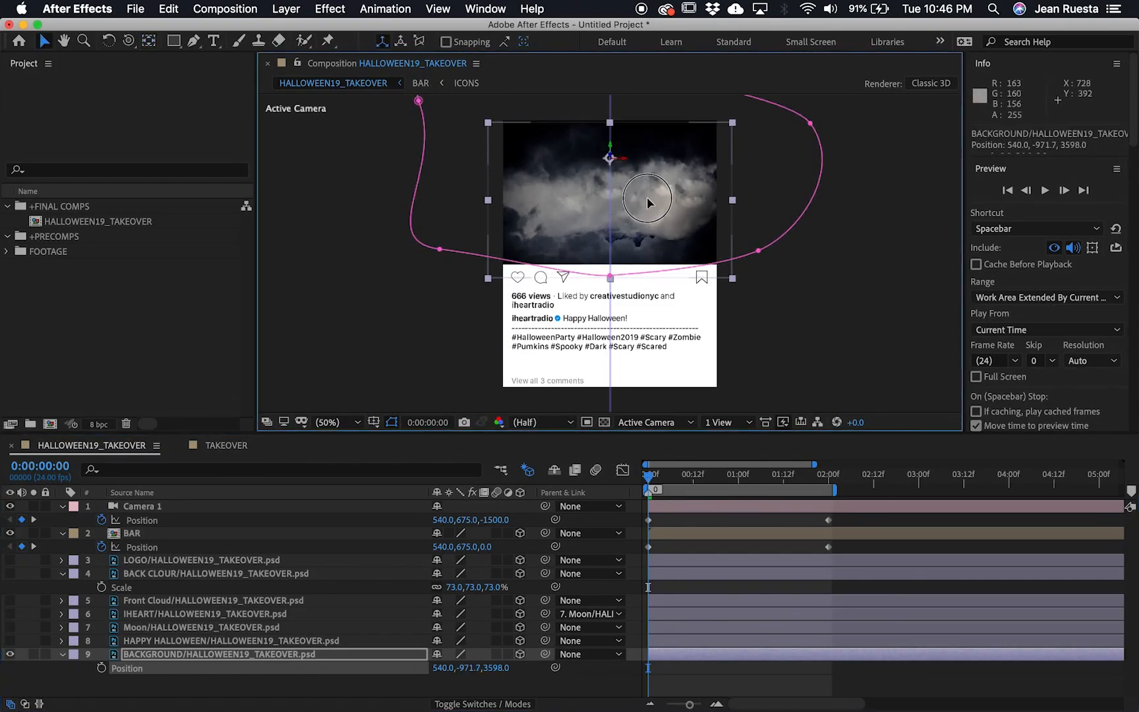
drag(673, 474, 597, 475)
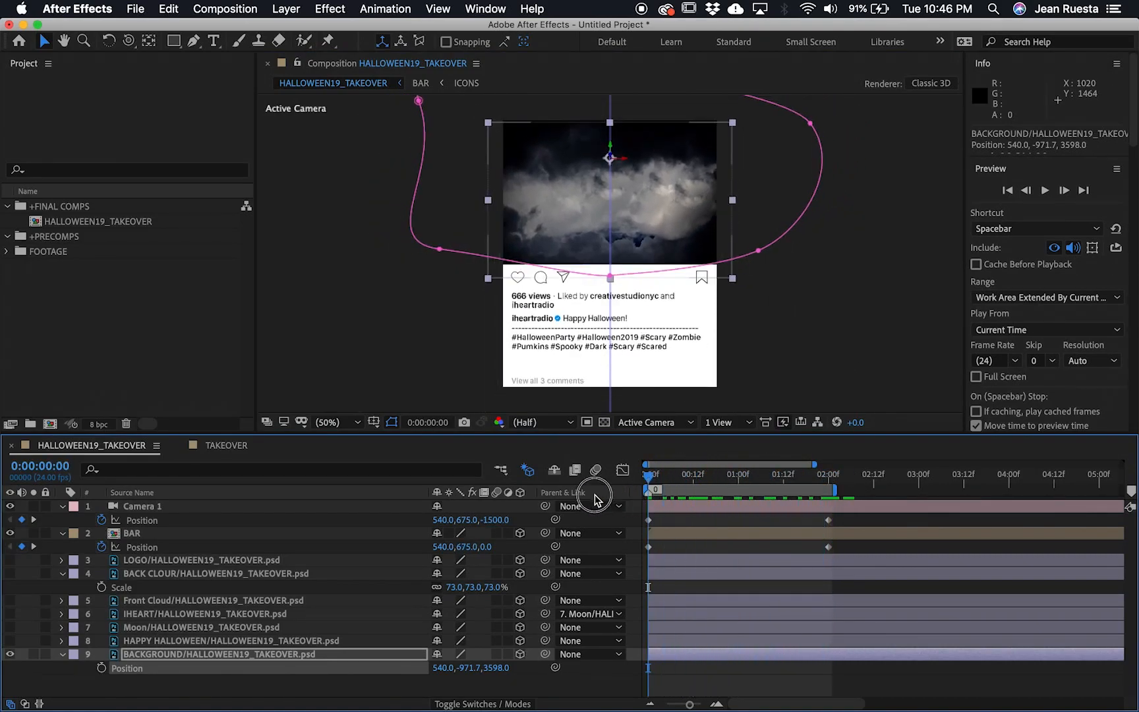
Bring the BACKGROUND layer closer to the camera, to a Position of 540, -683.8, 2818.
drag(506, 667, 432, 664)
drag(642, 217, 676, 218)
drag(662, 479, 436, 477)
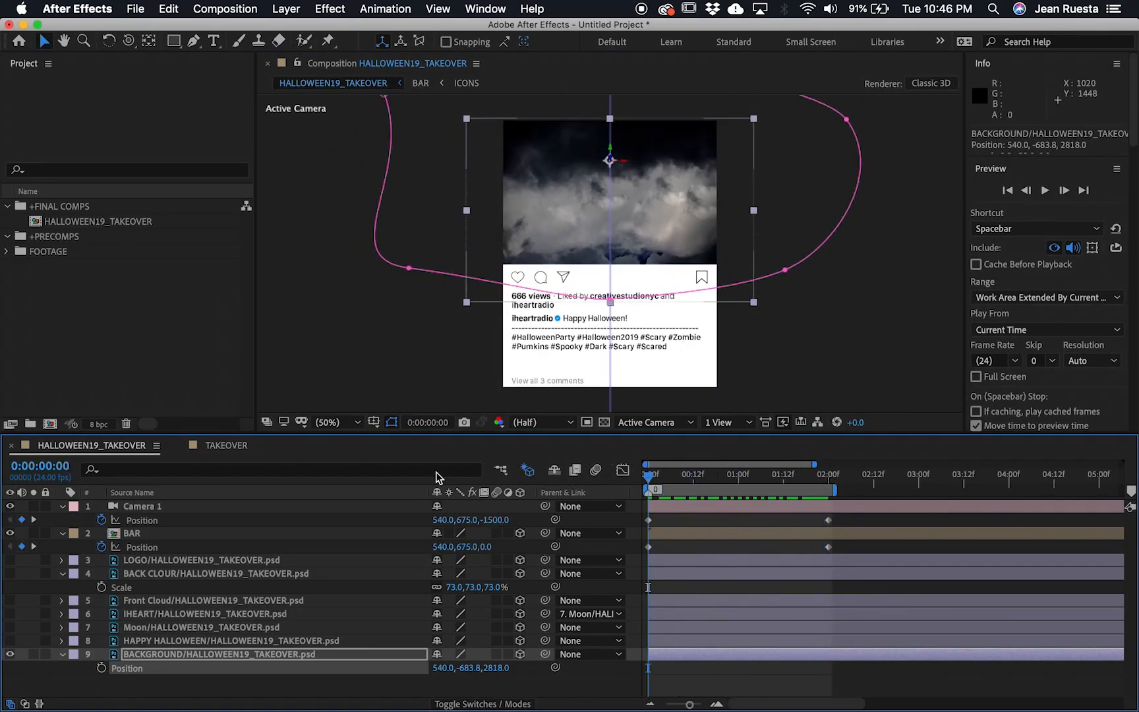
Preview the 2-second camera push and extend the work area to the full 15-second composition.
key(space)
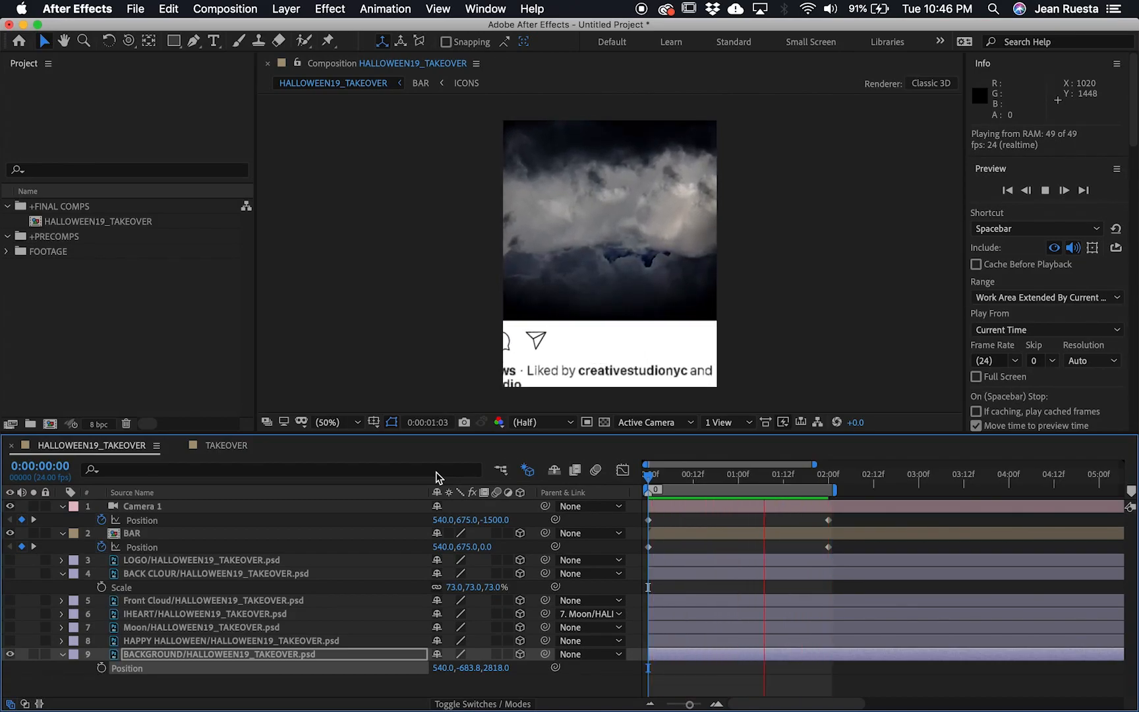
key(space)
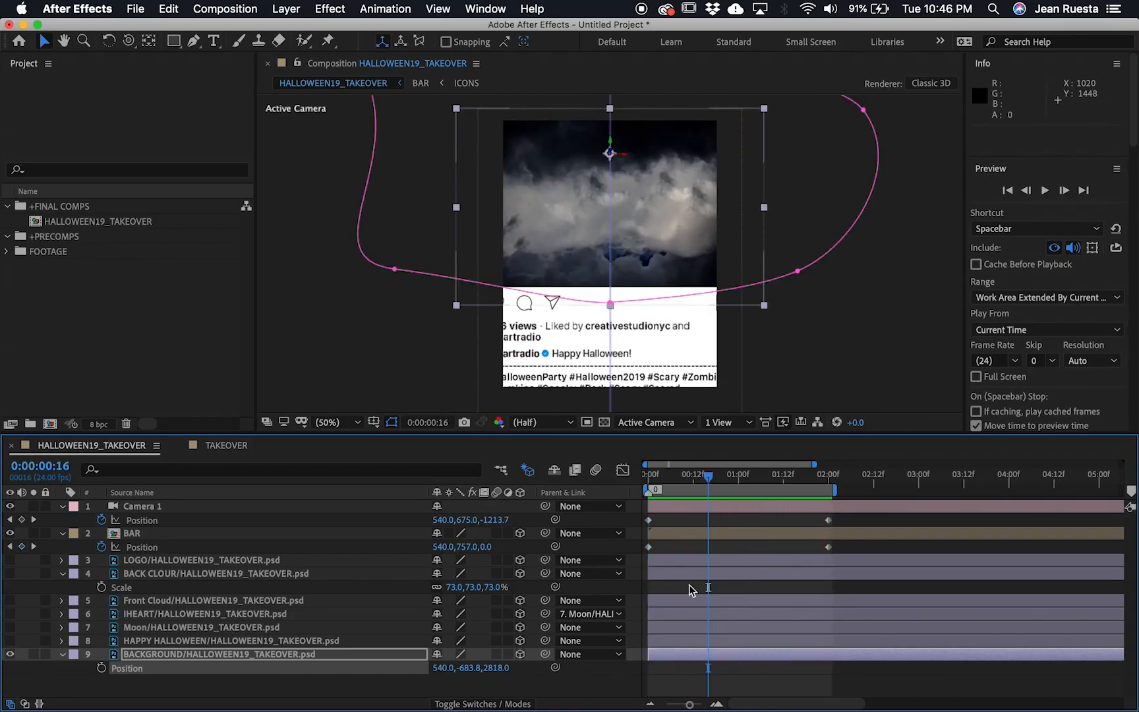
drag(689, 704, 665, 704)
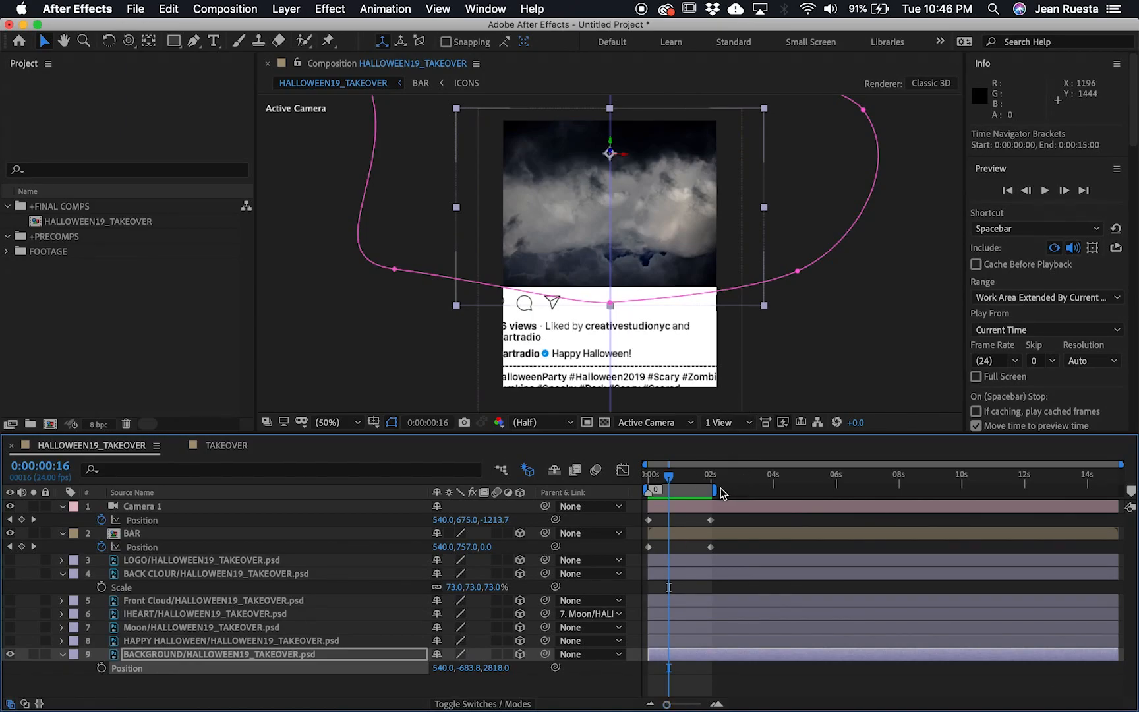
drag(715, 490, 1128, 505)
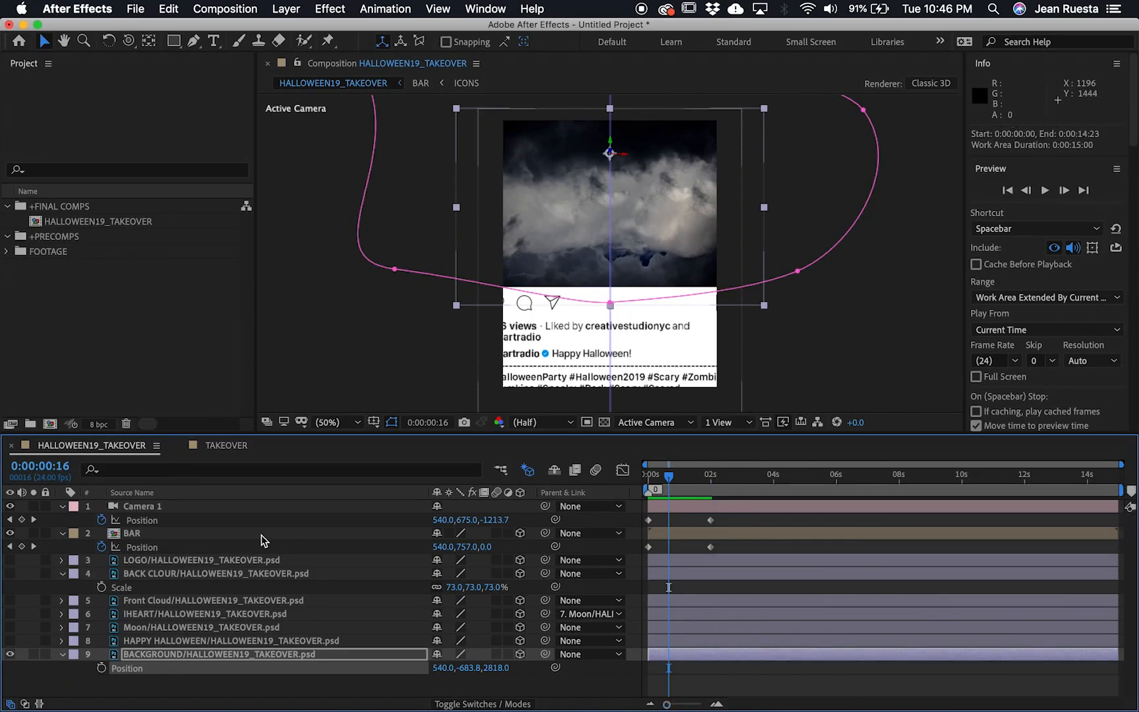
Collapse the open properties of all layers and select only the BAR layer.
drag(86, 516, 94, 540)
key(super+a)
click(63, 532)
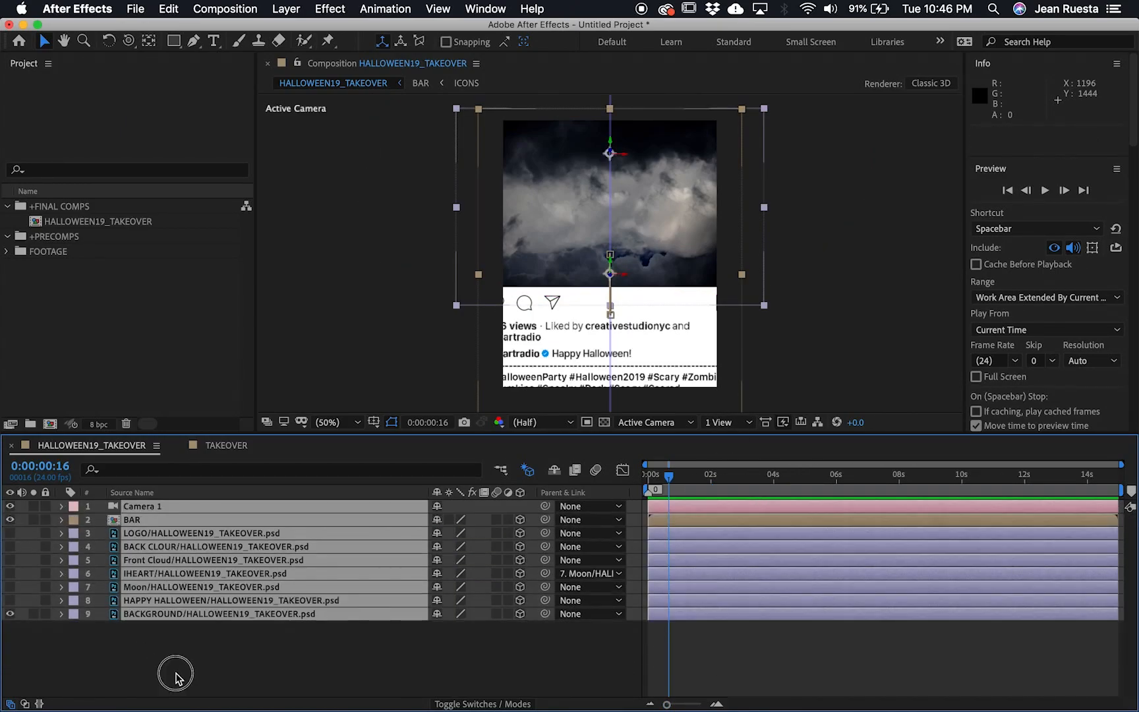
click(174, 679)
click(191, 507)
click(156, 524)
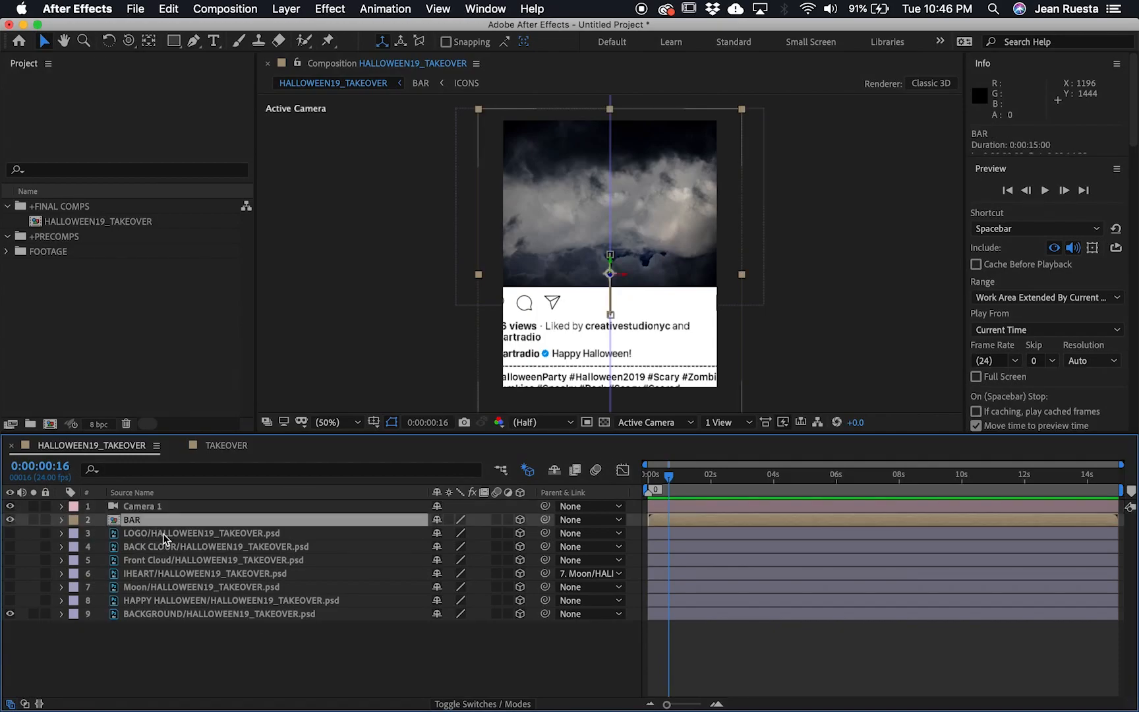
Show the LOGO layer and lower it to a Position of 540, 492.6, 0, then return to the first frame.
click(165, 534)
click(12, 533)
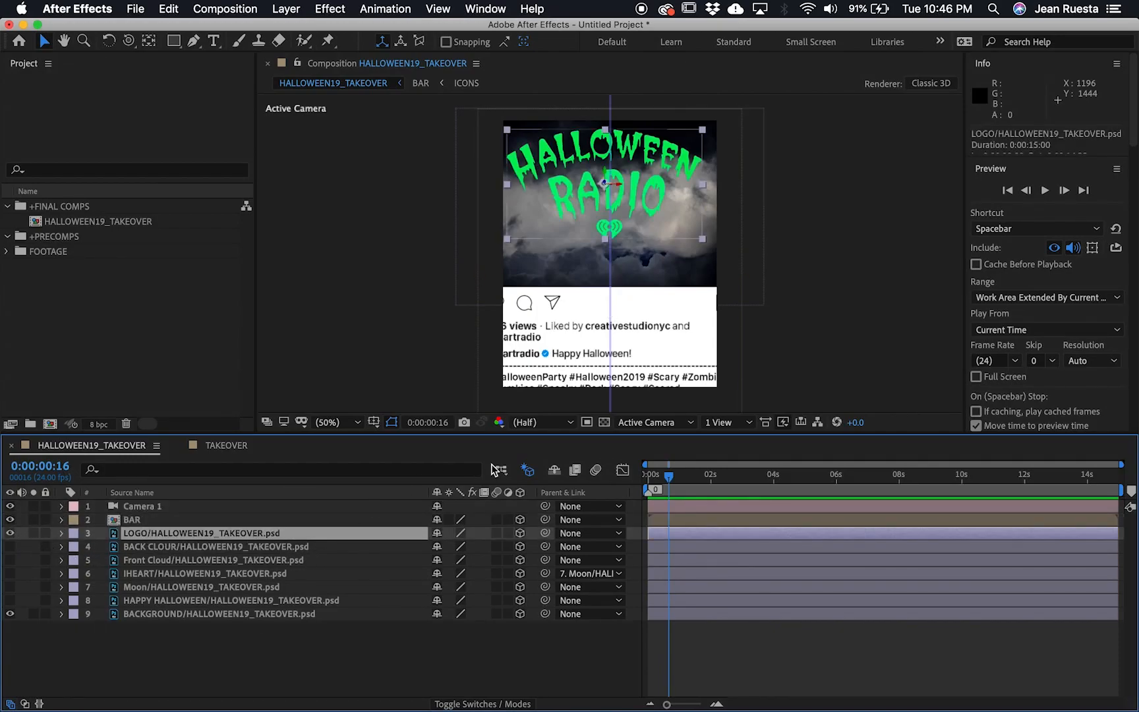
drag(647, 200, 654, 227)
drag(669, 486, 507, 463)
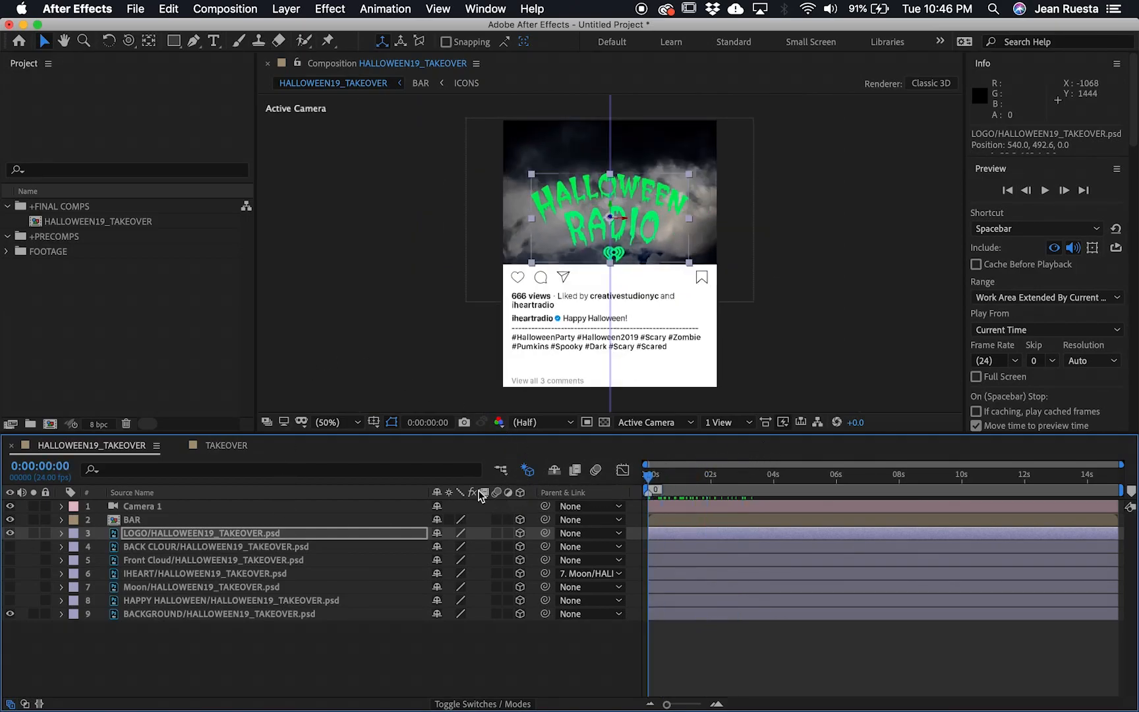
Reveal the camera's Position keyframes and, at 2 seconds, place the LOGO layer at 540, 675.5, -493.
click(249, 511)
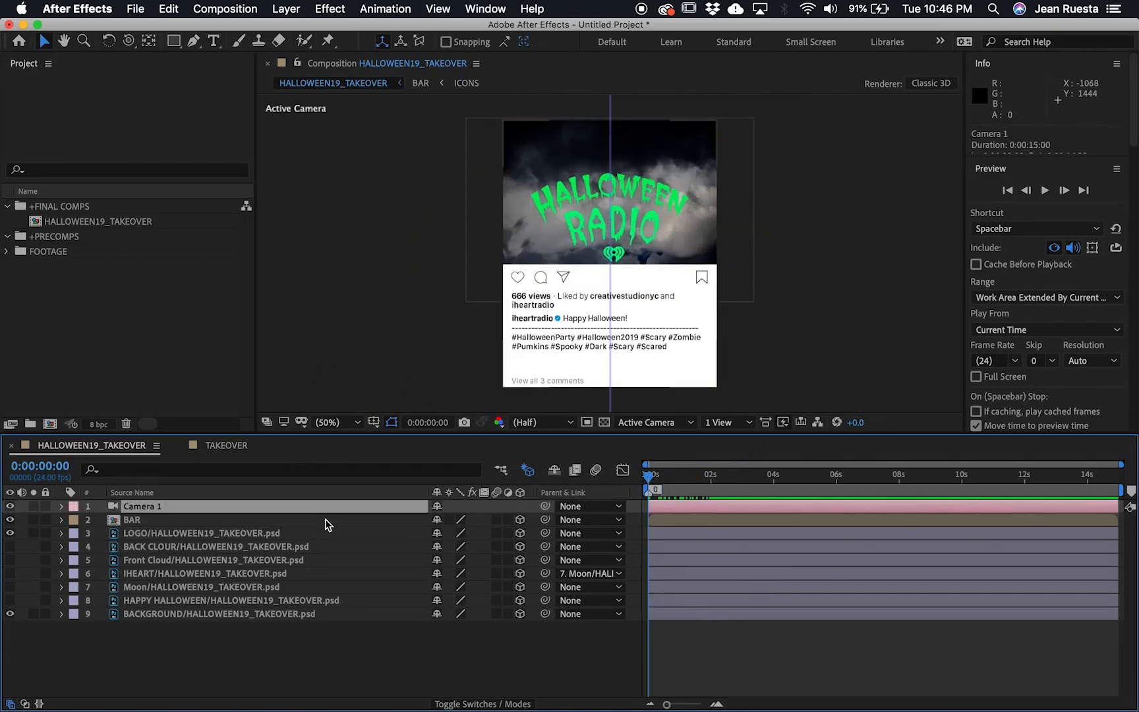
key(p)
drag(710, 486, 712, 485)
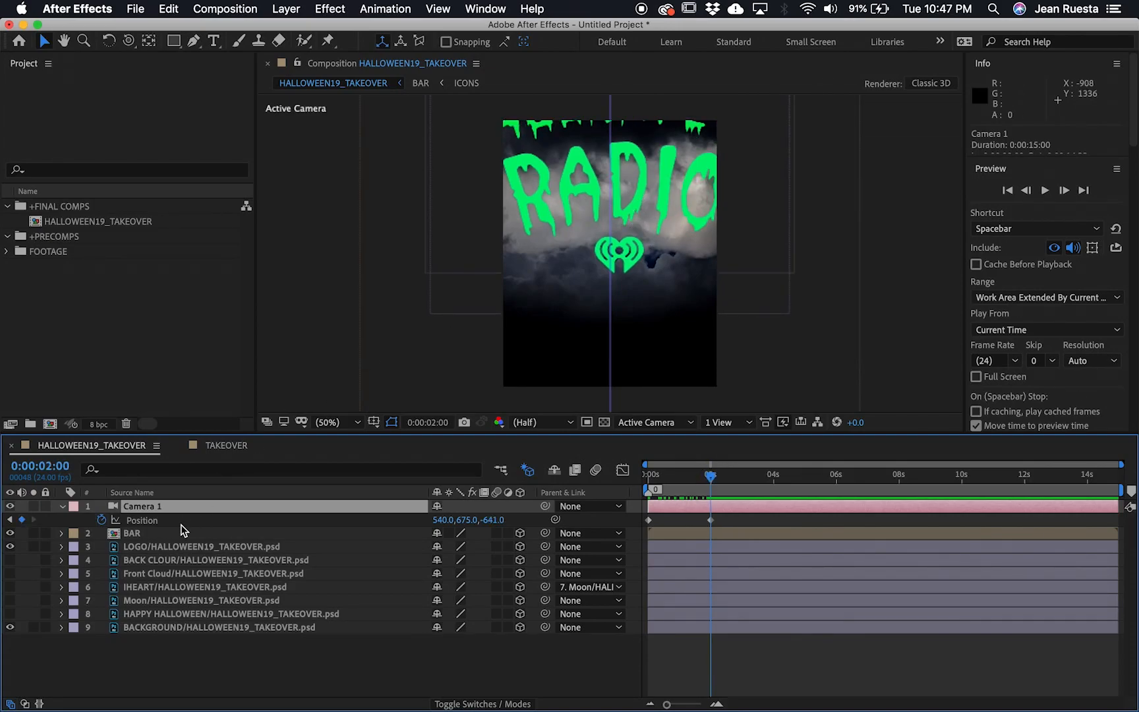
click(173, 546)
drag(655, 212, 654, 297)
key(p)
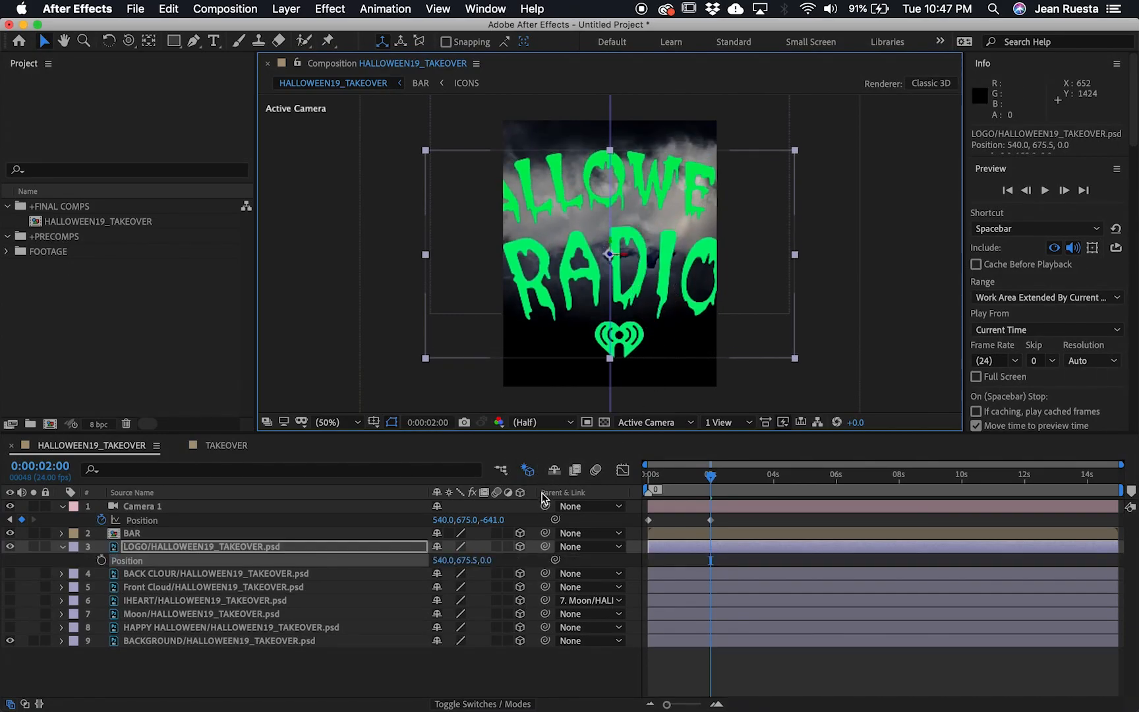
drag(489, 559, 301, 545)
drag(499, 559, 455, 569)
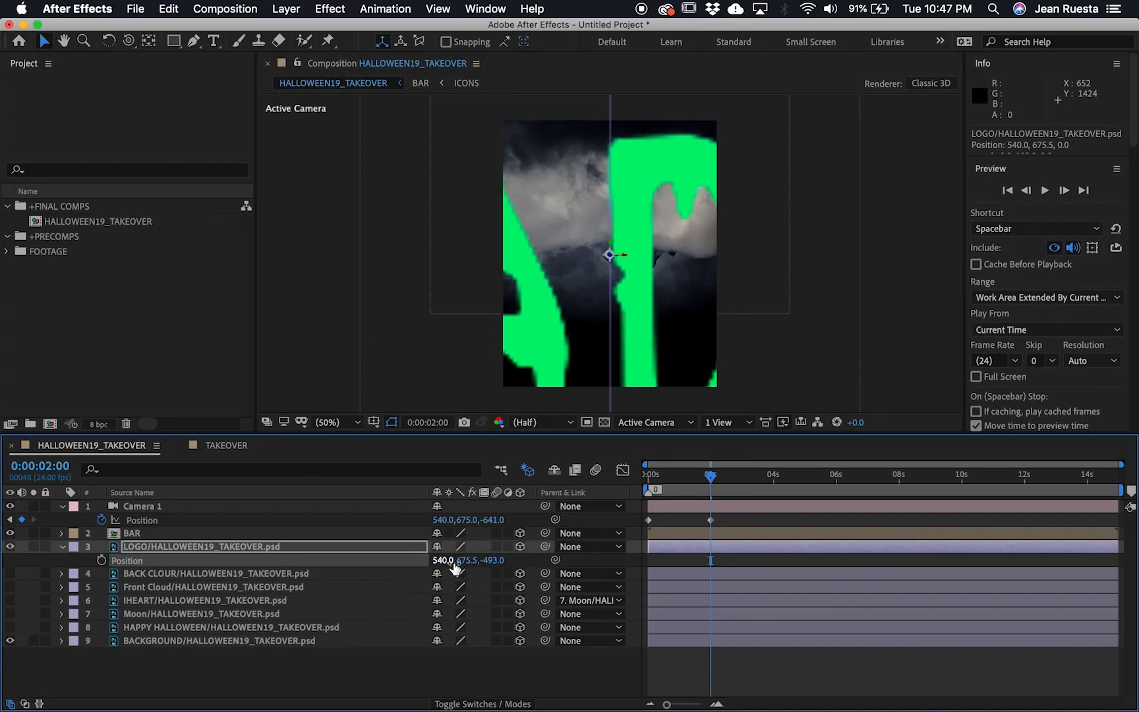
click(210, 547)
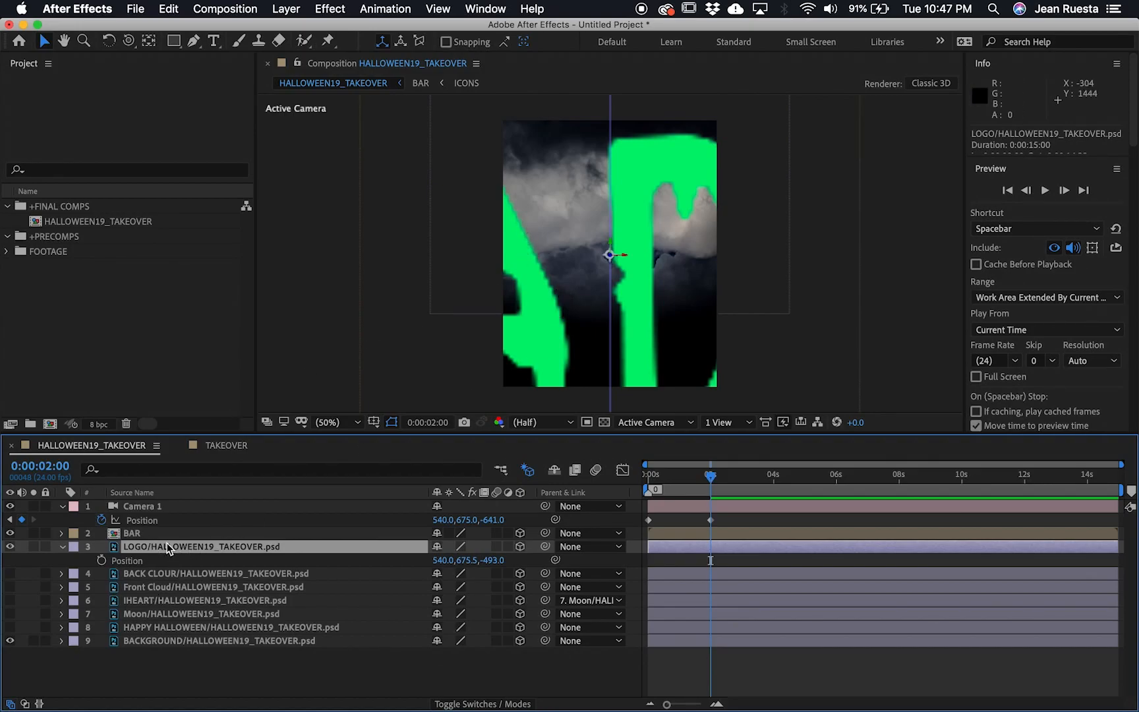
Import HalloweenRadio_logo.ai from the footage's 2. VECTOR folder as footage, with Create Composition enabled.
click(81, 339)
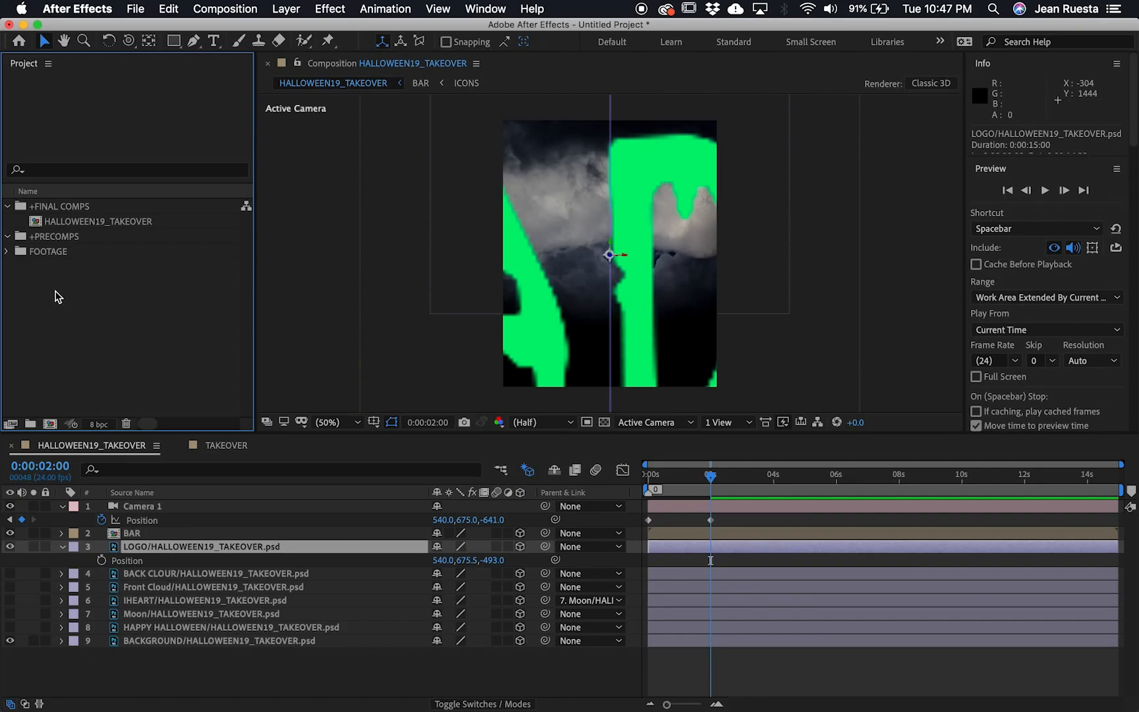
double_click(58, 296)
click(142, 191)
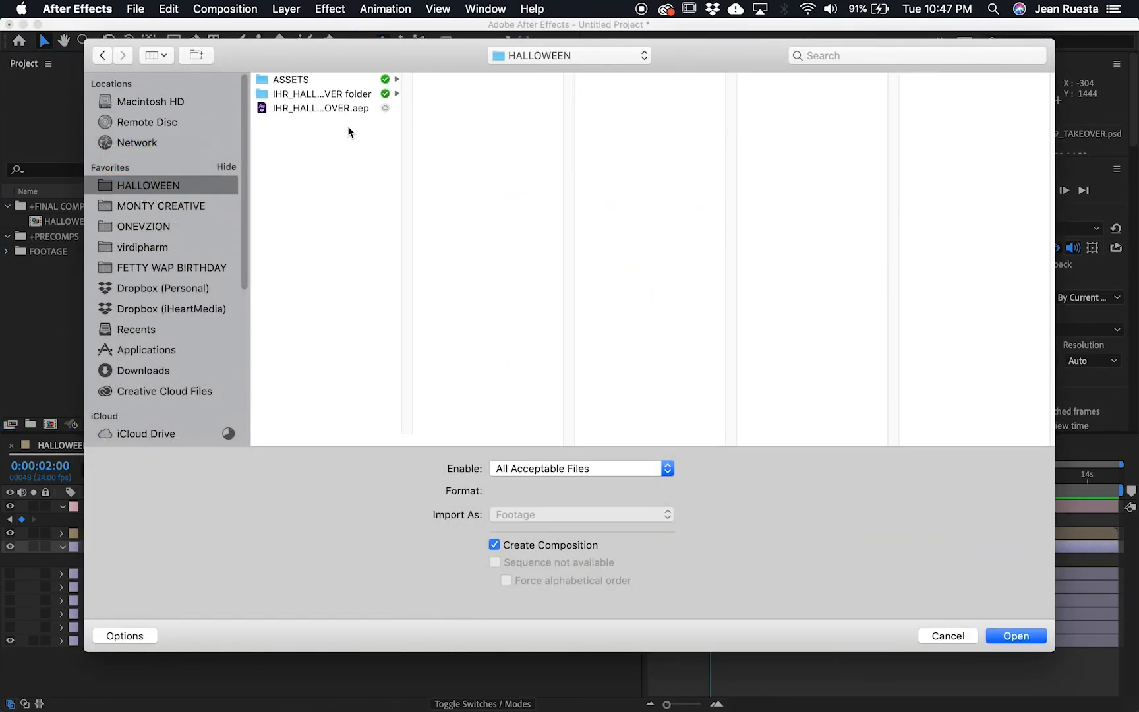
click(478, 79)
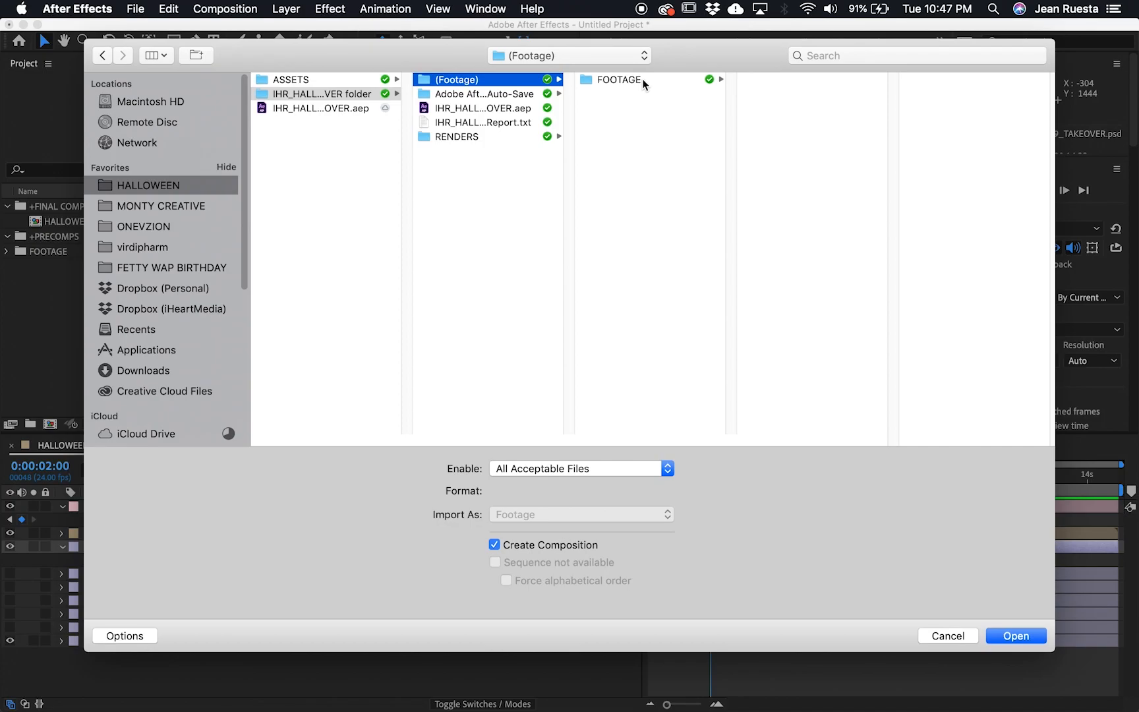
click(641, 80)
click(788, 94)
click(942, 80)
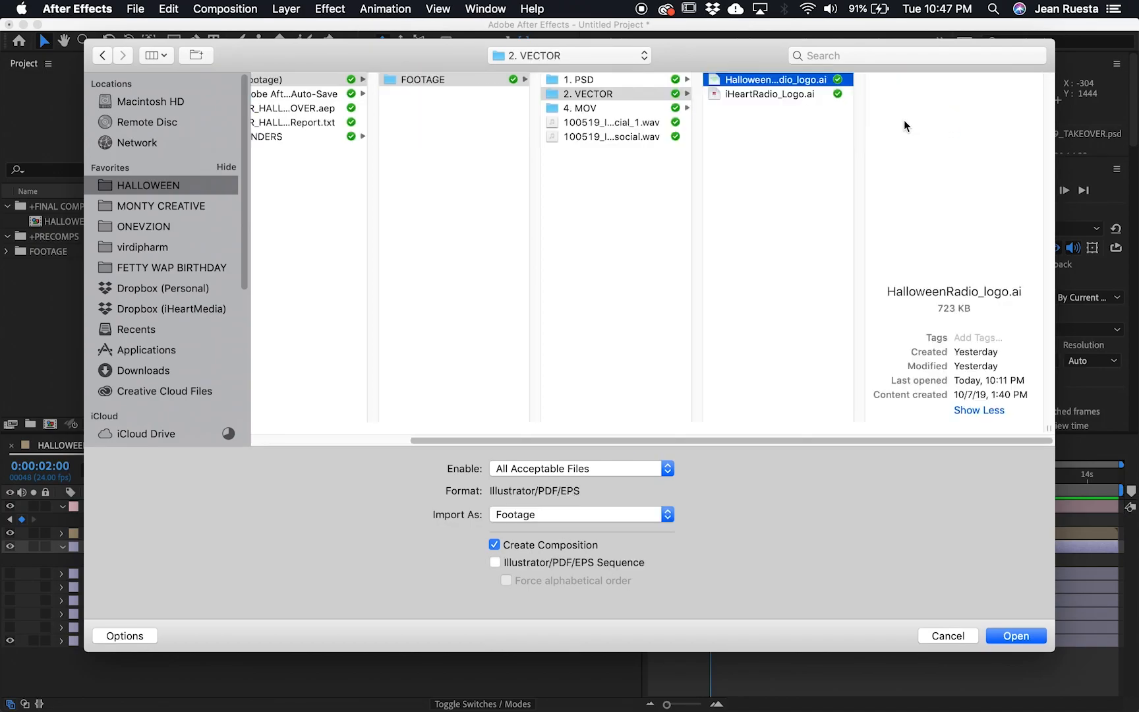
click(819, 96)
key(Up)
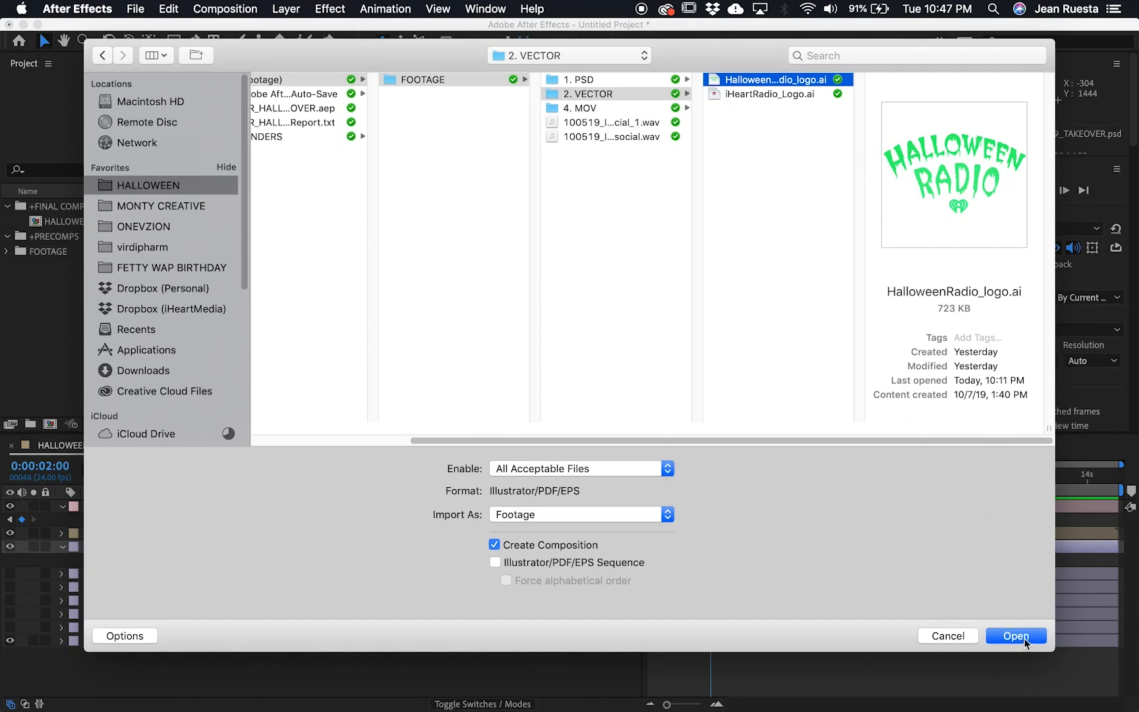
key(Return)
Copy the HalloweenRadio_logo.ai layer from its composition into HALLOWEEN19_TAKEOVER and delete the old LOGO PSD layer.
click(185, 521)
click(193, 507)
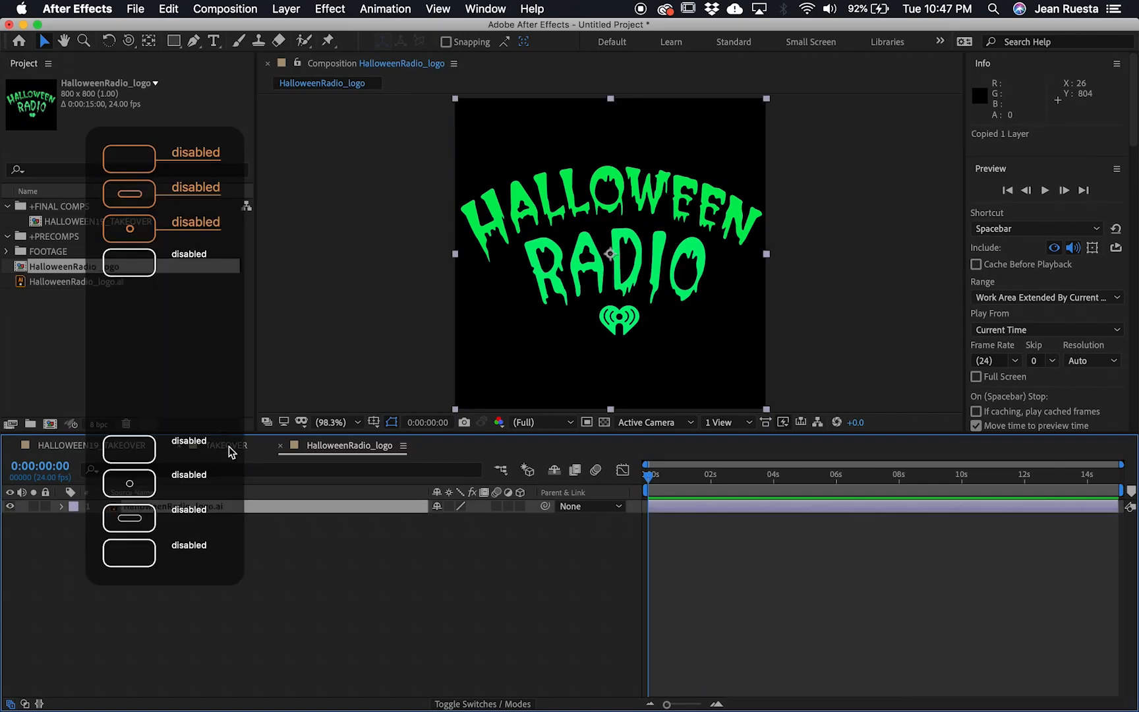
click(228, 445)
click(93, 446)
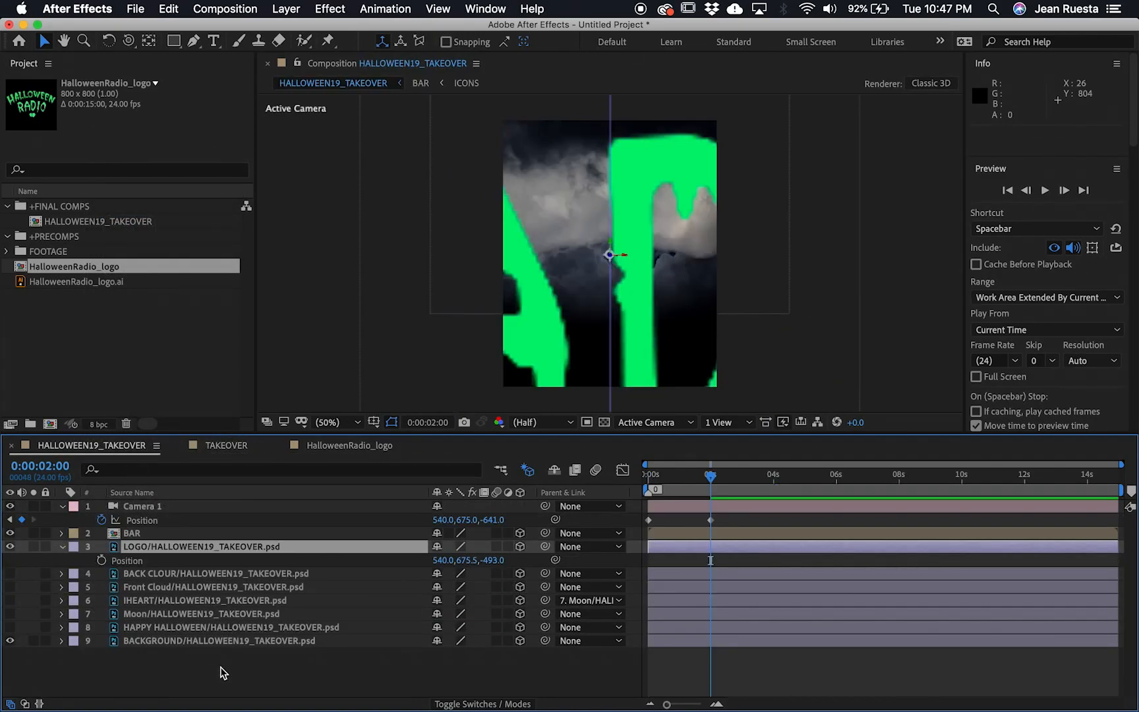
key(super+v)
click(165, 559)
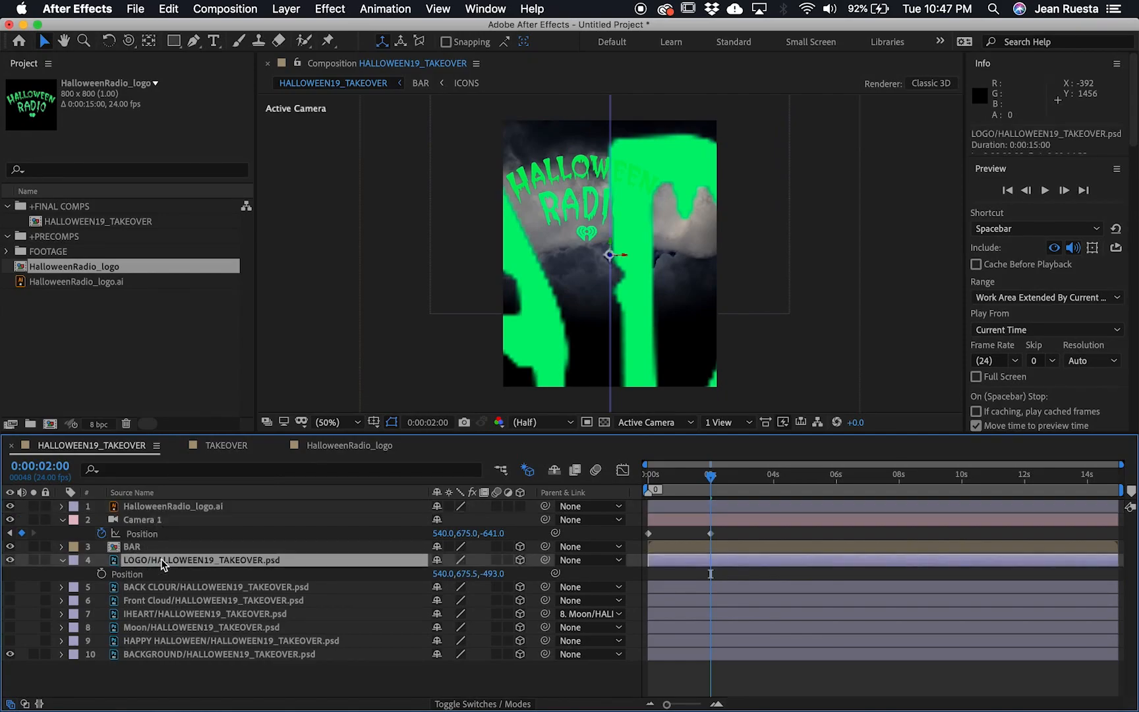
key(Delete)
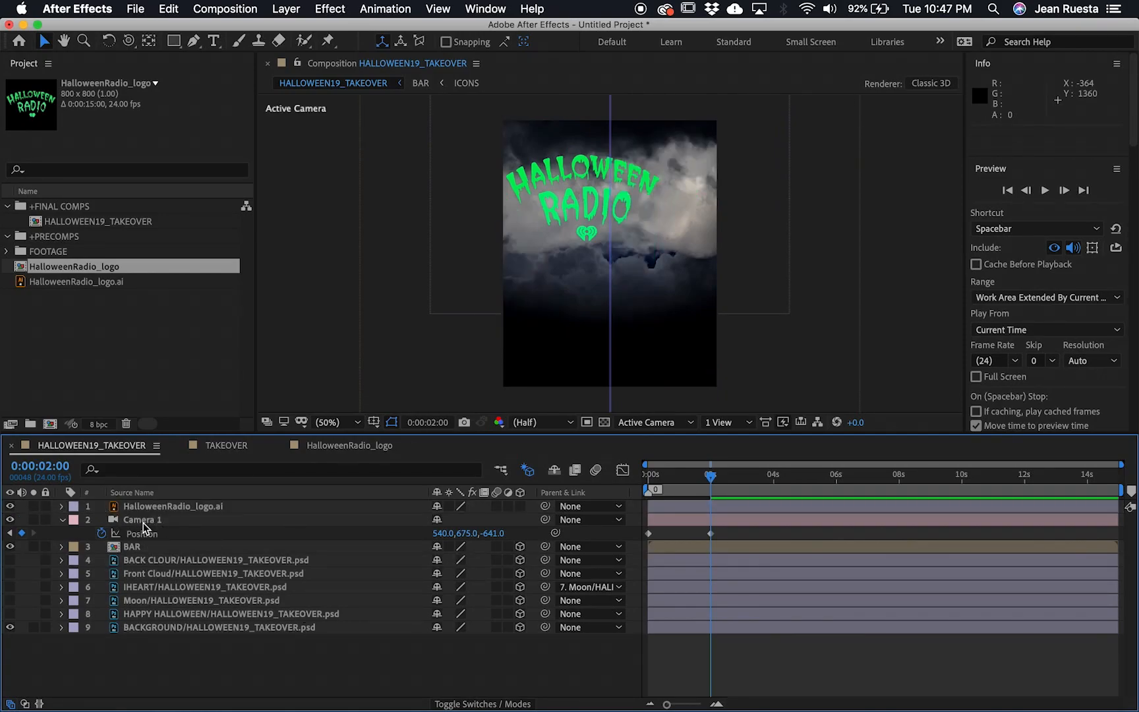
Make the HalloweenRadio_logo.ai layer 3D and place it at 540, 629, -576.
click(157, 507)
click(520, 507)
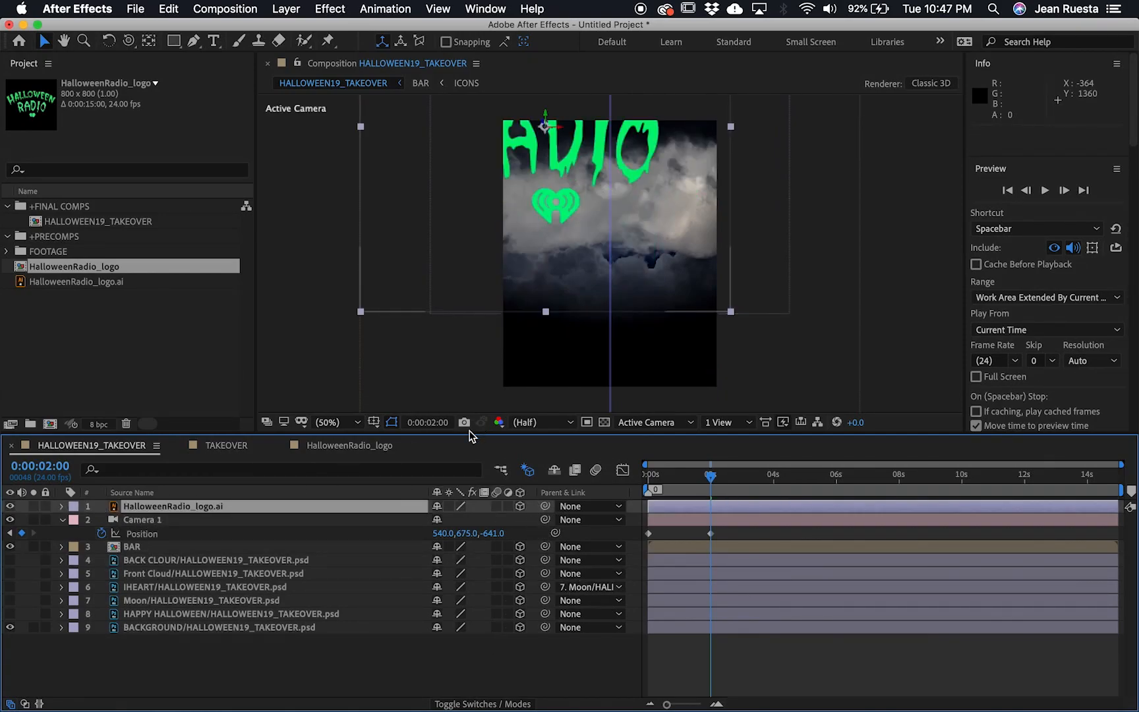
click(631, 310)
drag(632, 306, 650, 345)
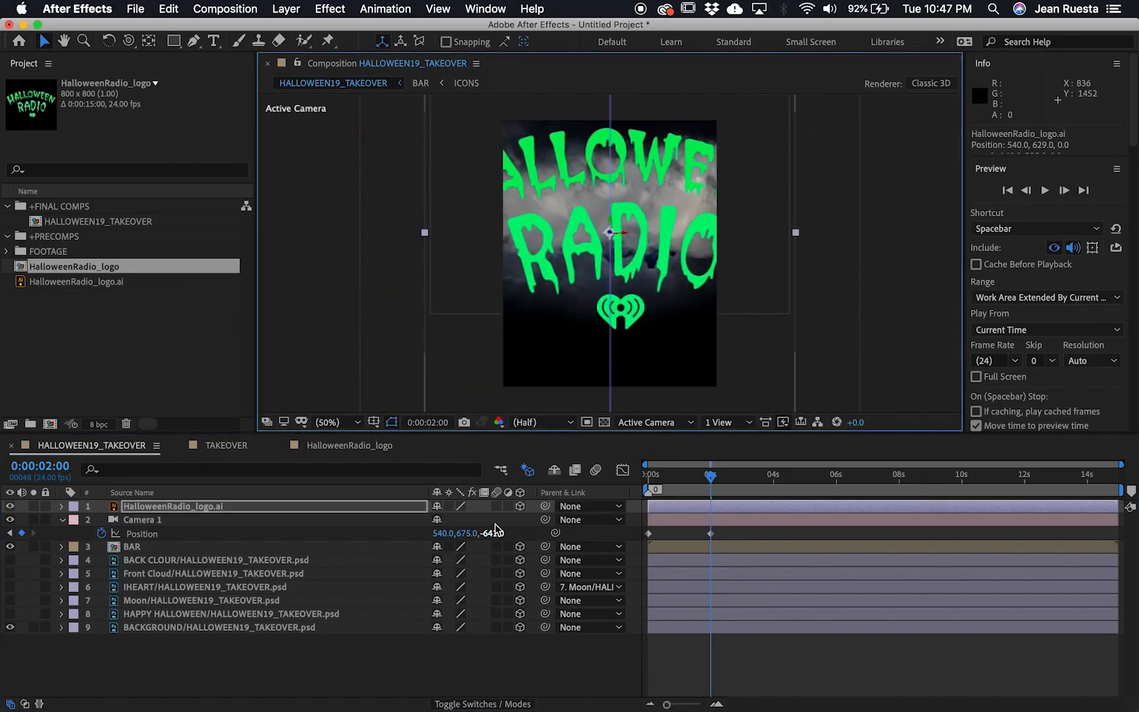
key(p)
drag(491, 524, 415, 531)
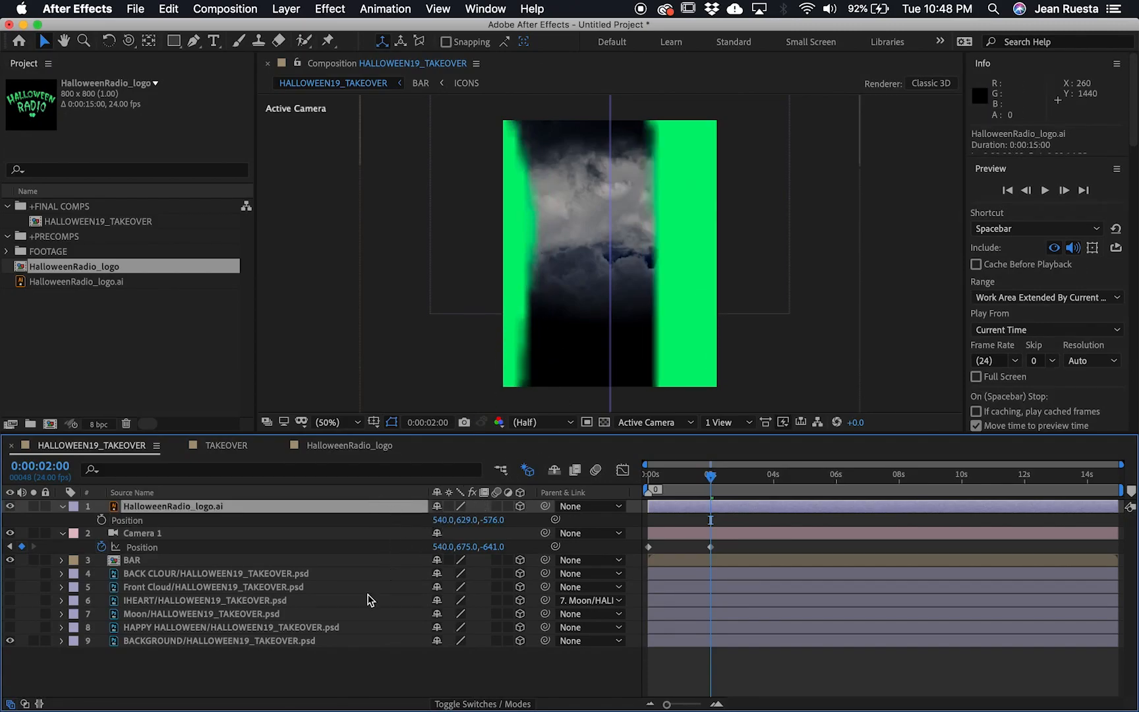
Turn on continuous rasterization for the HalloweenRadio_logo.ai layer and set its Z position to -620.
click(378, 573)
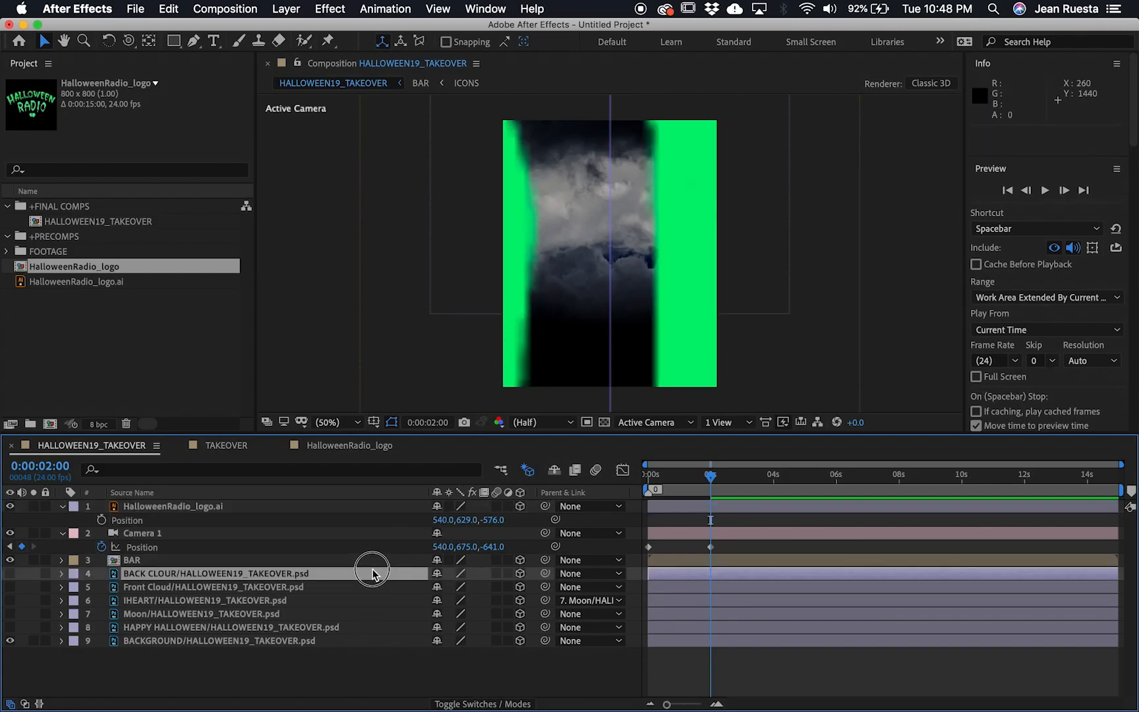
click(453, 577)
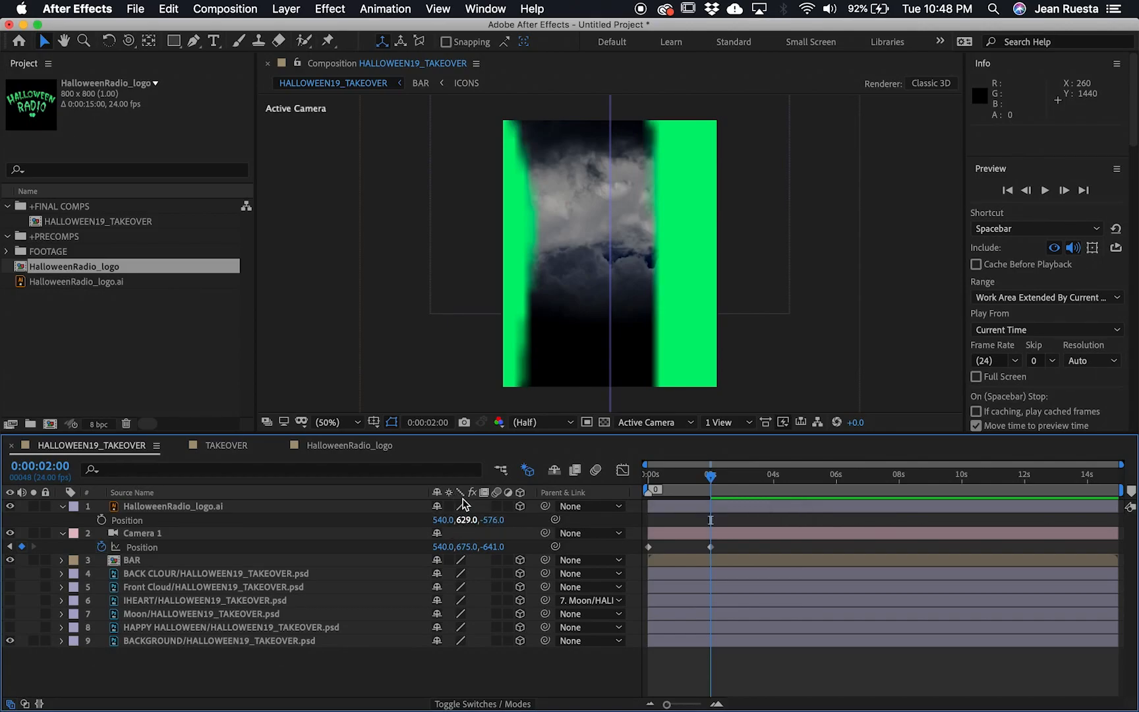
click(227, 579)
click(224, 508)
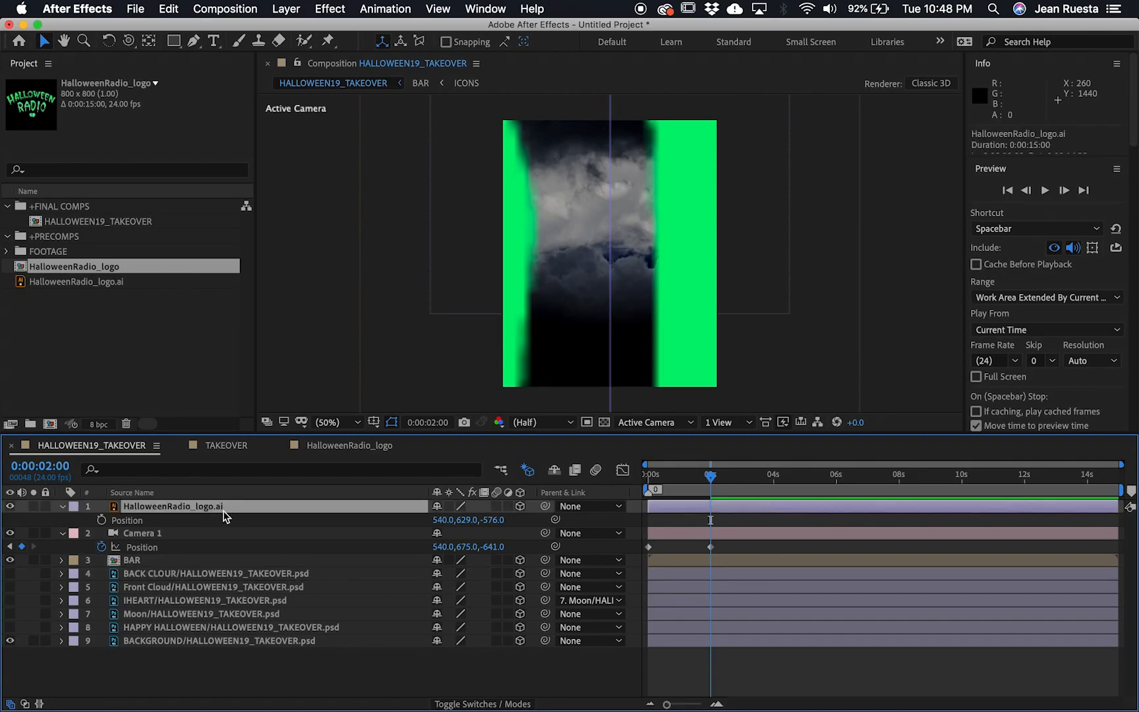
click(449, 506)
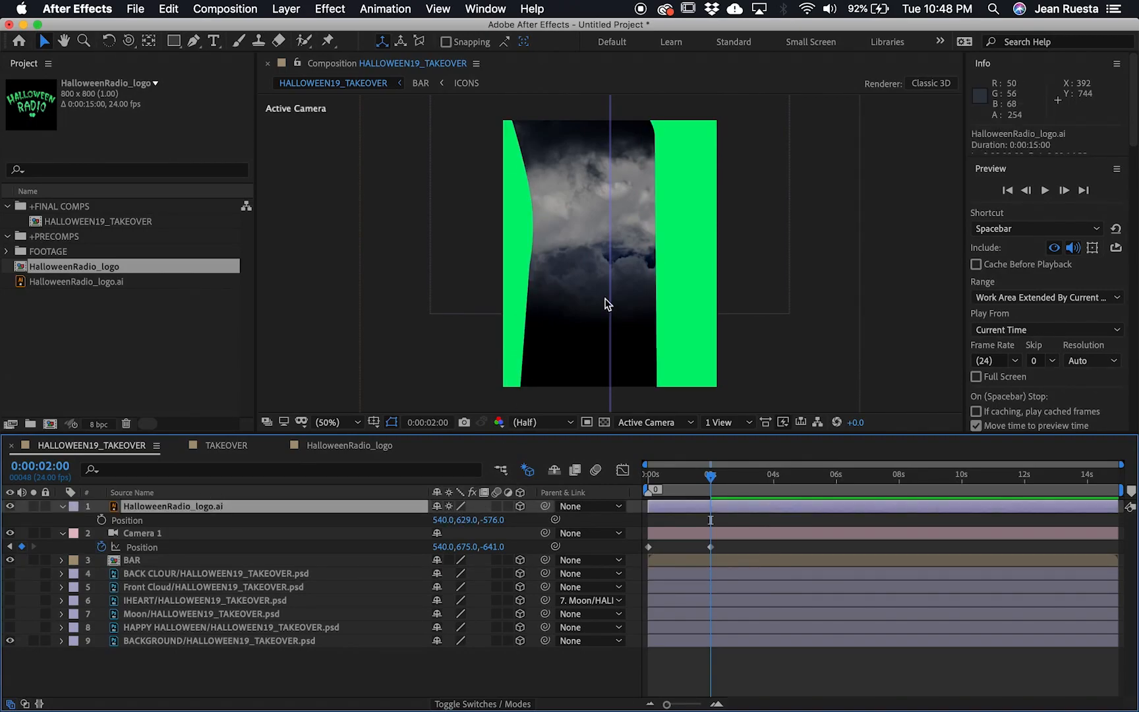
drag(502, 522, 736, 535)
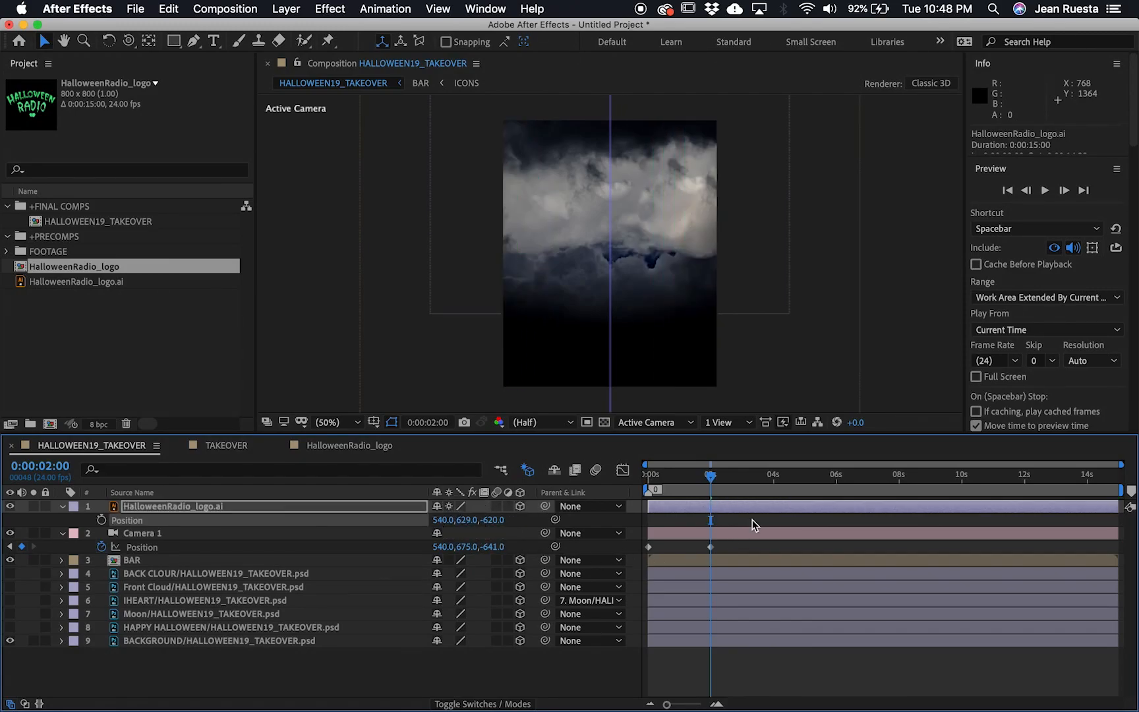
At the first frame, scale the HalloweenRadio_logo.ai layer to 62% and raise it to a Position of 540, 509.4, -620.
drag(706, 480, 632, 489)
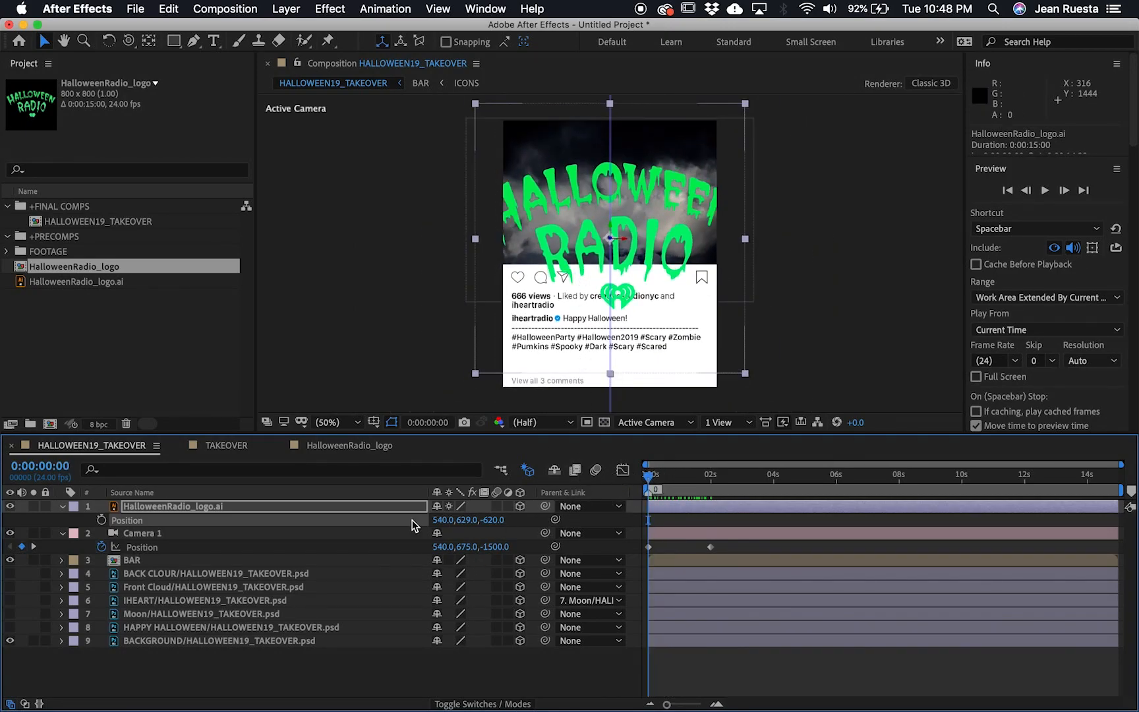
click(365, 504)
key(s)
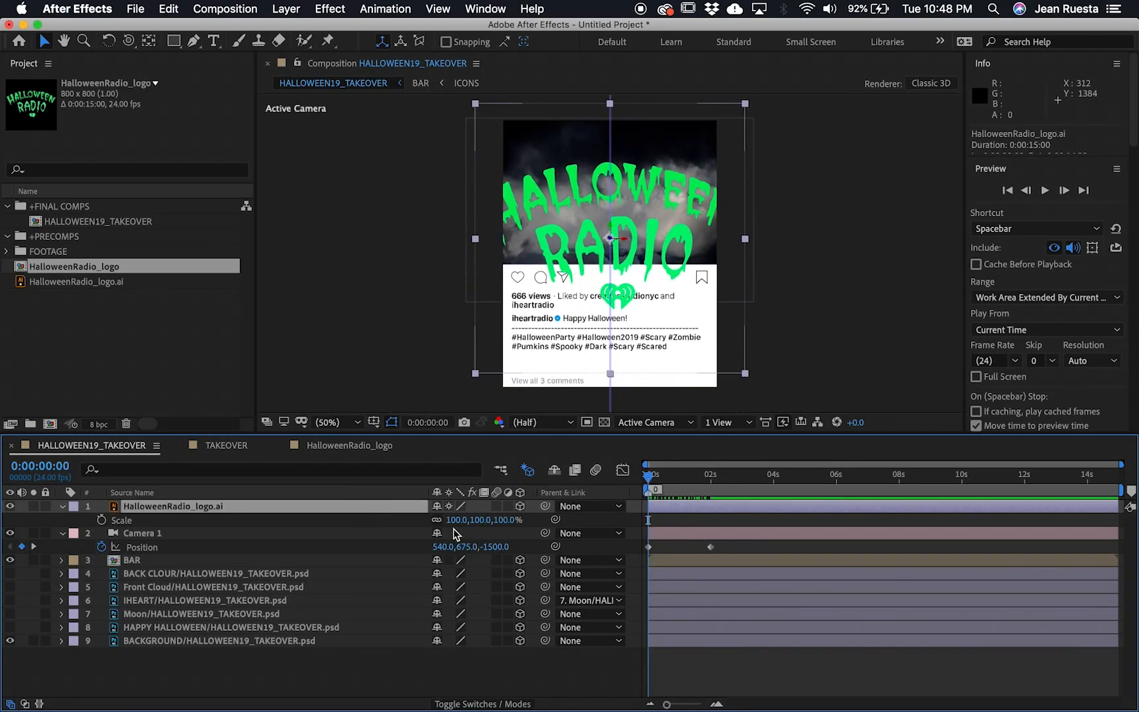
drag(453, 520, 435, 519)
drag(639, 205, 637, 166)
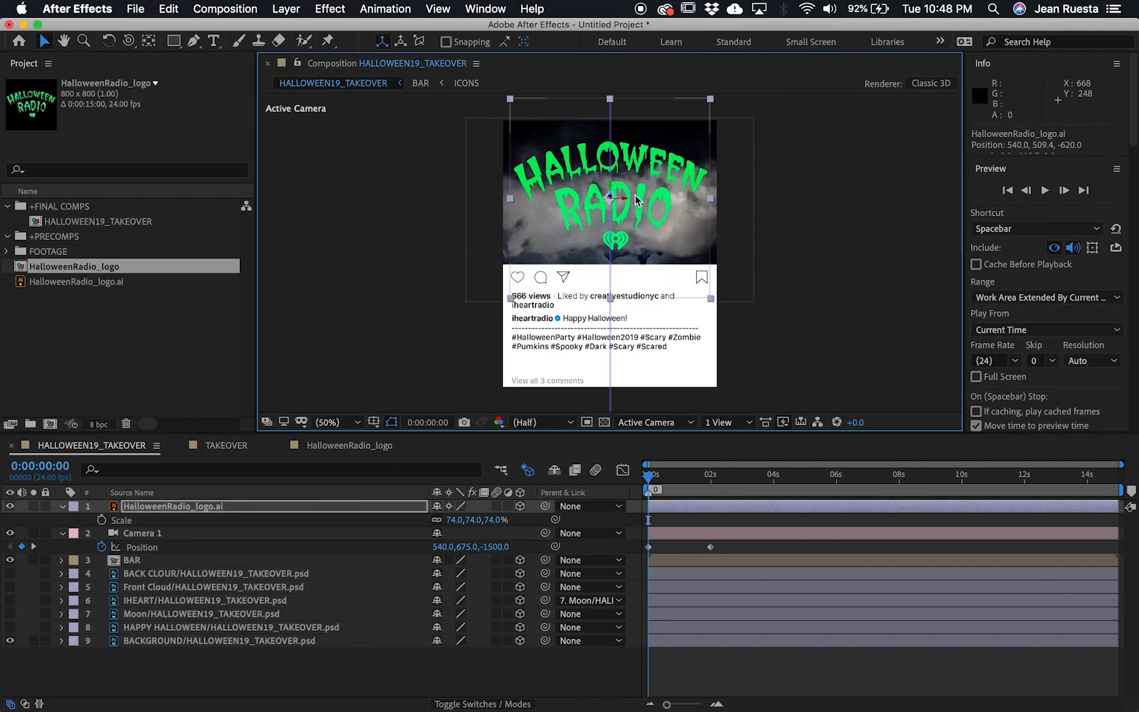
drag(454, 520, 443, 519)
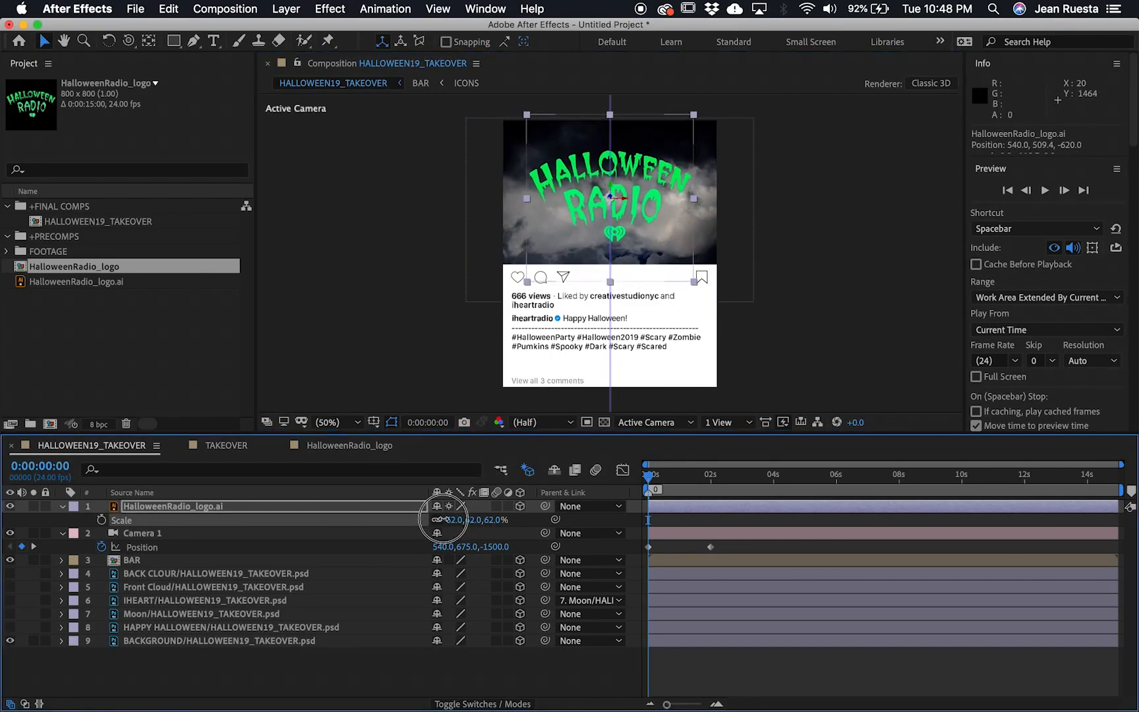
drag(455, 520, 453, 520)
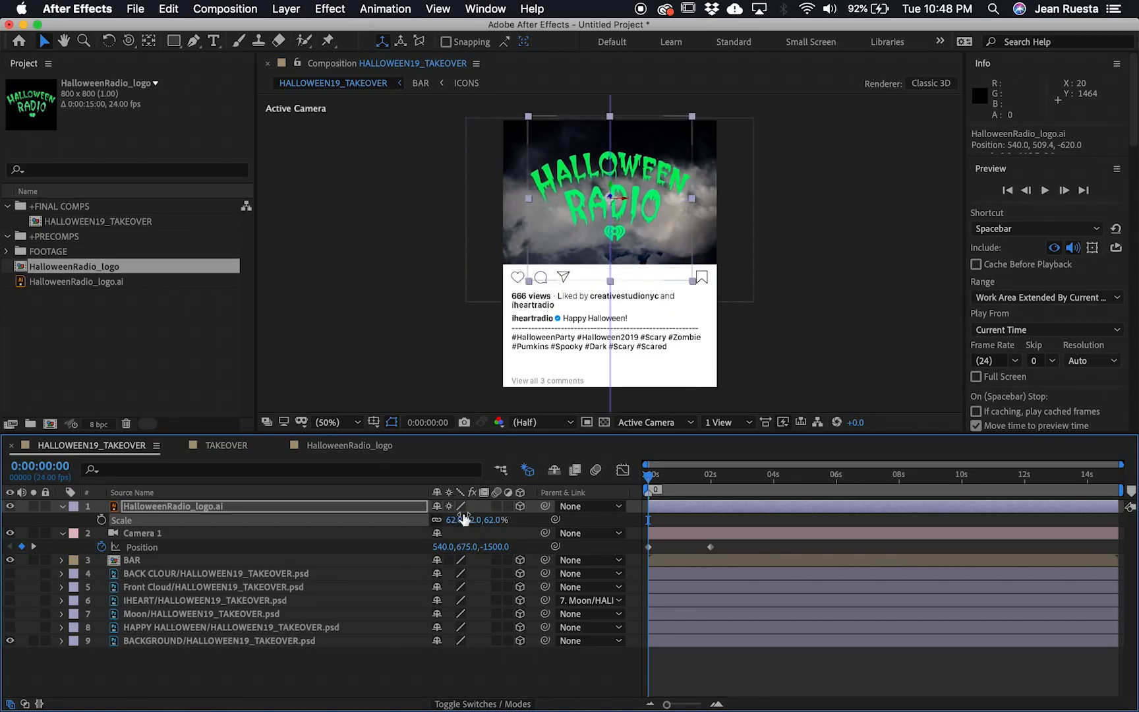
Examine the logo's motion through the 2-second camera push on an enlarged timeline.
drag(701, 707, 693, 707)
drag(659, 474, 834, 488)
drag(741, 504, 598, 507)
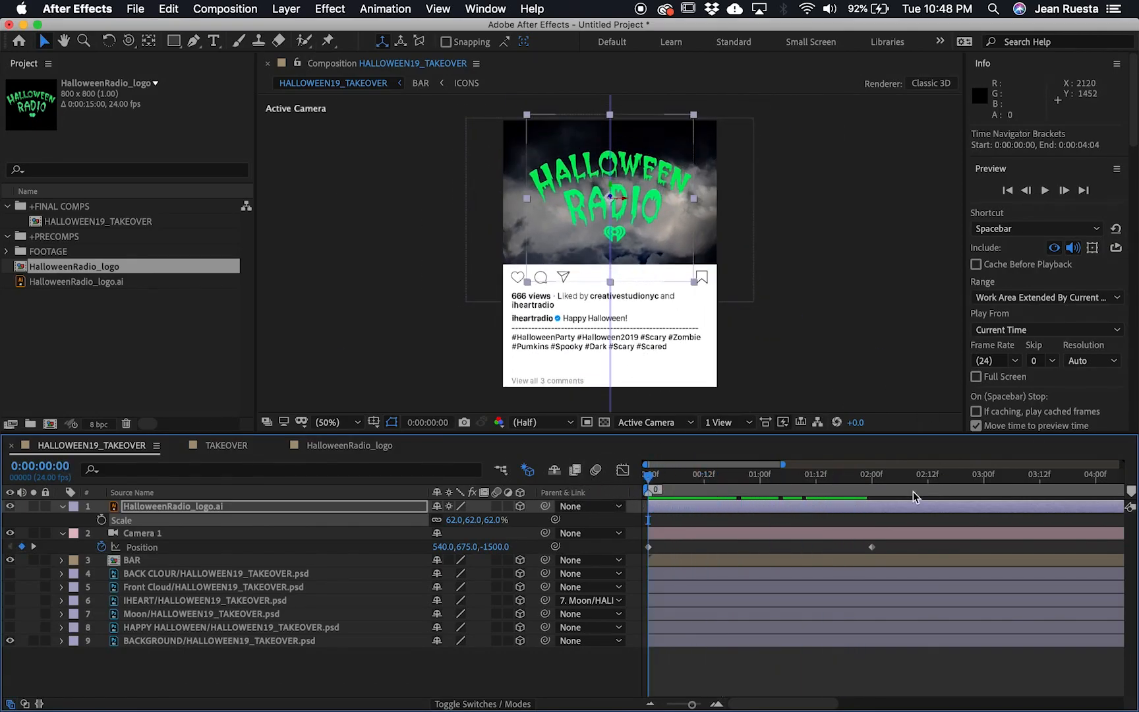
click(223, 533)
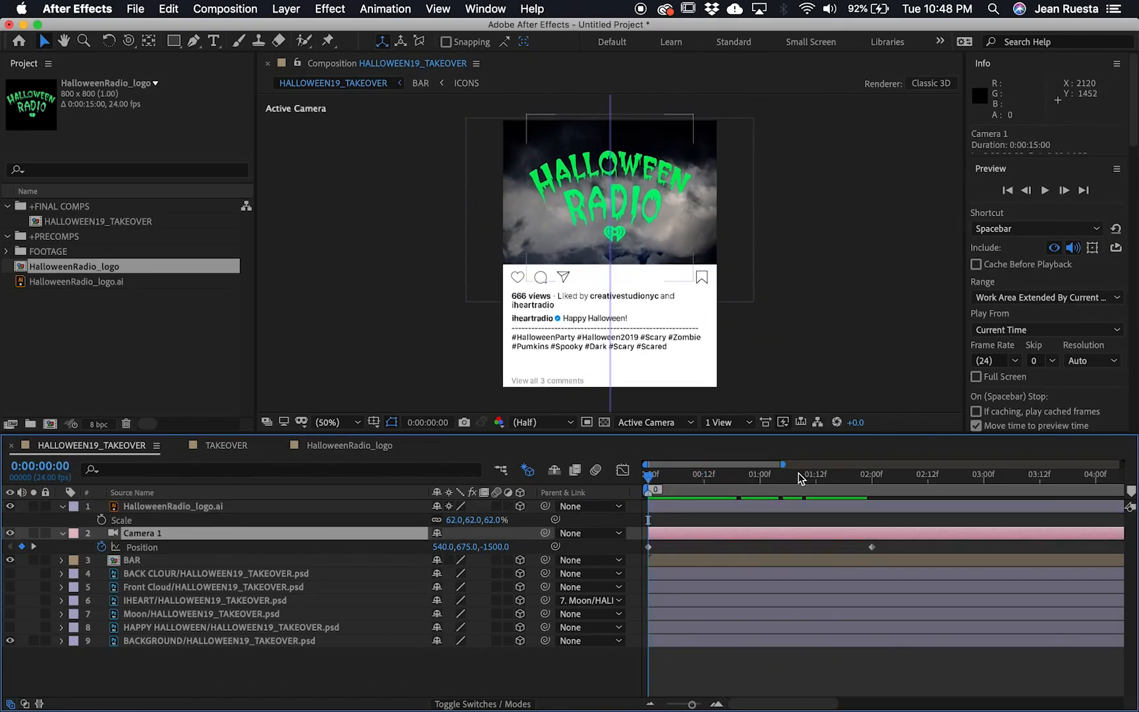
click(657, 479)
drag(658, 480, 580, 540)
Fine-tune the HalloweenRadio_logo.ai layer's placement to 525.3, 524, -620, centering the heart icon on the composition's vertical line.
click(192, 506)
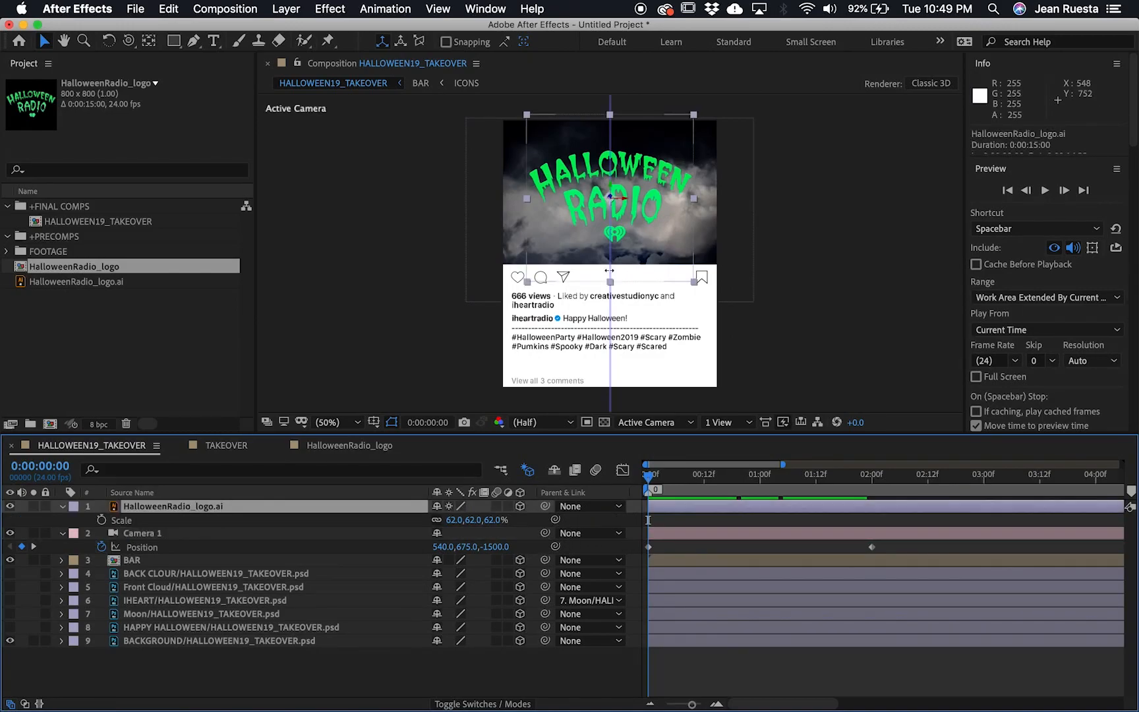
drag(622, 237, 613, 236)
scroll(613, 236, up, 4)
click(718, 325)
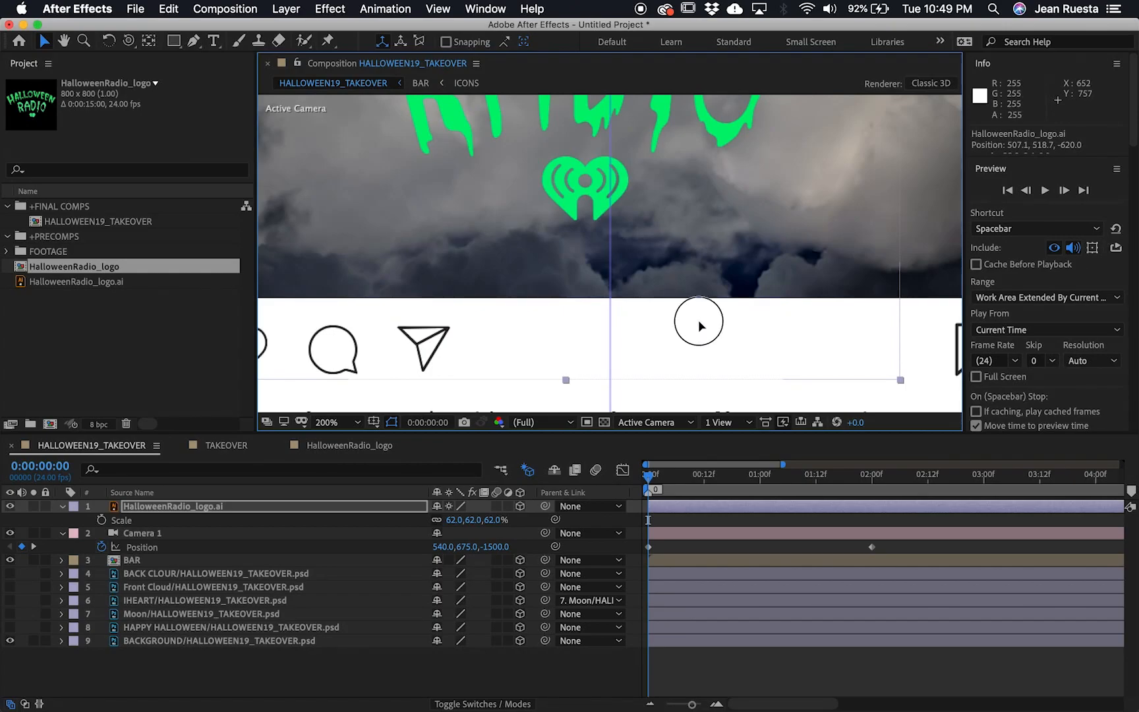
drag(720, 328, 724, 331)
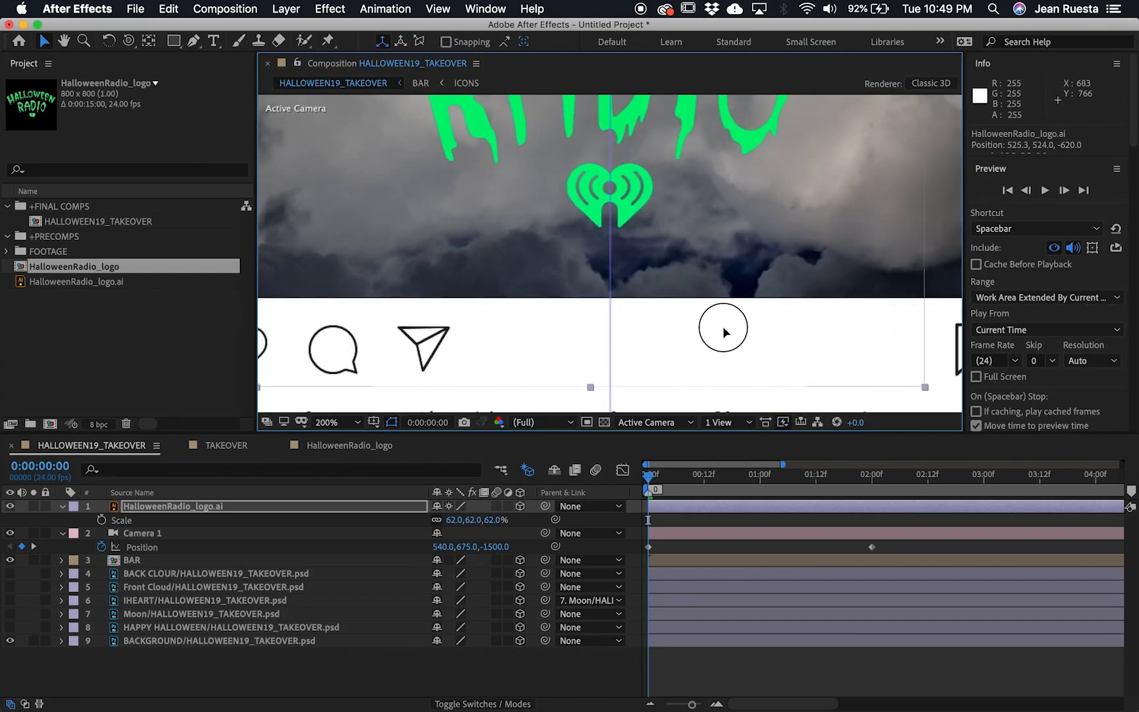
click(336, 422)
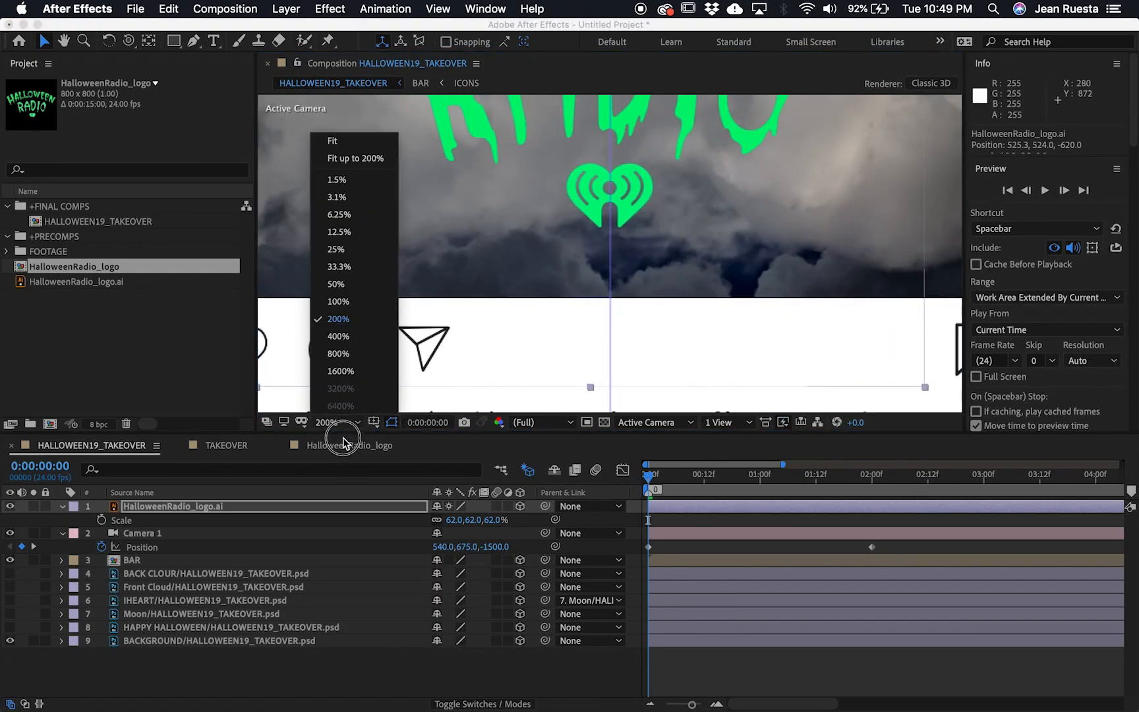
click(339, 143)
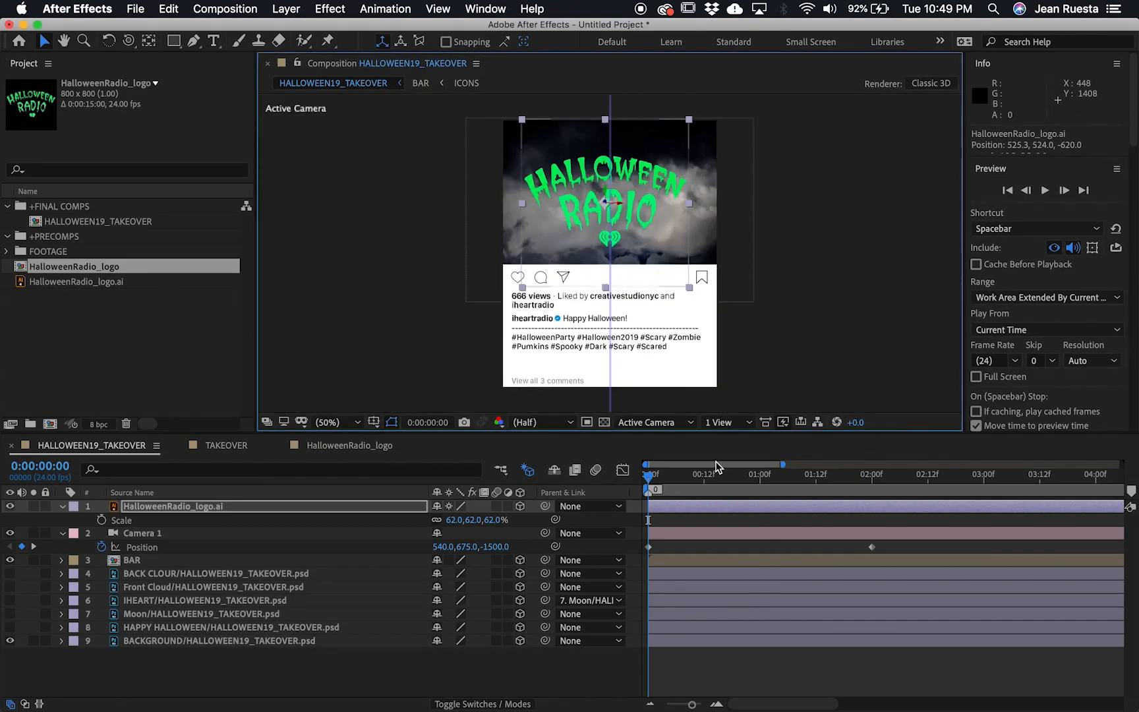
At 2 seconds, set Camera 1's Position to 540, 625, -628 so the view passes through the circle in the logo's heart.
drag(662, 484, 873, 464)
drag(469, 552, 434, 545)
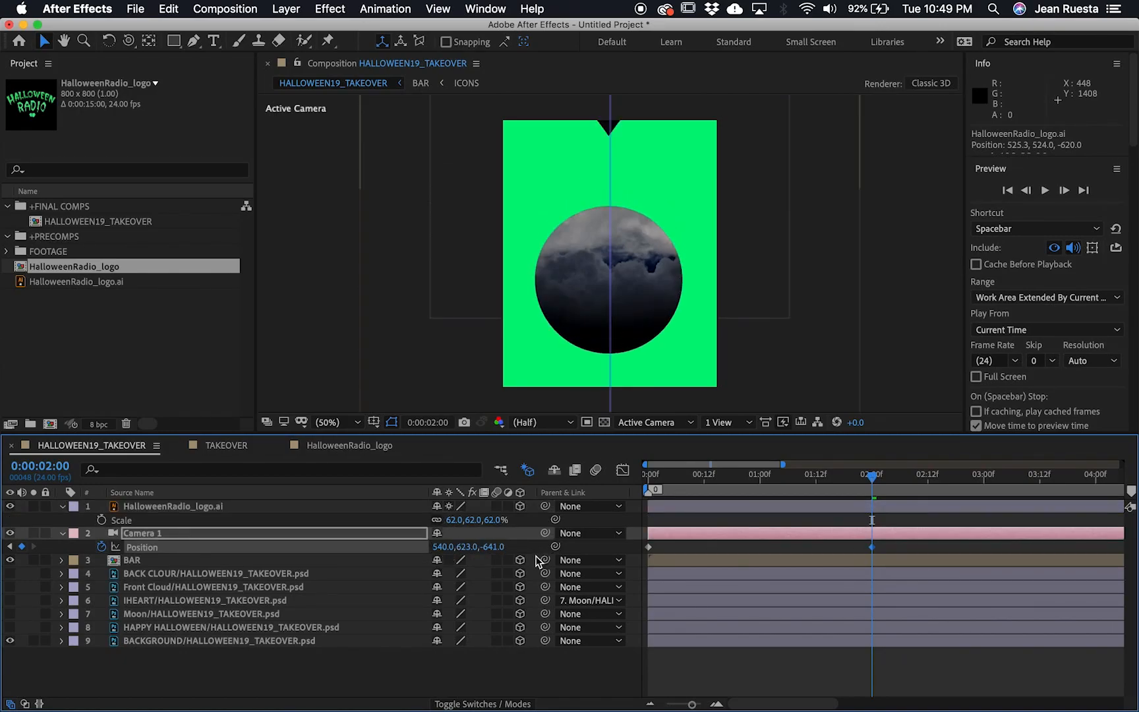
click(473, 539)
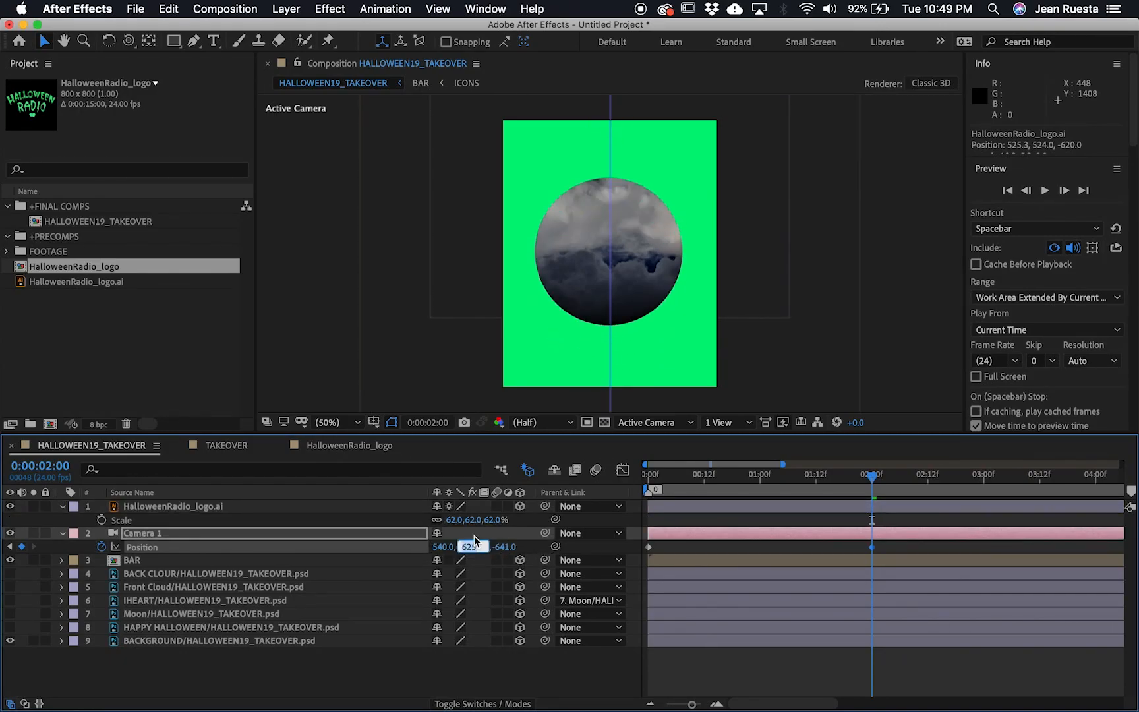
key(Tab)
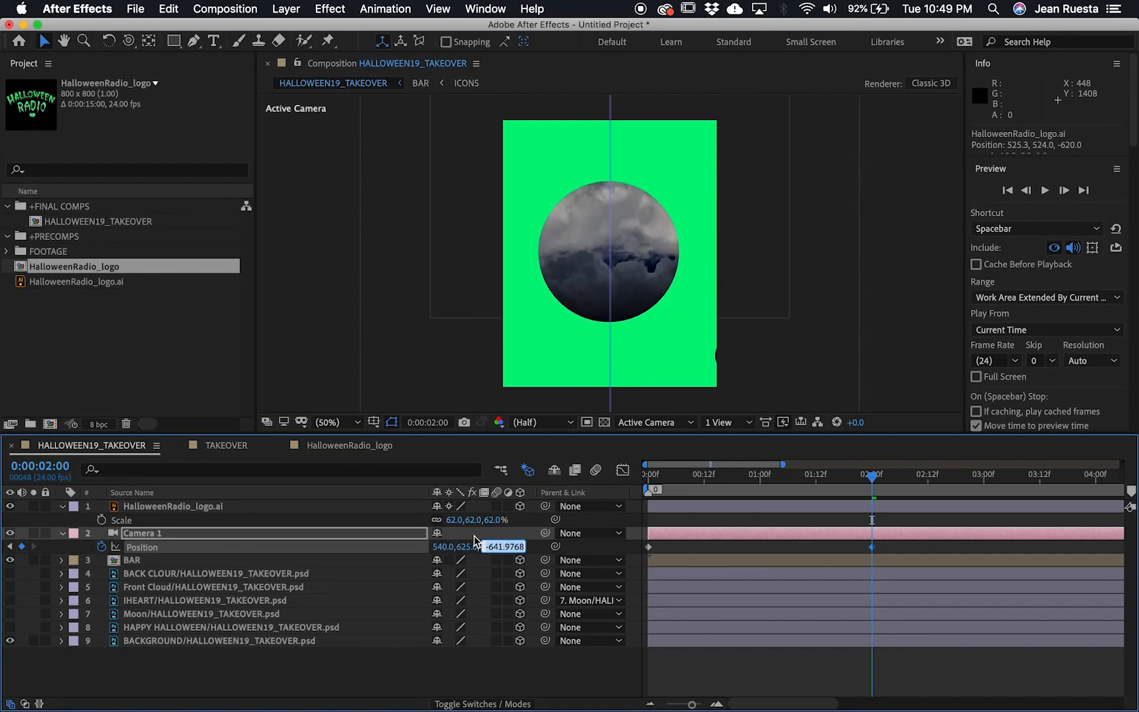
key(Up)
key(Up)
key(Up)
key(Up)
key(Up)
key(Up)
key(Up)
key(Up)
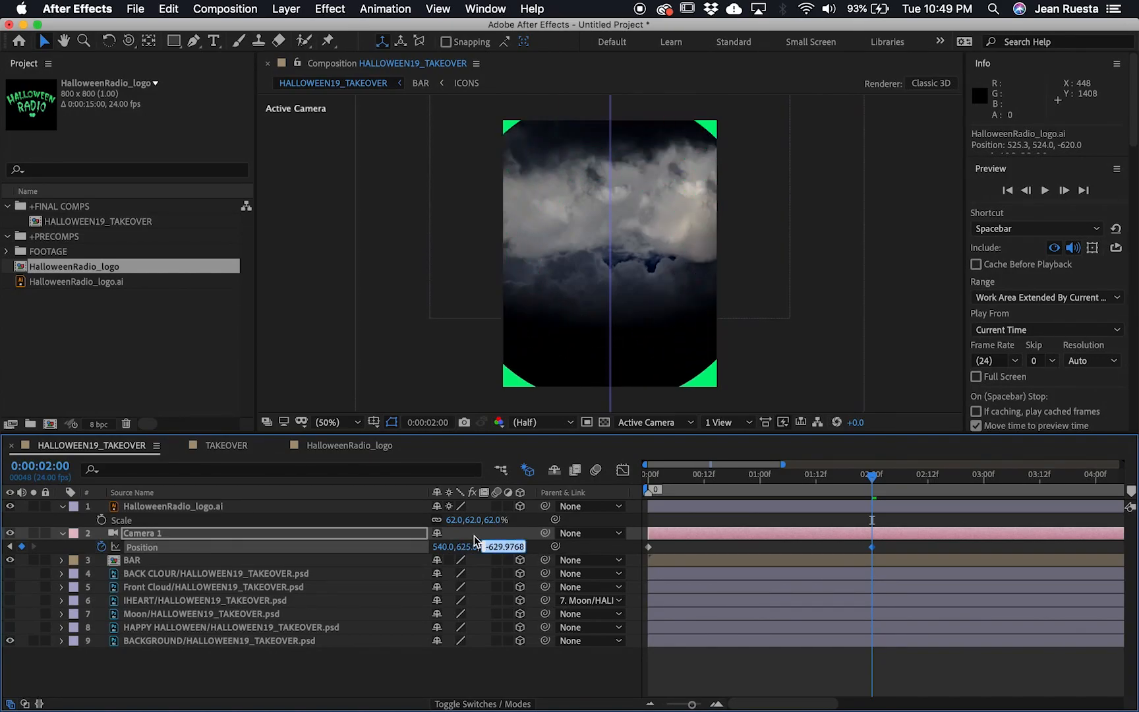
click(831, 548)
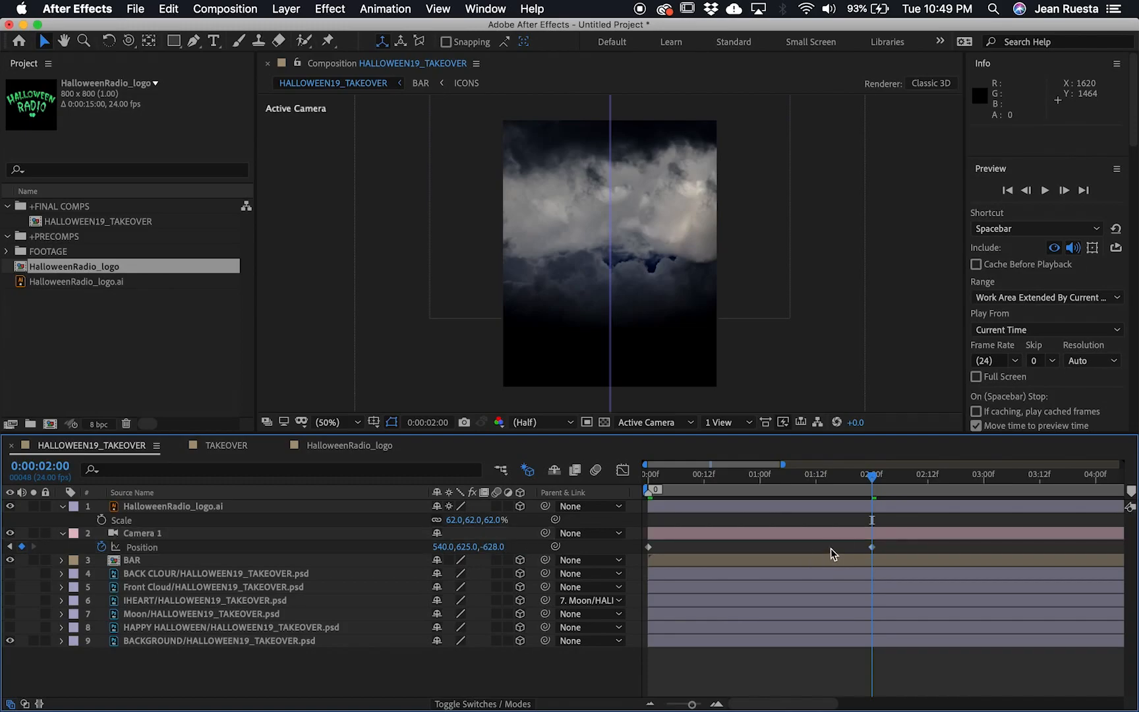
End the work area at 2 seconds and preview the camera push through the logo.
key(n)
key(space)
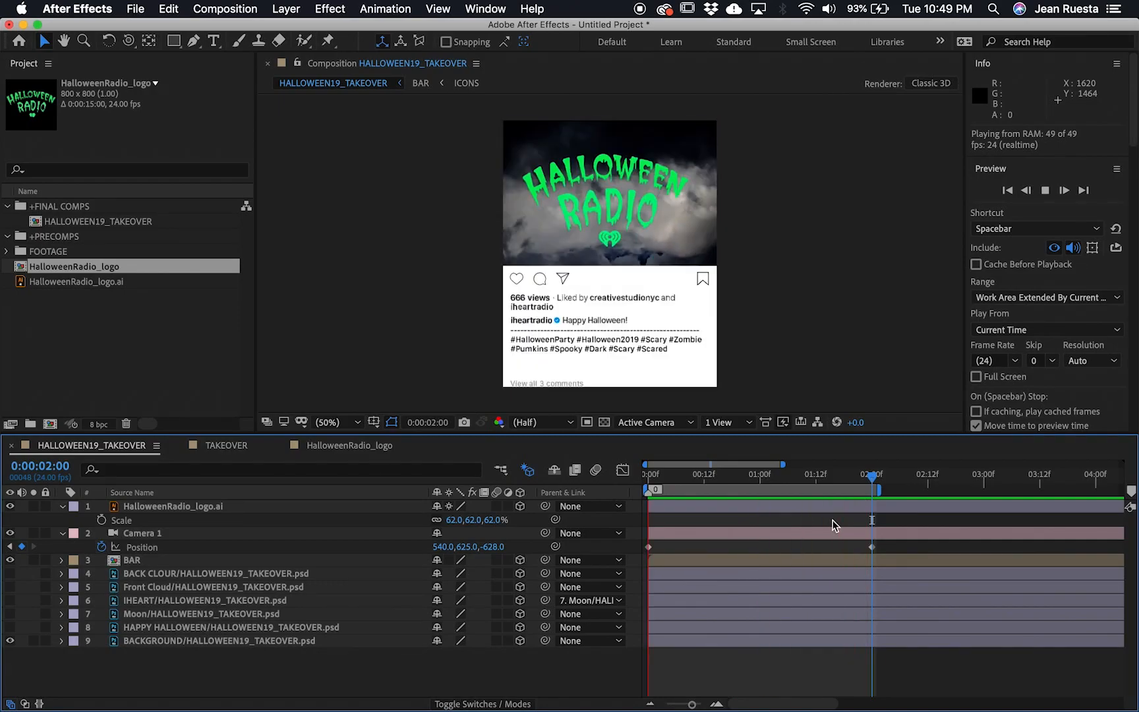
key(space)
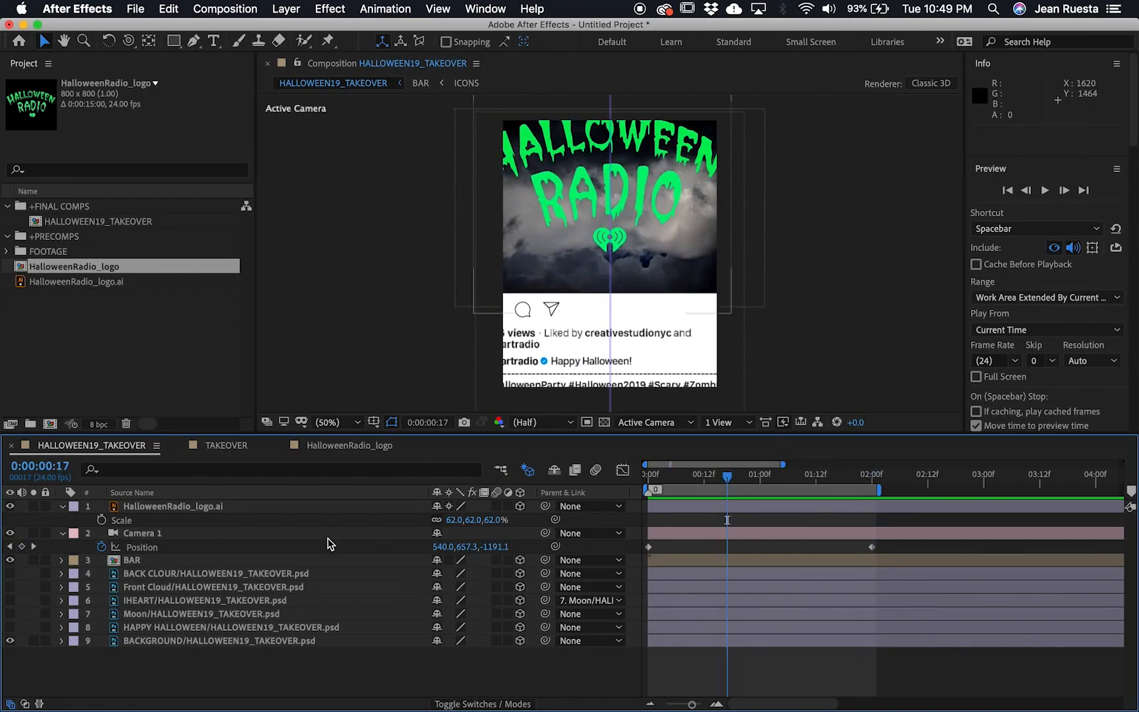
Remove the BAR layer's Position animation at the first frame, leaving it at 540, 675, 0.
click(177, 561)
key(p)
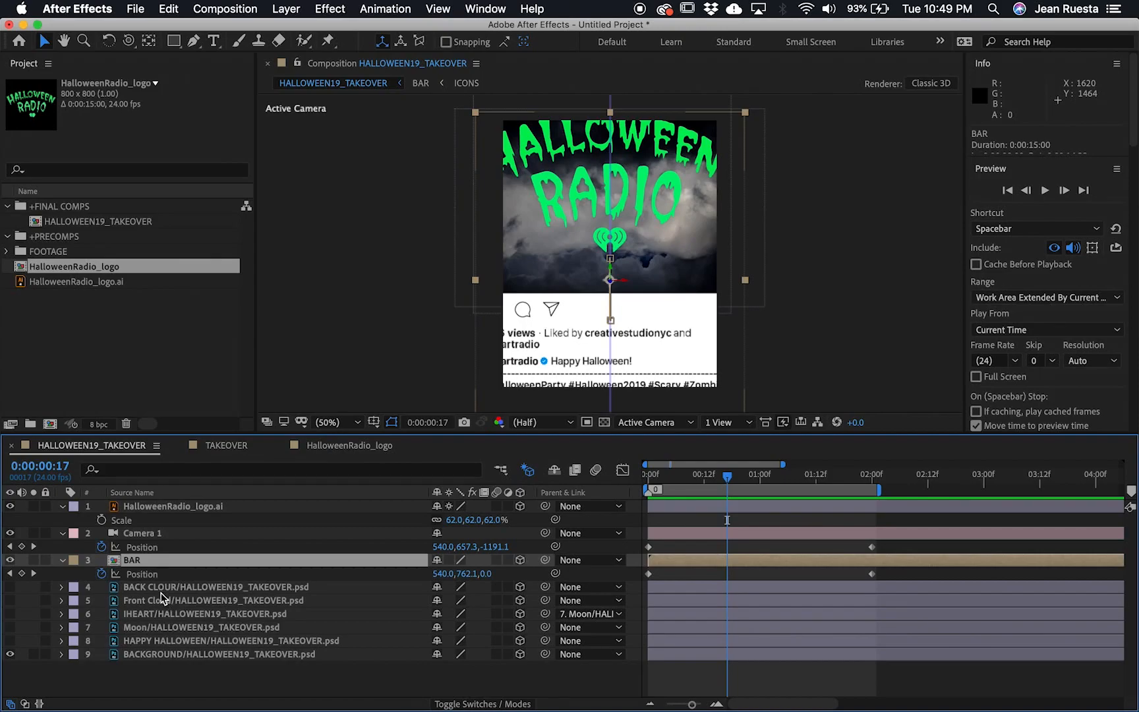
click(871, 478)
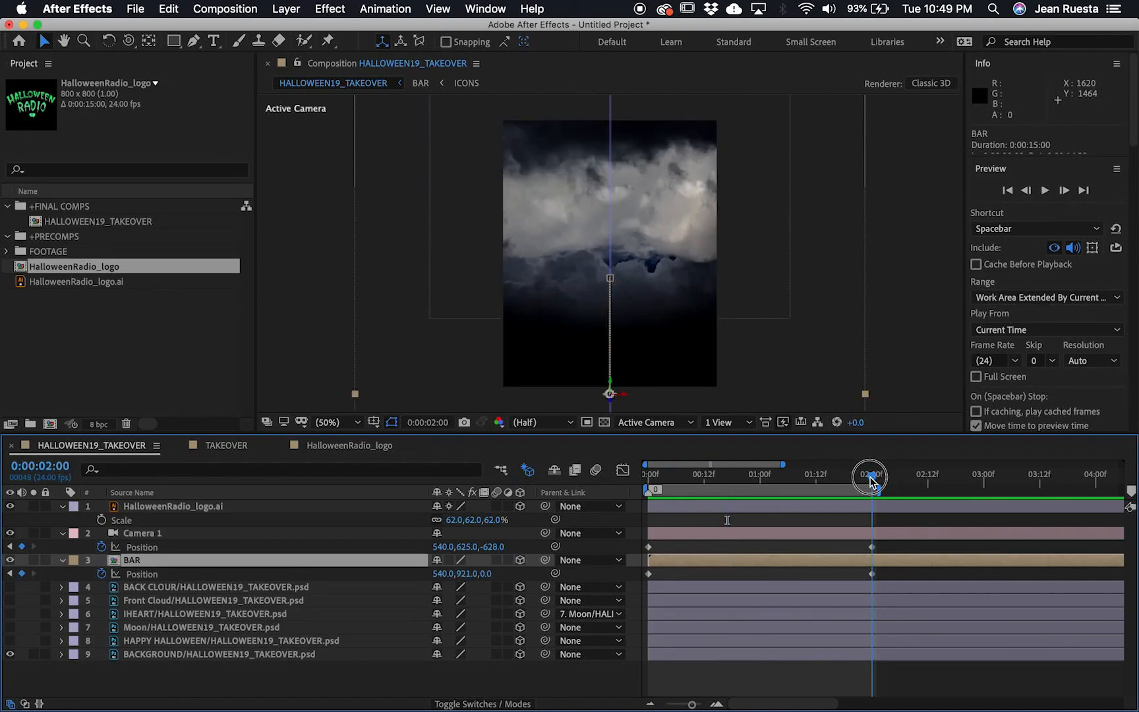
key(Home)
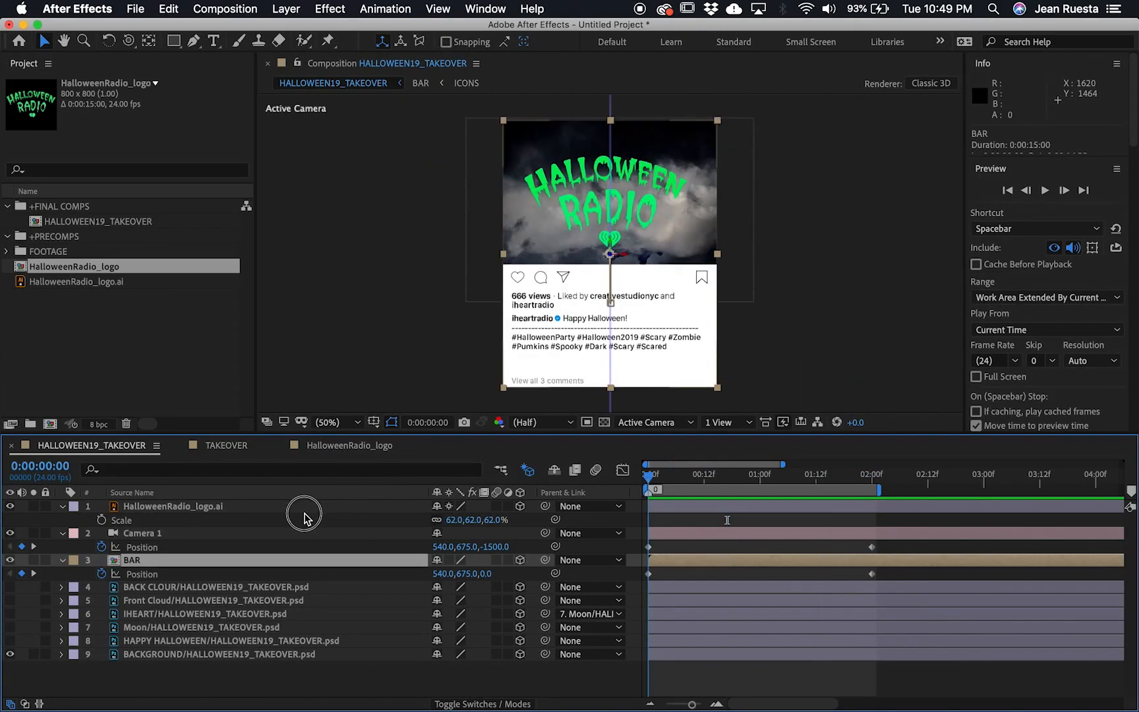
click(102, 573)
At 2 seconds, set Camera 1's Z position to 235 to push past the BAR layer, and preview the move.
click(874, 477)
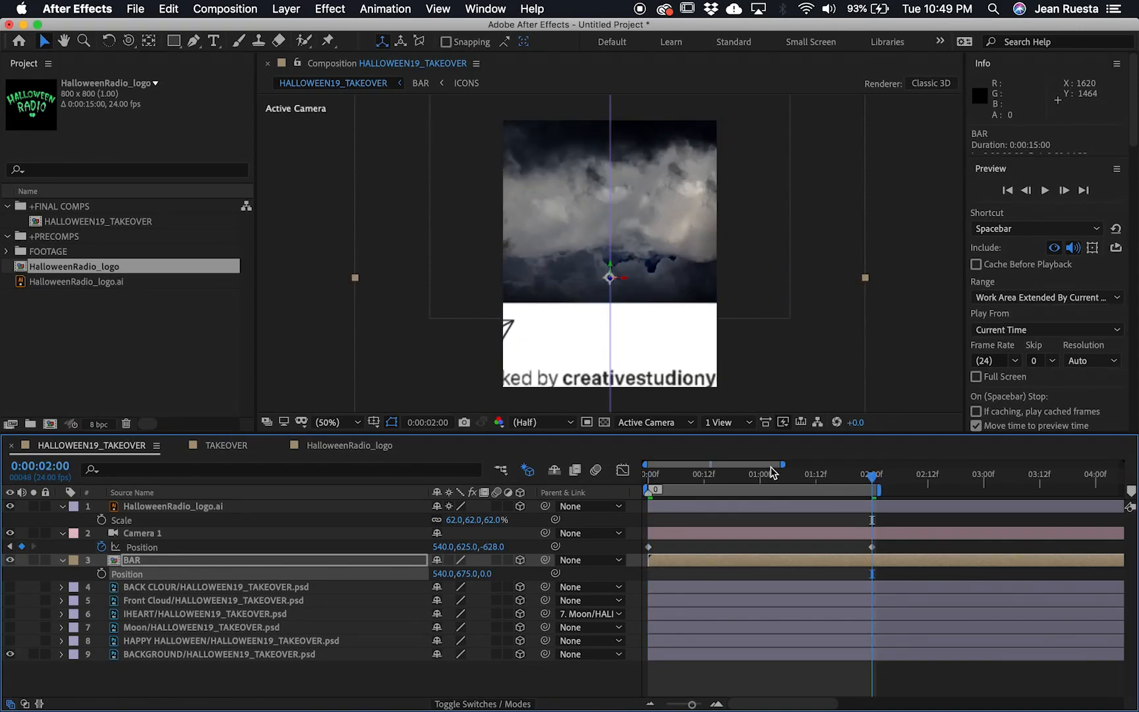
click(180, 534)
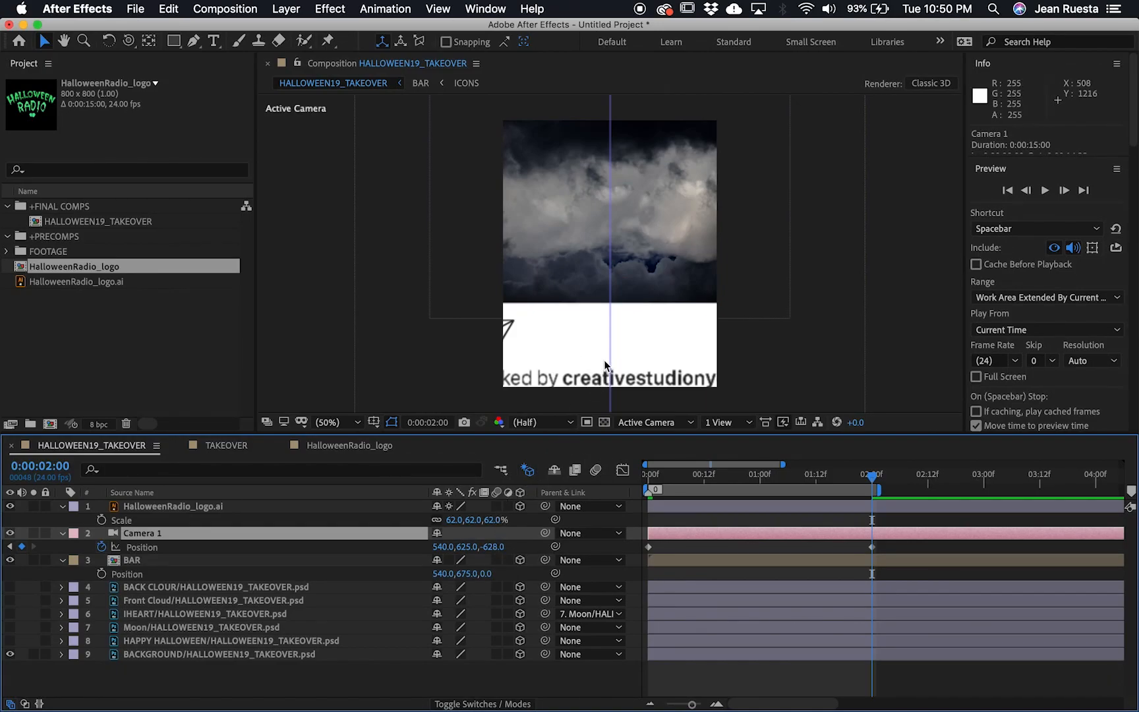
drag(500, 548, 1130, 508)
key(space)
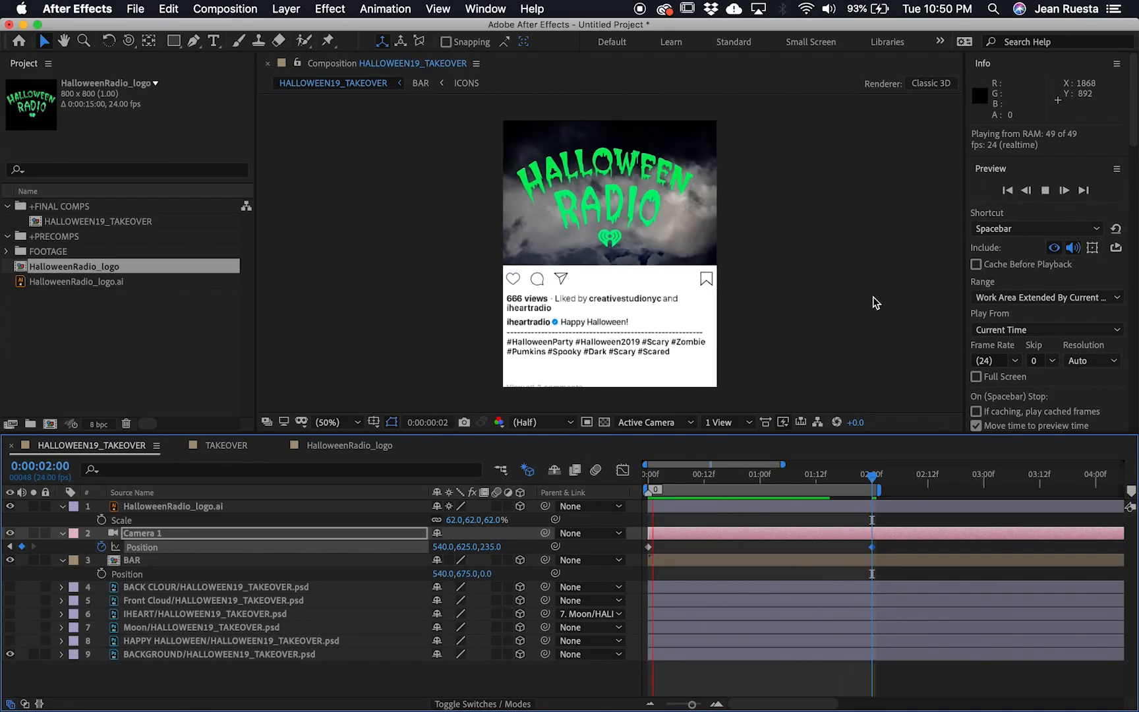
key(space)
Move Camera 1's second Position keyframe to 0:00:14:23, extend the work area to that frame, and preview the slower push.
drag(693, 707, 667, 705)
drag(817, 476, 1126, 476)
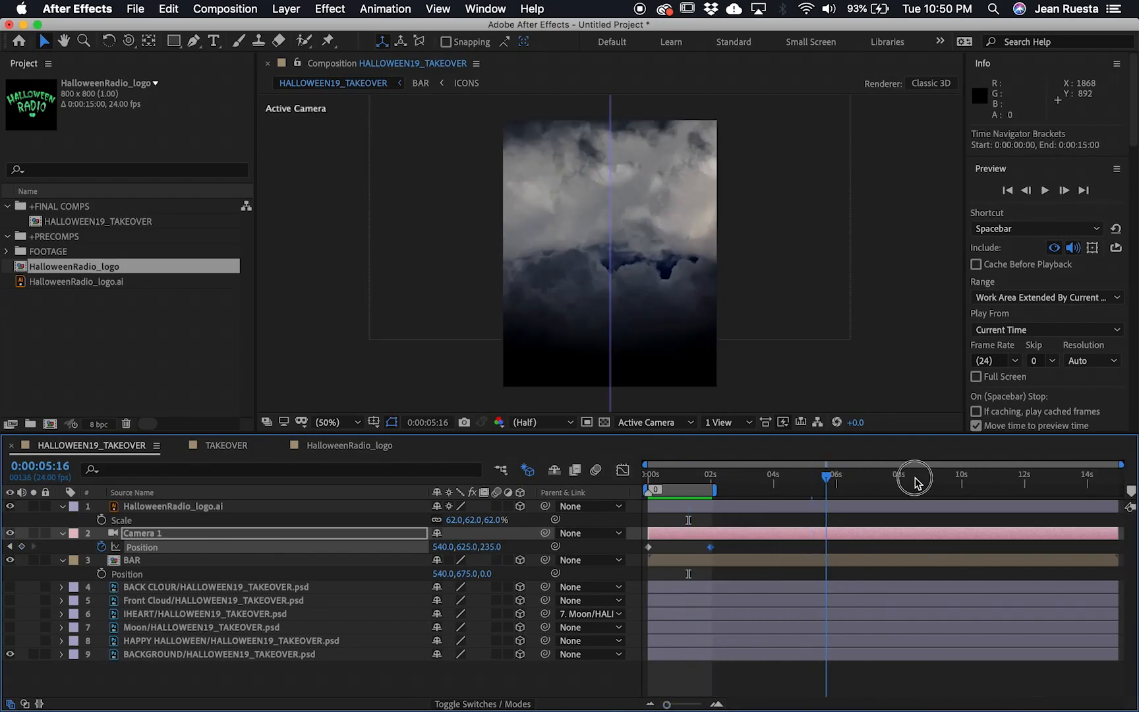
drag(711, 548, 1119, 554)
key(n)
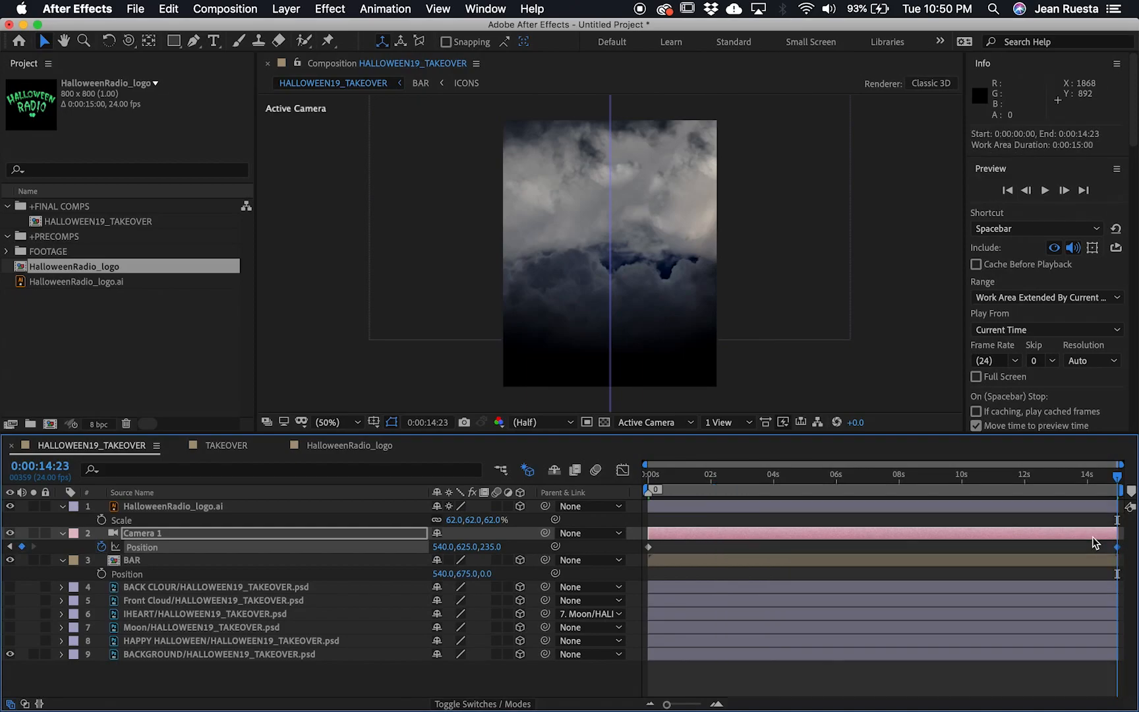
key(space)
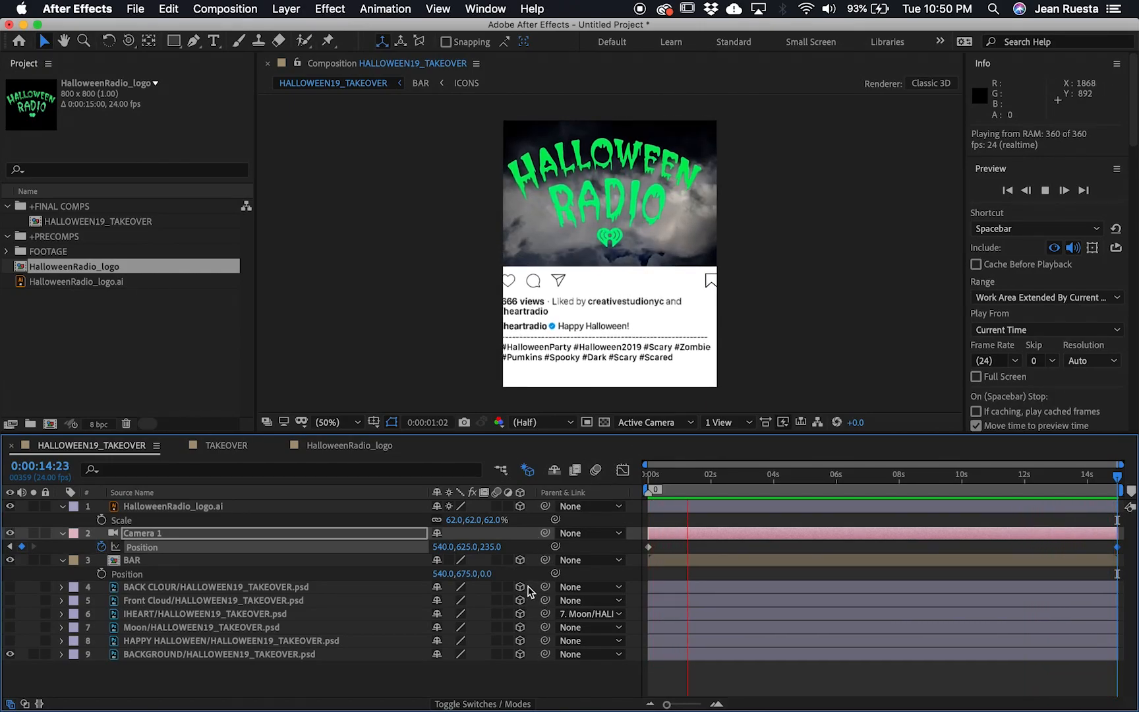
key(space)
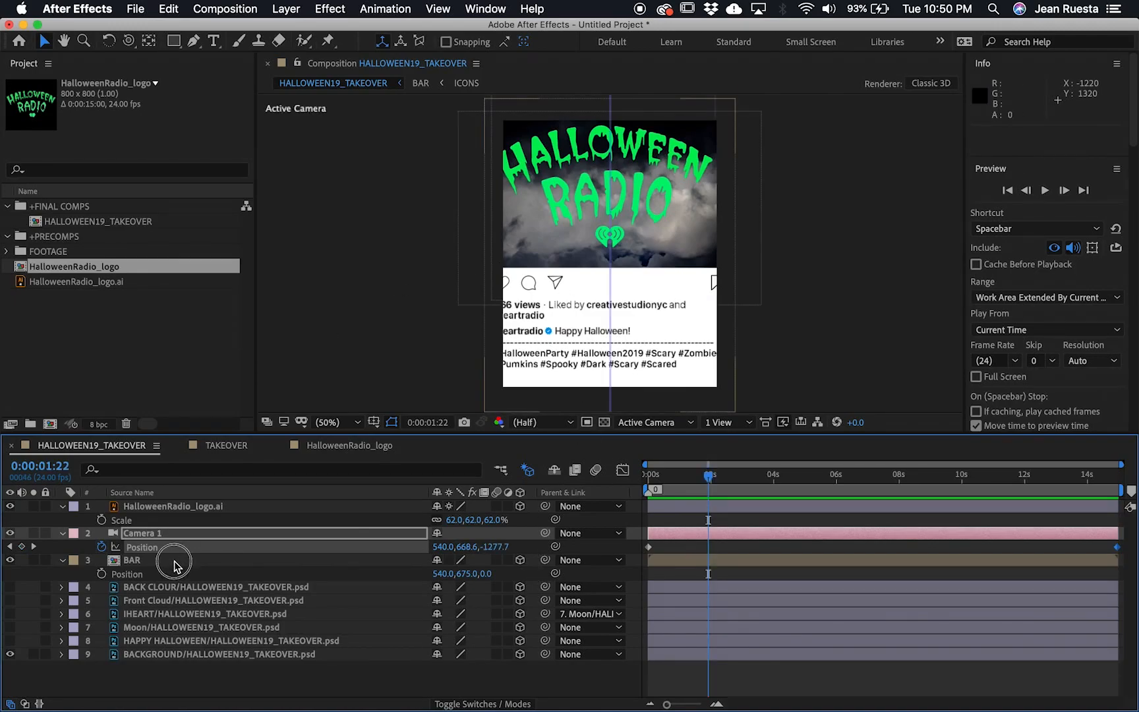
Scale the HalloweenRadio_logo.ai layer to 100%.
click(175, 562)
click(191, 511)
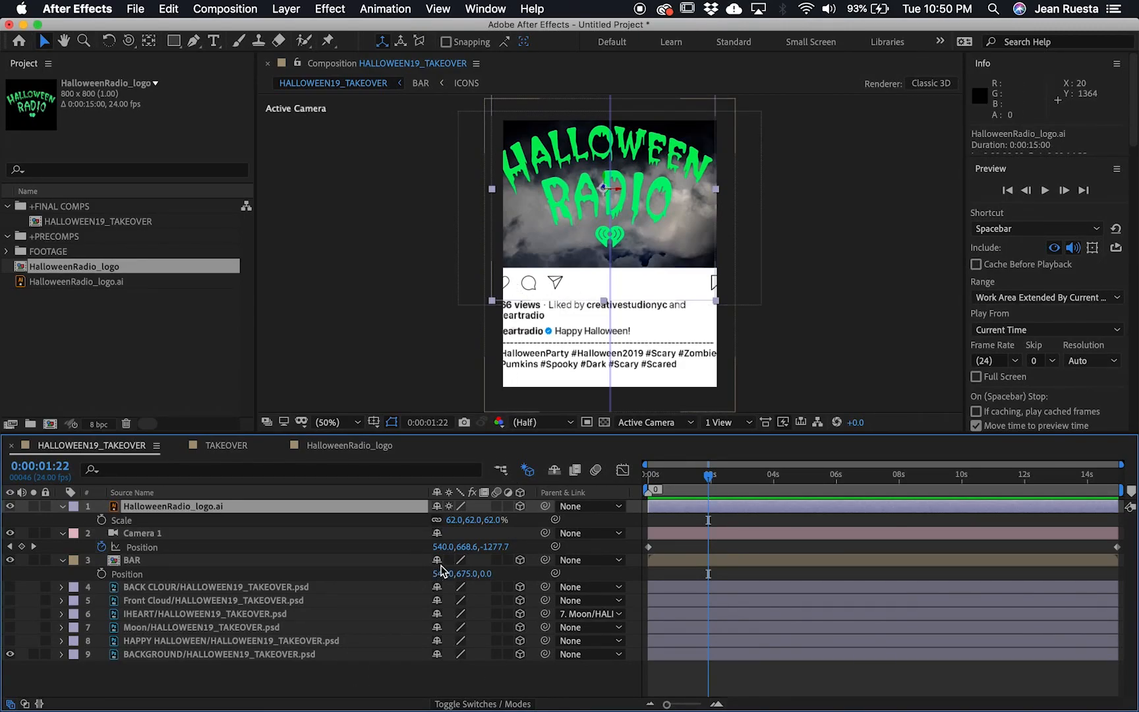
click(454, 520)
text(100)
key(Return)
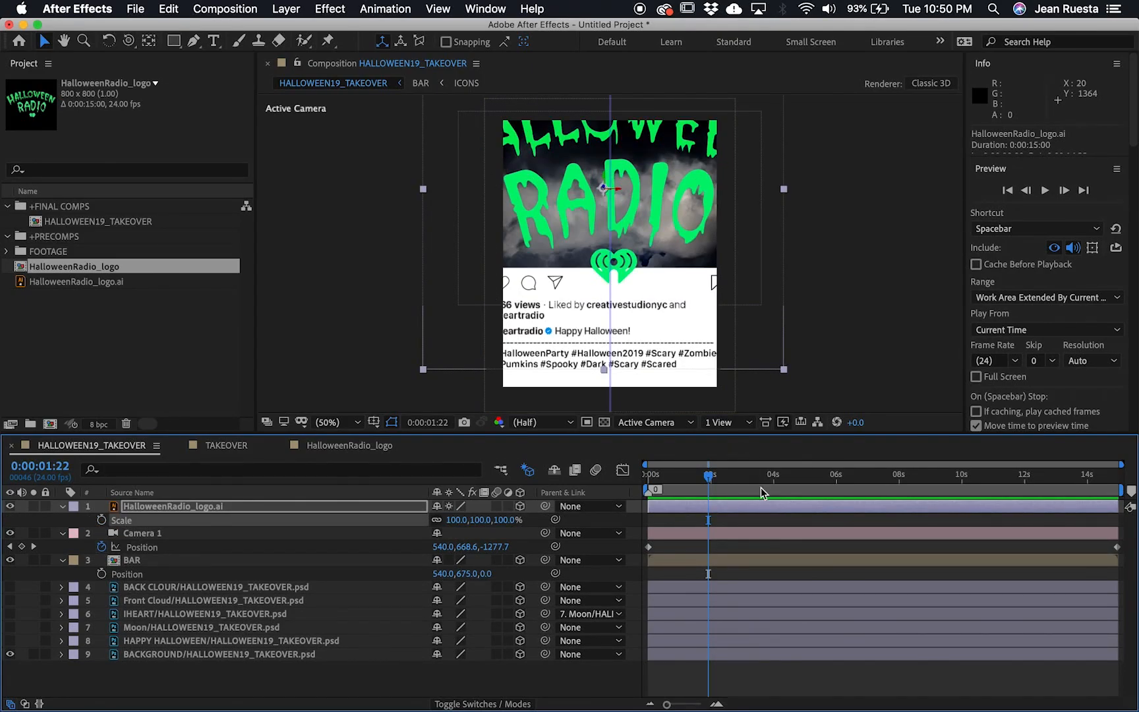
At the first frame, set the HalloweenRadio_logo.ai layer's Z position to 0.
mouse_move(711, 476)
mouse_down()
mouse_move(986, 475)
mouse_move(732, 476)
mouse_up()
drag(653, 516, 500, 529)
key(p)
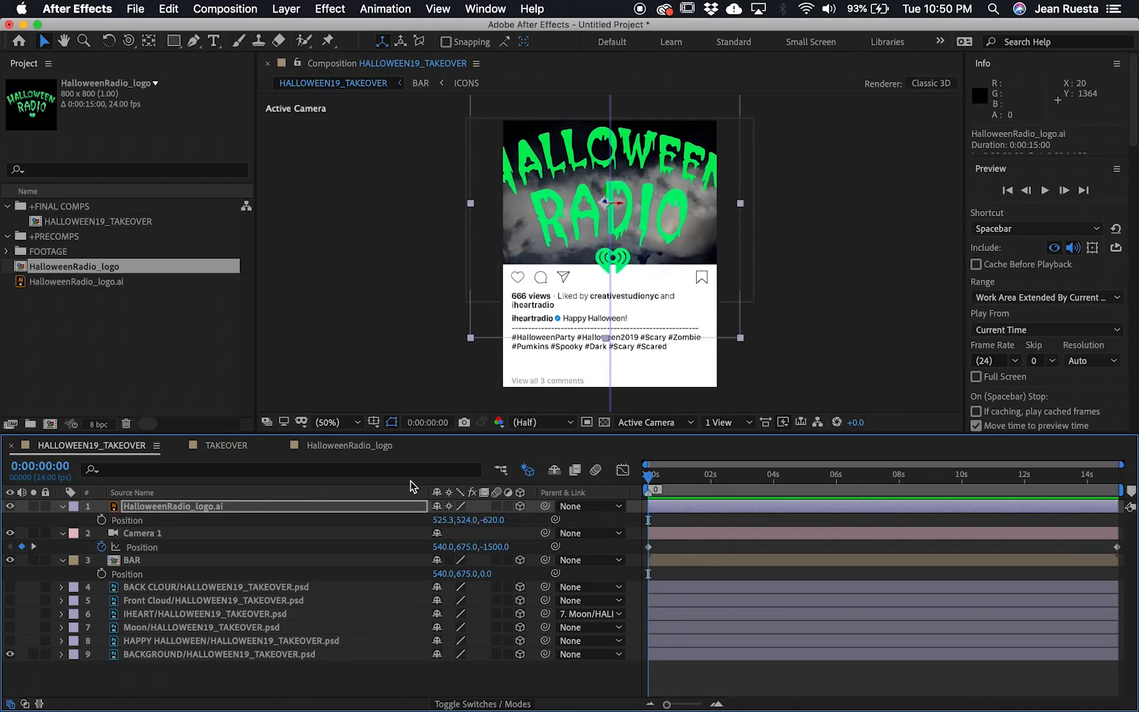
click(221, 563)
click(352, 505)
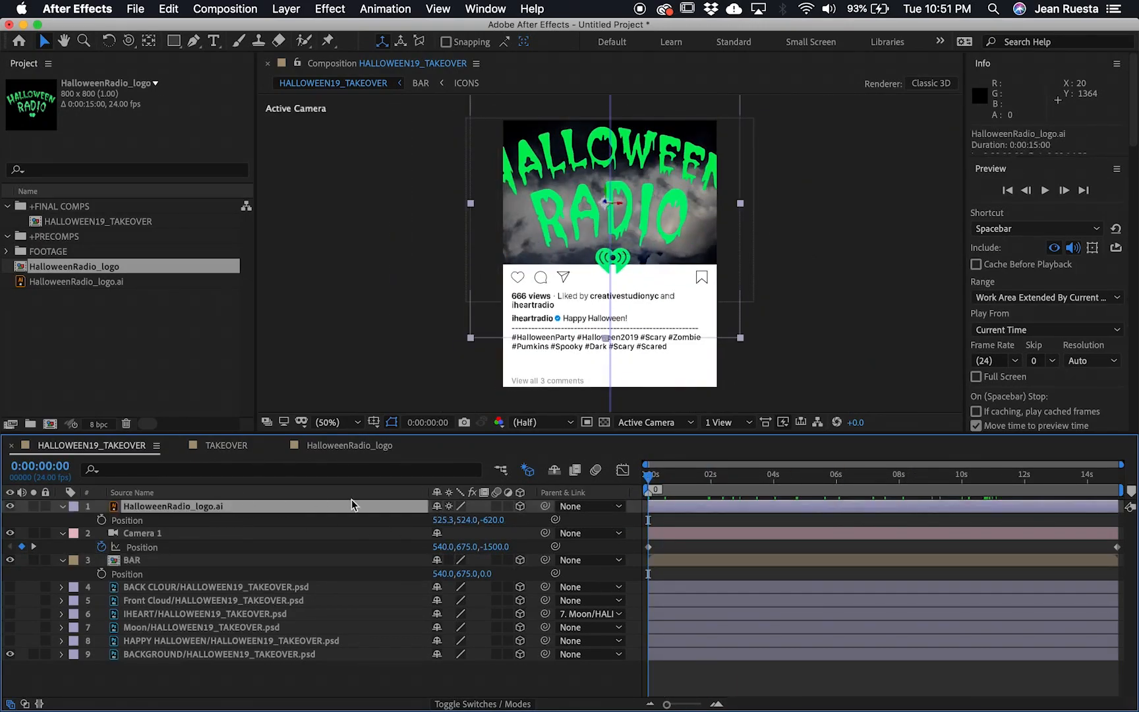
text(0)
key(Return)
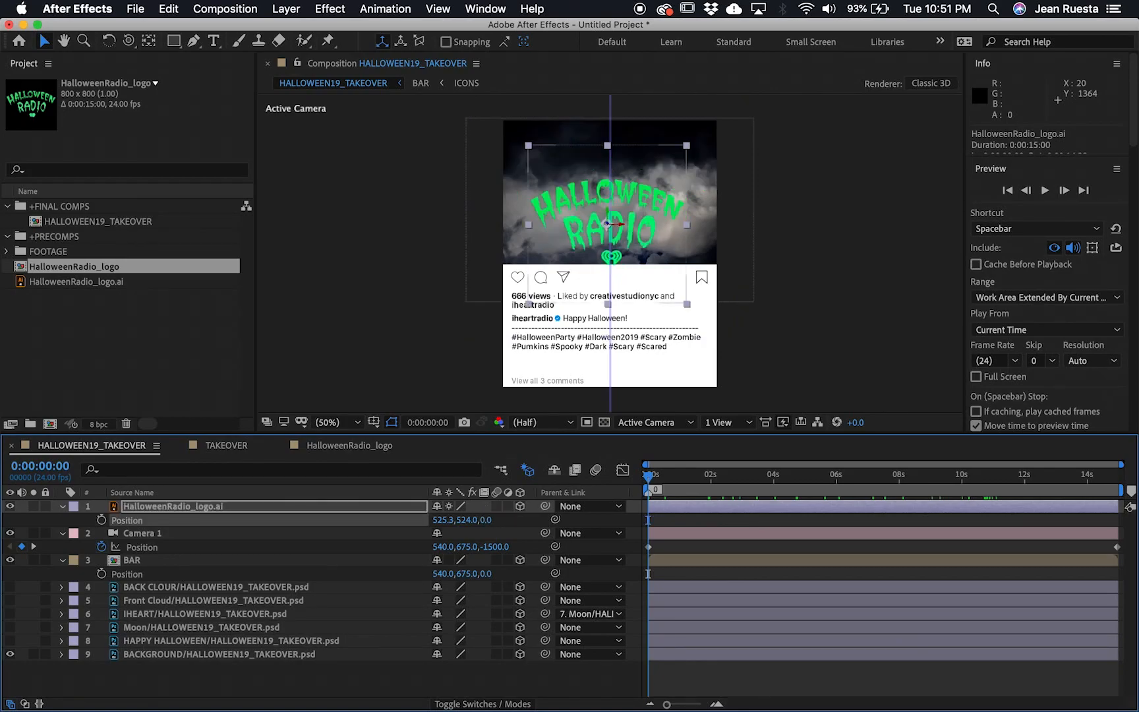
Raise the HalloweenRadio_logo.ai layer above the BAR and nudge it sideways to Position 524, 404, 0.
mouse_move(621, 245)
mouse_down()
mouse_move(616, 220)
mouse_move(616, 229)
mouse_up()
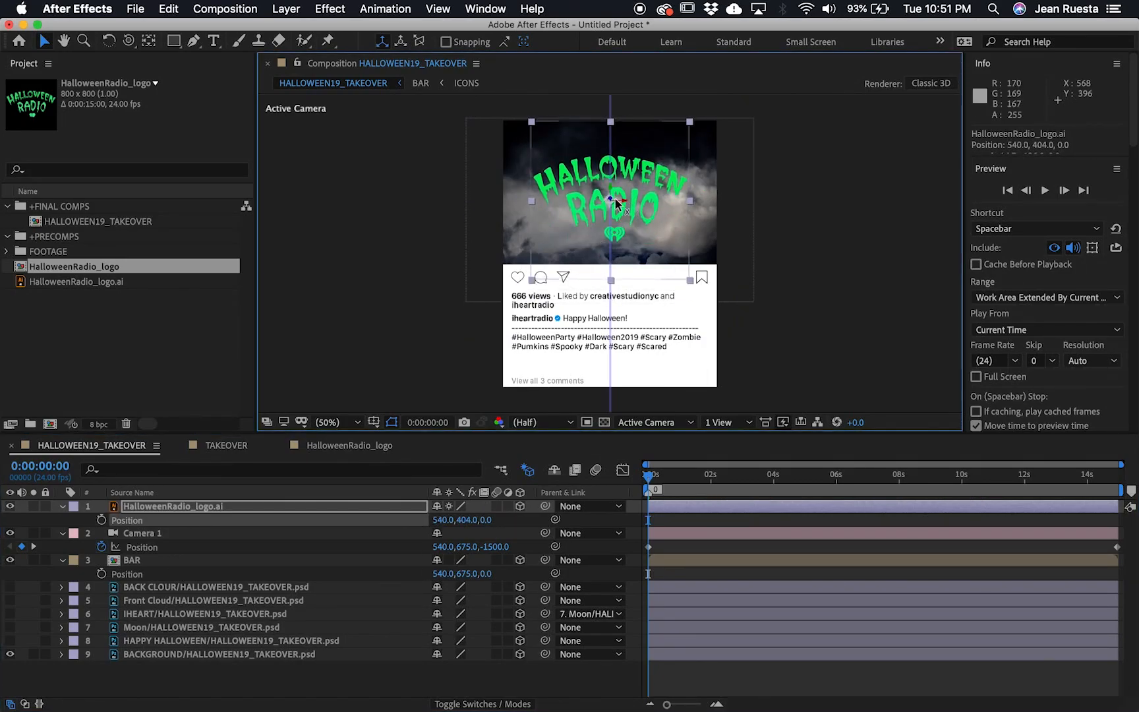
key(Left)
key(Left)
key(Left)
key(Left)
key(Left)
key(Left)
key(Left)
key(Left)
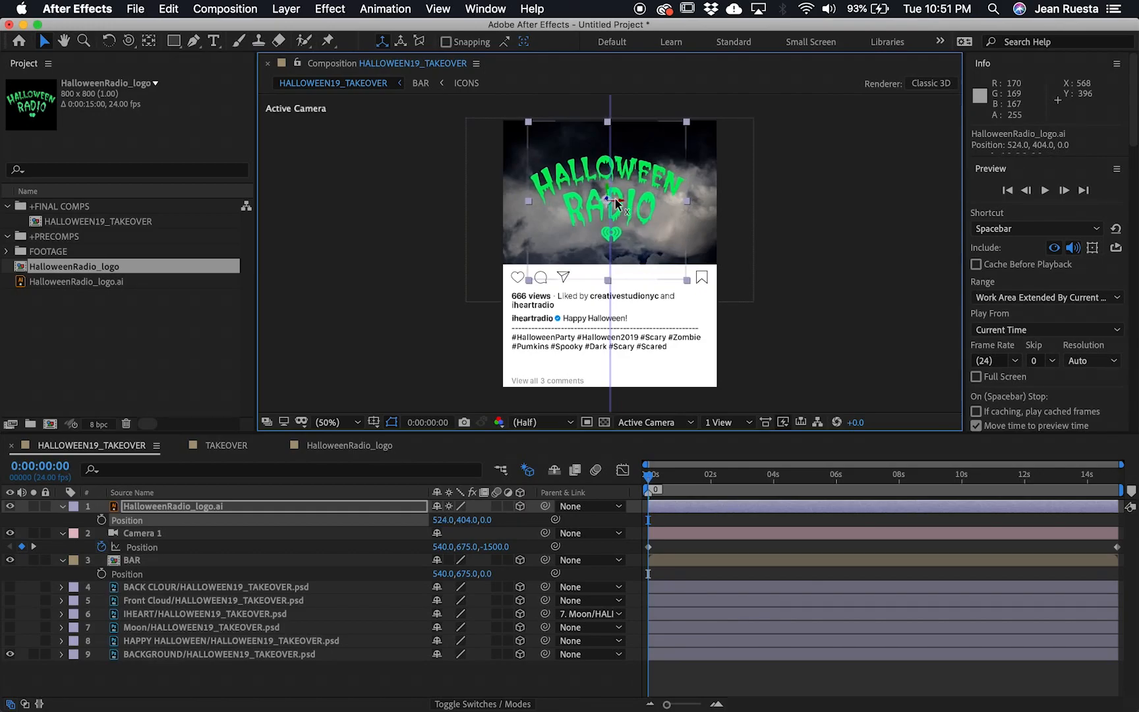
At 0:00:11:01, center the logo's heart in the camera's path by nudging the HalloweenRadio_logo.ai layer to Position 516, 460, 0.
drag(688, 475, 994, 476)
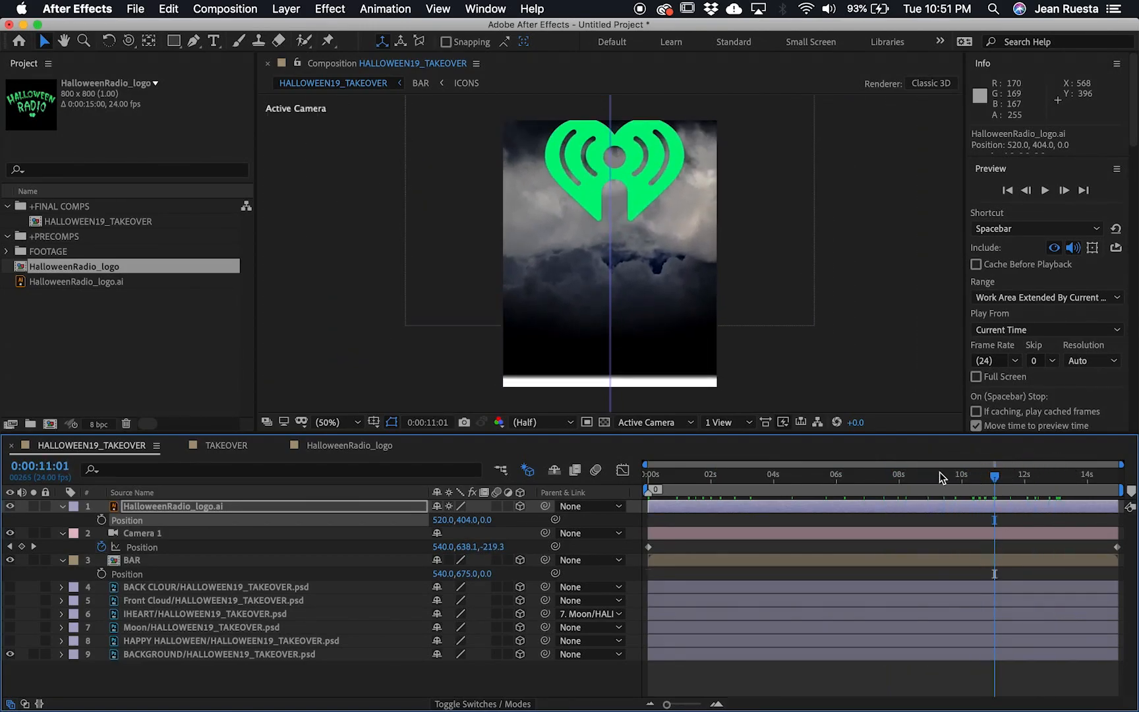
key(Left)
key(Left)
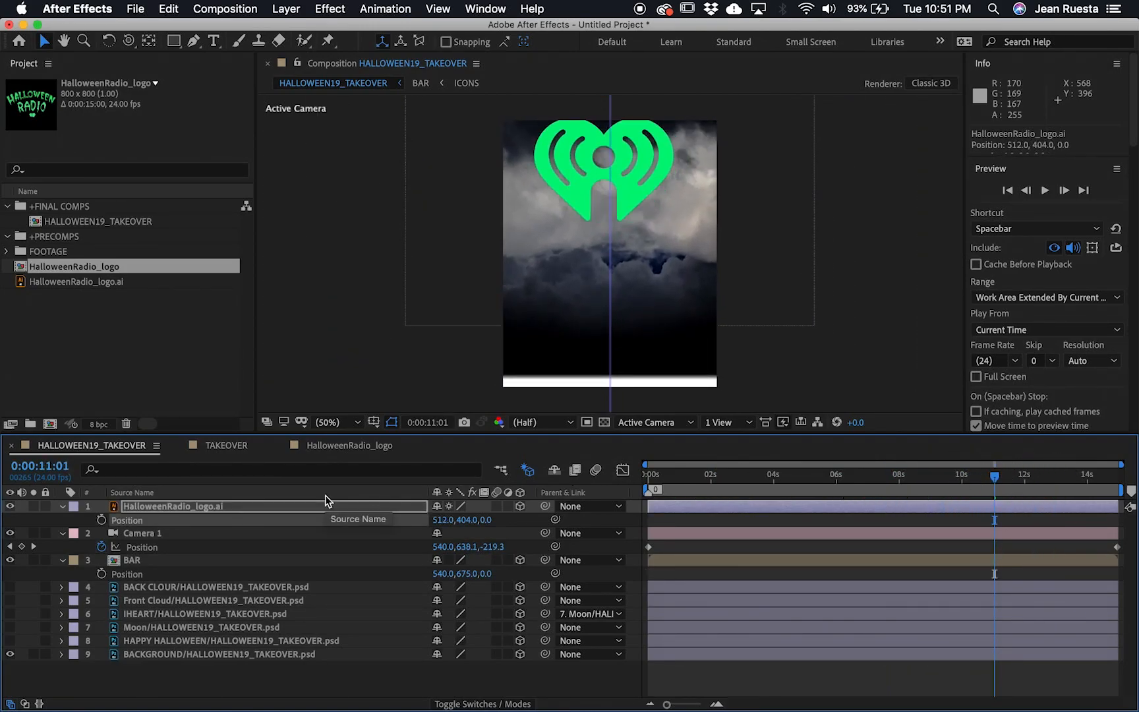
key(Down)
key(Down)
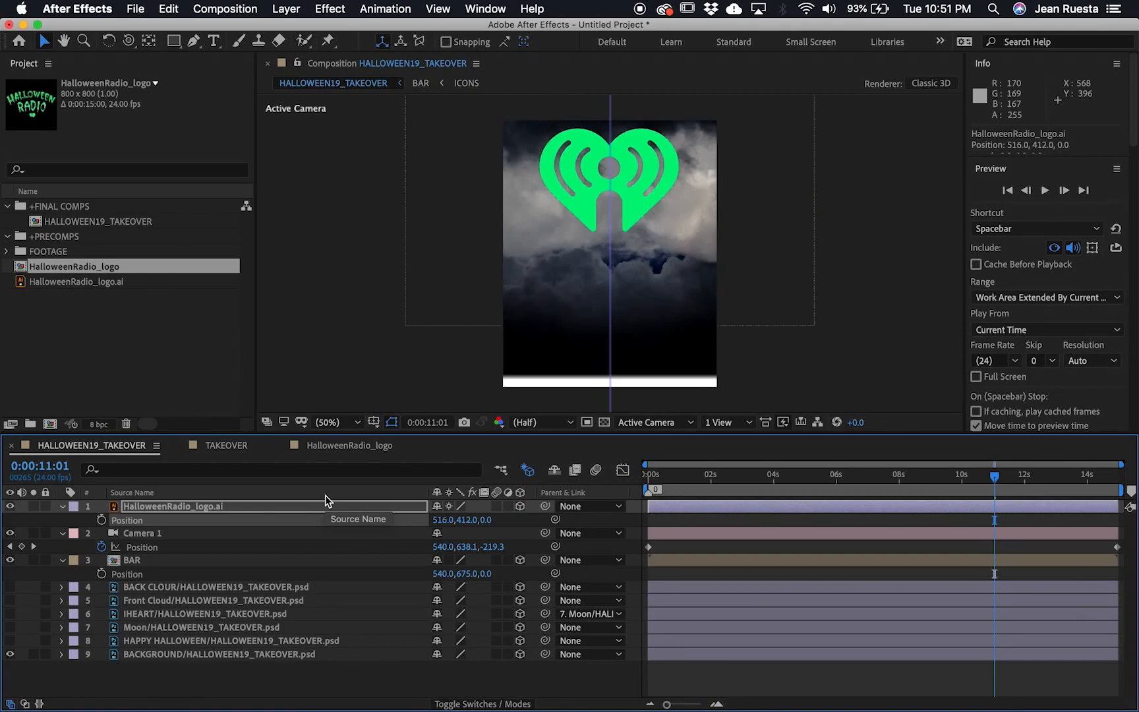
key(shift+Down)
key(shift+Down)
key(Down)
key(Down)
key(Down)
key(Down)
key(Down)
key(Down)
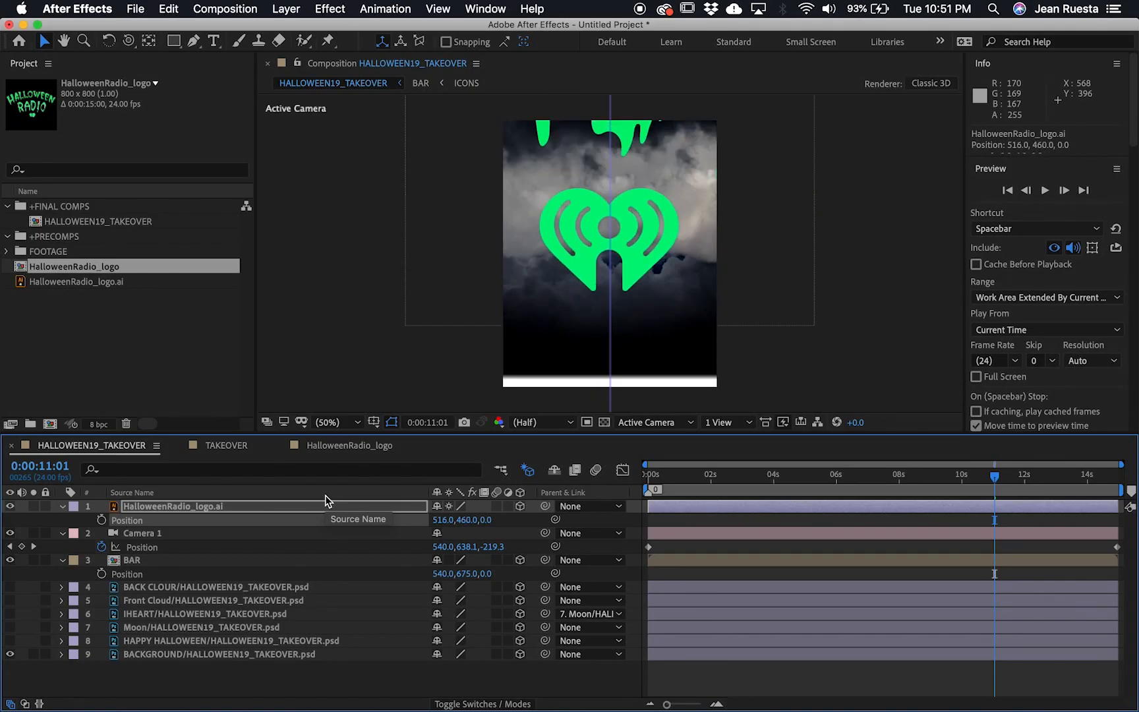
At 0:00:12:14, line up the heart's circle with the camera by nudging the HalloweenRadio_logo.ai layer to Position 516, 468, 0.
drag(1004, 477, 1042, 477)
key(Up)
key(Up)
key(Up)
key(Up)
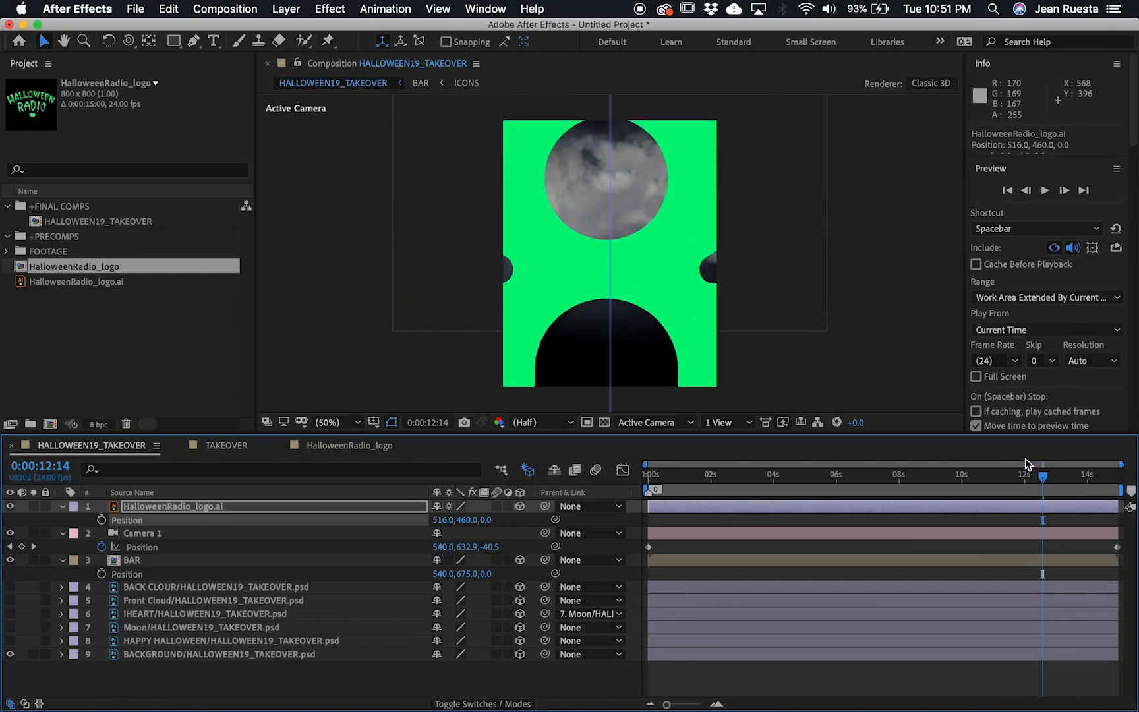
key(Down)
key(Down)
key(Down)
key(Down)
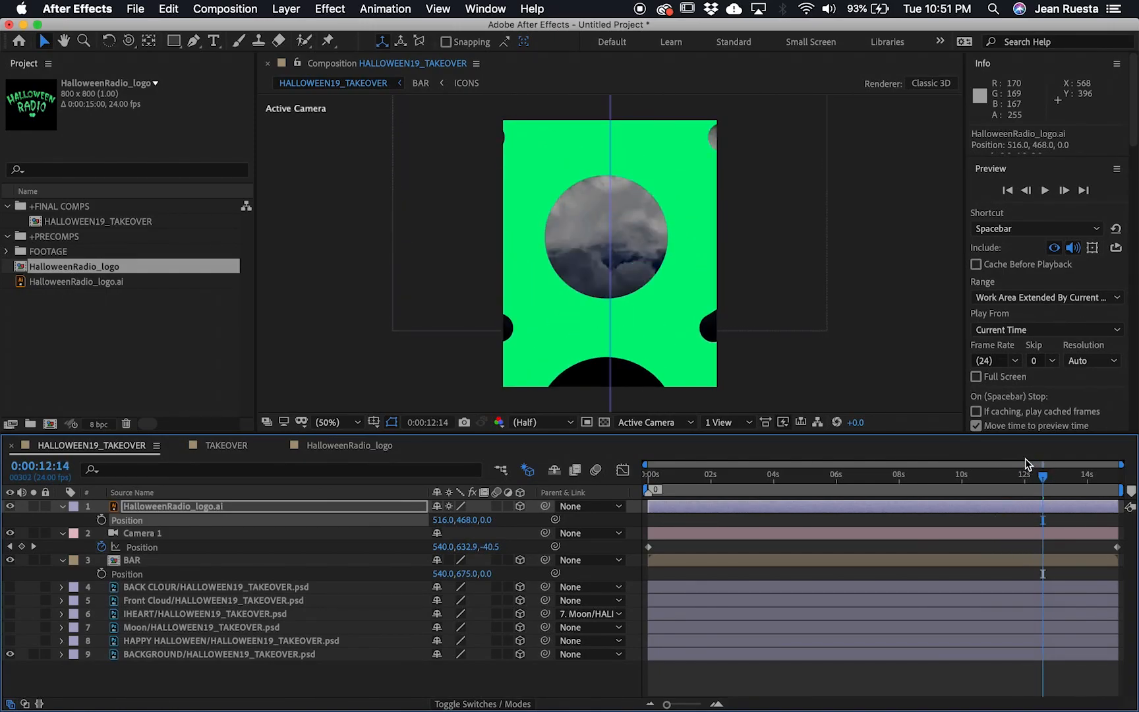
At 0:00:12:19, try to center the heart's circle in the camera view by nudging the HalloweenRadio_logo.ai layer in small increments.
key(space)
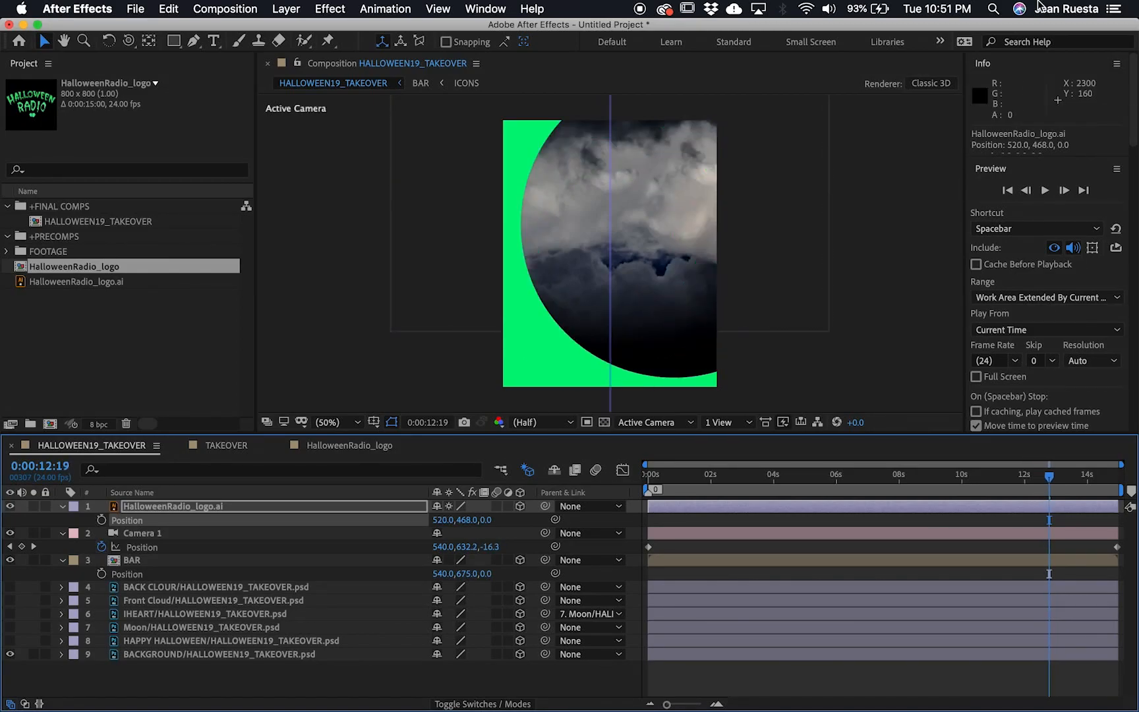
key(Down)
key(Down)
key(Down)
key(Down)
key(Up)
key(Up)
key(Up)
key(Up)
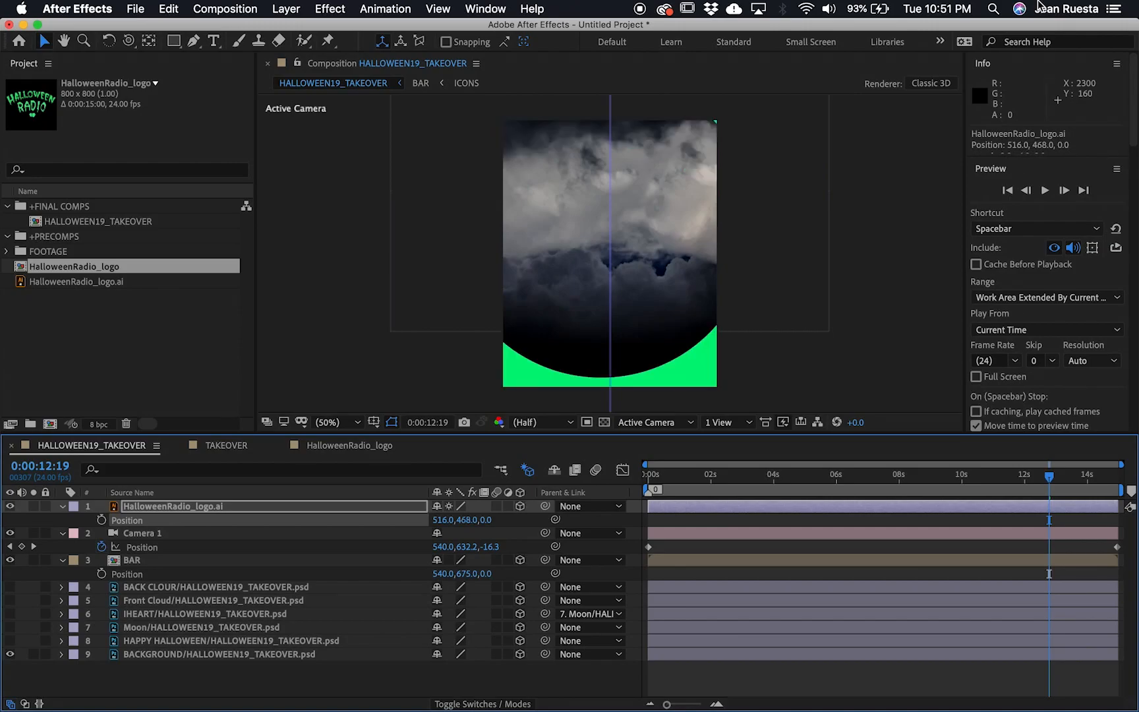
At 0:00:12:19, fine-tune the HalloweenRadio_logo.ai layer's Position to 516.4, 469.6, 0, then return to the first frame.
click(465, 520)
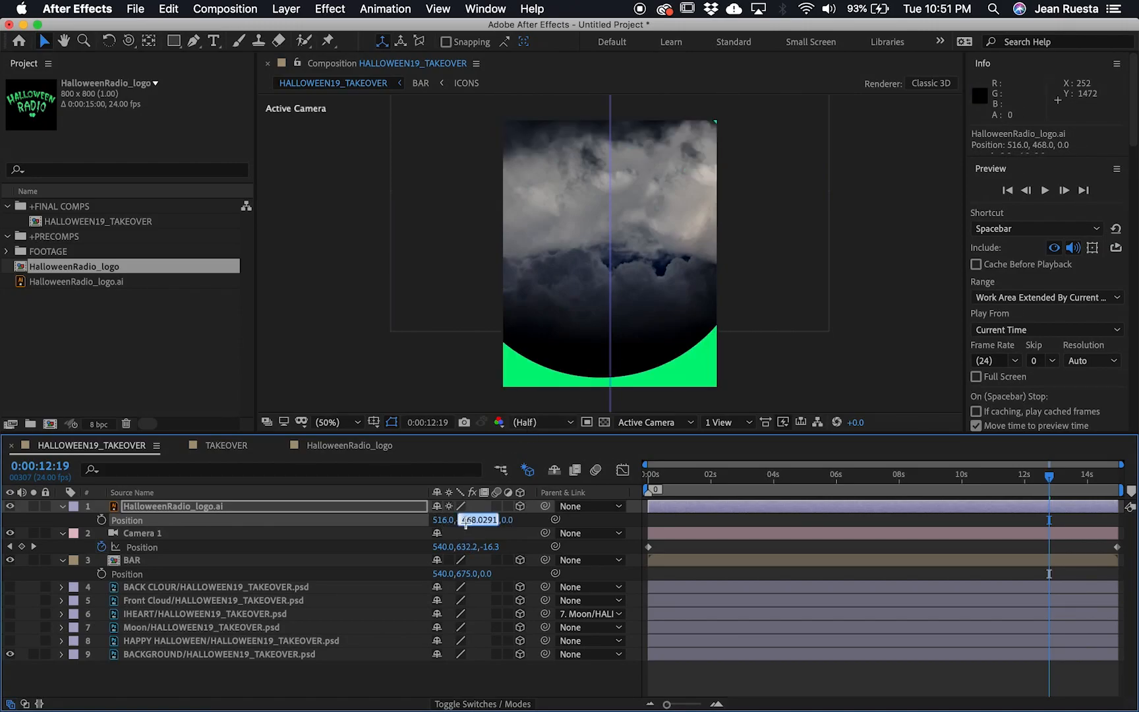
key(Up)
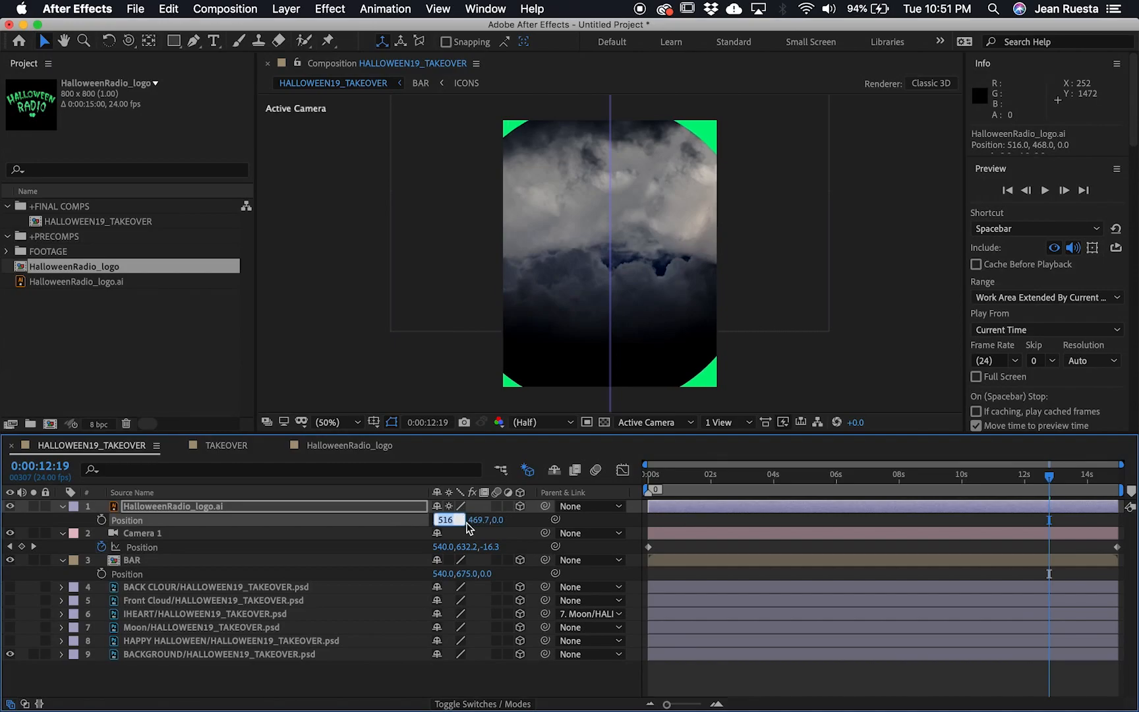
key(super+Up)
key(super+Up)
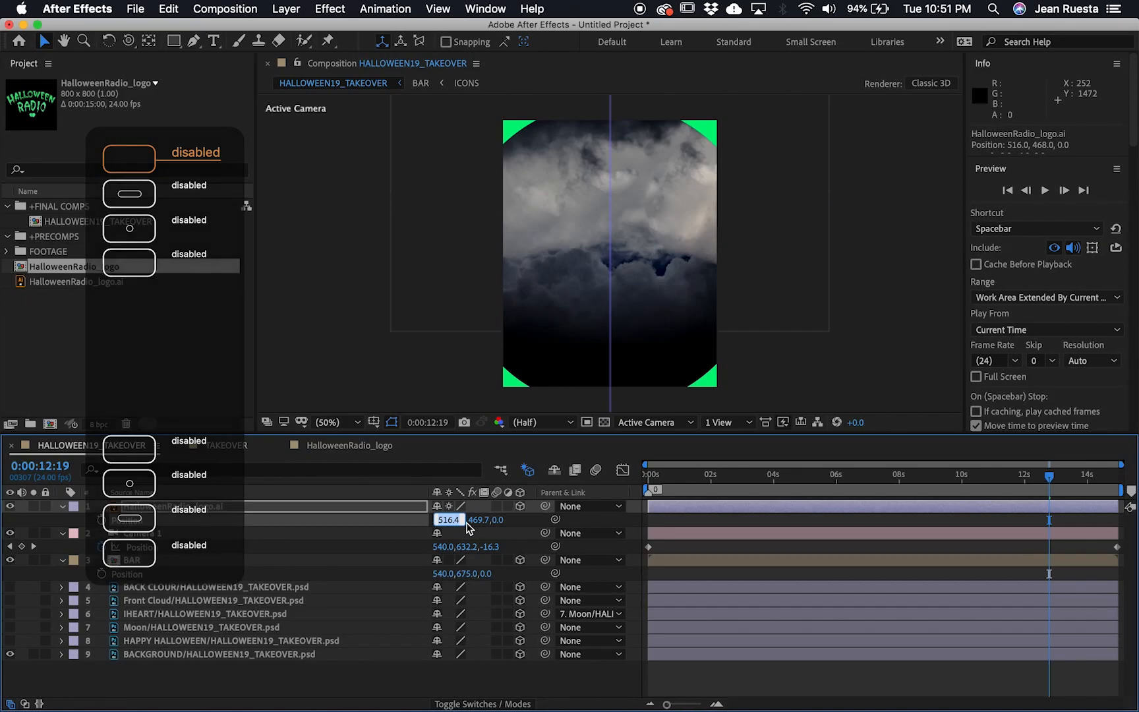
key(Tab)
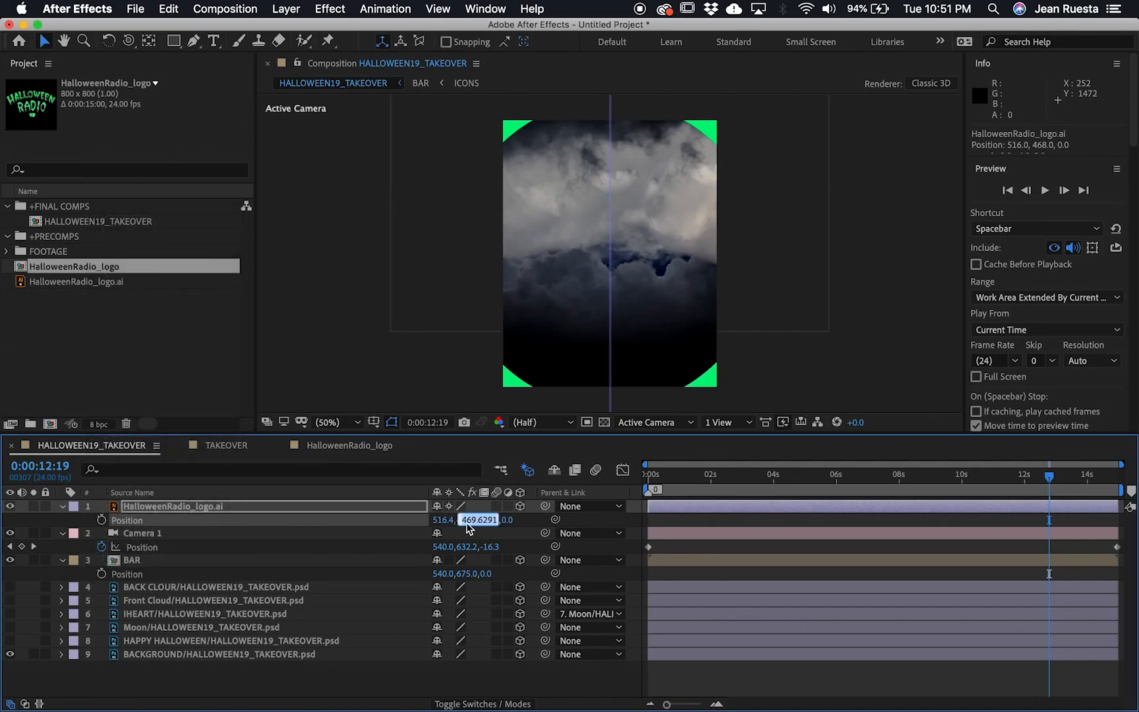
drag(1053, 479, 356, 519)
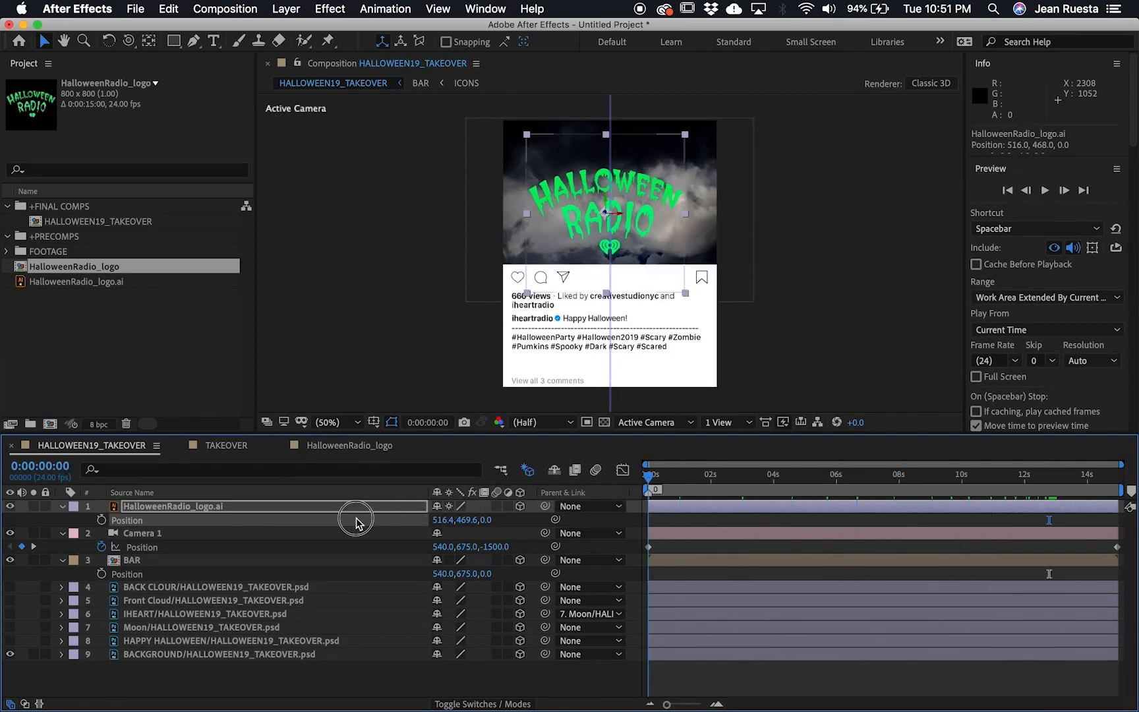
Add a position keyframe for the HalloweenRadio_logo.ai layer at 0:00:12:11.
click(62, 506)
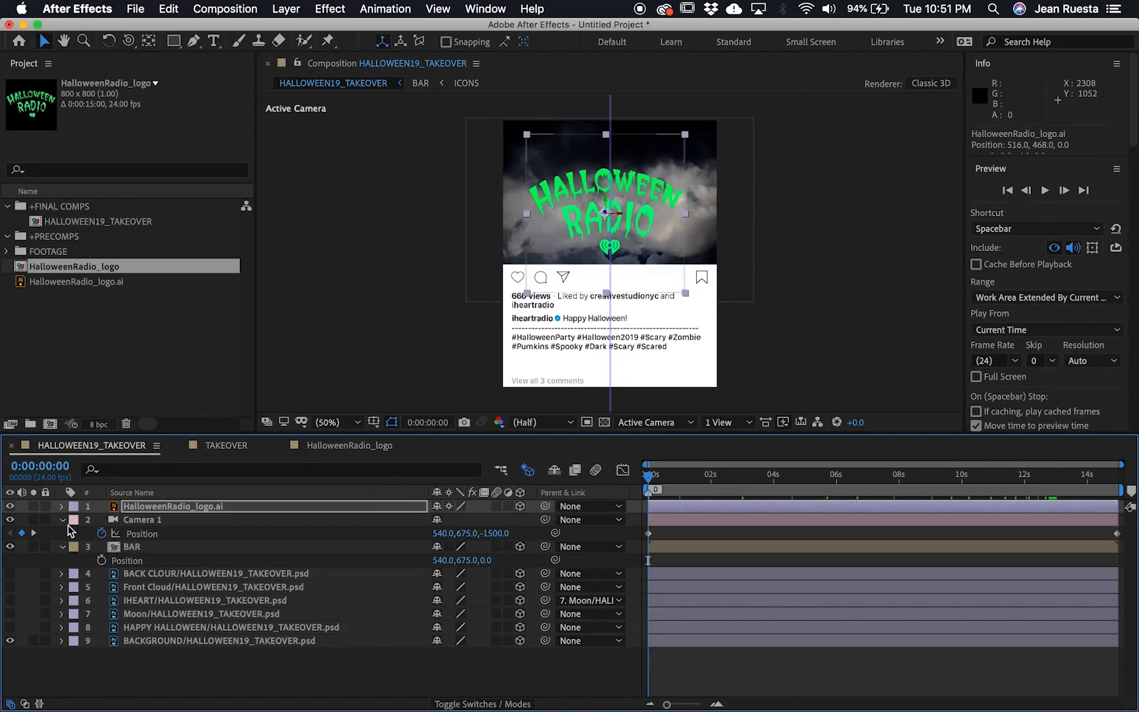
click(187, 508)
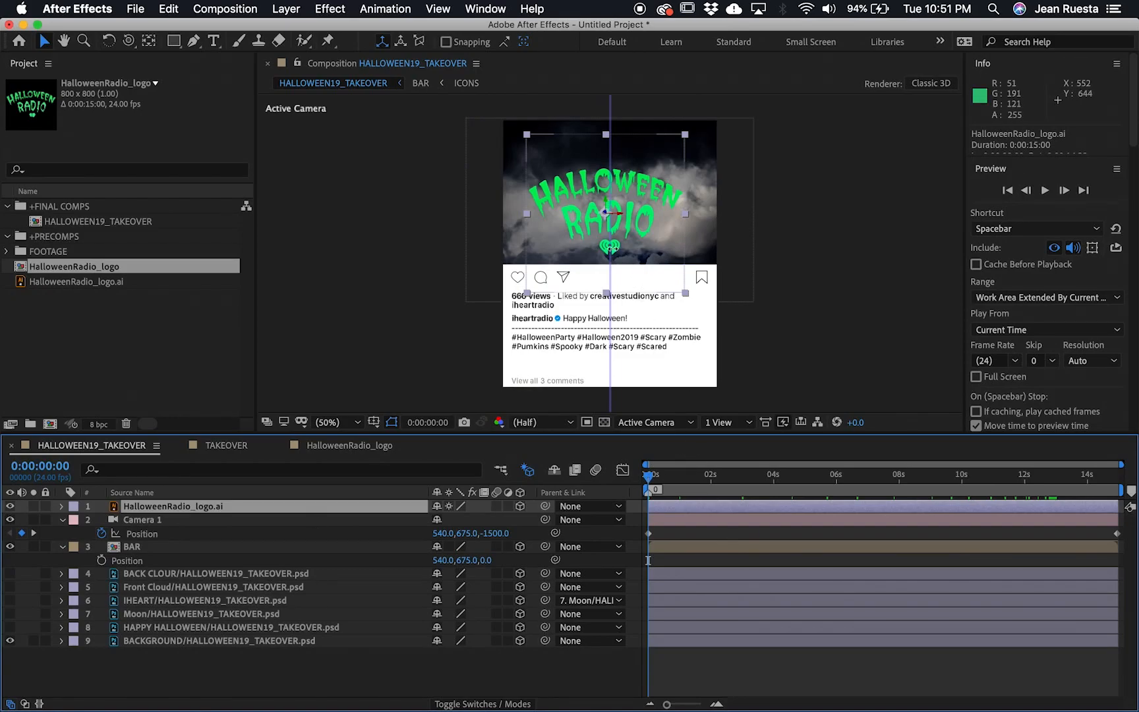
drag(653, 473, 485, 516)
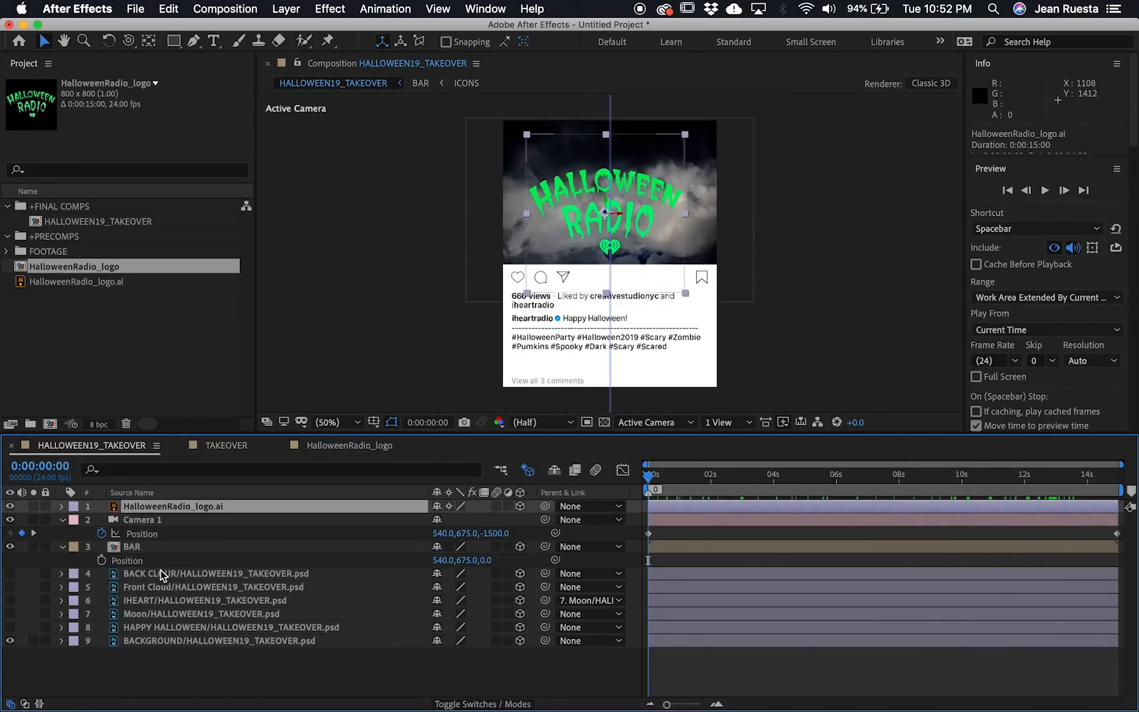
key(p)
click(1062, 475)
drag(1034, 486, 1003, 479)
drag(1034, 472, 1039, 472)
click(102, 520)
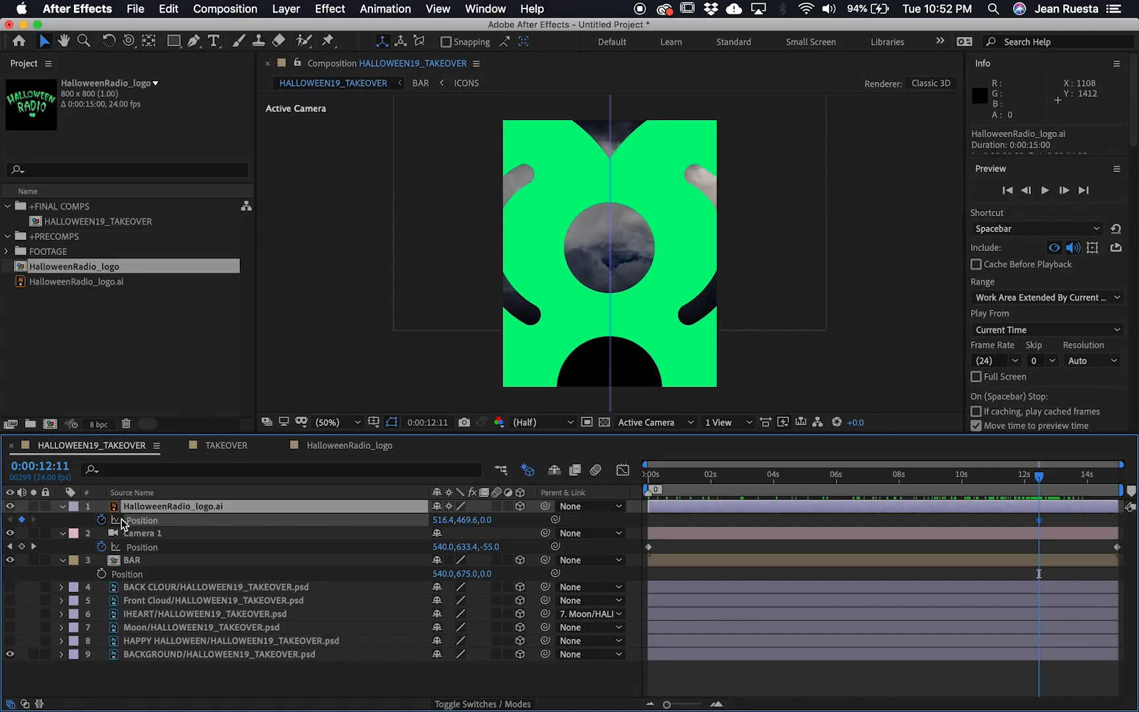
Raise the HalloweenRadio_logo.ai layer to a Y position of 373.6 at 0:00:00:00 and scrub through the whole animation.
key(Home)
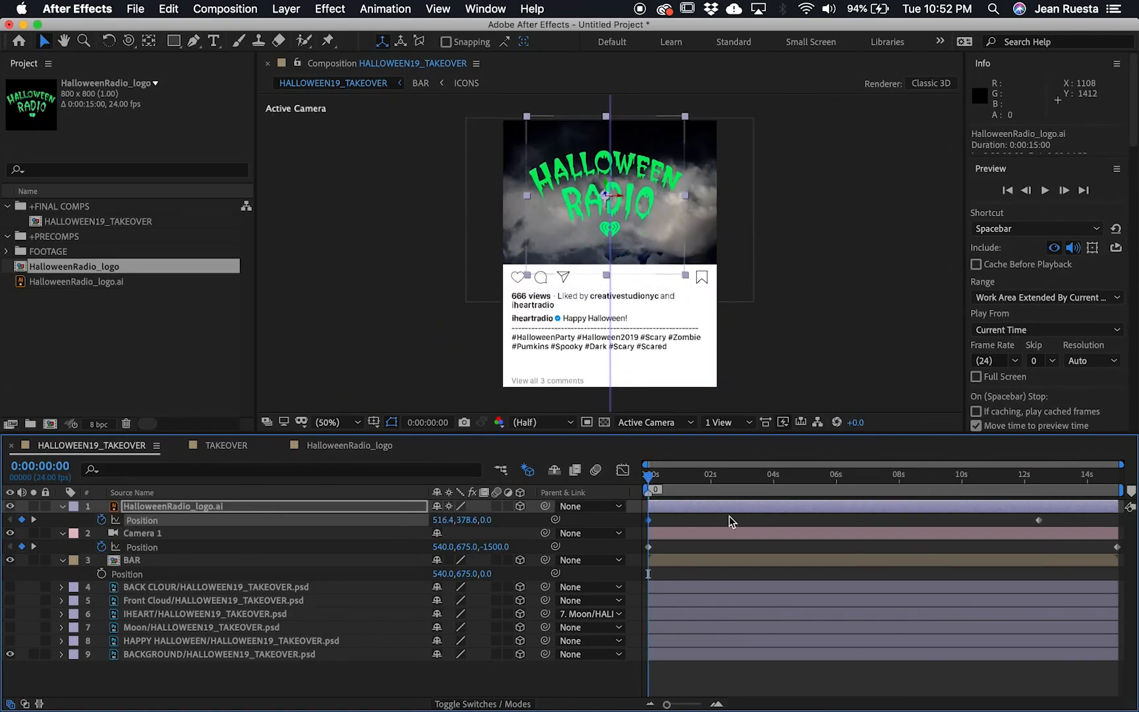
drag(671, 478, 354, 513)
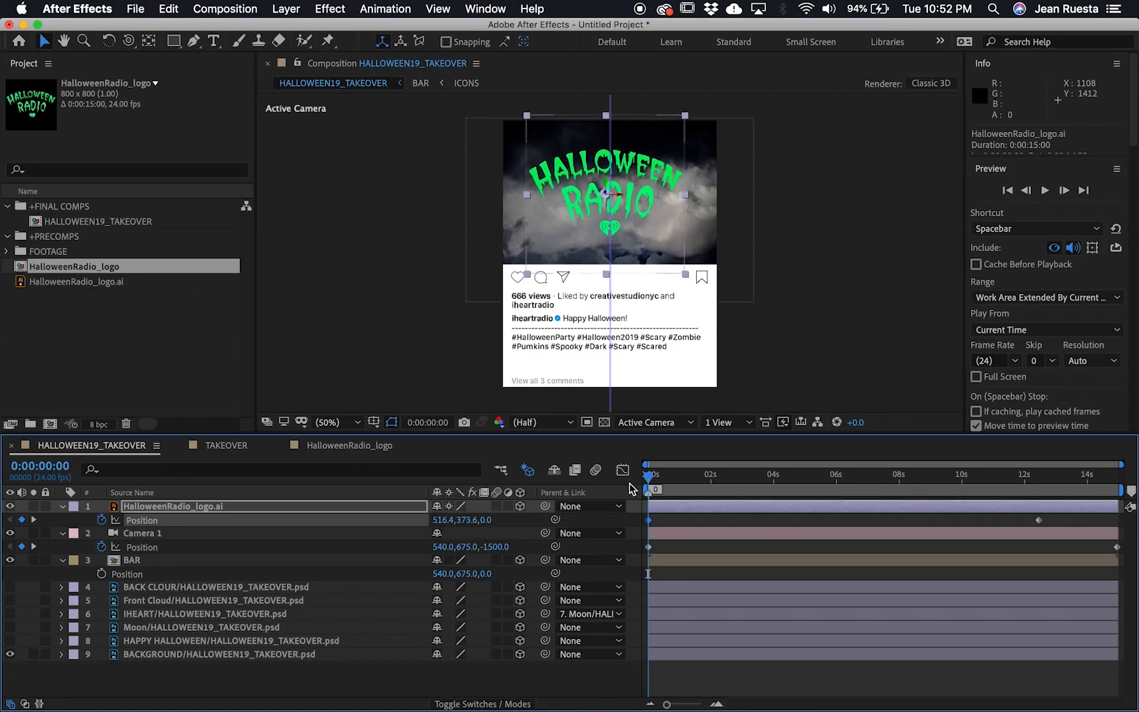
drag(655, 475, 1136, 372)
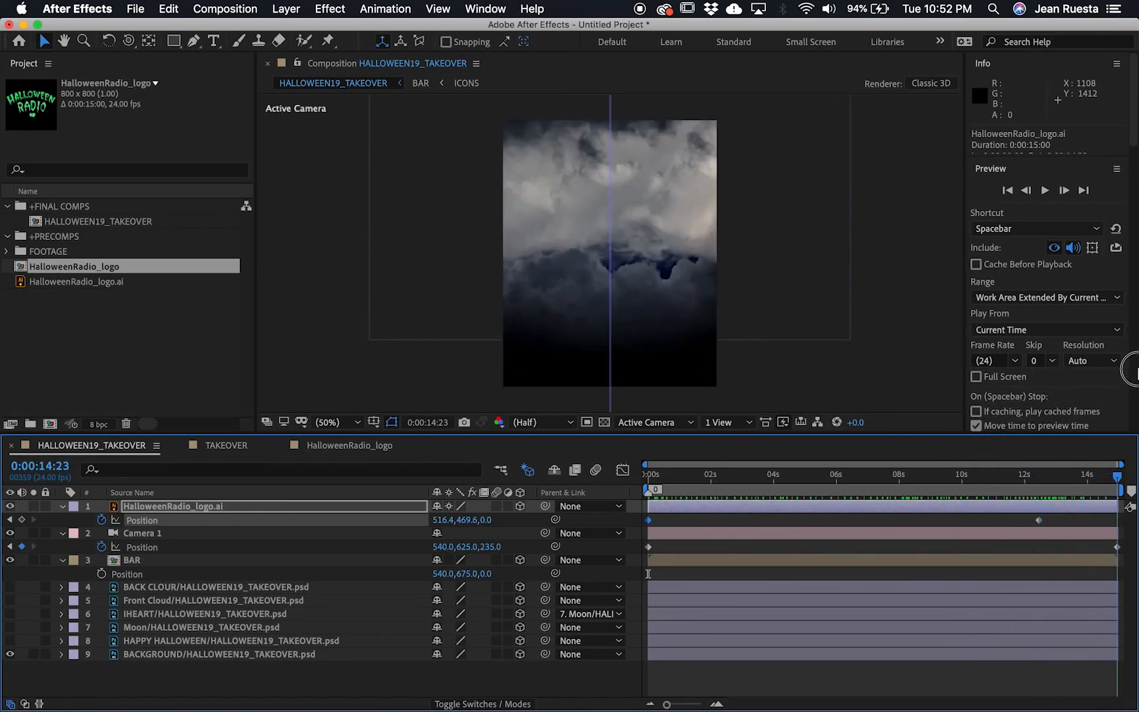
drag(1067, 399, 231, 470)
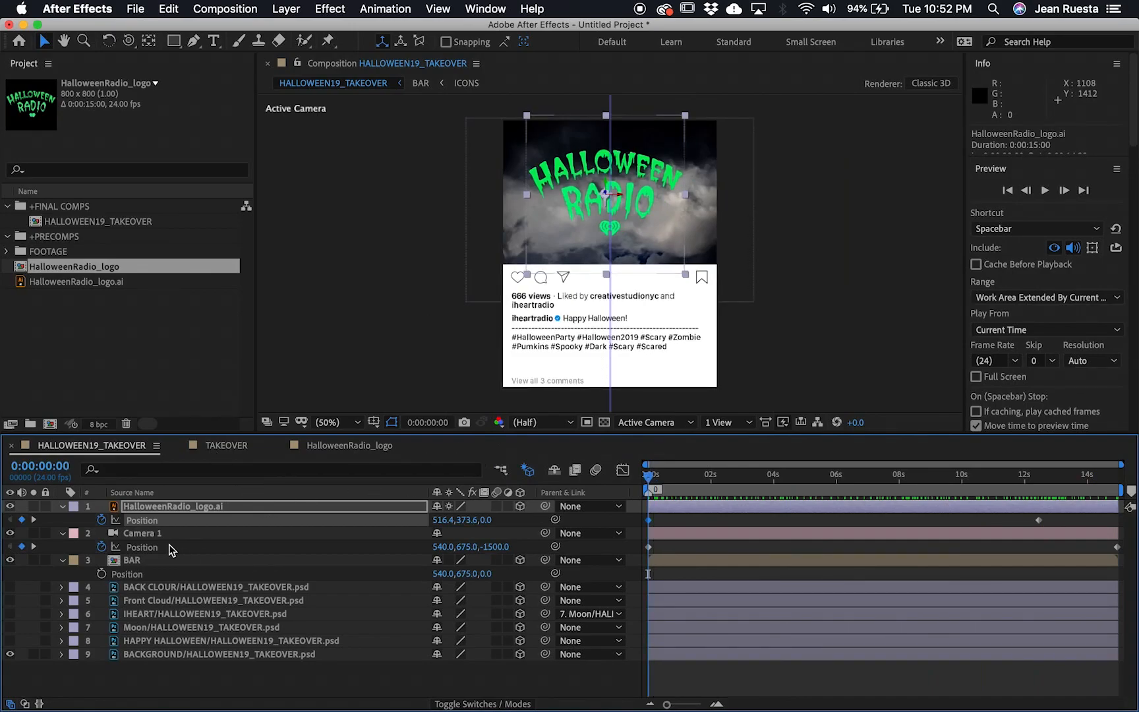
Collapse the properties of the logo, Camera 1 and BAR layers and clear the layer selection.
click(63, 506)
click(63, 519)
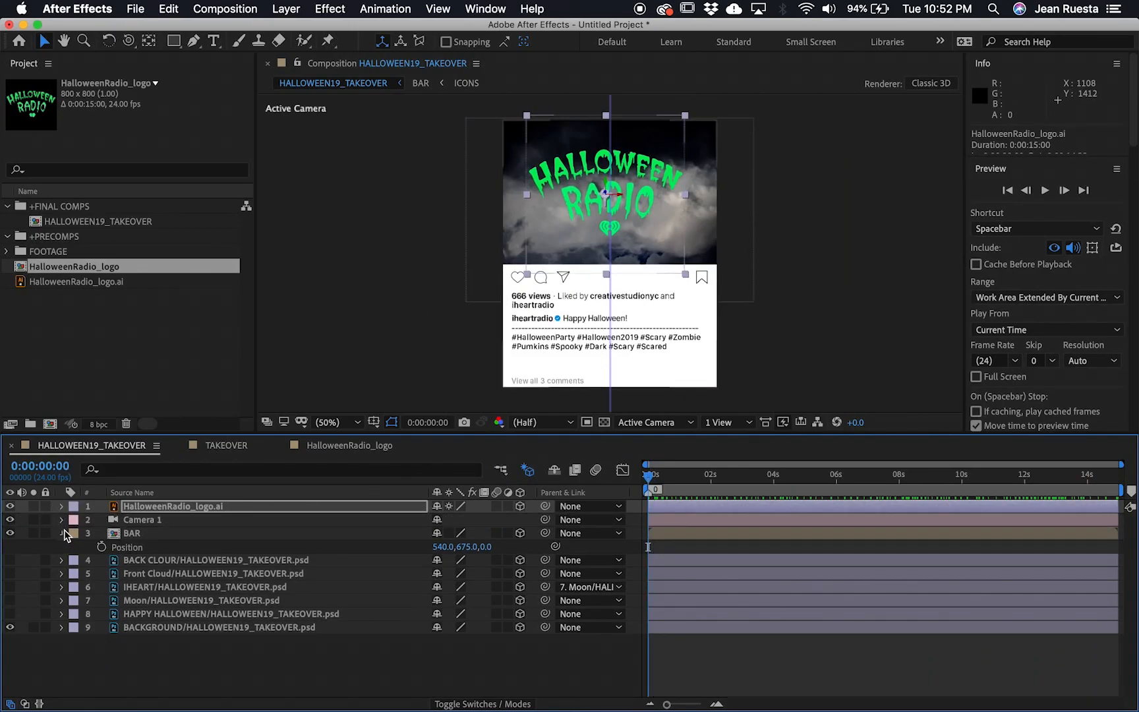
click(64, 533)
click(64, 533)
click(62, 533)
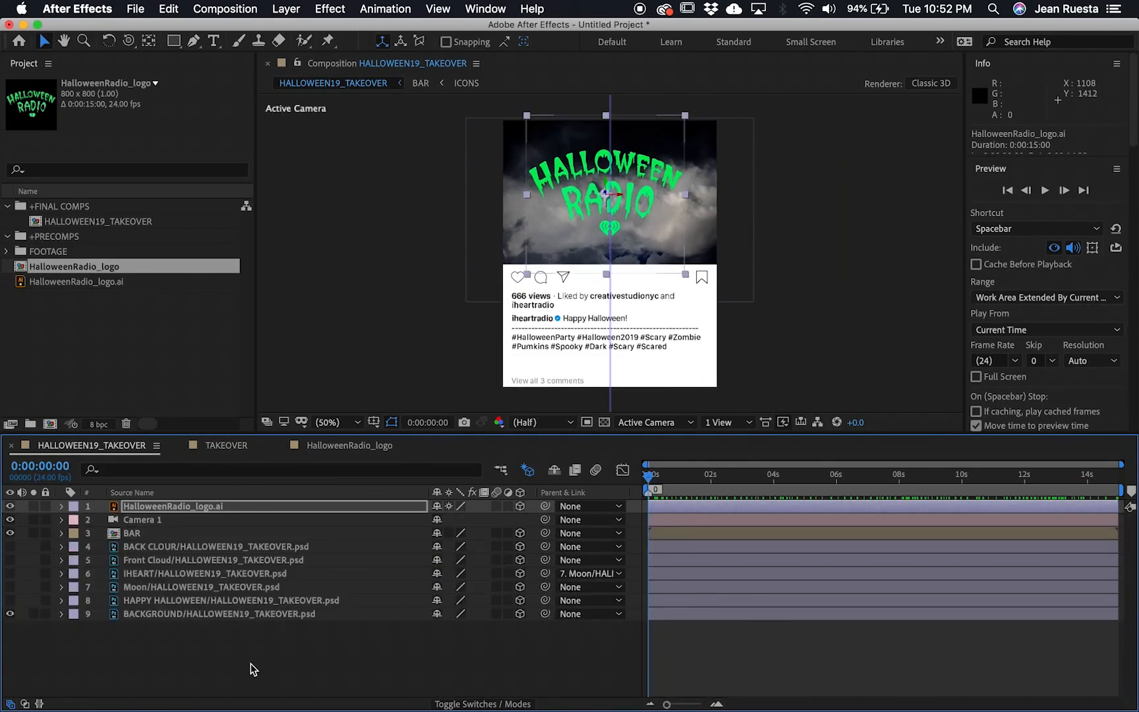
click(250, 663)
Make the BACK CLOUR layer visible in the composition.
click(153, 601)
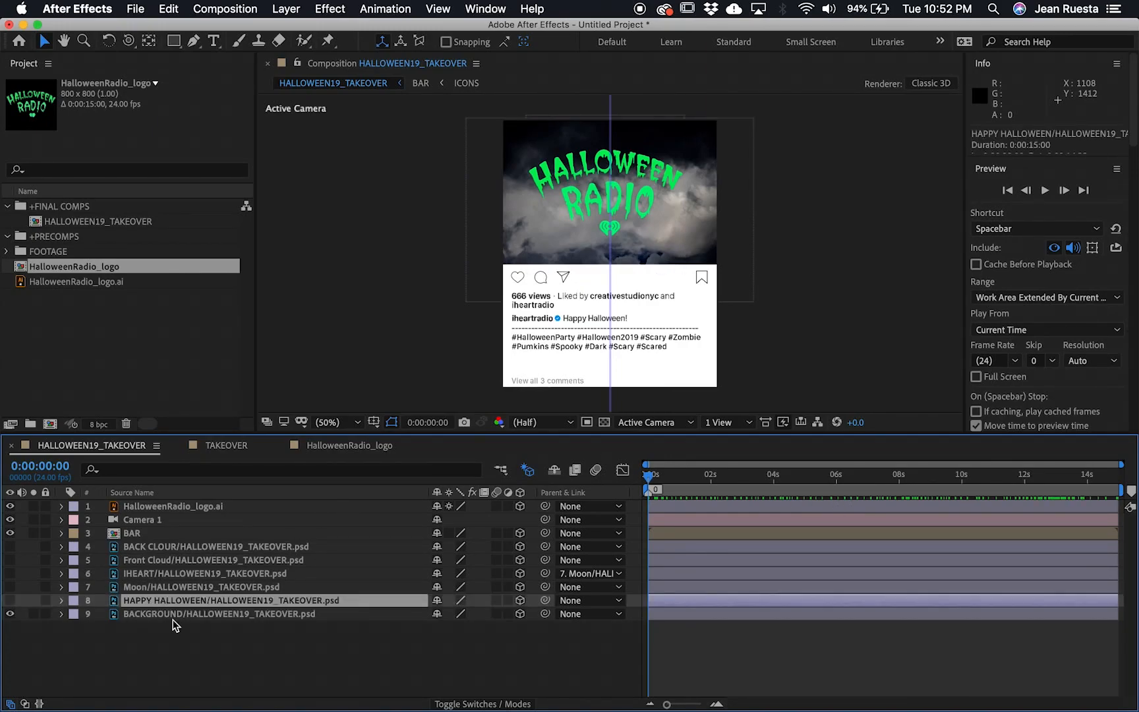
click(143, 549)
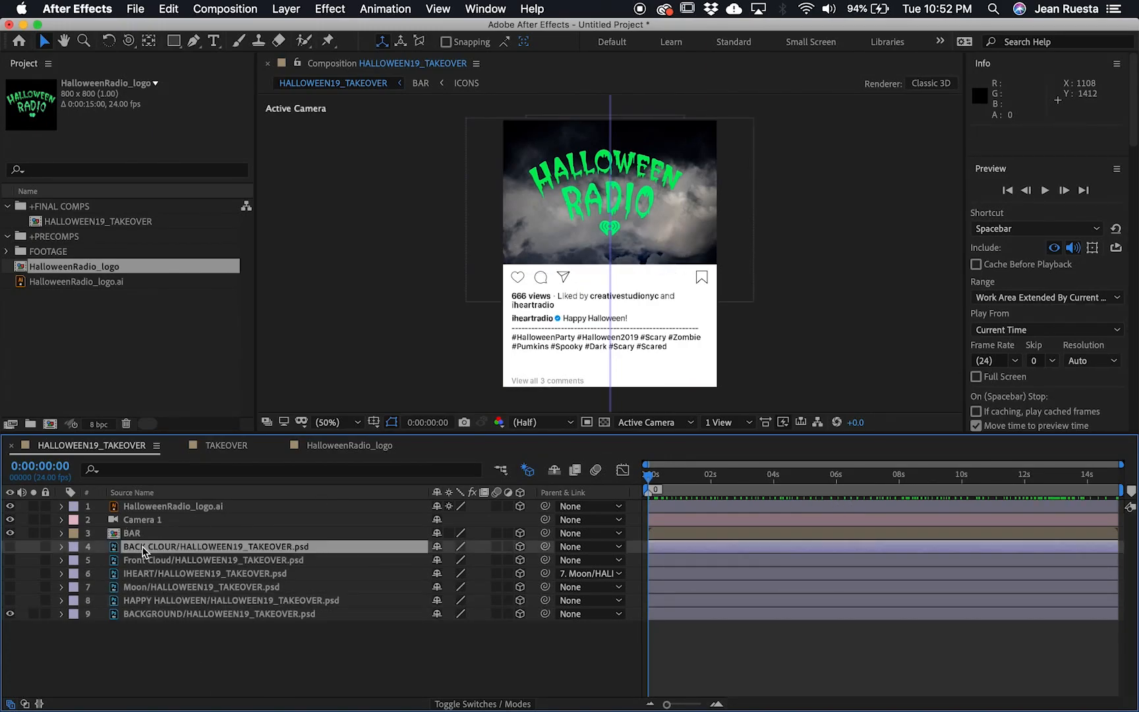
click(11, 547)
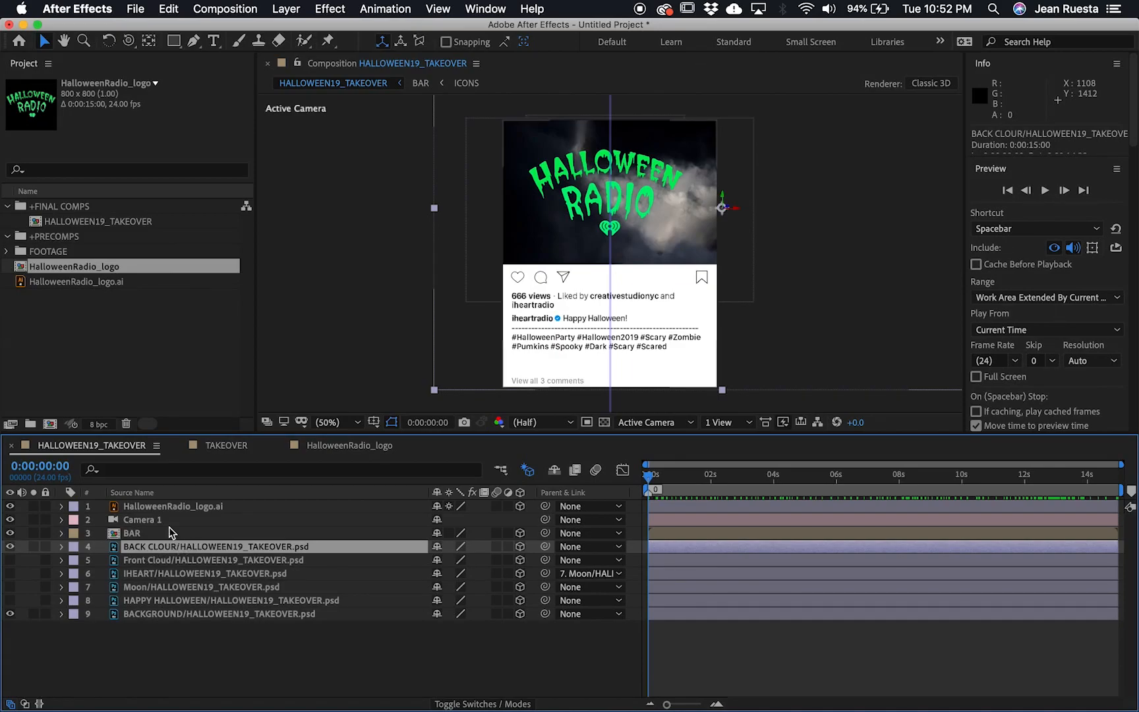
Move the HalloweenRadio_logo.ai layer below BAR and directly above BACK CLOUR in the layer order.
drag(145, 514, 137, 539)
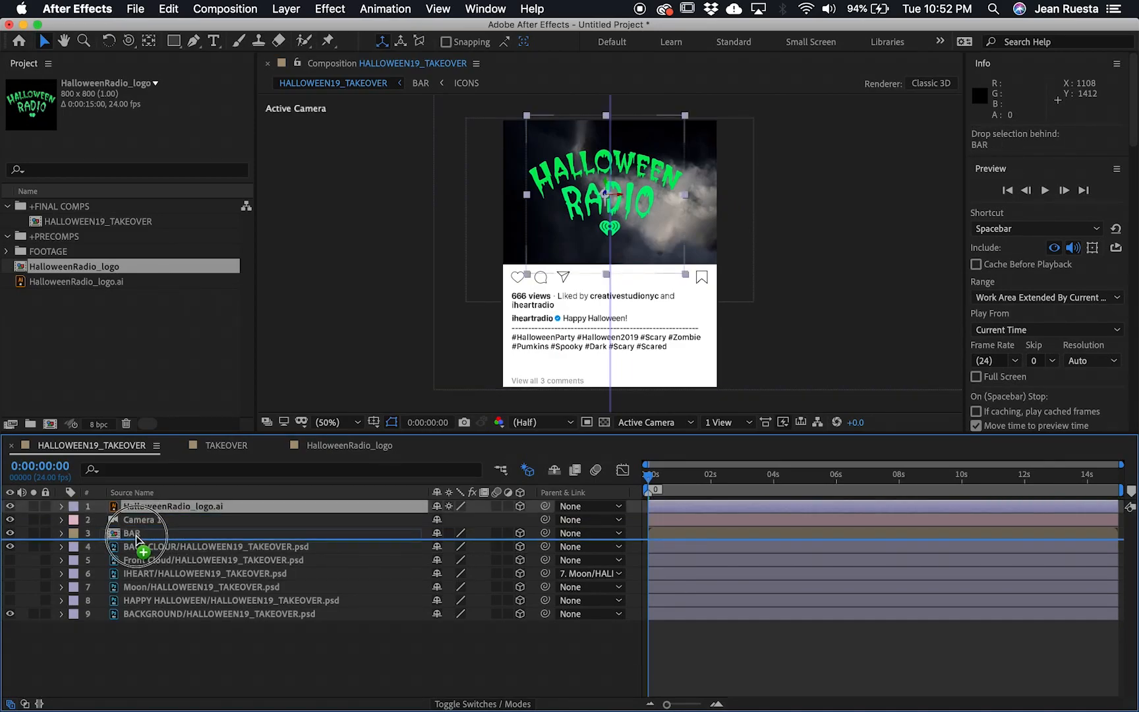
drag(137, 540, 141, 554)
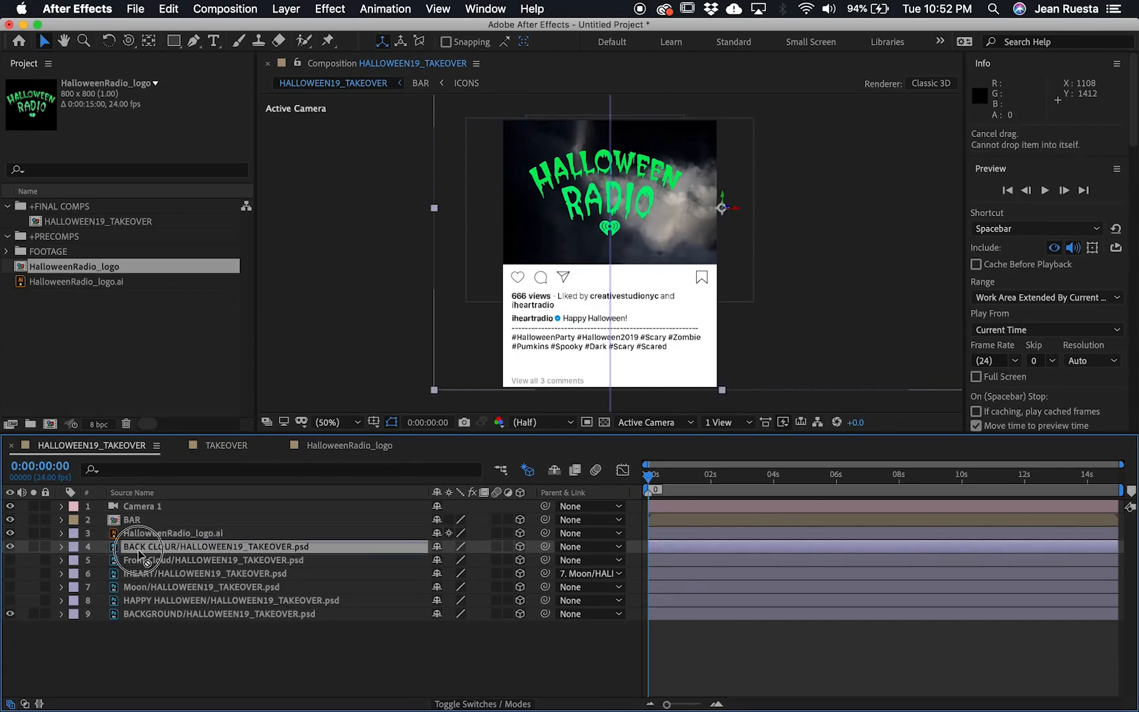
click(141, 535)
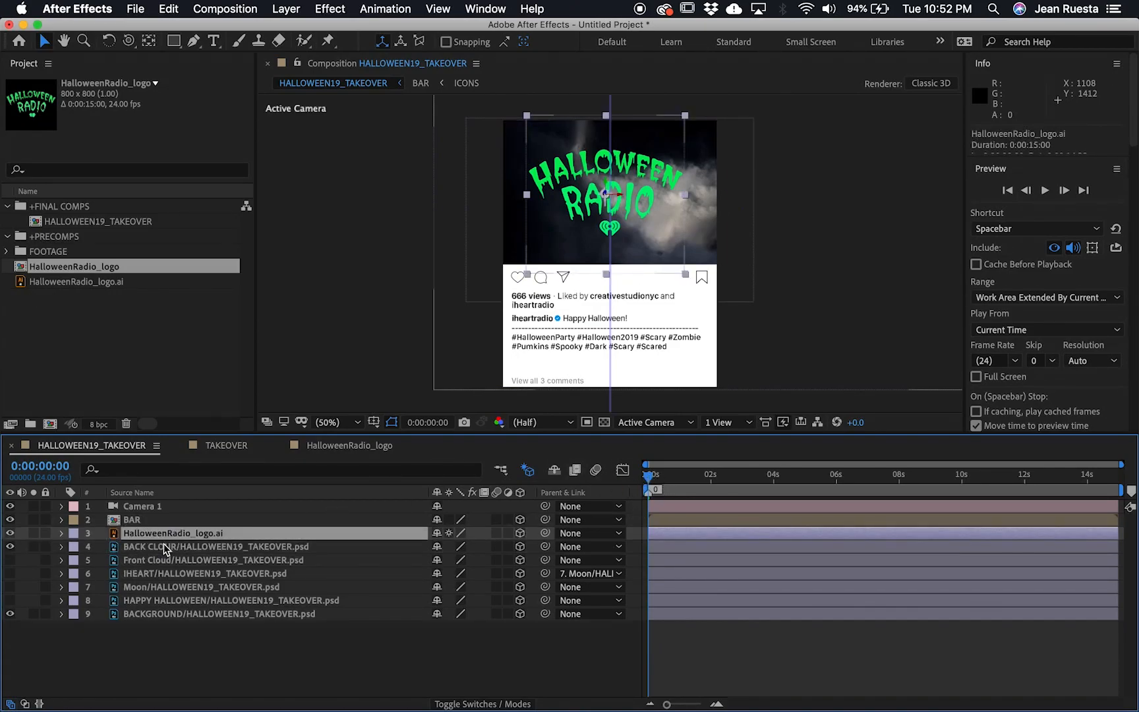
Push the BACK CLOUR layer back in depth to a Z position of 1090 and reposition it in the frame behind the logo.
drag(145, 554, 149, 547)
drag(700, 485, 947, 473)
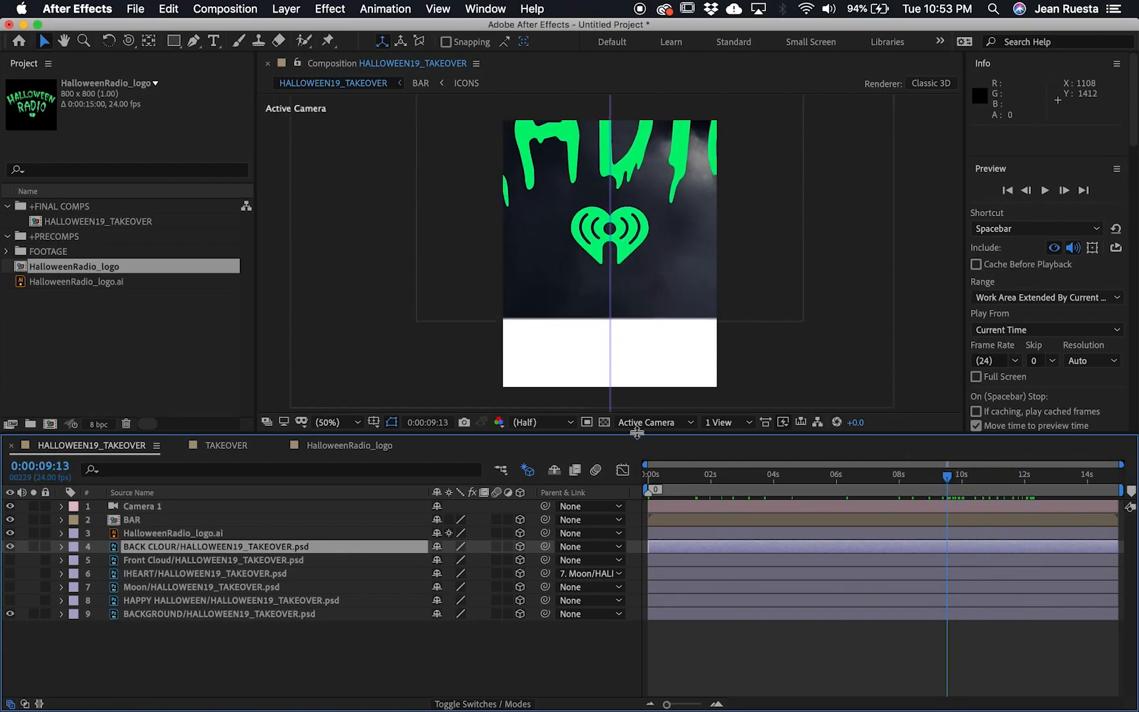
key(p)
drag(491, 560, 739, 496)
drag(499, 563, 556, 558)
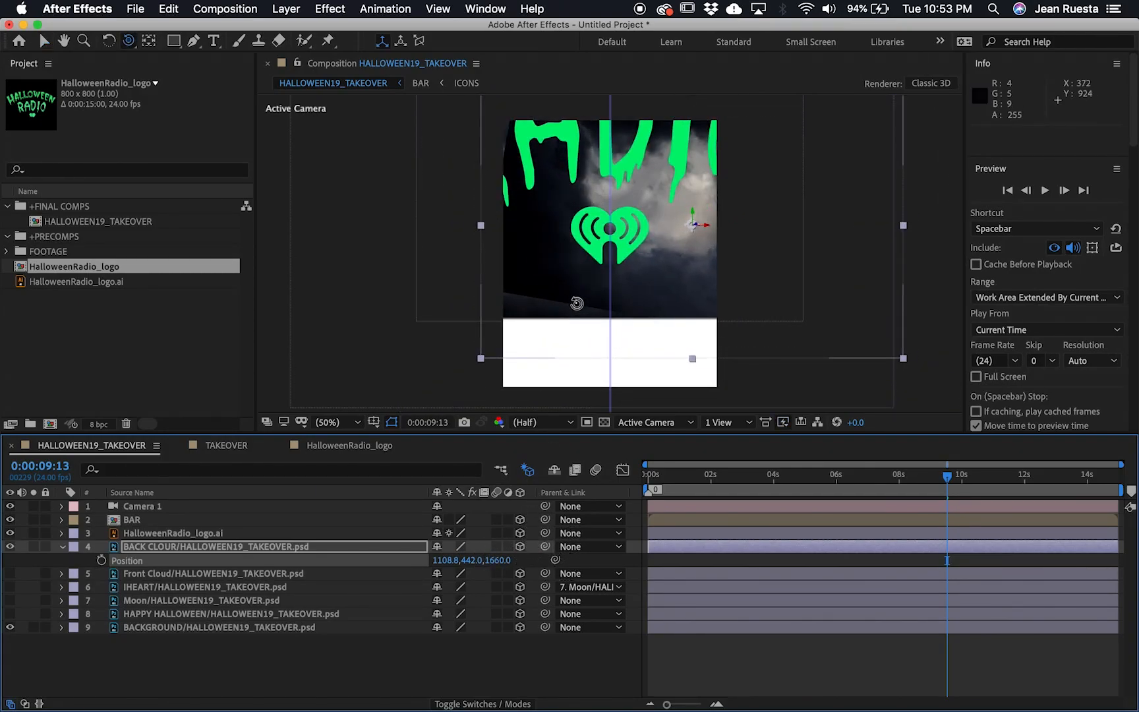
key(v)
drag(577, 306, 551, 328)
drag(504, 560, 455, 562)
drag(539, 288, 568, 295)
drag(870, 476, 544, 488)
mouse_move(539, 257)
mouse_down()
mouse_move(503, 237)
mouse_move(503, 249)
mouse_move(523, 243)
mouse_up()
Reveal the BACK CLOUR layer's scale and set it to 100%.
key(shift+s)
click(459, 579)
text(100)
key(Return)
Place the BACK CLOUR layer at 1252.9, 171.5, 1090.0 at 0:00:00:00 and add a position keyframe there.
drag(553, 247, 601, 231)
drag(662, 475, 518, 494)
mouse_move(572, 254)
mouse_down()
mouse_move(539, 275)
mouse_move(556, 269)
mouse_move(543, 258)
mouse_move(552, 257)
mouse_up()
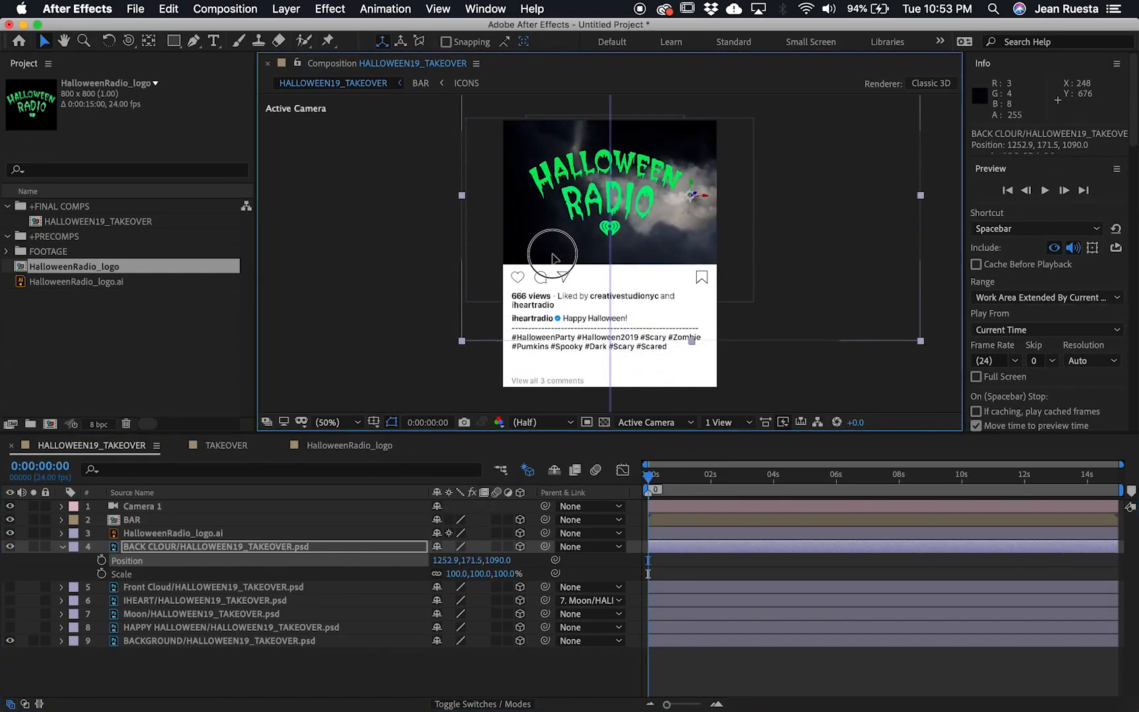
click(101, 560)
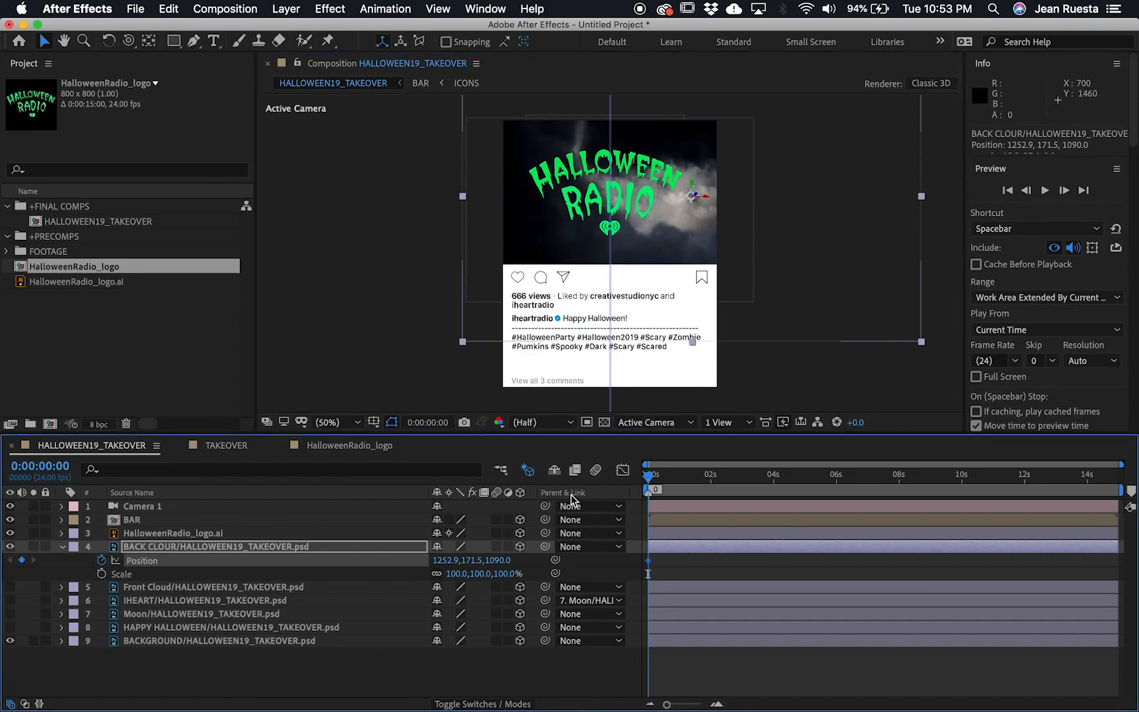
Make the Moon and IHEART layers visible and select the Moon layer.
click(169, 618)
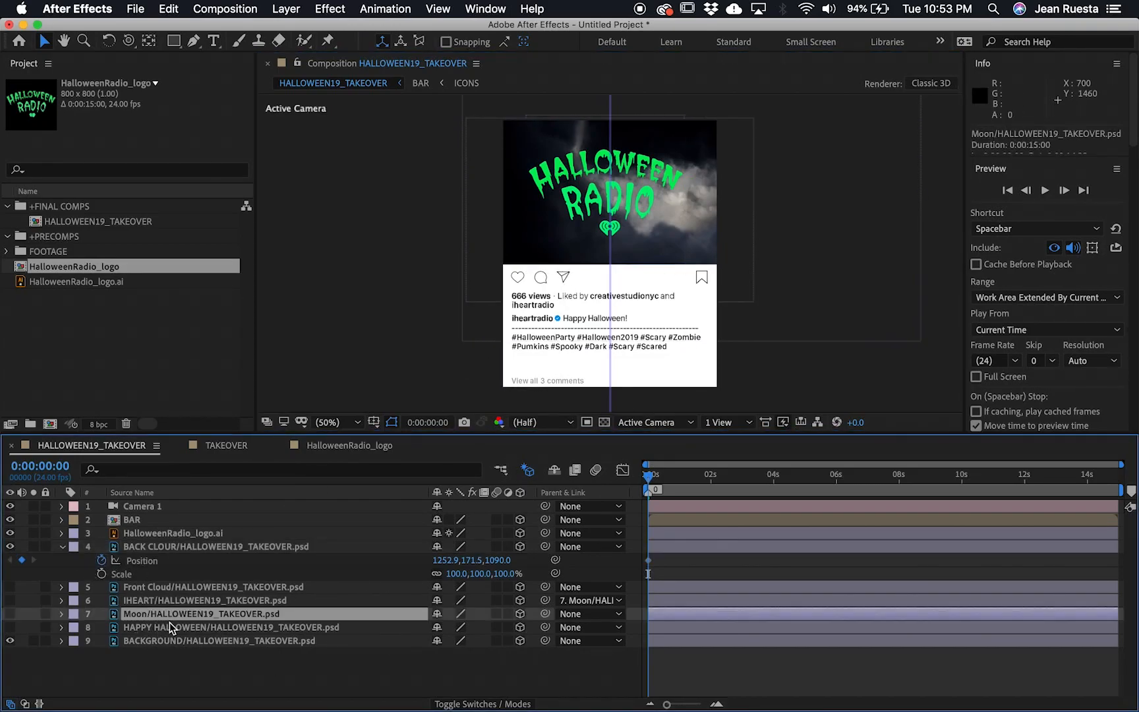
click(10, 613)
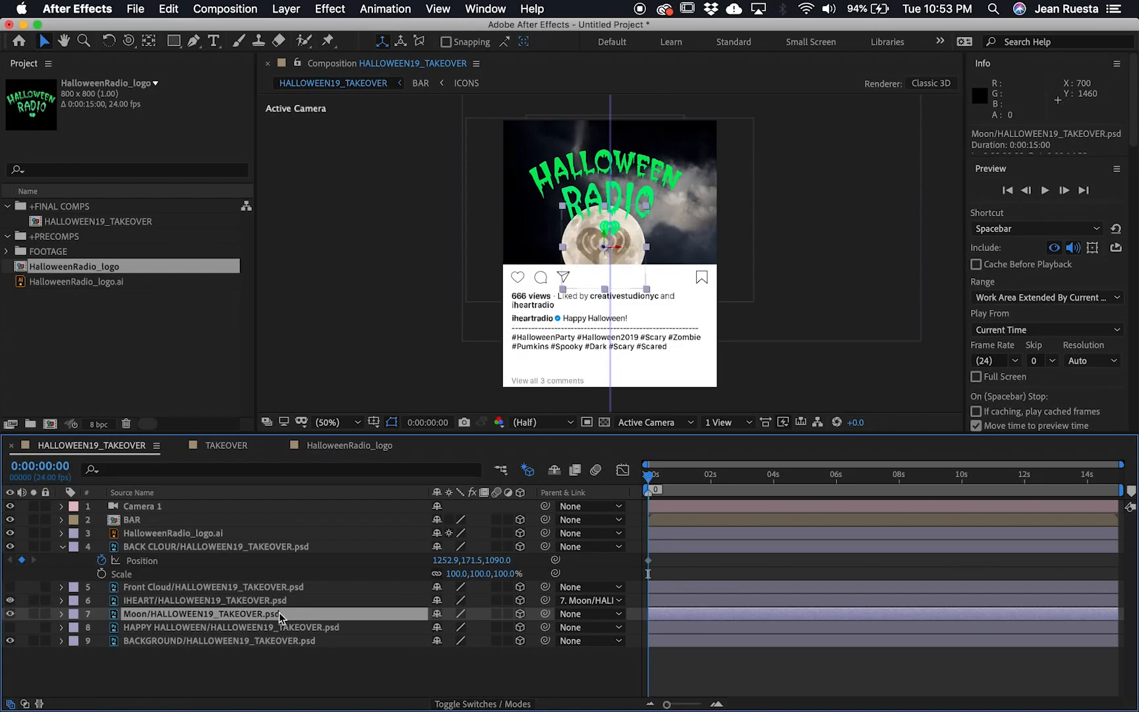
key(super+Up)
click(164, 614)
shift+click(175, 599)
click(184, 662)
click(182, 613)
click(186, 551)
click(193, 614)
Push the Moon layer back to a Z position of 2696, checking its depth in Custom View 1.
key(p)
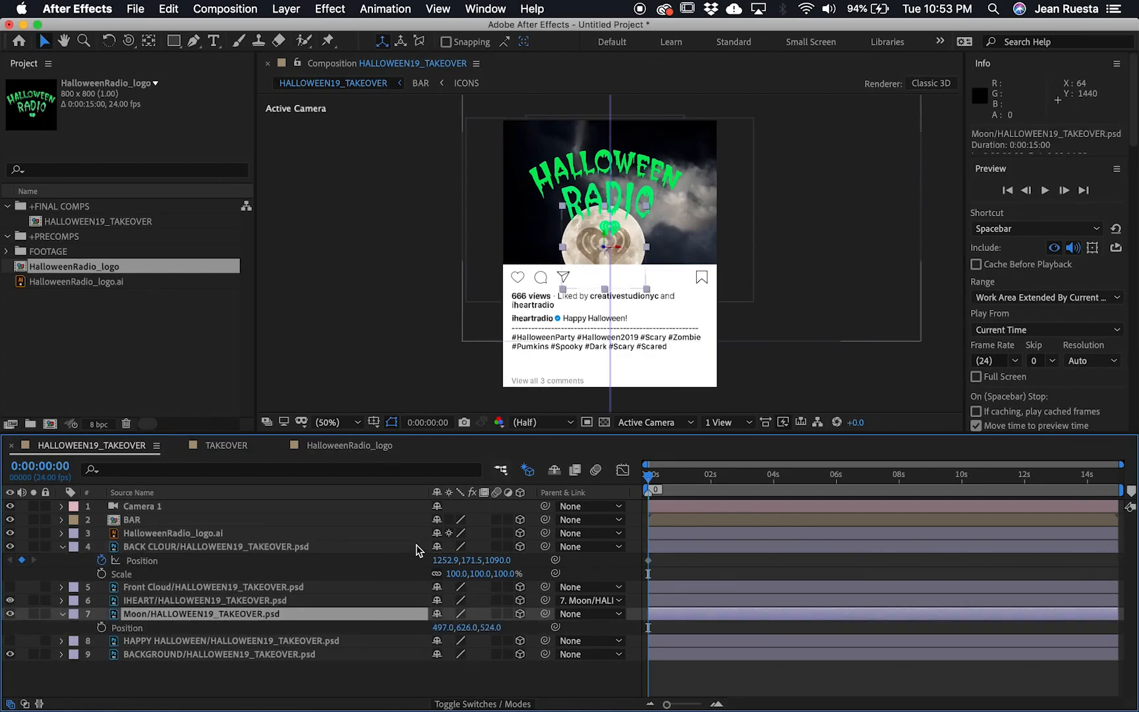
click(718, 422)
click(654, 427)
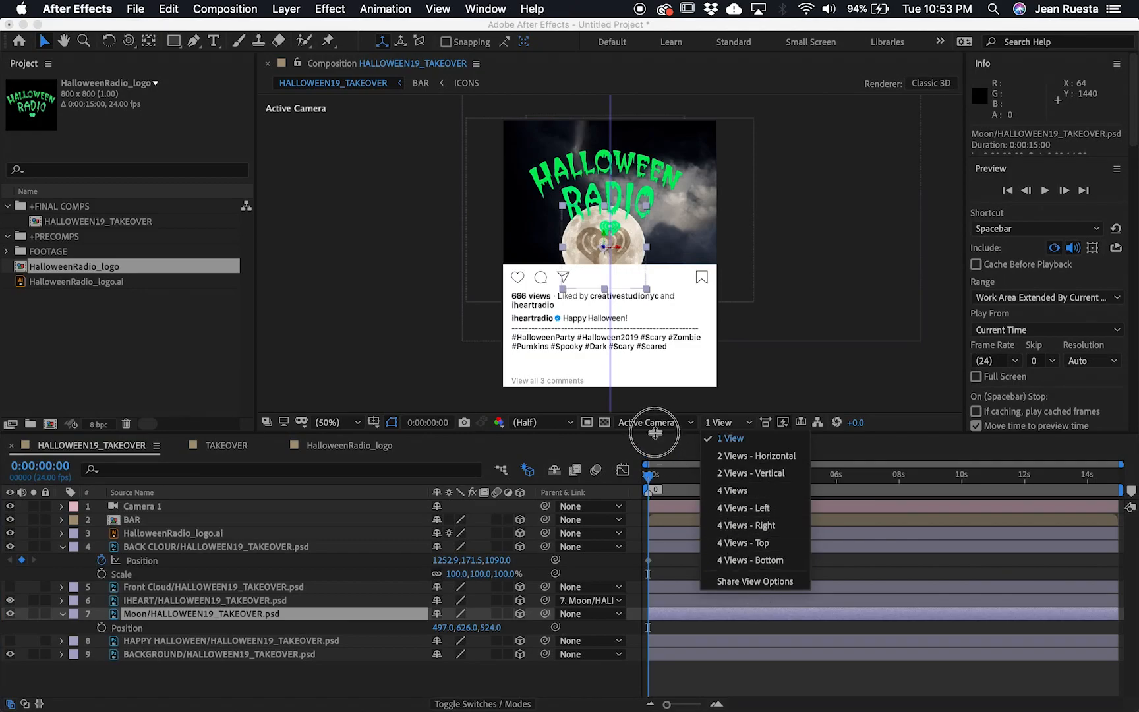
click(659, 589)
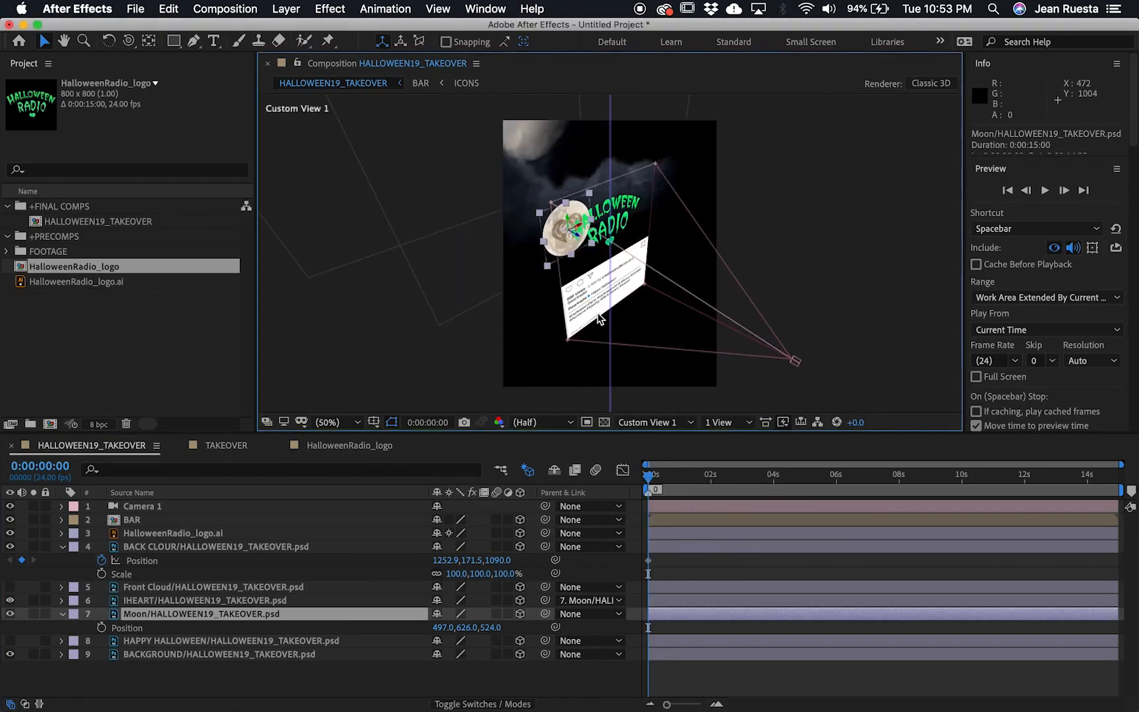
drag(607, 311, 474, 277)
drag(498, 631, 777, 619)
drag(601, 361, 629, 302)
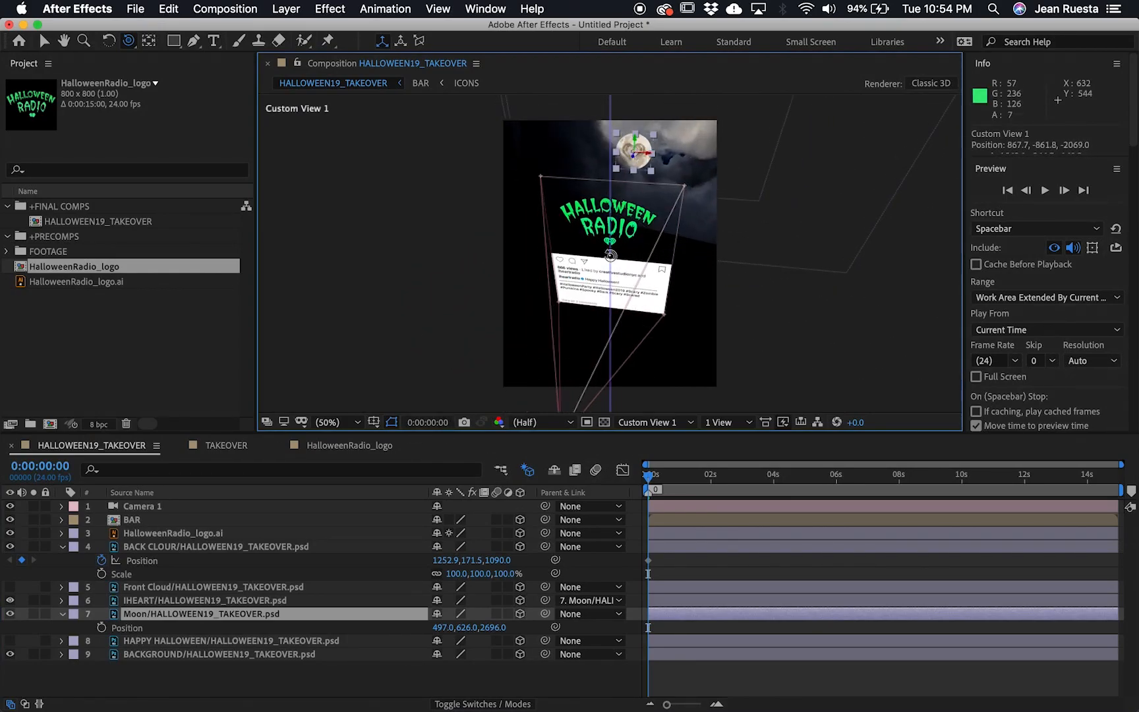
Return to the Active Camera view and scale the Moon layer to 229%.
click(351, 422)
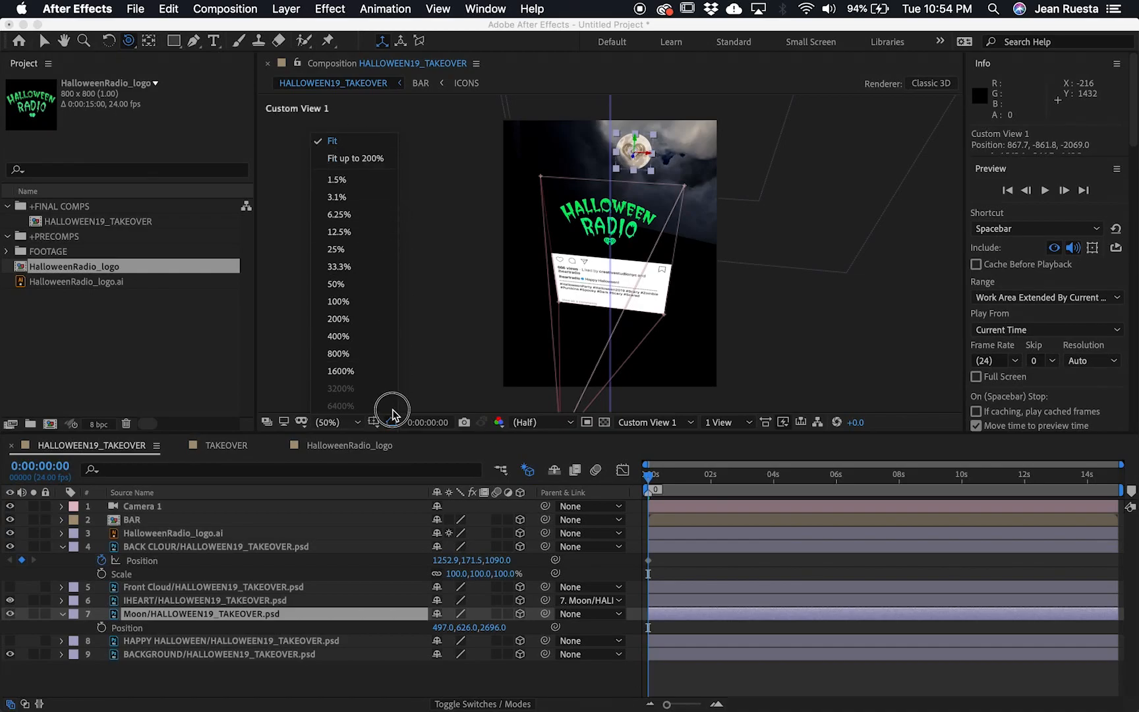
click(646, 423)
click(651, 439)
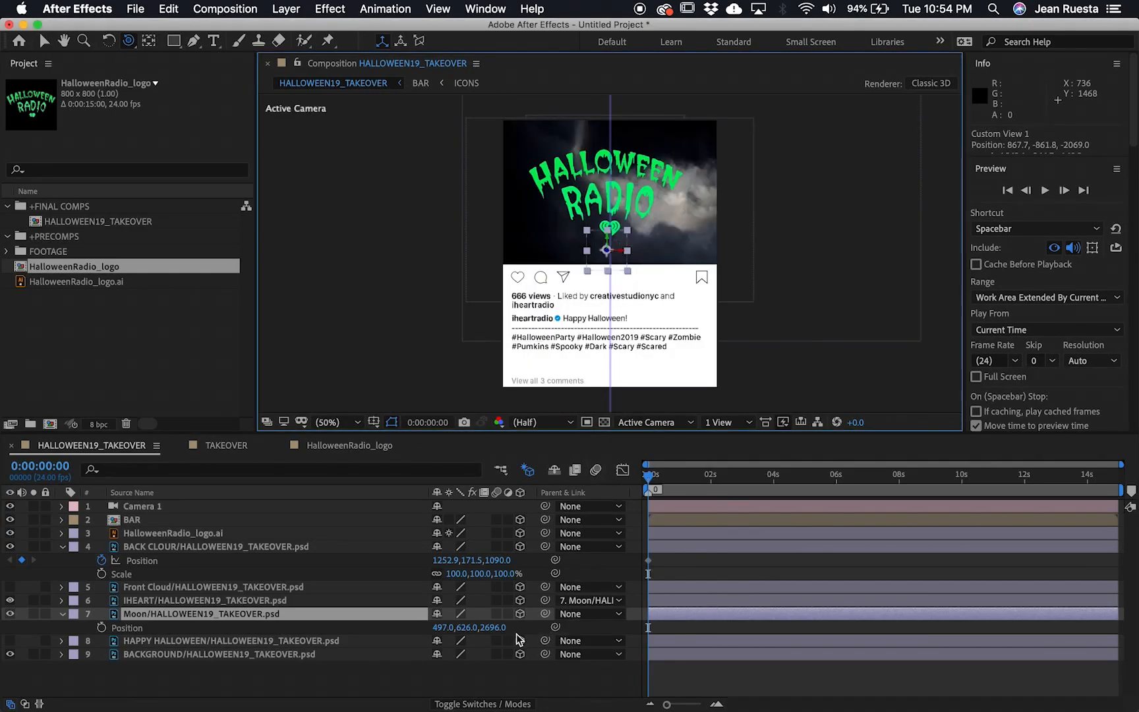
click(402, 617)
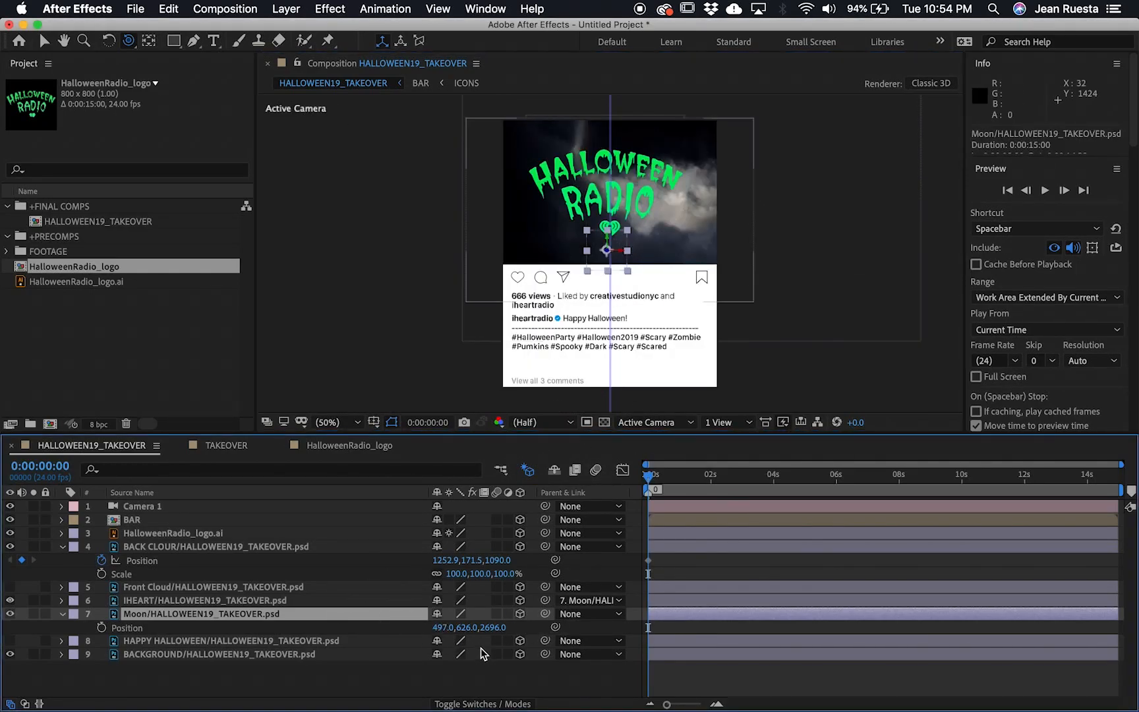
drag(456, 627, 541, 613)
Keyframe the BACK CLOUR layer at 0:00:14:23, moving it to an X position of 451.9 and lower in the frame to uncover the moon.
drag(662, 475, 1120, 474)
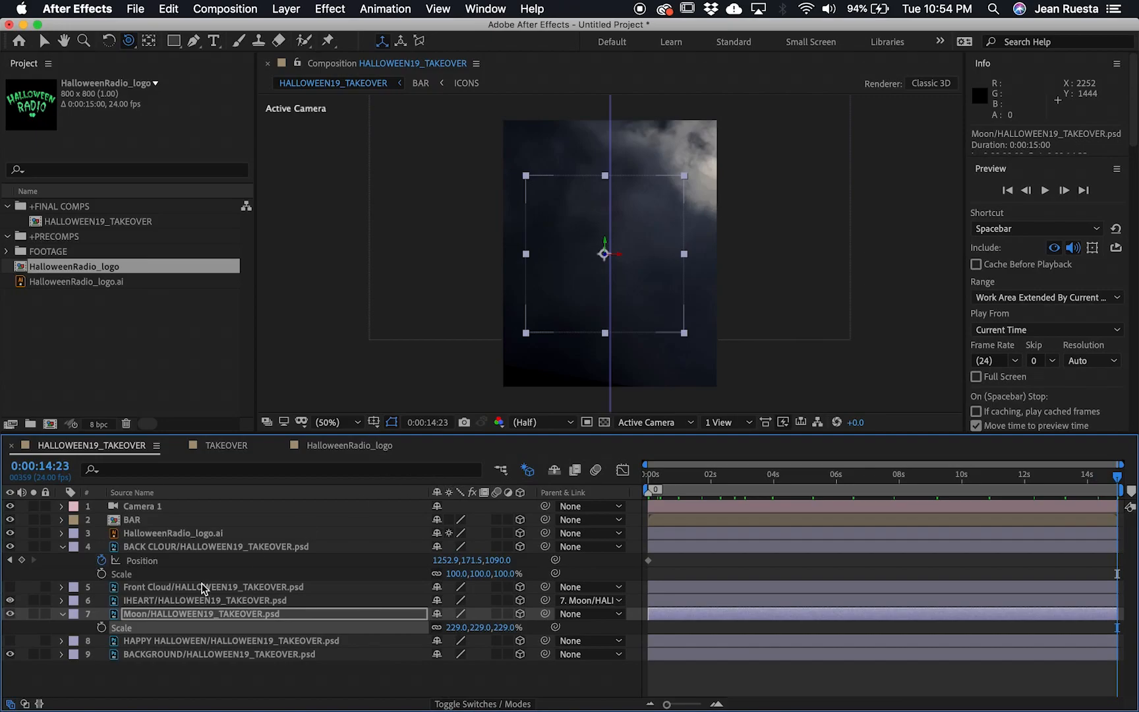
click(167, 547)
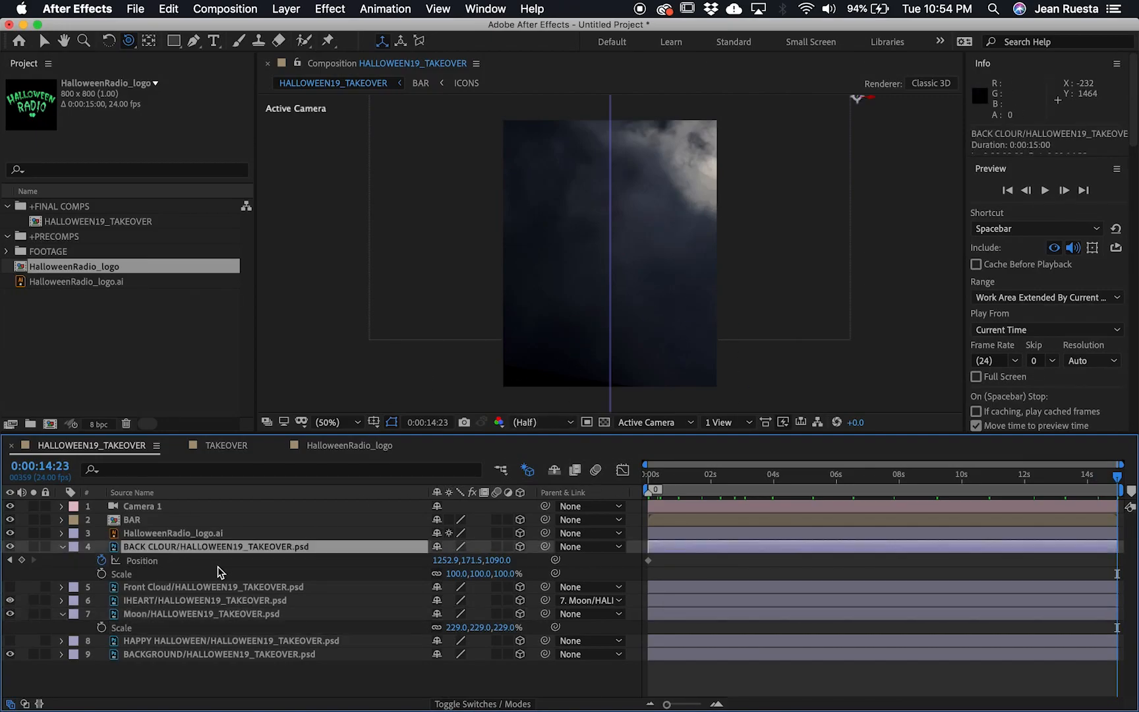
drag(460, 561, 797, 478)
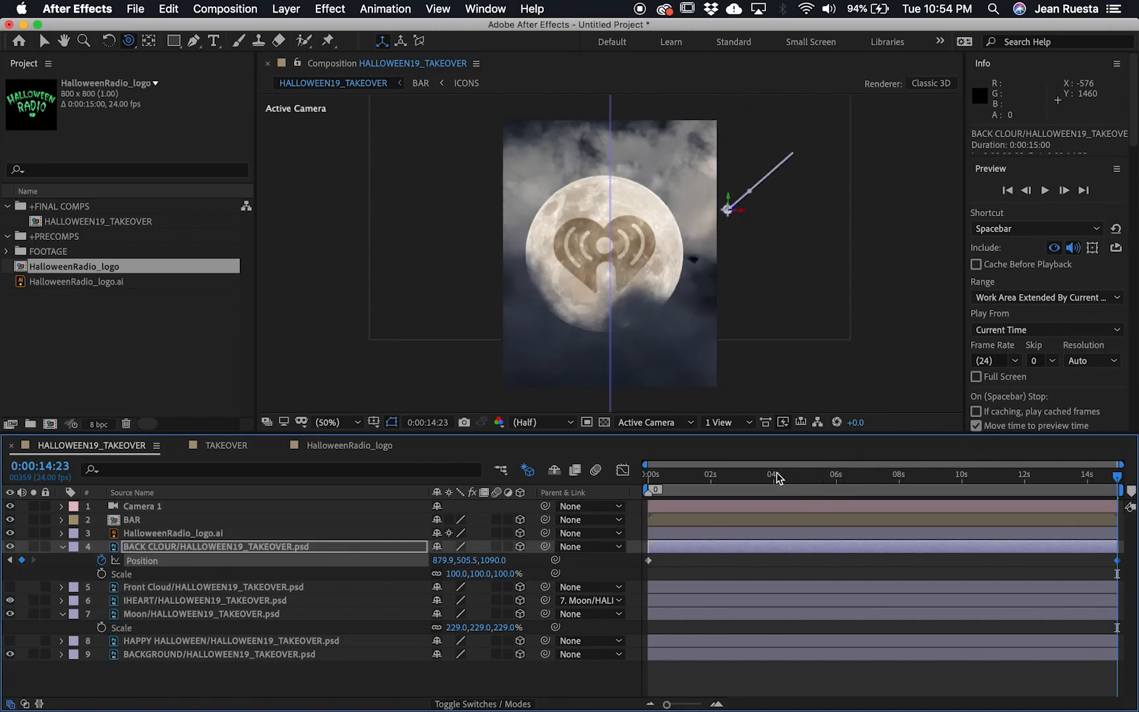
drag(522, 561, 140, 589)
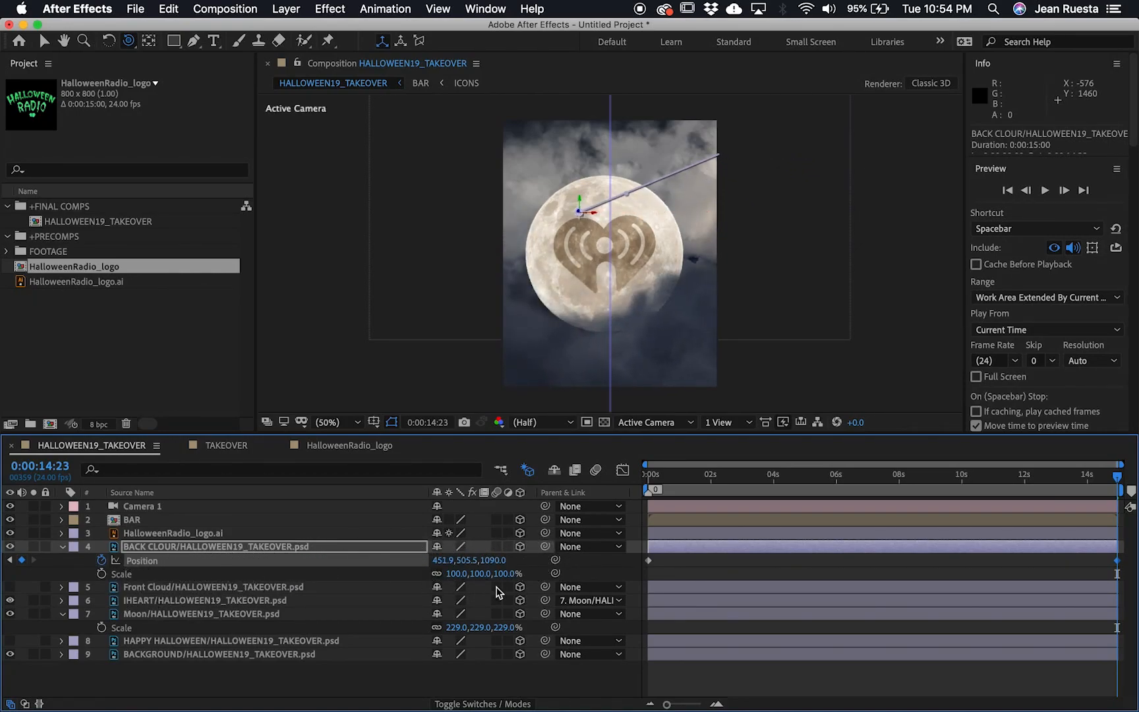
drag(474, 560, 693, 537)
Raise the Moon layer to a Y position of 485.6 so it sits centred behind the heart logo, checking the framing at 0:00:10:23 and 0:00:14:23.
drag(1105, 480, 991, 445)
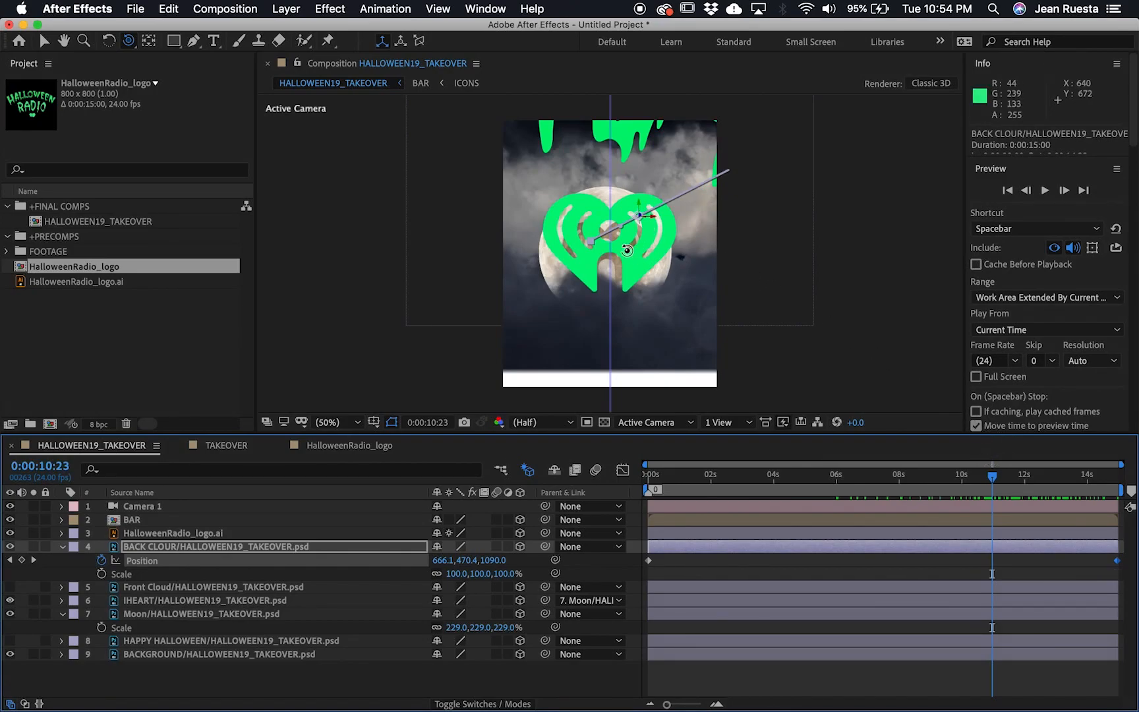
click(156, 615)
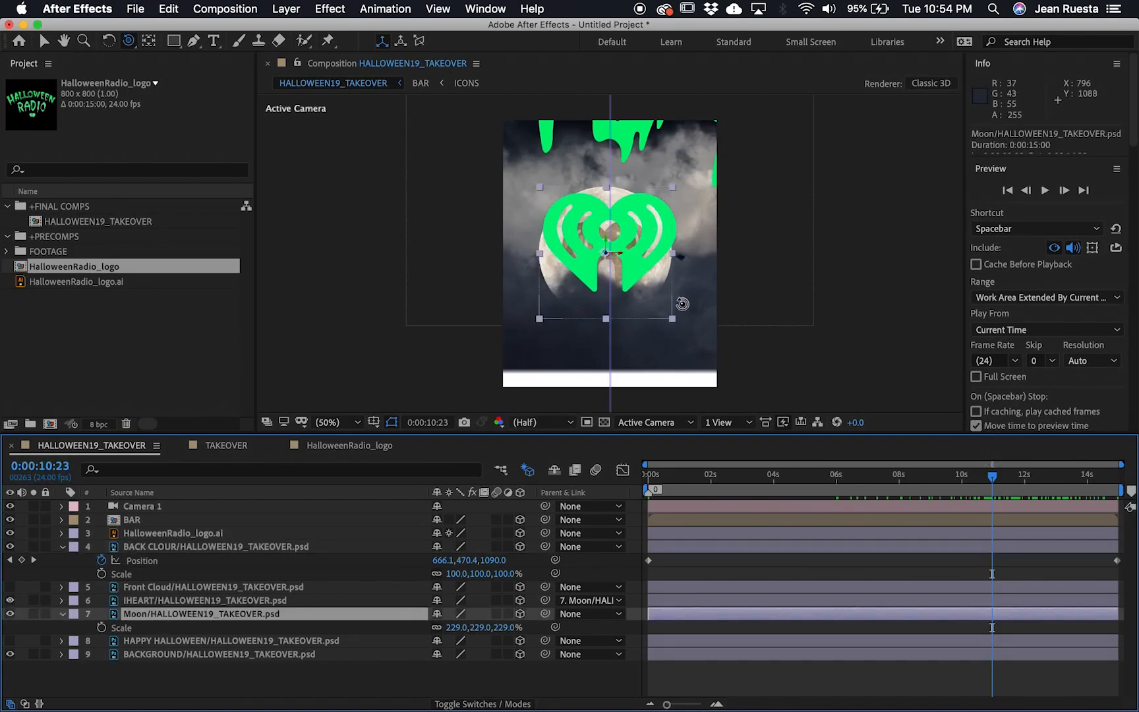
drag(651, 307, 648, 297)
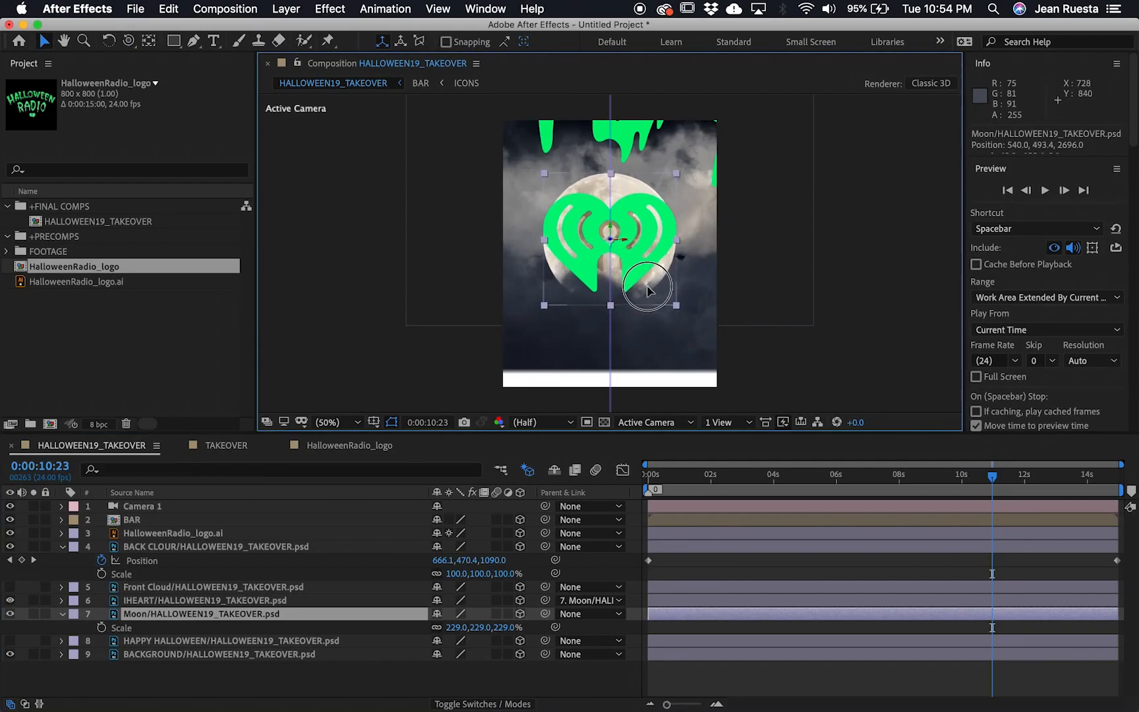
drag(647, 286, 647, 286)
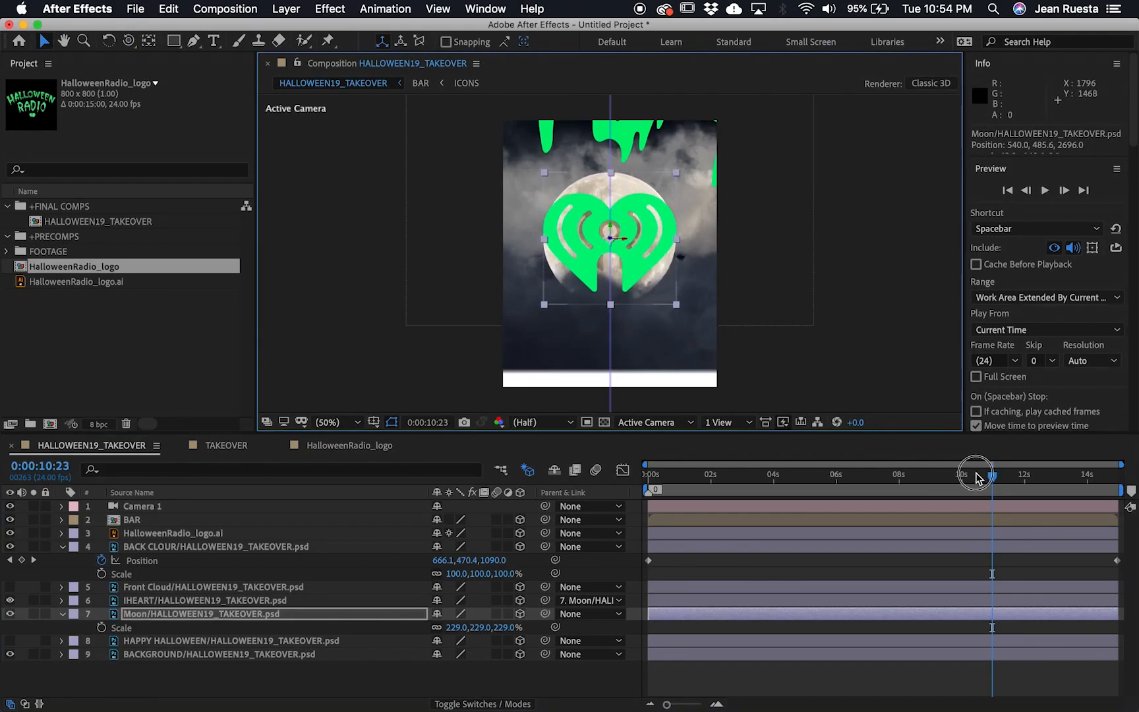
drag(976, 477, 1132, 461)
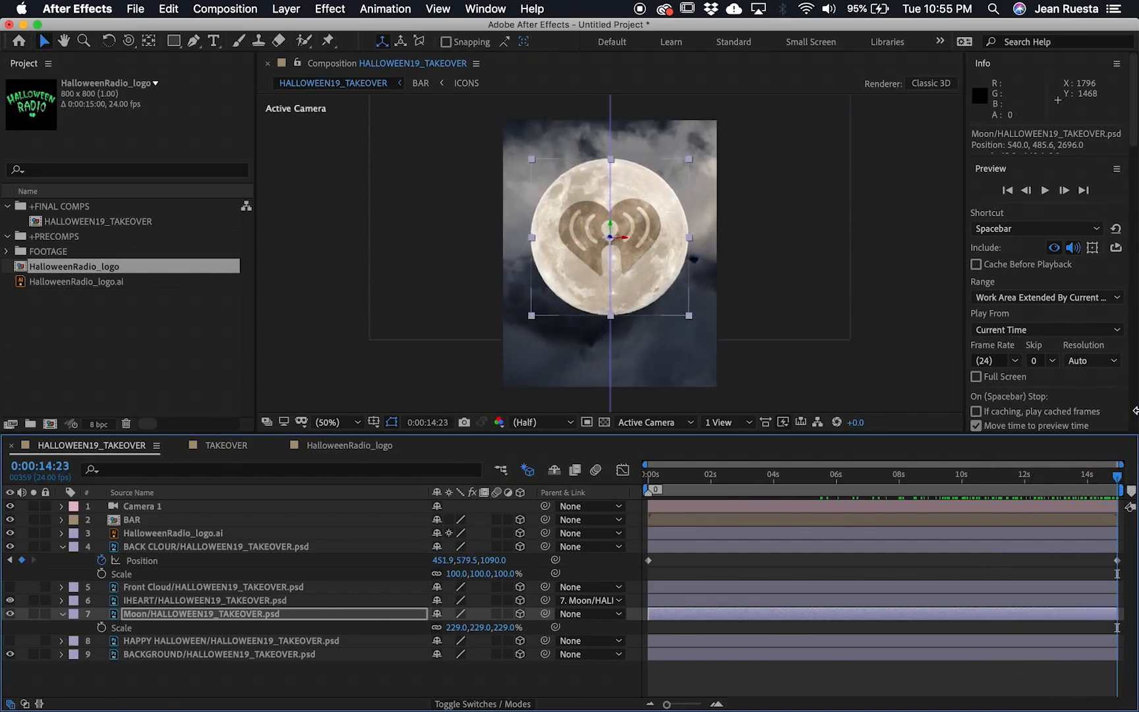
Find the Simple Choker effect and apply it to the IHEART layer.
click(158, 615)
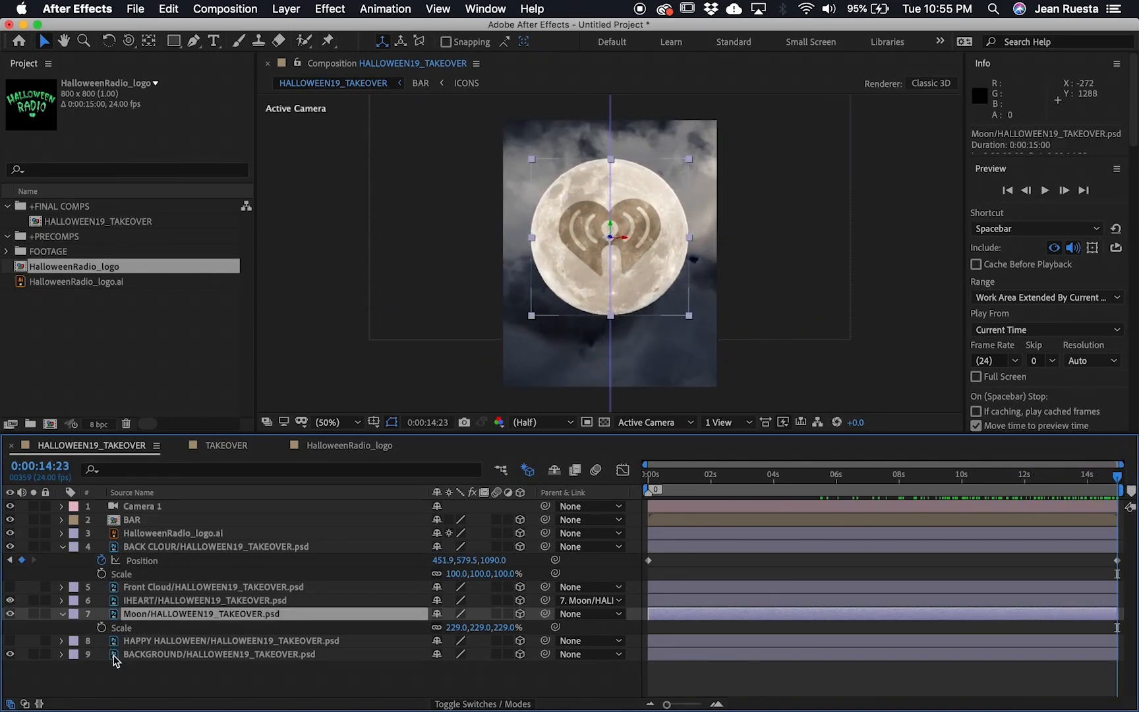
click(129, 681)
click(157, 603)
click(34, 600)
click(33, 600)
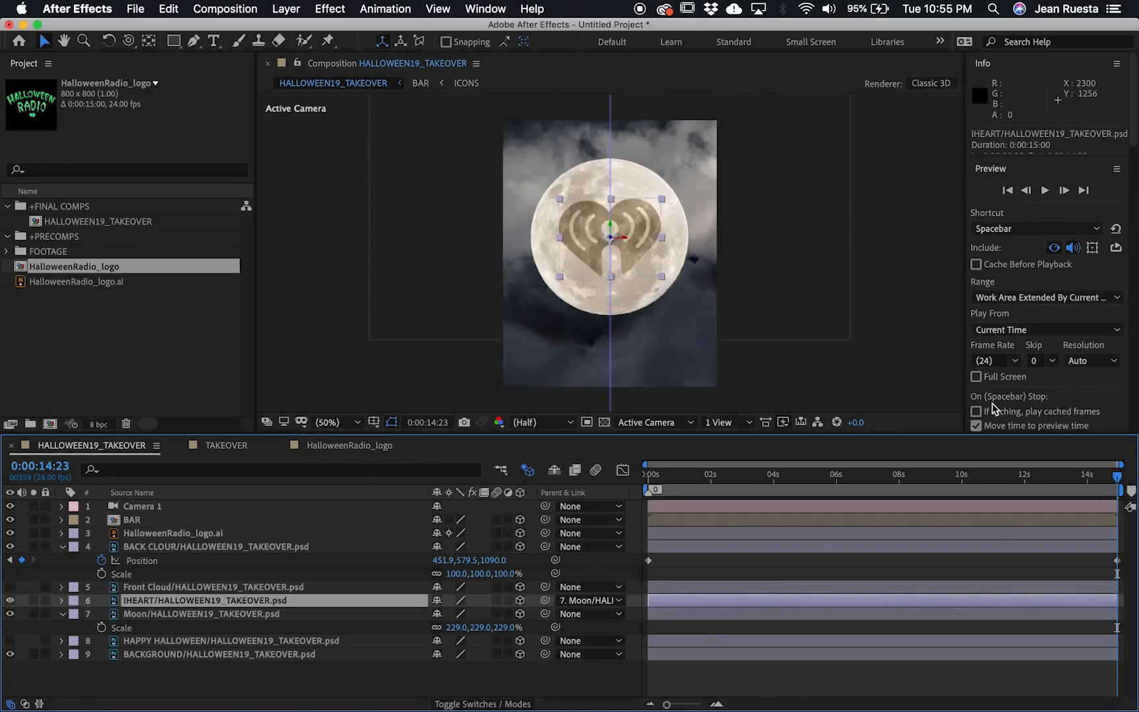
scroll(995, 425, down, 10)
click(1016, 103)
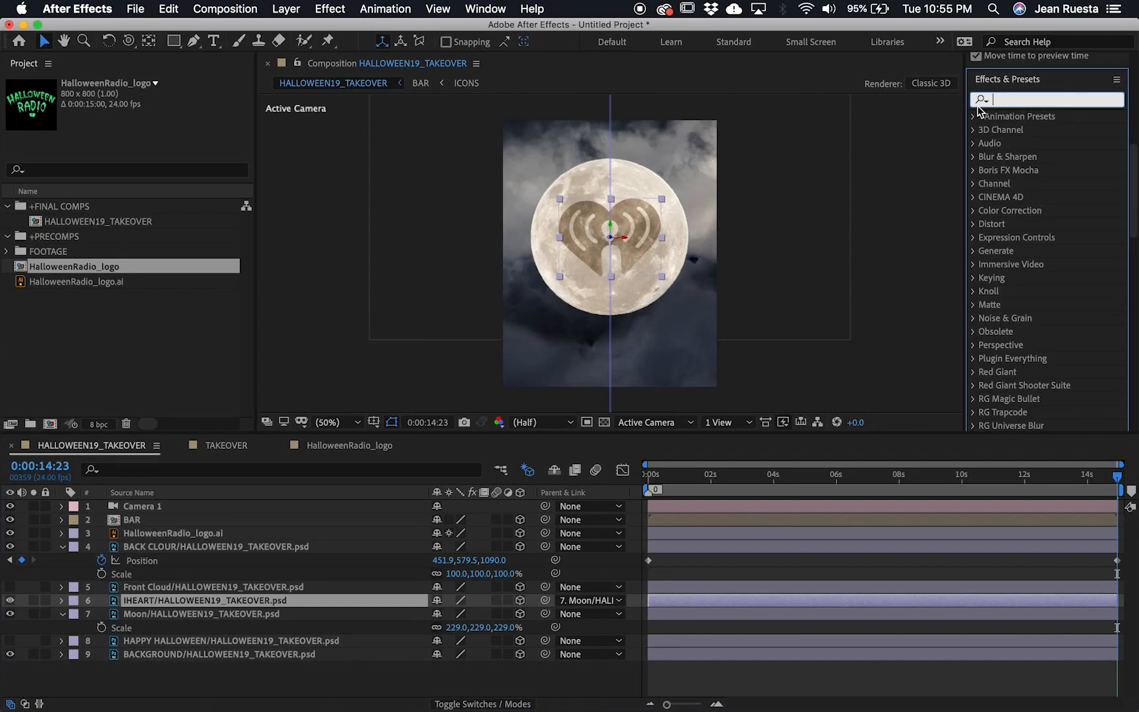
text(sim)
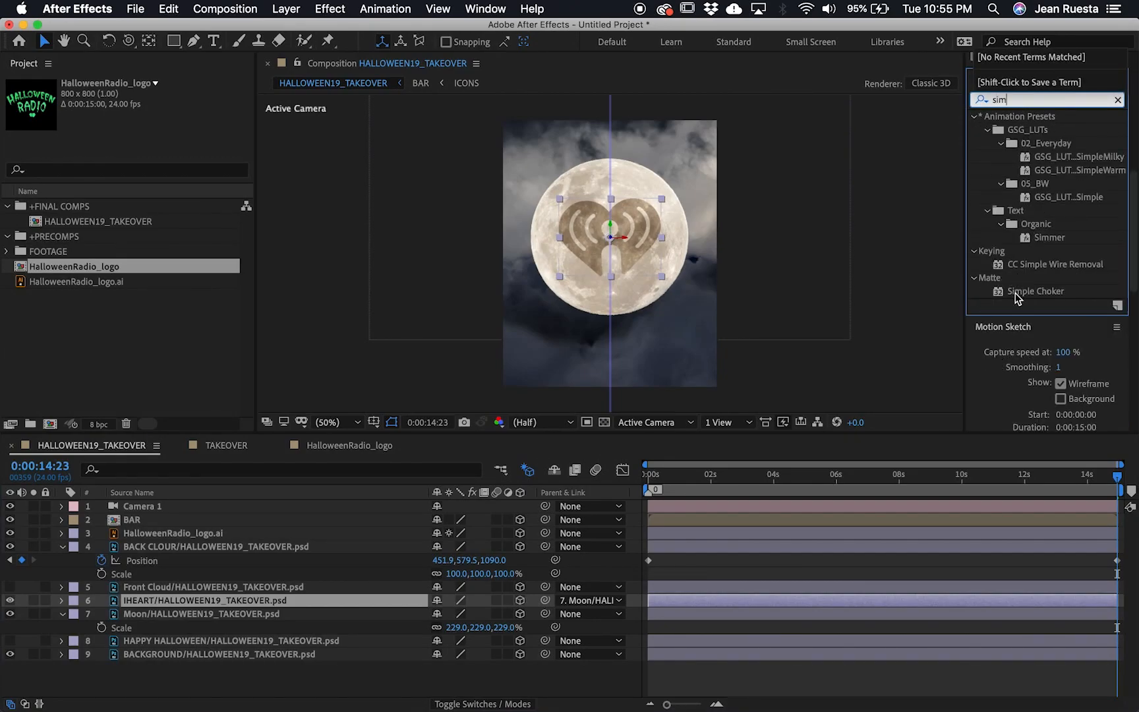
drag(1029, 296, 165, 600)
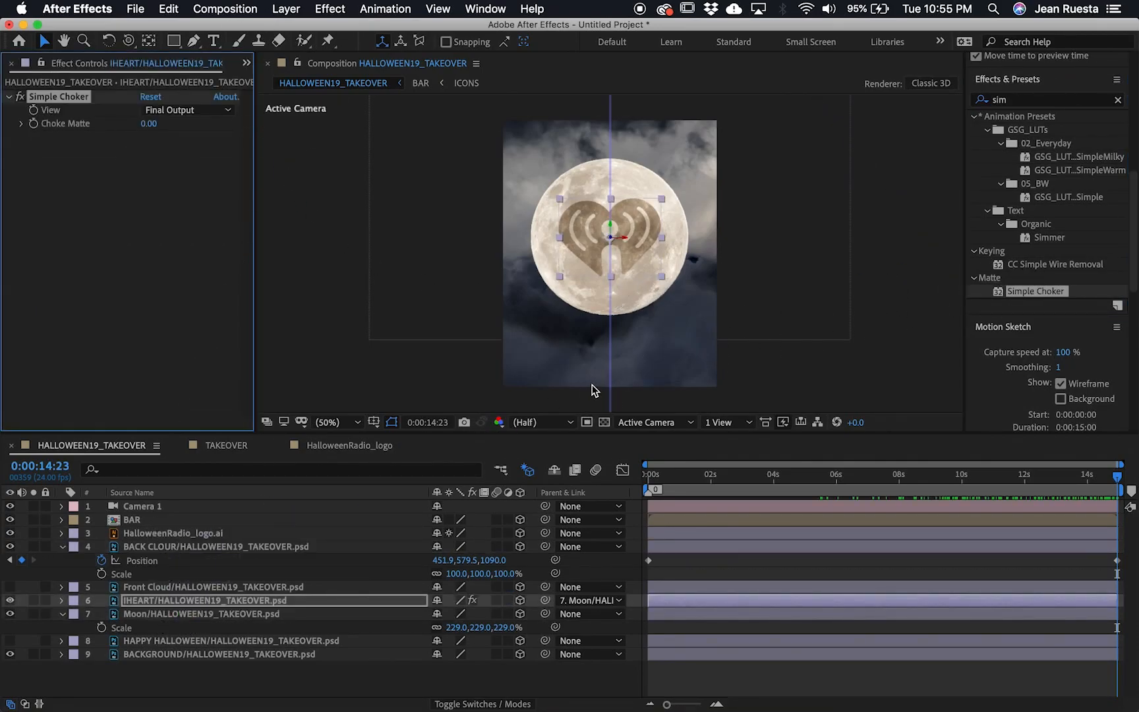
Keyframe the IHEART layer's Choke Matte at 87.90 at 0:00:14:23, hiding the heart completely, and reveal its keyframes in the timeline.
key(period)
key(period)
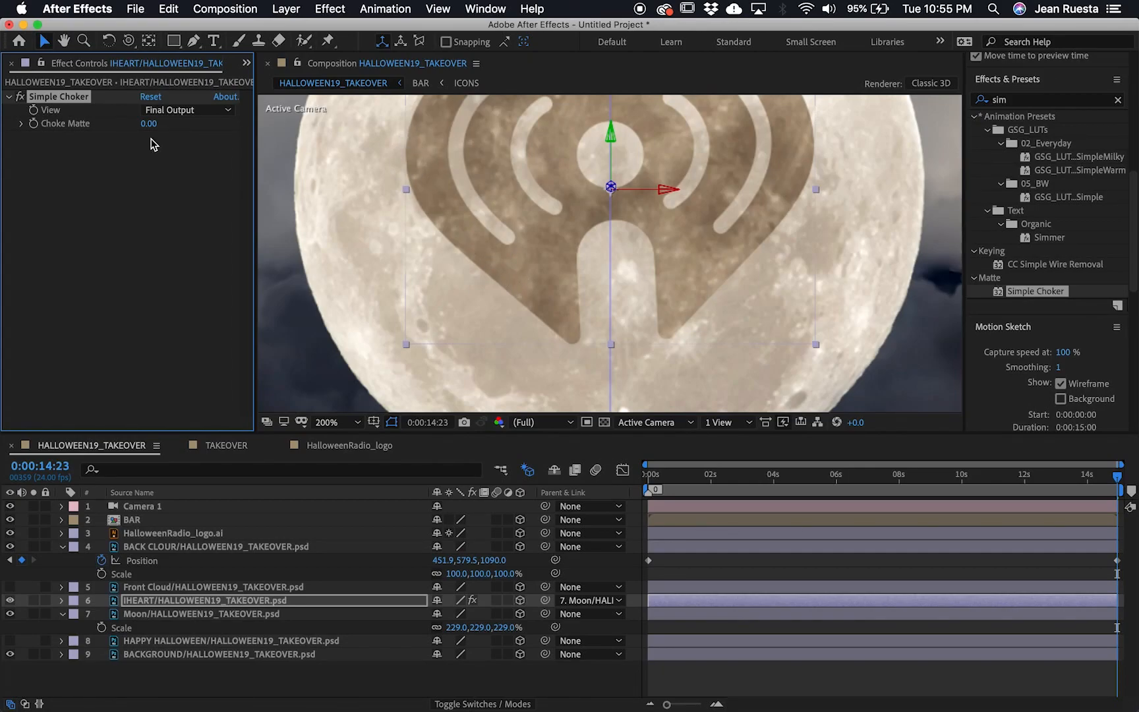
drag(157, 123, 544, 78)
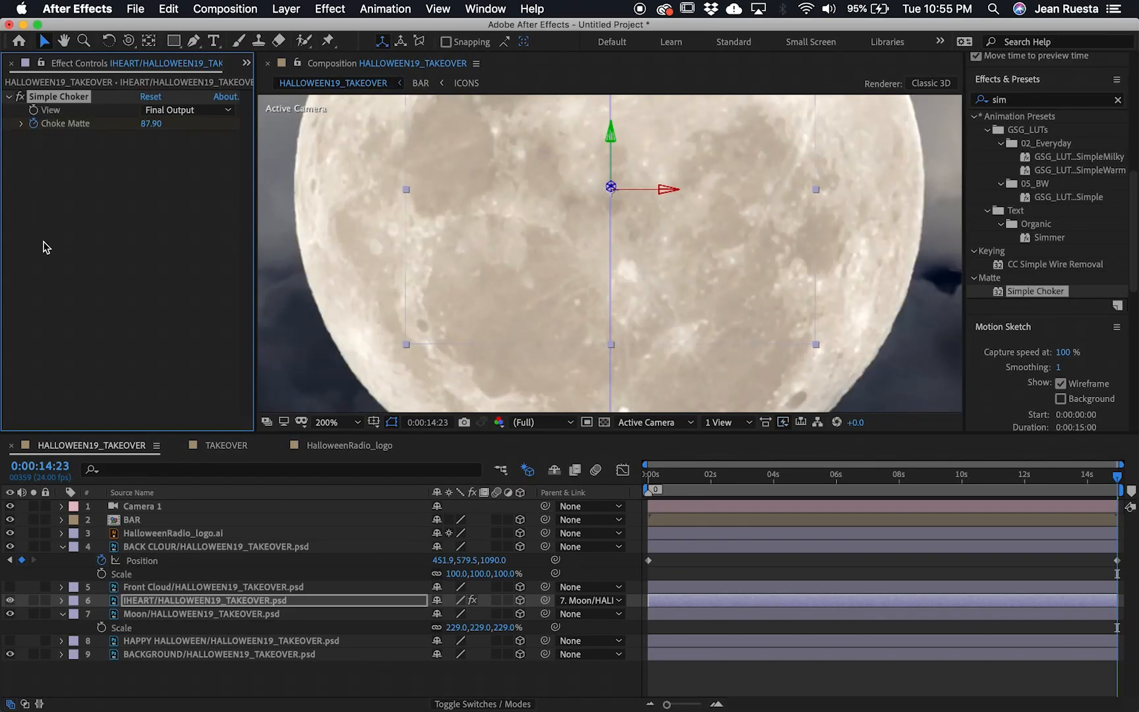
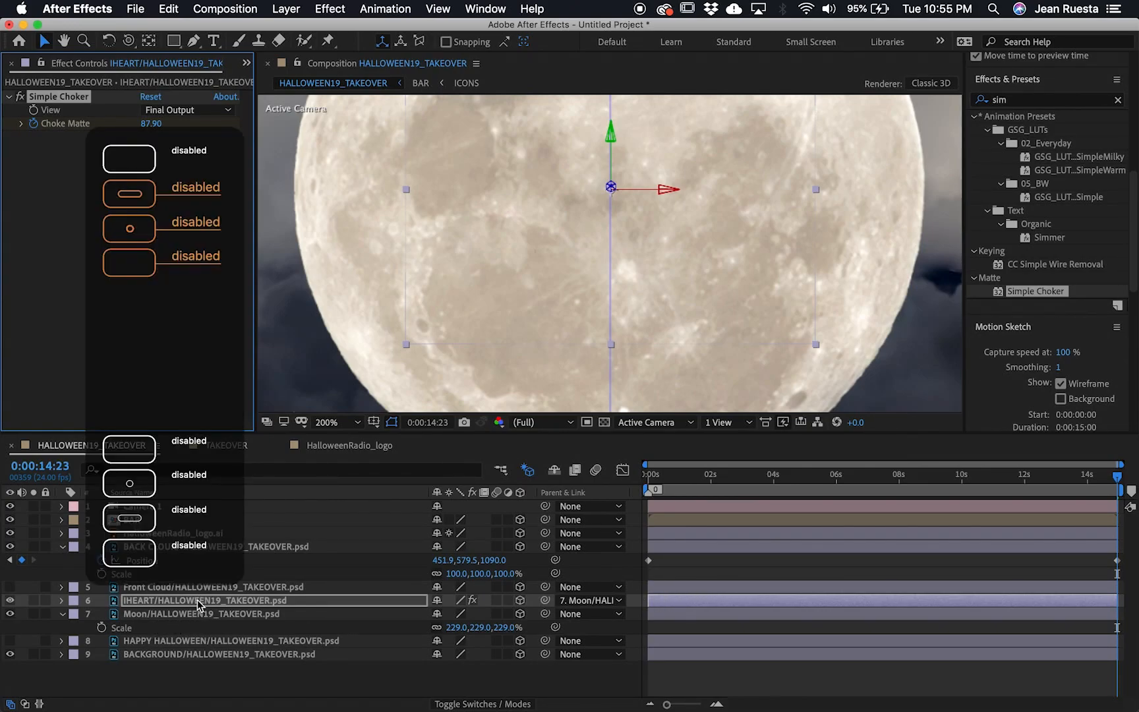
key(u)
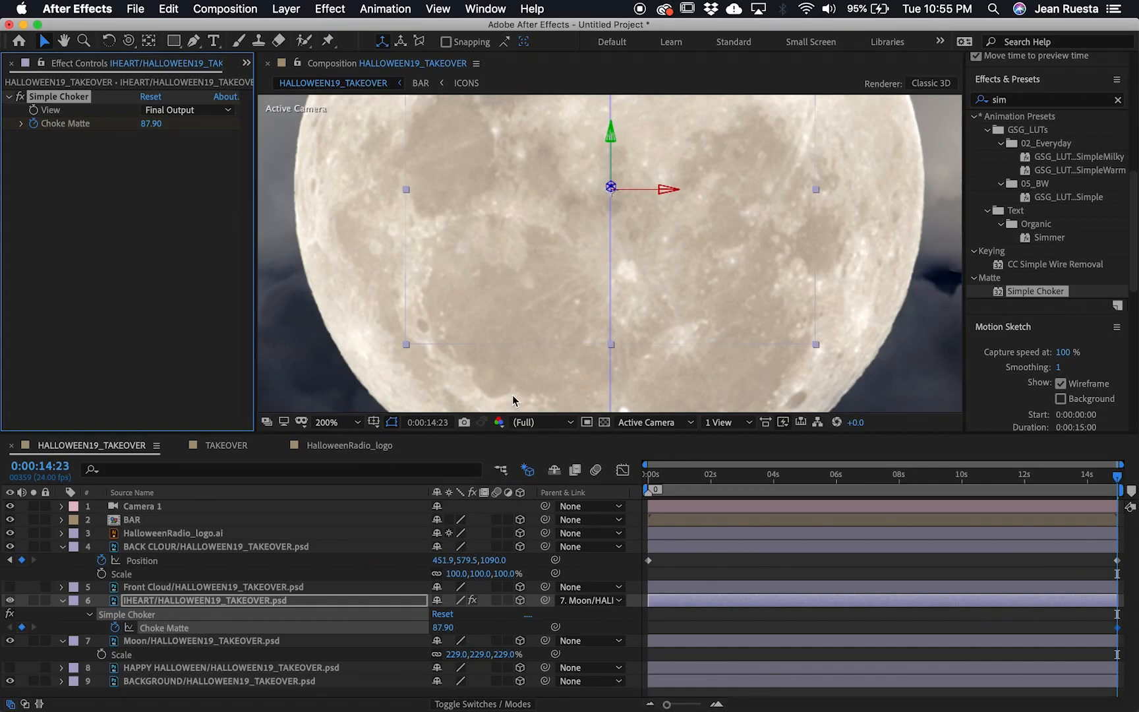
Return the composition view to 50% and shift the Choke Matte keyframe earlier to 0:00:12:05.
click(358, 423)
click(339, 142)
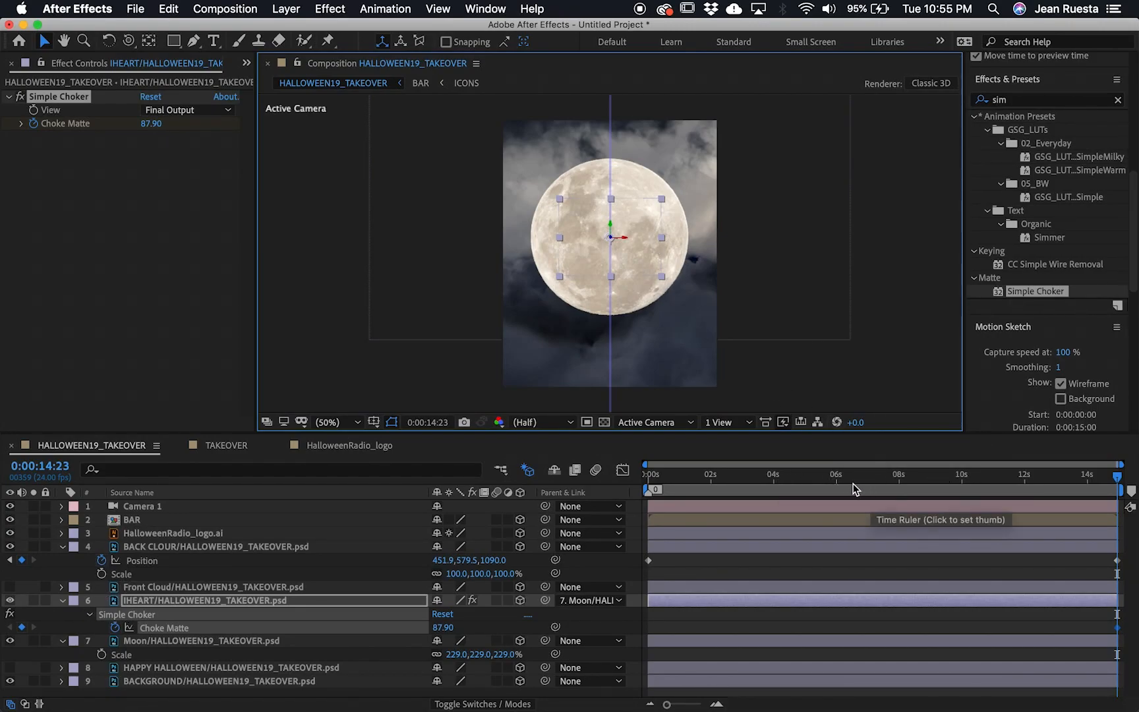
drag(853, 483, 1030, 463)
drag(1123, 626, 1107, 633)
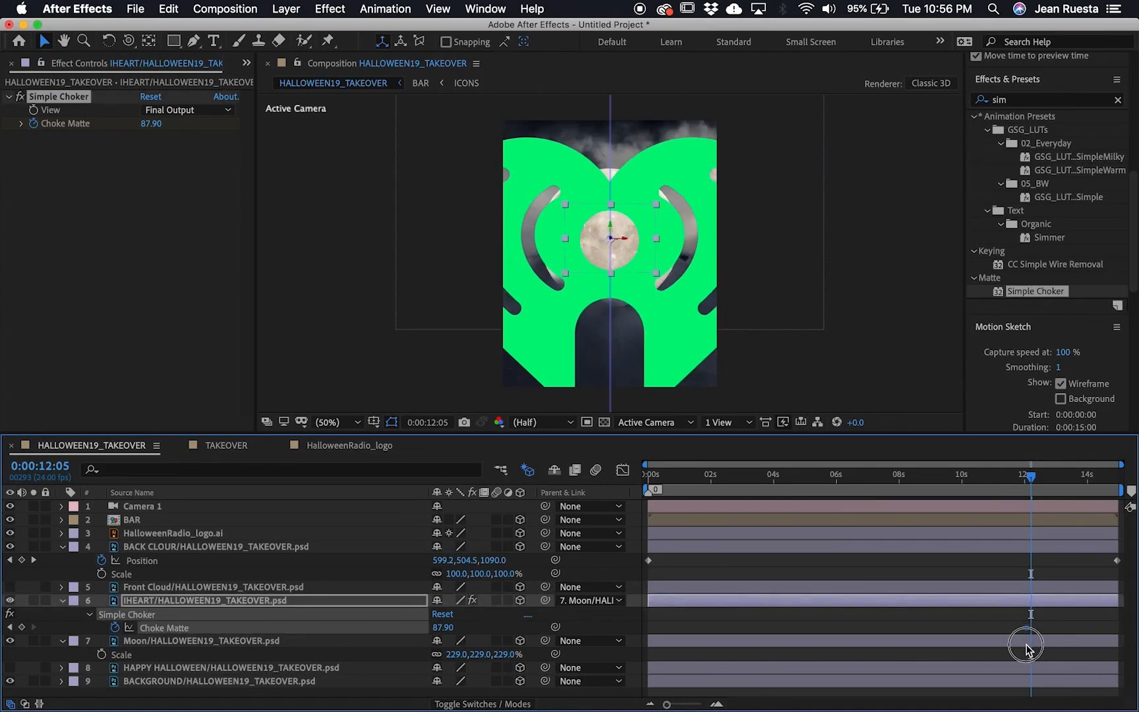
drag(1029, 649, 1035, 648)
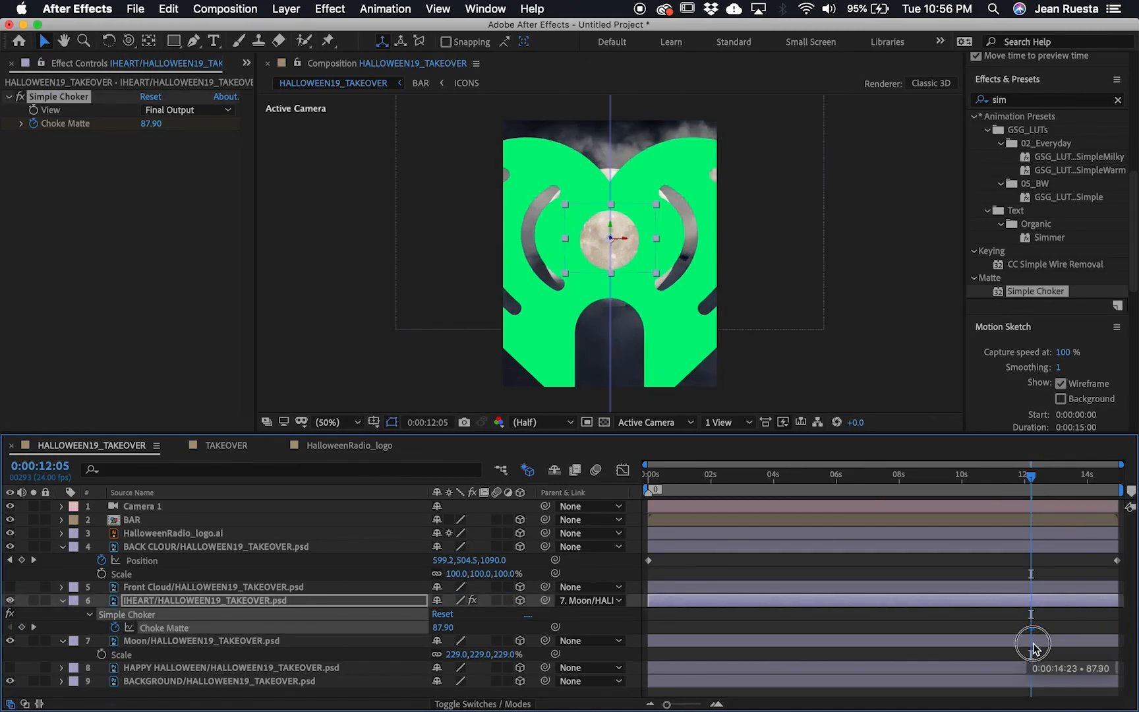
drag(1032, 648, 1031, 647)
Keyframe the IHEART layer's Choke Matte to 0 at 0:00:14:06.
drag(1033, 483, 1096, 494)
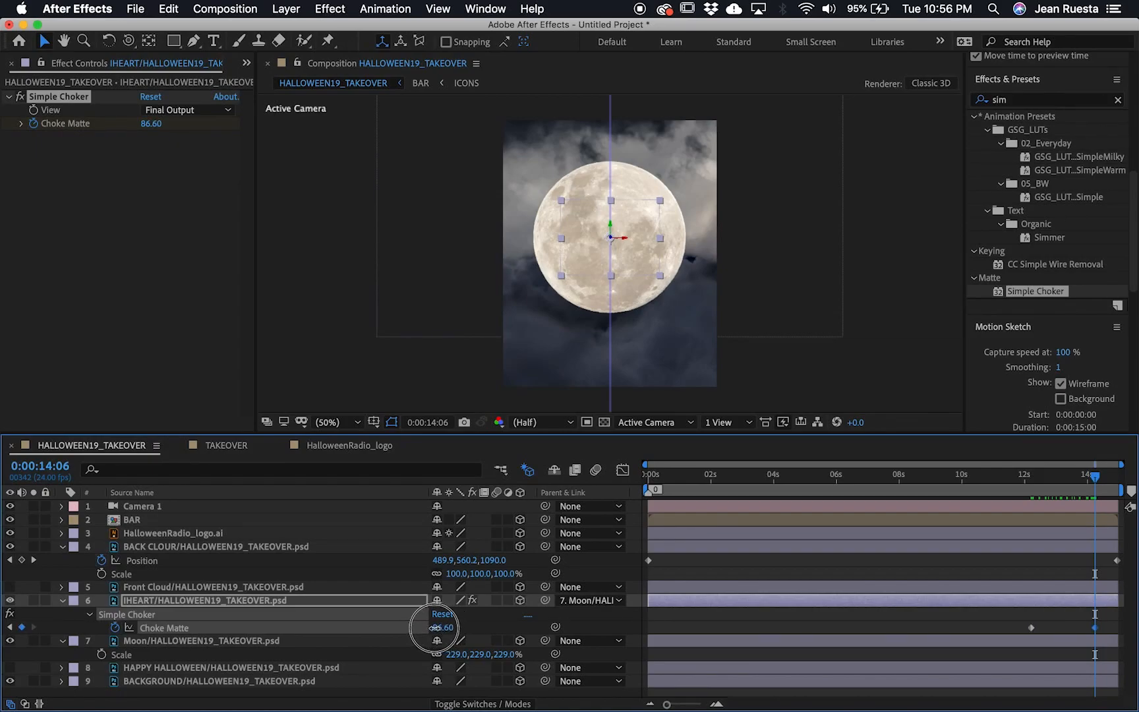
drag(345, 629, 185, 640)
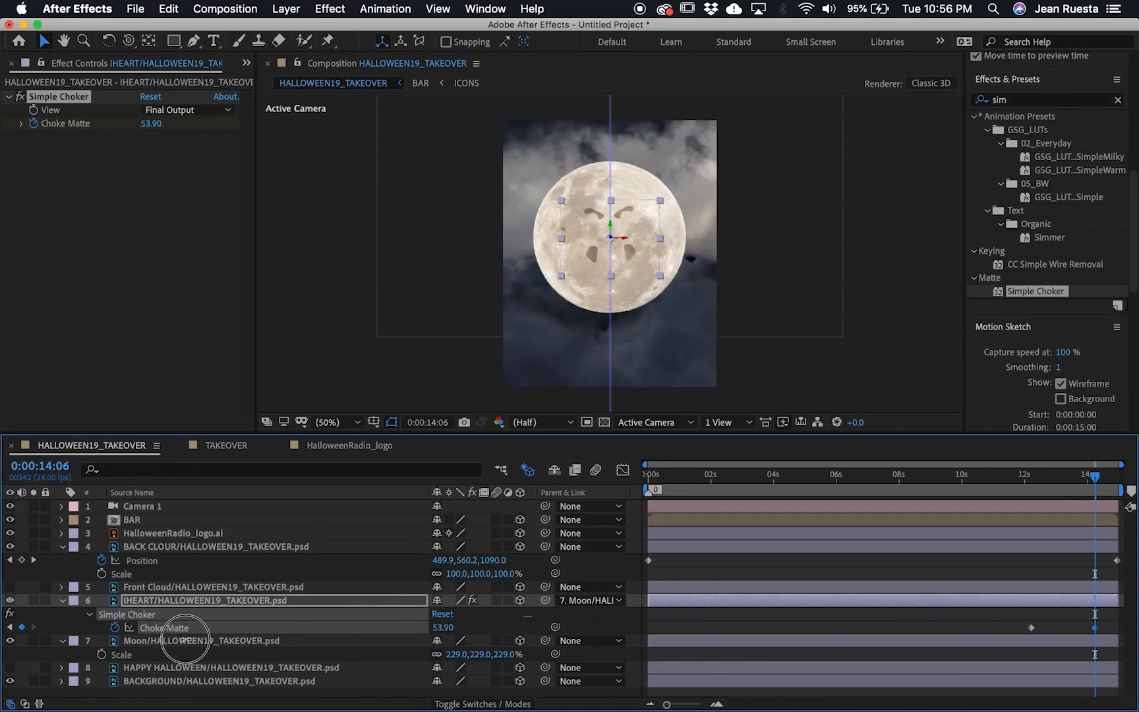
drag(448, 634, 439, 631)
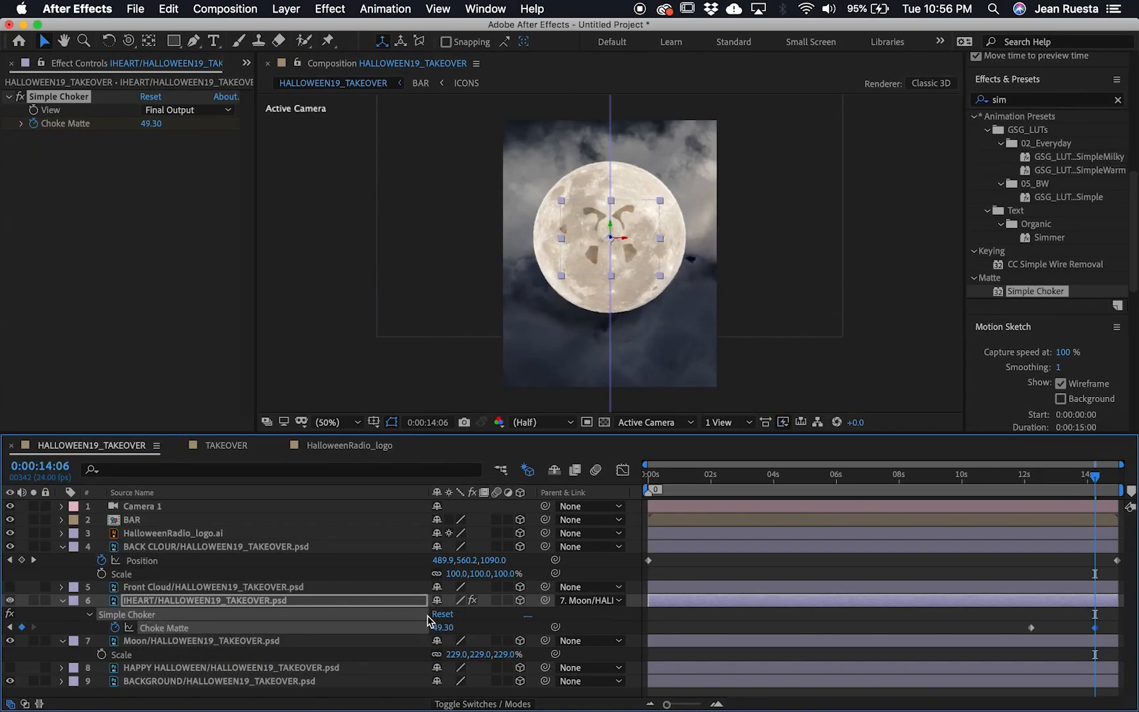
click(436, 630)
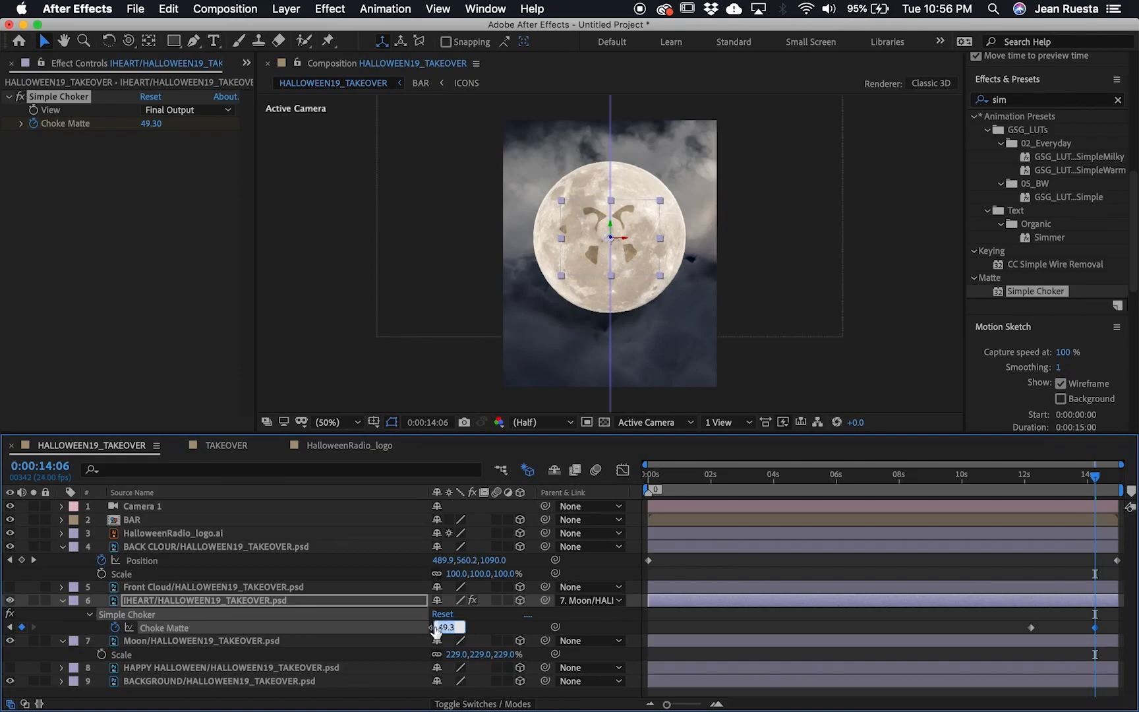
click(621, 628)
Retime the two Choke Matte keyframes to 0:00:11:09 and 0:00:13:20, and trim the IHEART layer to start at the first one.
mouse_move(1032, 483)
mouse_down()
mouse_move(1086, 487)
mouse_move(1023, 483)
mouse_move(1041, 486)
mouse_up()
drag(1032, 628, 1005, 629)
click(1009, 480)
drag(1009, 480, 1050, 478)
drag(1082, 631, 1079, 630)
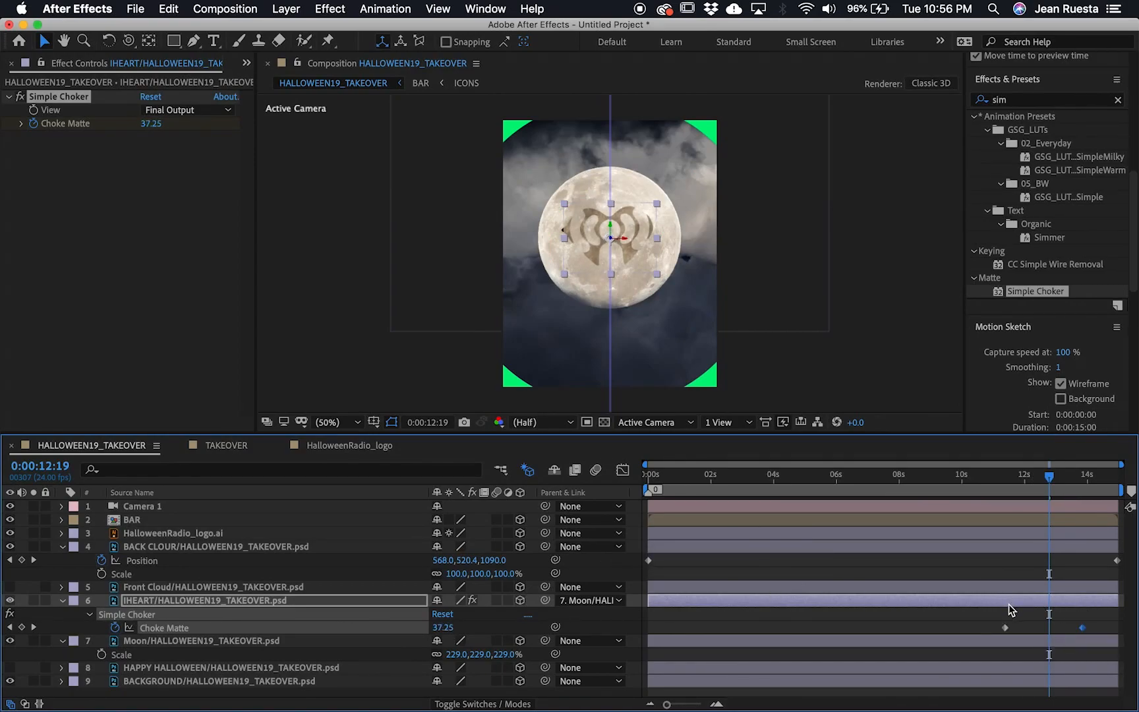
key(j)
key(alt+bracketleft)
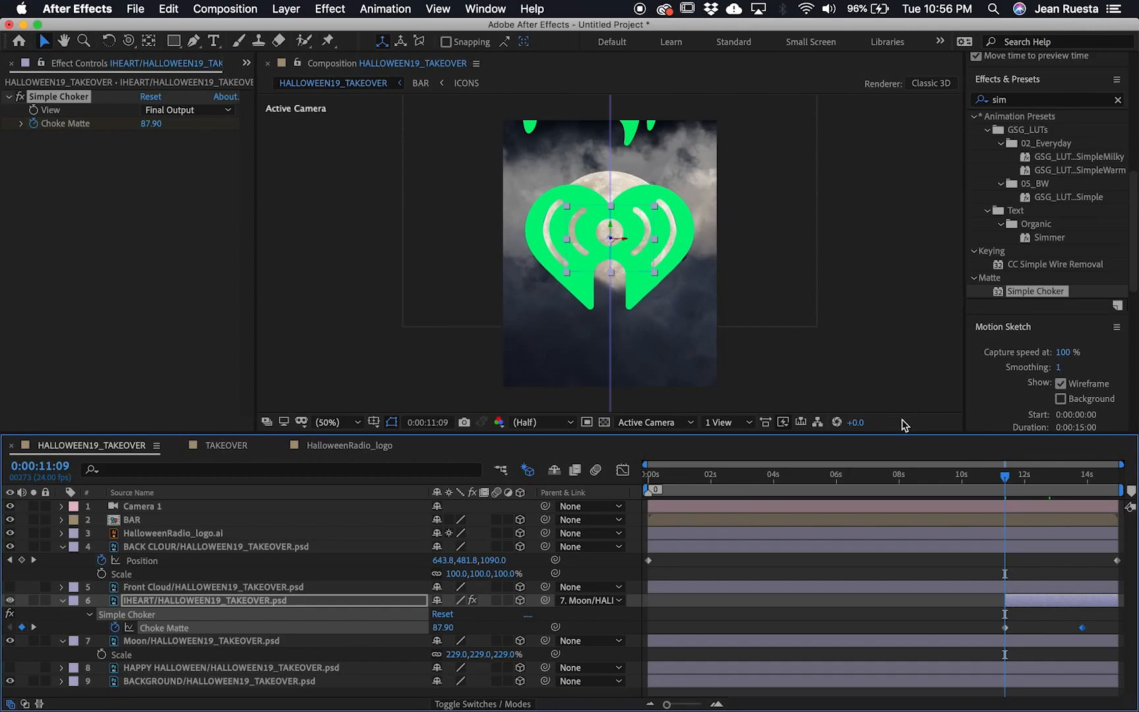
Find the Gaussian Blur effect, apply it to the IHEART layer and expand its Blurriness control.
click(682, 705)
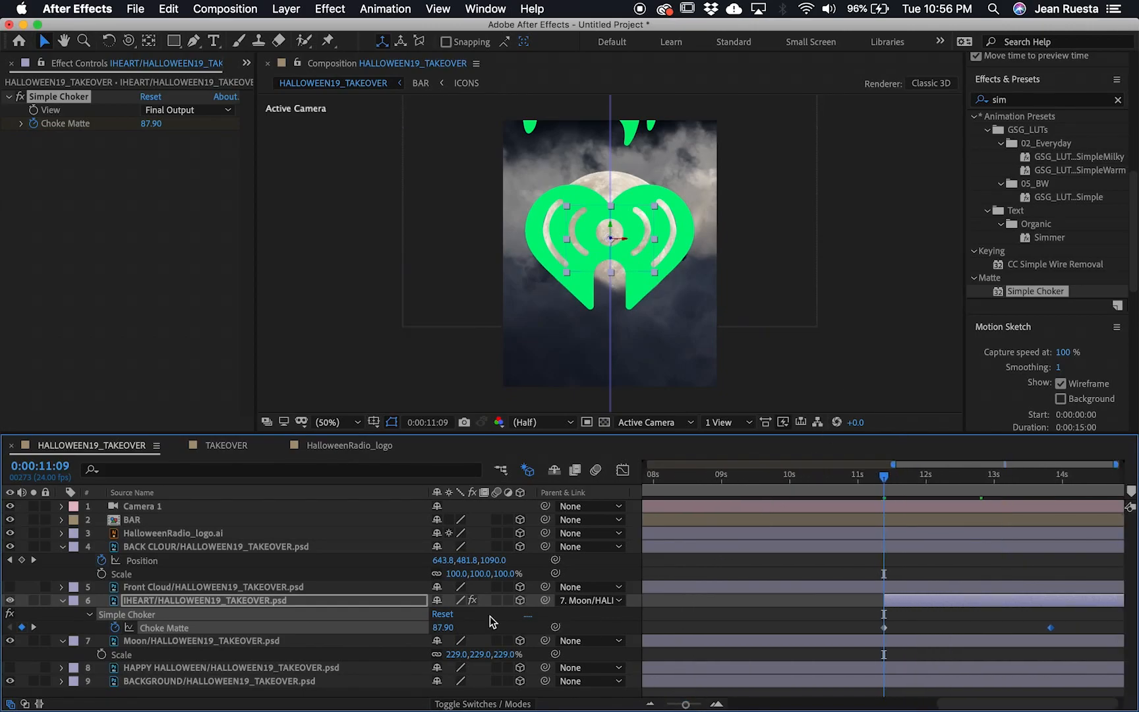
click(182, 602)
key(period)
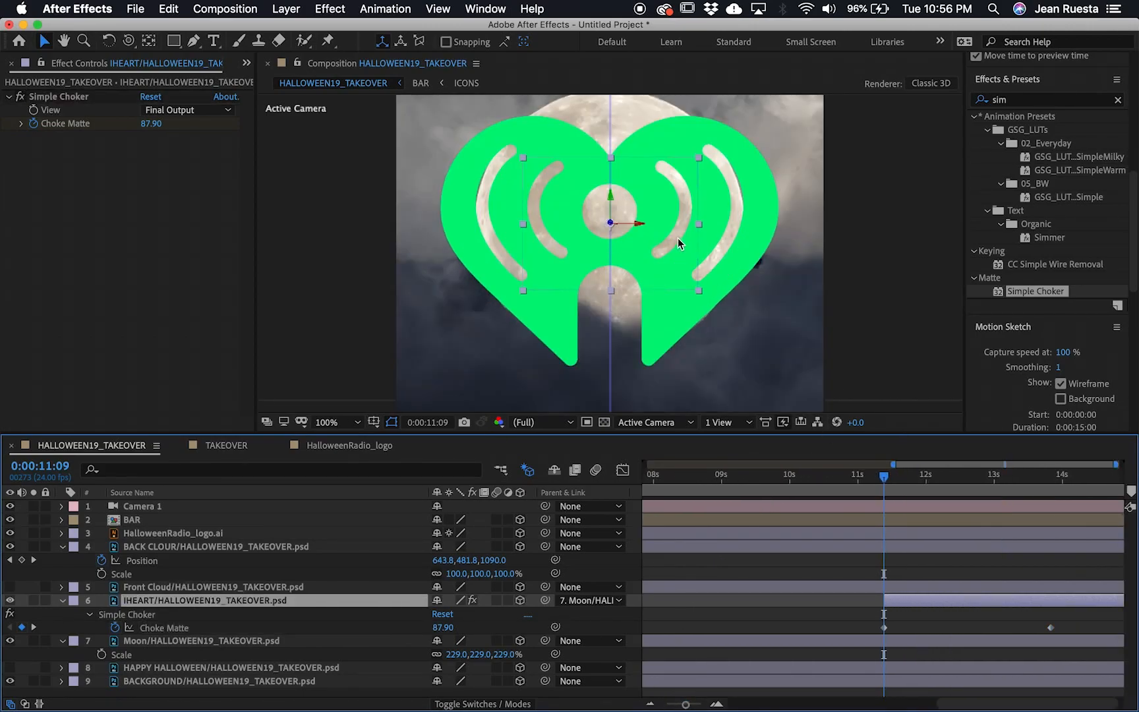
click(1002, 101)
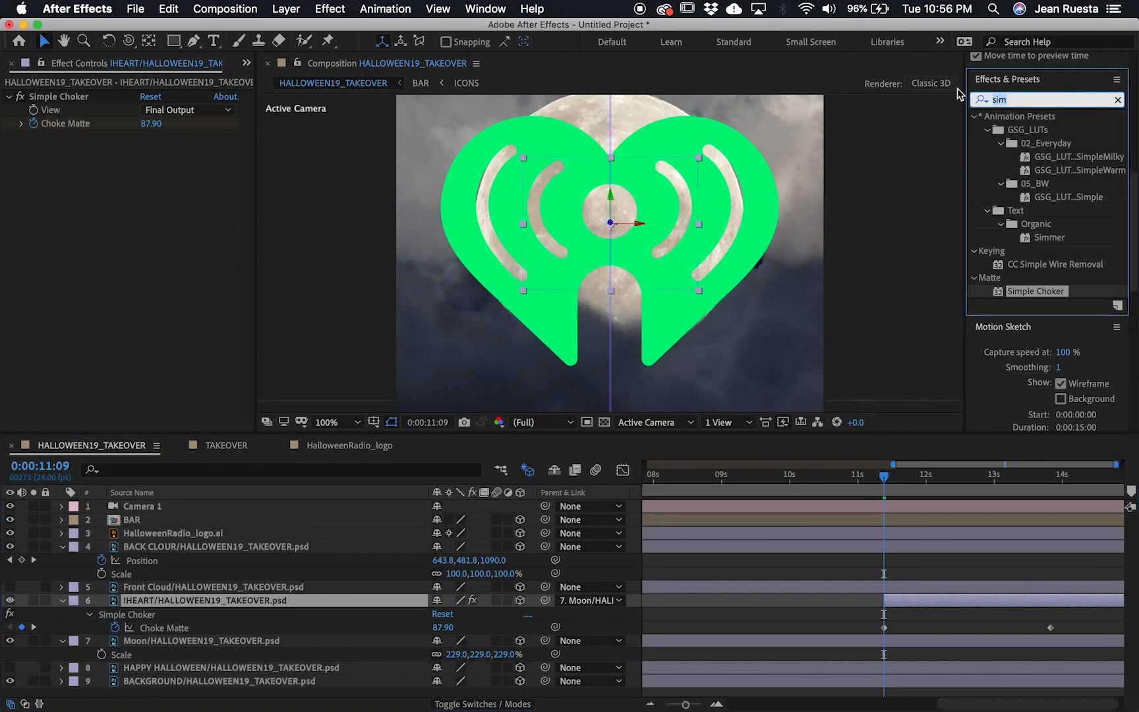
text(blur)
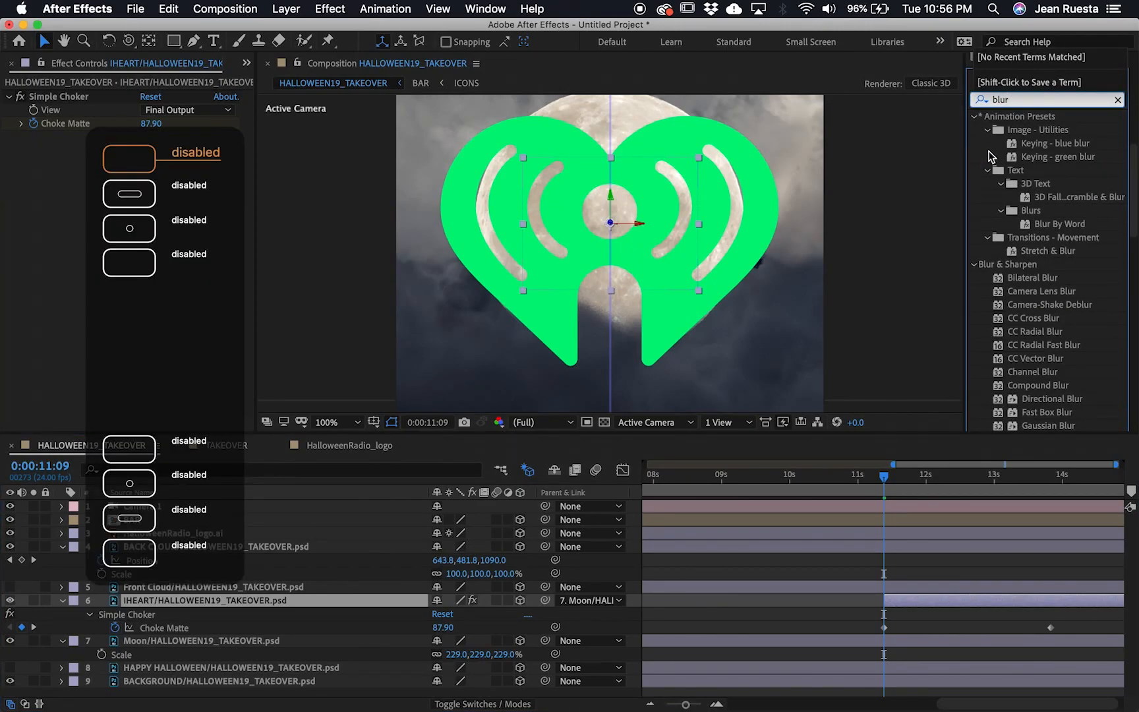
drag(1041, 427, 257, 606)
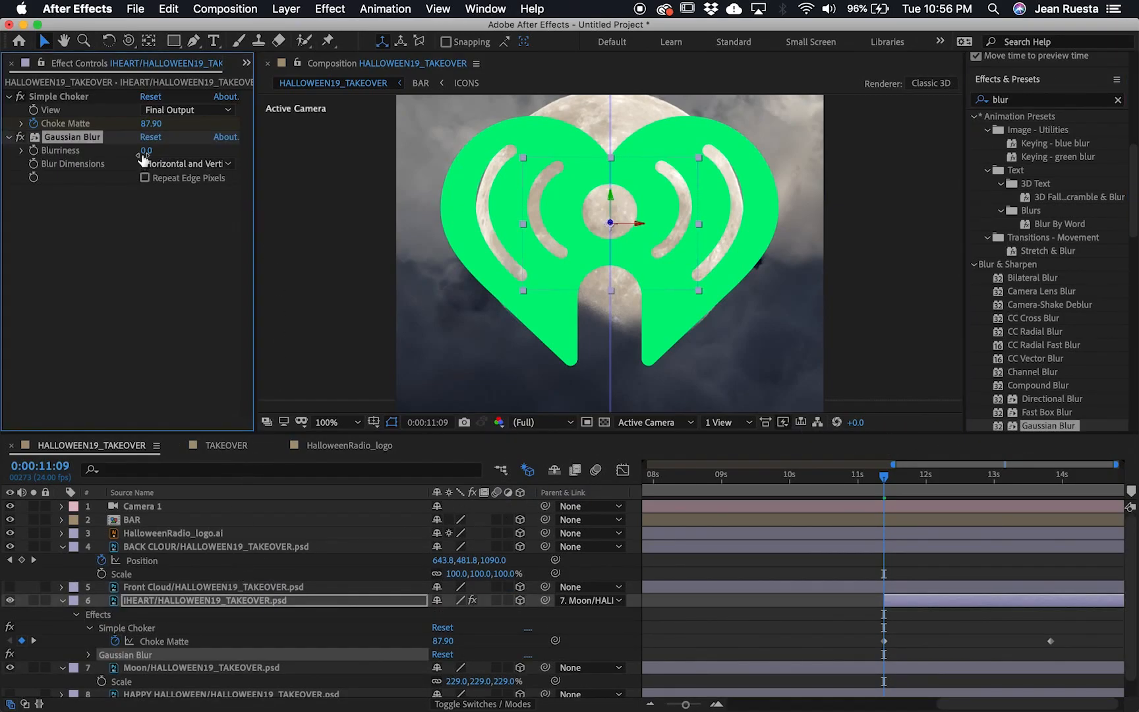
click(21, 151)
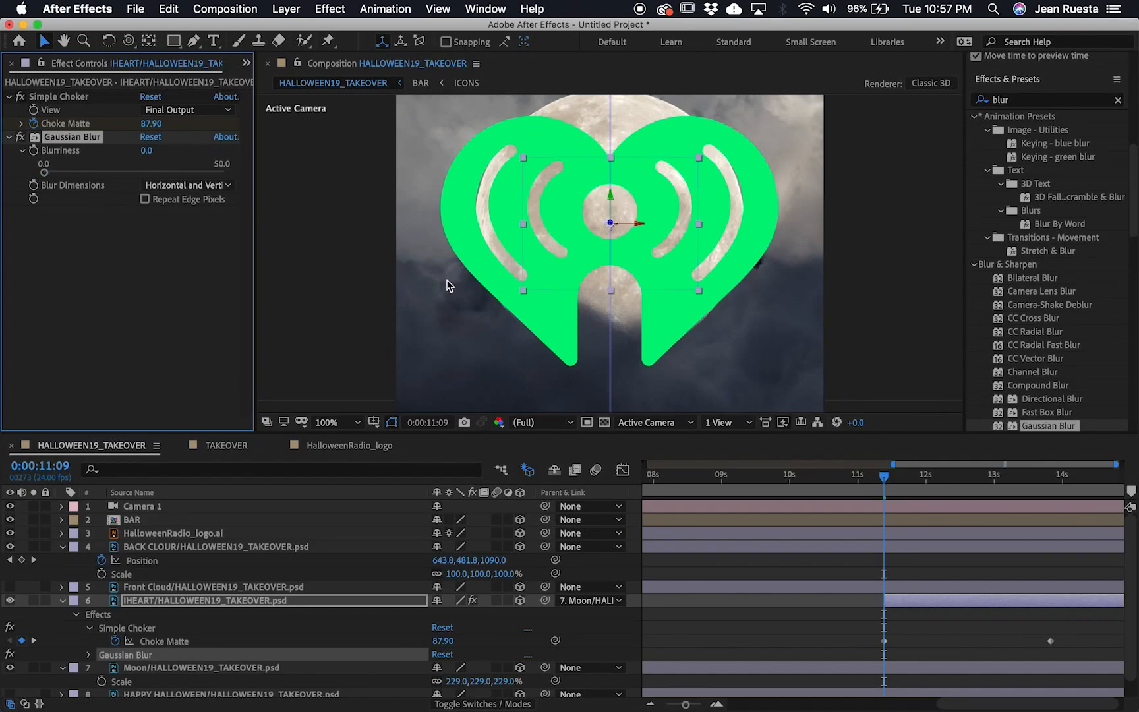
At 0:00:13:20, raise the Gaussian Blur's Blurriness on the IHEART layer to 32.9.
drag(1018, 491, 1051, 483)
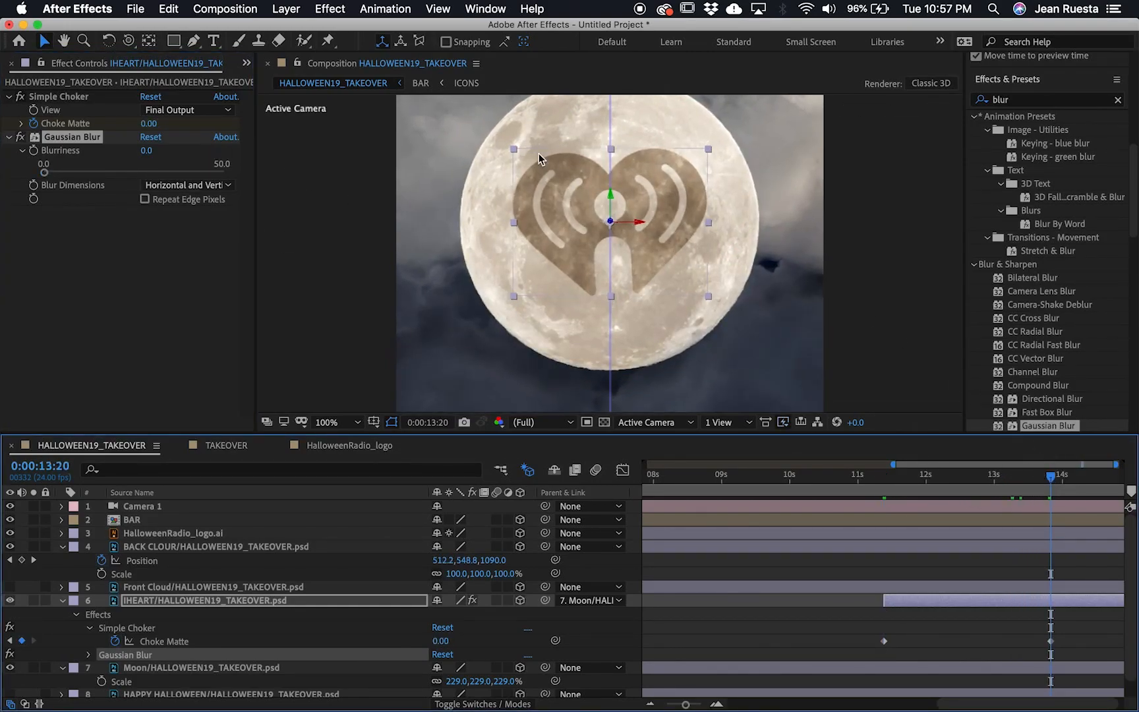
click(153, 172)
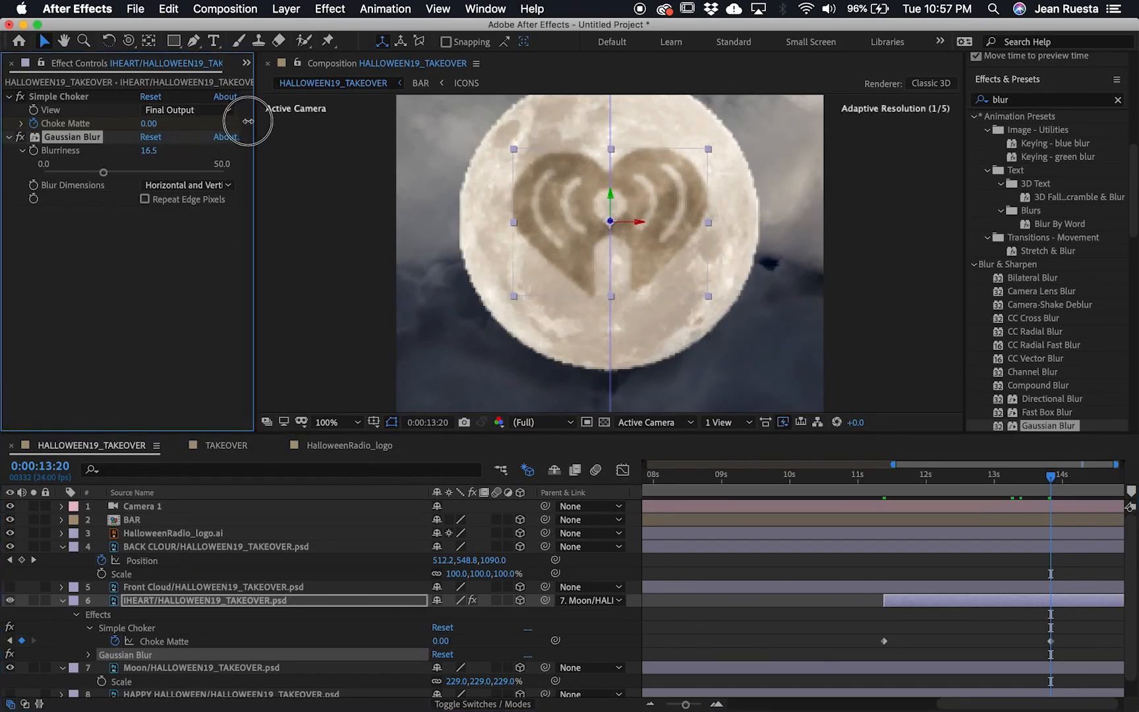
drag(332, 93, 344, 88)
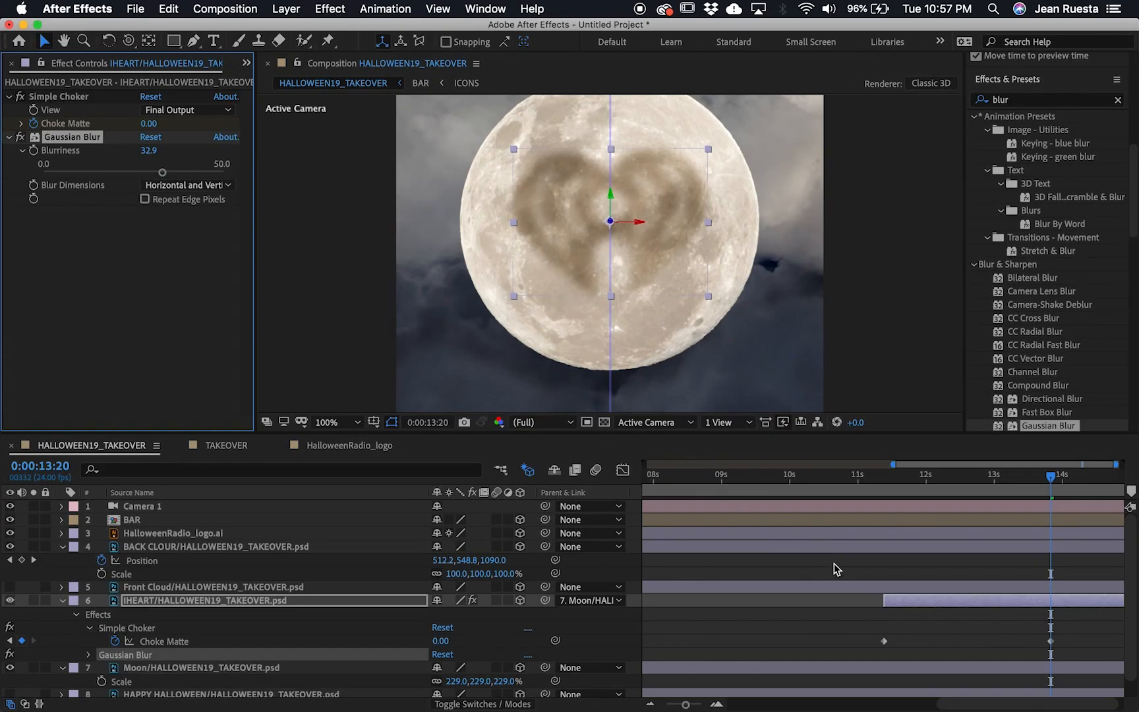
Keyframe the IHEART layer's Gaussian Blur Blurriness from 32.9 at 0:00:11:09 to 3.0 at 0:00:13:20.
drag(888, 489, 883, 486)
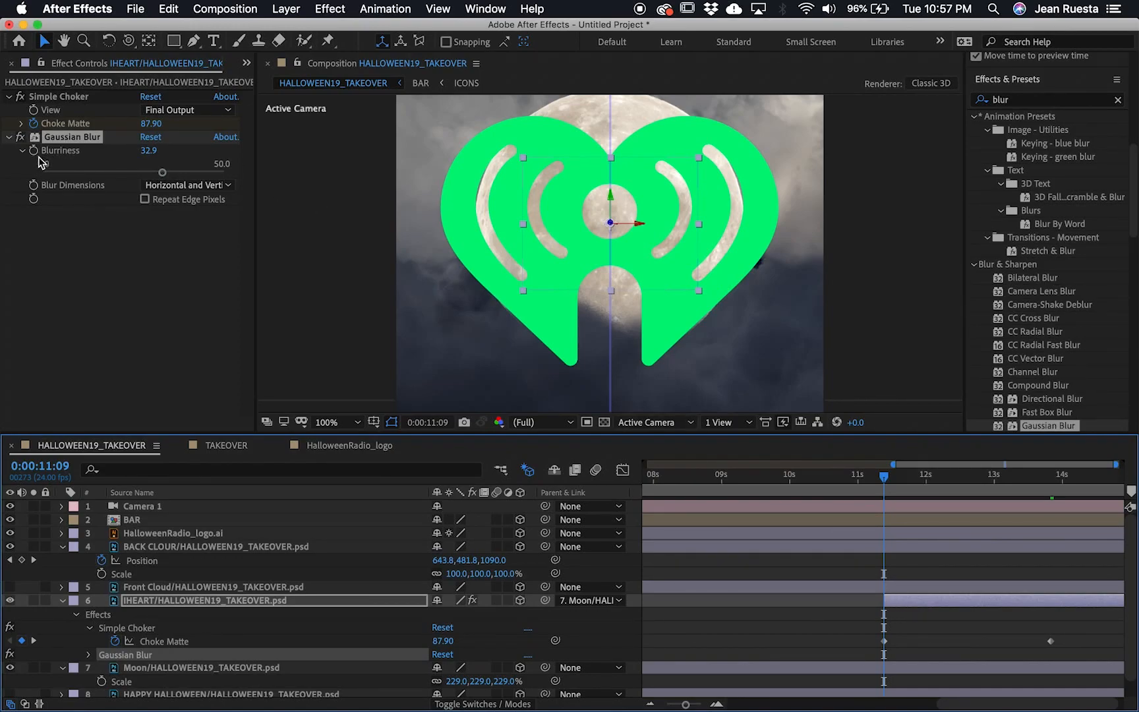
click(201, 384)
drag(889, 484, 1041, 479)
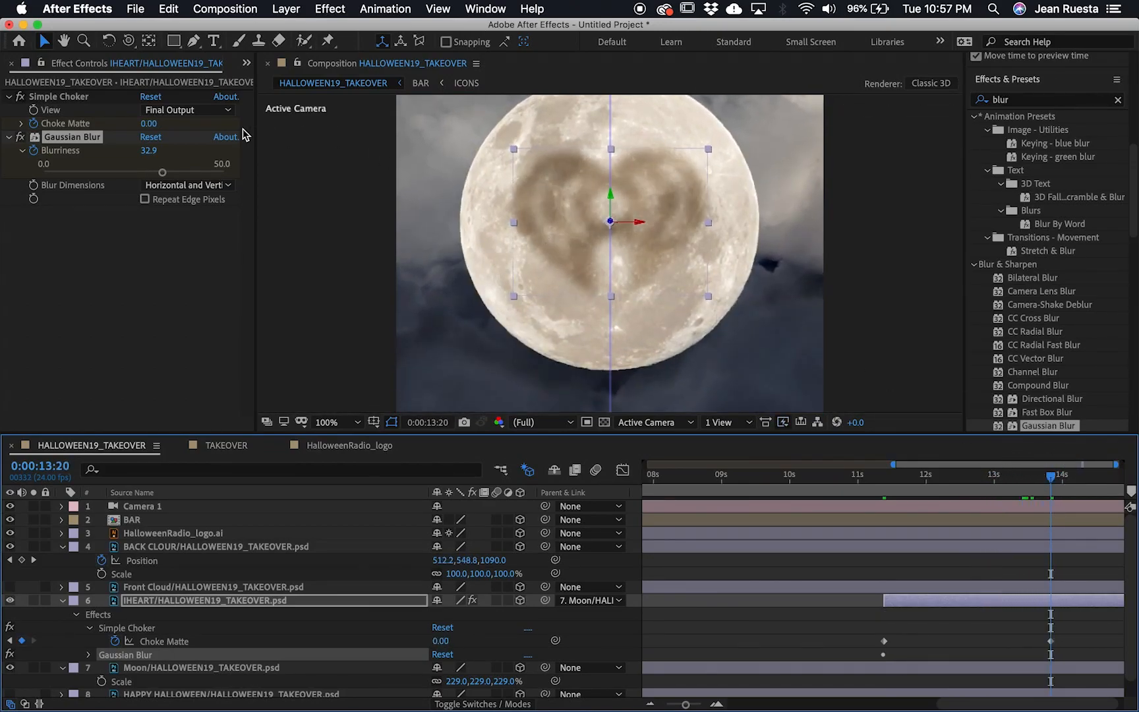
click(145, 151)
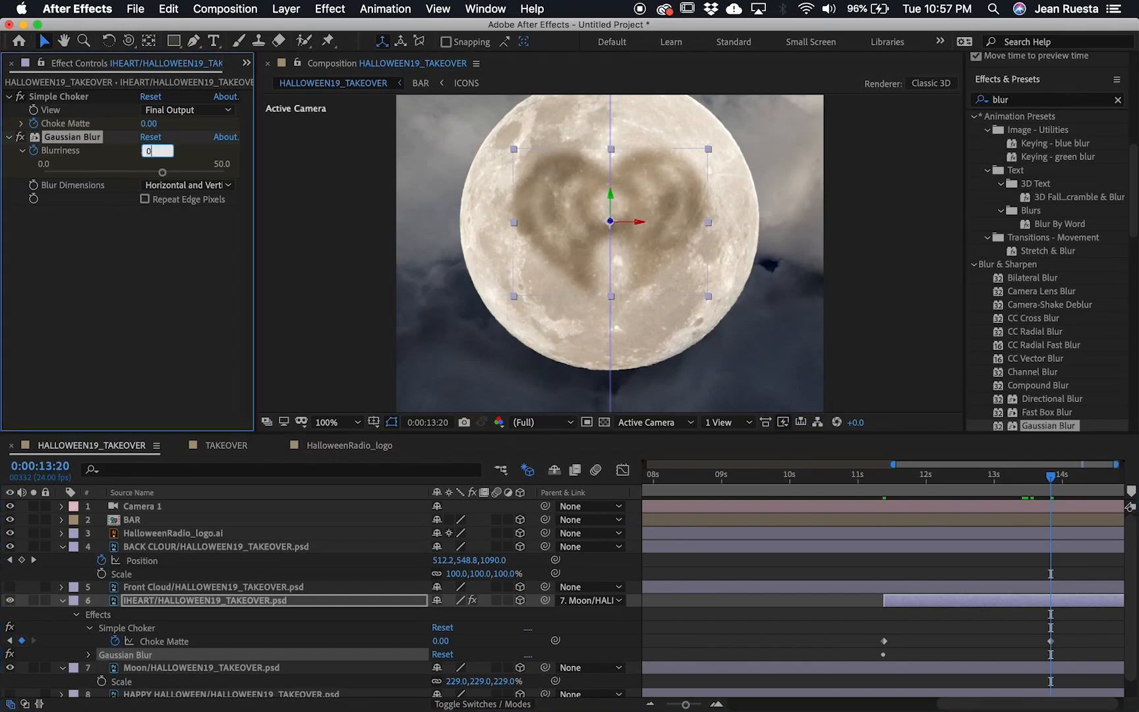
key(Return)
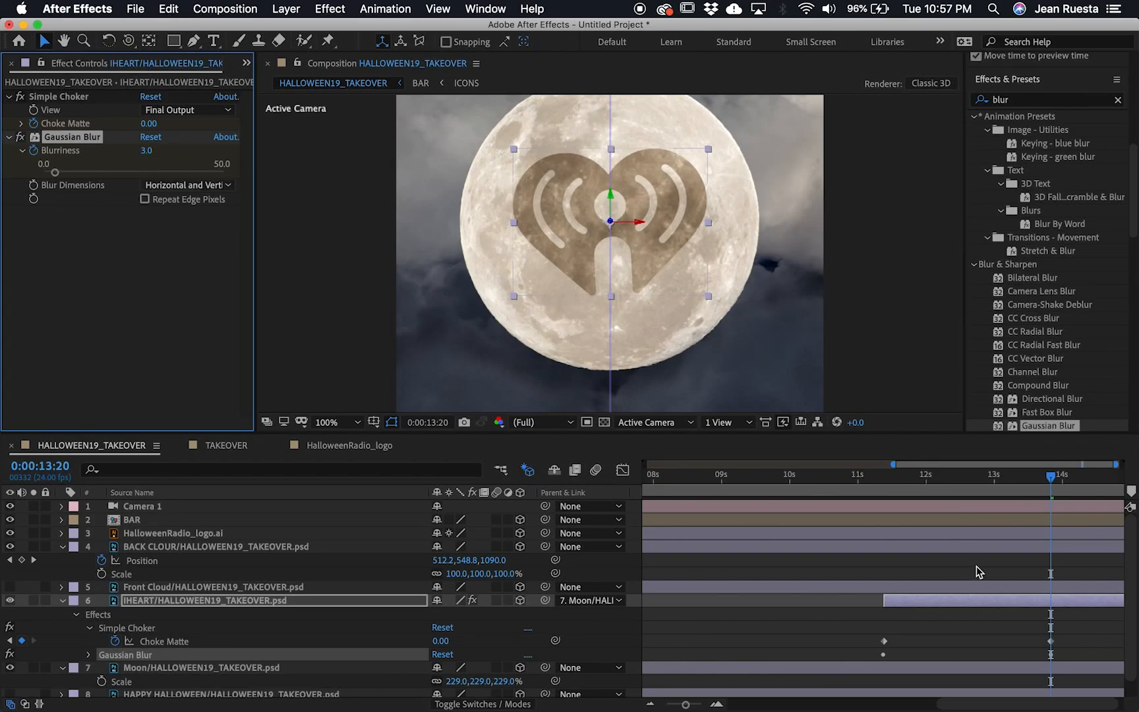
Fit the composition in the viewer and review the camera push and heart reveal across the full timeline, ending at 0:00:00:00.
click(1023, 659)
drag(891, 480, 1113, 461)
click(348, 422)
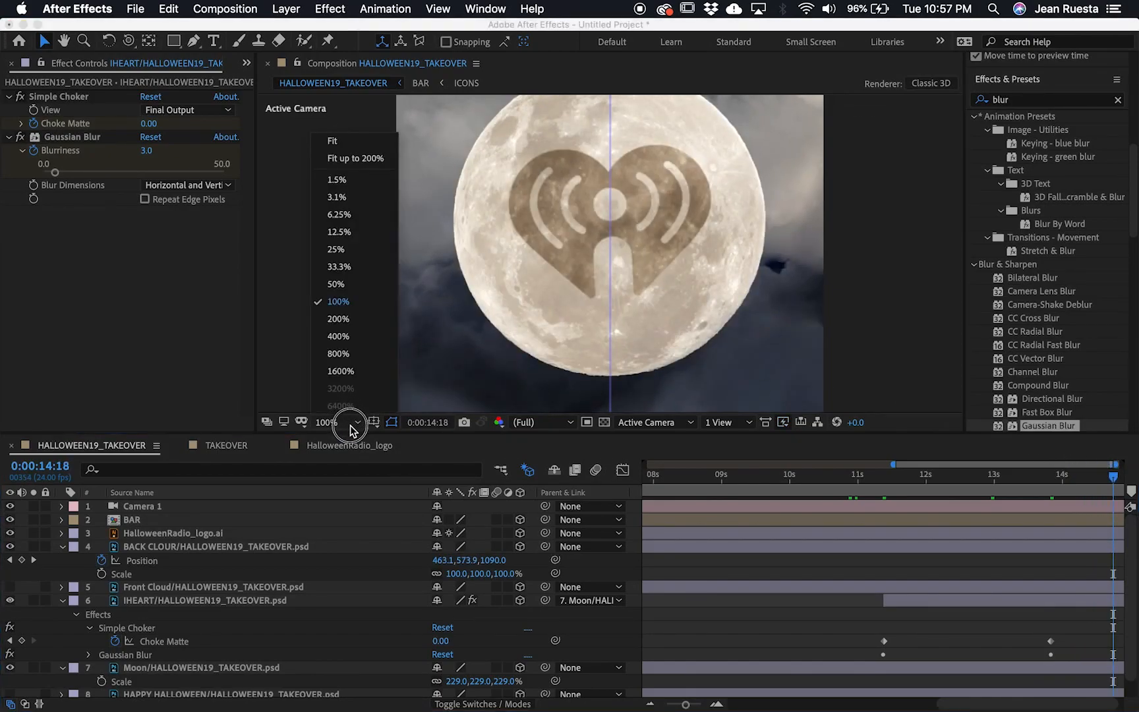
click(356, 152)
drag(897, 473, 619, 521)
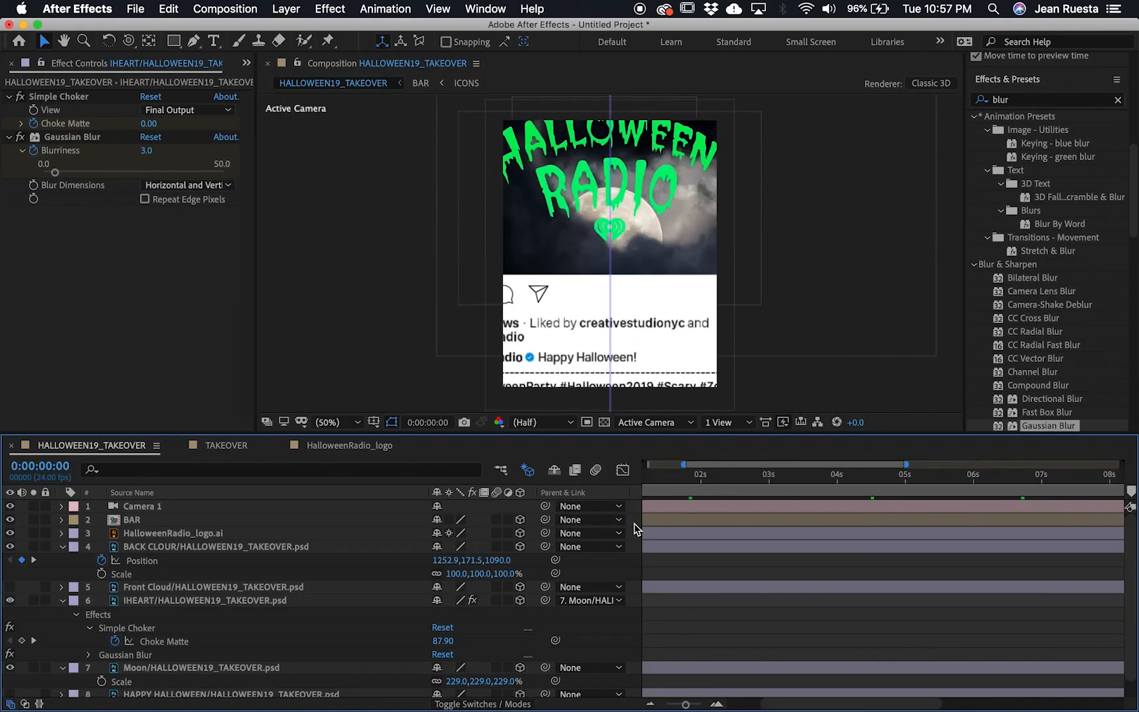
drag(685, 703, 656, 705)
drag(685, 486, 556, 539)
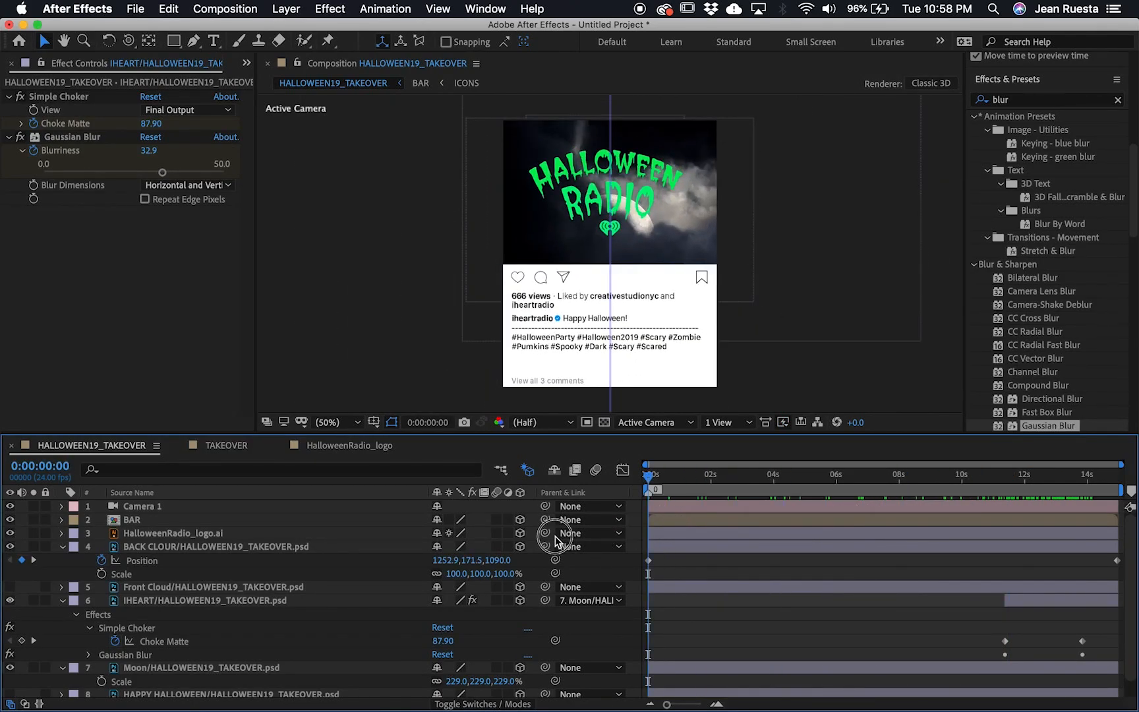
drag(644, 505, 1129, 469)
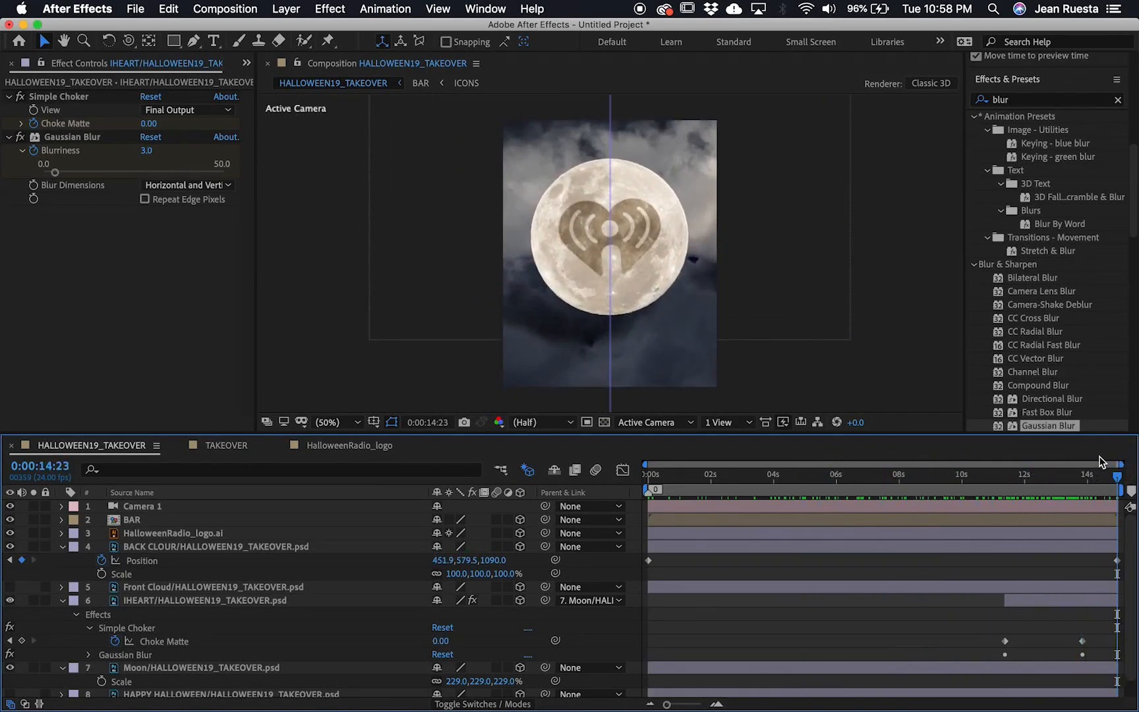
key(Home)
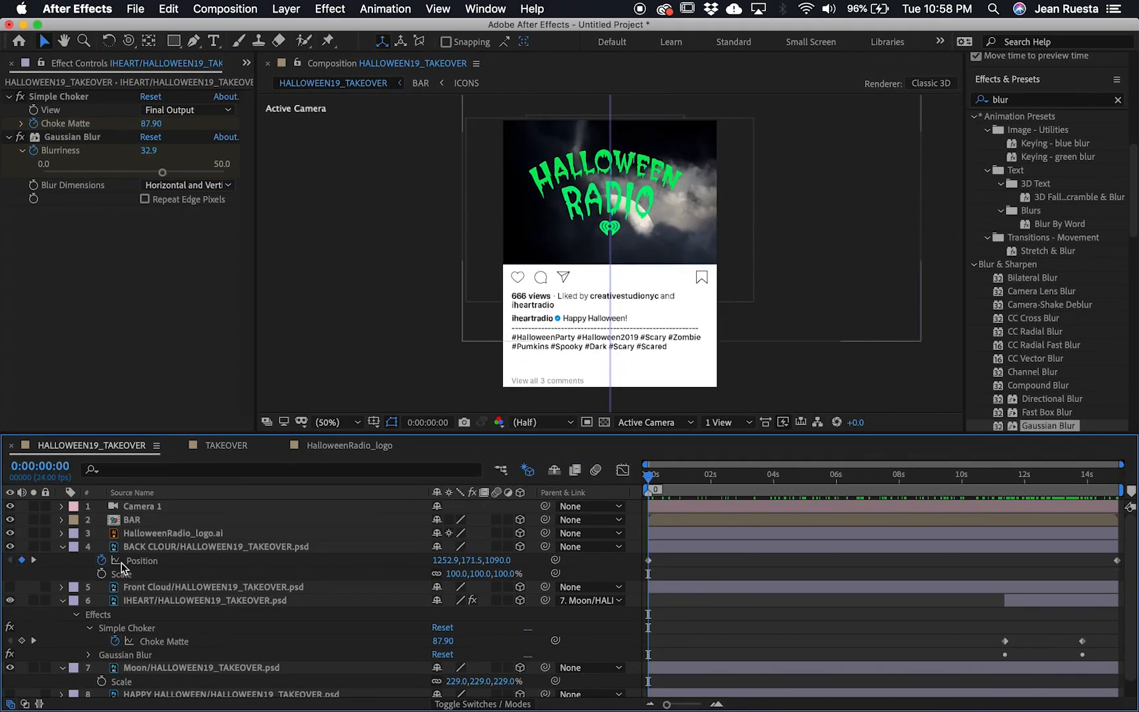
Collapse all layer properties and turn on the Front Cloud layer's visibility.
key(super+a)
click(63, 548)
click(108, 639)
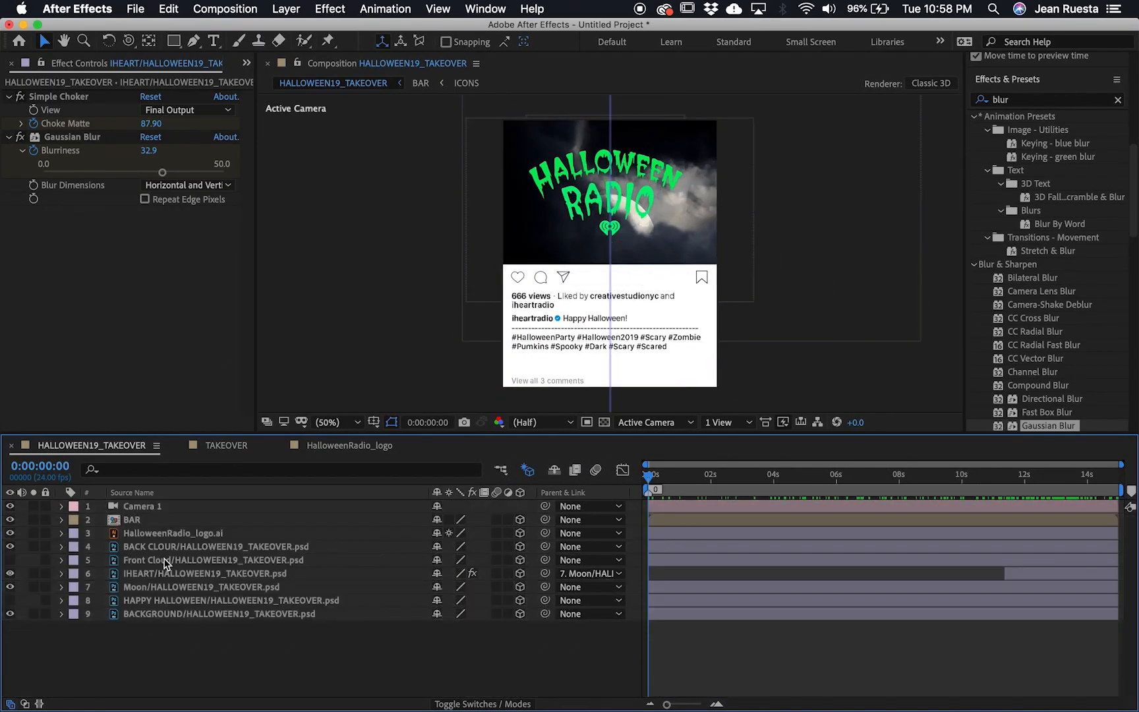
click(160, 560)
drag(10, 546, 10, 573)
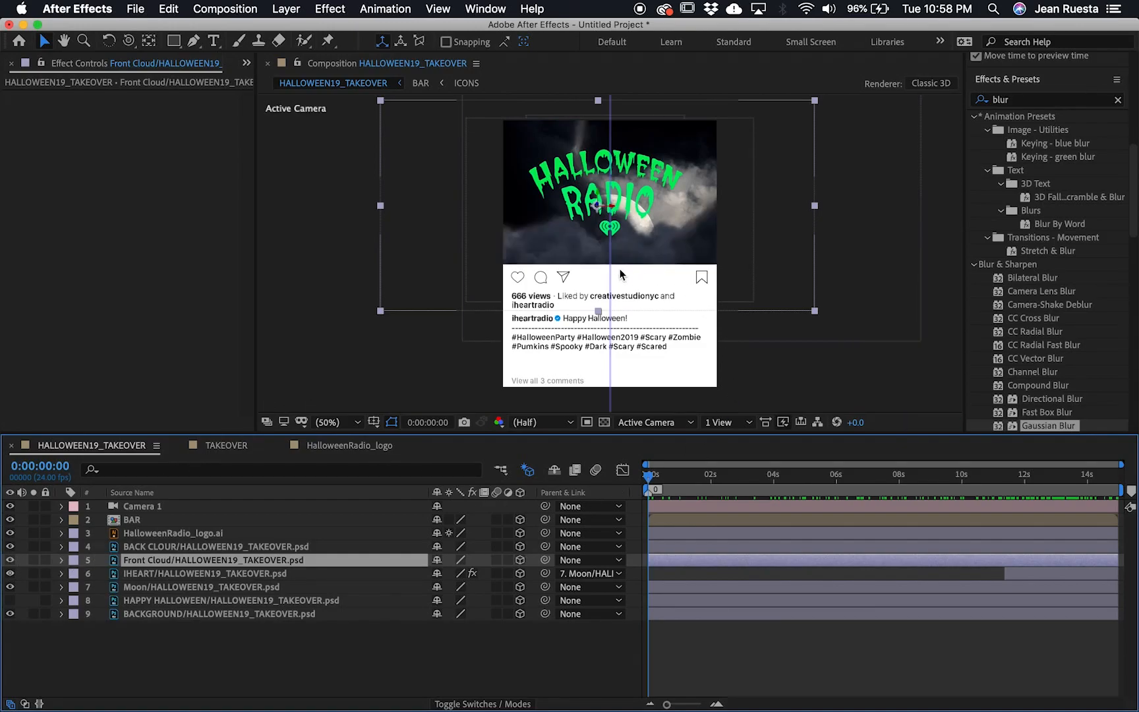
At 0:00:14:23, push the Front Cloud layer back to a Z position of 2048 and place it over the moon.
drag(643, 254, 636, 217)
drag(666, 474, 1044, 460)
click(778, 261)
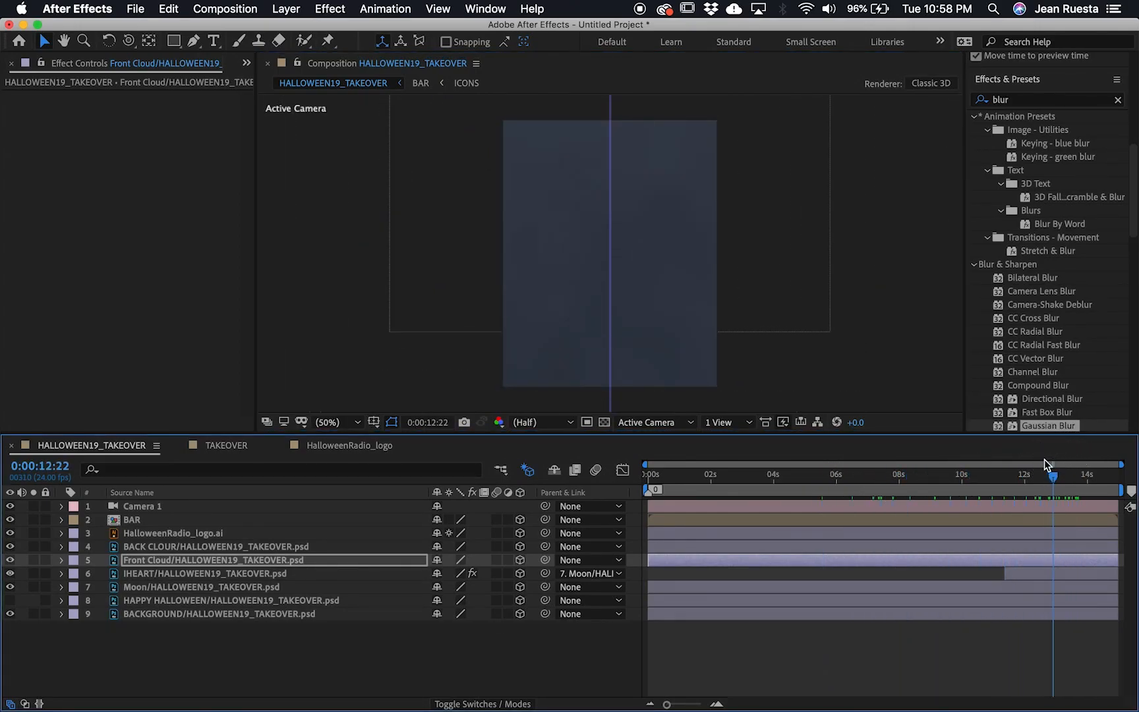
key(p)
drag(488, 573, 1135, 436)
mouse_move(680, 315)
mouse_down()
mouse_move(691, 348)
mouse_move(664, 373)
mouse_move(768, 400)
mouse_move(712, 359)
mouse_move(687, 312)
mouse_up()
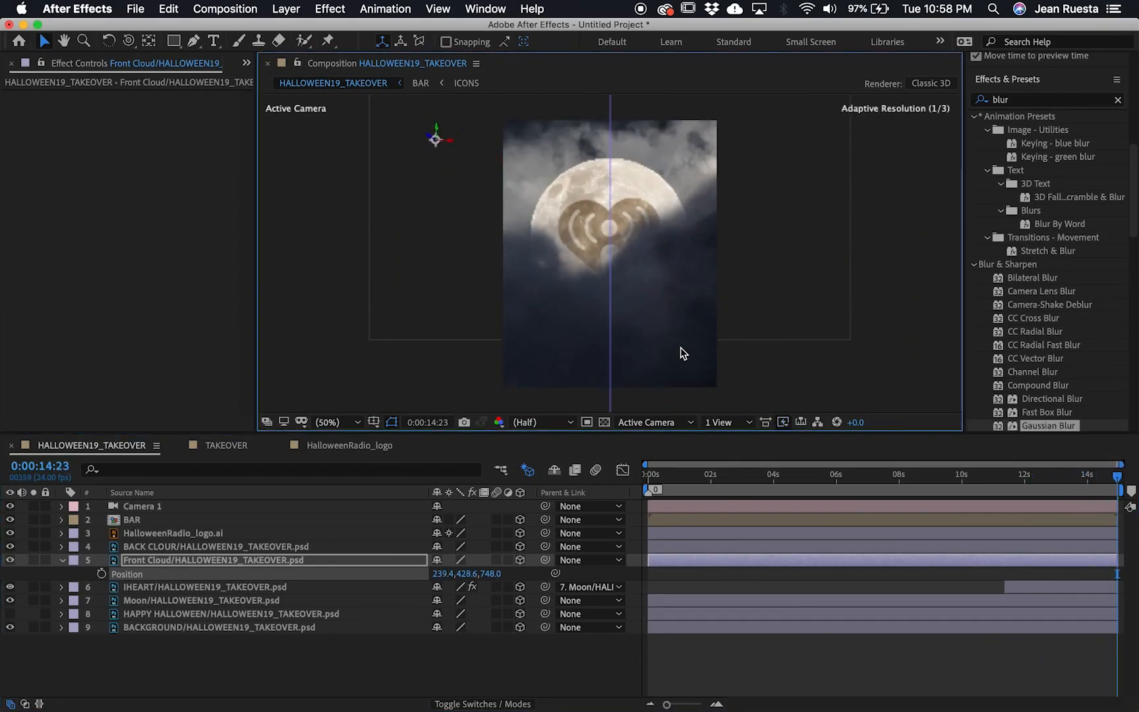
drag(498, 568, 556, 532)
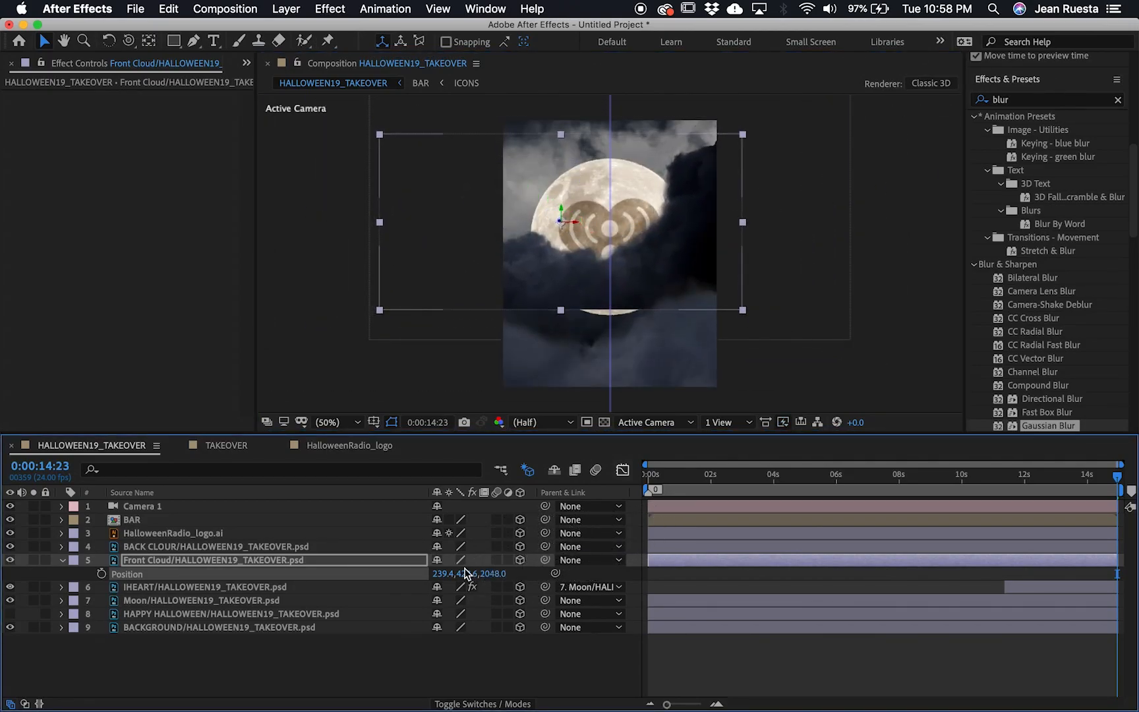
Scale the Front Cloud layer to 200% and reposition it so it covers only the moon's lower right edge.
key(s)
drag(458, 573, 467, 583)
drag(728, 315, 685, 304)
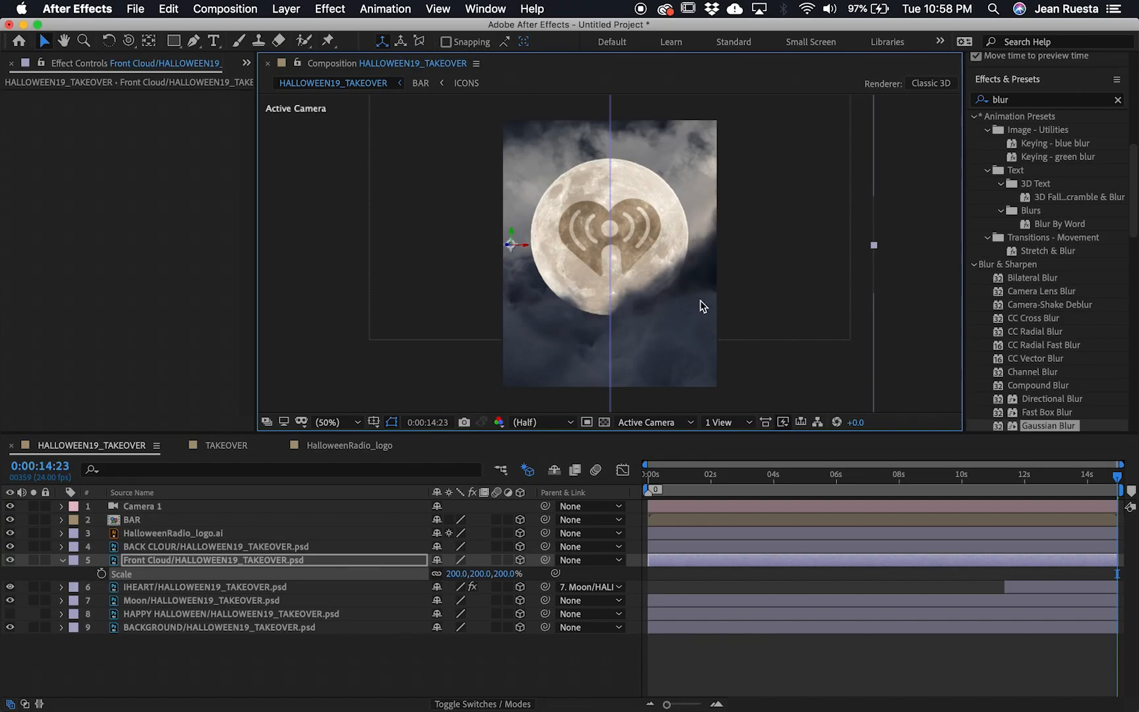
drag(698, 307, 698, 306)
Animate the Front Cloud layer's Position with a keyframe at 0:00:14:23 and a slightly shifted one at 0:00:00:00, checking the drift.
key(p)
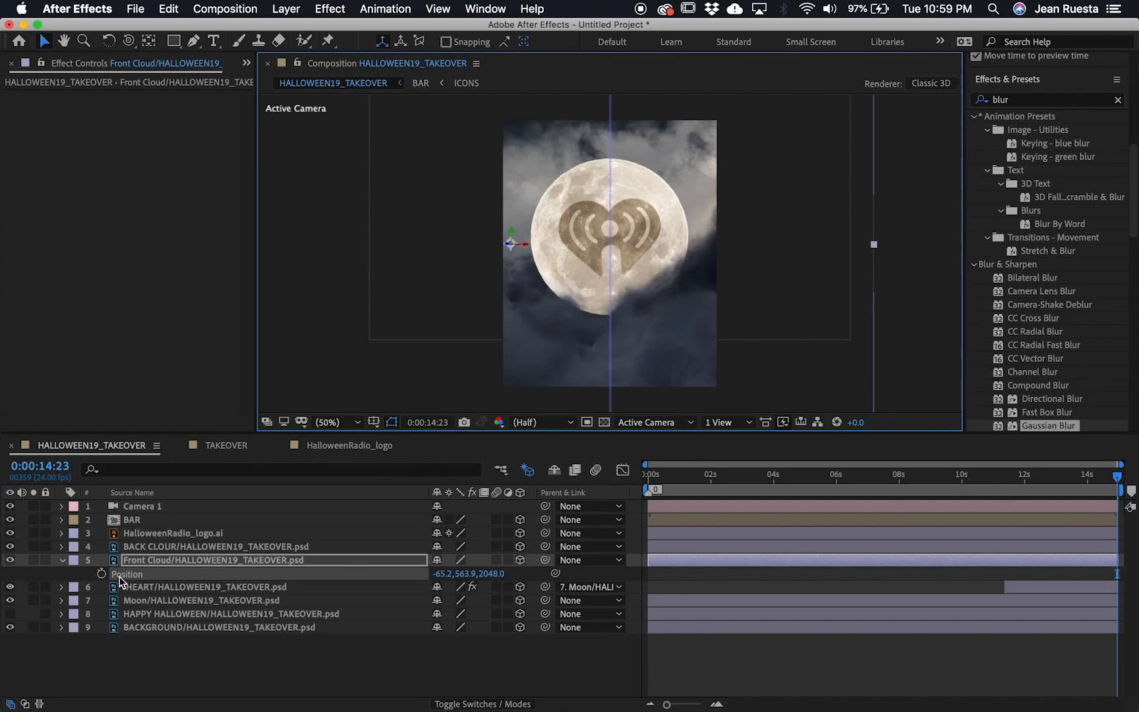
click(101, 573)
drag(1092, 473, 533, 496)
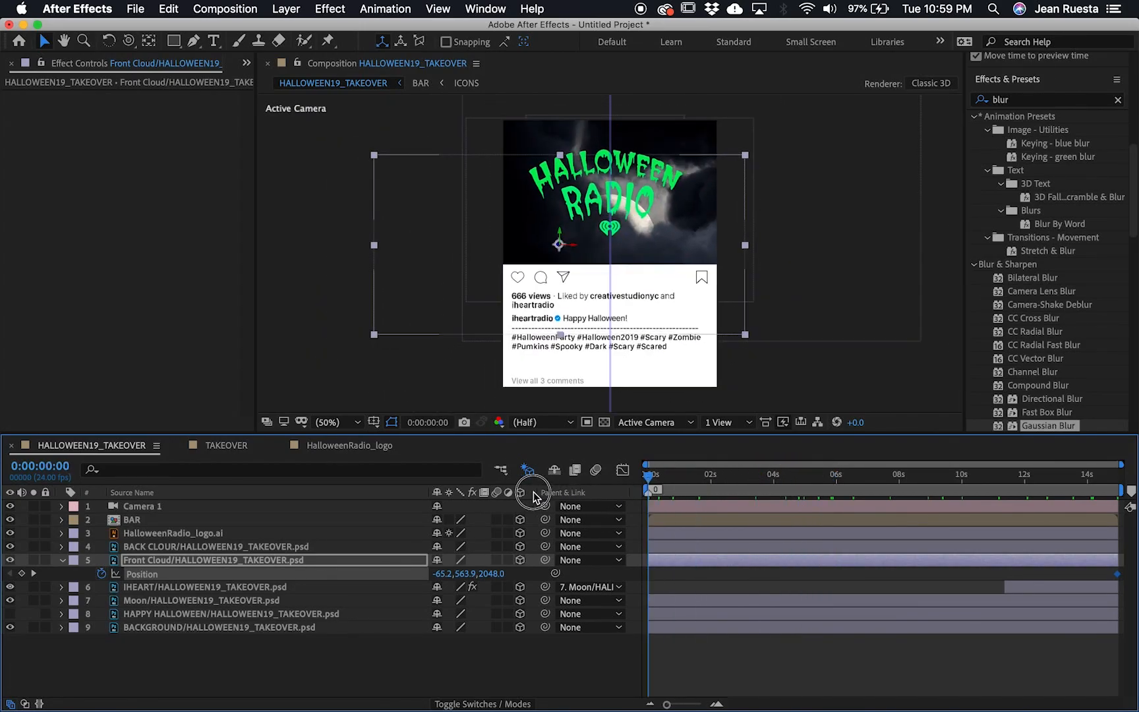
drag(422, 322, 458, 313)
drag(679, 482, 610, 465)
drag(399, 305, 394, 302)
drag(698, 484, 1127, 455)
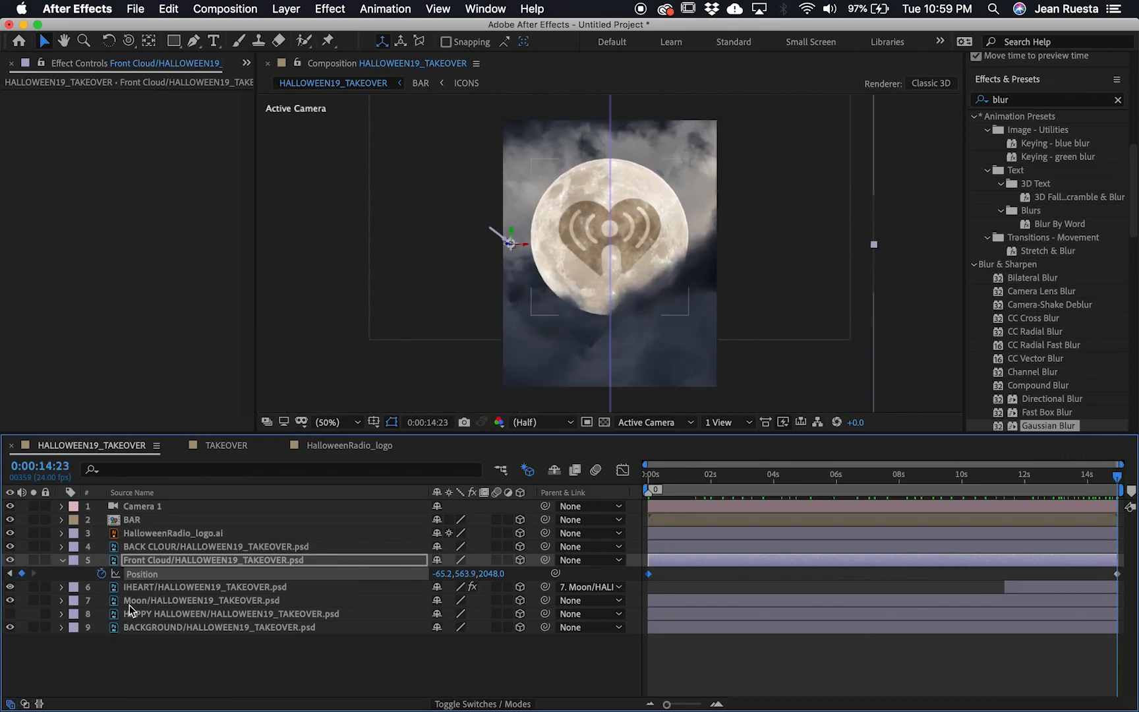
Collapse the Front Cloud layer, duplicate it and show the duplicate's Position property.
click(152, 586)
click(62, 559)
click(154, 560)
drag(1015, 478, 1125, 469)
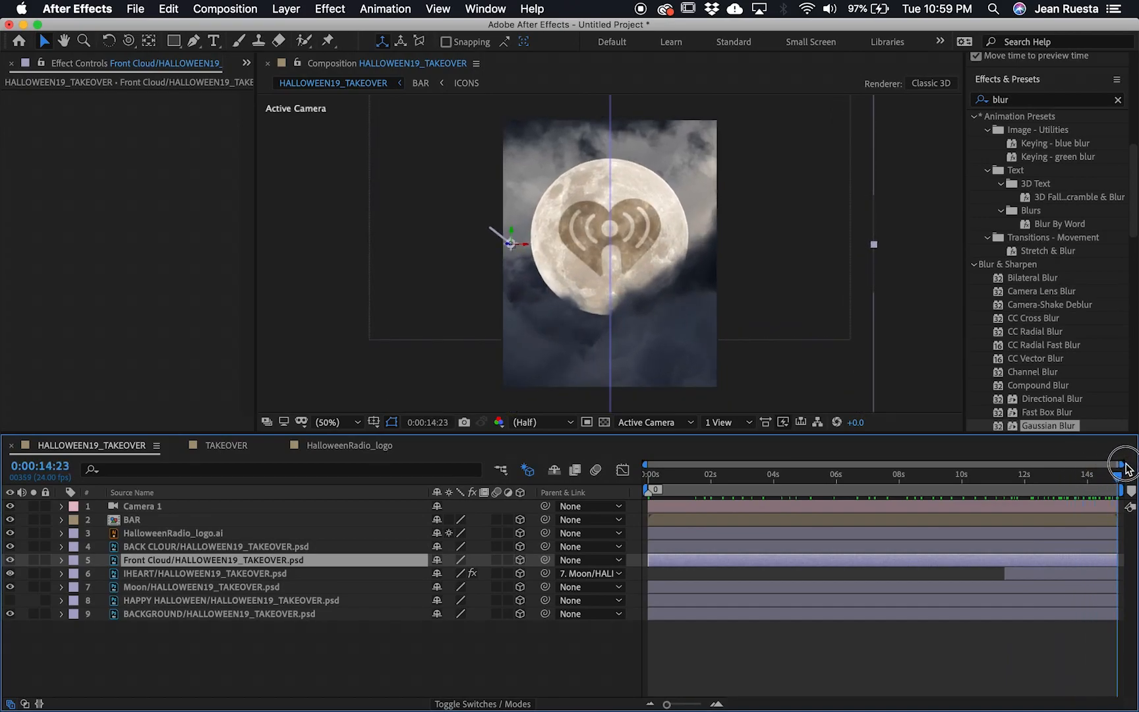
click(152, 646)
click(179, 561)
key(super+d)
key(p)
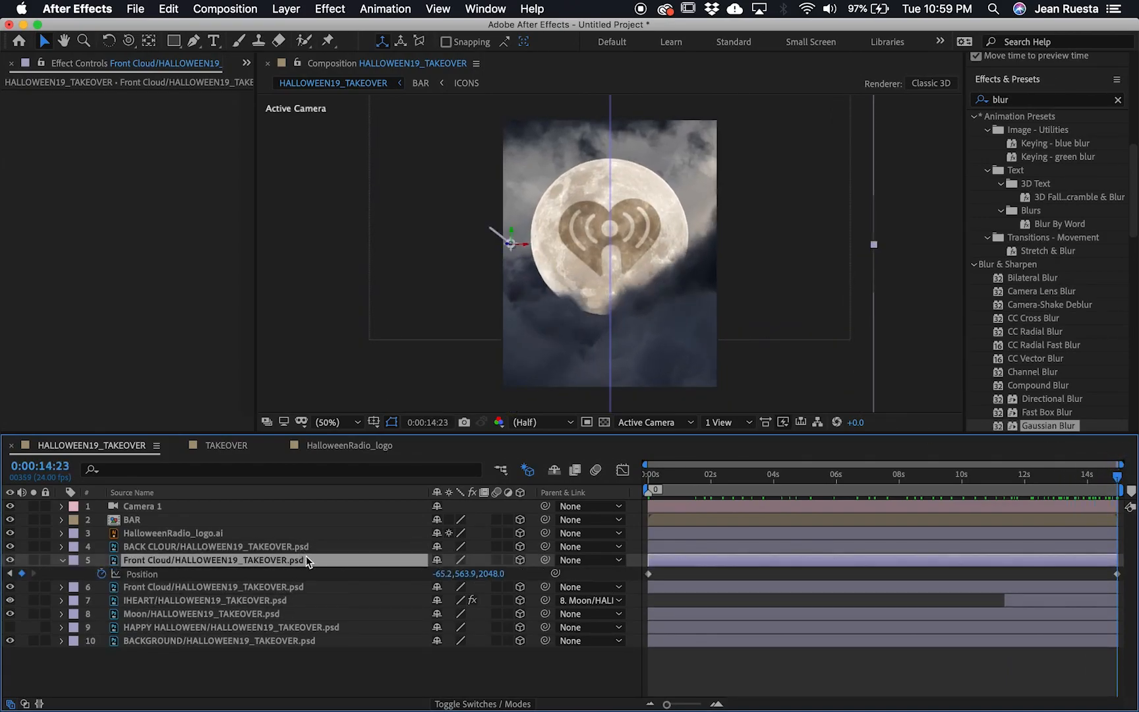
Clear the upper Front Cloud copy's Position keyframes, bring it forward to Z 1498 and shift it across the moon's lower part.
click(101, 573)
drag(496, 580, 378, 586)
key(s)
drag(453, 337, 538, 359)
Set the upper Front Cloud copy's Scale to 100% and adjust its placement over the bottom of the moon.
click(453, 578)
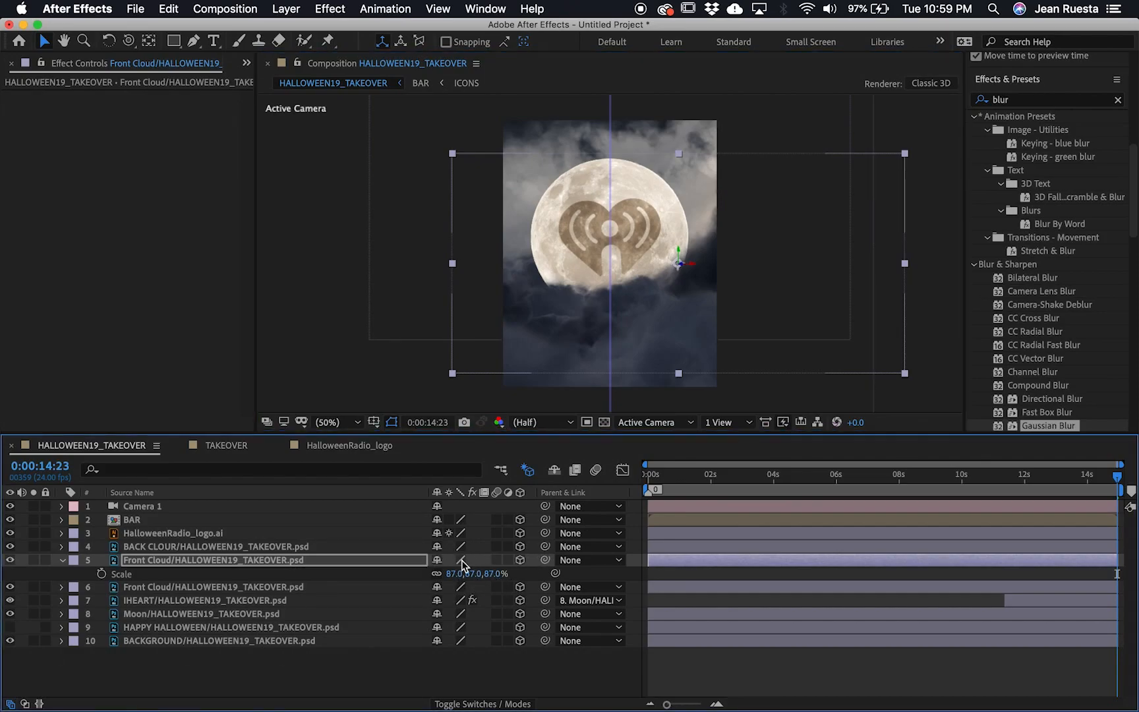
text(100)
key(Return)
click(622, 322)
mouse_move(780, 282)
mouse_down()
mouse_move(762, 259)
mouse_move(781, 285)
mouse_move(726, 356)
mouse_move(750, 287)
mouse_move(772, 264)
mouse_move(793, 269)
mouse_move(632, 264)
mouse_move(760, 282)
mouse_move(819, 272)
mouse_move(757, 270)
mouse_move(778, 282)
mouse_move(794, 271)
mouse_up()
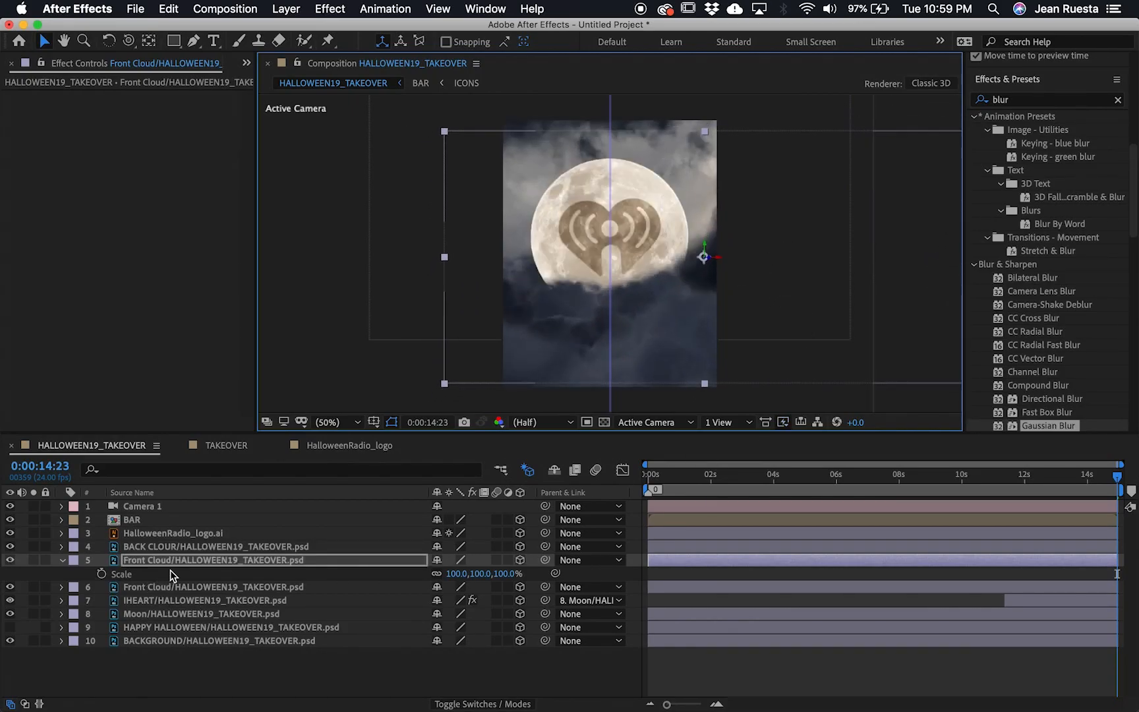
Keyframe the upper Front Cloud copy's Position at 0:00:14:23 and farther left at 0:00:11:11, and move the earlier keyframe to 0:00:00:00.
key(p)
click(101, 573)
drag(1073, 483, 1008, 473)
drag(813, 300, 744, 294)
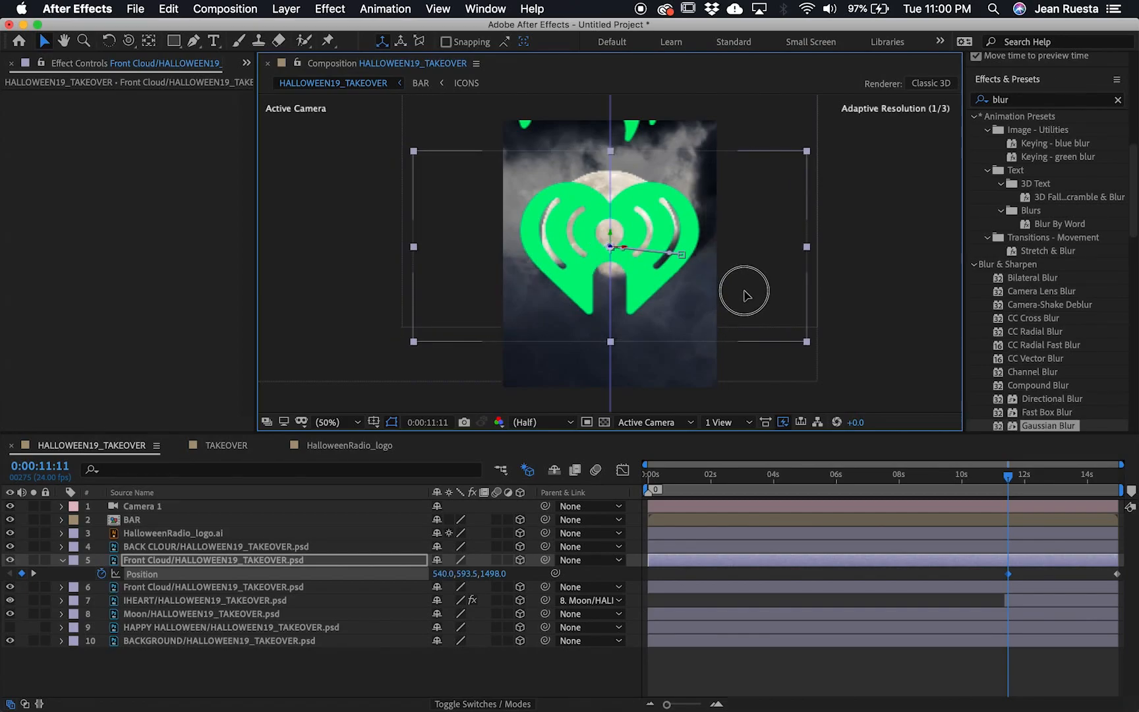
drag(1008, 578, 648, 578)
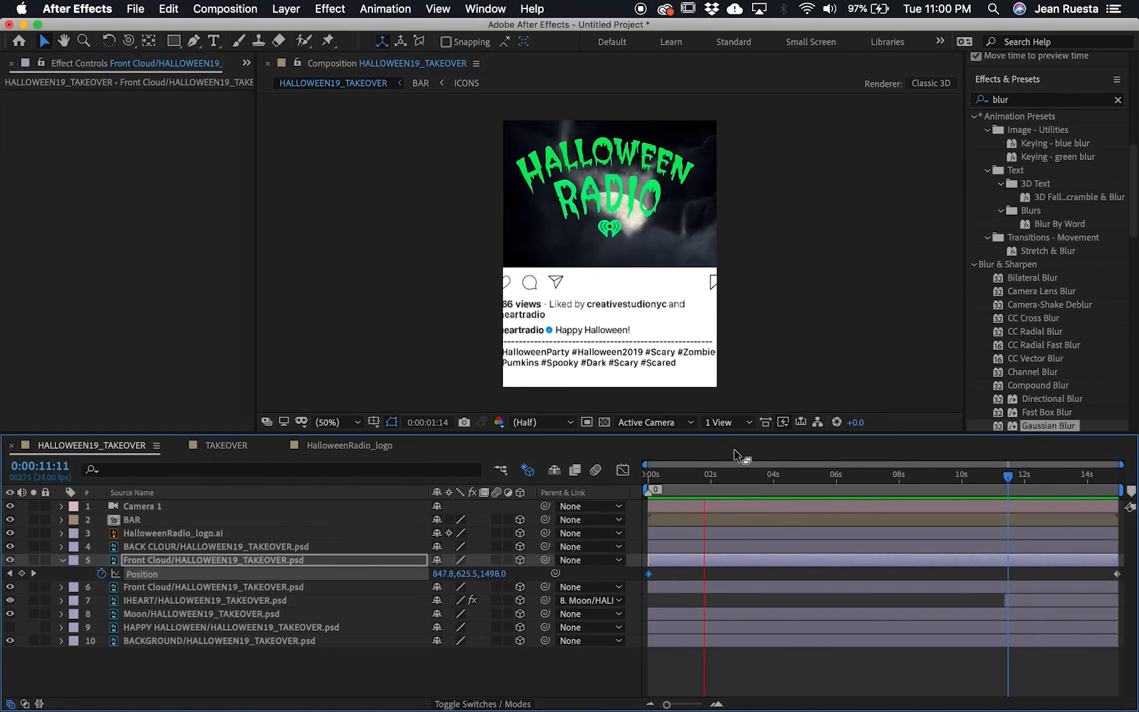
Retime Camera 1's two Position keyframes to 0:00:04:00 and 0:00:10:00.
drag(673, 476, 774, 498)
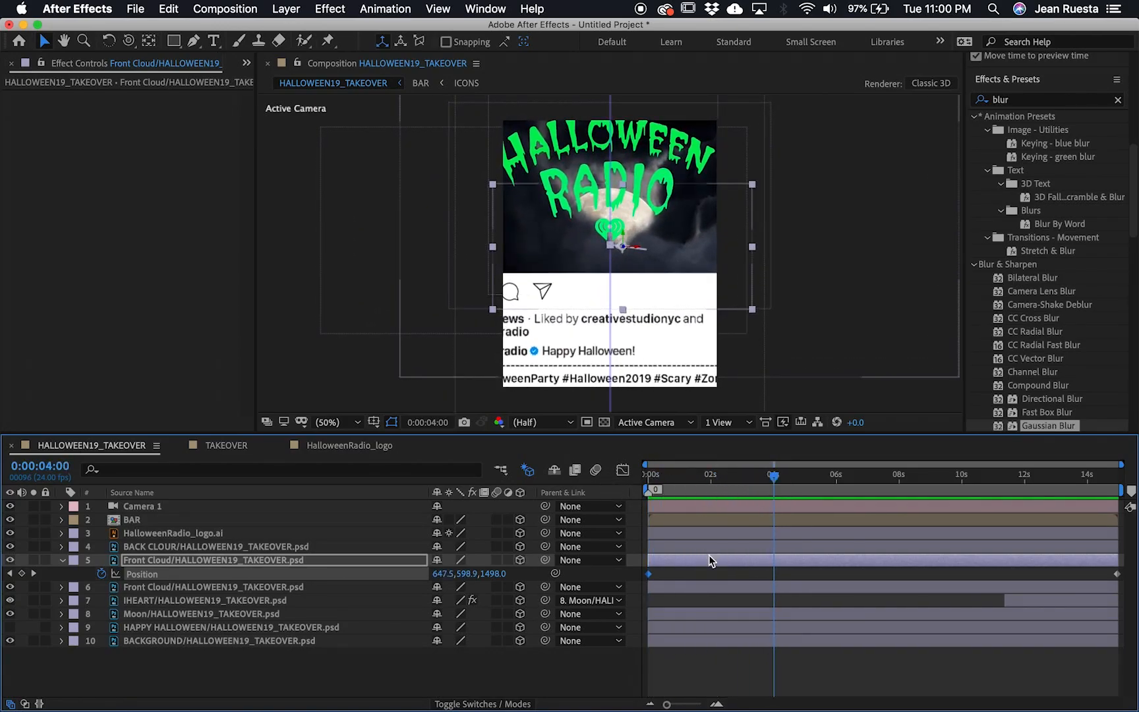
click(246, 507)
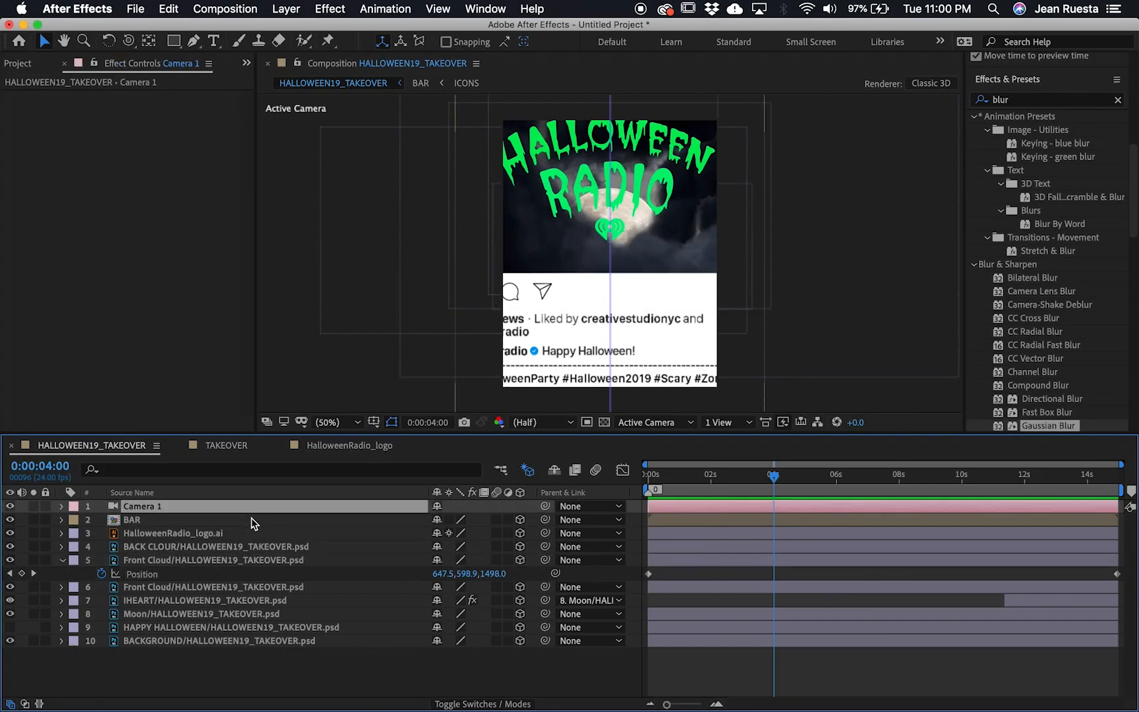
key(p)
drag(649, 521, 774, 521)
key(Caps_Lock)
key(Caps_Lock)
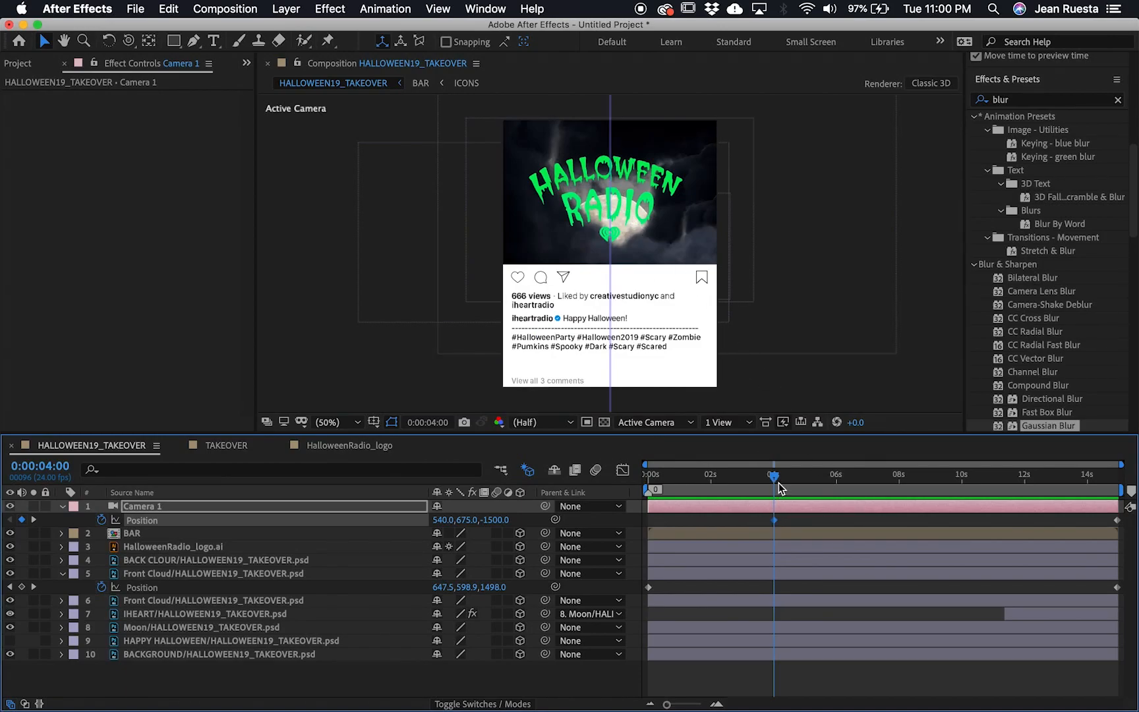
drag(782, 486, 965, 493)
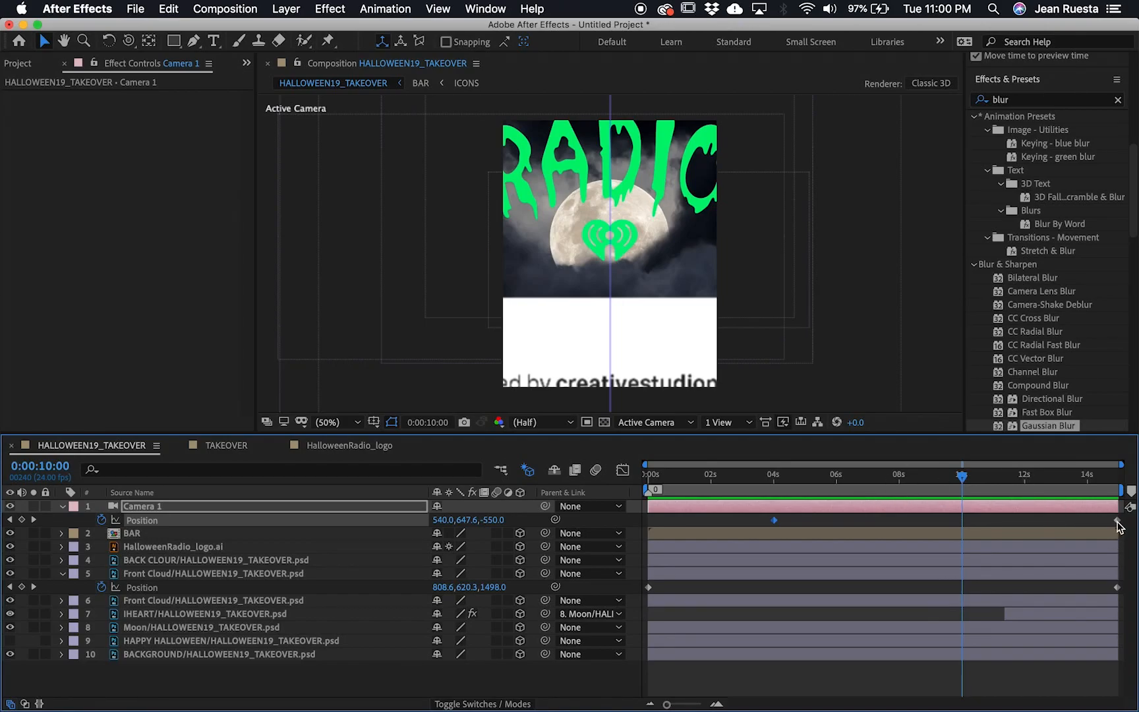
drag(1117, 521, 967, 552)
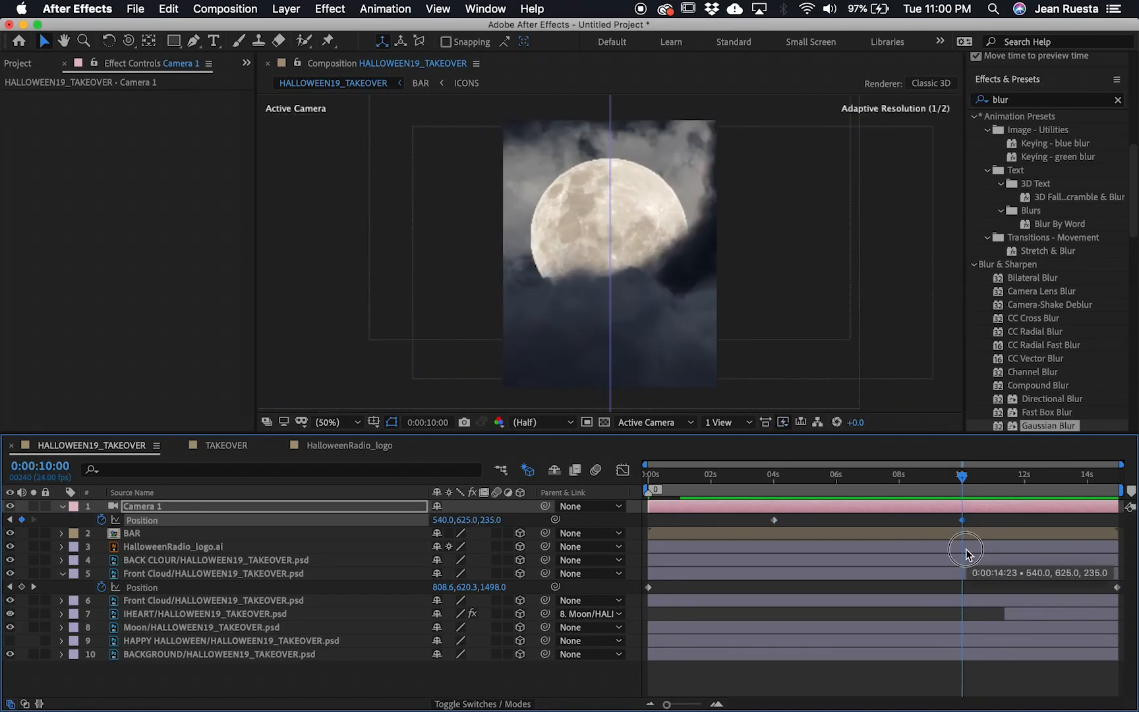
Retime the HalloweenRadio_logo.ai layer's Position keyframes to 0:00:04:00 and 0:00:10:00 to match the camera.
drag(721, 476, 774, 481)
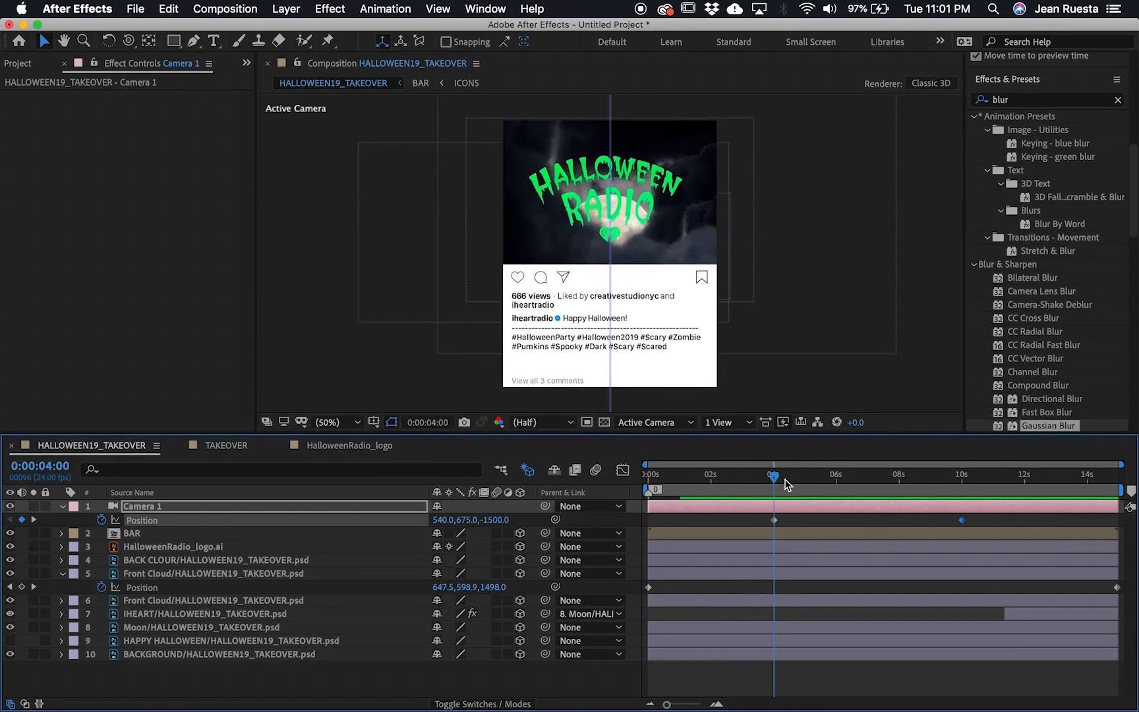
click(158, 537)
click(160, 550)
key(p)
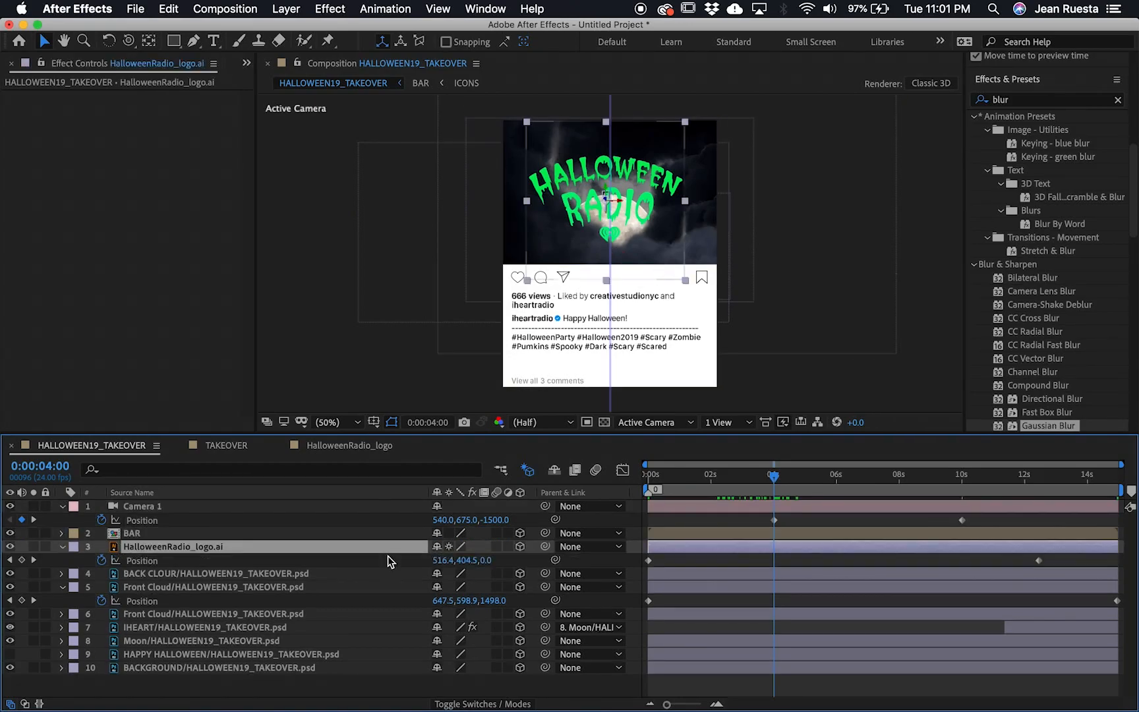
drag(649, 560, 775, 560)
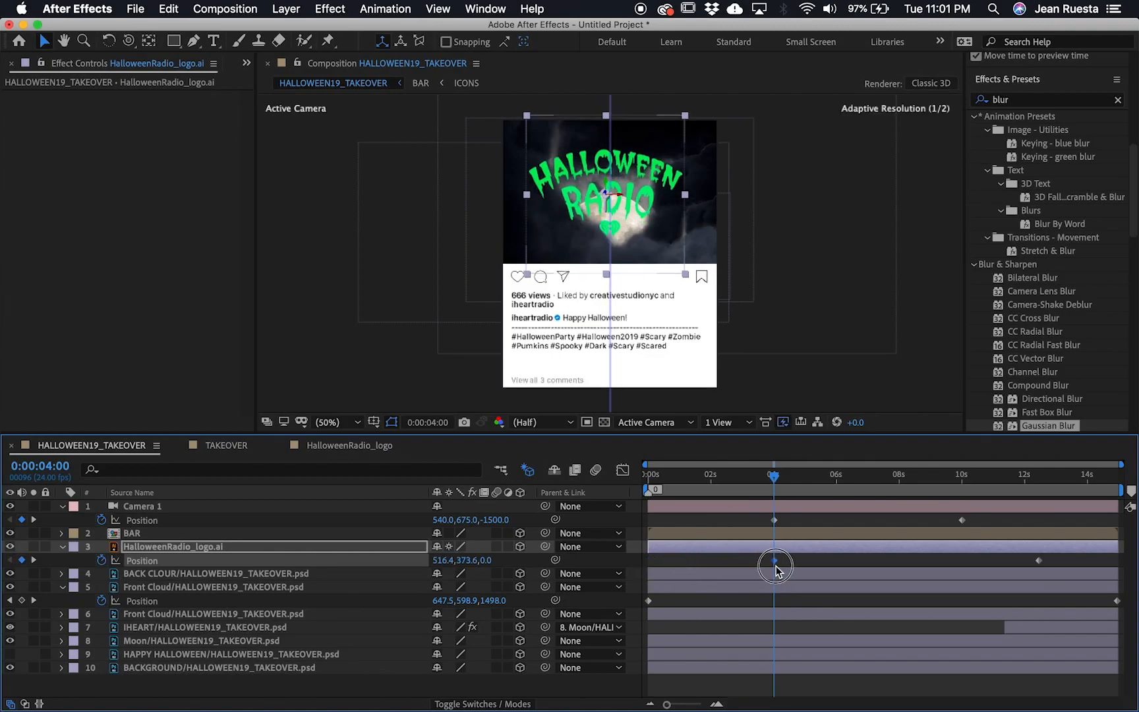
key(k)
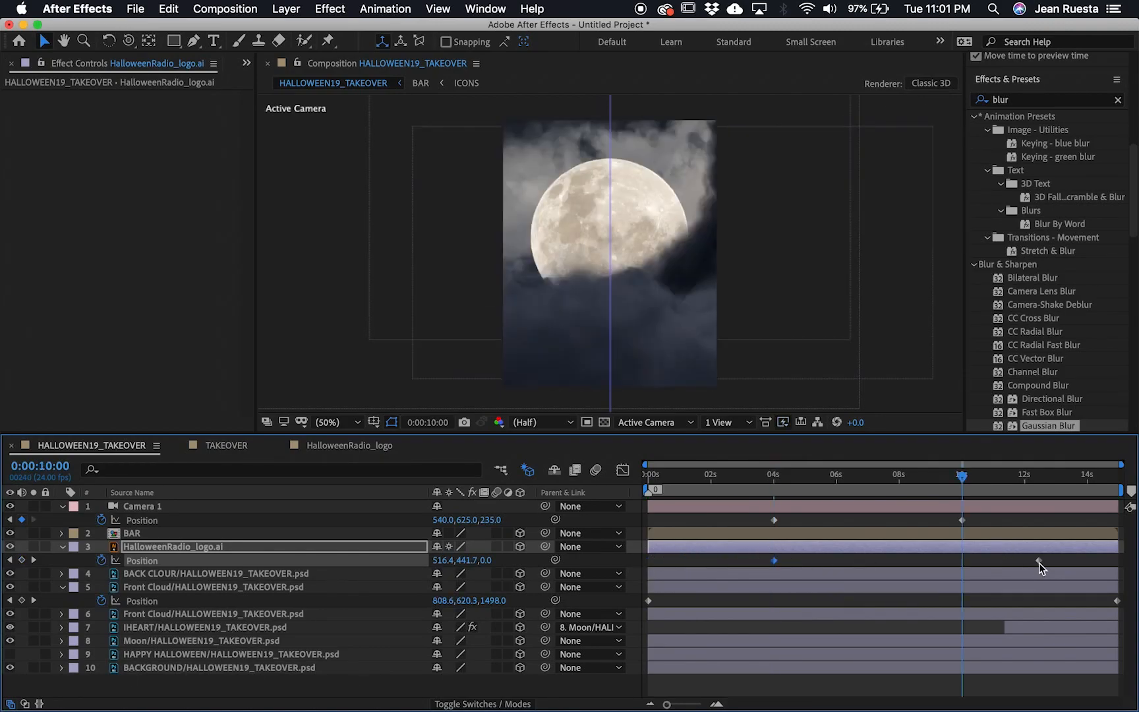
Move the HalloweenRadio_logo.ai layer's later Position keyframe back to about 0:00:08:23.
drag(766, 485, 931, 505)
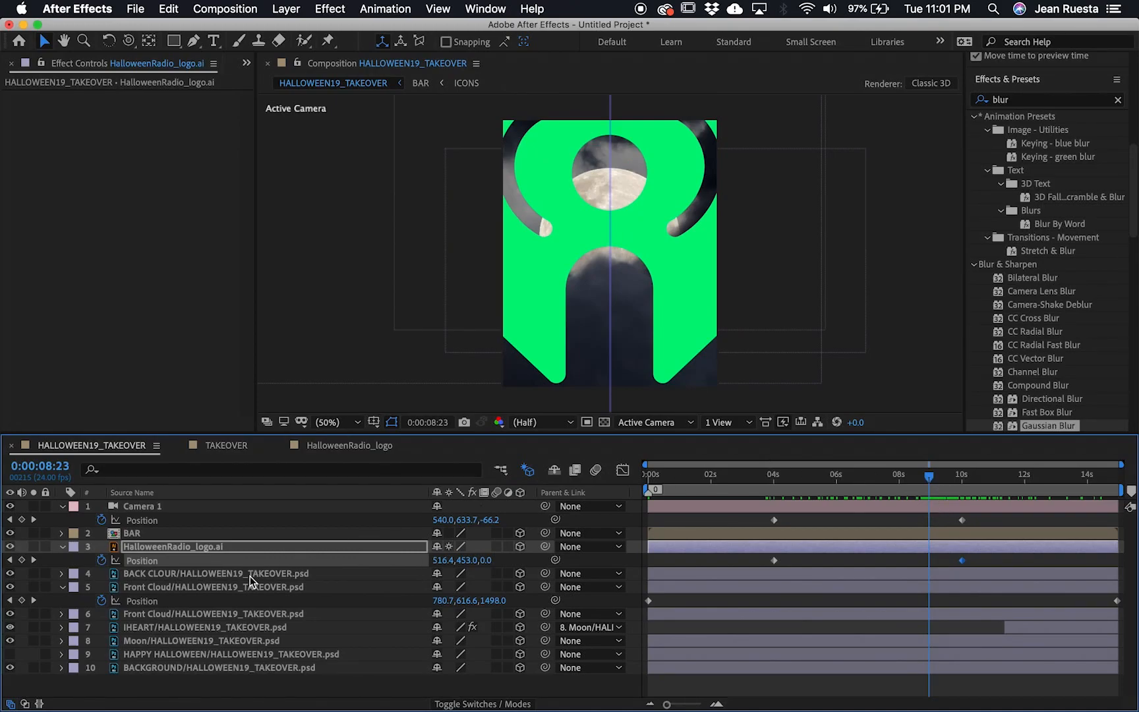
click(242, 587)
click(221, 547)
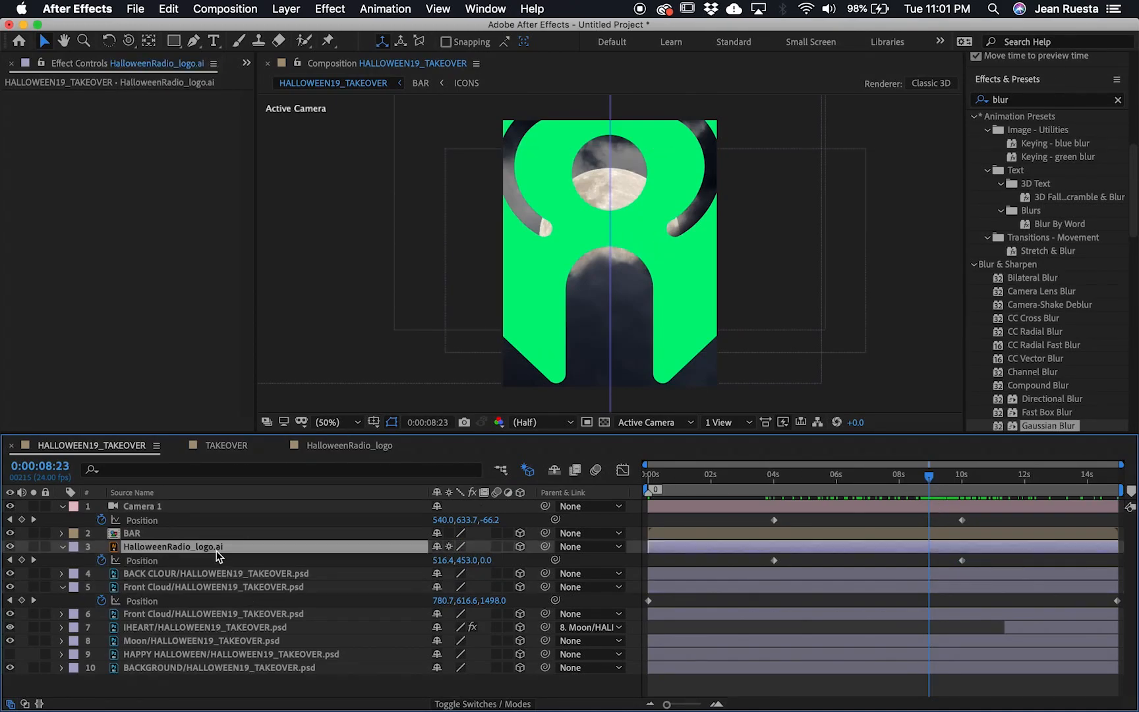
click(962, 560)
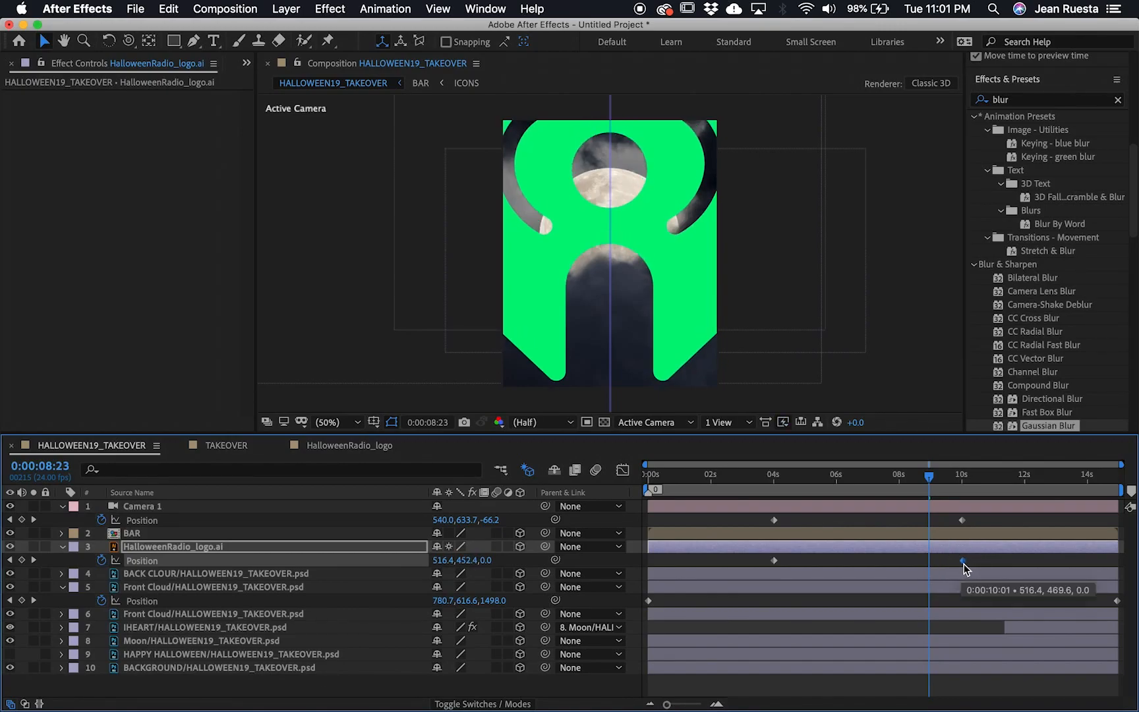
drag(963, 565, 914, 571)
Review the camera push from 0:00:04:00 and remove the Position keyframes from the HalloweenRadio_logo.ai layer.
click(893, 483)
drag(892, 483, 775, 505)
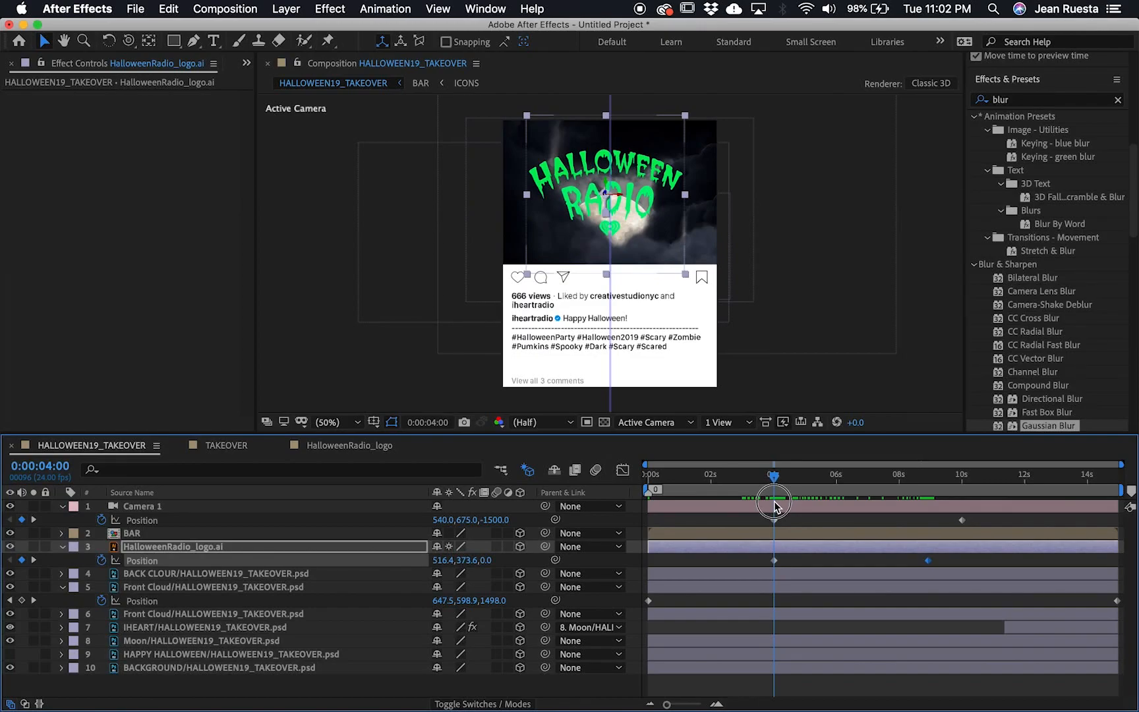
drag(784, 506, 936, 497)
drag(918, 499, 775, 502)
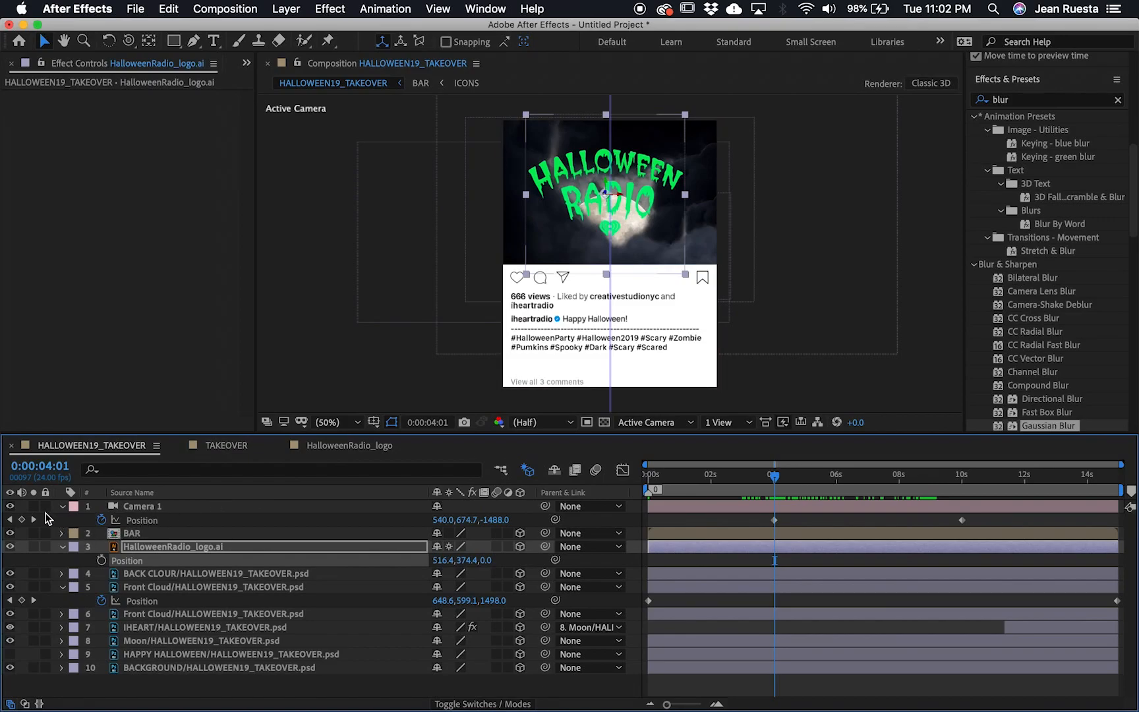
At Camera 1's 0:00:10:00 keyframe, pull the camera back and track it up over the lettering to Position about 512.4, 276.4, -353.2.
click(34, 520)
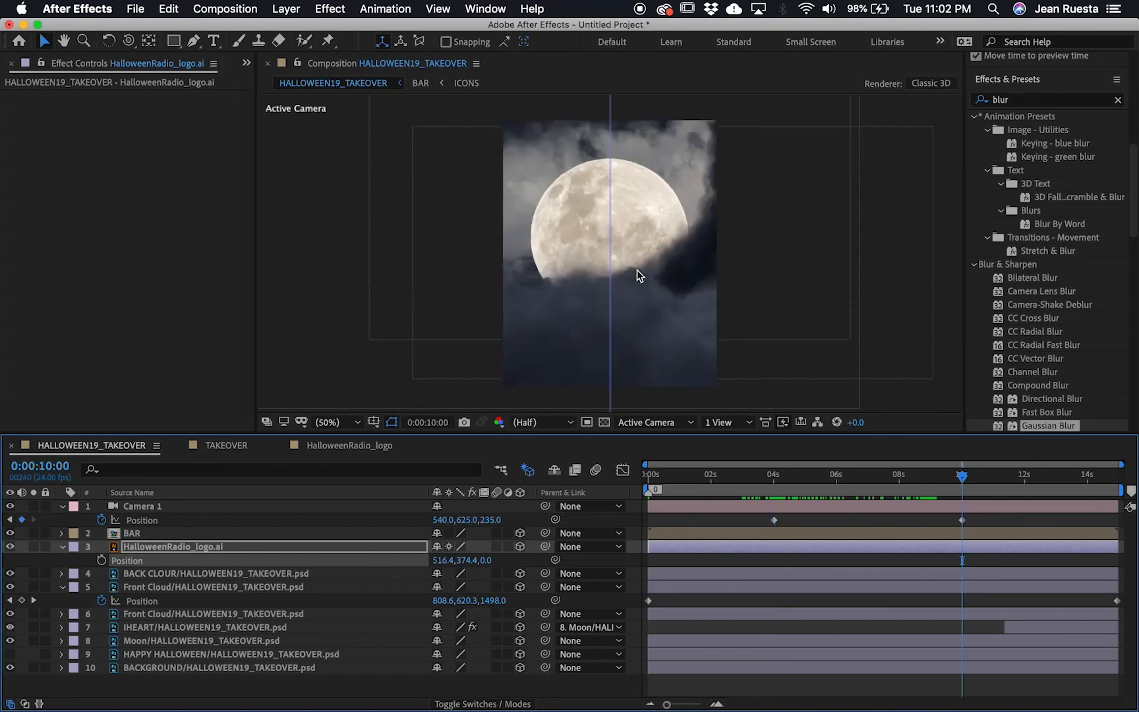
key(c)
mouse_move(635, 262)
mouse_down()
mouse_move(613, 551)
mouse_move(641, 320)
mouse_move(635, 243)
mouse_up()
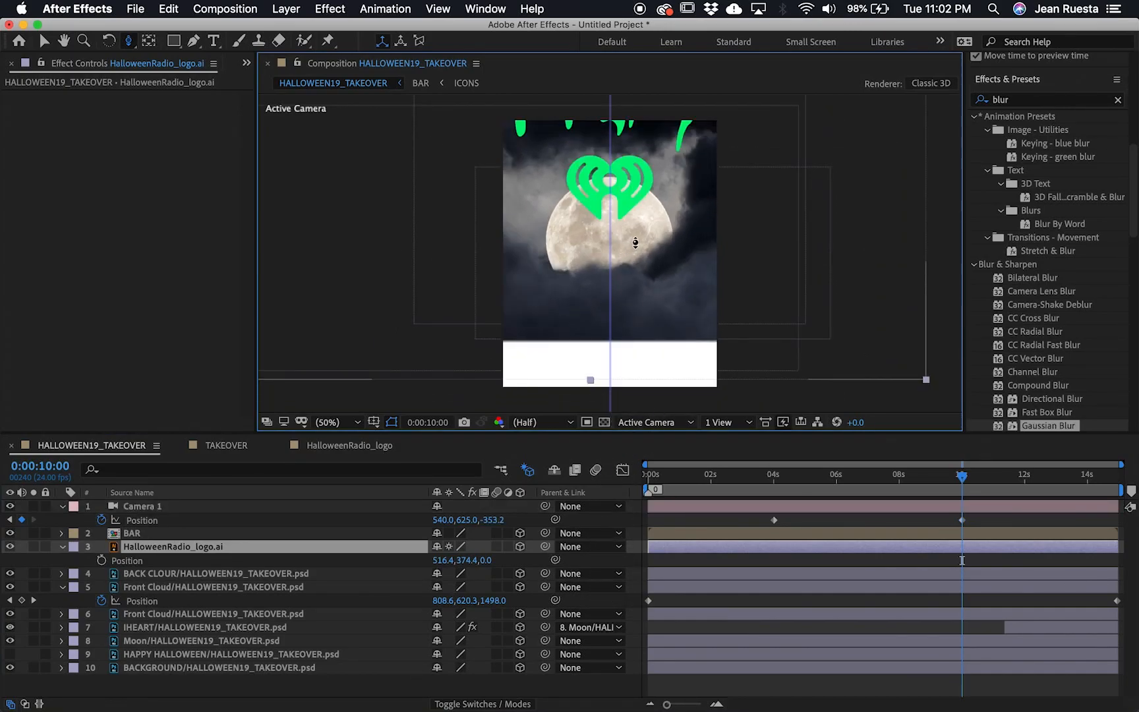
drag(643, 234, 623, 485)
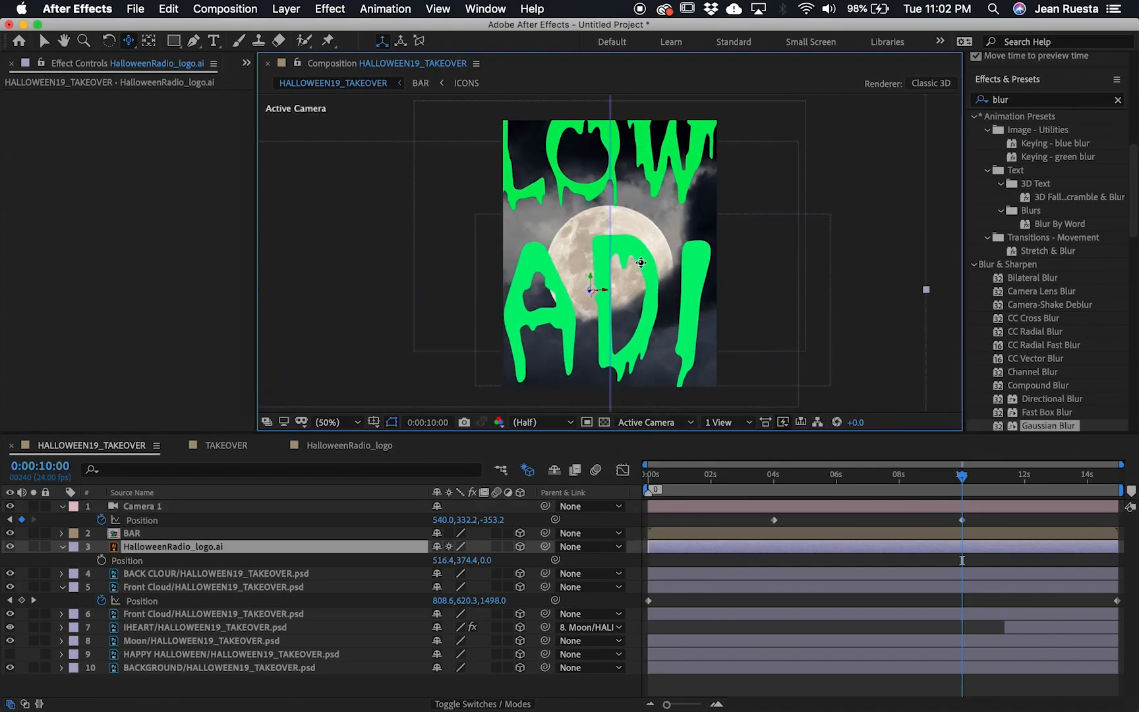
drag(641, 262, 675, 261)
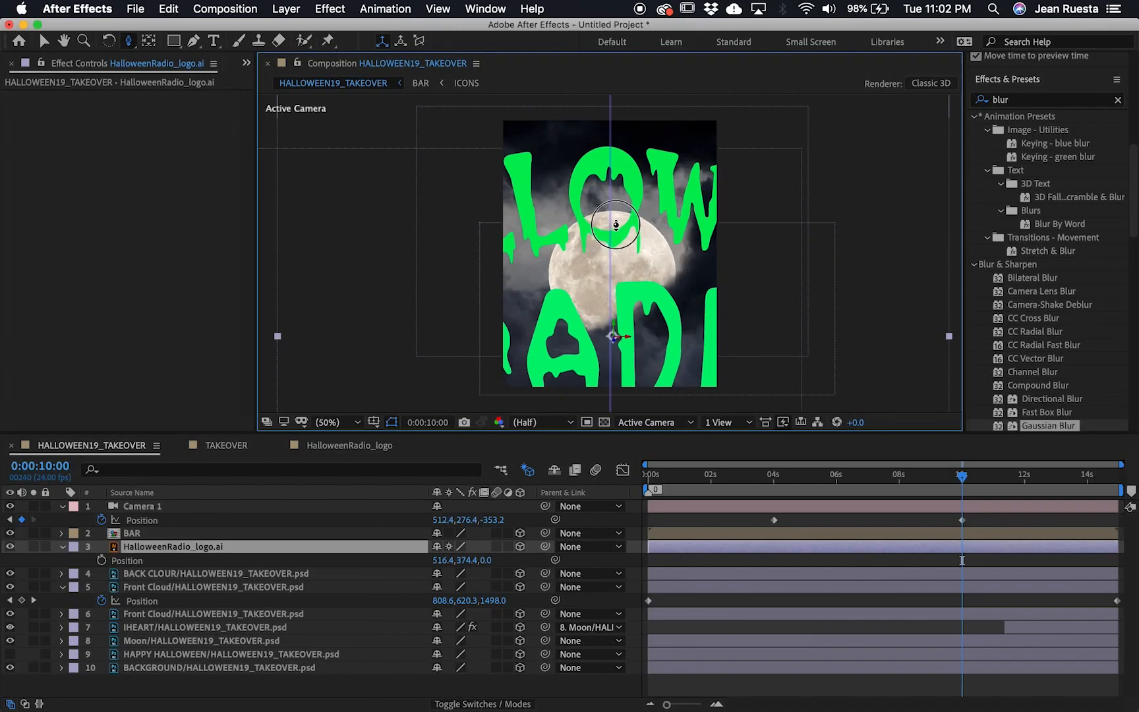
Push Camera 1 through the O of the logo to Position about 507.6, 210.9, 126.7 at 0:00:10:00, and preview the move.
scroll(616, 225, up, 10)
scroll(616, 211, up, 4)
drag(619, 191, 623, 236)
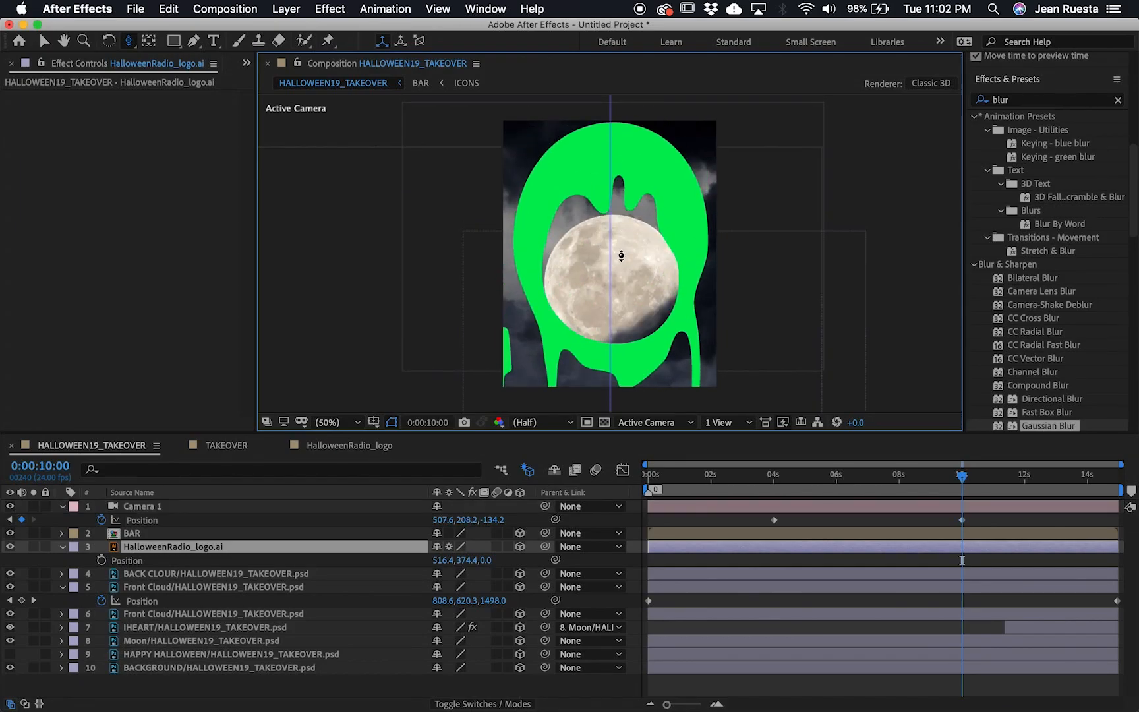
scroll(620, 244, up, 3)
scroll(621, 243, up, 1)
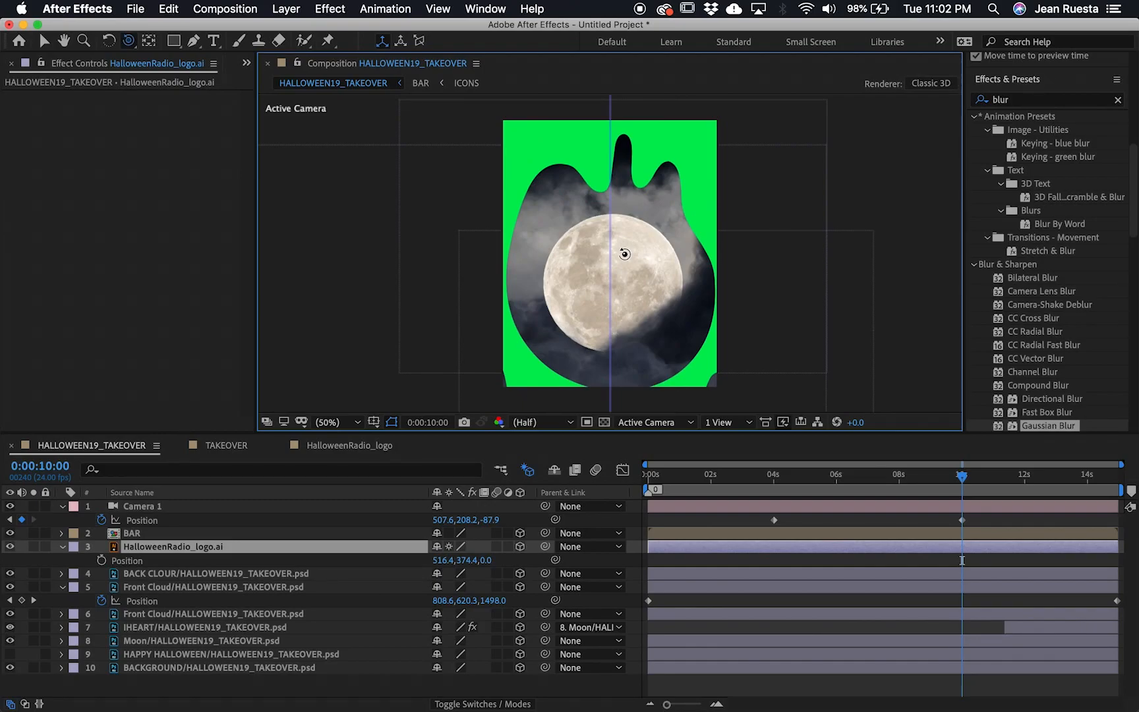
drag(625, 259, 626, 260)
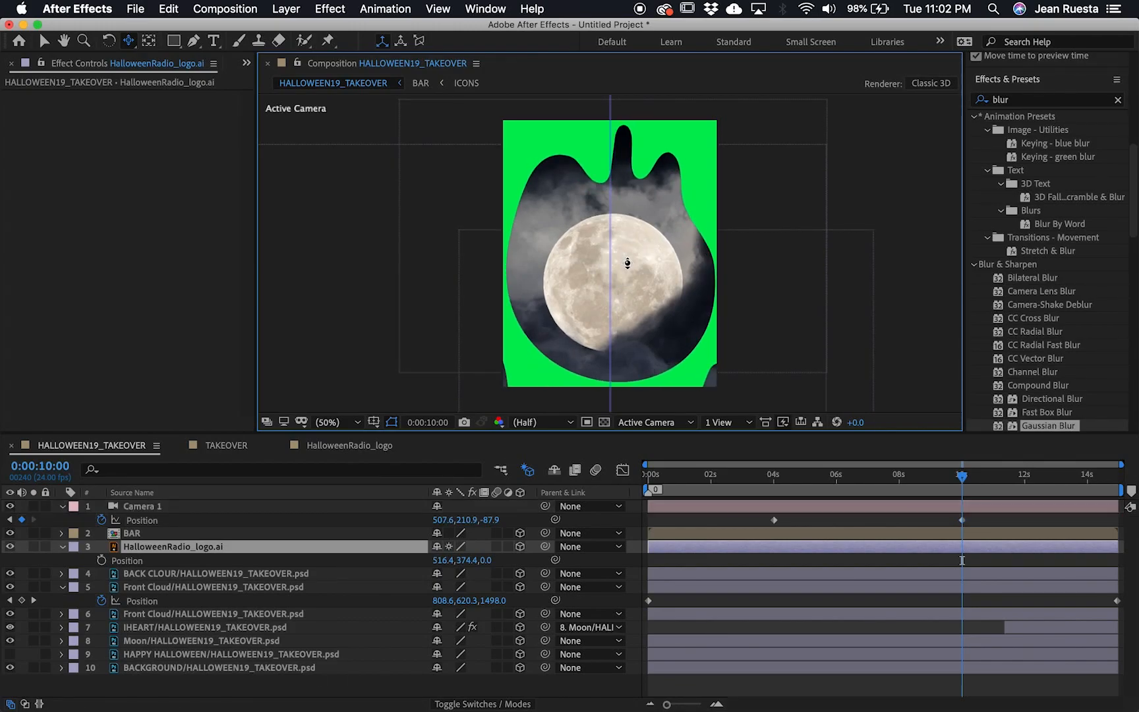
drag(630, 269, 627, 202)
drag(941, 490, 957, 541)
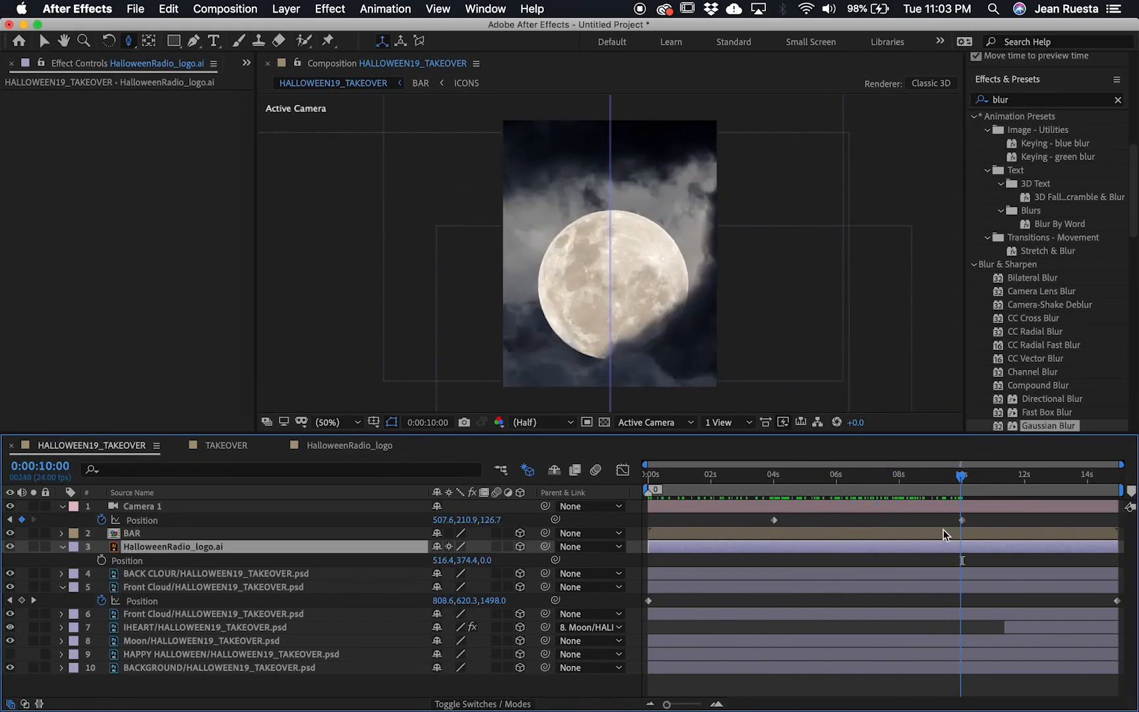
key(j)
key(k)
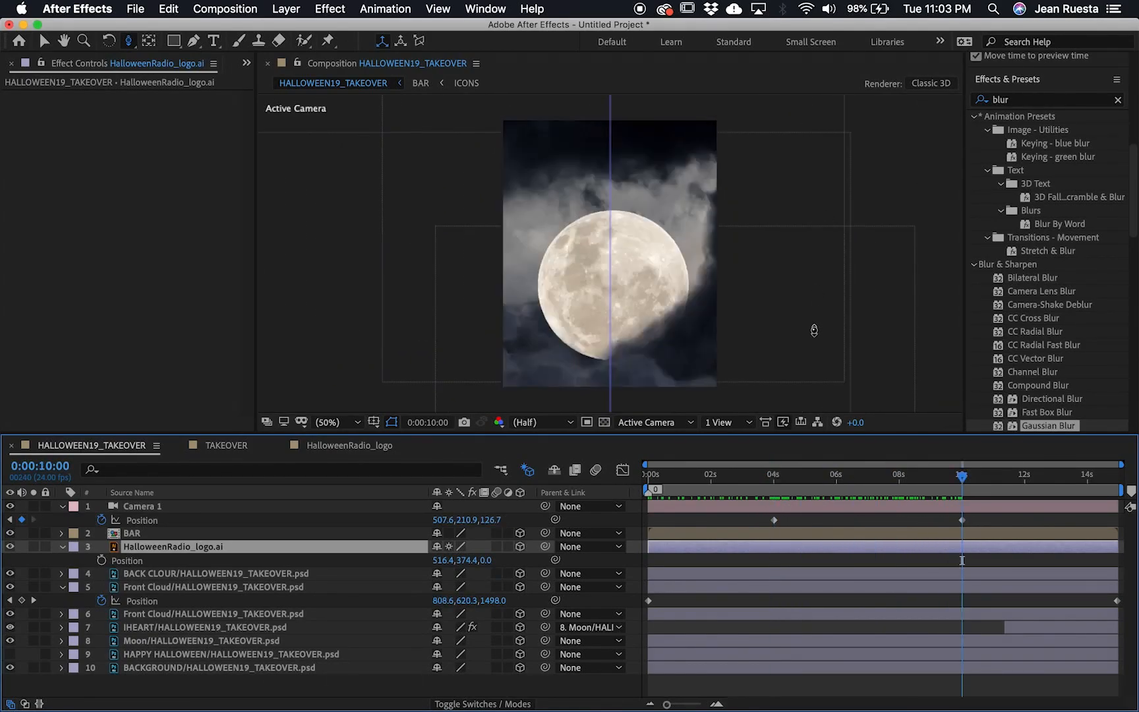
Reframe Camera 1 at 0:00:10:00 to pass through the logo lettering toward the moon, at Position about 559.5, 382.0, -52.7.
drag(660, 308, 641, 437)
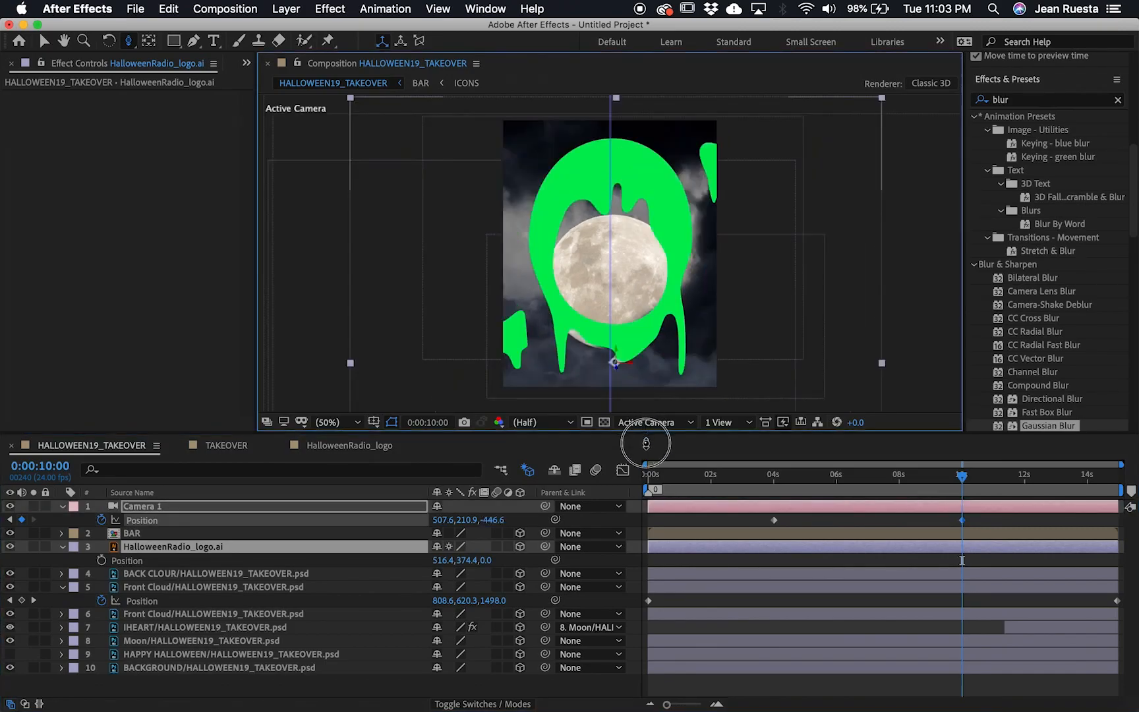
key(c)
drag(646, 365, 622, 316)
key(c)
drag(623, 272, 625, 300)
key(c)
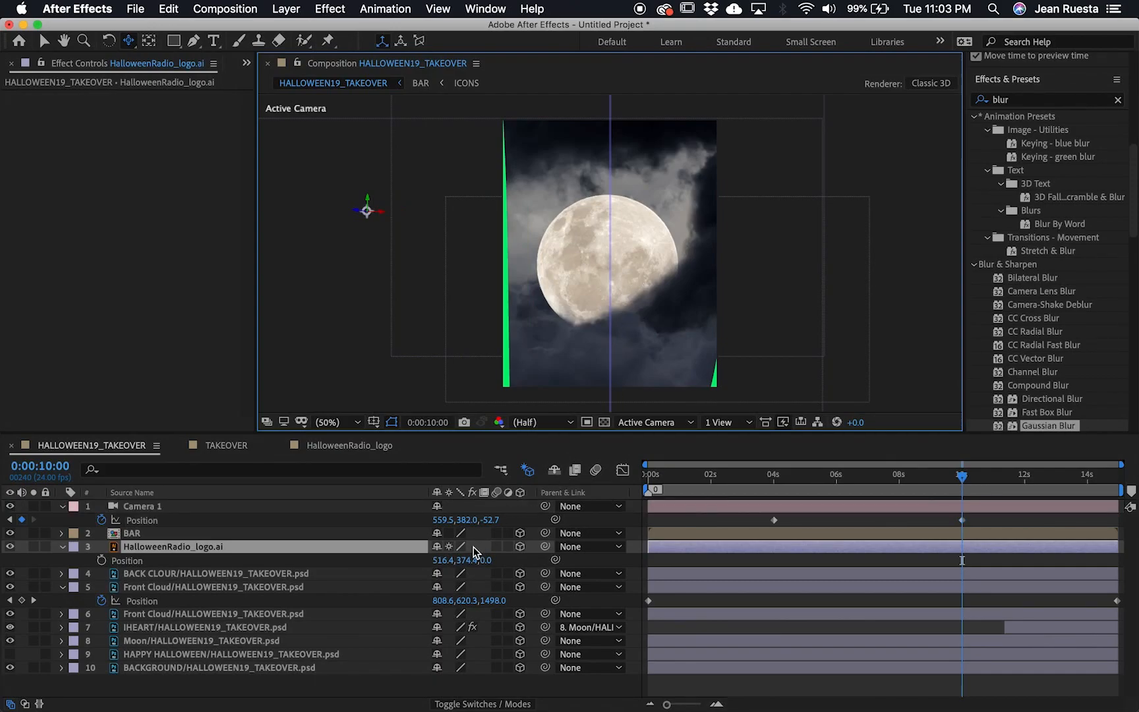
Adjust Camera 1's Position at 0:00:10:00 to X 560.5 and Z about 108.3, clearing the green lettering from the frame.
click(445, 519)
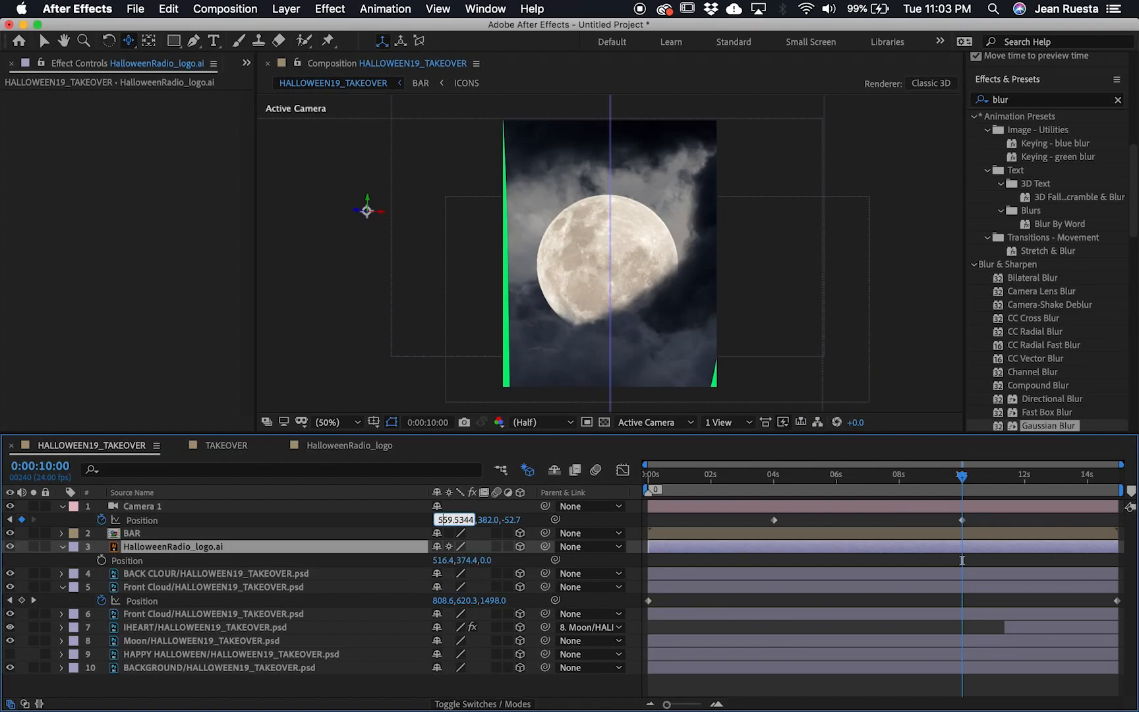
key(Down)
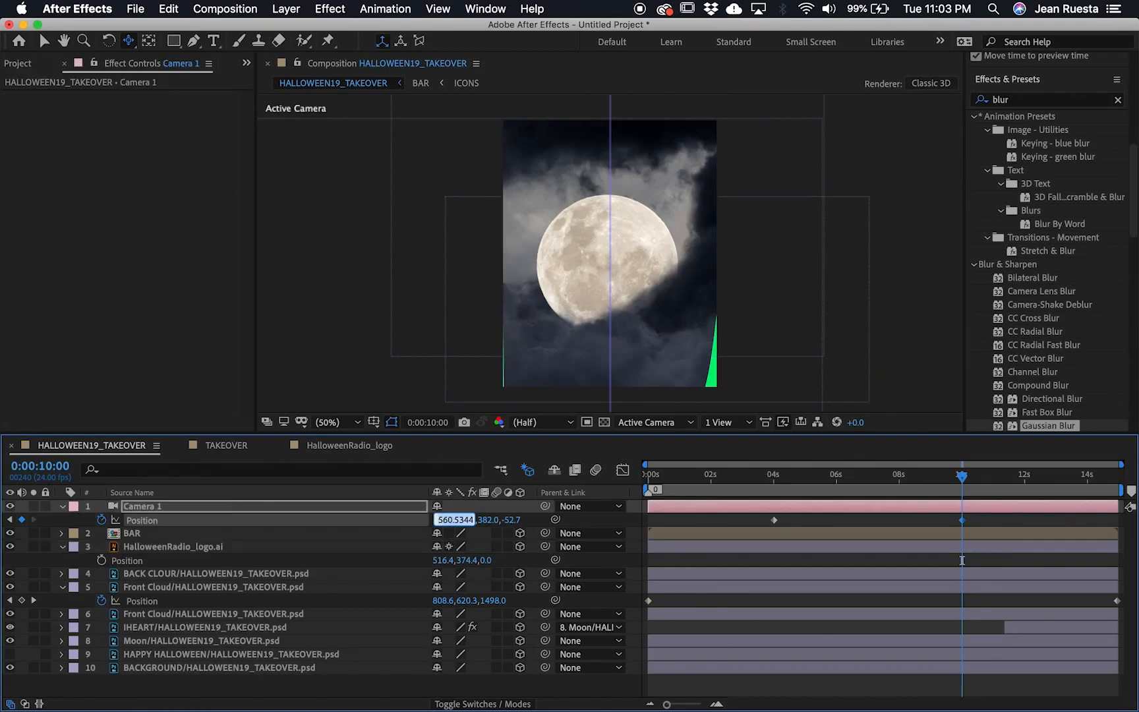
click(520, 528)
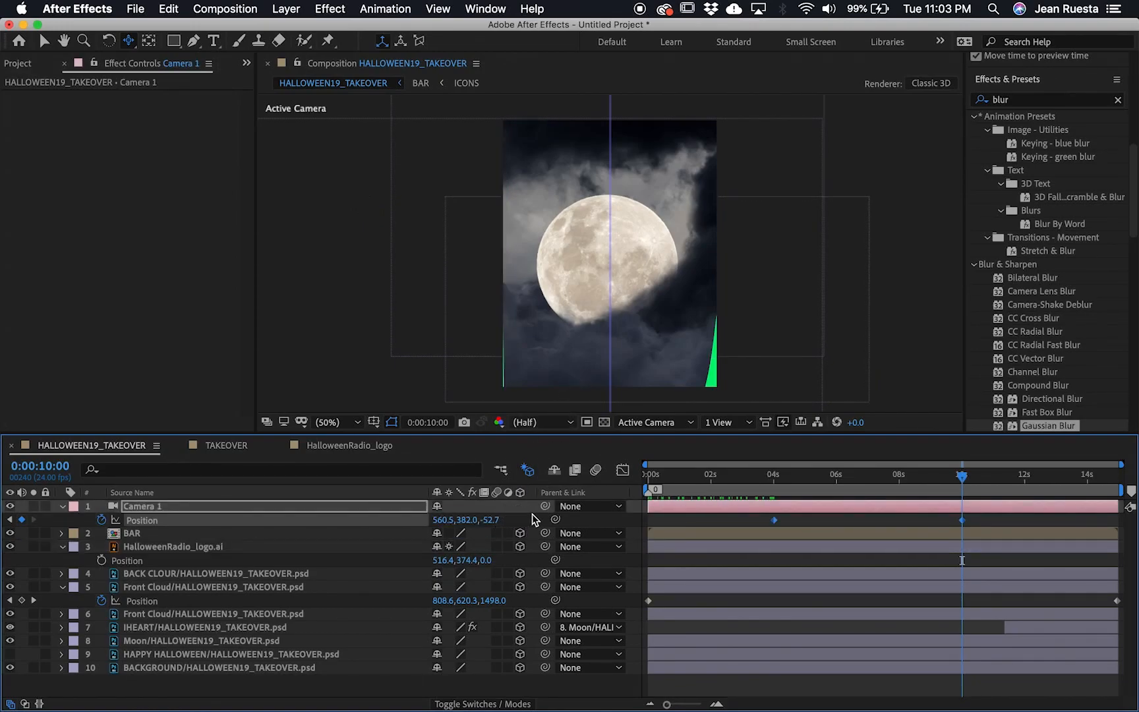
drag(492, 520, 601, 519)
Set Camera 1's Position Z to -1500 at the 0:00:04:00 keyframe so the post fills the frame.
drag(961, 478, 771, 487)
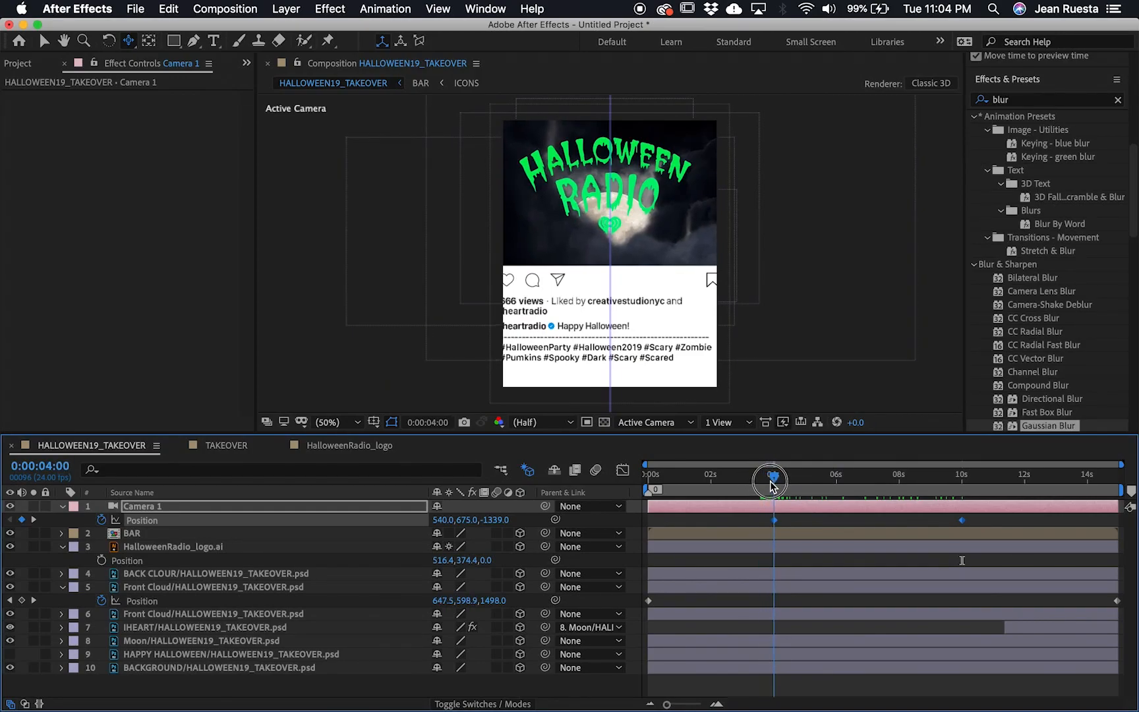
click(671, 522)
key(Page_Down)
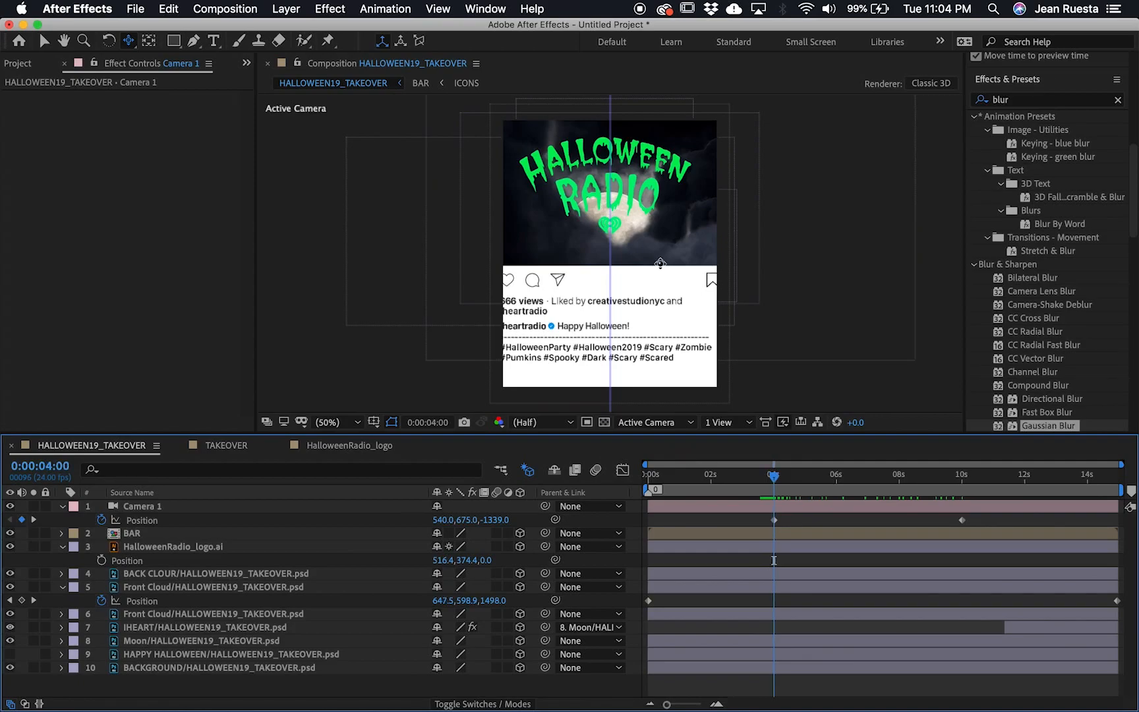
drag(506, 520, 372, 529)
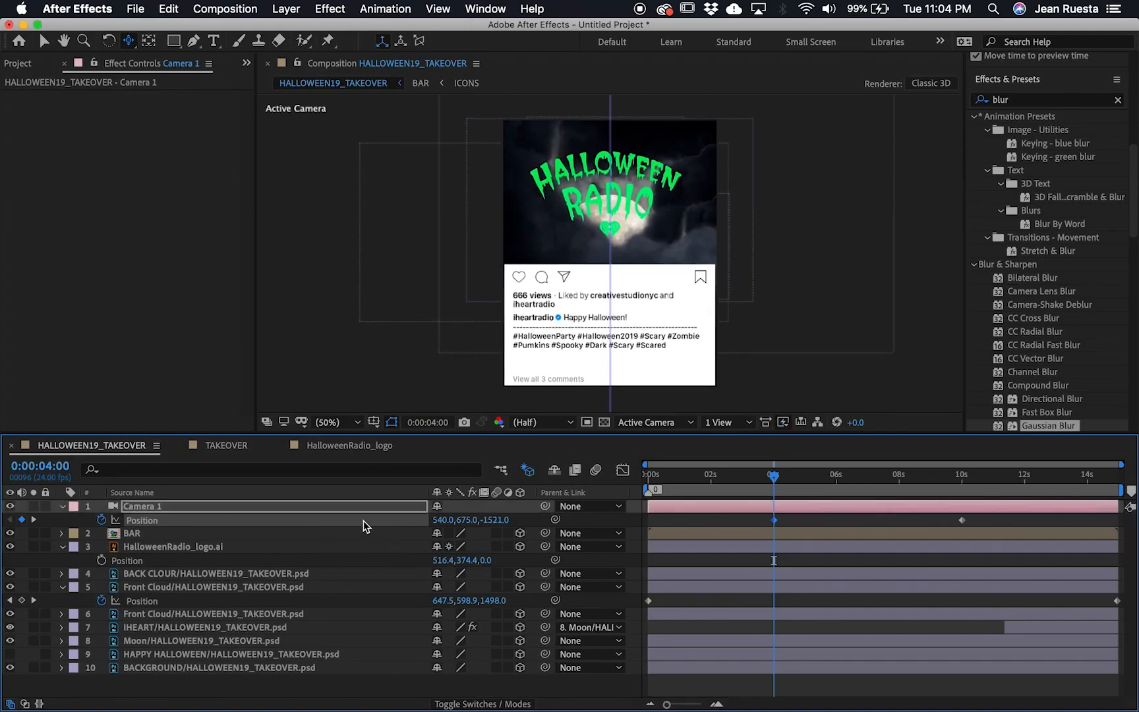
click(64, 507)
click(64, 507)
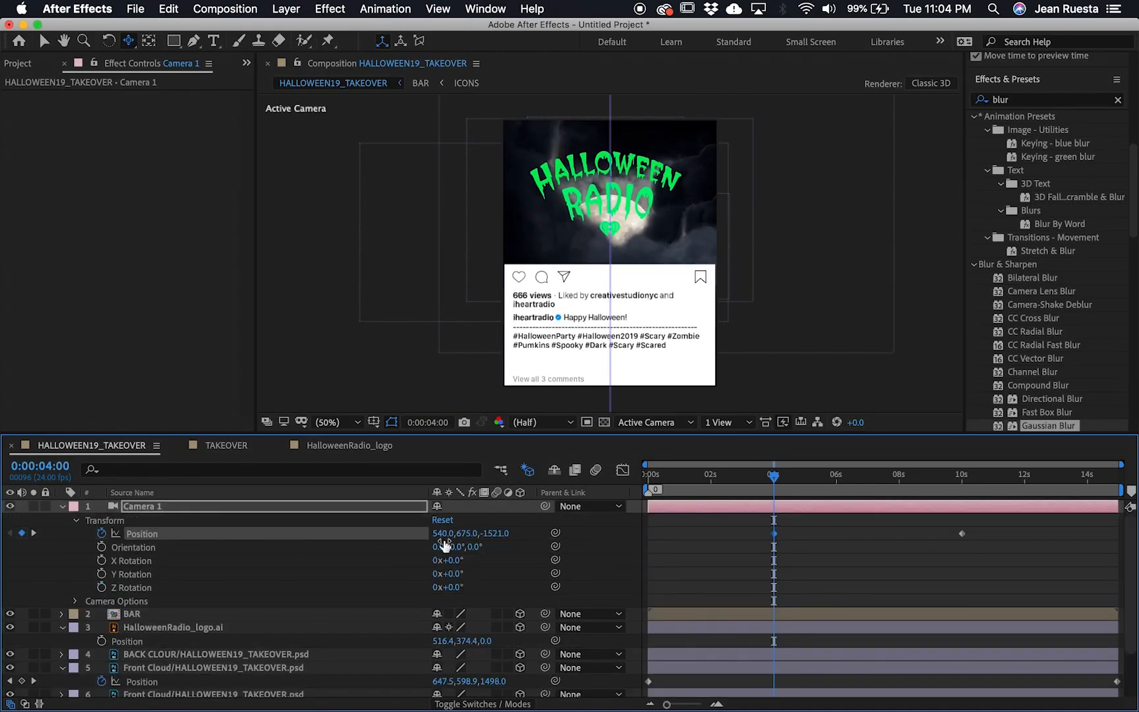
drag(488, 547, 491, 554)
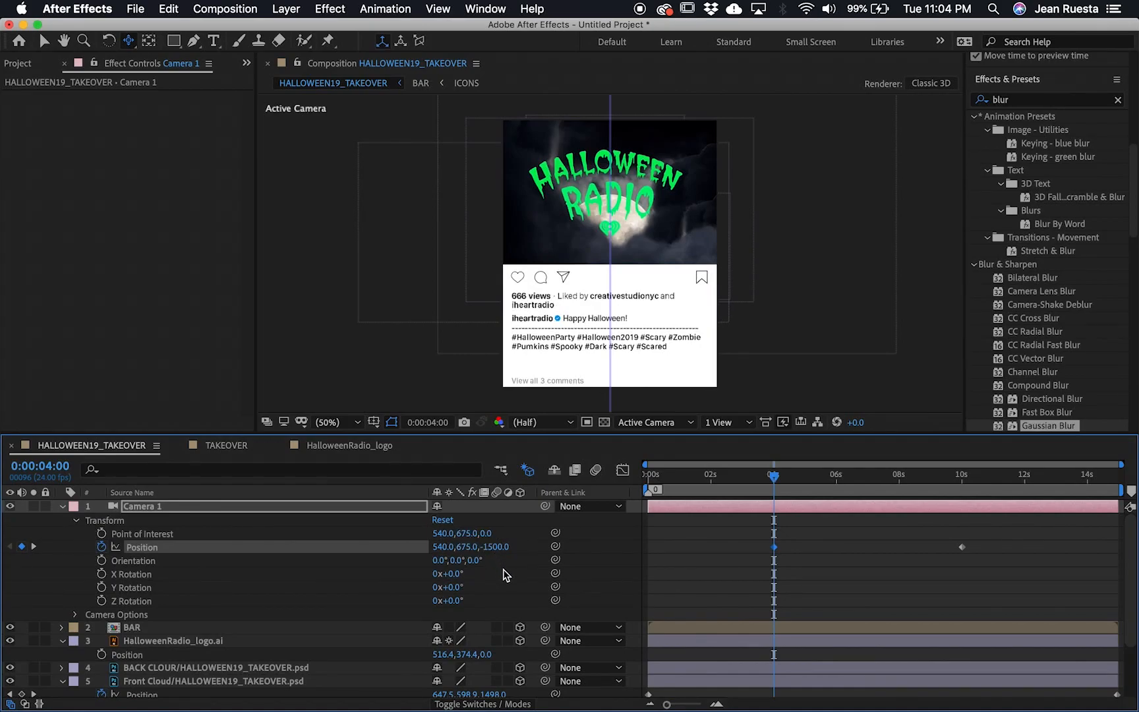
key(cmd+z)
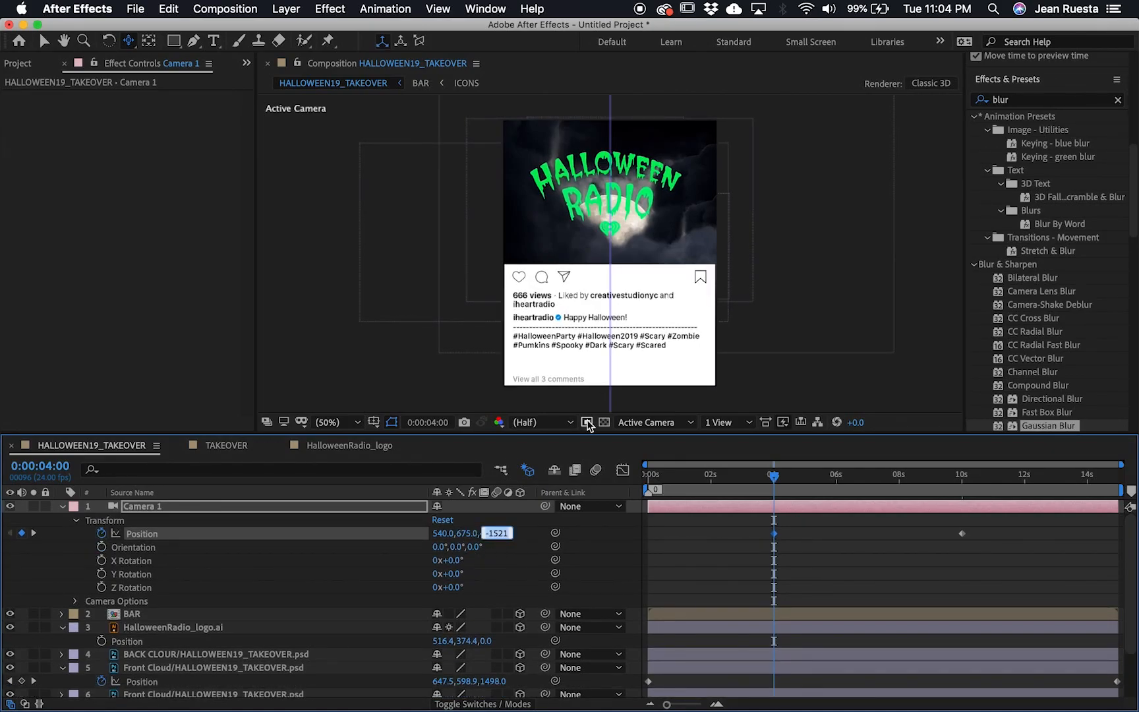
key(Return)
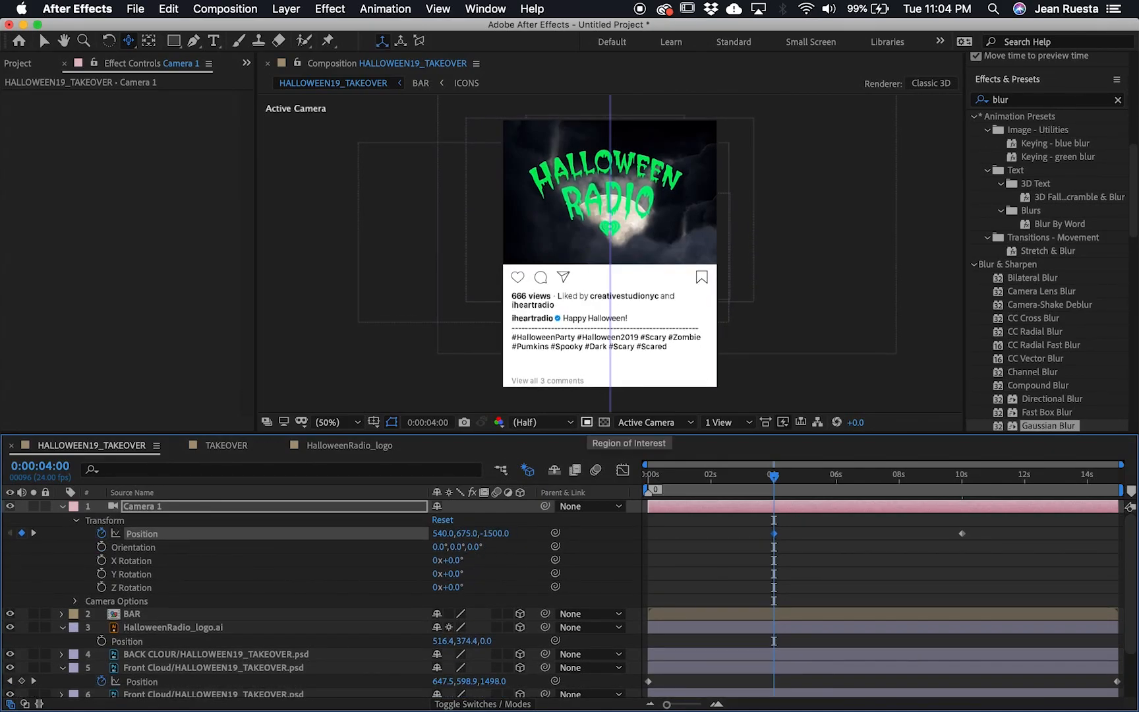
Return to 0:00:00:00, dismiss the disk cache warning, collapse all layers and reveal only Camera 1's keyframed properties.
drag(776, 474, 607, 470)
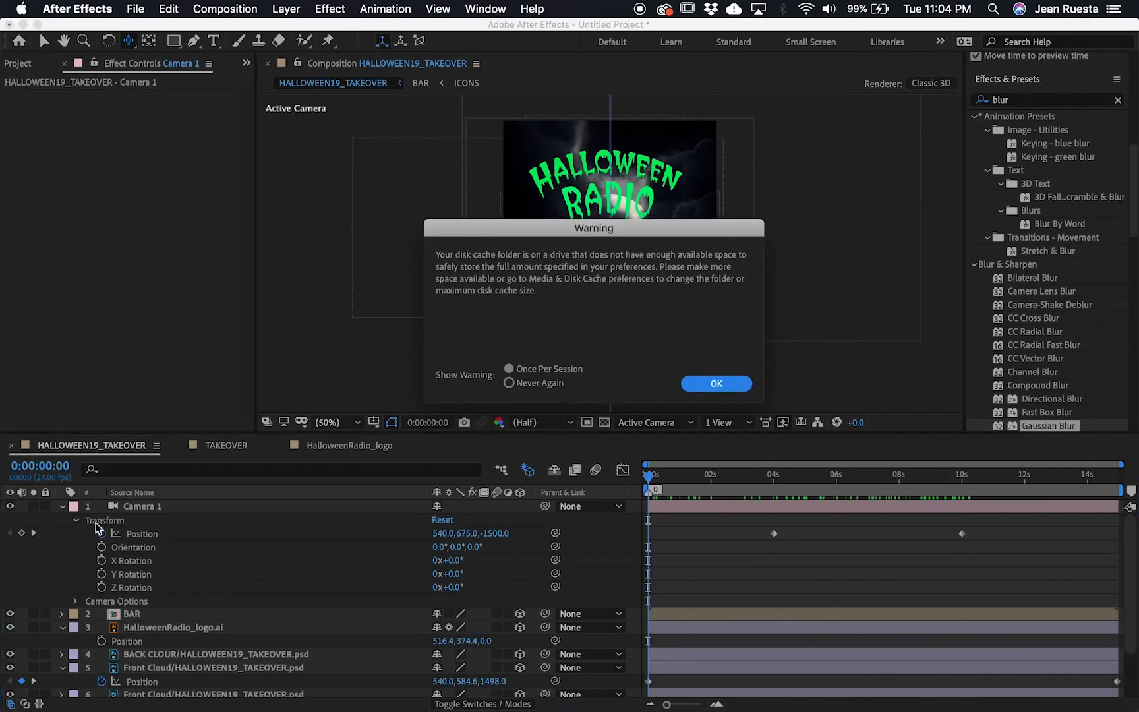
click(696, 384)
click(64, 506)
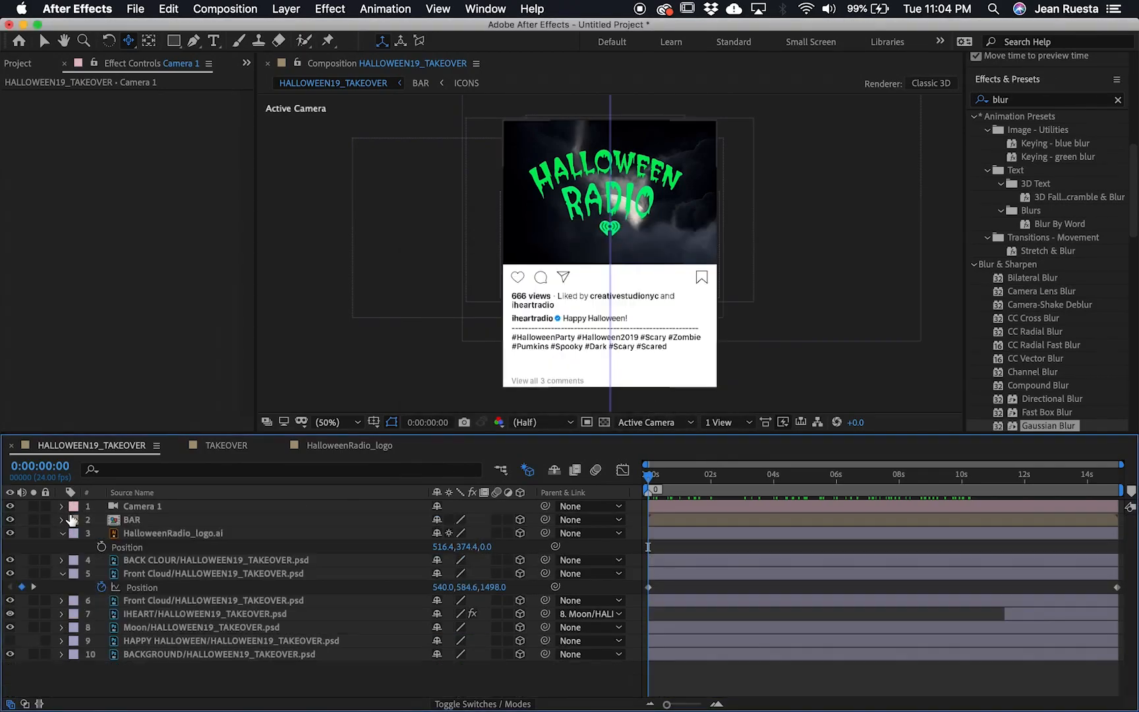
key(super+a)
super+click(62, 532)
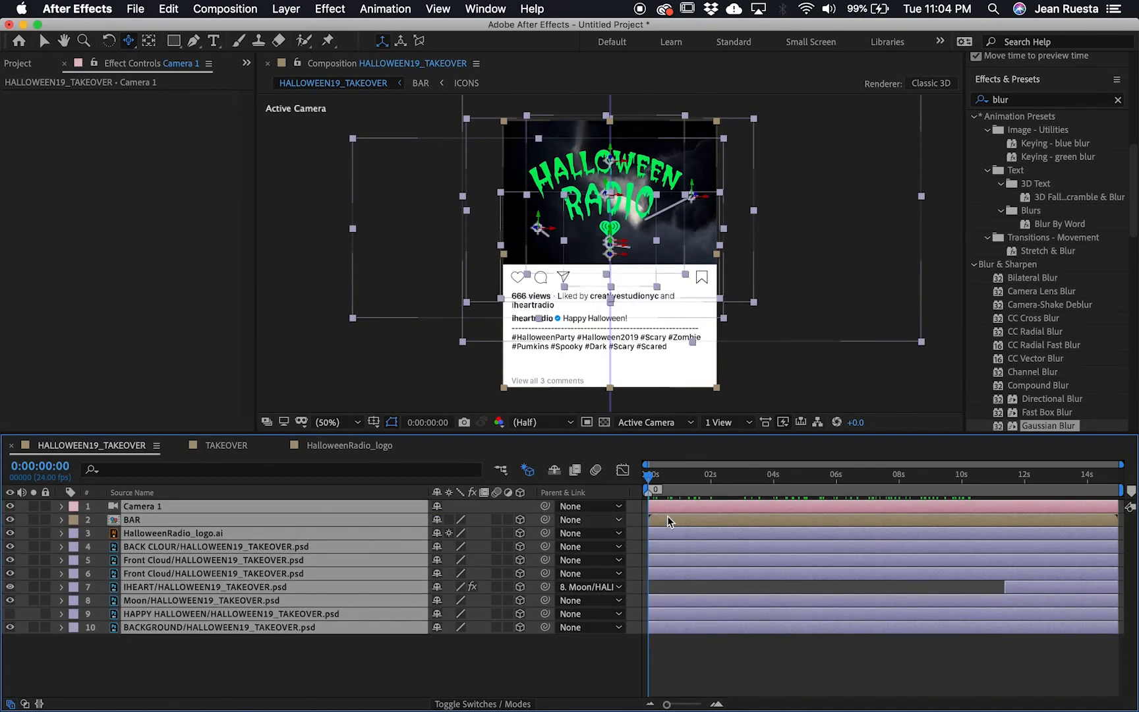
click(205, 641)
click(179, 506)
key(u)
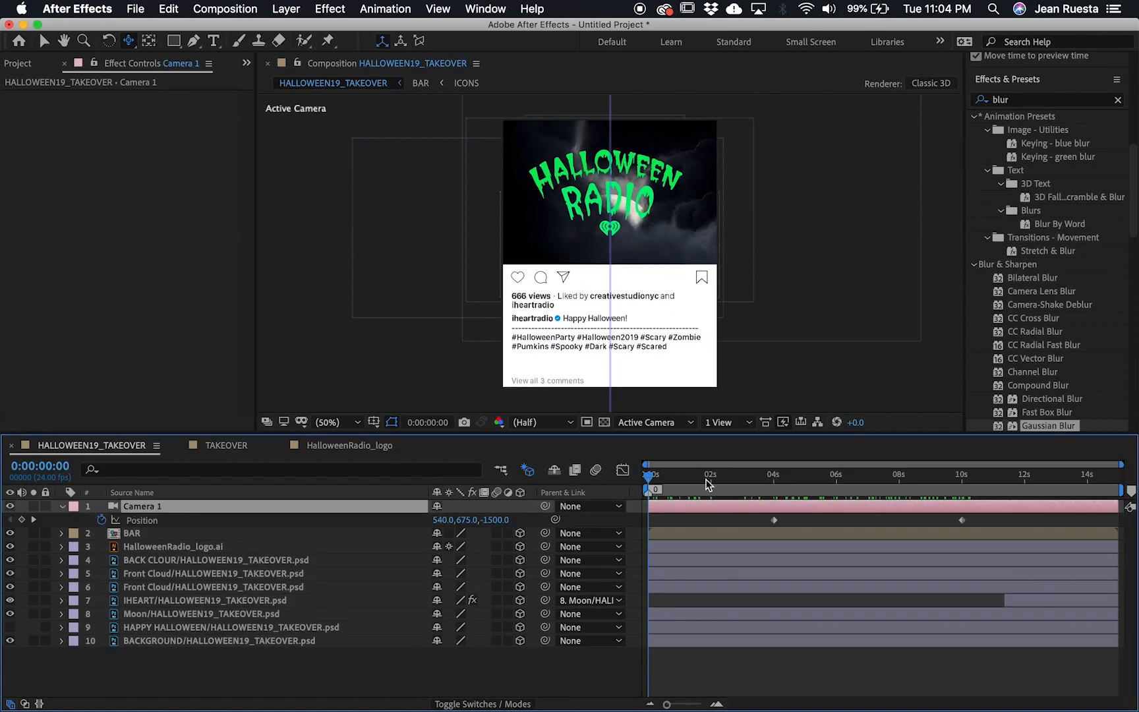
At 0:00:10:00, lower the Moon layer behind the front clouds to Position about 560.5, 1099.8, 2696.0.
drag(718, 476, 969, 509)
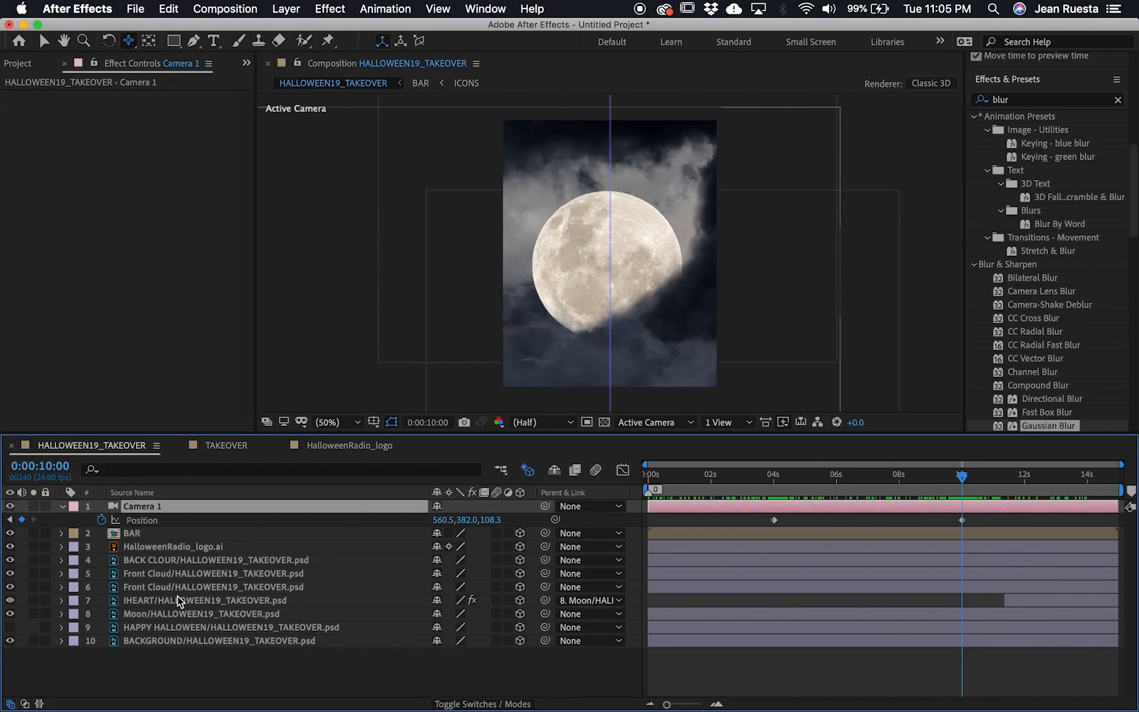
click(166, 615)
key(p)
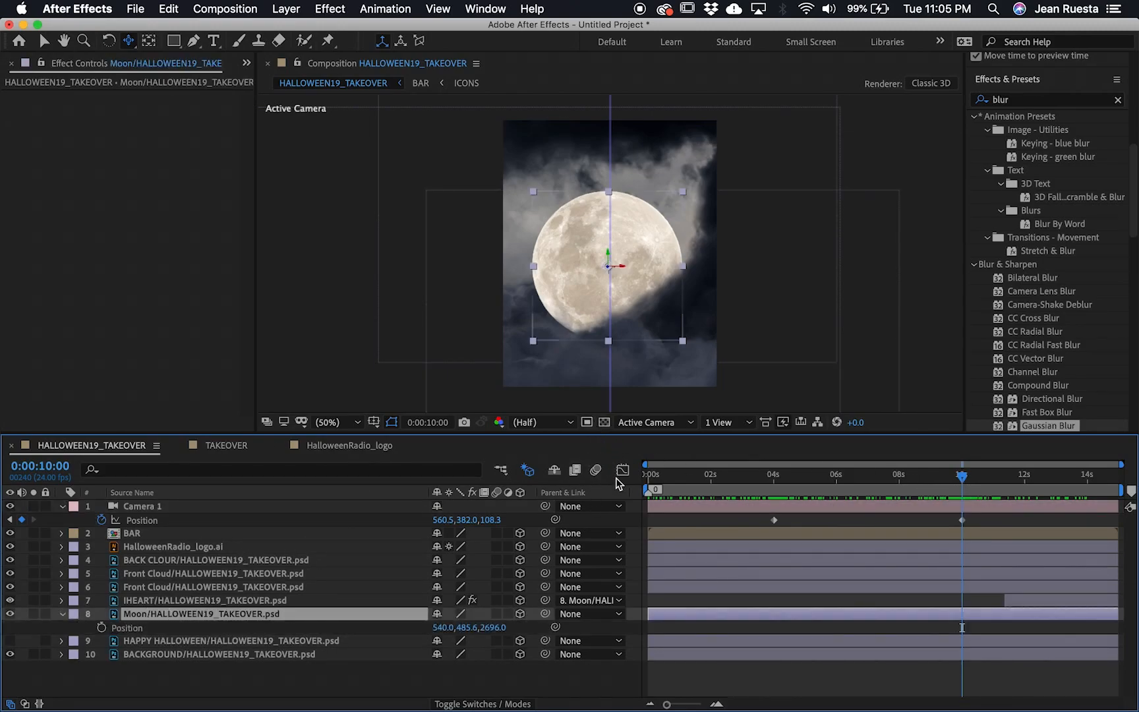
drag(632, 282, 633, 350)
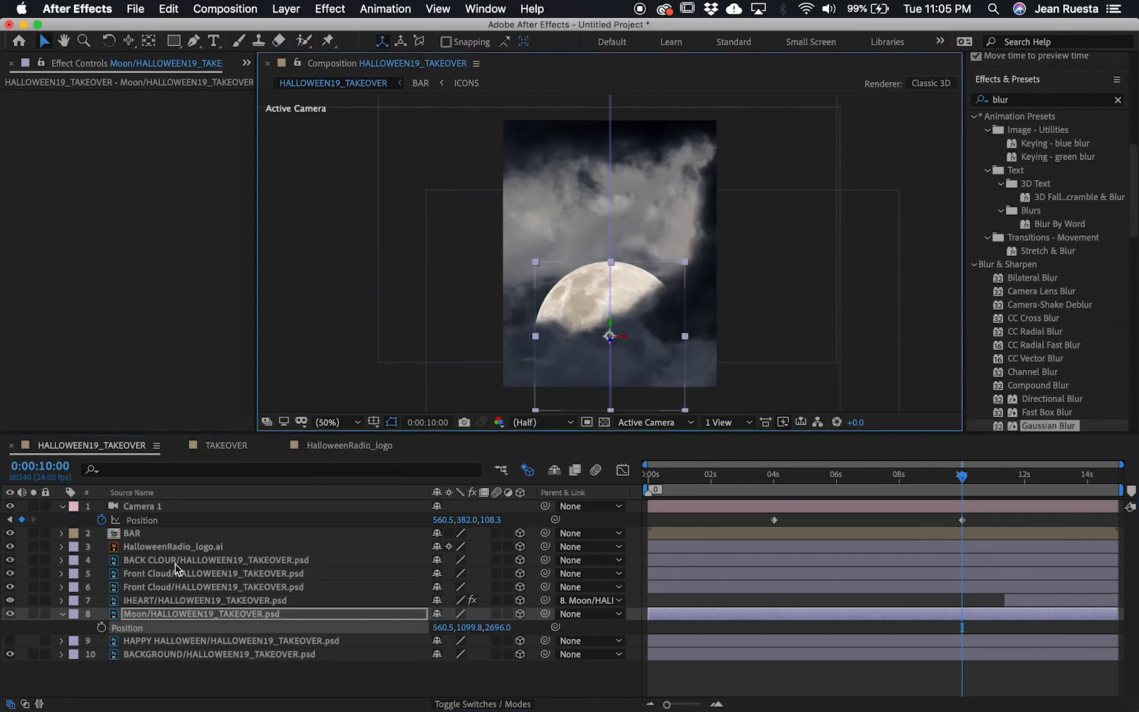
Make the HAPPY HALLOWEEN layer visible and move it directly below Camera 1 in the layer order.
click(171, 547)
click(156, 640)
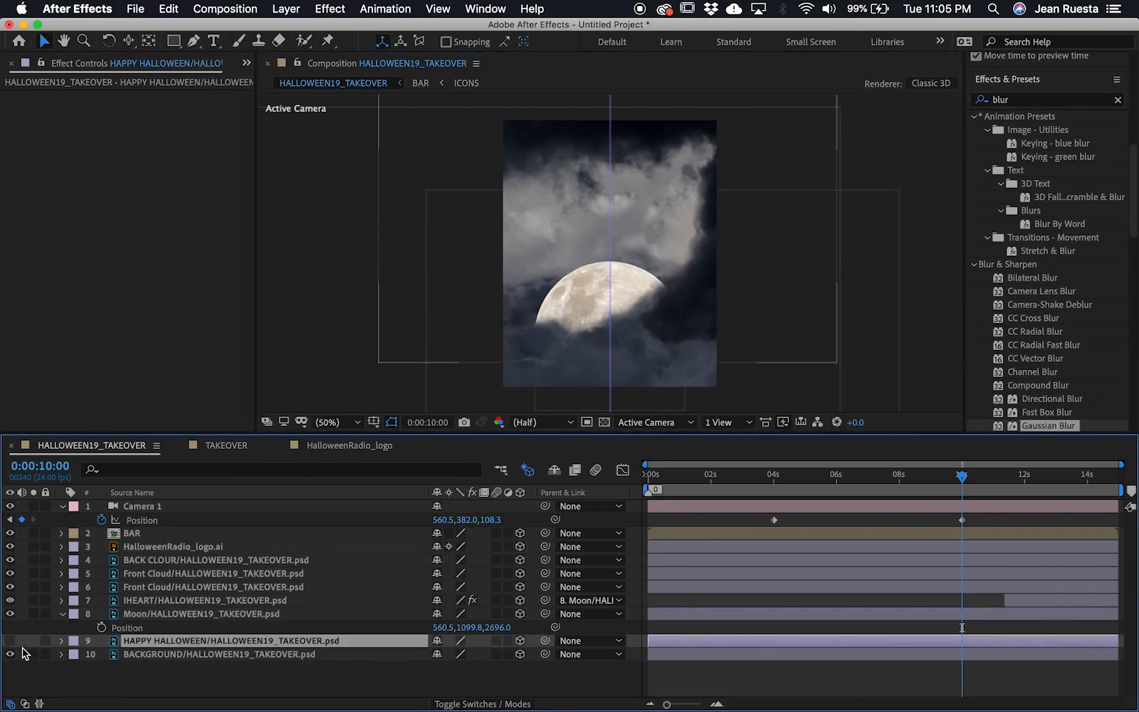
click(188, 642)
drag(187, 645, 186, 531)
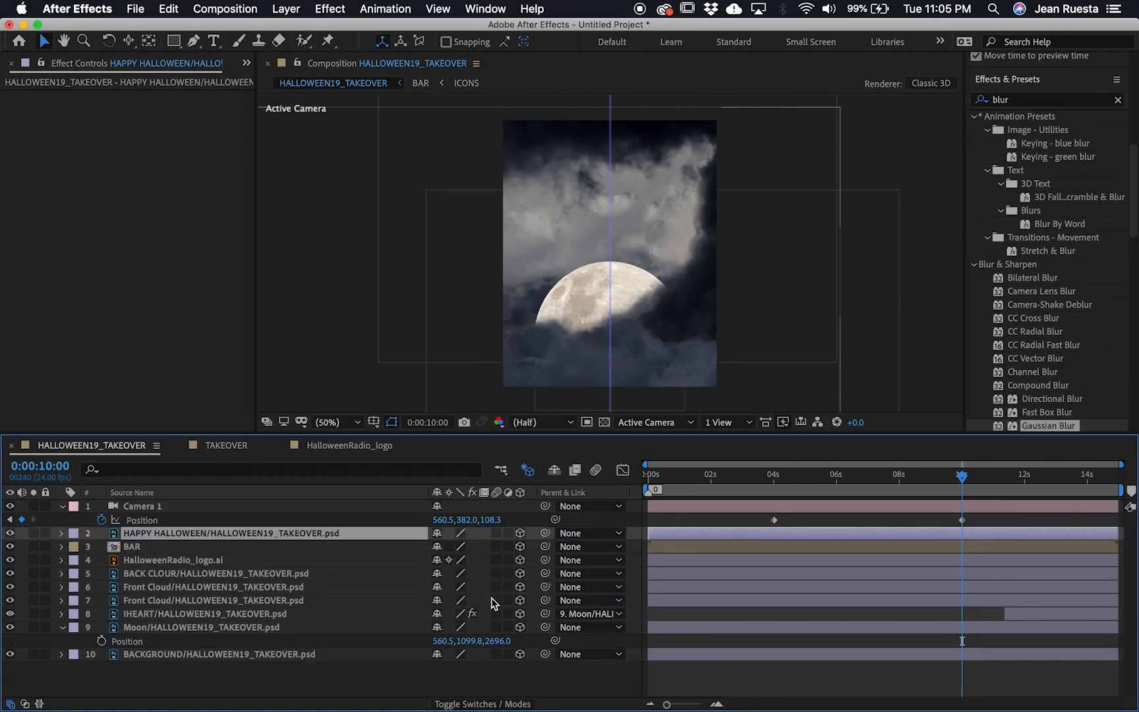
Push the HAPPY HALLOWEEN image layer back to Position Z 1291 and move HalloweenRadio_logo.ai above BAR in the layer order.
key(p)
click(521, 546)
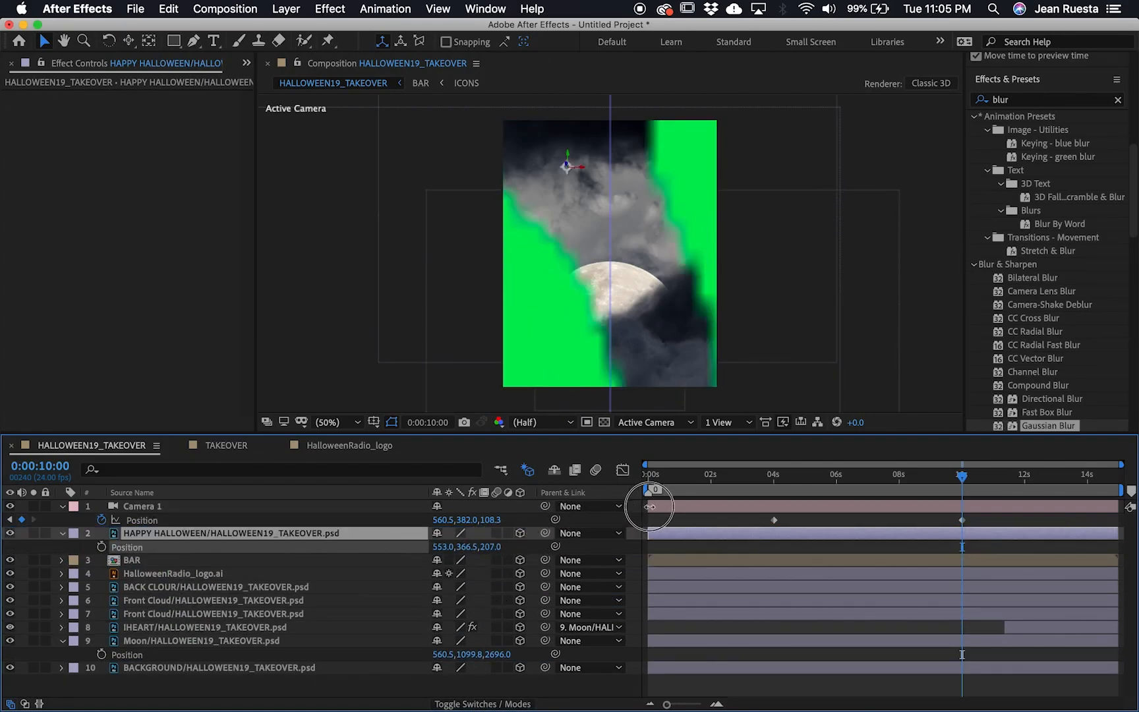
drag(881, 477, 1000, 453)
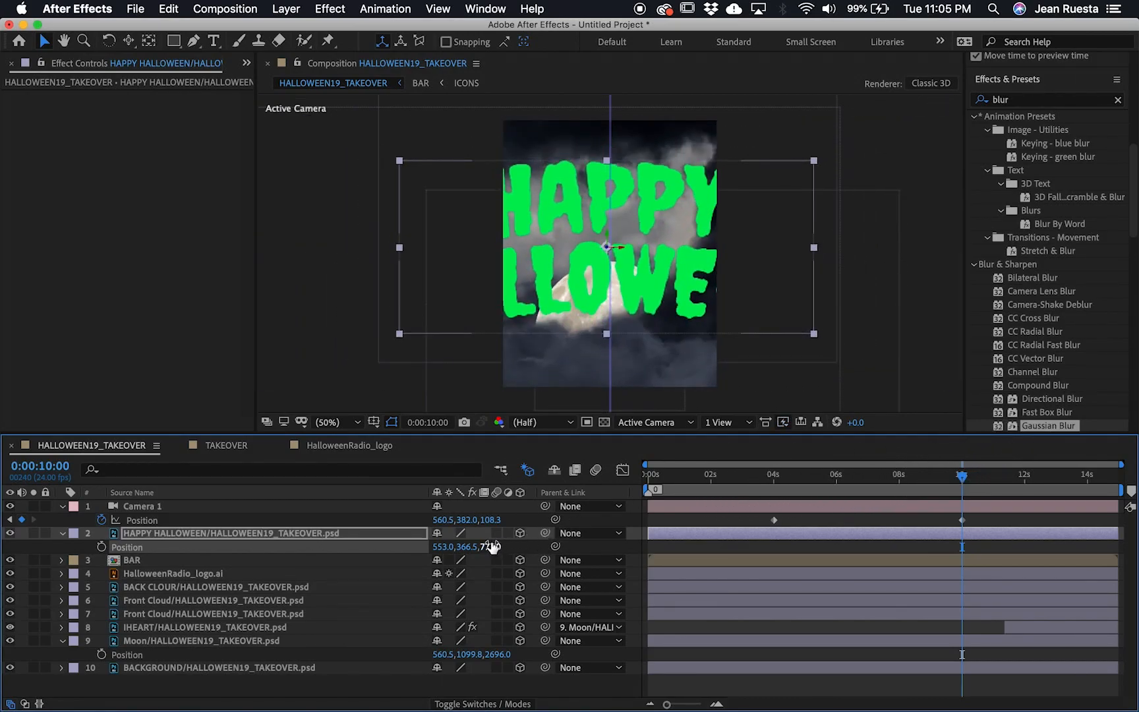
drag(488, 547, 808, 487)
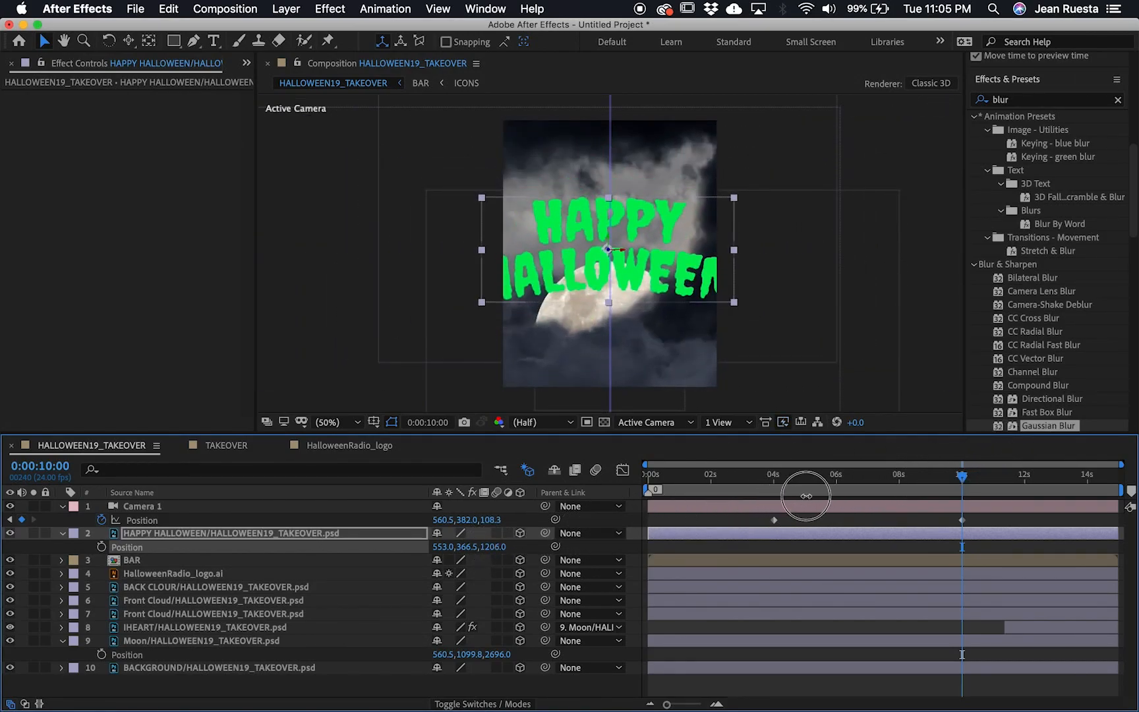
drag(187, 573, 186, 555)
click(183, 508)
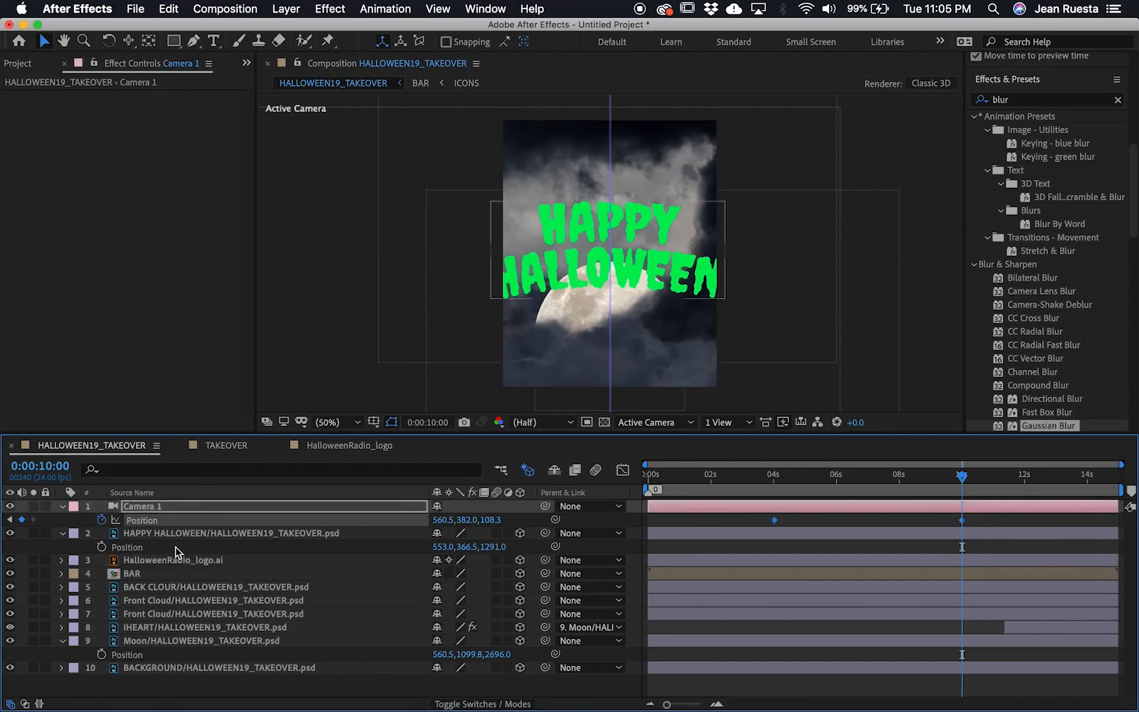
Add a two-line text layer reading "Happy HaLLOWEEN" in the upper part of the composition.
click(212, 41)
click(543, 157)
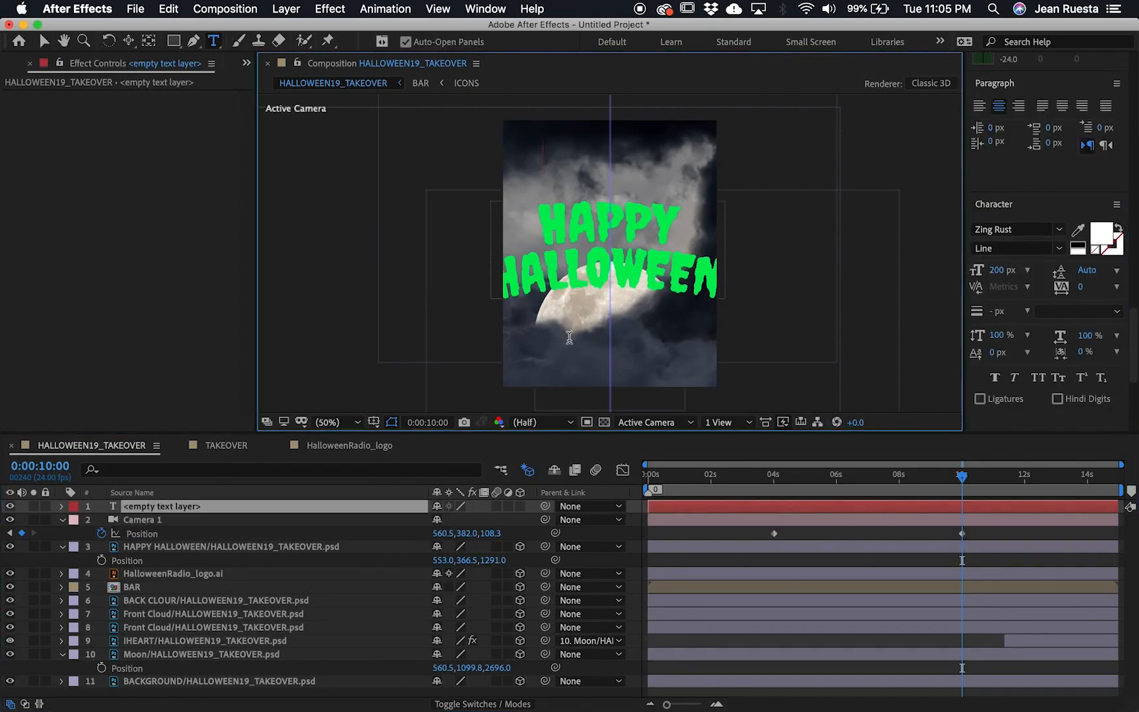
text(Happy )
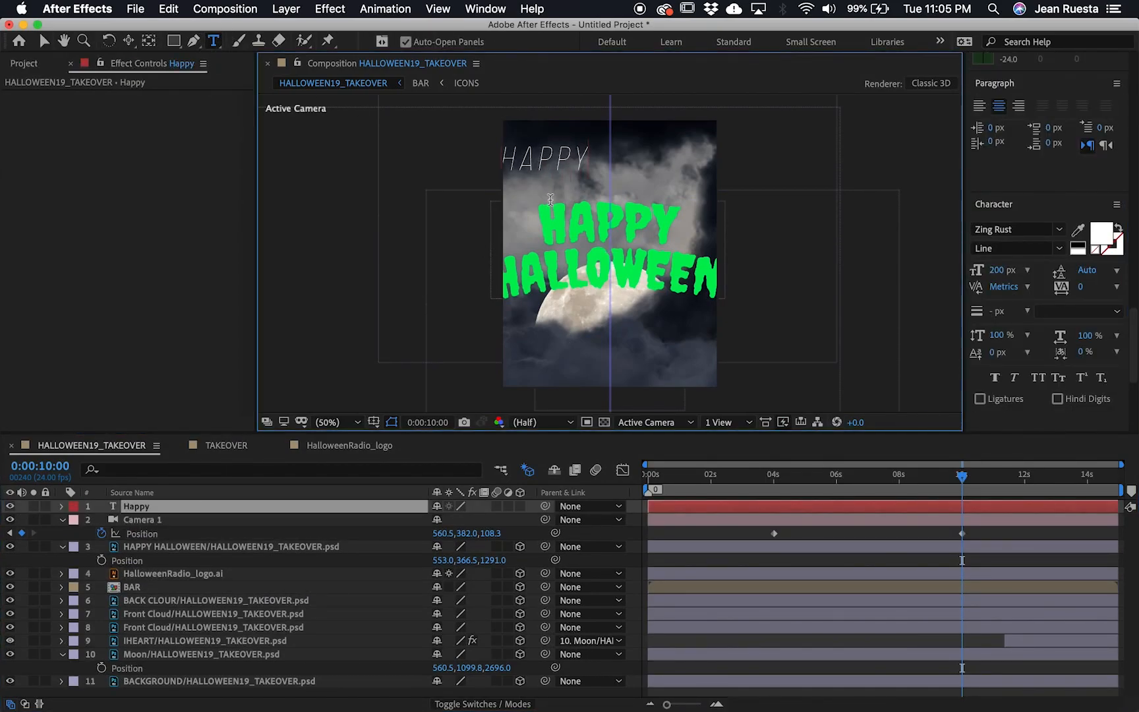
text(Ha)
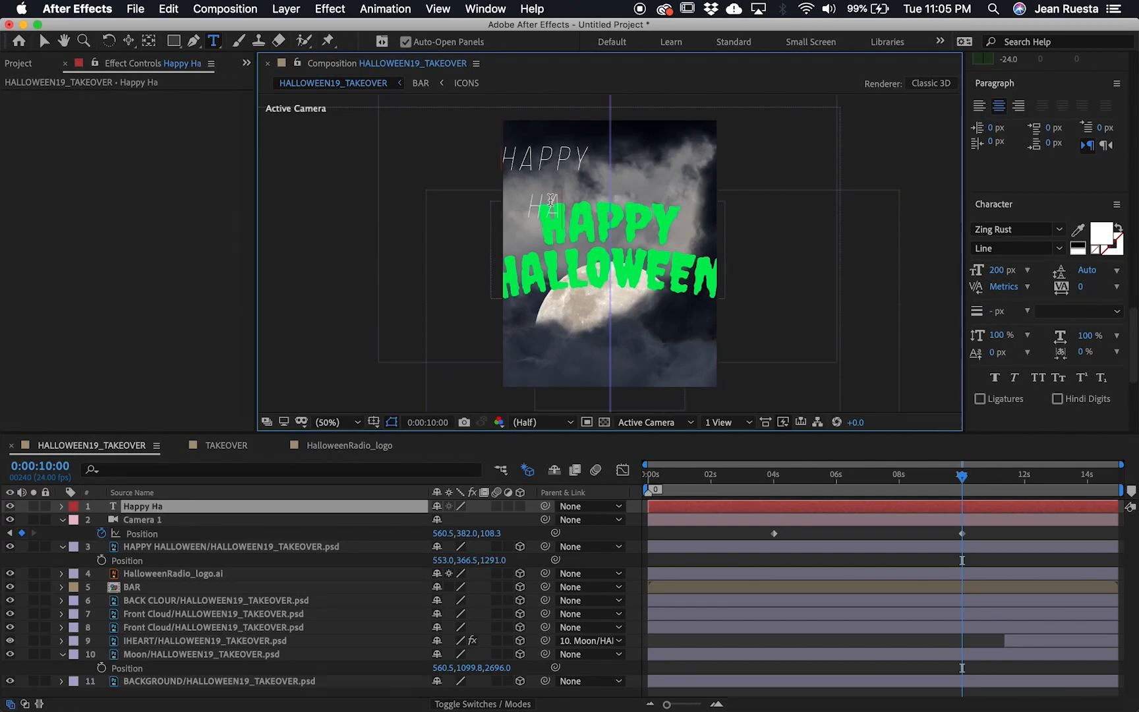
text(LLO)
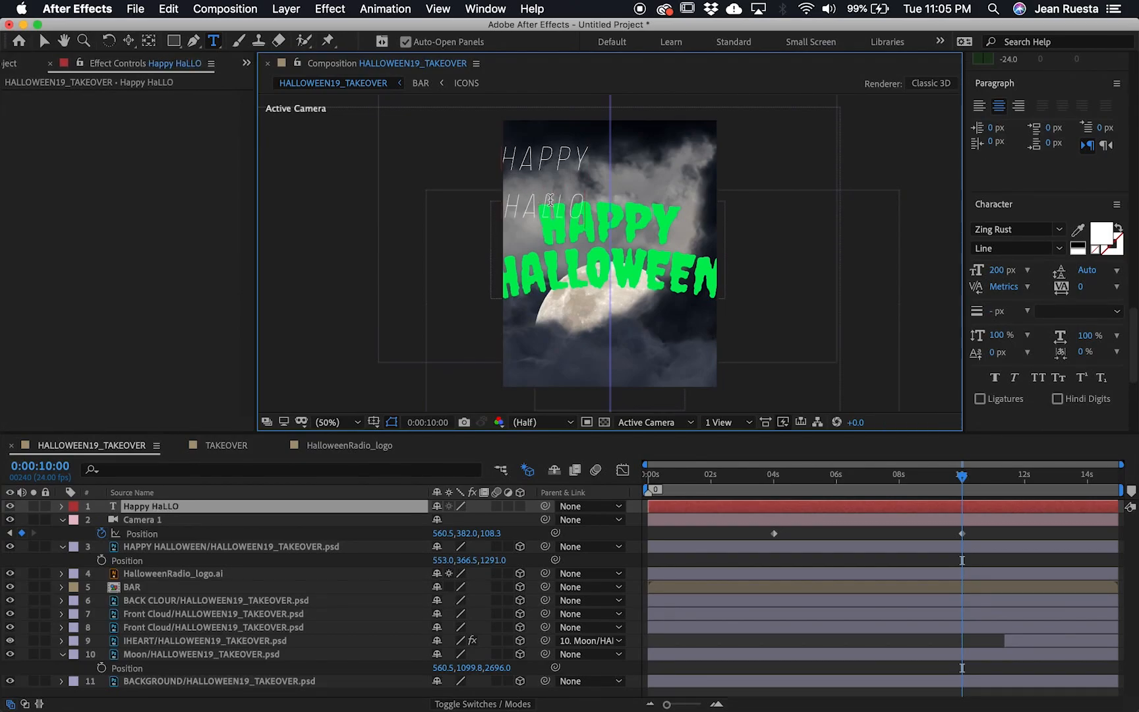
text(WEEN)
Change the font of all the new text to Creepster.
key(super+a)
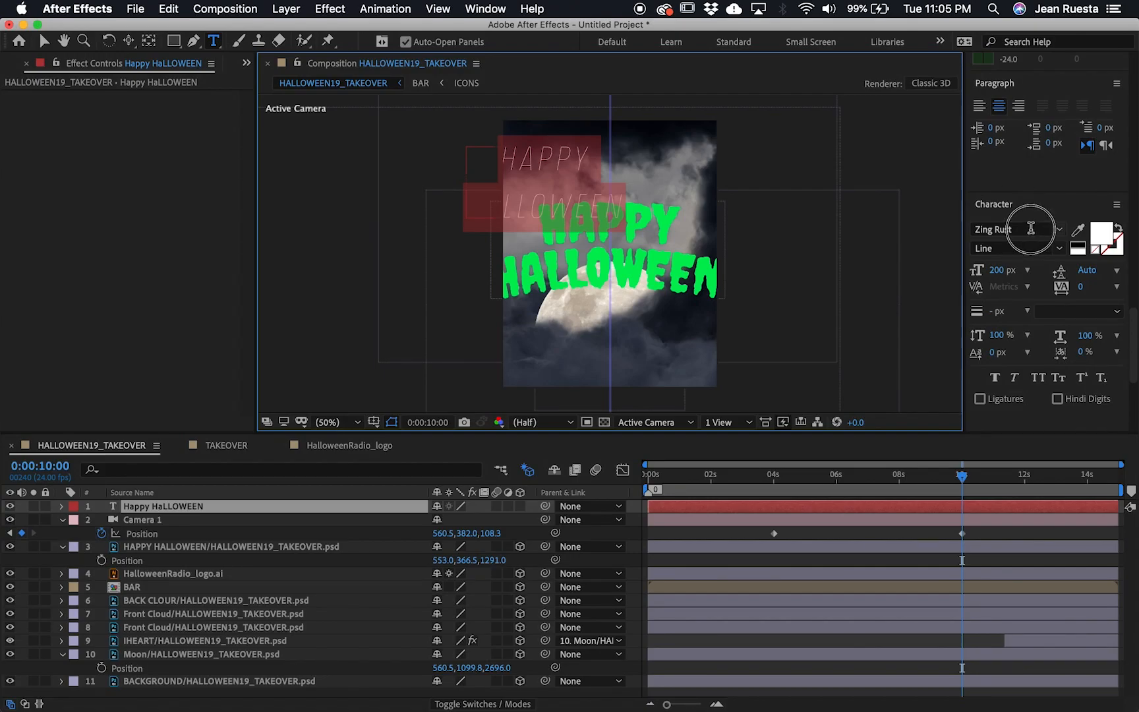
click(1039, 230)
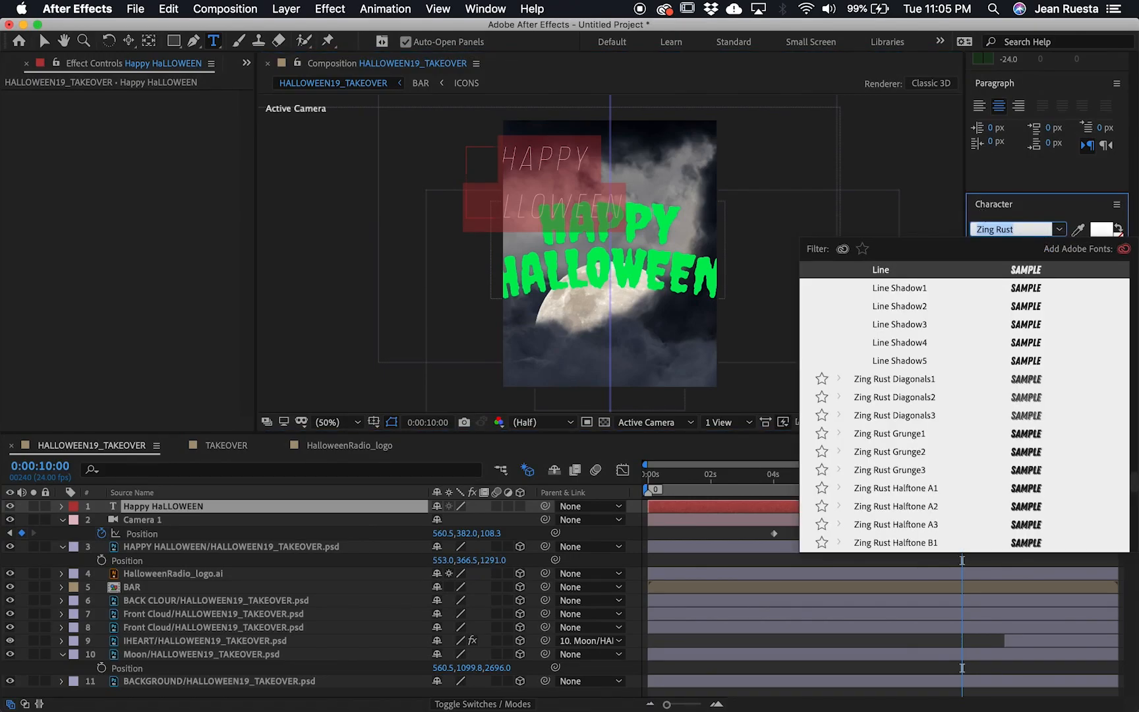
text(cree)
click(893, 270)
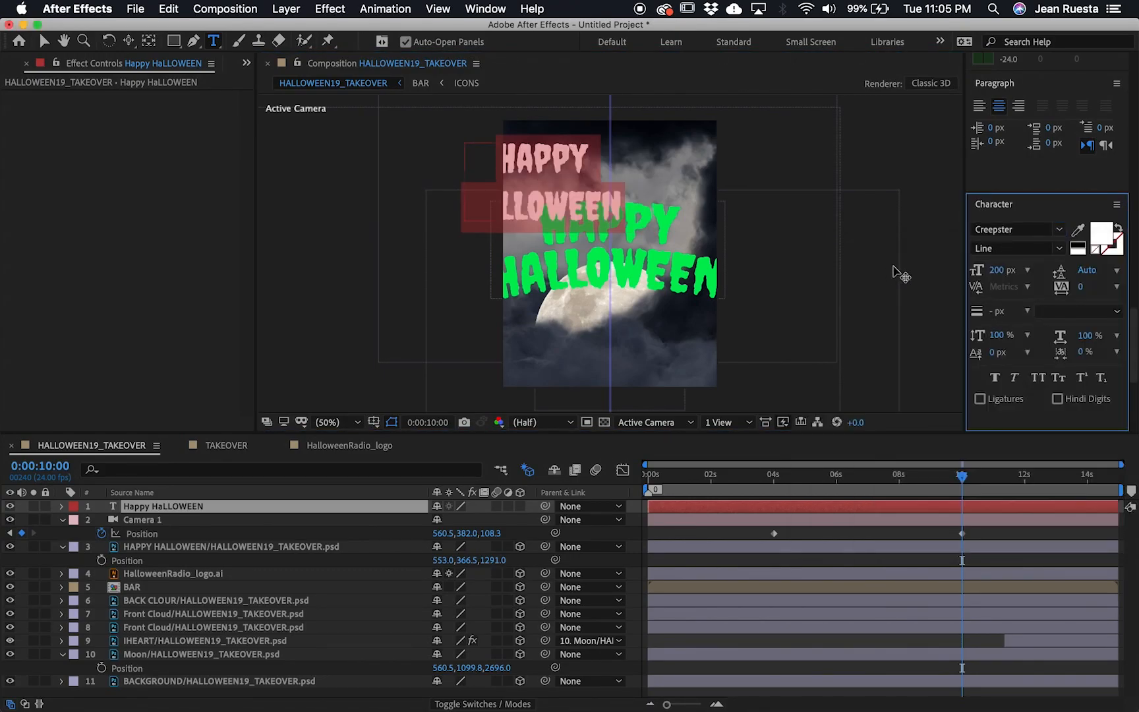
click(43, 41)
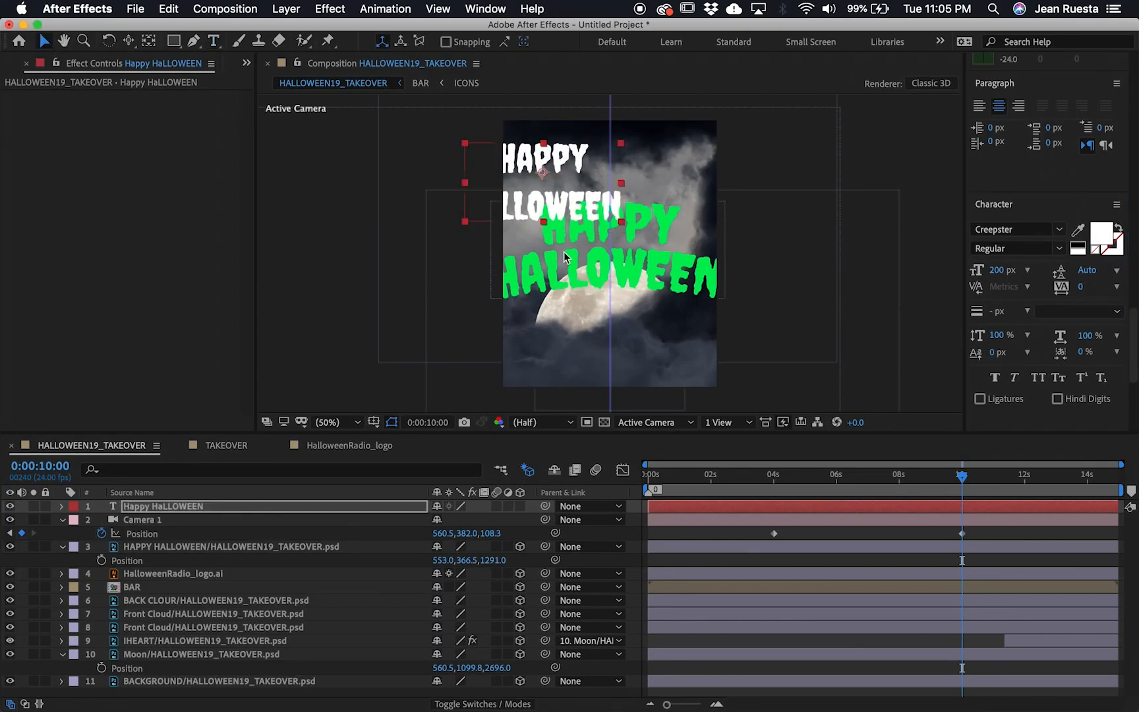
Make the Happy HaLLOWEEN text layer 3D and push it back to Position Z 556.
click(520, 506)
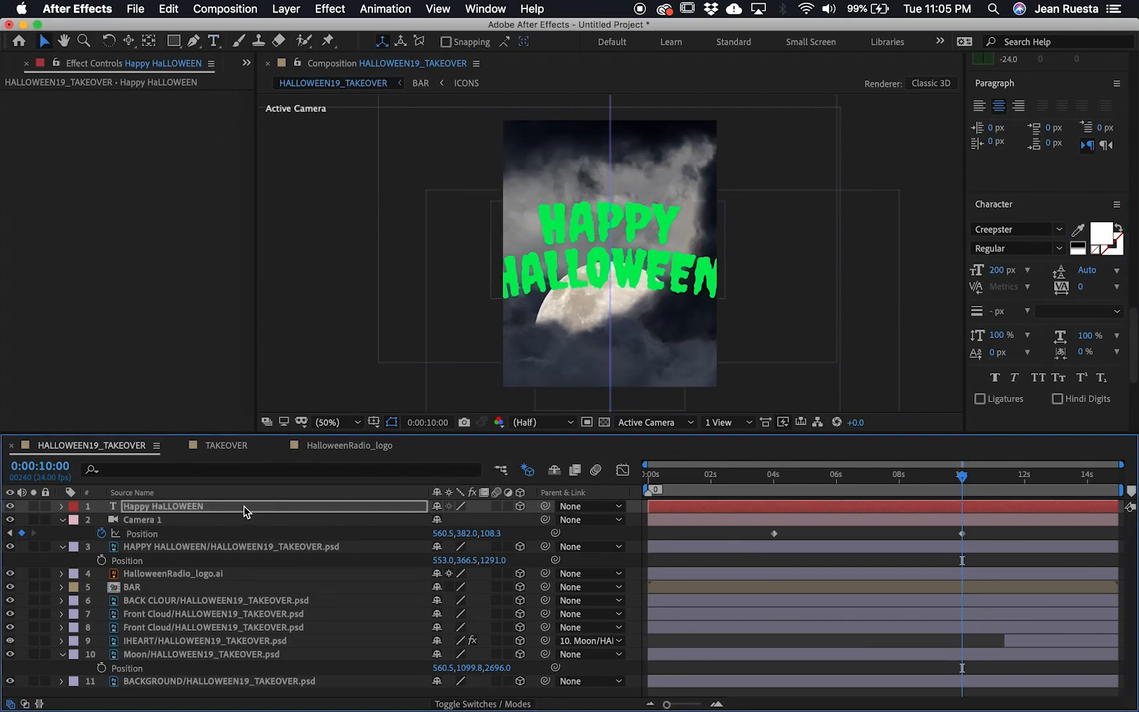
key(Return)
key(p)
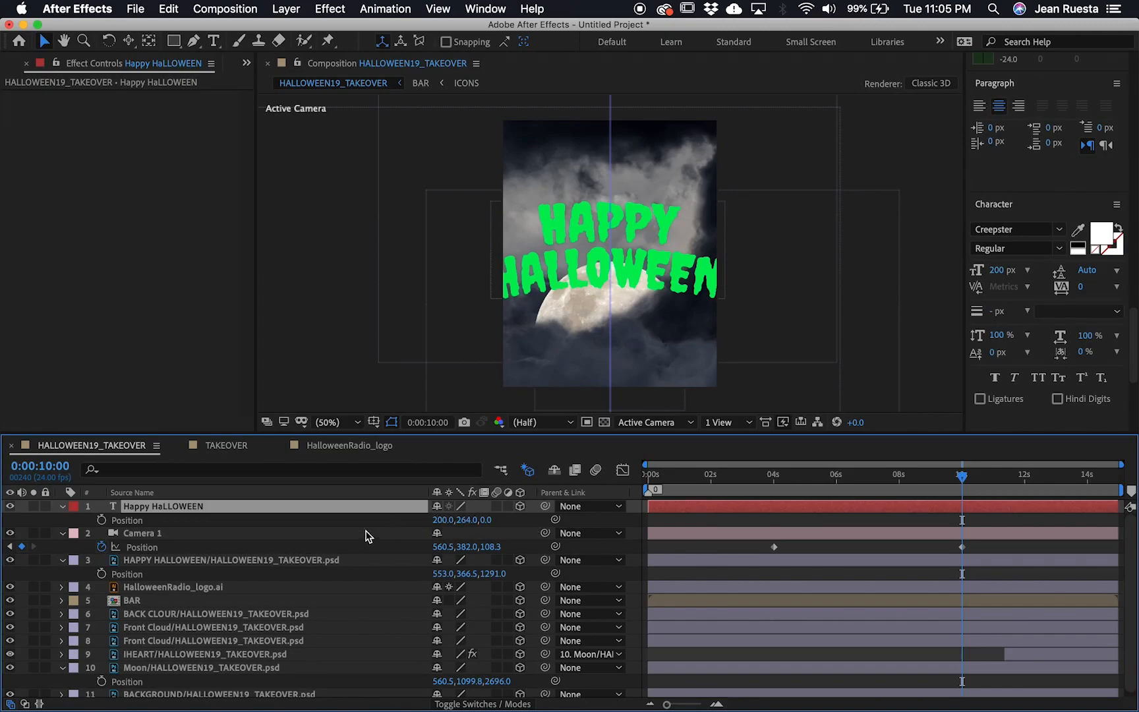
key(comma)
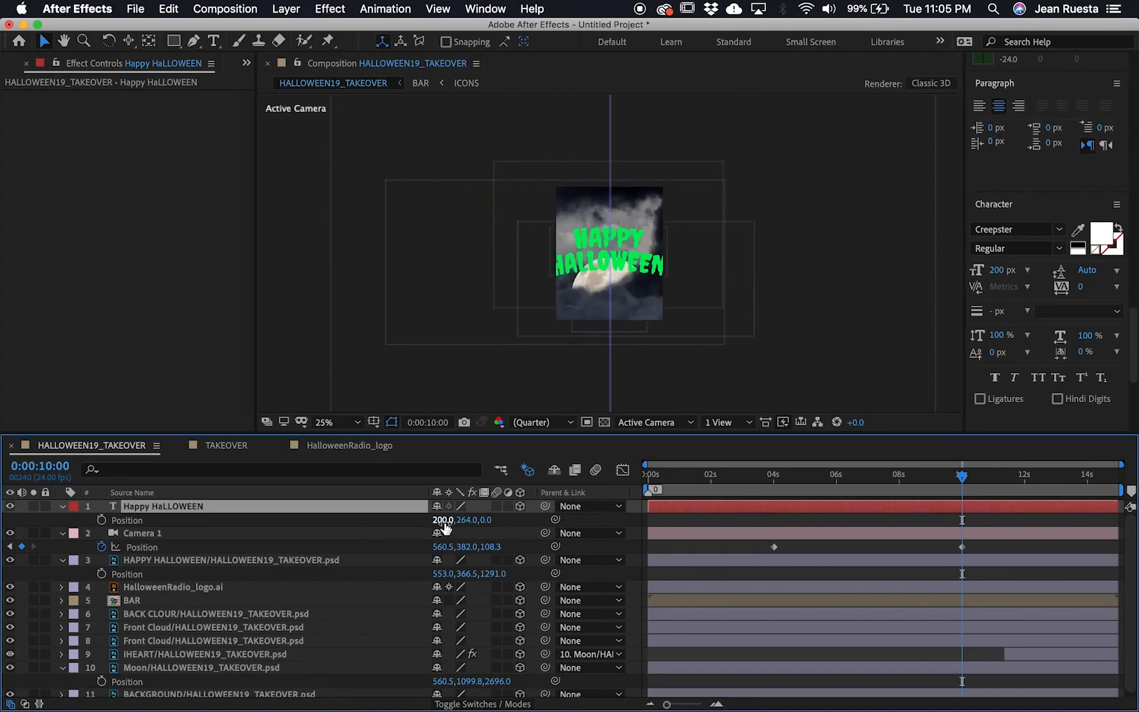
drag(491, 522, 899, 496)
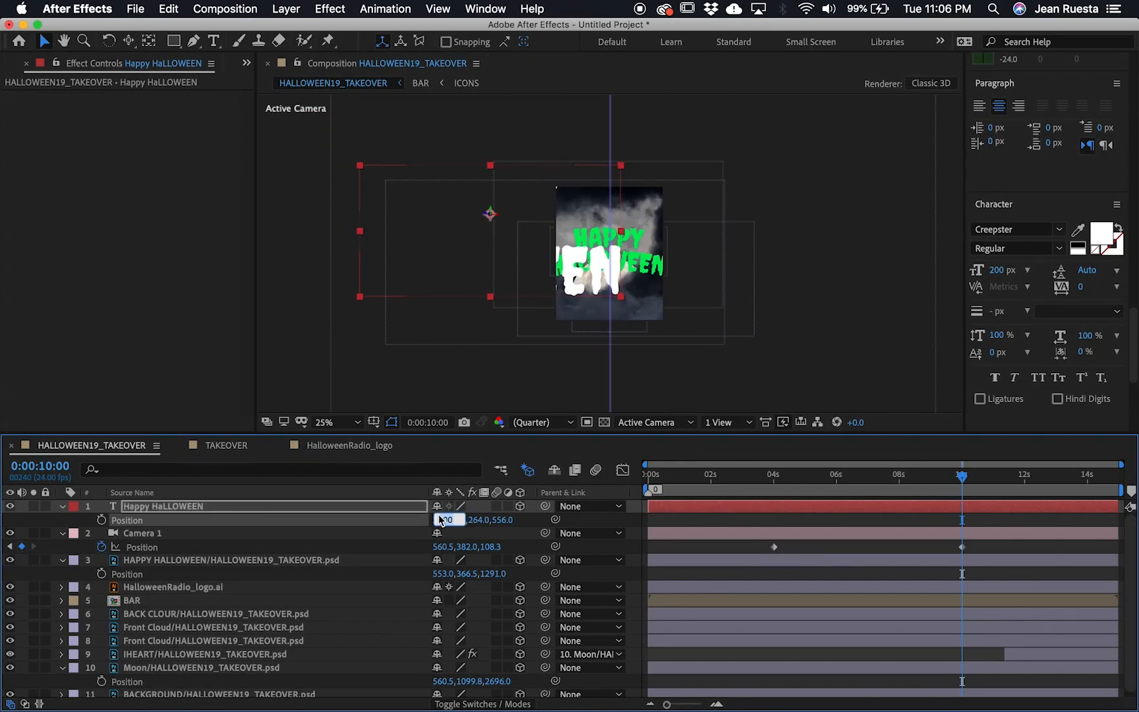
Center the Happy HaLLOWEEN text horizontally in the frame by setting its Position X to 560.
text(0)
key(Return)
drag(444, 522, 875, 506)
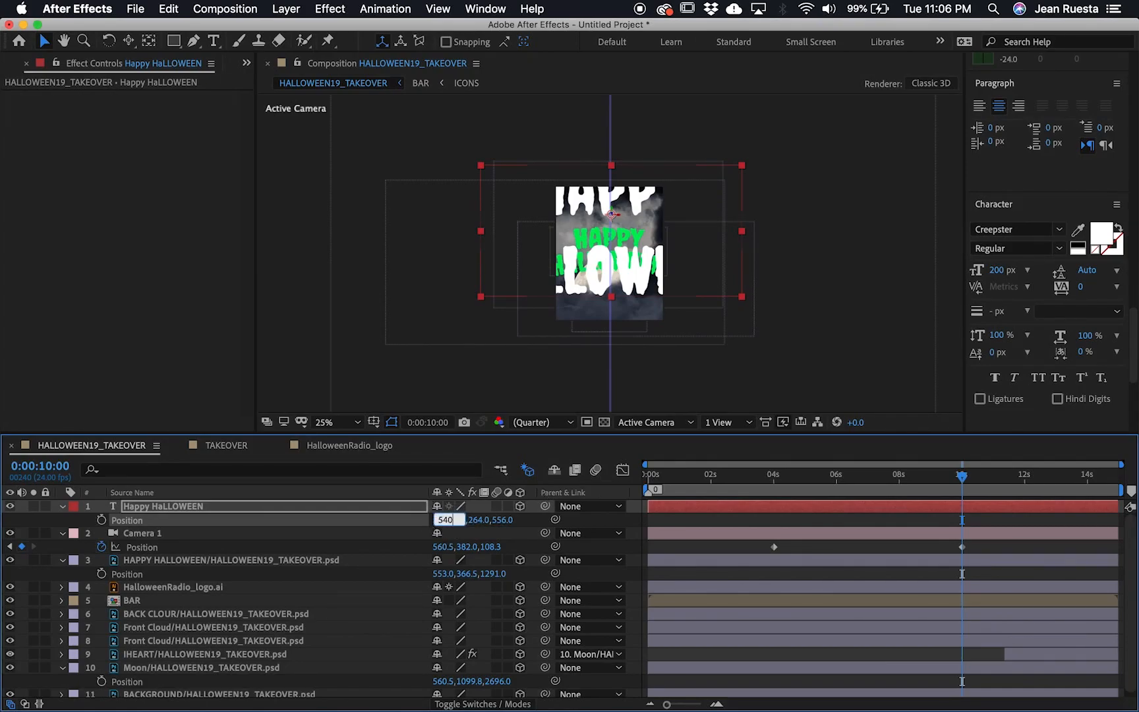
key(Return)
key(shift+Up)
key(shift+Up)
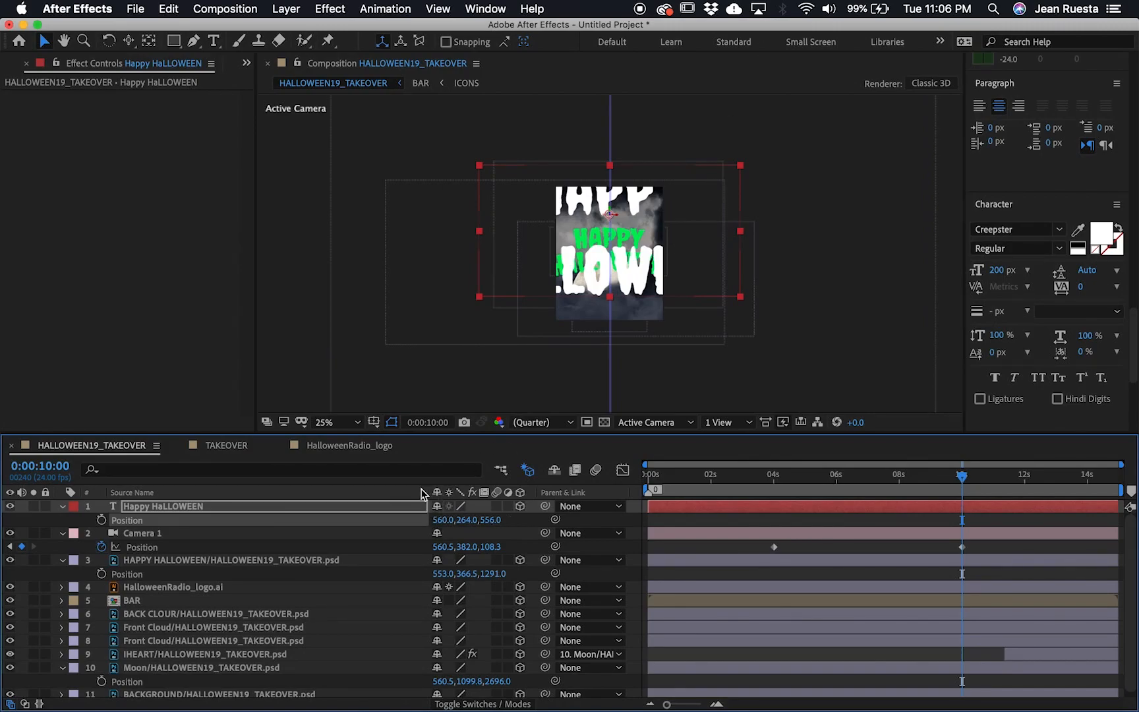
Set the text layer's Position Z to 1291 and raise it above the original lettering, to Position Y about 93.7.
click(337, 423)
click(343, 153)
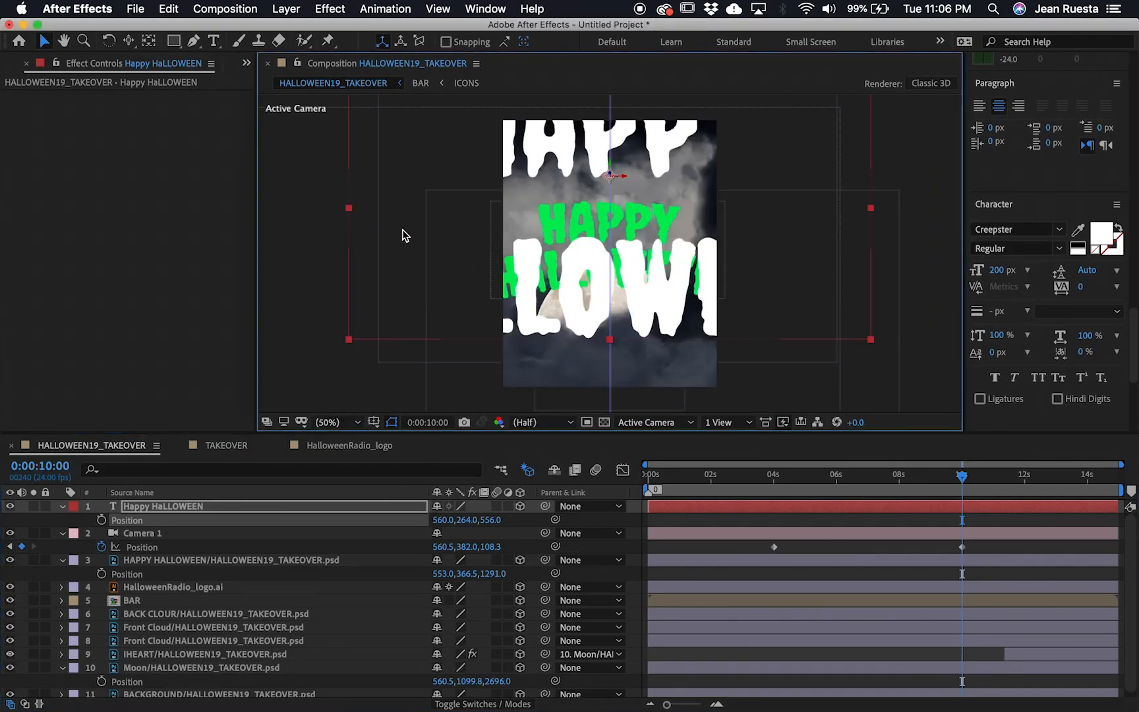
drag(489, 521, 598, 549)
drag(504, 520, 535, 516)
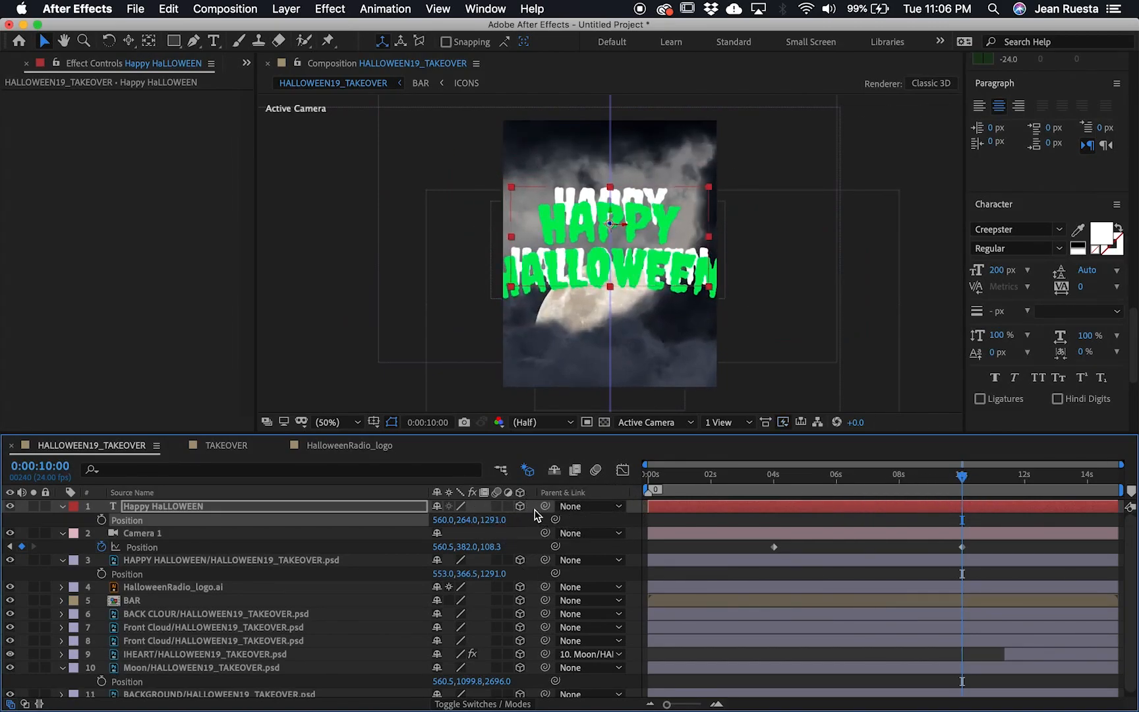
click(180, 506)
drag(624, 244, 624, 200)
Set the text's leading to 174 px and its fill to the green of the original lettering.
drag(1089, 273, 1114, 270)
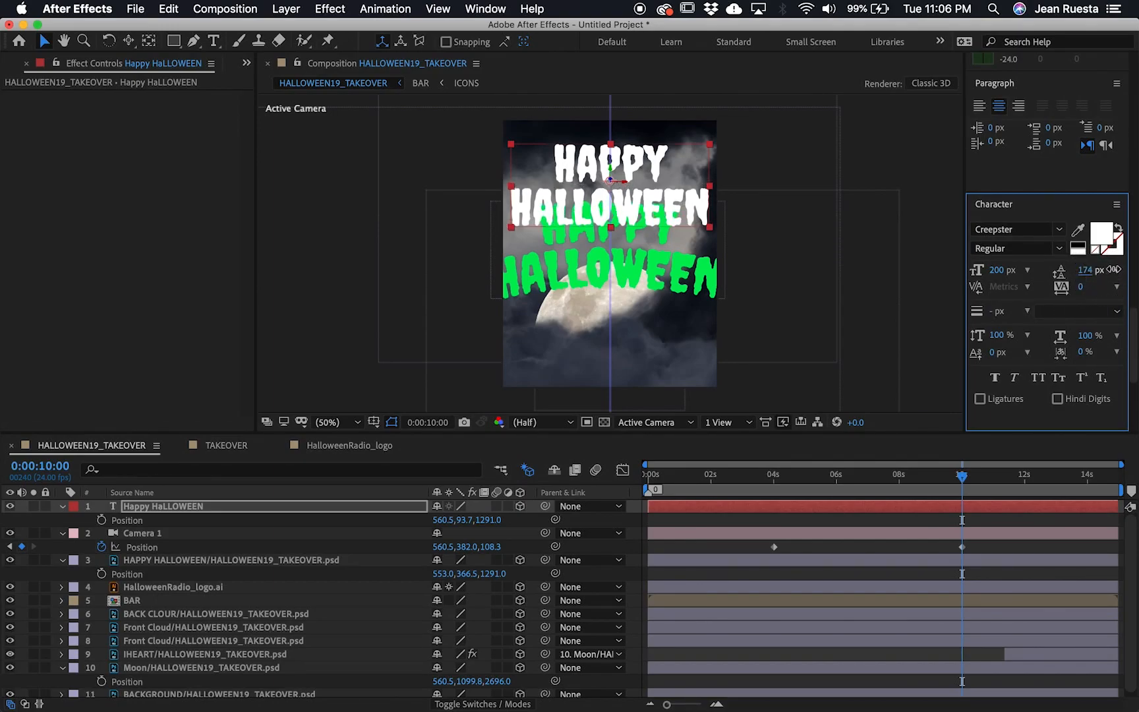
click(641, 261)
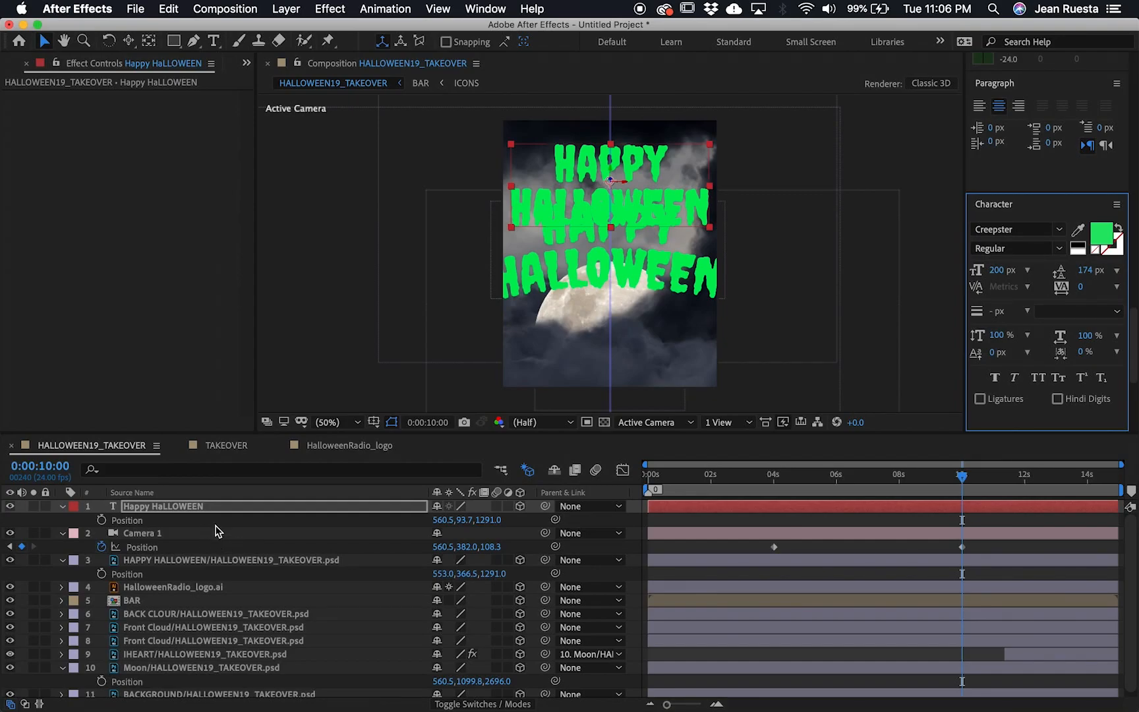
Delete the original HAPPY HALLOWEEN/HALLOWEEN19_TAKEOVER.psd layer and collapse the properties of all layers.
click(155, 587)
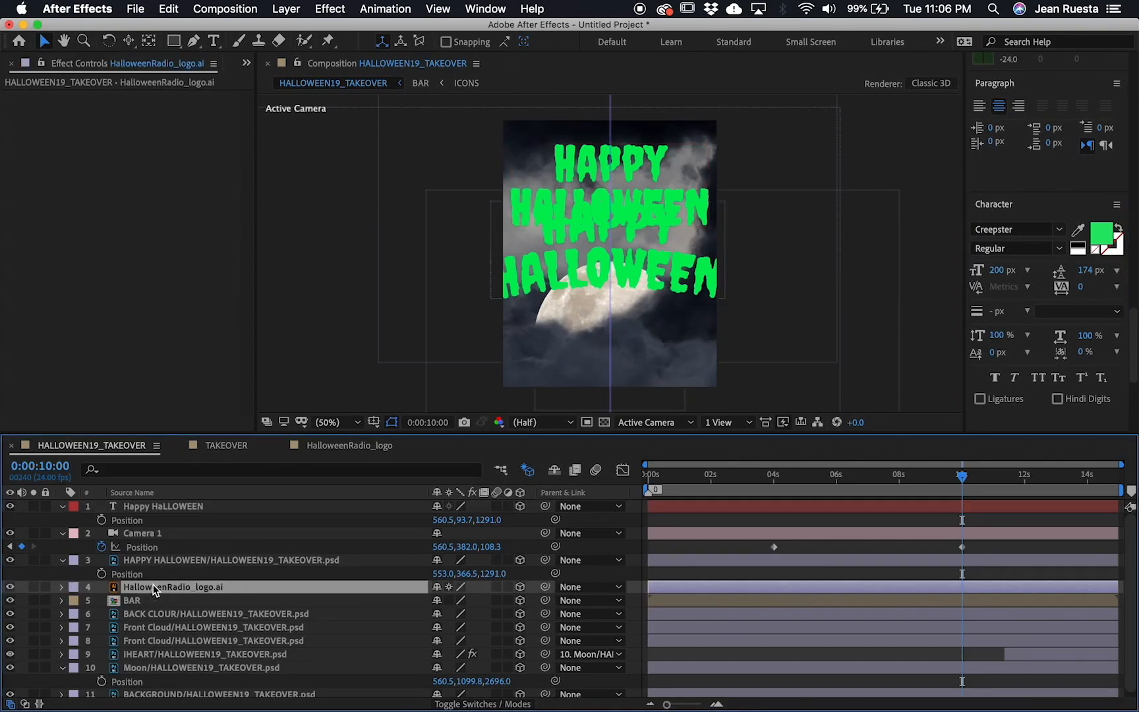
click(158, 560)
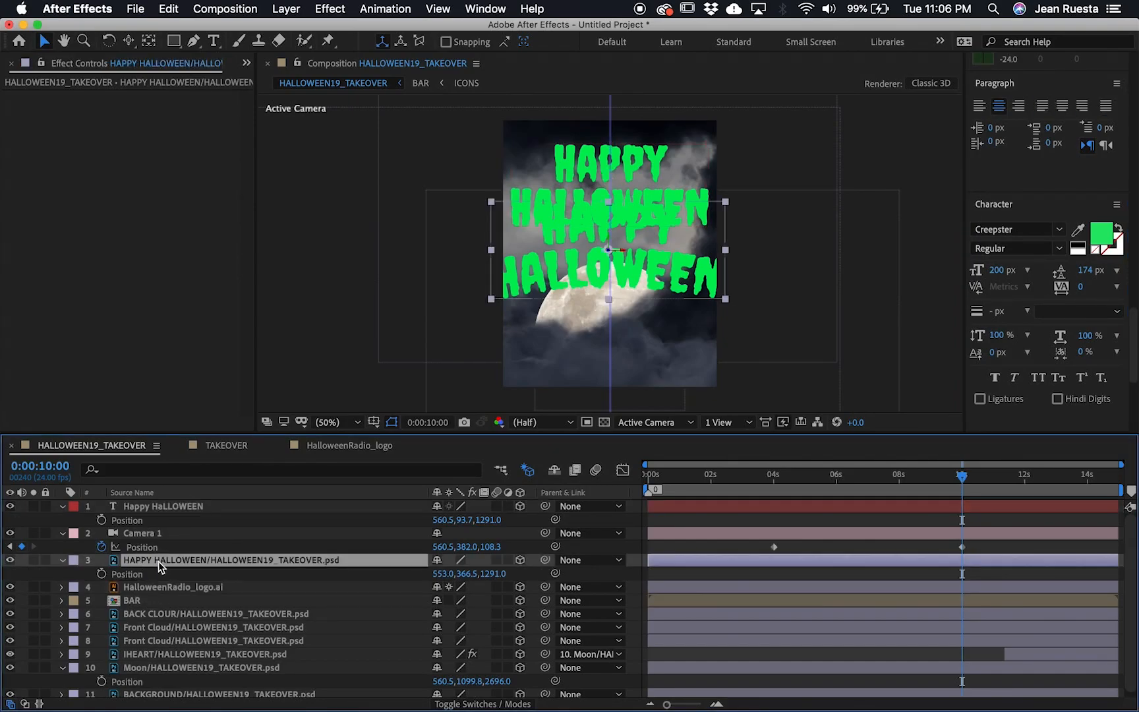
key(Delete)
click(136, 508)
key(super+a)
key(u)
key(super+shift+a)
Enlarge the composition preview and adjust the text layer's Position to about 560.5, 91.5, 1407.0 above the moon.
click(191, 508)
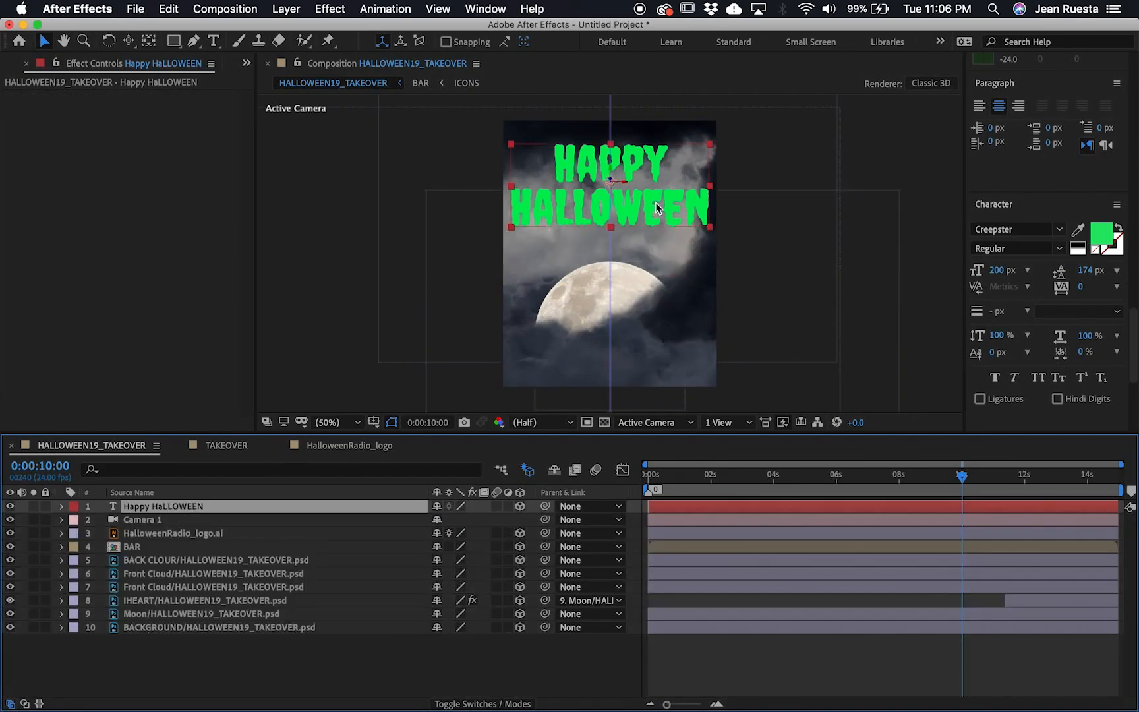
drag(644, 206, 643, 215)
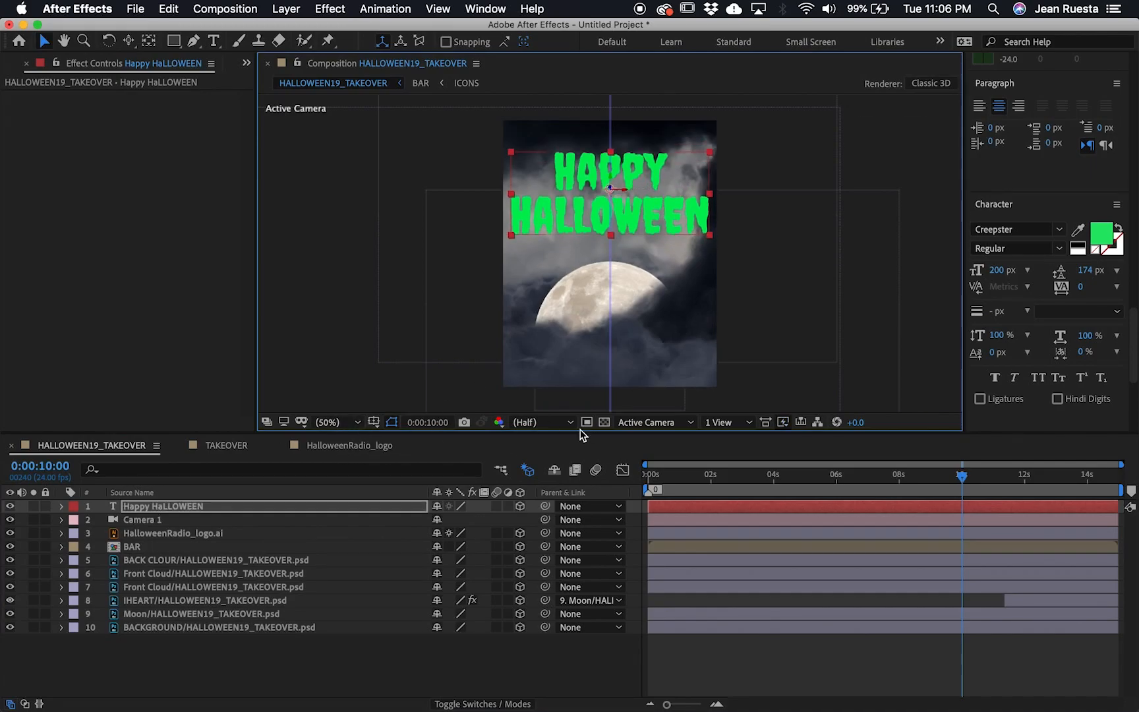
drag(584, 432, 588, 490)
key(p)
drag(508, 577, 605, 590)
drag(634, 239, 634, 229)
Shift the IHEART layer in time so that it starts at 0:00:10:00.
click(290, 639)
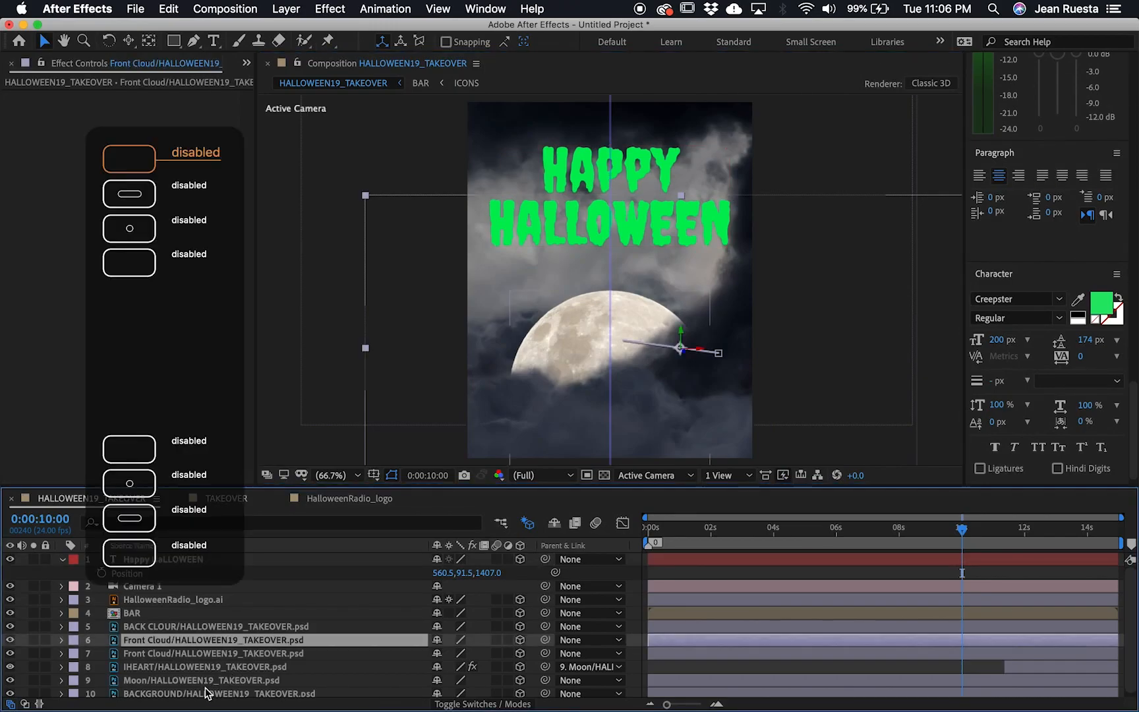
scroll(206, 691, down, 1)
click(224, 662)
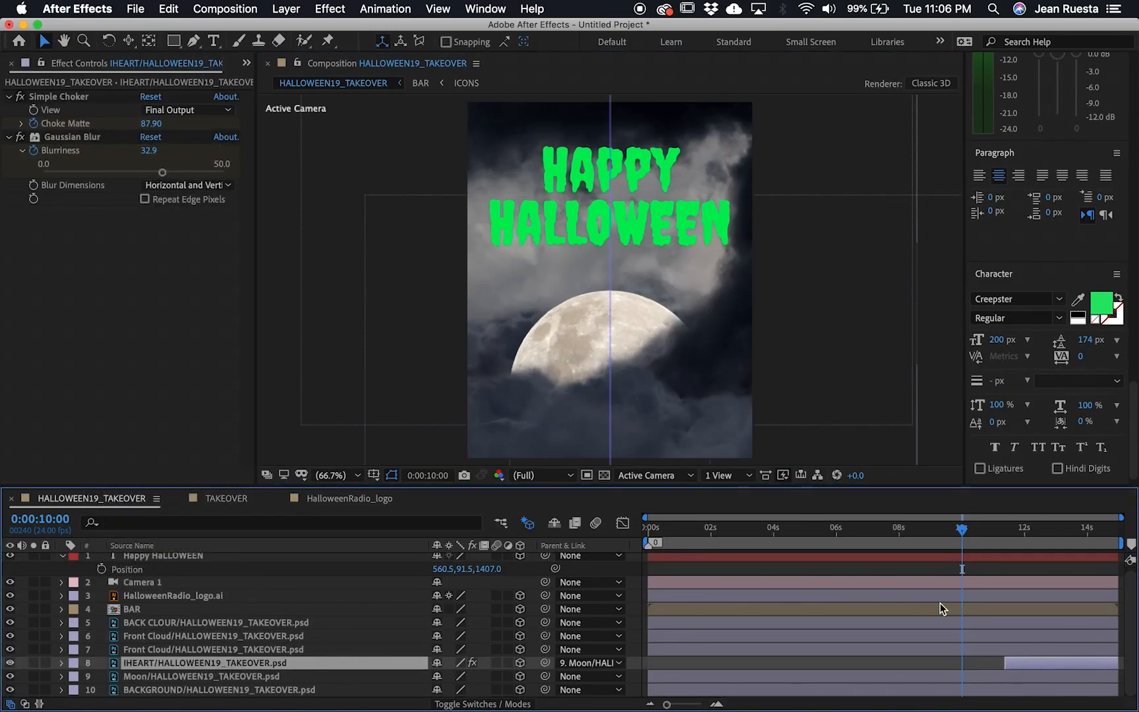
key(bracketleft)
At 0:00:14:23, keyframe Camera 1's Position Z at 298.3 for a slow final push, and preview the animation.
drag(961, 531, 1121, 531)
click(180, 581)
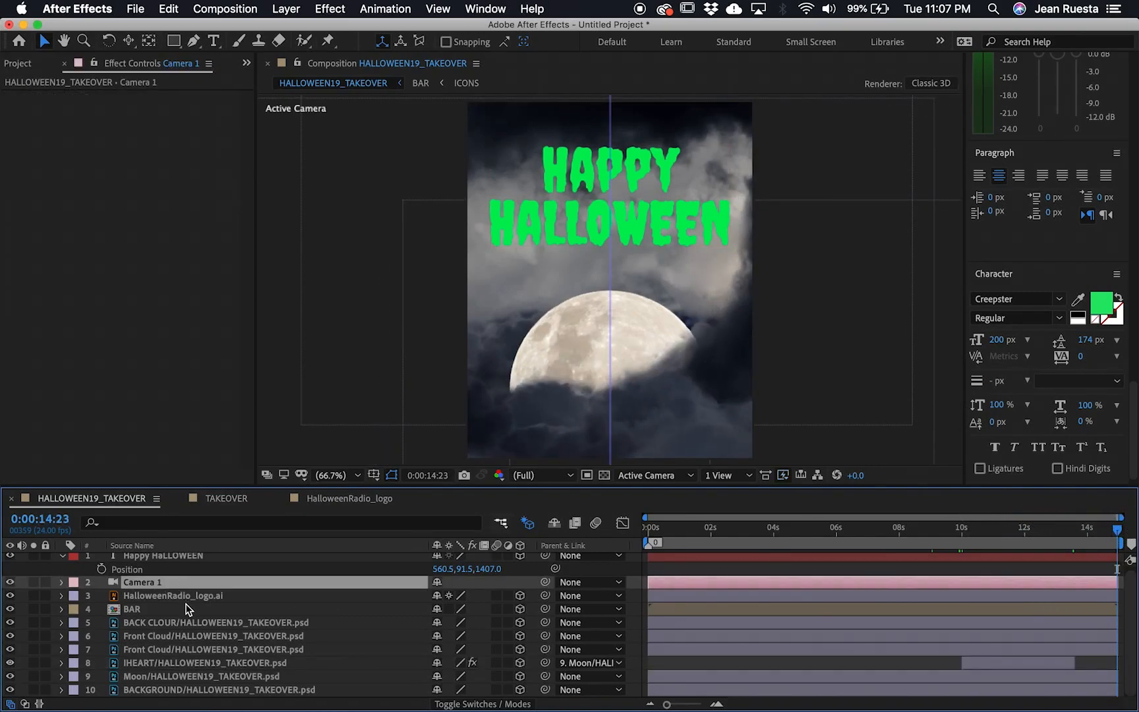
key(p)
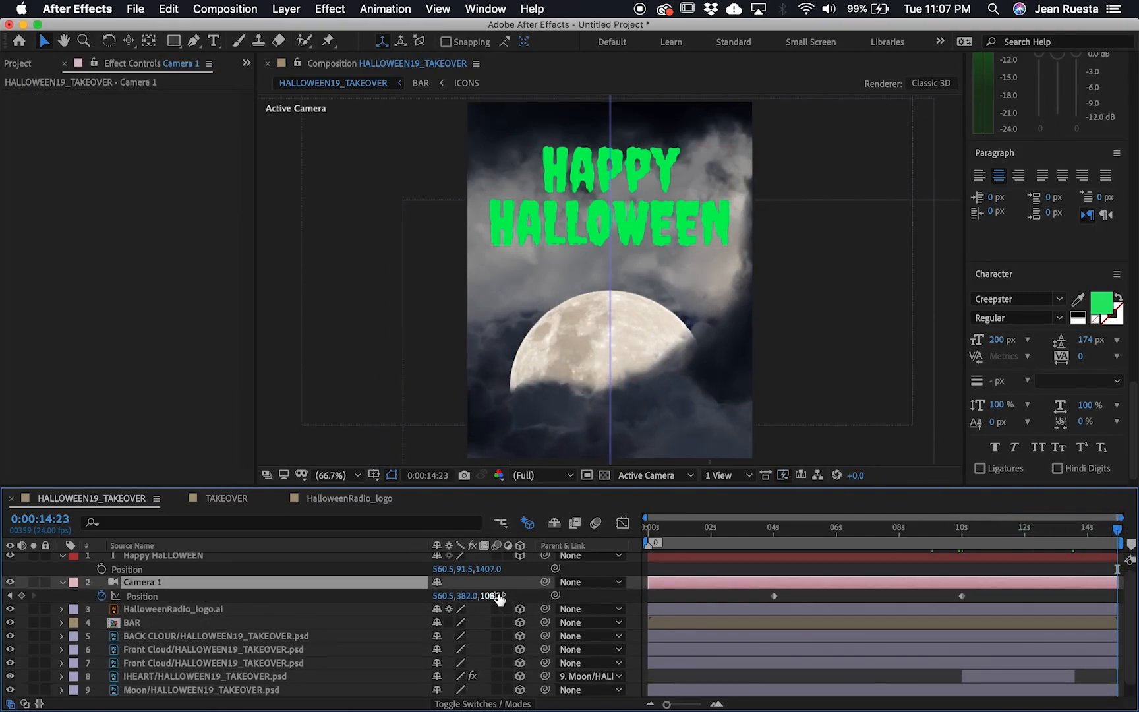
drag(499, 594, 550, 593)
drag(720, 534, 1129, 553)
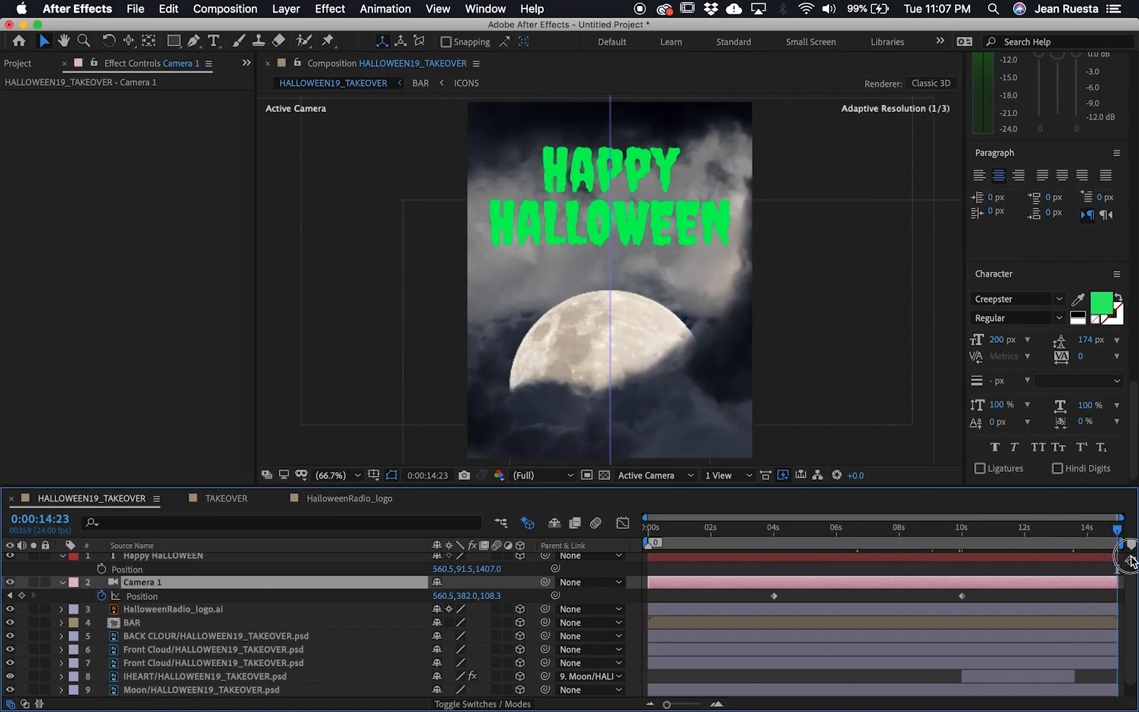
drag(496, 595, 632, 582)
drag(949, 535, 895, 537)
key(space)
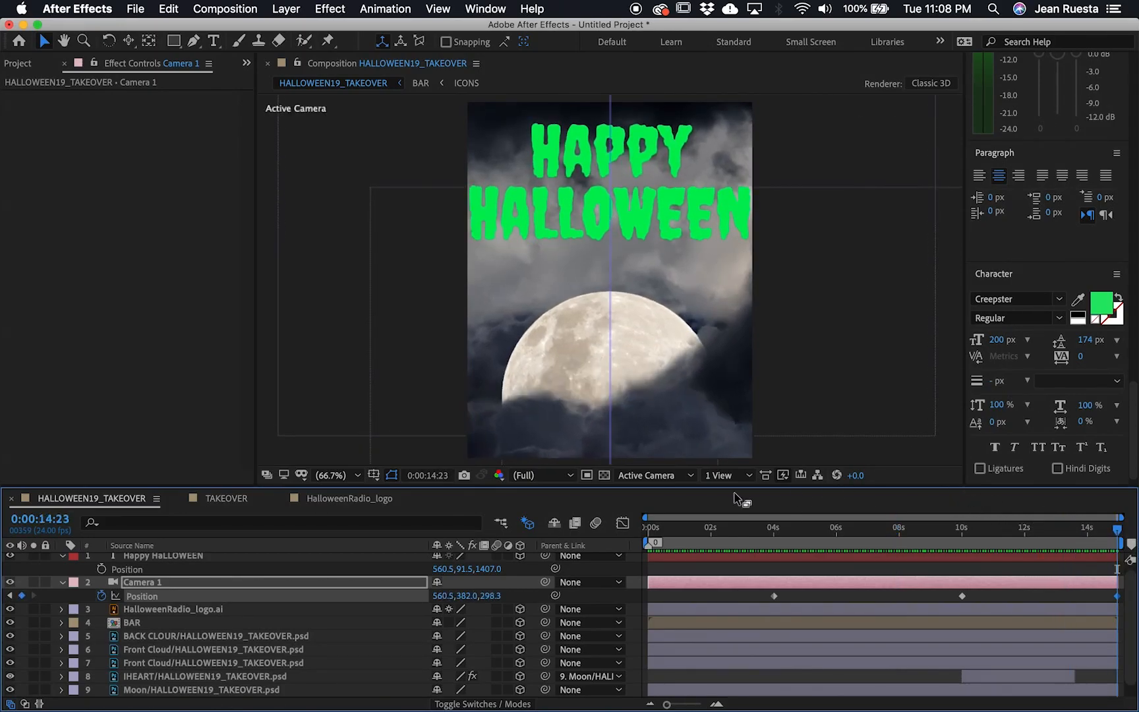
Move the BACKGROUND layer farther back and reframe its clouds at Position about 714.8, -886.2, 3748.0, checking the result over time.
drag(437, 485, 435, 428)
click(204, 650)
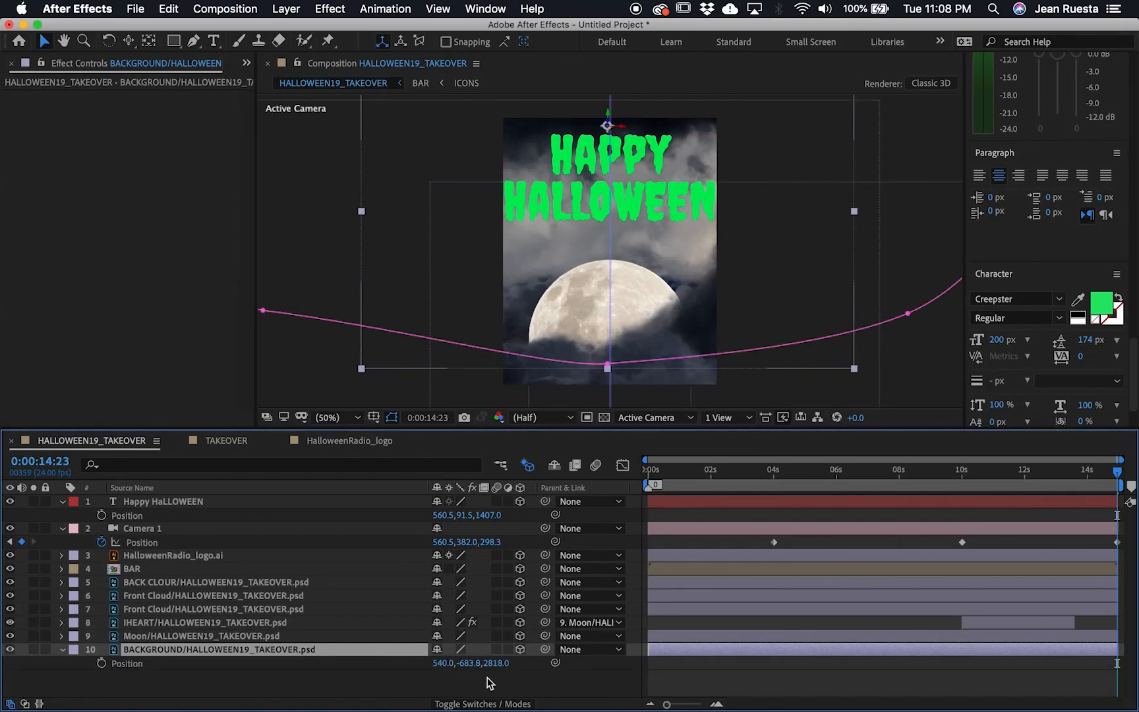
drag(501, 671, 619, 672)
drag(682, 255, 706, 296)
drag(954, 474, 1118, 472)
drag(717, 257, 698, 219)
drag(1116, 472, 1118, 499)
Delete Camera 1's Position keyframe at 0:00:14:23.
click(232, 518)
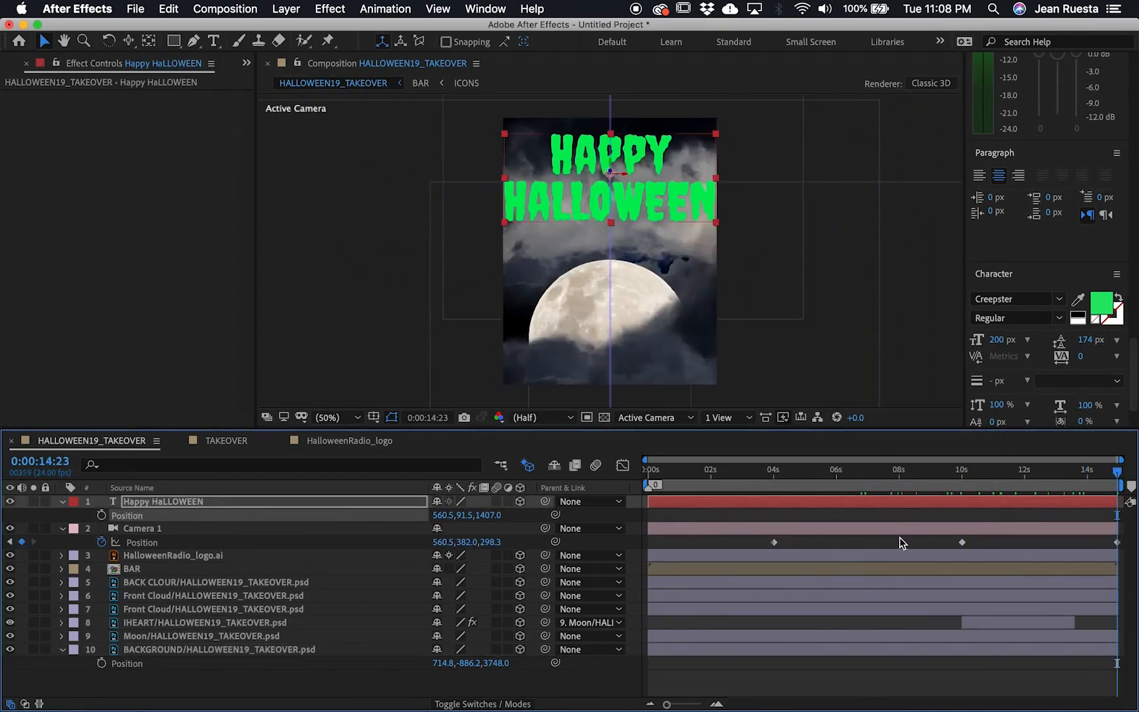
click(1117, 542)
key(Delete)
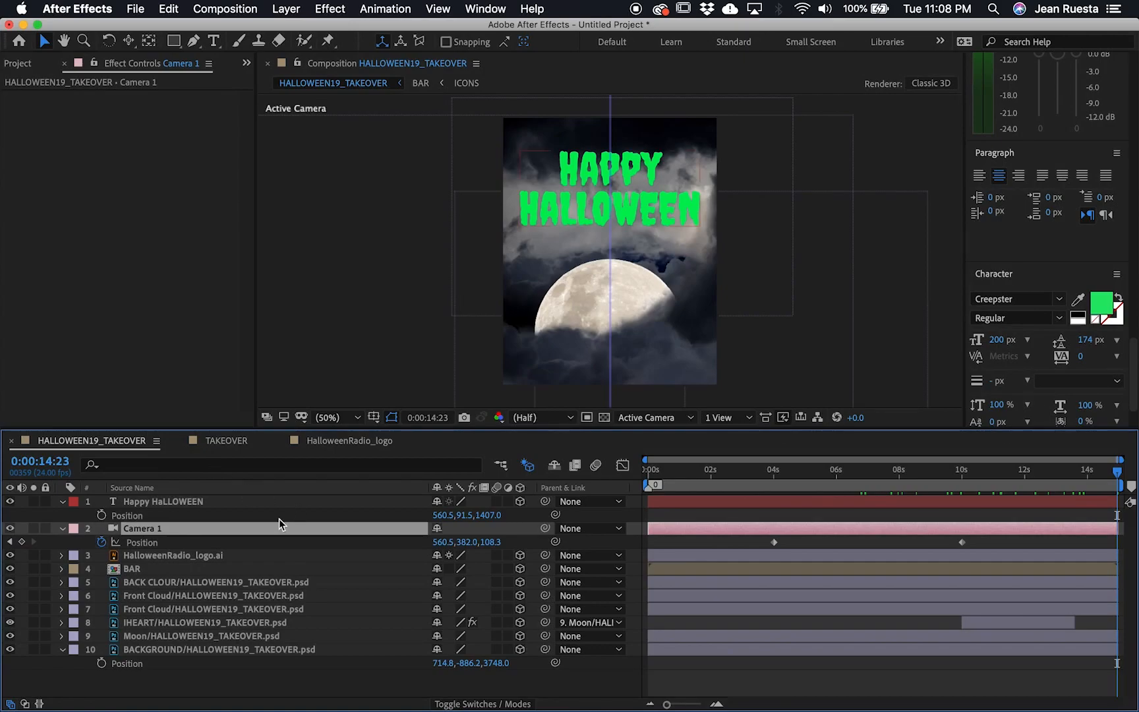
Raise the Moon layer at 0:00:14:23 so more of the moon sits above the front clouds, just below the text.
click(269, 636)
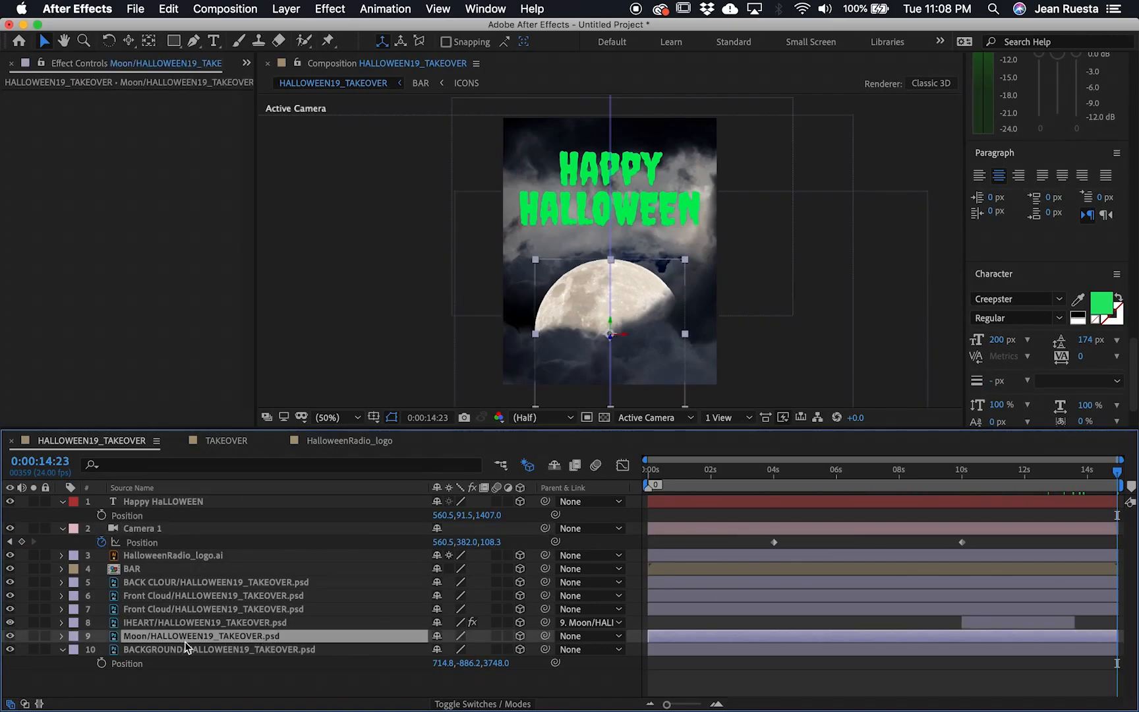
drag(625, 297, 625, 268)
Extend the IHEART layer's end to 0:00:14:23 and raise the heart within the moon, checking it over time.
click(1029, 604)
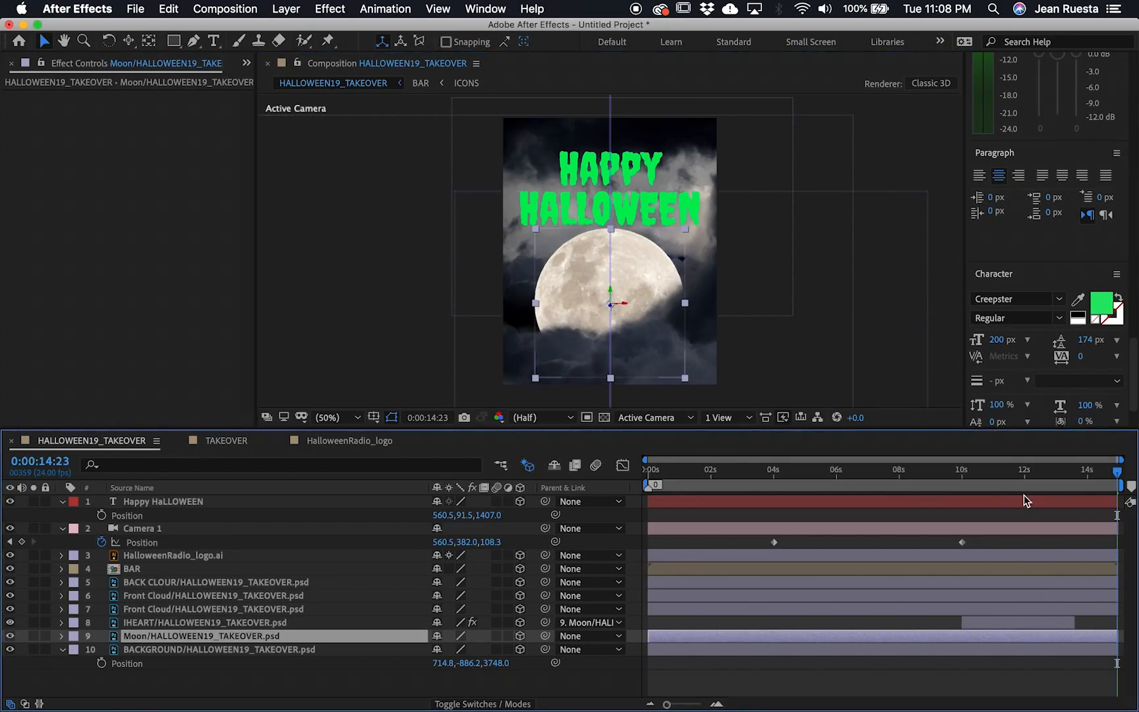
click(1008, 617)
key(alt+])
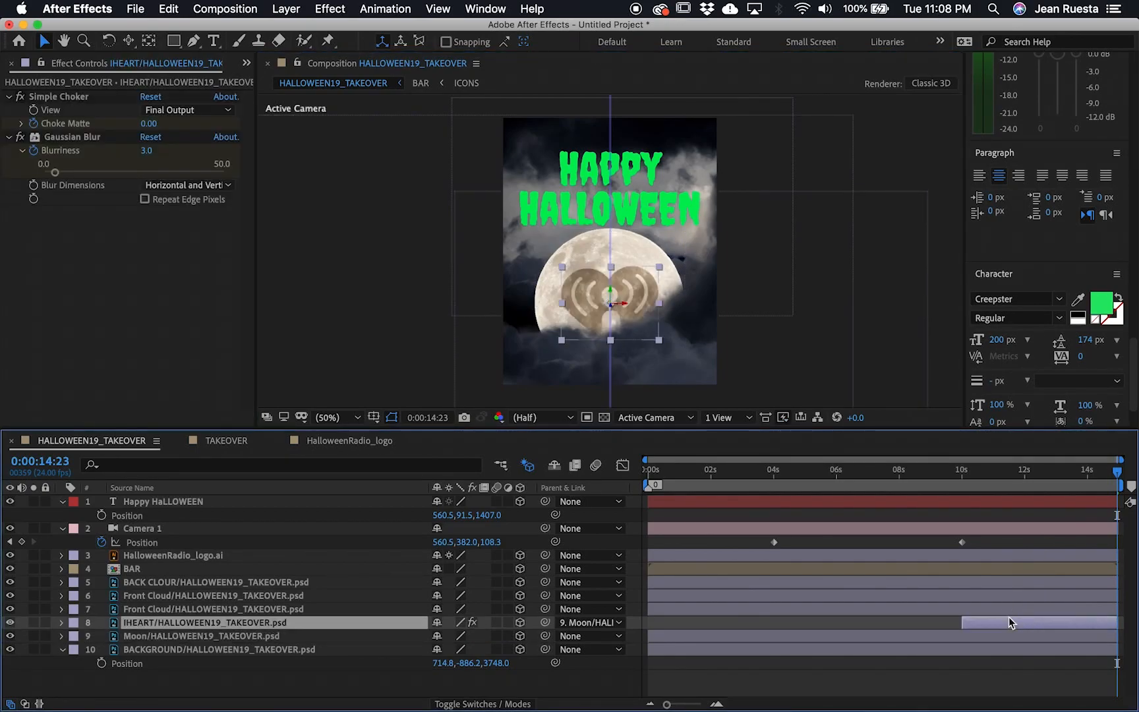
drag(610, 290, 630, 267)
drag(966, 472, 1020, 475)
drag(1065, 475, 1130, 462)
Try moving the BACK CLOUR layer to Position about 560.5, 571.7, 1090.0 at 0:00:14:23, and undo the move.
click(911, 257)
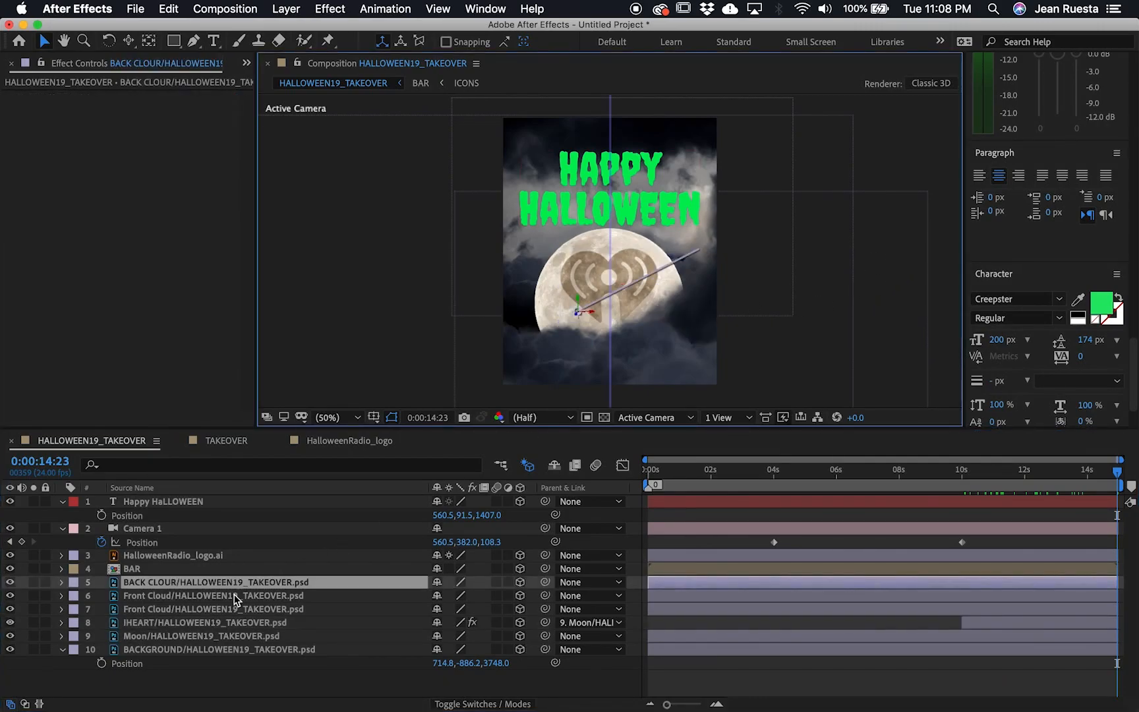
key(p)
drag(745, 303, 786, 296)
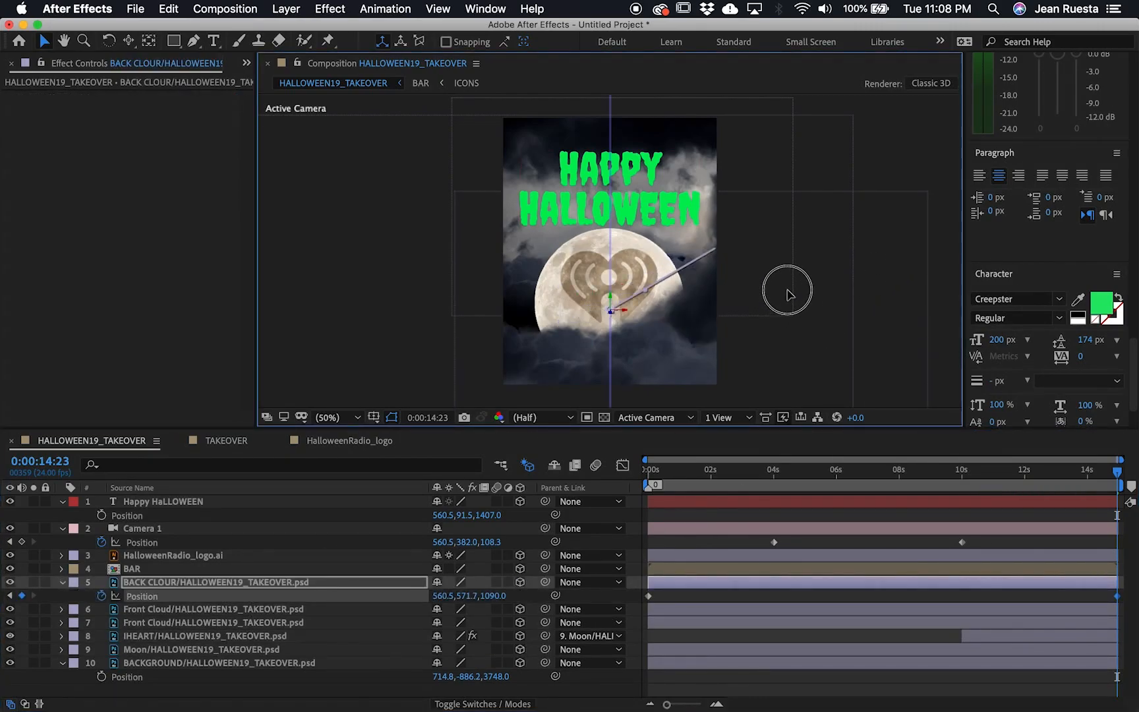
key(ctrl+z)
Toggle the visibility of Front Cloud layers 6 and 7 off and on to tell the two clouds apart.
click(195, 610)
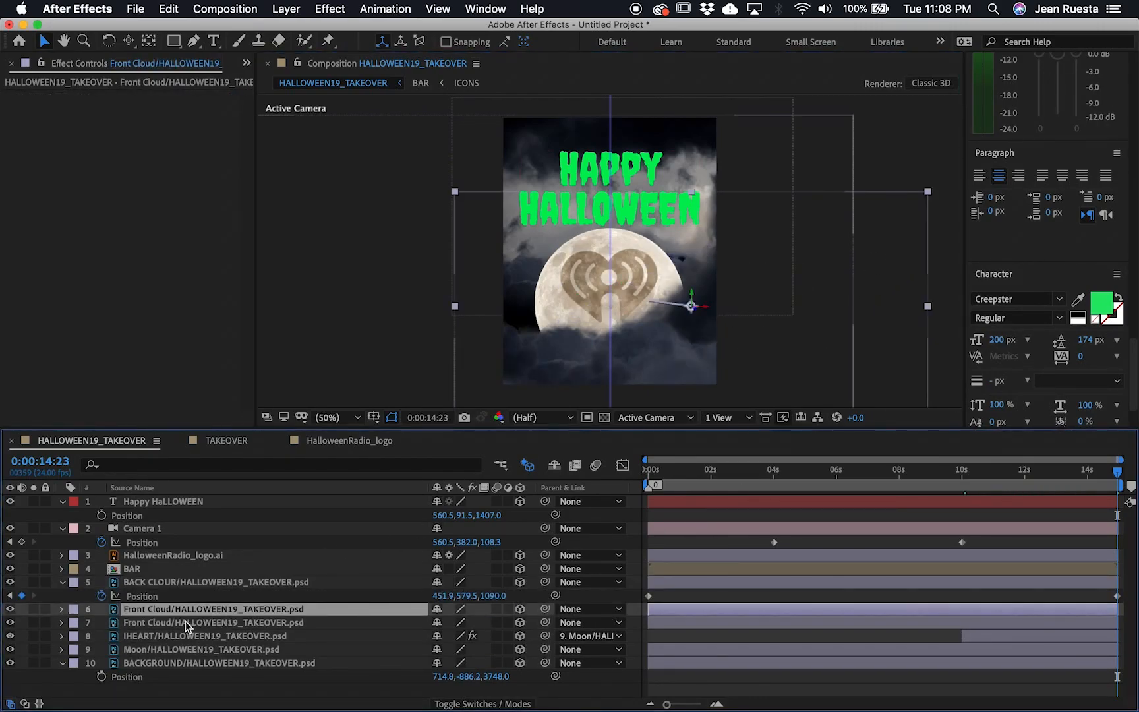
click(9, 609)
click(9, 610)
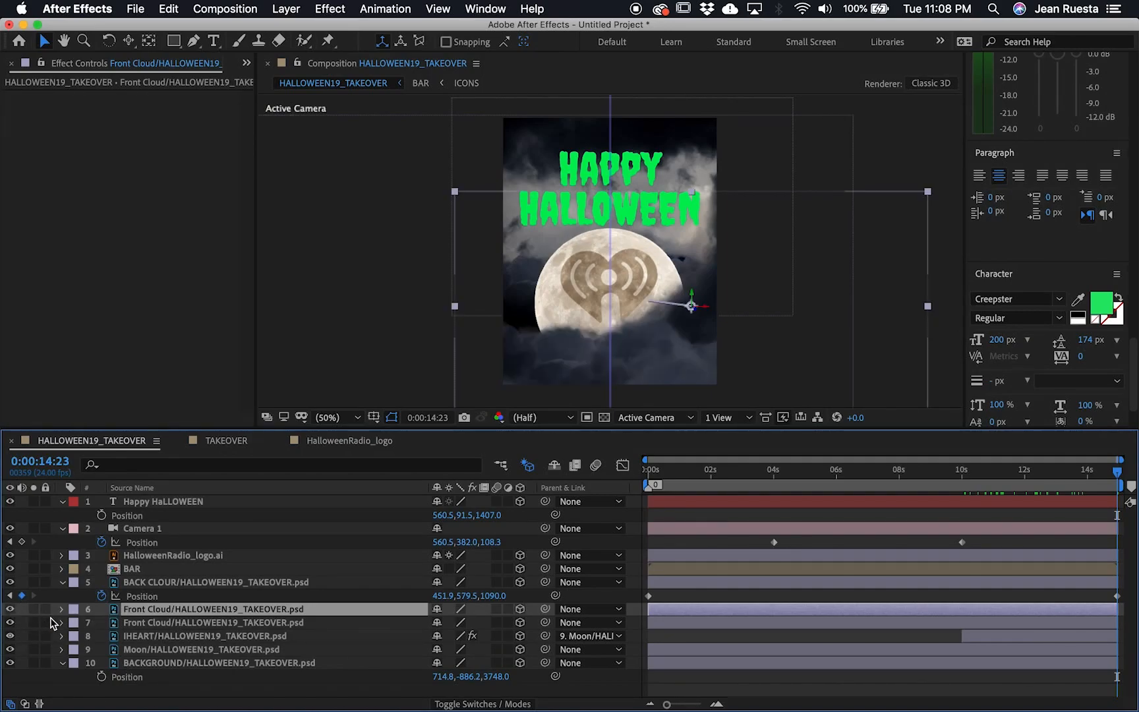
click(157, 623)
click(11, 622)
click(10, 622)
Rescale Front Cloud layer 7, push both its Position keyframes back to Z 2657.0, and reframe it at about 291.8, 817.9 at 0:00:14:23.
key(p)
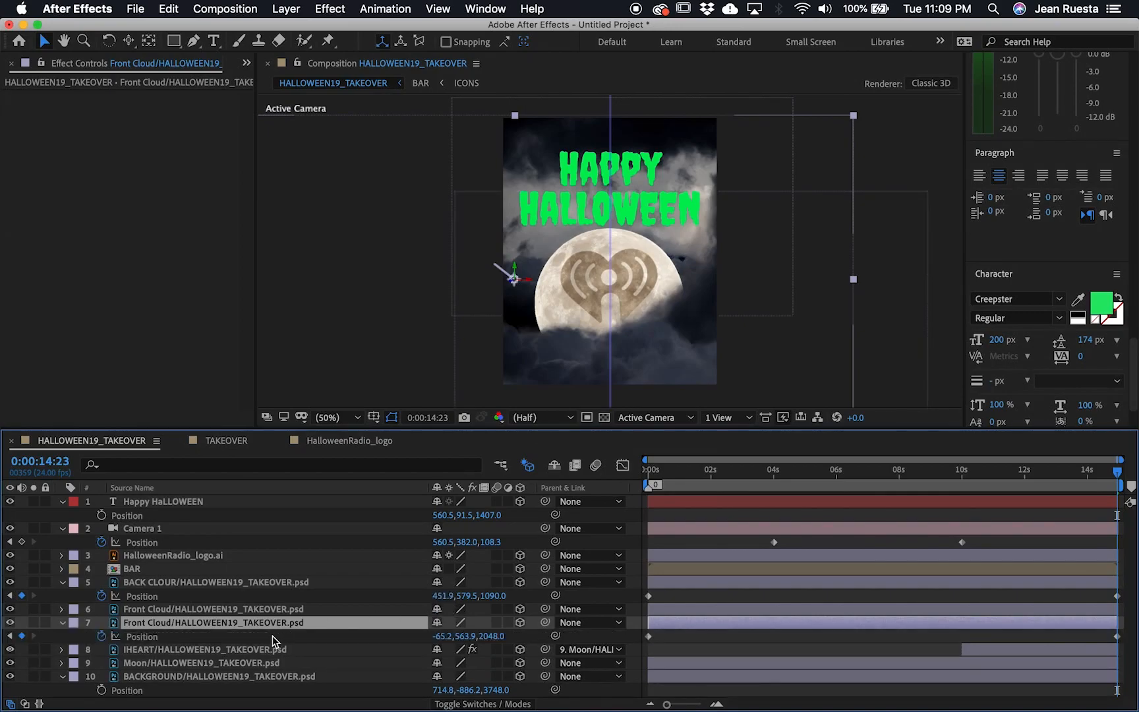
click(294, 635)
drag(495, 638, 877, 546)
key(s)
drag(461, 637, 636, 612)
key(p)
drag(545, 636, 685, 646)
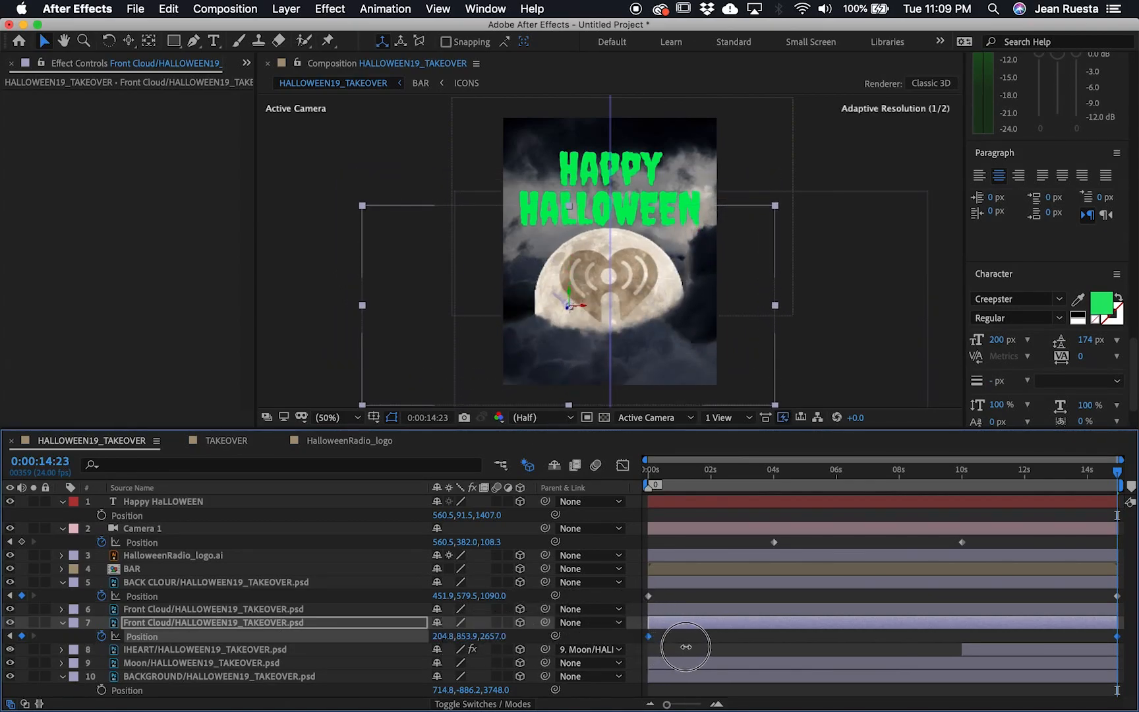
mouse_move(443, 636)
mouse_down()
mouse_move(534, 613)
mouse_move(448, 636)
mouse_up()
At 0:00:00:00, set Front Cloud layer 7's Position to about 501.4, 619.3, 2657.0 and check its drift through to the end.
drag(1104, 476, 573, 476)
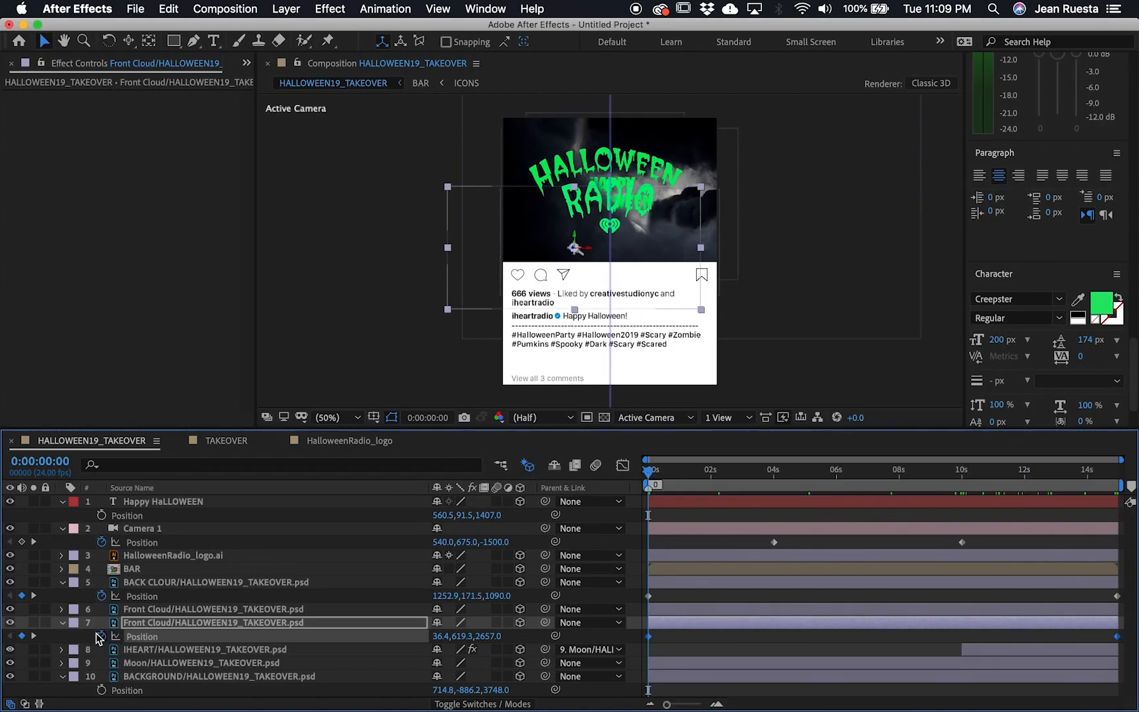
click(330, 624)
drag(443, 636, 761, 591)
drag(673, 473, 1130, 475)
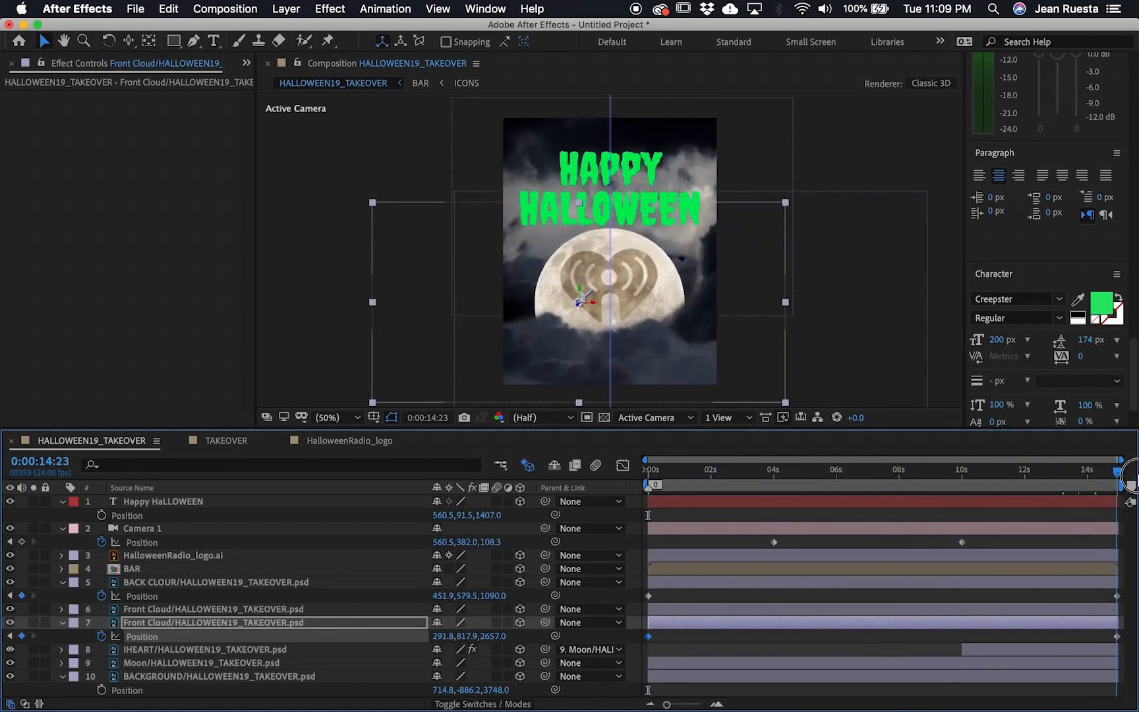
Set Front Cloud layer 6's Position to about 888.8, 764.0, 1498.0 at 0:00:14:23 and 746.0, 662.6, 1498.0 at 0:00:00:00.
click(191, 608)
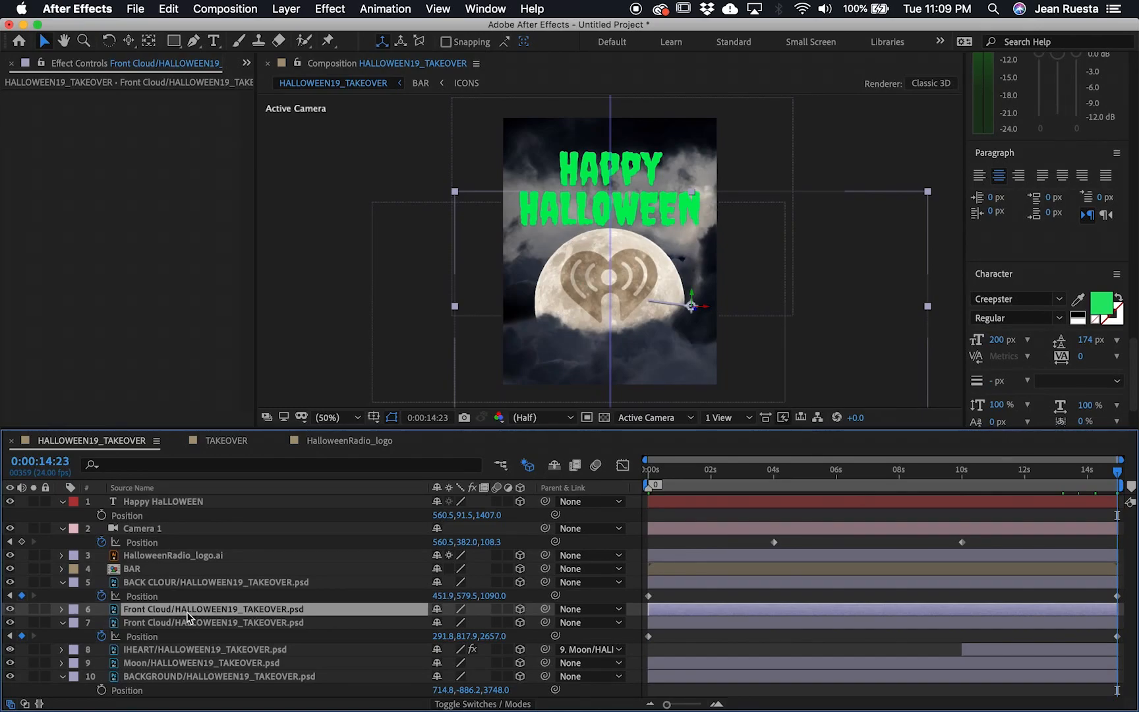
key(p)
drag(440, 622, 597, 615)
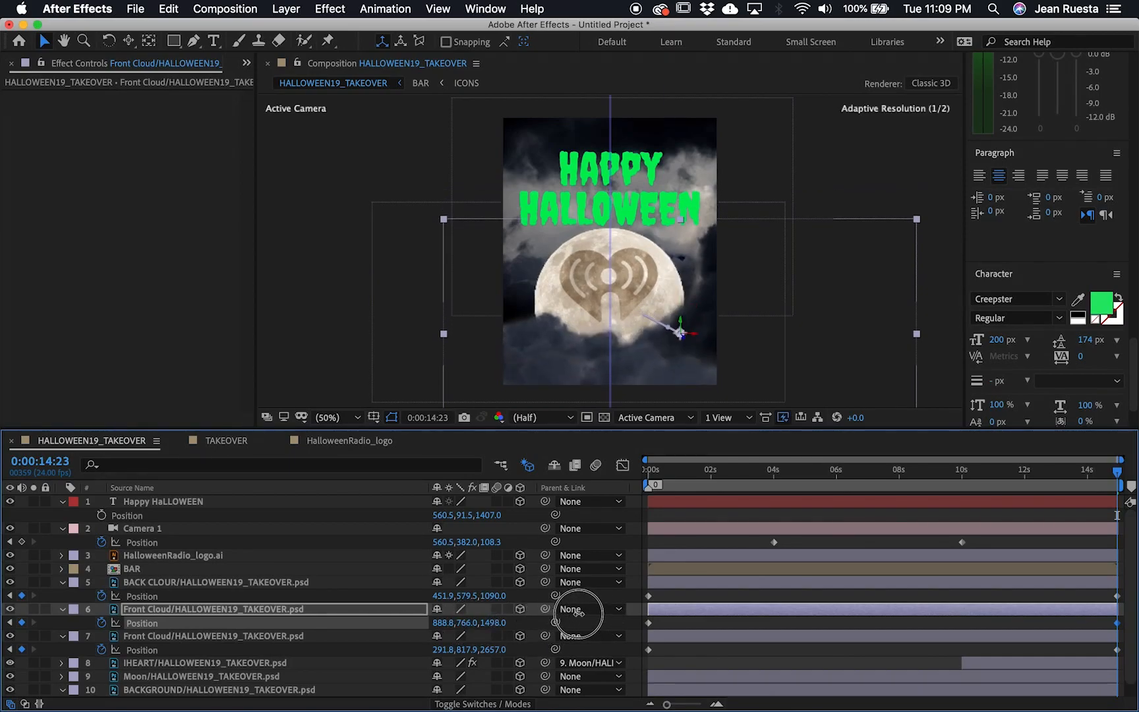
drag(1104, 481, 316, 530)
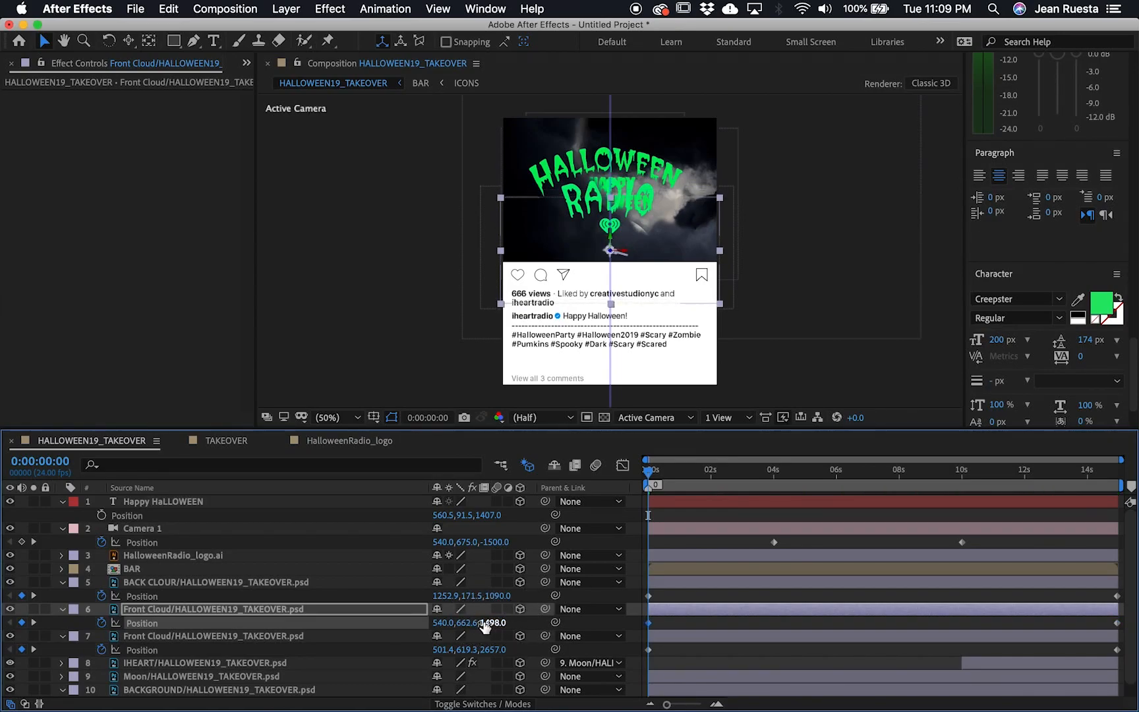
drag(543, 606, 572, 593)
drag(659, 479, 402, 454)
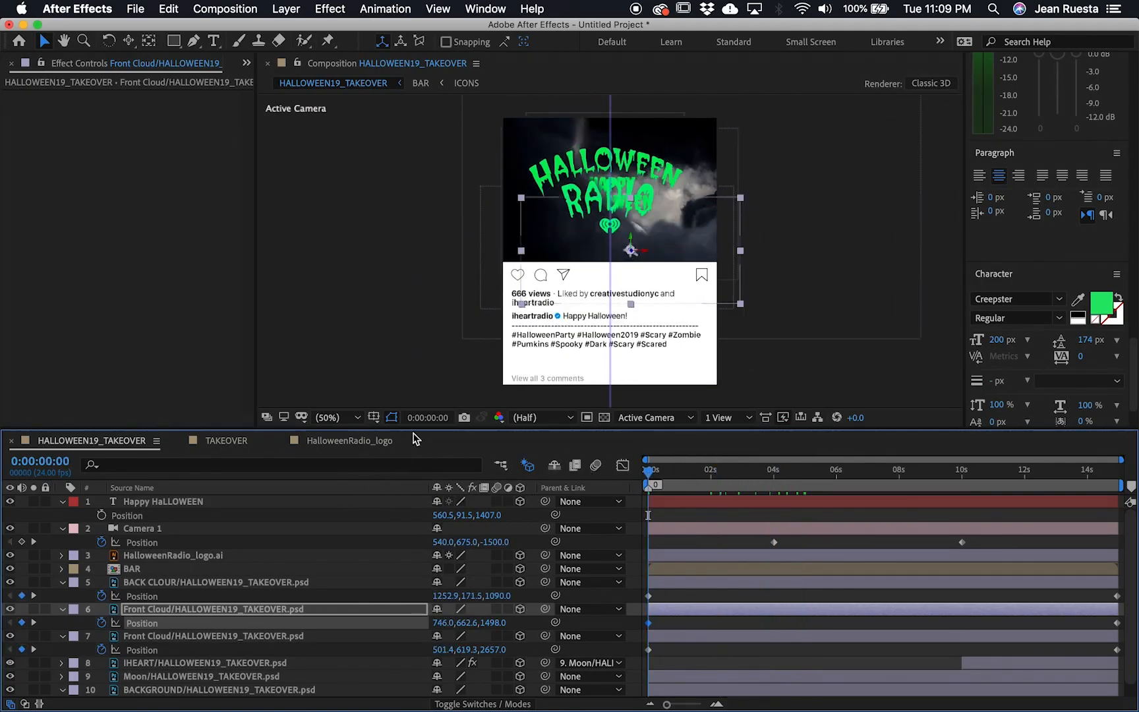
At 0:00:00:00, shift the BACK CLOUR layer slightly left and down in the composition, and check its drift through to the end.
click(531, 137)
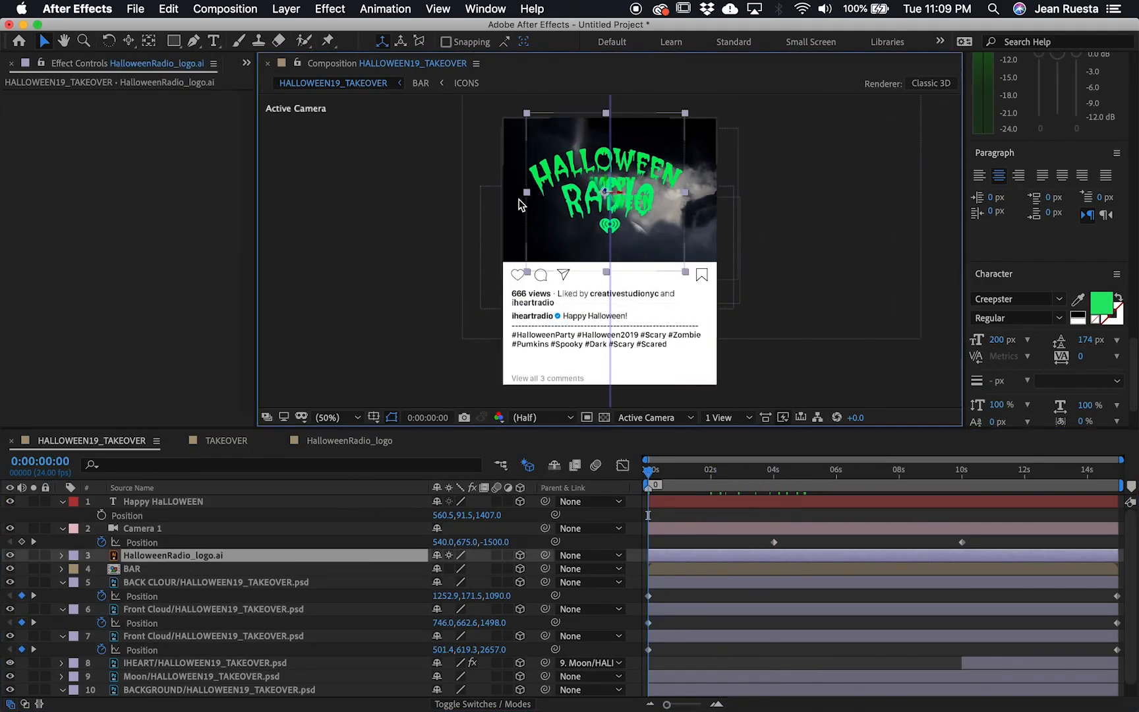
click(165, 584)
key(p)
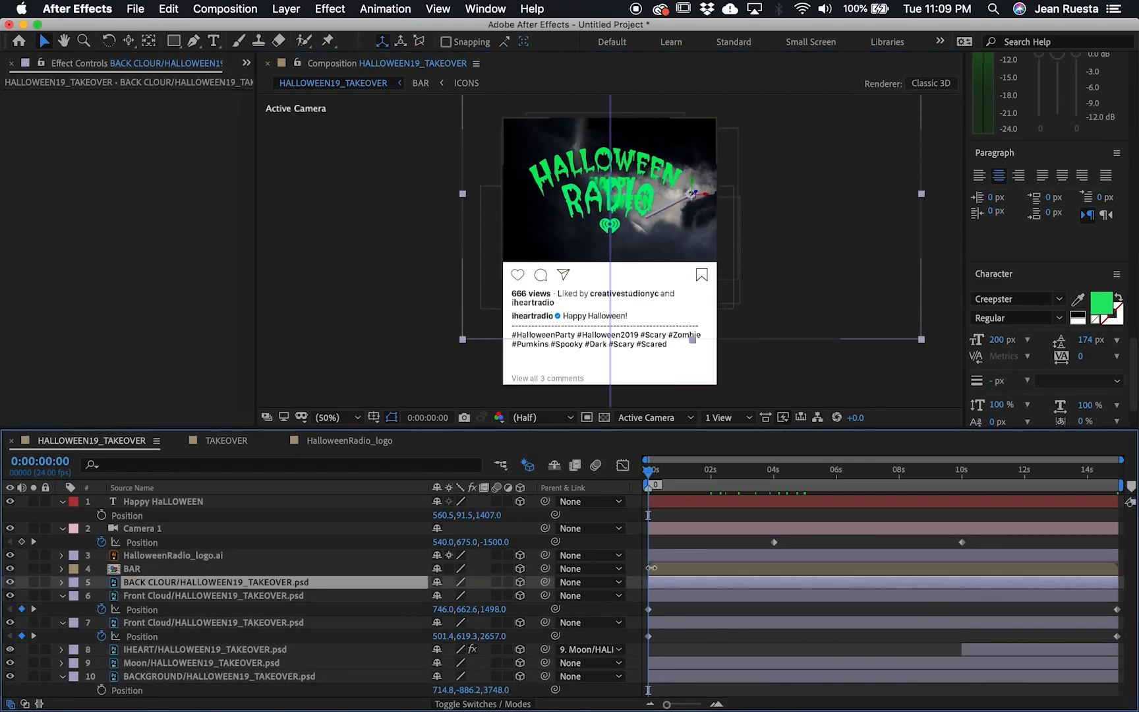
key(p)
drag(658, 475, 288, 492)
drag(778, 300, 736, 312)
drag(661, 469, 1128, 509)
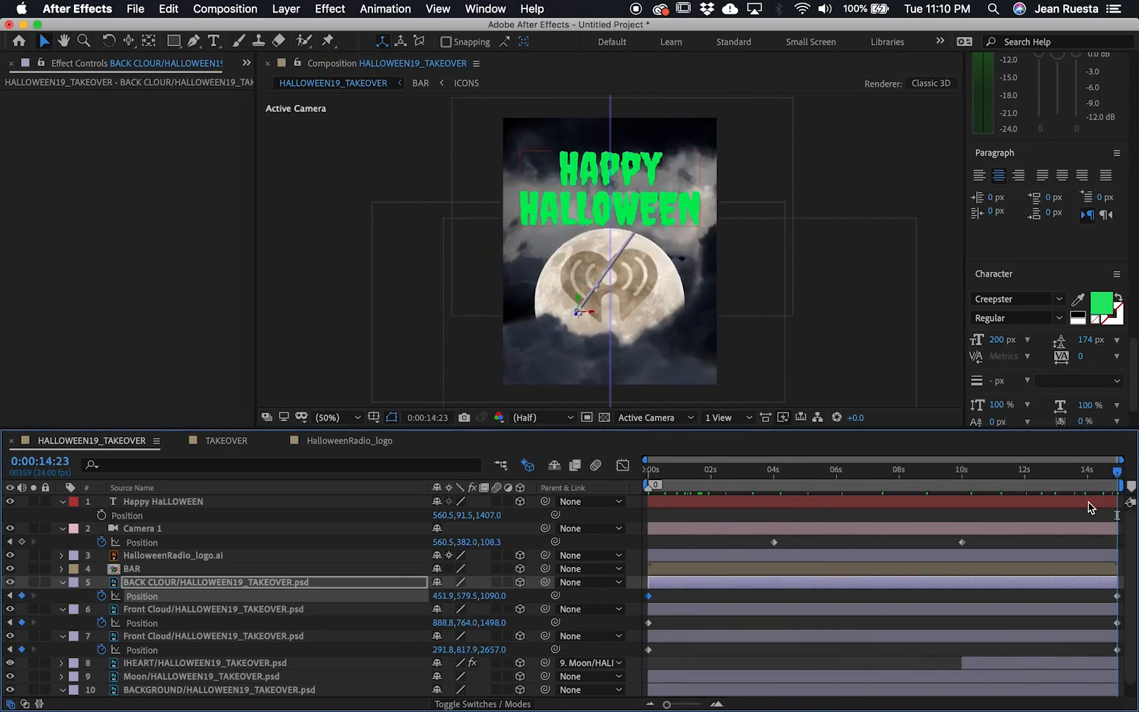
Push both BACK CLOUR Position keyframes back to Z 1358.0 and reframe the cloud at about 560.5, 532.9 at 0:00:14:23.
key(comma)
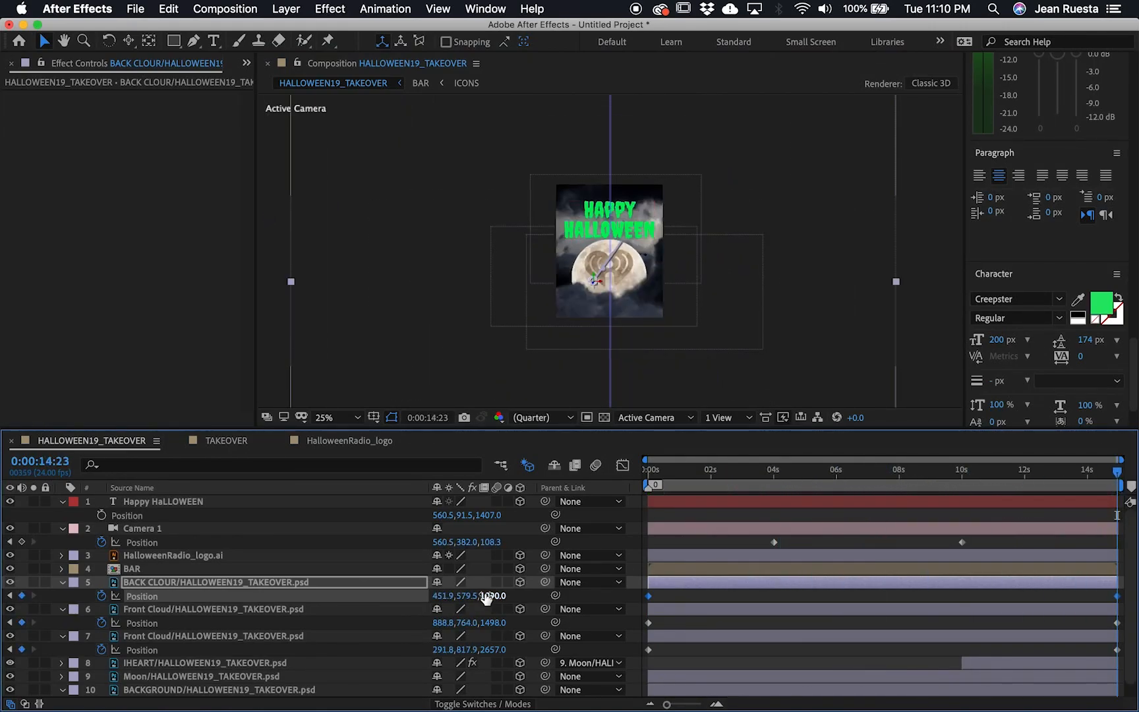
drag(520, 595, 716, 611)
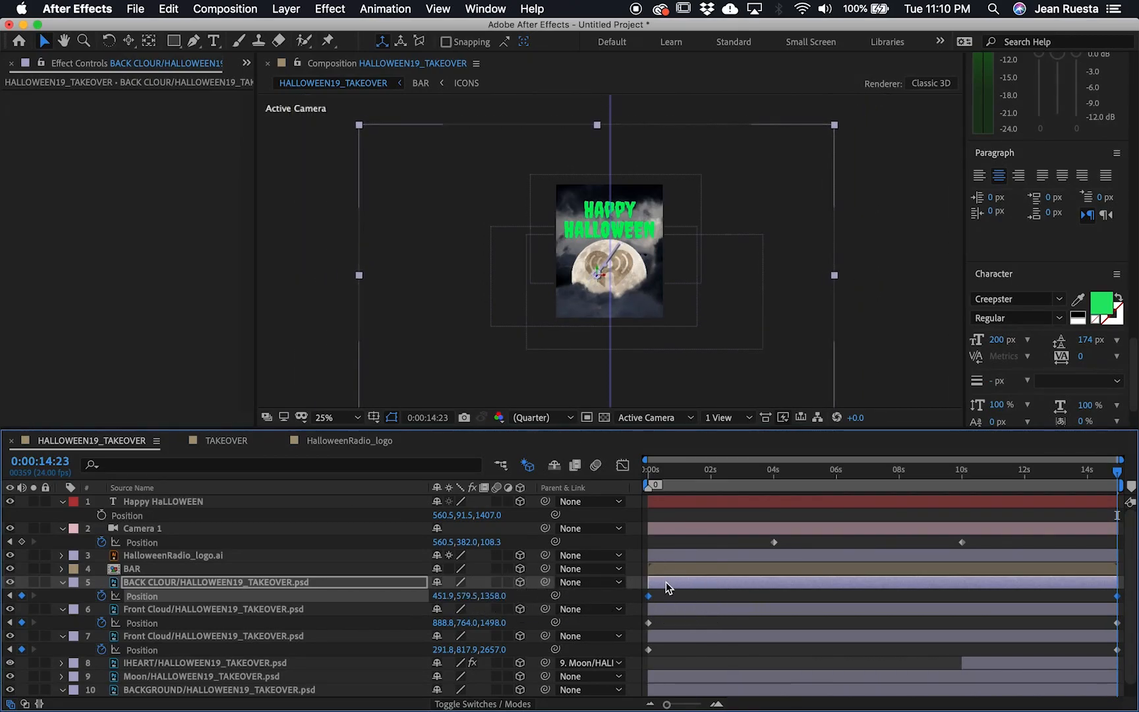
click(717, 622)
click(719, 585)
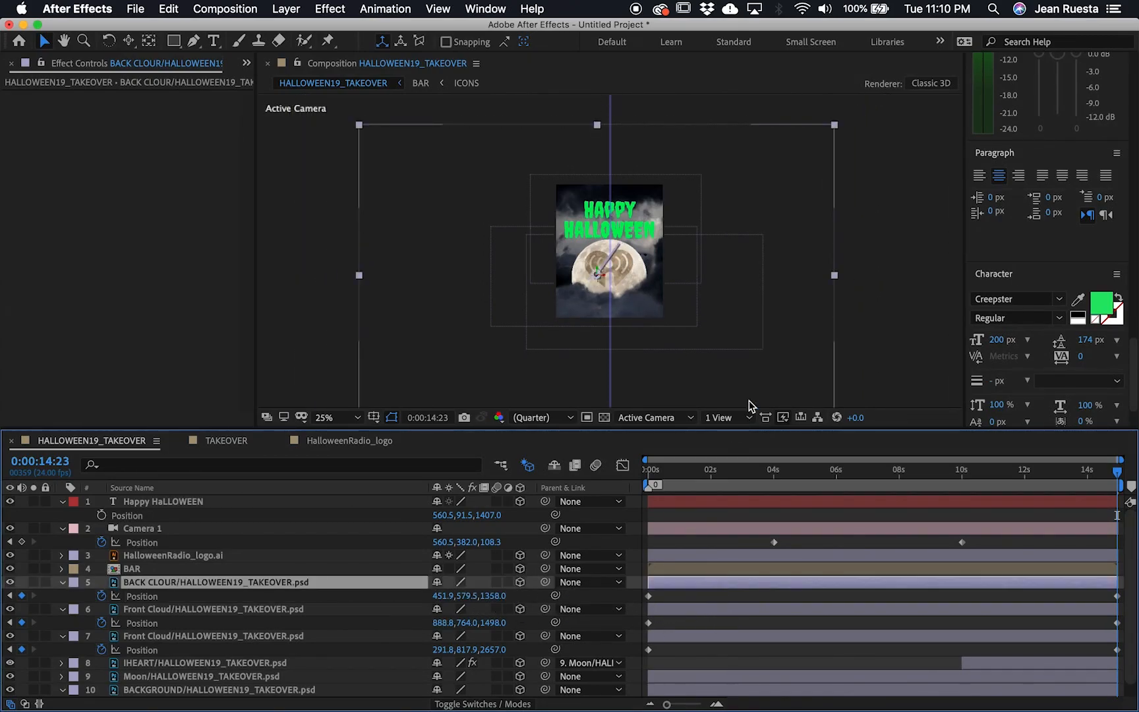
mouse_move(762, 357)
mouse_down()
mouse_move(757, 338)
mouse_move(720, 348)
mouse_move(754, 341)
mouse_move(773, 351)
mouse_up()
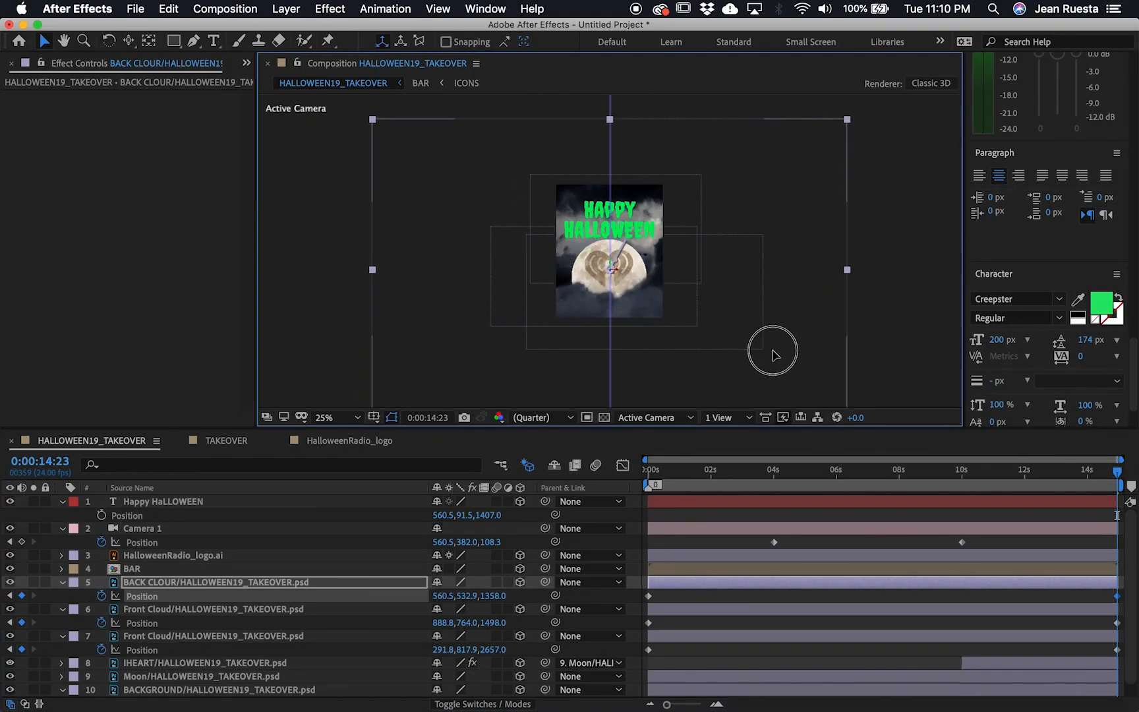
At 0:00:00:00, move the BACK CLOUR layer to Position about 1266.8, 221.1, 1358.0 and scrub through the animation to check it.
drag(1086, 471, 779, 472)
click(344, 418)
click(344, 433)
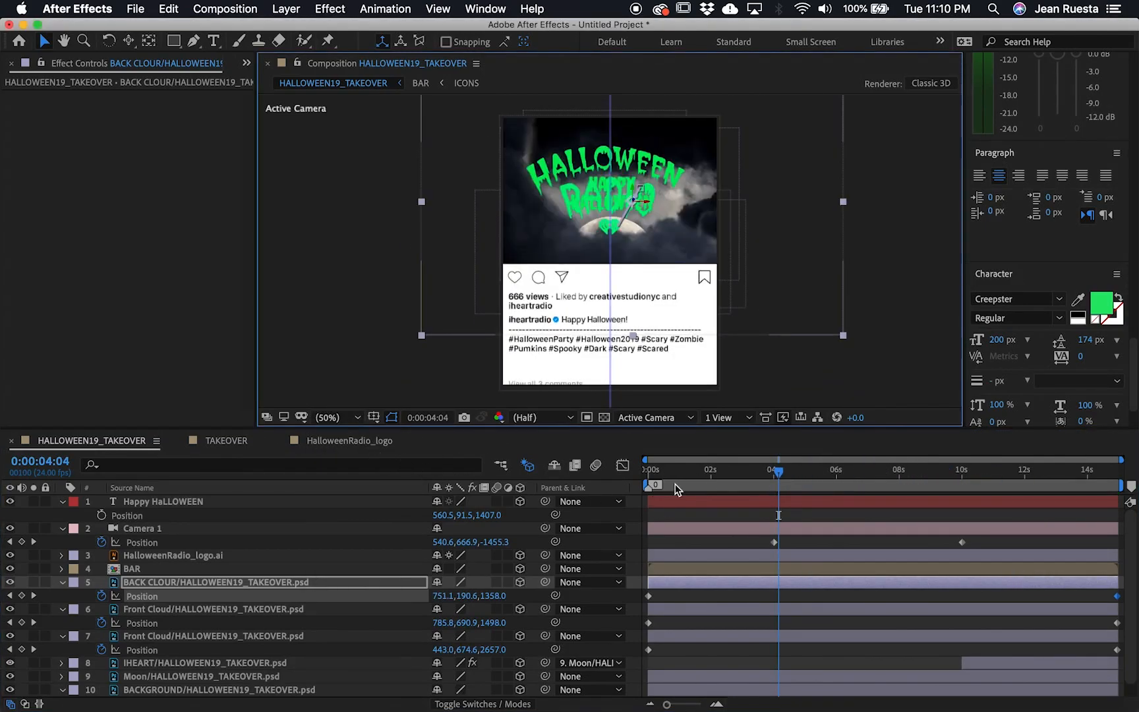
drag(768, 477, 599, 495)
drag(452, 297, 494, 311)
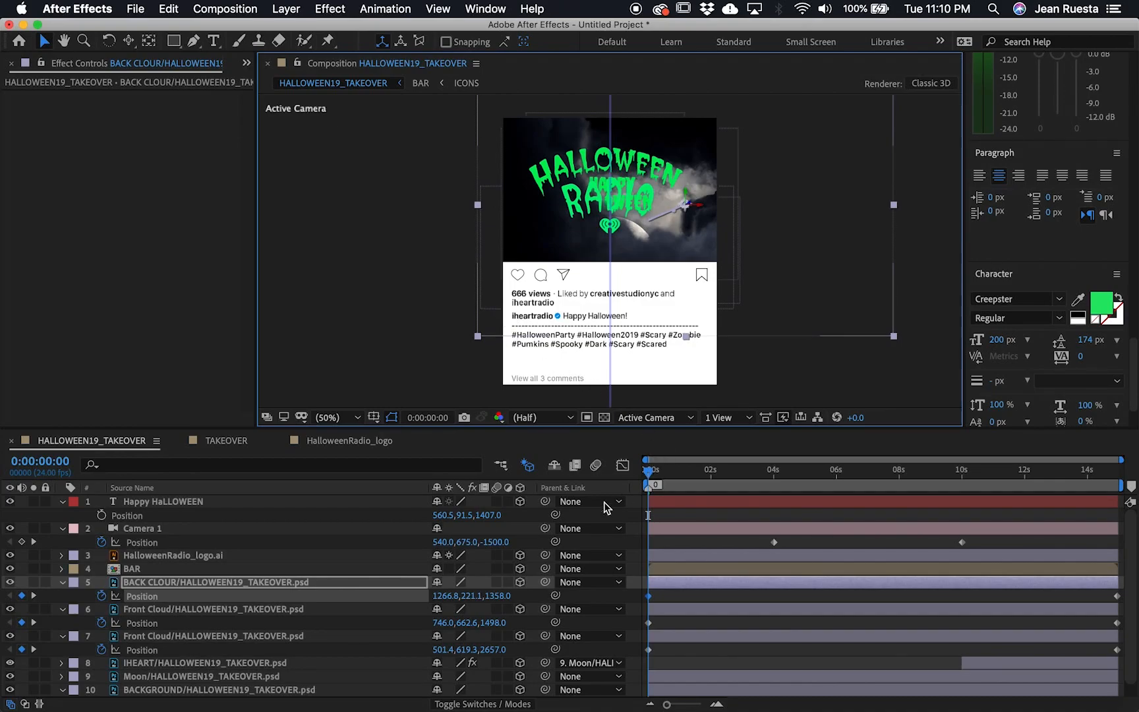
drag(662, 473, 1064, 435)
drag(986, 465, 648, 471)
Collapse the open properties of all layers in the timeline.
key(super+a)
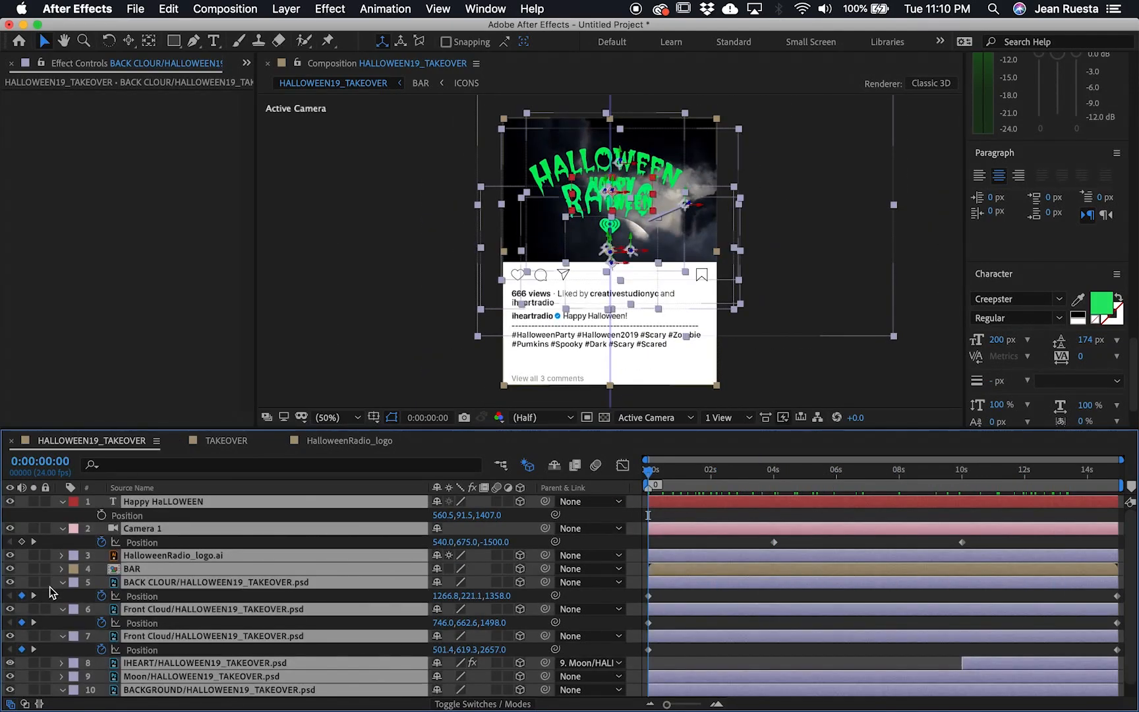
click(64, 583)
click(186, 672)
click(185, 558)
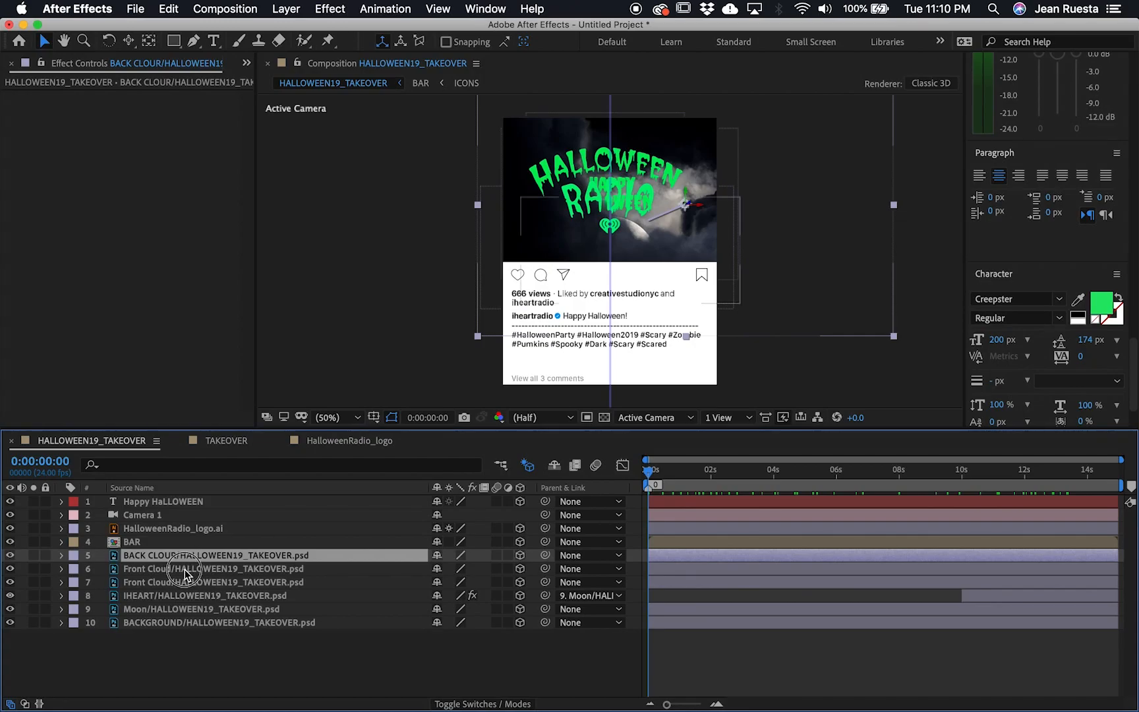
Bring both Position keyframes of Front Cloud layer 6 forward to Z 246.0.
click(184, 570)
key(p)
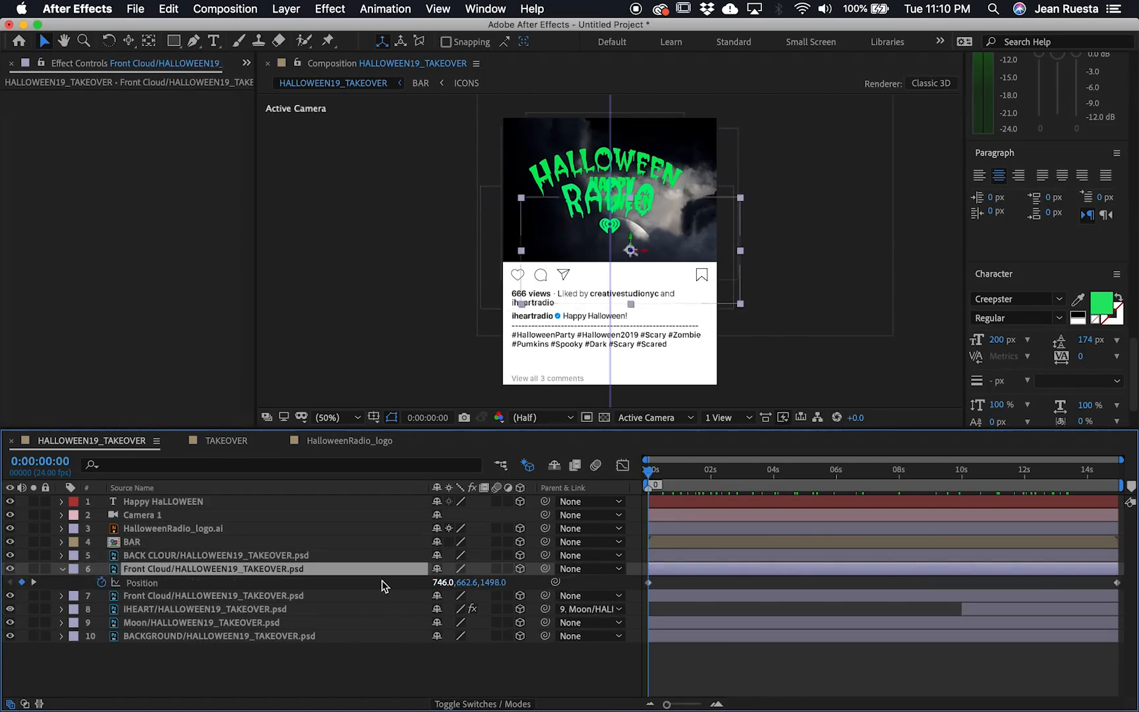
drag(491, 586, 432, 615)
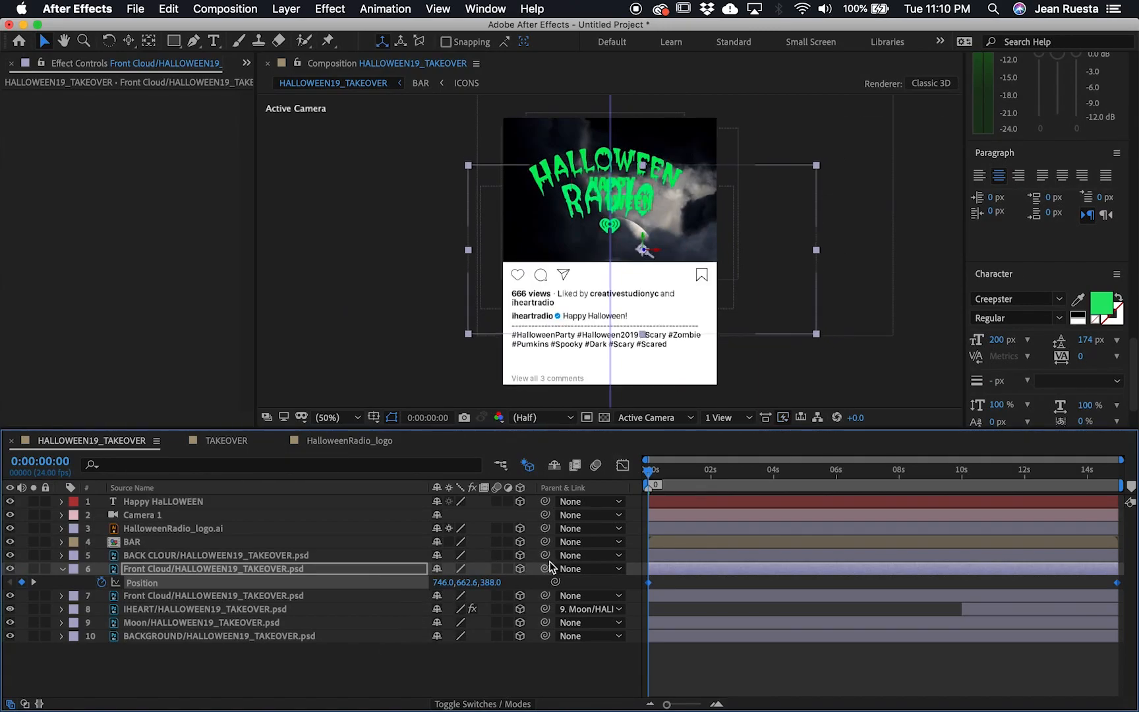
key(shift+s)
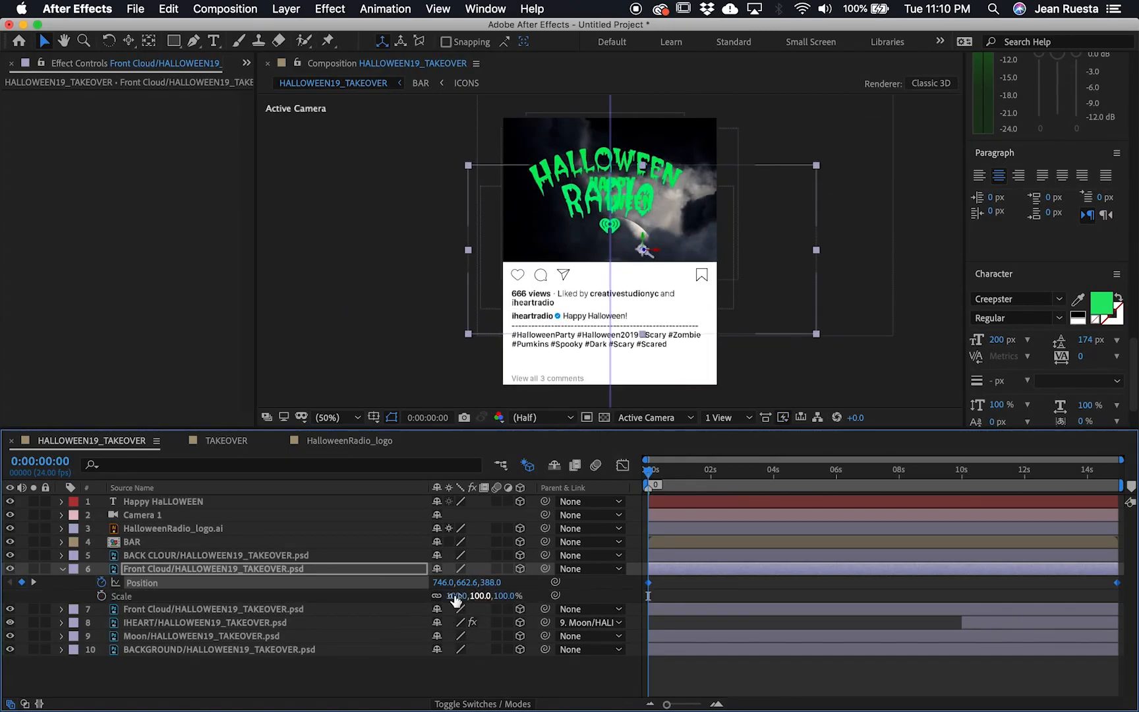
drag(497, 584, 386, 590)
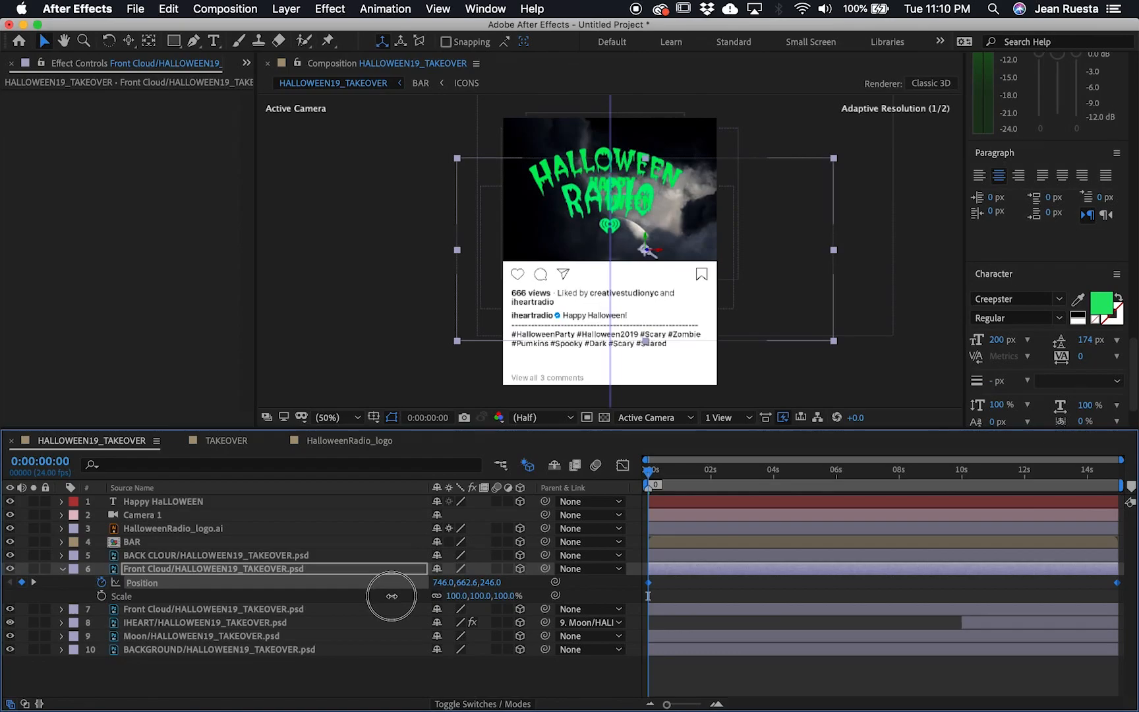
Shift both Position keyframes of Front Cloud layer 6 up and left, ending at about 367.4, 456.7, 246.0 at 0:00:14:23.
click(723, 261)
drag(722, 258, 663, 260)
drag(668, 473, 1113, 463)
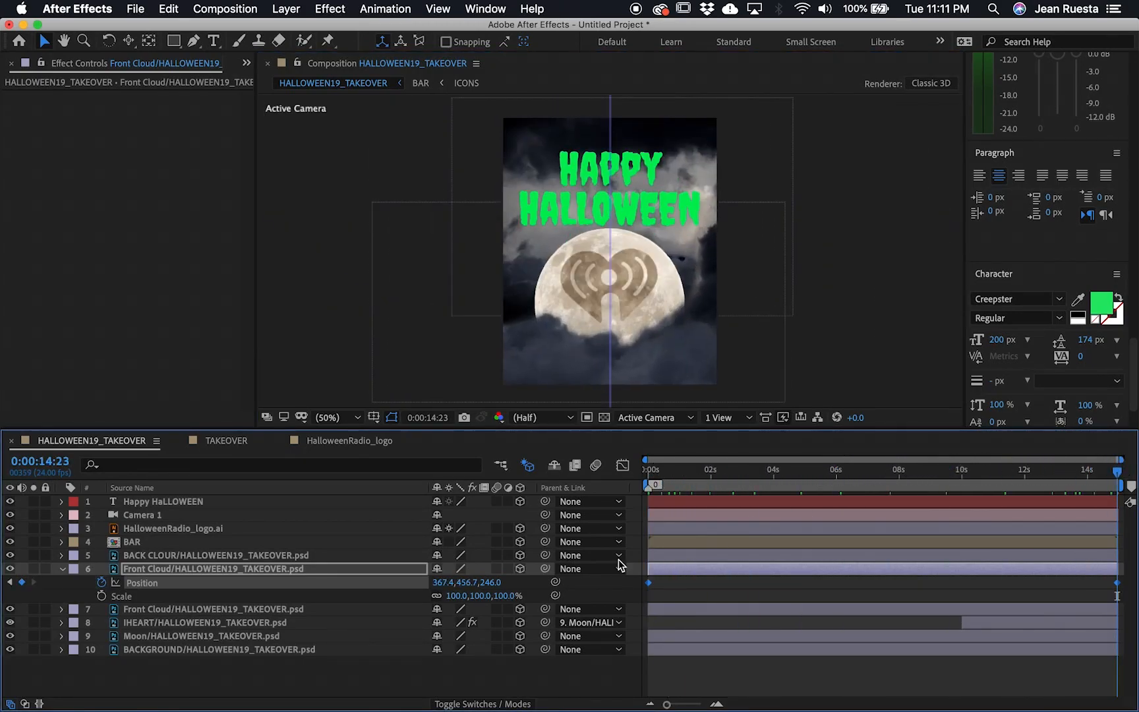
drag(502, 577, 458, 579)
Replace Front Cloud layer 6's end Position keyframe by repositioning the cloud at 0:00:07:15 and moving that new keyframe to 0:00:14:23.
click(1096, 586)
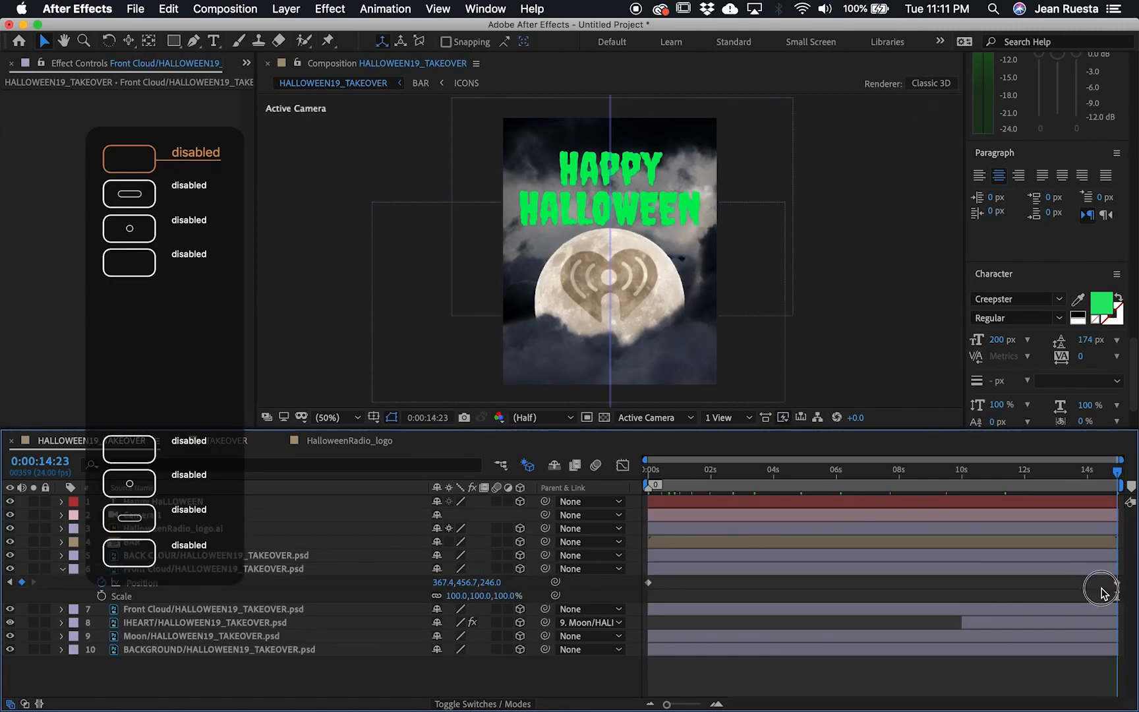
drag(1096, 586, 1131, 595)
key(Delete)
drag(684, 475, 887, 475)
drag(813, 380, 913, 439)
drag(887, 583, 1116, 603)
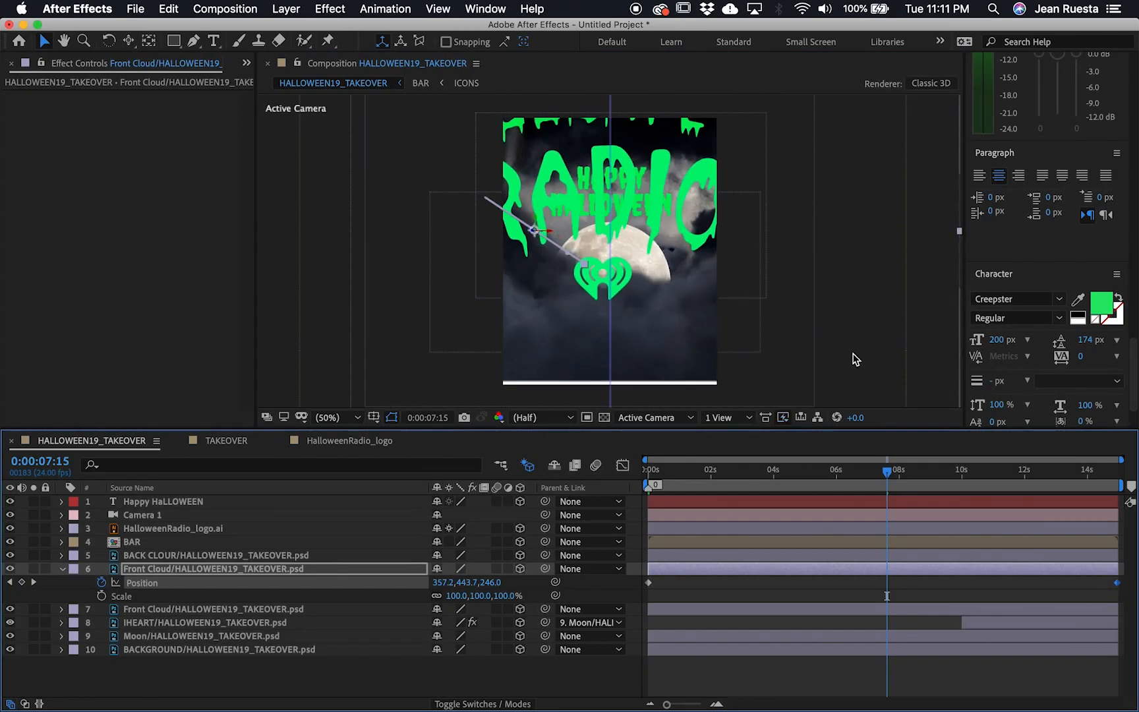
Preview the animation to review the cloud drift and camera push up to about 0:00:10:20.
key(space)
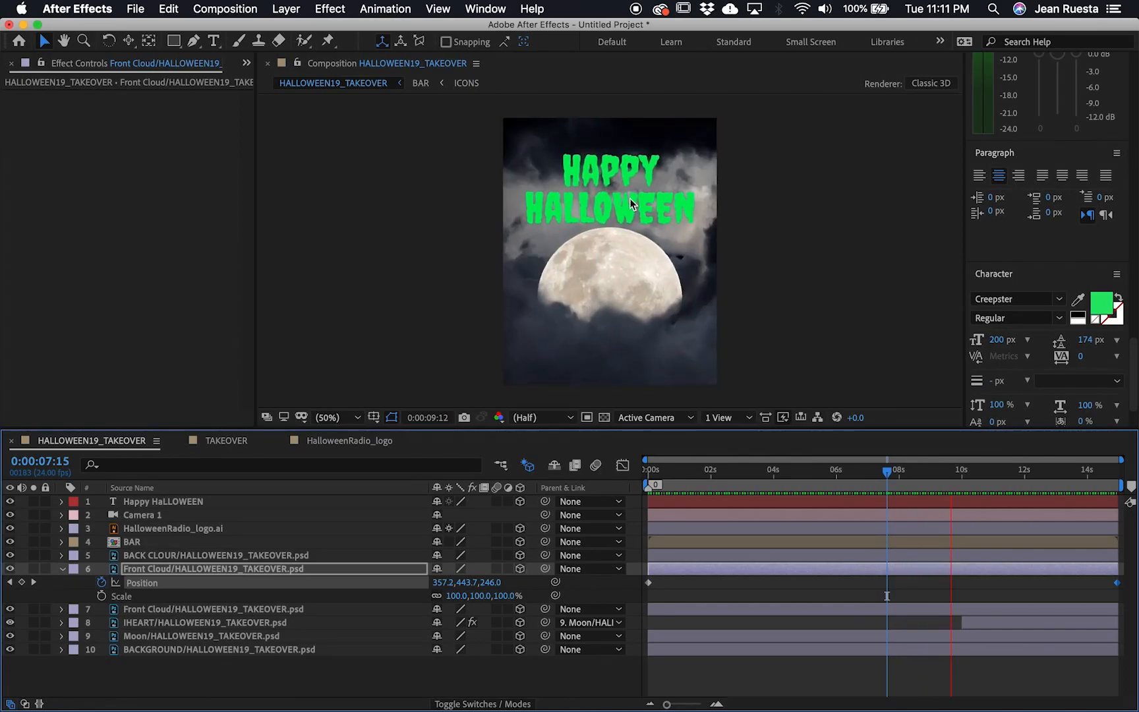
key(space)
click(170, 566)
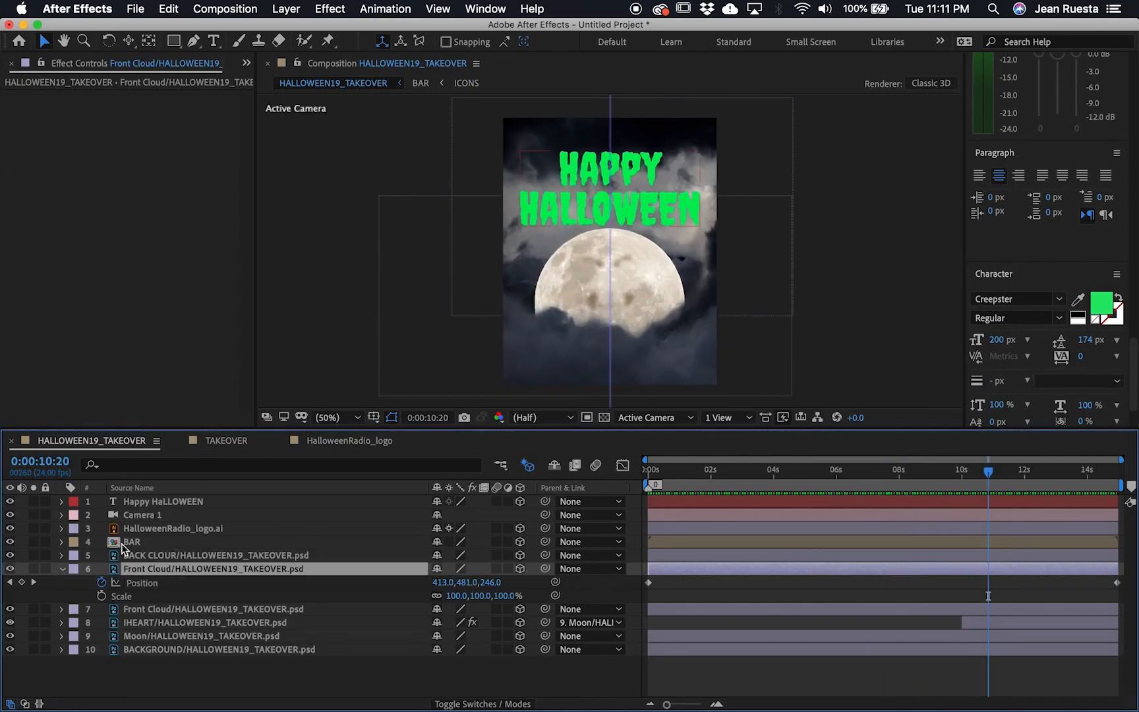
Hide the Happy HALLOWEEN text layer, return to 0:00:00:00 and collapse all layer properties, giving the composition view more height.
click(150, 504)
click(10, 501)
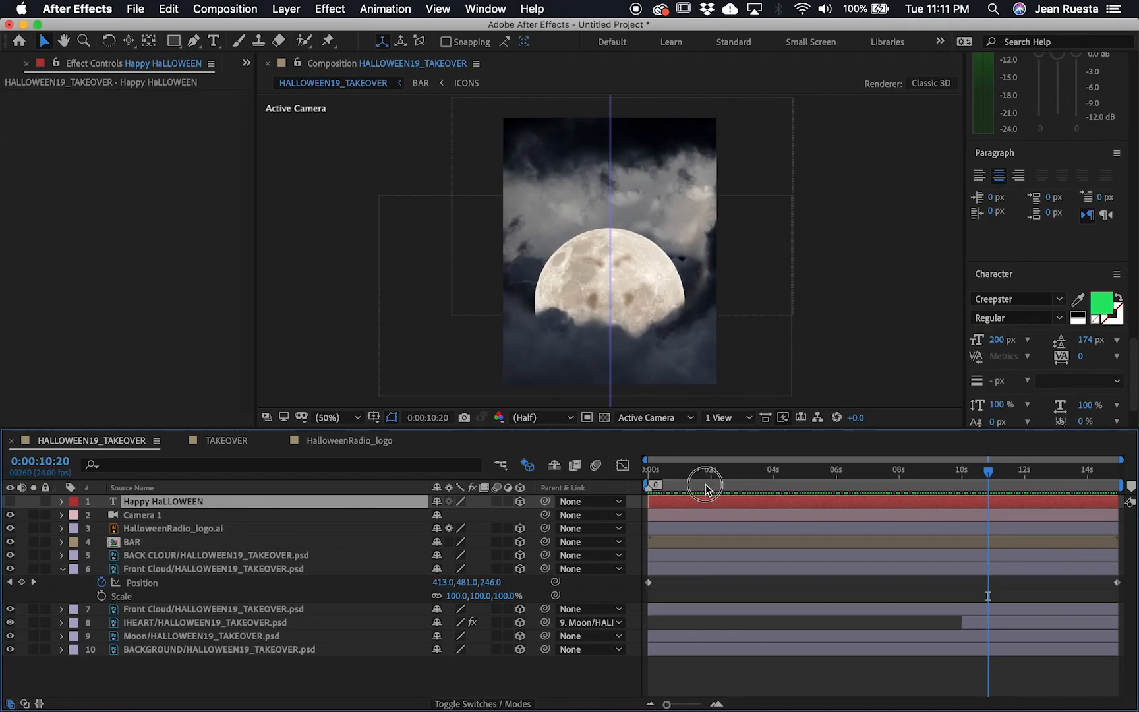
key(Home)
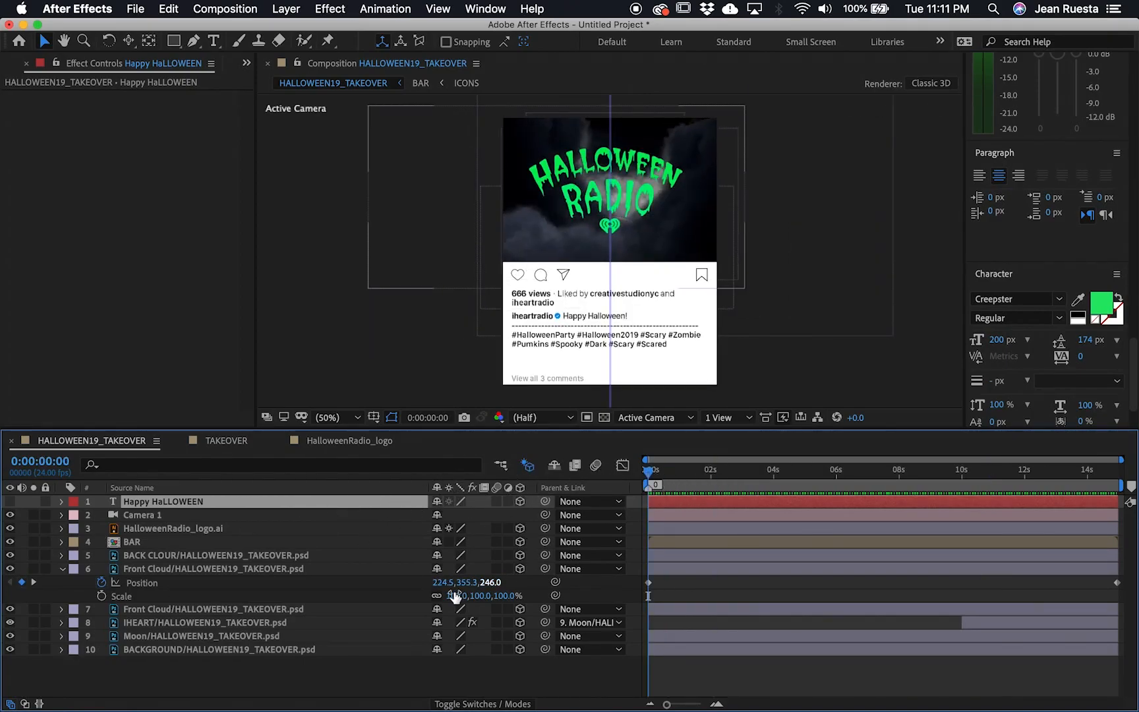
click(275, 668)
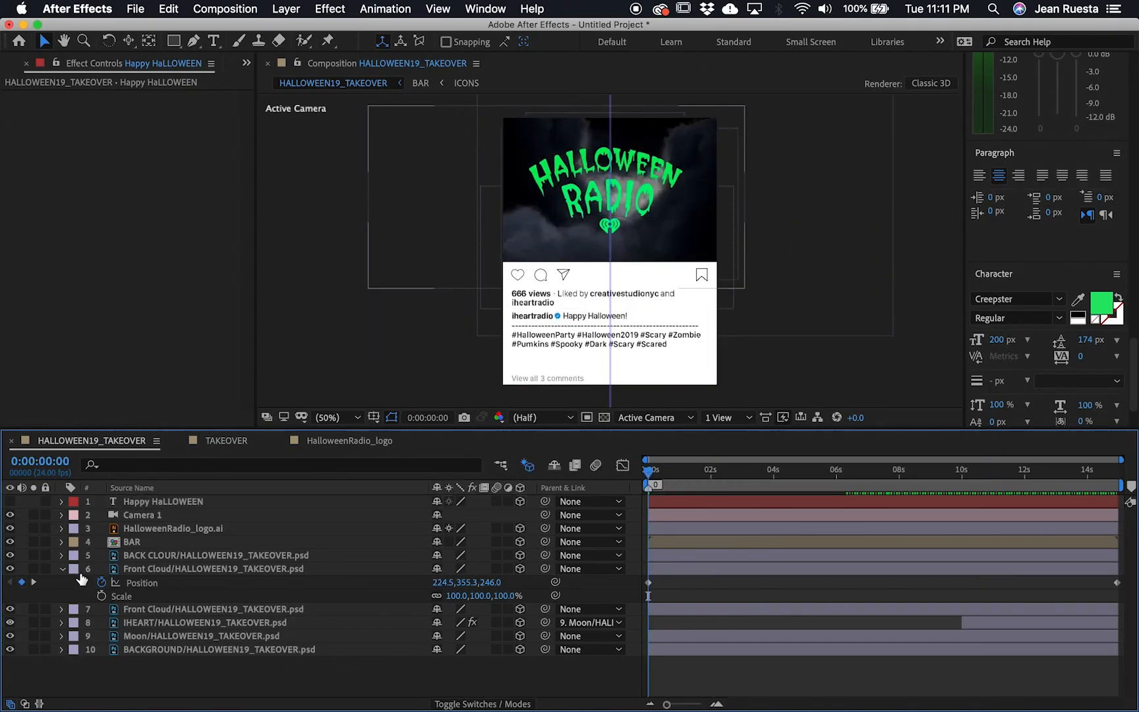
key(super+a)
click(62, 569)
click(324, 645)
mouse_move(514, 429)
mouse_down()
mouse_move(514, 463)
mouse_move(516, 446)
mouse_up()
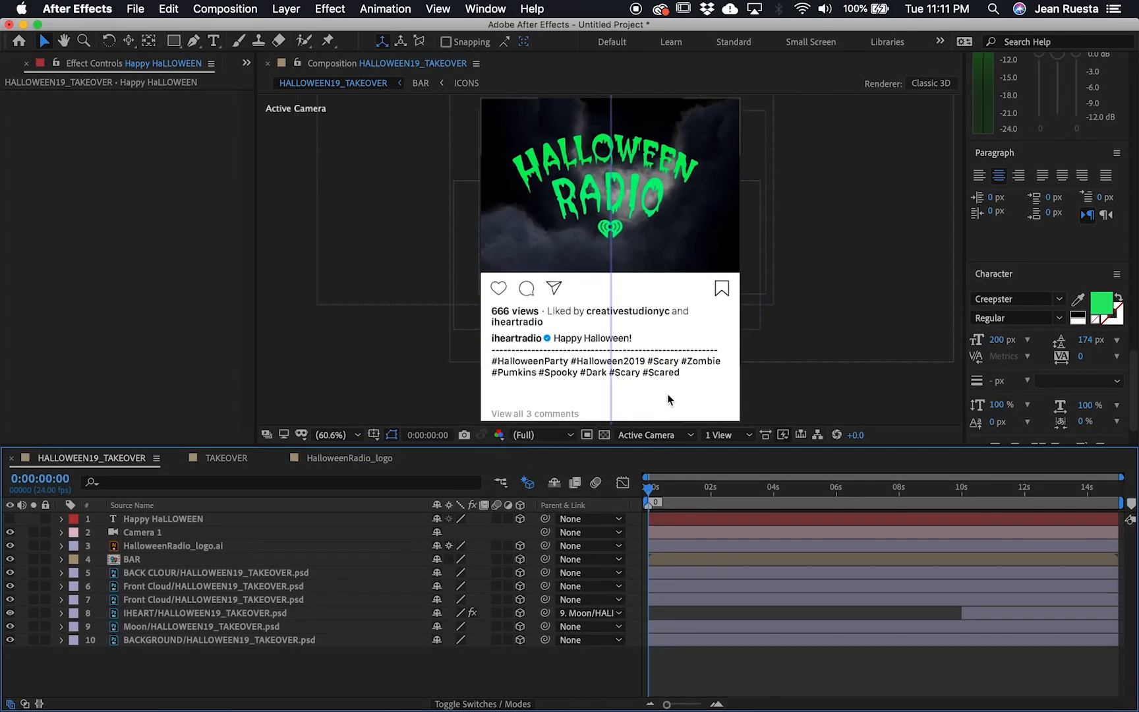
Examine the logo and cloud motion at 100% magnification from the start up to 0:00:02:23.
key(period)
key(period)
key(period)
key(period)
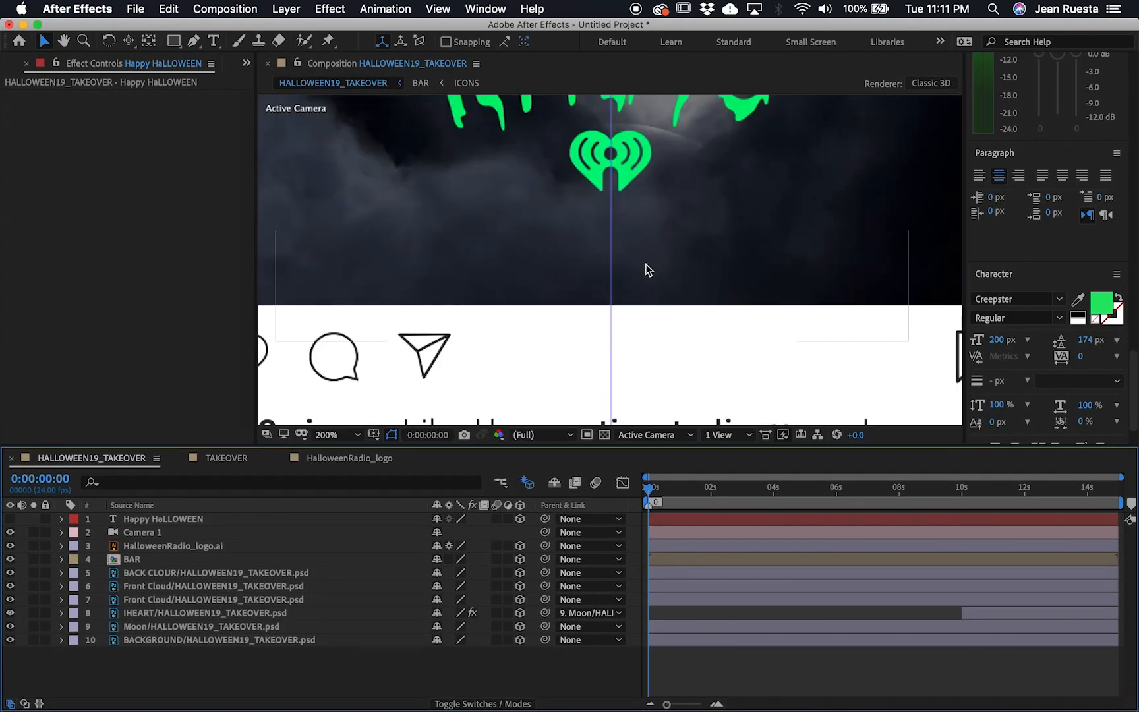
key(comma)
key(h)
drag(654, 199, 637, 287)
key(v)
drag(648, 488, 741, 486)
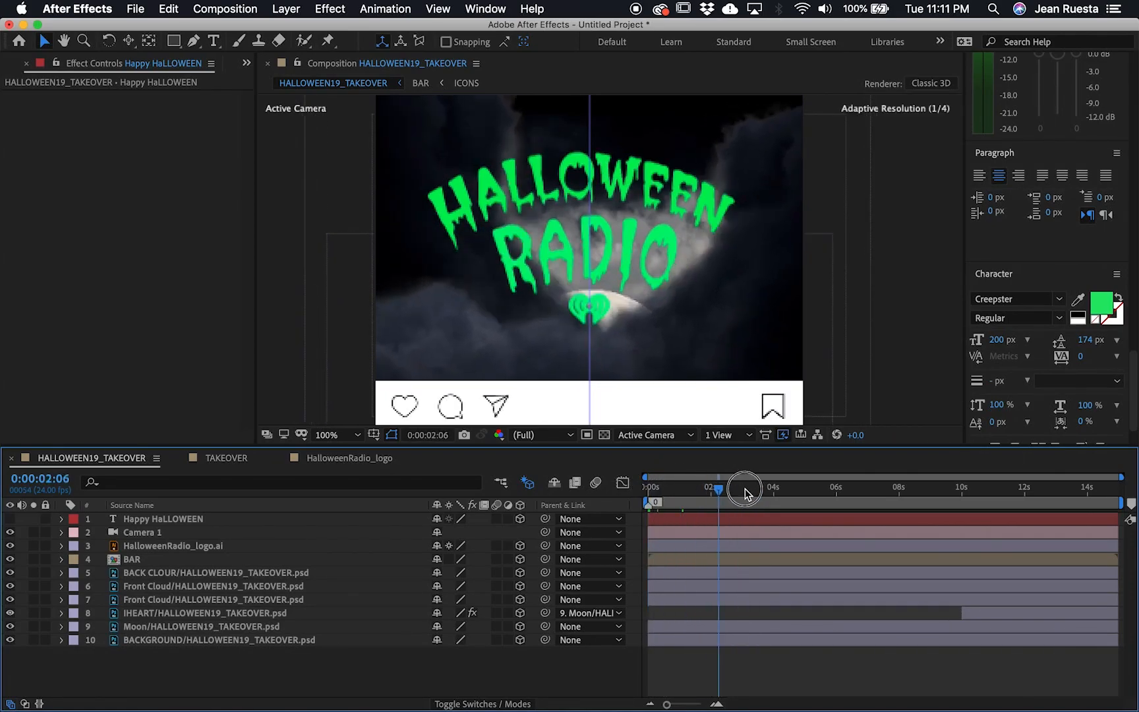
Reveal the Position keyframes of Camera 1 and the three cloud layers, with the playhead at 0:00:00:00.
click(172, 572)
shift+click(172, 596)
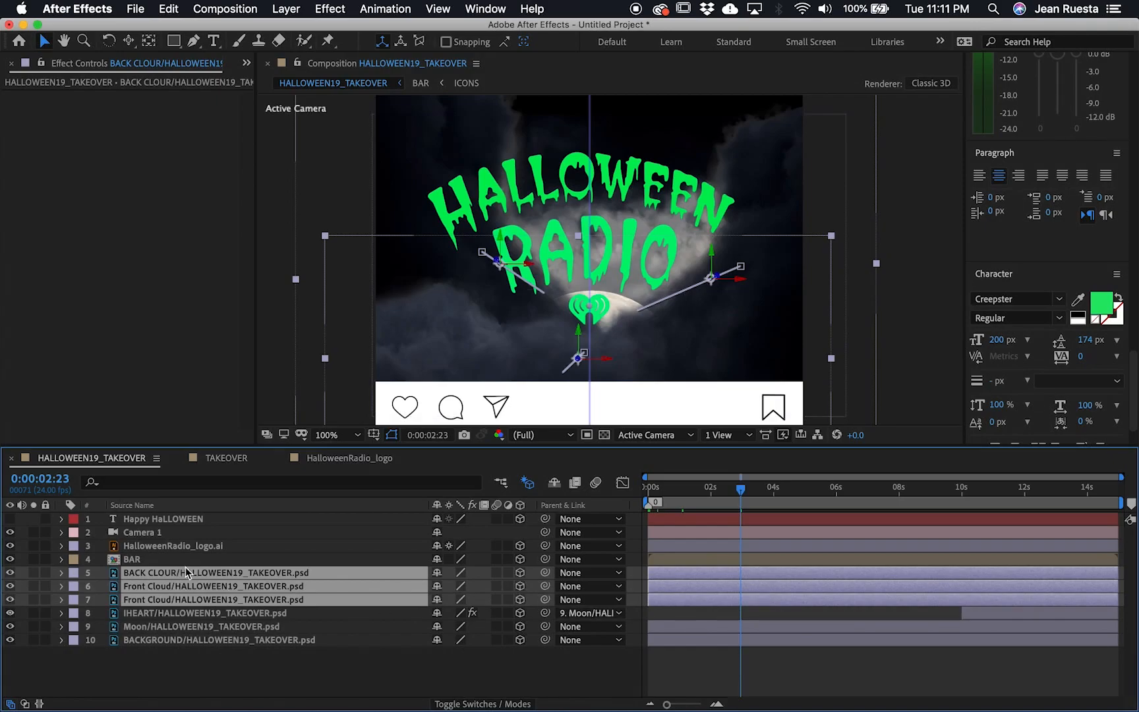
click(155, 532)
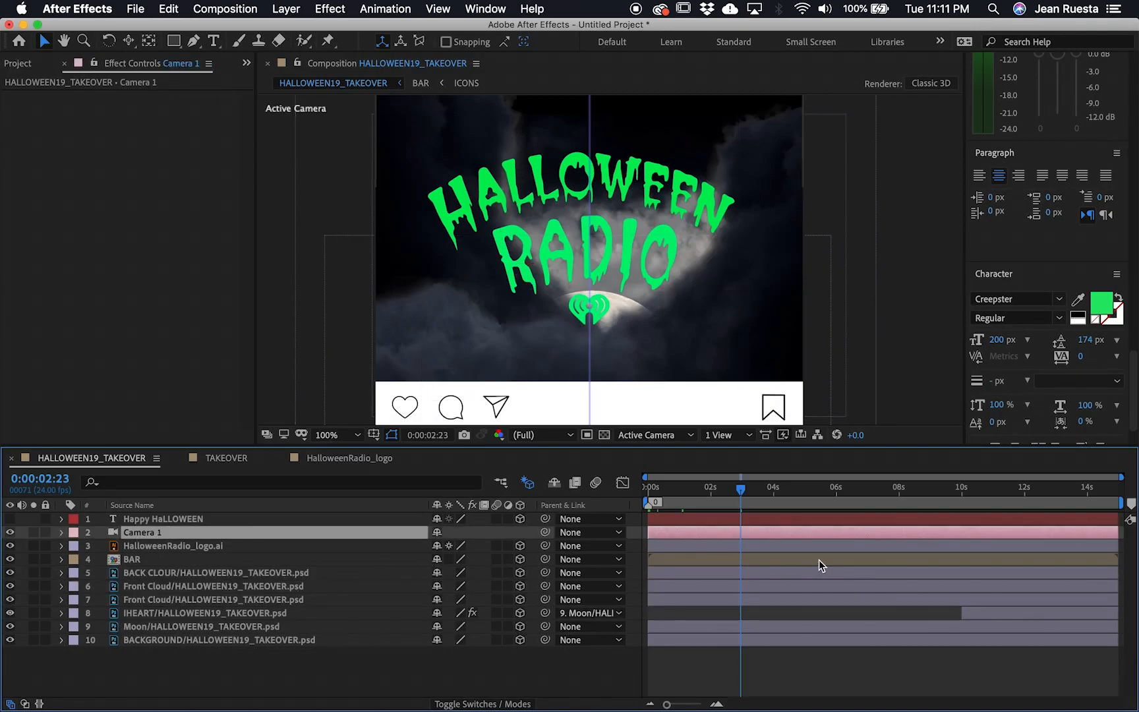
key(p)
drag(772, 496, 611, 512)
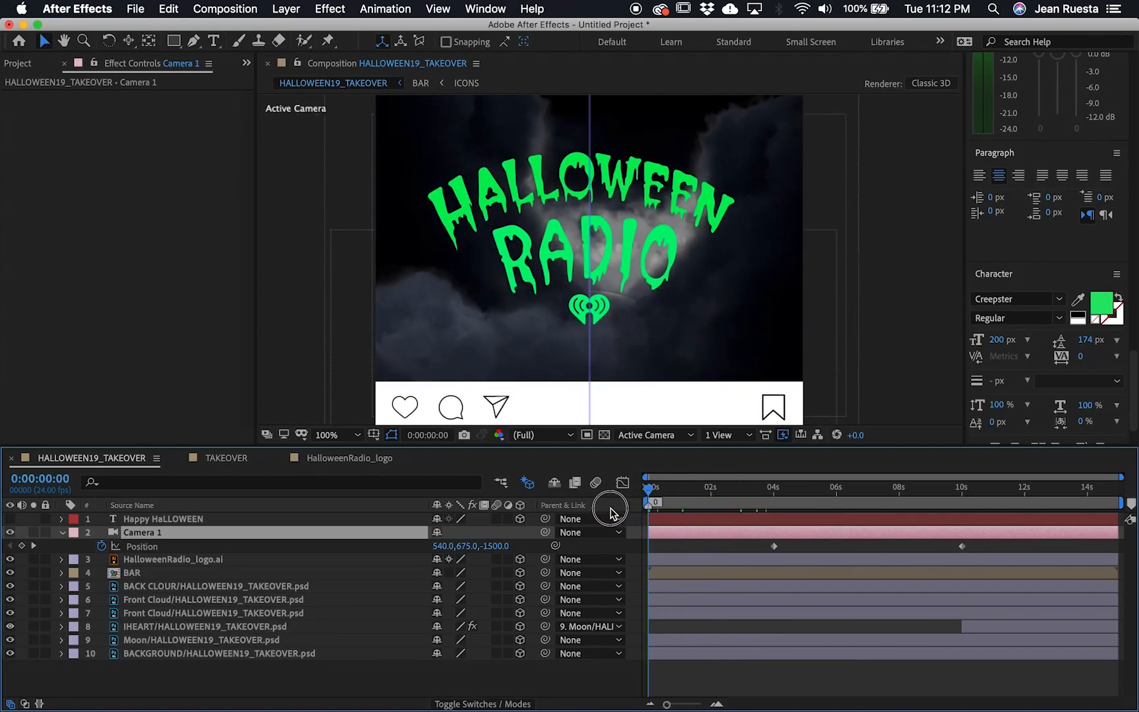
click(249, 586)
shift+click(224, 613)
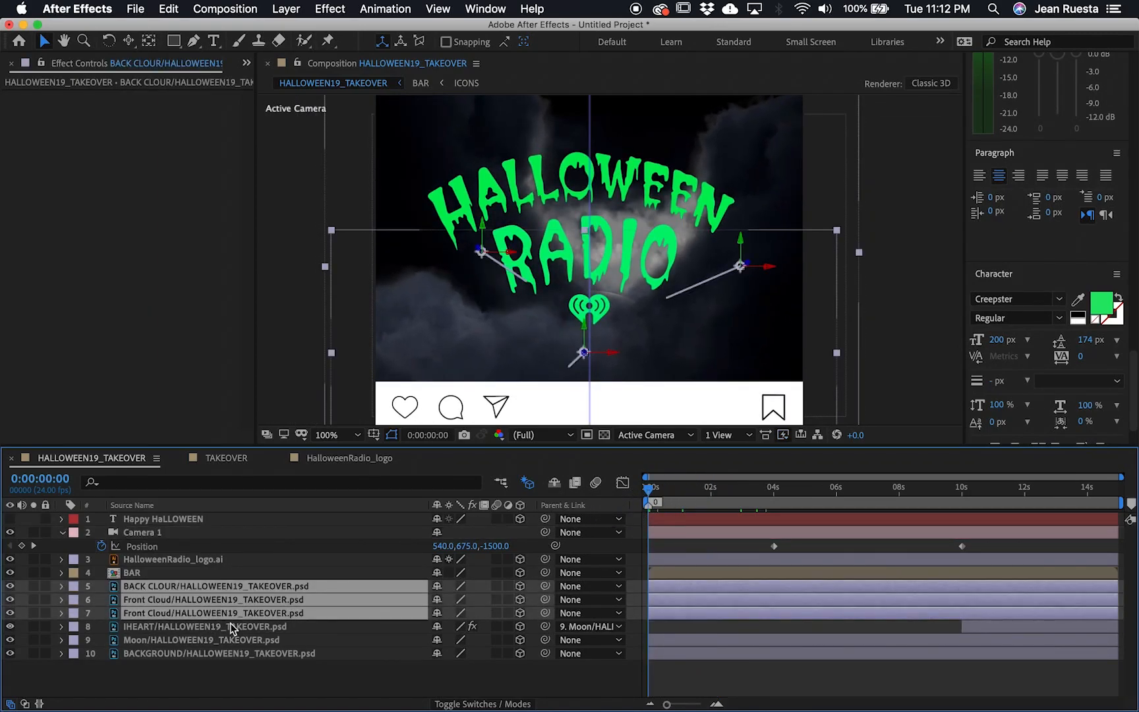
key(alt+shift+p)
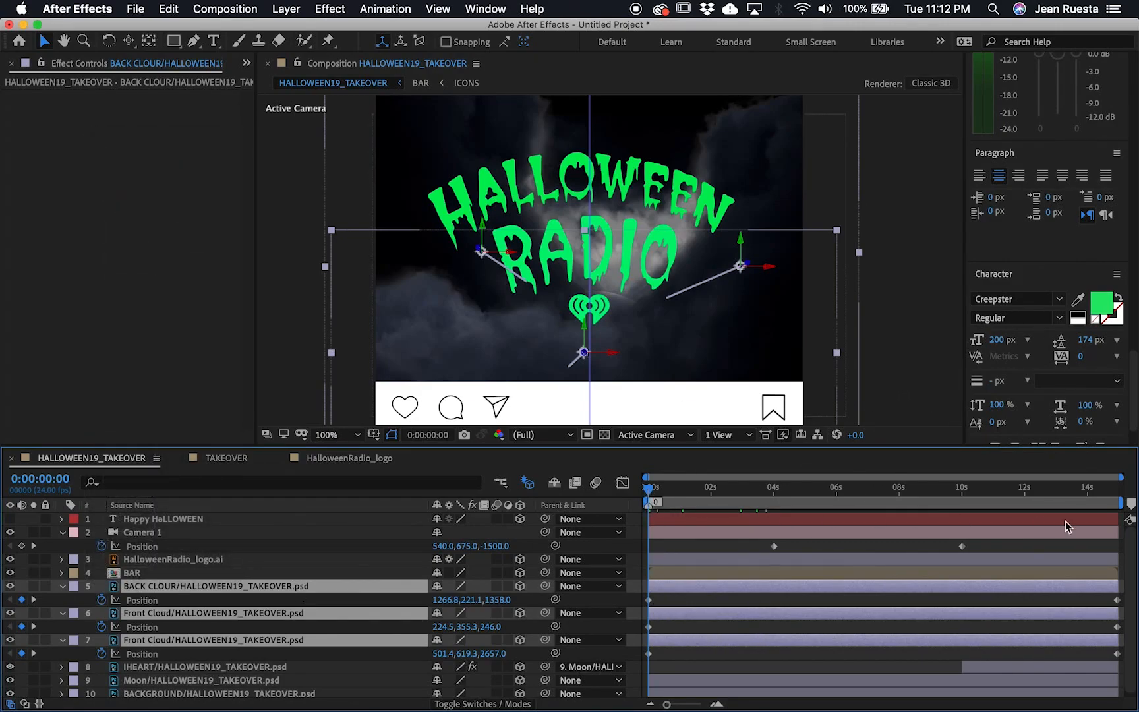
Add Position keyframes on the three cloud layers at 0:00:01:04 and shift them to align with the camera's first keyframe.
drag(651, 494, 684, 499)
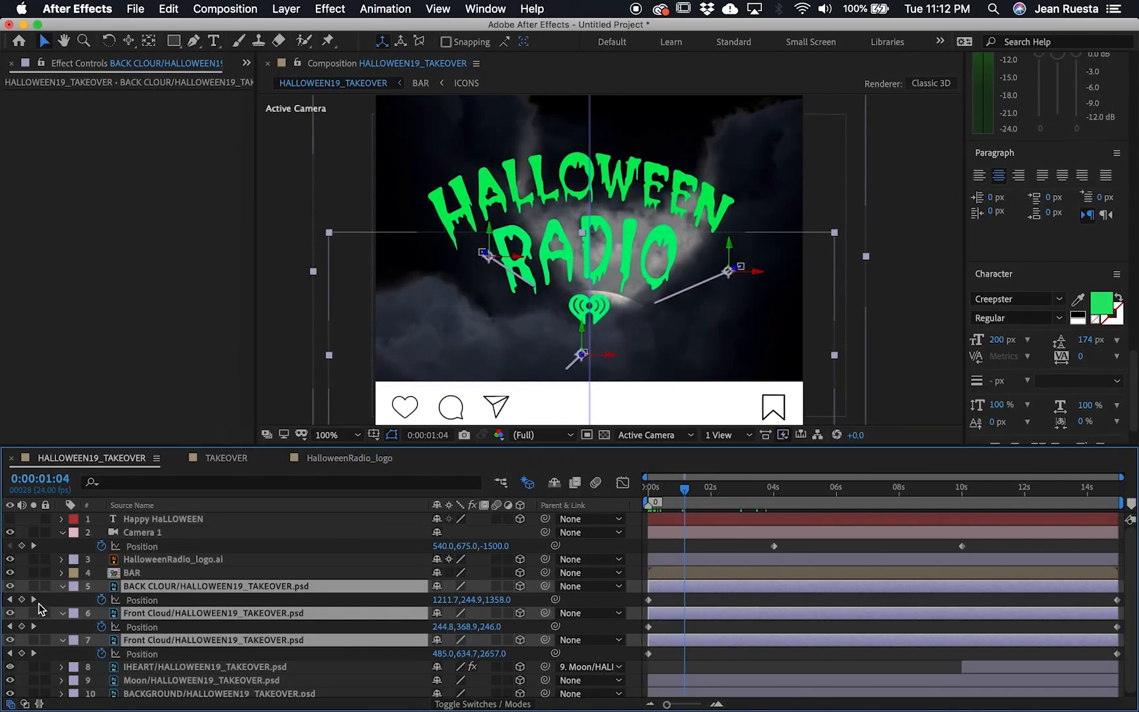
click(22, 600)
click(22, 626)
click(22, 653)
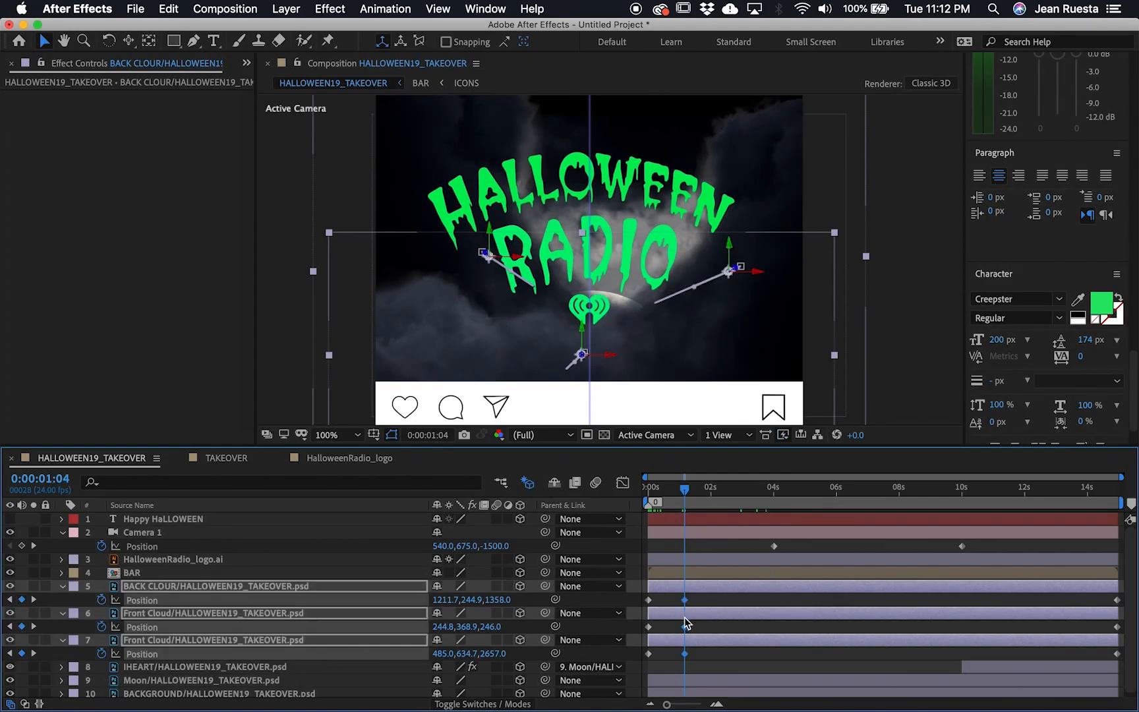
drag(676, 597, 693, 663)
drag(686, 606, 775, 599)
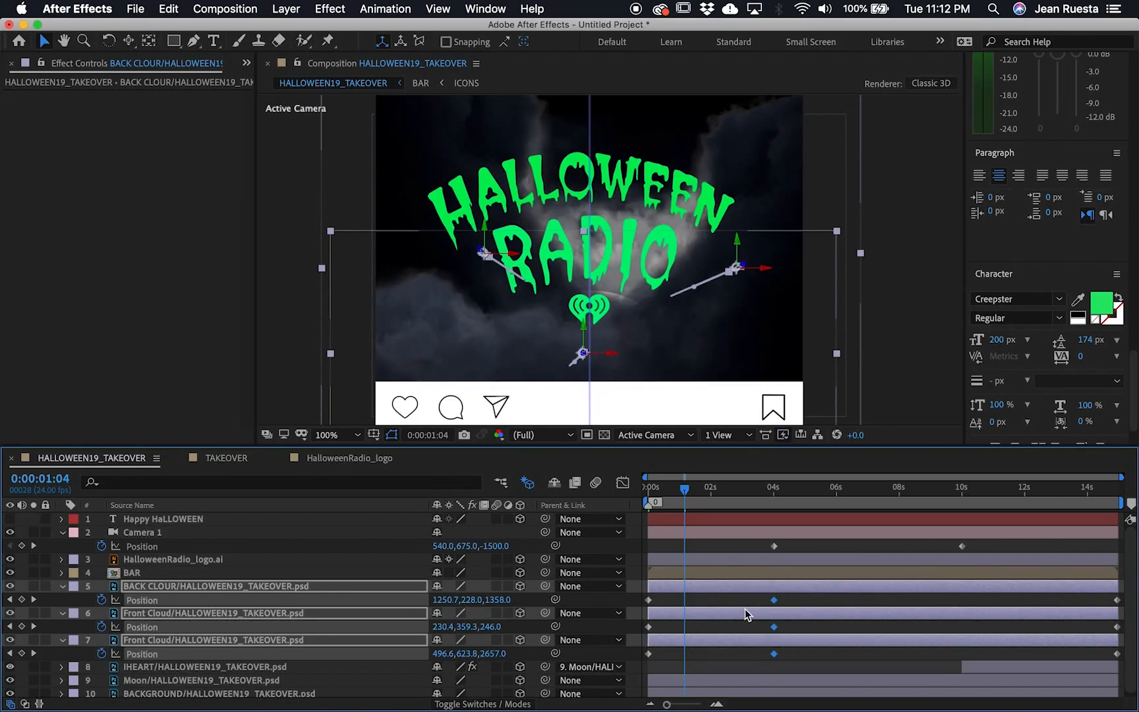
Preview the composition to review the cloud speed change and the camera push through the logo.
key(space)
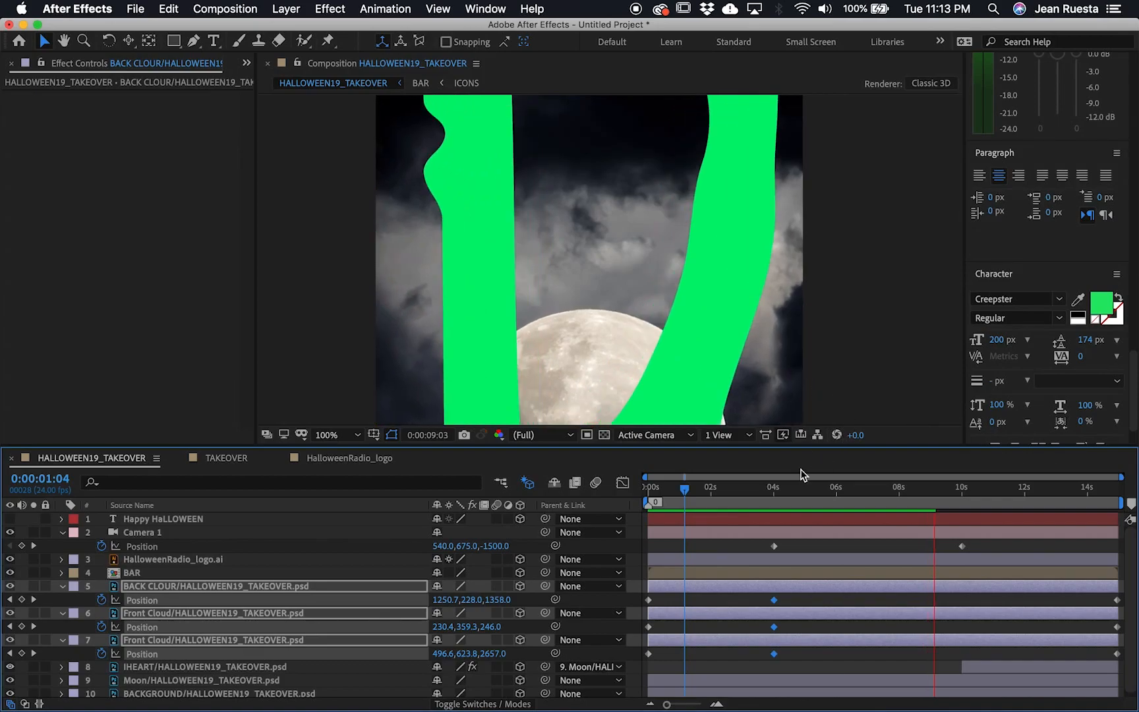
key(space)
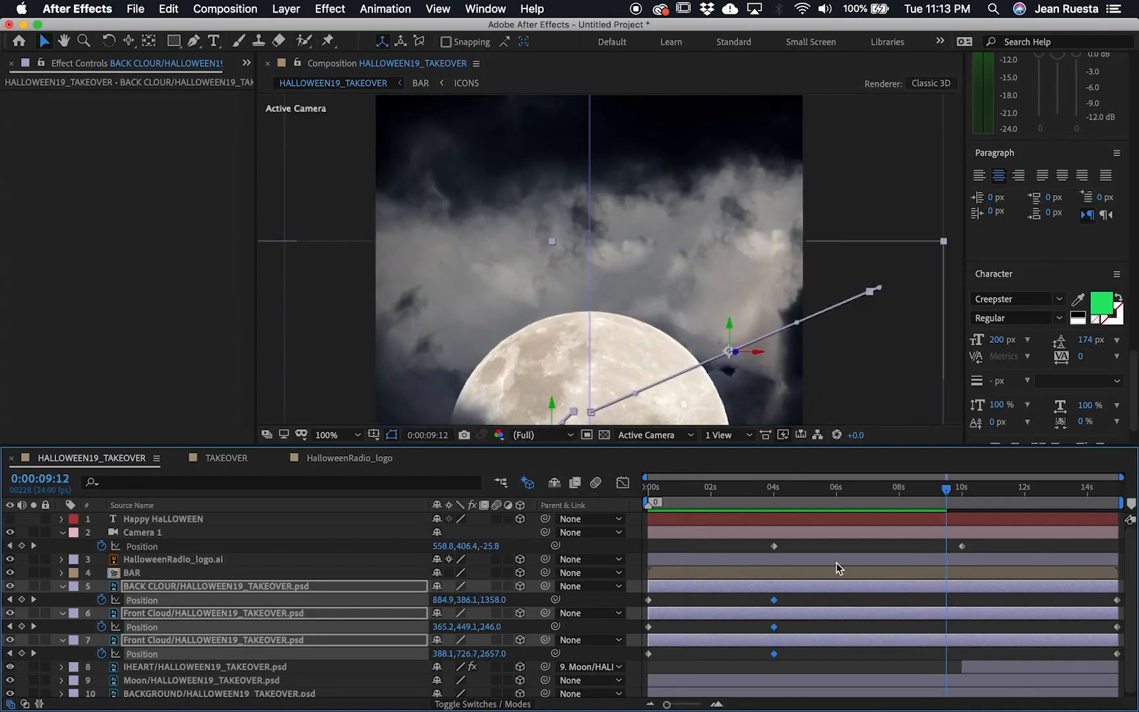
click(845, 548)
key(space)
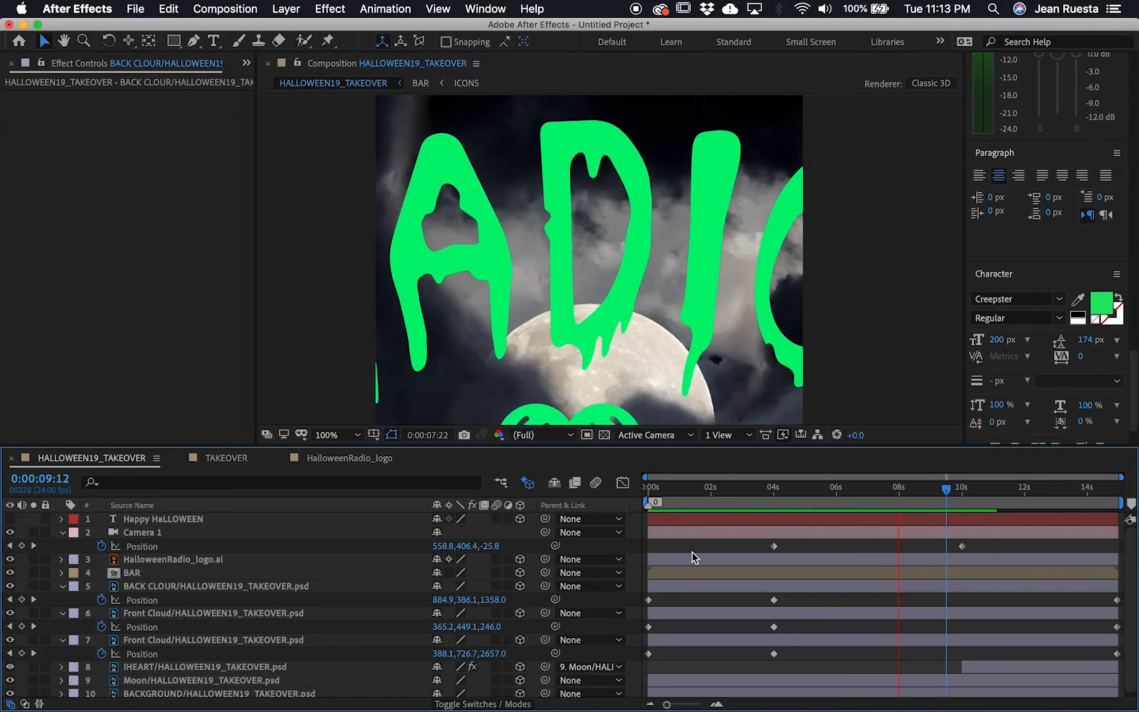
key(space)
Add Position keyframes on the three cloud layers at 0:00:14:02 and shift them to align with the camera's second keyframe.
drag(958, 495, 1091, 522)
click(22, 600)
click(22, 627)
click(22, 653)
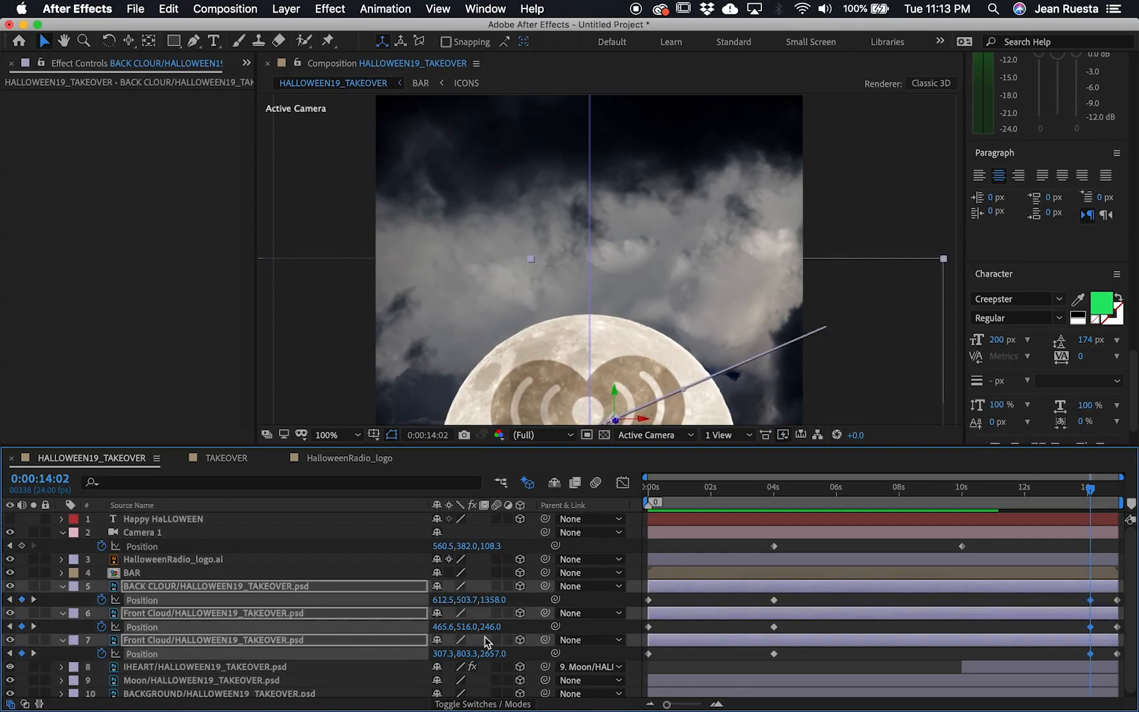
drag(1089, 601, 962, 619)
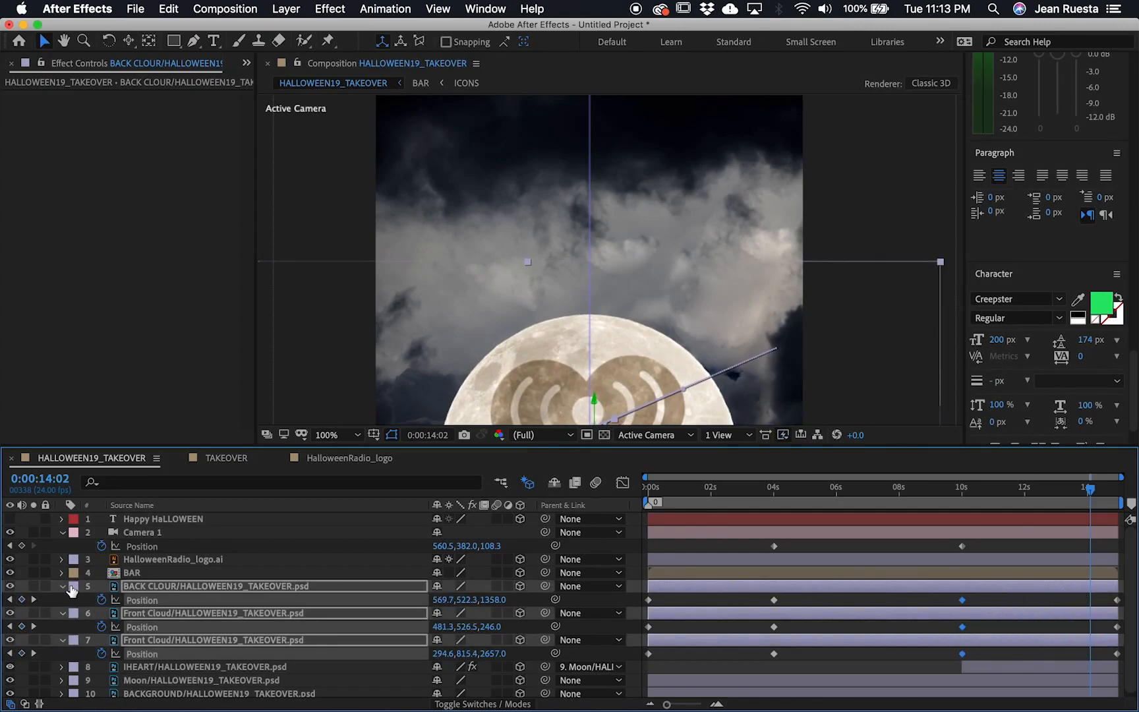
Collapse the Position properties of the three cloud layers and Camera 1, and return to 0:00:00:00.
click(62, 586)
click(211, 692)
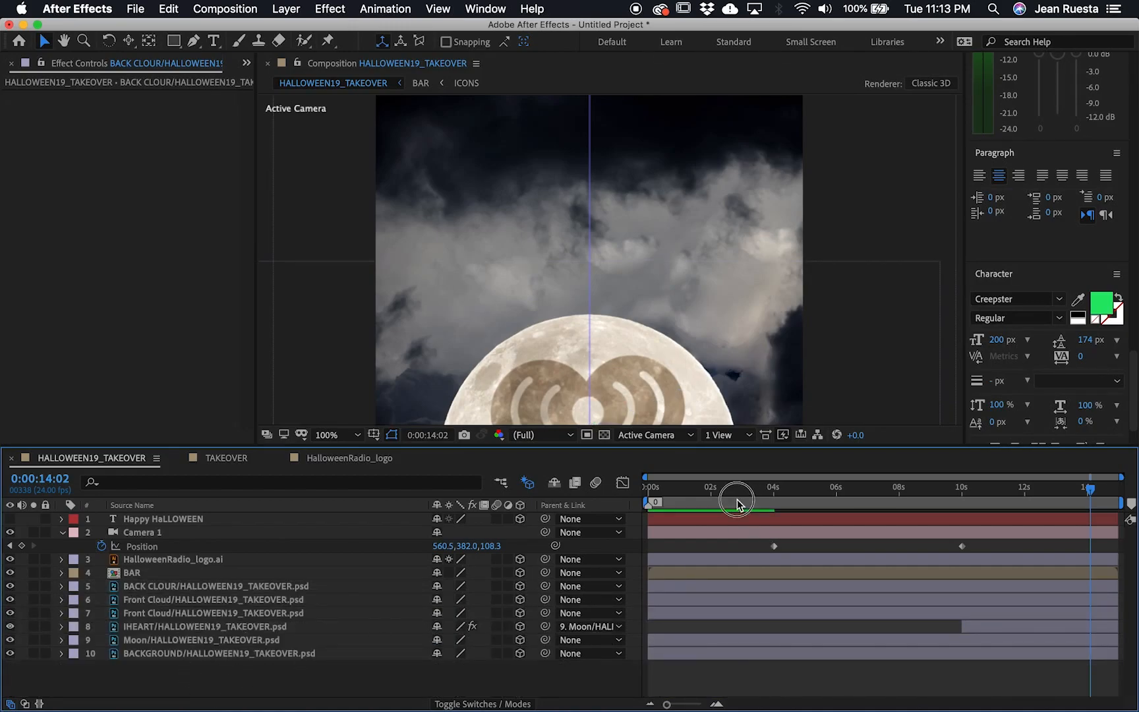
key(Home)
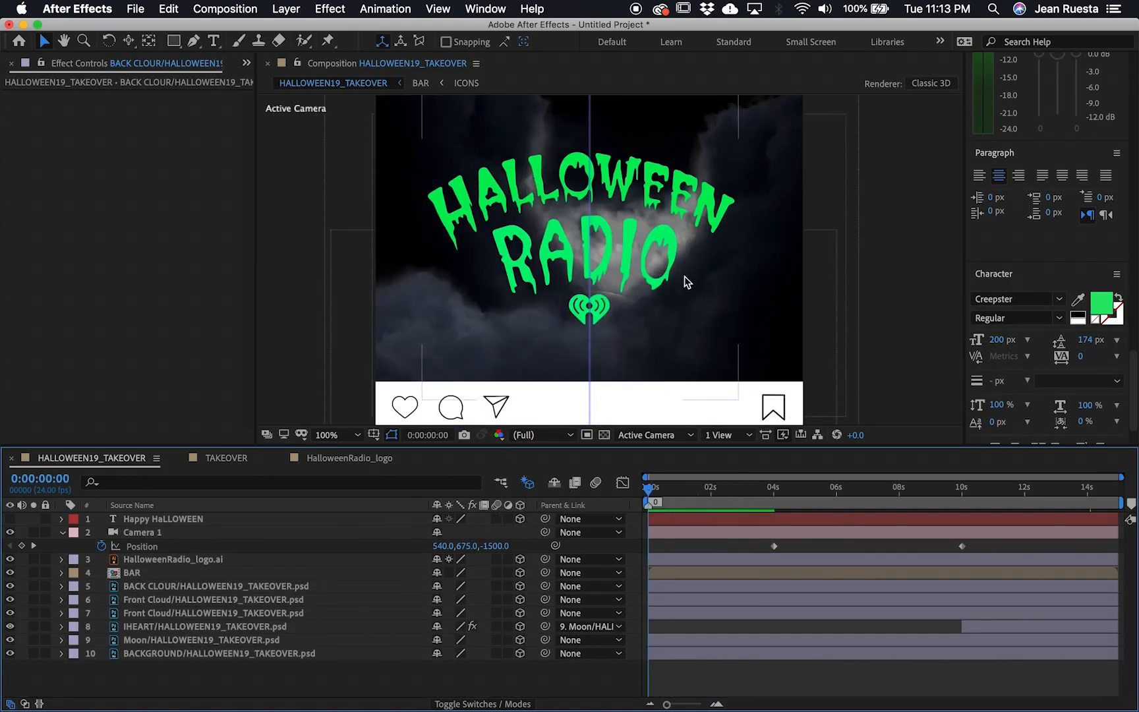
click(199, 629)
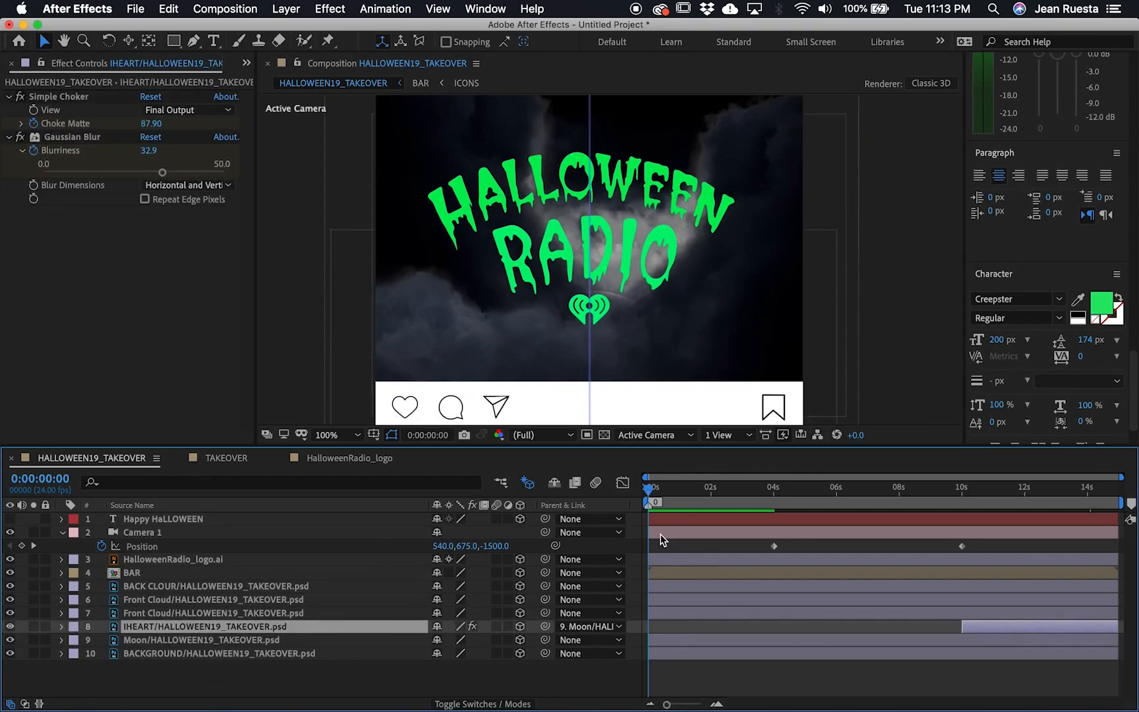
click(158, 520)
click(62, 532)
click(145, 689)
Fit the composition in view, shift the IHEART layer to start at 0:00:09:03 and extend its end to 0:00:14:23.
click(173, 521)
drag(844, 499, 909, 501)
click(325, 438)
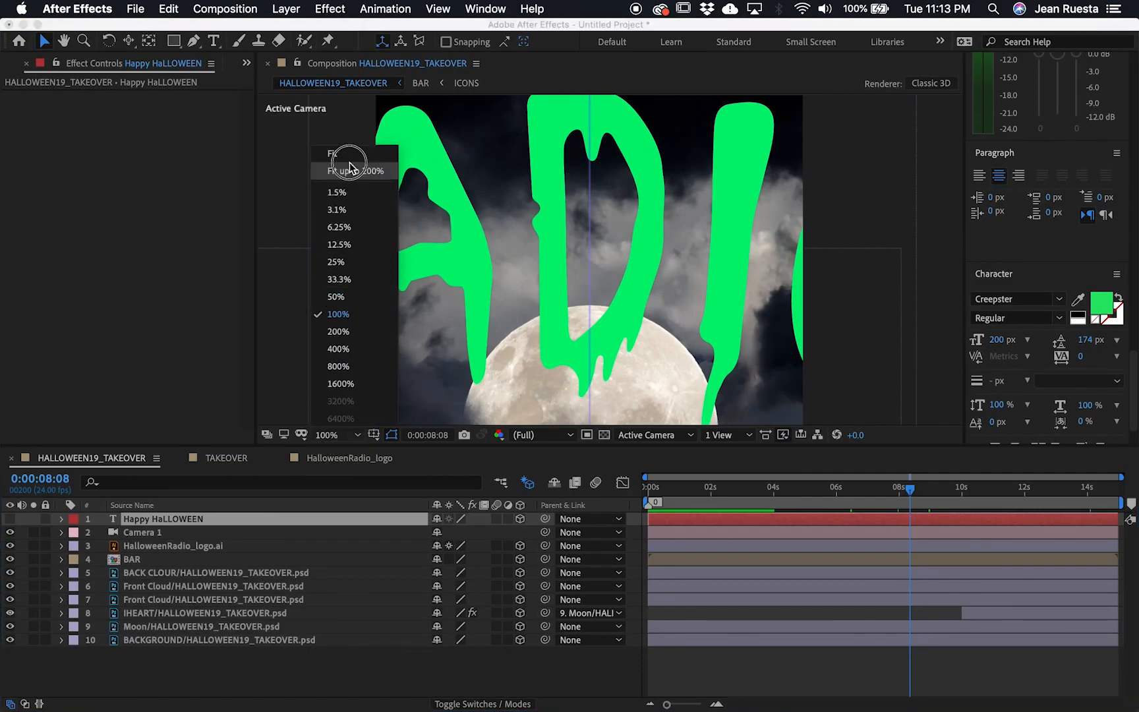
click(373, 161)
drag(892, 501, 934, 499)
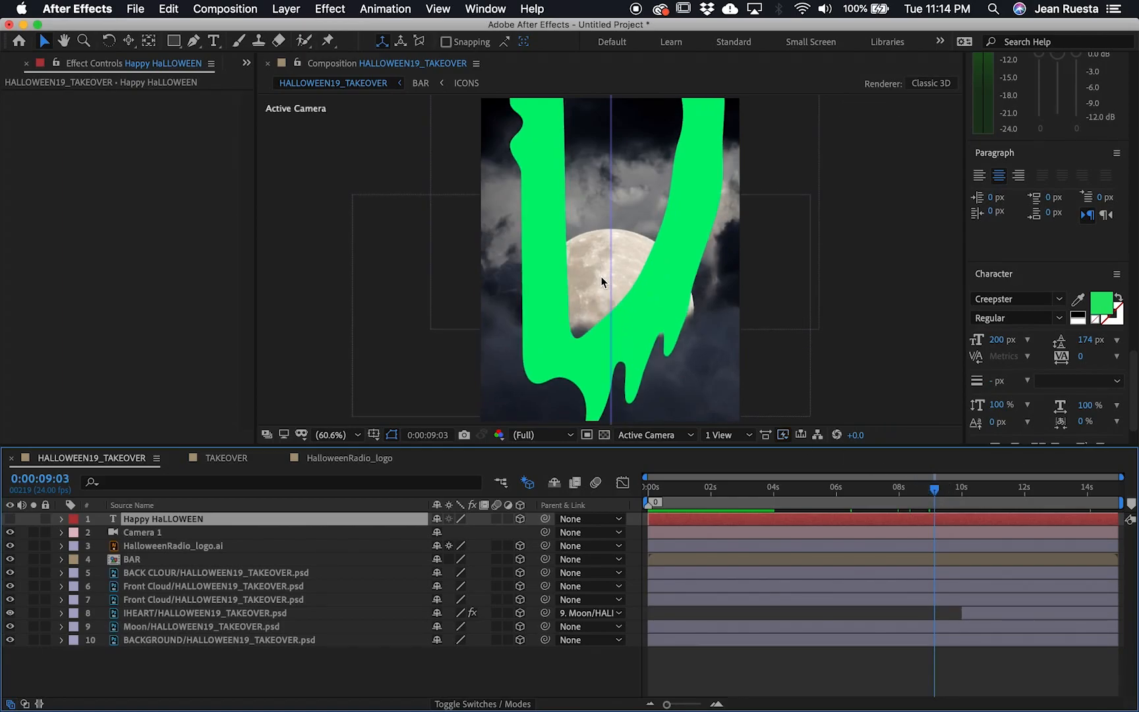
click(261, 614)
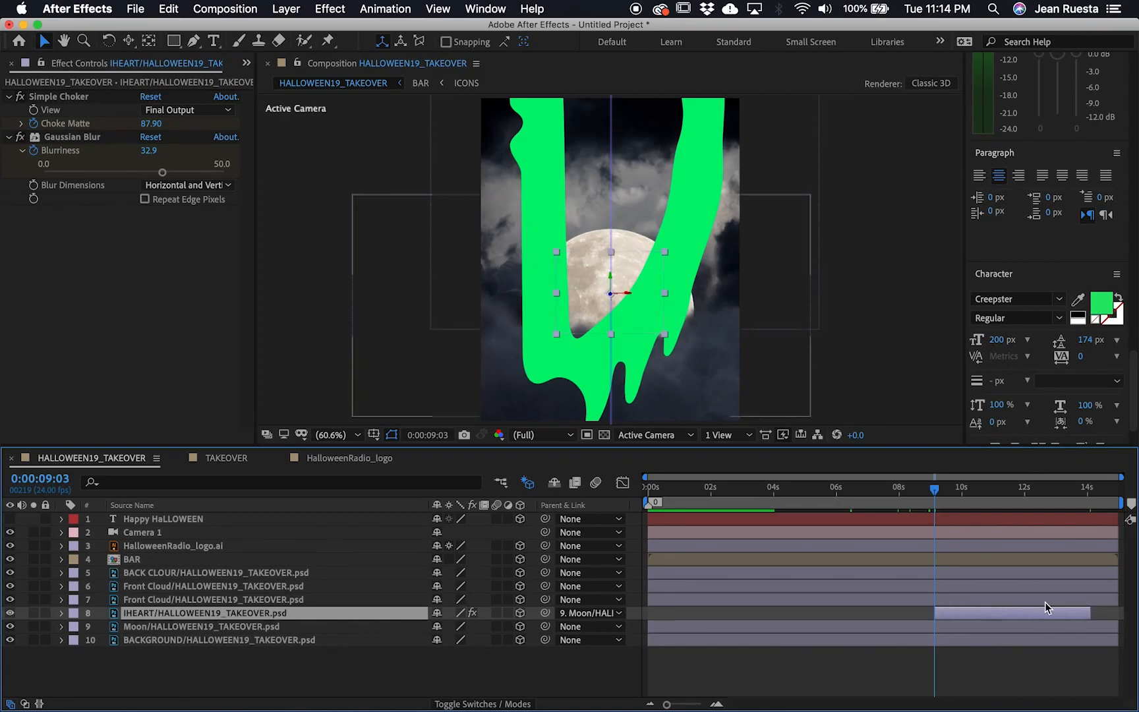
key(u)
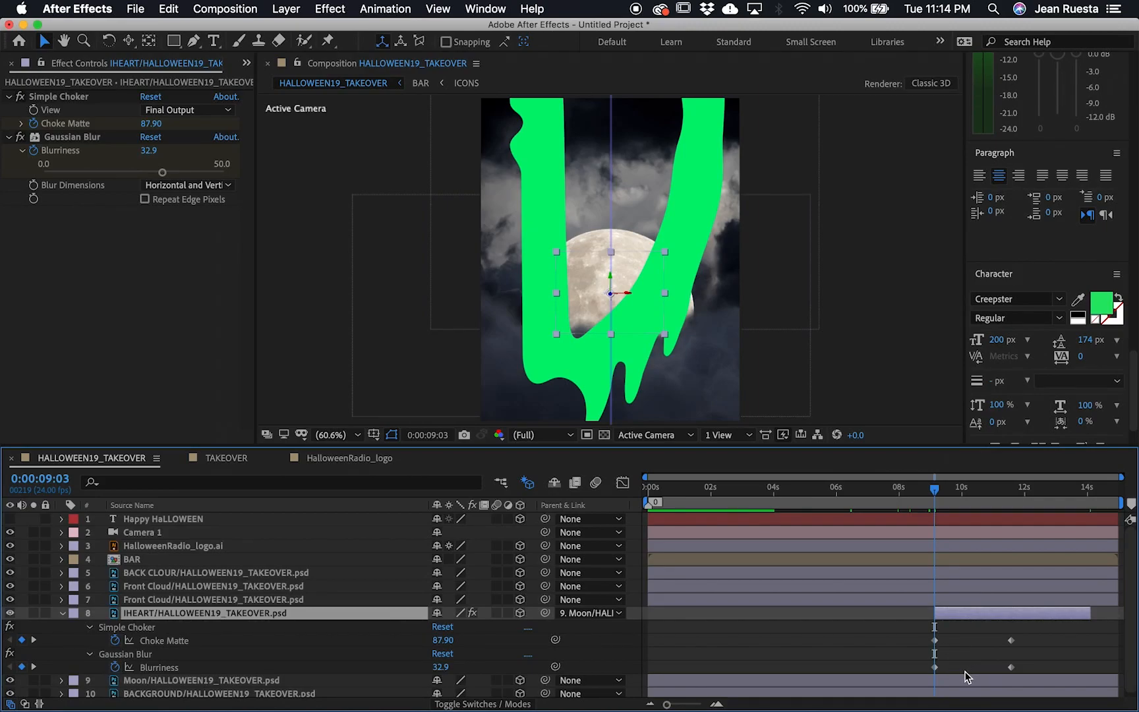
key(u)
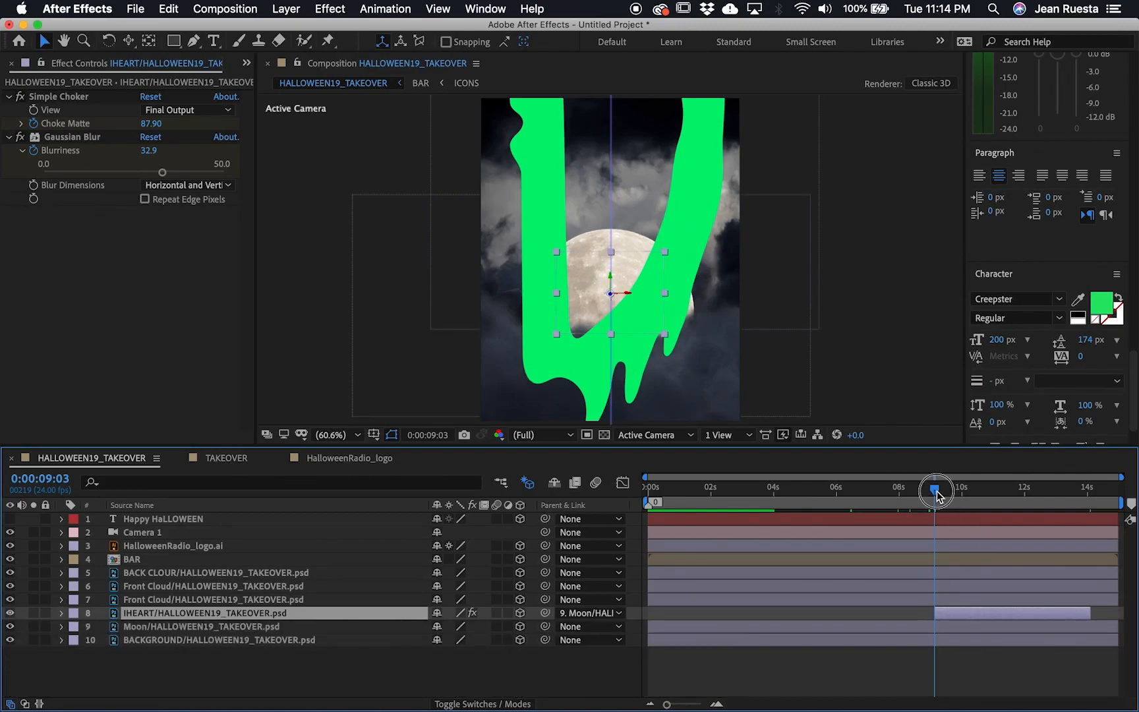
drag(944, 498, 1135, 552)
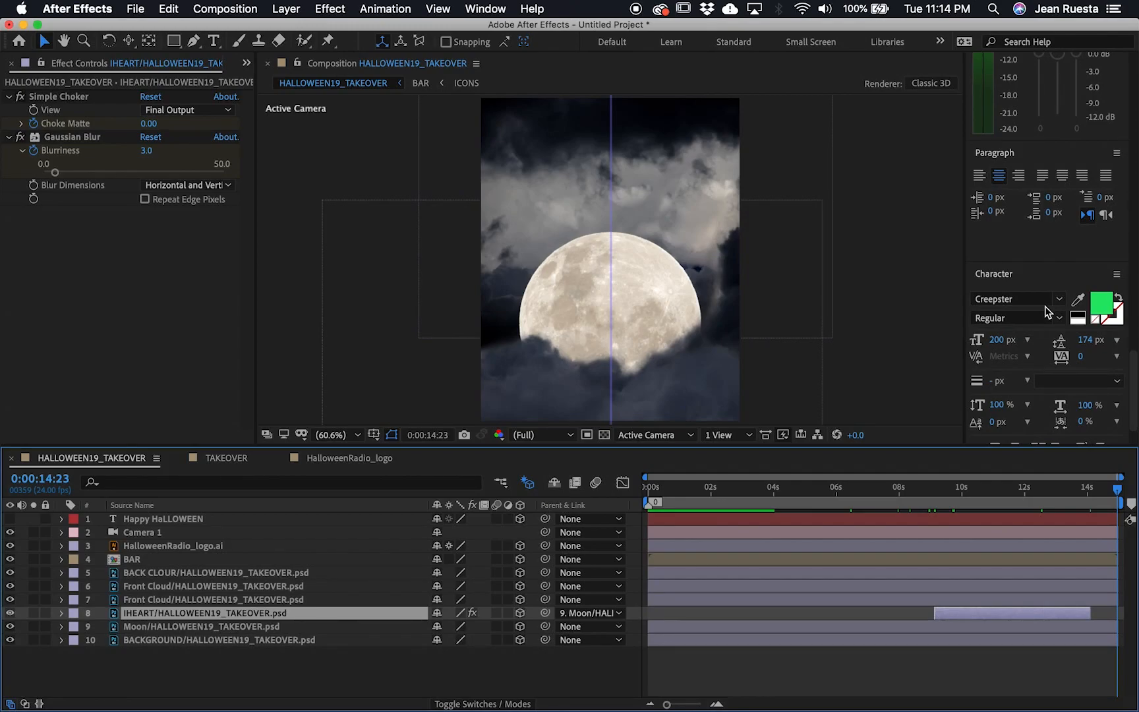
key(alt+])
drag(949, 491, 974, 488)
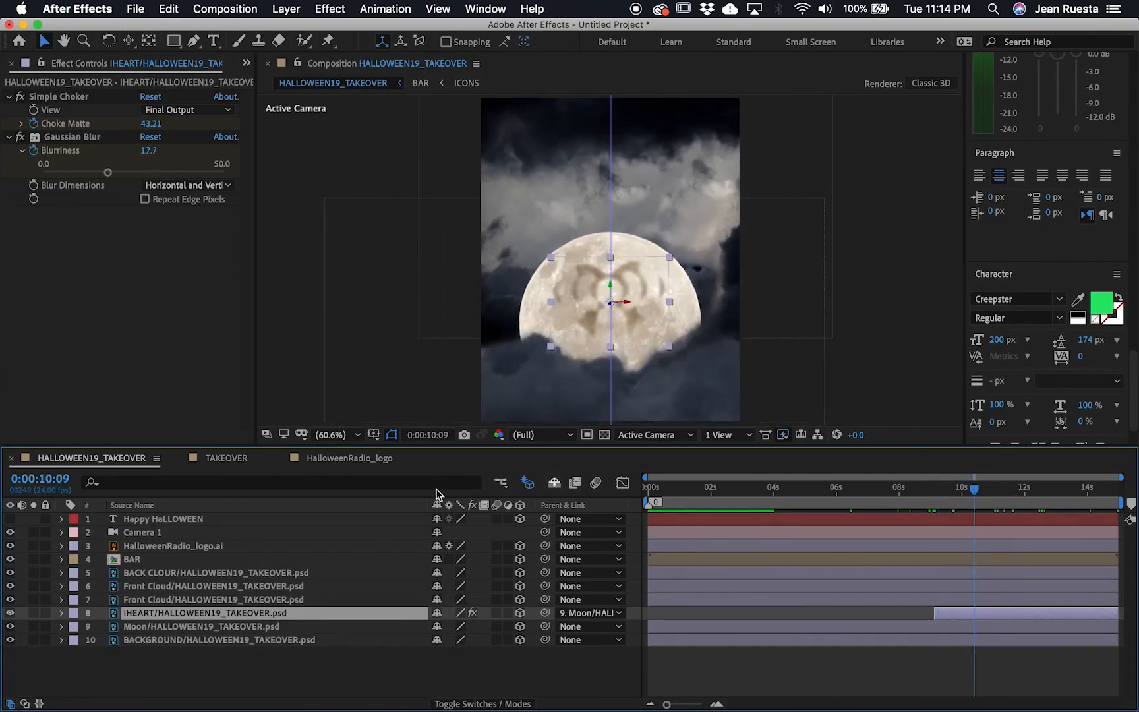
Reveal Camera 1's Position keyframes and add a null object directly above the camera, with the playhead at 0:00:14:23.
click(210, 532)
key(p)
click(954, 491)
drag(957, 497, 1125, 520)
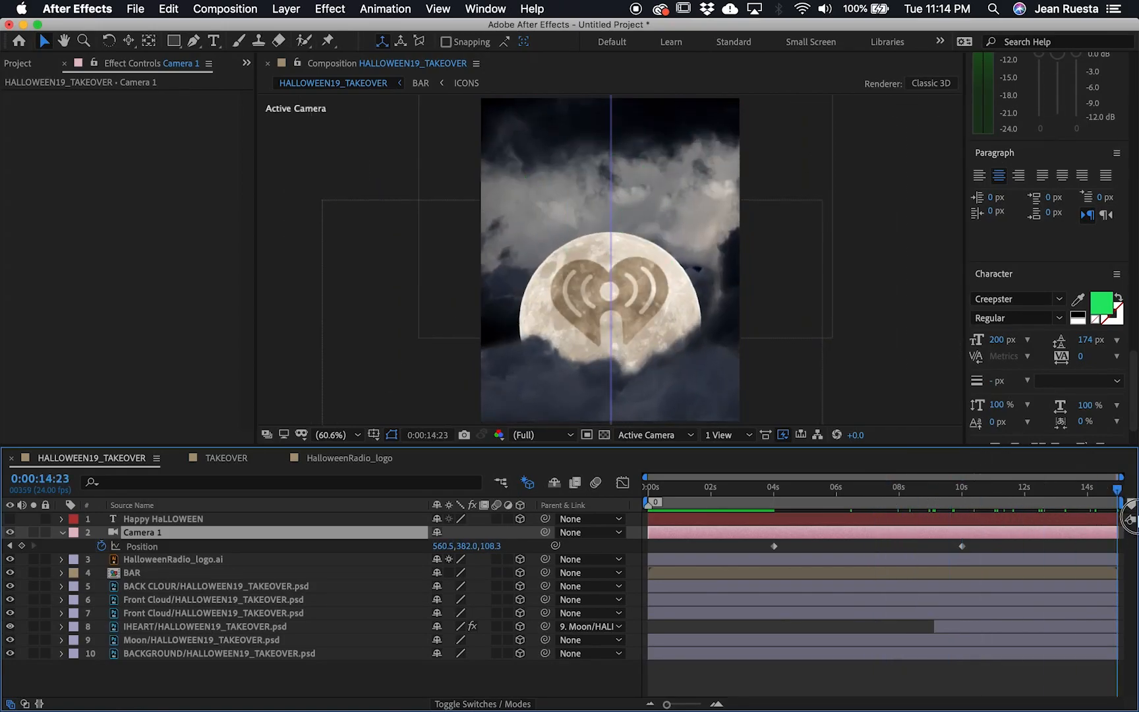
click(329, 8)
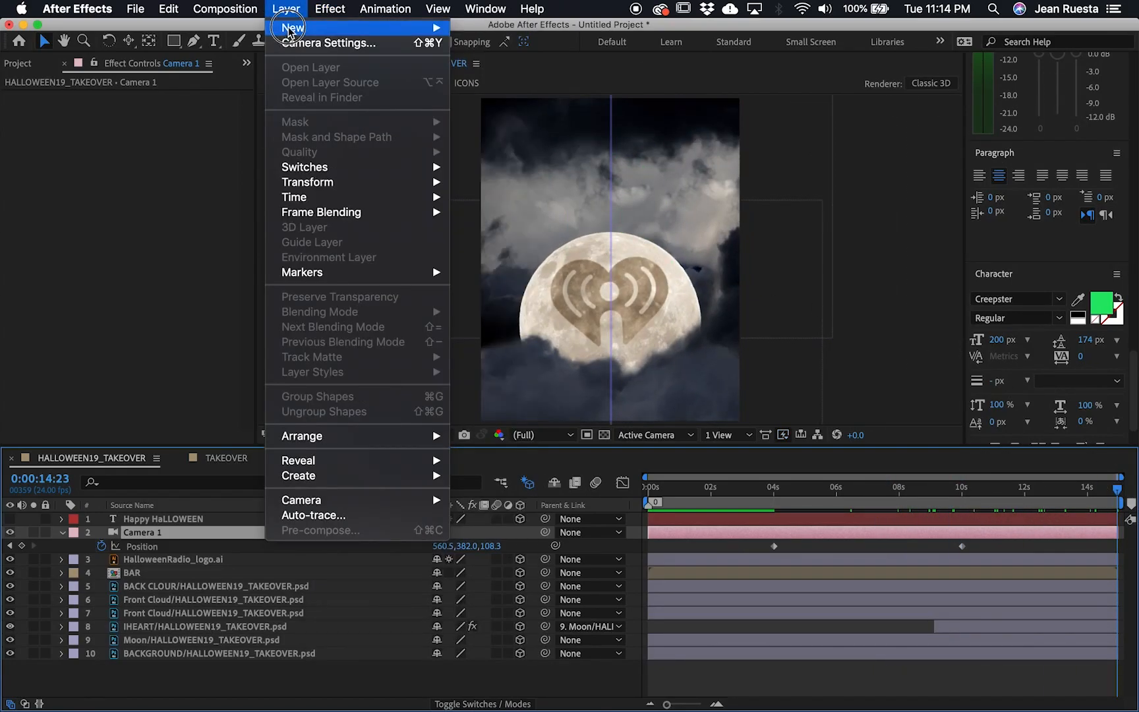
mouse_move(310, 27)
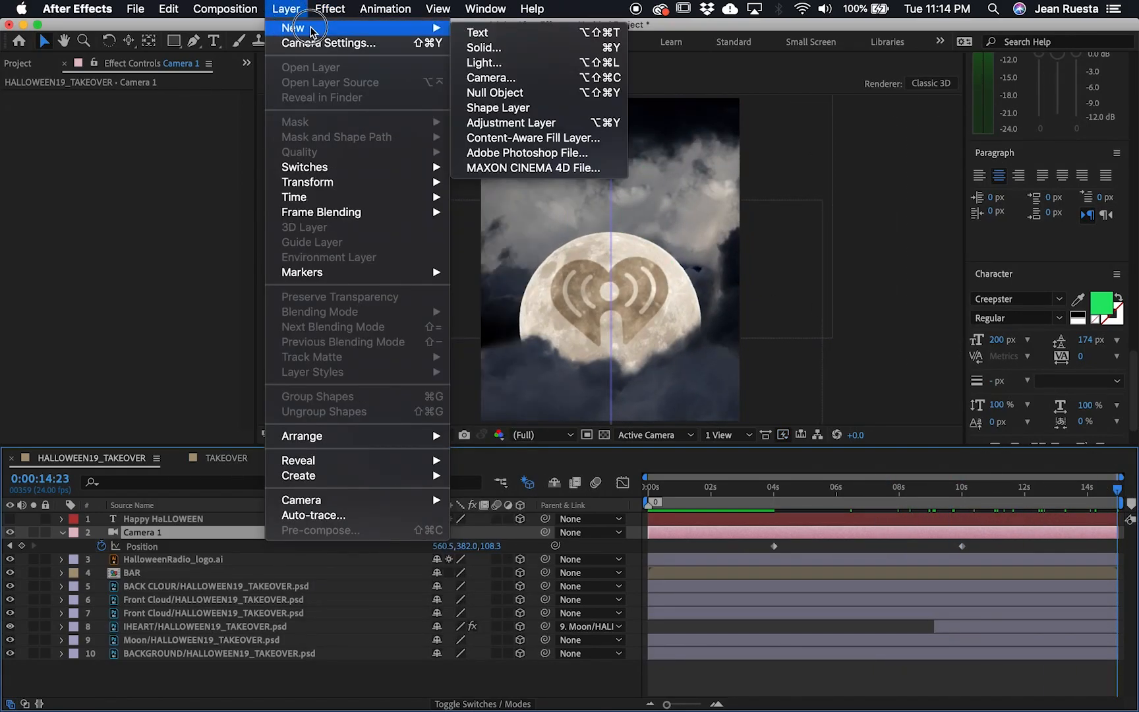
click(509, 99)
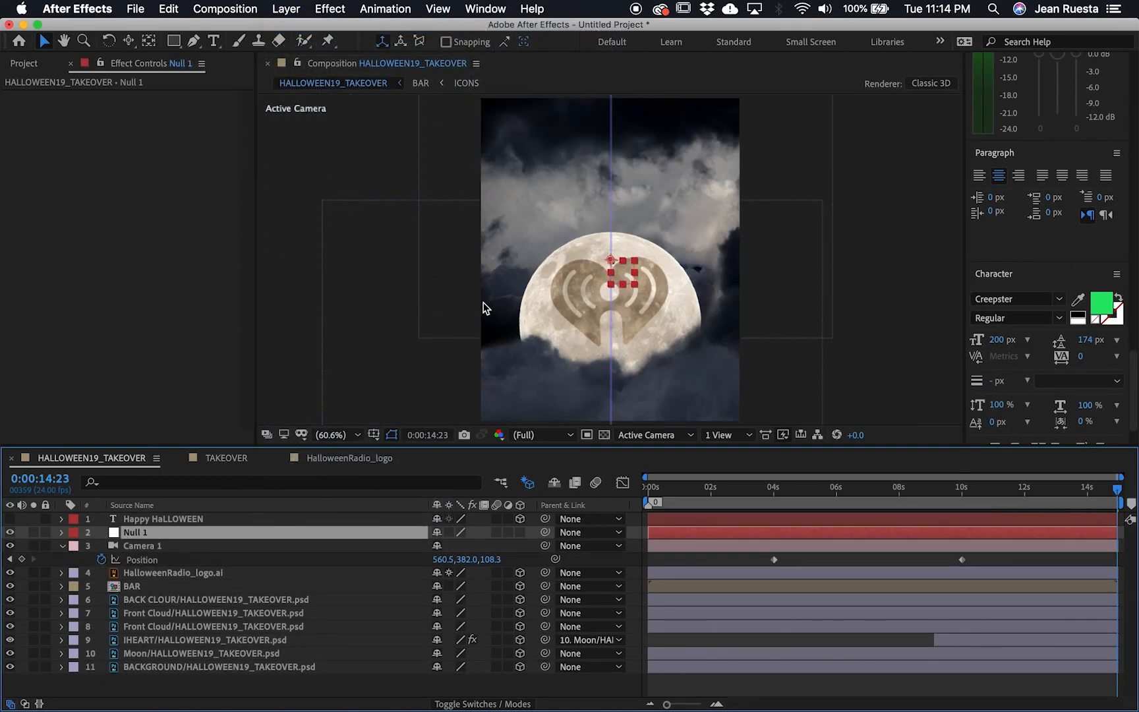
Collapse Camera 1's properties and turn the Null 1 layer into a 3D layer.
click(131, 547)
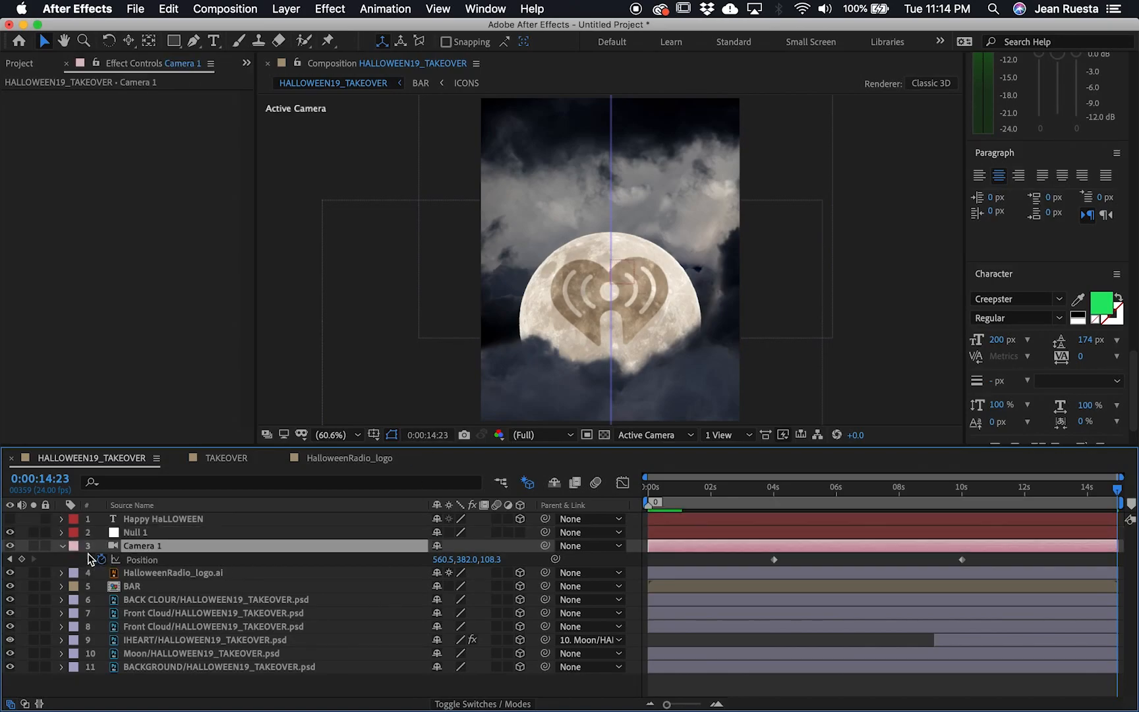
click(63, 545)
click(142, 532)
click(135, 544)
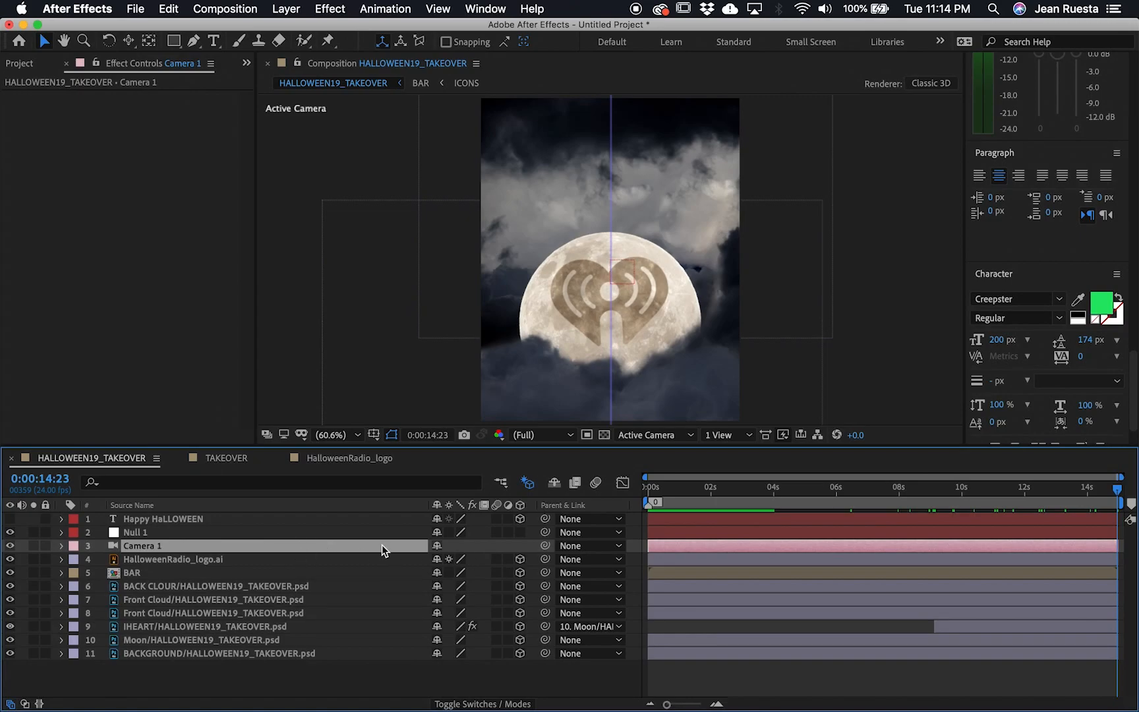
click(154, 534)
click(520, 532)
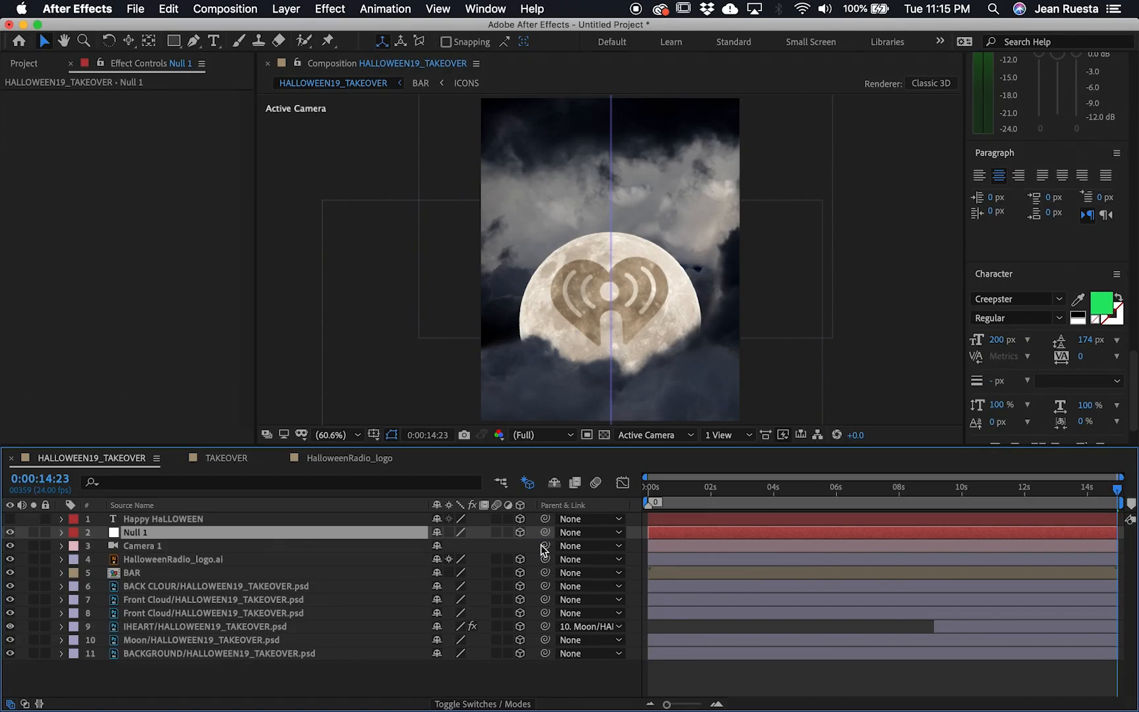
Parent Null 1 to Camera 1 and set the null's Position to 0, 0, 0.
drag(544, 532, 166, 554)
key(p)
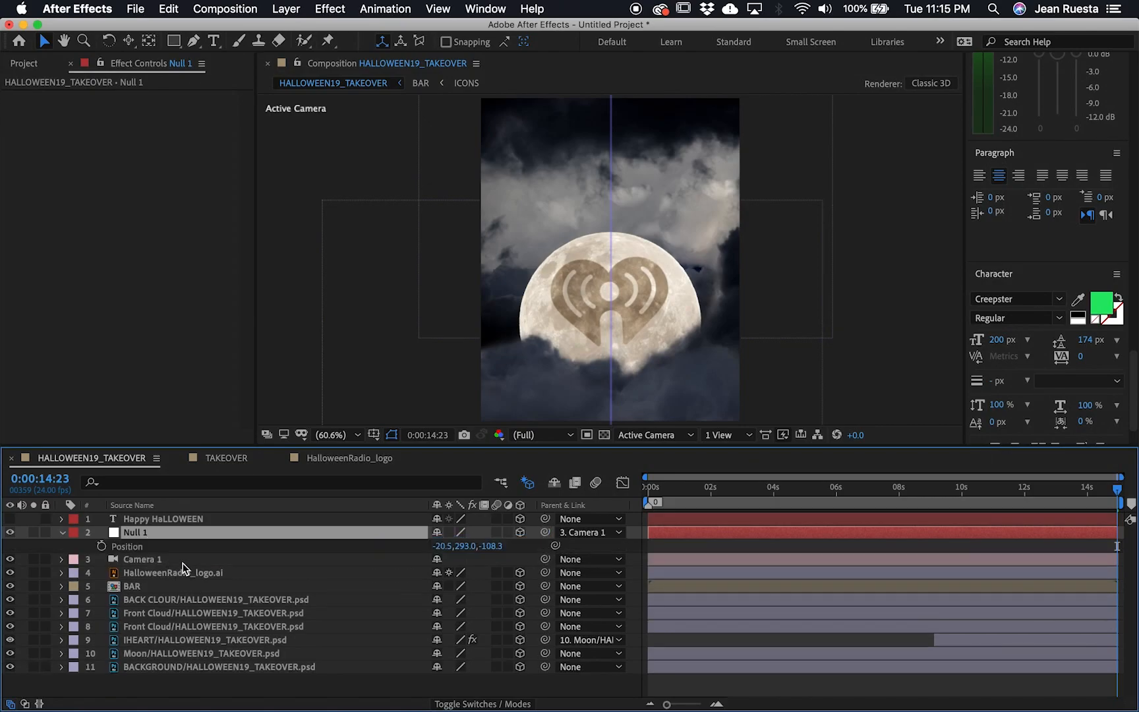
click(447, 553)
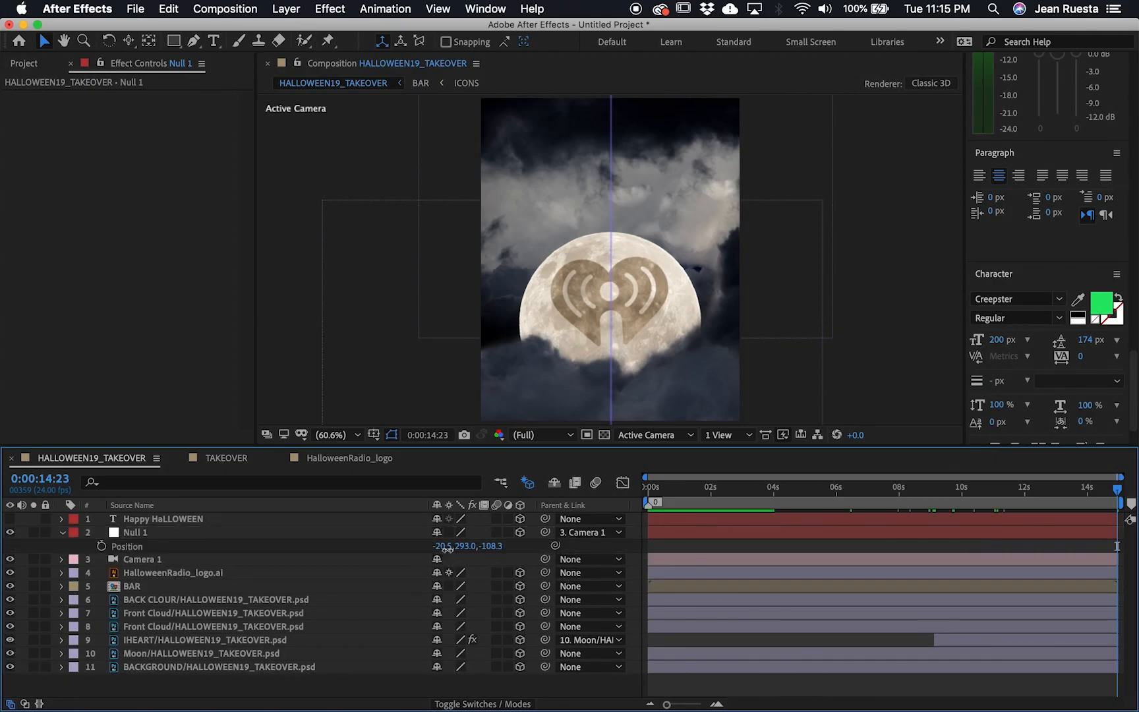
click(447, 546)
text(0)
key(Tab)
text(0)
key(Tab)
text(0)
Remove Null 1's parent link and parent Camera 1 to Null 1 instead.
click(583, 531)
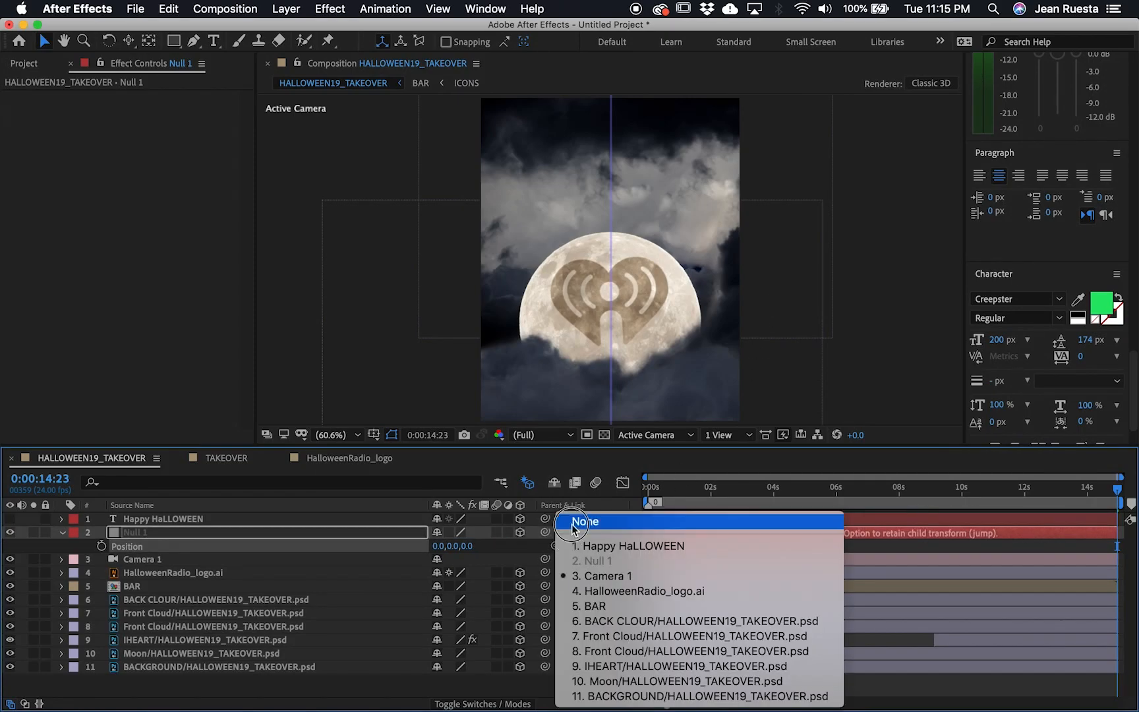
click(574, 520)
click(173, 559)
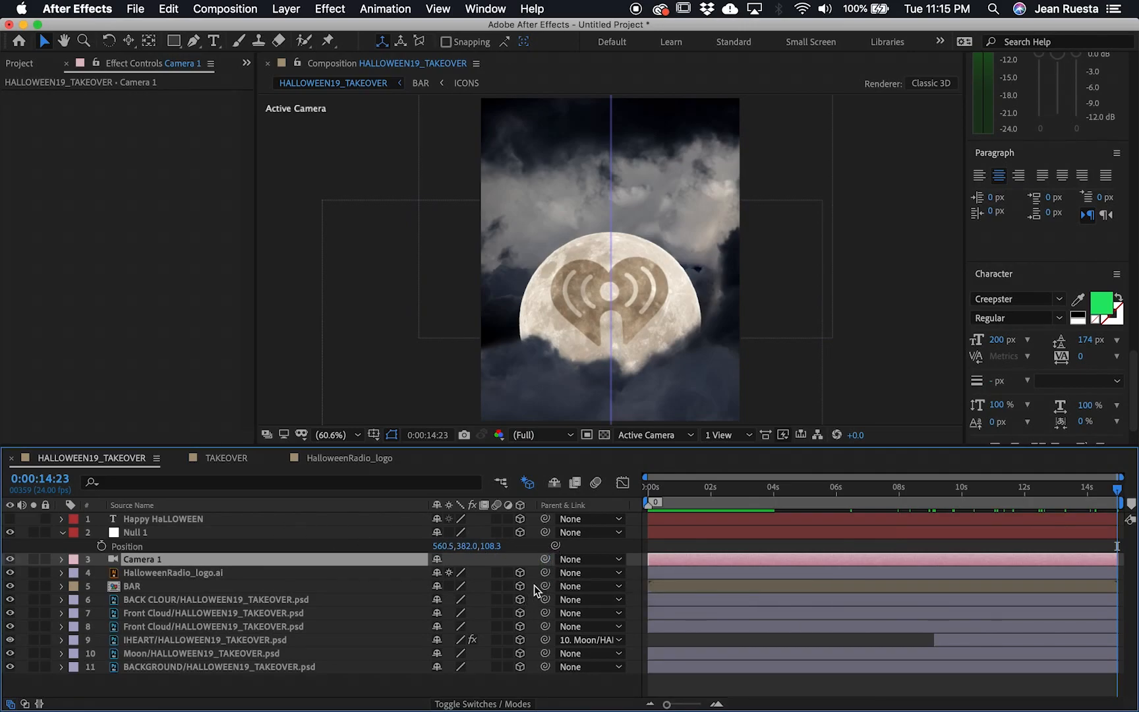
drag(546, 560, 190, 535)
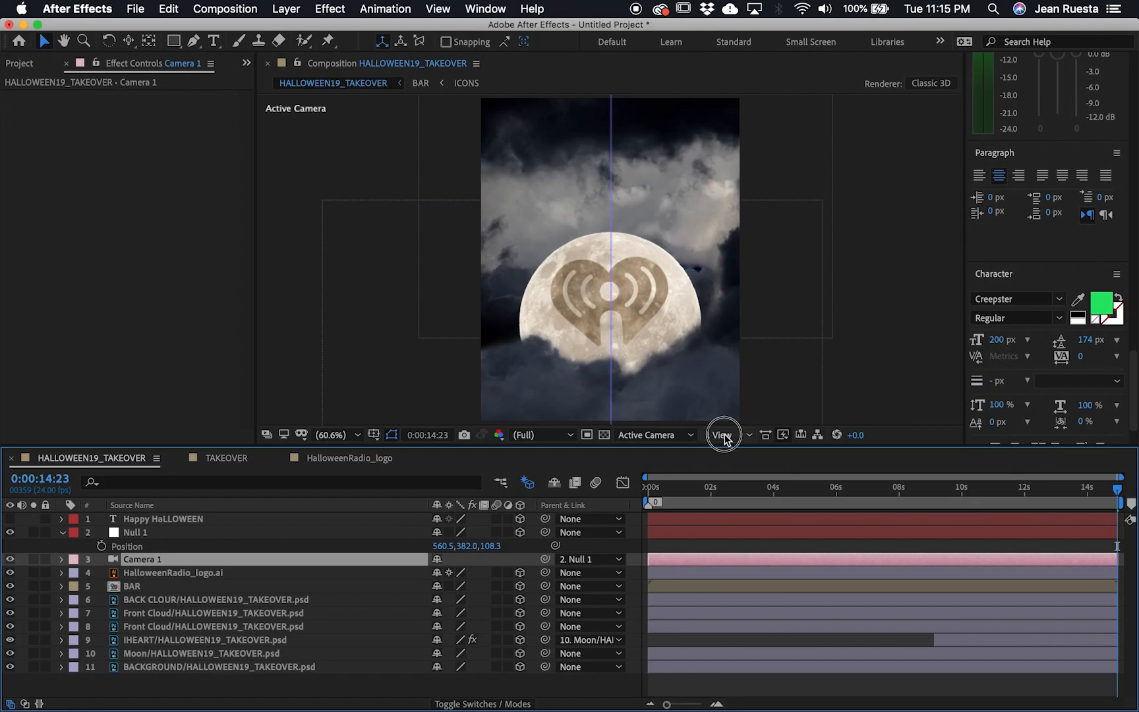
Inspect Camera 1 and Null 1 from the side in Custom View 1, and return to the Active Camera view.
click(656, 435)
click(672, 600)
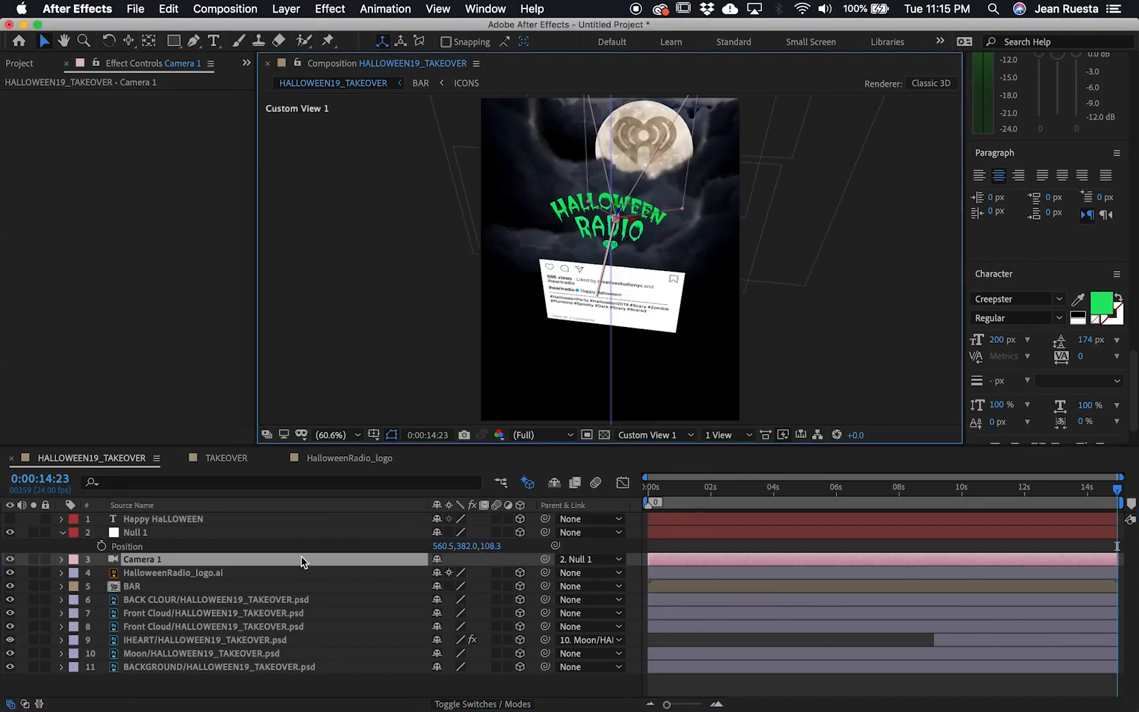
click(154, 520)
click(135, 532)
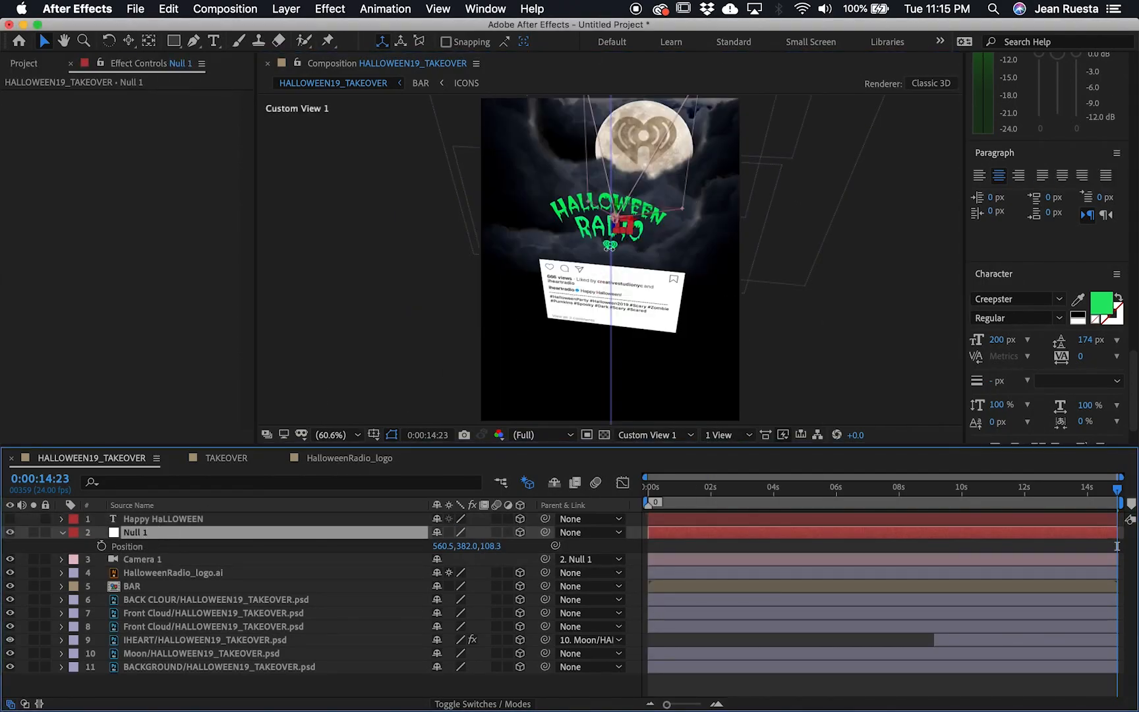
key(c)
drag(612, 315, 613, 308)
key(c)
drag(597, 309, 680, 284)
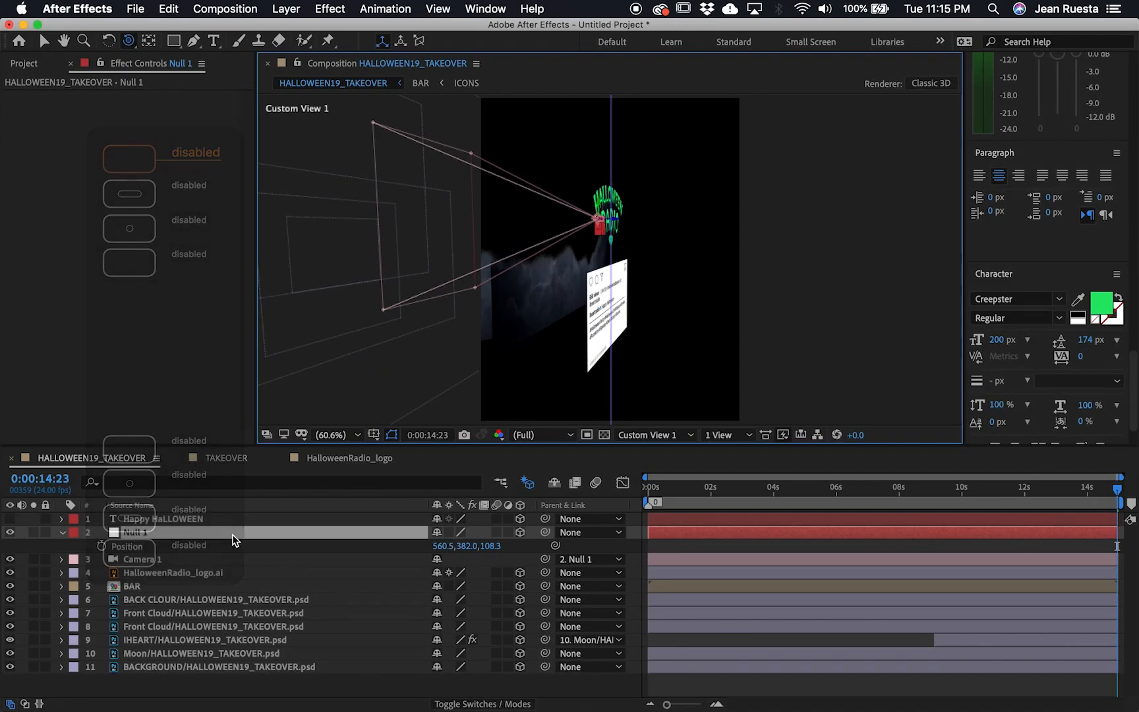
click(170, 559)
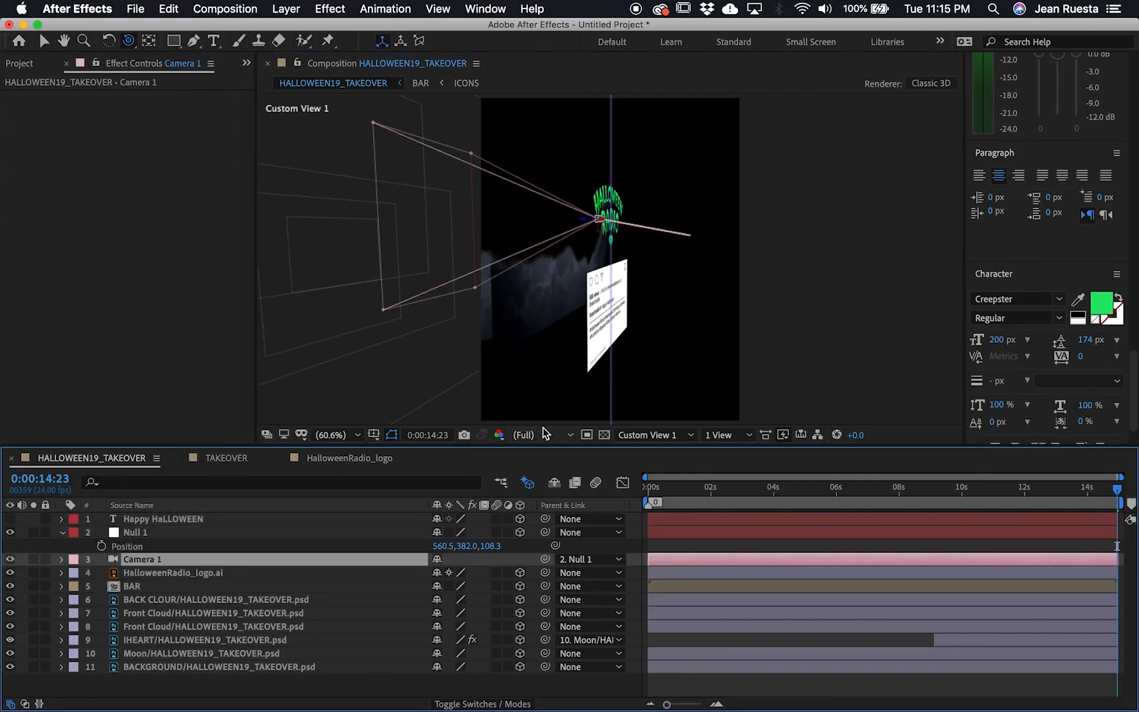
click(652, 434)
click(659, 447)
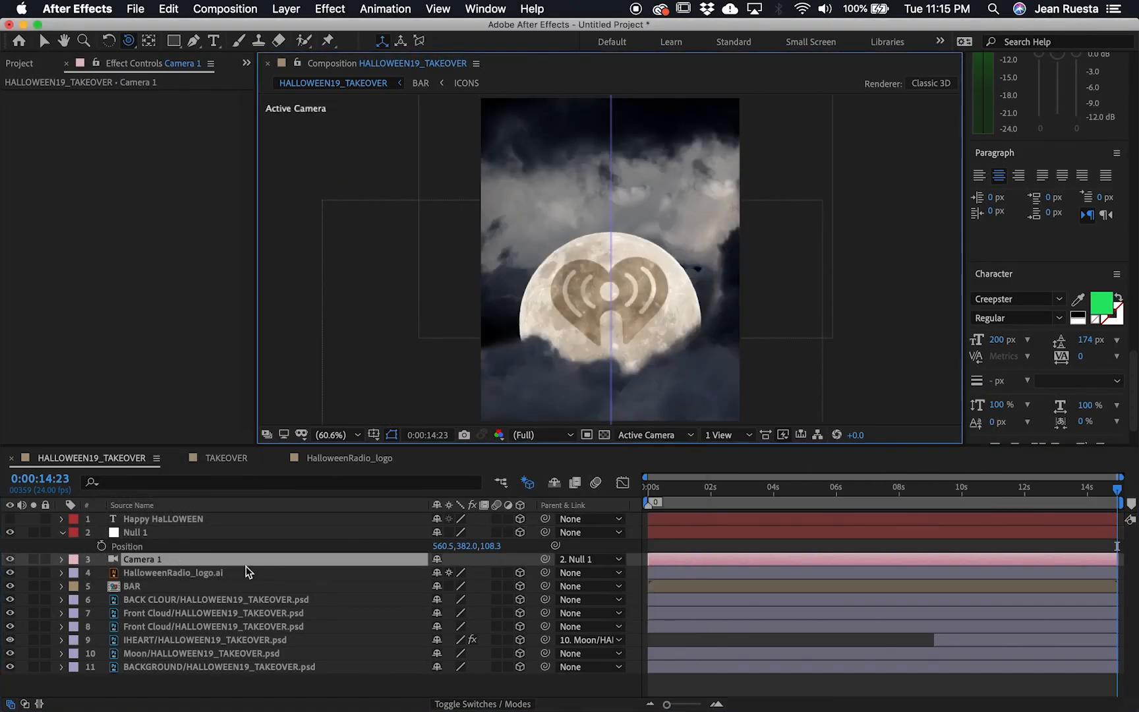
Rename the Null 1 layer as DRIFT.
click(170, 532)
key(Return)
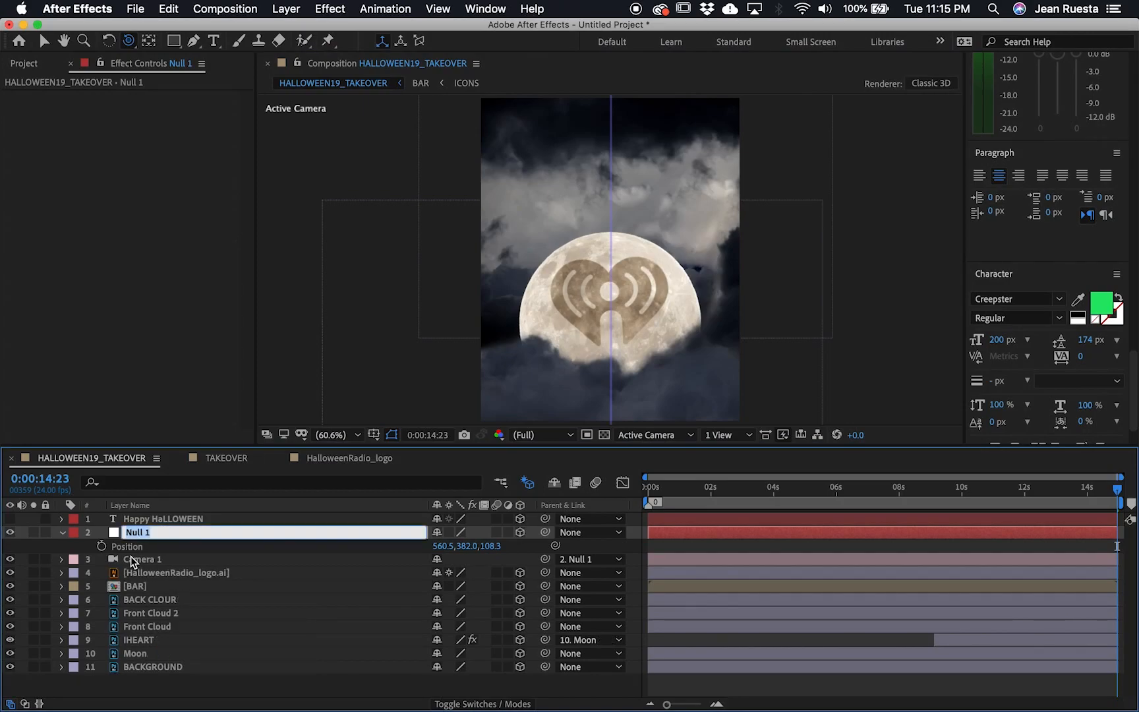
text(DRIFT)
key(Return)
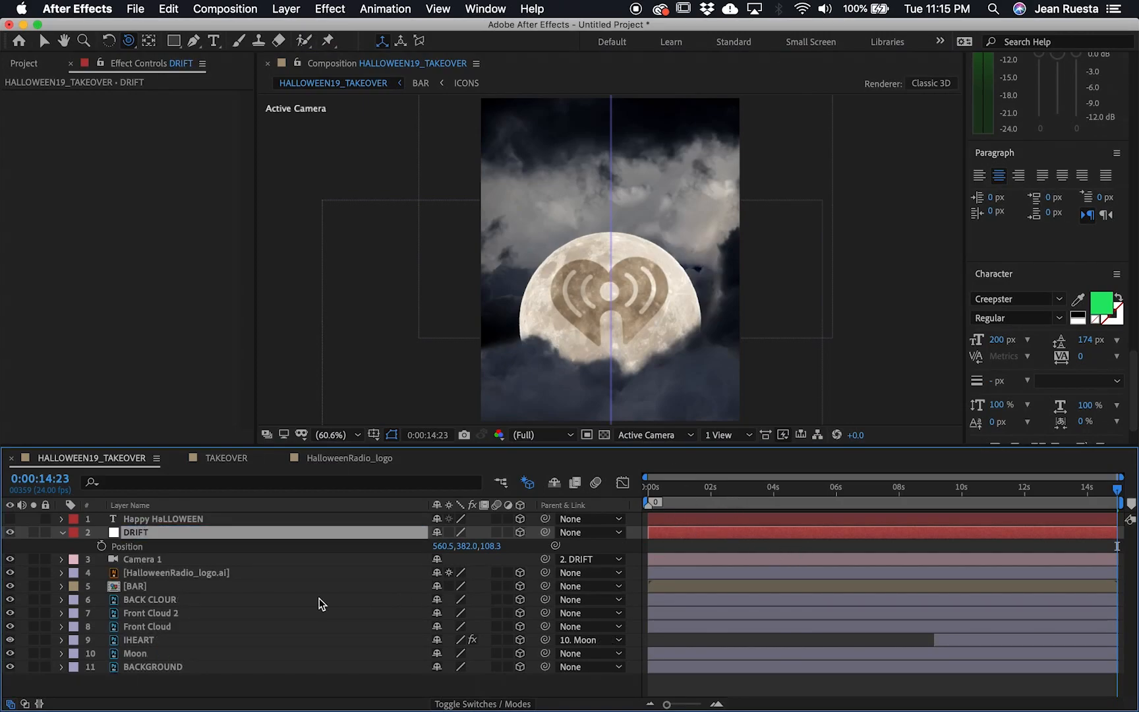
Reveal Camera 1's Position keyframes and keyframe DRIFT's Position at 0:00:07:02 and at 0:00:14:23, with Z at 290.3 on the second keyframe.
click(148, 558)
click(141, 535)
click(202, 561)
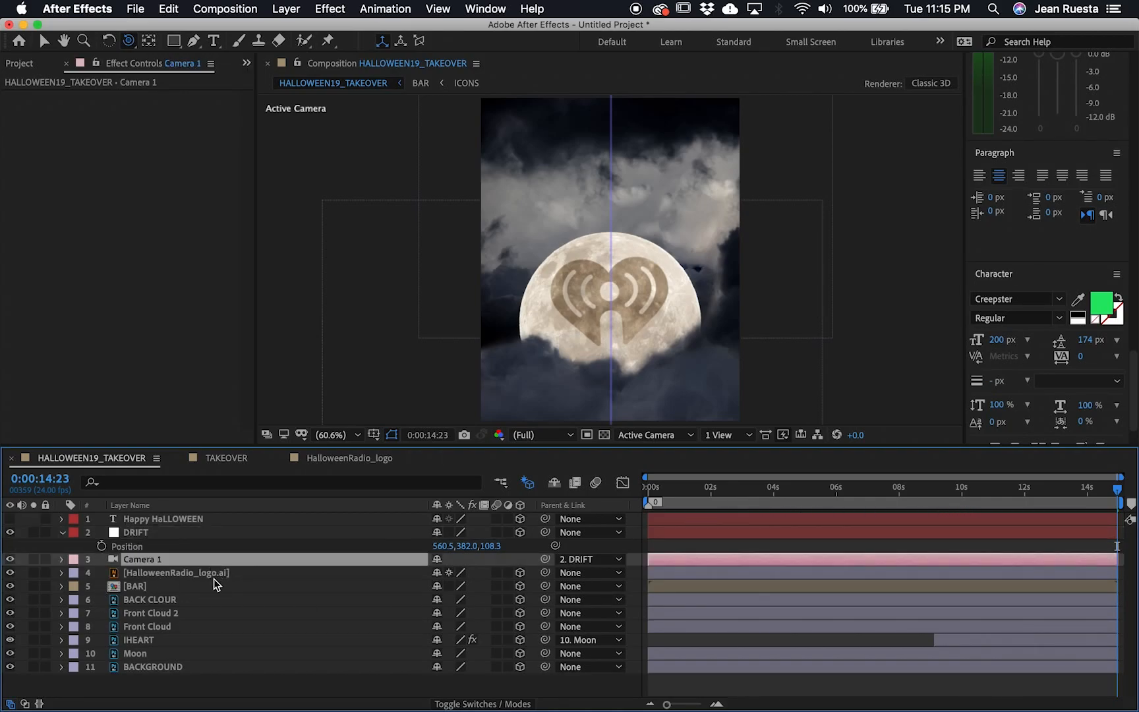
key(p)
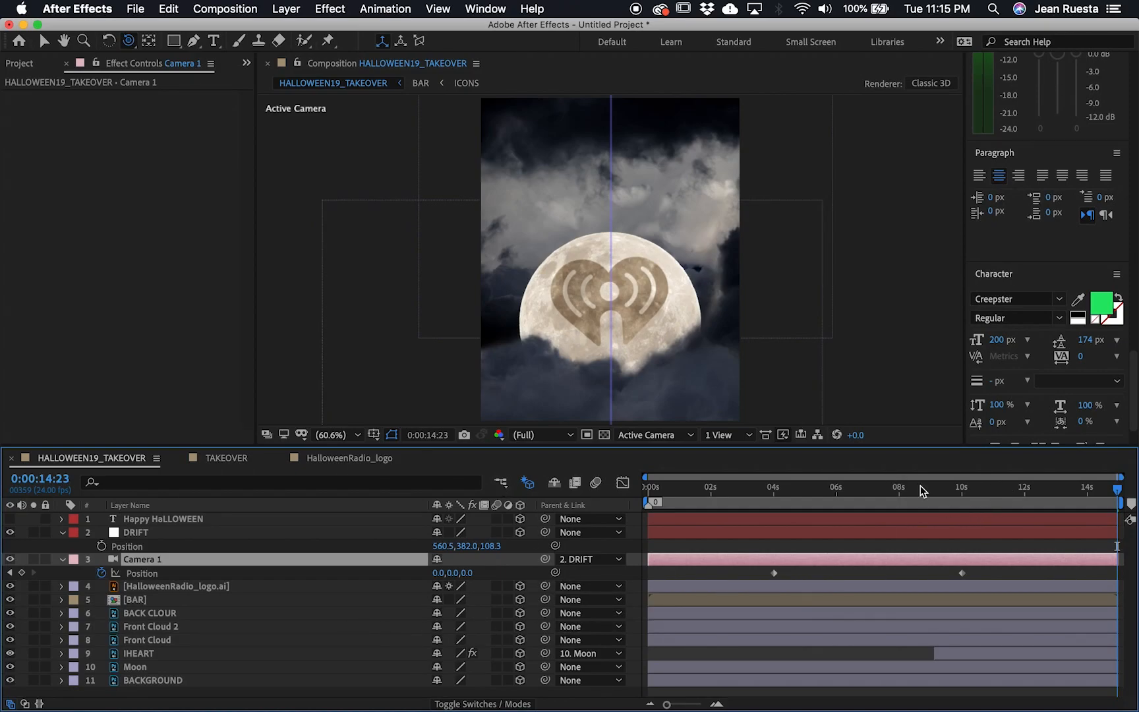
drag(908, 502, 869, 505)
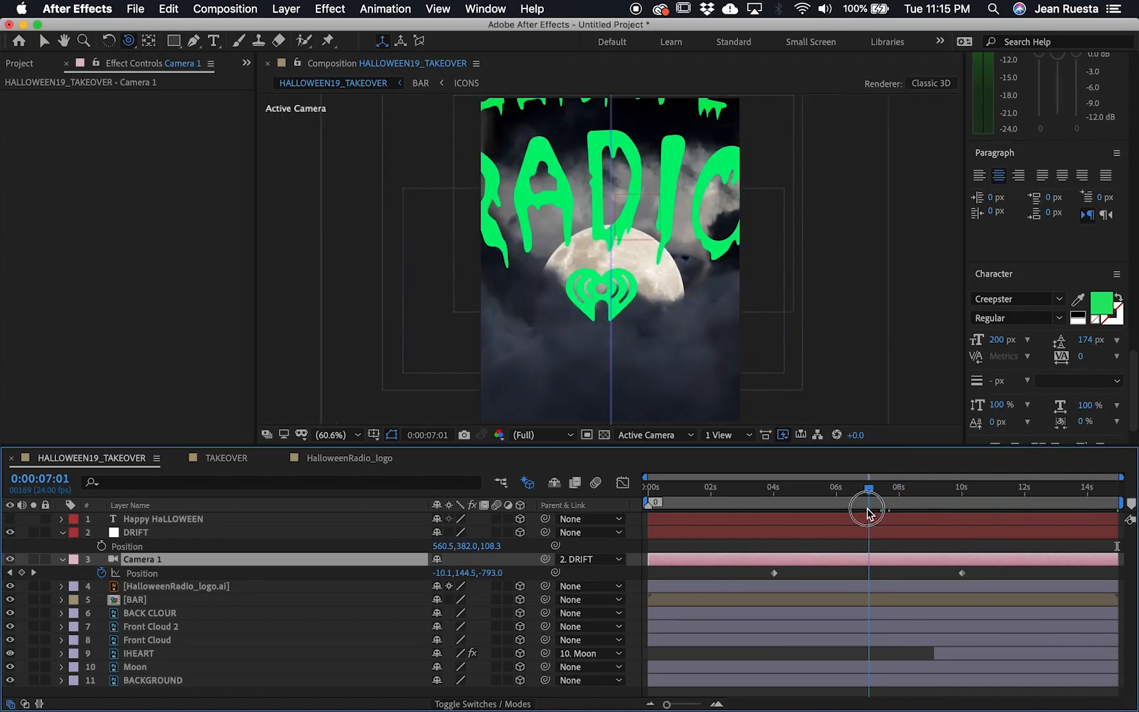
click(102, 547)
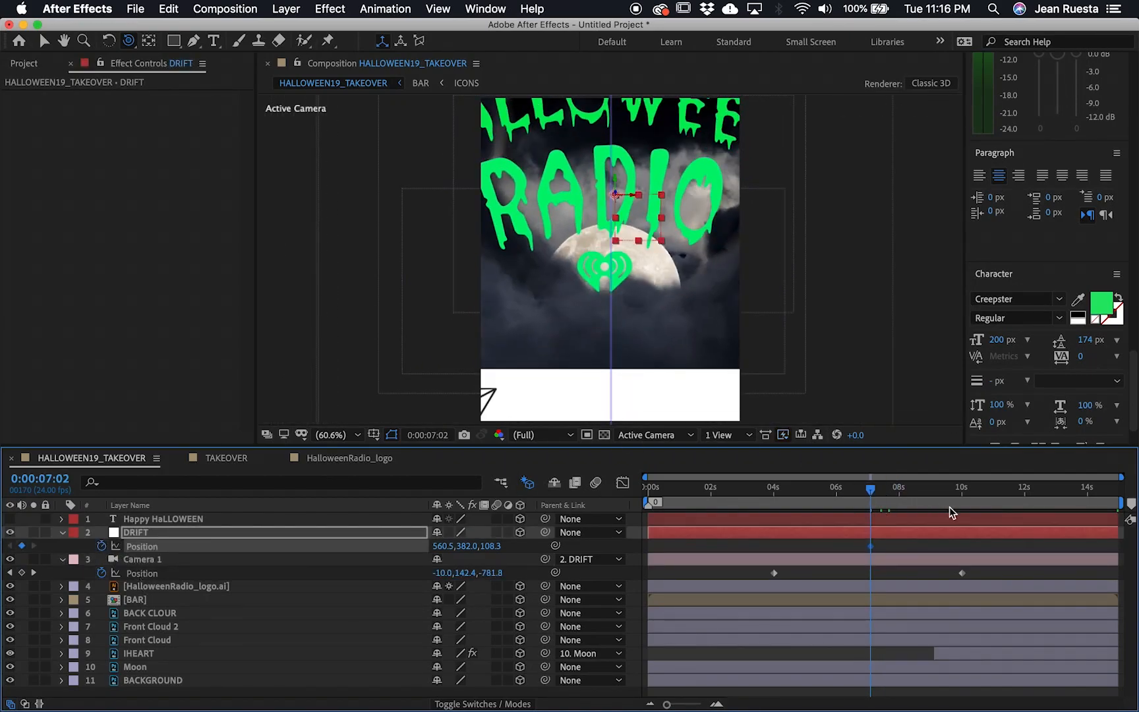
drag(877, 493, 1120, 491)
drag(491, 546, 653, 554)
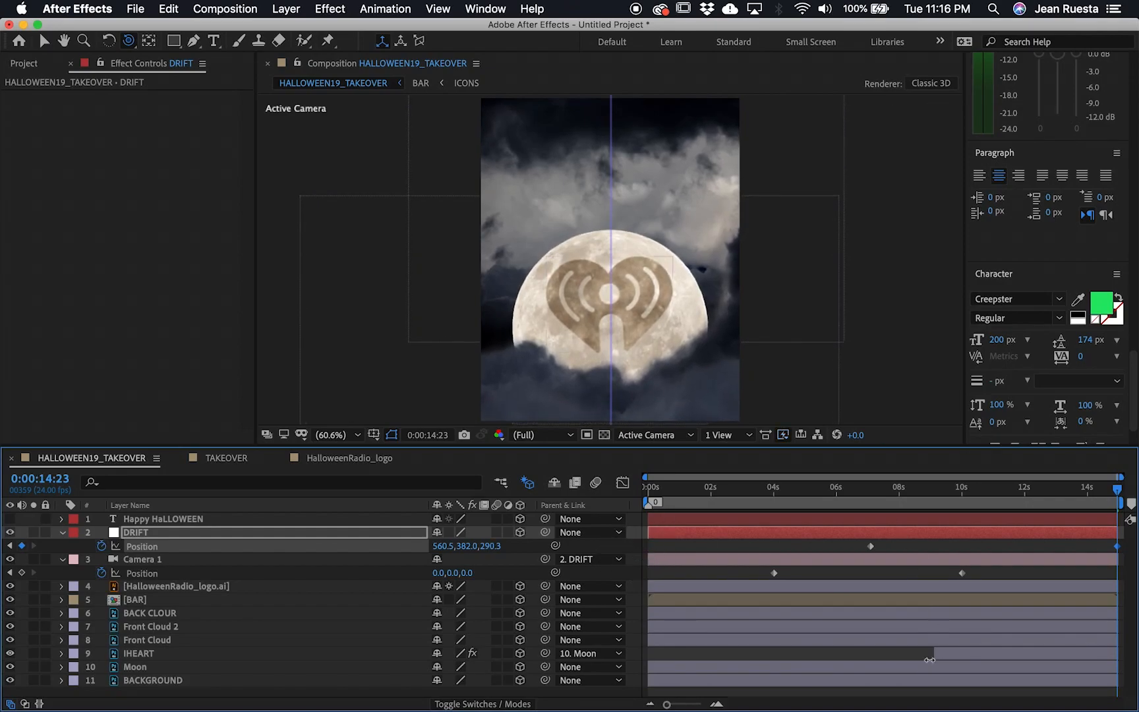
Scrub from Camera 1's first Position keyframe to 0:00:07:21 to check how the DRIFT move overlaps the camera push.
click(776, 493)
drag(776, 496, 895, 509)
click(793, 562)
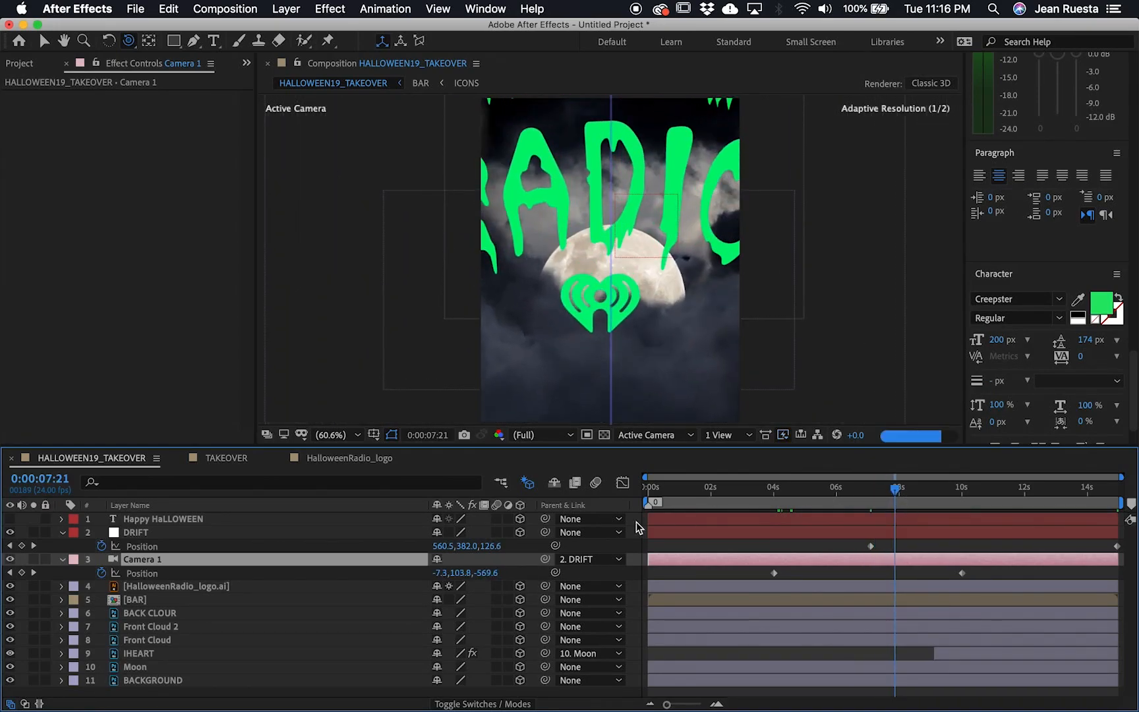
click(226, 535)
Preview the animation from 0:00:00:18 at Third resolution in an enlarged composition view, and make the timeline tall again.
drag(896, 491, 672, 527)
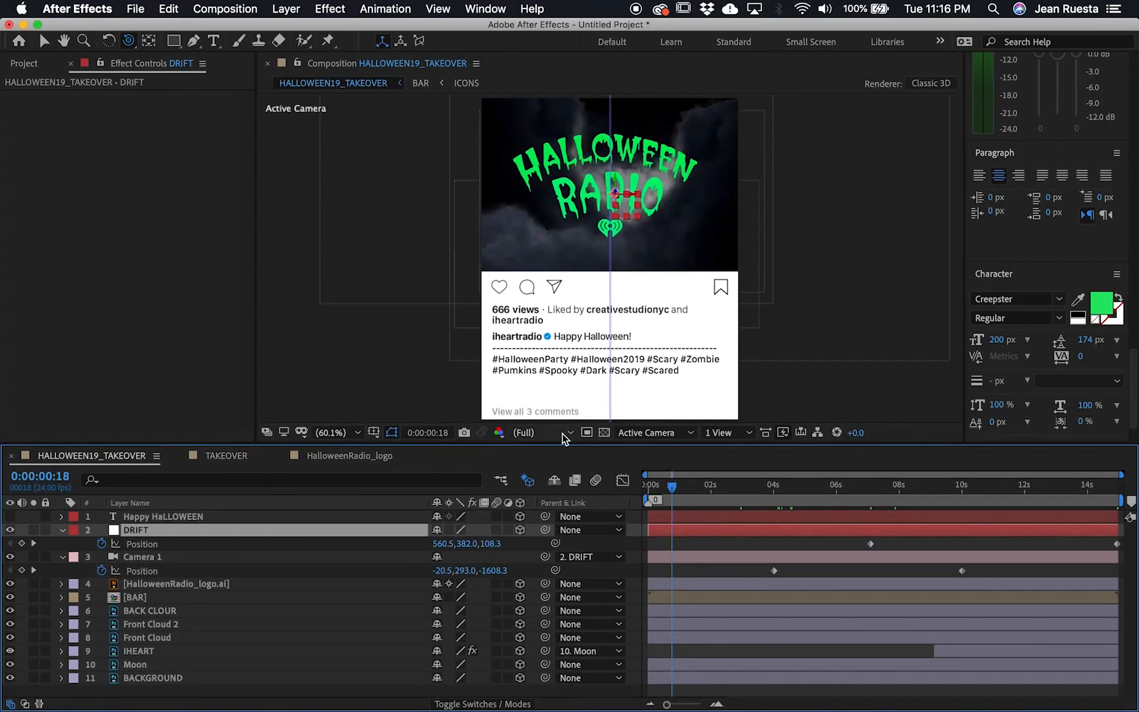
click(542, 433)
click(541, 504)
drag(632, 445, 620, 578)
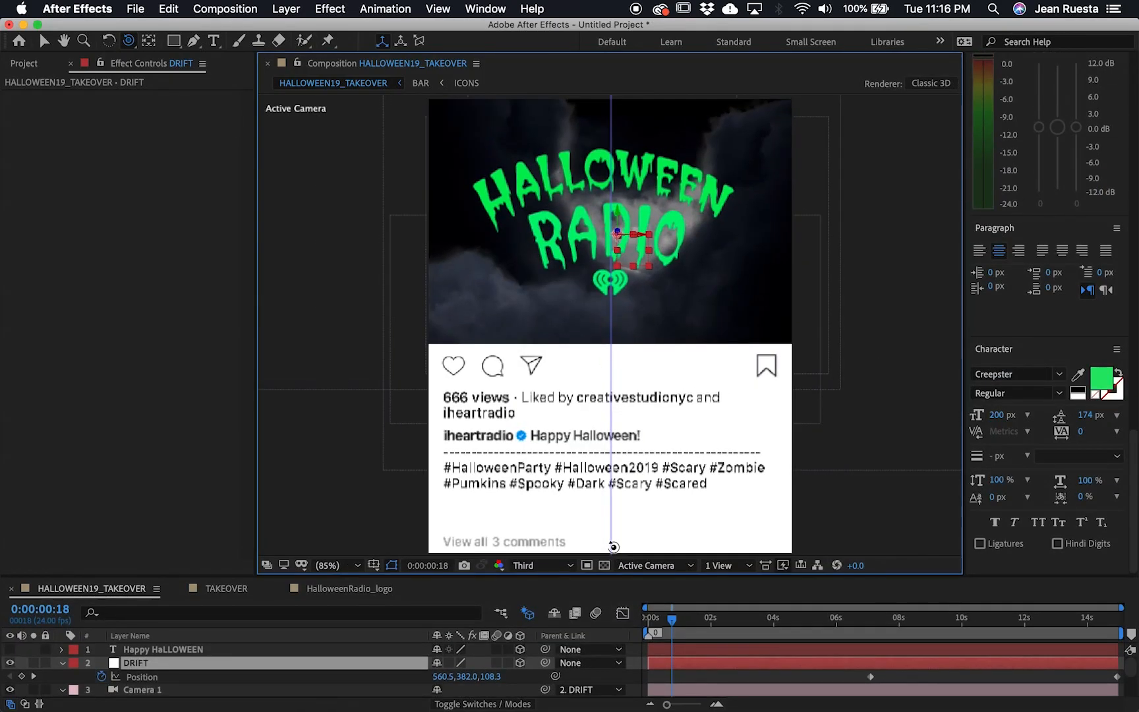
key(space)
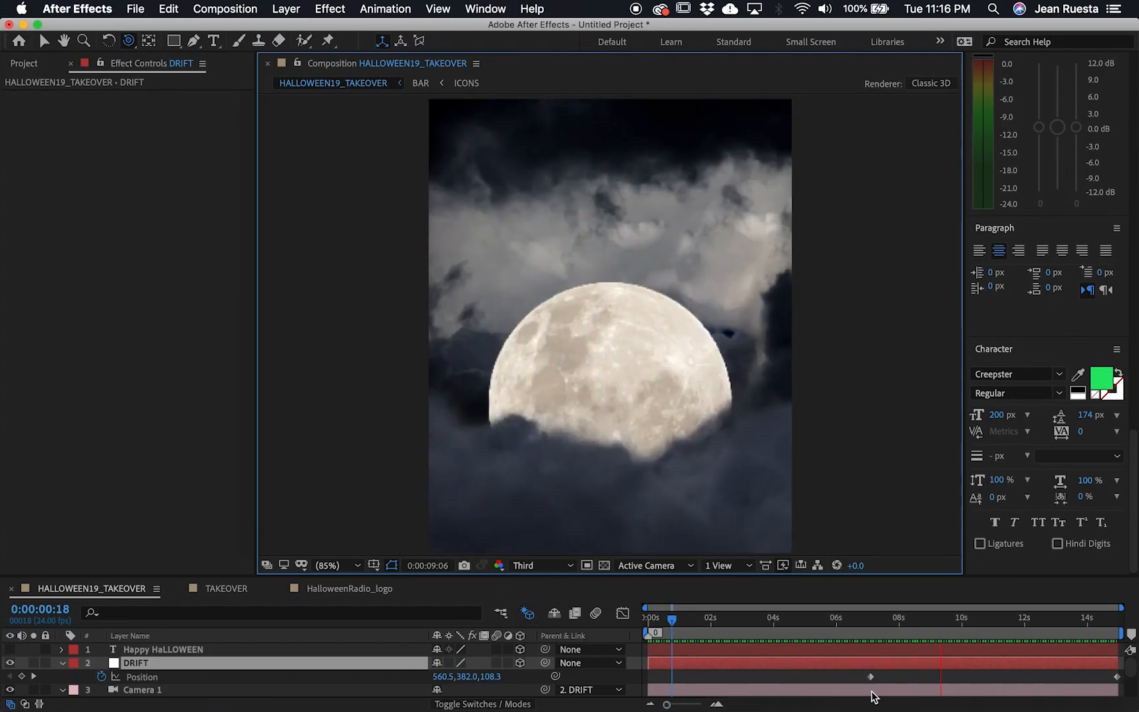
key(space)
drag(636, 576, 679, 416)
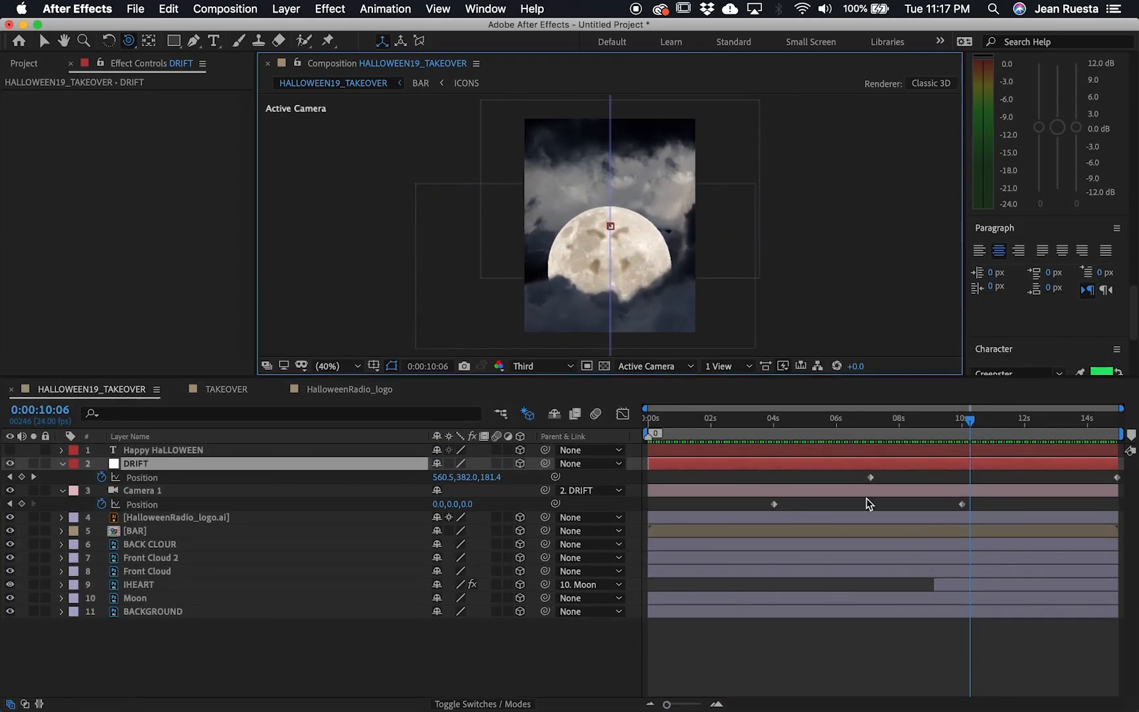
click(42, 67)
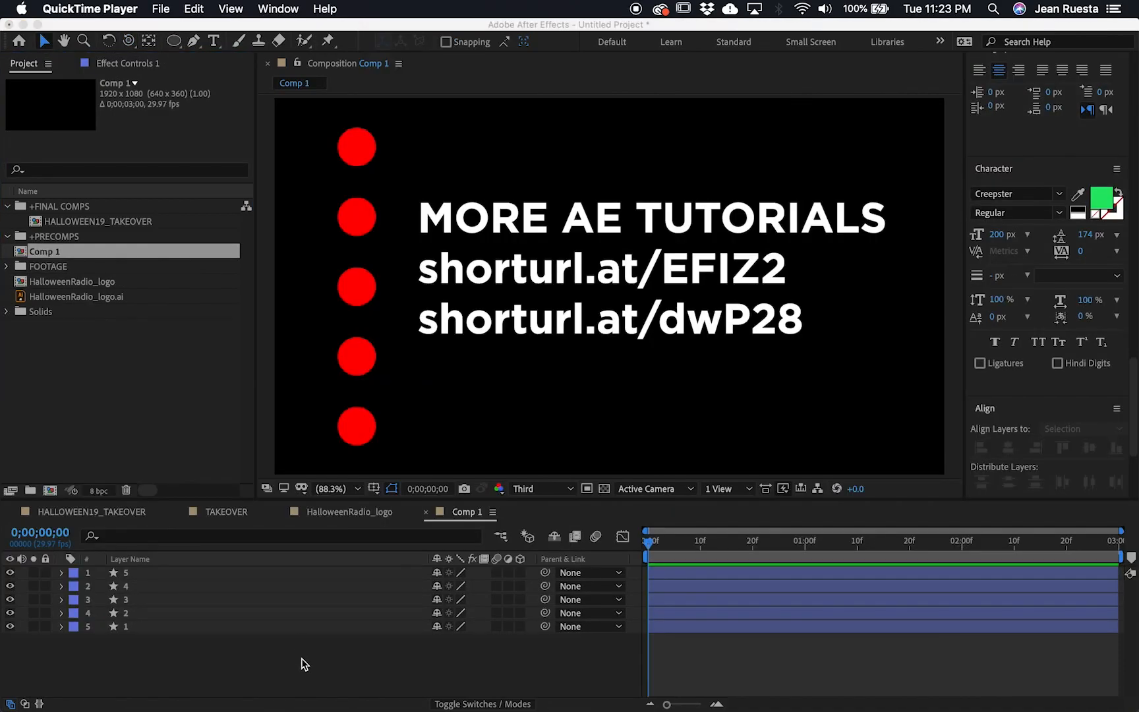
Hide shape layers 2 to 5 in Comp 1 and move layer 1 to the top of the stack.
click(302, 662)
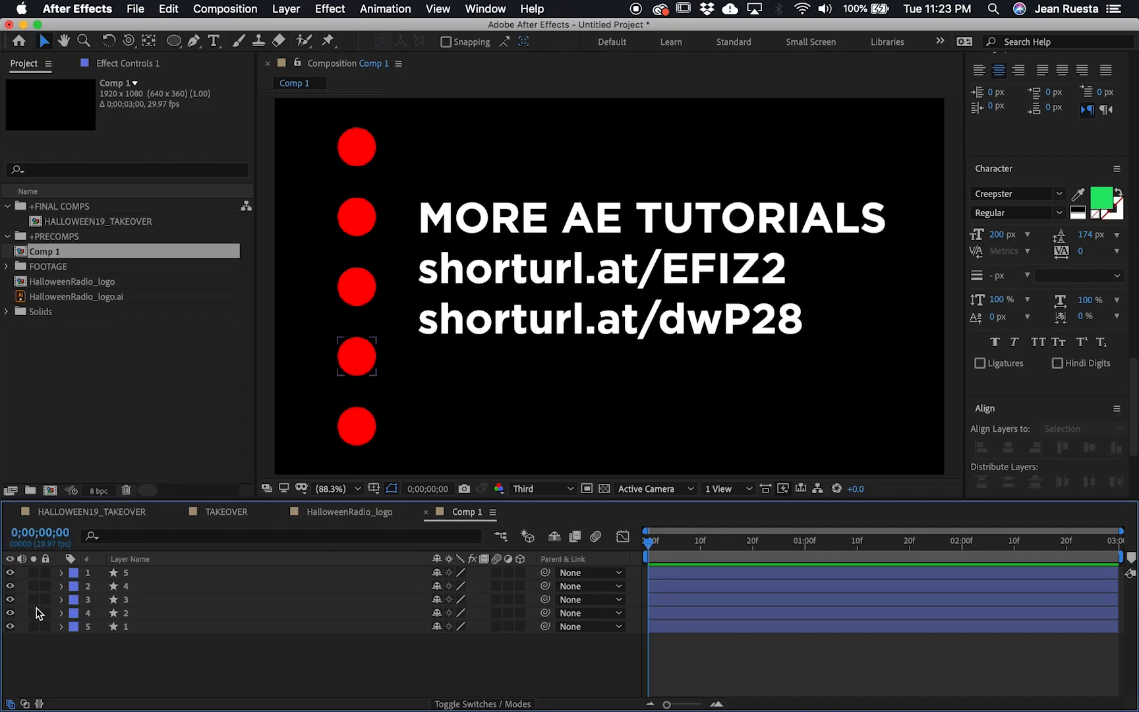
drag(11, 613, 11, 556)
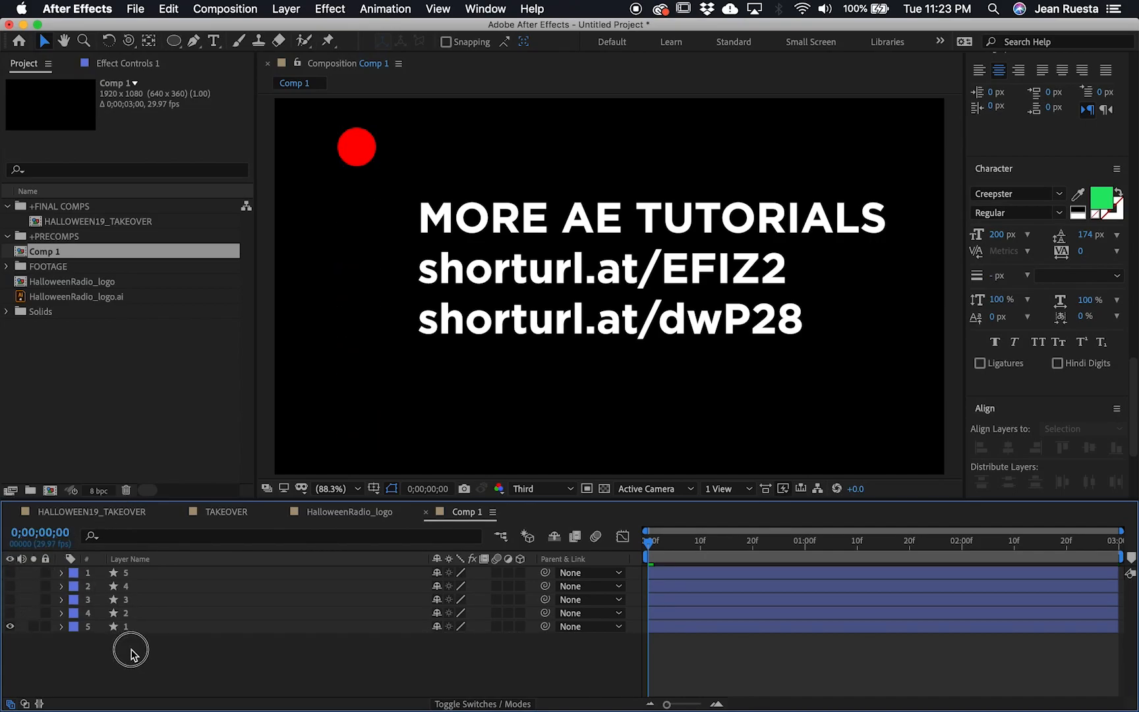
drag(129, 628, 138, 568)
click(157, 658)
click(145, 572)
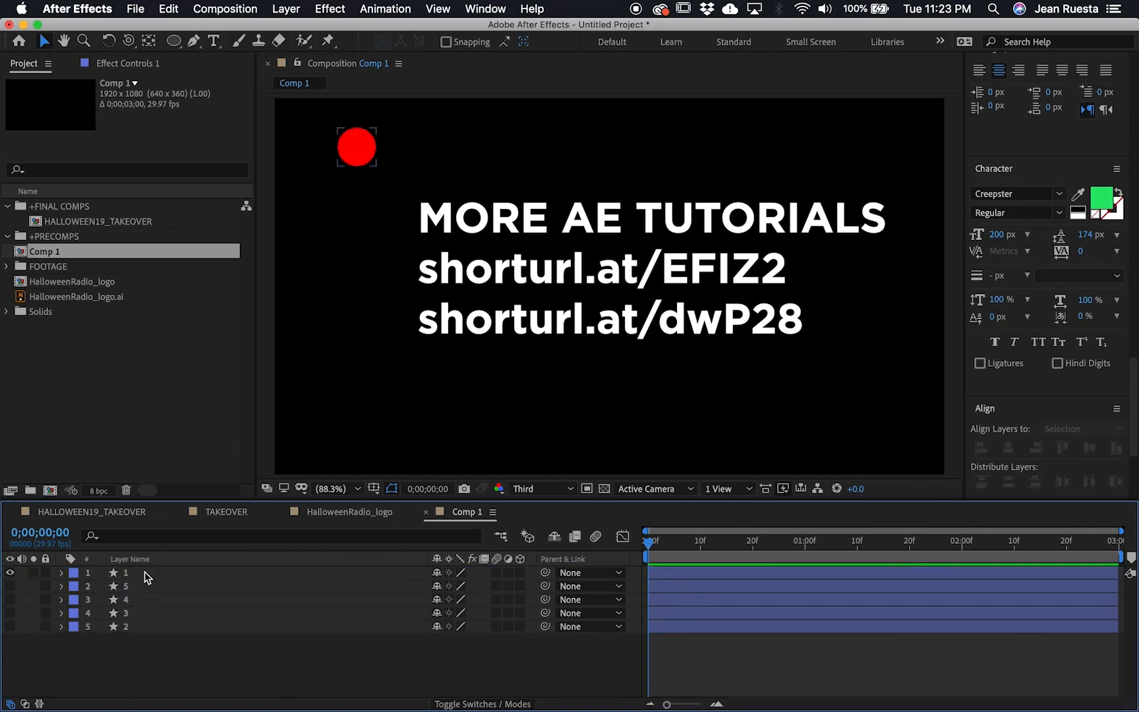
click(130, 665)
click(499, 8)
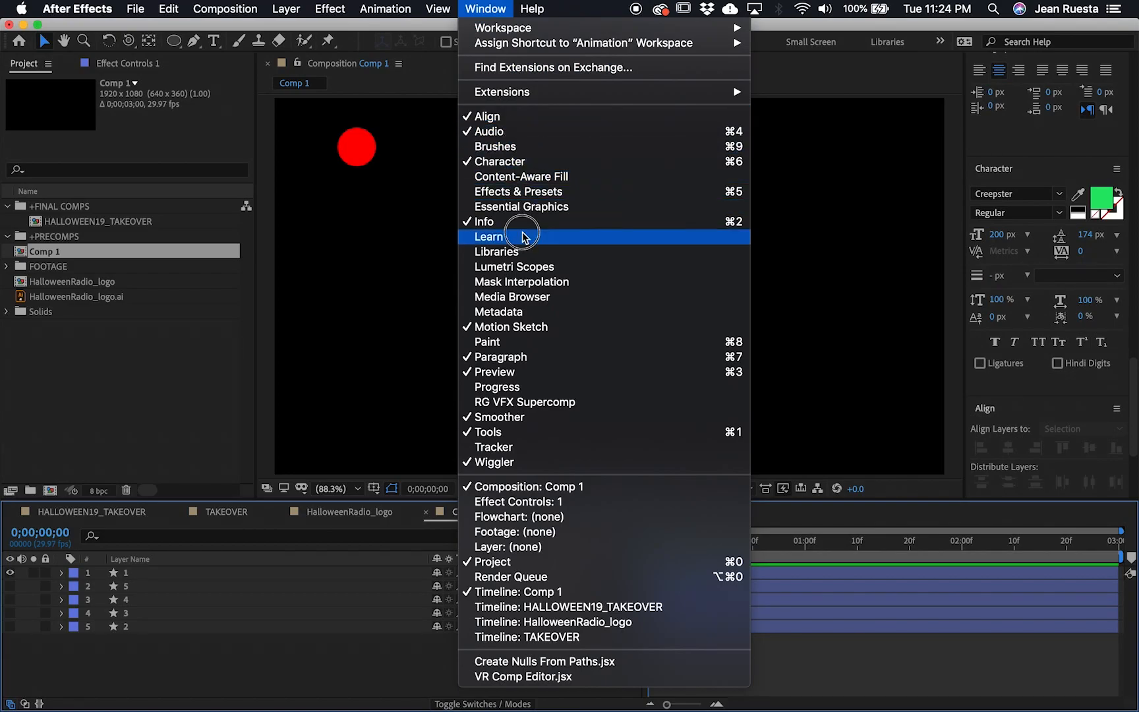
click(269, 691)
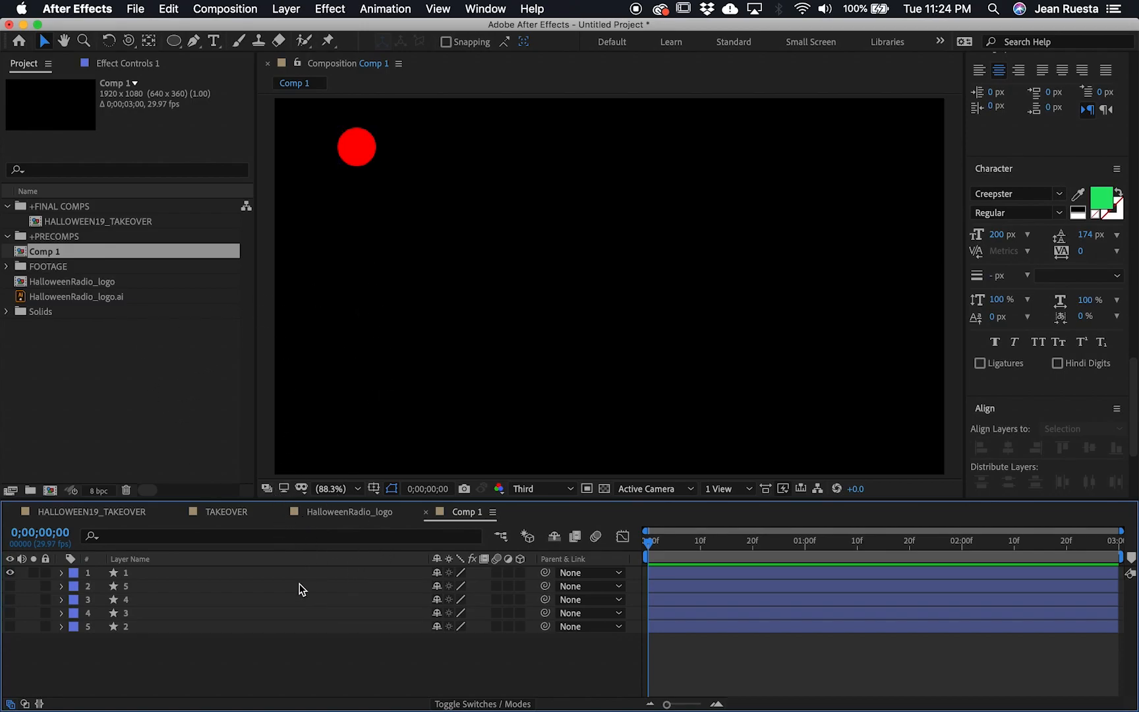
Review the project's import commands and the importable files in the 2. VECTOR folder, closing the import dialog without importing.
click(141, 369)
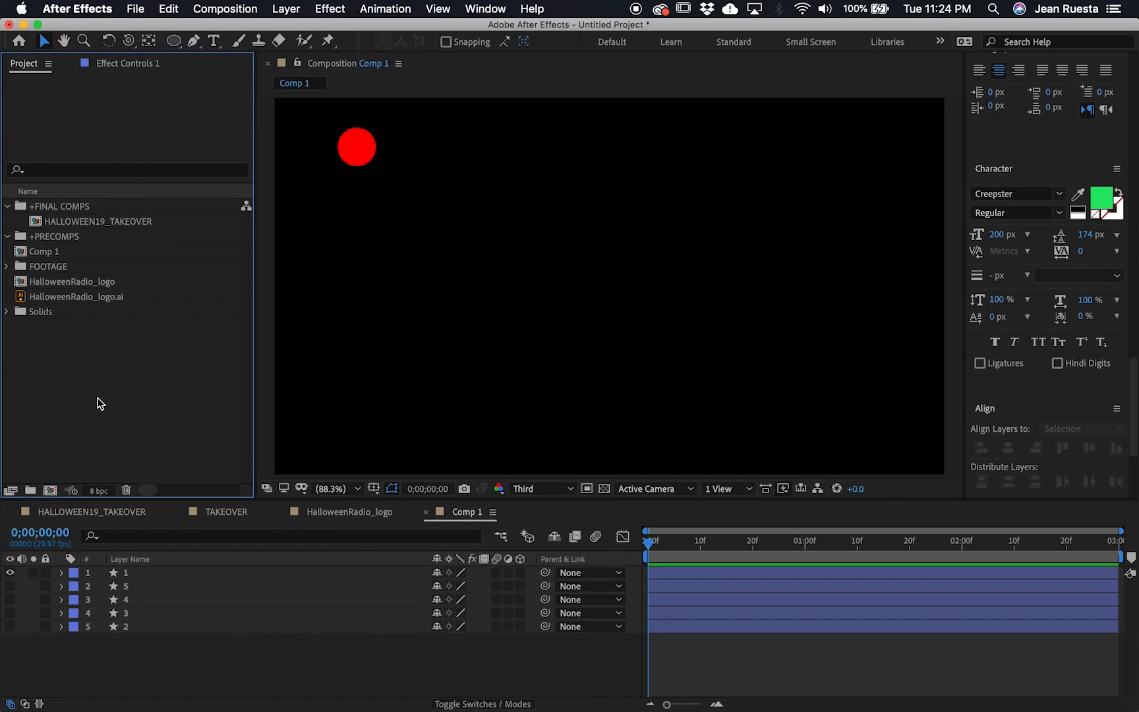
click(135, 8)
click(176, 212)
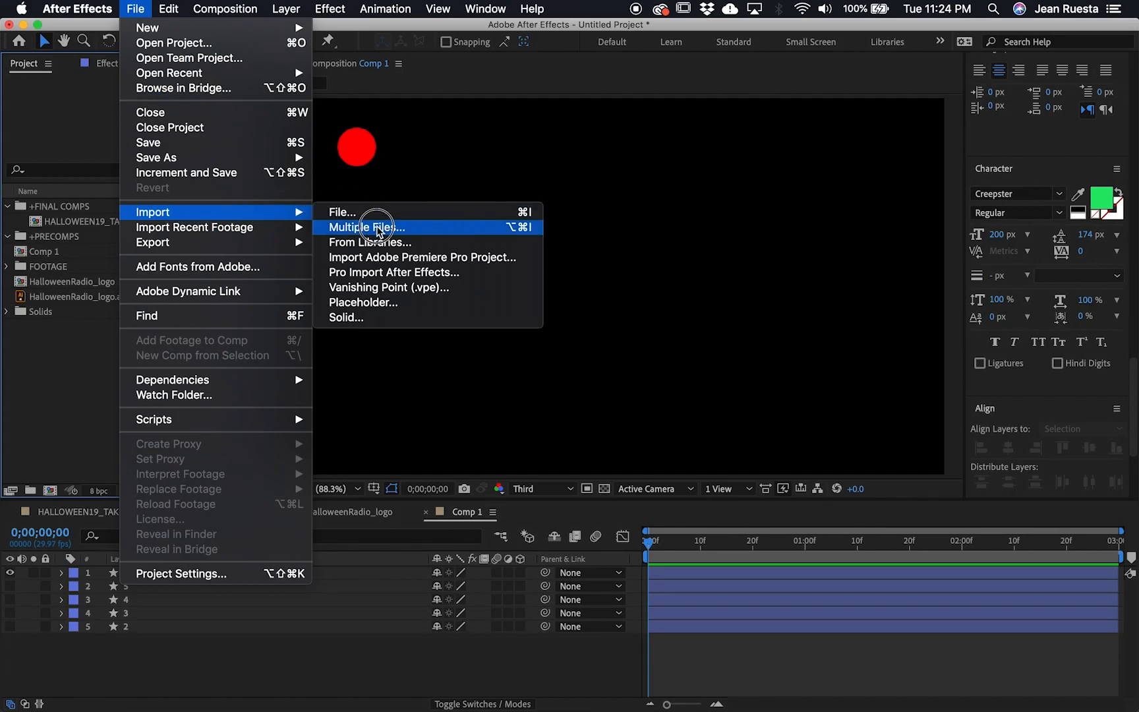
click(84, 408)
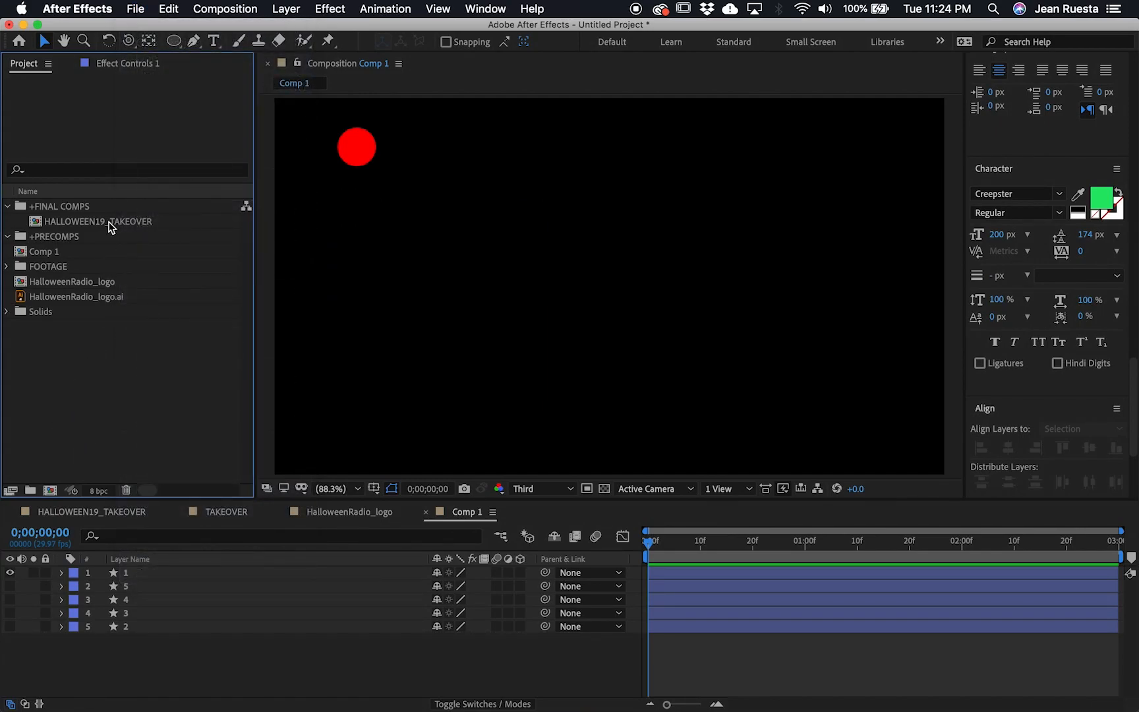
double_click(59, 391)
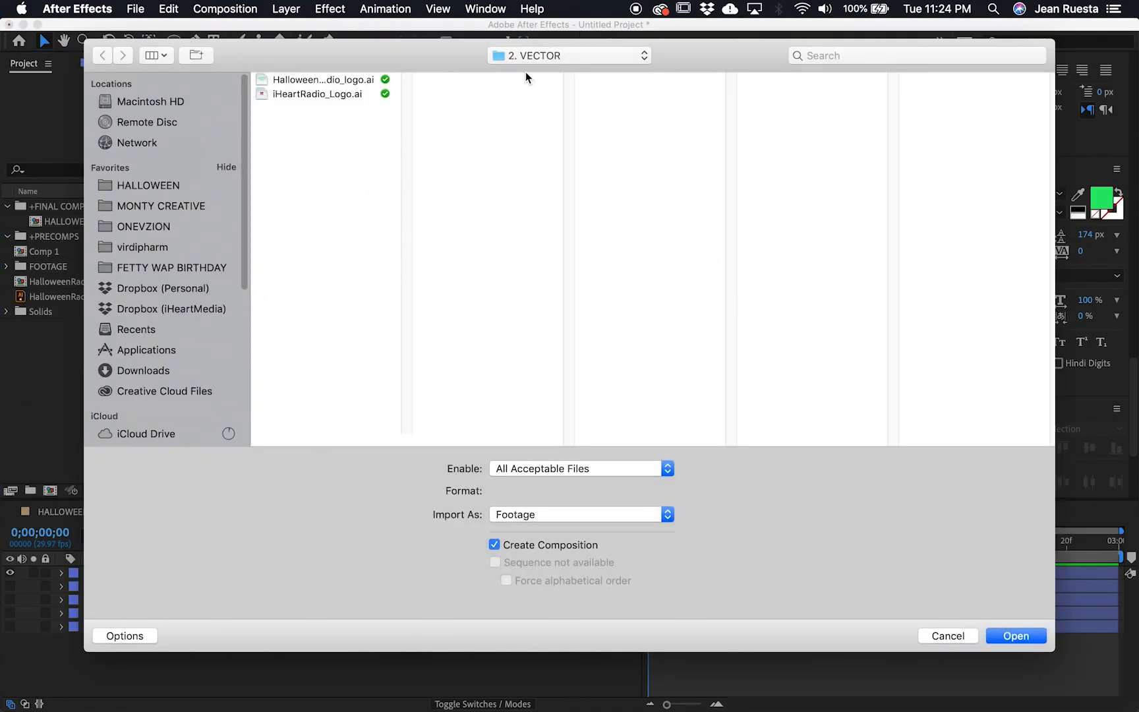
click(947, 635)
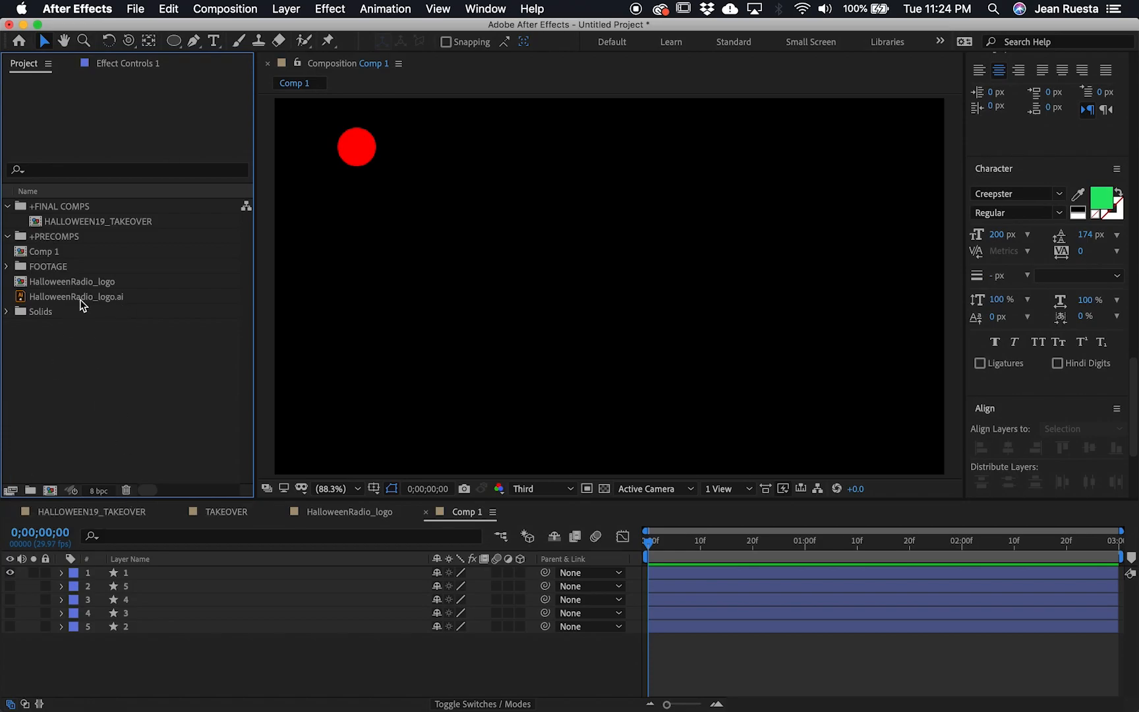
Reveal the Transform properties of shape layer 1 in Comp 1, narrowing the project area and making the timeline taller.
drag(253, 323, 224, 326)
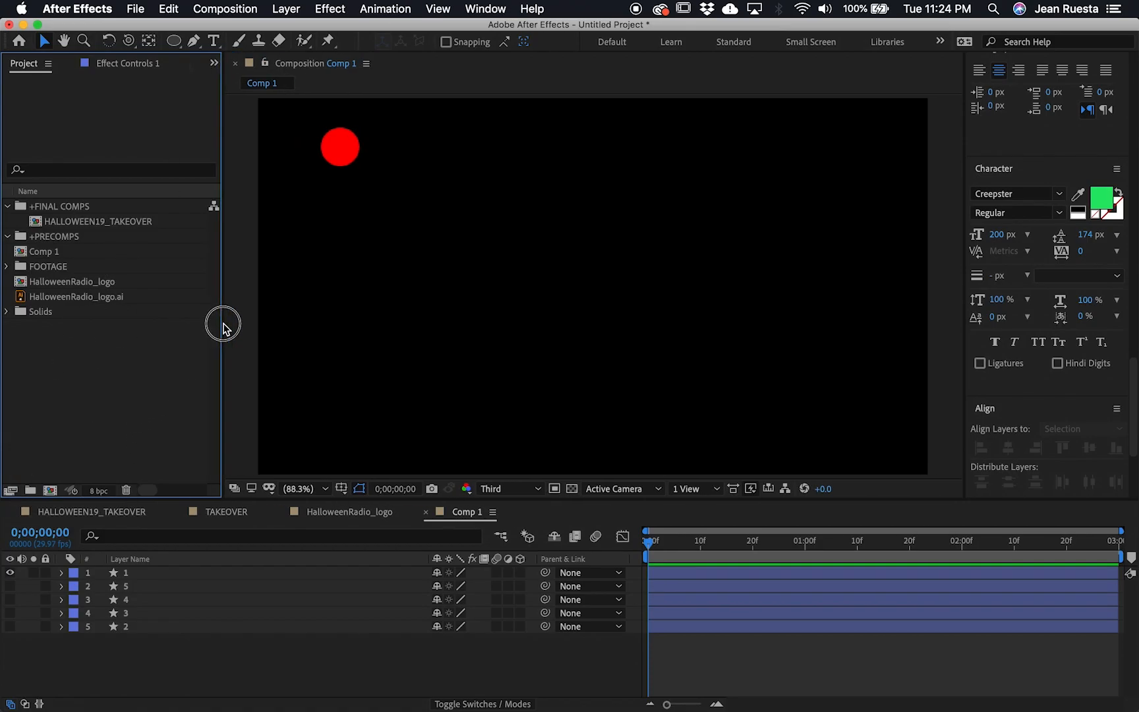
click(156, 679)
click(135, 573)
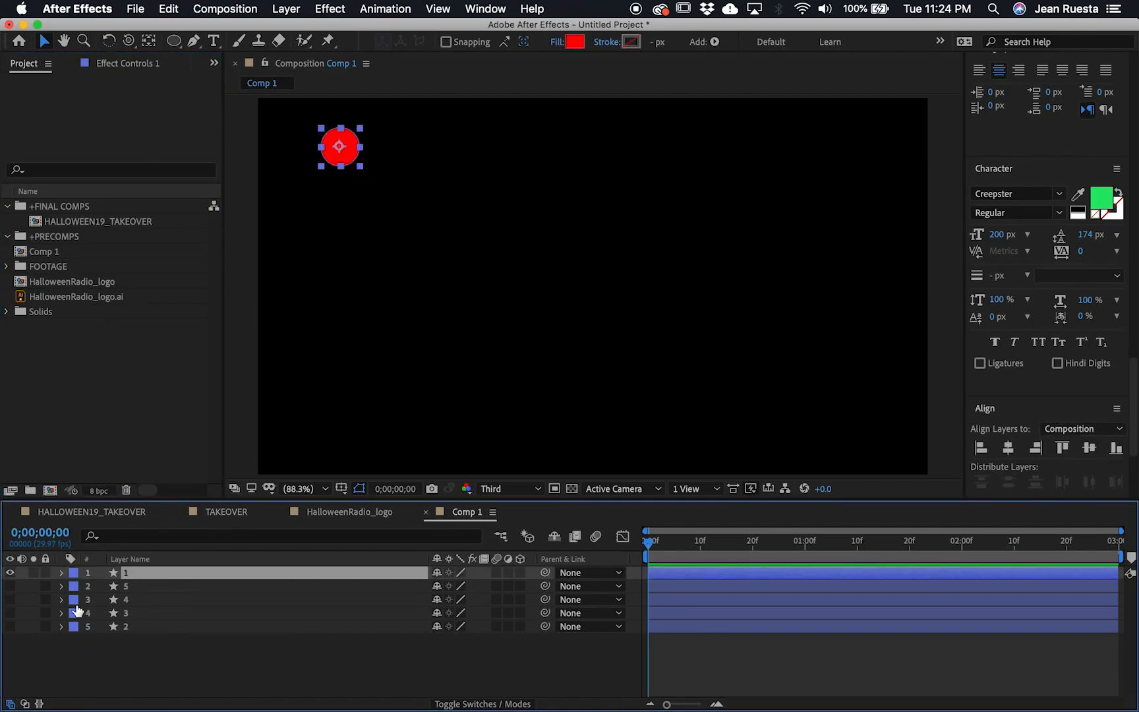
click(62, 572)
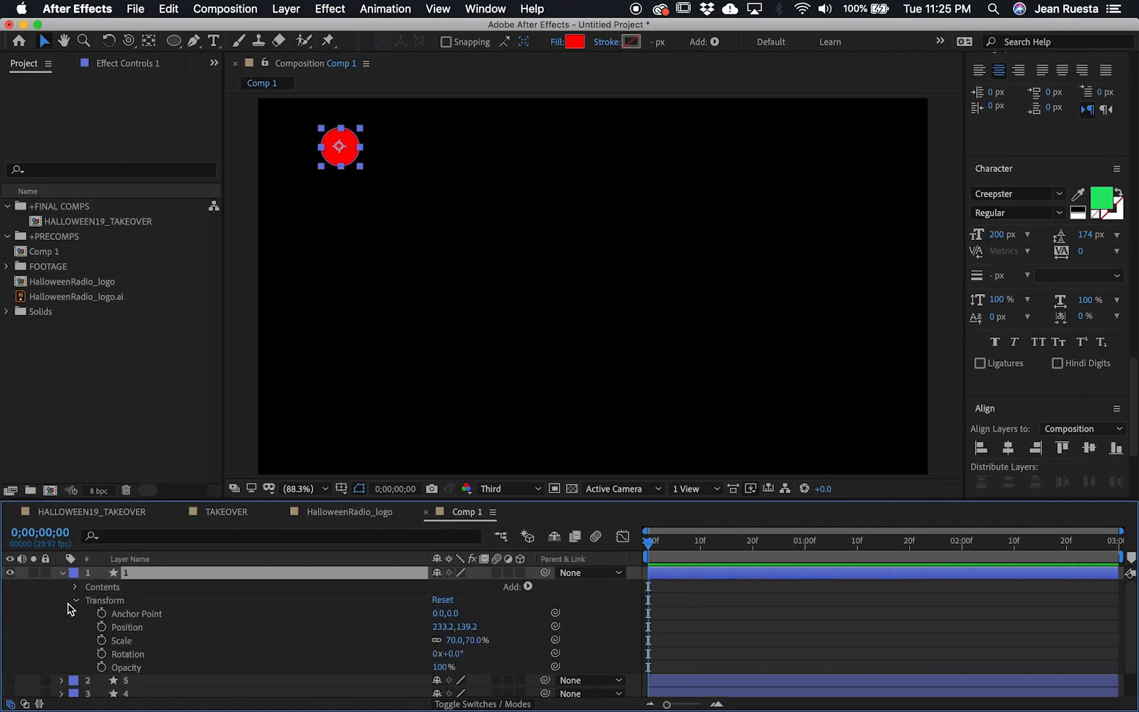
drag(325, 501, 328, 404)
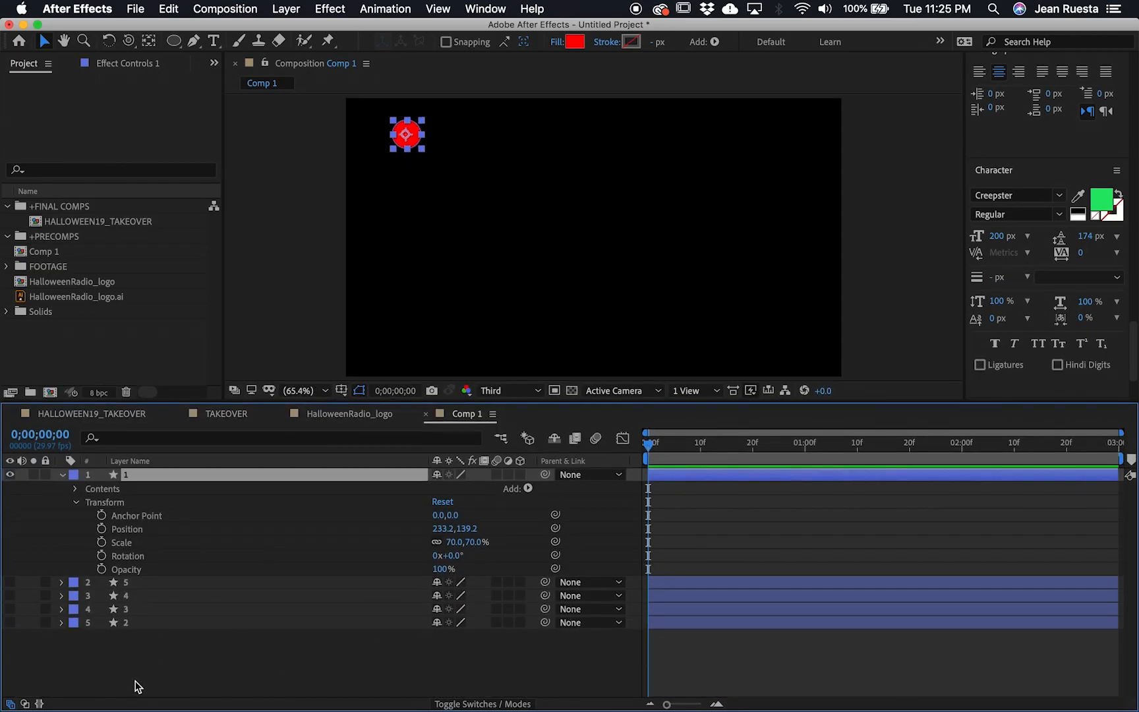
click(115, 504)
click(75, 488)
click(75, 489)
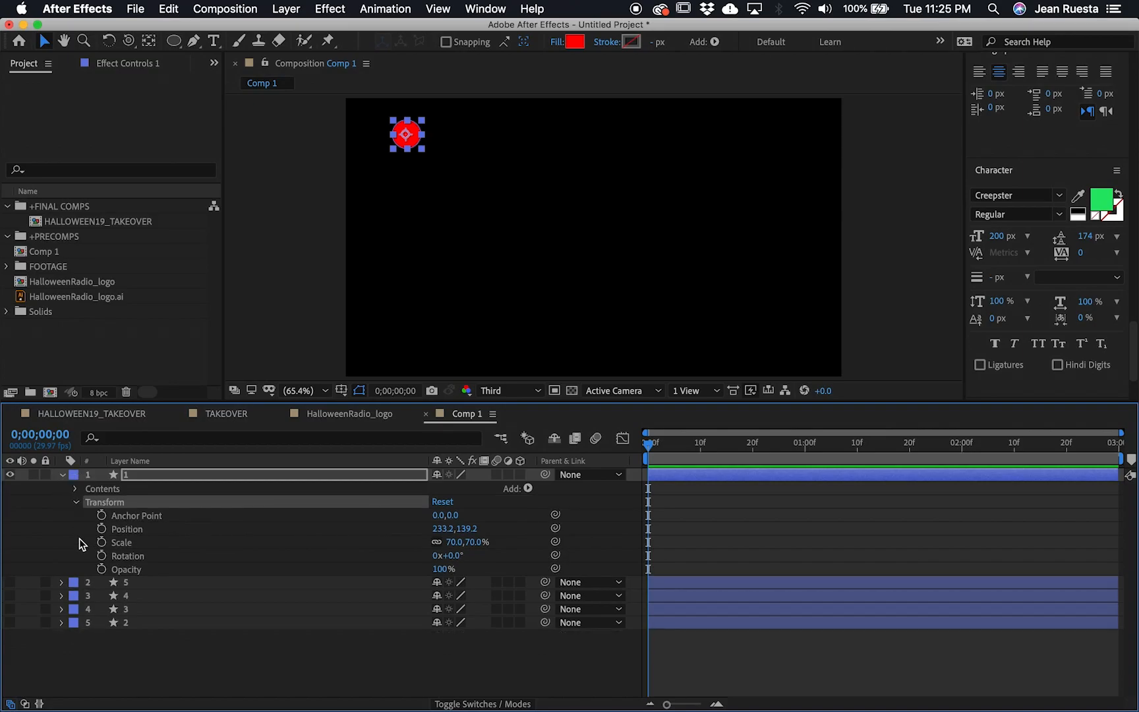
click(56, 528)
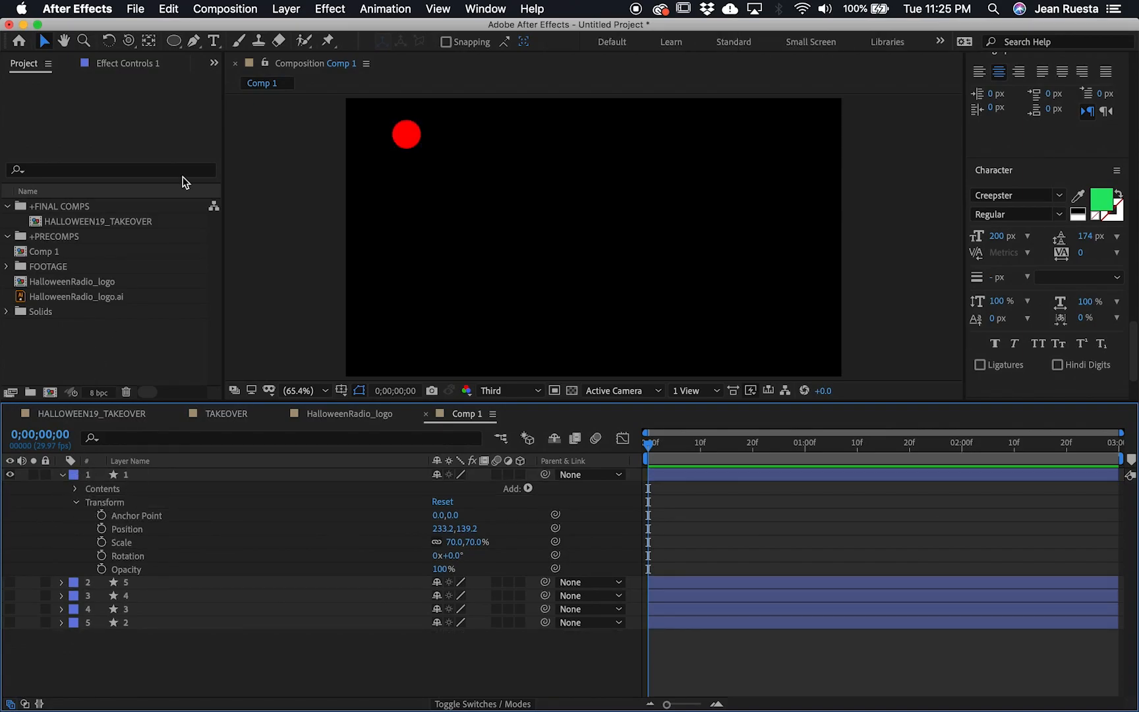
Create a 1920 x 1080 px solid layer in Comp 1 with a pure blue color.
click(286, 8)
mouse_move(292, 30)
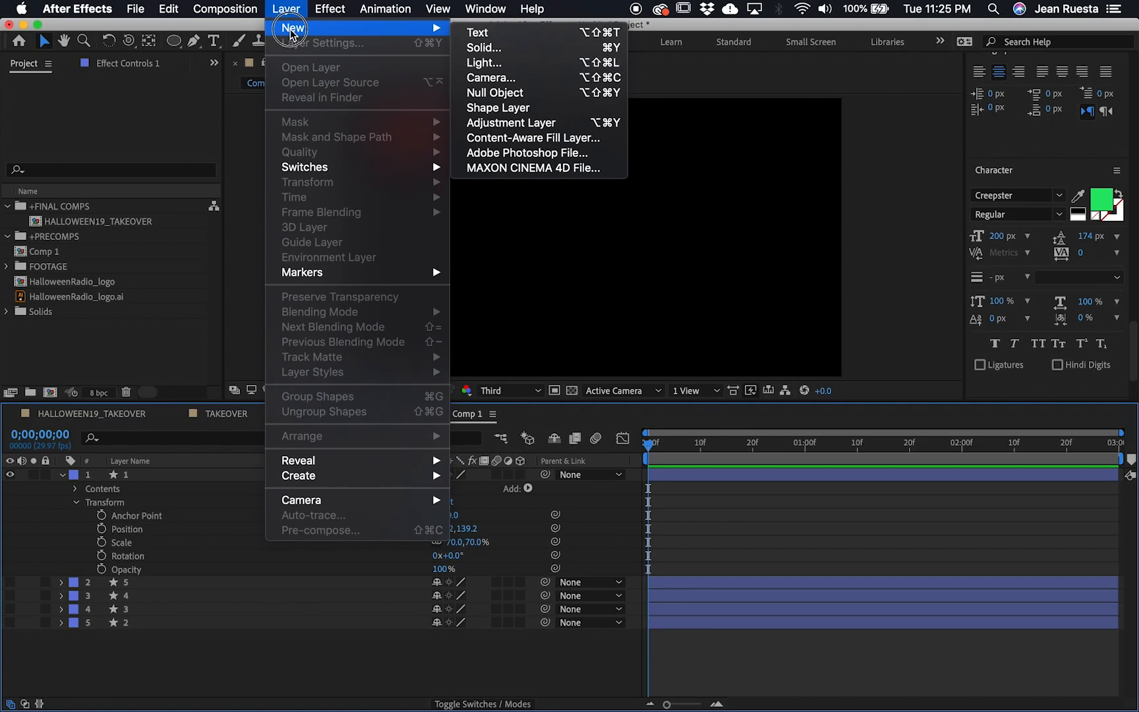
click(487, 47)
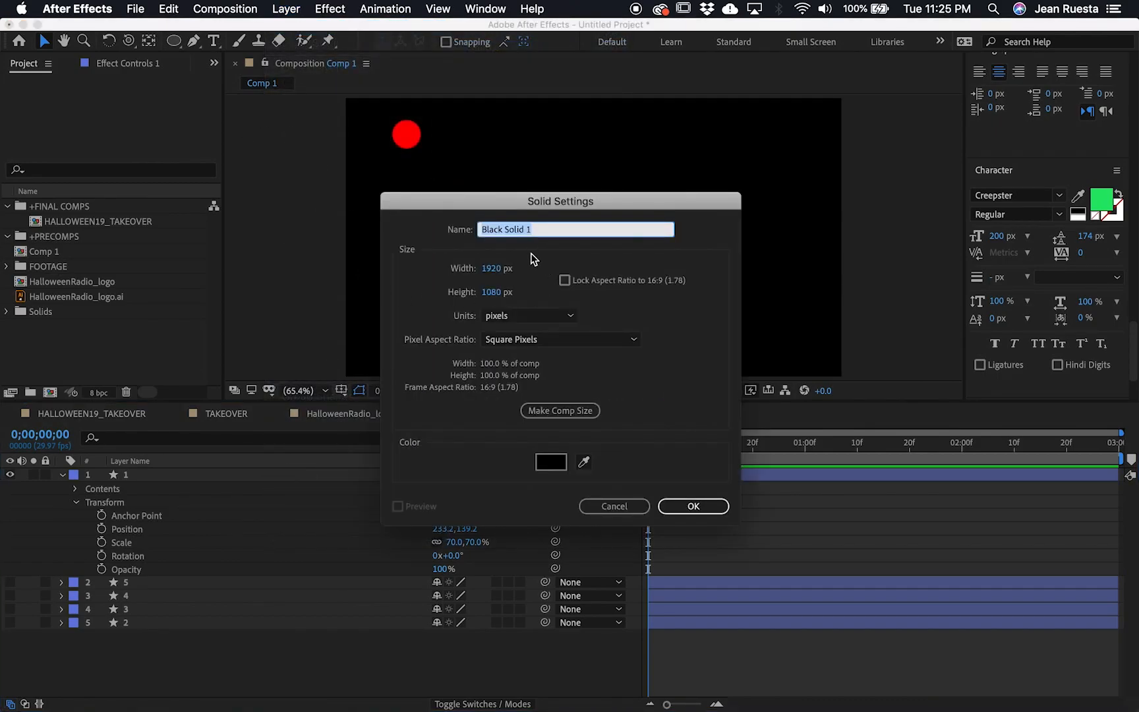
click(550, 461)
click(279, 432)
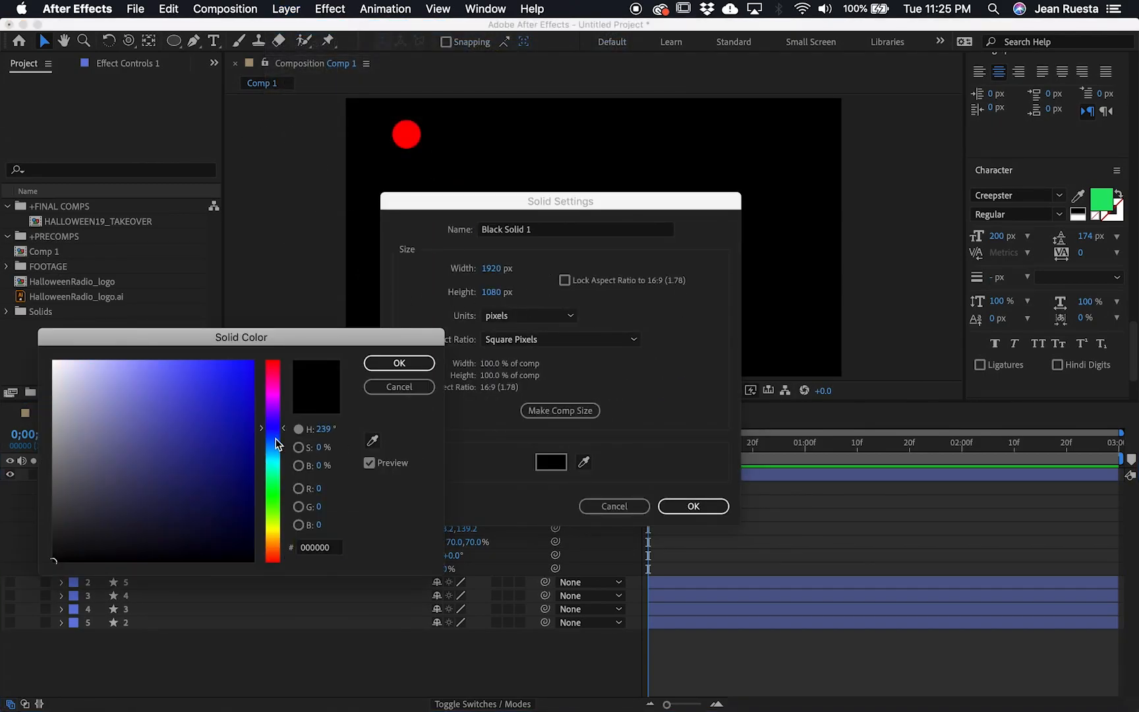
drag(235, 419, 280, 330)
click(382, 363)
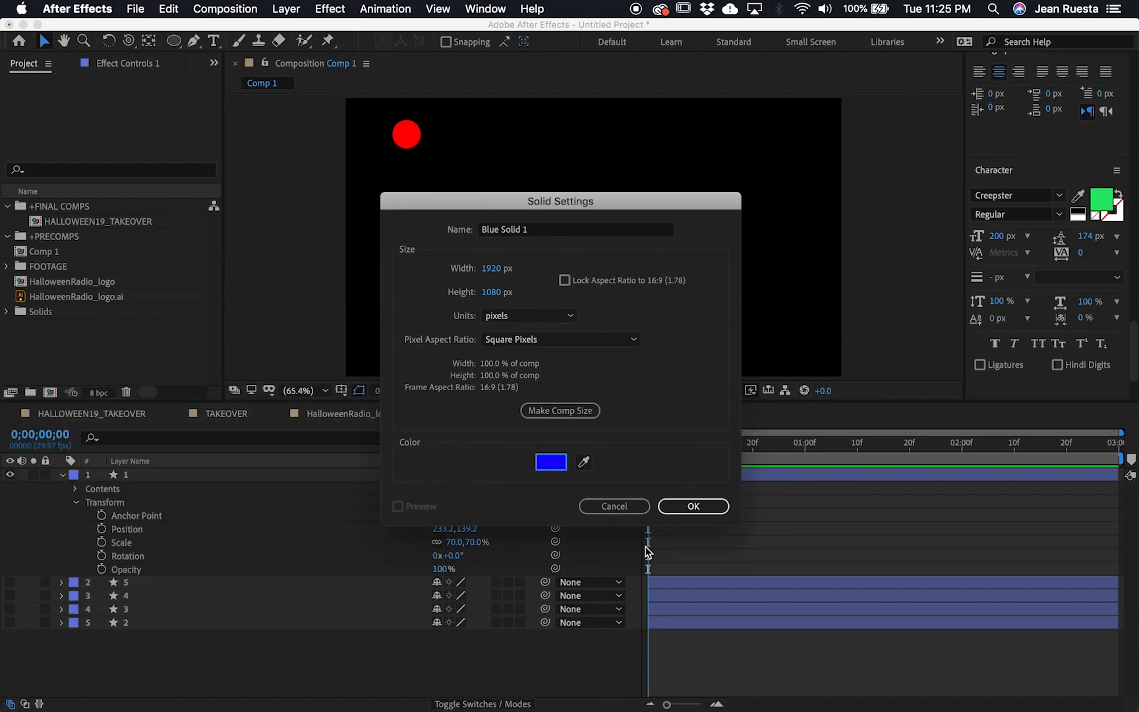
click(684, 508)
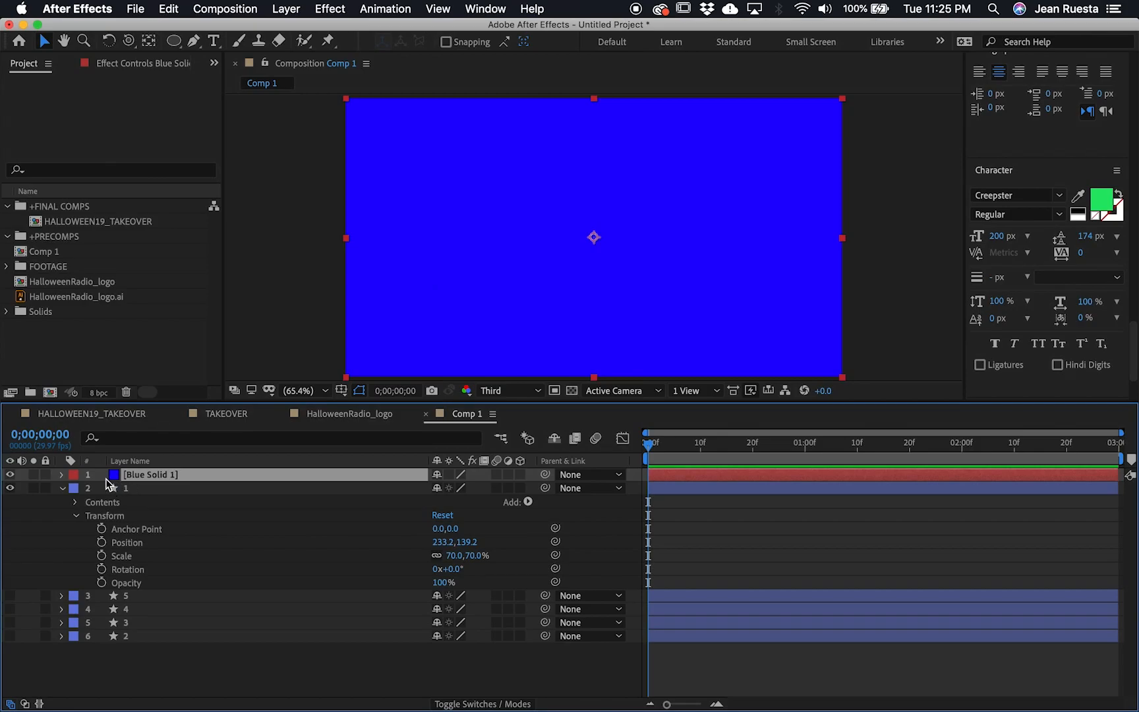
Inspect the blue solid's Transform properties, collapse the layer and hide it.
click(62, 475)
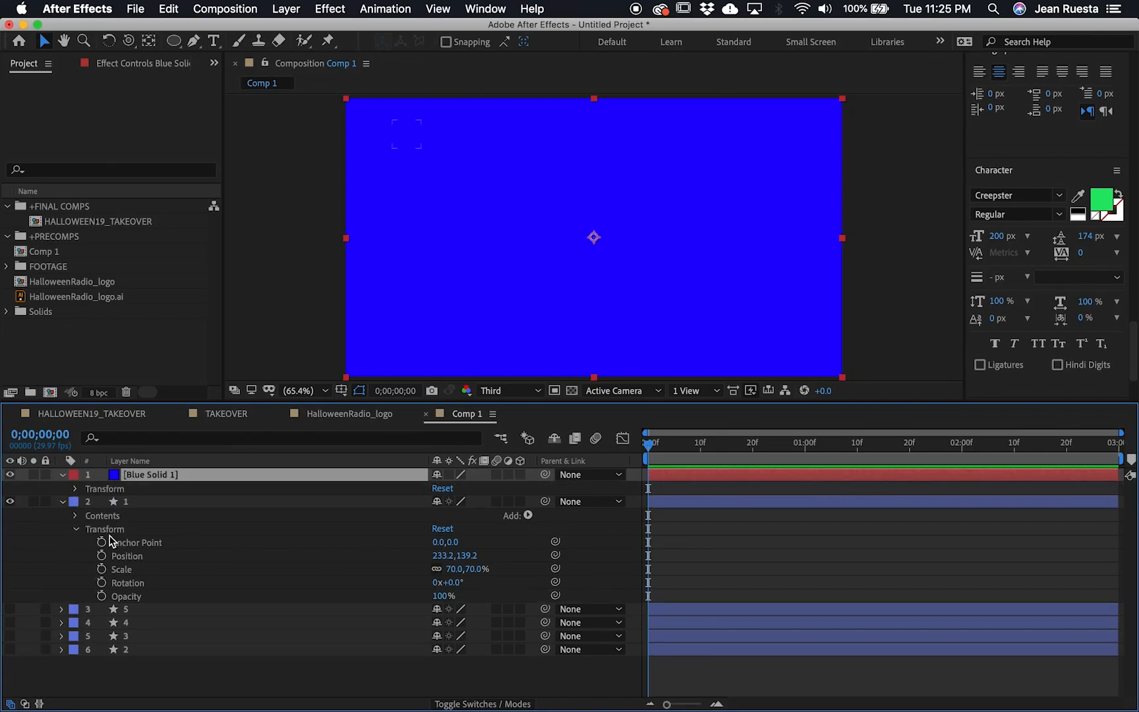
click(75, 488)
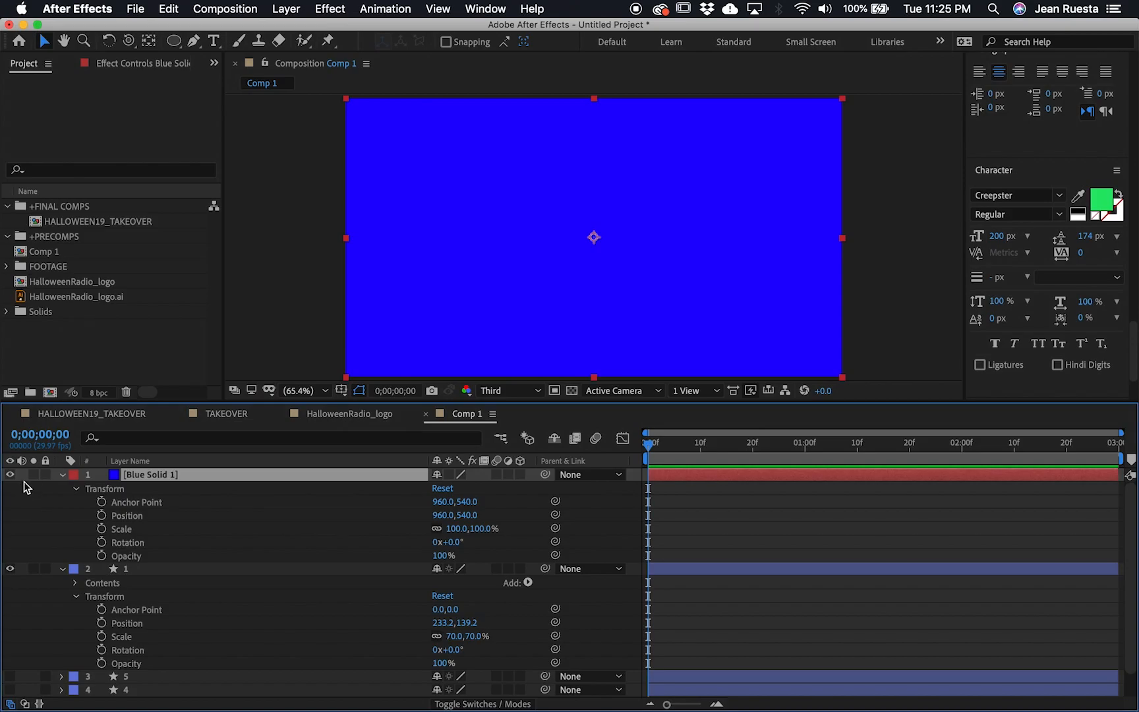
click(61, 475)
click(9, 475)
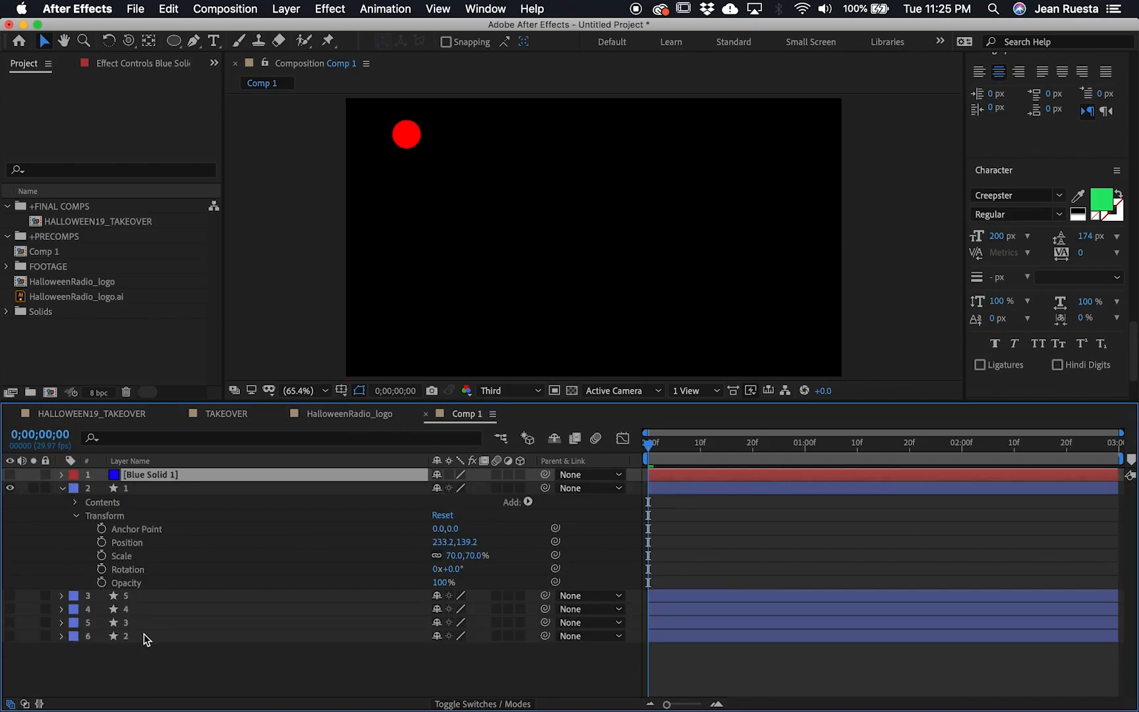
click(124, 667)
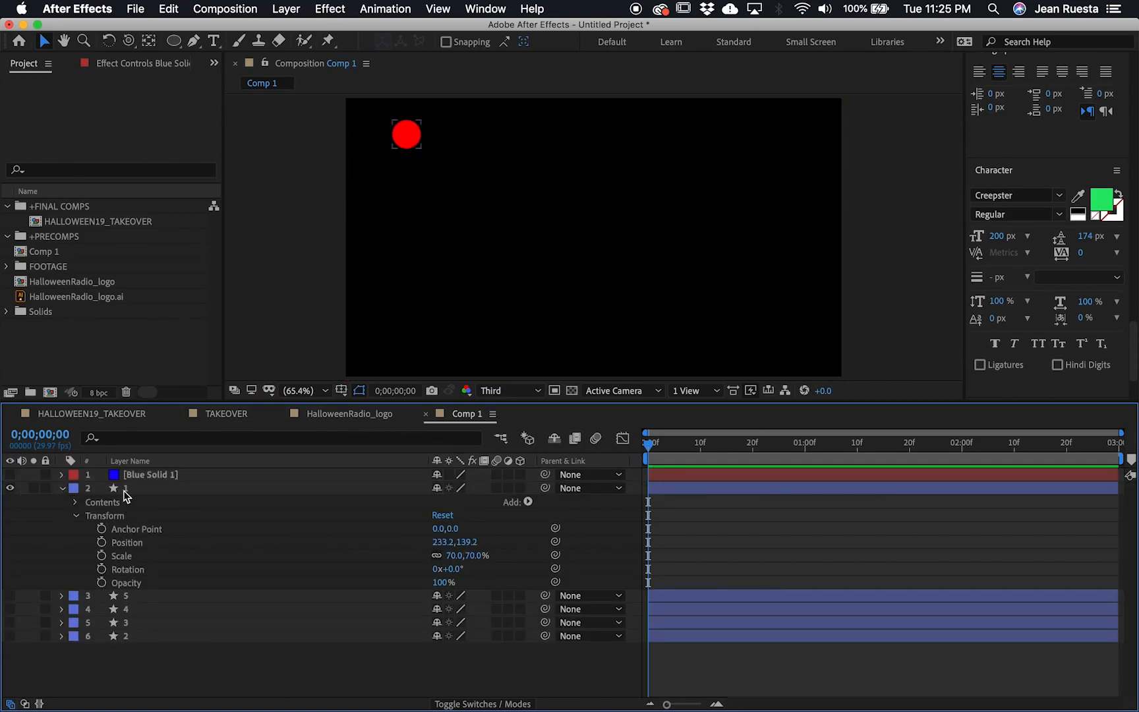
Go through shape layer 1's Anchor Point, Position, Scale, Rotation and Opacity properties one by one.
click(130, 528)
click(142, 543)
click(134, 557)
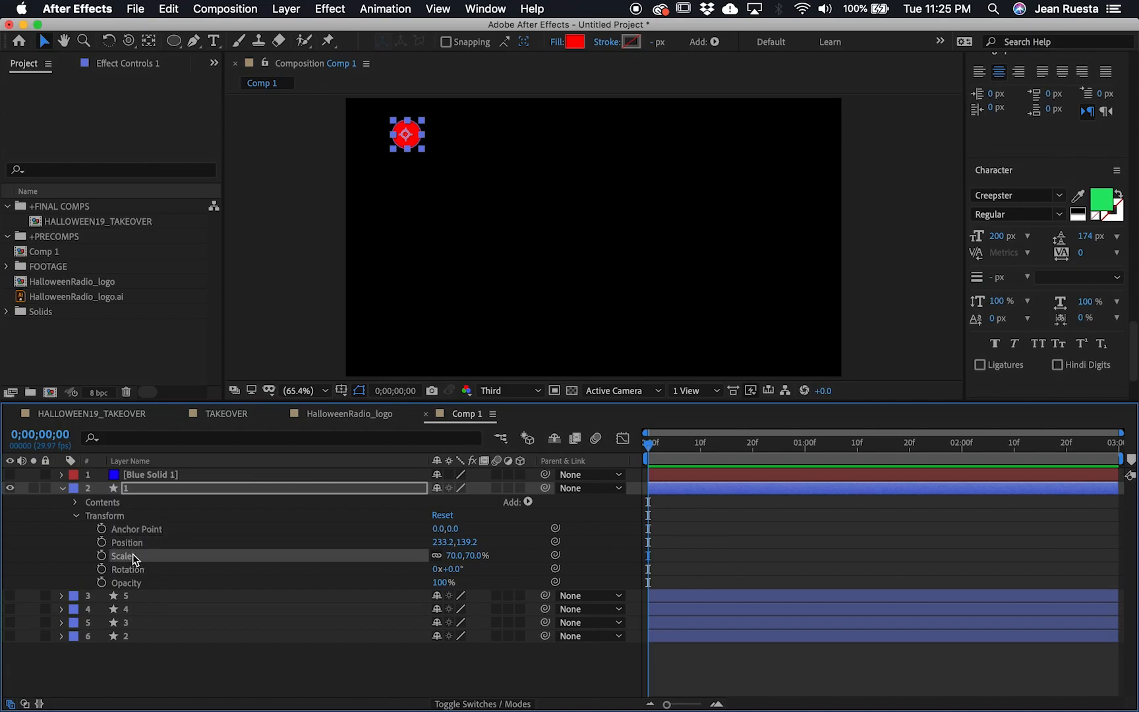
click(143, 573)
click(141, 583)
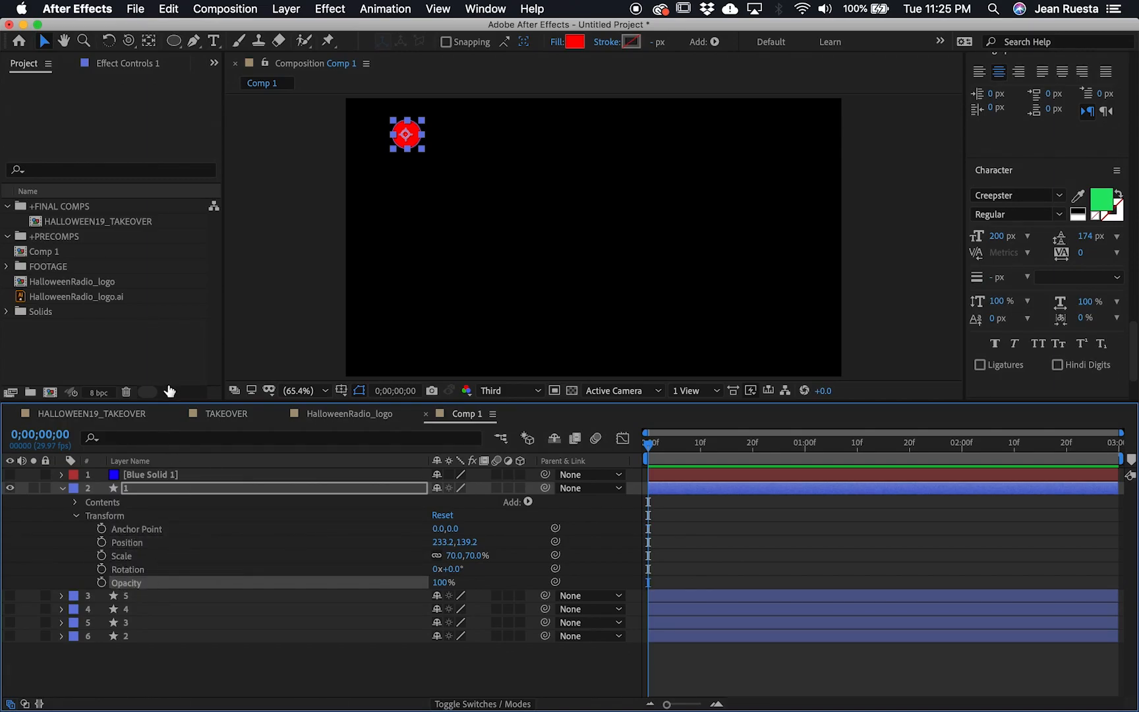
click(140, 665)
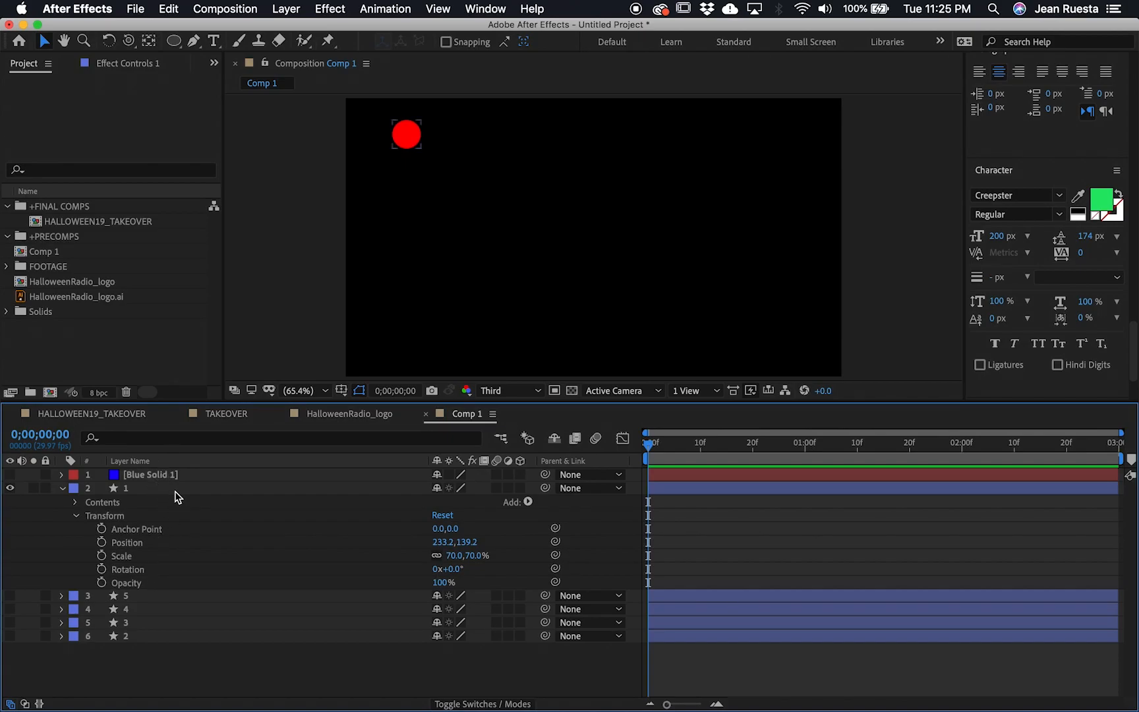
Set a starting Position keyframe on shape layer 1 at 0;00;00;00.
click(102, 542)
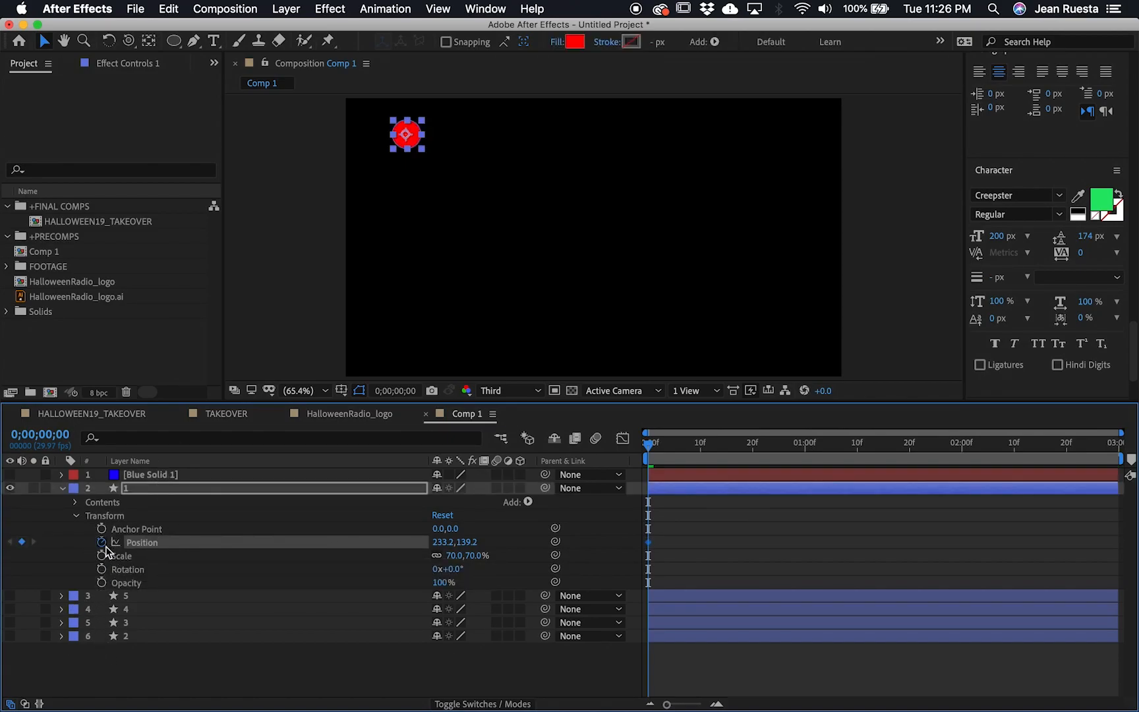
click(656, 587)
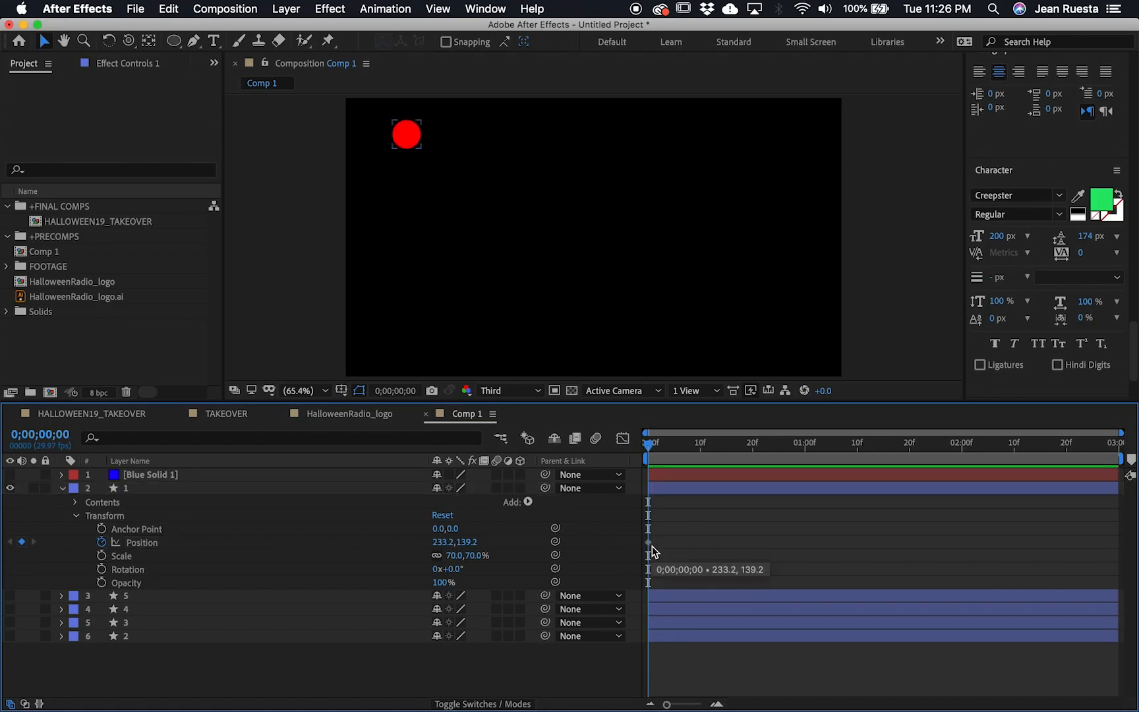
mouse_move(679, 704)
mouse_down()
mouse_move(700, 704)
mouse_move(666, 703)
mouse_up()
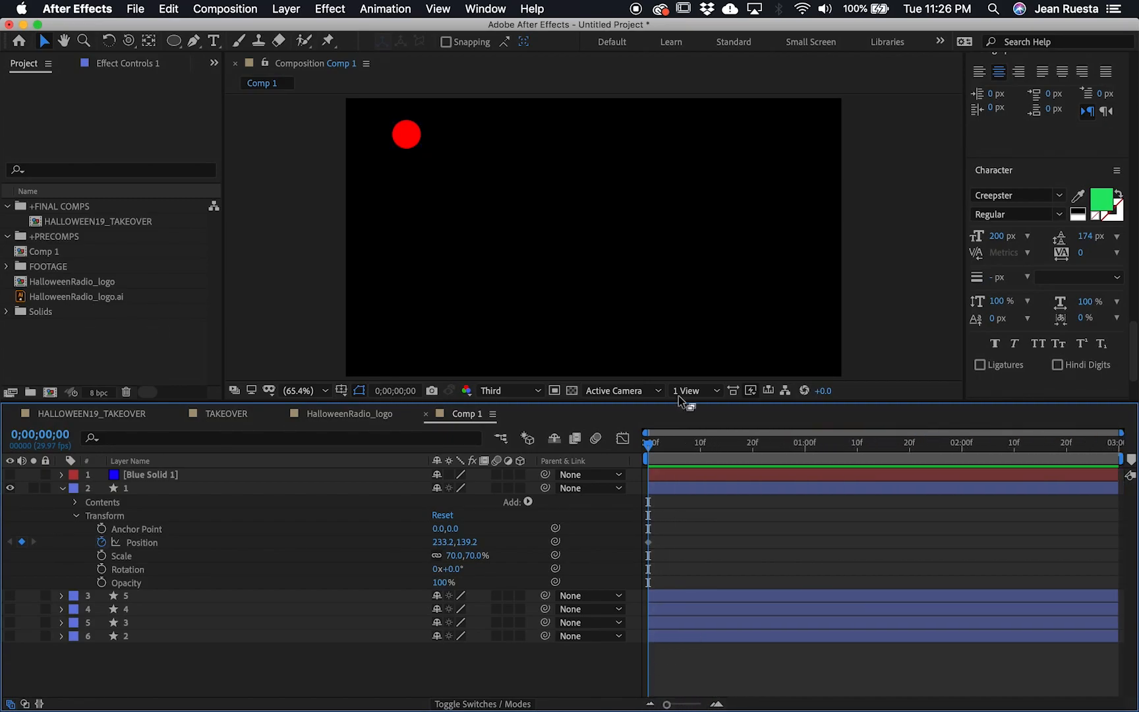
Add a second Position keyframe on shape layer 1 at 0;00;02;29, moving the circle horizontally to X 1725.2.
click(649, 454)
drag(657, 453, 1120, 452)
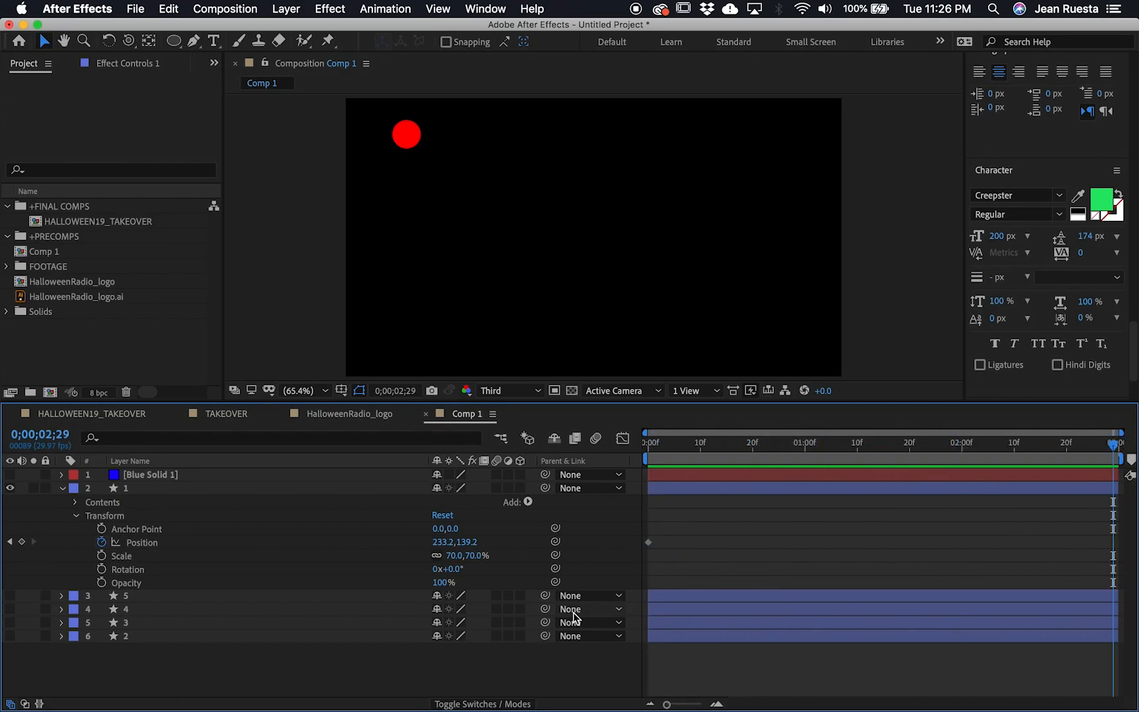
click(659, 536)
drag(659, 535, 646, 562)
click(653, 558)
click(165, 549)
click(500, 529)
click(374, 243)
click(140, 527)
click(147, 547)
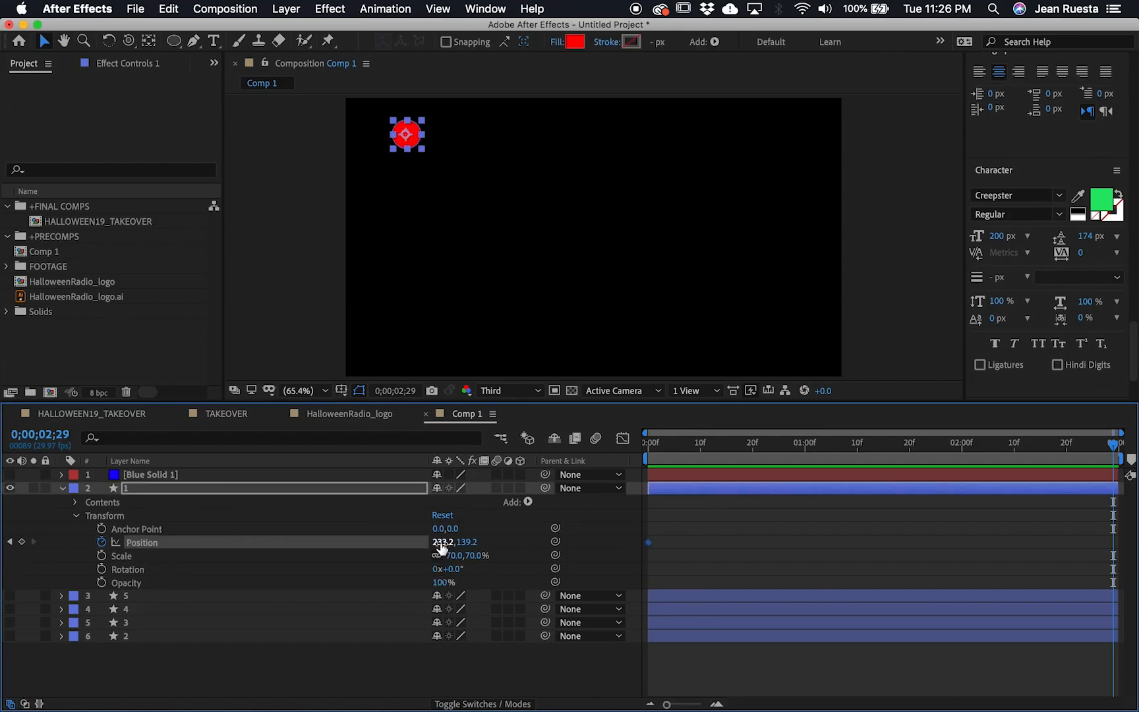
drag(440, 545, 1131, 475)
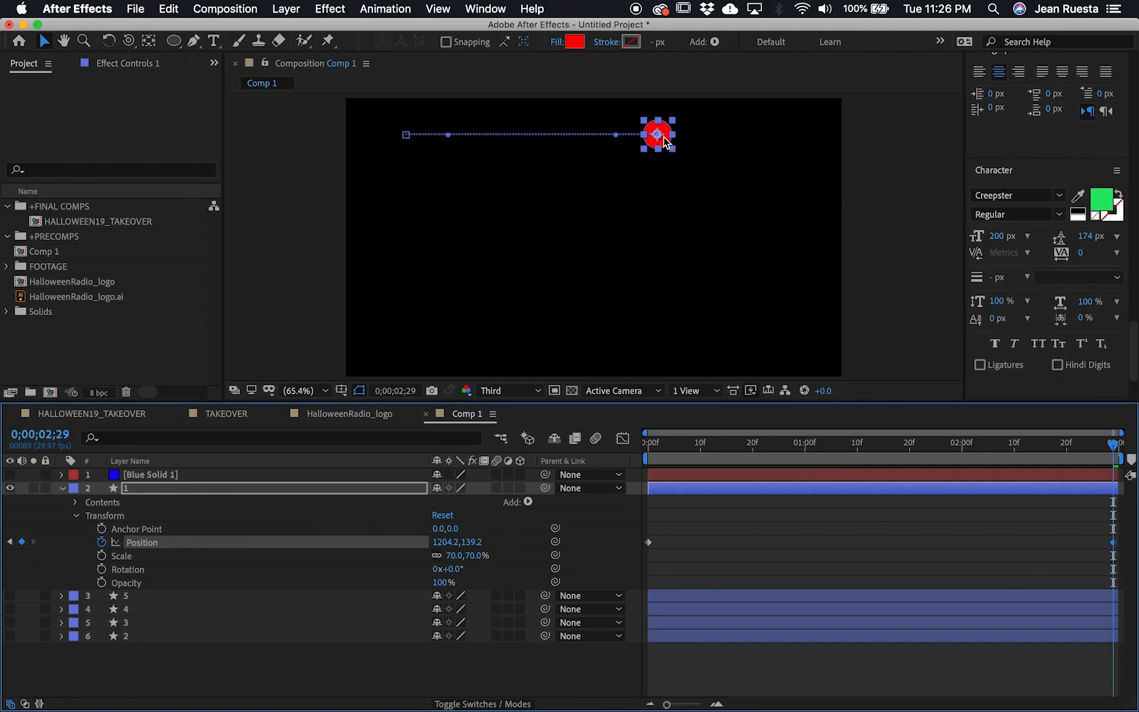
drag(445, 542, 786, 484)
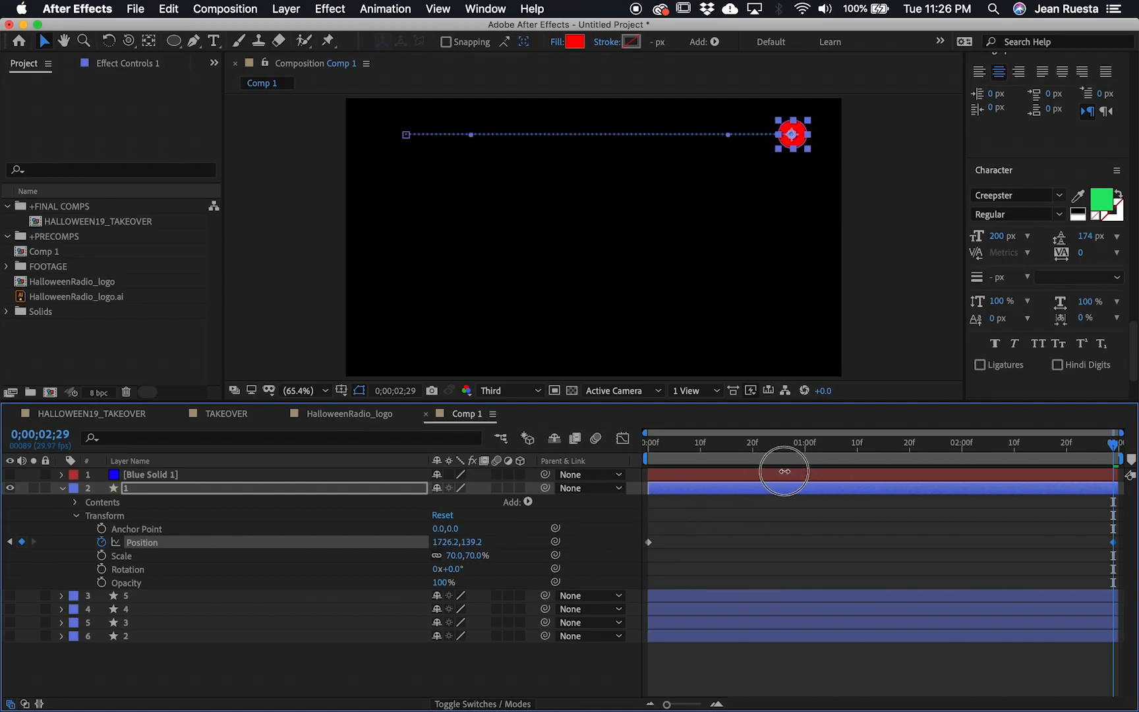
click(789, 582)
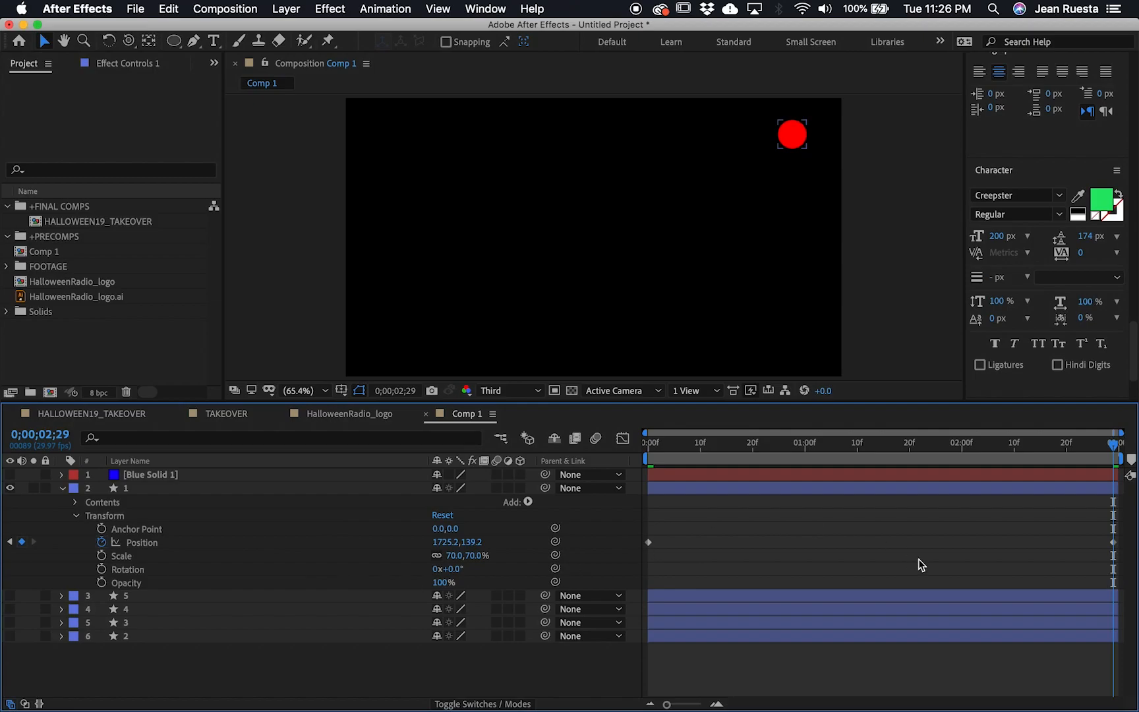
Scrub back to 0;00;00;00, preview the circle's horizontal move, stop playback and bring the Preview playback controls into view.
click(1002, 505)
drag(750, 448, 533, 464)
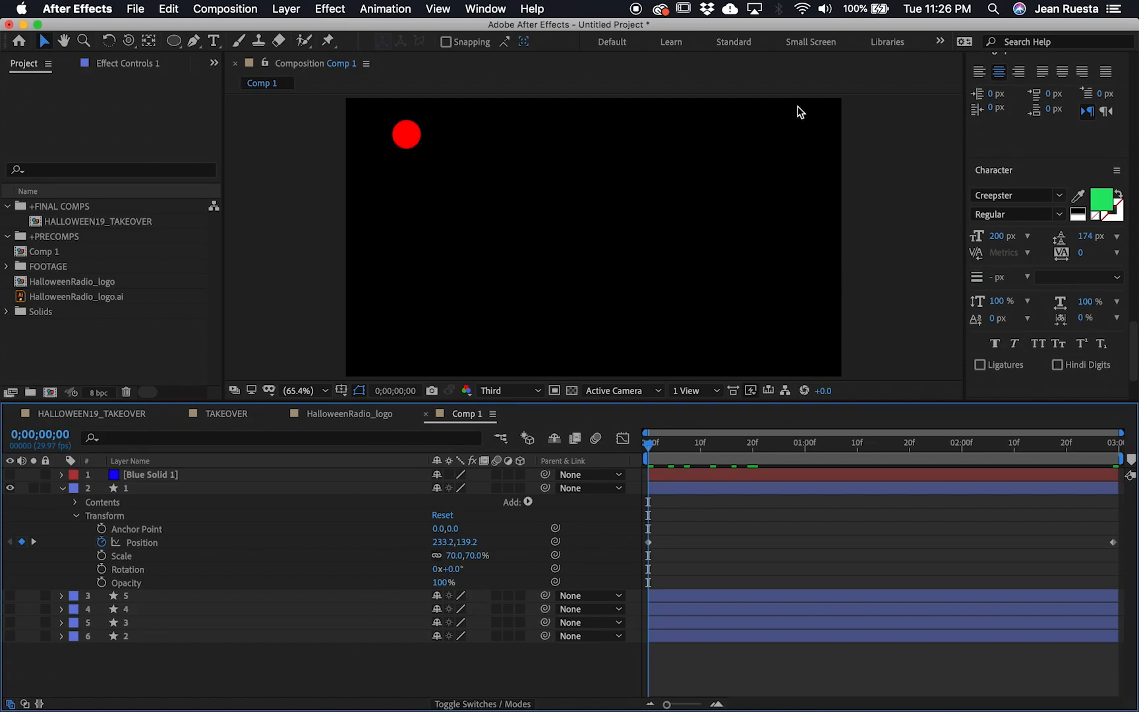
click(605, 544)
key(space)
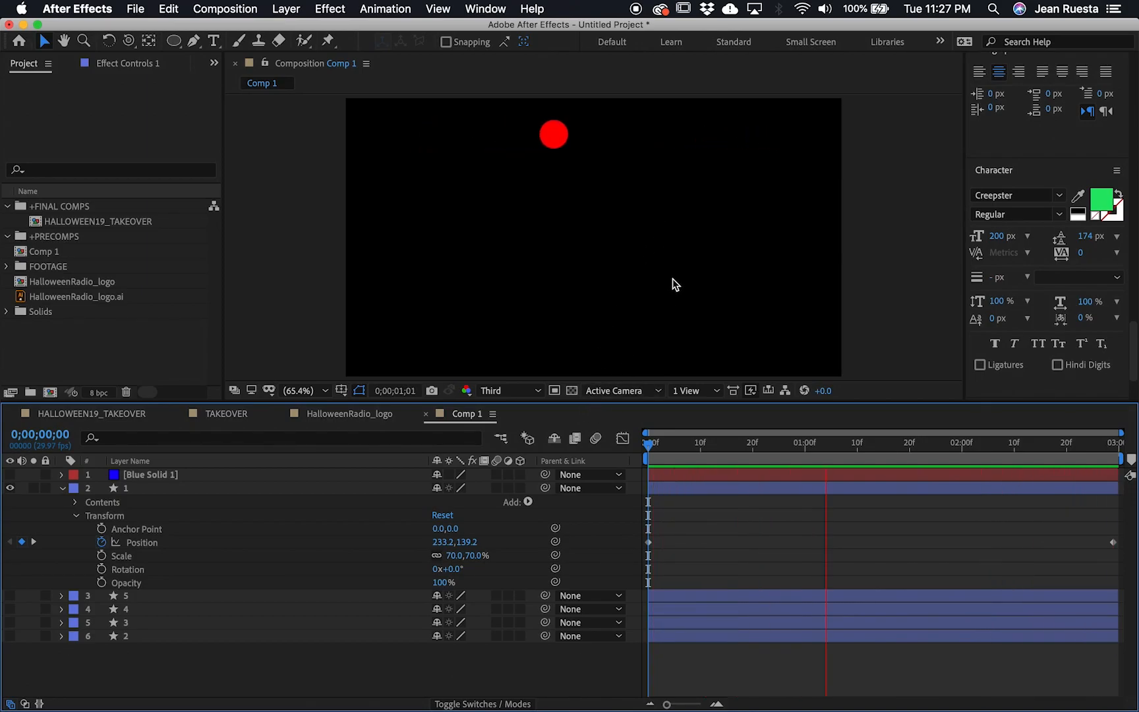
key(space)
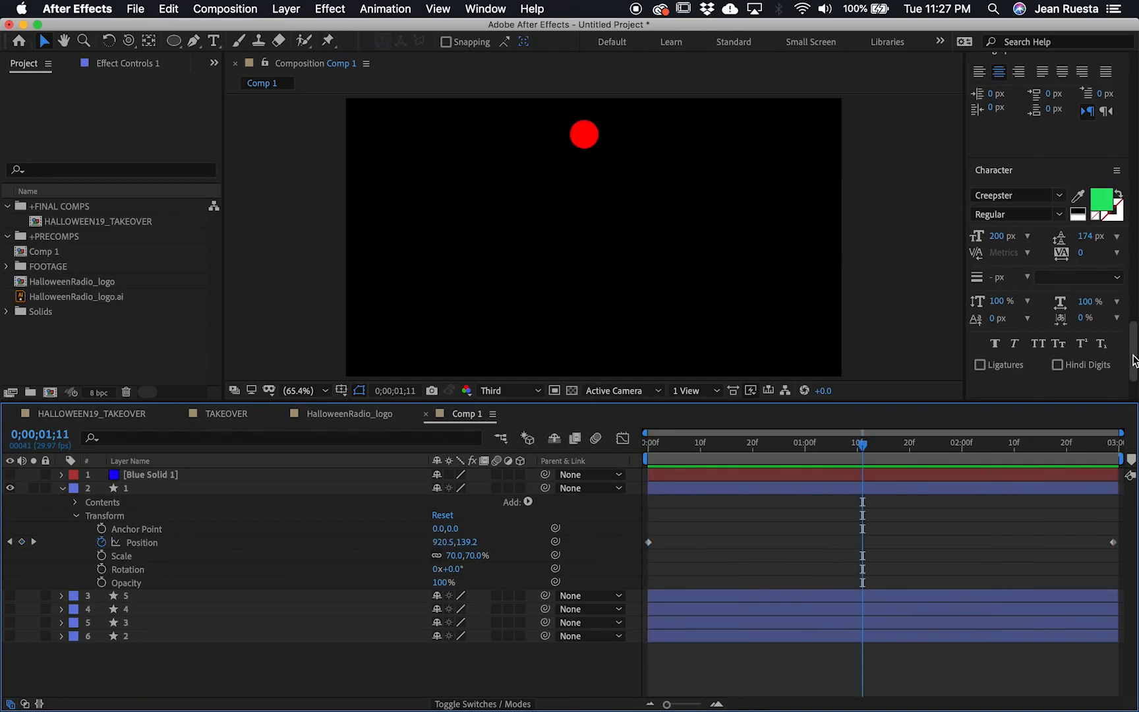
drag(1129, 347, 1128, 74)
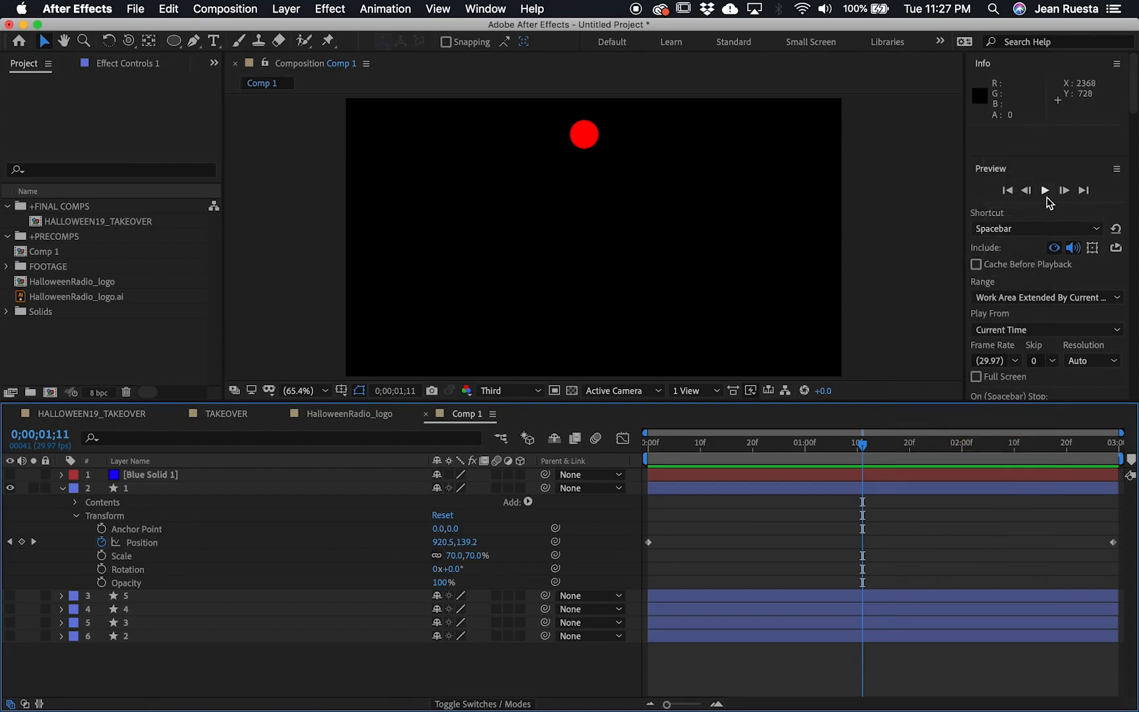
Preview the circle's move and stop it, check the playback shortcut options while keeping Spacebar, and return to 0;00;00;00.
click(1045, 189)
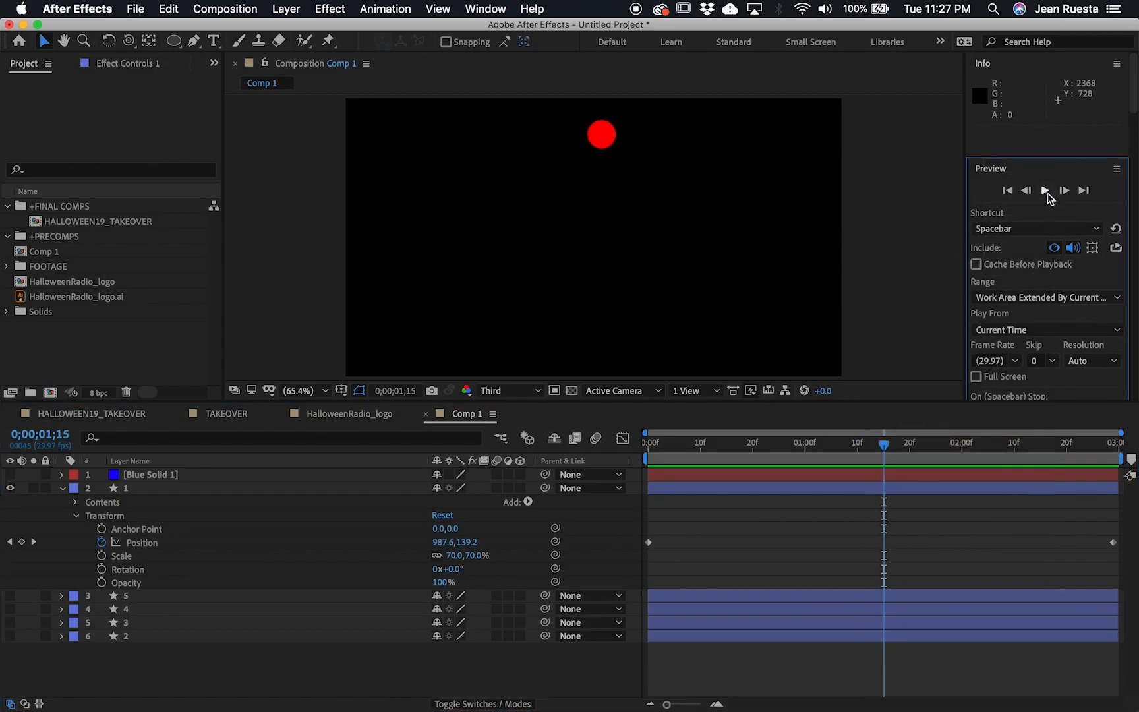
click(1046, 191)
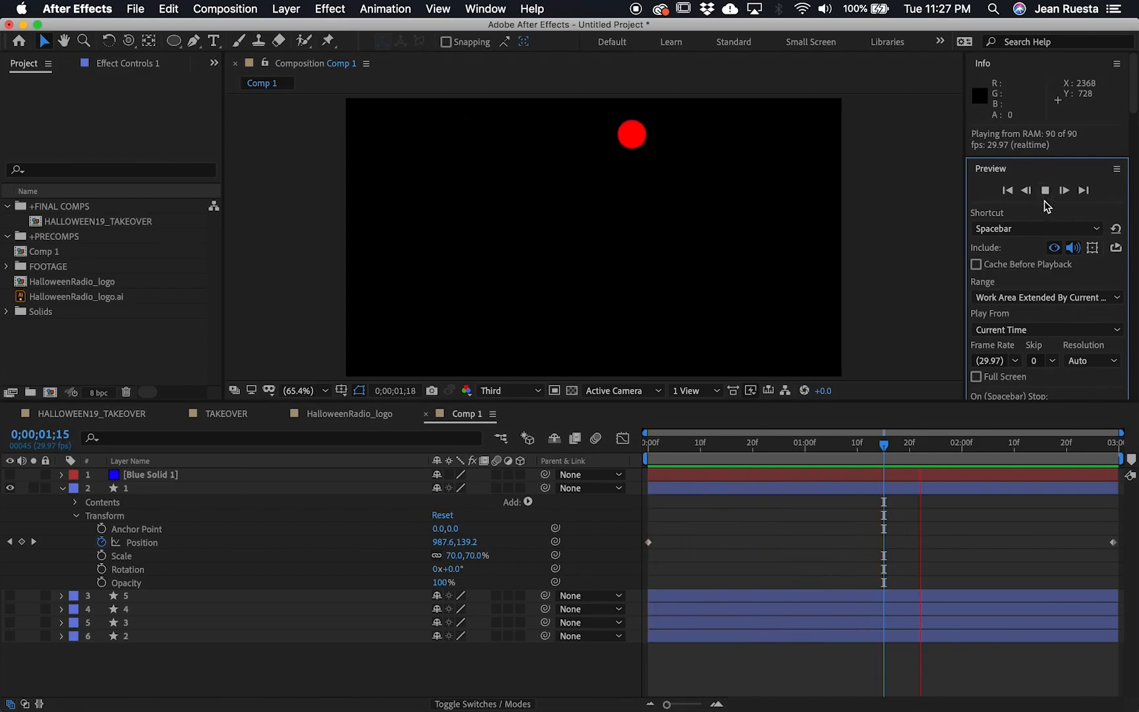
click(1043, 231)
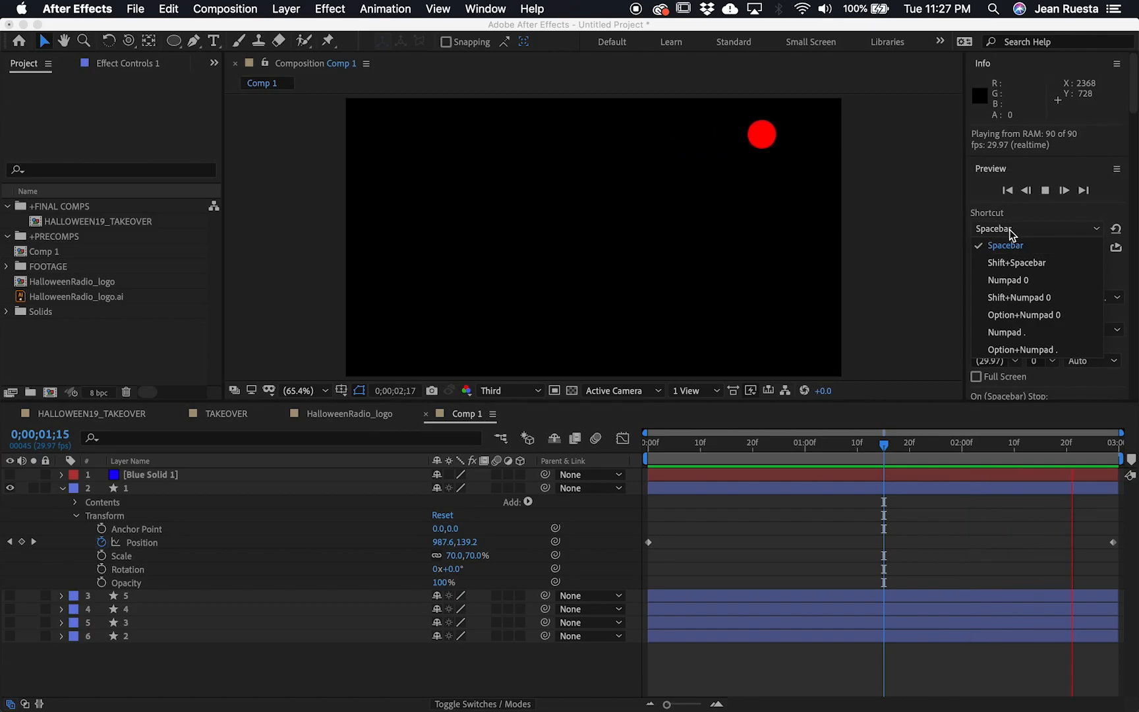
click(1067, 245)
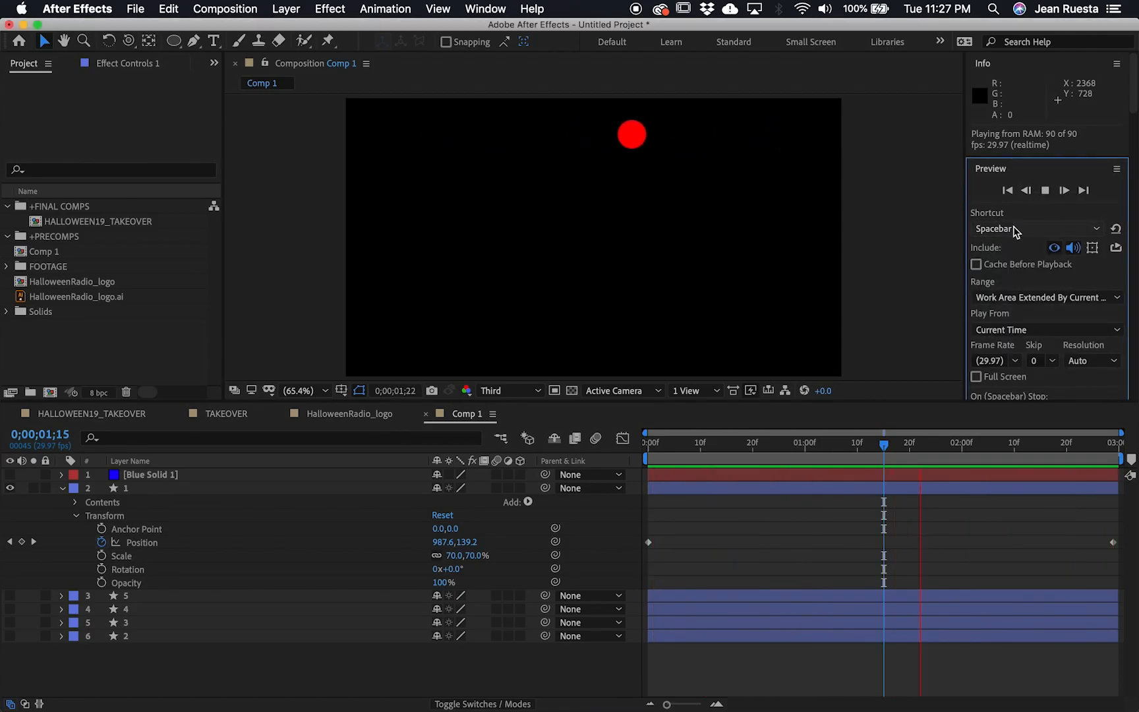
click(344, 685)
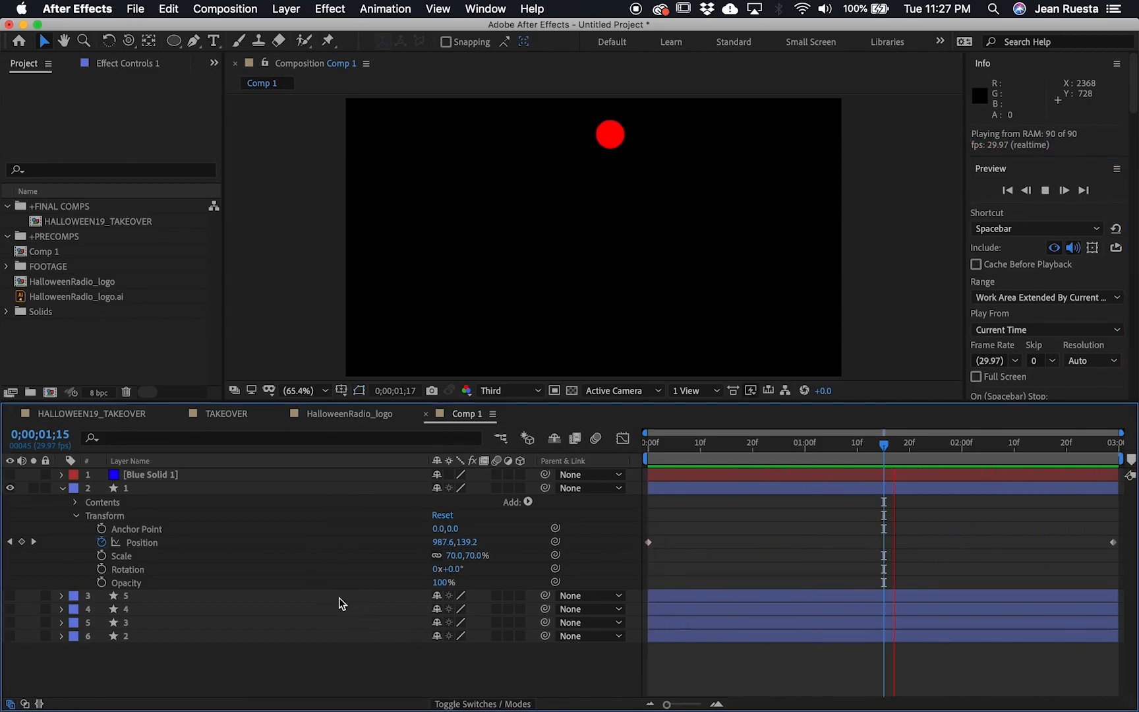
key(space)
drag(700, 459, 436, 458)
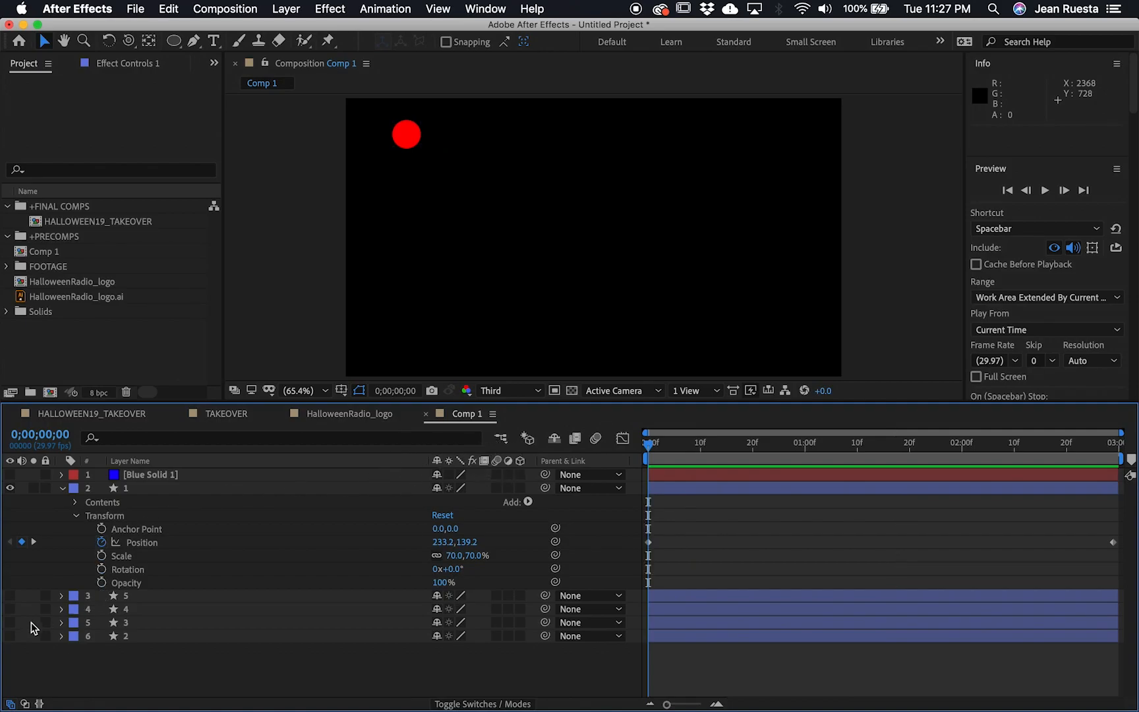
Toggle the hidden circle layers to match each one to its circle, leaving layers 2, 3 and 4 visible.
click(125, 596)
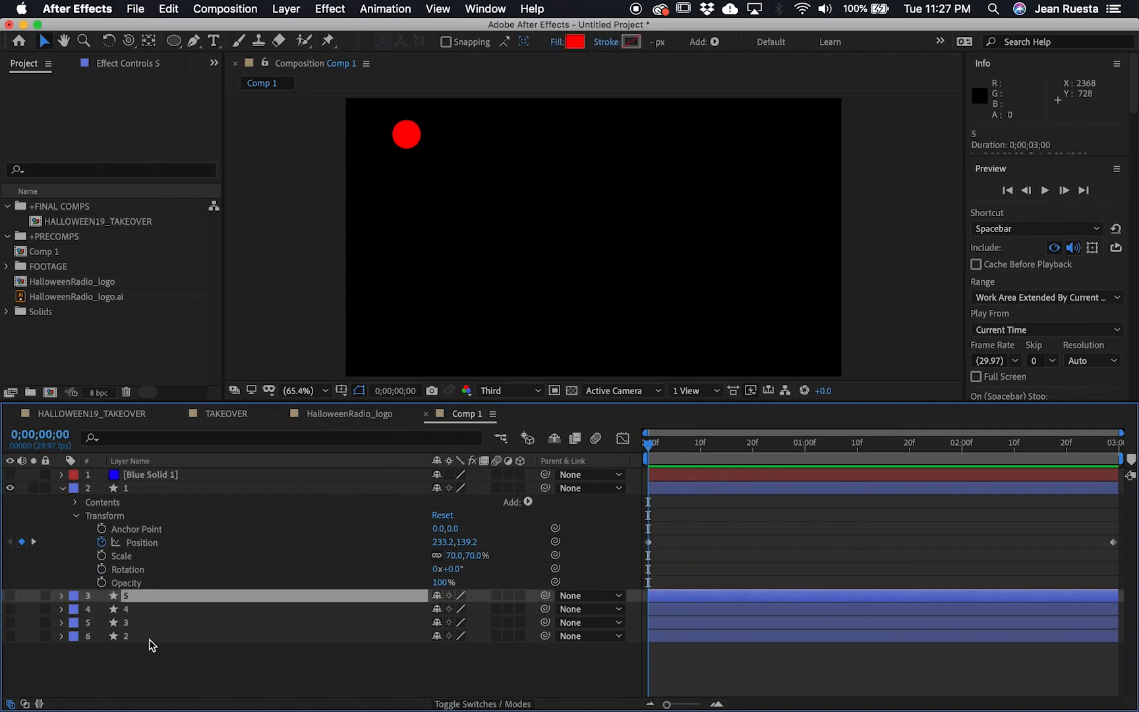
click(142, 636)
click(10, 635)
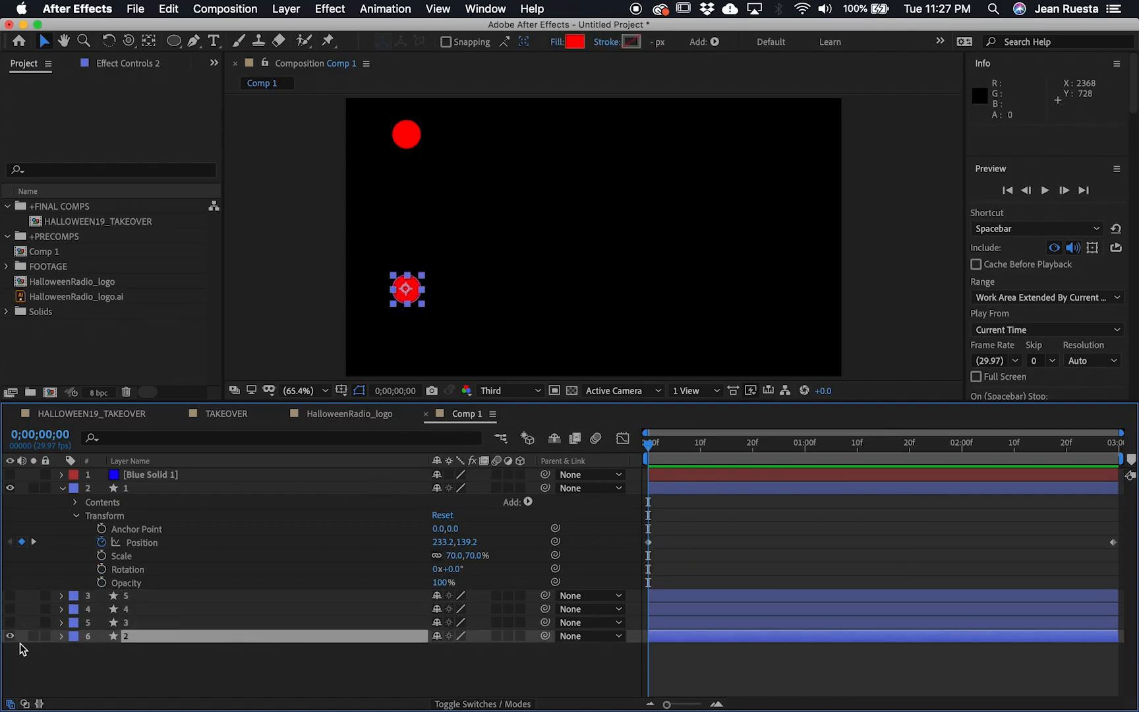
click(10, 636)
click(10, 595)
click(10, 622)
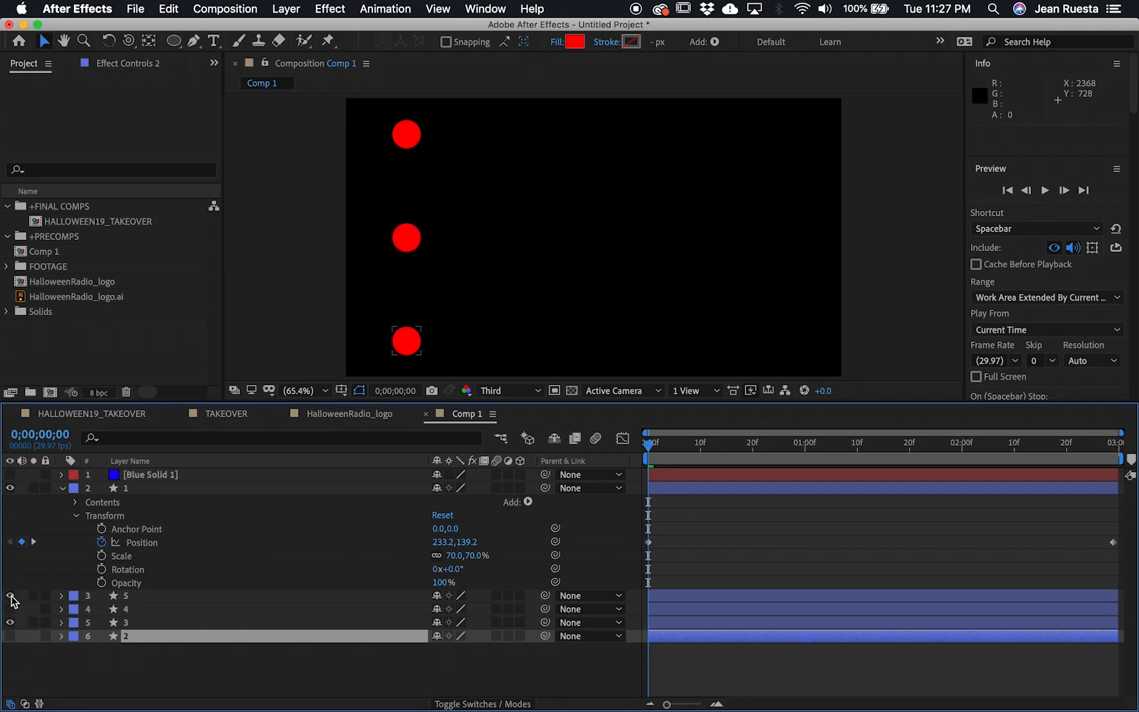
click(10, 595)
drag(126, 622, 125, 626)
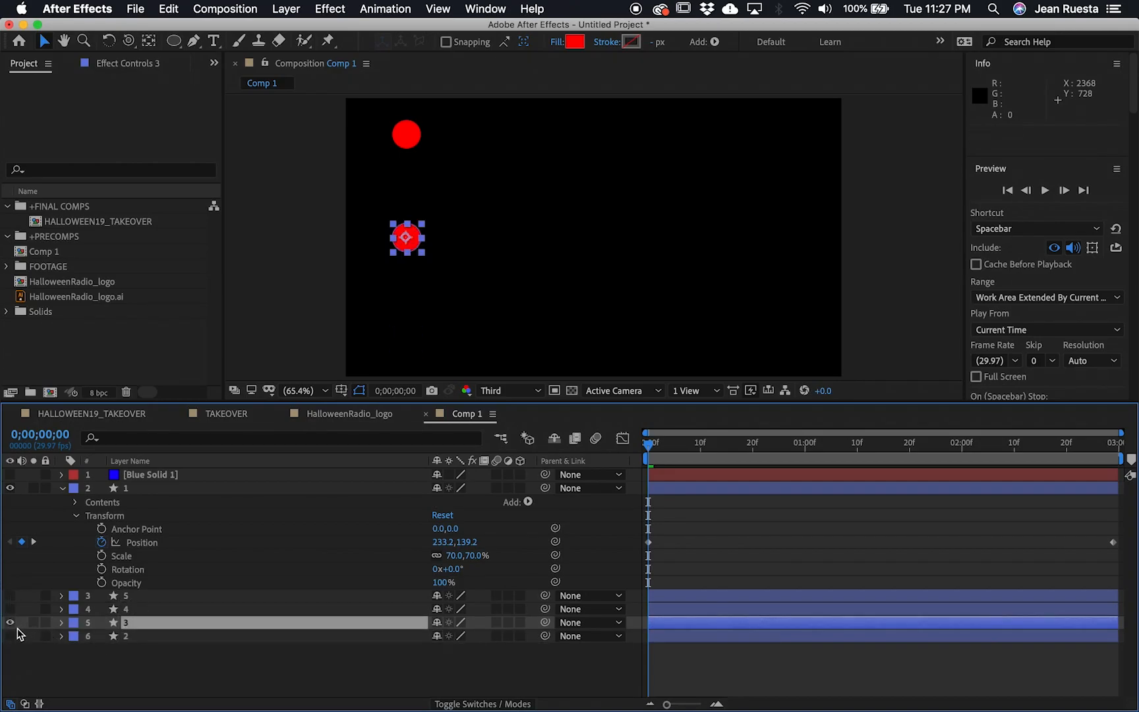
click(10, 635)
click(11, 609)
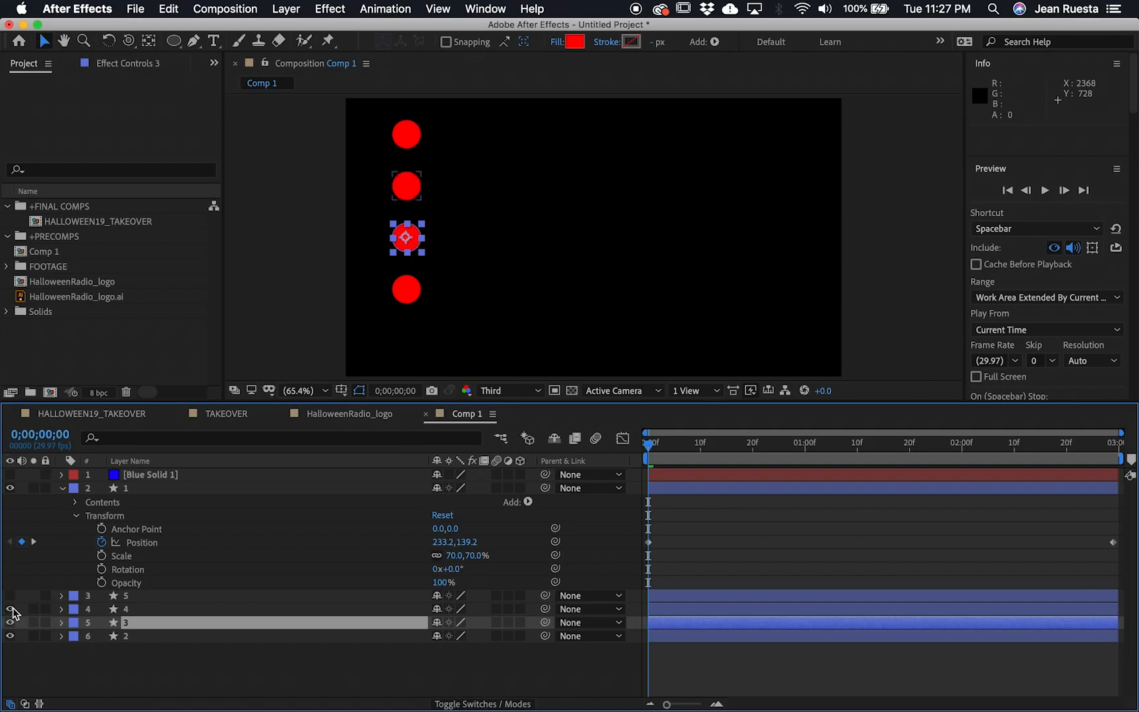
Move shape layer 4 directly below layer 1 in the stack and rename it 2.
drag(132, 613, 130, 551)
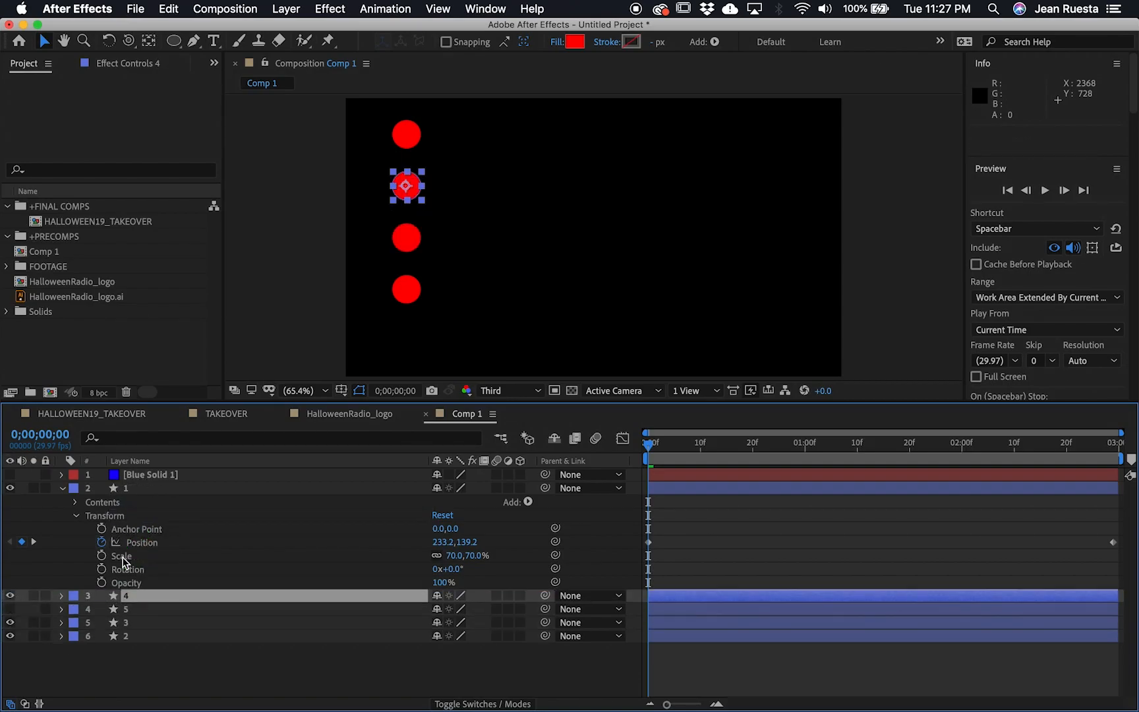
key(Return)
text(2)
key(Return)
Check which circles layers 5 and 3 control, and move layer 3 above layer 5 in the stack.
click(10, 609)
click(10, 609)
click(10, 622)
drag(140, 626, 142, 611)
Rename the bottom circle layer to 4, and move layer 5 to the bottom of the stack and make it visible.
click(12, 635)
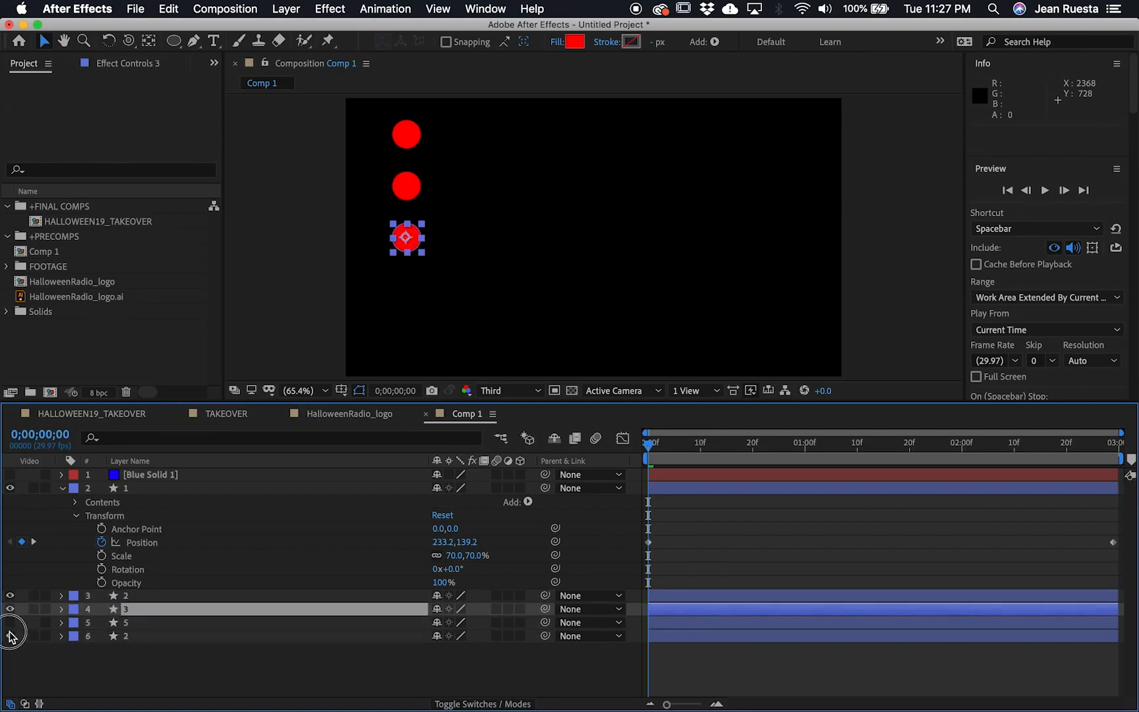
click(127, 656)
click(141, 636)
key(Return)
text(4)
key(Return)
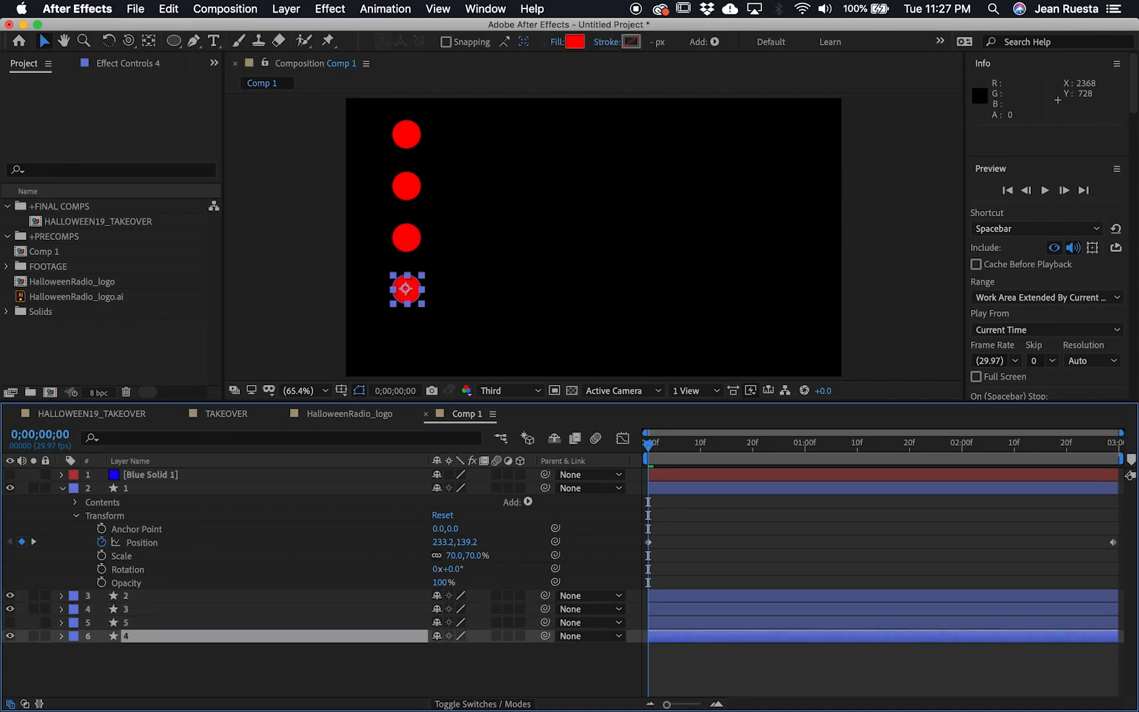
drag(134, 626, 135, 662)
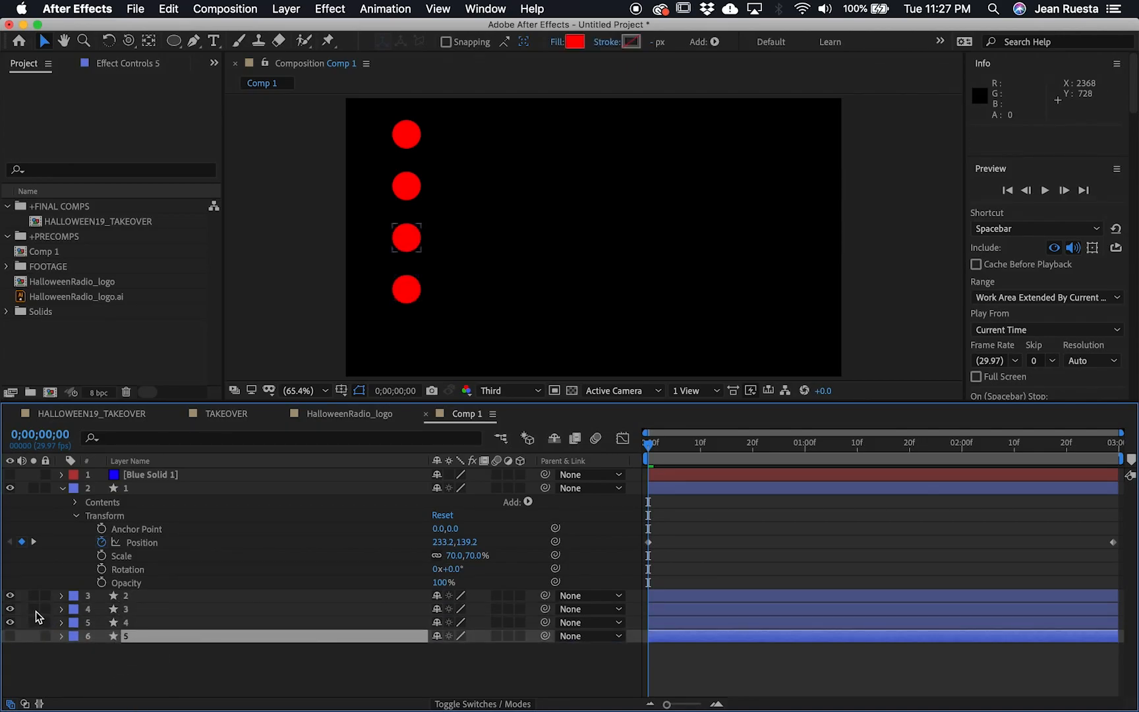
click(10, 635)
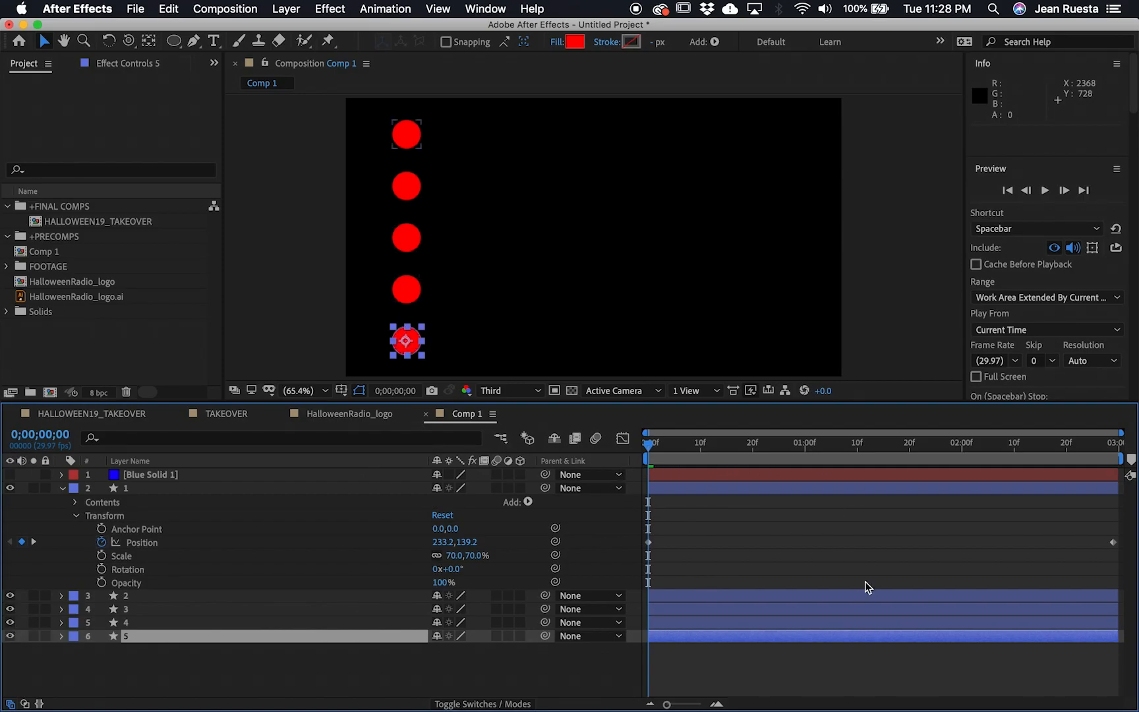
Expand and collapse layer 2's properties, and reveal Position, Anchor Point, Scale, Rotation and Opacity individually.
click(139, 596)
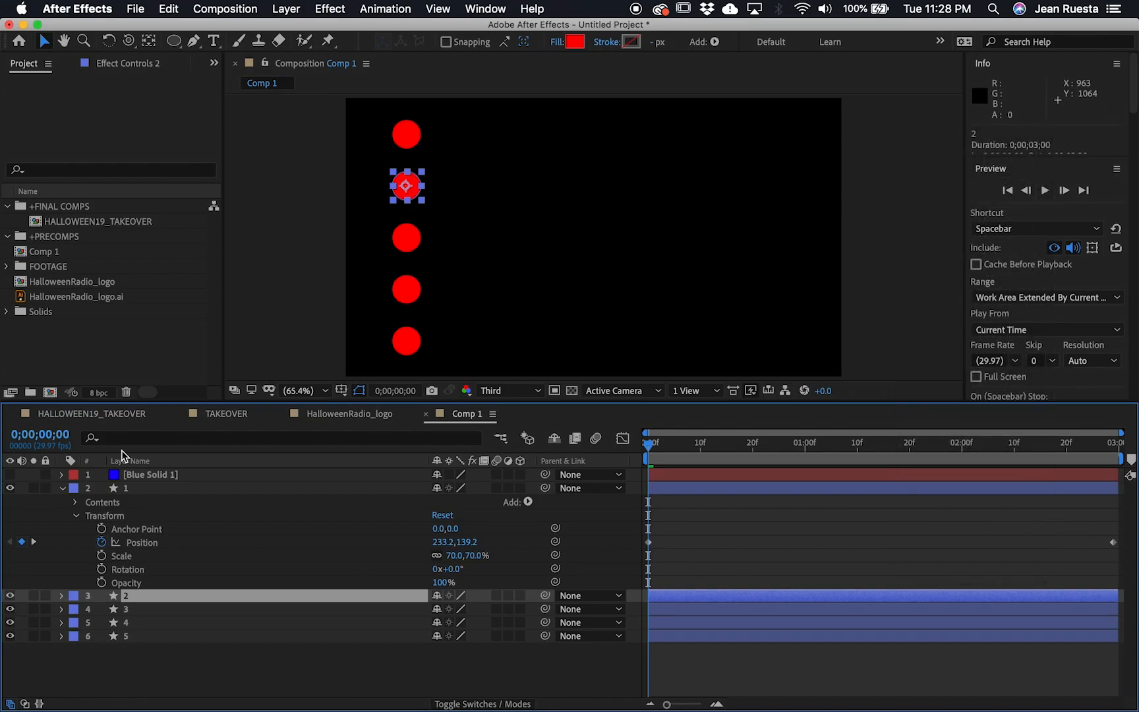
click(62, 596)
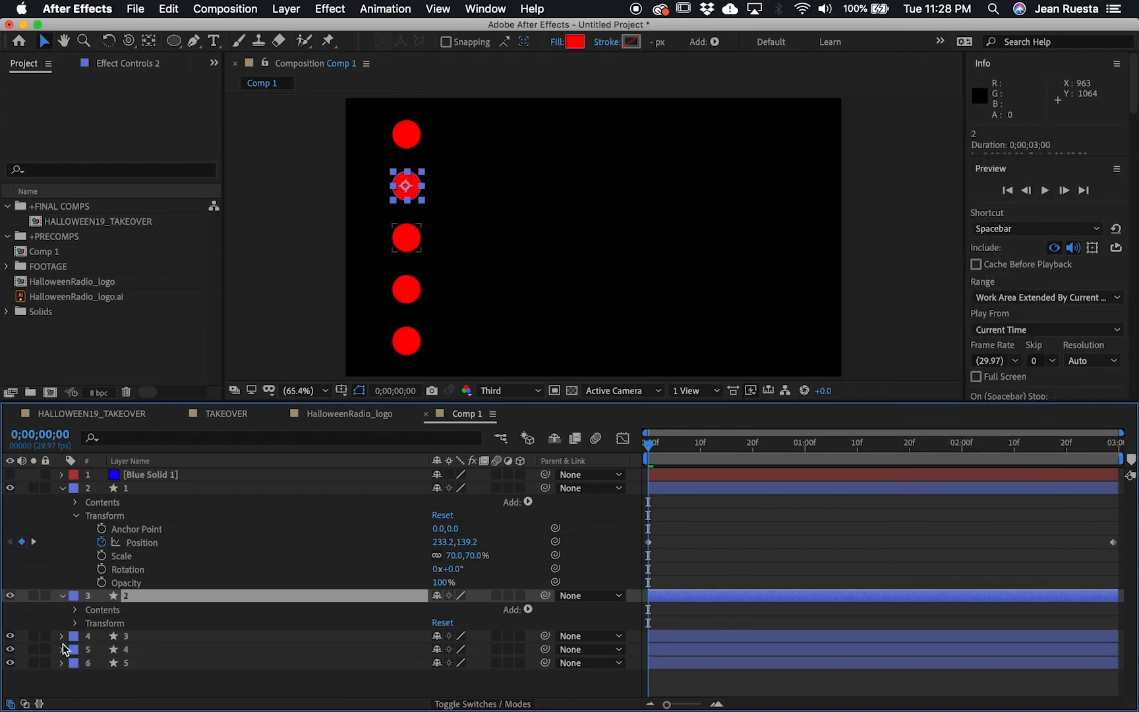
click(62, 596)
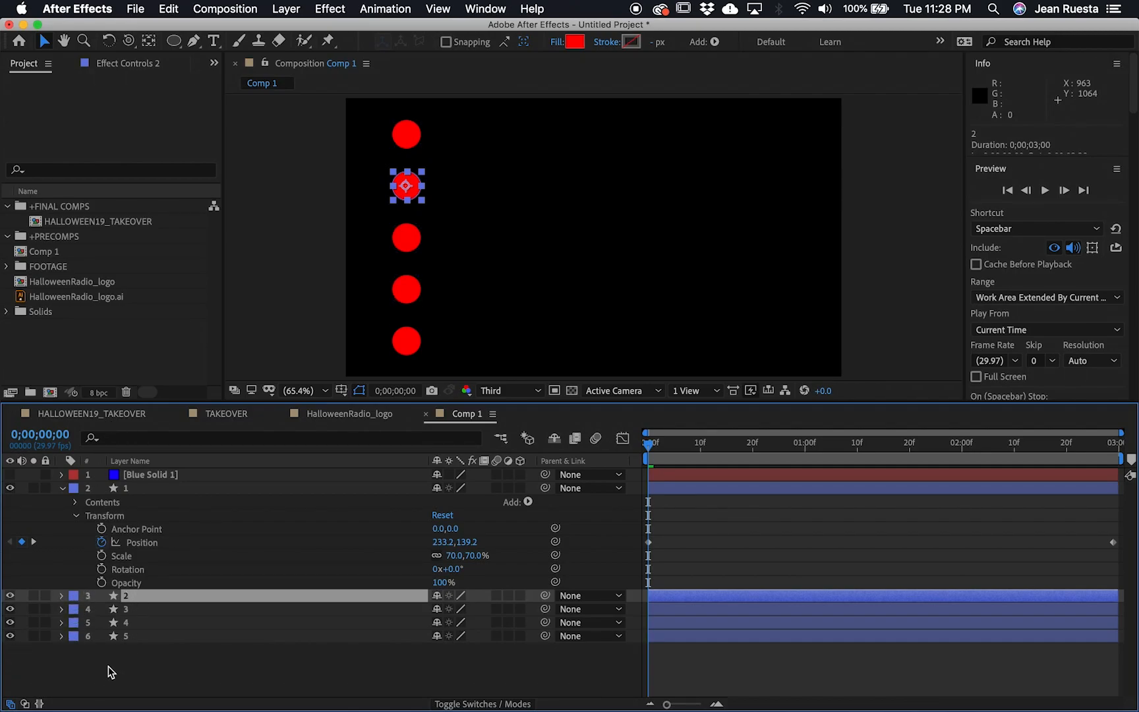
click(129, 653)
click(135, 596)
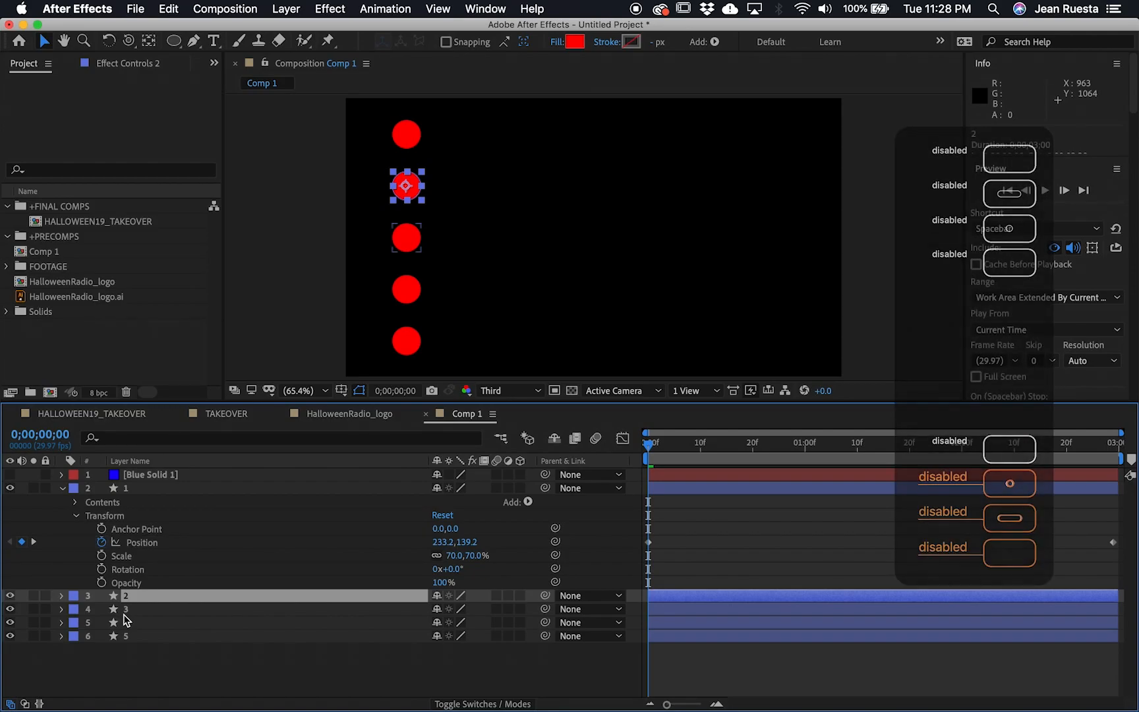
key(p)
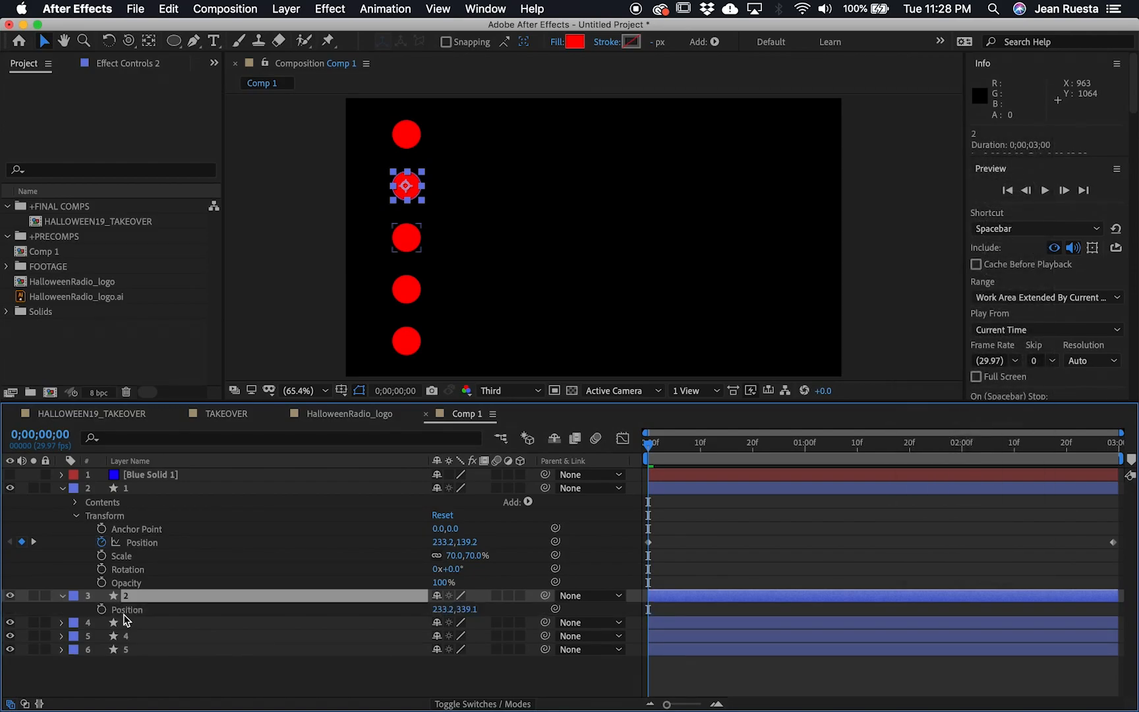
key(a)
key(s)
key(r)
key(t)
Set layer 2's Position keyframes at 0;00;00;00 and 0;00;02;29, moving the circle horizontally to about X 1729 at the end.
key(p)
click(102, 610)
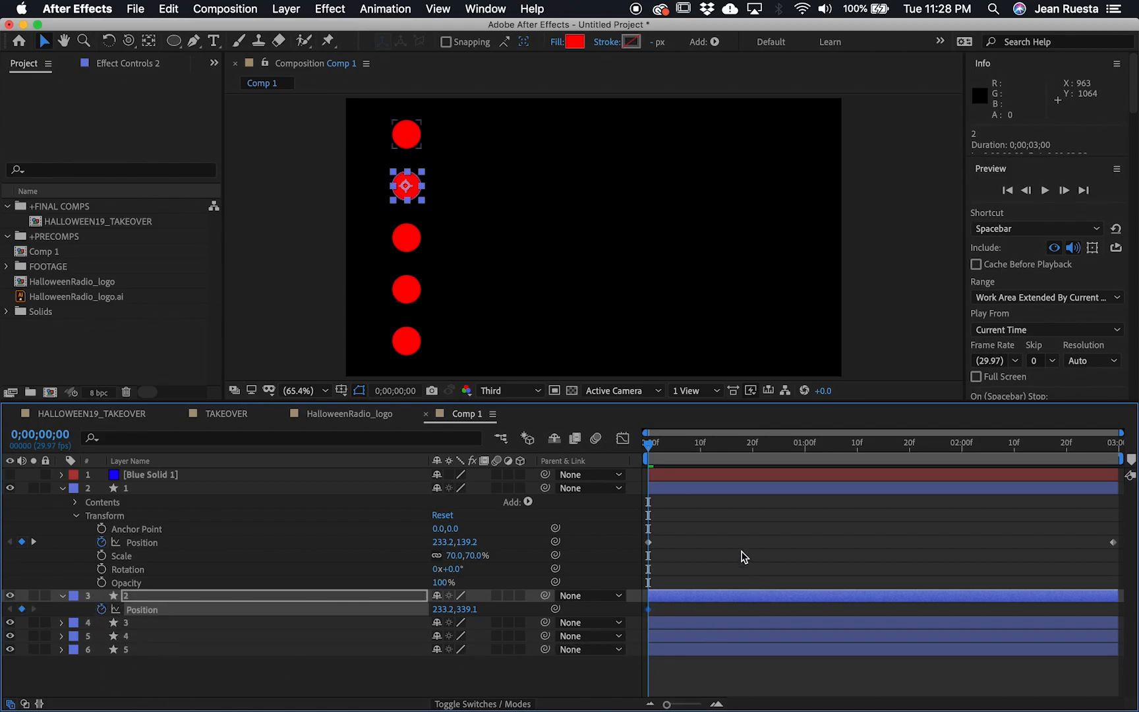
drag(661, 450, 1117, 443)
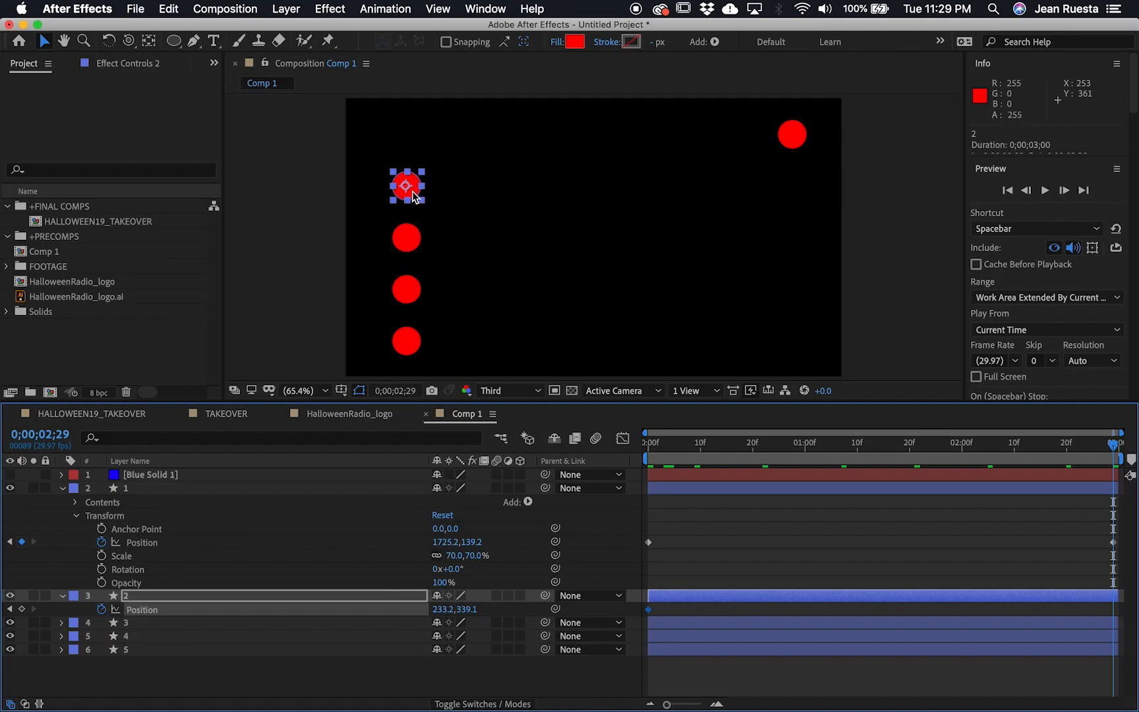
drag(413, 192, 796, 188)
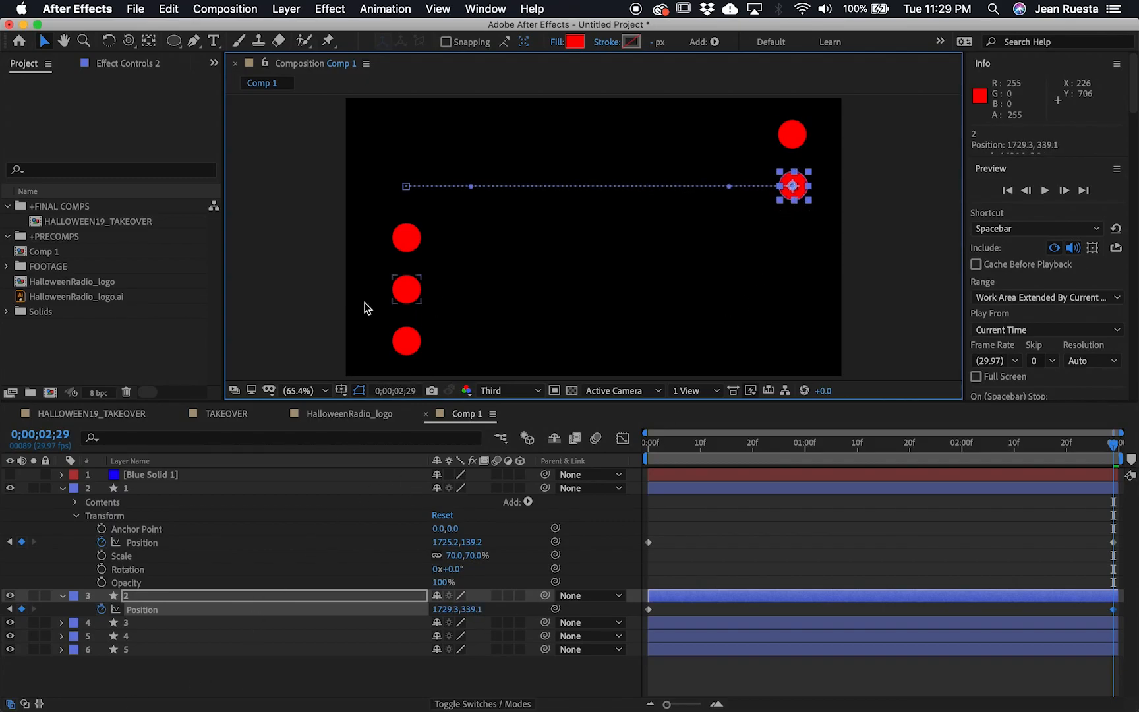
Set layer 3's Position keyframes at 0;00;00;00 and 0;00;02;29, moving the circle horizontally to about X 1723 at the end.
click(139, 623)
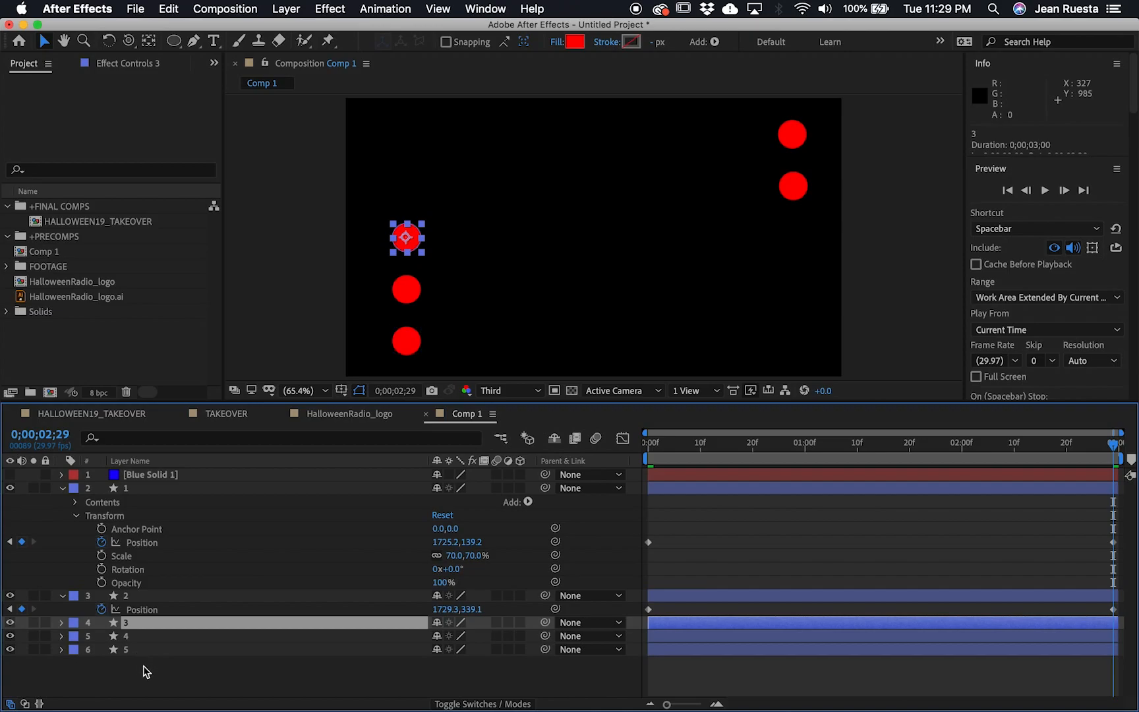
click(763, 462)
key(Home)
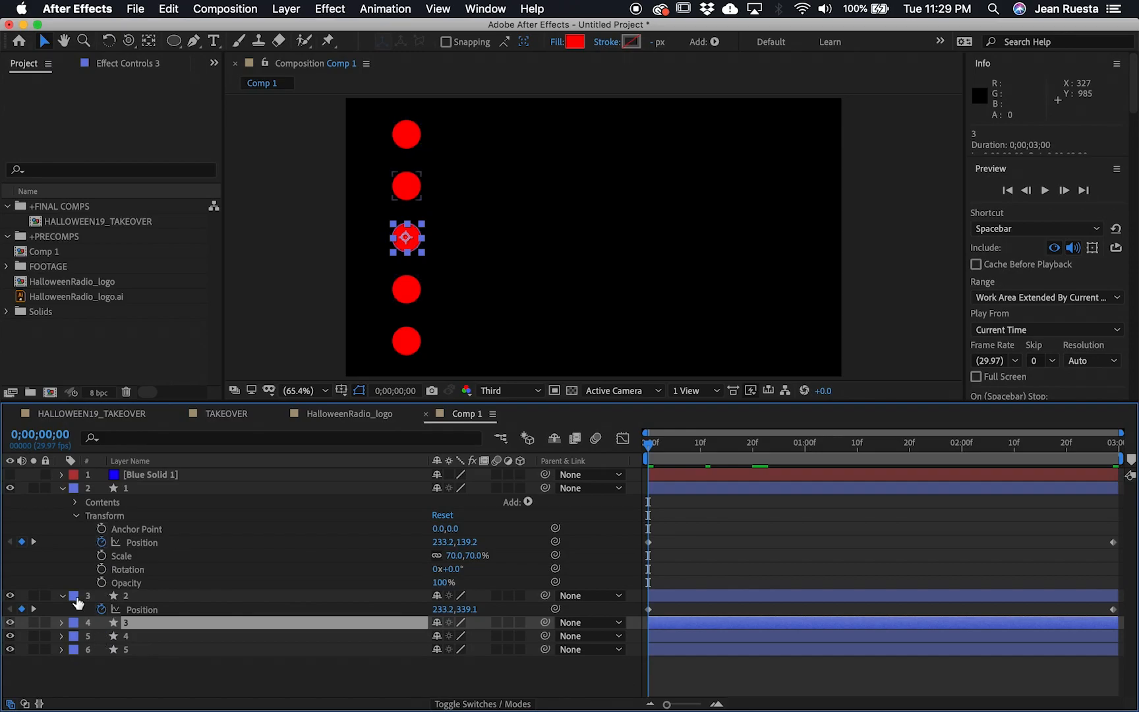
key(p)
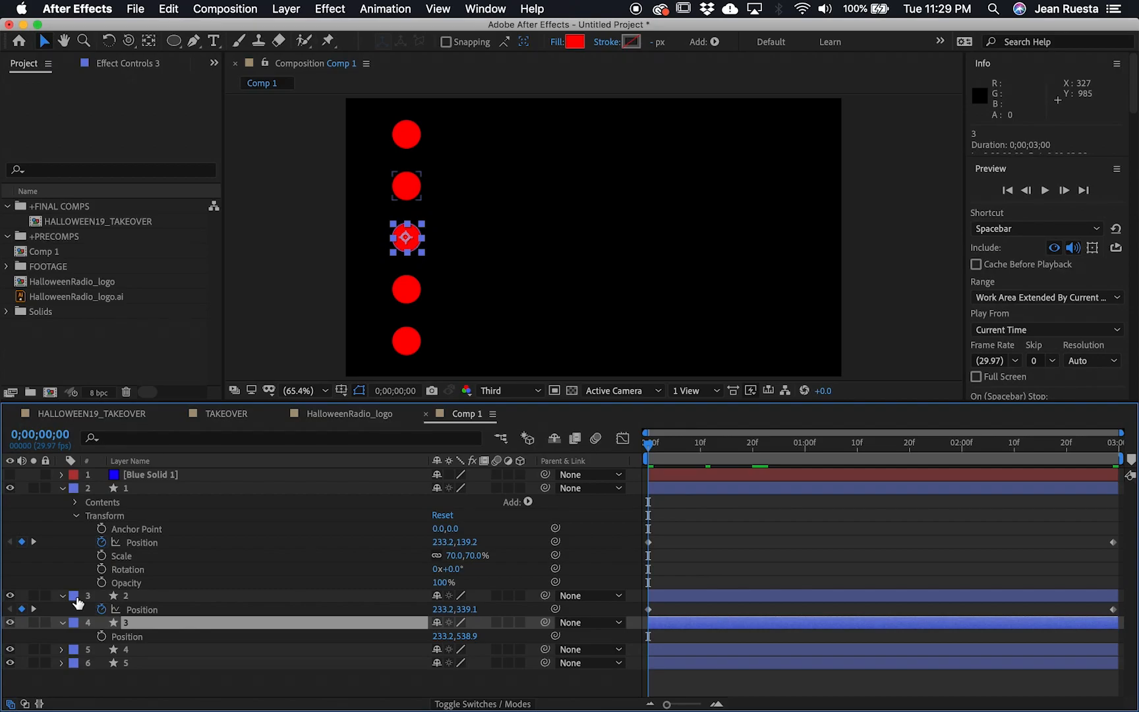
key(alt+shift+p)
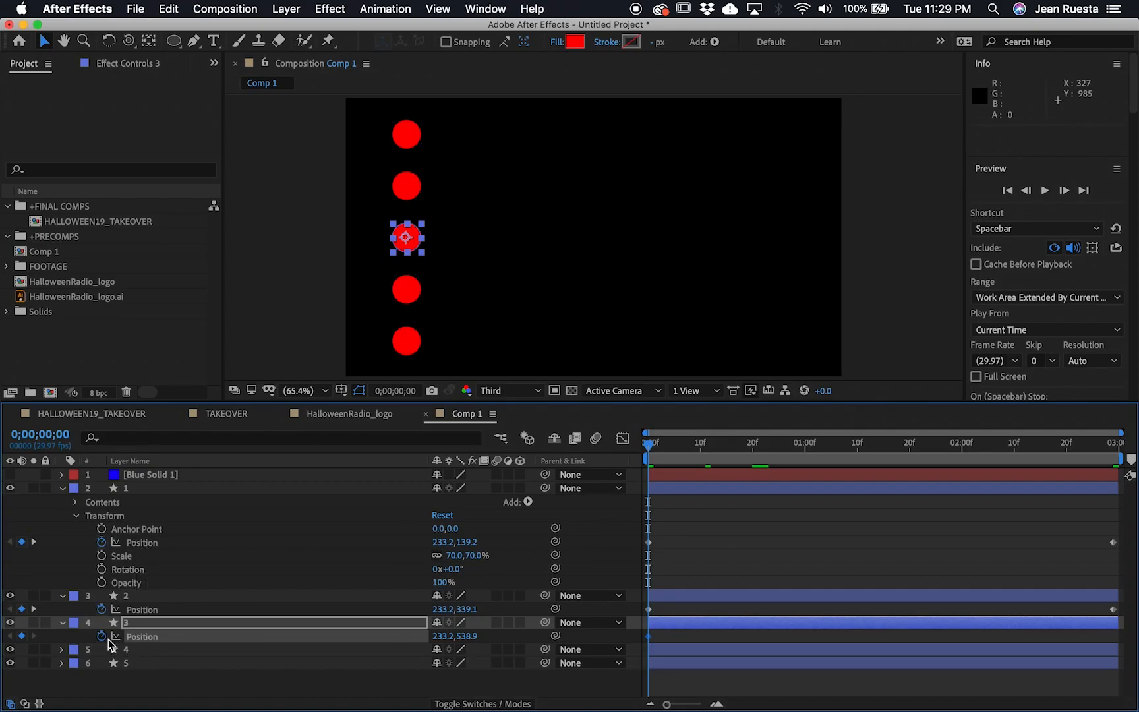
drag(661, 456, 1124, 456)
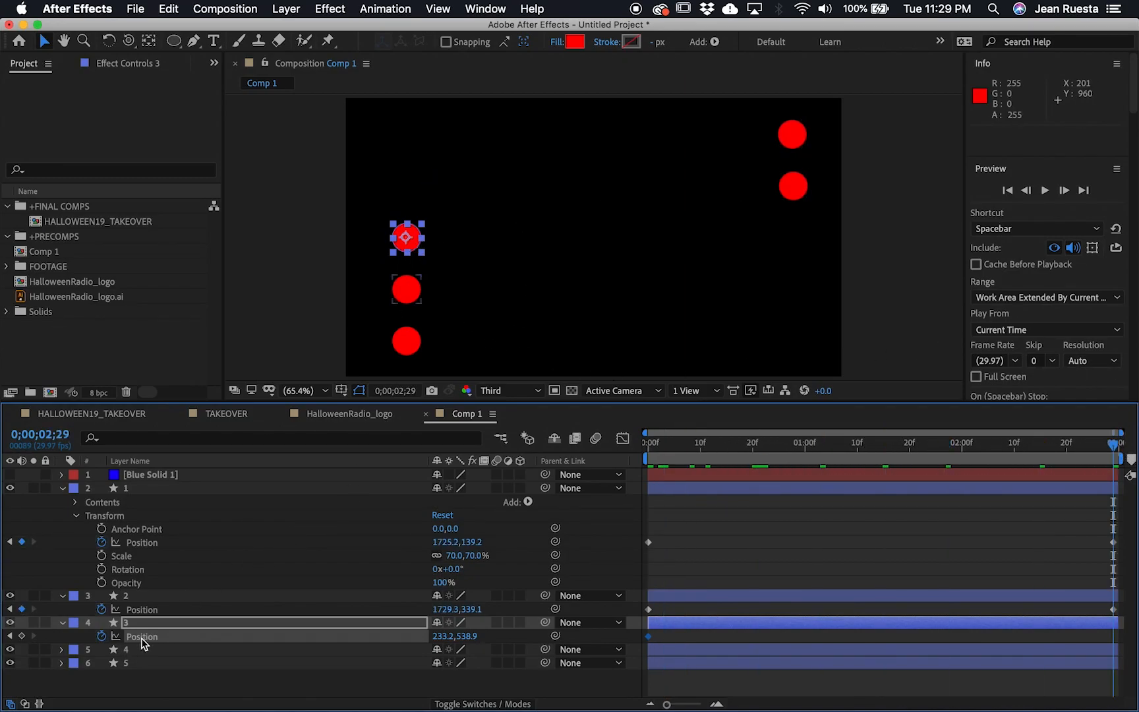
drag(413, 244, 797, 241)
Set Position keyframes on layers 4 and 5 together at 0;00;00;00 and 0;00;02;29, moving both circles horizontally to about X 1726.
drag(699, 446, 190, 506)
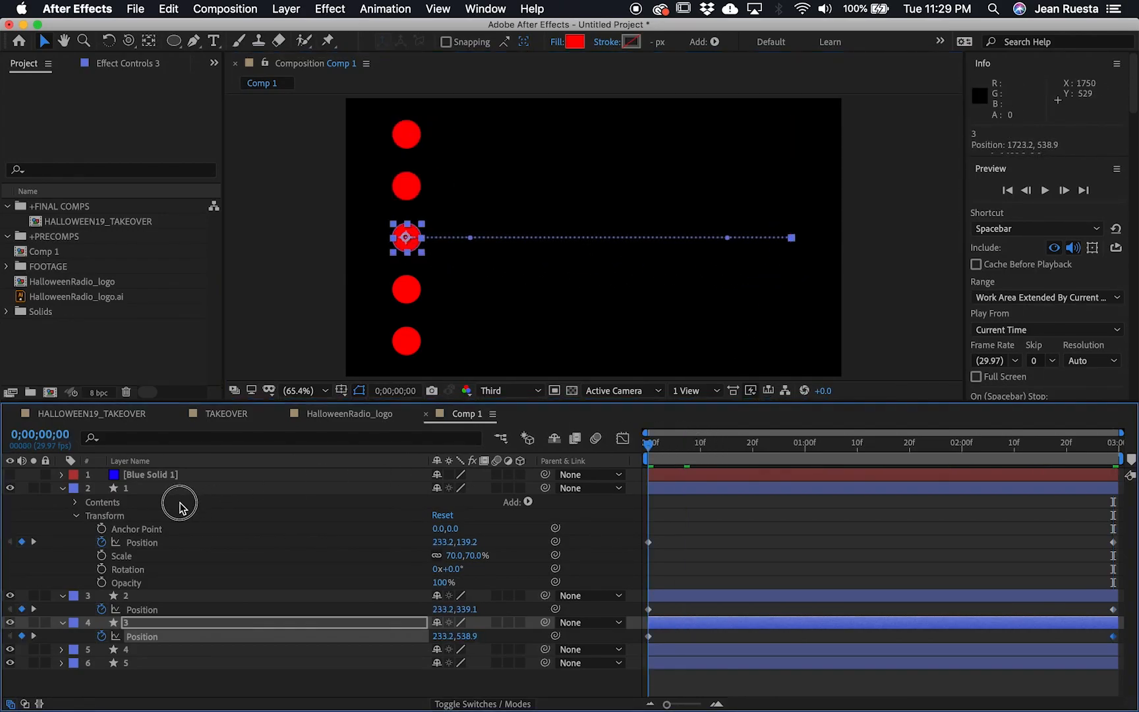
click(143, 653)
shift+click(139, 664)
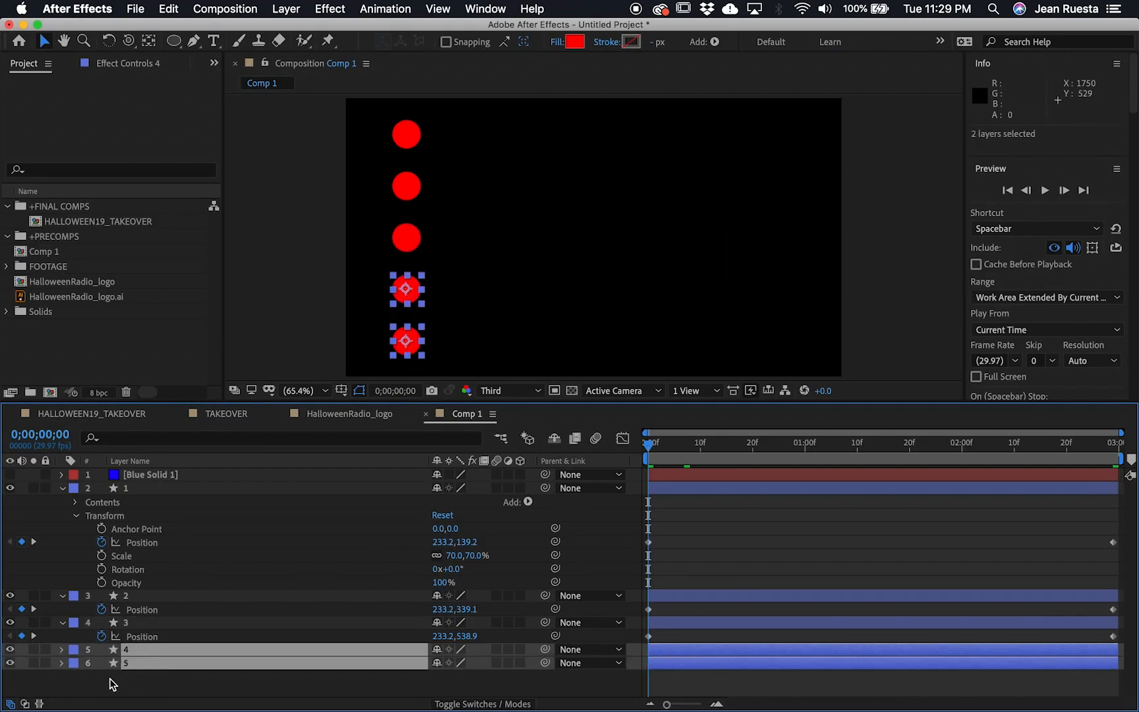
key(alt+shift+p)
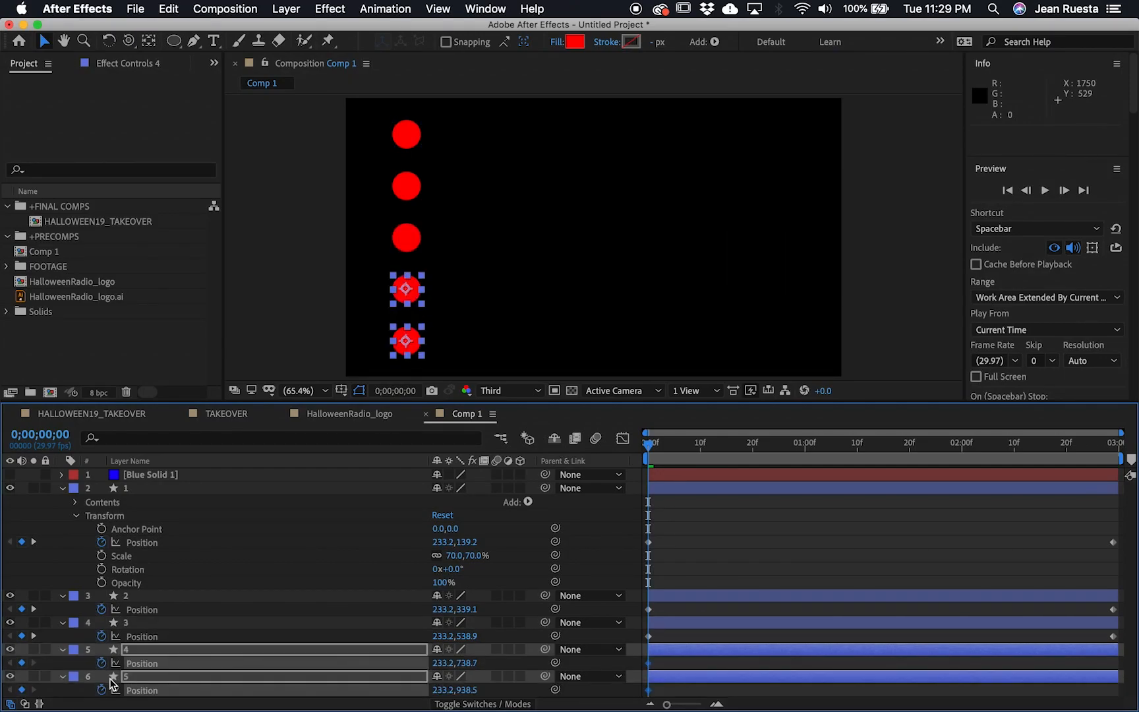
drag(658, 450, 1115, 446)
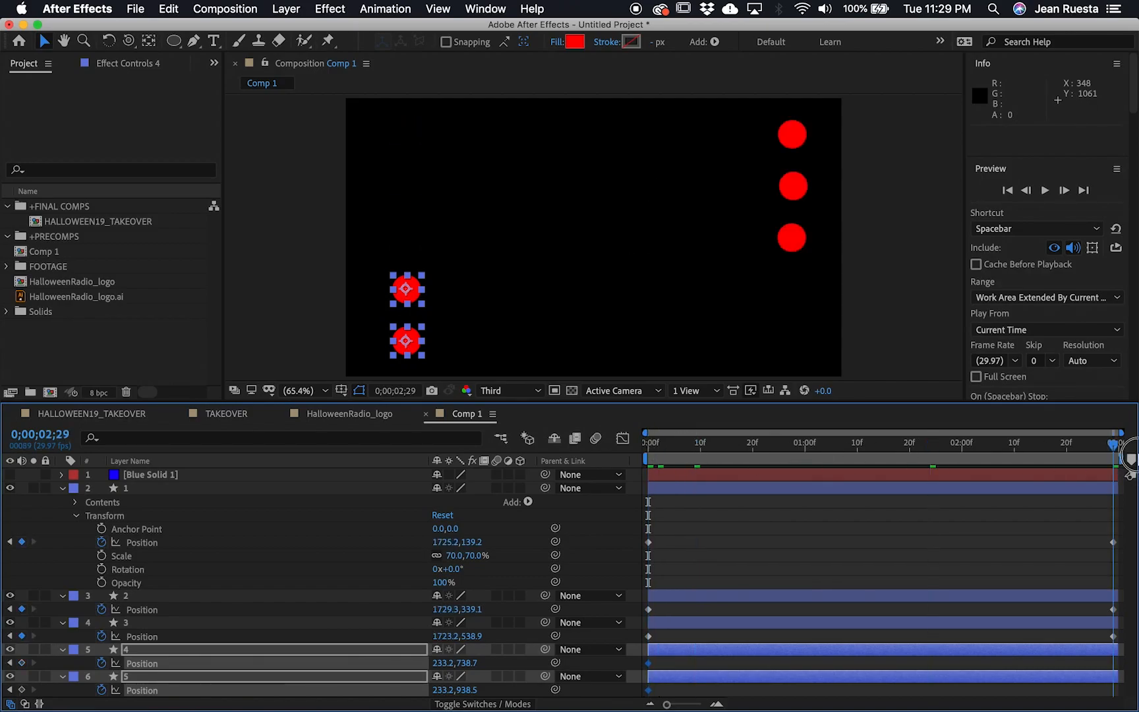
drag(417, 354, 798, 356)
key(shift+Right)
key(shift+Right)
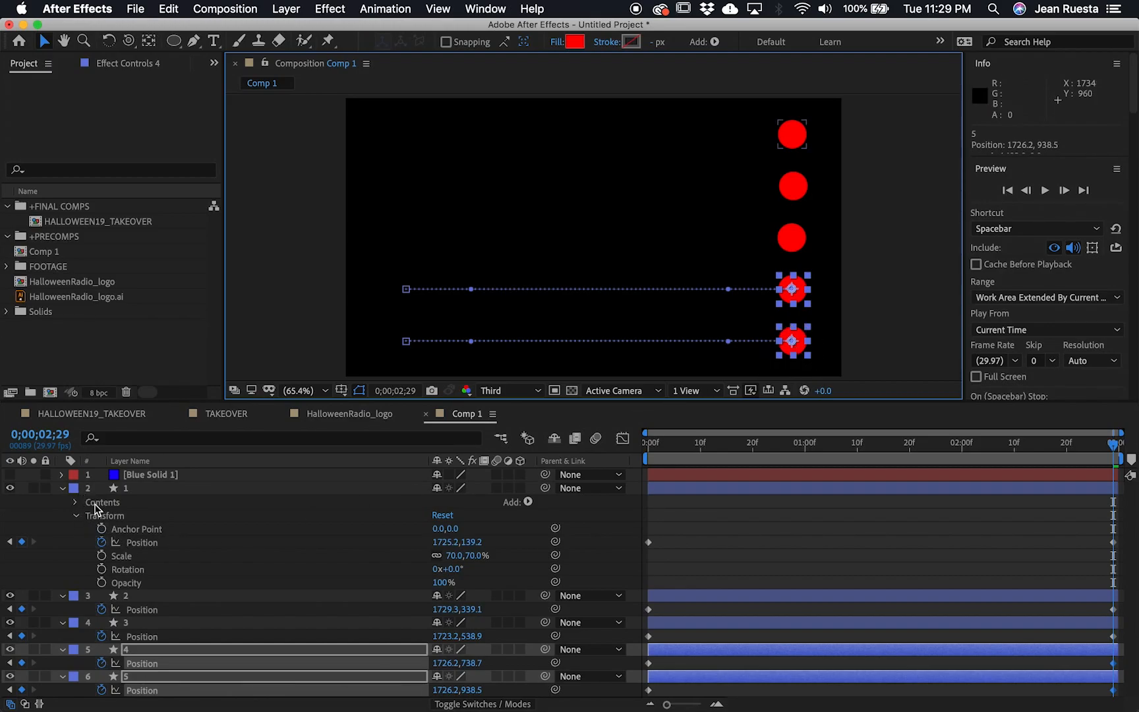
Collapse all layers in the composition and reveal only the keyframed Position properties of the five circle layers.
key(super+a)
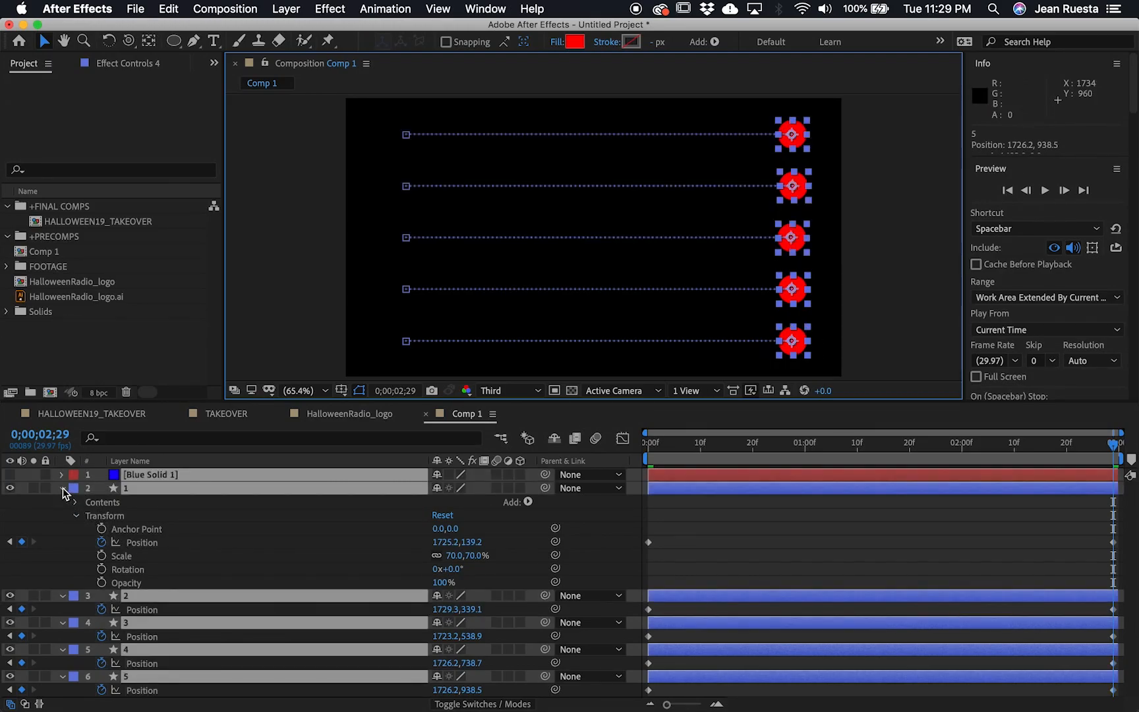
click(62, 489)
click(105, 592)
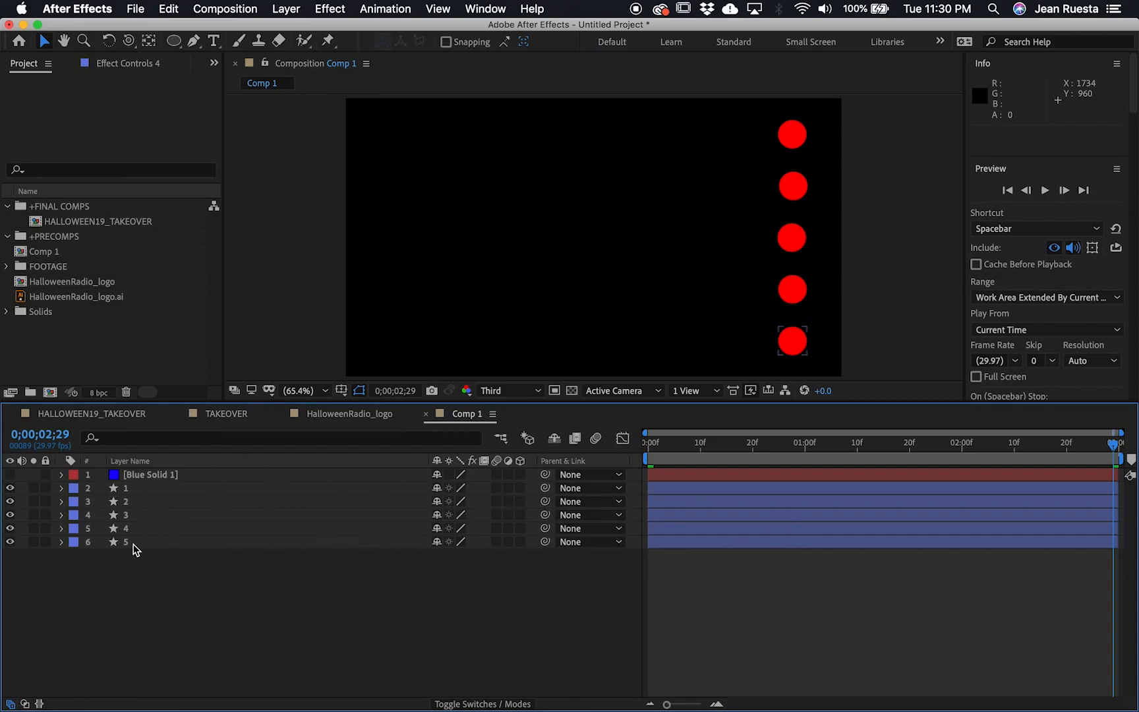
key(u)
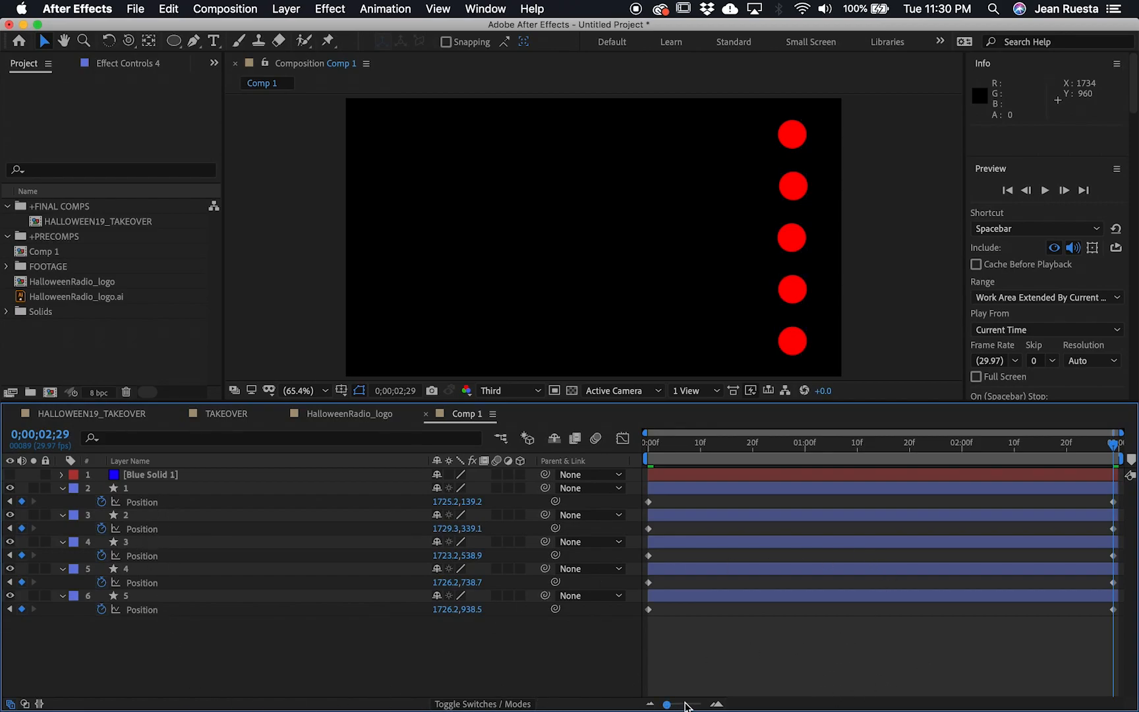
Play back the five circles' motion from 0;00;00;00, and return to the first frame.
drag(721, 445, 278, 504)
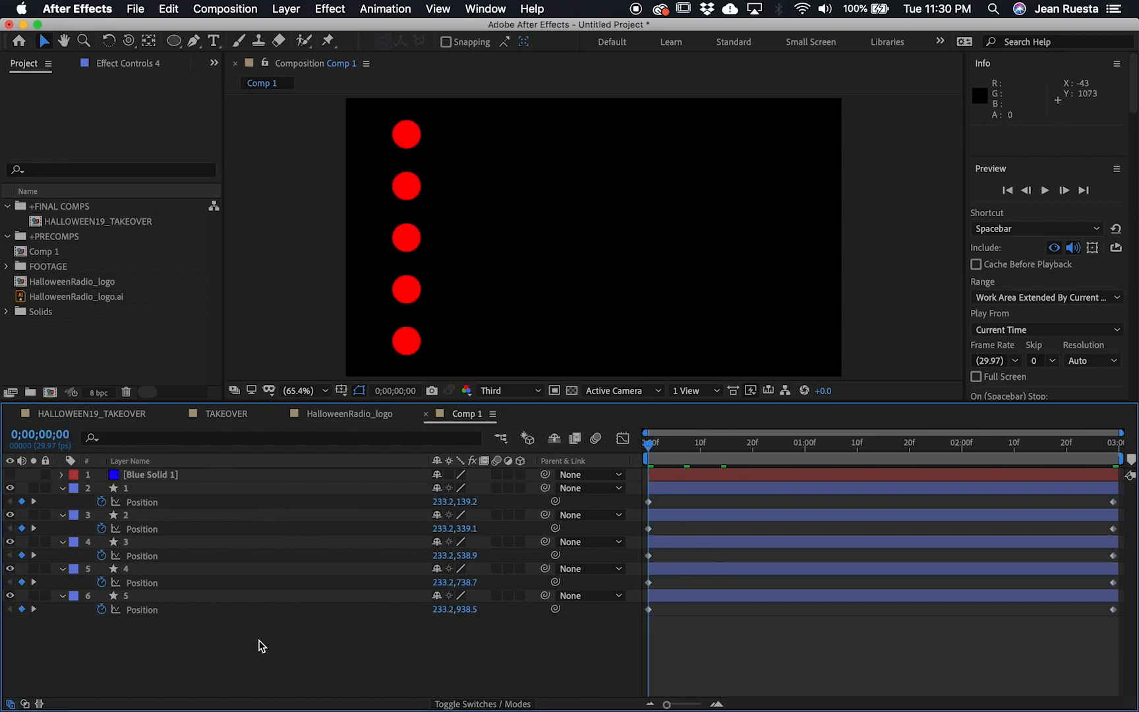
key(space)
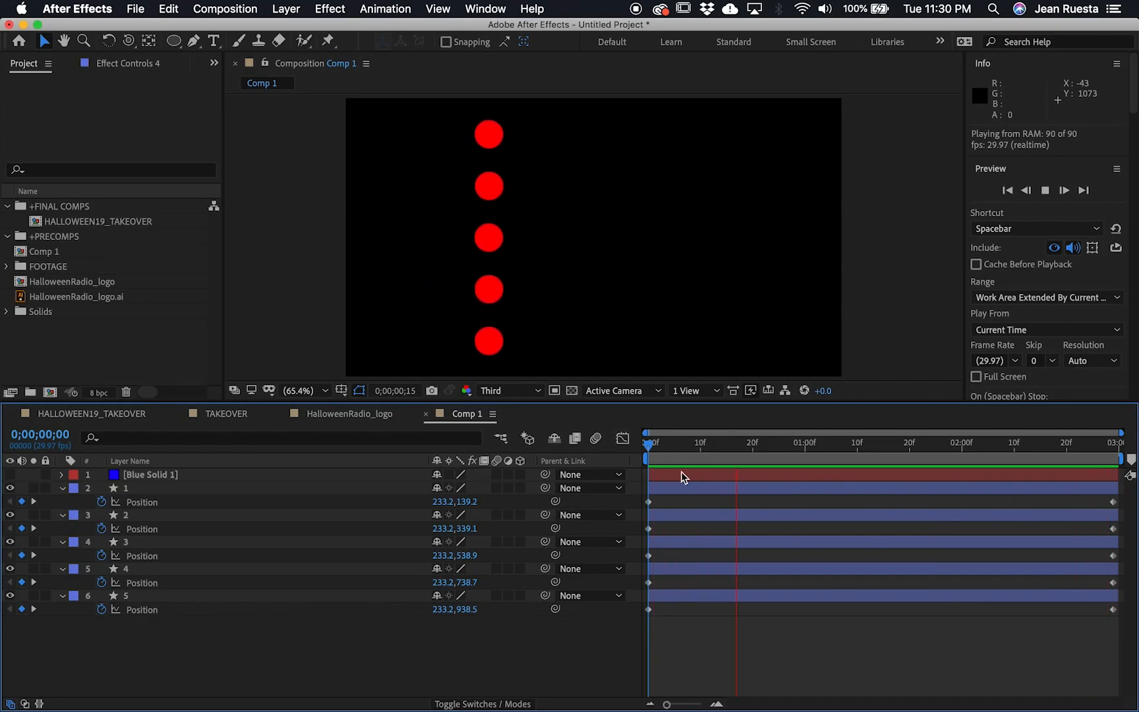
click(627, 453)
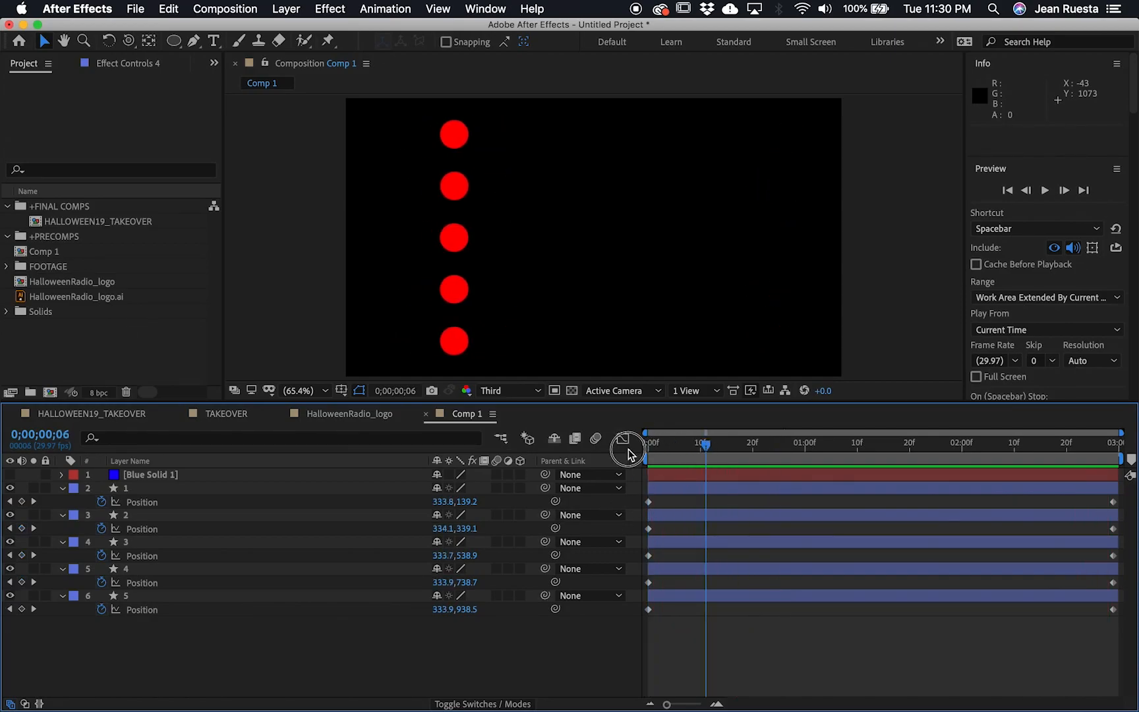
click(152, 491)
click(152, 653)
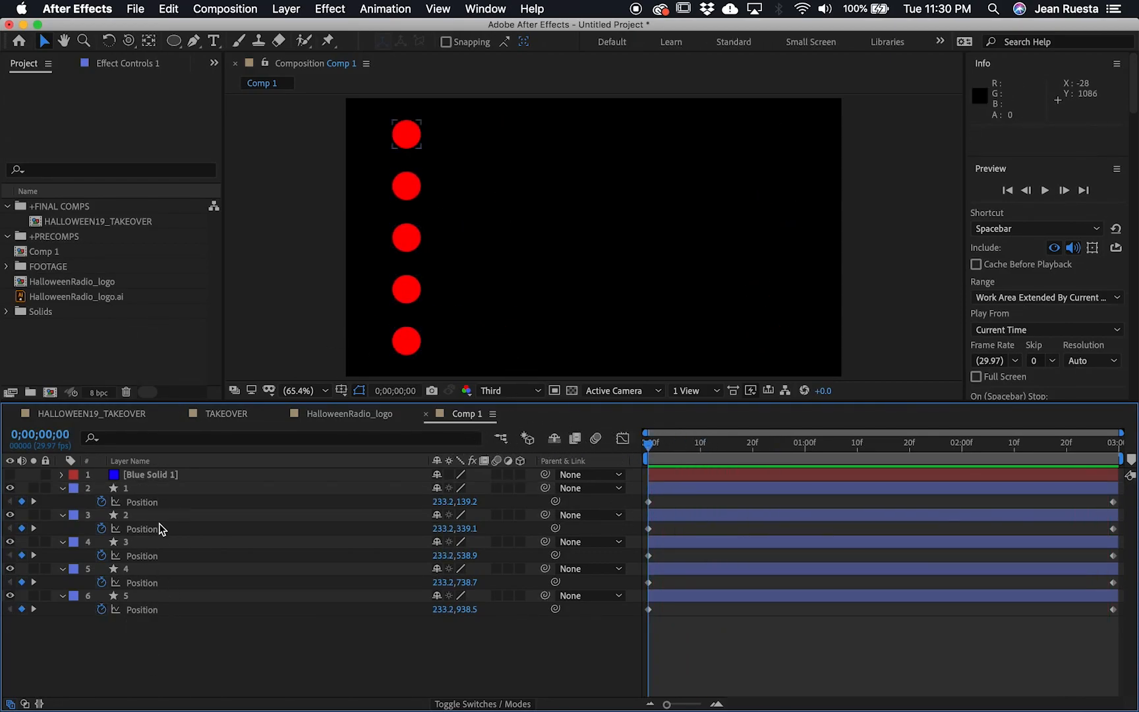
Add a text layer reading "LINEAR" beside the top circle.
click(152, 489)
click(213, 41)
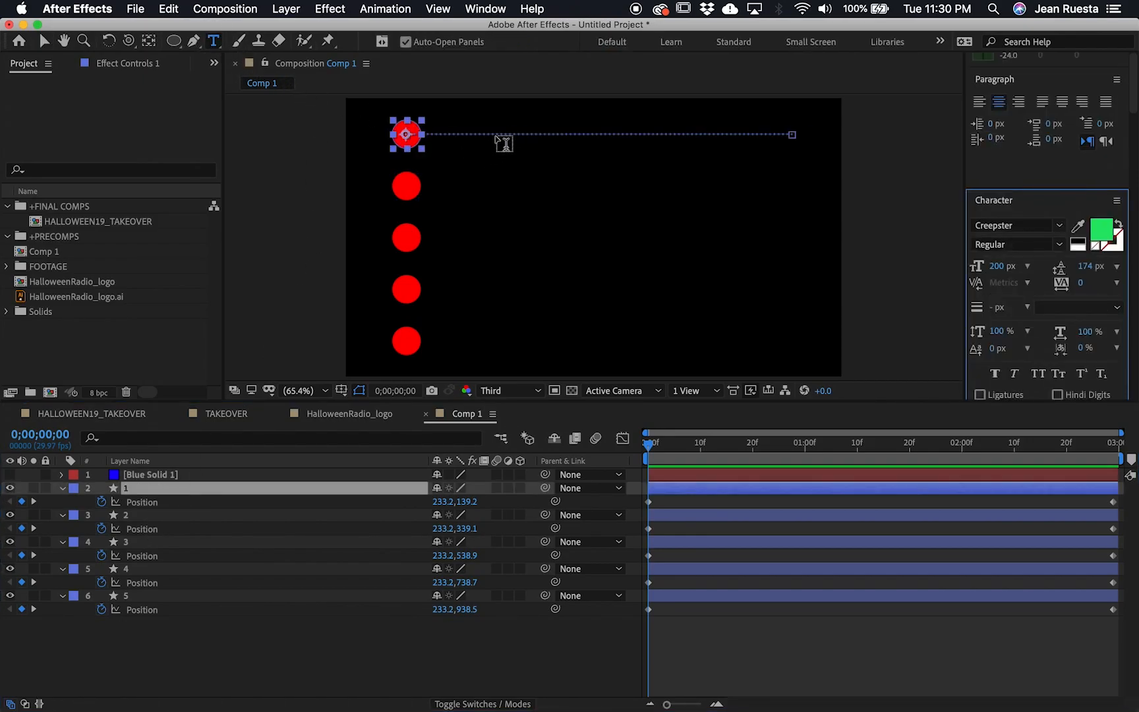
click(496, 137)
text(LINEAR)
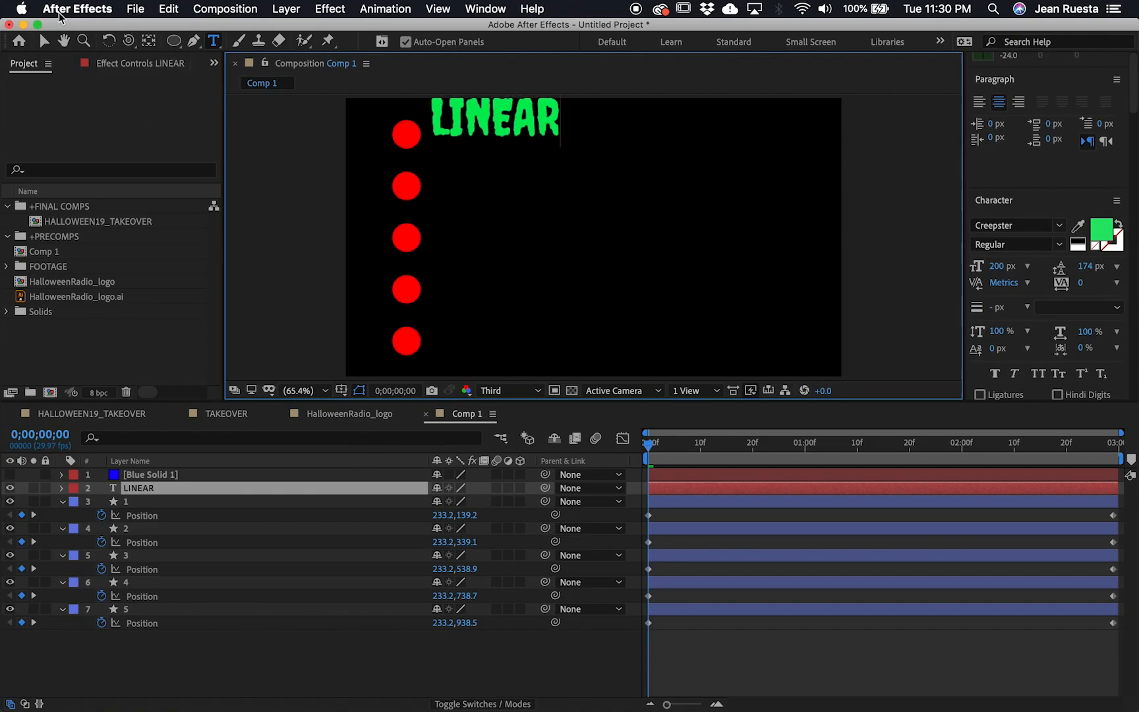
click(44, 41)
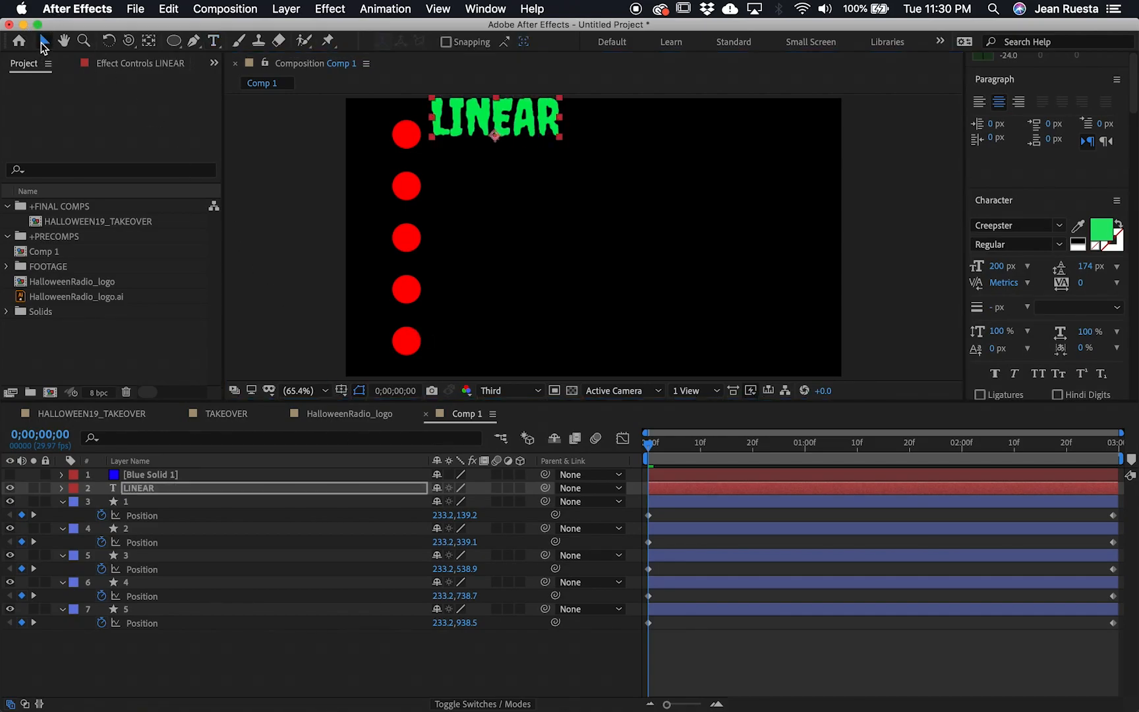
Reduce the LINEAR text to 137 px and position it just beside the top circle.
drag(511, 137, 554, 142)
drag(997, 266, 961, 271)
drag(544, 136, 524, 130)
drag(996, 266, 966, 265)
Collapse the properties of all layers in the composition and clear the selection.
key(super+a)
click(63, 502)
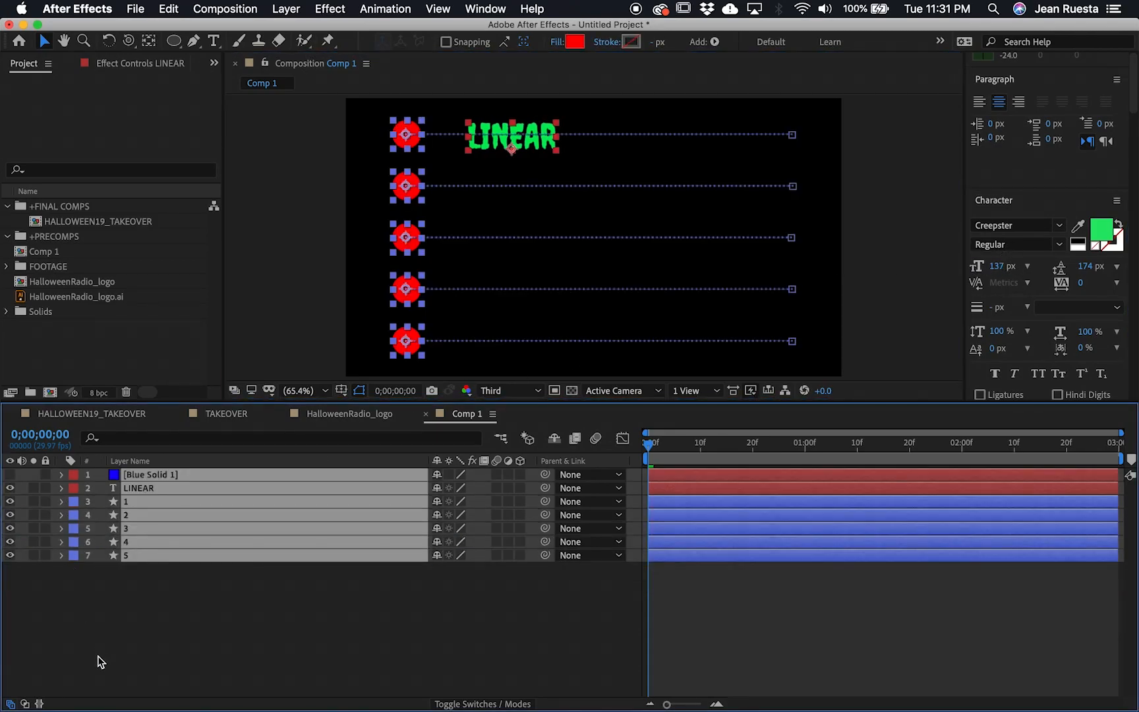
click(99, 659)
Nudge the LINEAR text slightly closer to the top circle and hide circle layers 3, 4 and 5.
click(137, 491)
drag(501, 145, 495, 147)
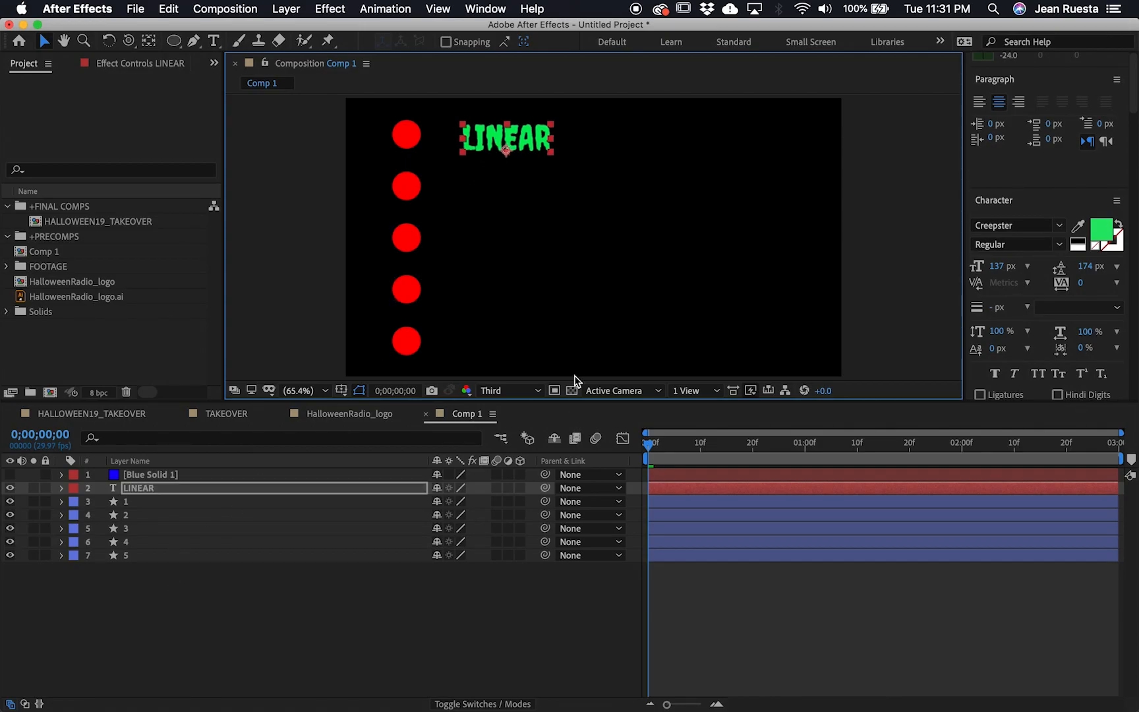
drag(10, 528, 39, 605)
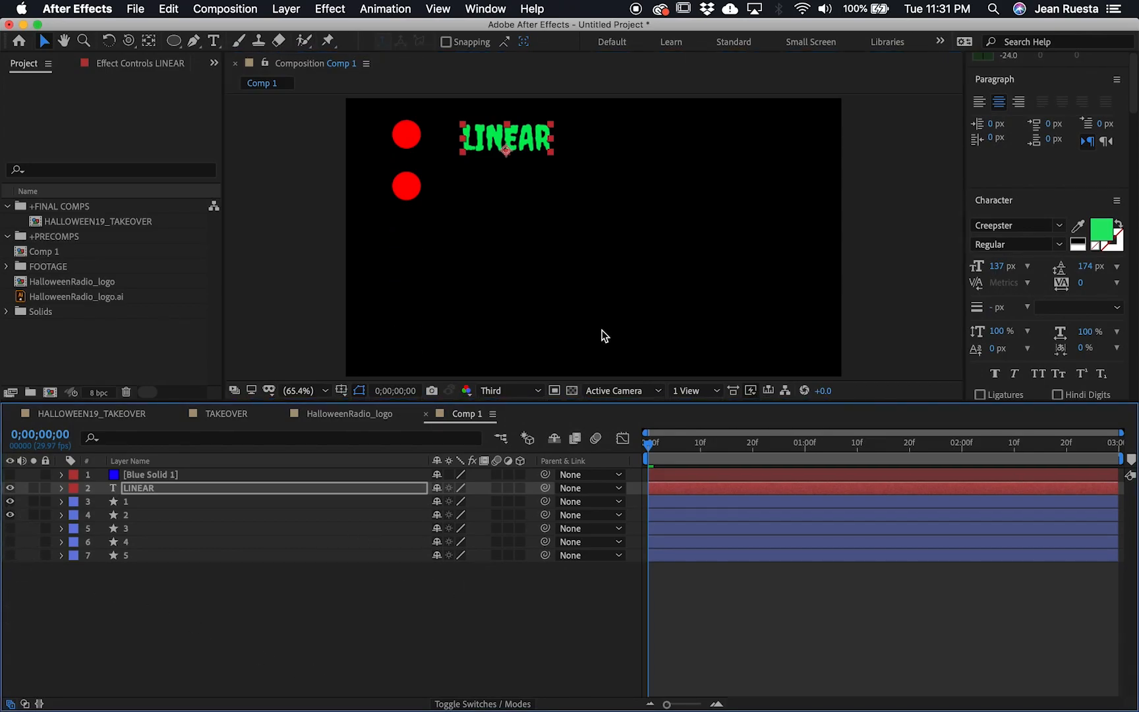
Enlarge the composition viewer and frame the circles and LINEAR label at 100% magnification.
scroll(605, 335, up, 1)
drag(226, 271, 79, 252)
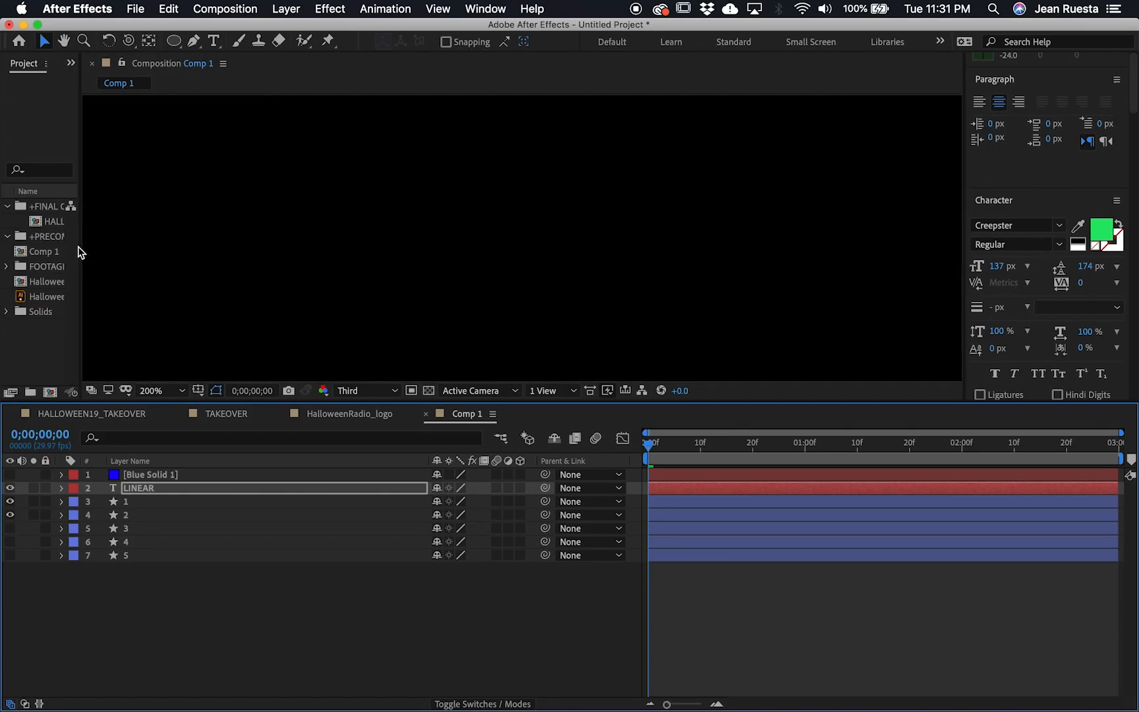
drag(521, 338, 705, 217)
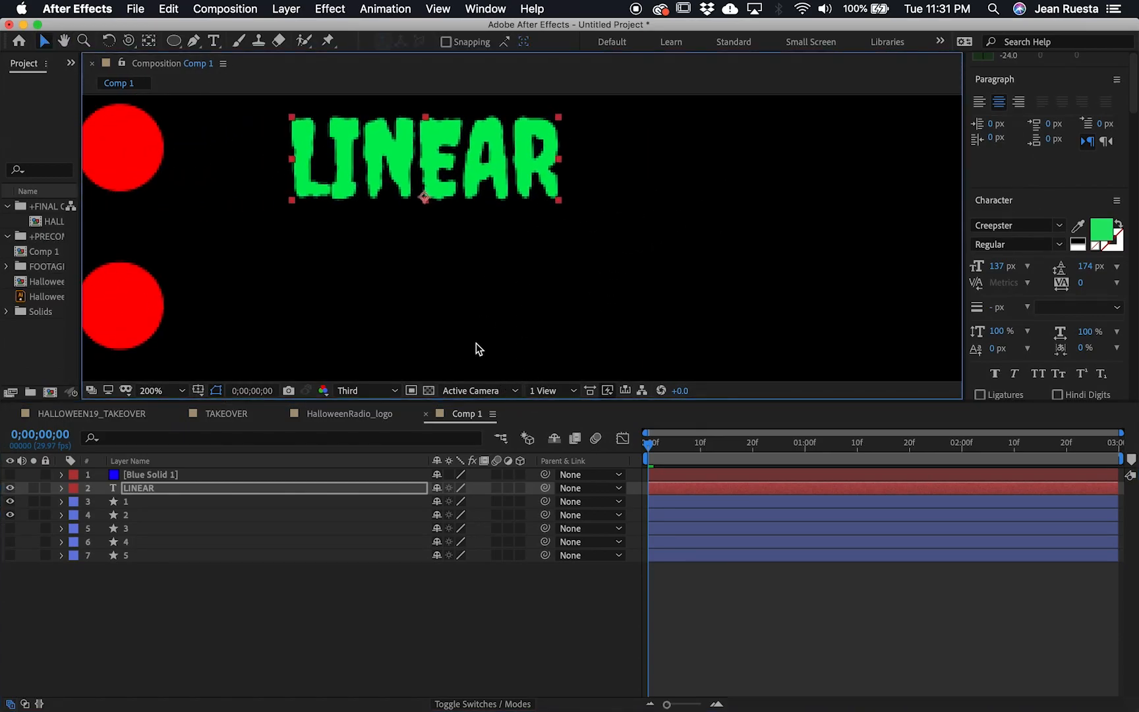
key(comma)
key(h)
drag(625, 287, 561, 271)
key(v)
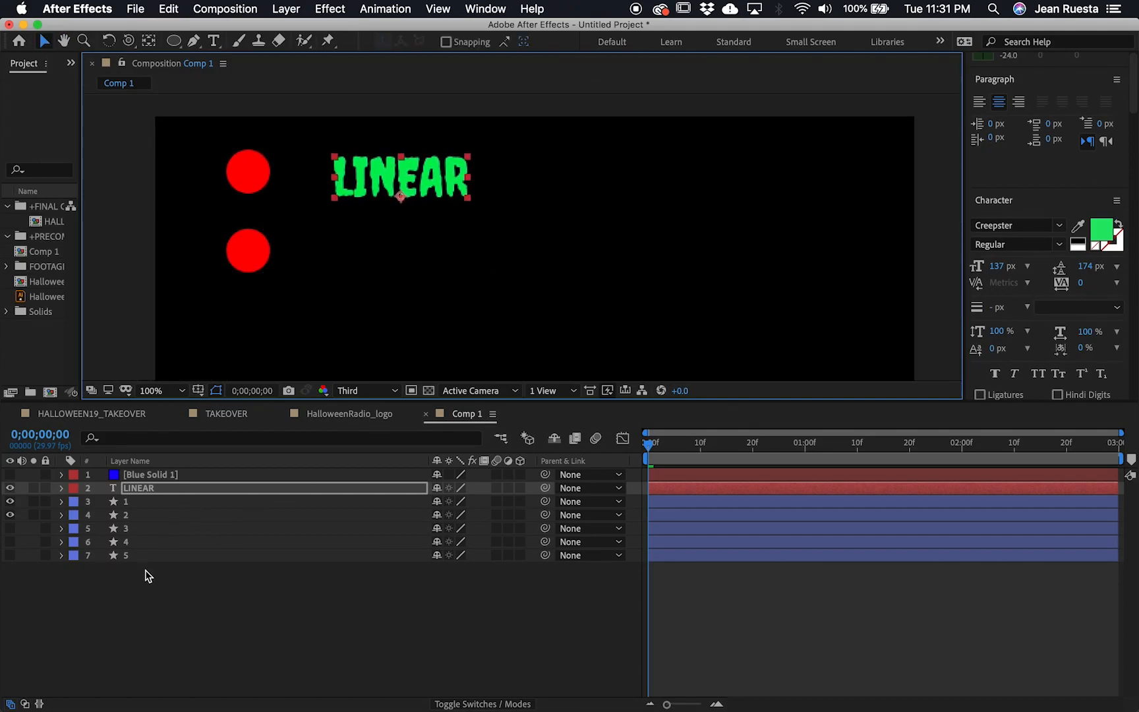
Reveal layer 1's Position keyframes and preview its linear motion, returning the playhead to the first frame.
click(156, 503)
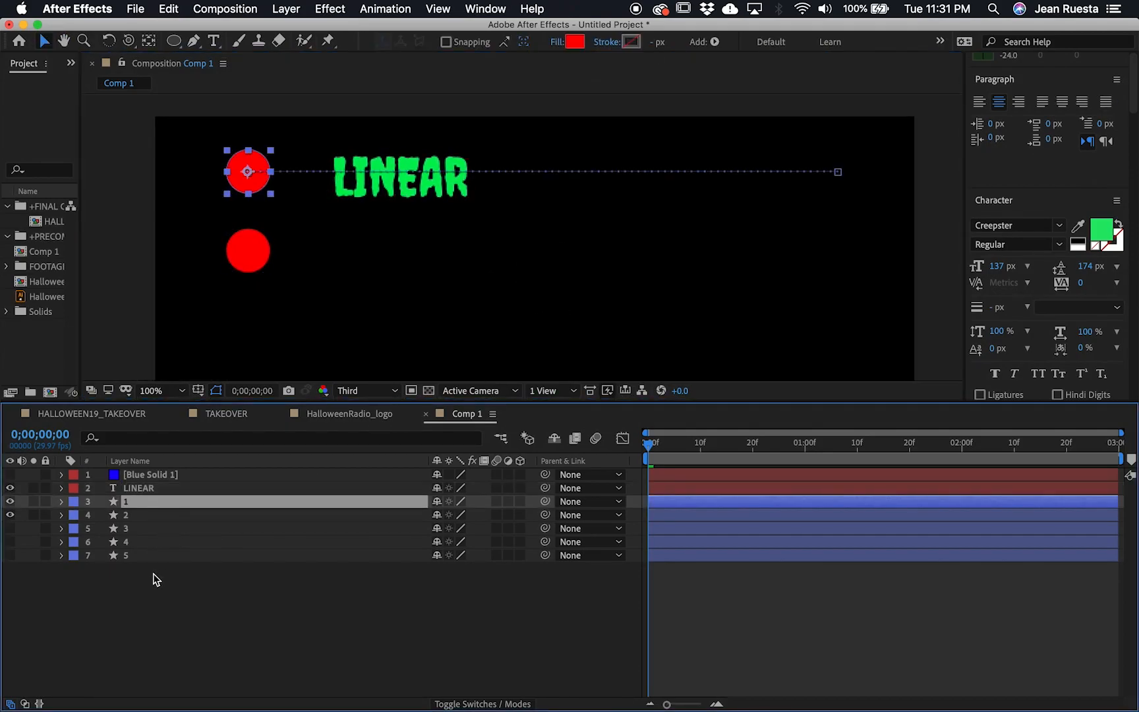
key(space)
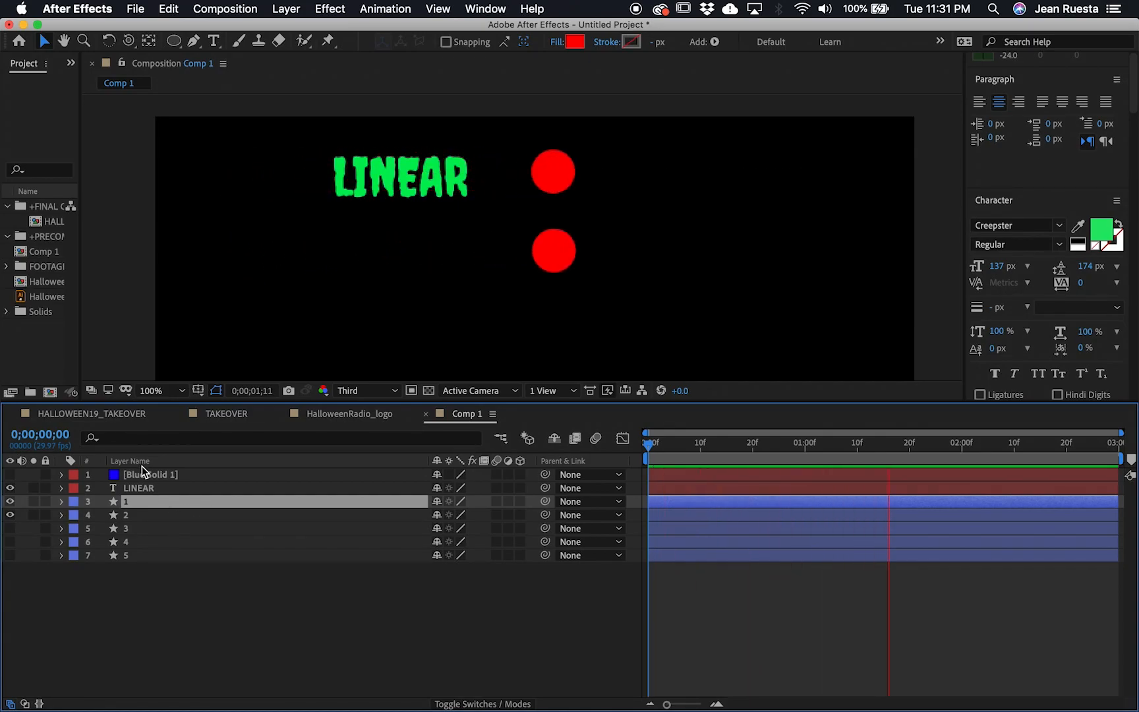
key(p)
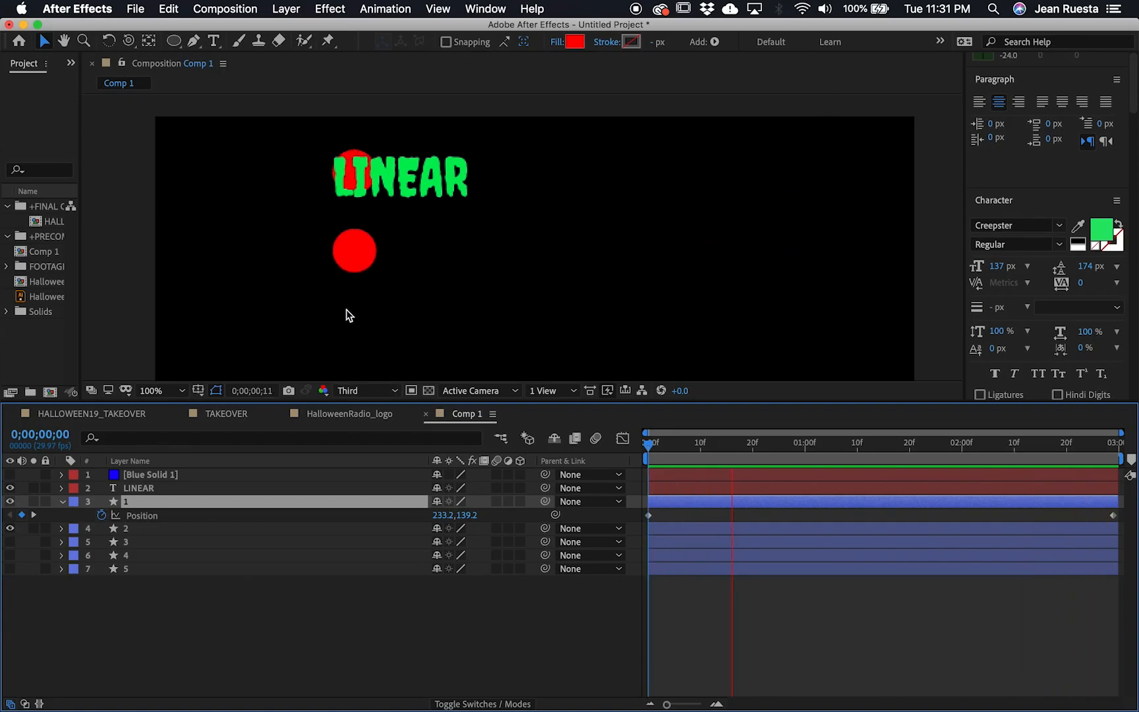
click(666, 448)
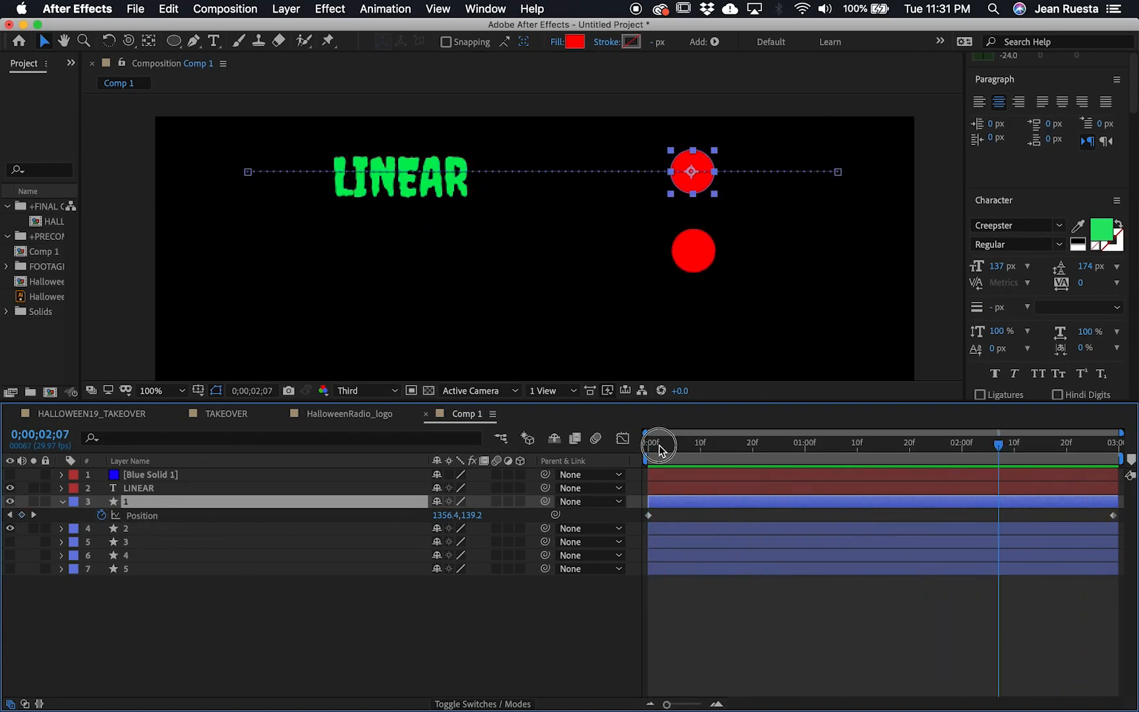
Reveal layer 2's Position property and apply Easy Ease Out to its first keyframe.
click(133, 528)
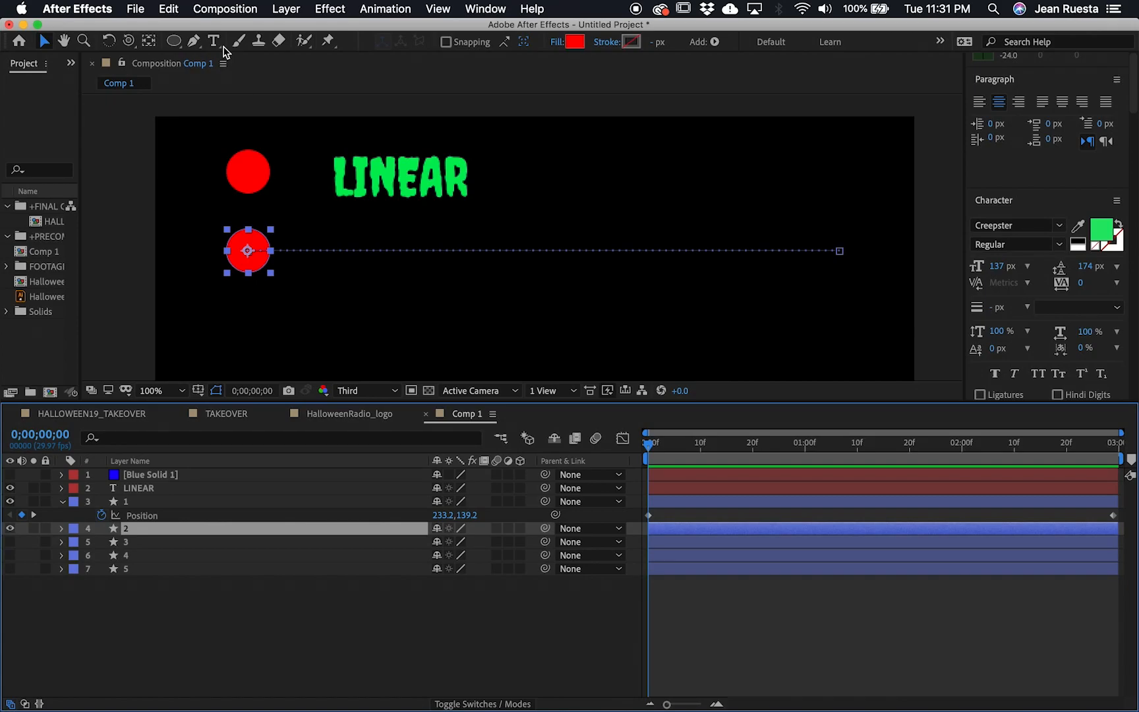
key(p)
drag(661, 535, 638, 555)
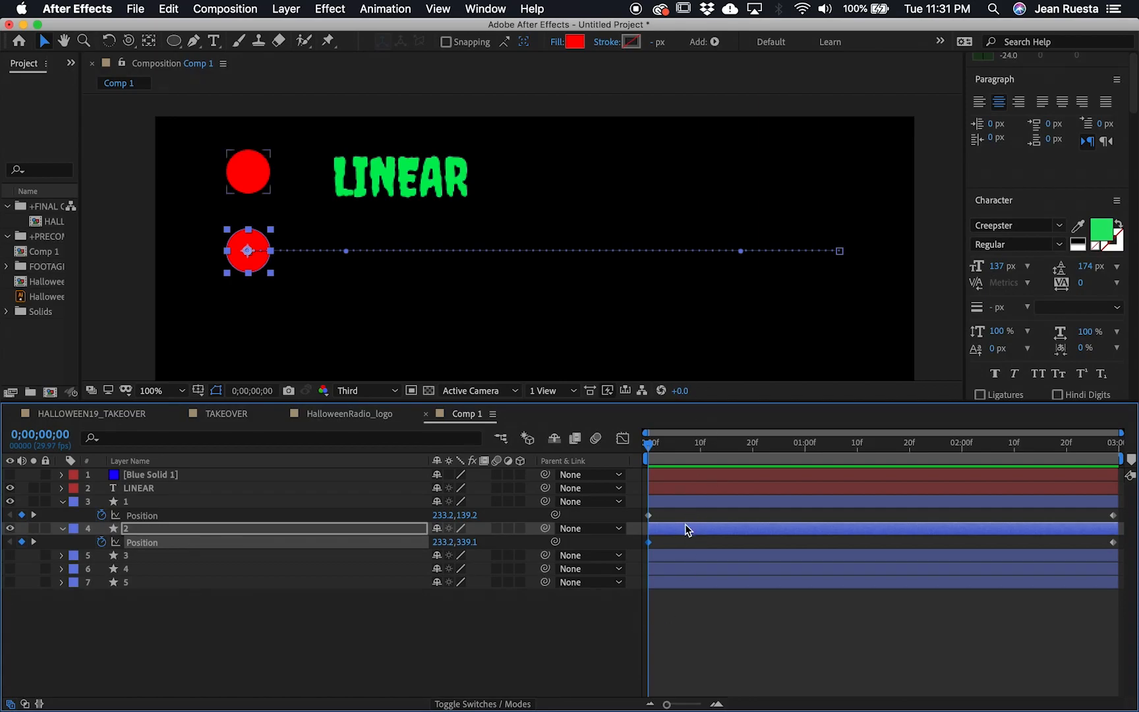
right_click(650, 543)
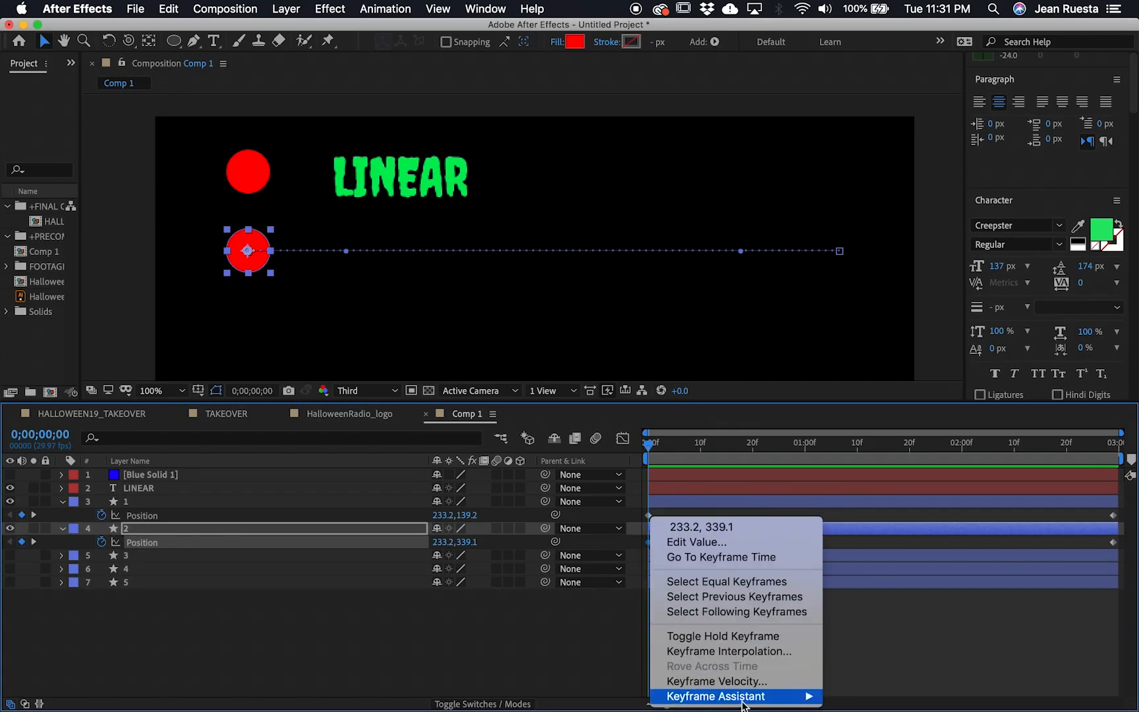
mouse_move(709, 704)
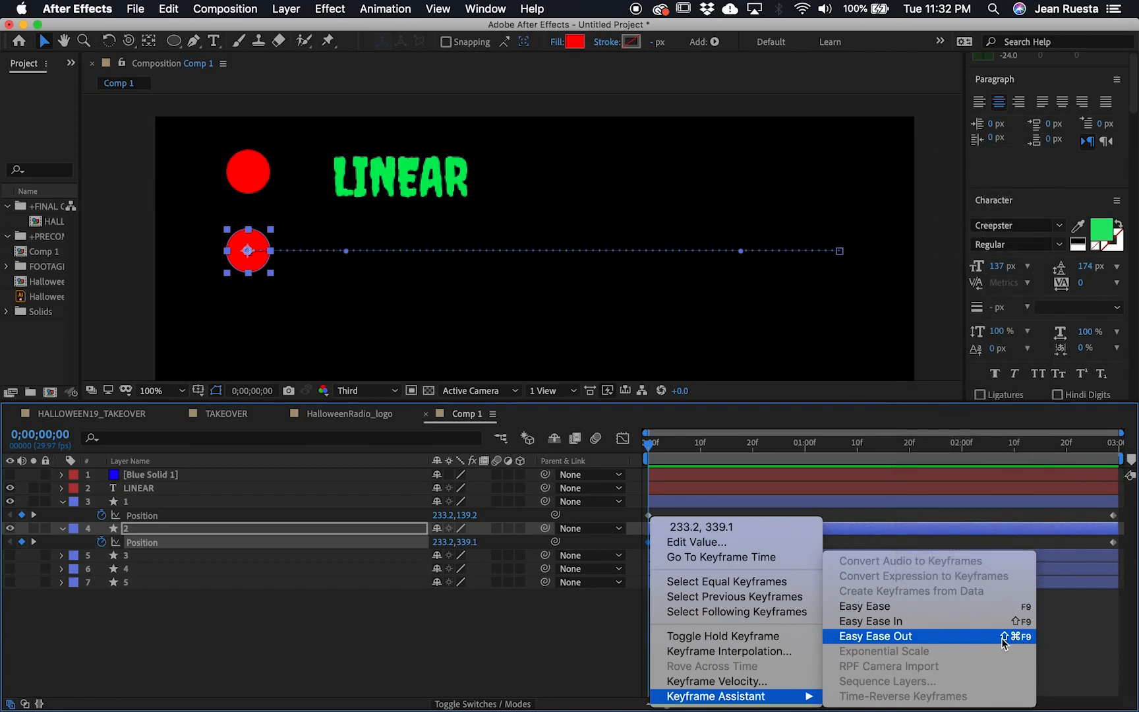
click(1001, 636)
click(725, 631)
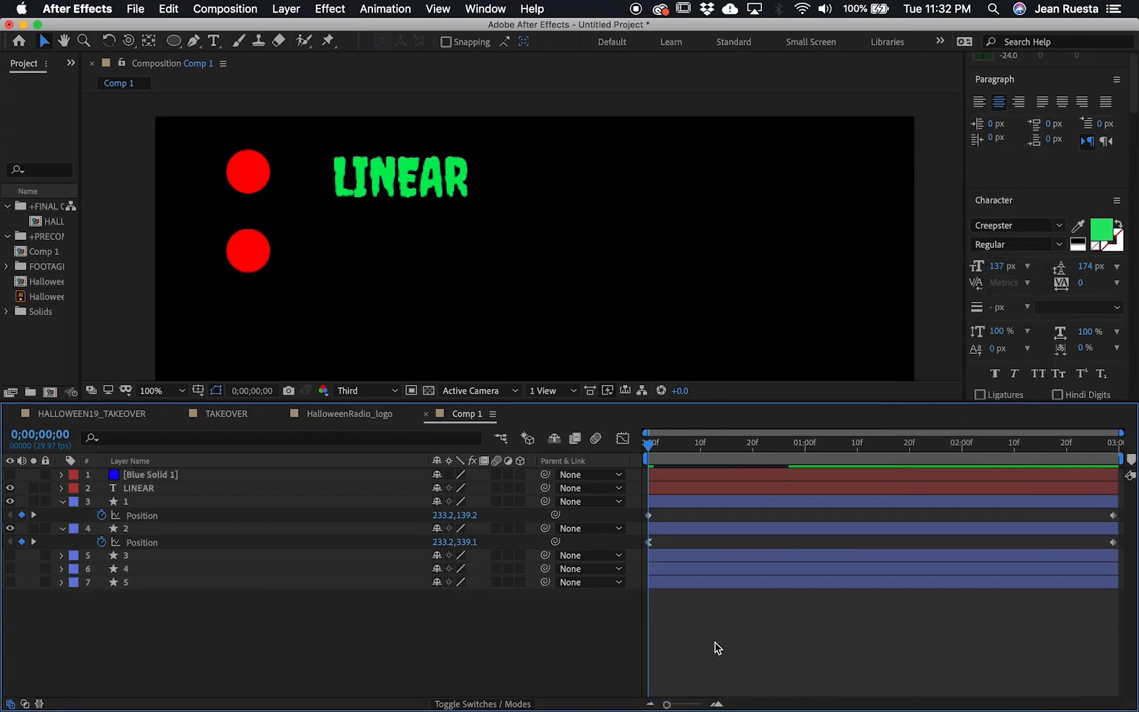
Scrub through the opening frames to compare how circles 1 and 2 start moving, then return to the beginning.
drag(659, 450, 705, 448)
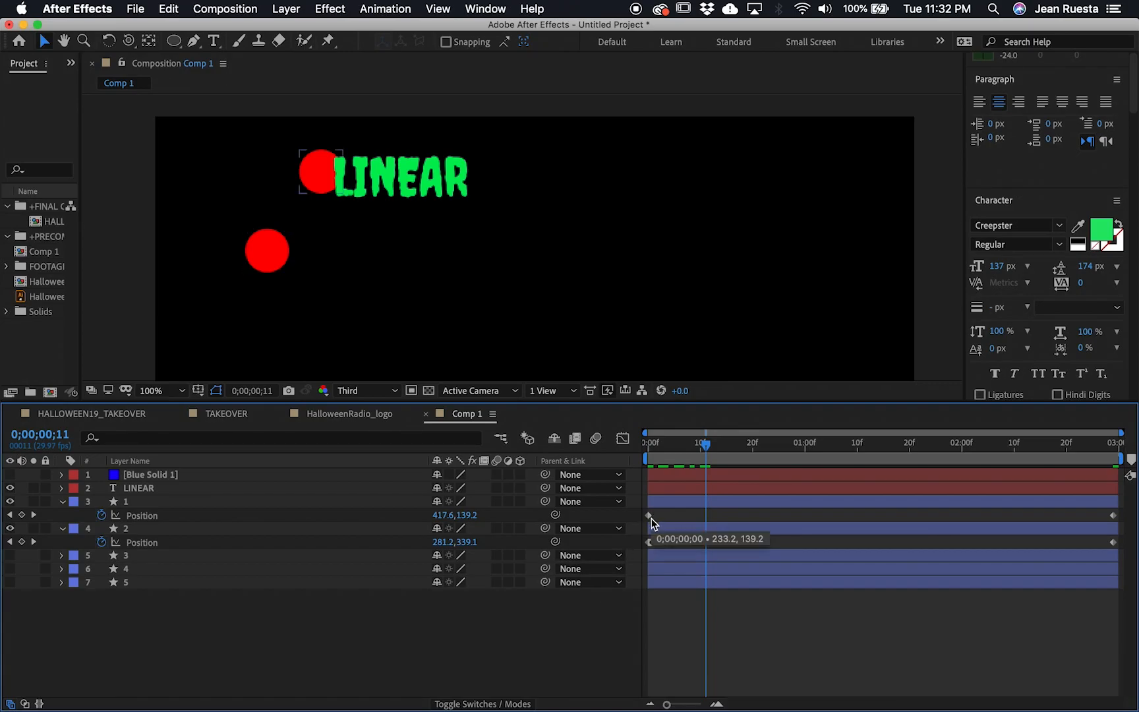
click(649, 542)
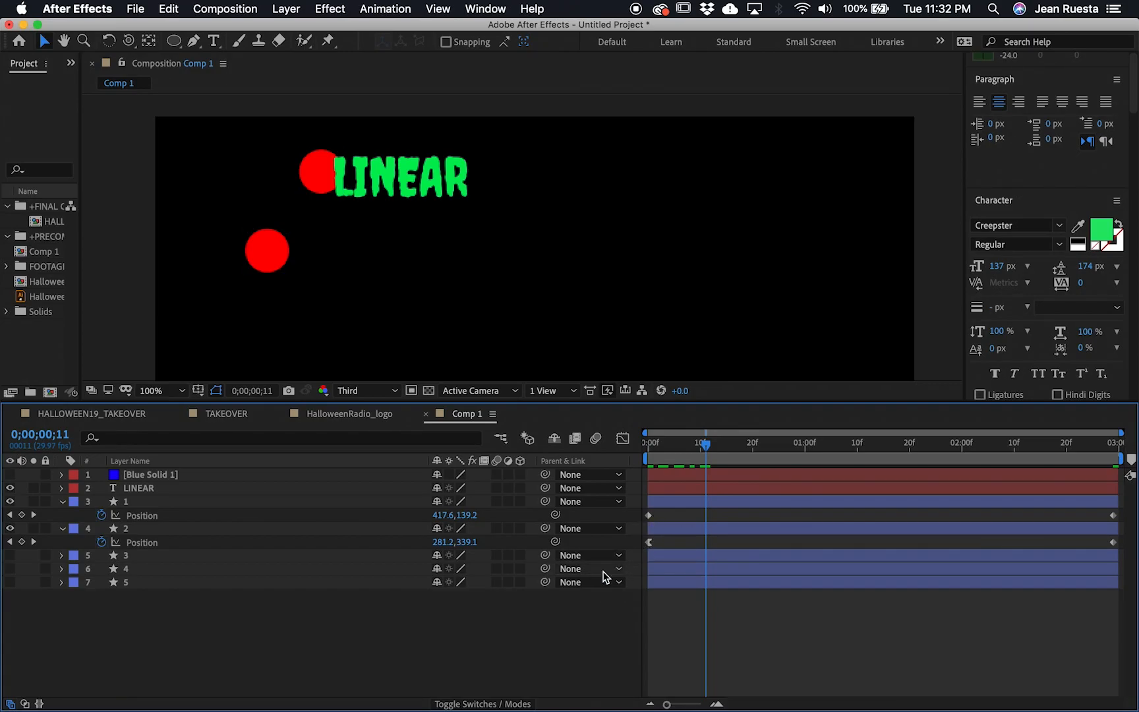
drag(703, 451, 640, 456)
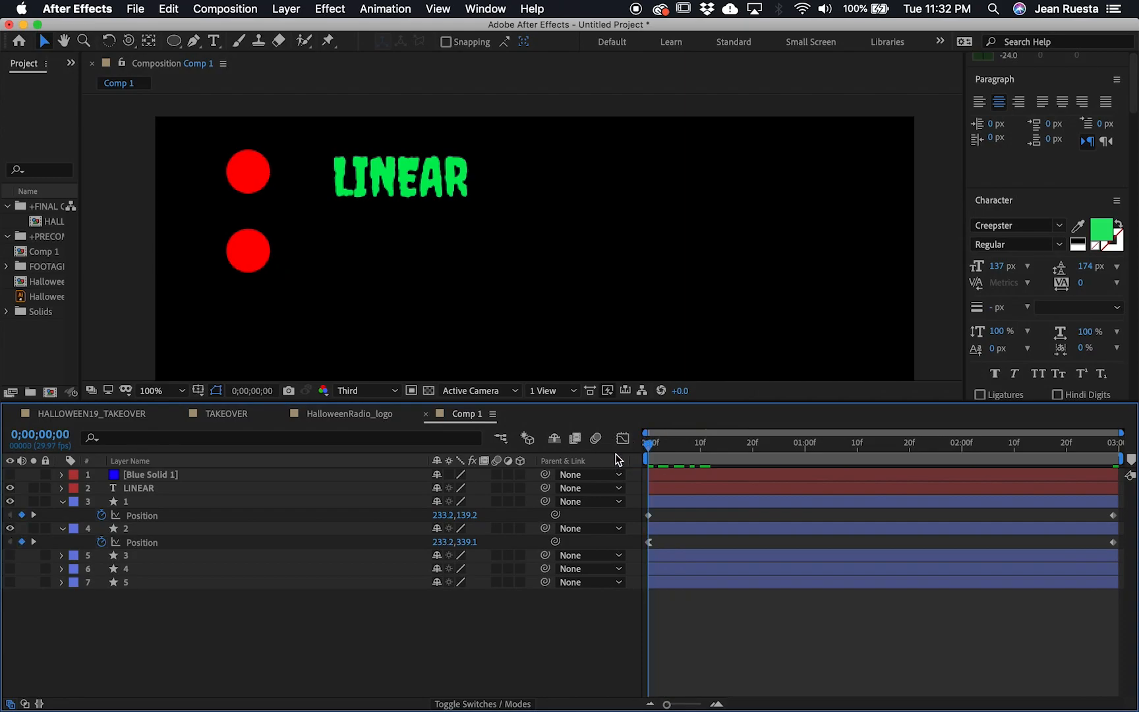
Duplicate the LINEAR label, place the copy beside the second circle and change its text to EASY OUT.
click(144, 491)
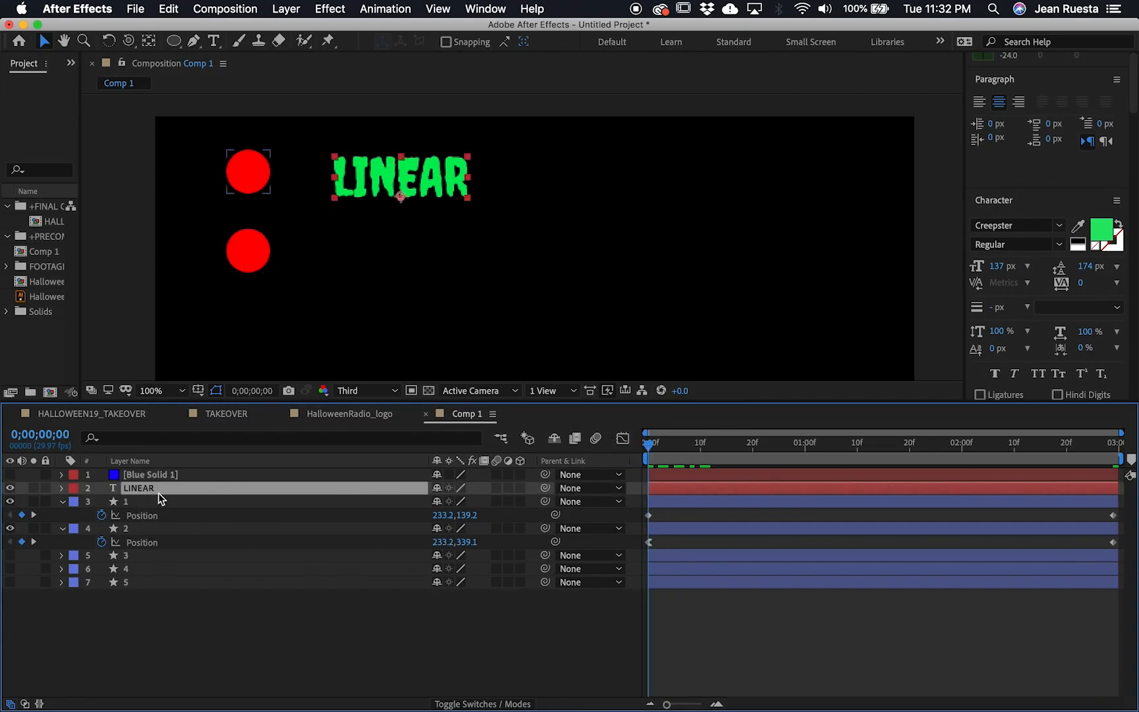
key(super+d)
drag(395, 202, 388, 263)
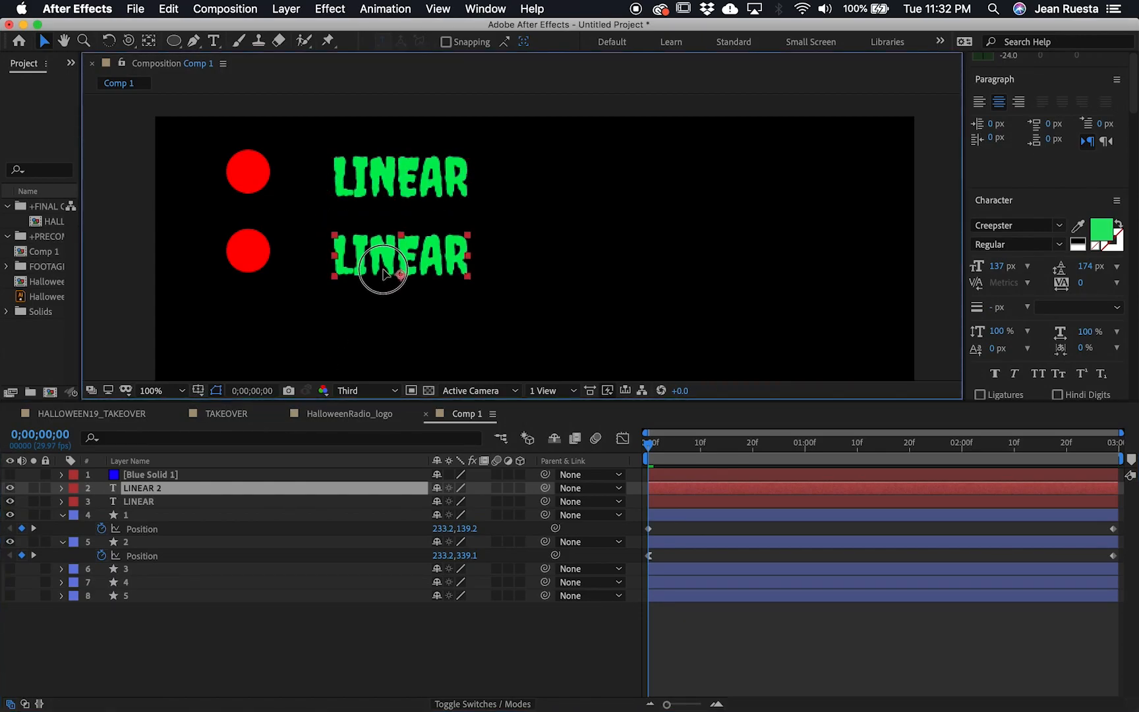
double_click(136, 489)
text(EASY OUT)
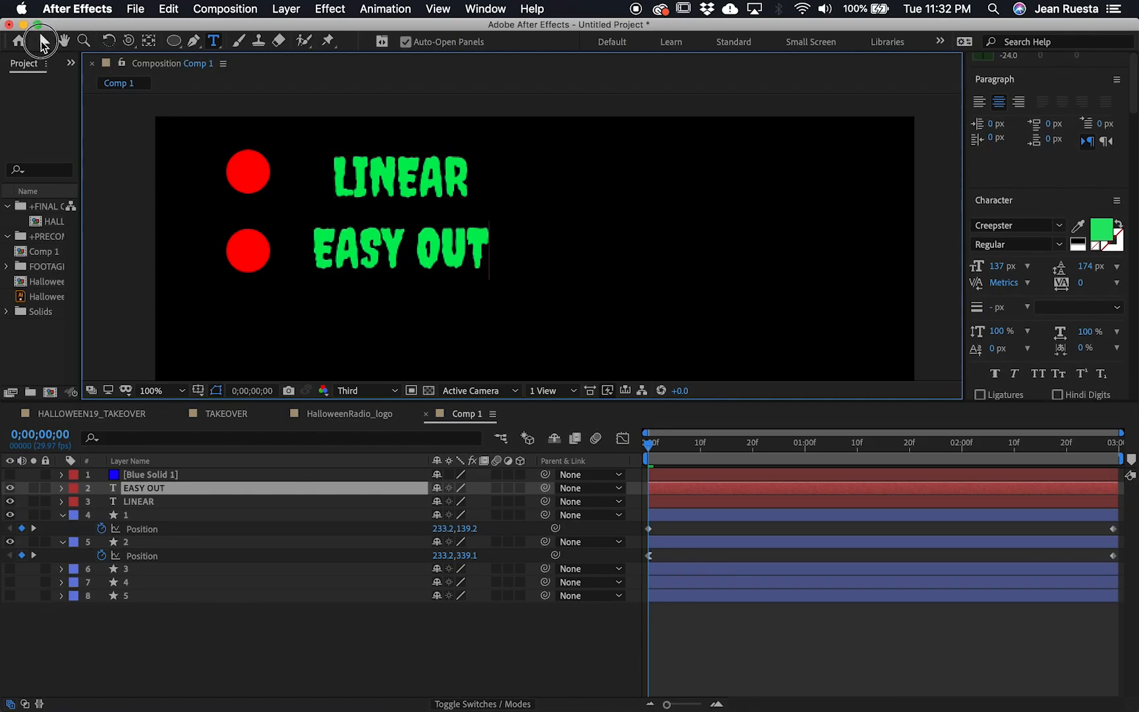
click(43, 44)
click(429, 613)
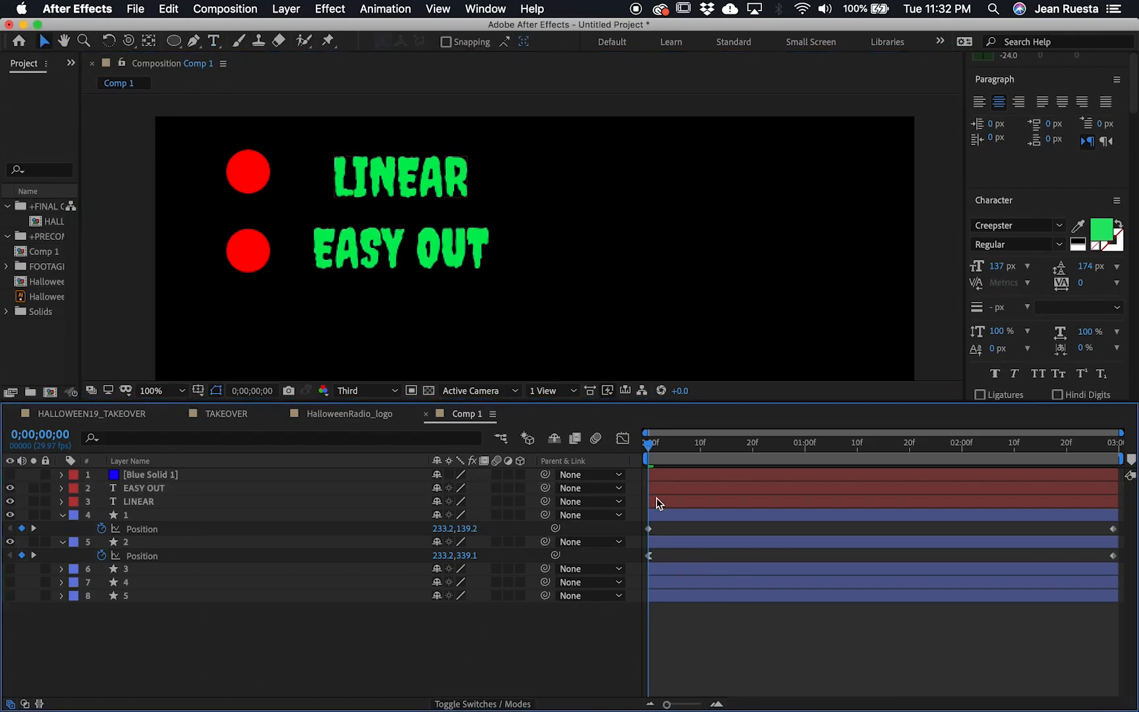
Preview the LINEAR and EASY OUT motions together and return the playhead to the first frame.
key(space)
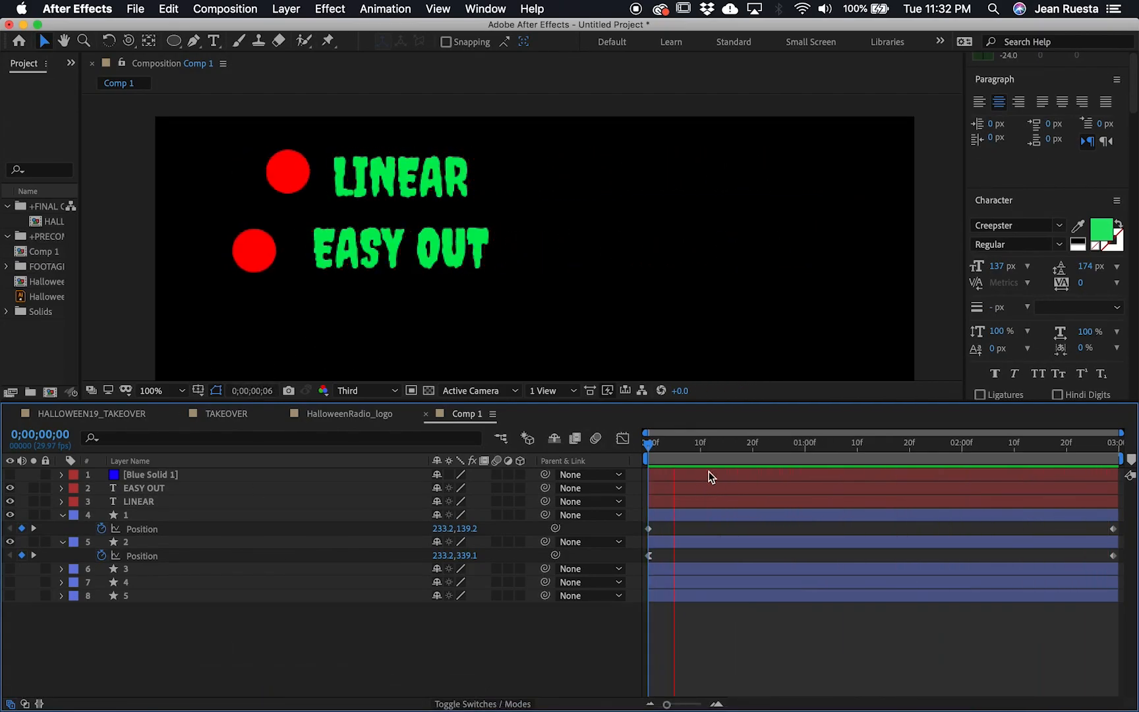
key(space)
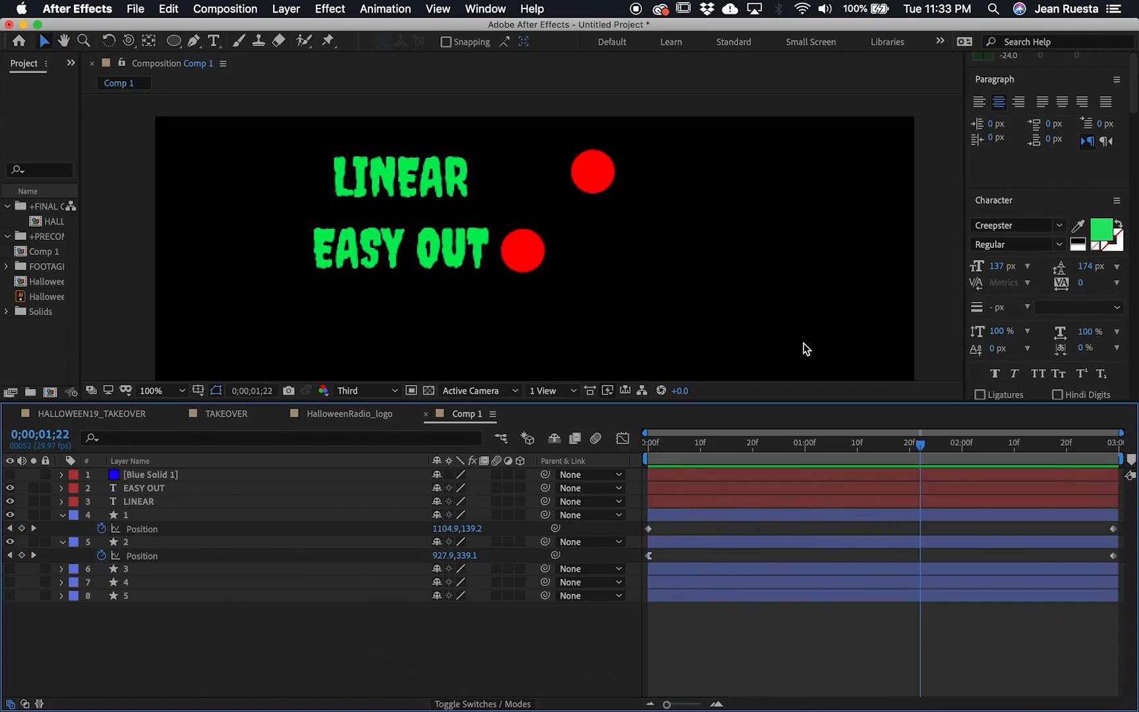
drag(749, 447, 422, 475)
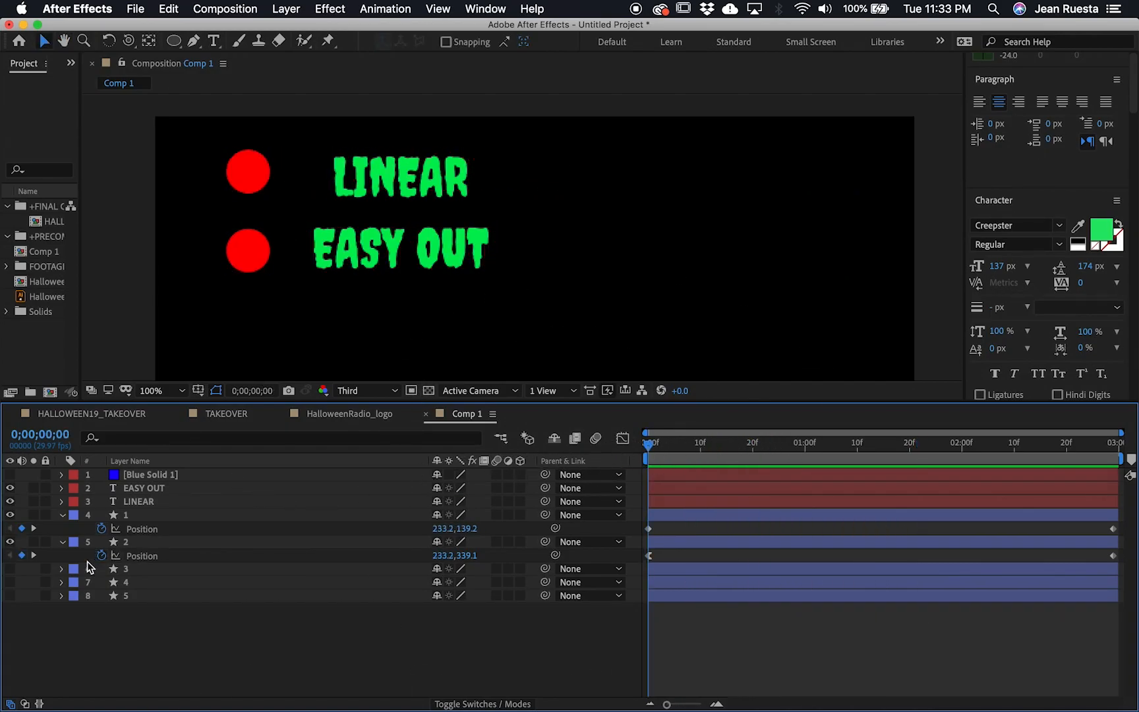
Make layer 3 visible and place a duplicate of the EASY OUT label beside its circle.
click(10, 568)
click(139, 570)
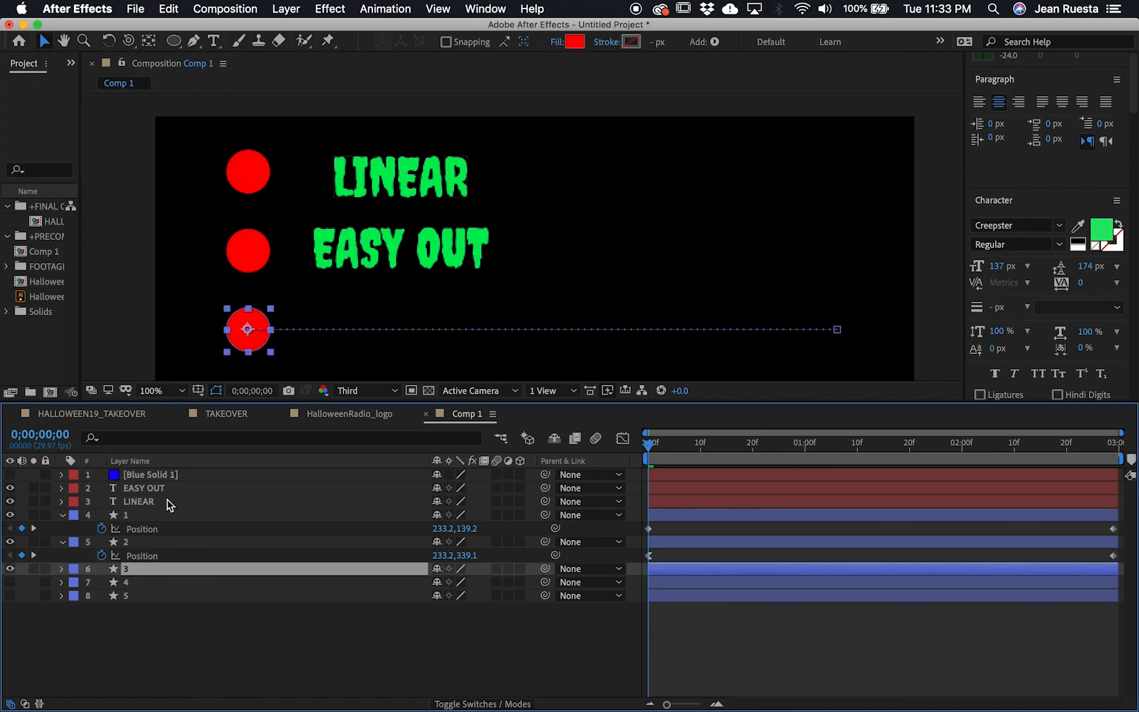
click(175, 492)
key(super+d)
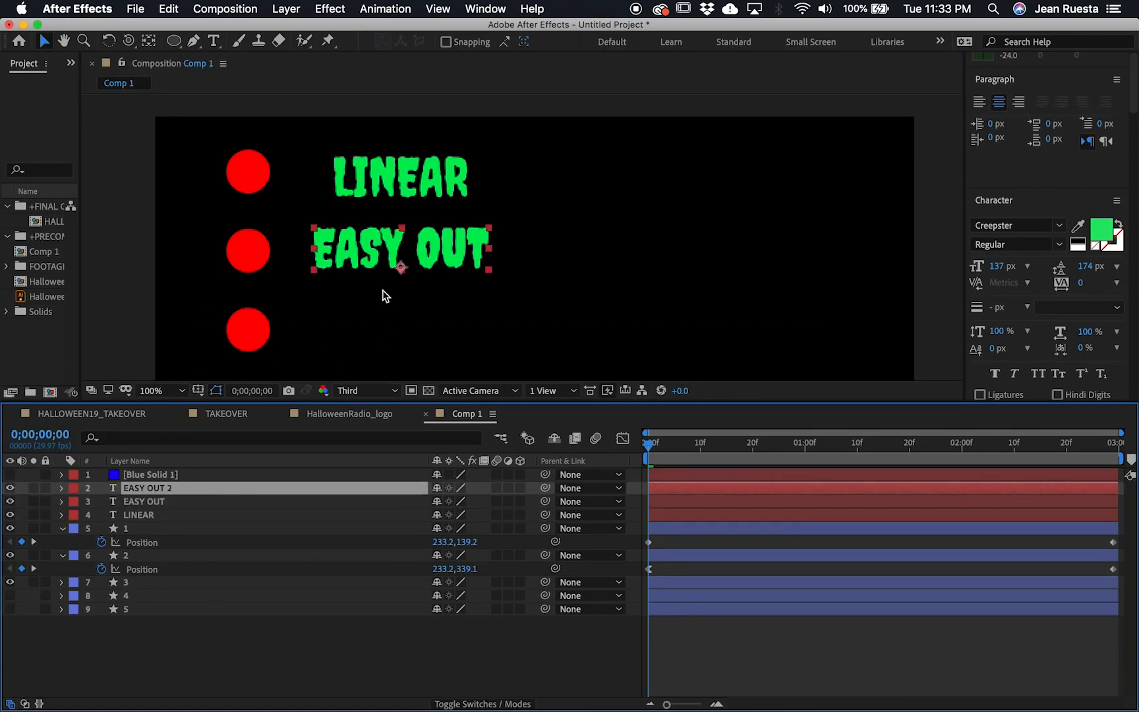
drag(397, 255, 409, 328)
Change the text of the label beside the third circle to EASY IN.
key(t)
double_click(418, 334)
click(417, 334)
double_click(418, 334)
text(I)
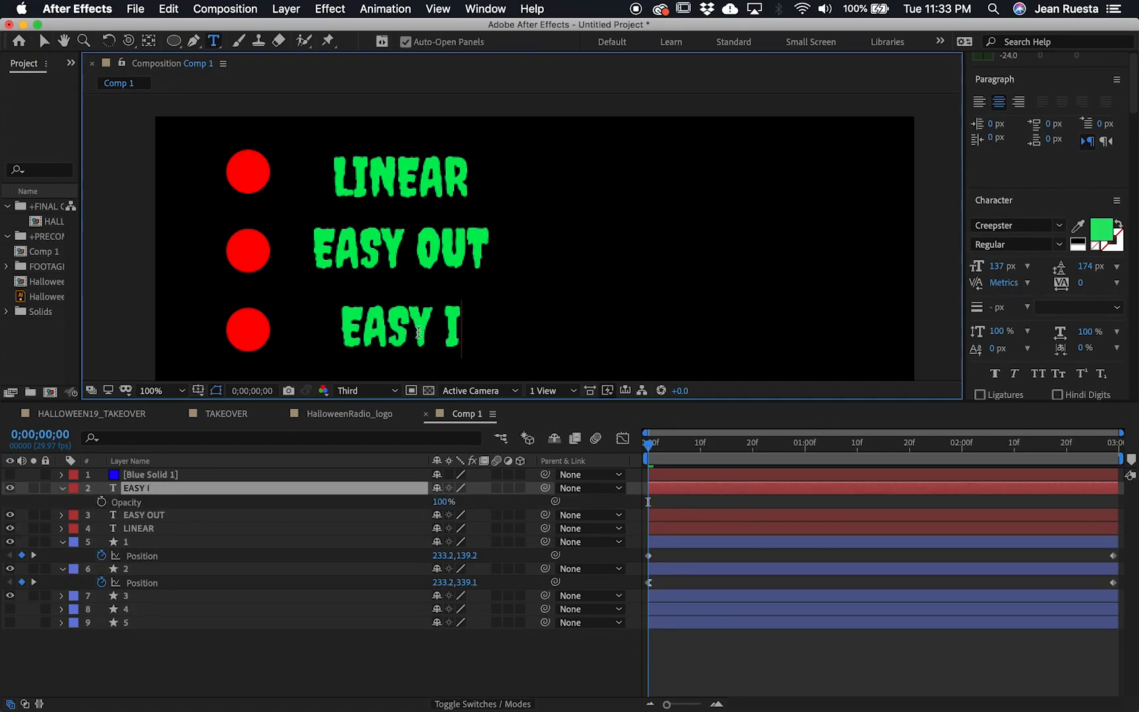
text(NN)
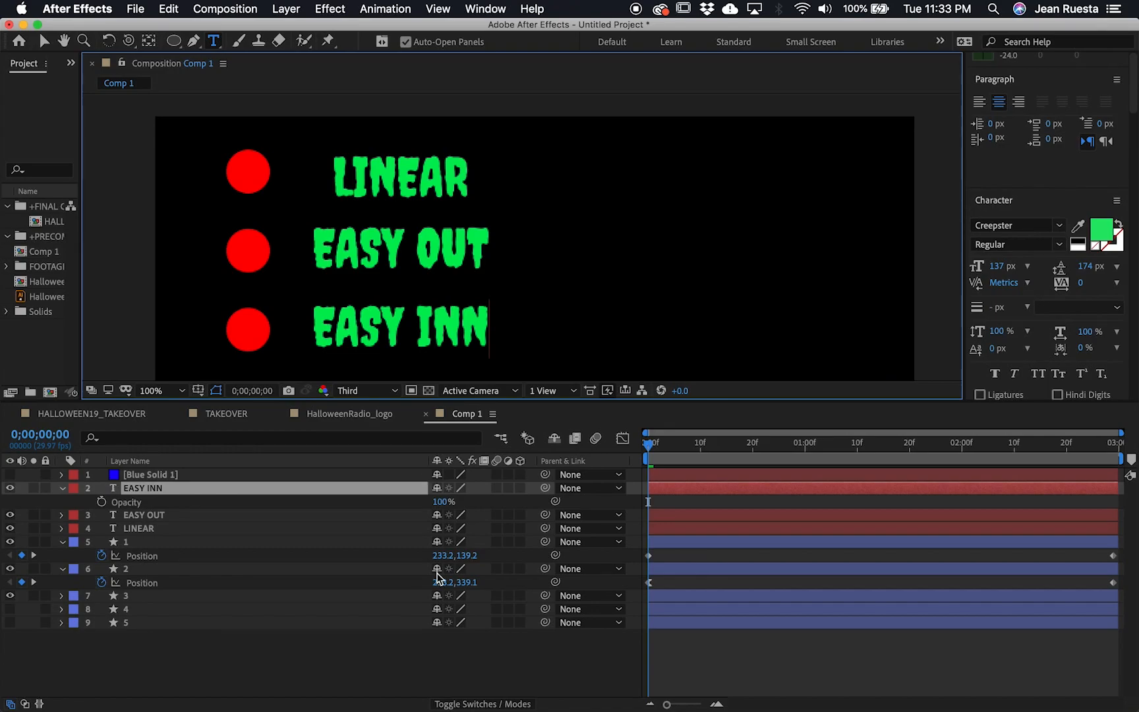
key(BackSpace)
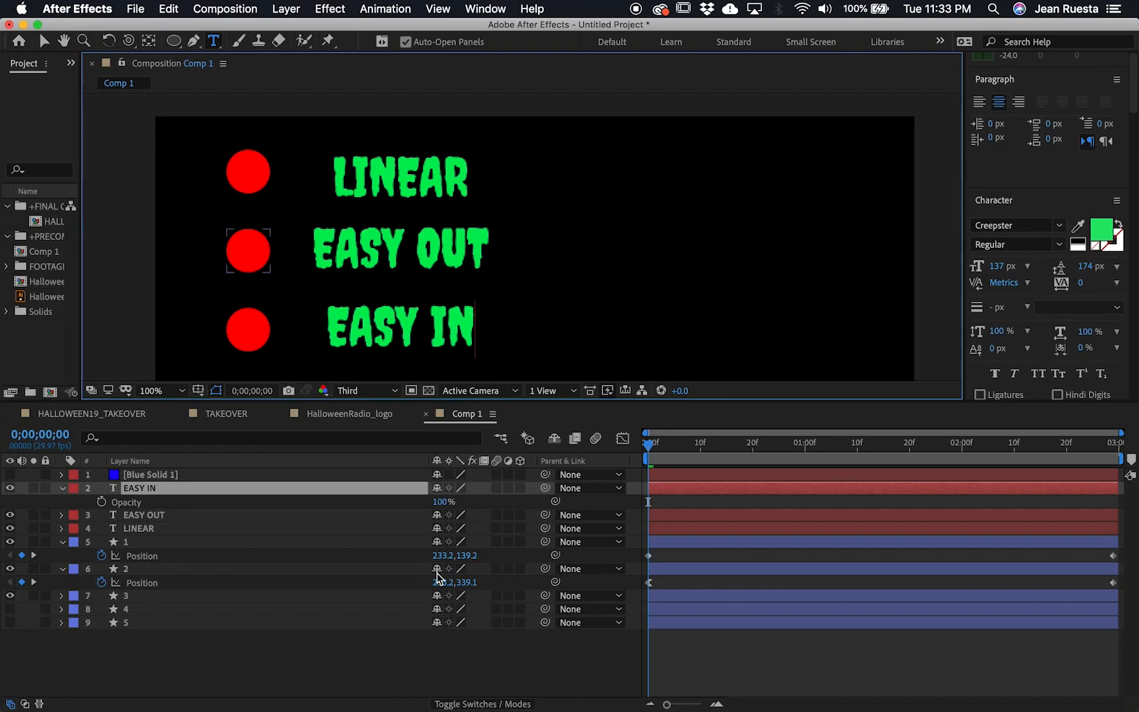
click(182, 677)
Reveal layer 3's Position property and apply Easy Ease In to its last keyframe.
click(148, 597)
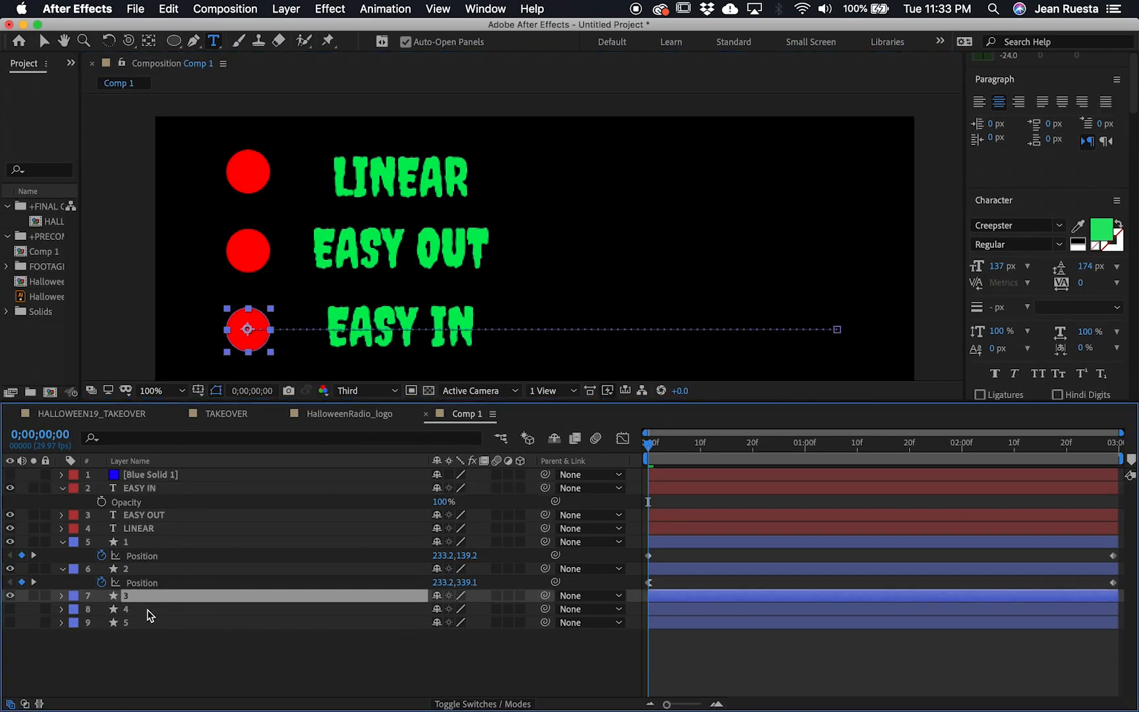
key(p)
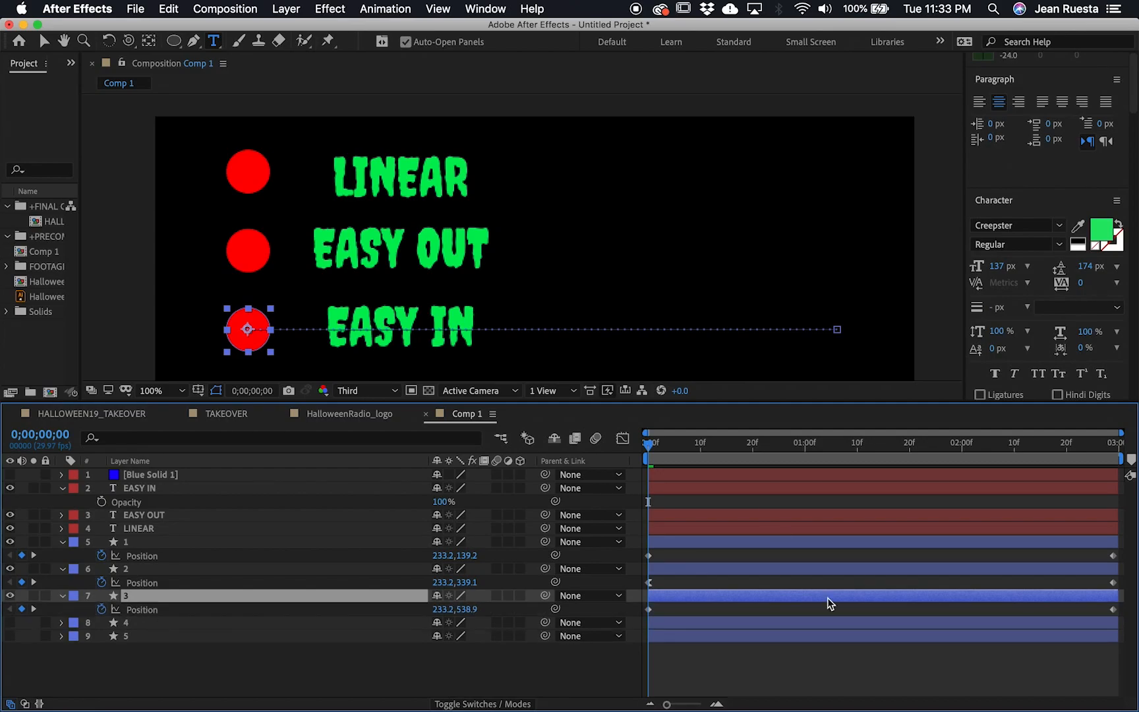
drag(1106, 609, 1118, 613)
right_click(1113, 610)
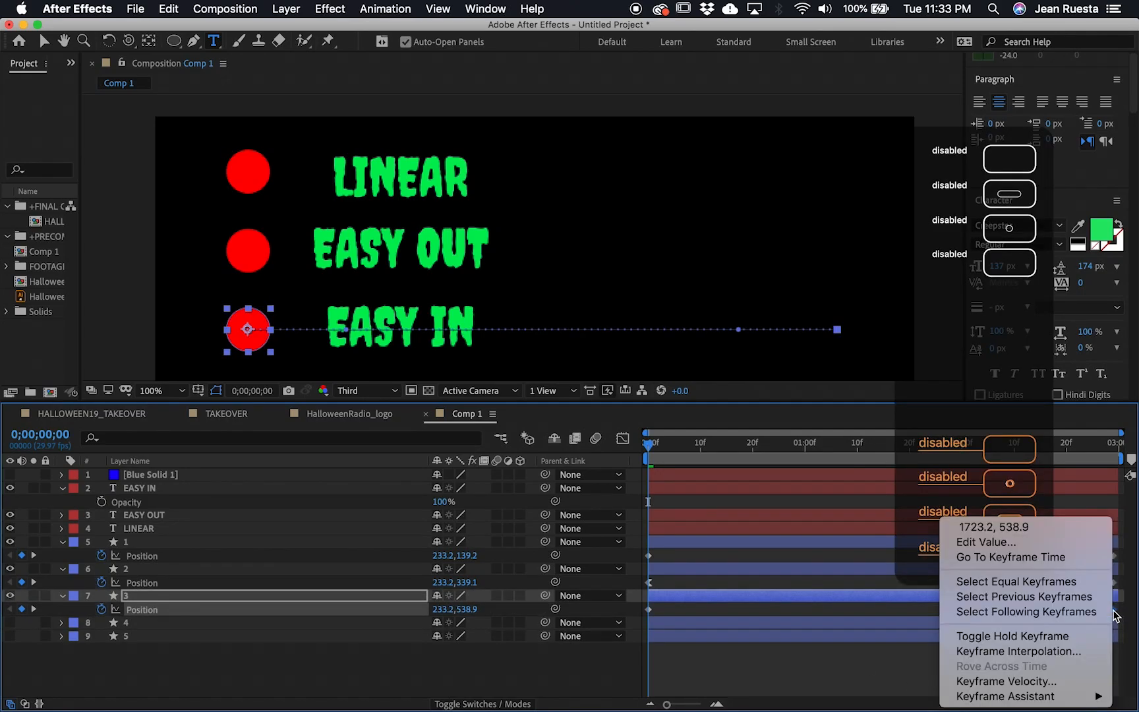
mouse_move(1068, 704)
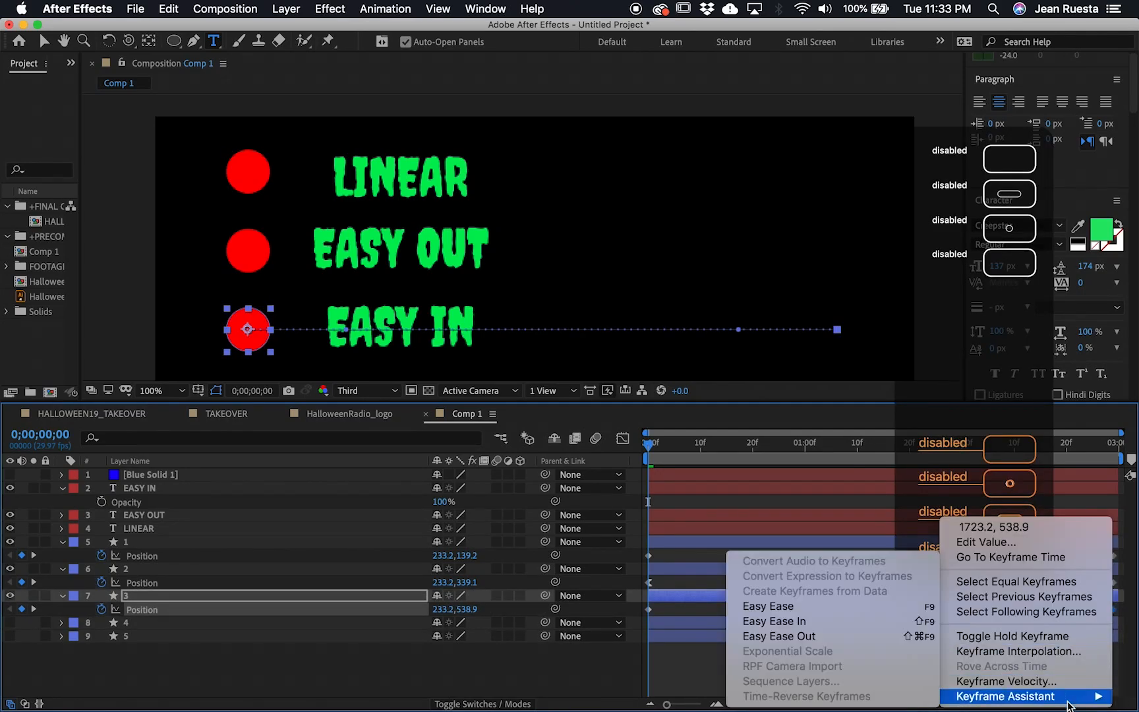
click(774, 630)
click(763, 647)
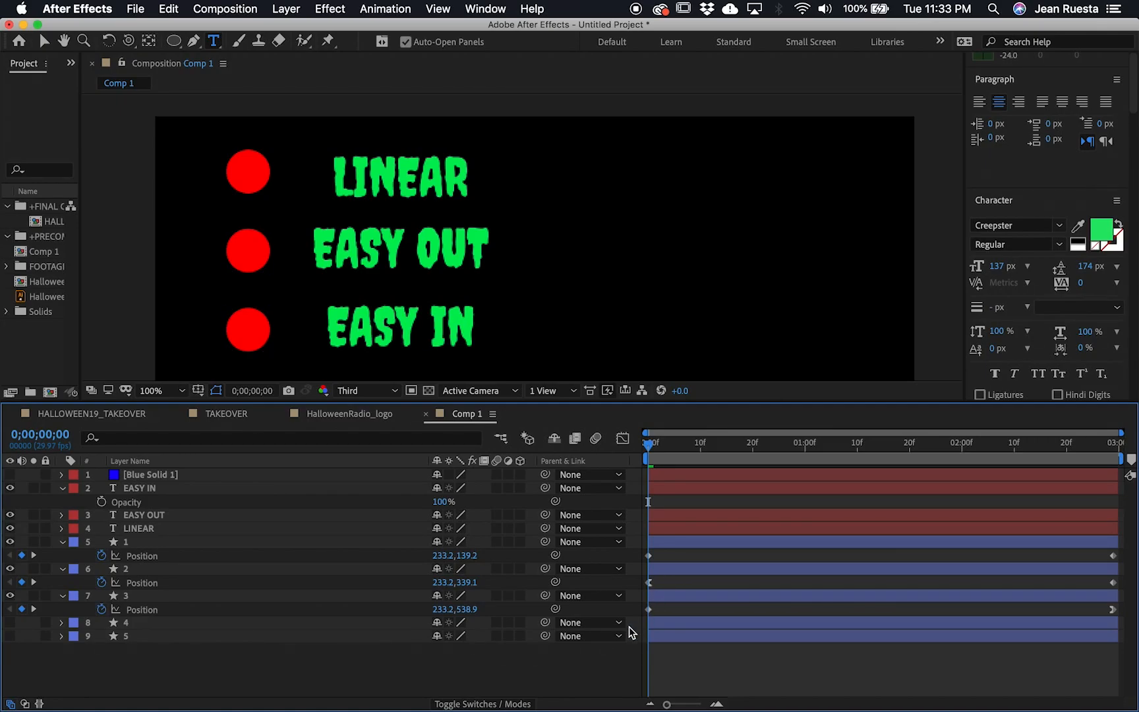
Preview all three circles to compare the linear, ease-out and ease-in motions.
drag(618, 285, 589, 273)
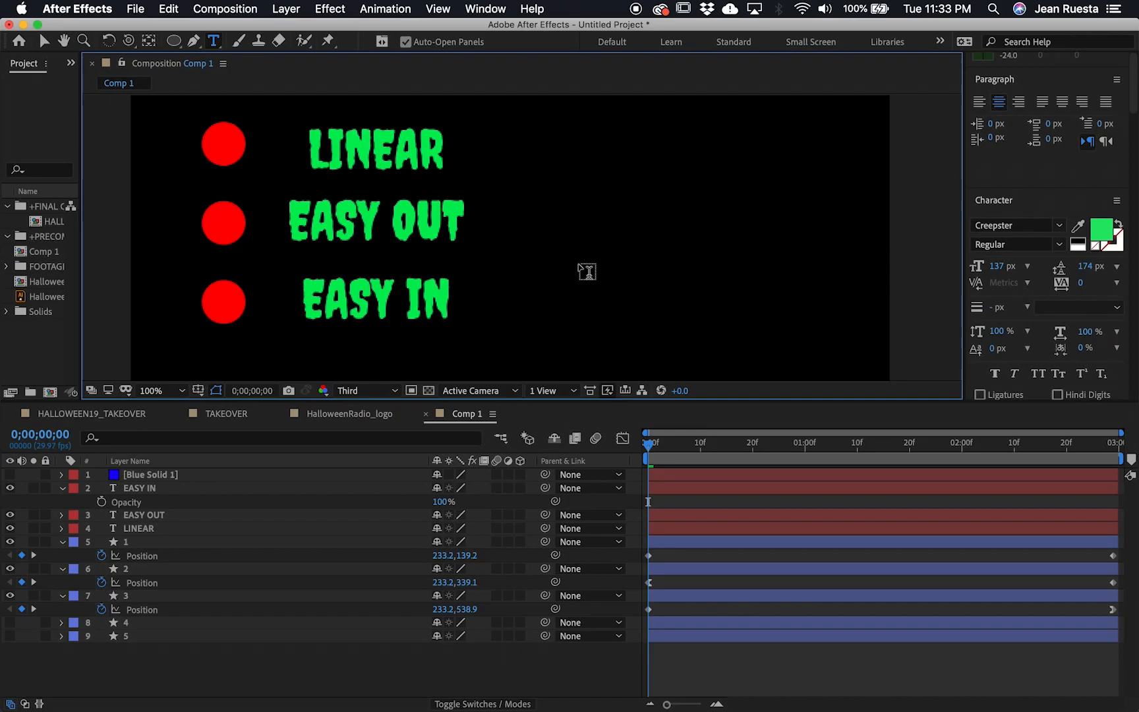
key(space)
mouse_move(637, 709)
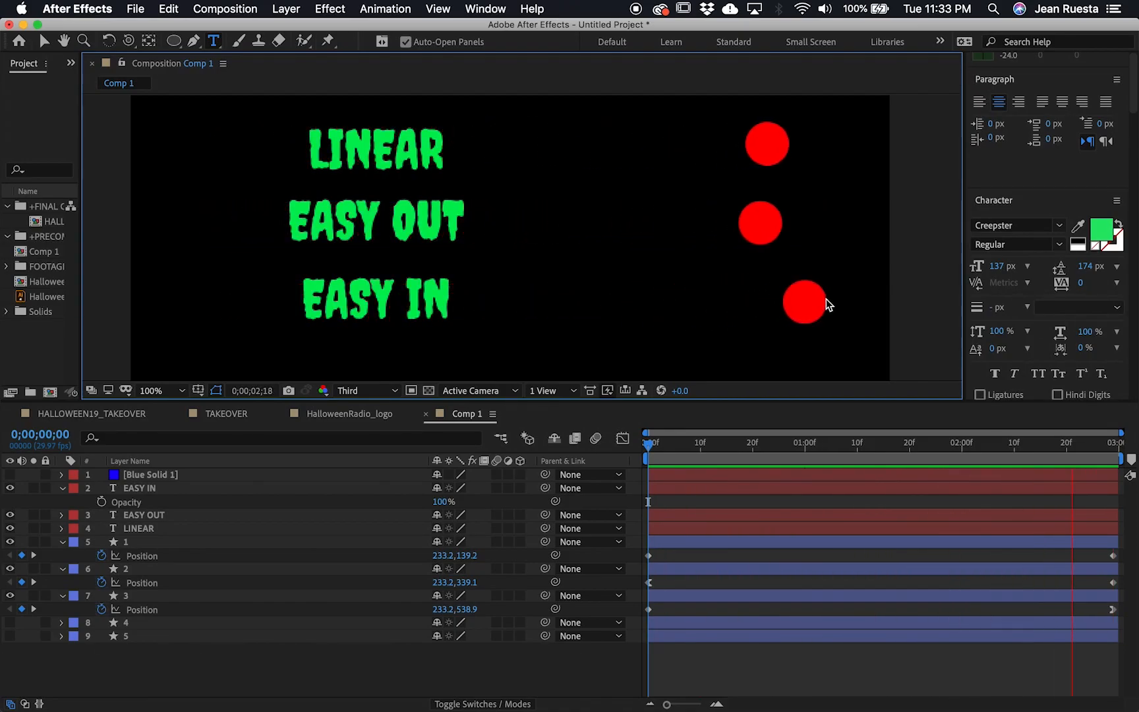
click(457, 415)
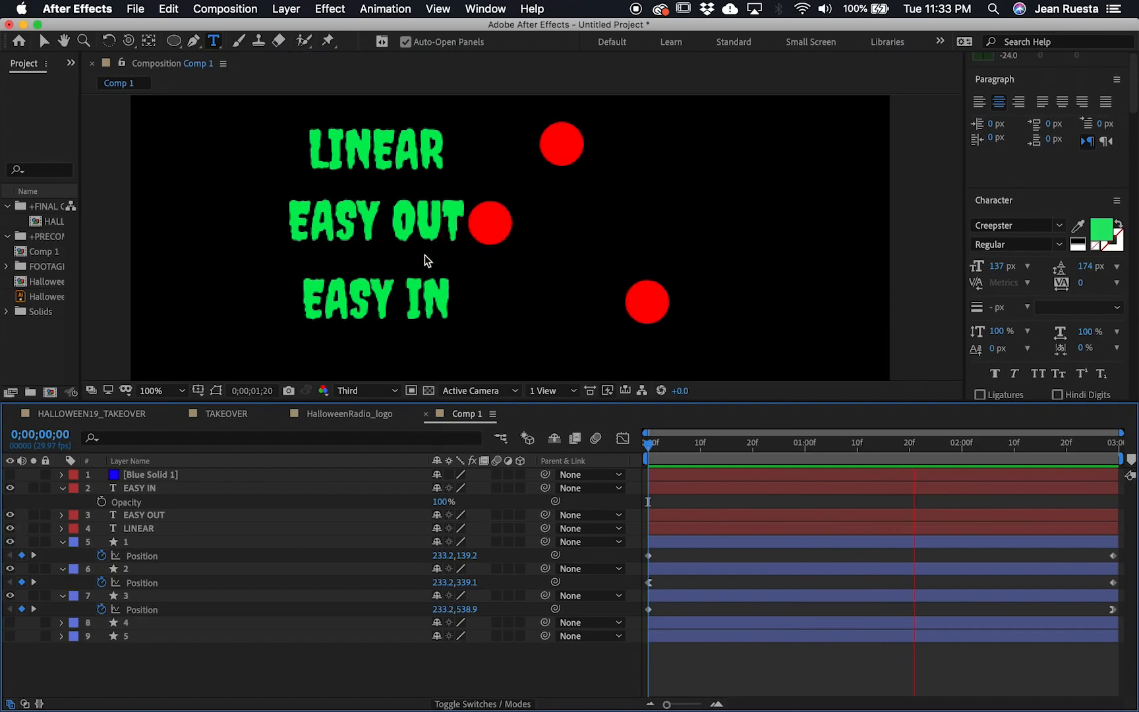
Stop the preview, make layer 4 visible and enlarge the composition view so the fourth circle shows.
key(space)
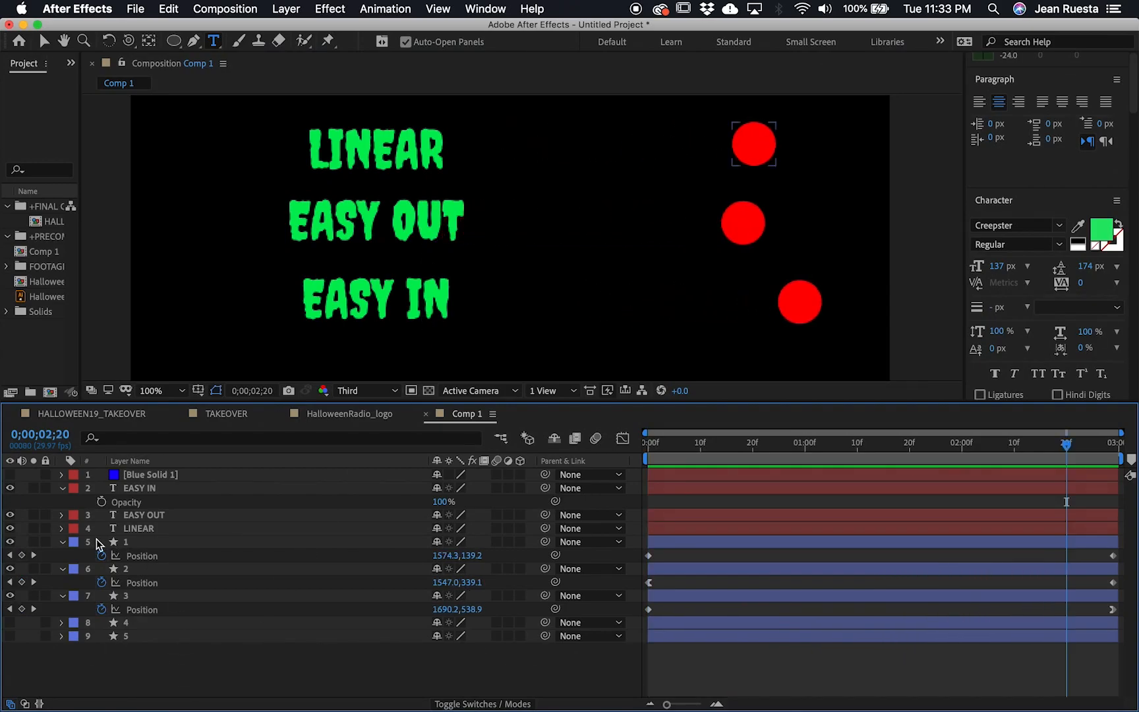
click(134, 624)
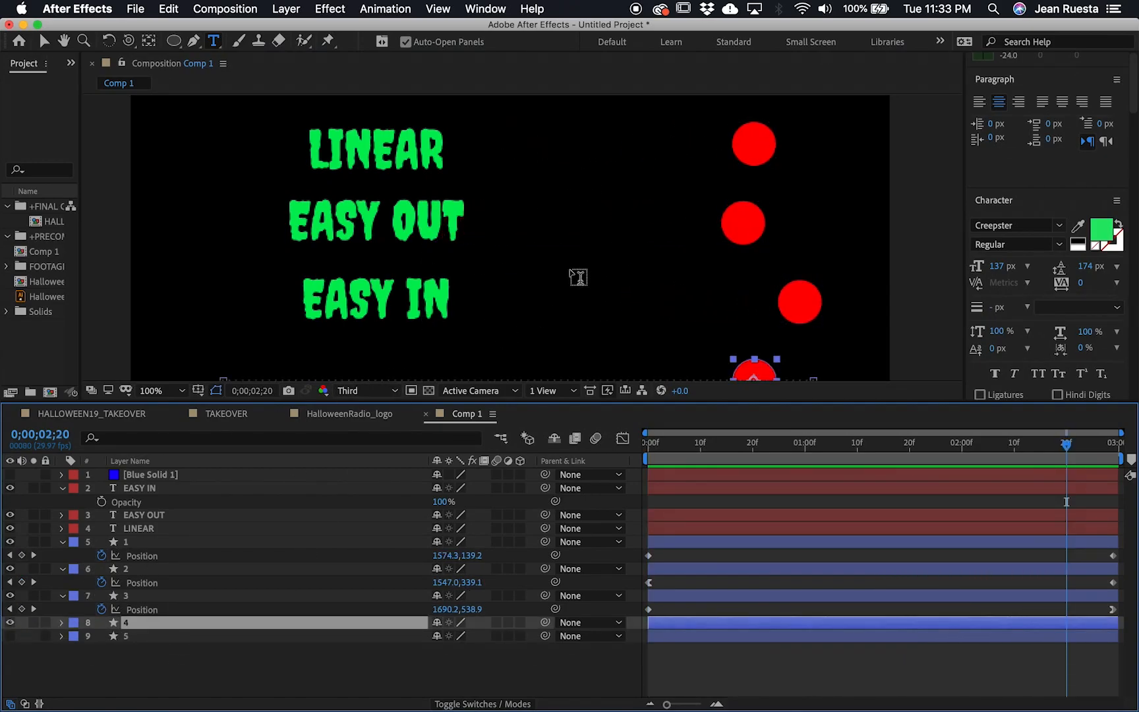
drag(539, 402, 537, 461)
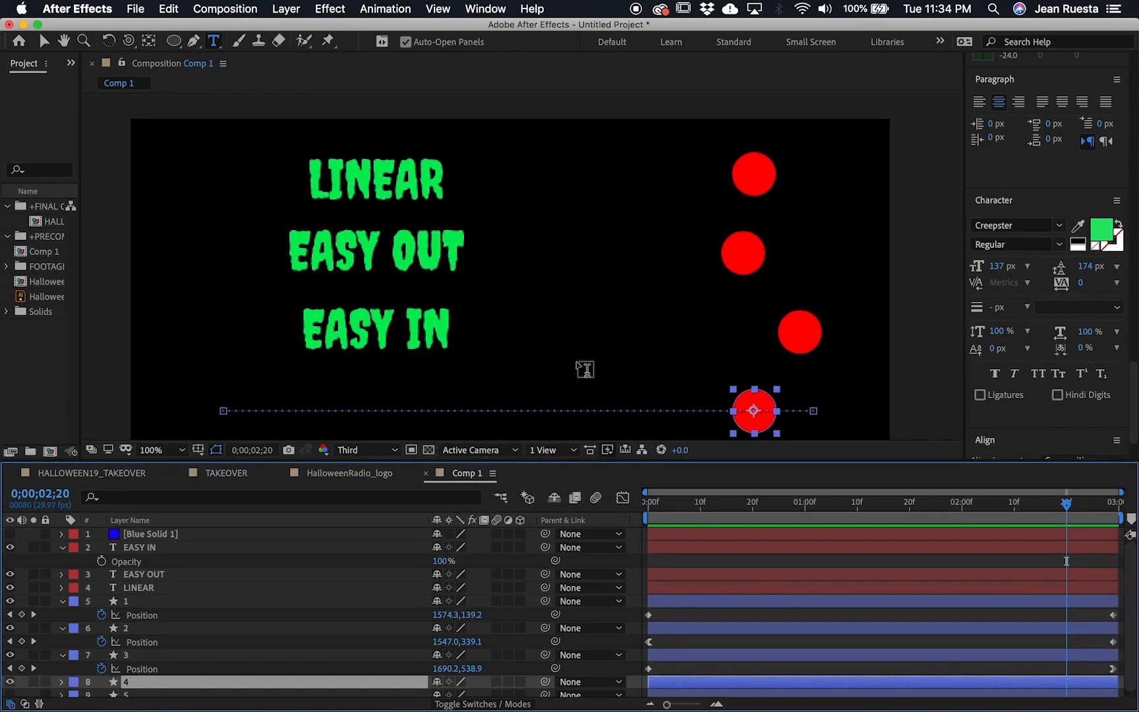
key(h)
mouse_move(593, 332)
mouse_down()
mouse_move(602, 298)
mouse_move(593, 322)
mouse_up()
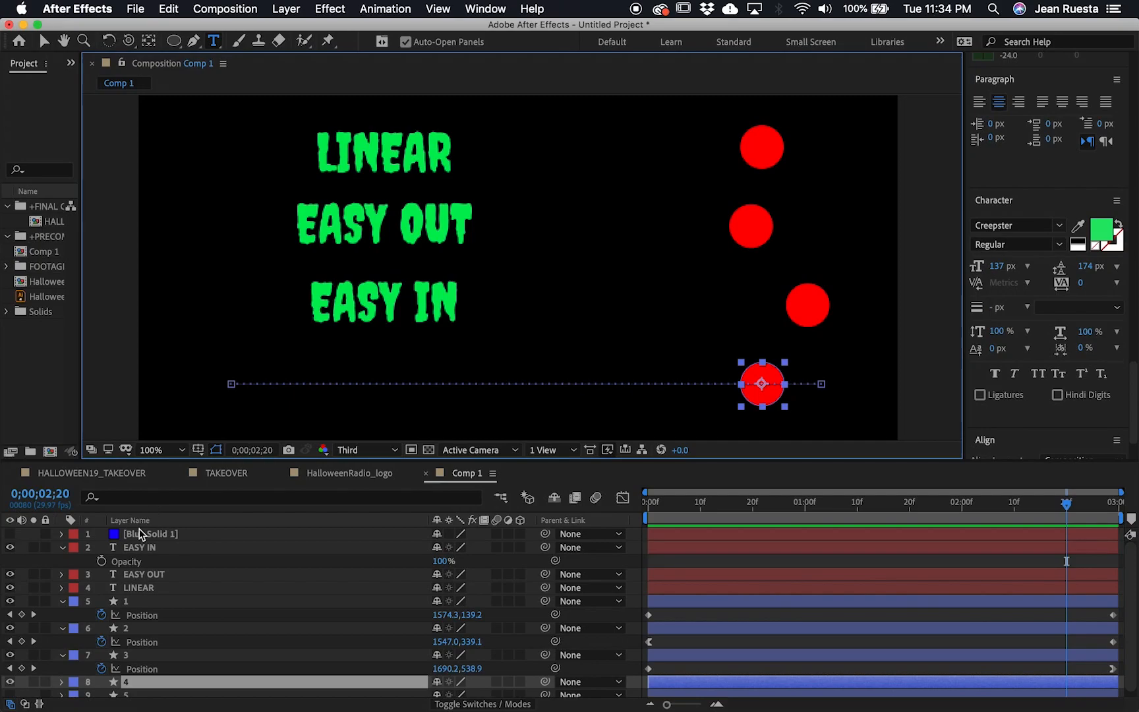
Duplicate the EASY IN text layer and place the copy beside the fourth circle.
click(63, 548)
click(148, 575)
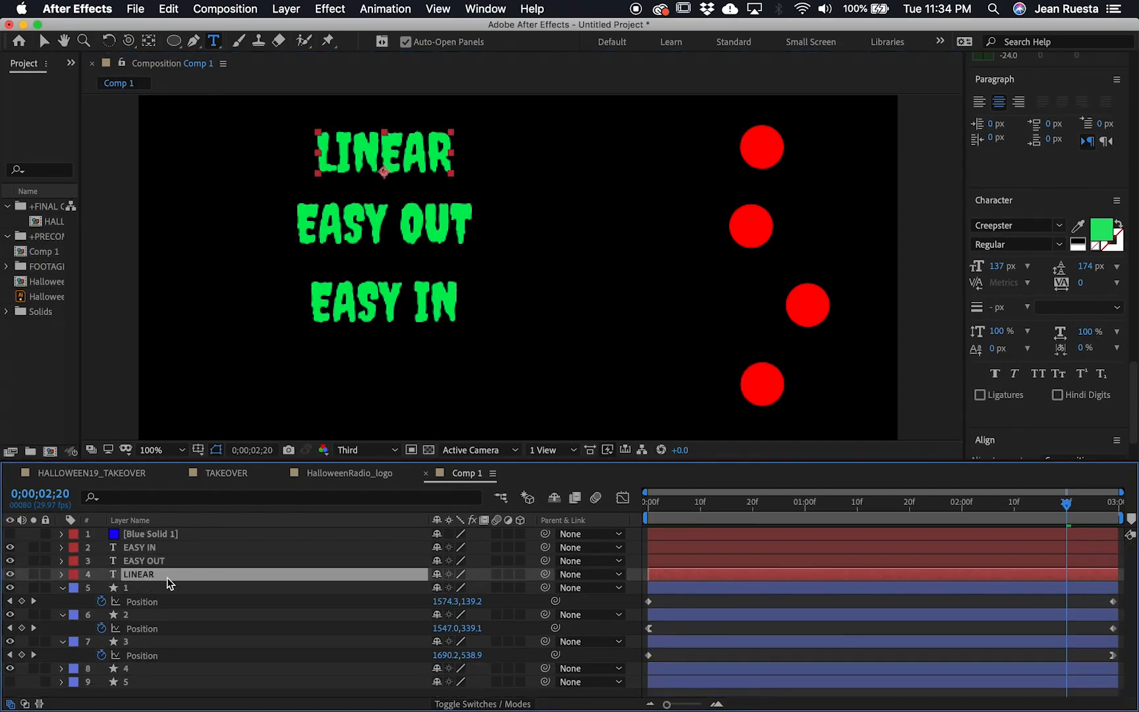
click(161, 550)
key(super+d)
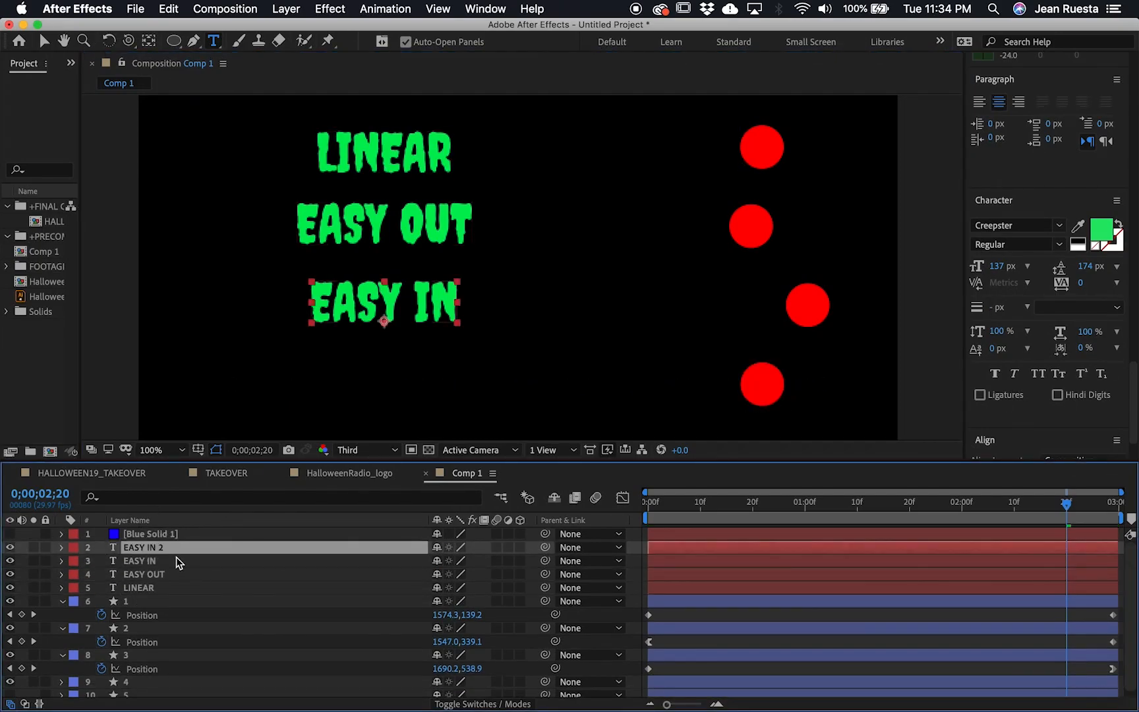
drag(394, 313, 394, 394)
Change the text of the label beside the fourth circle to EASY EASE.
double_click(420, 395)
click(418, 398)
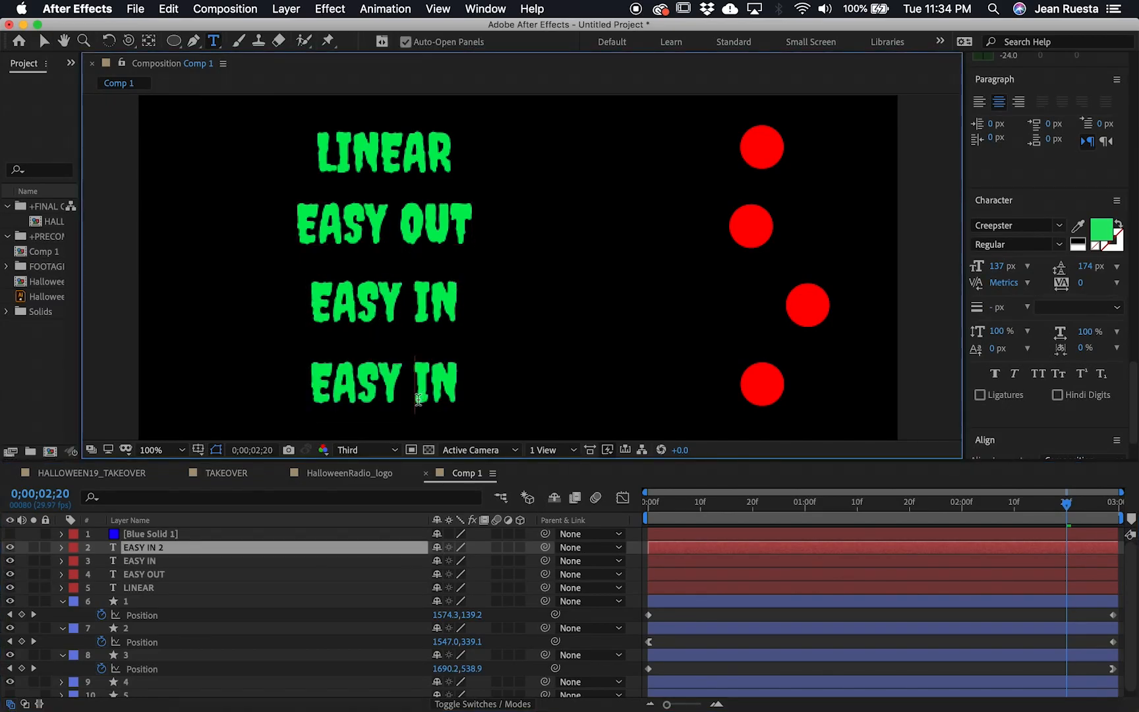
double_click(418, 398)
text(EASE)
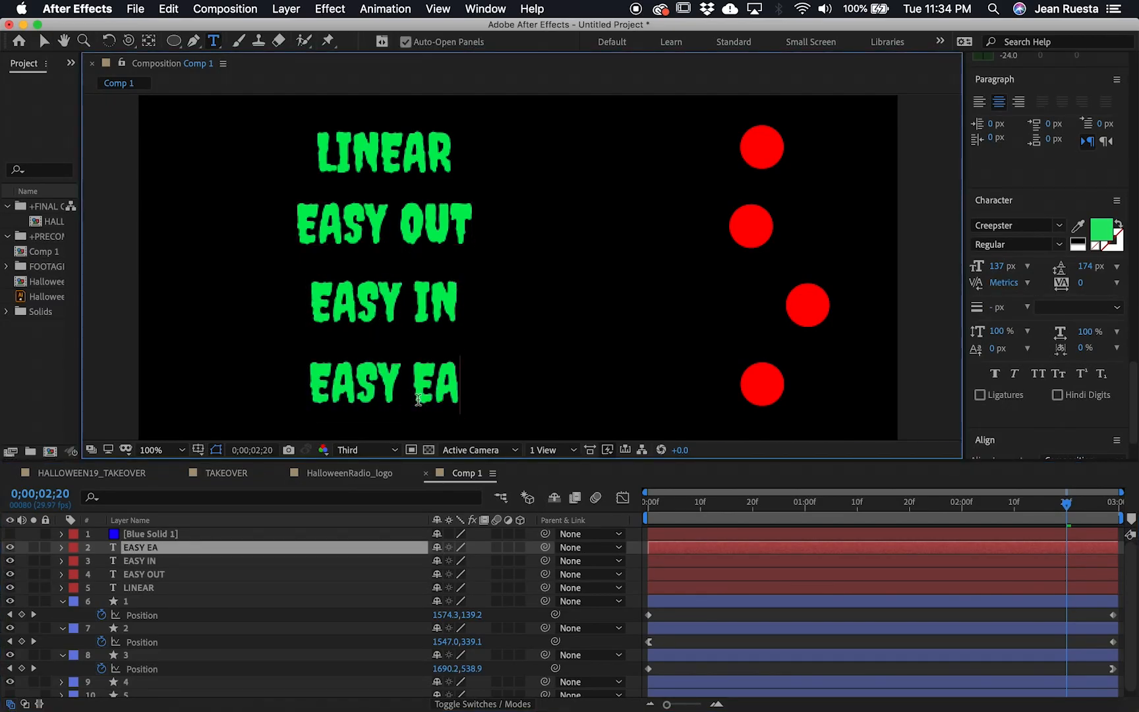
Collapse the expanded properties of all layers in Comp 1.
click(174, 575)
key(super+a)
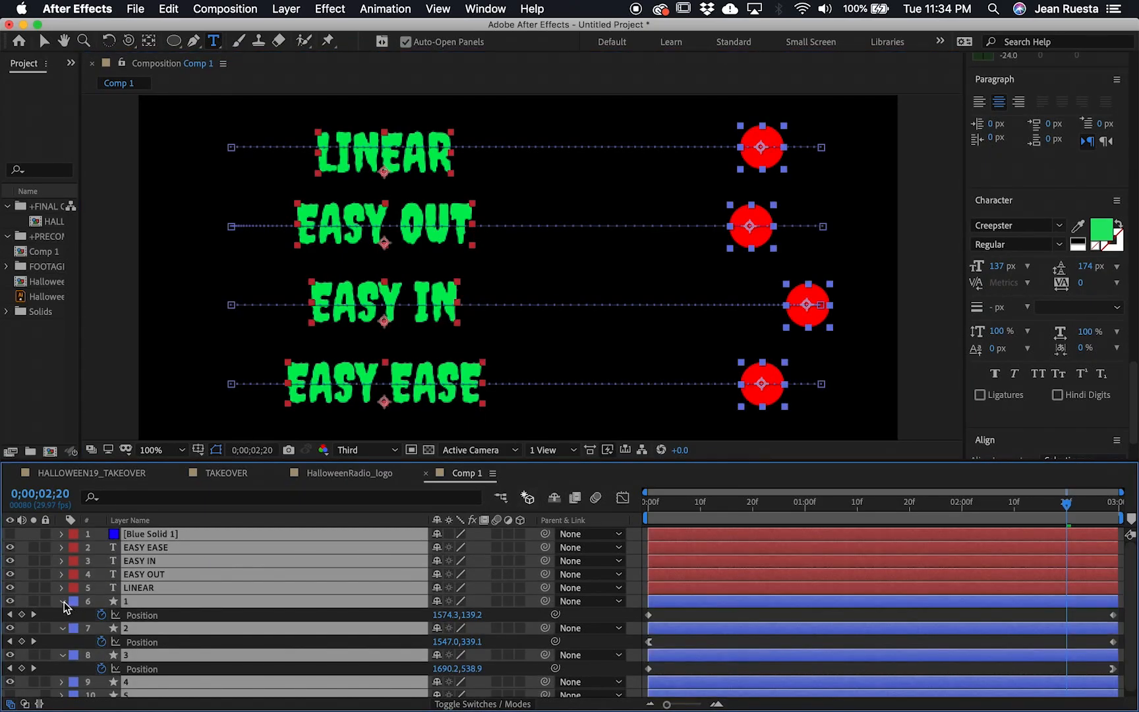
click(62, 601)
click(143, 691)
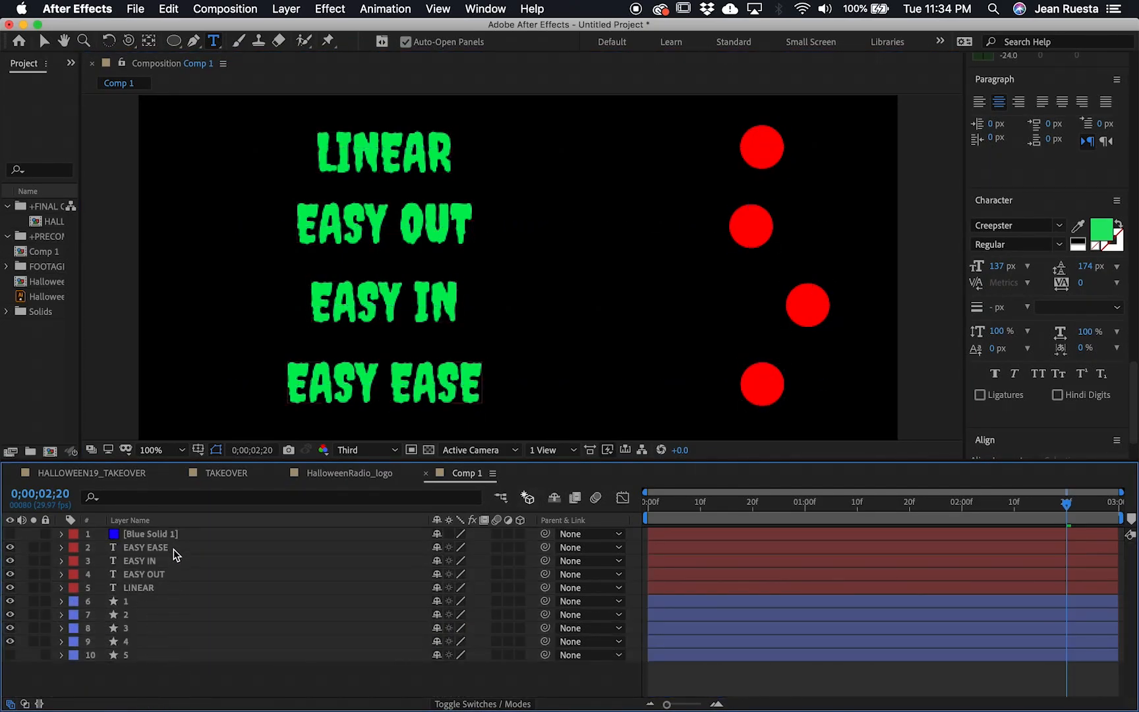
click(182, 565)
Reveal layer 4's Position property and apply Easy Ease to both of its keyframes.
click(130, 642)
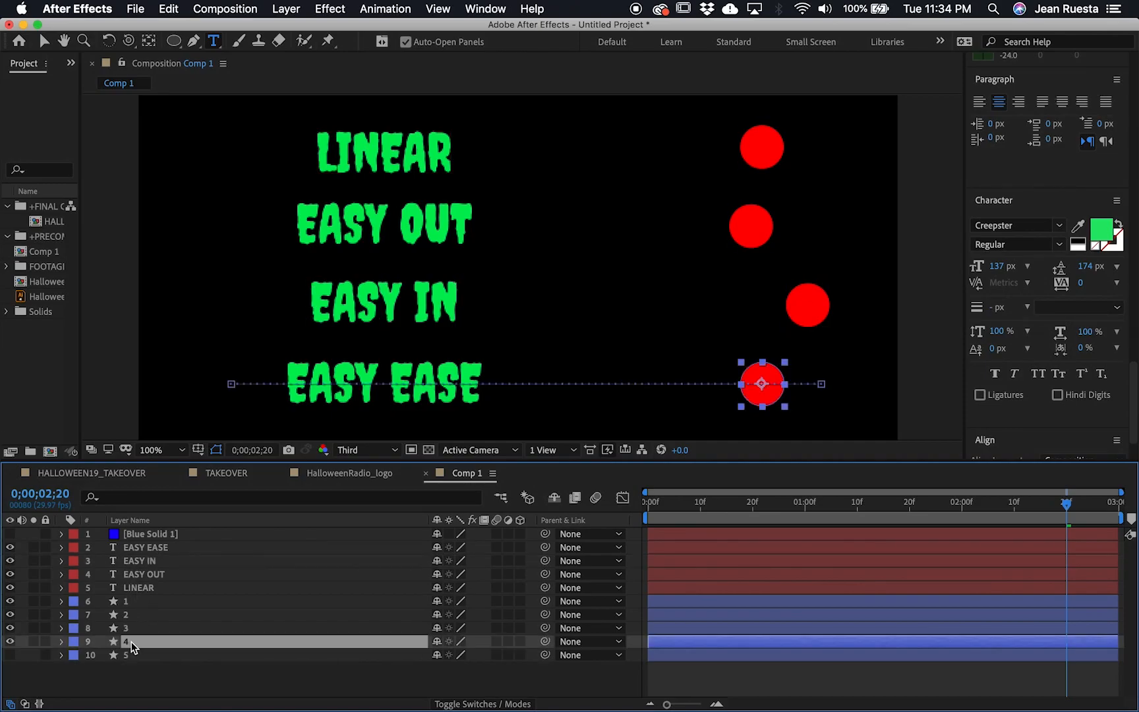
key(p)
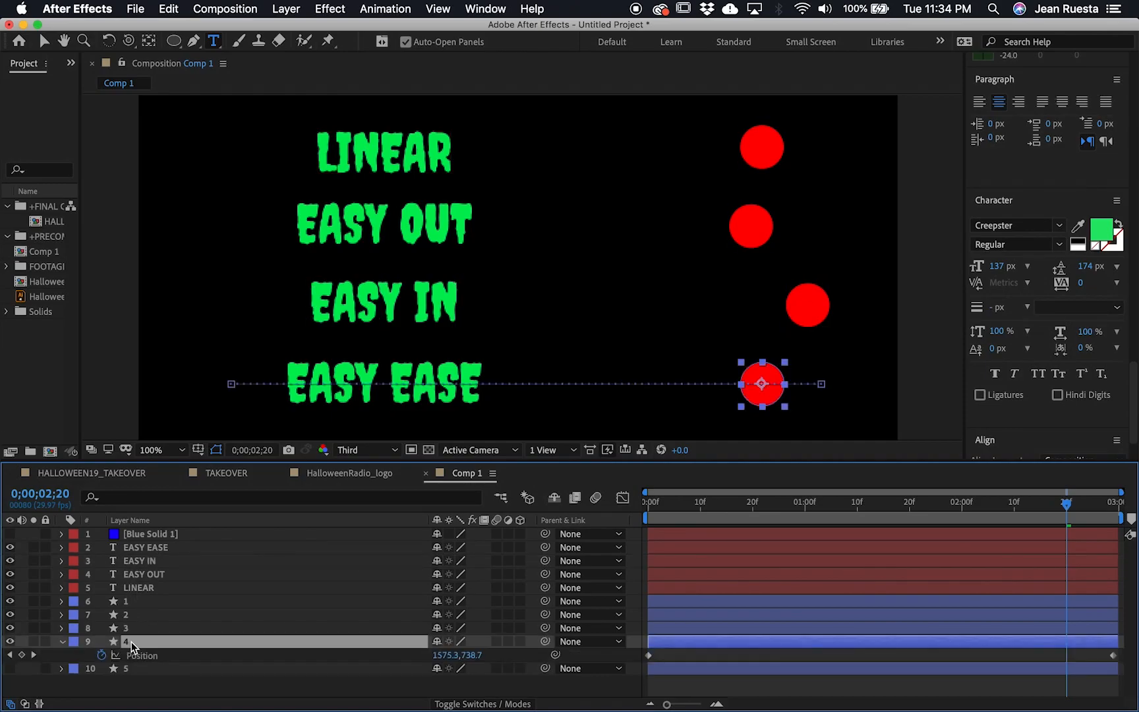
click(168, 656)
right_click(651, 656)
mouse_move(781, 697)
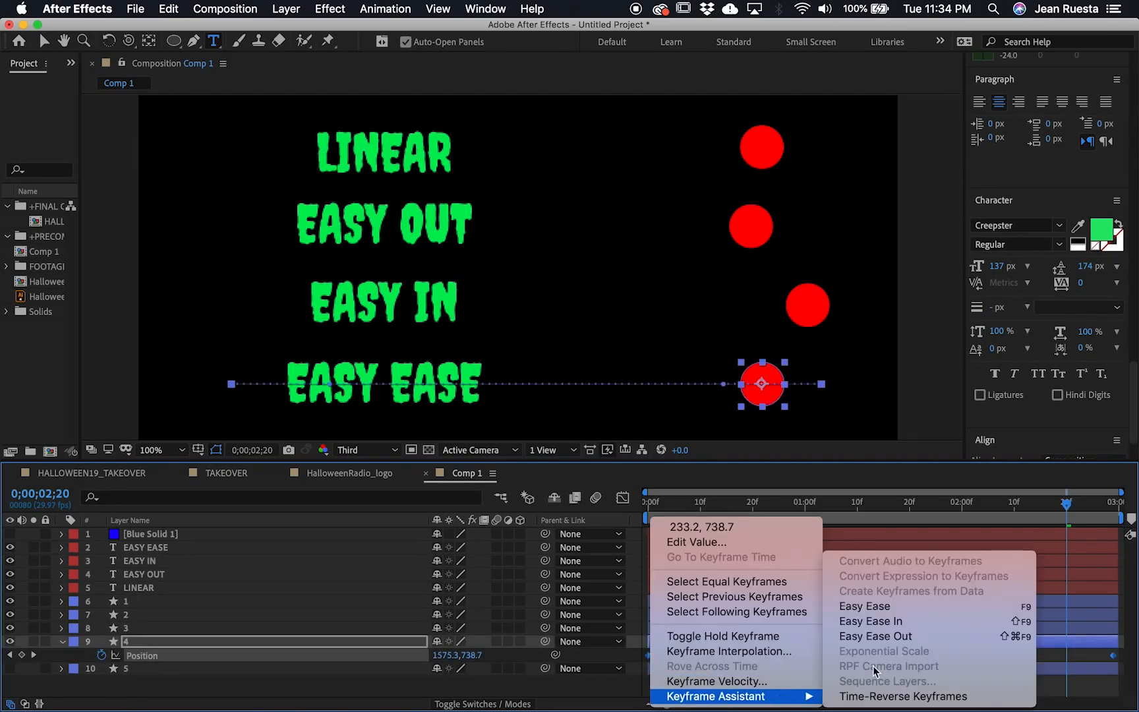
click(871, 624)
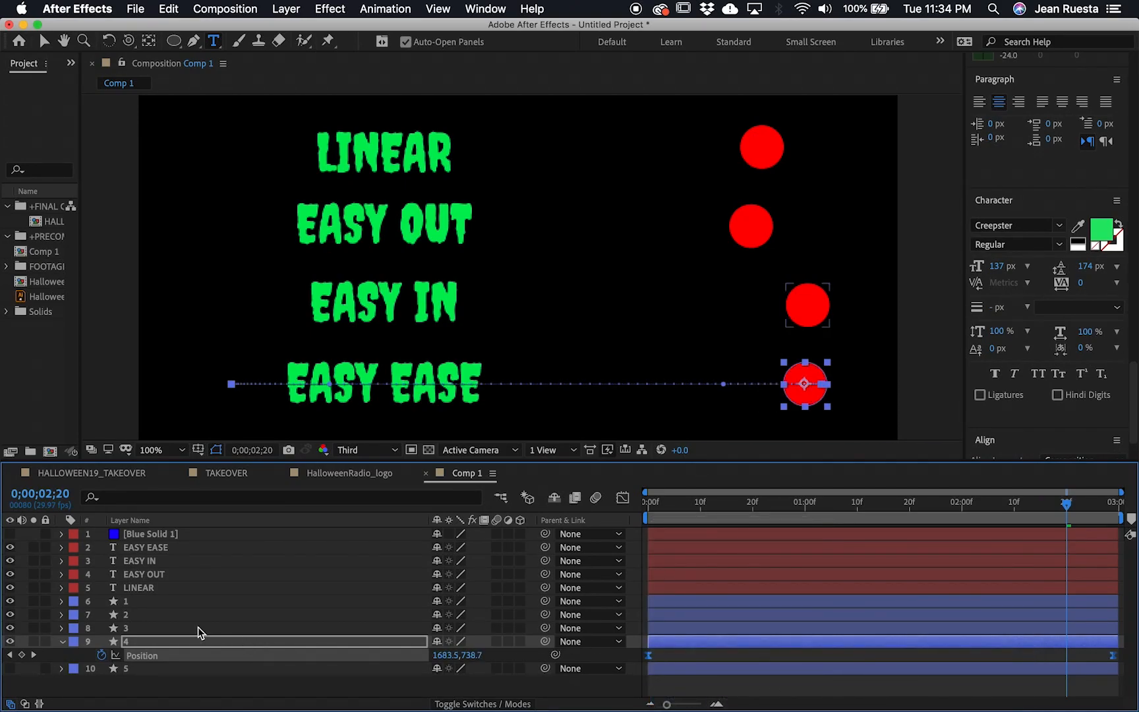
Preview all four circles from the first frame to compare the linear, ease-out, ease-in and easy-ease motions.
click(141, 627)
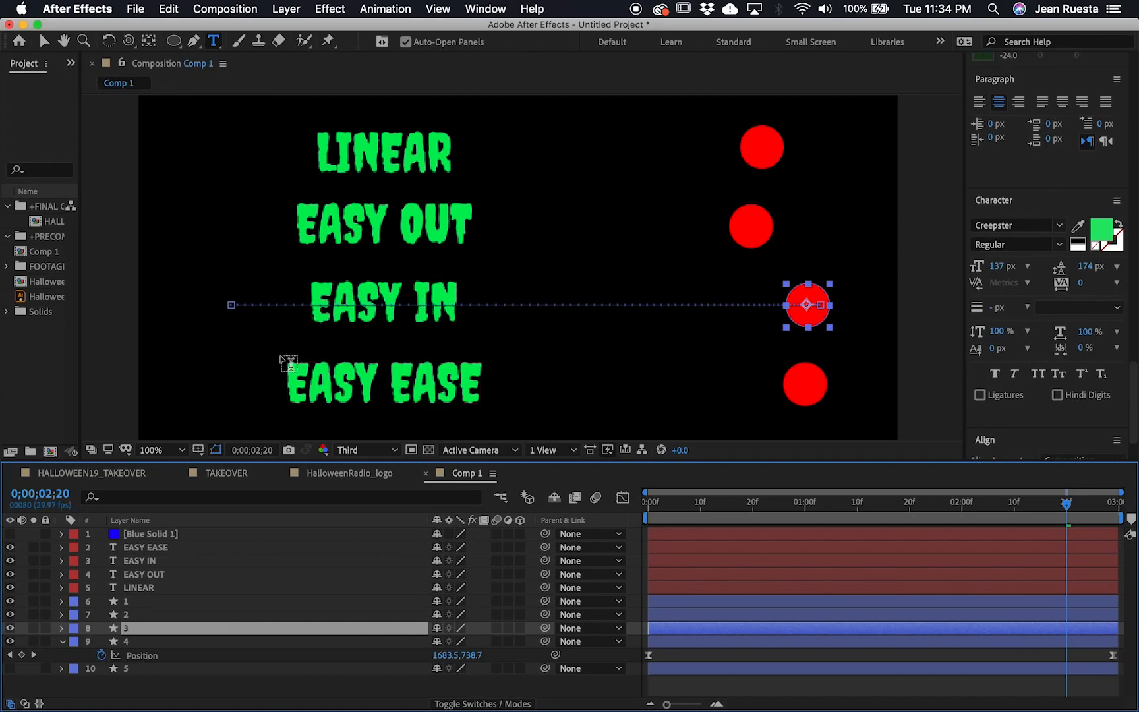
key(Home)
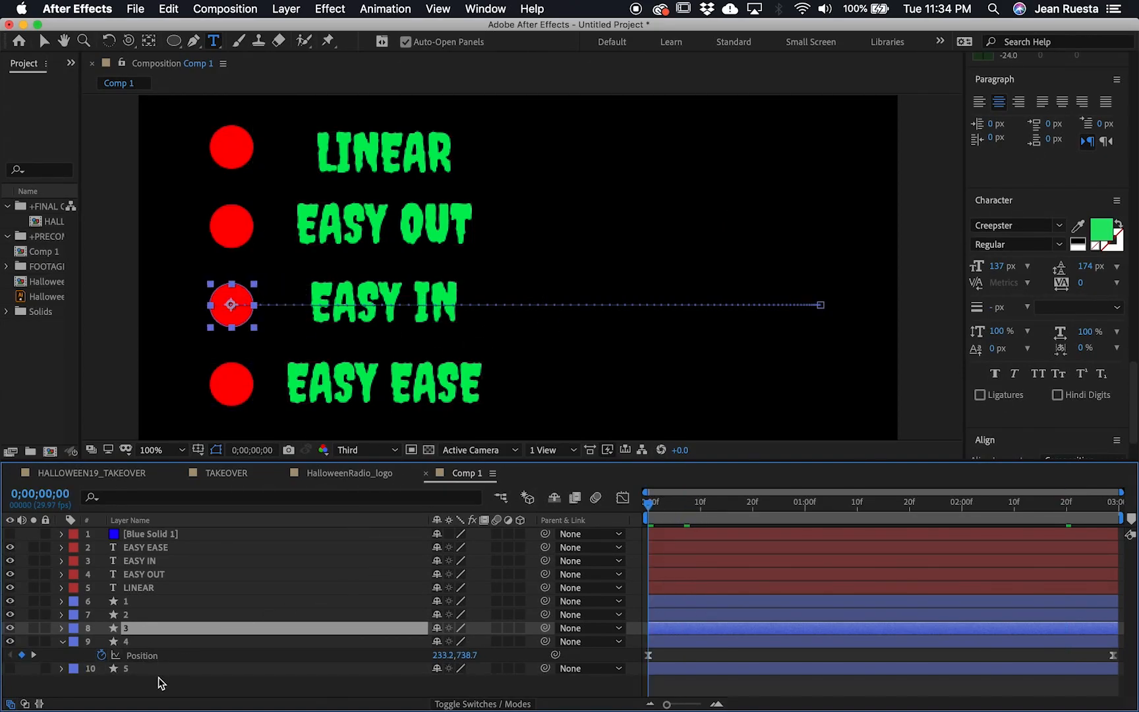
key(space)
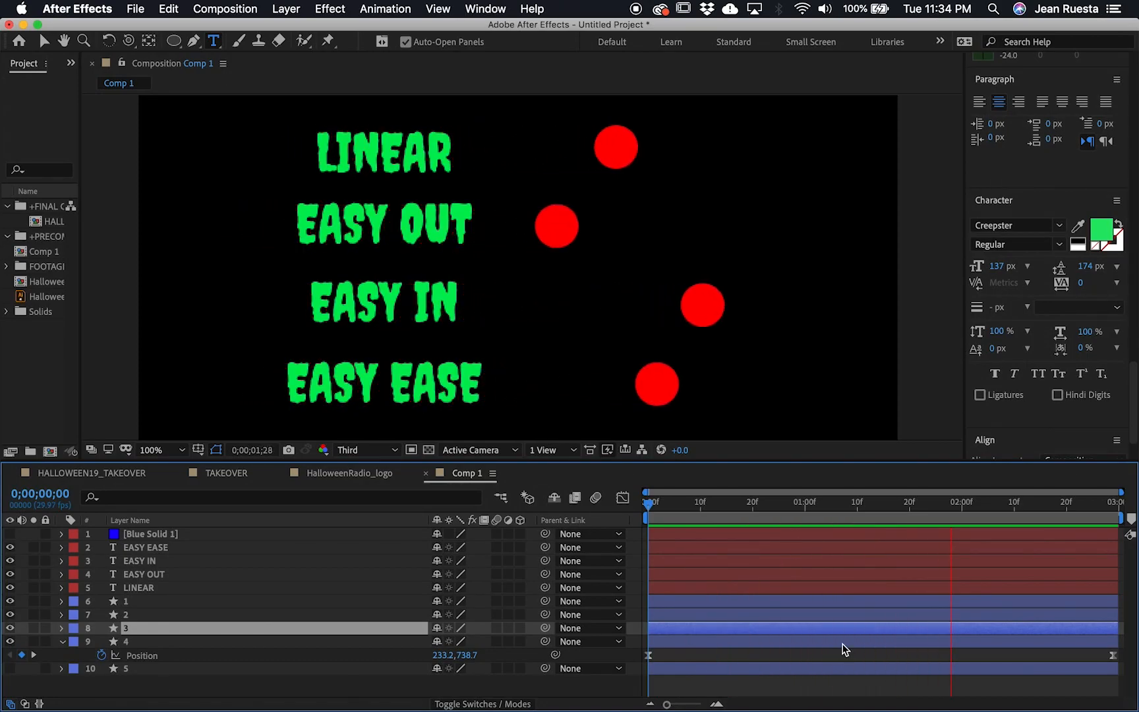
mouse_move(852, 709)
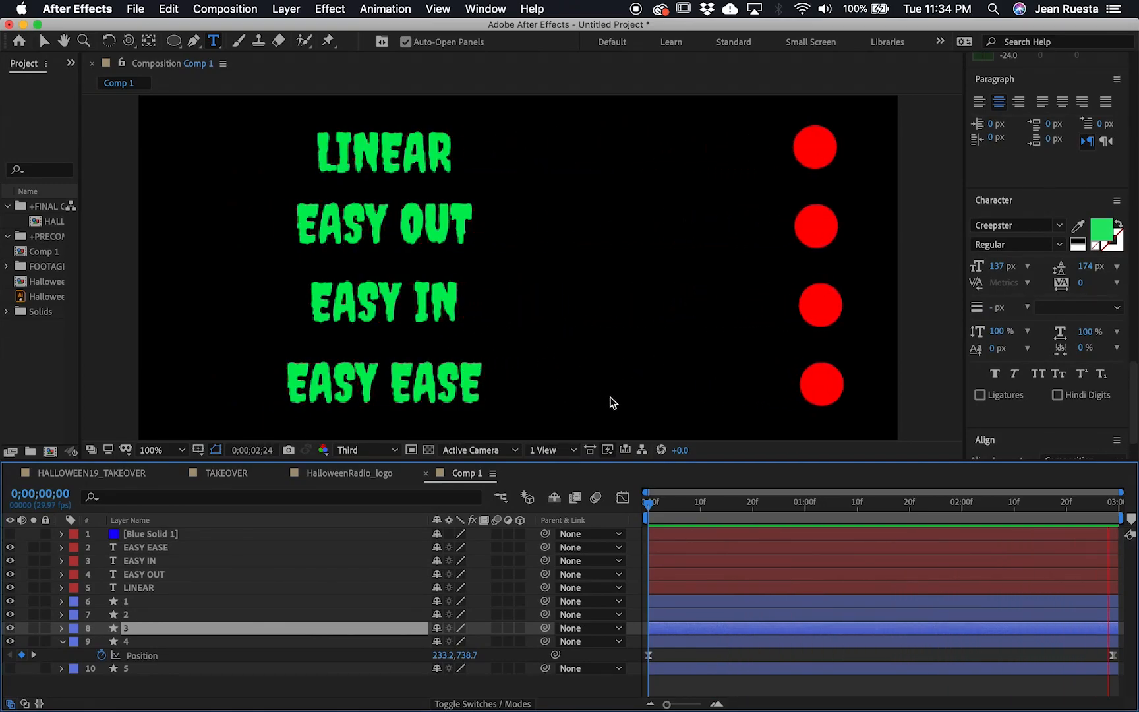
Stop the preview, collapse layer 4's Position property and open the Graph Editor.
click(140, 655)
click(71, 655)
click(62, 642)
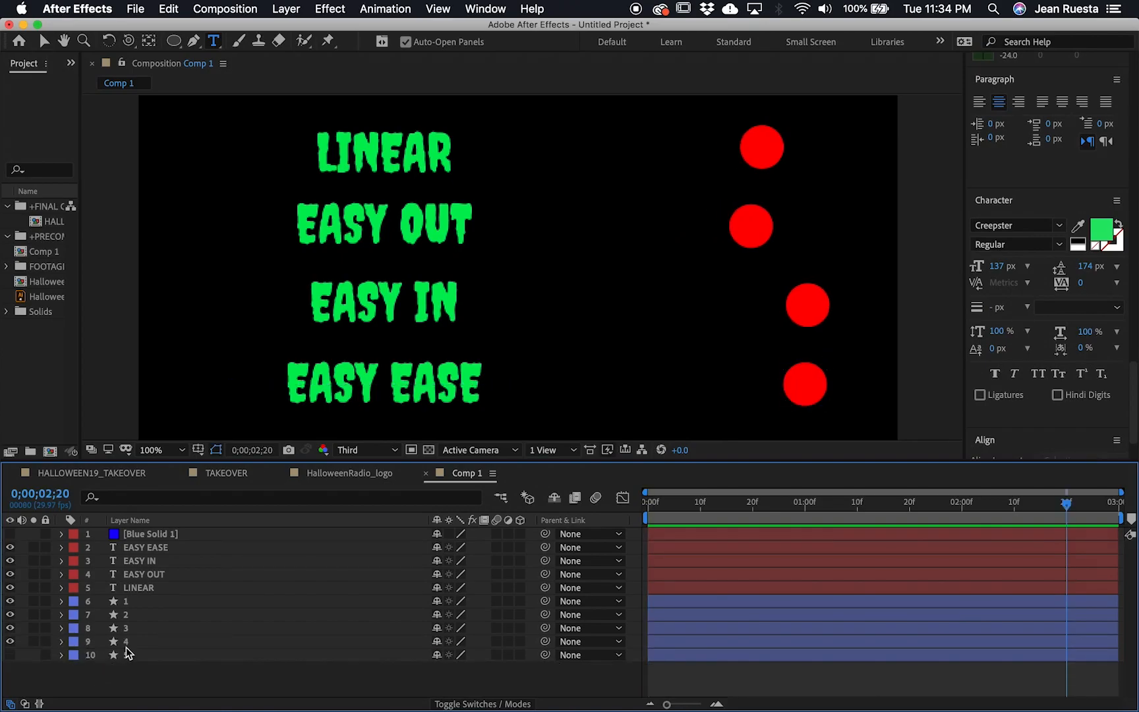
click(624, 497)
drag(686, 466, 687, 451)
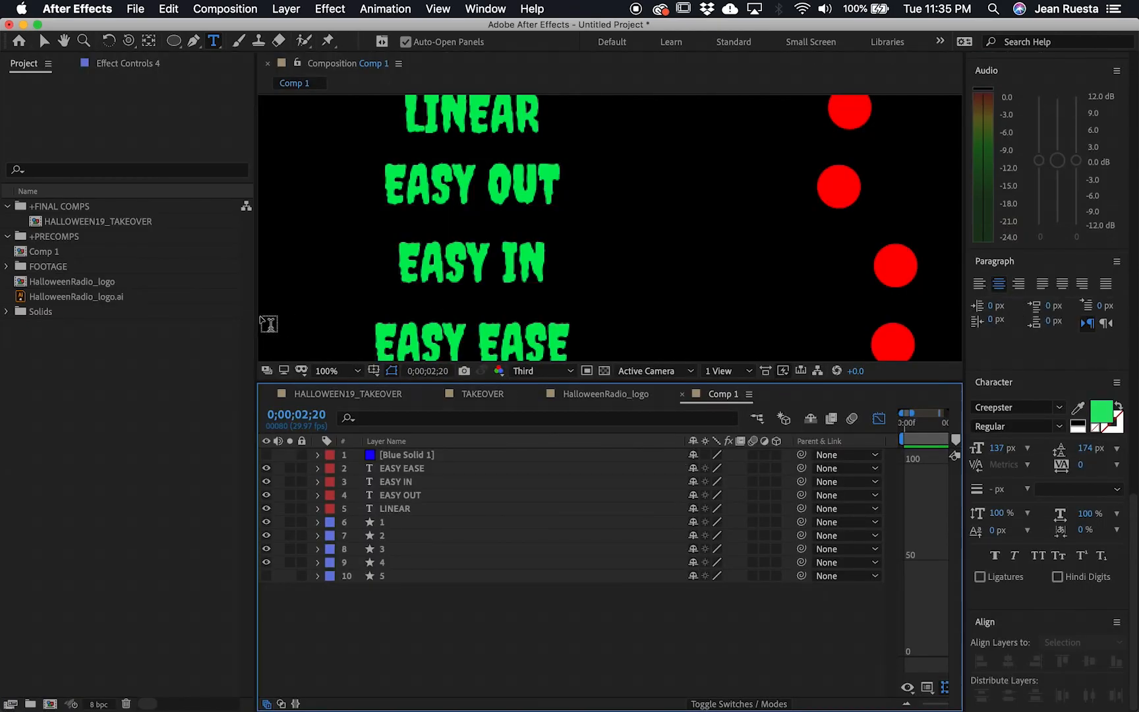
Rearrange the workspace so the timeline also extends beneath the project panel, and narrow its Layer Name column to widen the graph.
drag(256, 314, 118, 300)
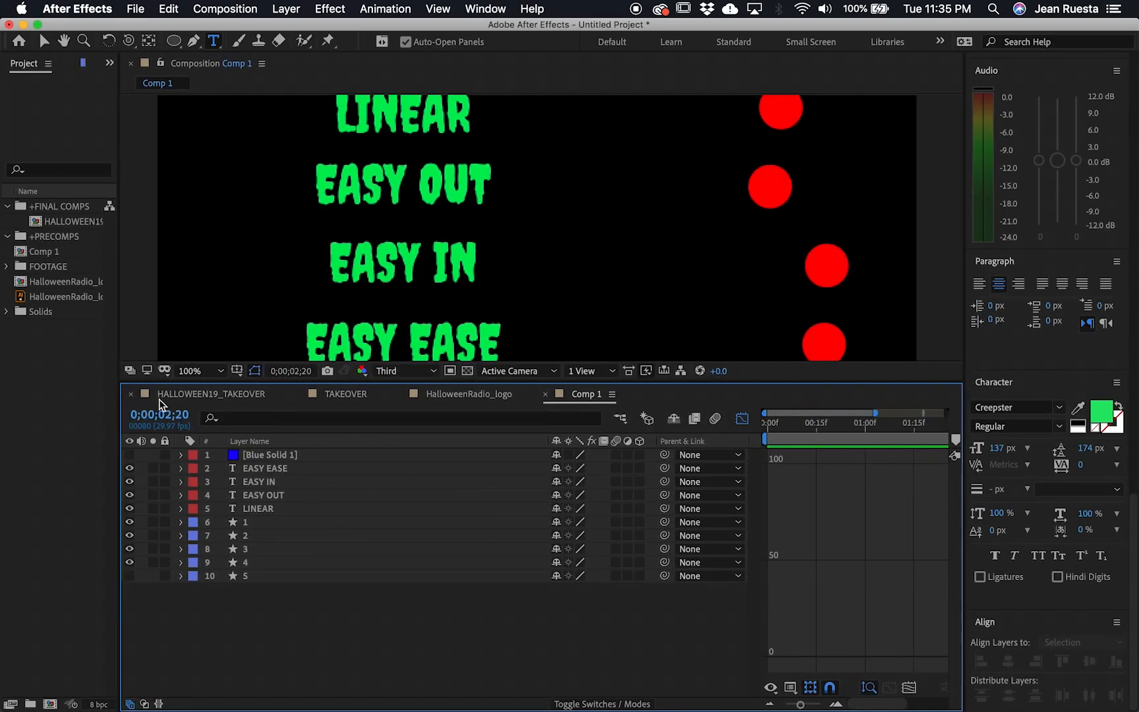
drag(55, 78, 130, 350)
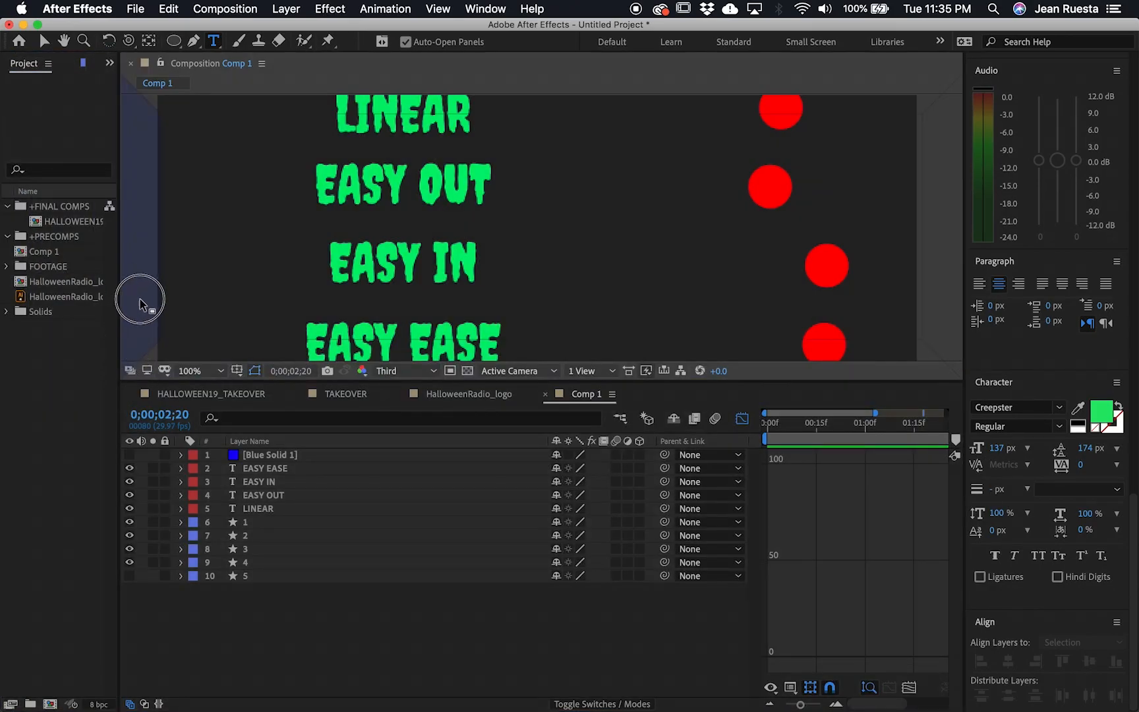
drag(140, 302, 141, 303)
drag(38, 61, 224, 267)
mouse_move(586, 383)
mouse_down()
mouse_move(589, 310)
mouse_move(594, 406)
mouse_up()
click(555, 464)
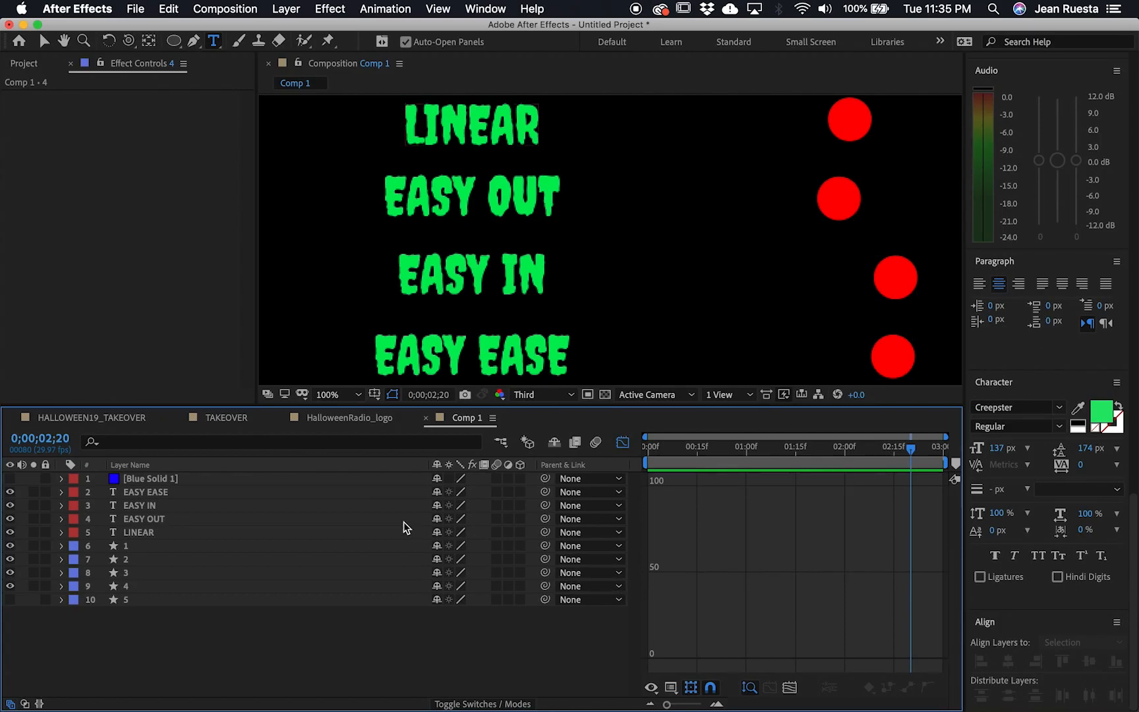
drag(427, 465, 160, 466)
Reveal layer 1's Position property and display its value graph.
click(147, 556)
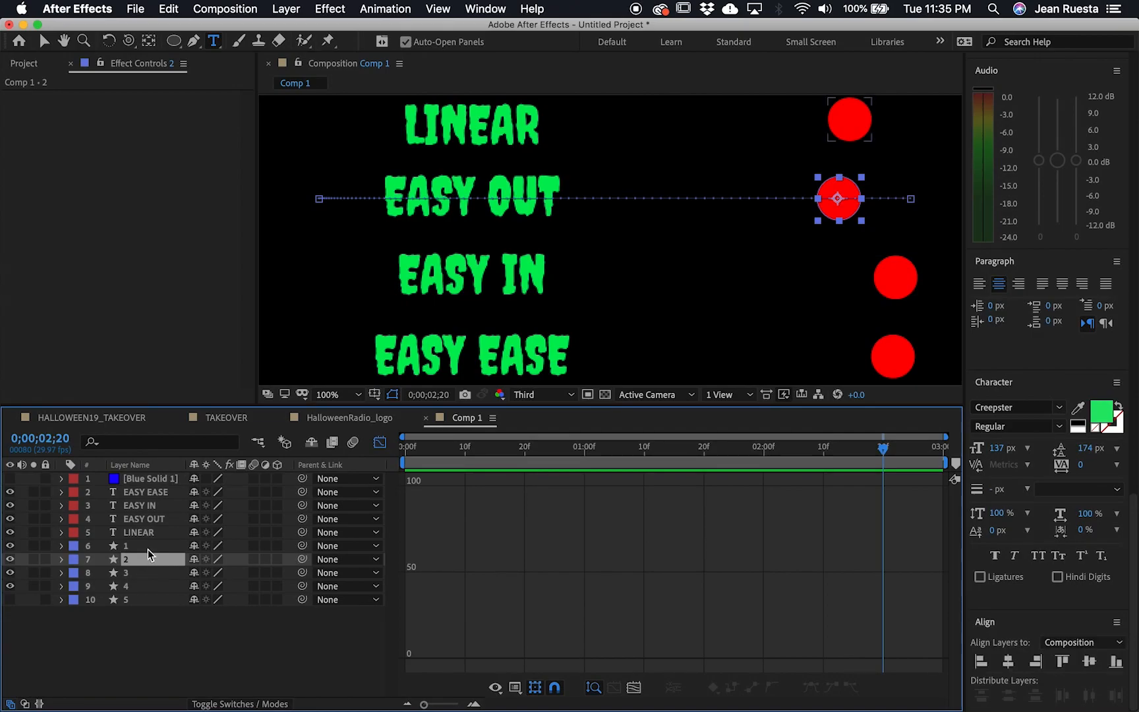
click(148, 546)
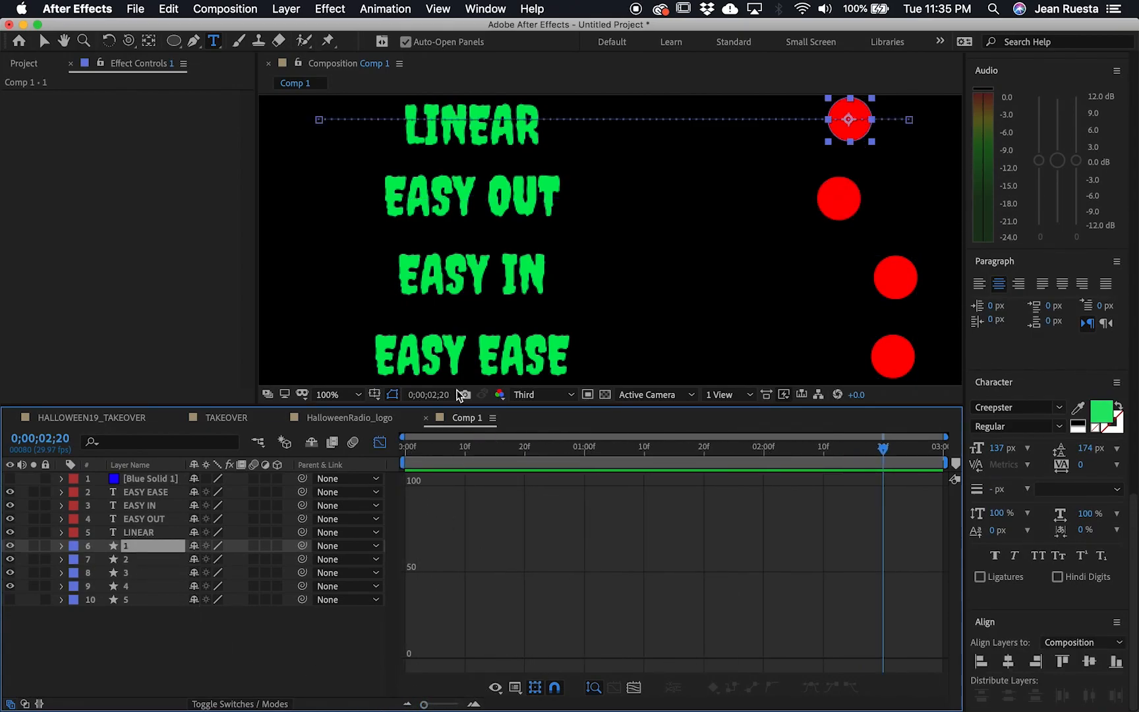
key(p)
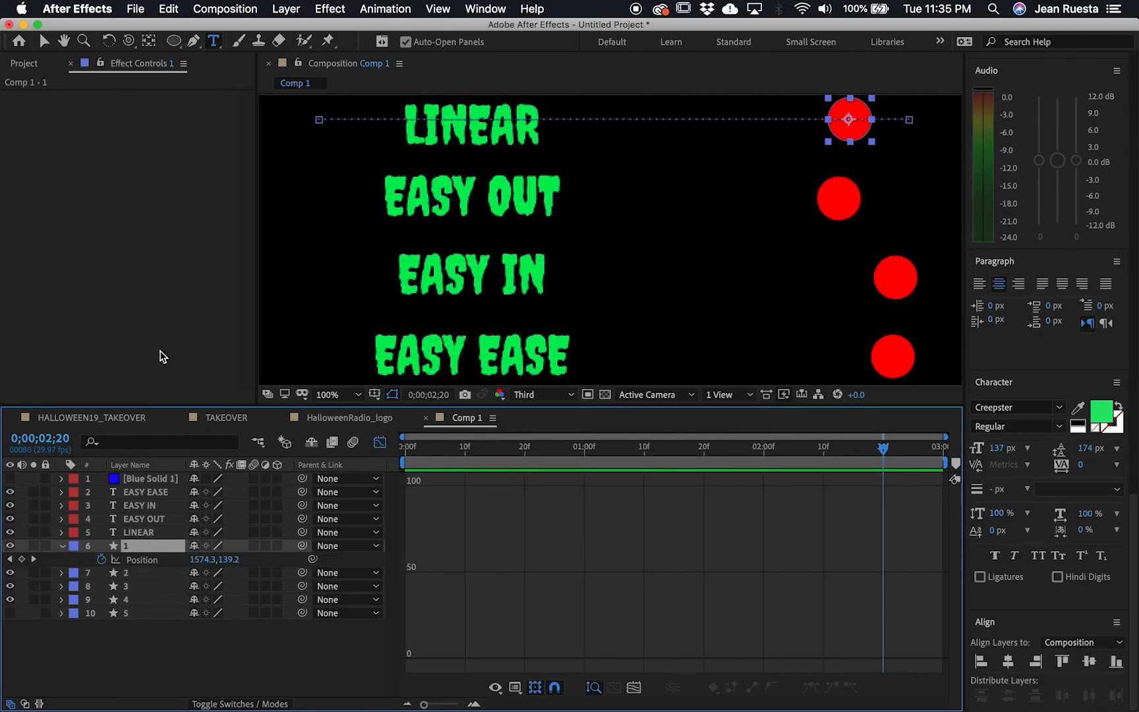
click(143, 561)
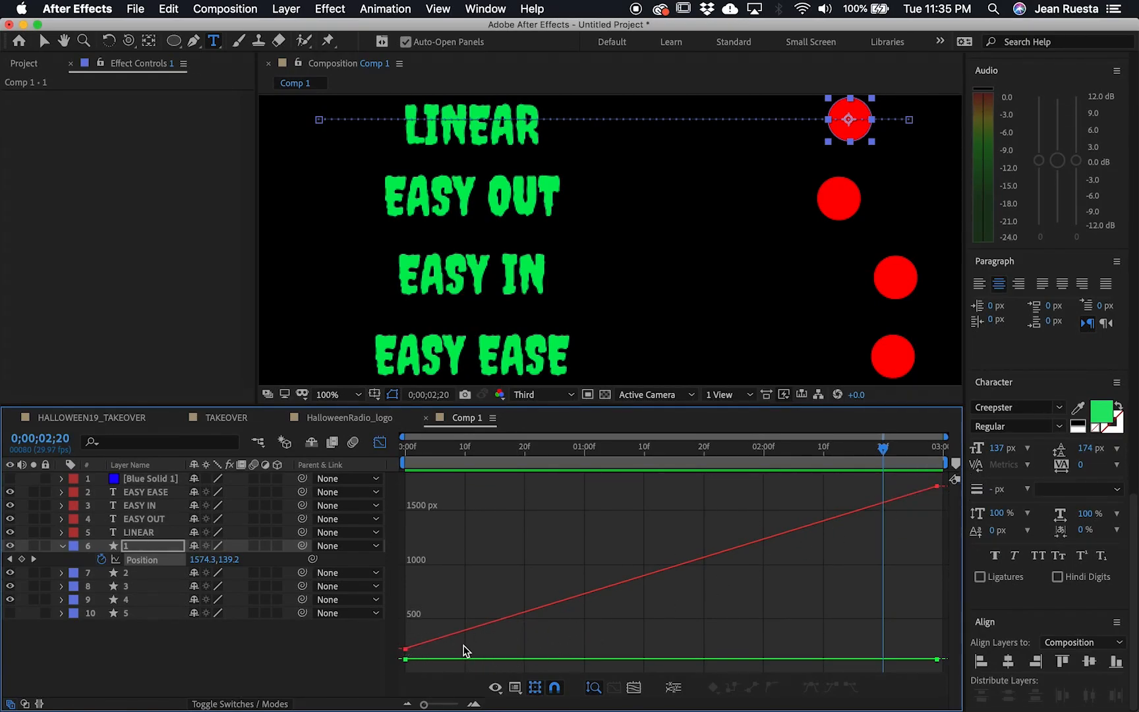
Switch the graph of layer 1's Position to the speed graph and check the available graph types.
mouse_move(406, 651)
click(515, 690)
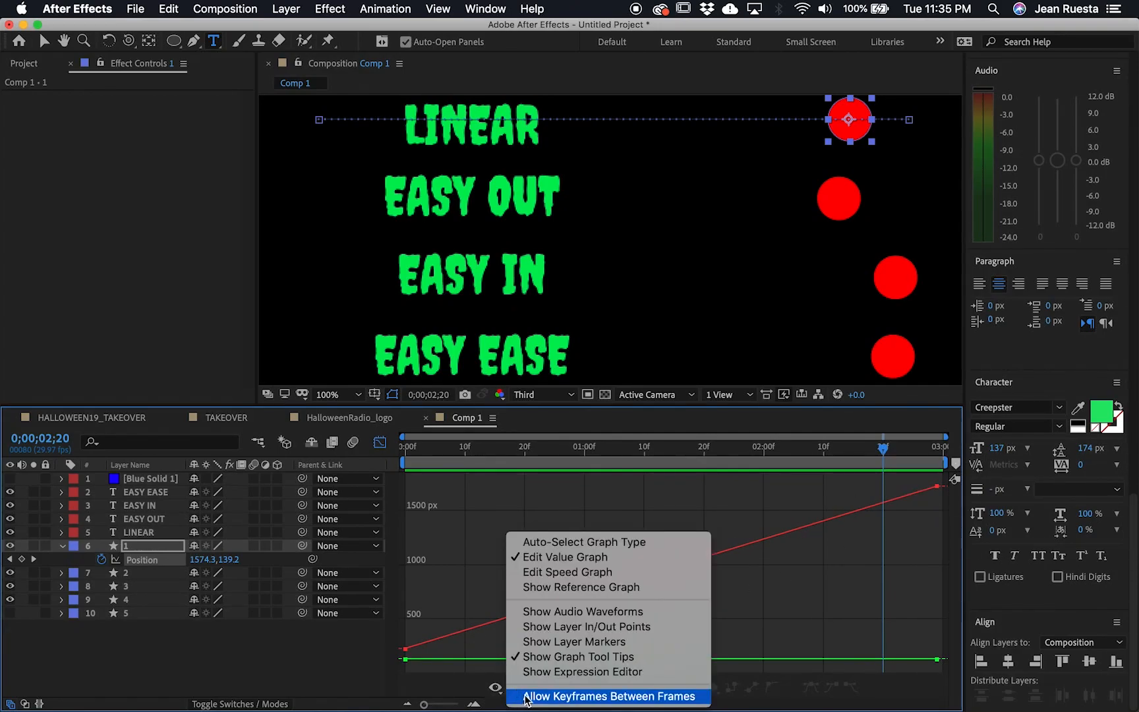
click(561, 574)
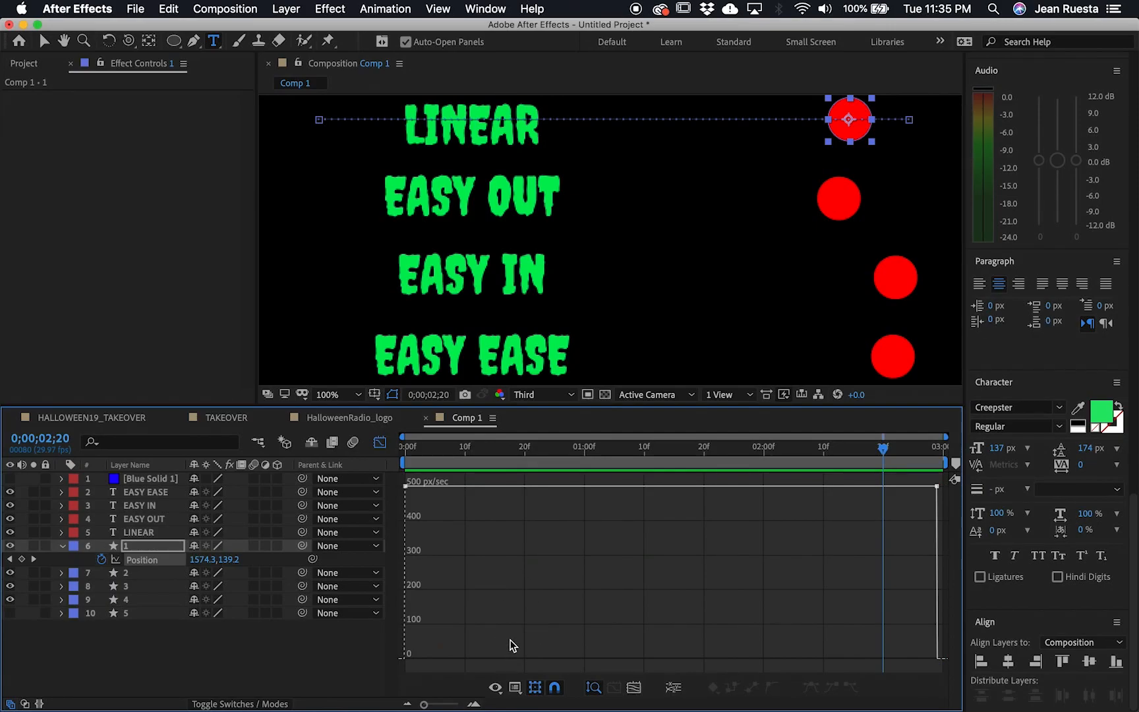
click(517, 688)
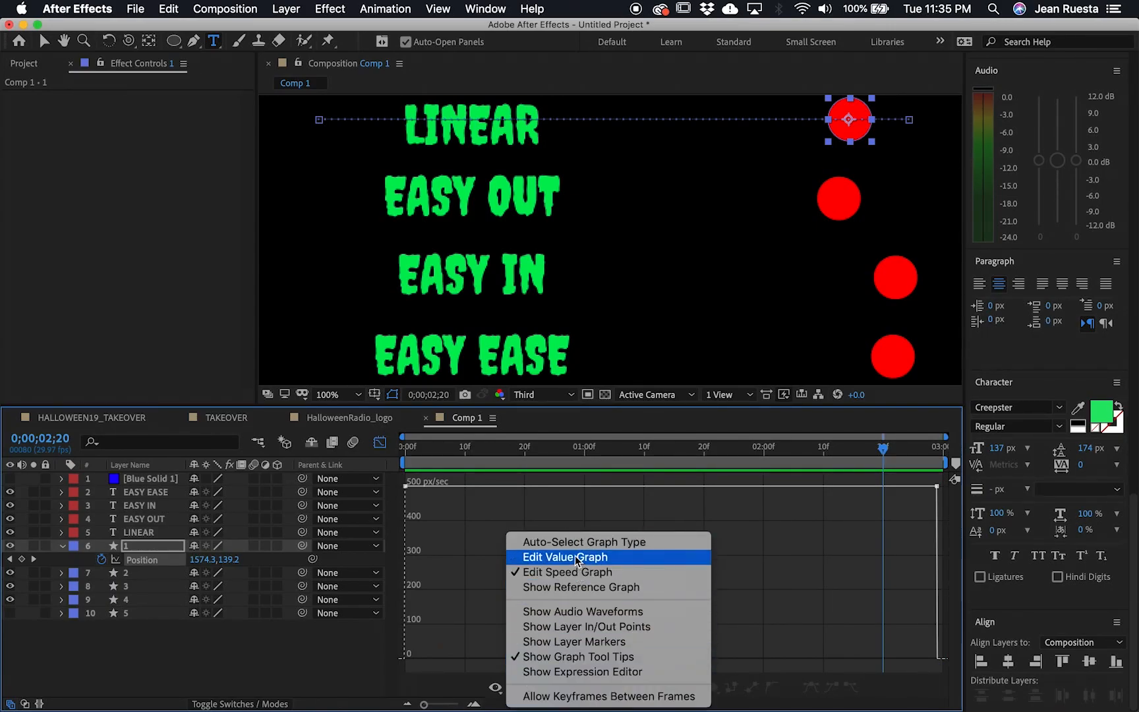
Reveal layer 2's Position property, then show layer 1's Position speed graph again and review its graph type options.
click(143, 578)
click(139, 582)
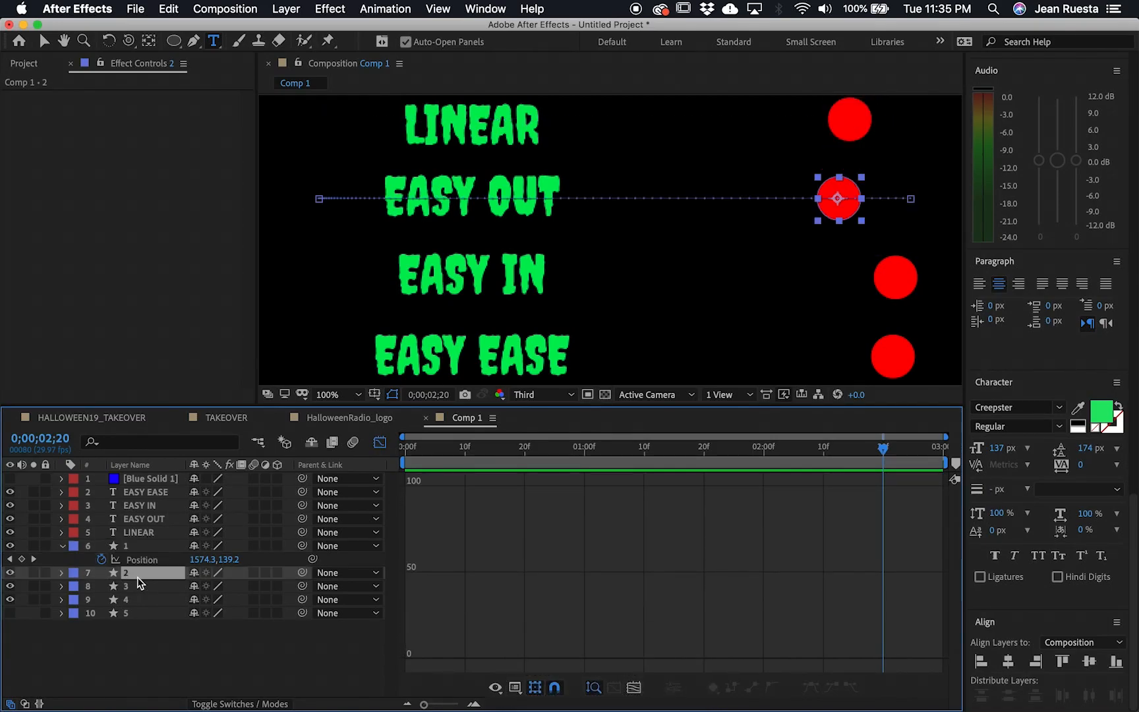
key(p)
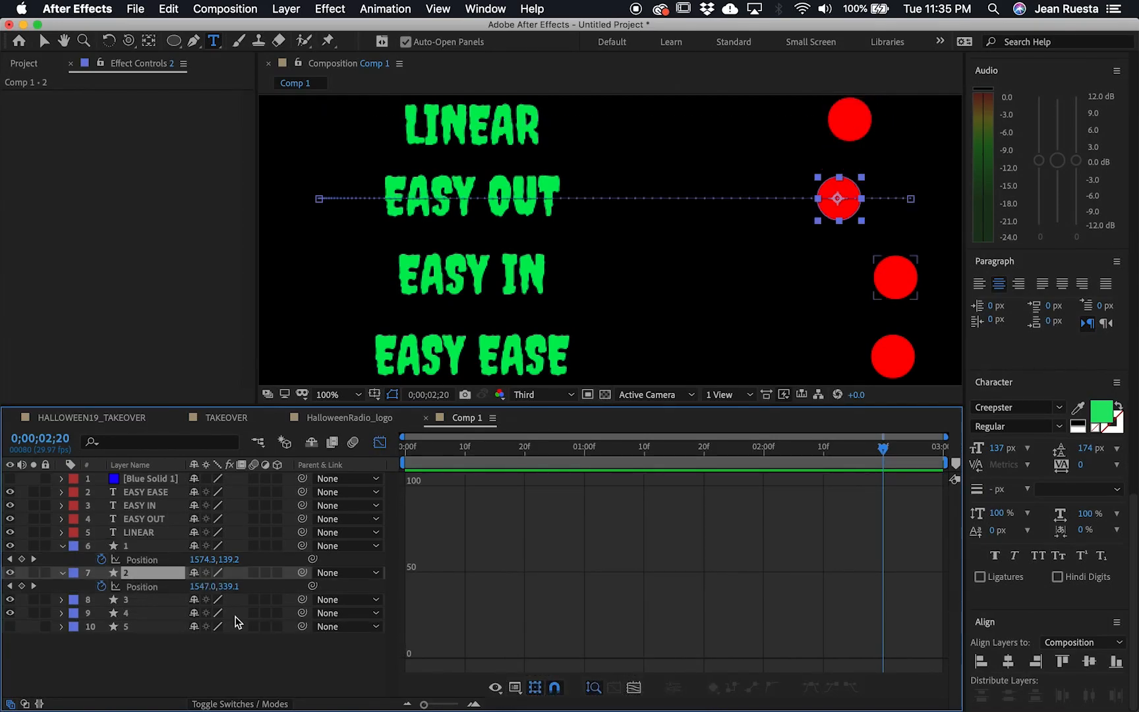
click(155, 587)
click(145, 561)
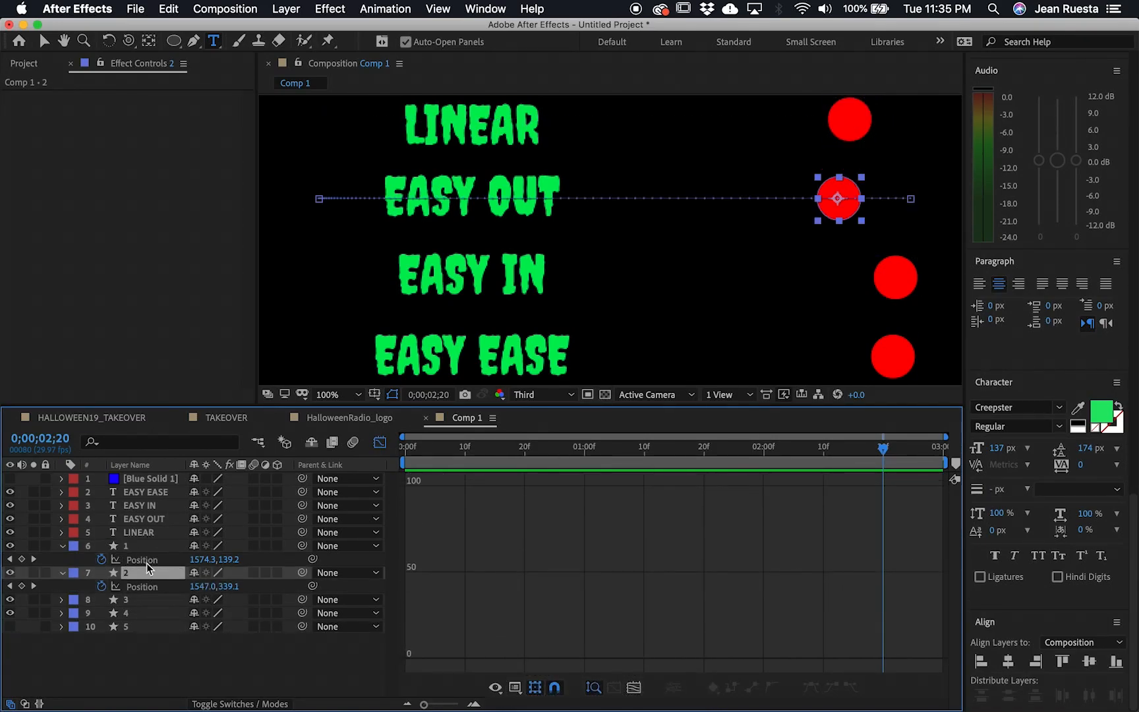
click(512, 690)
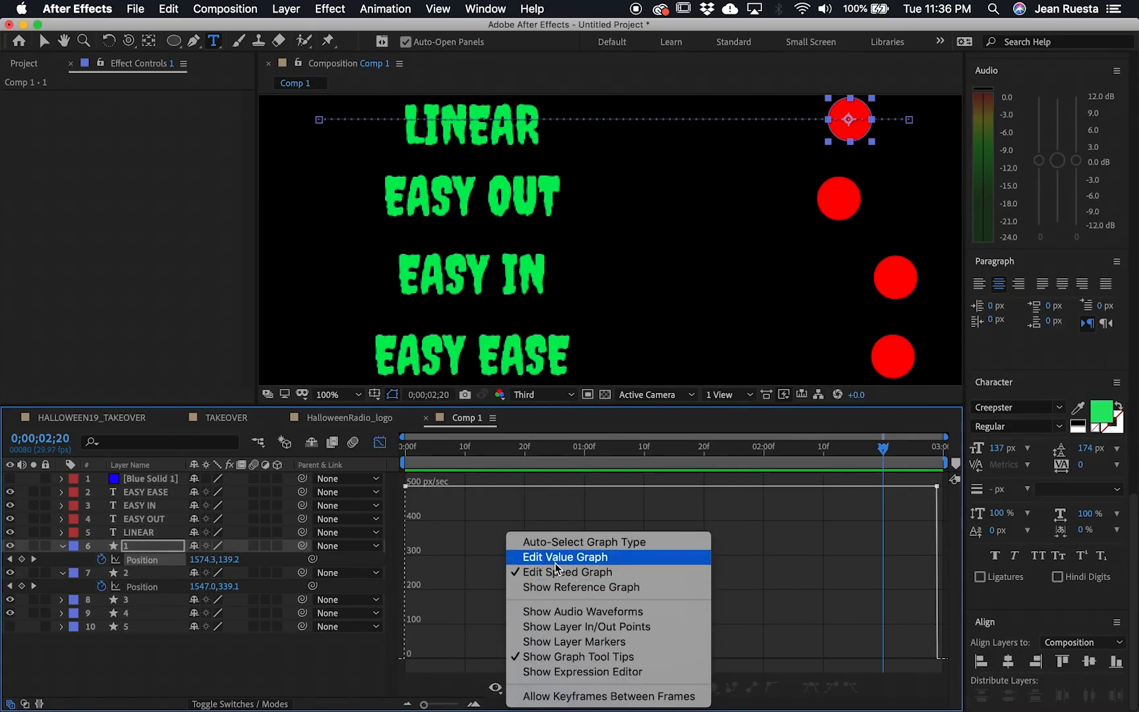
click(135, 568)
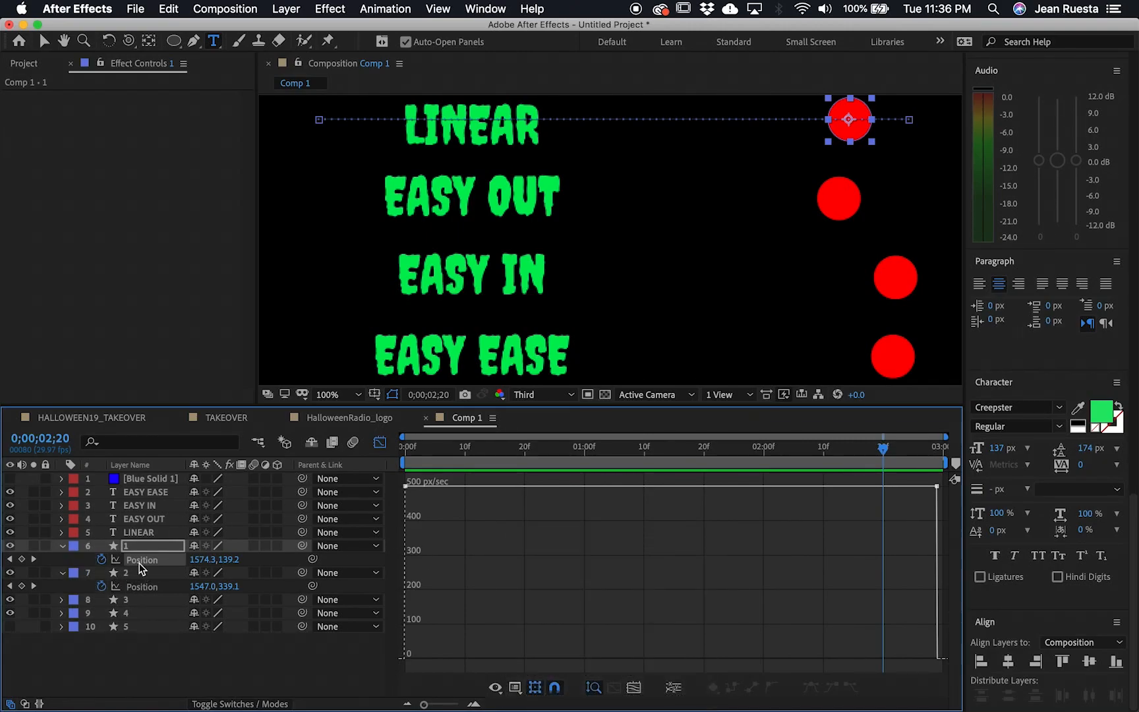
Reveal the Position property of layers 3 and 4, and examine the Position speed graphs of layers 1 through 4.
click(142, 560)
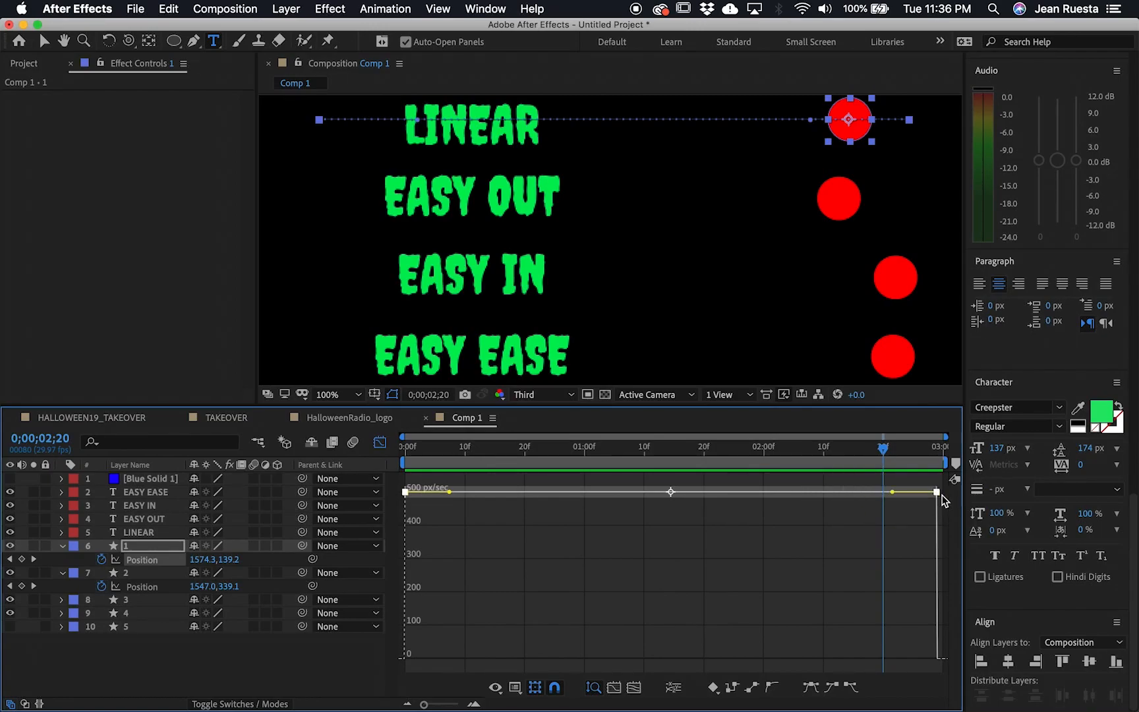
click(148, 588)
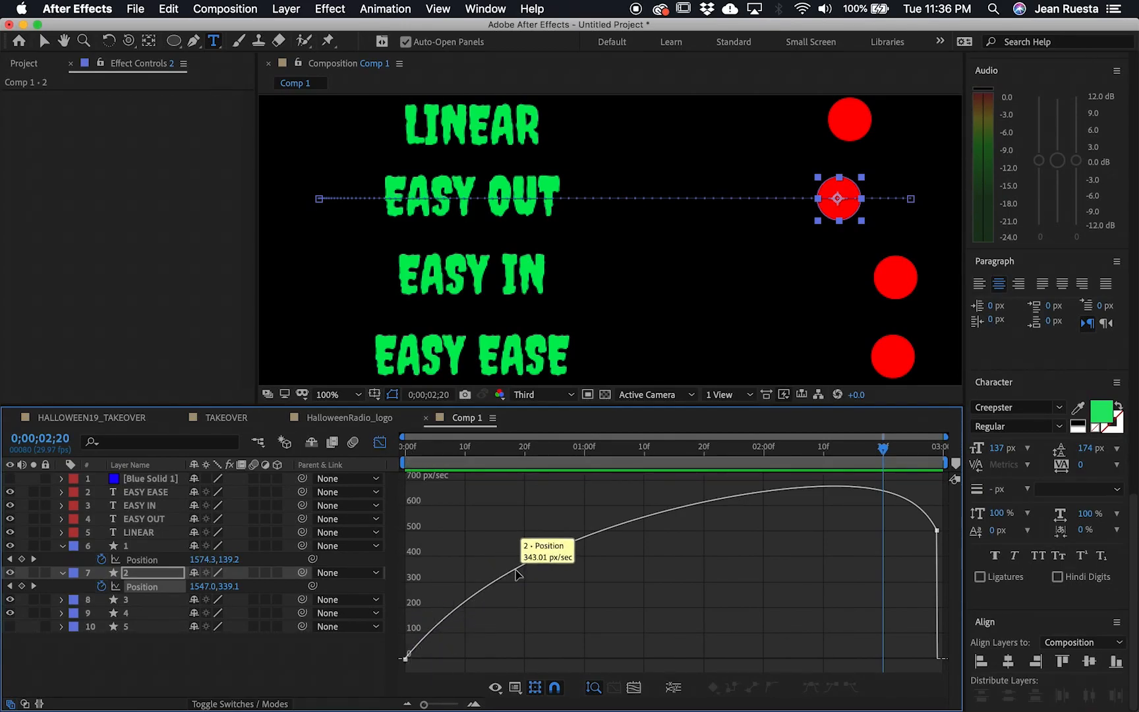
click(164, 601)
key(p)
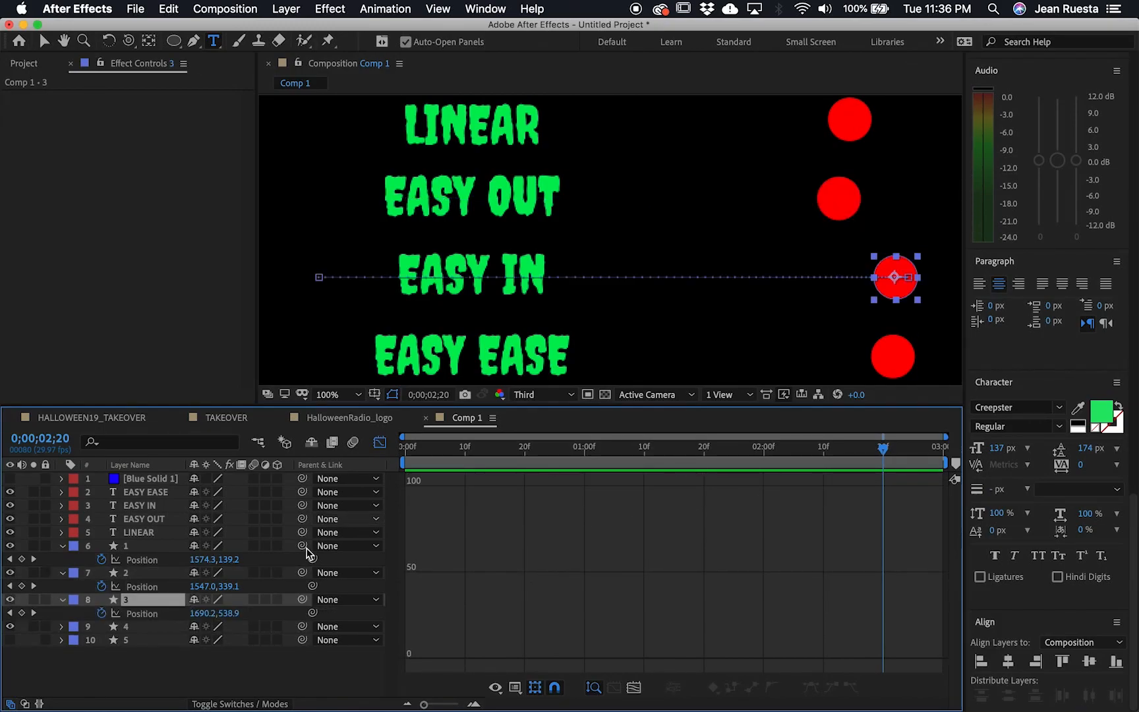
click(153, 616)
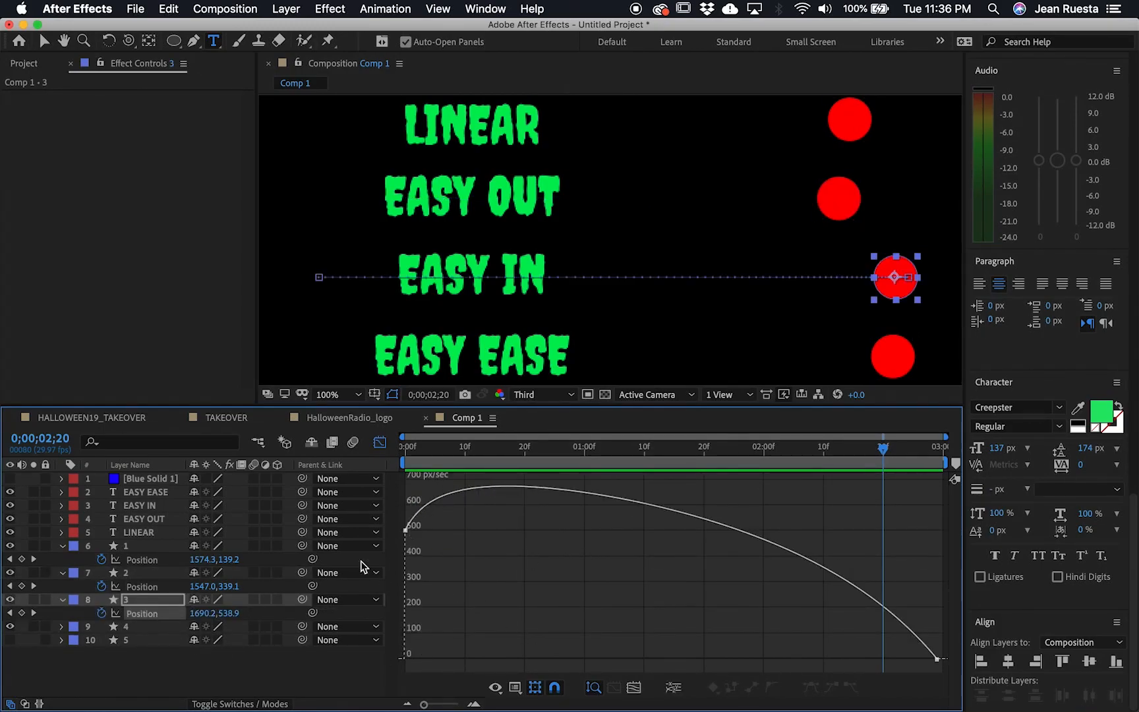
click(147, 627)
key(p)
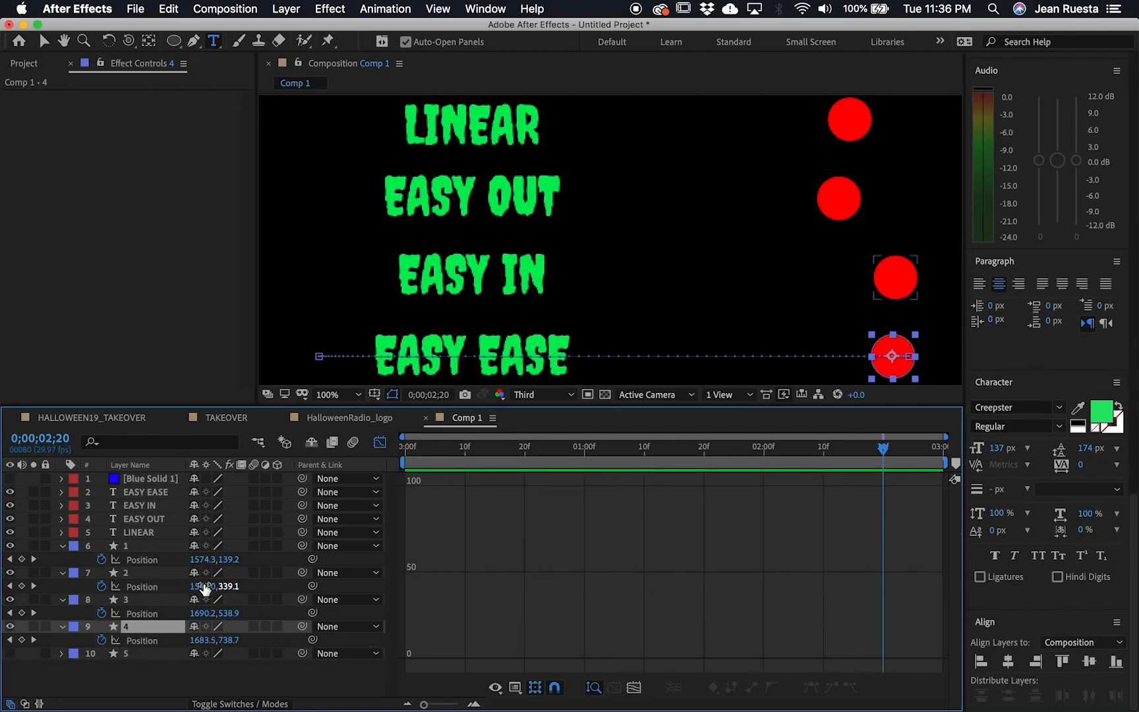
click(150, 640)
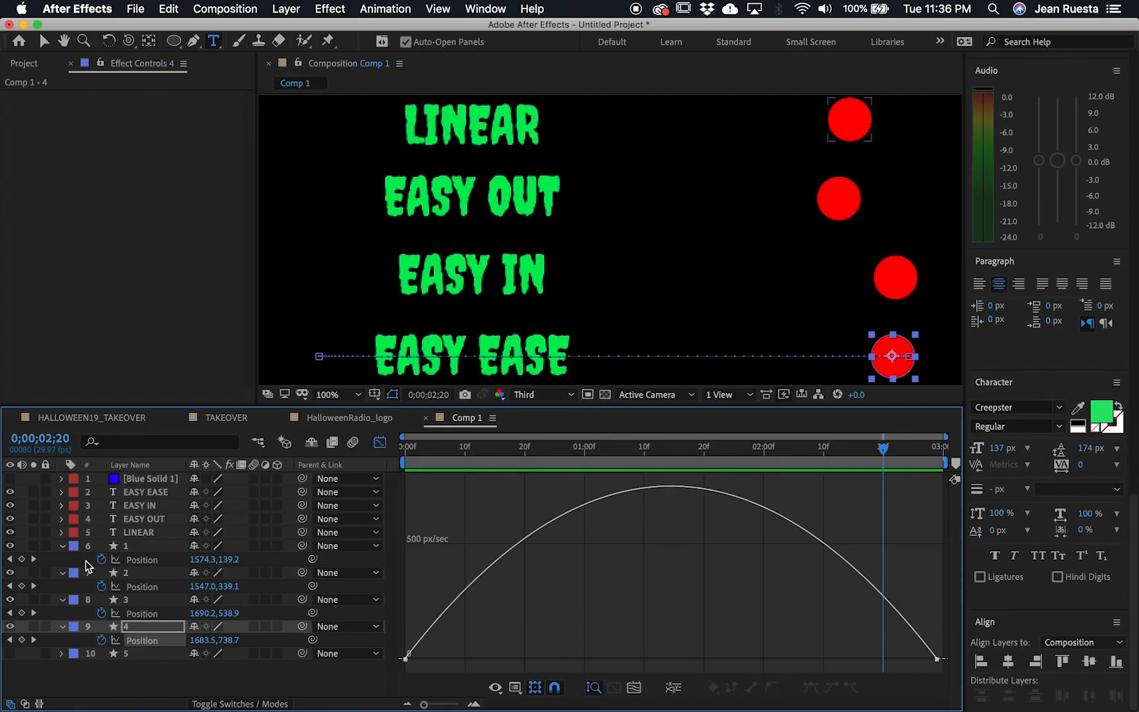
Make layer 5 visible, reveal its Position property and display its speed graph.
click(134, 658)
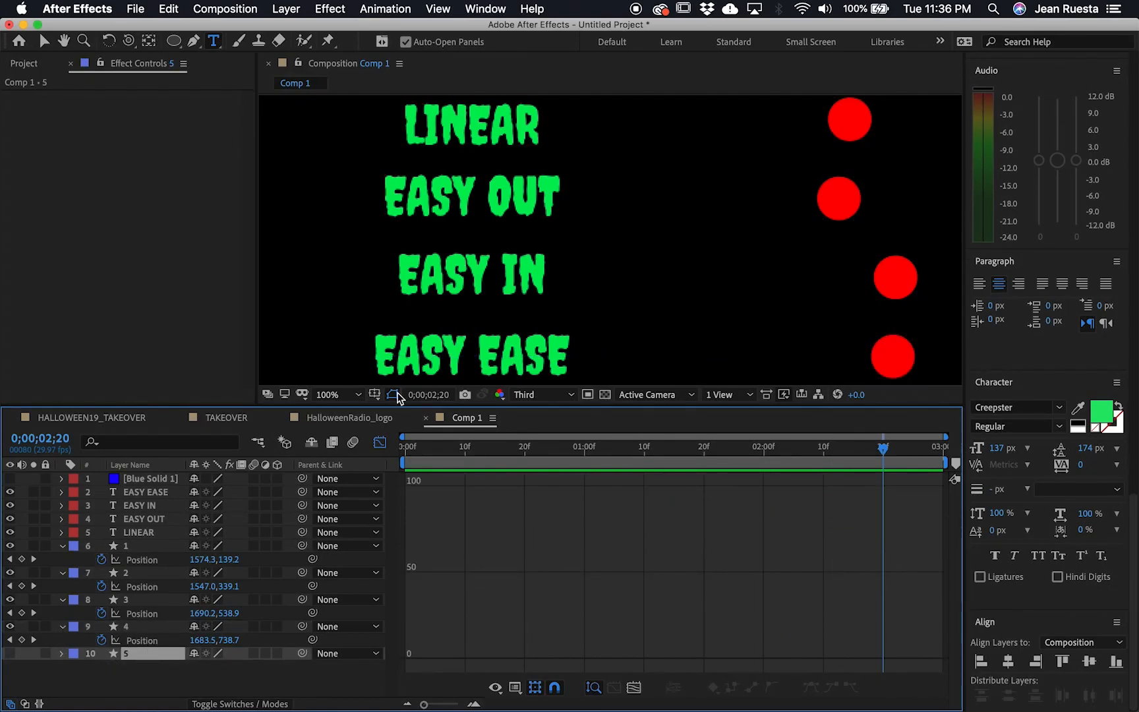
scroll(623, 219, down, 2)
click(10, 653)
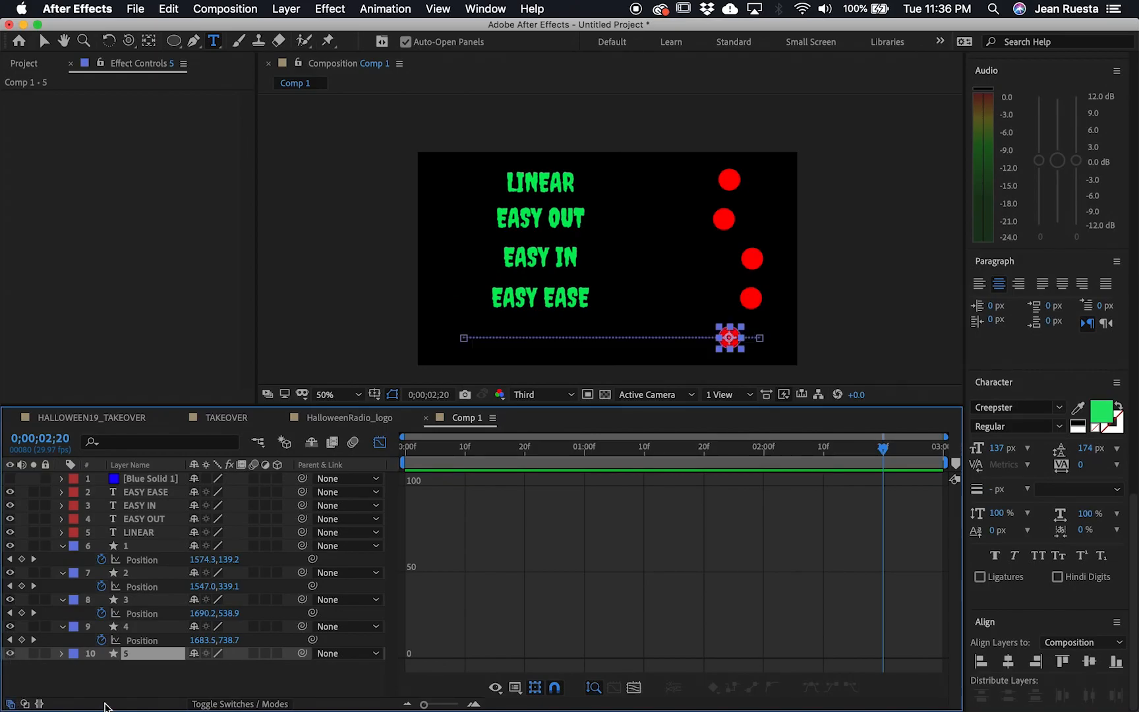
click(380, 443)
click(380, 443)
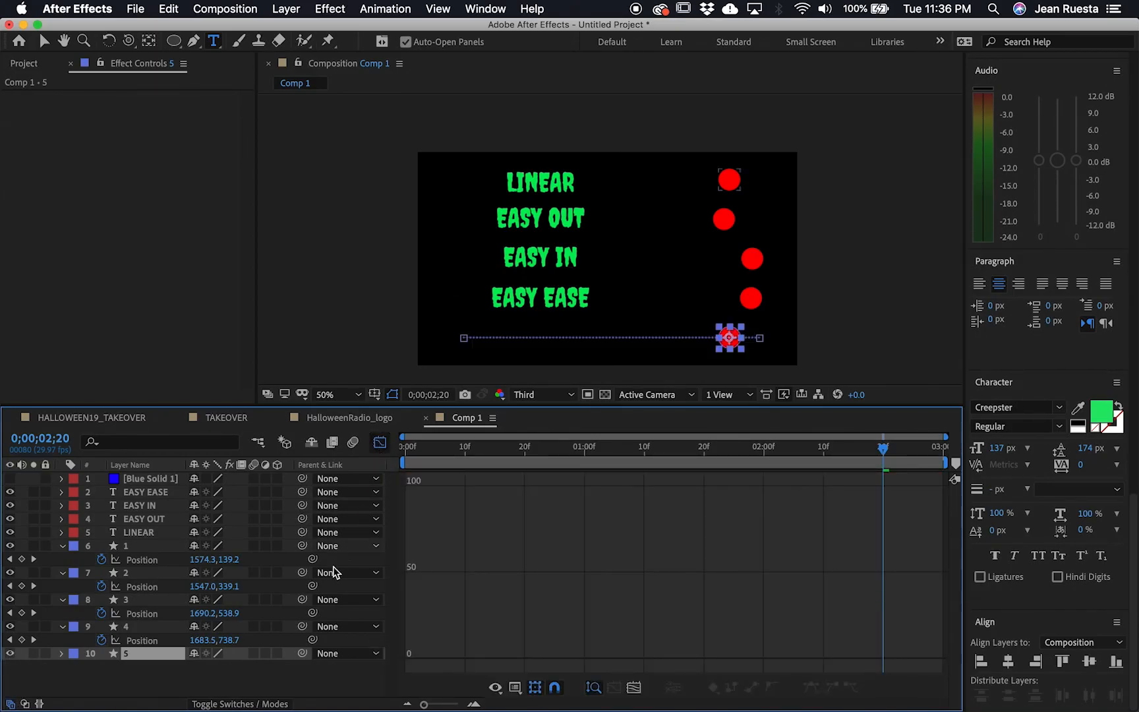
key(p)
click(149, 670)
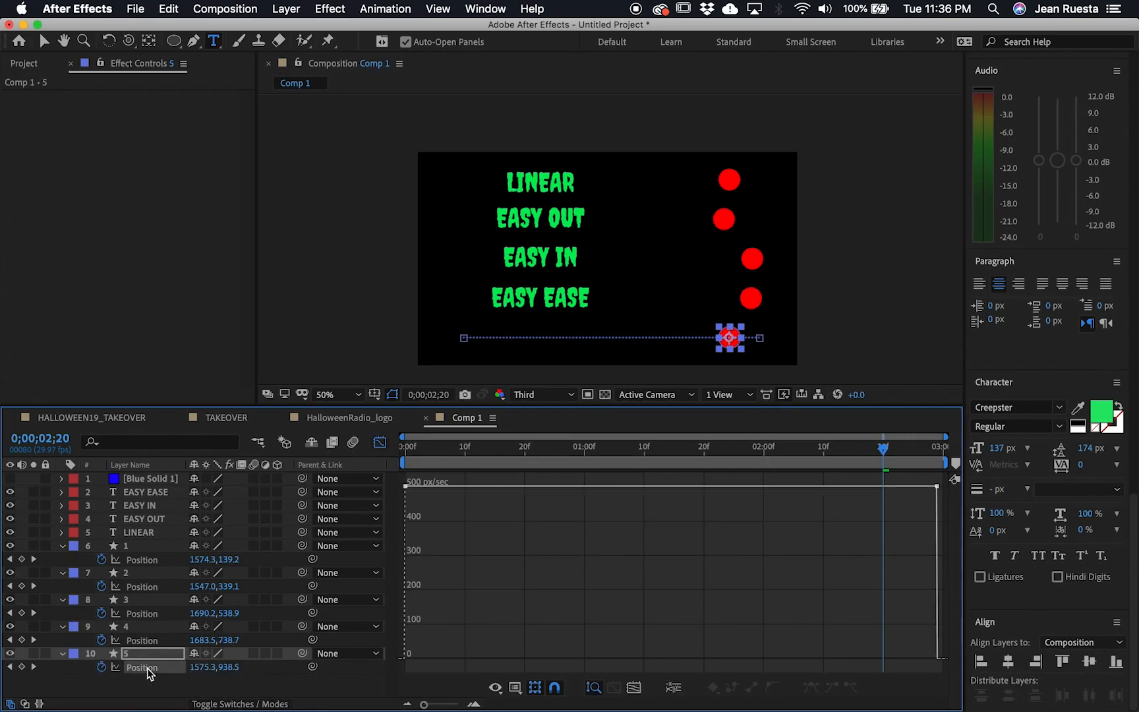
Reshape layer 5's Position speed graph by pulling the first and last keyframes' handles down to zero speed.
click(407, 486)
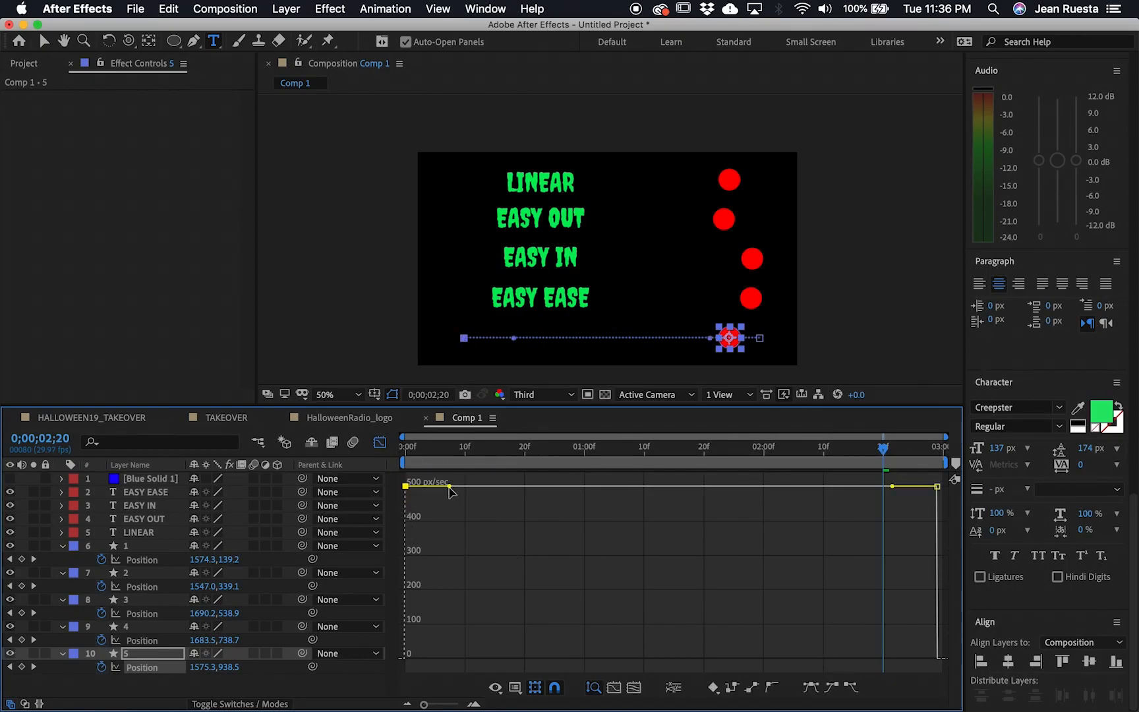
drag(450, 490, 465, 644)
click(937, 513)
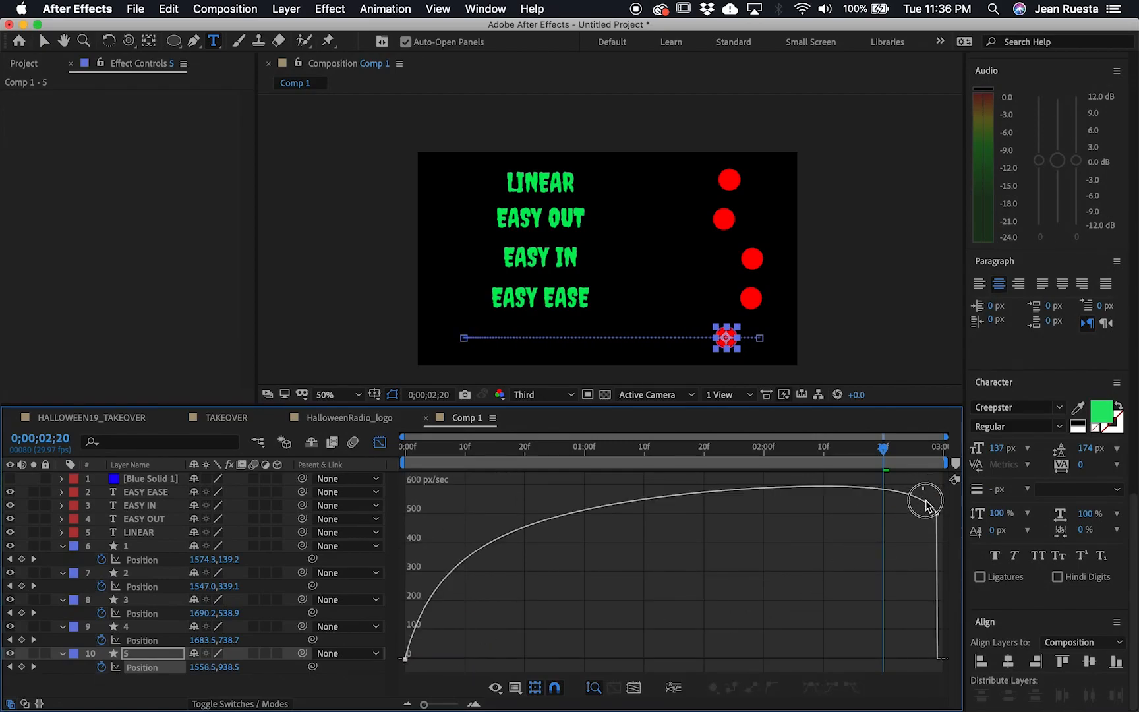
drag(892, 514, 896, 658)
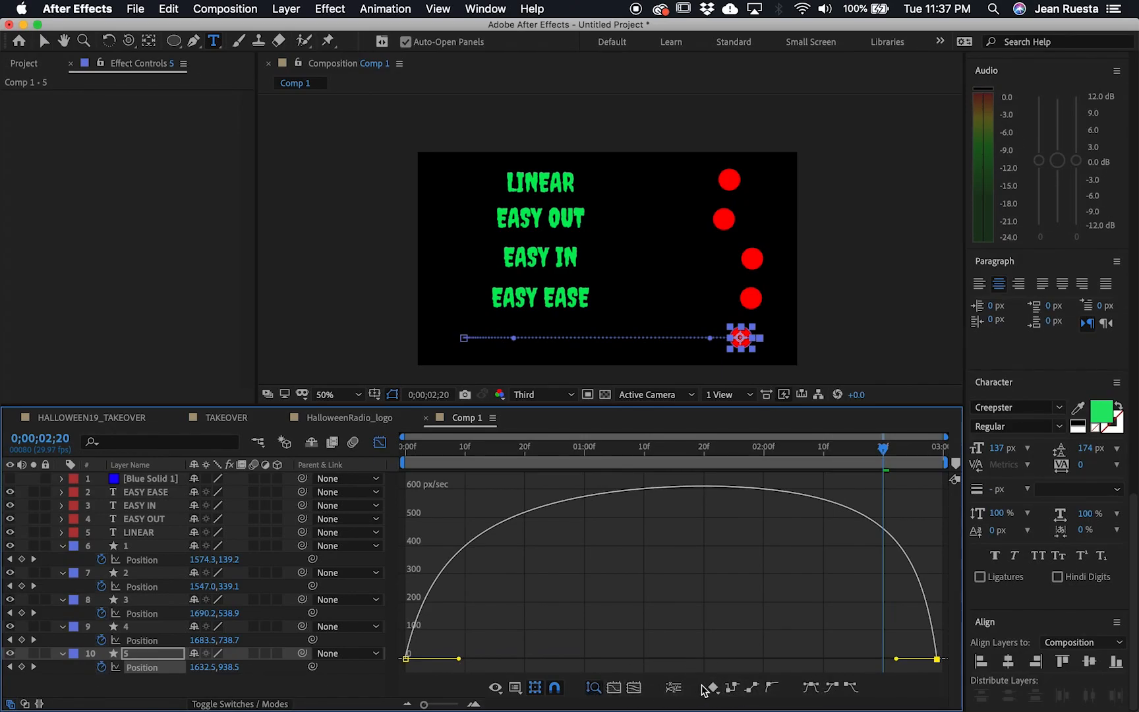
Apply Easy Ease to both of layer 5's Position keyframes and compare the speed graph with layer 4's.
click(811, 687)
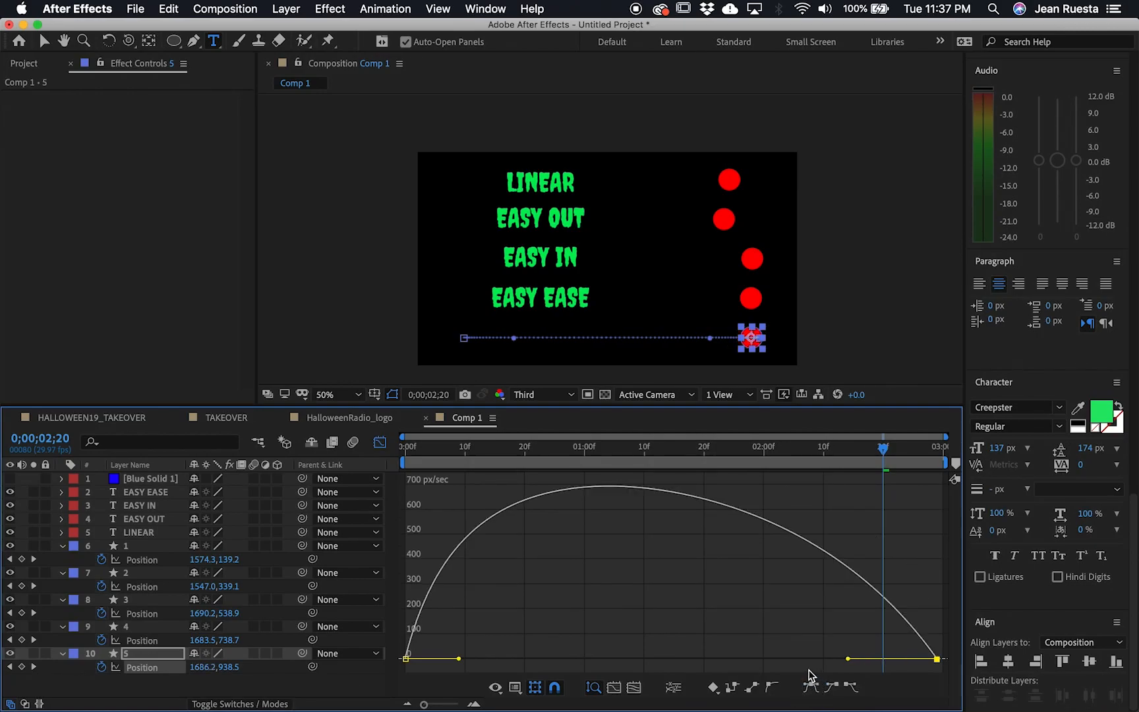
click(405, 657)
drag(888, 635, 960, 690)
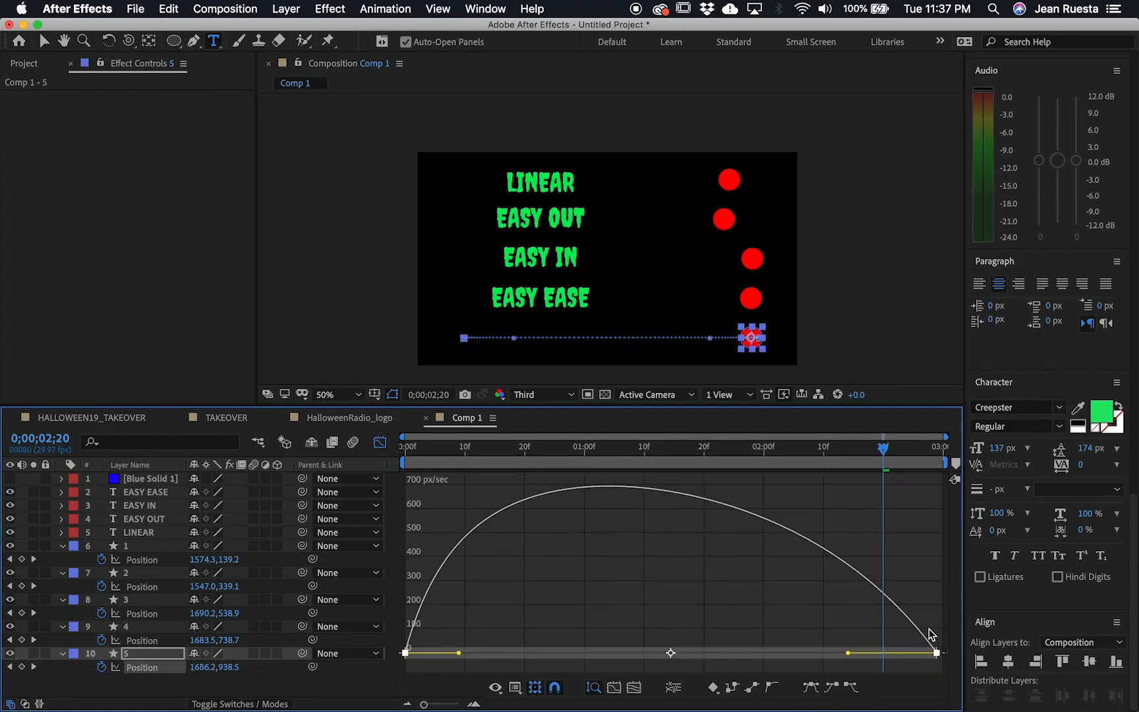
click(812, 687)
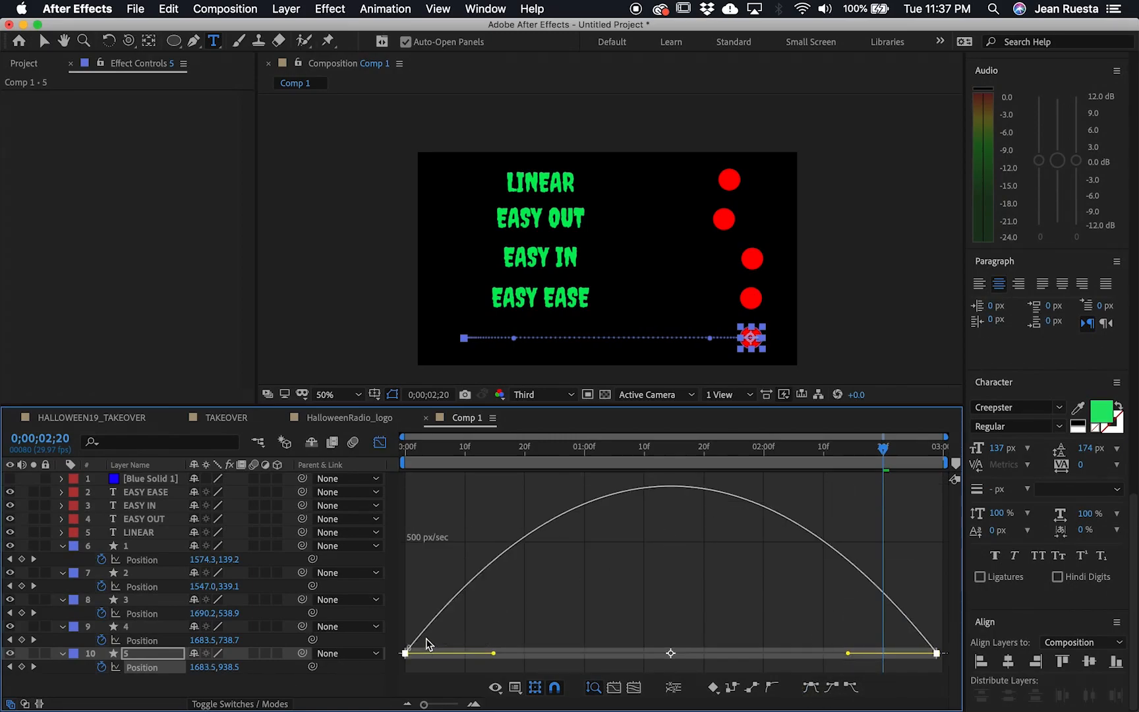
key(super+Up)
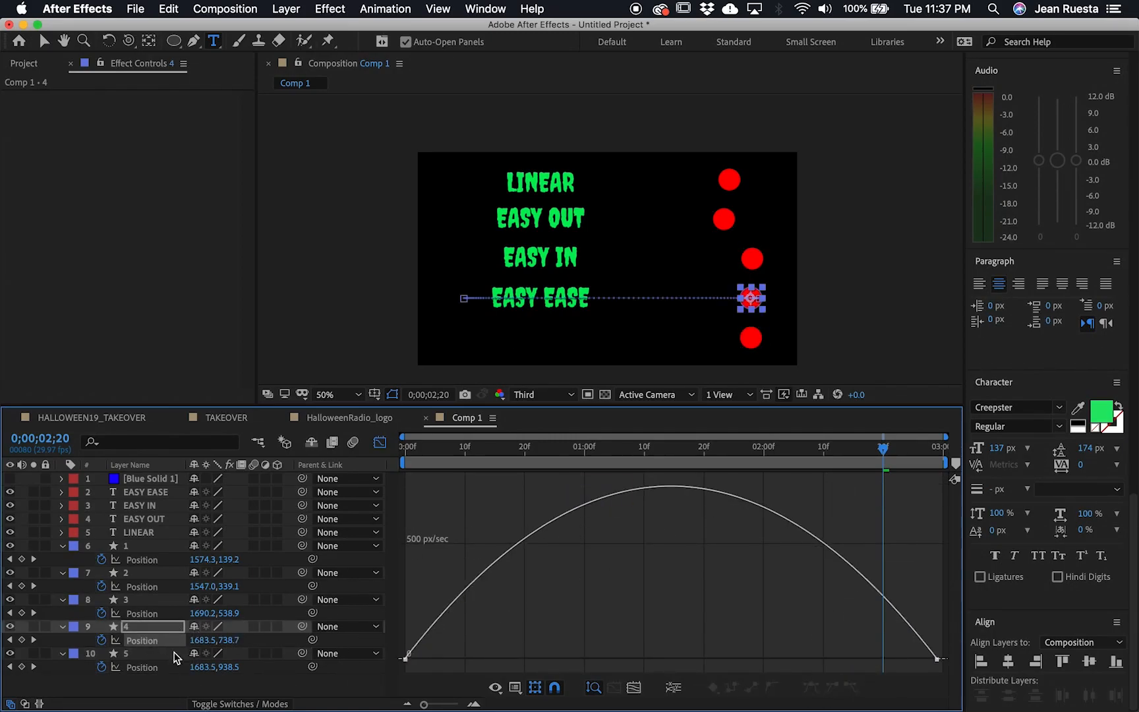
click(144, 668)
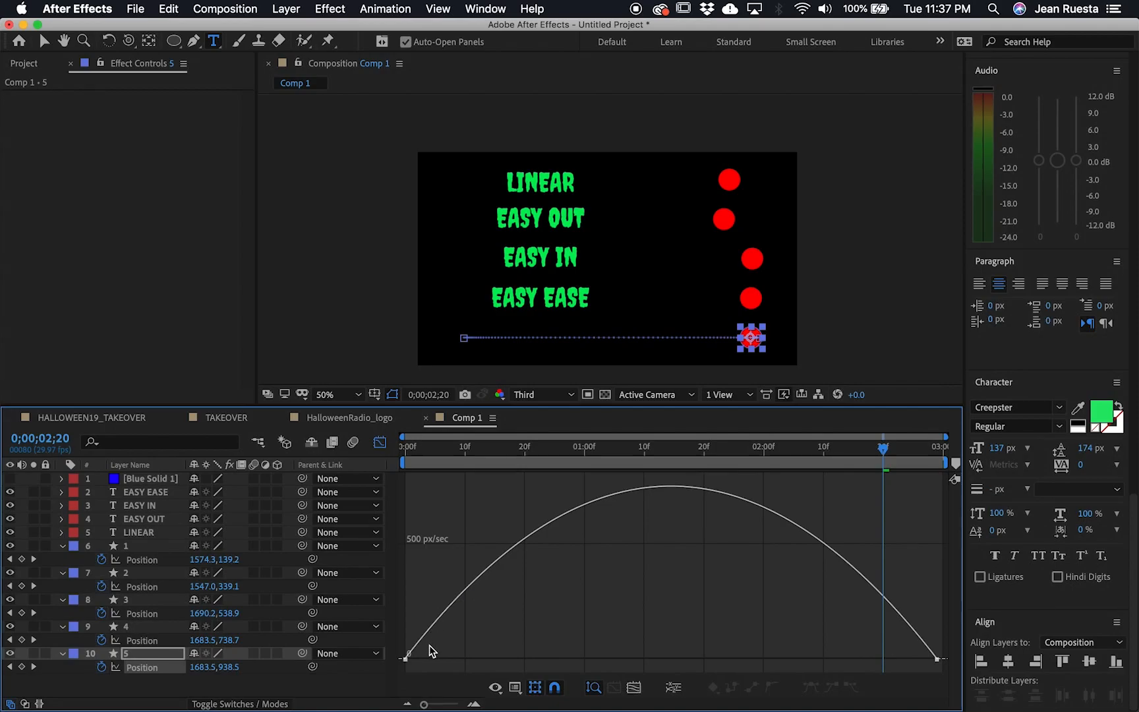
Extend the influence of layer 5's first Position keyframe to about 60% and lengthen the last keyframe's handle to match.
drag(454, 559, 393, 698)
drag(496, 663, 583, 673)
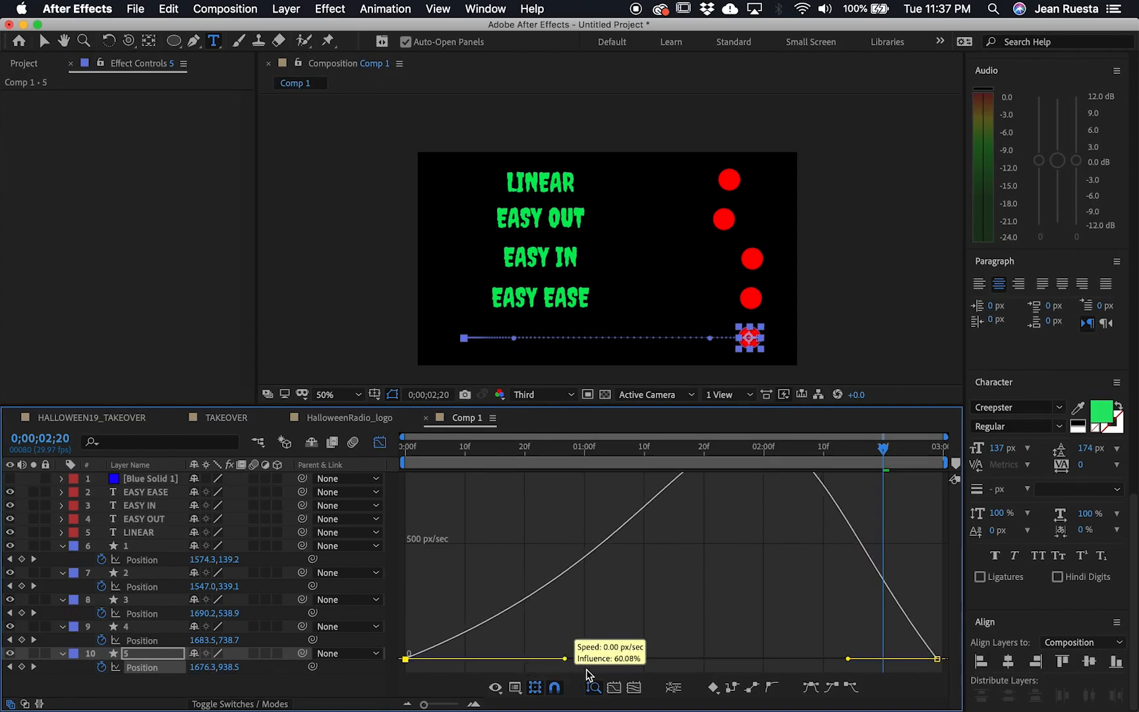
drag(851, 638, 947, 669)
drag(850, 659, 773, 661)
Lengthen both keyframes' influence handles further for a steeper peak in layer 5's speed graph, and preview the animation.
drag(504, 599, 400, 674)
drag(566, 661, 590, 659)
click(937, 658)
drag(774, 659, 749, 662)
click(504, 538)
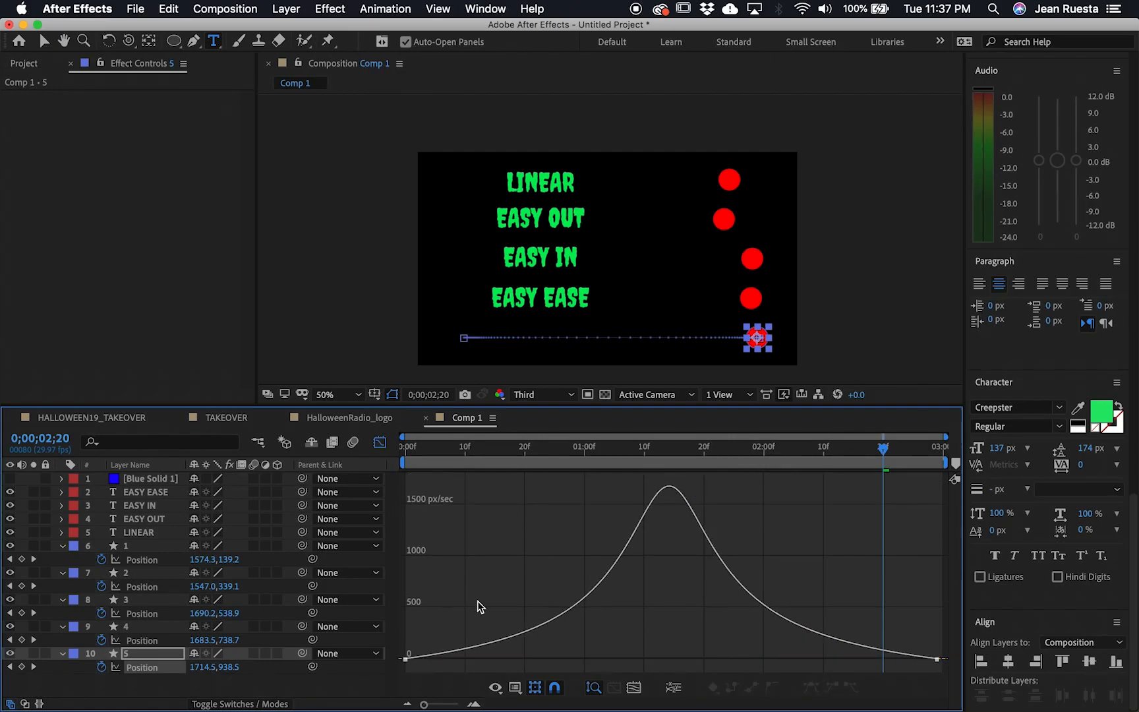
key(space)
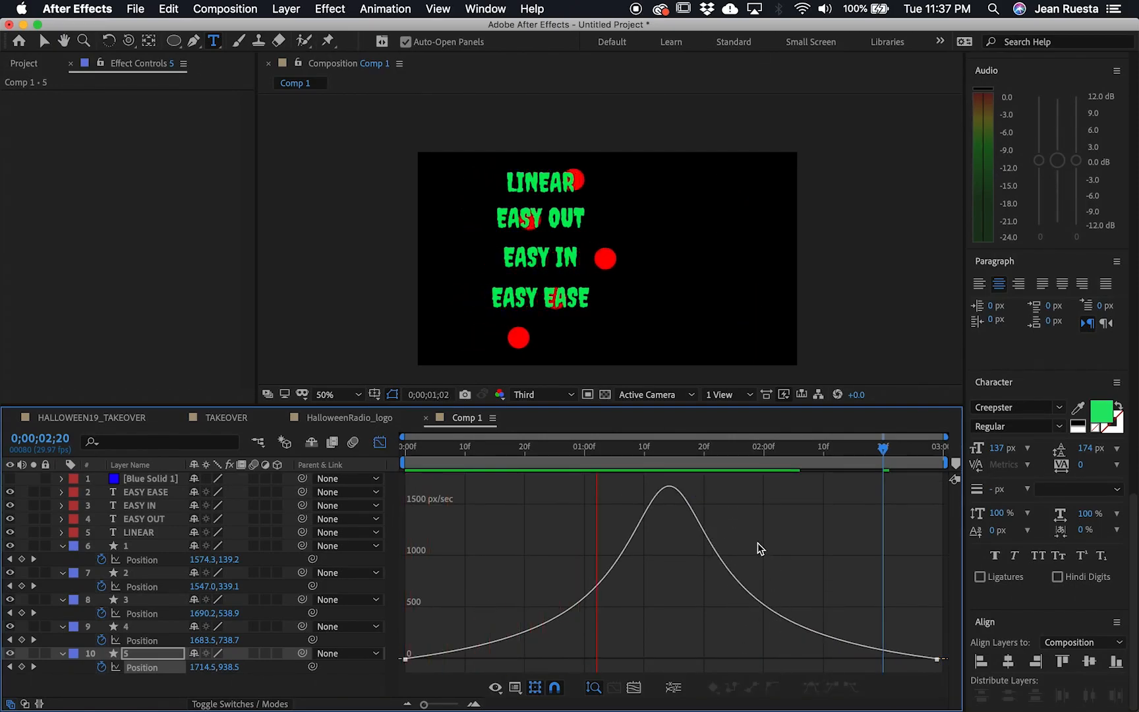
Duplicate the EASY EASE text layer and move the copy down beside the fifth circle.
click(149, 548)
click(148, 531)
click(165, 493)
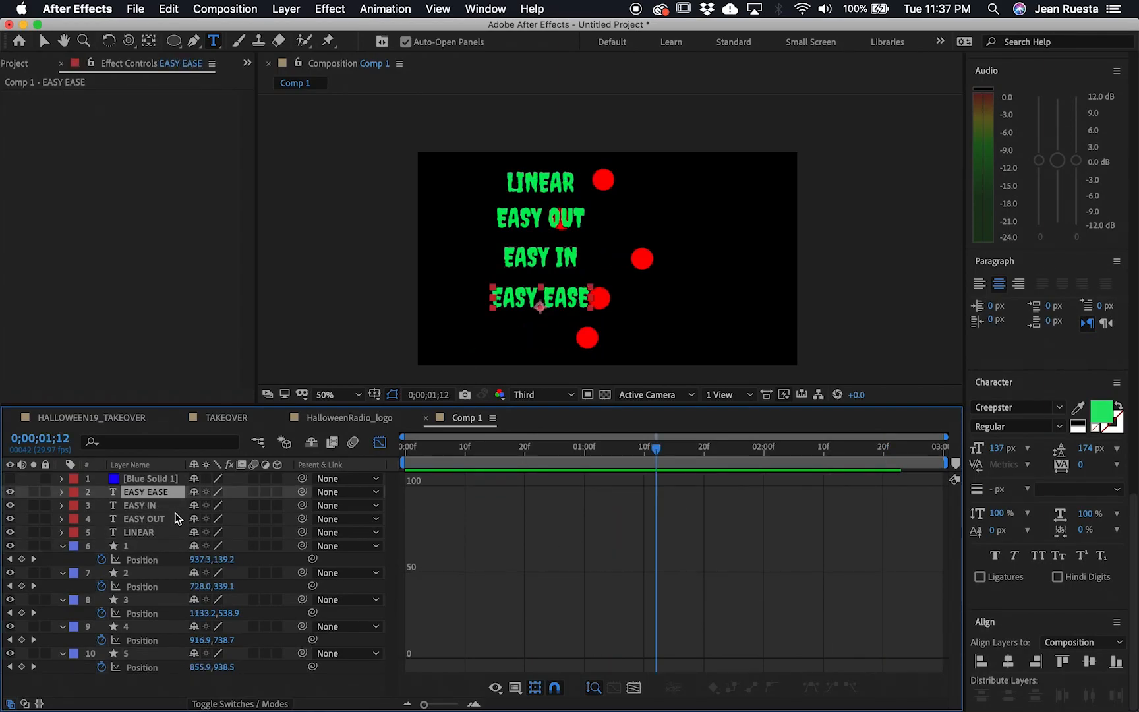
key(super+d)
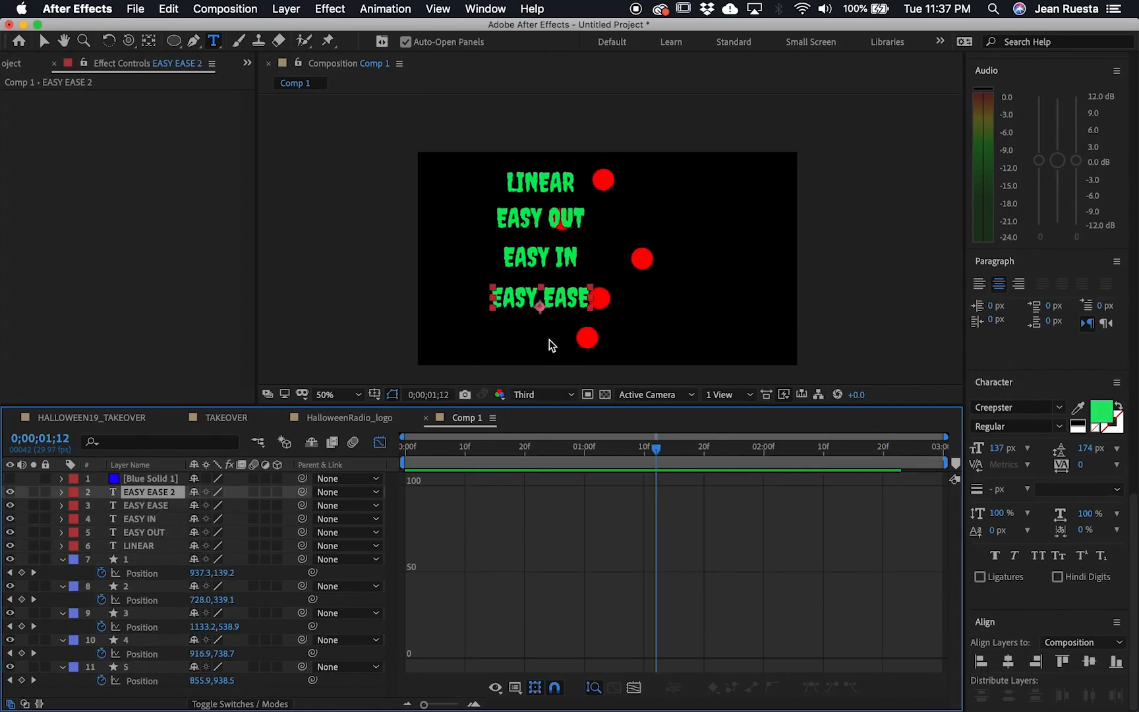
key(v)
drag(561, 305, 557, 338)
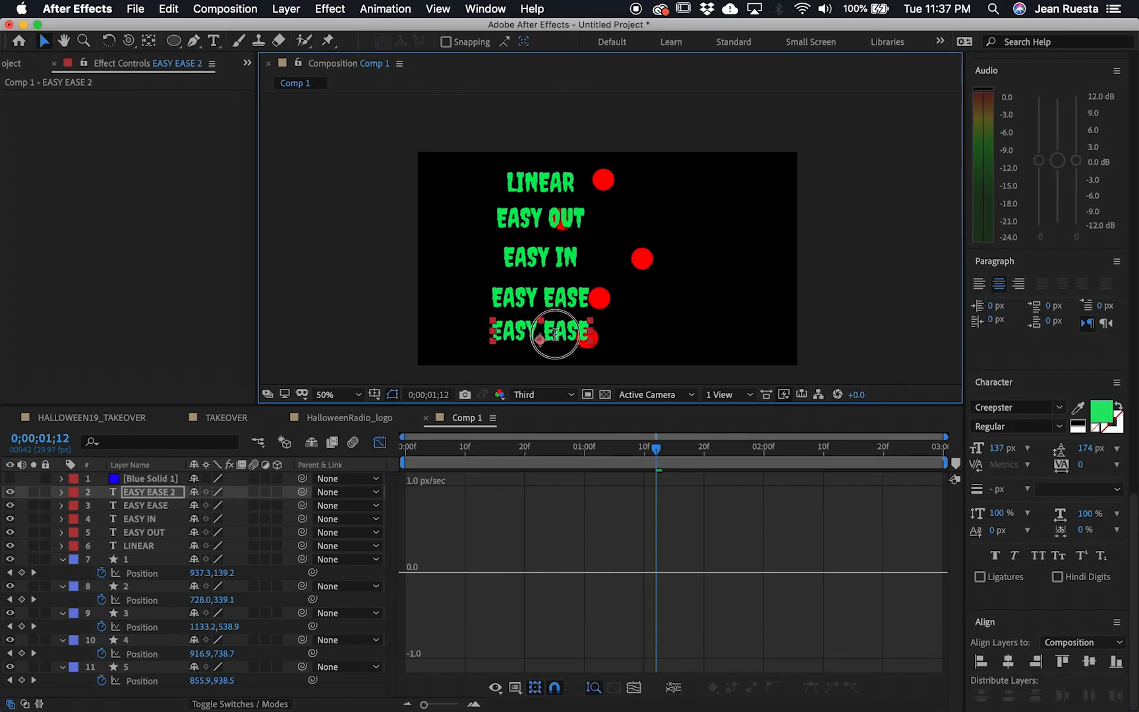
Change the duplicated label's text to CUSTOM.
double_click(534, 338)
text(CUSTPOM)
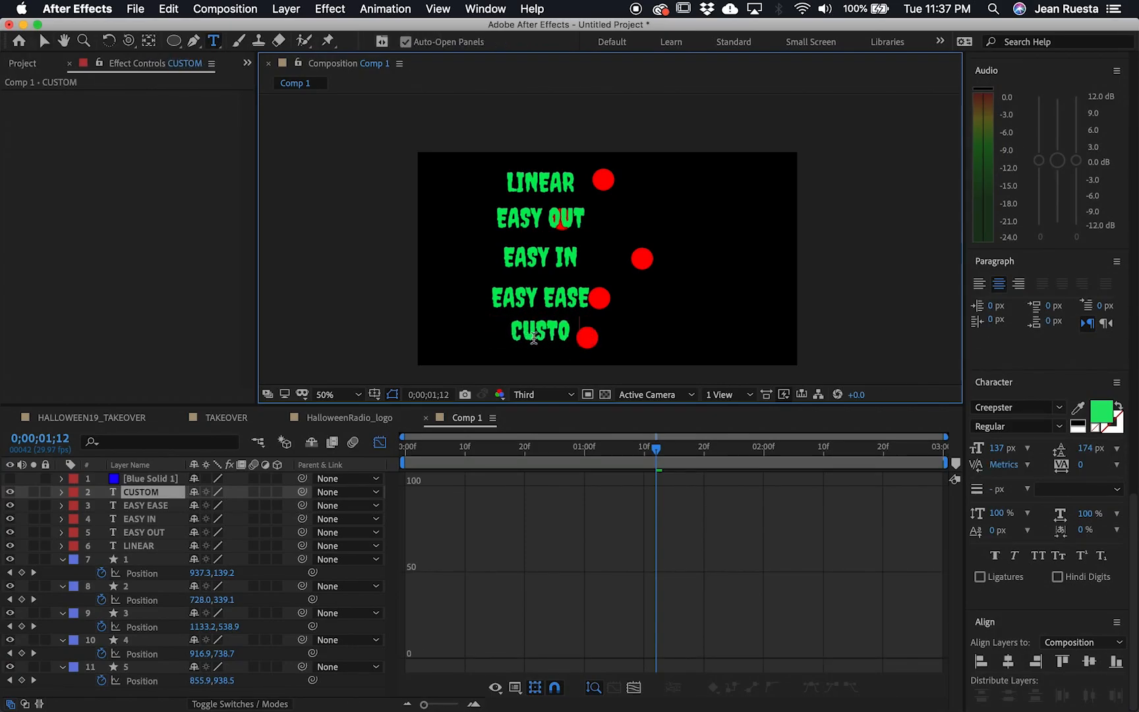
click(139, 509)
Collapse the properties of layers 1 through 4 and show layer 5's Position speed graph.
key(super+a)
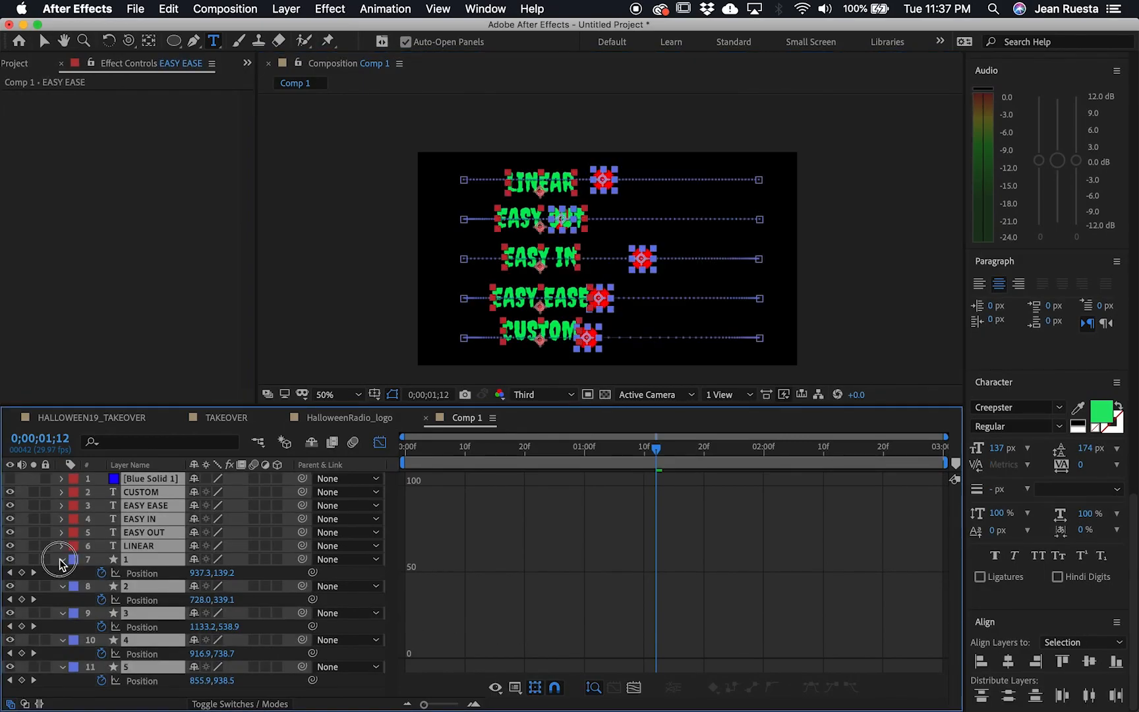
click(63, 559)
click(120, 645)
click(136, 620)
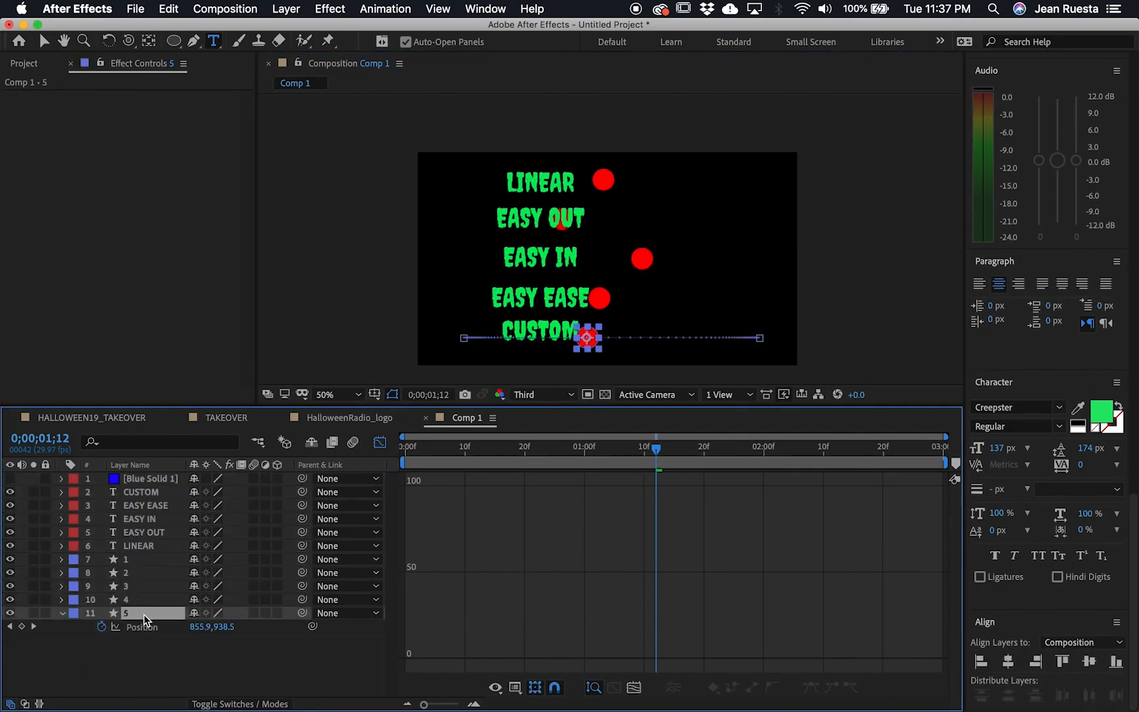
click(149, 627)
Preview the five circles' motion, set the current time to 0;00;01;03 and reselect layer 5.
key(space)
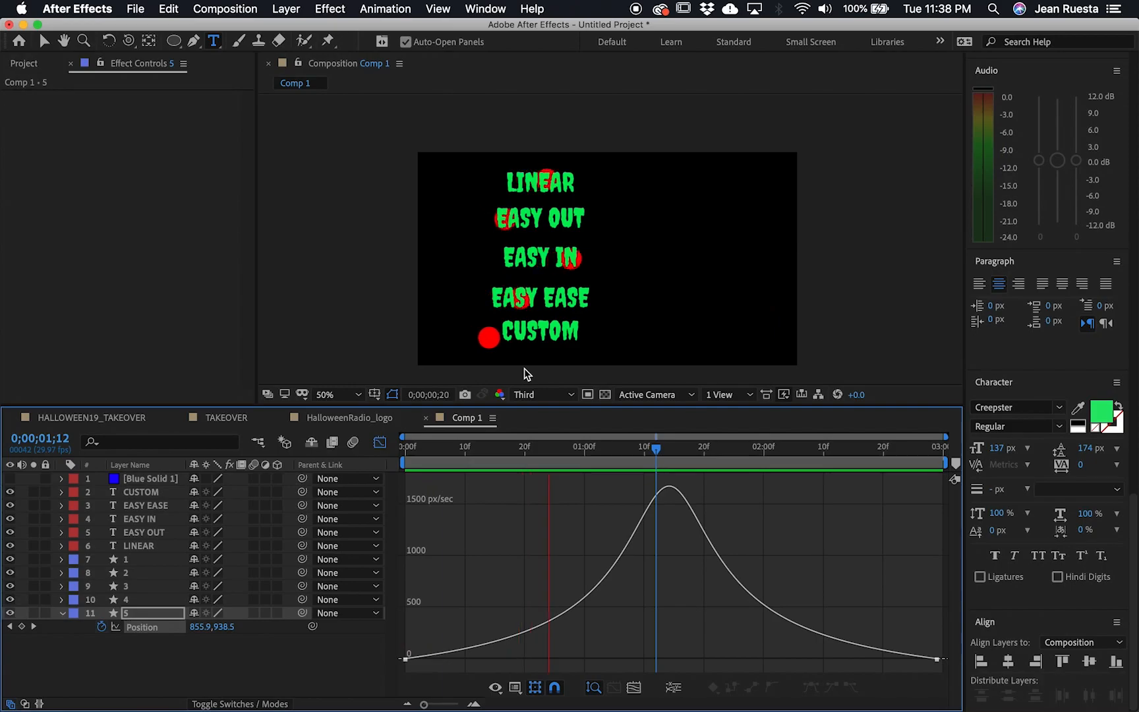
click(602, 447)
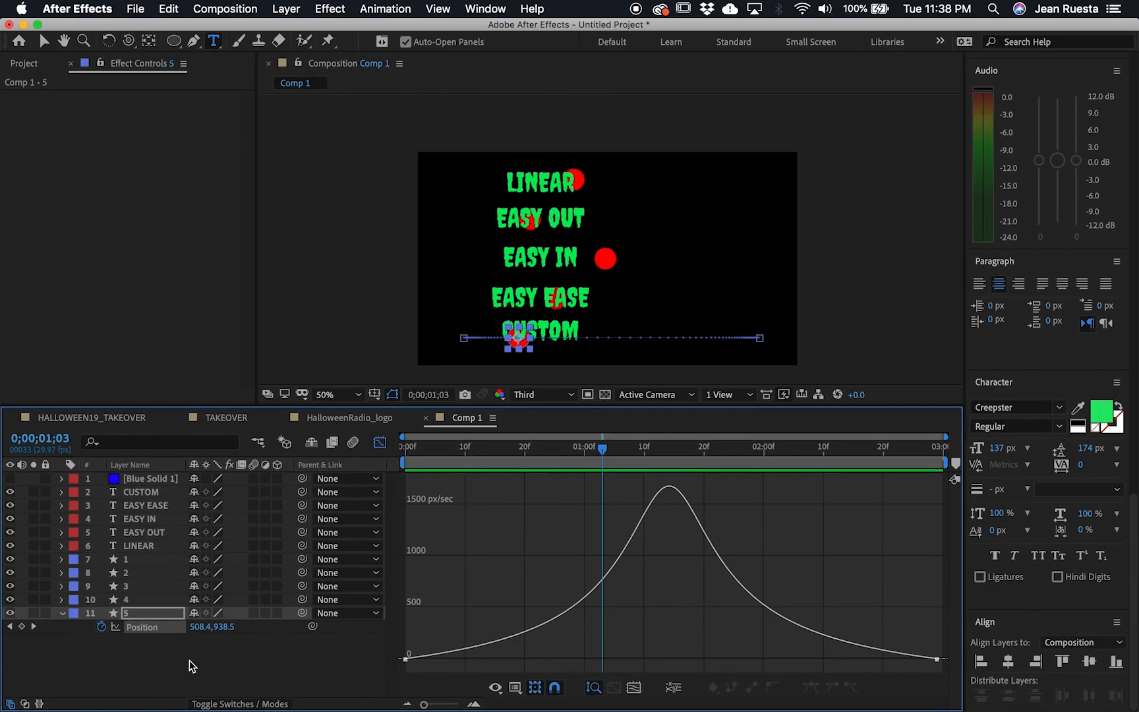
click(152, 639)
click(162, 629)
click(158, 648)
click(145, 614)
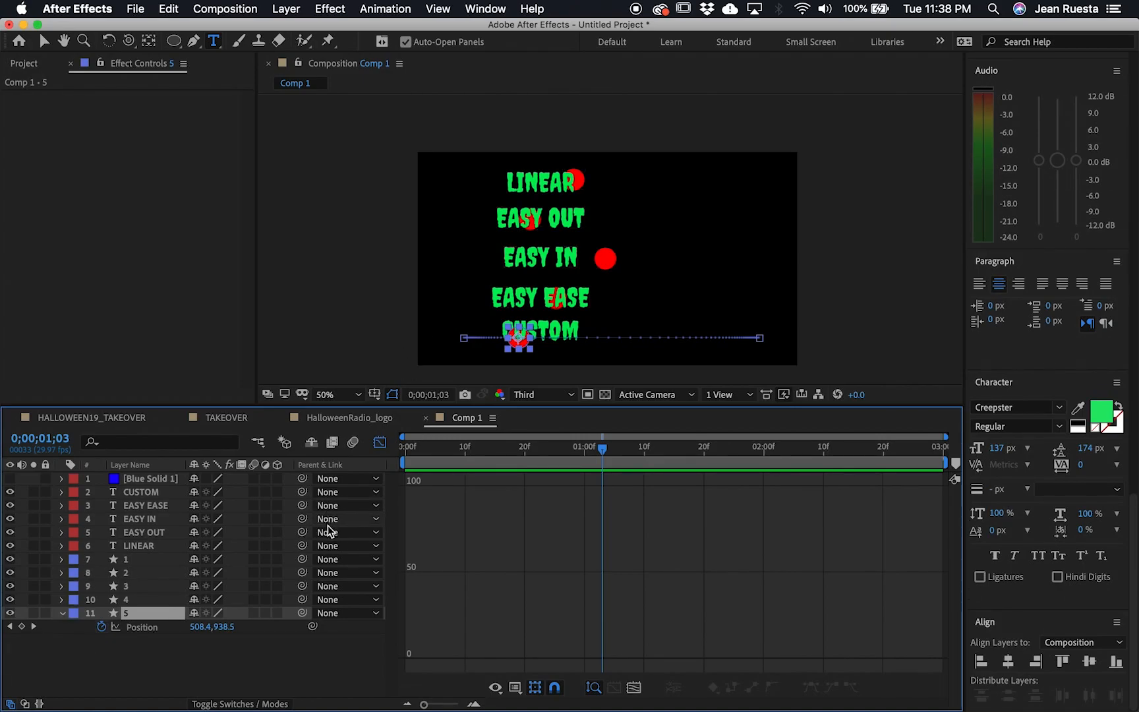
key(p)
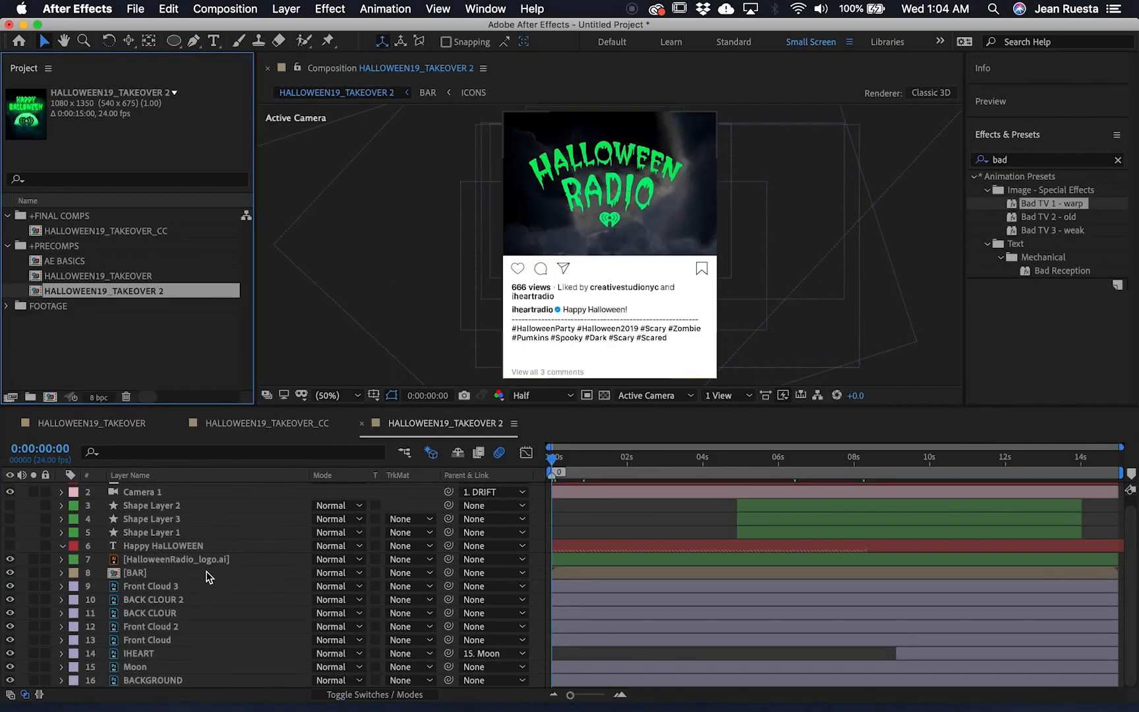
Solo the layers from Front Cloud 3 down to BACKGROUND in the HALLOWEEN19_TAKEOVER 2 composition.
click(203, 573)
drag(203, 595, 205, 474)
drag(34, 680, 34, 654)
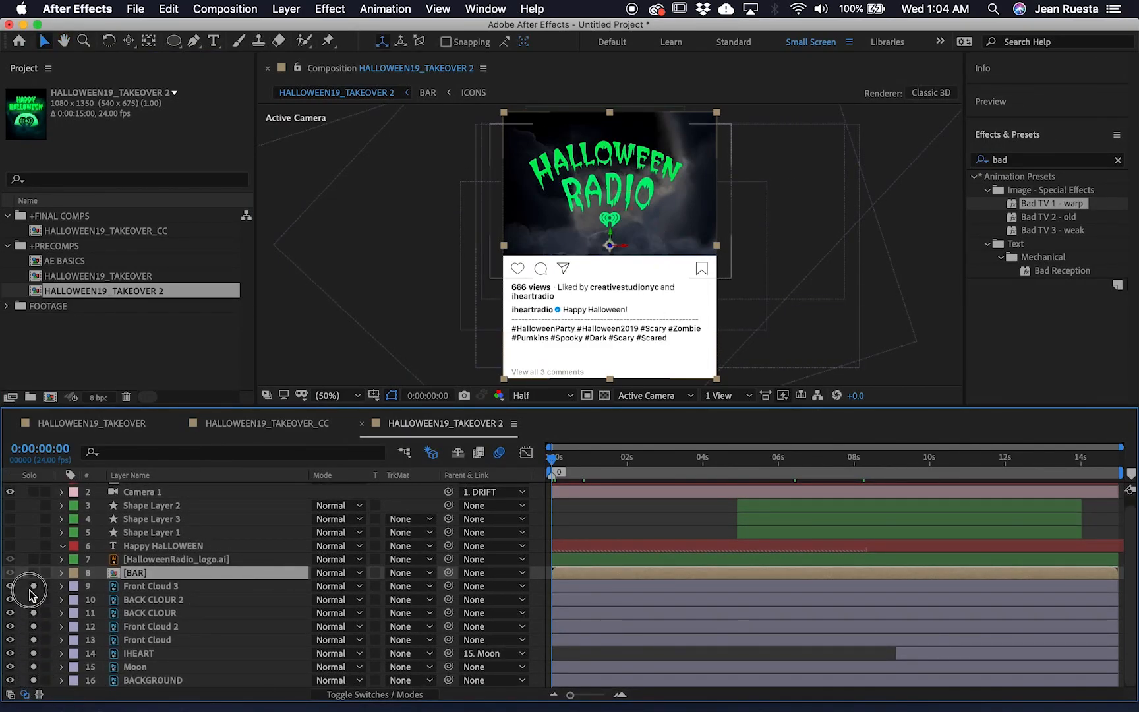
click(621, 527)
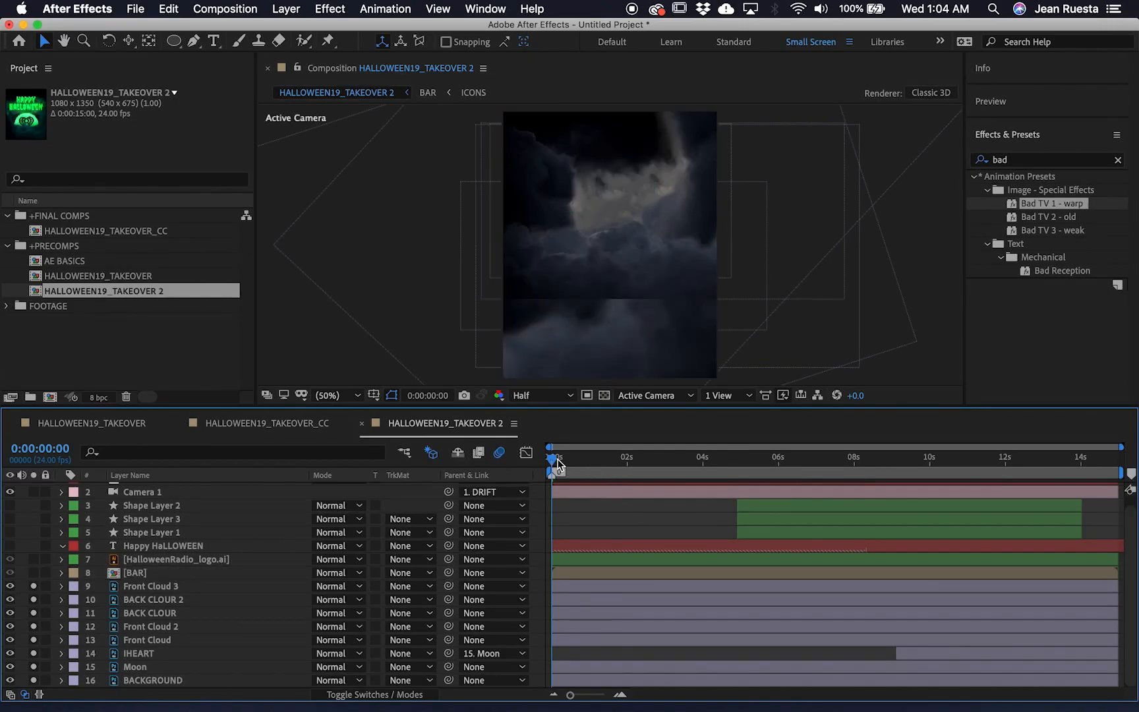
Solo the BAR layer as well and scrub through the composition to 0:00:14:23, leaving Front Cloud 3 selected.
click(155, 573)
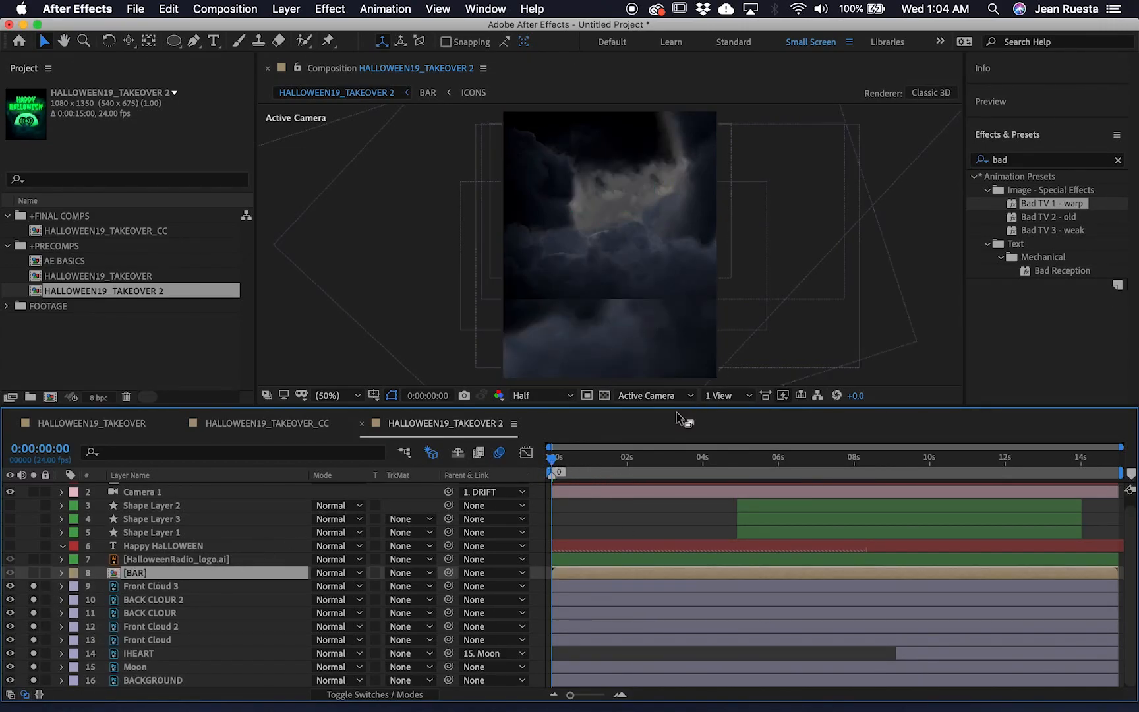
click(33, 572)
drag(565, 459, 1125, 461)
click(183, 587)
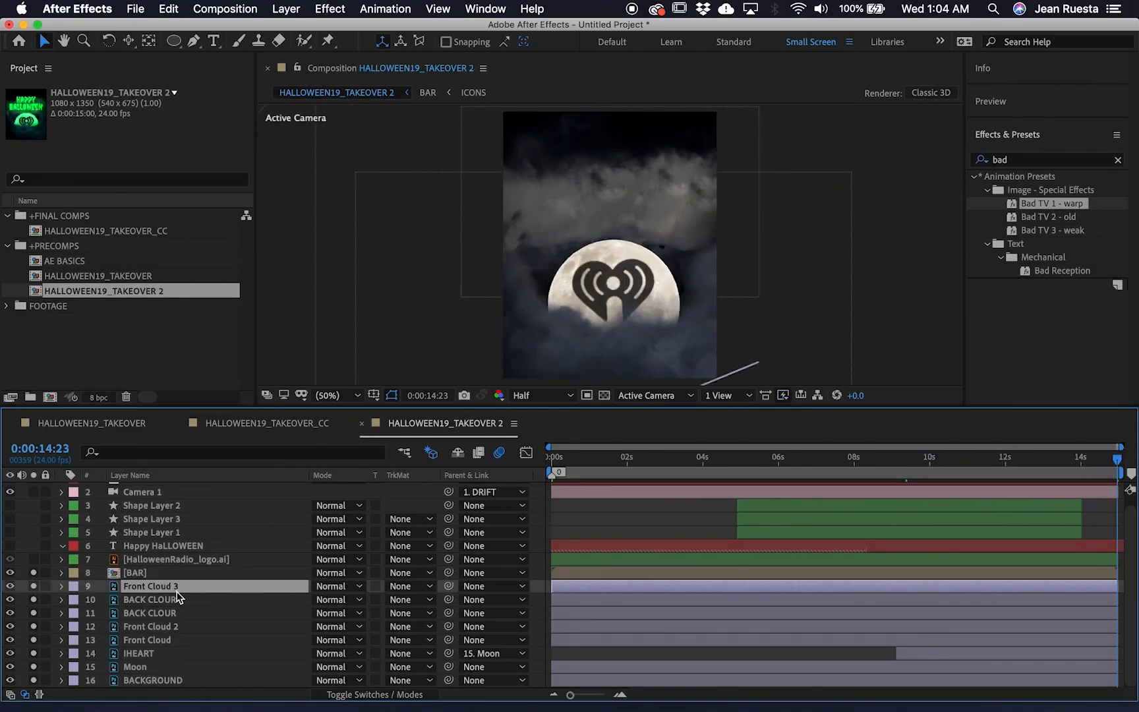
Remove the existing Turbulent Displace effect from the Front Cloud 3 layer.
key(e)
click(164, 600)
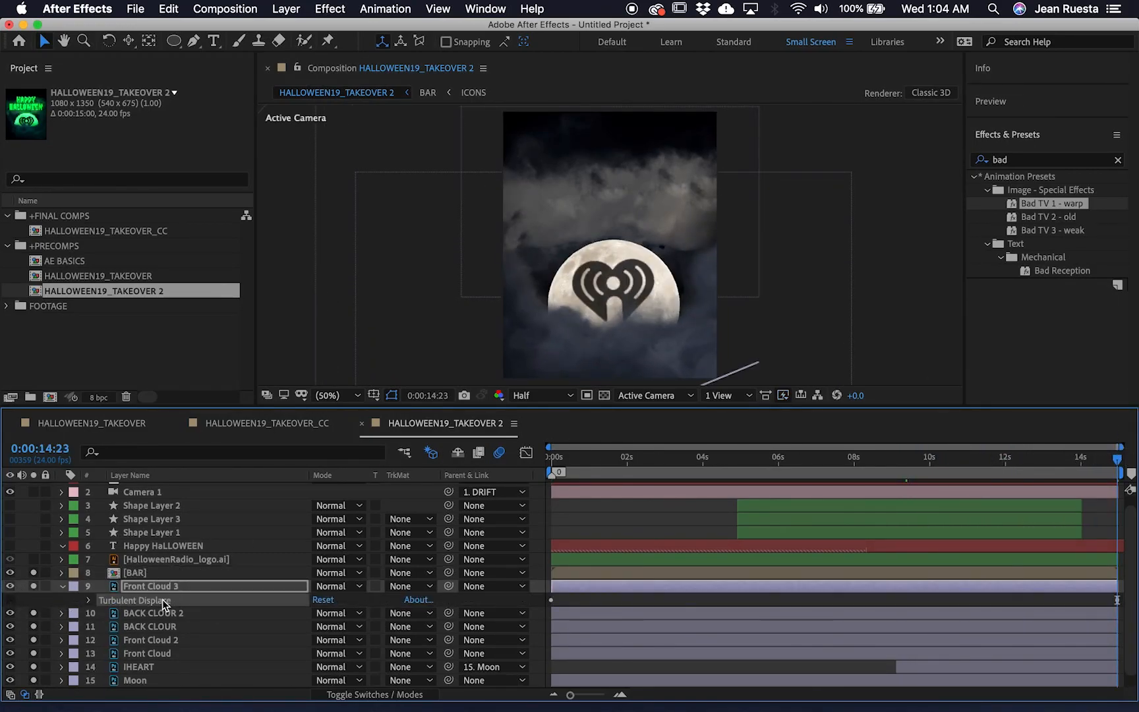
key(Delete)
Open Front Cloud 3 in its own layer view at 0:00:00:00 and apply the Turbulent Displace distortion effect to it.
drag(590, 456, 478, 478)
double_click(139, 587)
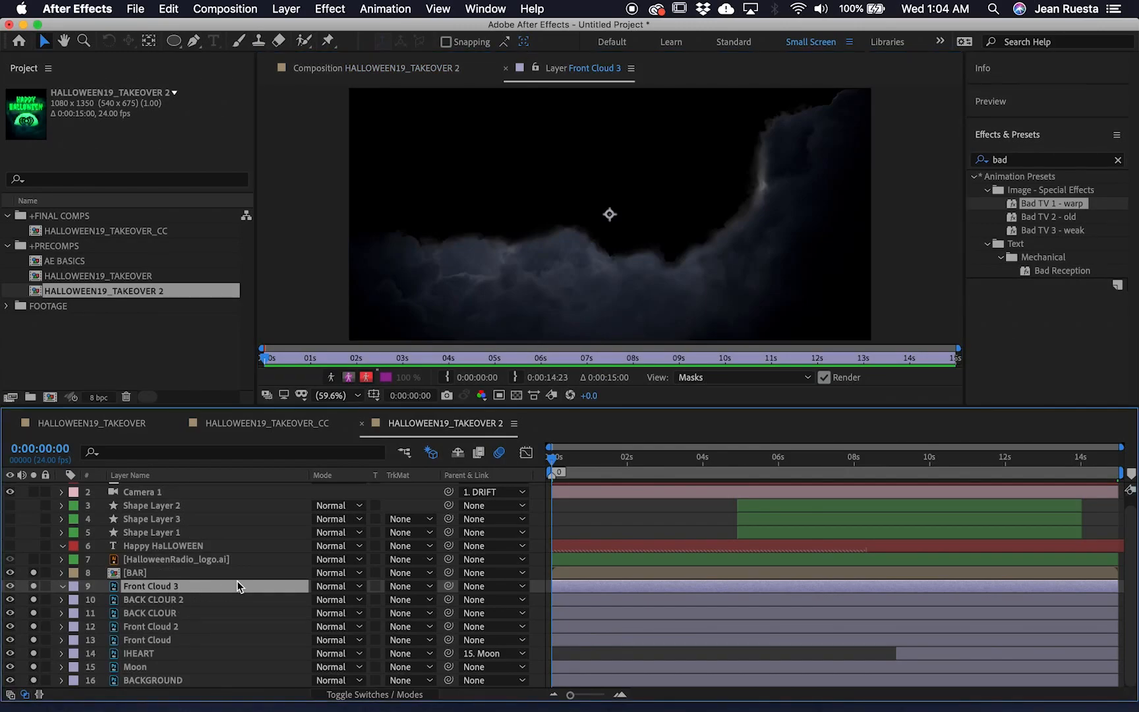
click(330, 8)
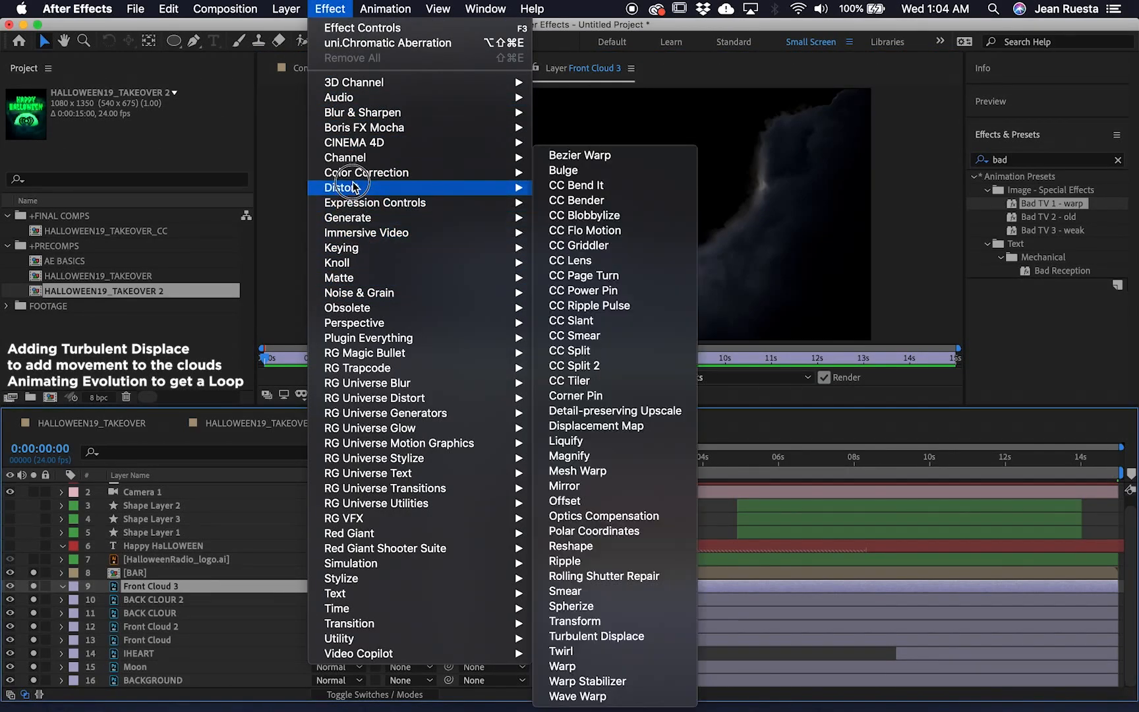
mouse_move(498, 218)
mouse_move(488, 191)
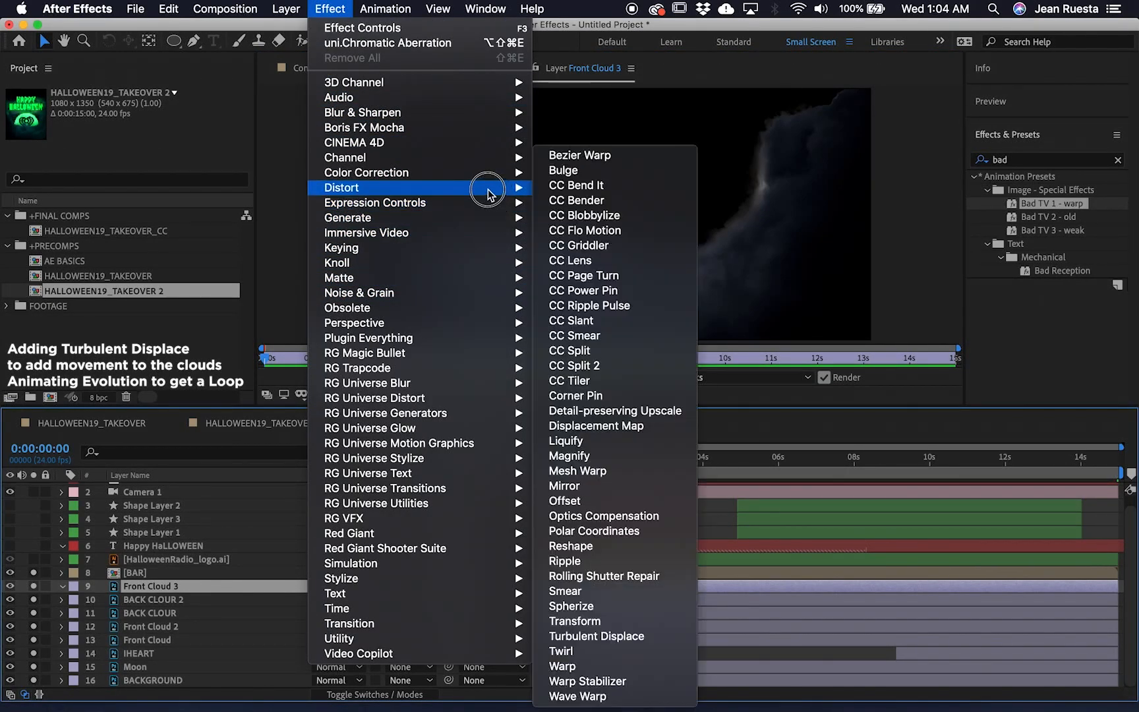
click(643, 637)
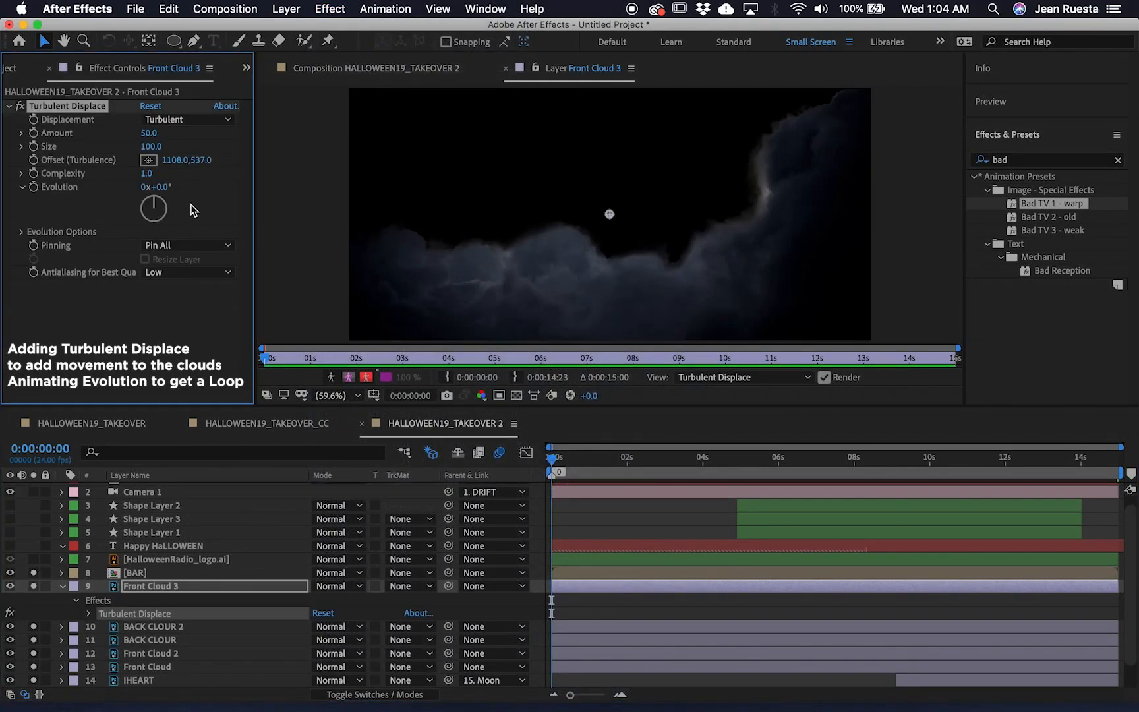
Keyframe Front Cloud 3's Turbulent Displace Evolution from 0 at the start to 3 full revolutions at 0:00:14:23.
drag(639, 458, 1119, 457)
click(145, 183)
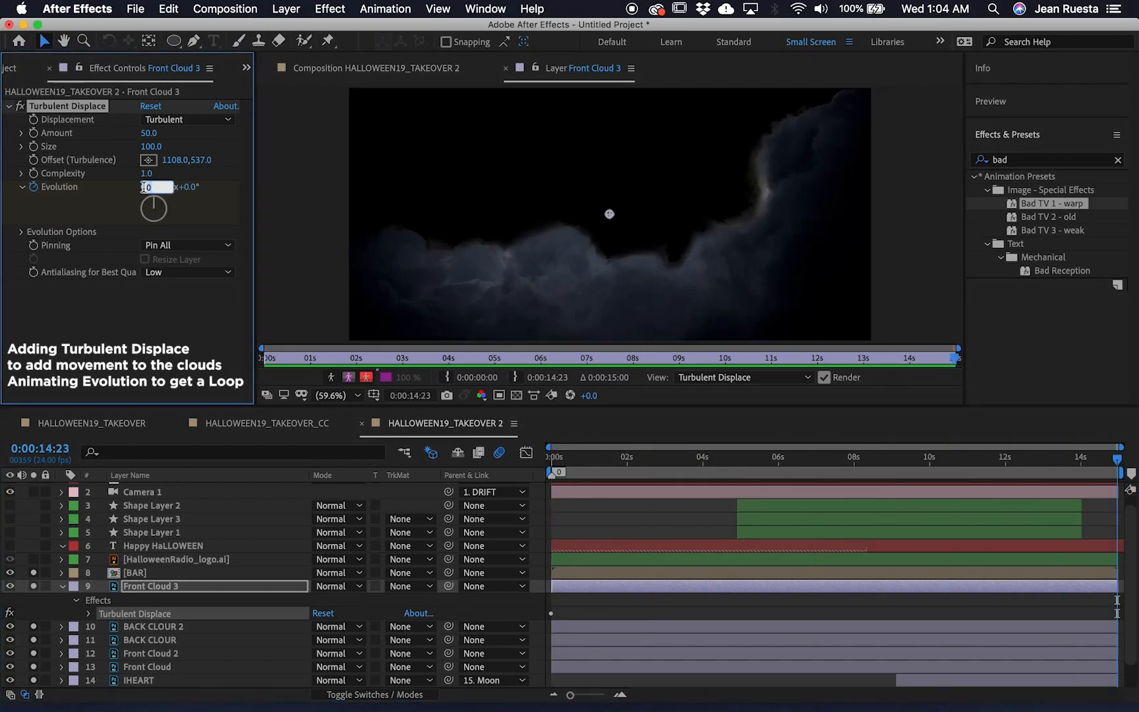
text(3)
key(Return)
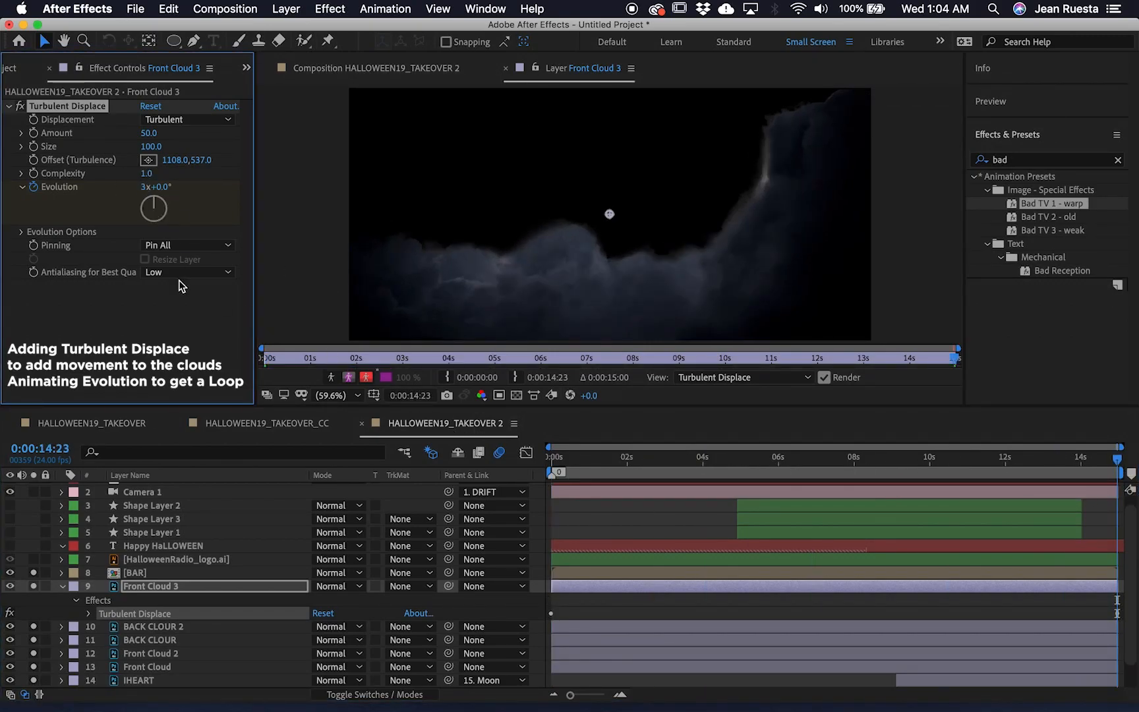
Lower the Turbulent Displace Size to 43.3 and its Amount to 19.4 on Front Cloud 3.
drag(1053, 460, 427, 461)
click(22, 147)
click(22, 133)
click(61, 190)
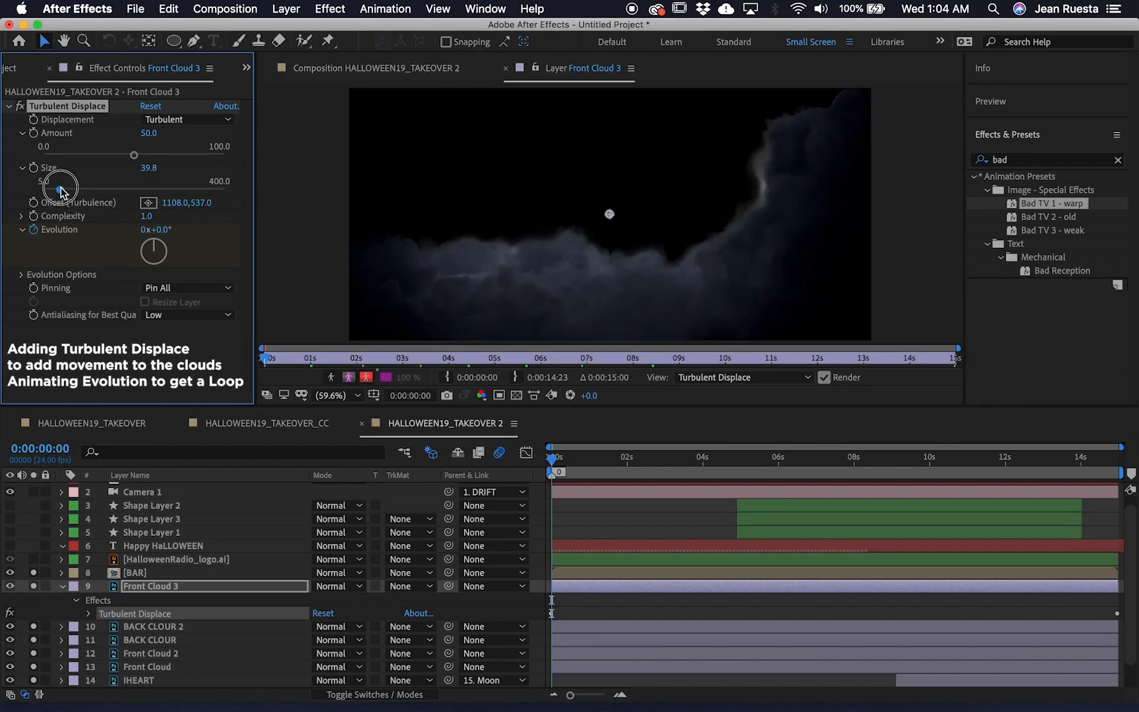
click(80, 156)
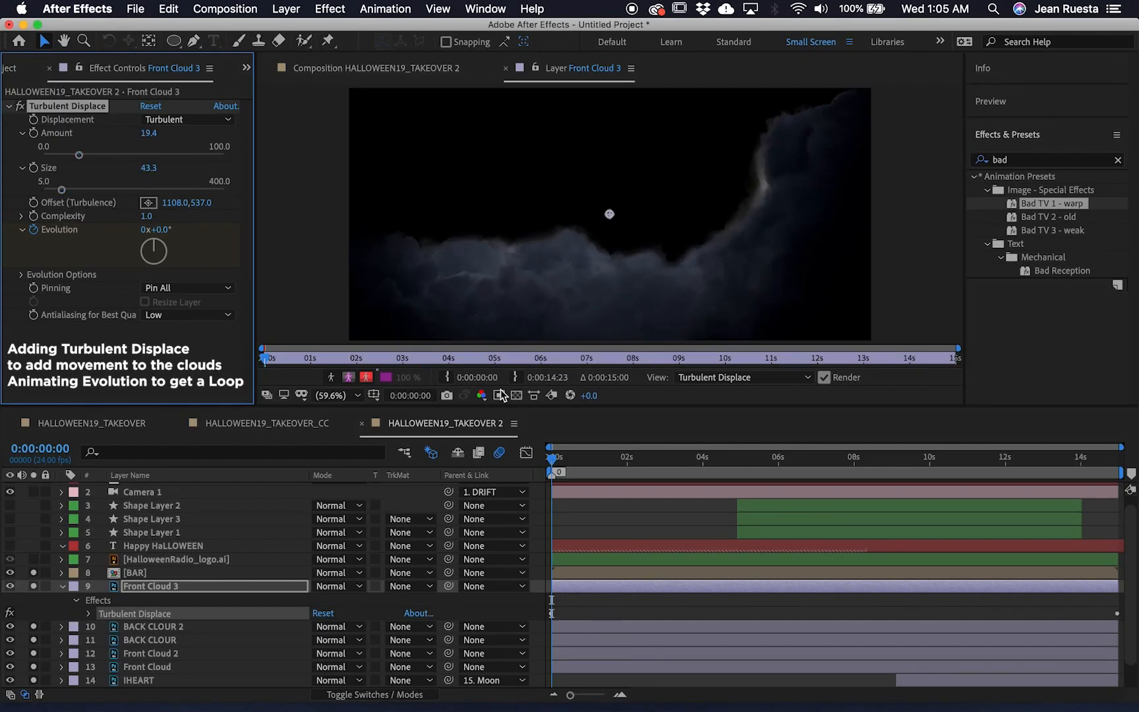
Scrub through the cloud's movement and raise the Turbulent Displace Size to 60.7.
drag(571, 460, 923, 431)
key(Home)
drag(62, 196, 69, 190)
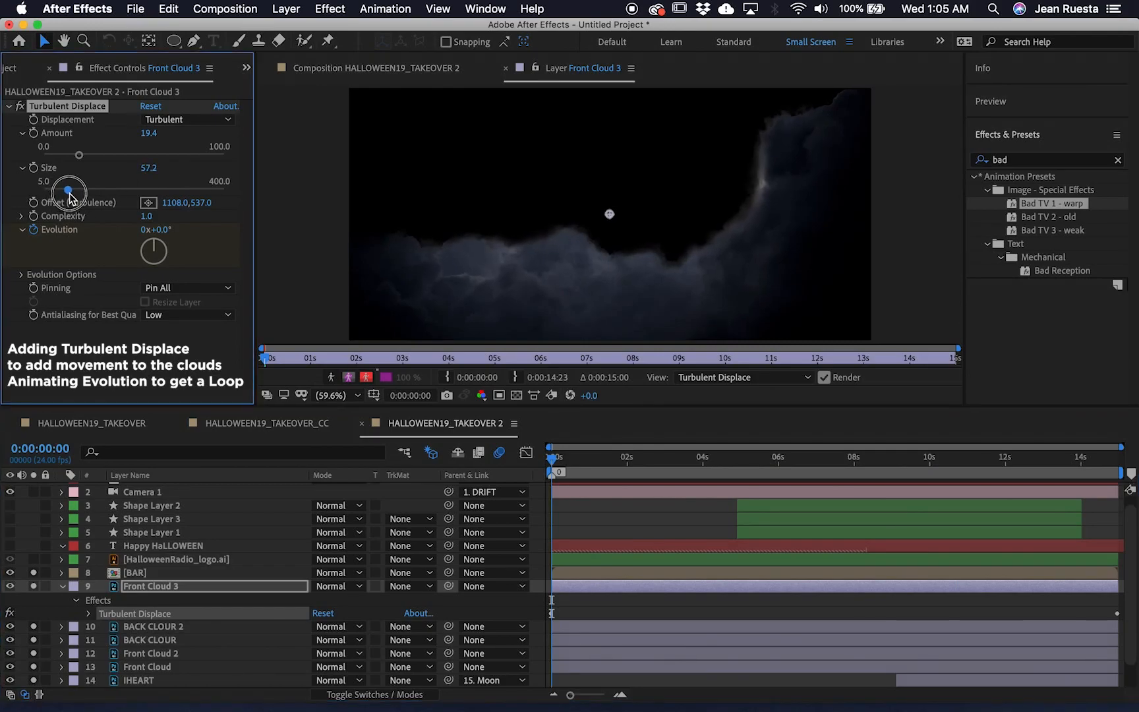
drag(573, 460, 1096, 458)
Preview the displaced front cloud in the full composition, looking closely at the area above the moon.
click(360, 72)
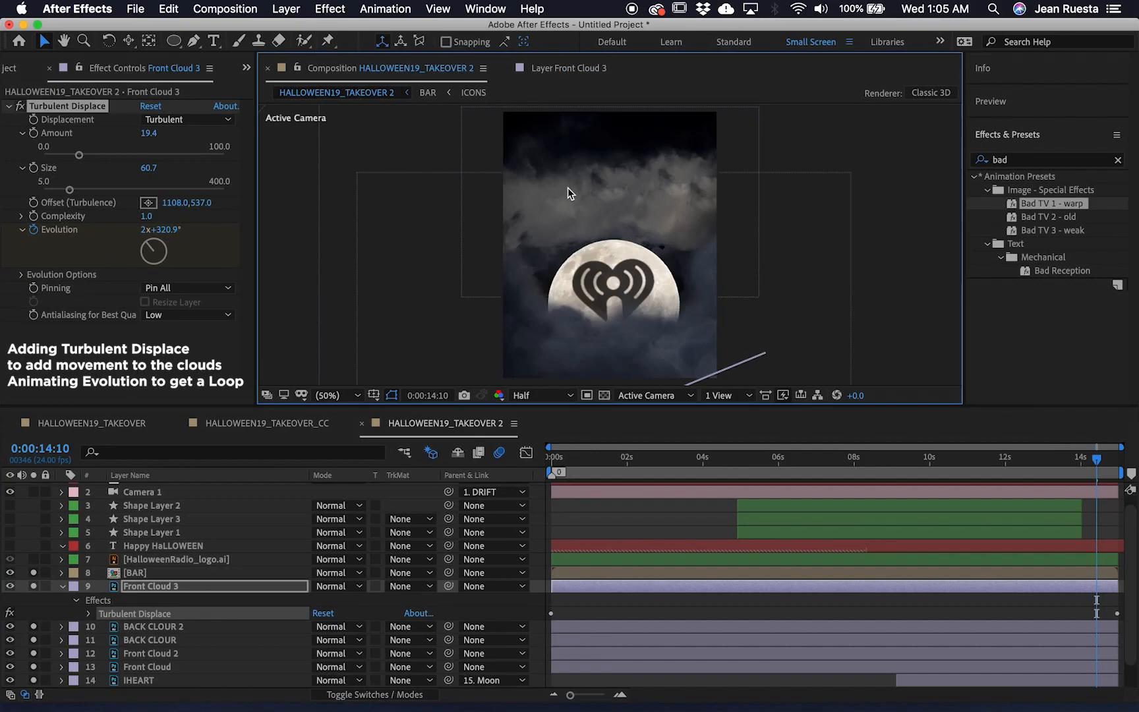
key(space)
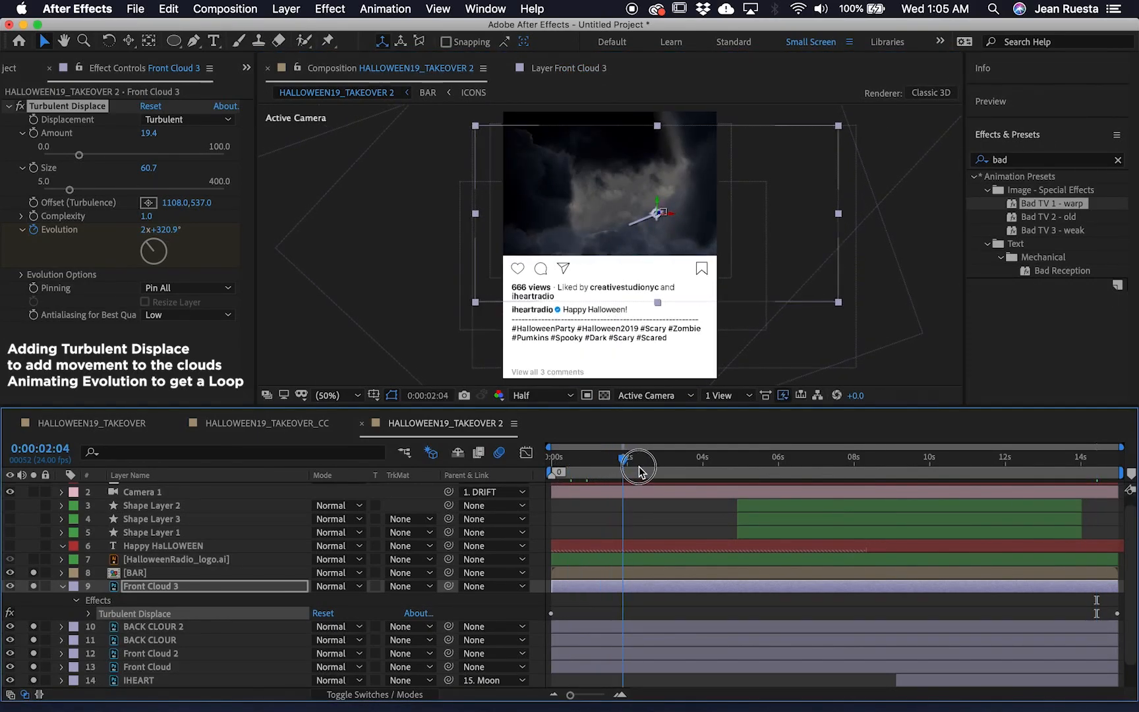
key(space)
drag(674, 458, 717, 458)
key(period)
drag(685, 188, 670, 265)
key(space)
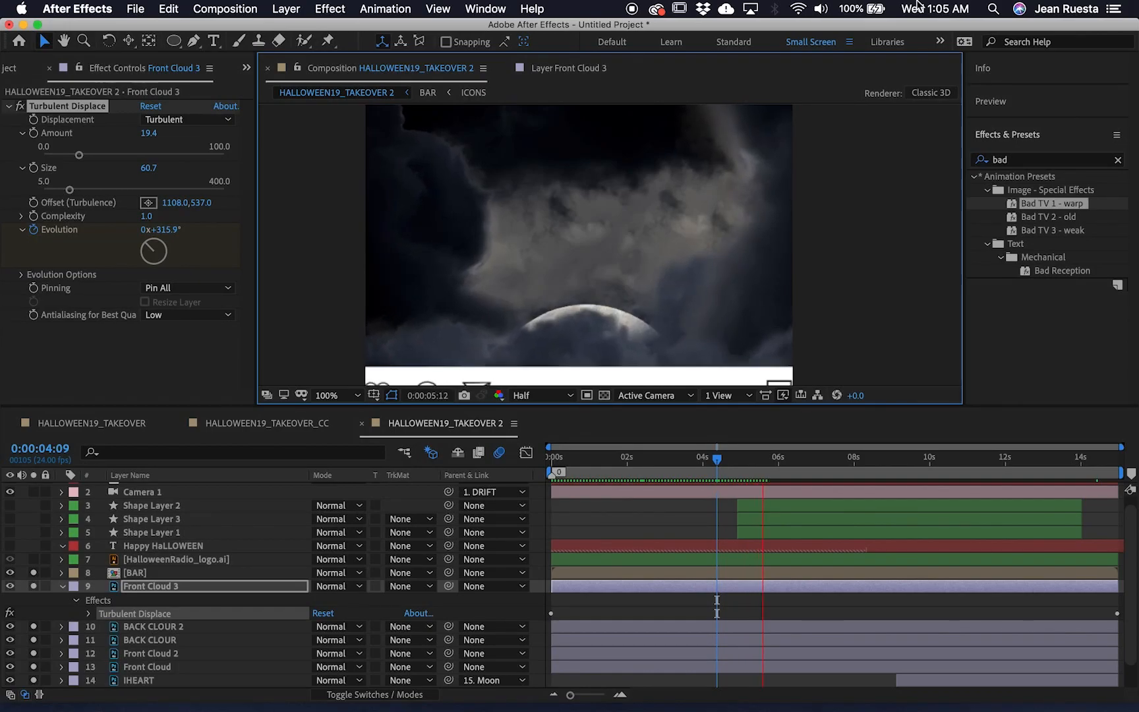
key(space)
Collapse Front Cloud 3's properties and solo the HalloweenRadio_logo.ai layer.
click(62, 586)
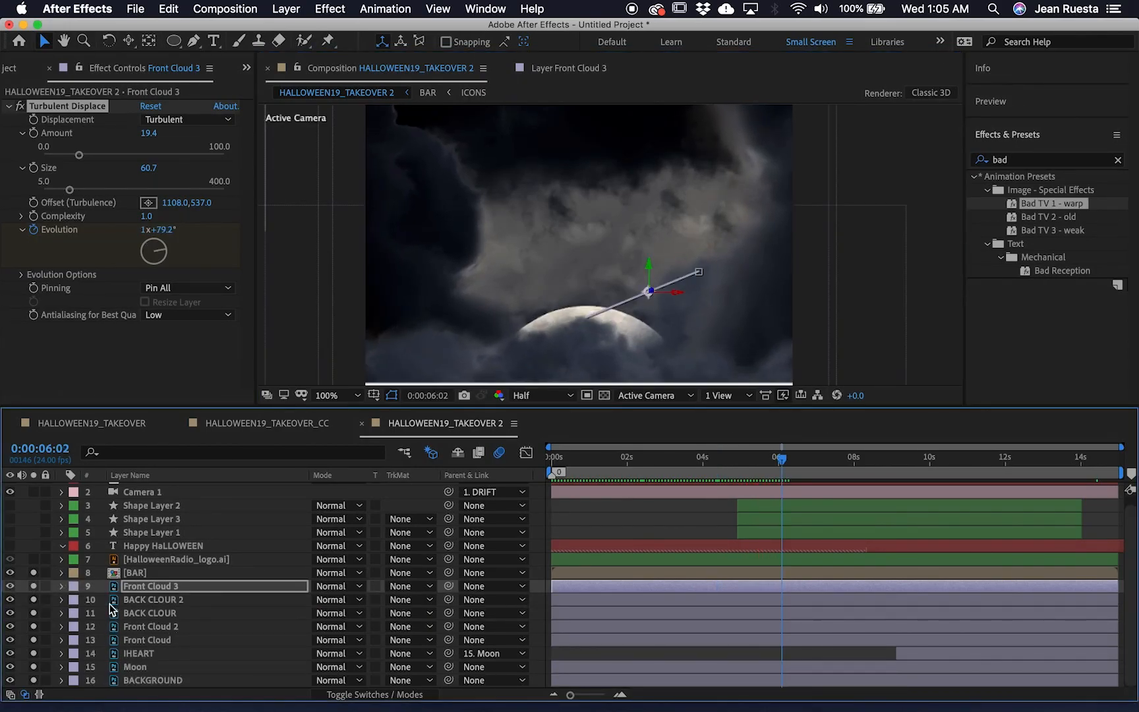
click(113, 560)
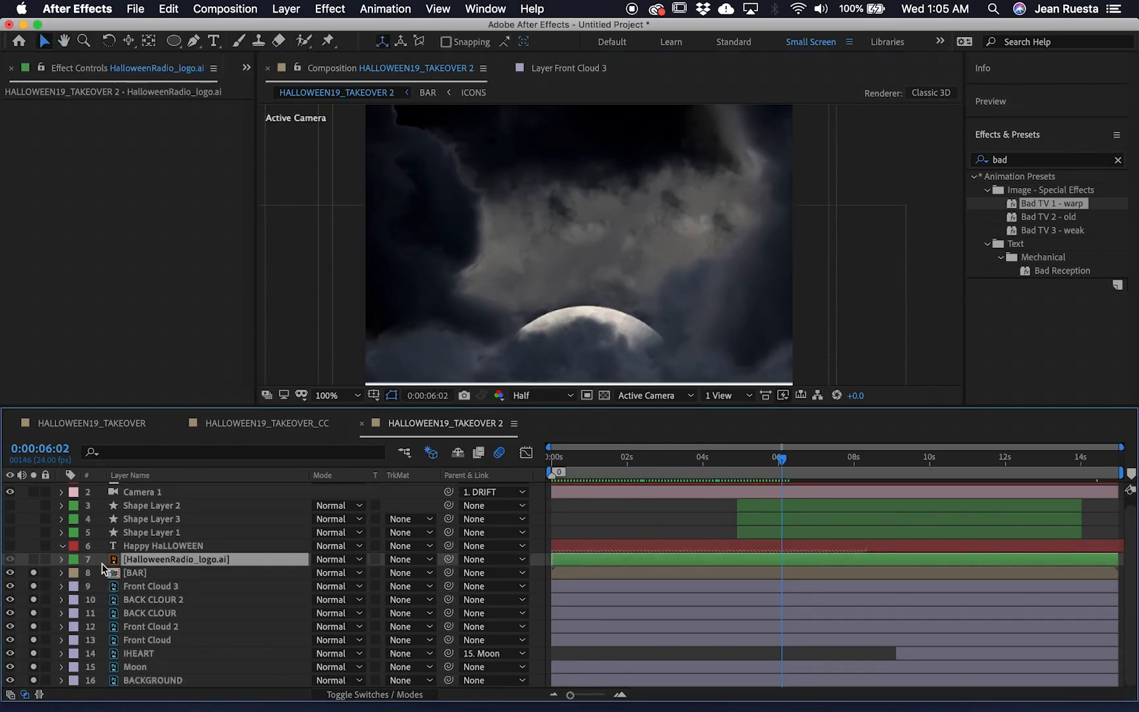
click(33, 560)
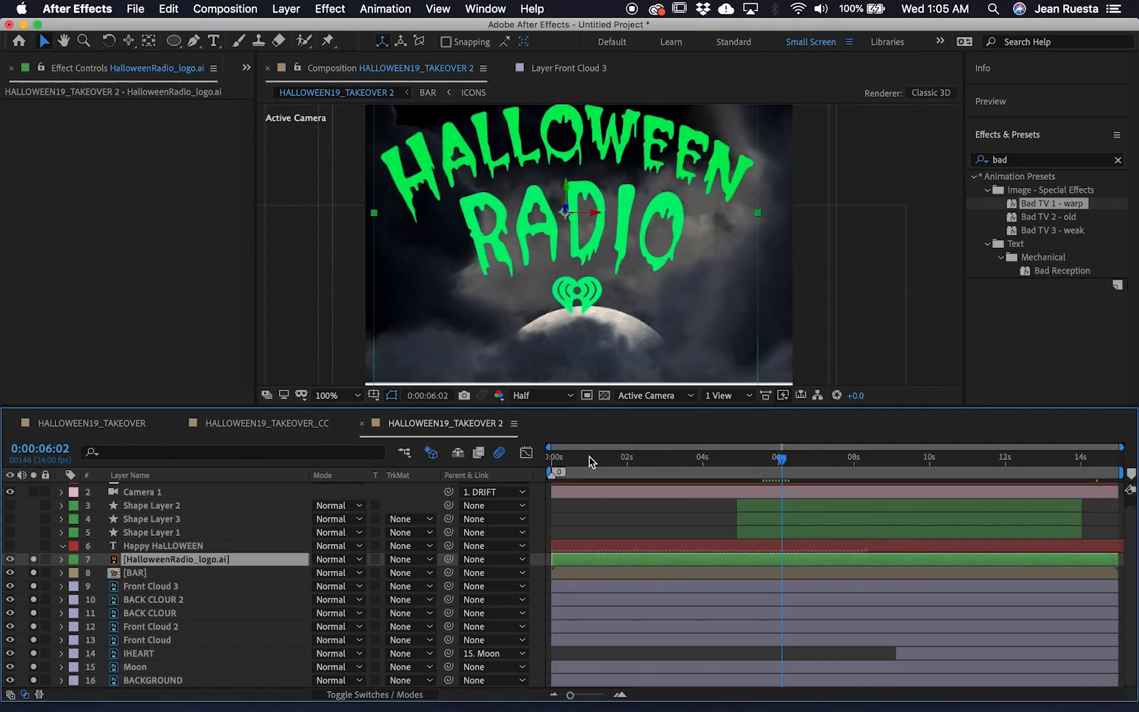
Preview the composition from the start with the Halloween Radio logo over the clouds.
drag(737, 470, 514, 478)
key(space)
drag(676, 213, 654, 245)
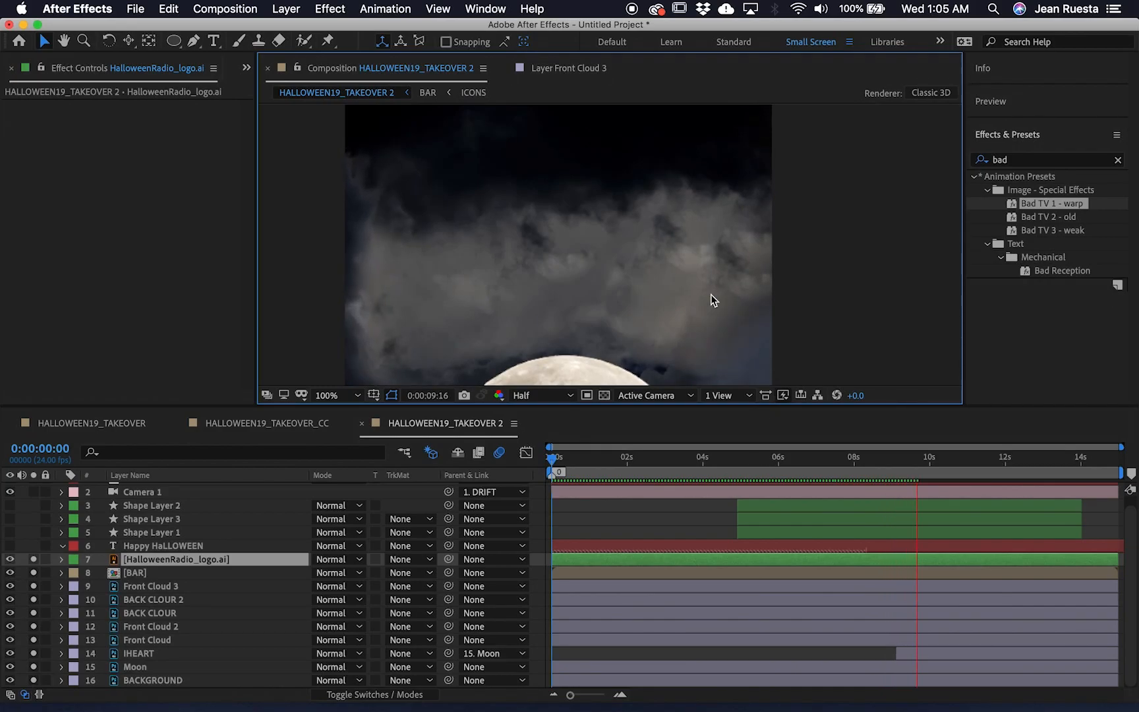
key(space)
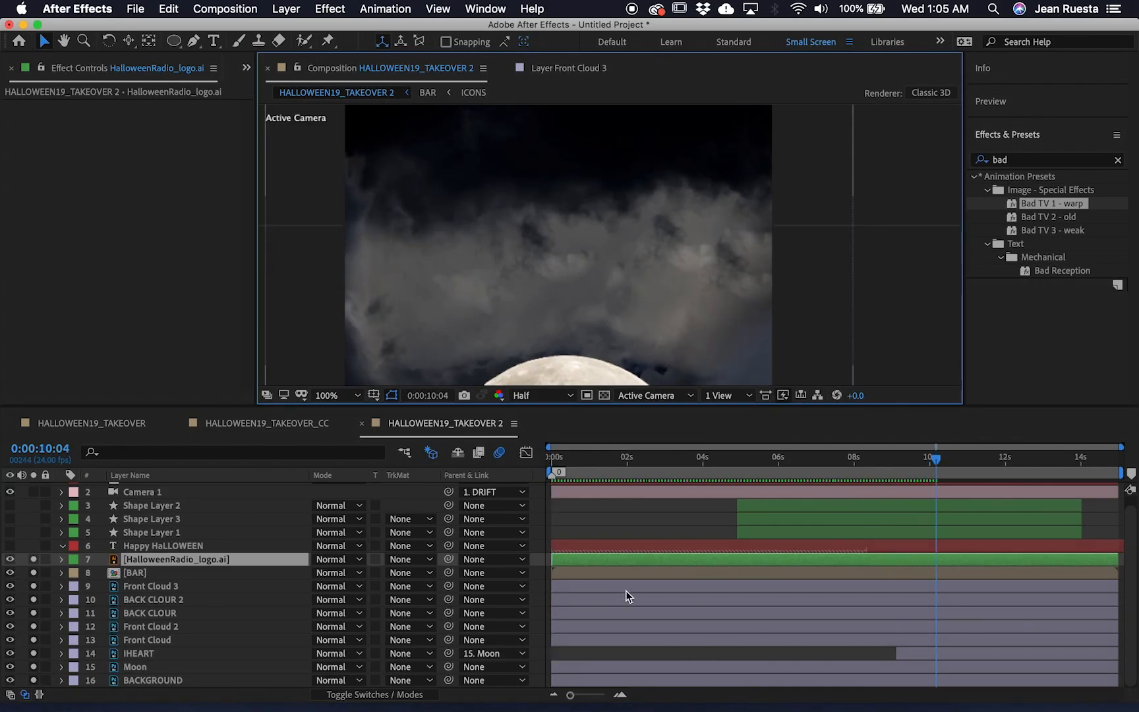
click(718, 522)
key(Home)
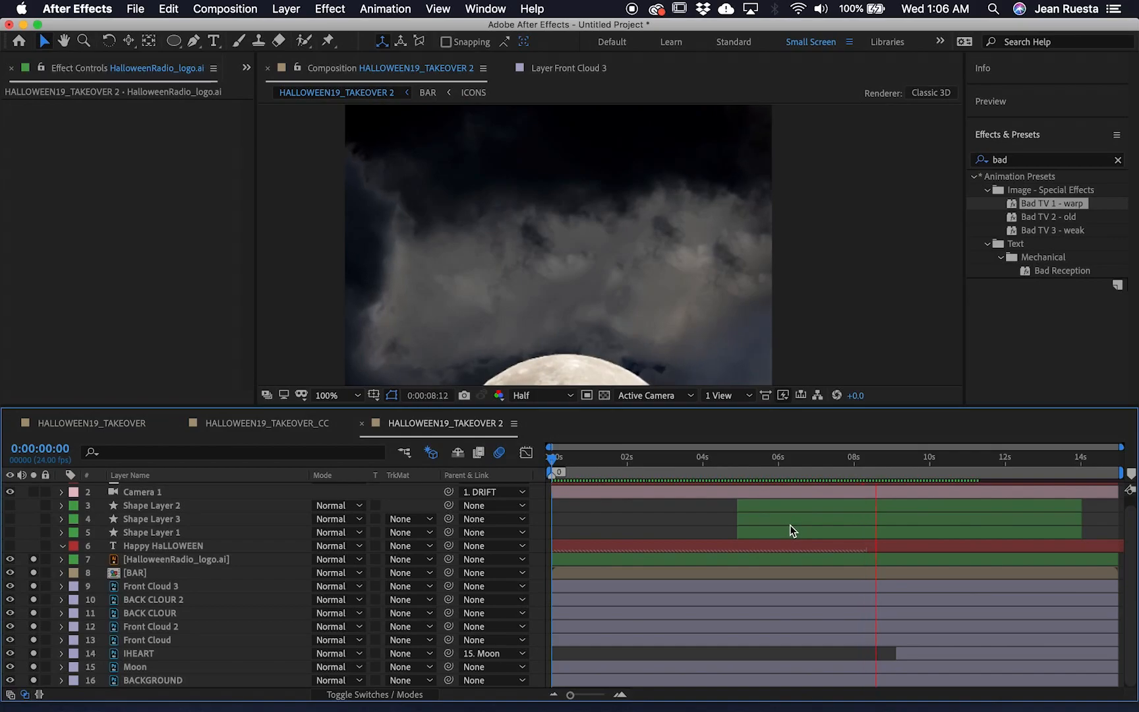
key(space)
Make the Happy HaLLOWEEN text layer visible and soloed, then return to the start of the composition.
click(157, 547)
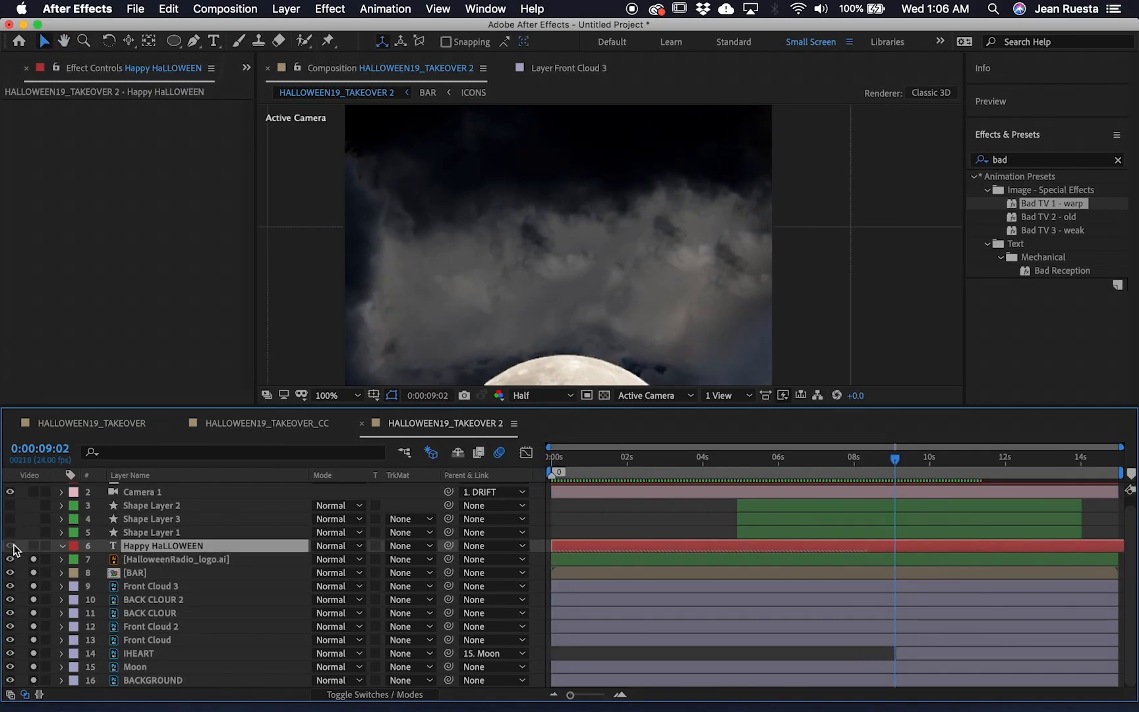
click(10, 546)
drag(862, 462, 196, 516)
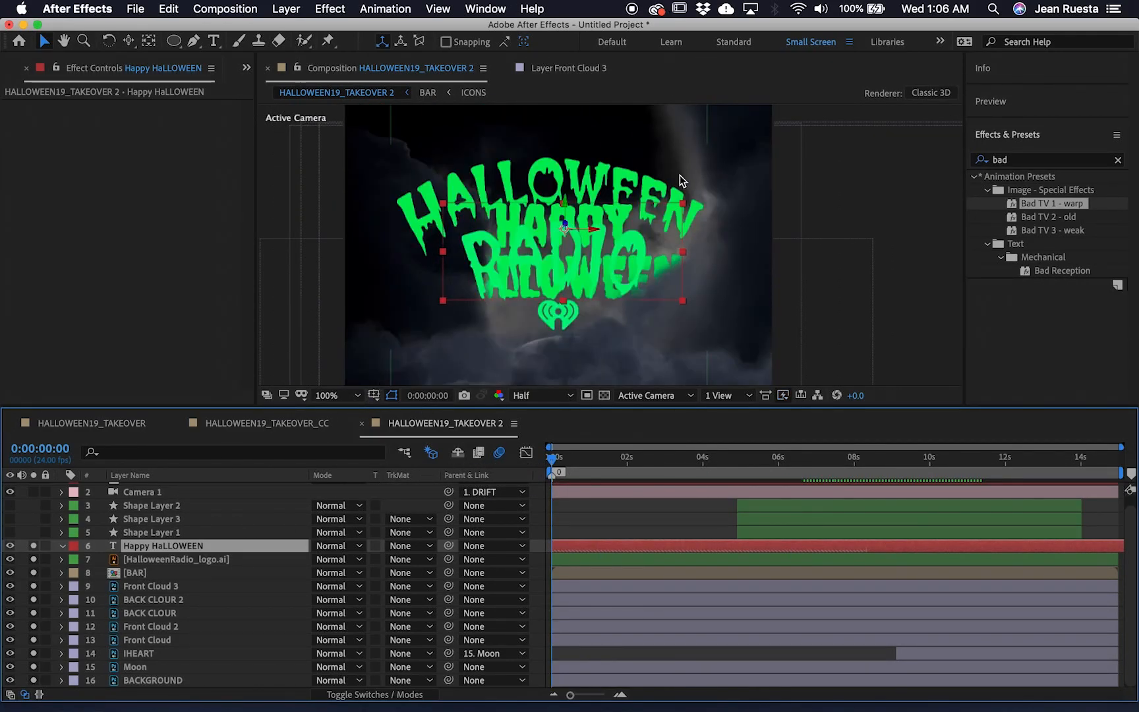
Reveal the IHEART layer's keyframes and copy its Simple Choker and Gaussian Blur effects.
click(250, 653)
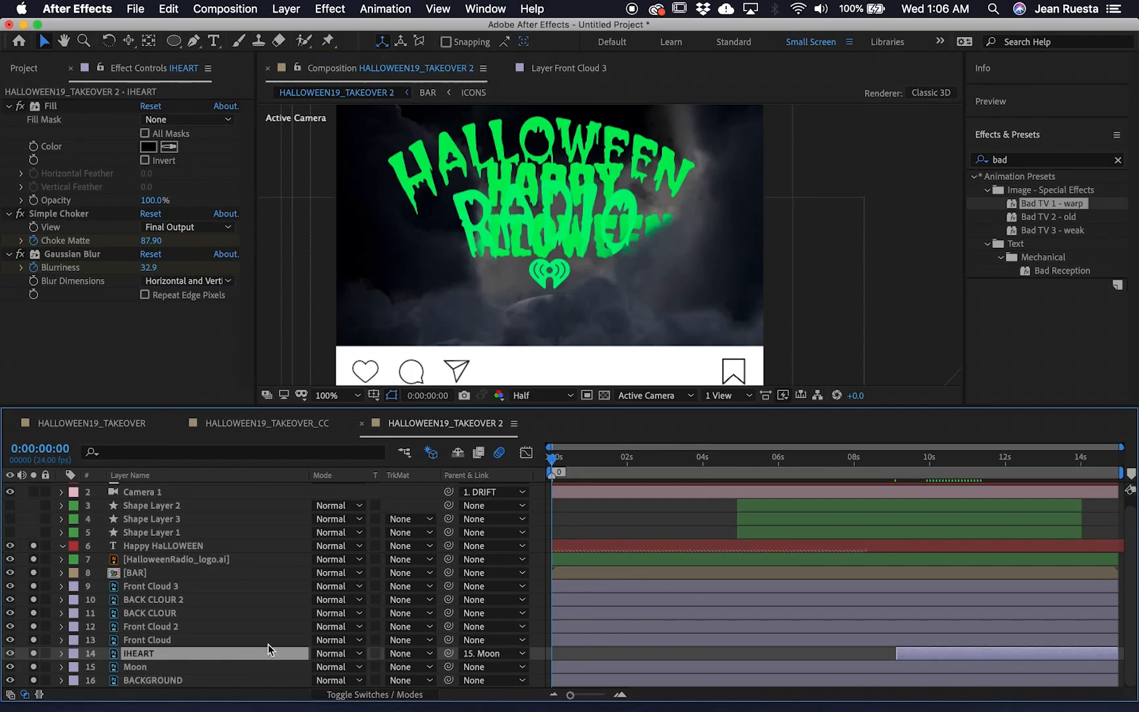
key(u)
scroll(725, 560, down, 3)
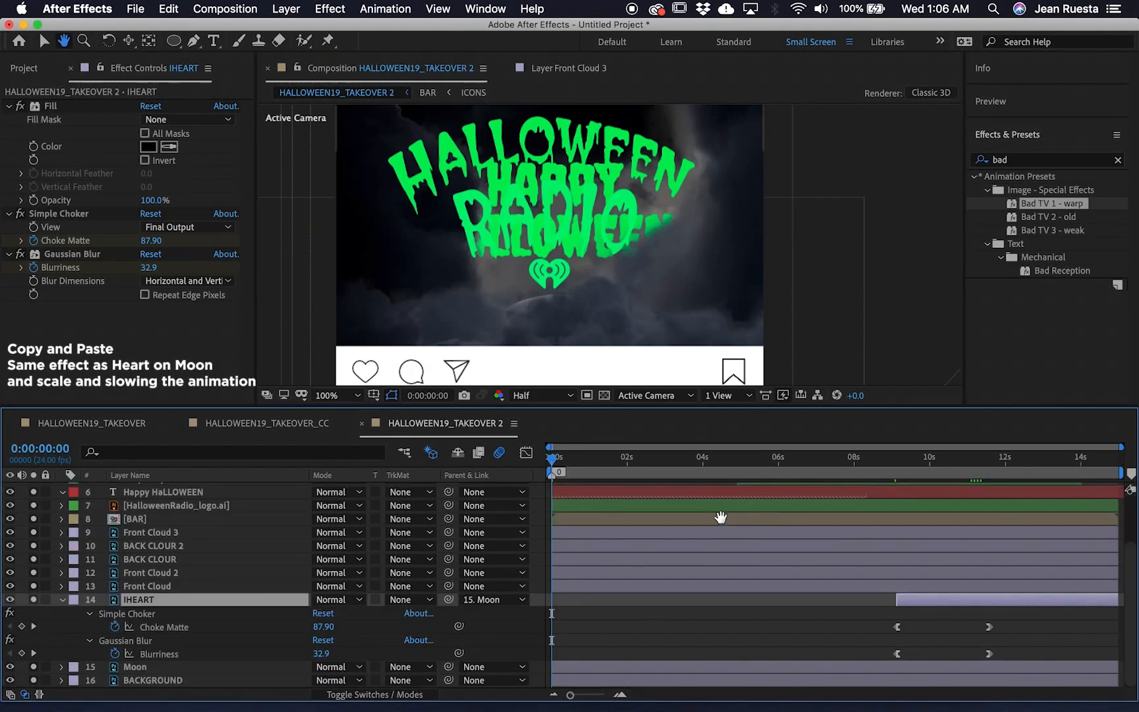
click(150, 614)
shift+click(150, 639)
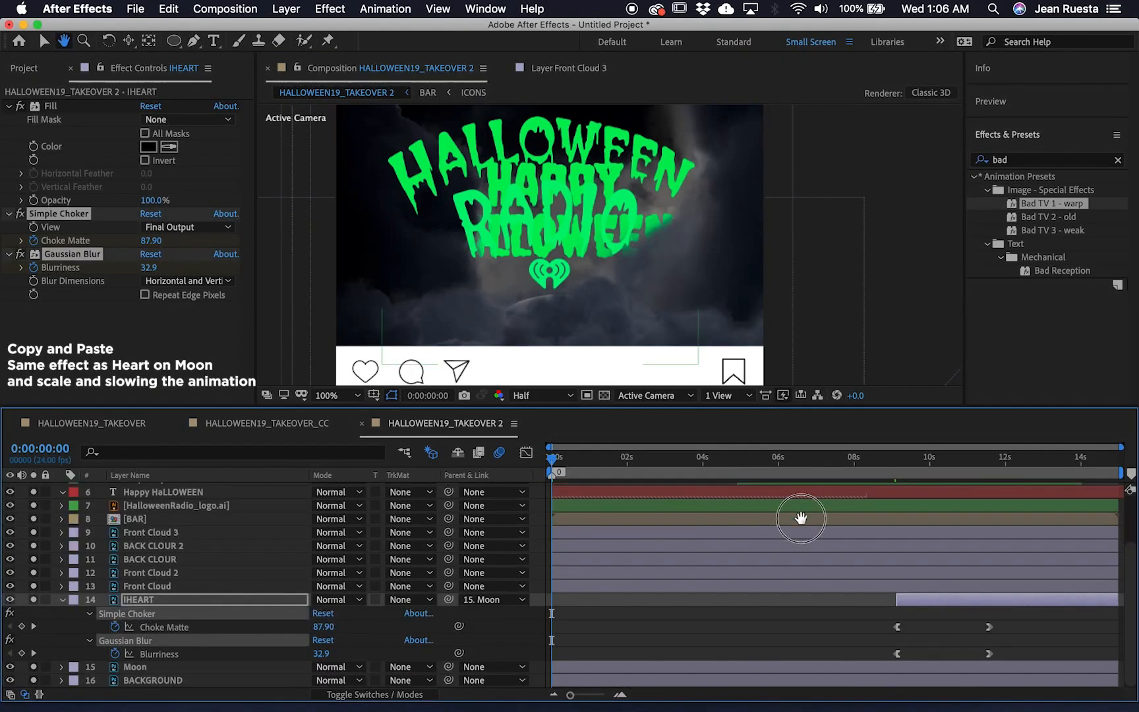
scroll(799, 509, up, 3)
Trim the Happy HaLLOWEEN layer's start to 0:00:05:03 and paste the copied Simple Choker and Gaussian Blur effects onto it.
drag(898, 459, 745, 469)
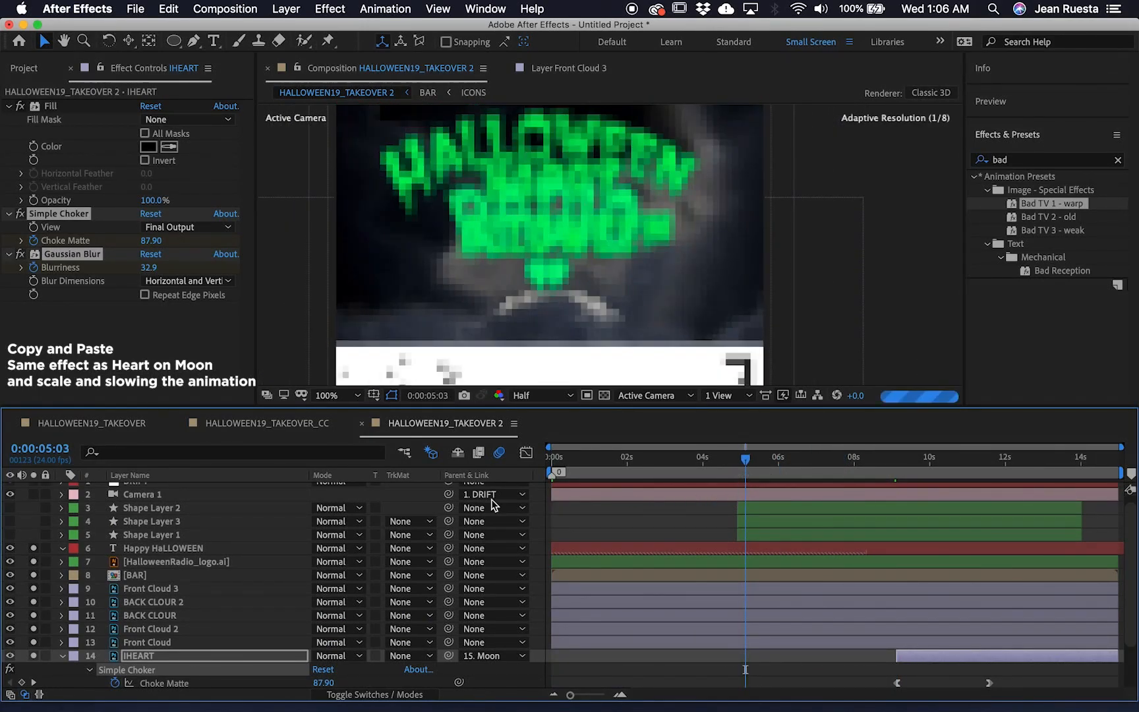
click(170, 550)
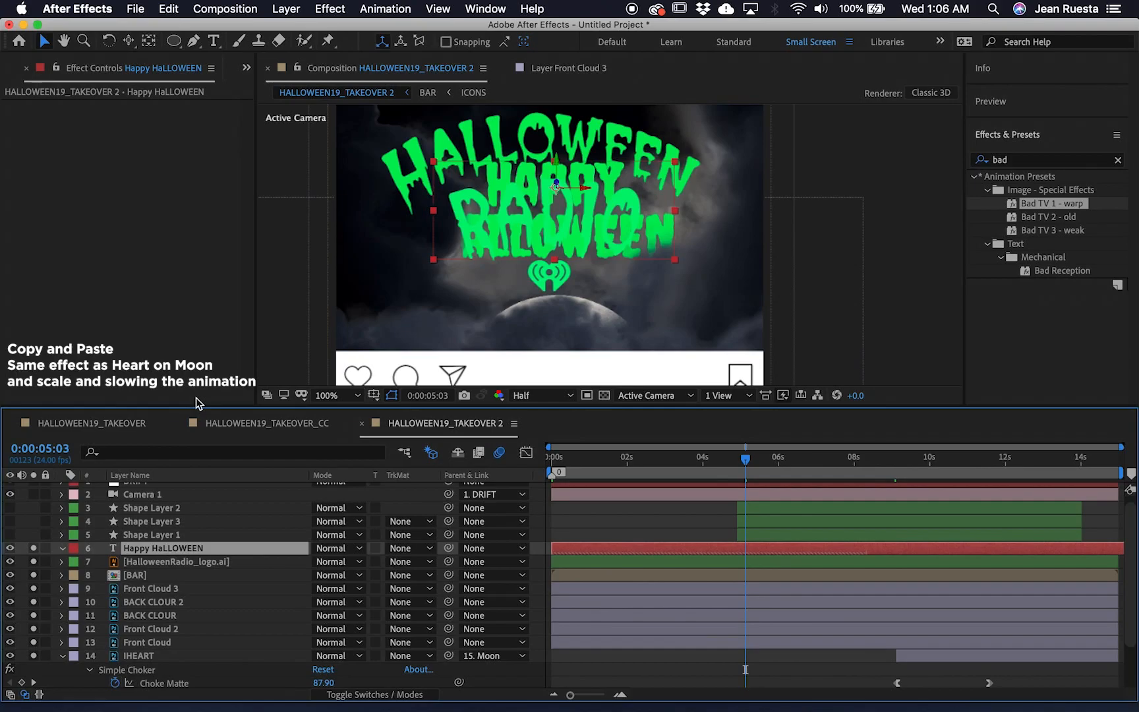
key(alt+bracketleft)
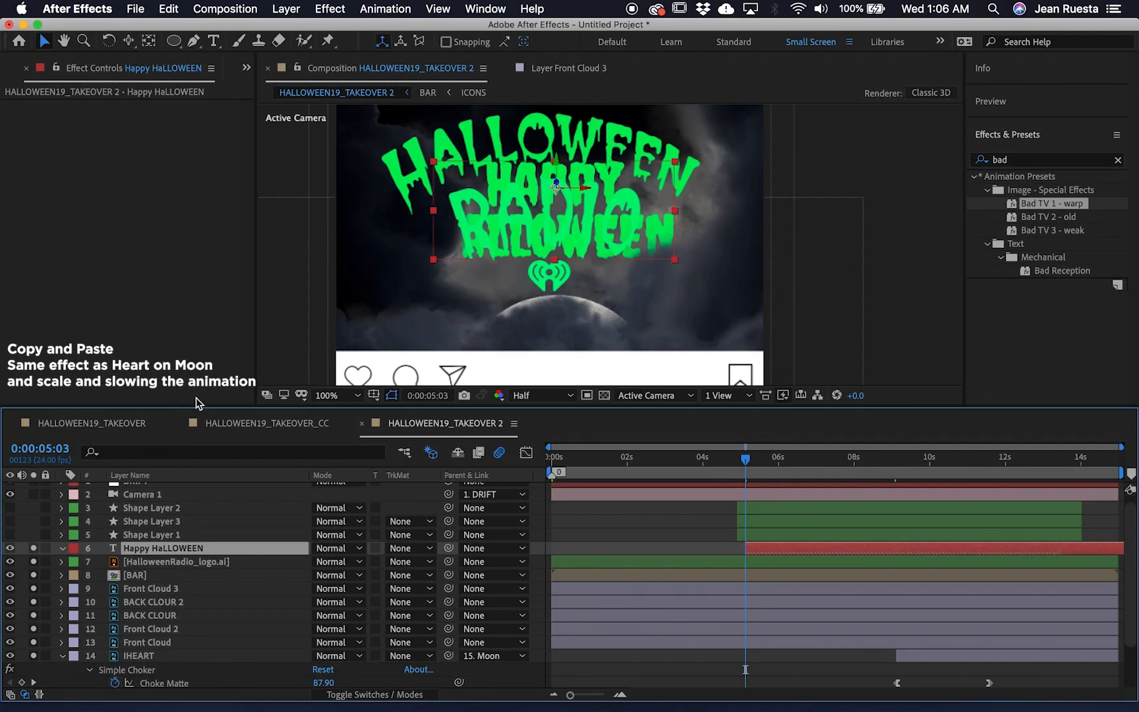
key(super+v)
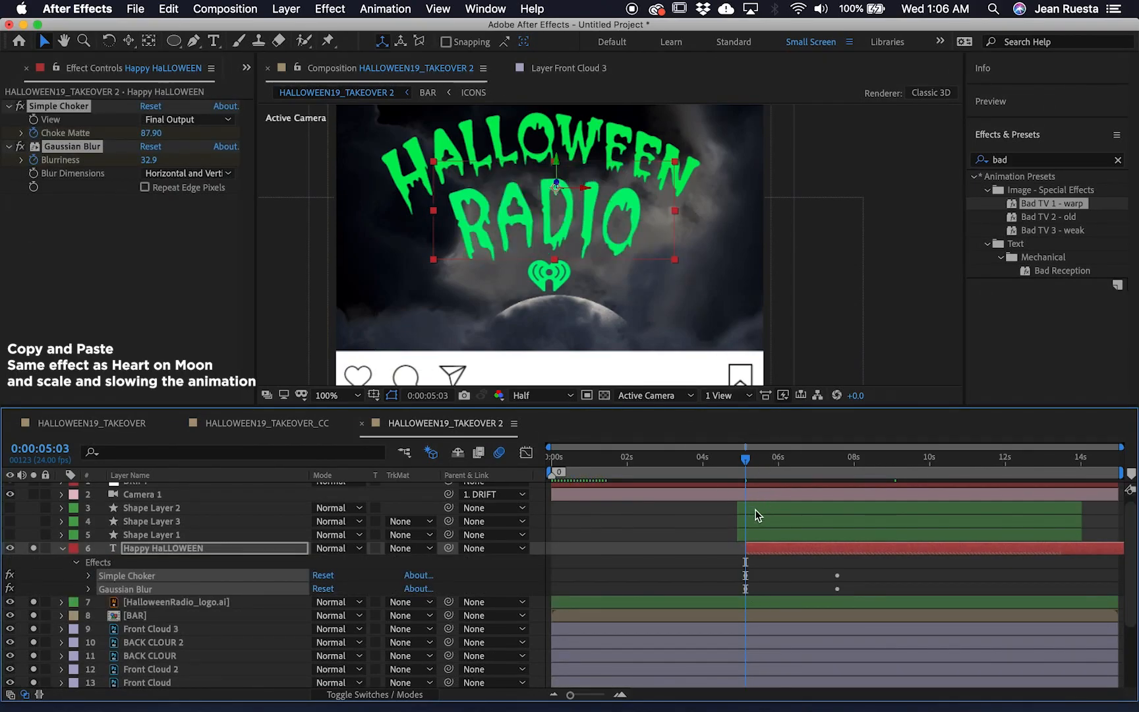
Animate Happy HaLLOWEEN's Scale from 397% at 0:00:05:03 to 500%, and stretch the Choke Matte and Blurriness end keyframes to just before 12 seconds.
key(u)
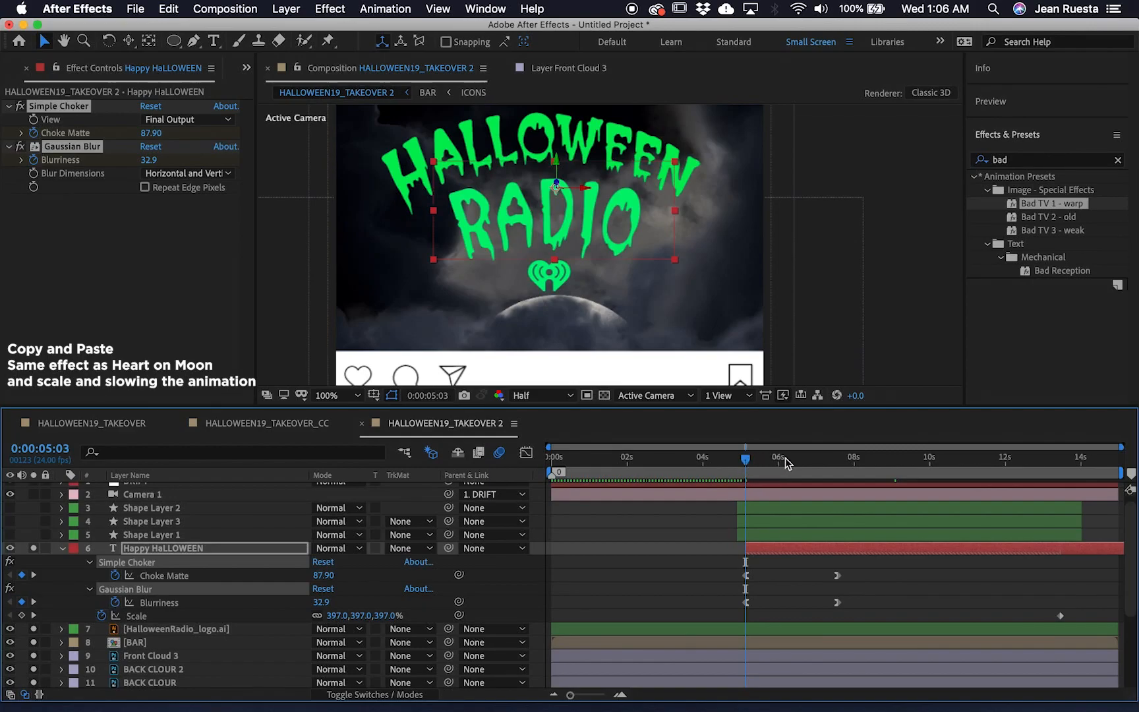
click(220, 619)
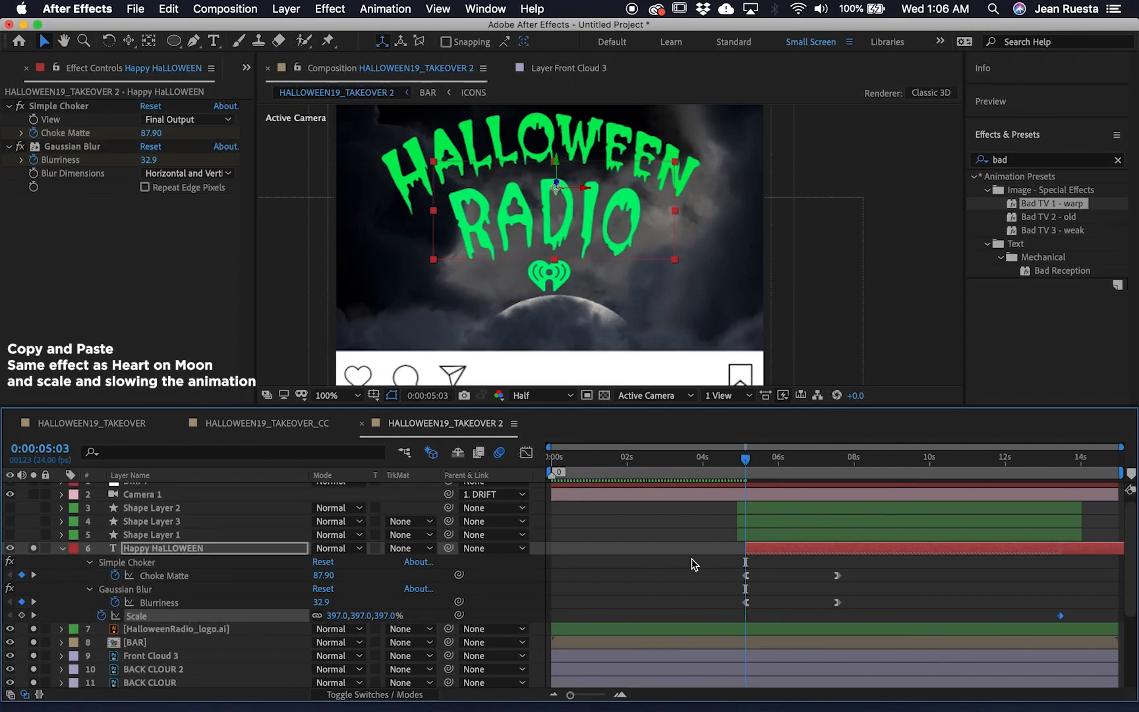
drag(1061, 616, 751, 641)
drag(830, 568, 995, 618)
drag(746, 460, 837, 466)
Fit the composition in the viewer and preview the Happy HaLLOWEEN text's slowed reveal from 0:00:01:00.
key(space)
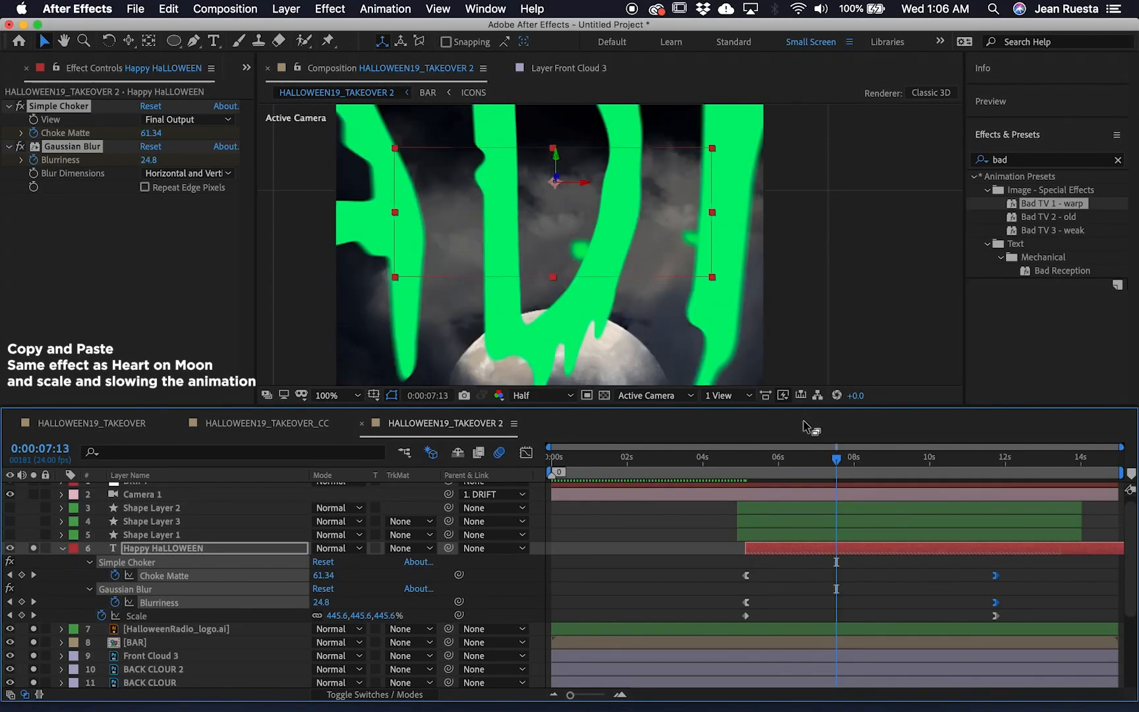
click(339, 395)
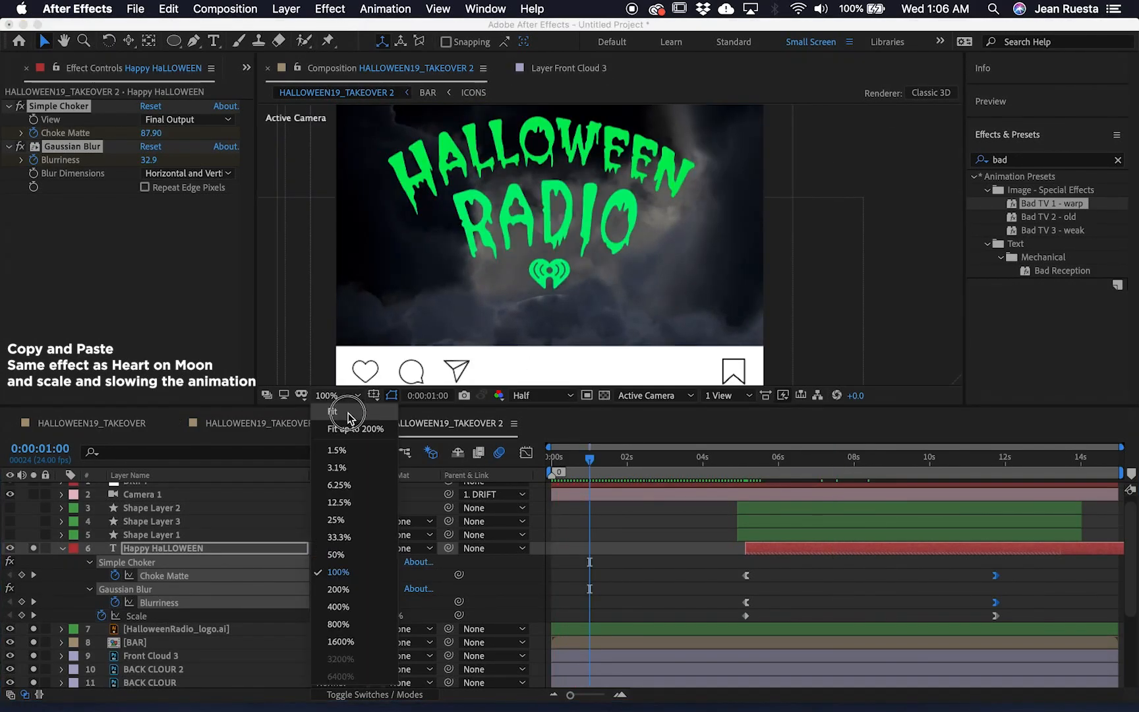
click(348, 583)
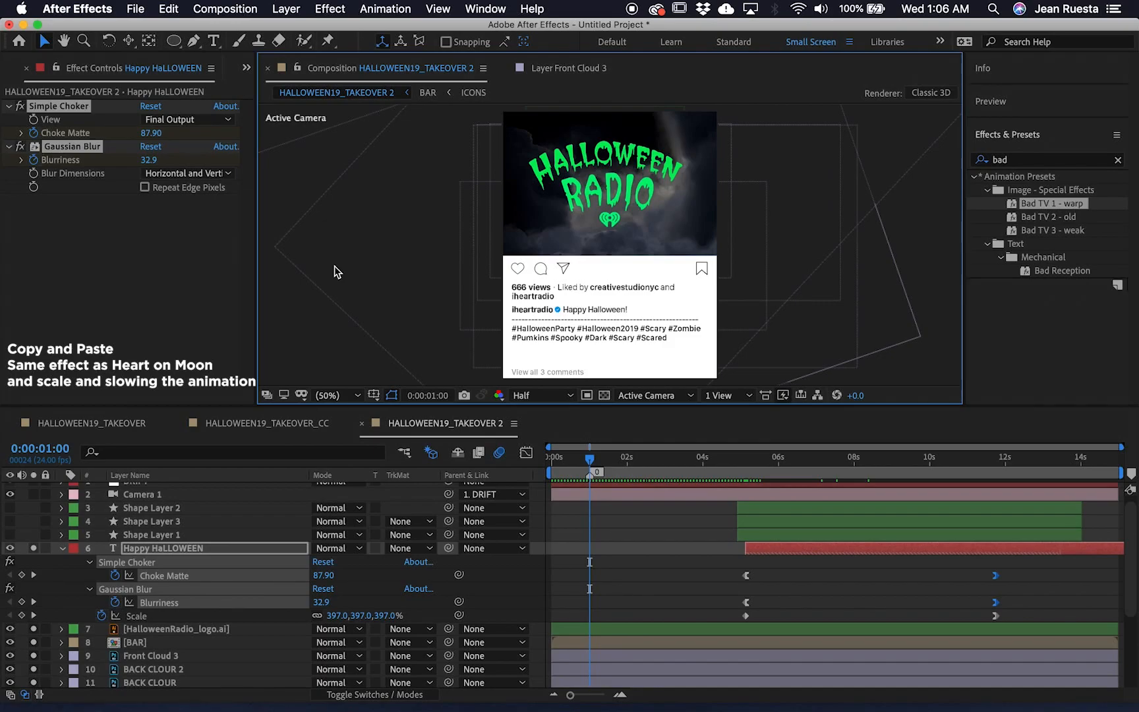
key(space)
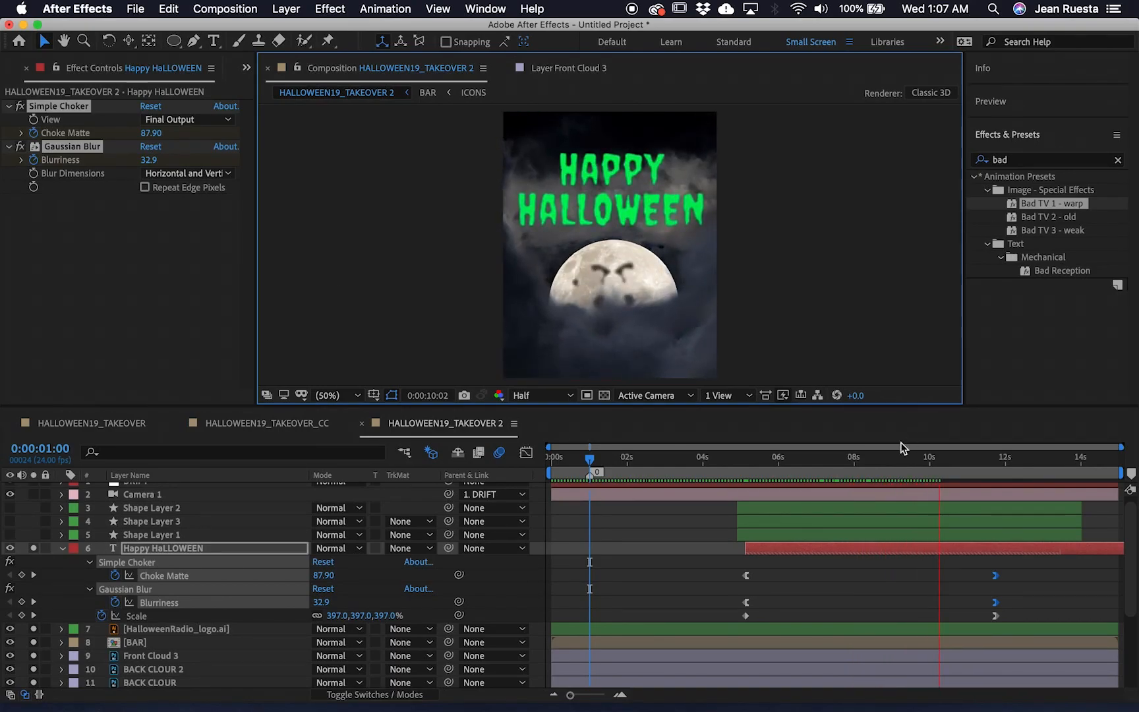
Shift the Happy HaLLOWEEN layer to start at about 6 seconds and scrub to 0:00:14:23 to check the reveal.
drag(952, 469, 841, 468)
drag(840, 552, 865, 548)
drag(865, 466, 1130, 448)
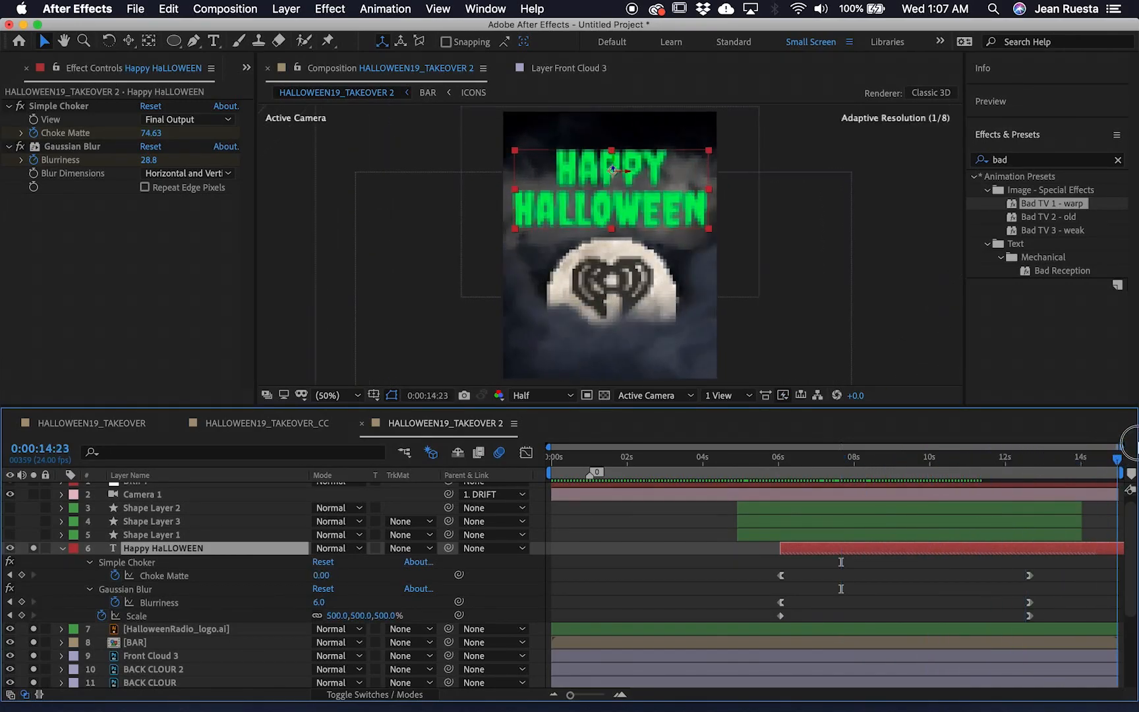
Solo Shape Layer 1, the drip in the D of RADIO, and reveal its Mask Path and Position keyframes around 0:00:07:17.
click(63, 551)
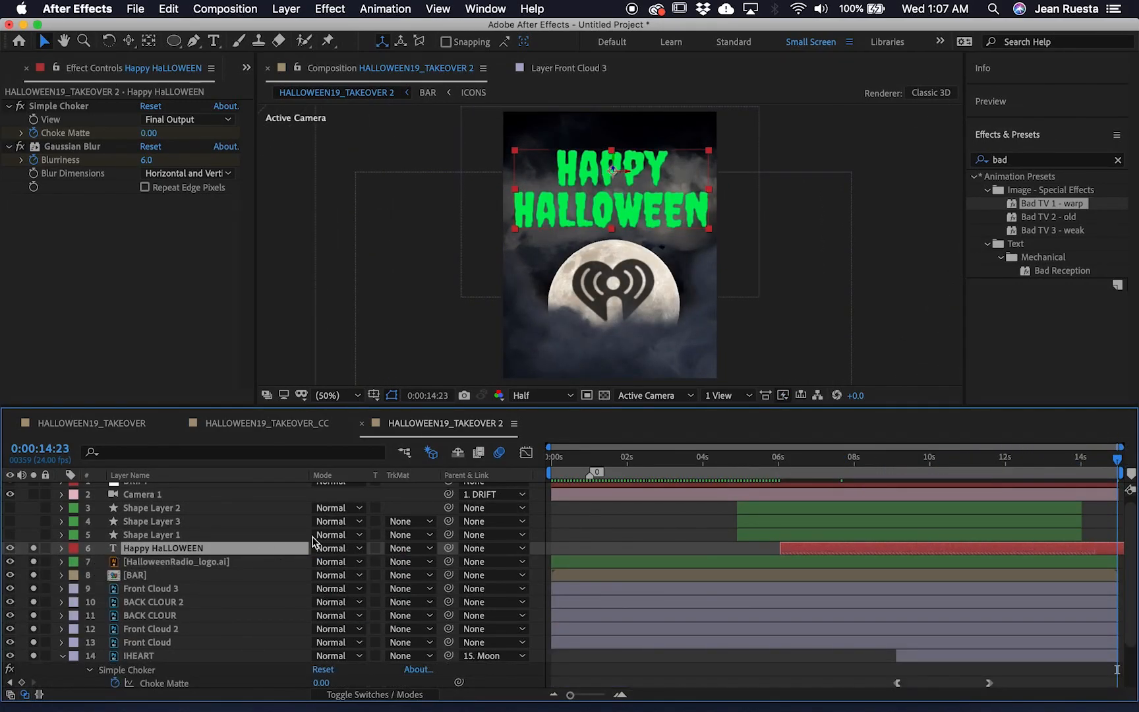
mouse_move(860, 470)
mouse_down()
mouse_move(781, 463)
mouse_move(867, 461)
mouse_move(842, 457)
mouse_up()
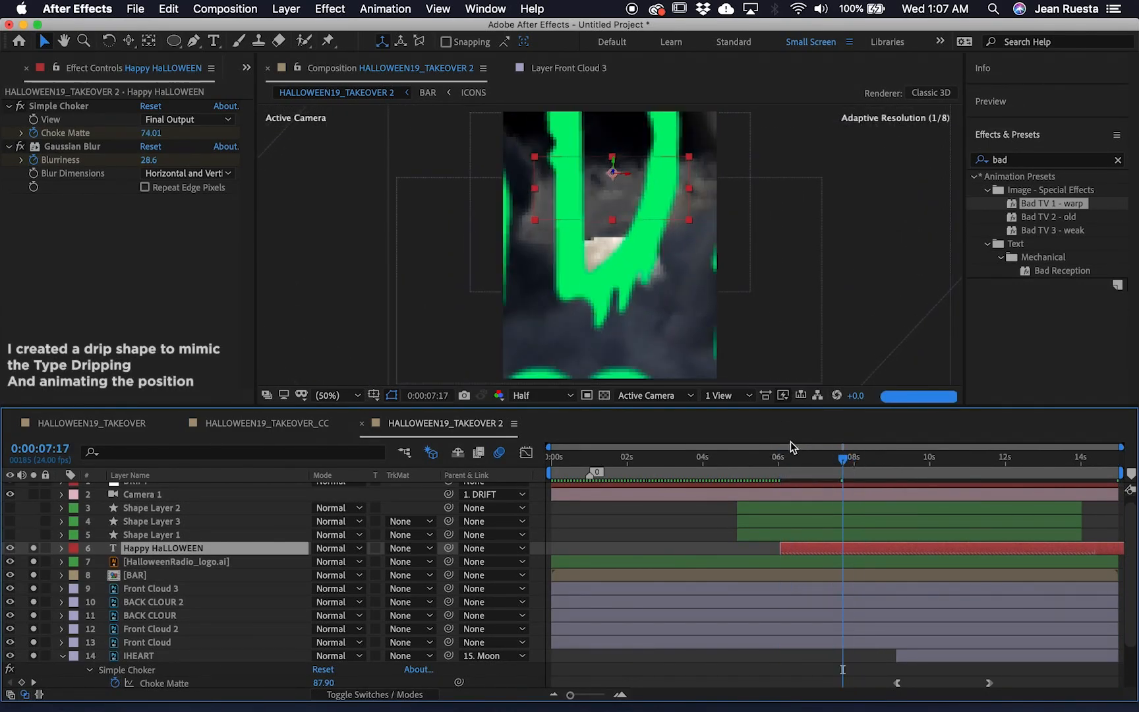
click(175, 535)
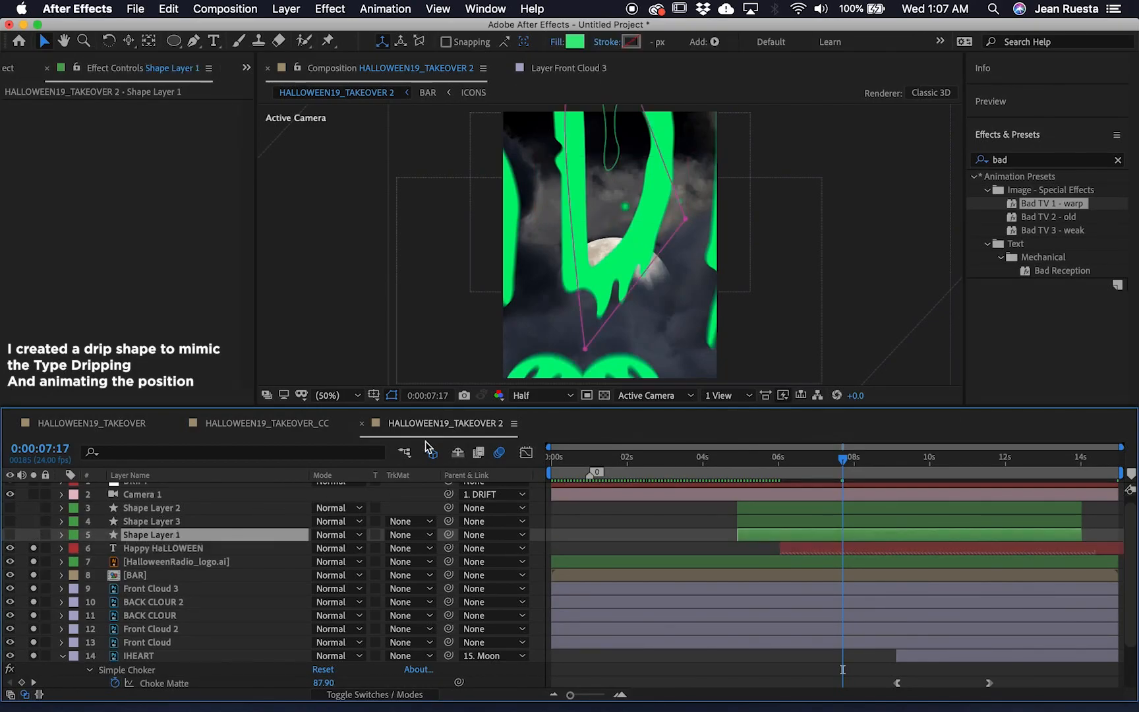
click(34, 539)
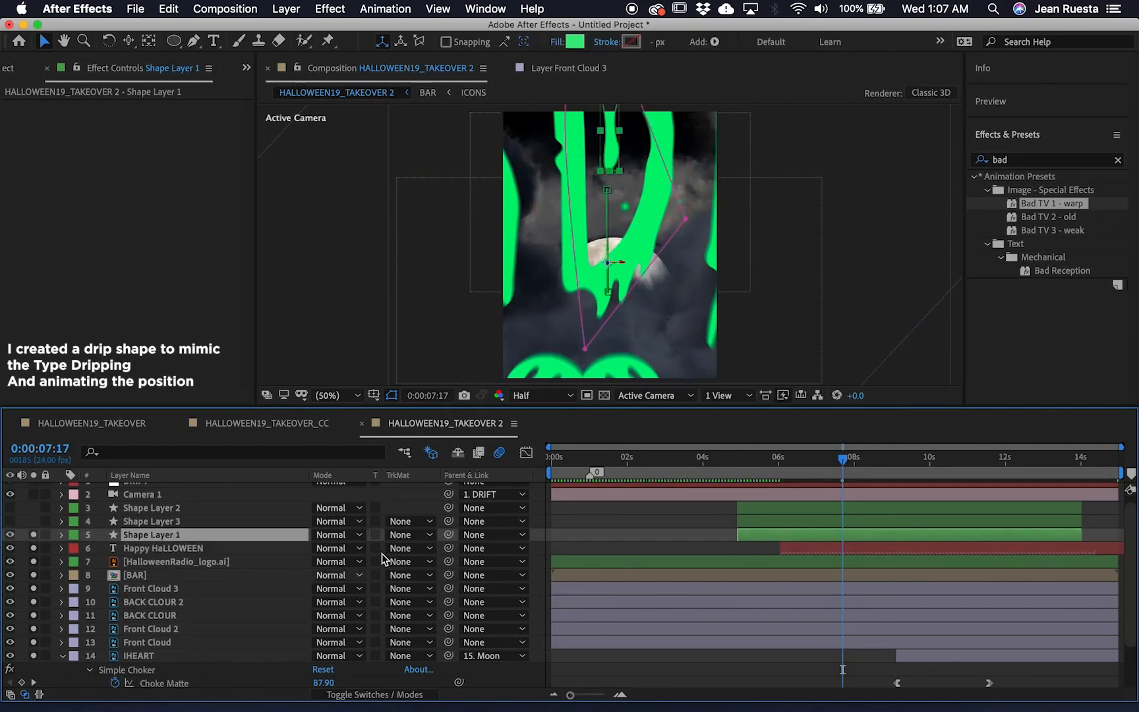
key(u)
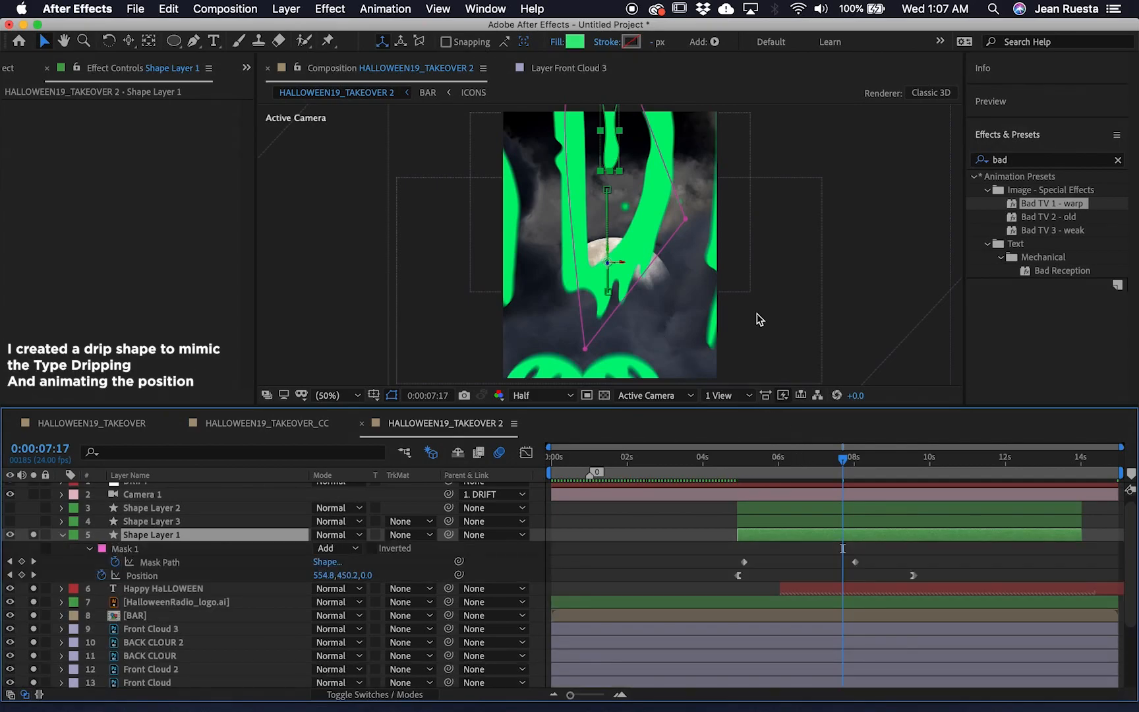
Scrub between about 0:00:06:12 and 0:00:07:09 and examine the drip's motion inside the D up close.
click(739, 464)
drag(739, 464, 807, 462)
scroll(646, 240, up, 3)
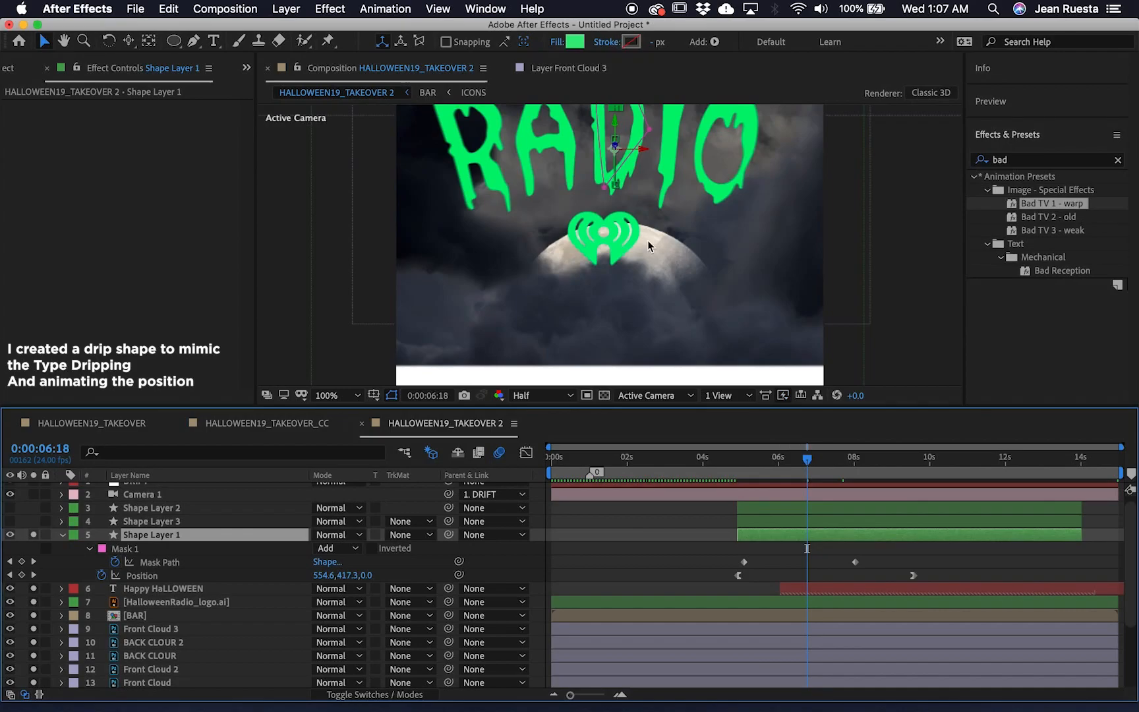
drag(661, 260, 650, 301)
drag(730, 467, 831, 473)
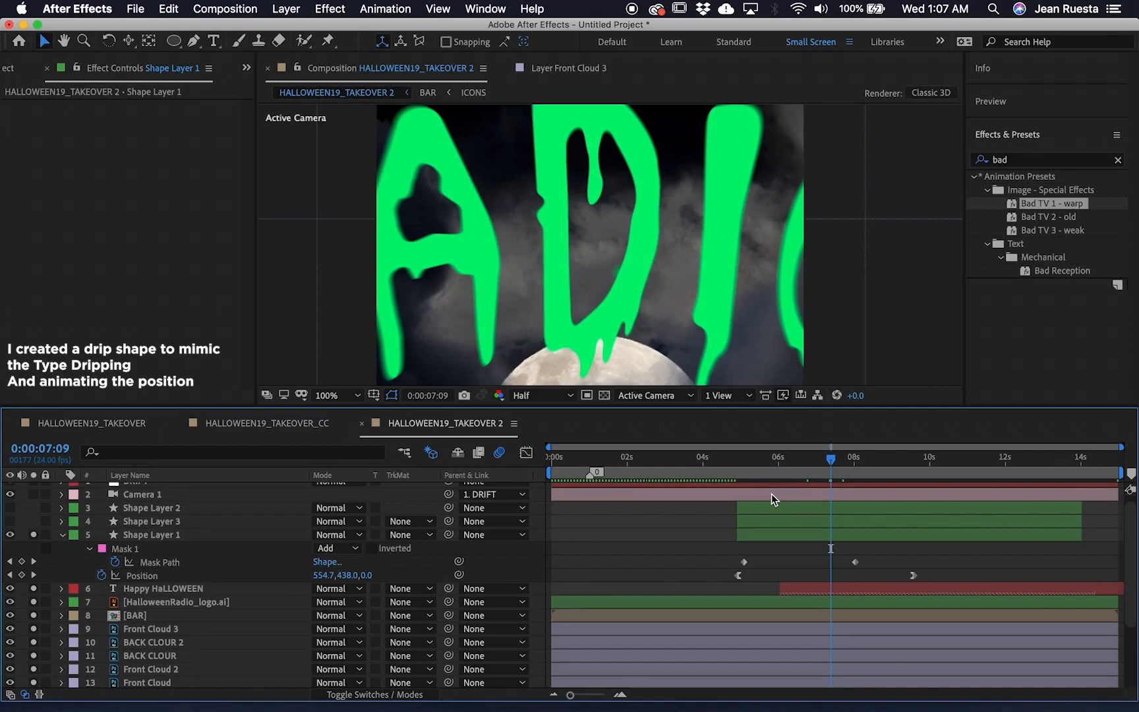
drag(829, 459, 798, 454)
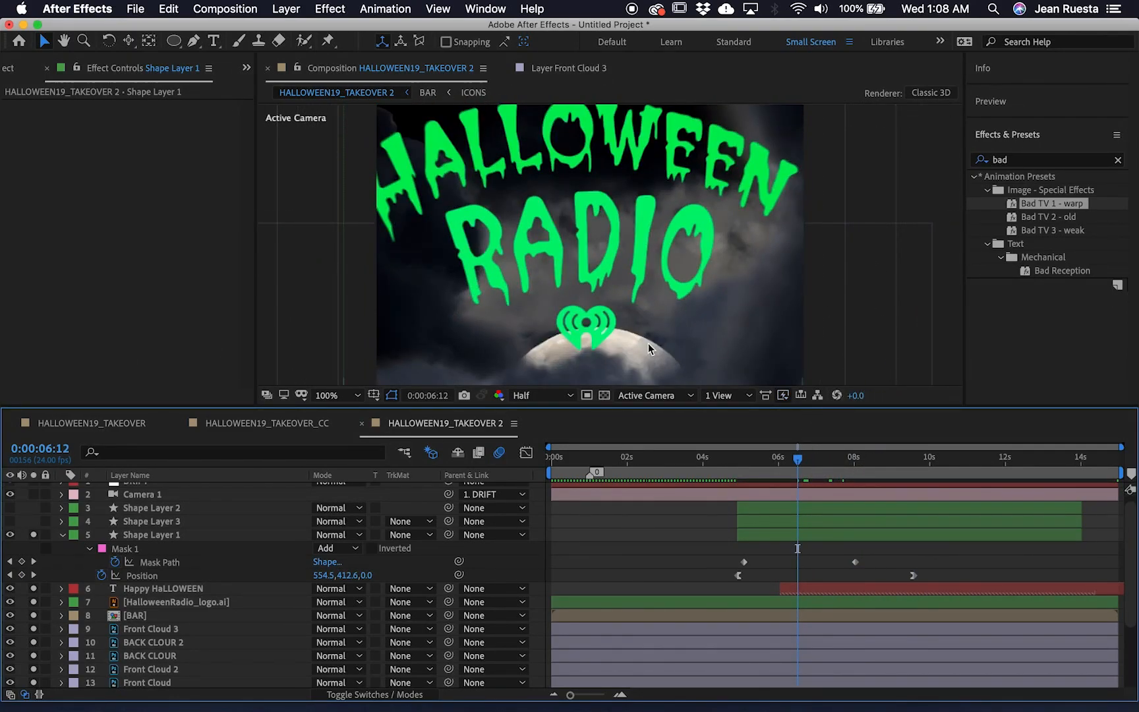
Collapse Shape Layer 1's properties and solo Shape Layer 3 and Shape Layer 2 so all three drips show.
click(60, 535)
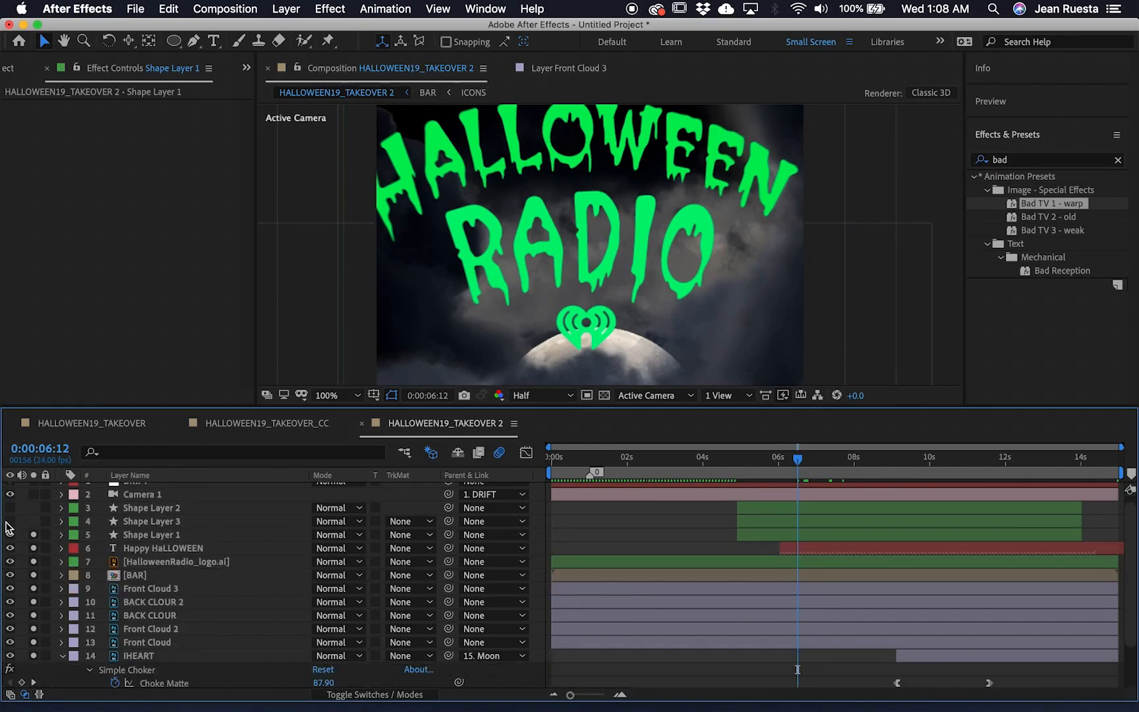
click(36, 520)
click(184, 537)
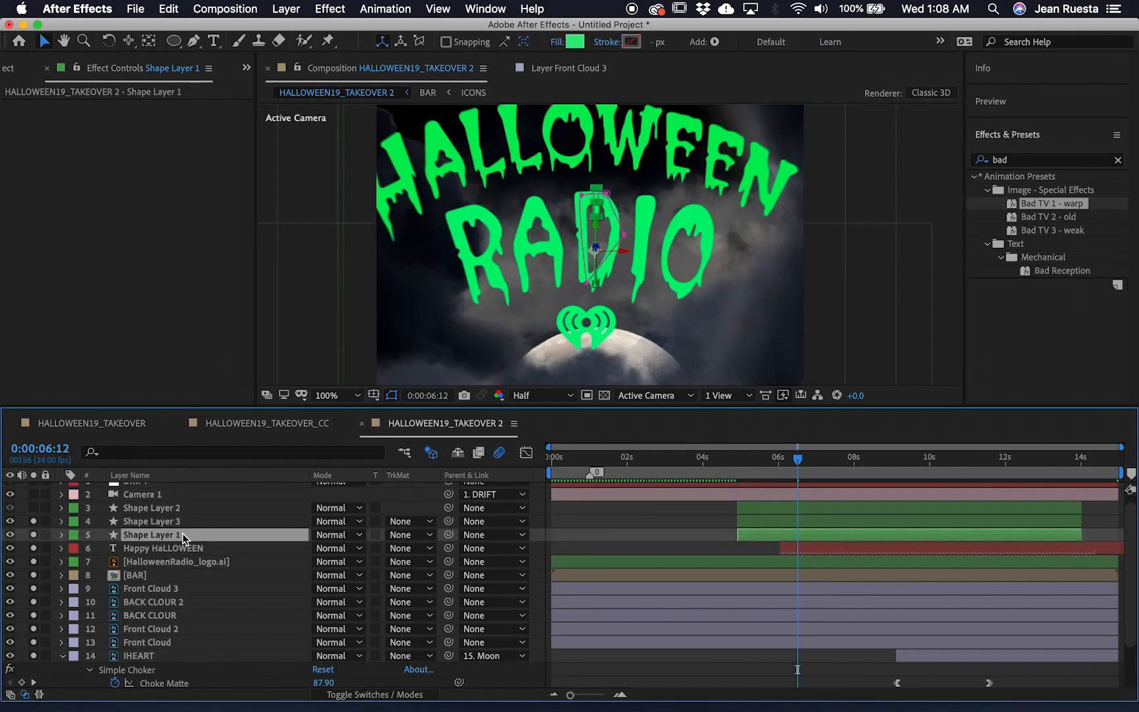
click(45, 508)
click(46, 508)
click(685, 527)
Scrub through the drip shapes and preview the logo animation from 0:00:04:19.
drag(751, 461, 856, 460)
click(807, 457)
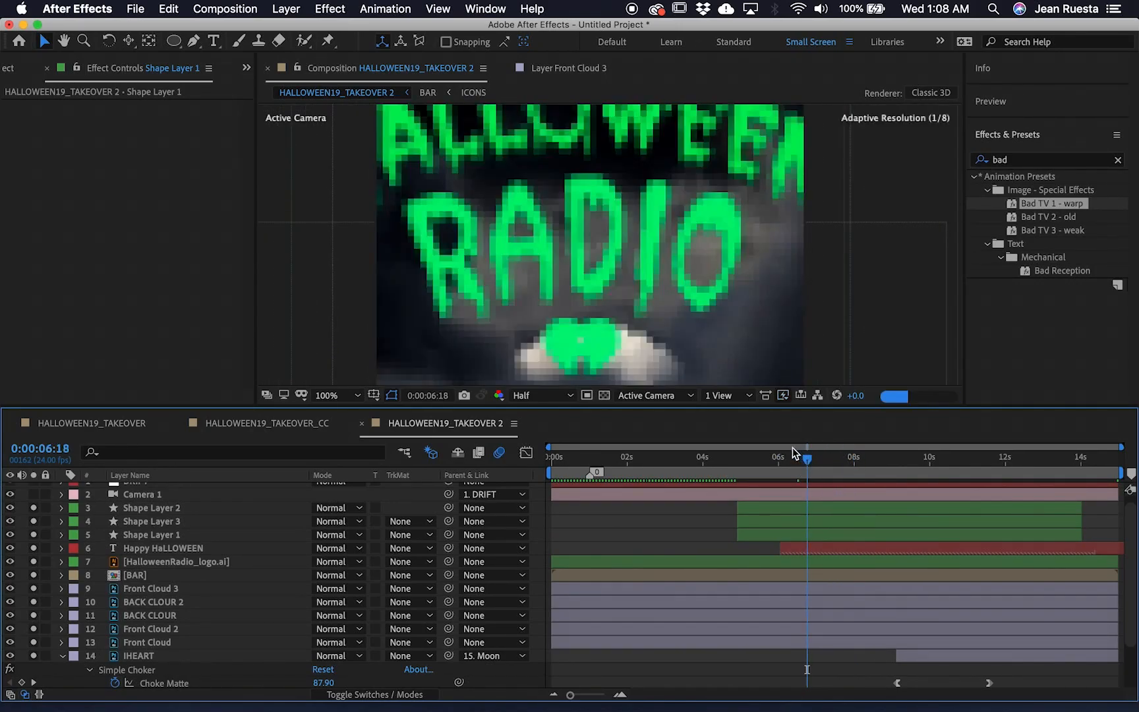
click(733, 460)
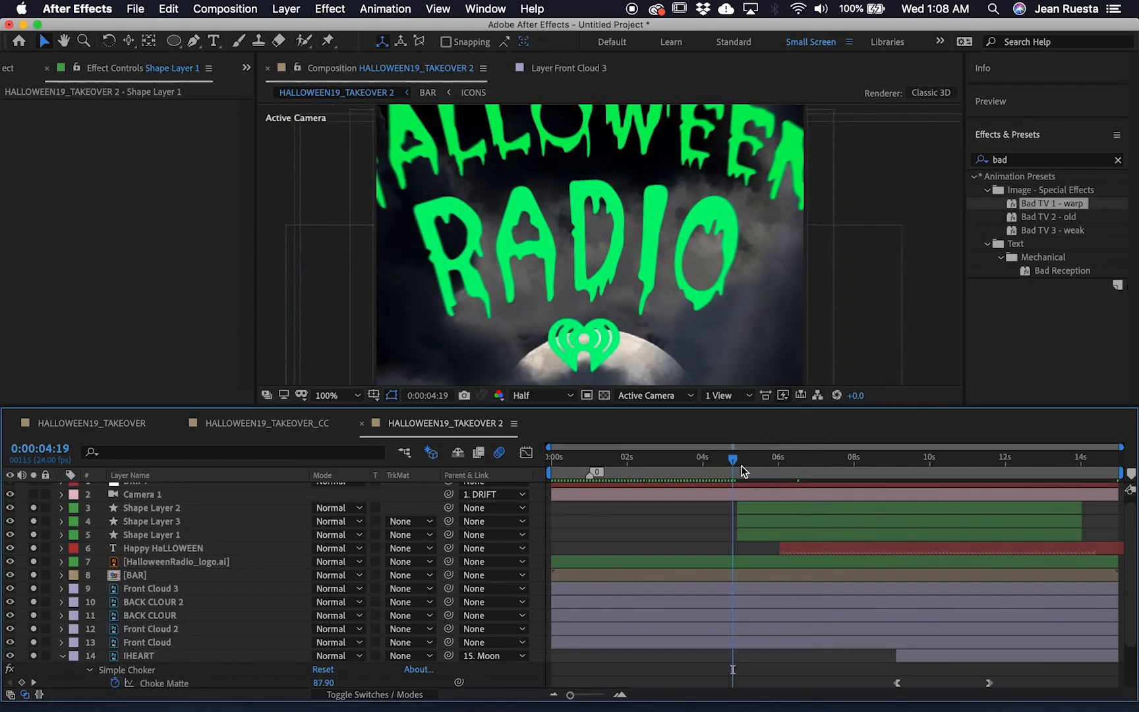
key(space)
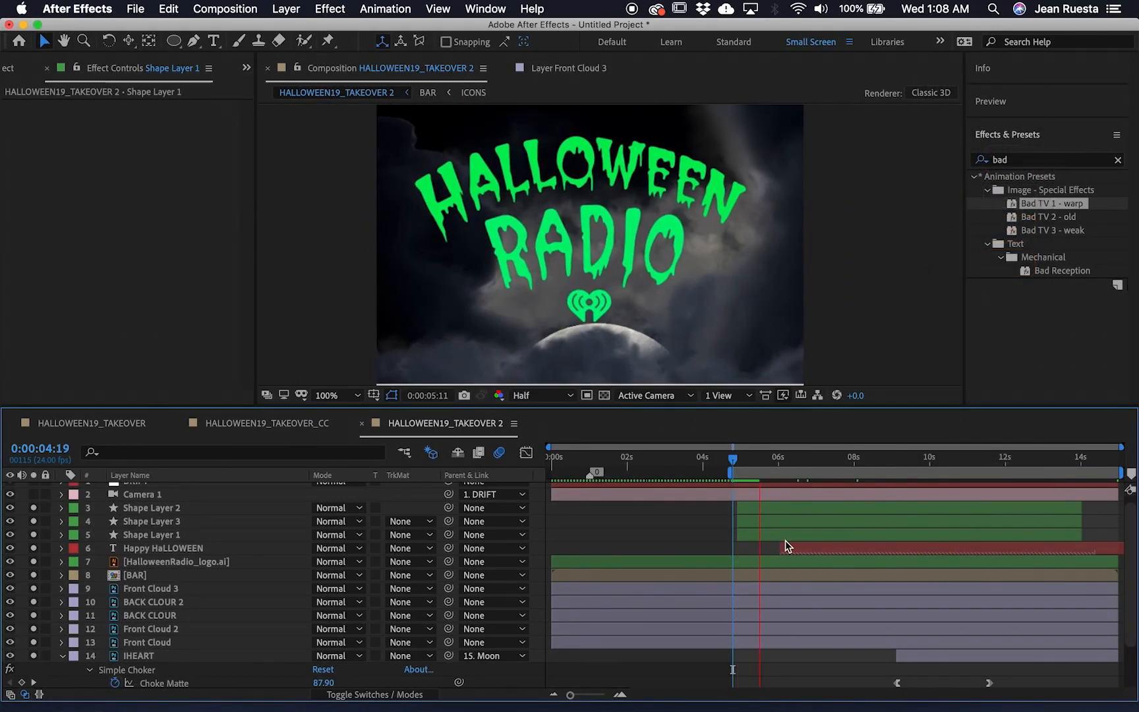
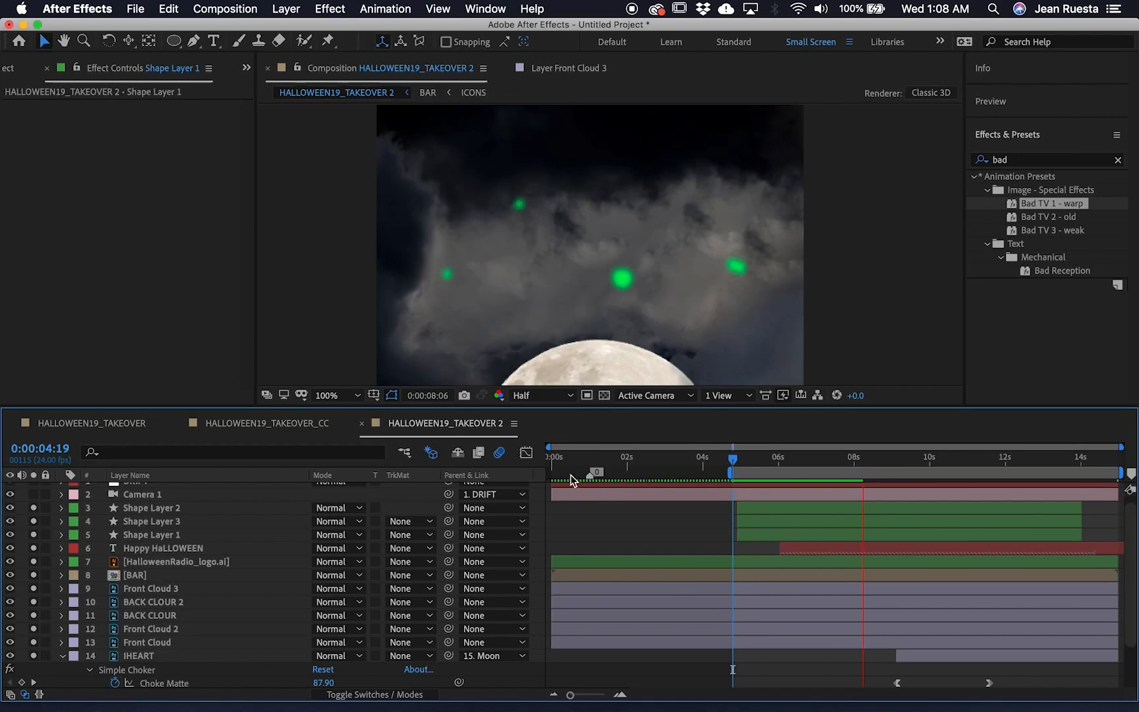
key(space)
Shift the Happy HaLLOWEEN layer with its keyframes to start at 0:00:07:00.
mouse_move(852, 462)
mouse_down()
mouse_move(907, 465)
mouse_move(846, 463)
mouse_up()
click(166, 575)
click(164, 565)
mouse_move(210, 513)
mouse_down()
mouse_move(219, 602)
mouse_move(209, 489)
mouse_up()
mouse_move(208, 642)
mouse_down()
mouse_move(208, 516)
mouse_move(209, 650)
mouse_up()
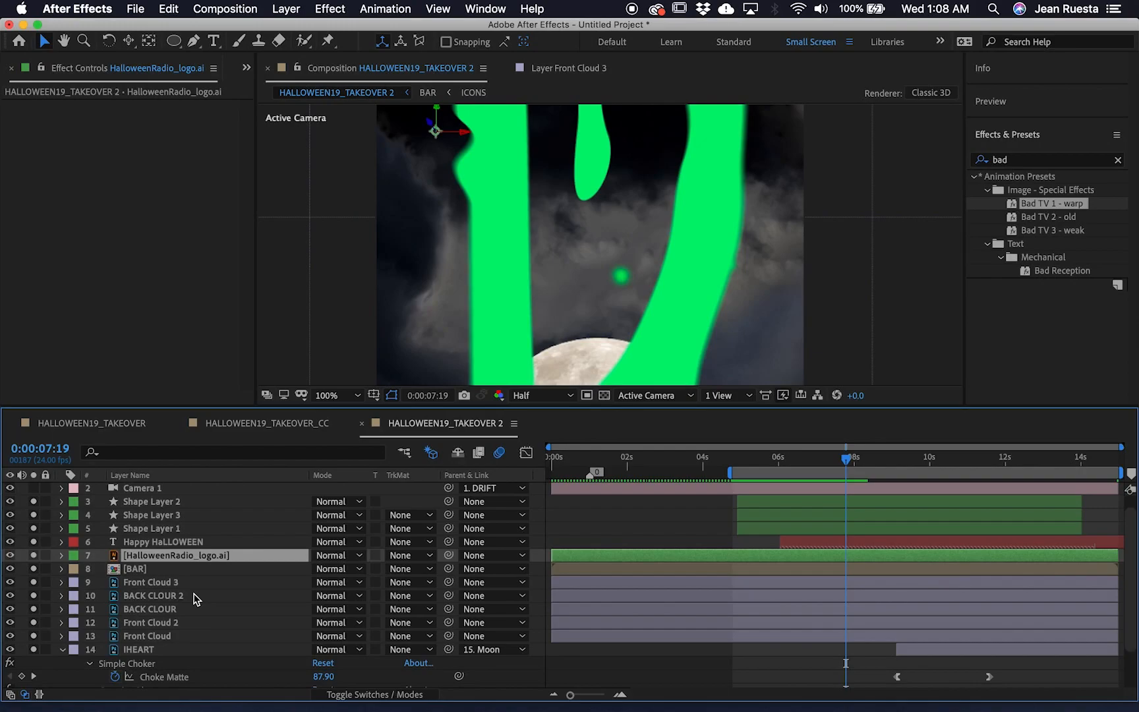
click(198, 542)
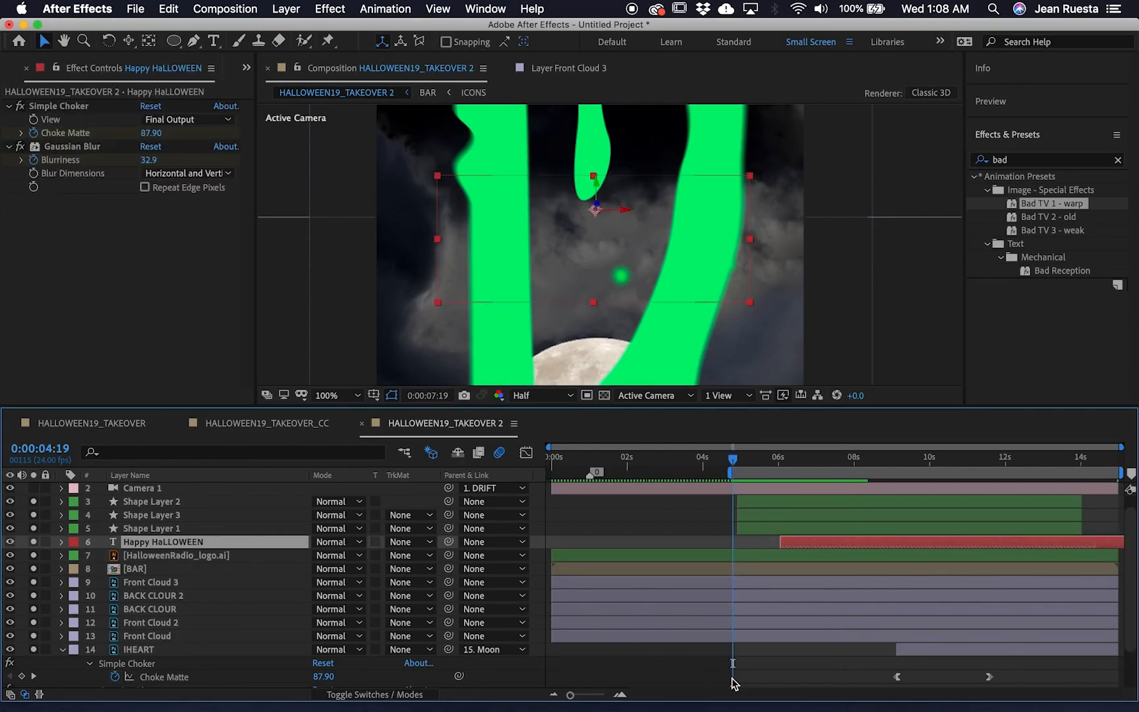
key(space)
key(u)
drag(828, 464, 850, 467)
key(space)
drag(843, 564, 822, 527)
drag(739, 531, 810, 516)
key(j)
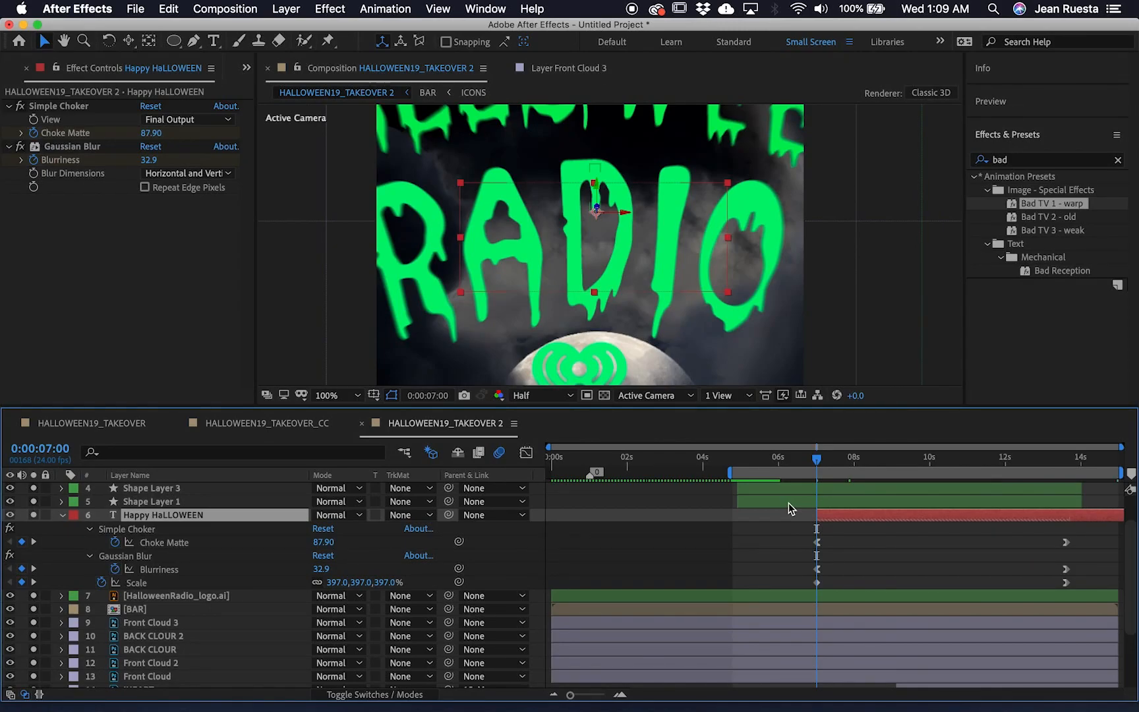
Collapse the properties of all layers and fit the whole composition in the viewer.
click(61, 515)
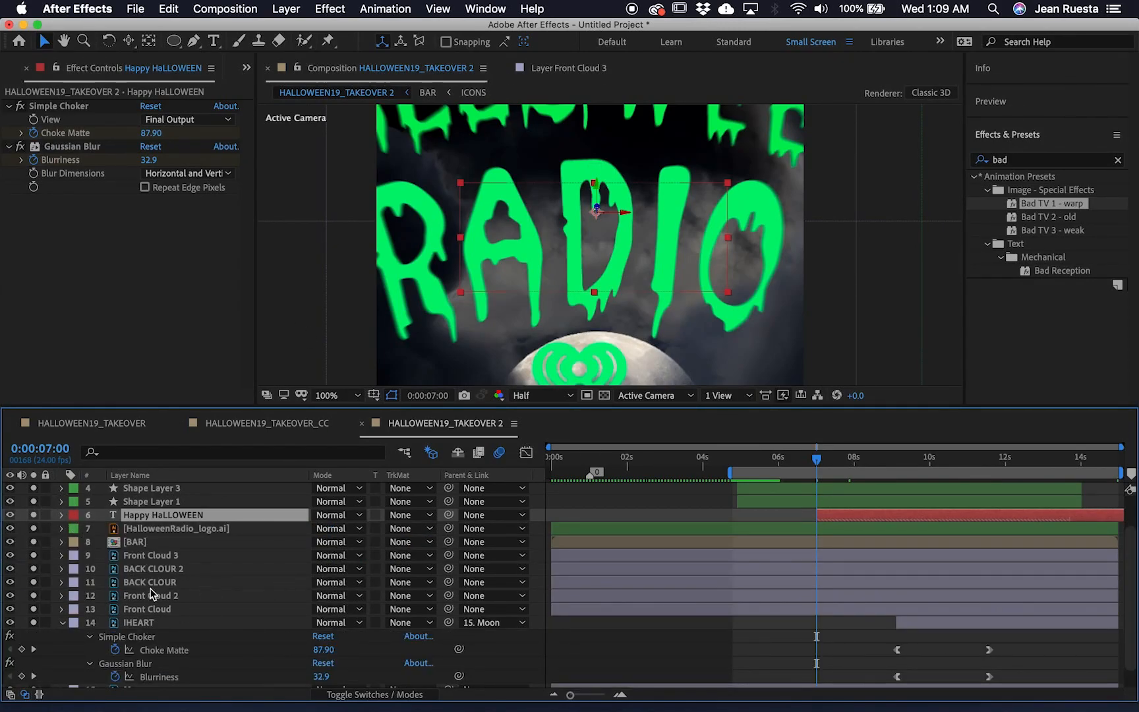
key(super+a)
click(63, 623)
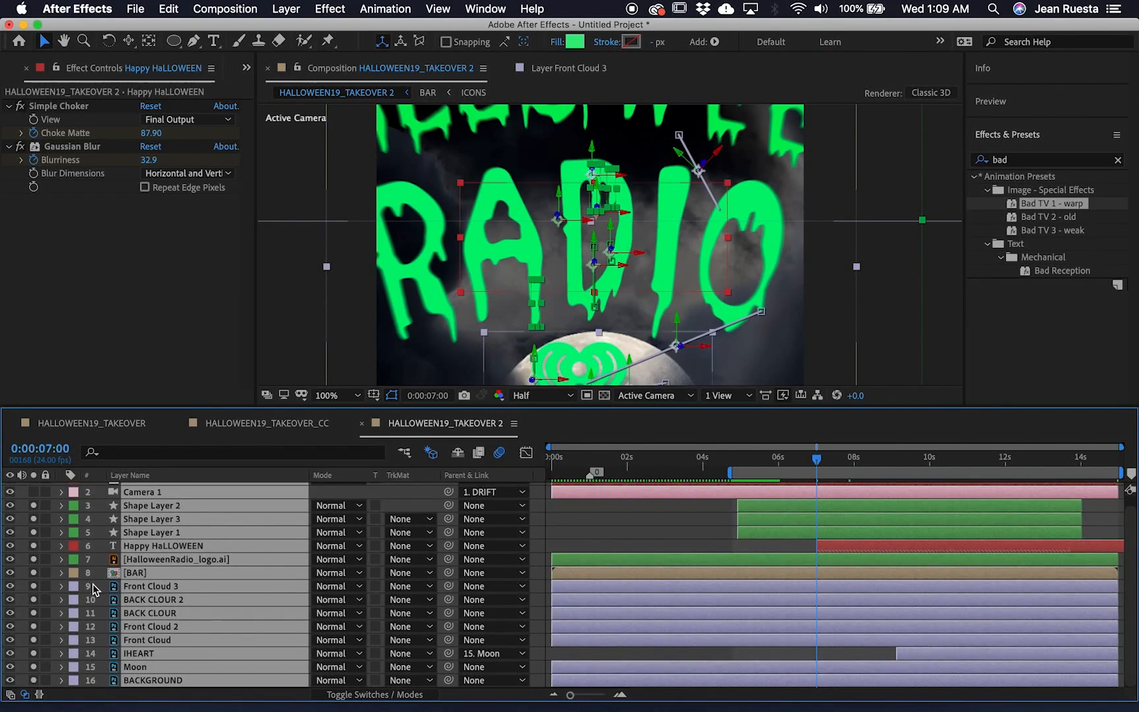
key(super+shift+a)
click(334, 396)
click(336, 546)
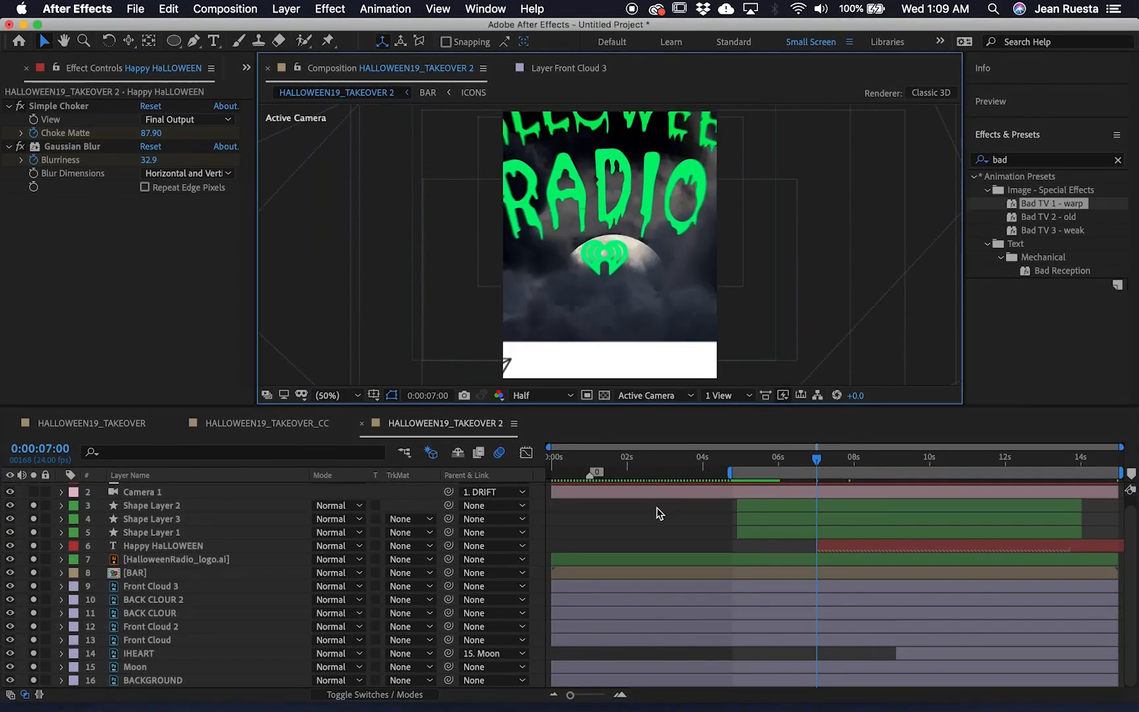
Turn off solo for every layer and leave all layers deselected.
click(541, 697)
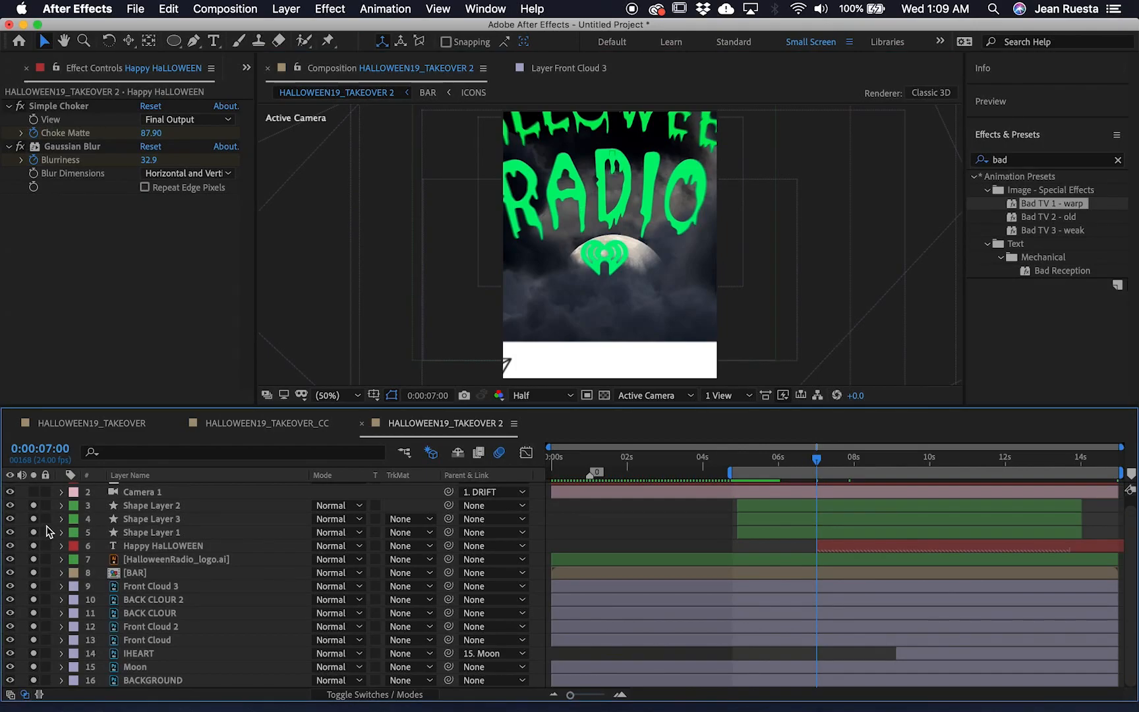
key(super+a)
key(super+shift+a)
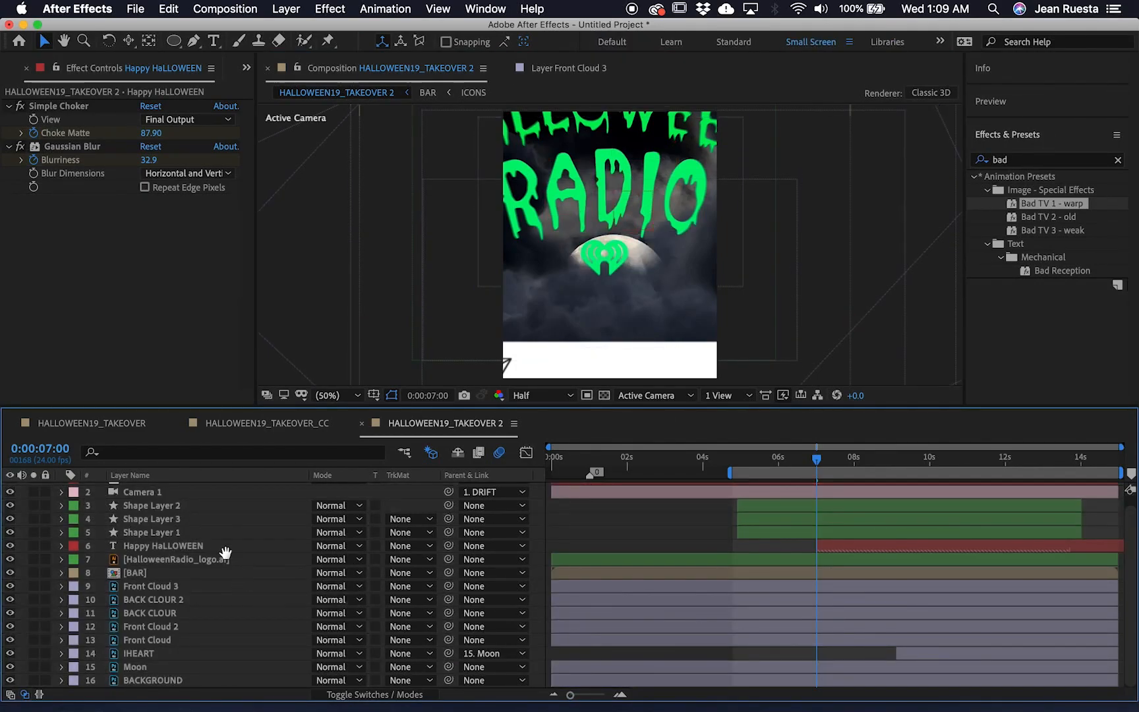
Set the work area to begin at 0:00:00:00 and preview the full animation.
scroll(211, 582, up, 1)
drag(682, 470, 469, 448)
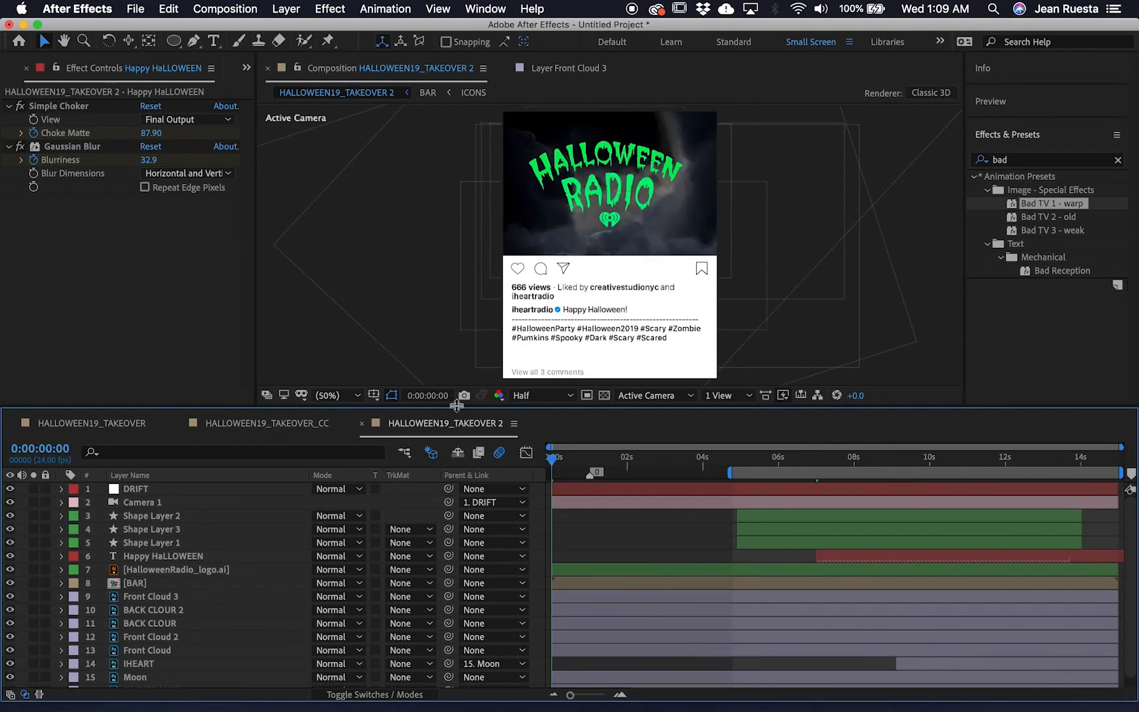
key(b)
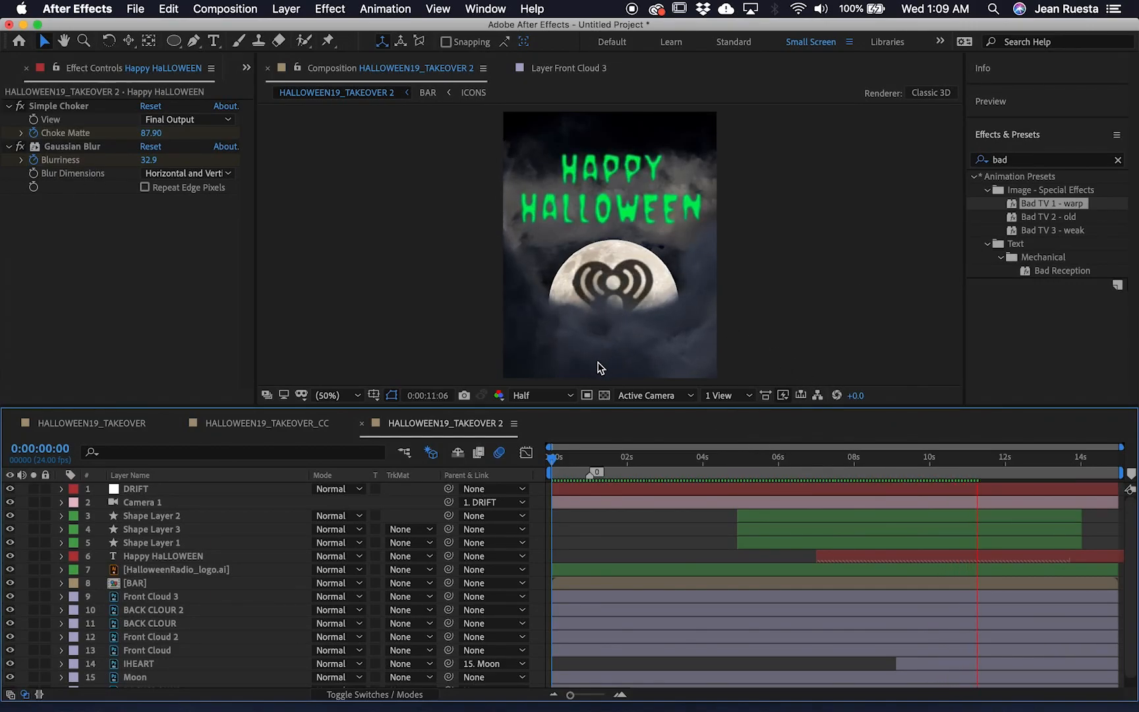
key(space)
Add a green 1080 x 1350 px solid directly below the BAR layer and set its blending mode to Color.
click(166, 586)
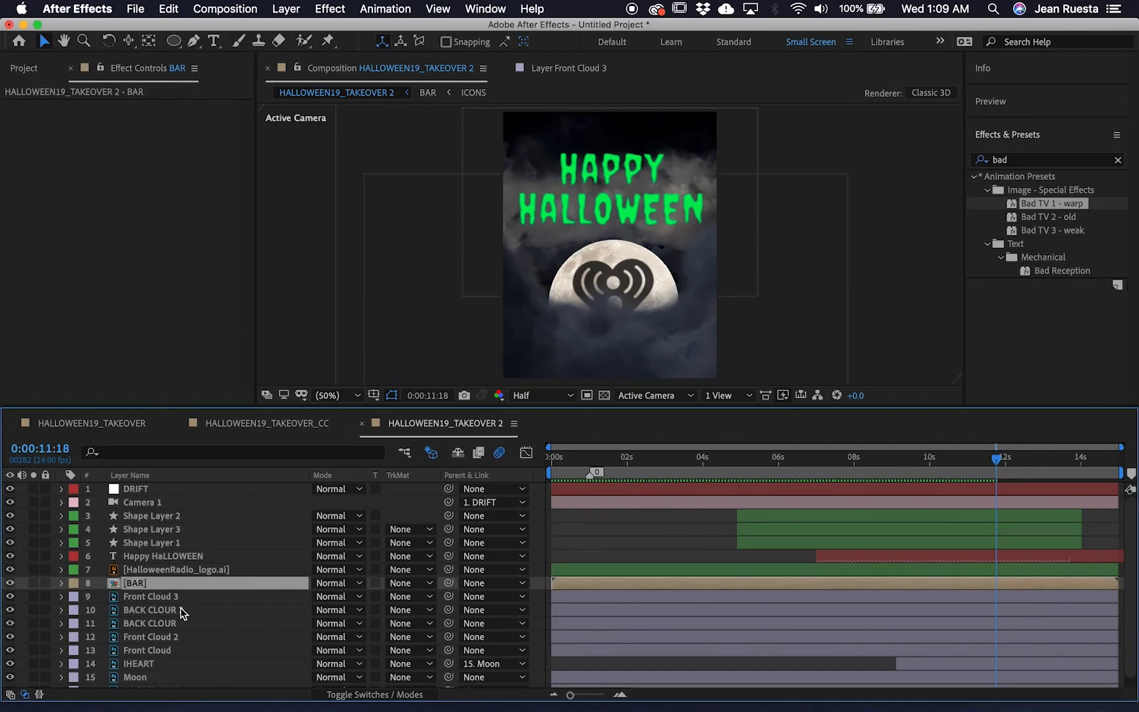
key(super+y)
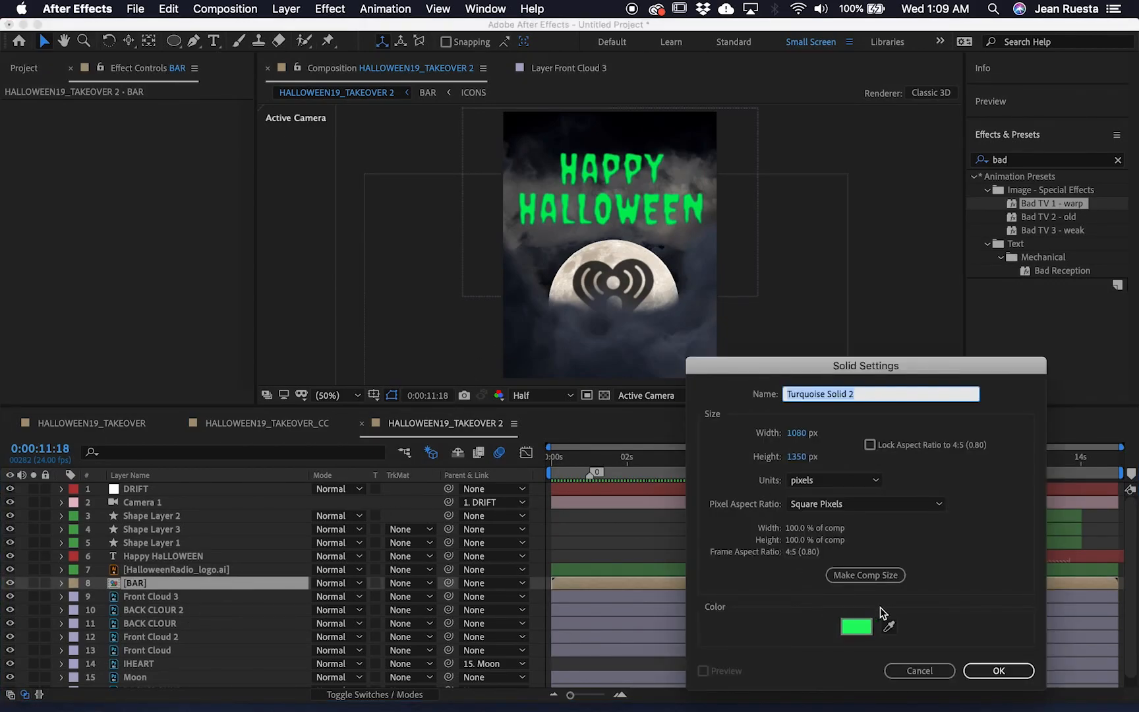
click(998, 670)
drag(195, 589, 163, 605)
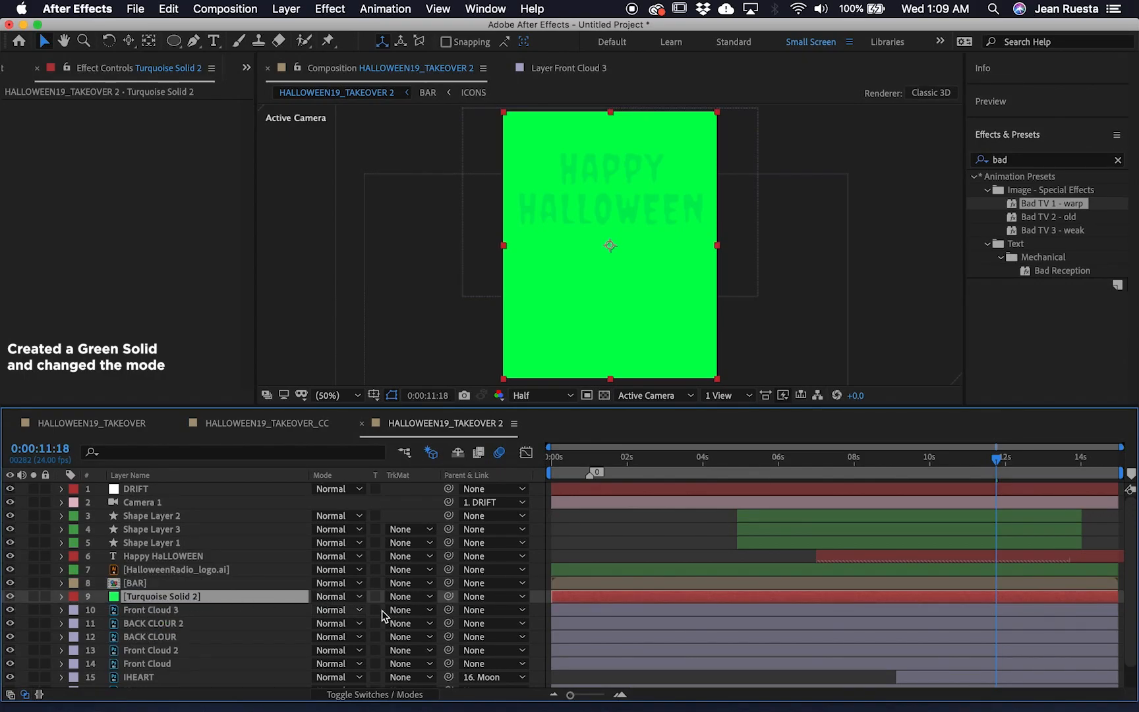
click(355, 596)
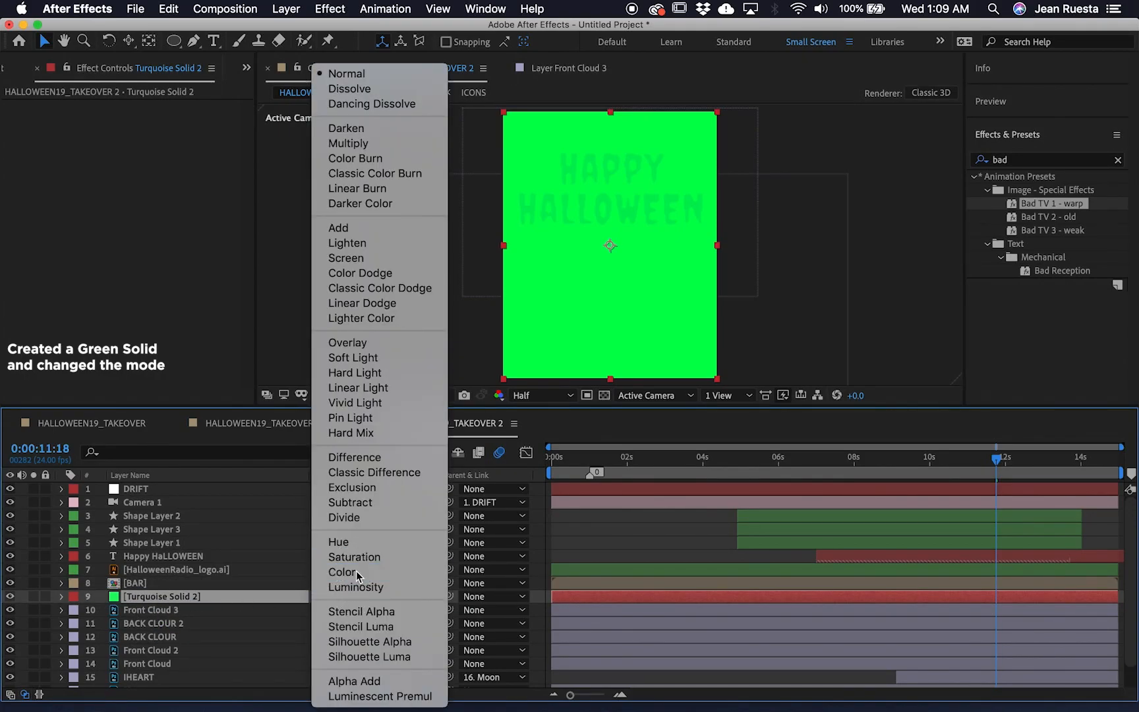
click(342, 572)
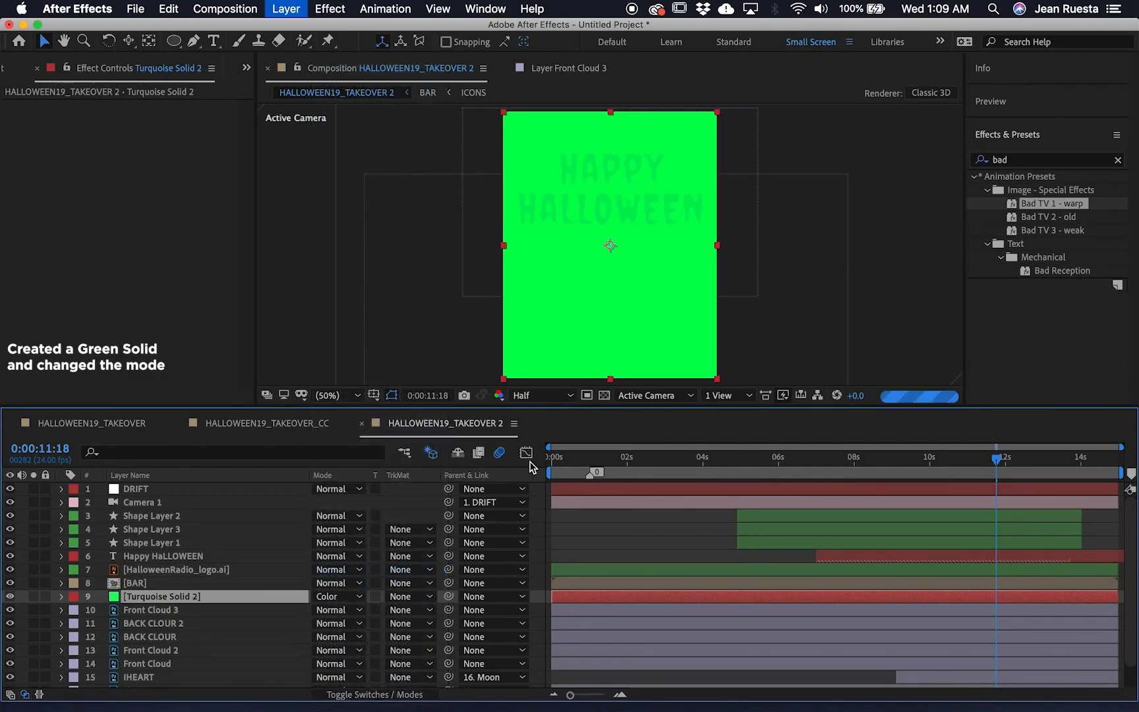
Add a frame-filling ellipse mask to the green solid, invert it and feather it by about 401 pixels.
double_click(175, 38)
click(372, 623)
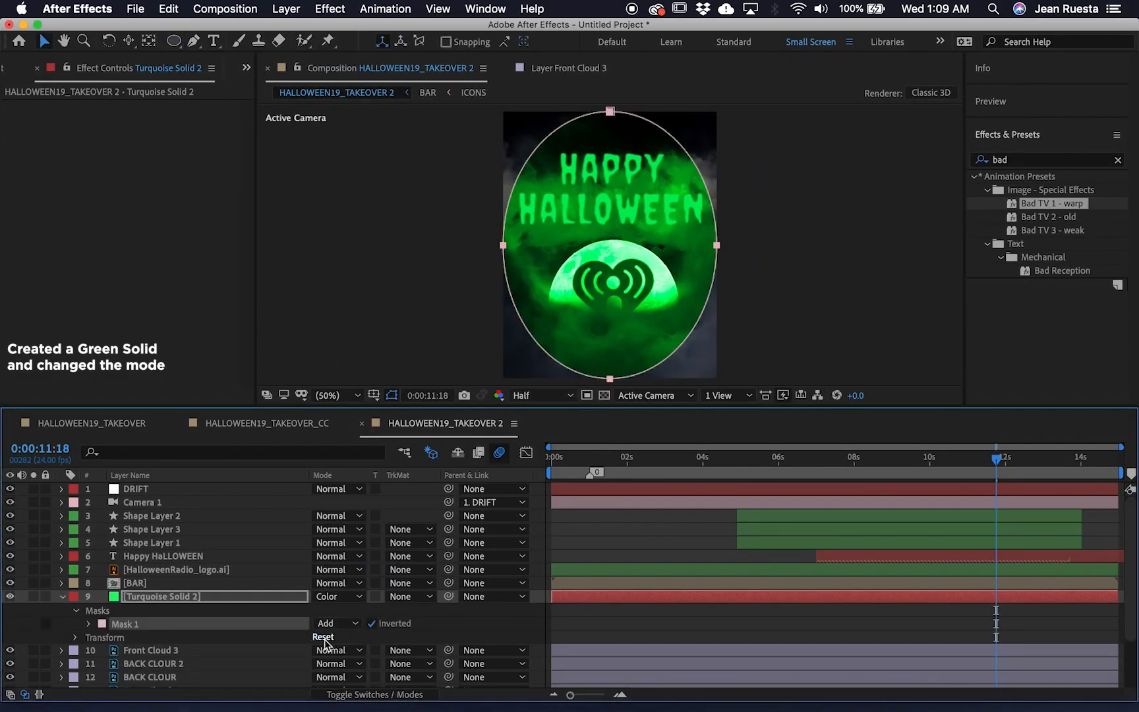
key(f)
drag(374, 617, 621, 594)
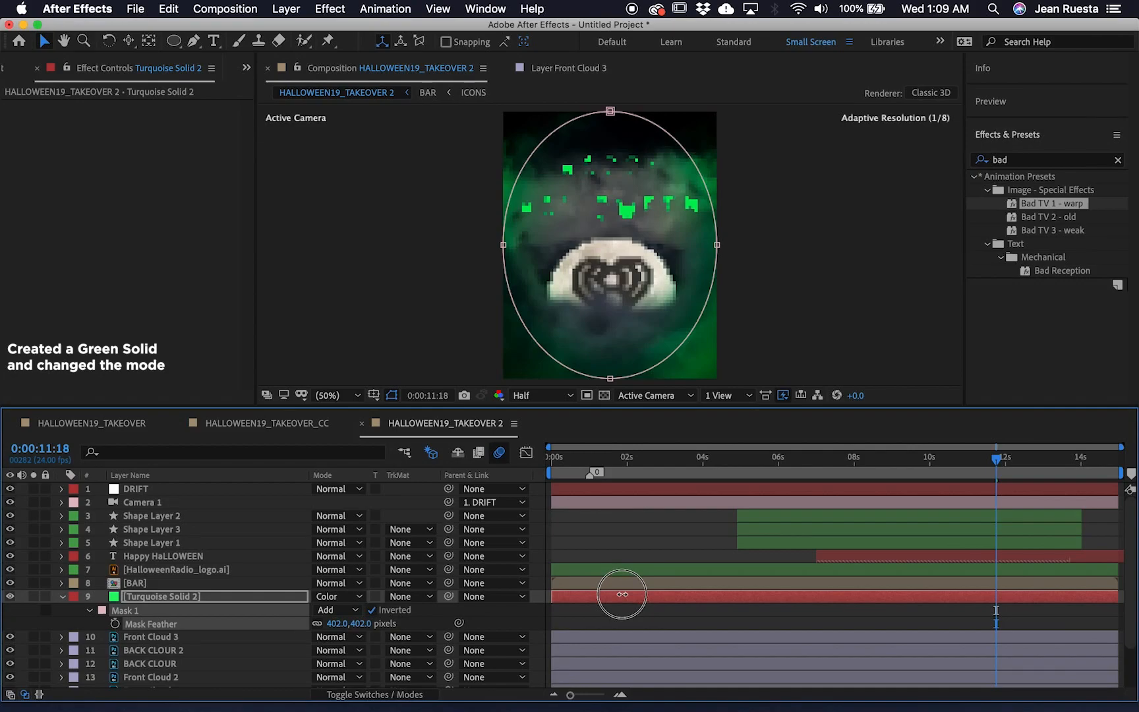
Set the green solid's blending mode to Multiply and hide the mask outlines in the viewer.
click(276, 597)
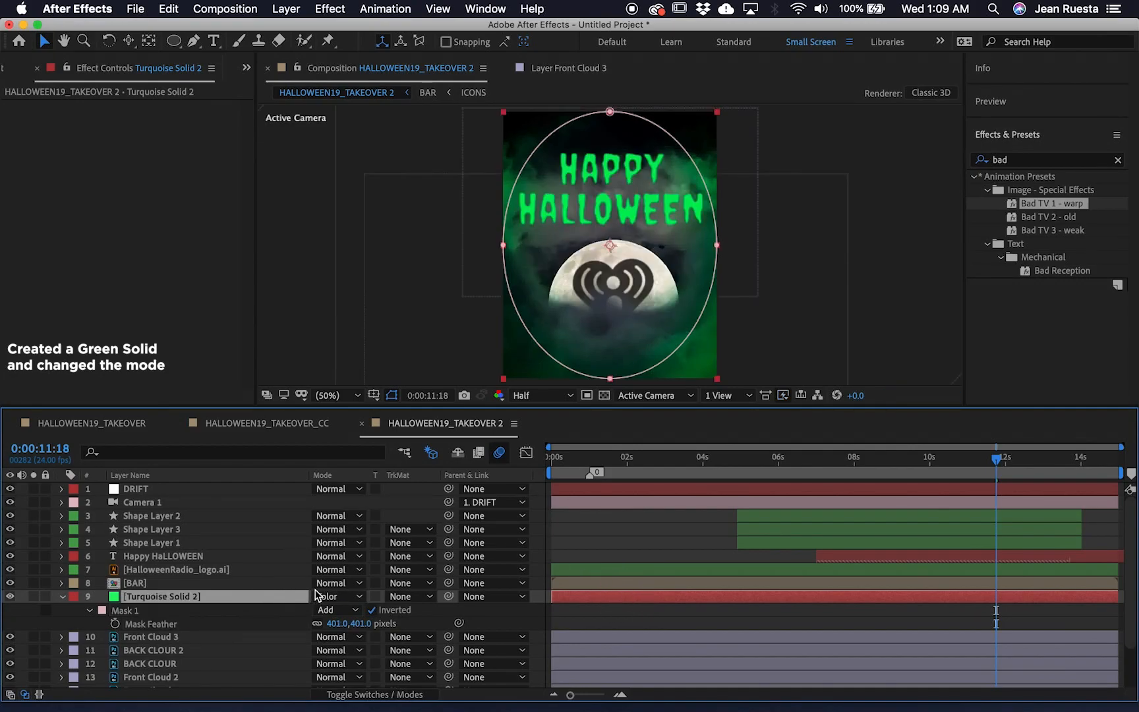
click(349, 596)
click(342, 143)
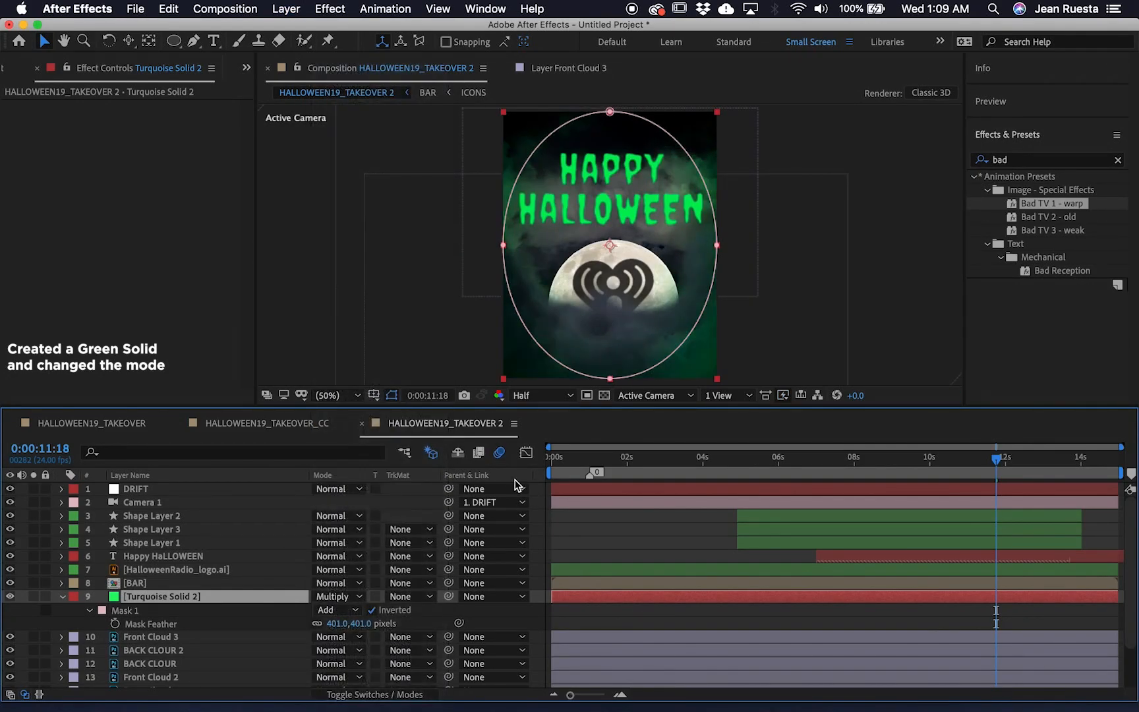
click(391, 395)
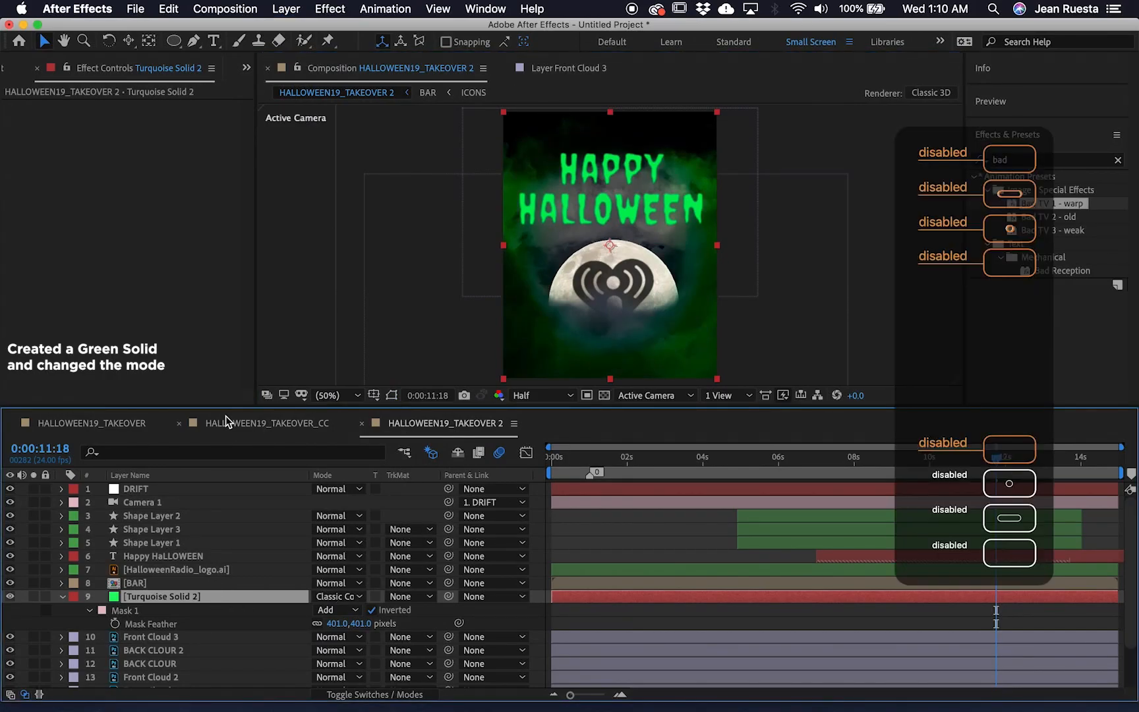
Cycle the green solid through the remaining blending modes and settle on Multiply.
key(shift+equal)
key(shift+equal)
key(shift+equal)
key(shift+equal)
key(shift+equal)
key(shift+equal)
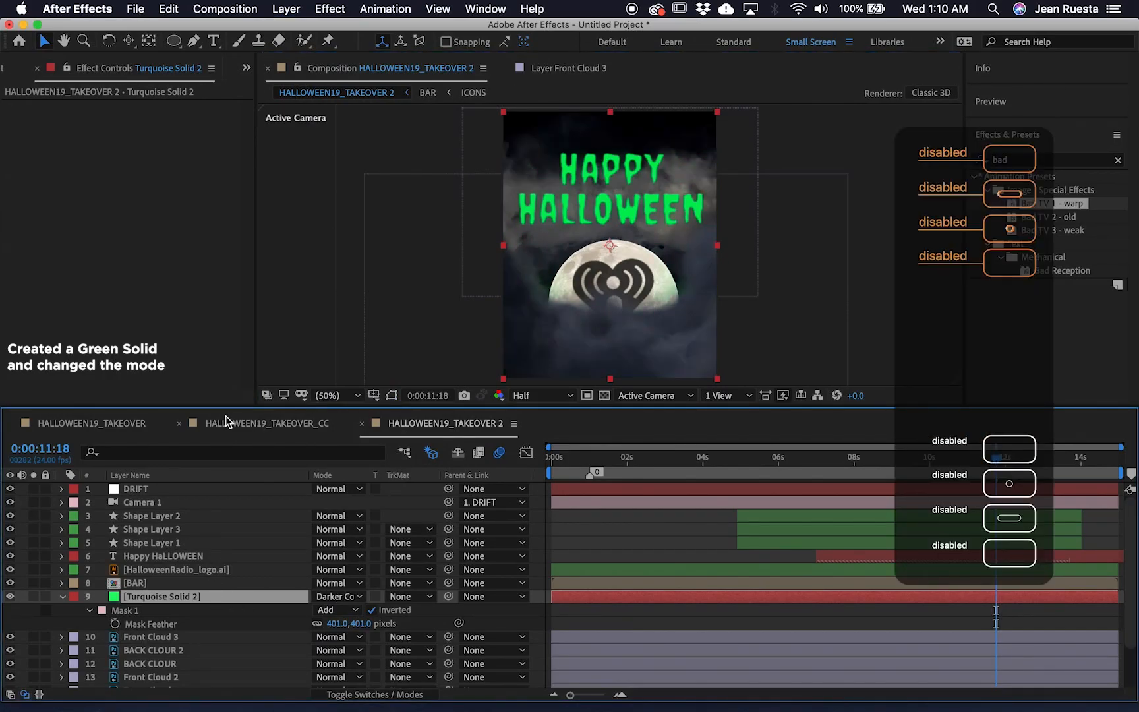
key(shift+equal)
key(shift+equal)
key(shift+equal)
key(shift+equal)
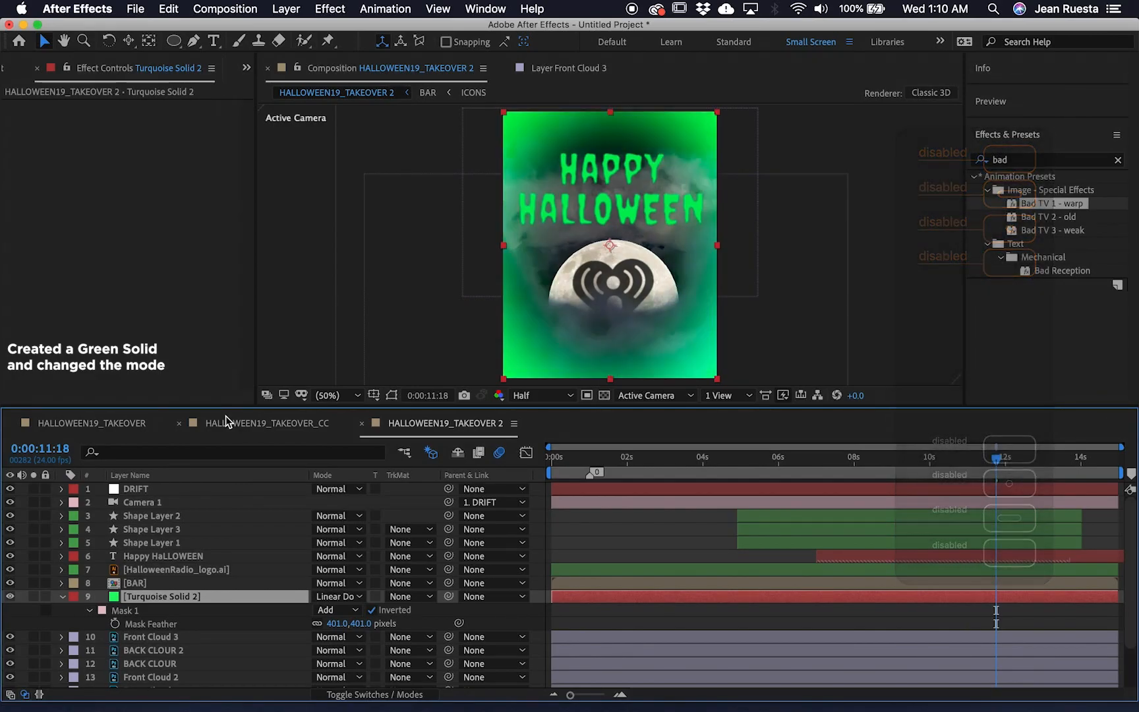
key(shift+equal)
key(shift+equal)
key(shift+equal)
key(shift+equal)
key(shift+equal)
key(shift+equal)
key(shift+equal)
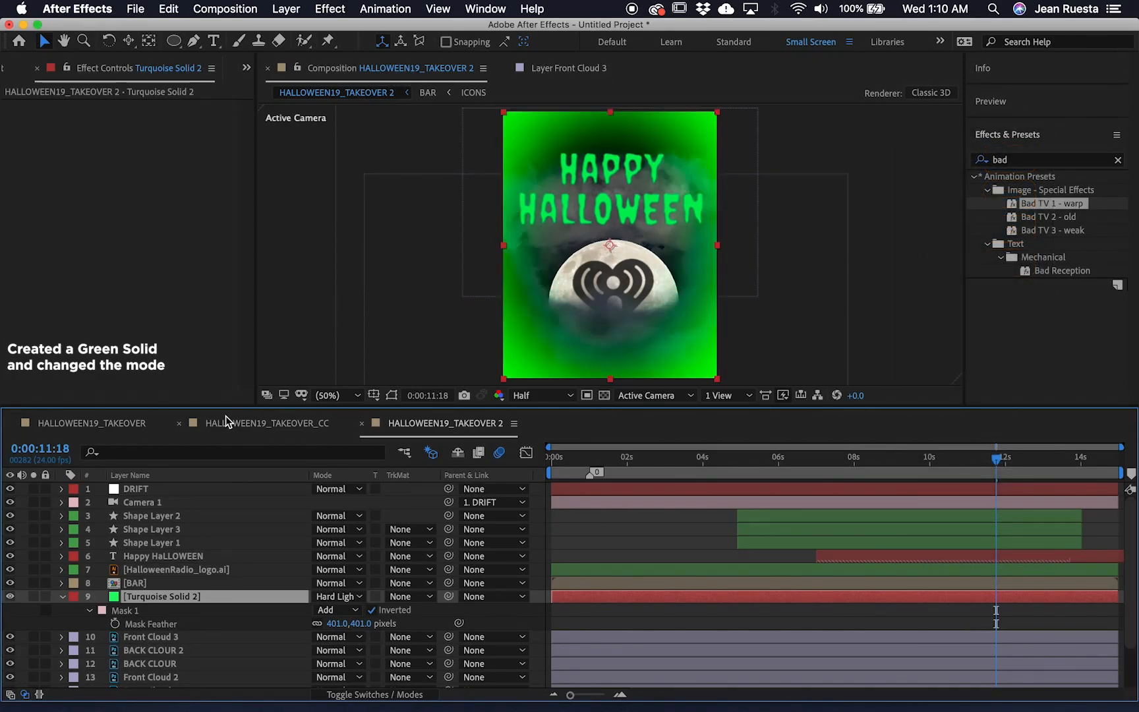
key(shift+equal)
key(shift+equal)
key(shift+equal)
key(shift+equal)
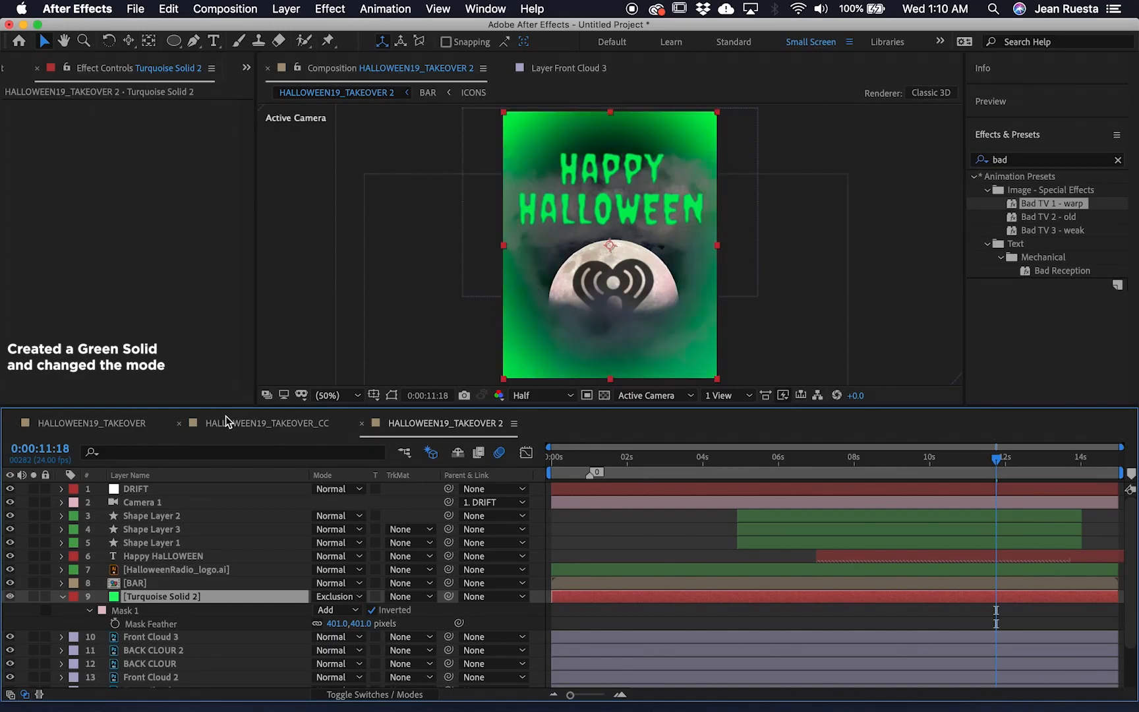
key(shift+equal)
key(shift+equal)
key(shift+equal)
key(shift+equal)
key(shift+equal)
key(shift+equal)
key(shift+equal)
key(shift+equal)
key(shift+equal)
key(shift+equal)
key(shift+equal)
key(shift+equal)
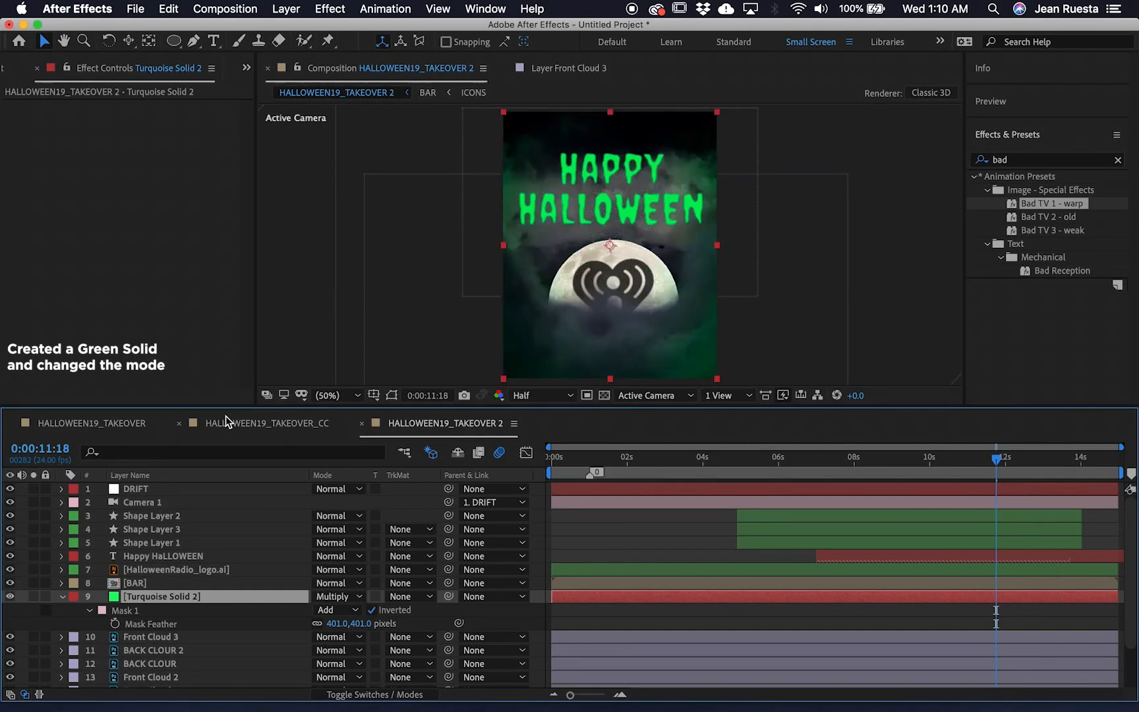
key(shift+minus)
At 0:00:14:23, set the green solid's opacity to 50%, then collapse its properties and deselect it.
drag(1017, 460, 1117, 460)
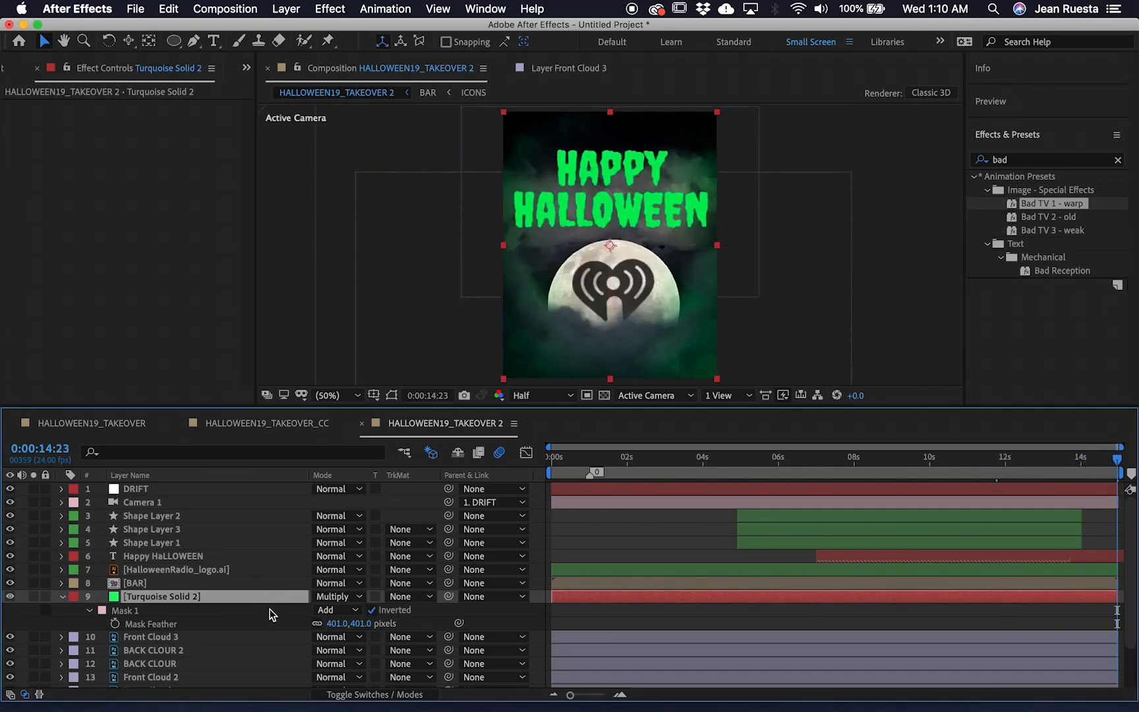
key(t)
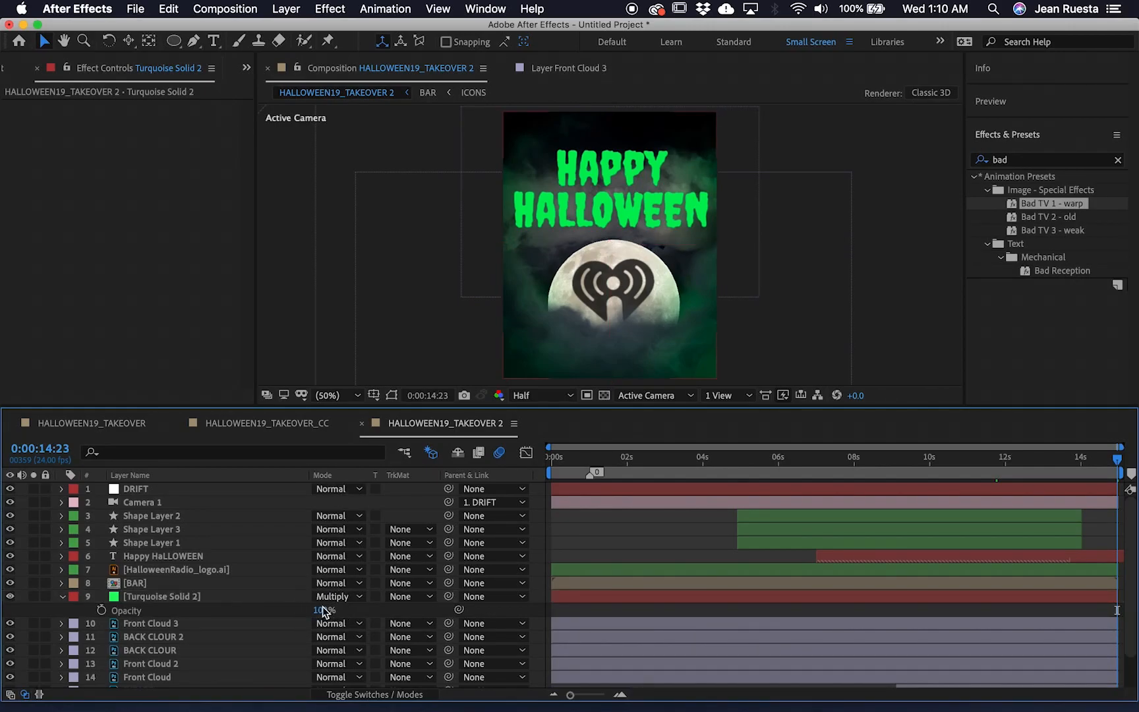
click(325, 610)
key(Return)
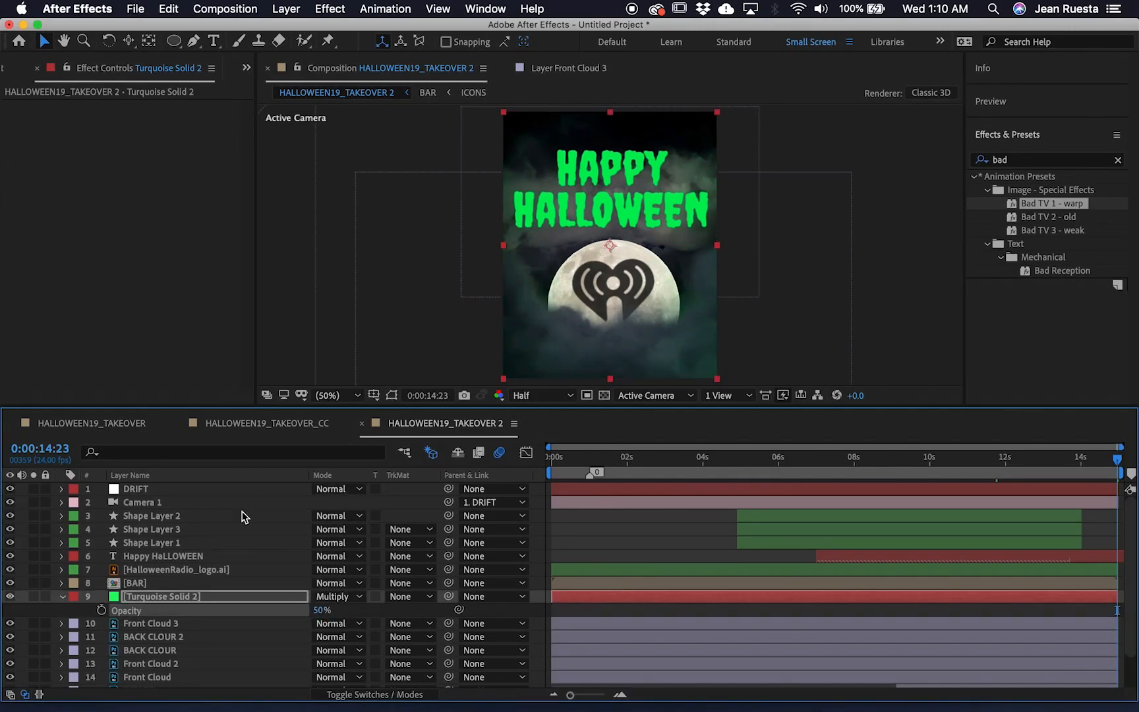
click(62, 597)
key(shift+super+a)
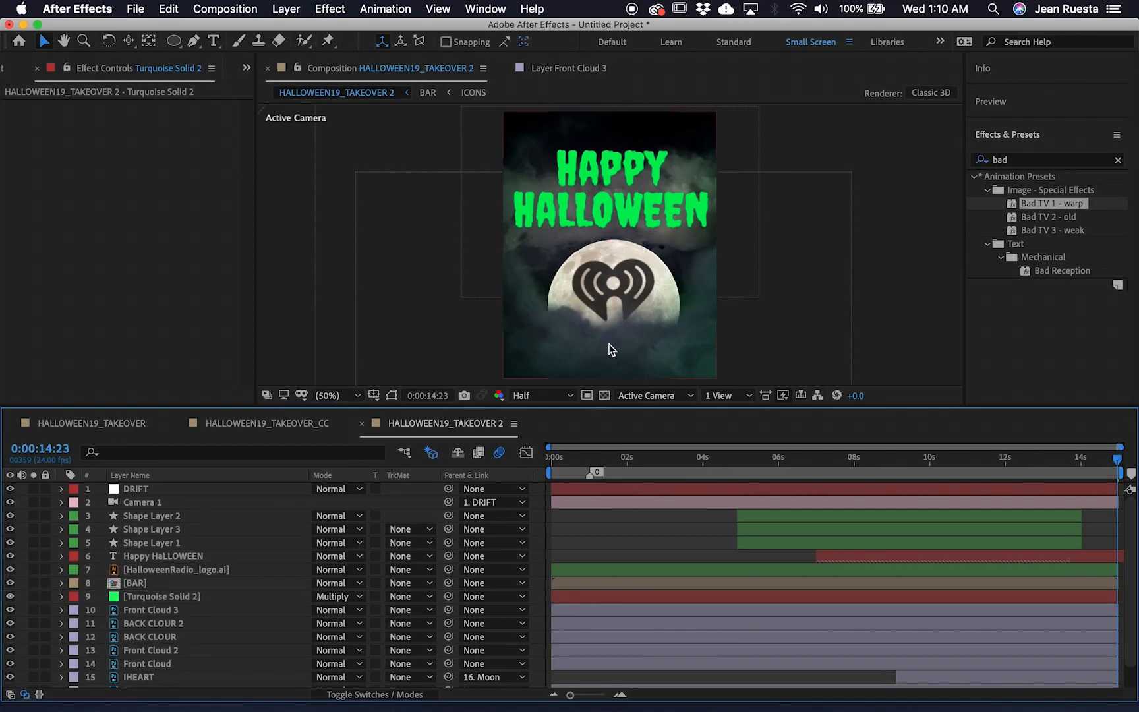
click(188, 596)
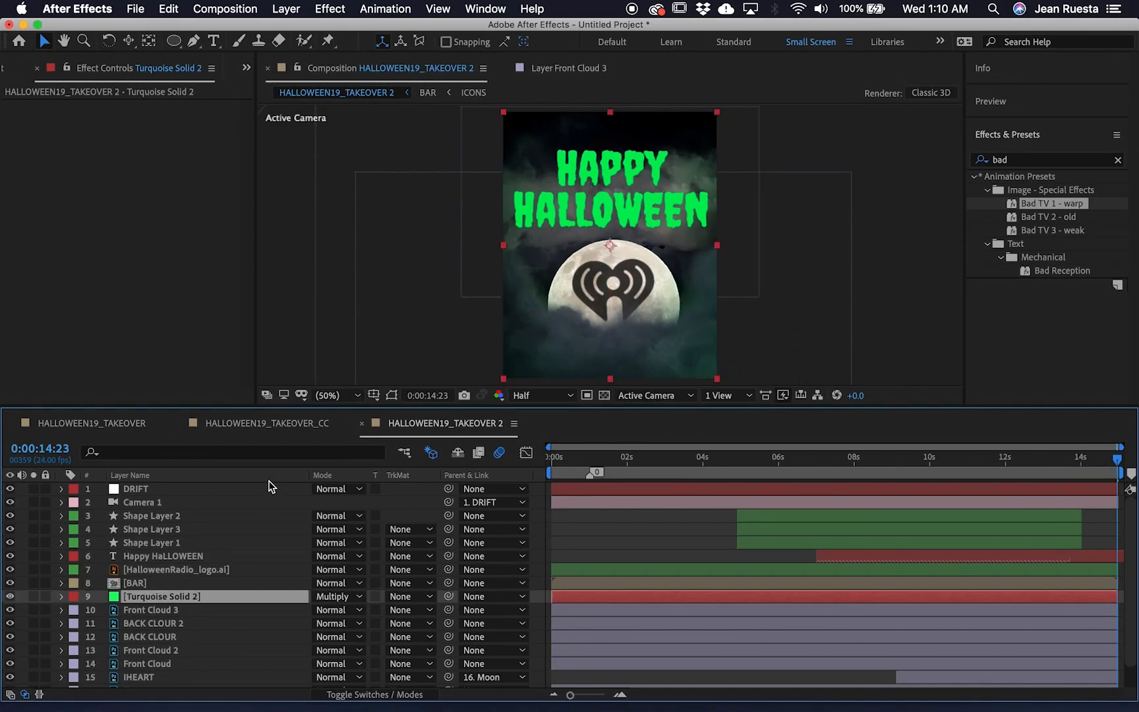
key(space)
drag(240, 652, 257, 630)
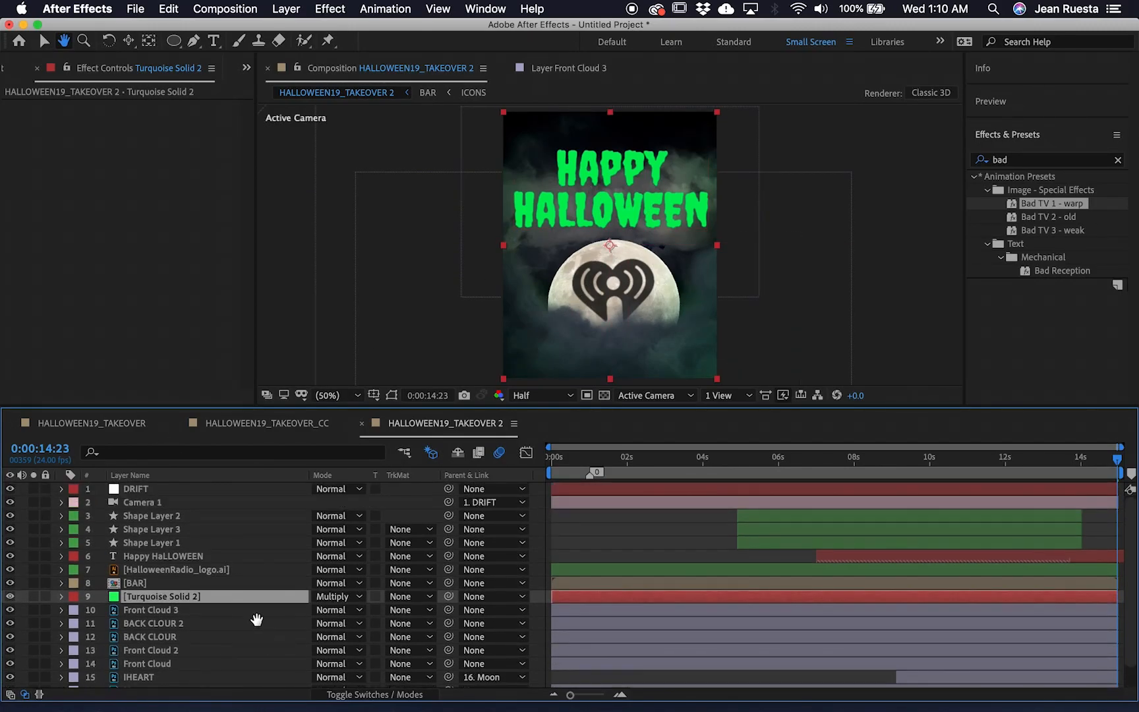
drag(1046, 460, 1121, 447)
Solo the Moon layer and duplicate it.
scroll(202, 523, down, 2)
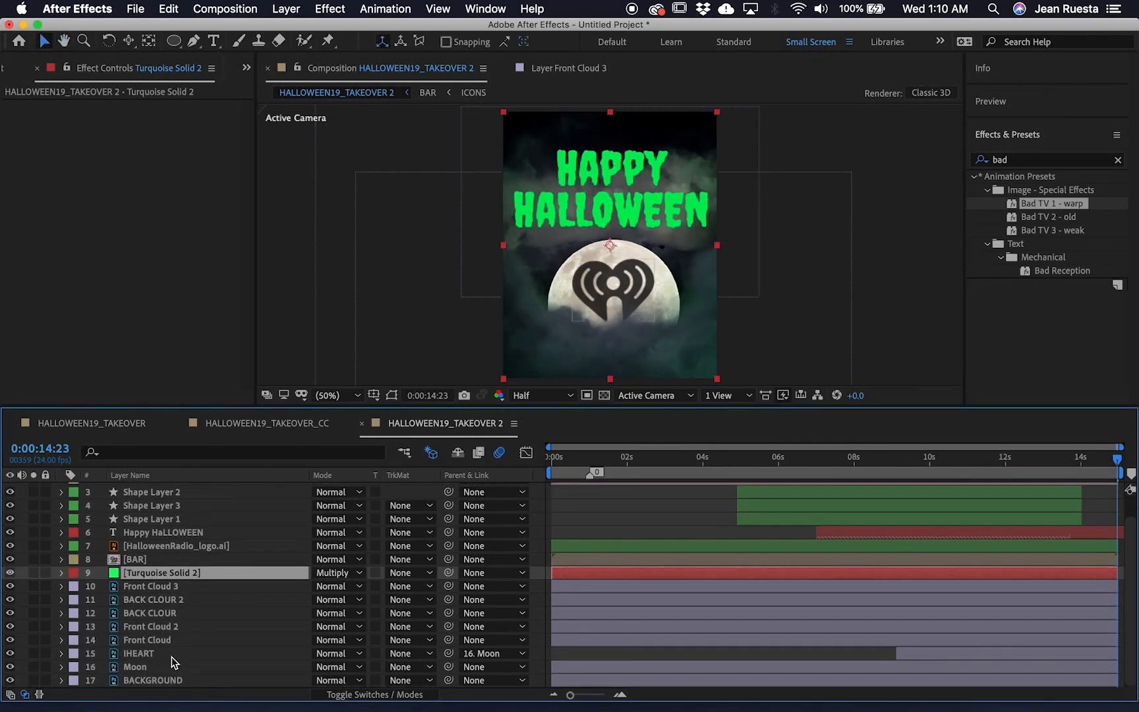
click(144, 666)
click(33, 666)
key(super+d)
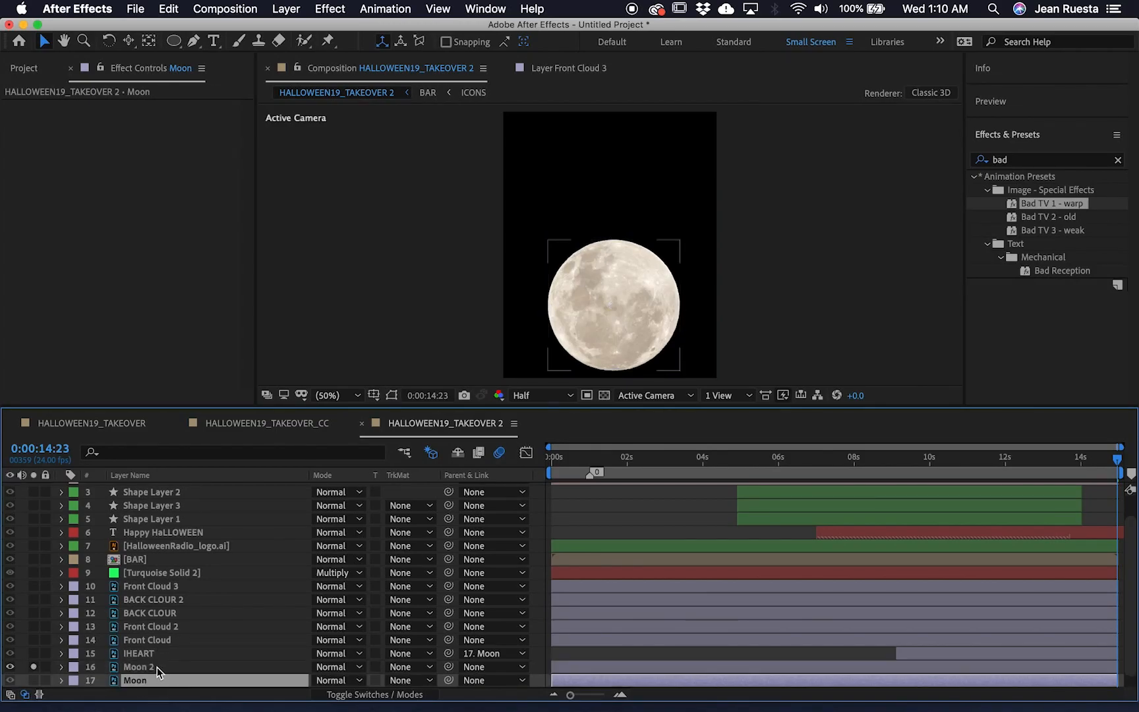
click(995, 163)
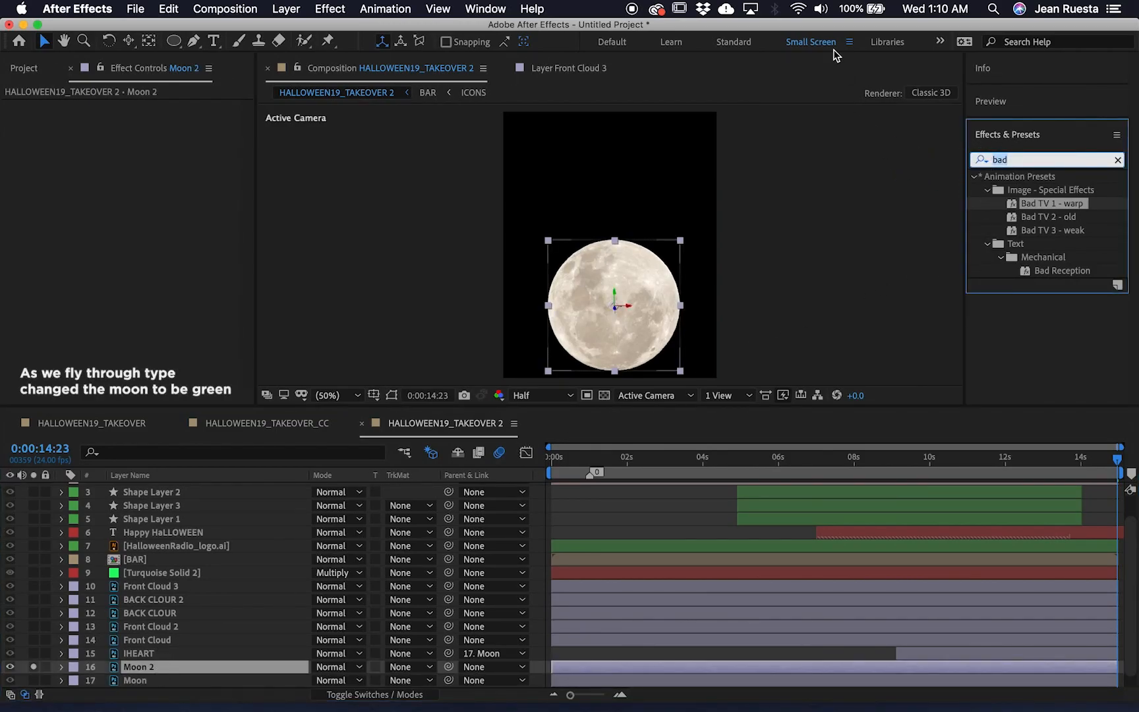
text(fill)
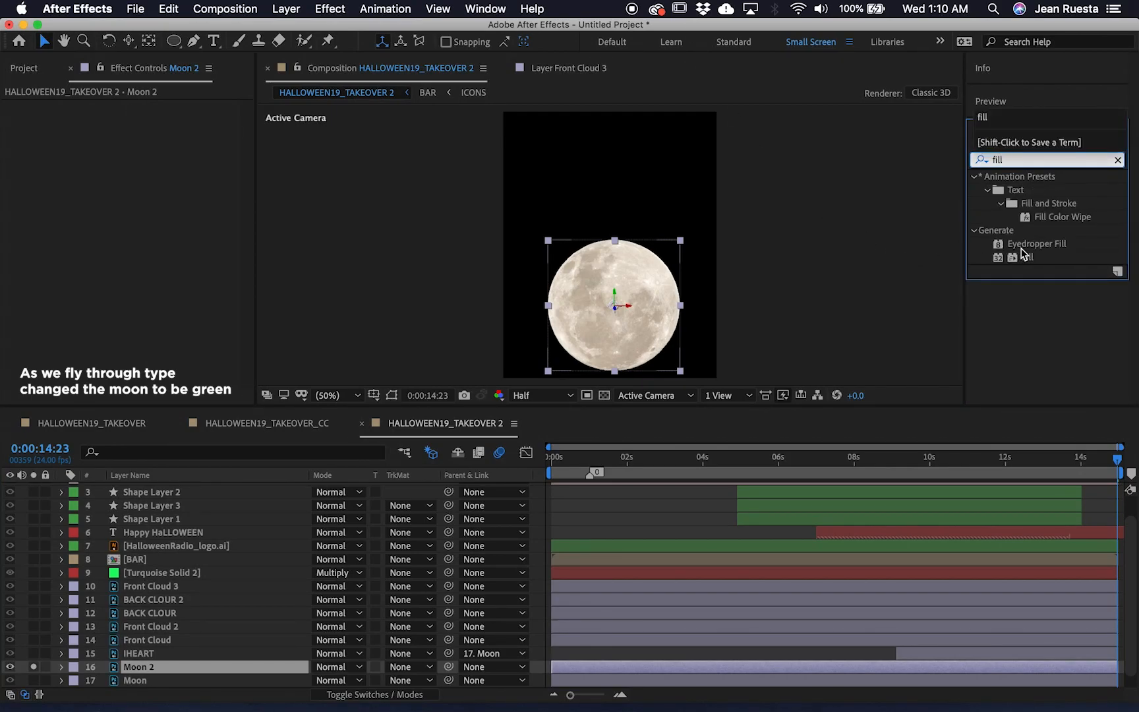
double_click(1022, 248)
key(super+z)
double_click(1016, 256)
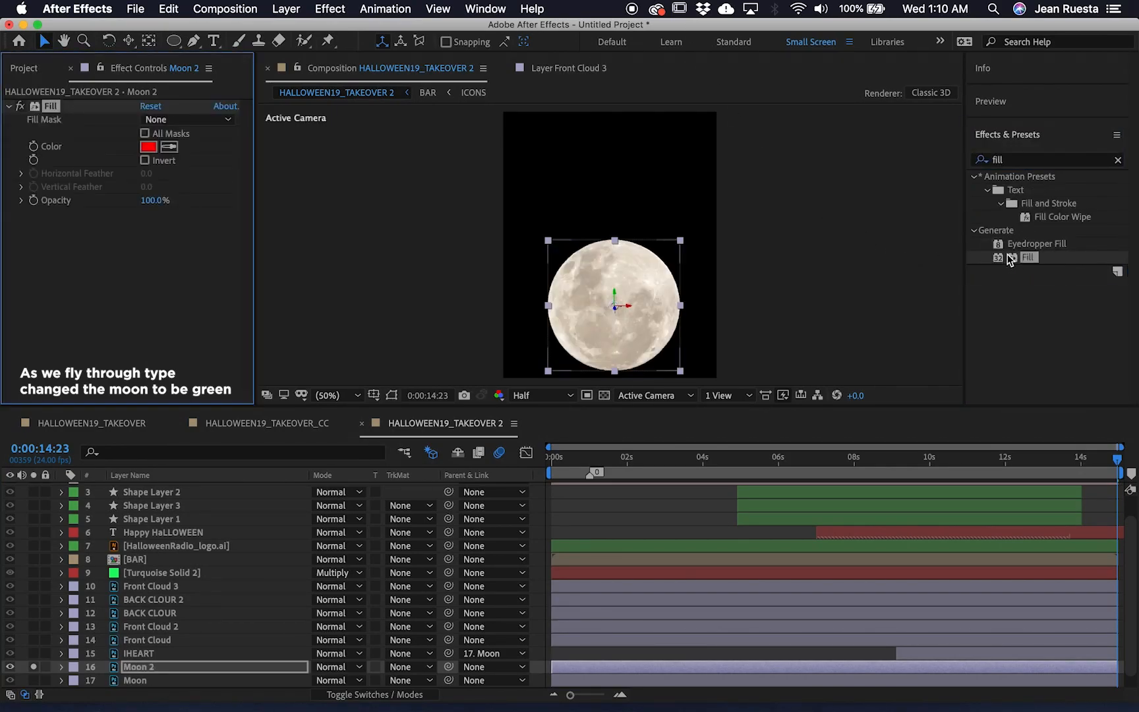
key(Delete)
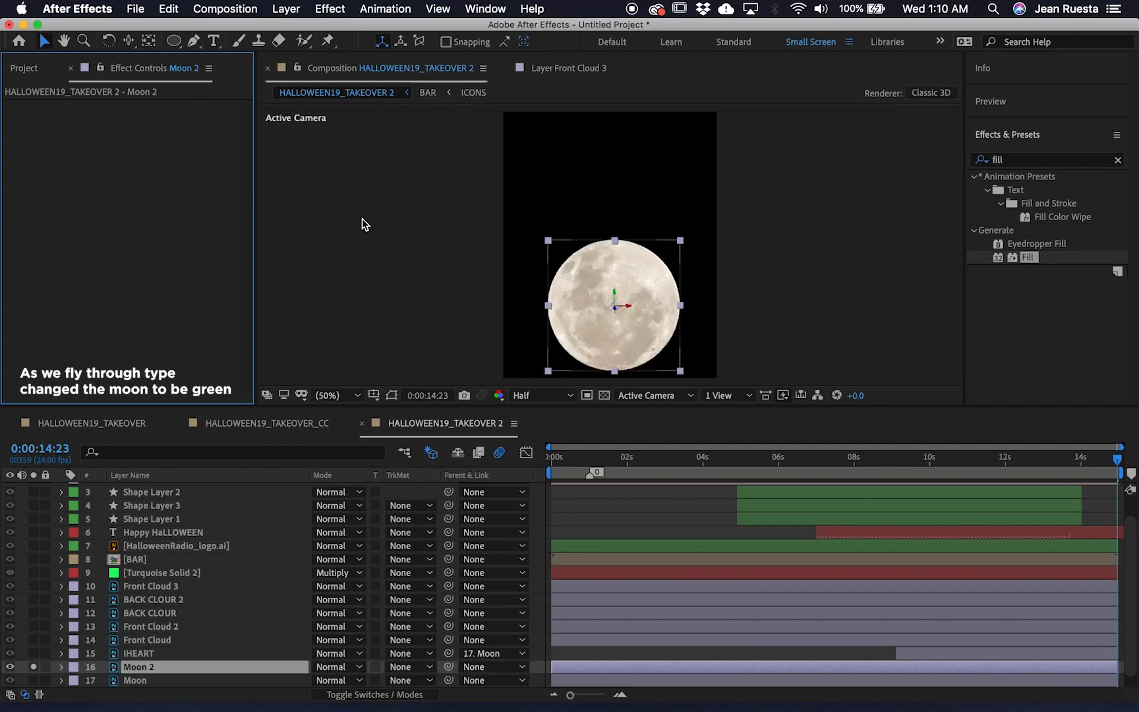
Apply Hue/Saturation to Moon 2 and colorize it green with hue -233°, saturation 100 and lightness -77.
double_click(1014, 160)
text(hue)
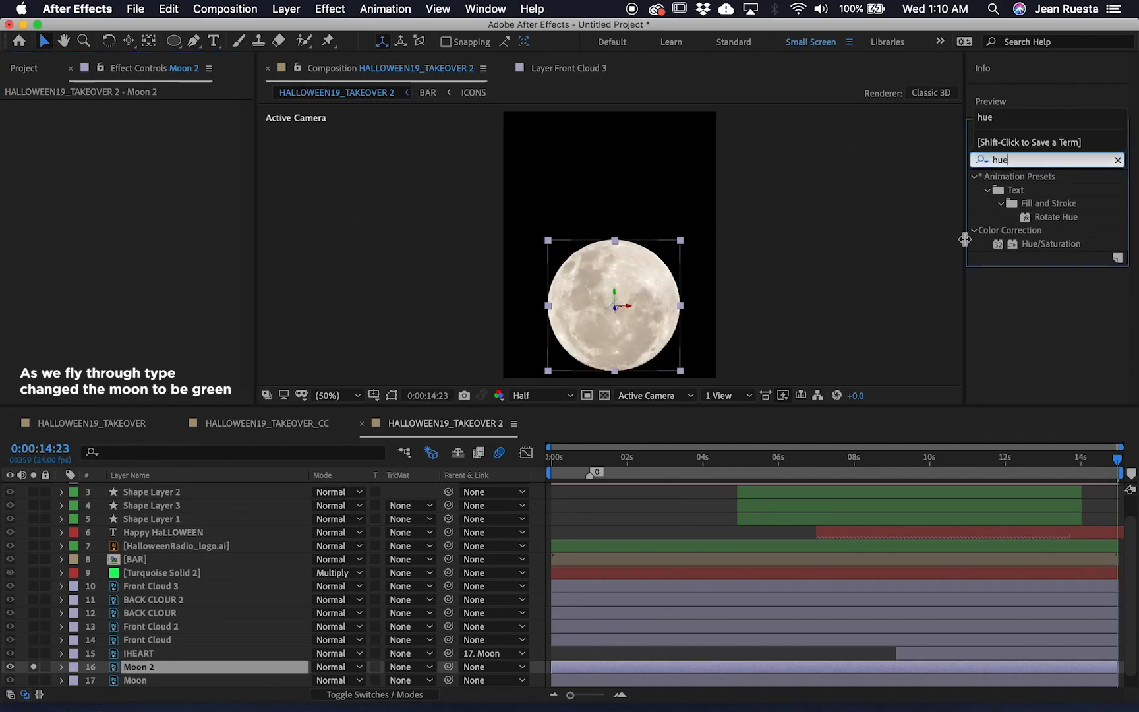
double_click(1037, 243)
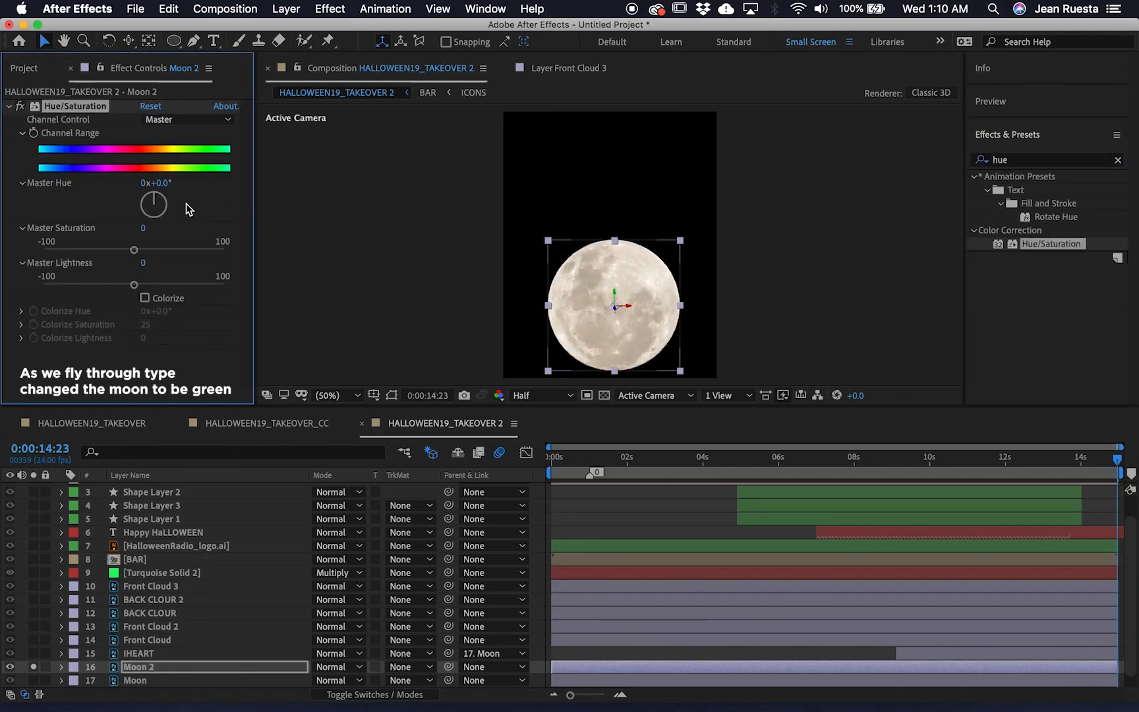
click(145, 298)
drag(145, 324, 88, 369)
drag(146, 340, 85, 341)
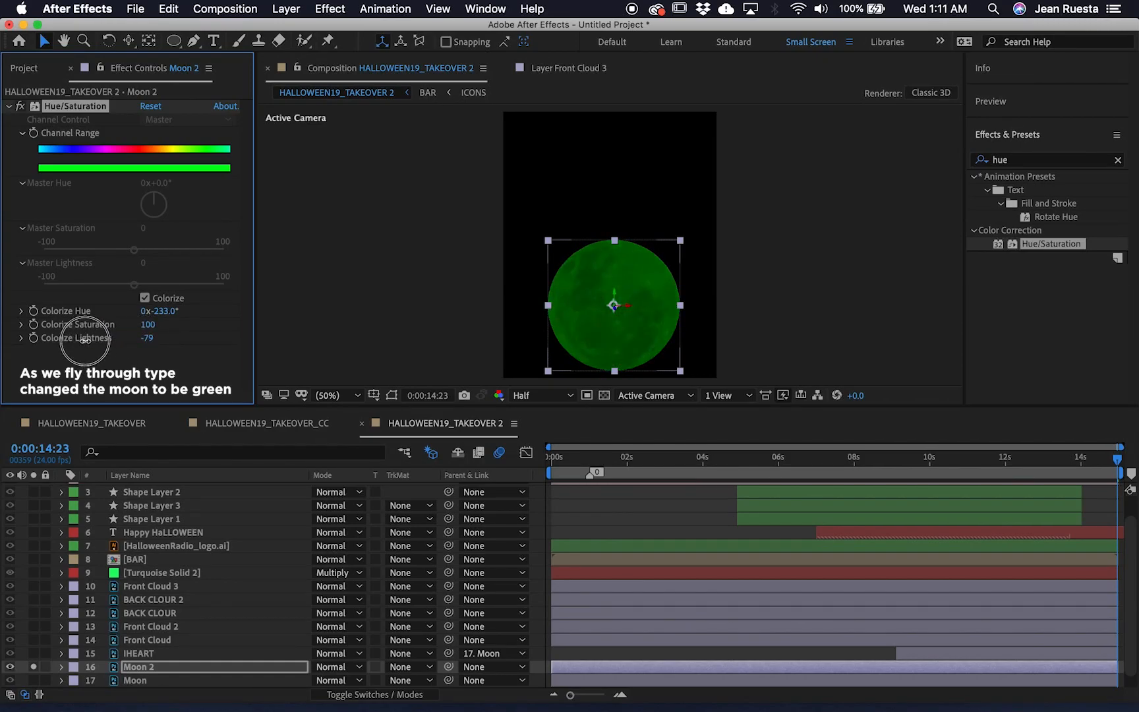
Turn off solo for Moon 2 and set its blending mode to Classic Color Burn.
click(33, 667)
click(158, 667)
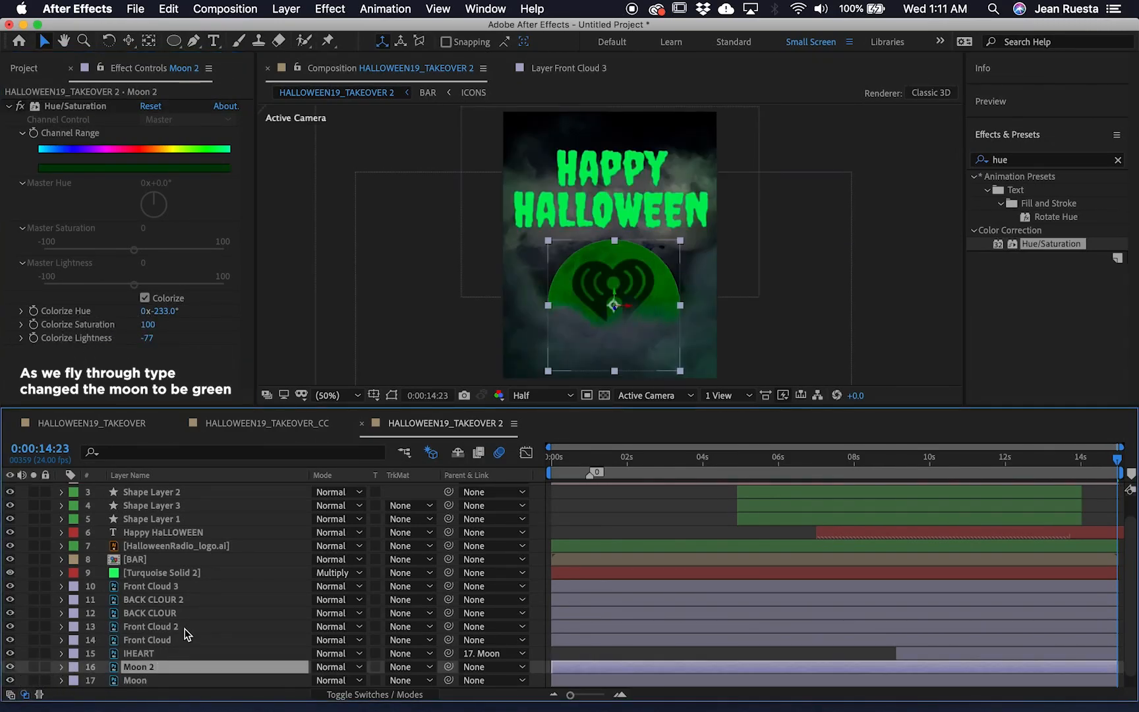
key(shift+equal)
key(shift+equal)
key(shift+equal)
key(shift+equal)
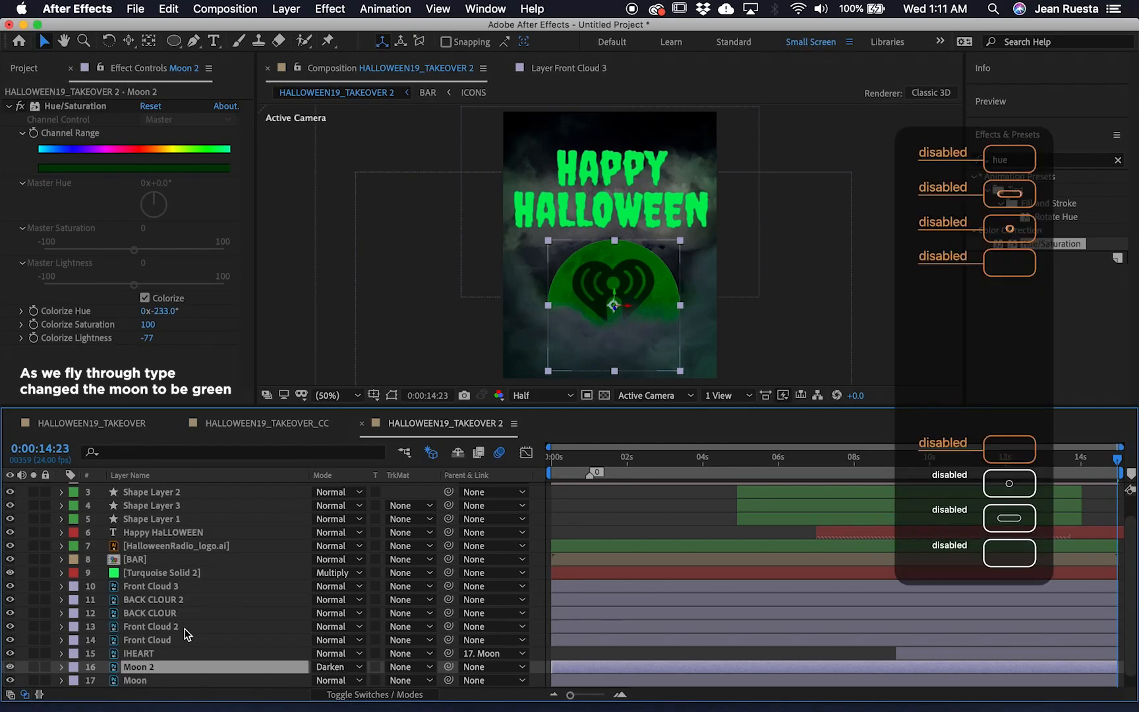
key(shift+equal)
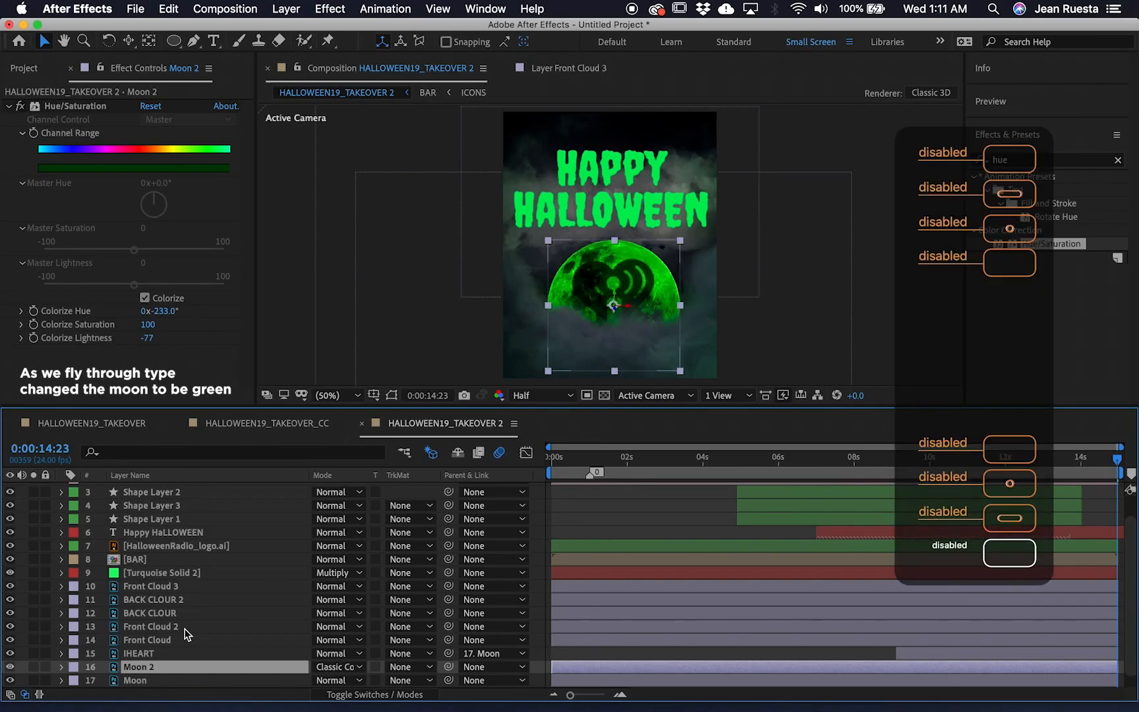
key(shift+equal)
key(shift+minus)
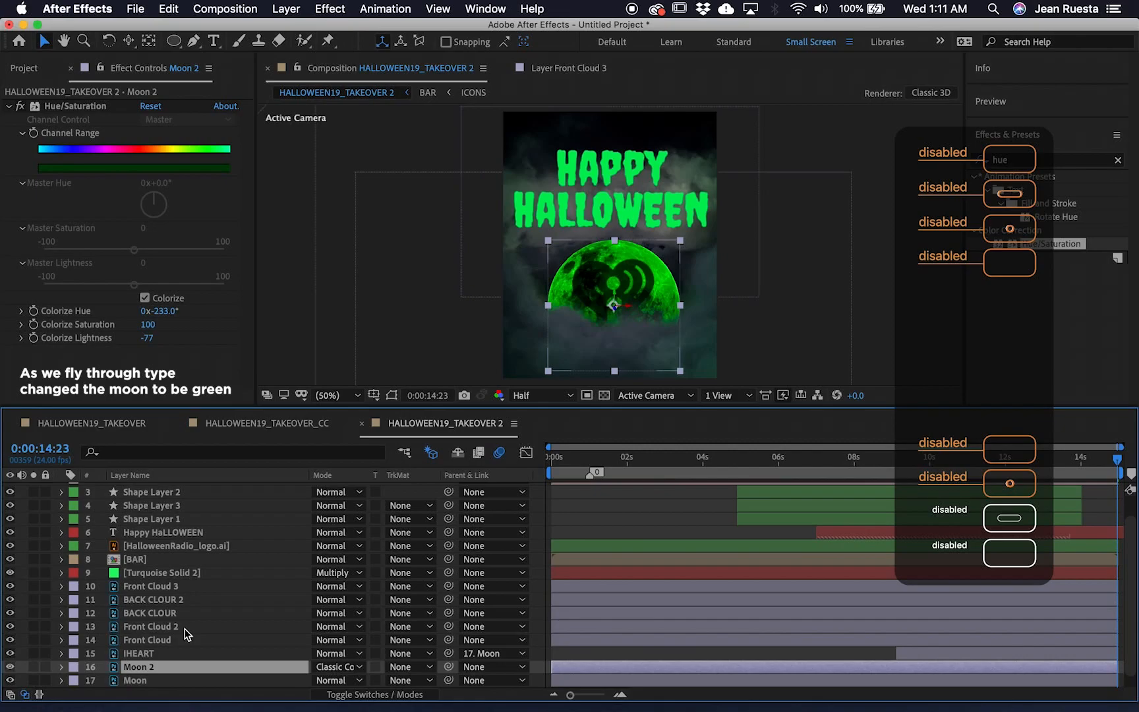
Adjust Moon 2's colorize values to hue -244°, saturation 80 and lightness -70.
click(149, 337)
drag(148, 338, 168, 312)
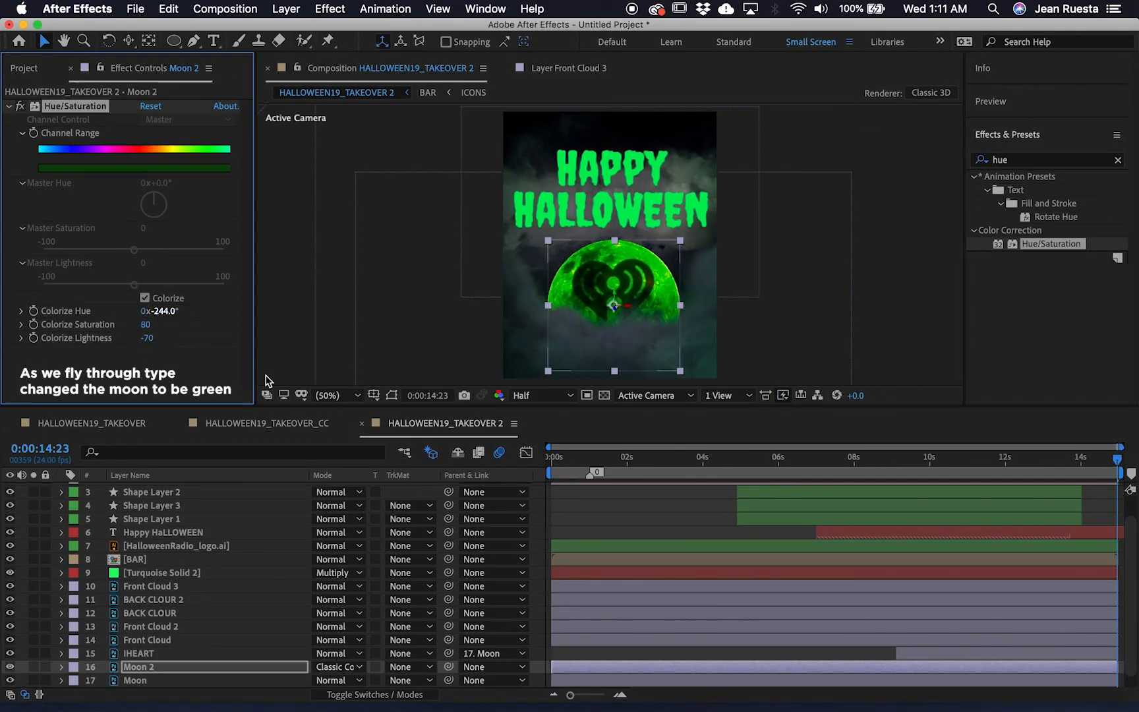
key(period)
key(space)
drag(669, 290, 650, 241)
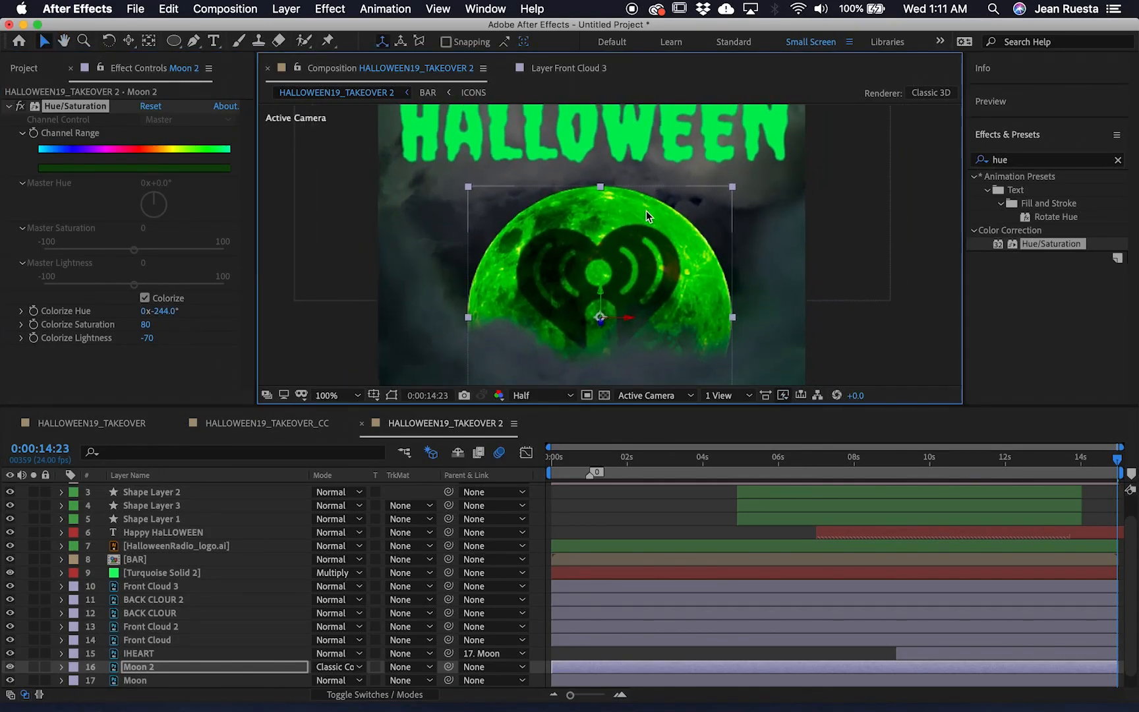
Try successive blending modes on Moon 2, ending on Linear Light.
click(270, 669)
key(shift+equal)
key(shift+equal)
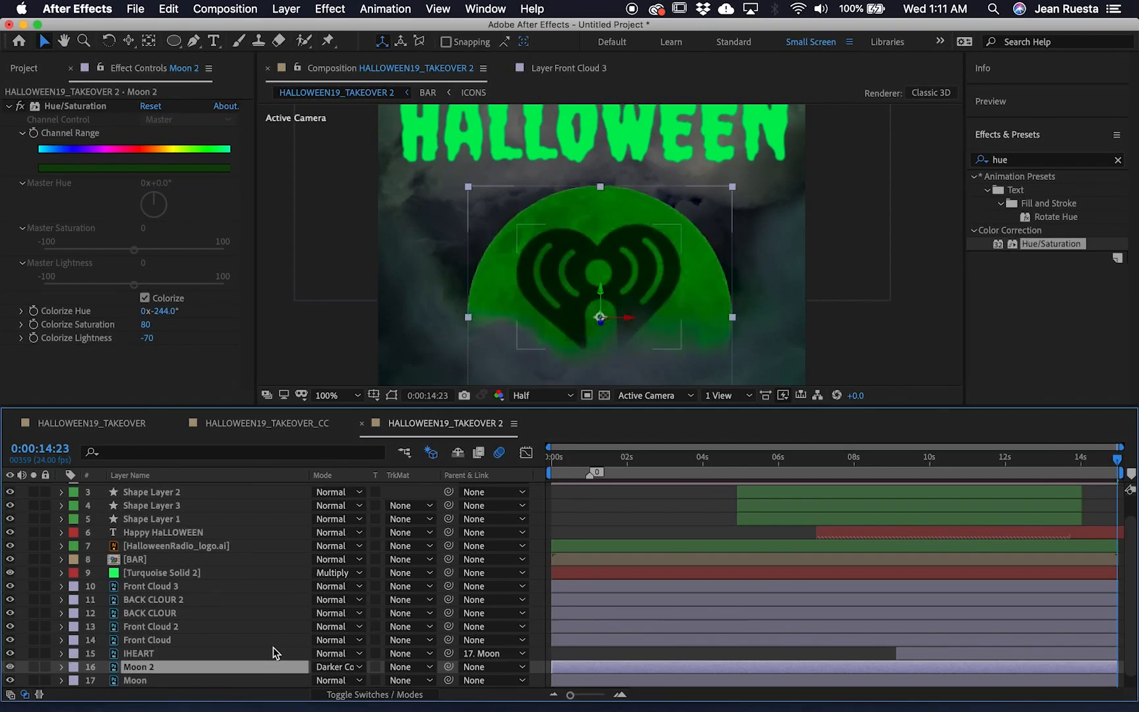
key(shift+equal)
key(shift+equal)
key(shift+equal)
key(shift+equal)
key(shift+equal)
key(shift+equal)
key(shift+equal)
key(shift+equal)
key(shift+equal)
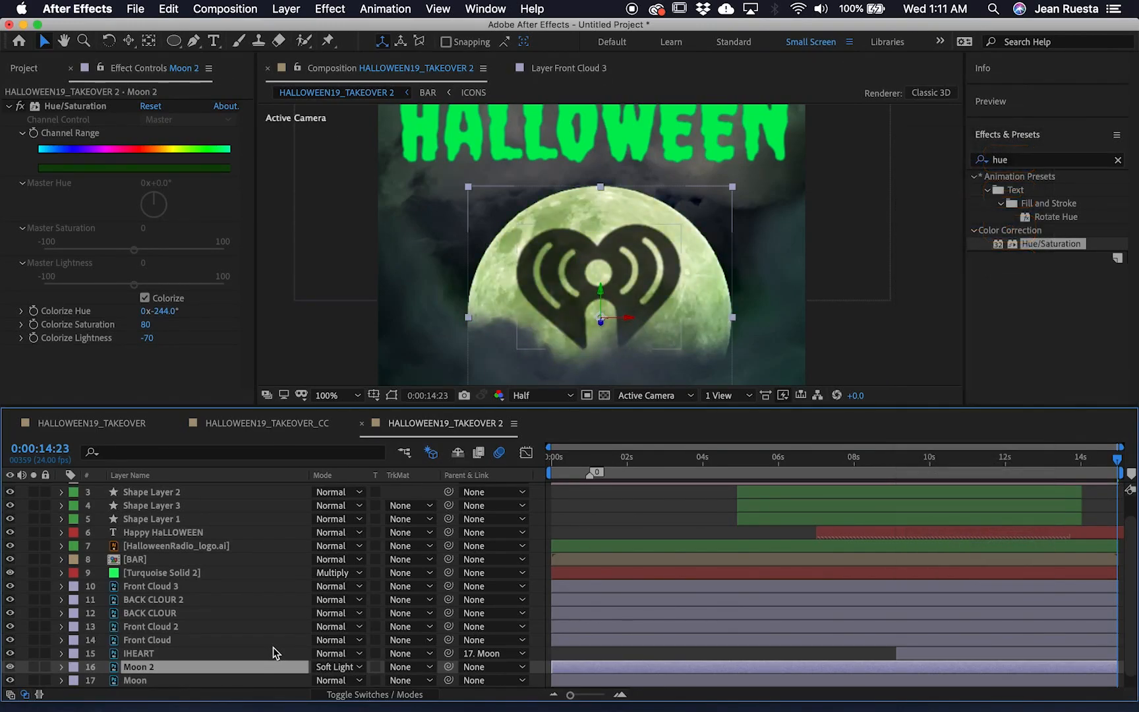
key(shift+equal)
key(shift+equal)
key(shift+equal)
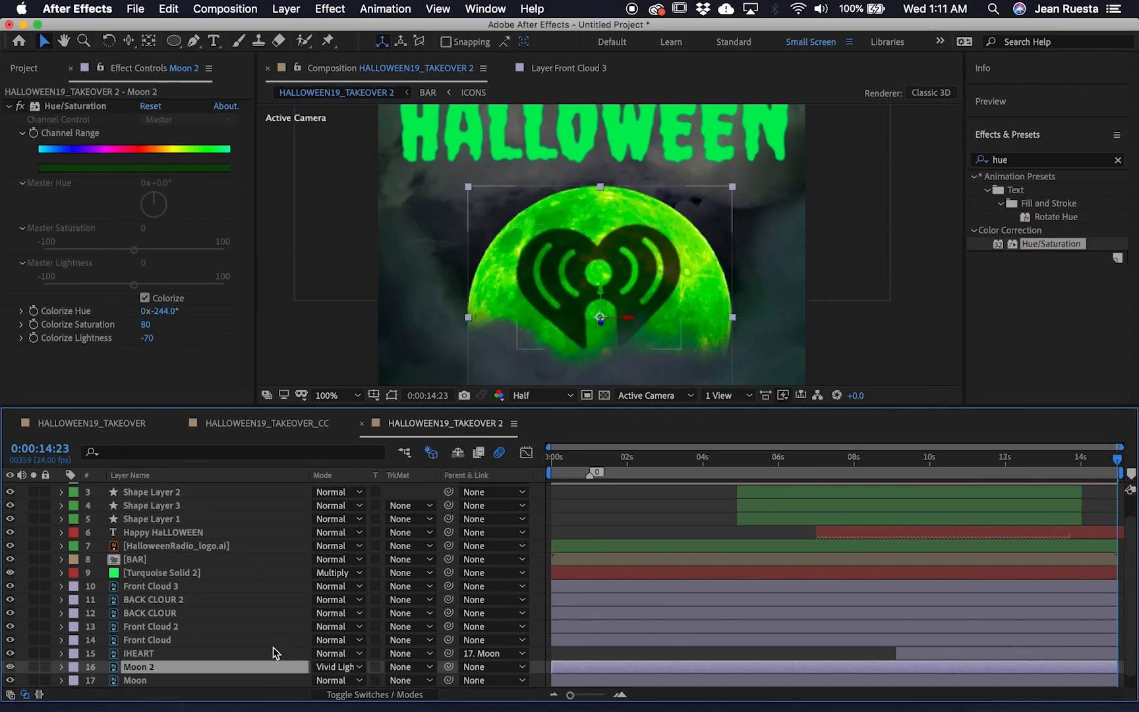
key(shift+equal)
key(shift+minus)
key(shift+minus)
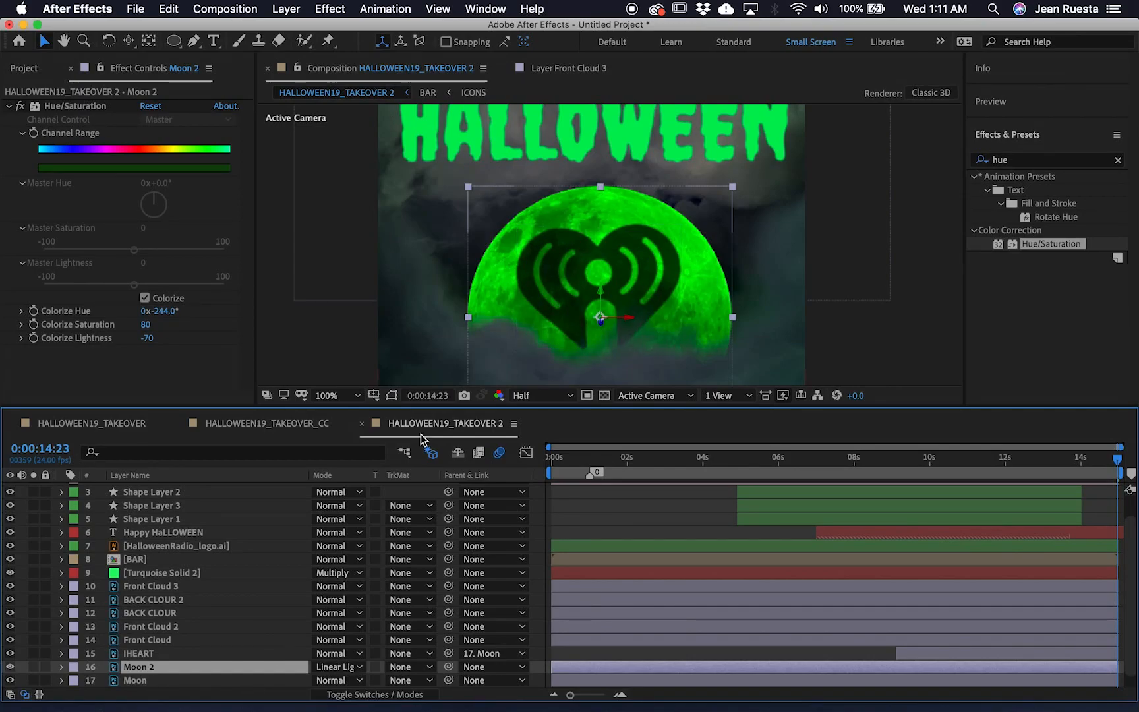
Set Moon 2's blending mode to Multiply.
click(342, 667)
click(381, 128)
click(342, 667)
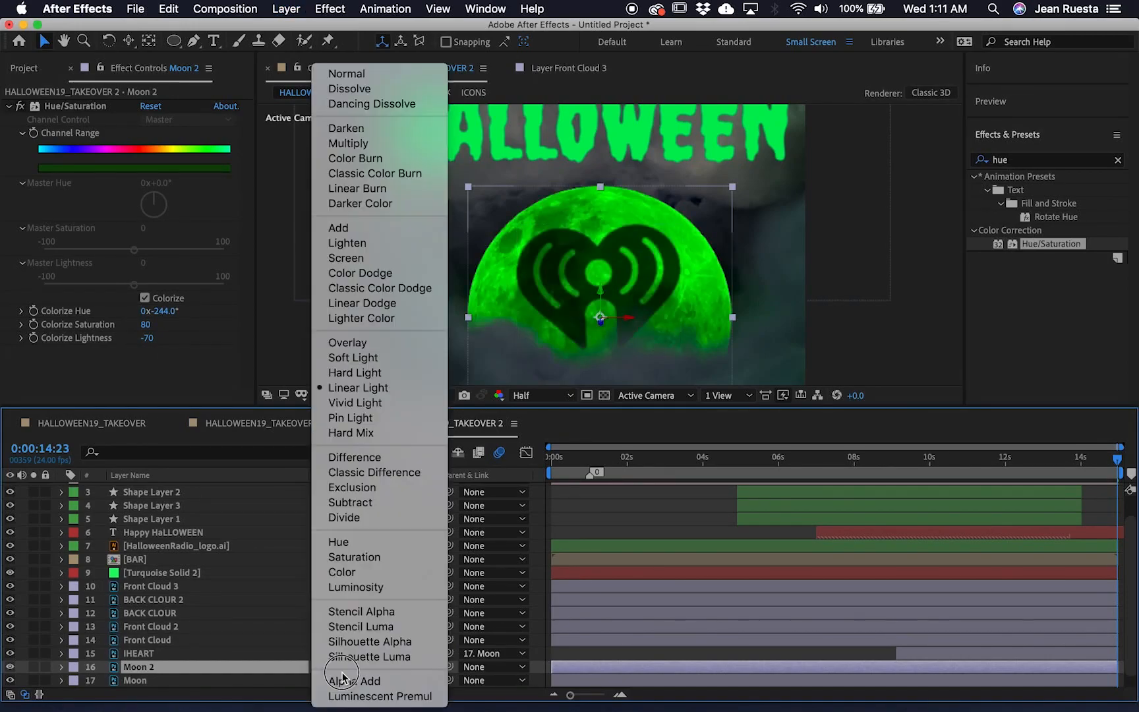
click(364, 143)
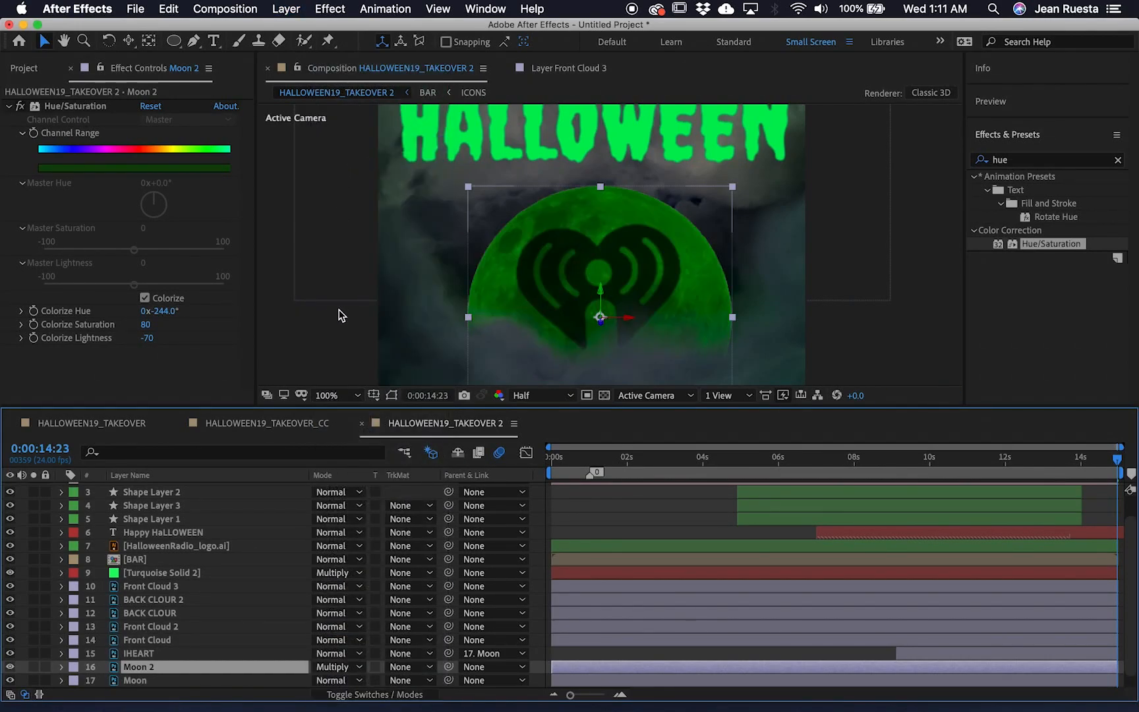
key(comma)
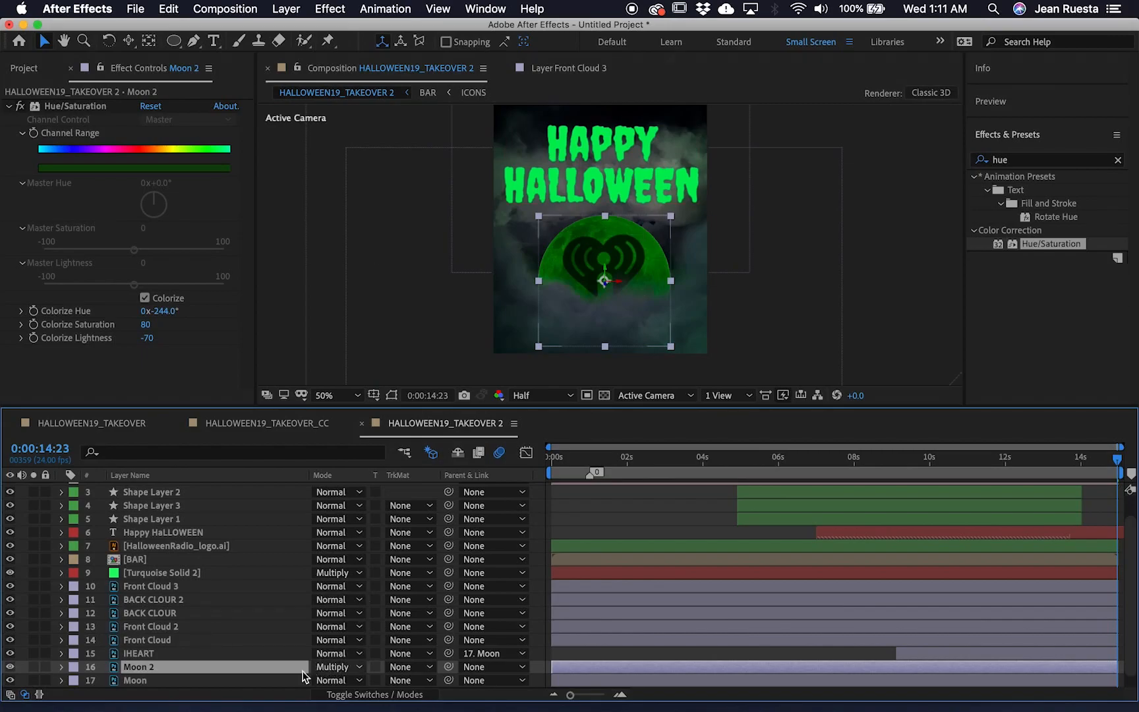
Find the Stylize Glow effect and apply it to the original Moon layer.
click(145, 680)
scroll(178, 646, down, 1)
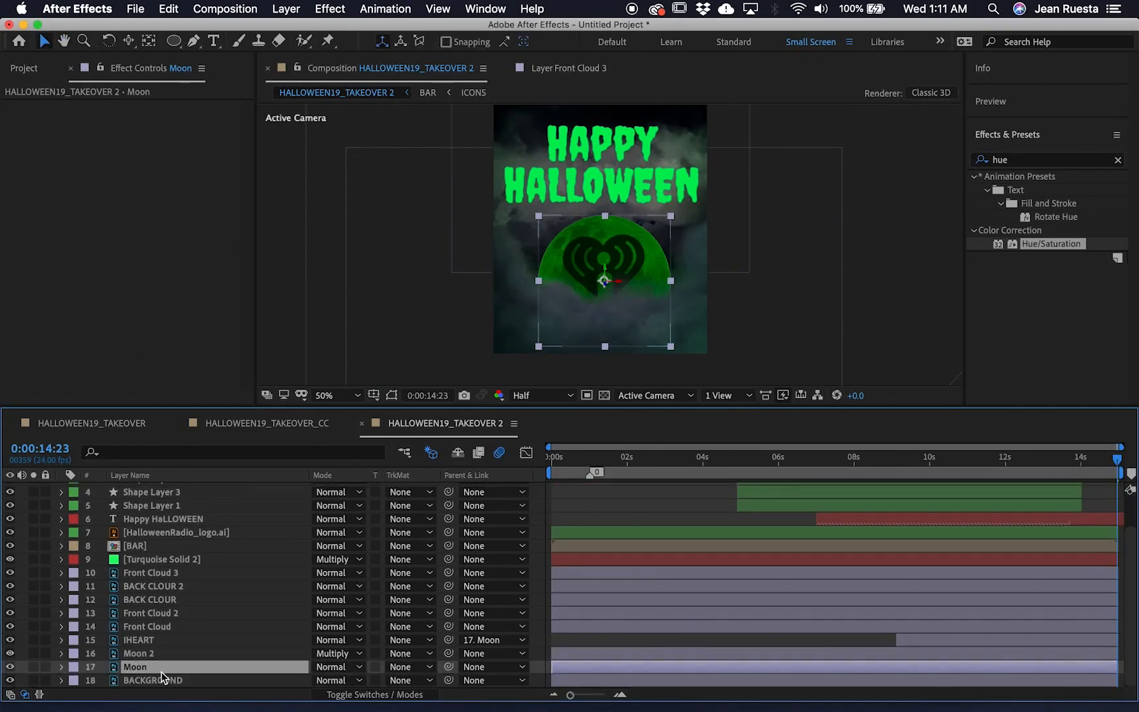
click(1030, 160)
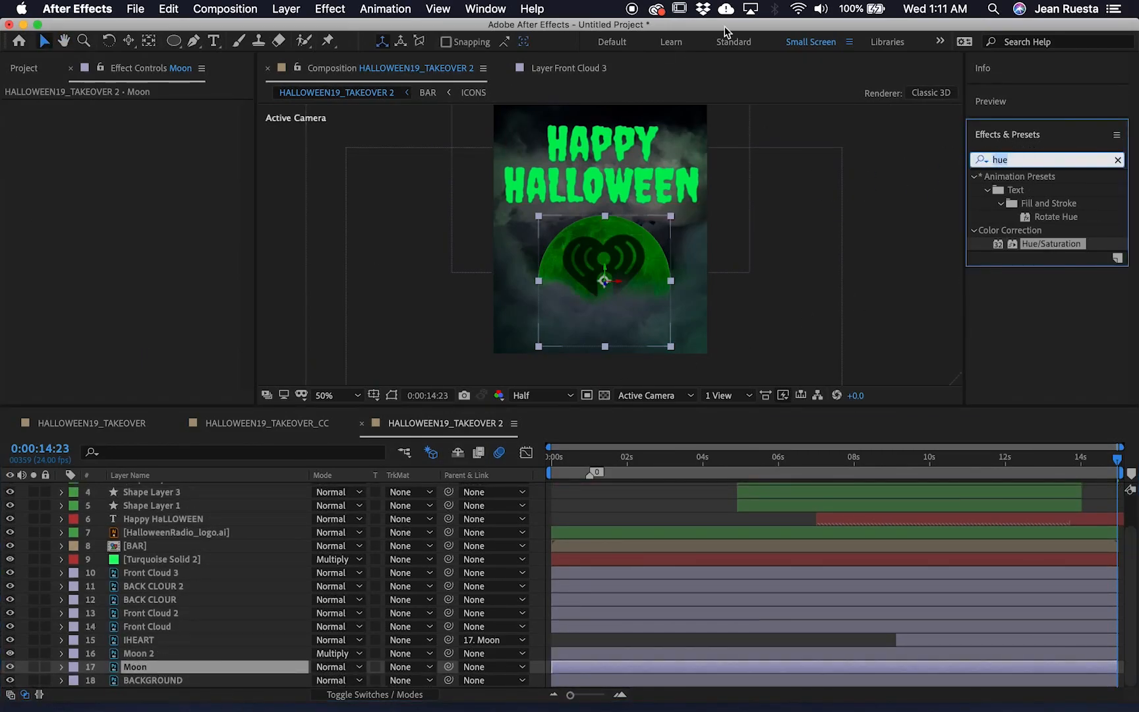
text(glo)
click(973, 176)
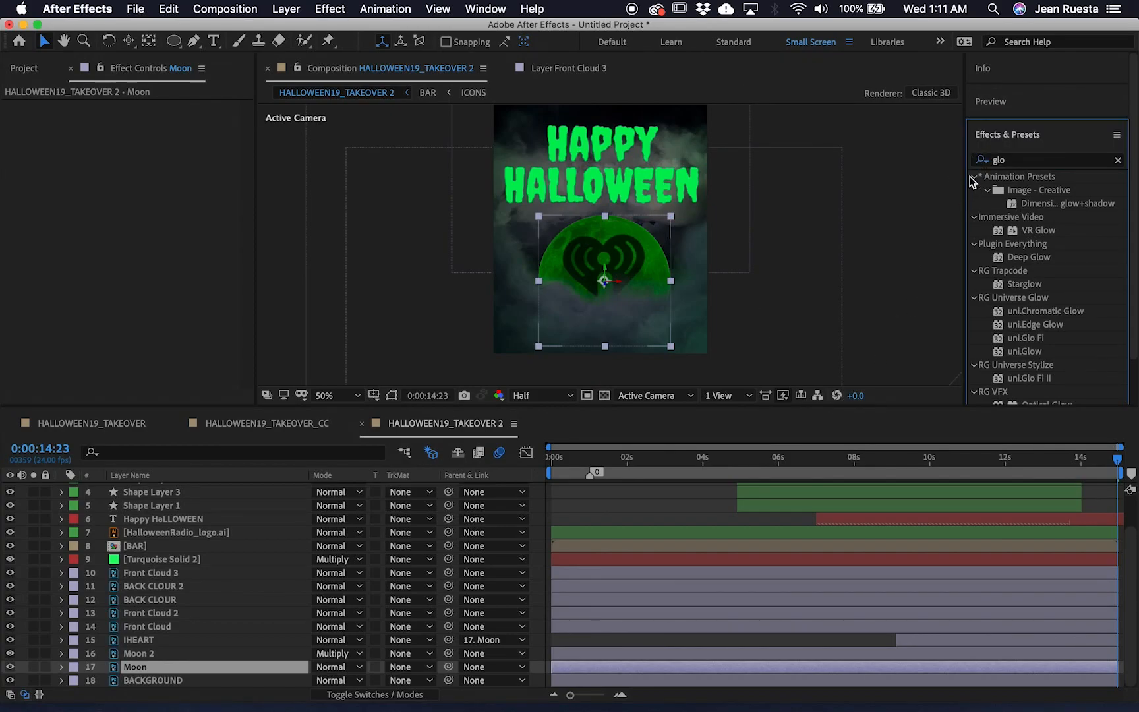
scroll(1130, 272, down, 2)
double_click(1030, 381)
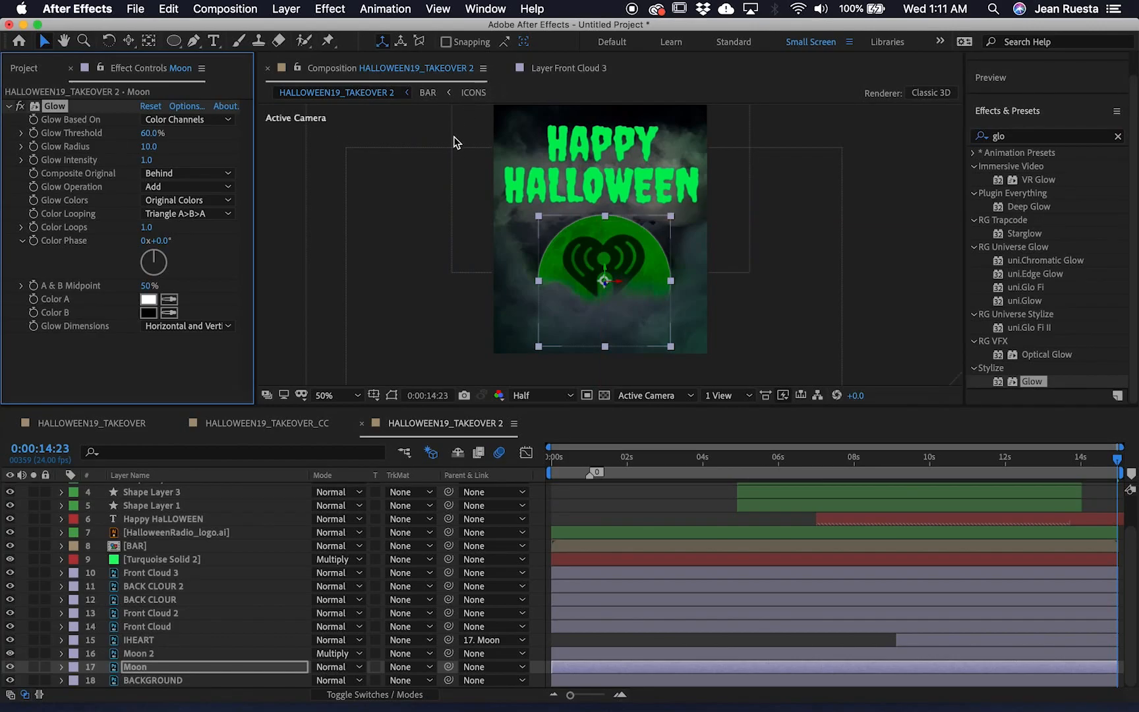
Set the Moon glow's radius to 171 and operation to Overlay, using A & B Colors both sampled from the green title text.
drag(149, 146, 258, 125)
click(173, 303)
click(562, 145)
click(171, 200)
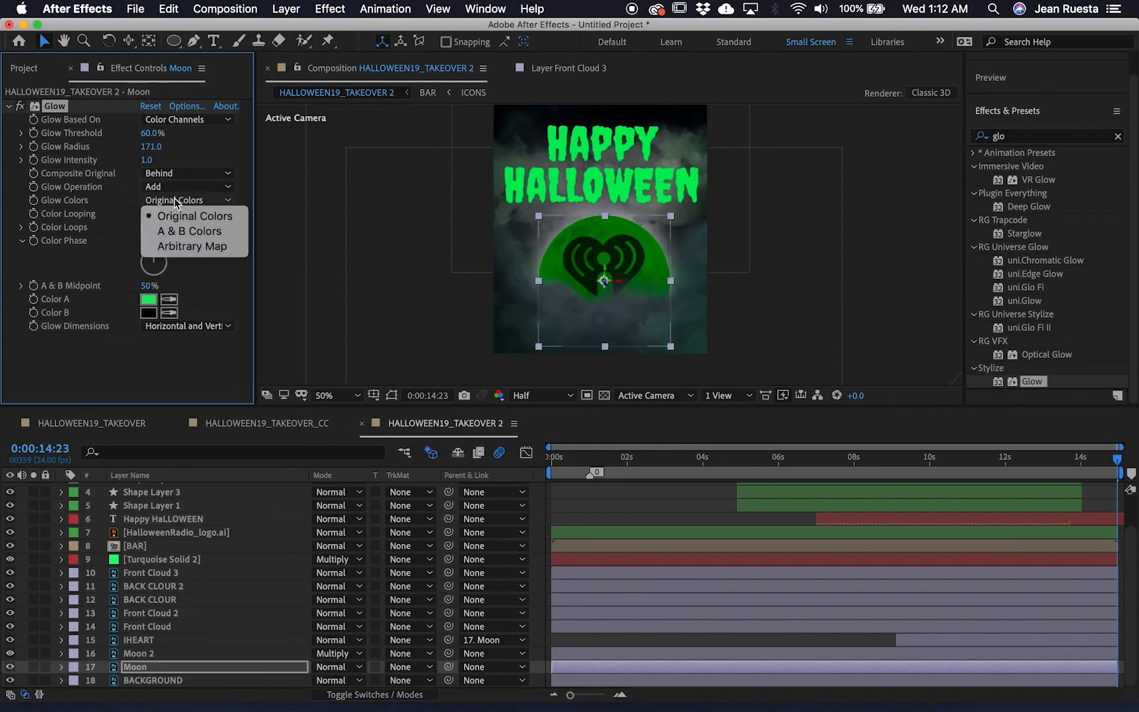
click(188, 228)
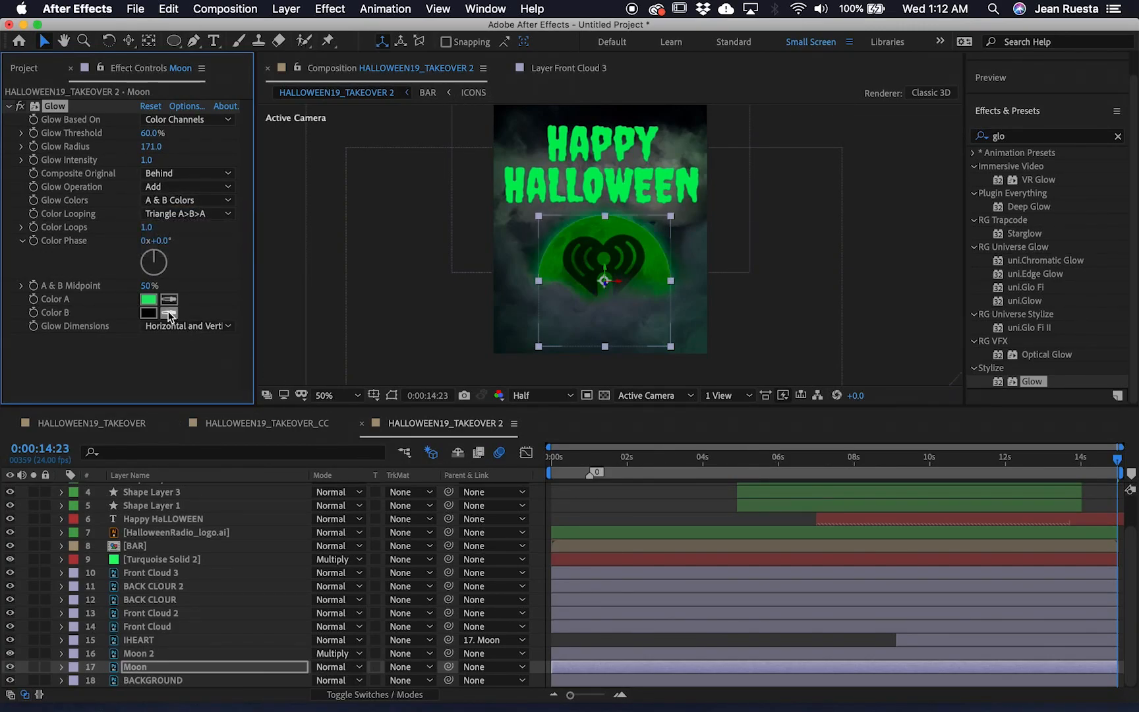
click(553, 188)
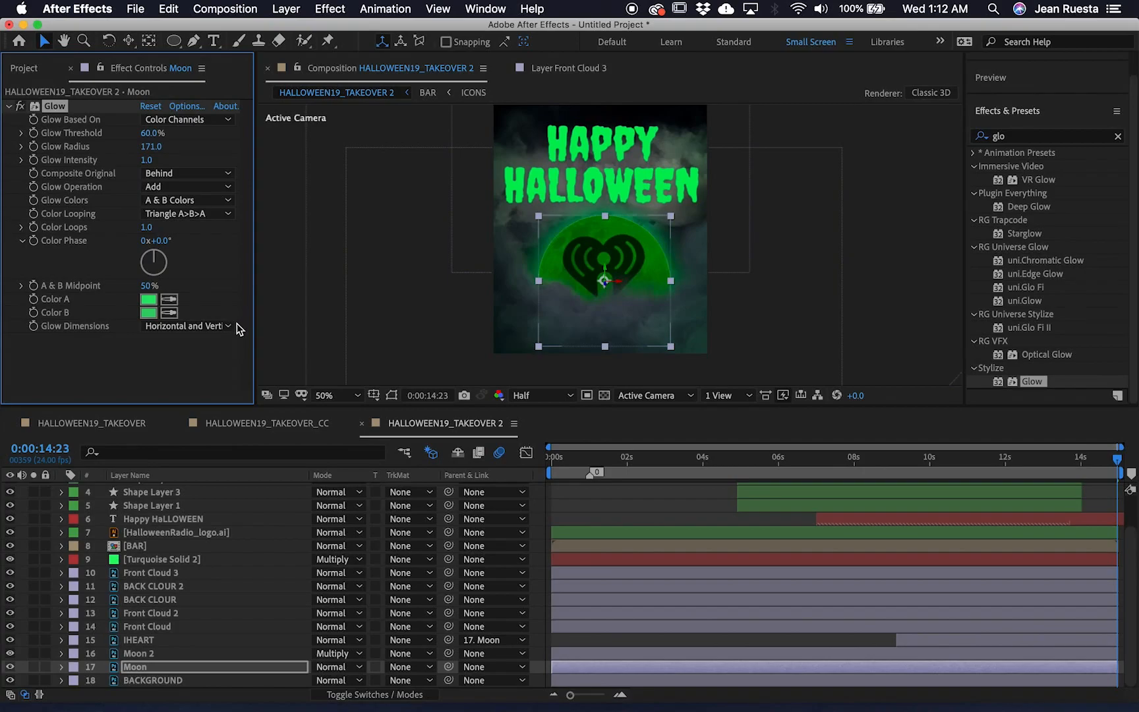
click(162, 187)
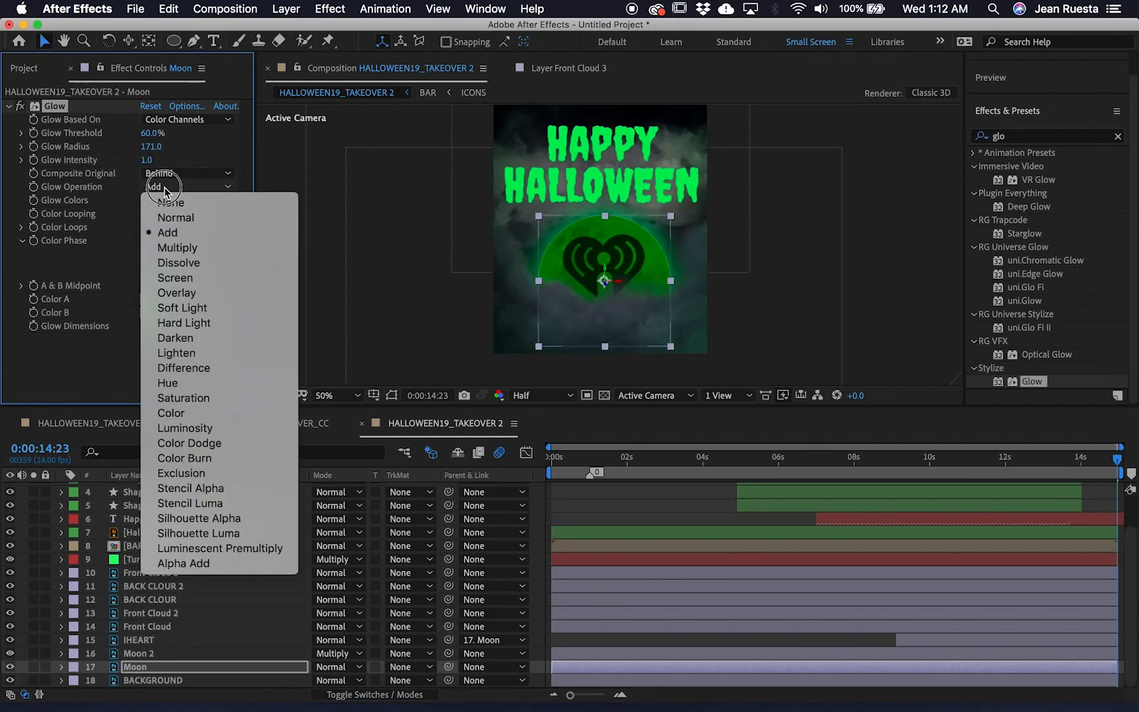
click(177, 294)
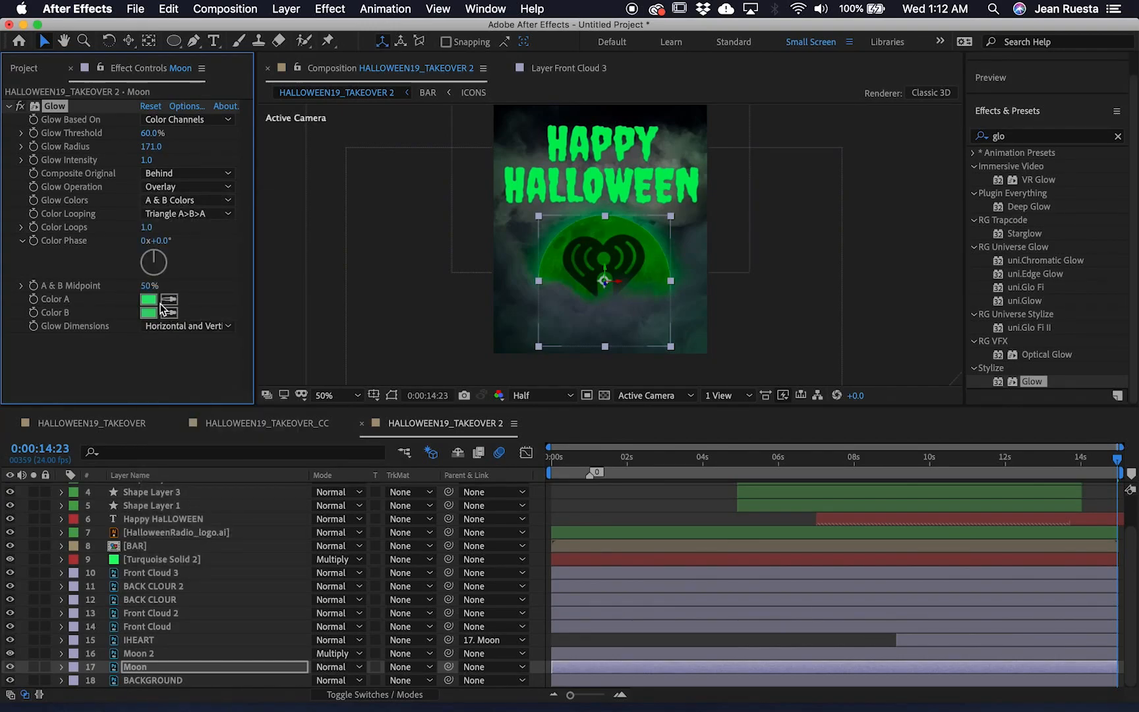
Duplicate the glowing Moon layer, keeping Glow on the Moon 3 copy and deleting it from the original Moon.
click(244, 657)
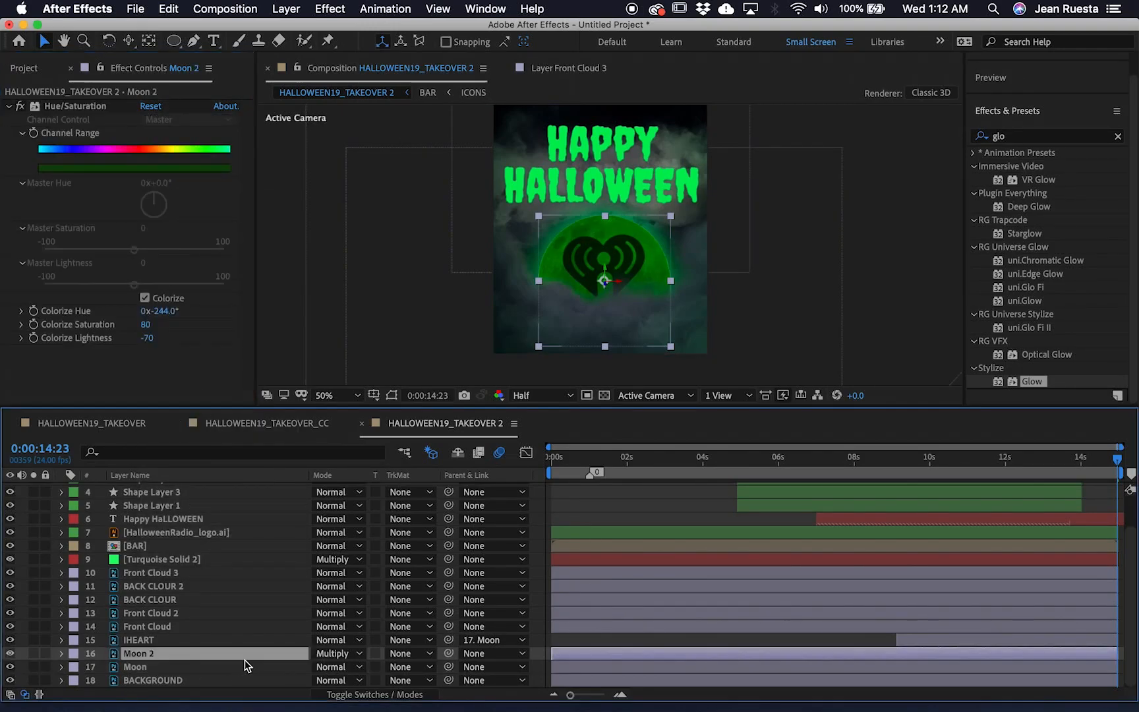
click(190, 667)
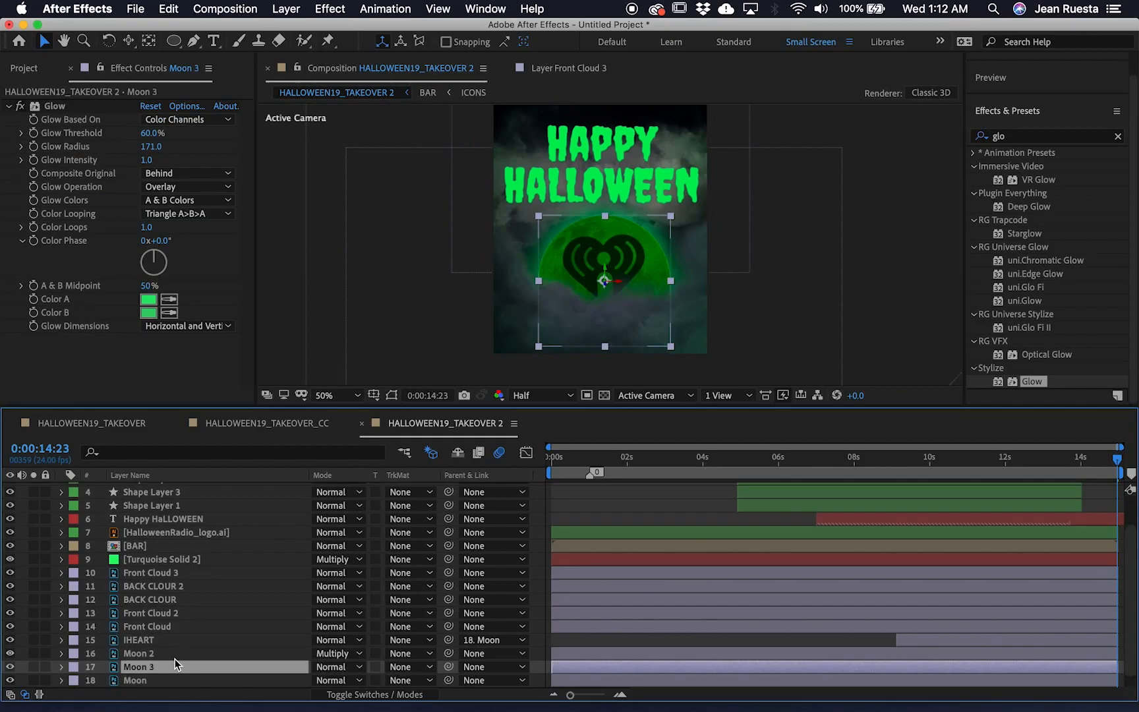
click(149, 680)
key(e)
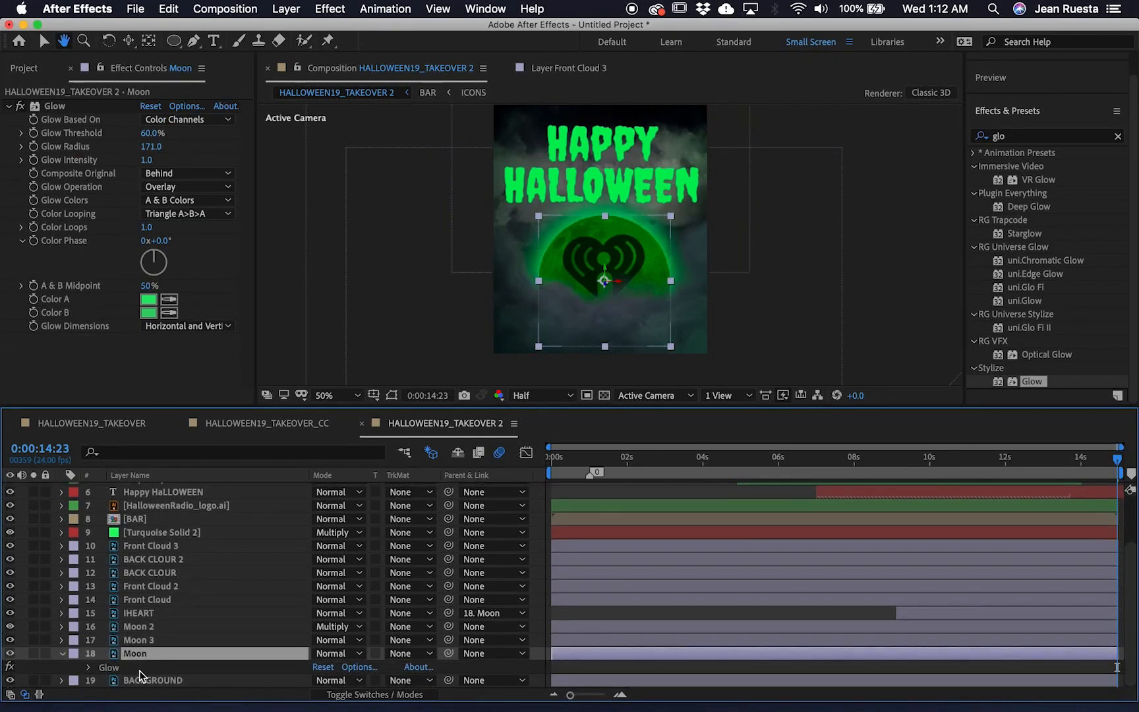
click(139, 668)
key(Delete)
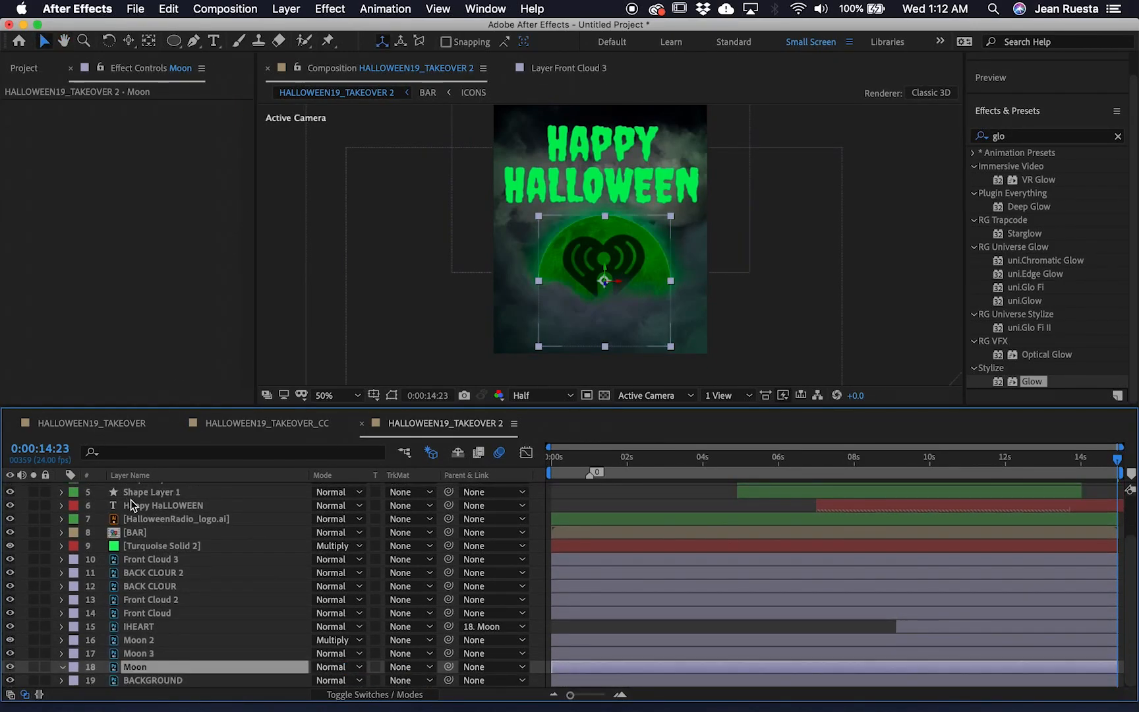
Set Moon 3's blending mode to Add.
click(155, 654)
click(336, 653)
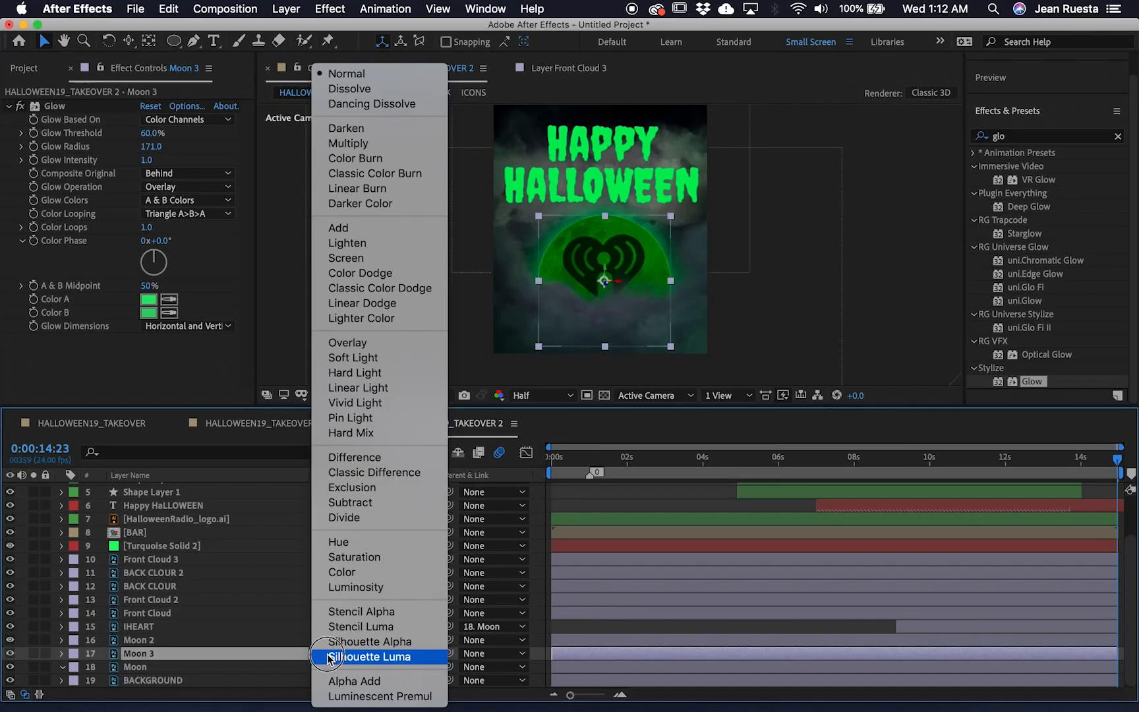
click(370, 228)
Set Moon 3's glow Color A to 00C658, its threshold to 64.3% and its radius to 156.
click(151, 301)
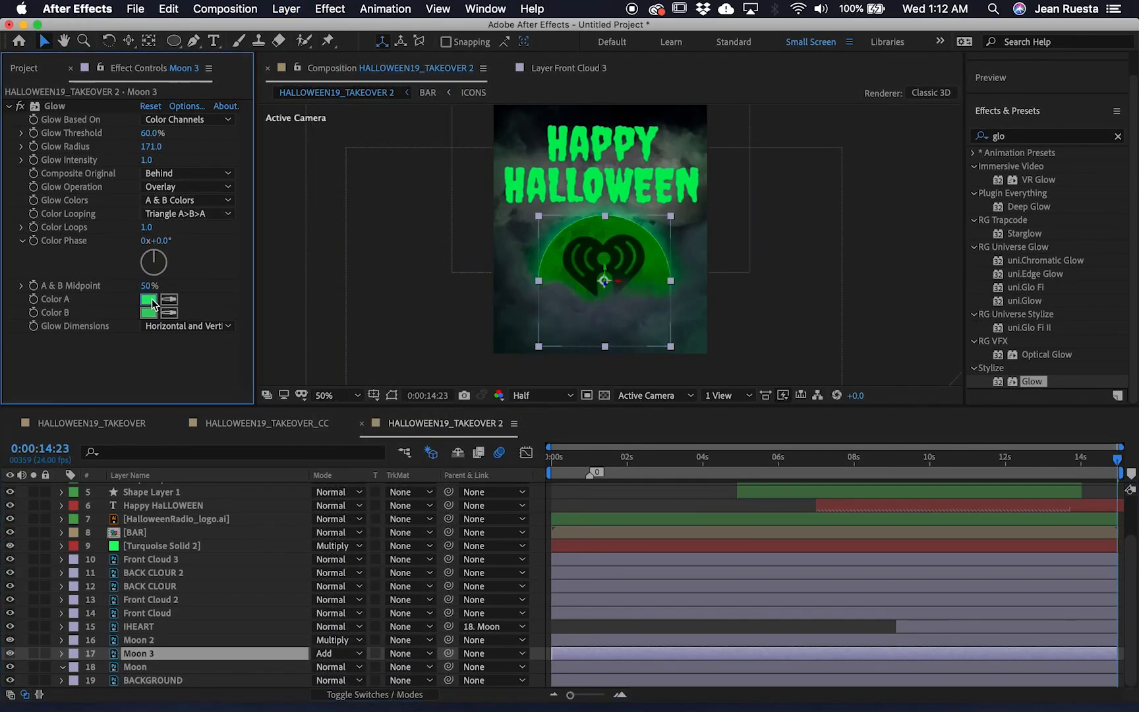
mouse_move(228, 485)
mouse_down()
mouse_move(254, 396)
mouse_move(252, 406)
mouse_up()
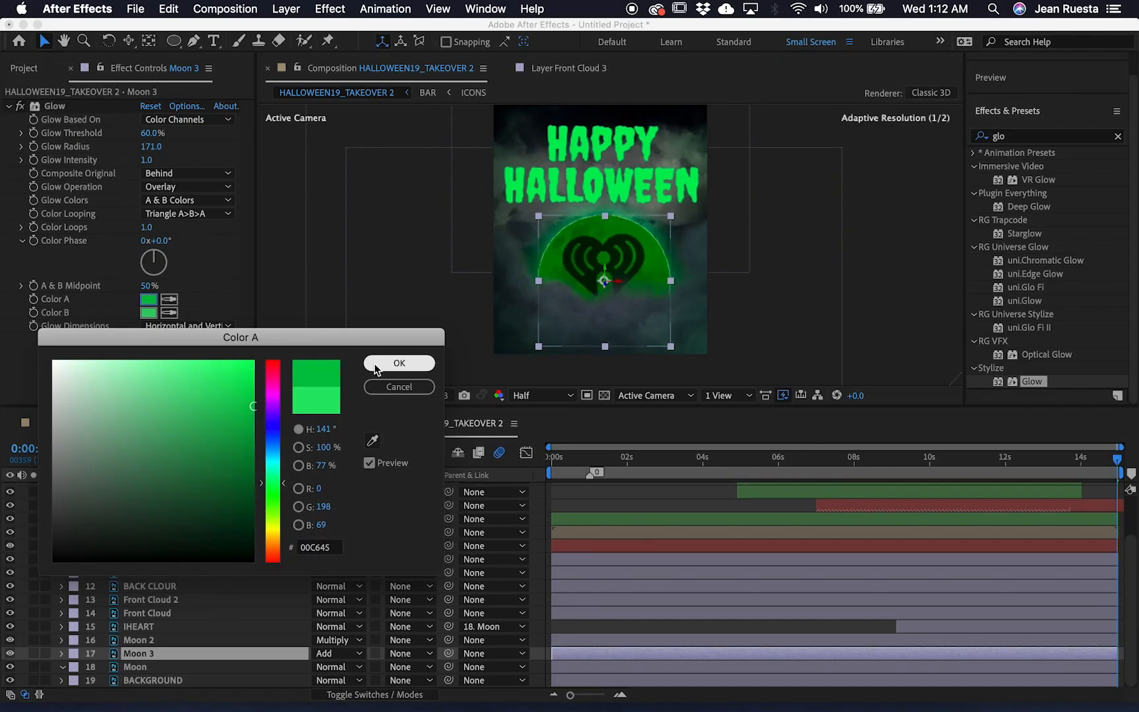
click(276, 479)
click(398, 369)
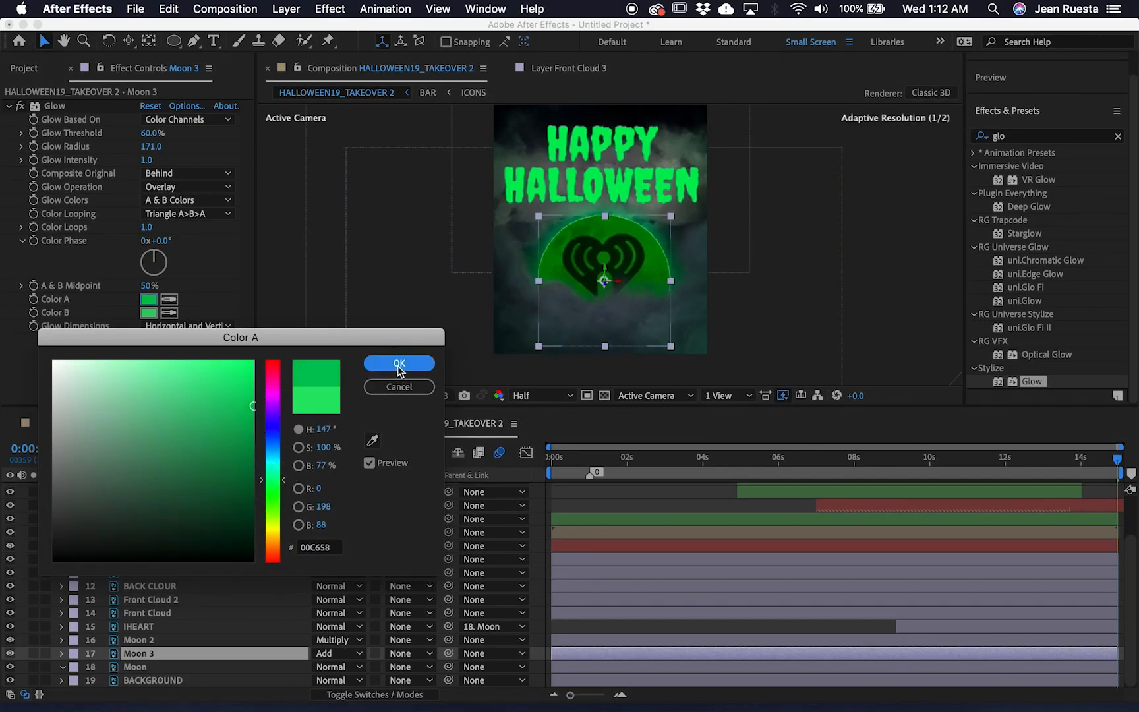
drag(151, 146, 214, 129)
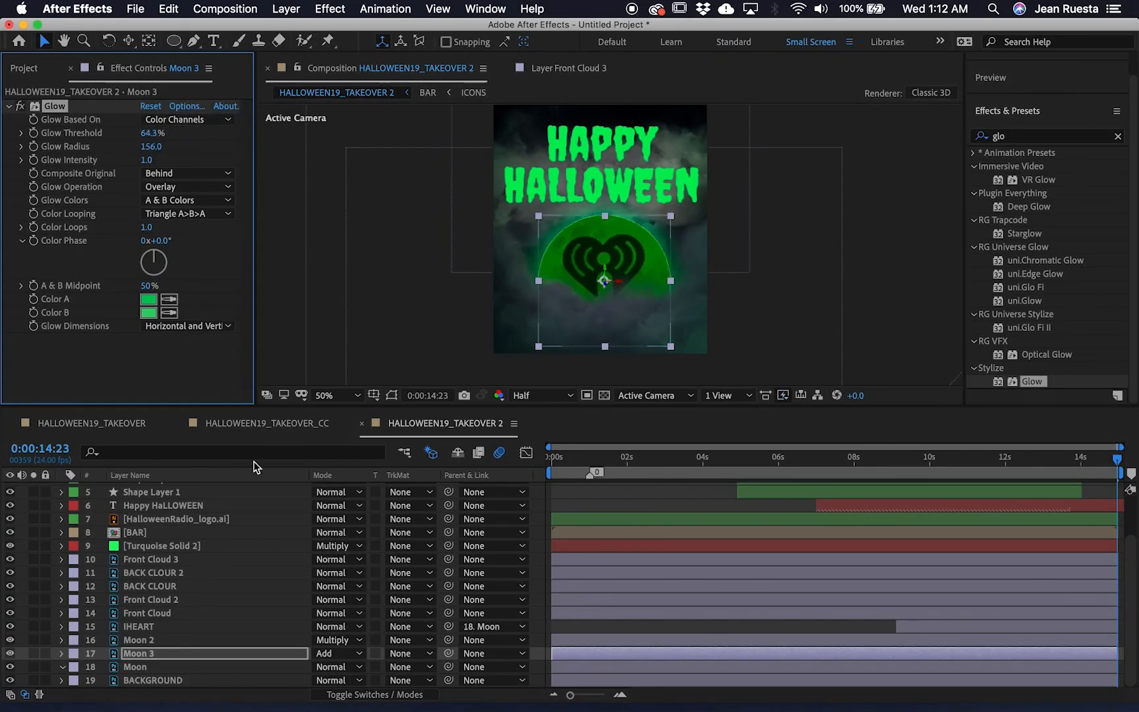
Set Moon 3's blending mode to Color Dodge.
click(226, 653)
key(shift+equal)
key(shift+equal)
key(shift+equal)
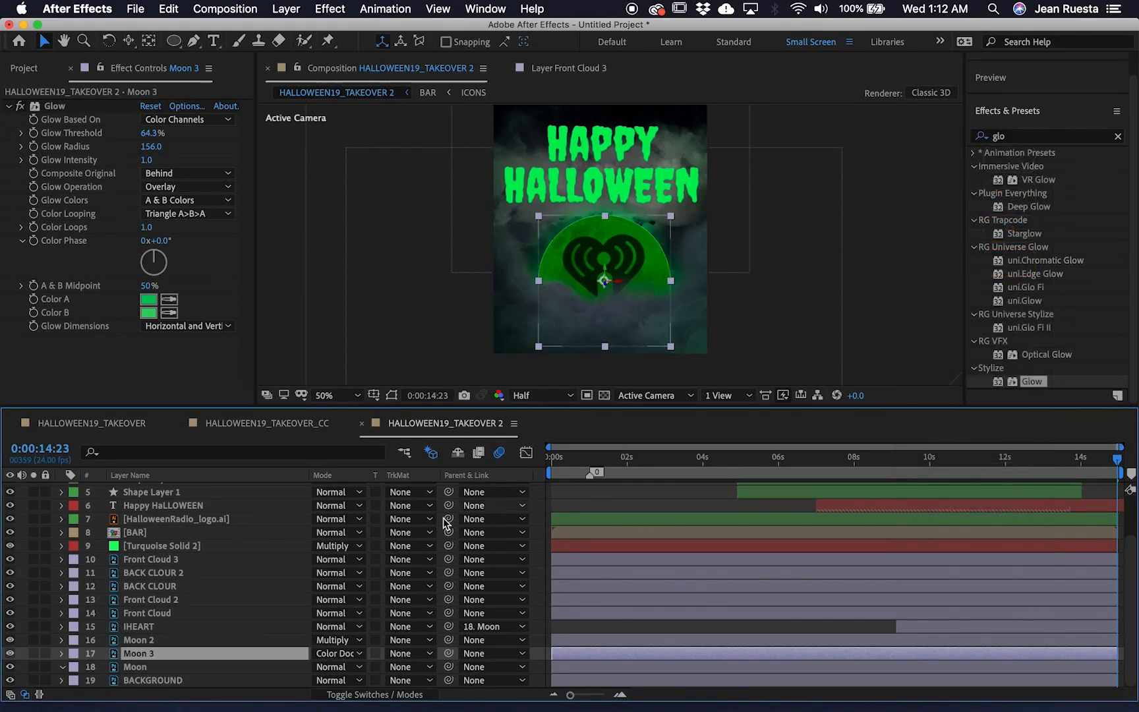
Try successive blending modes on the IHEART layer, from Darken through to Linear Dodge.
click(173, 626)
key(shift+equal)
key(shift+equal)
key(shift+equal)
key(shift+equal)
key(shift+equal)
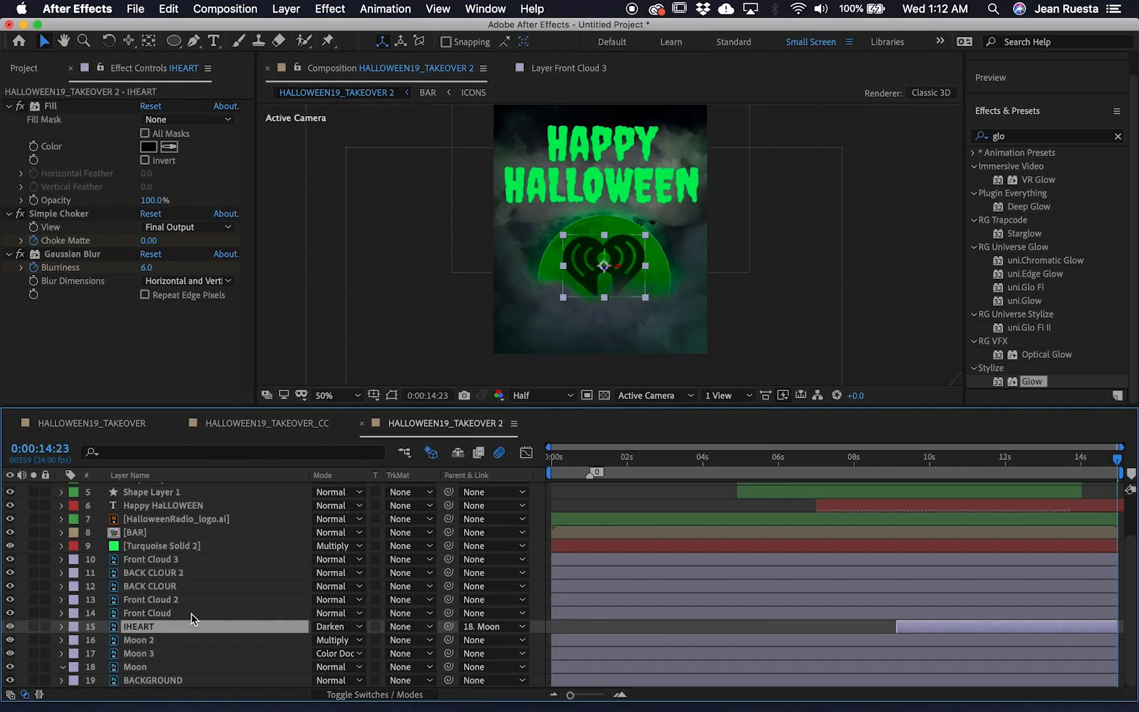
key(shift+equal)
key(shift+equal)
key(shift+equal)
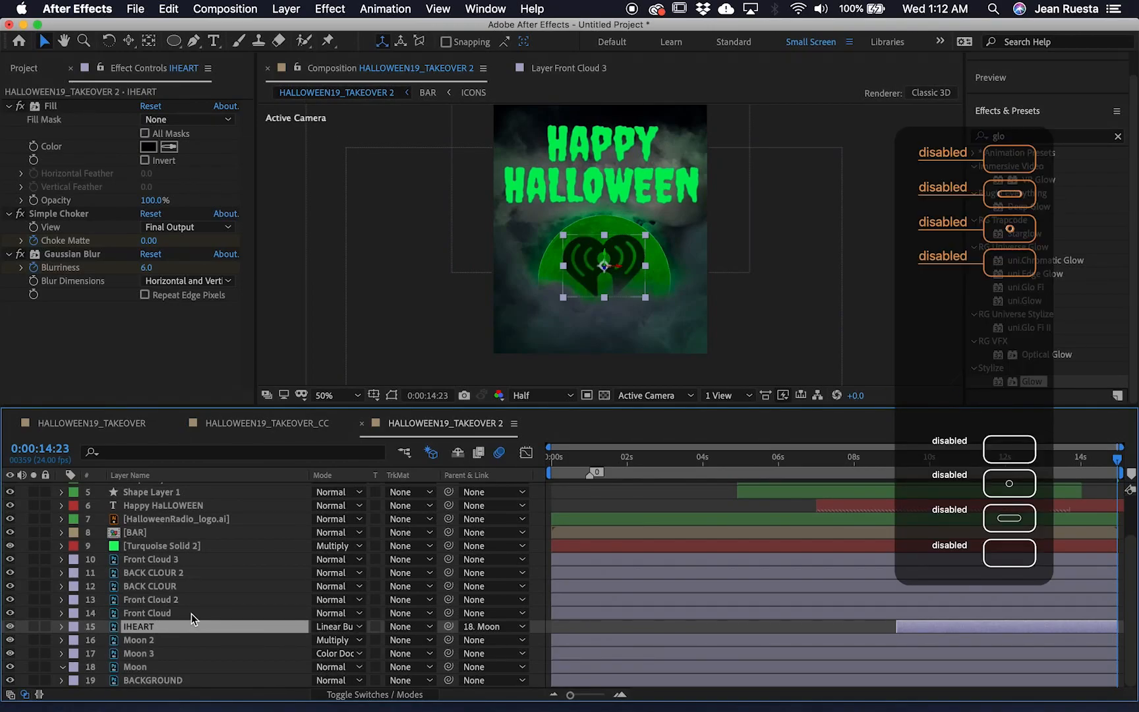
key(shift+equal)
key(shift+equal)
key(shift+equal)
key(shift+equal)
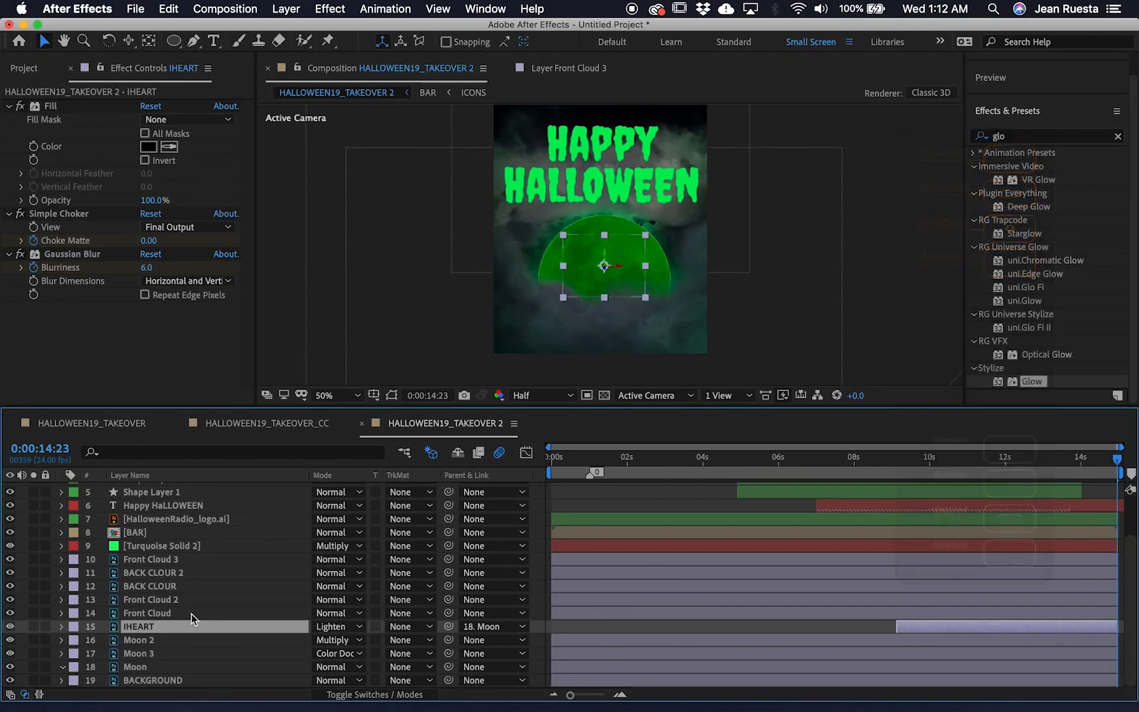
key(shift+equal)
key(shift+equal)
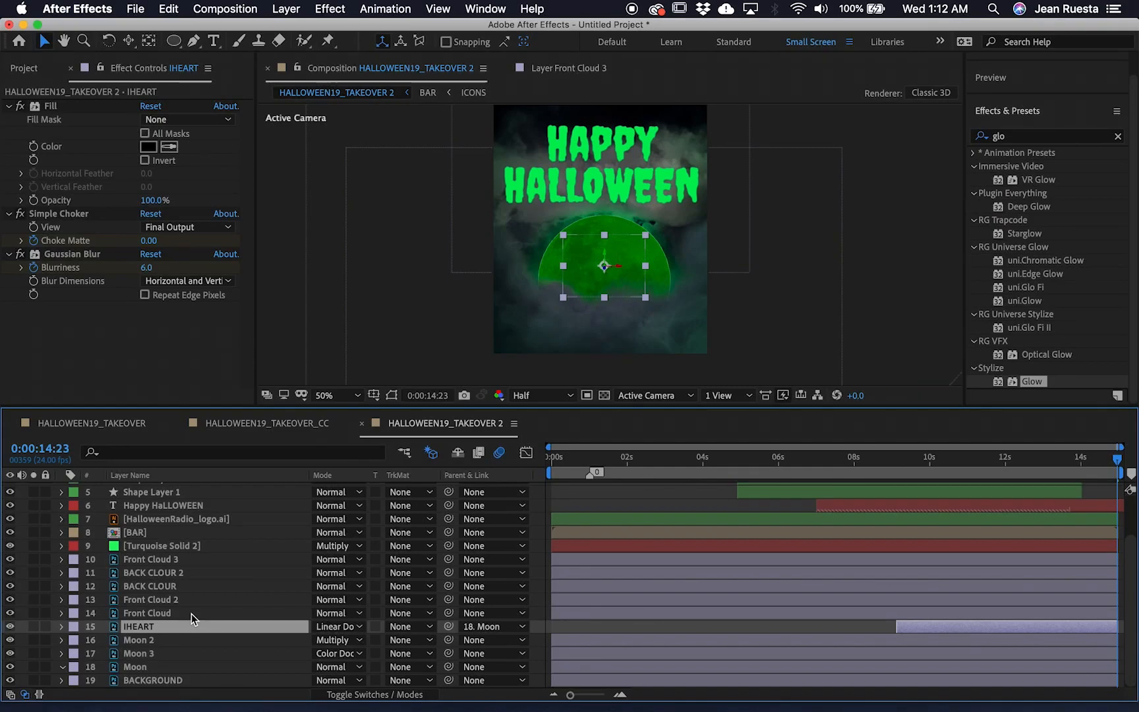
Turn off IHEART's Fill effect and try further blending modes, ending on Linear Light.
click(20, 106)
key(shift+equal)
key(shift+equal)
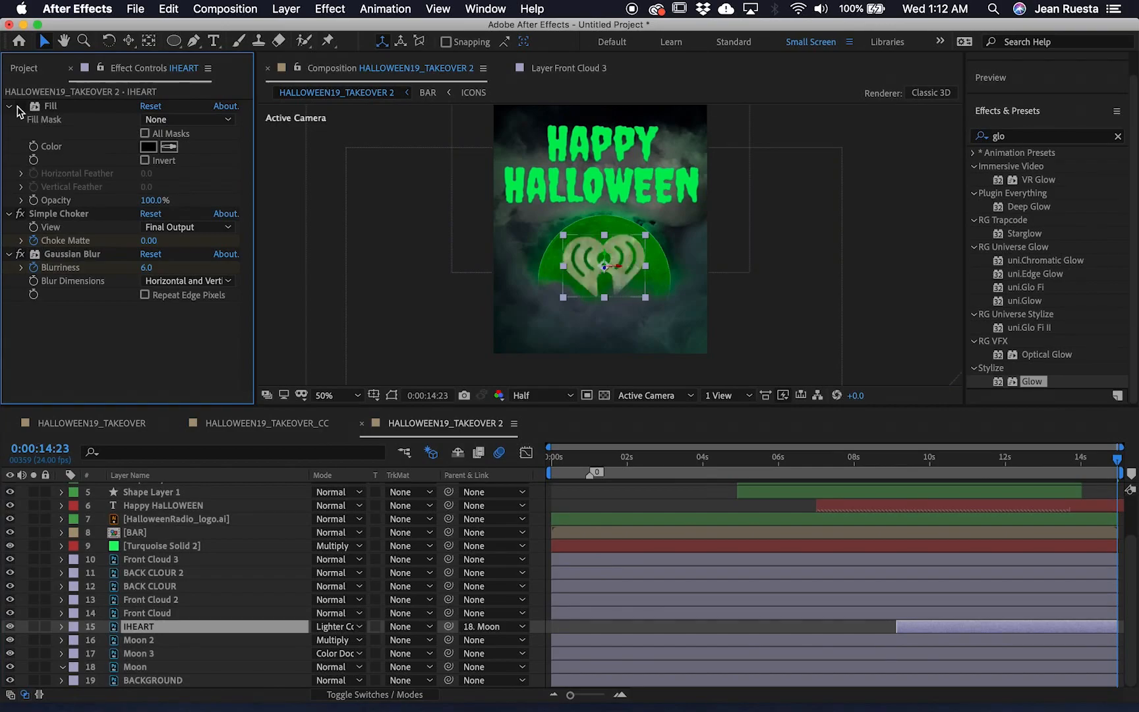
key(shift+equal)
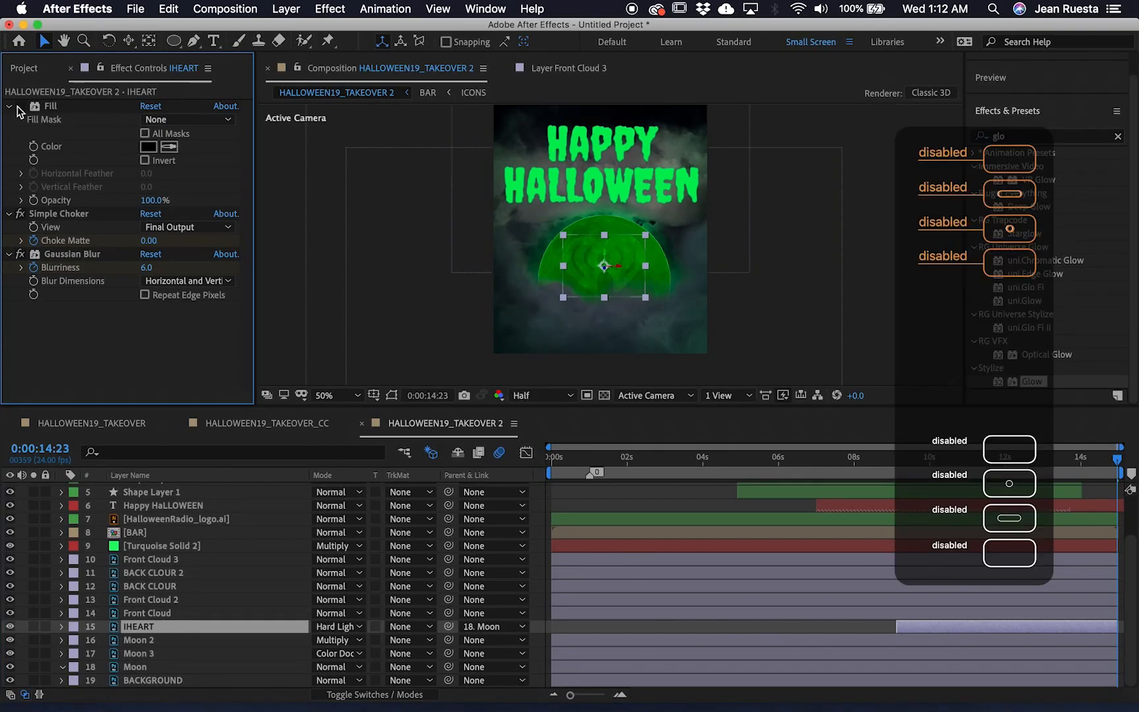
key(shift+equal)
key(shift+equal)
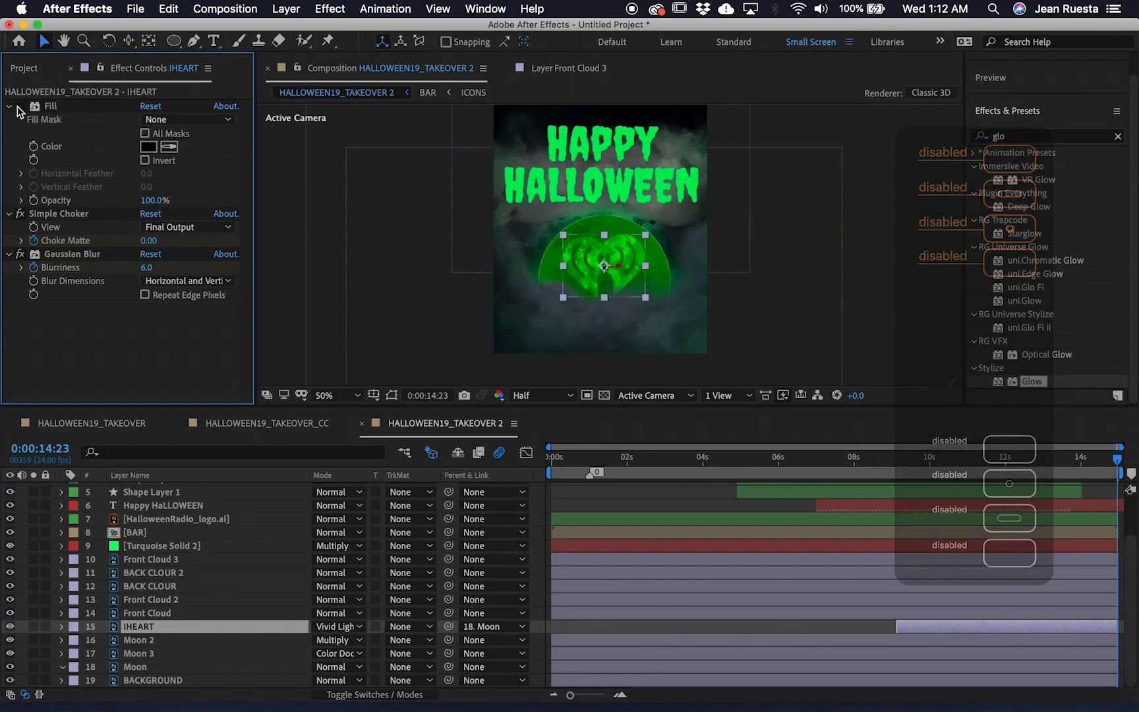
key(shift+minus)
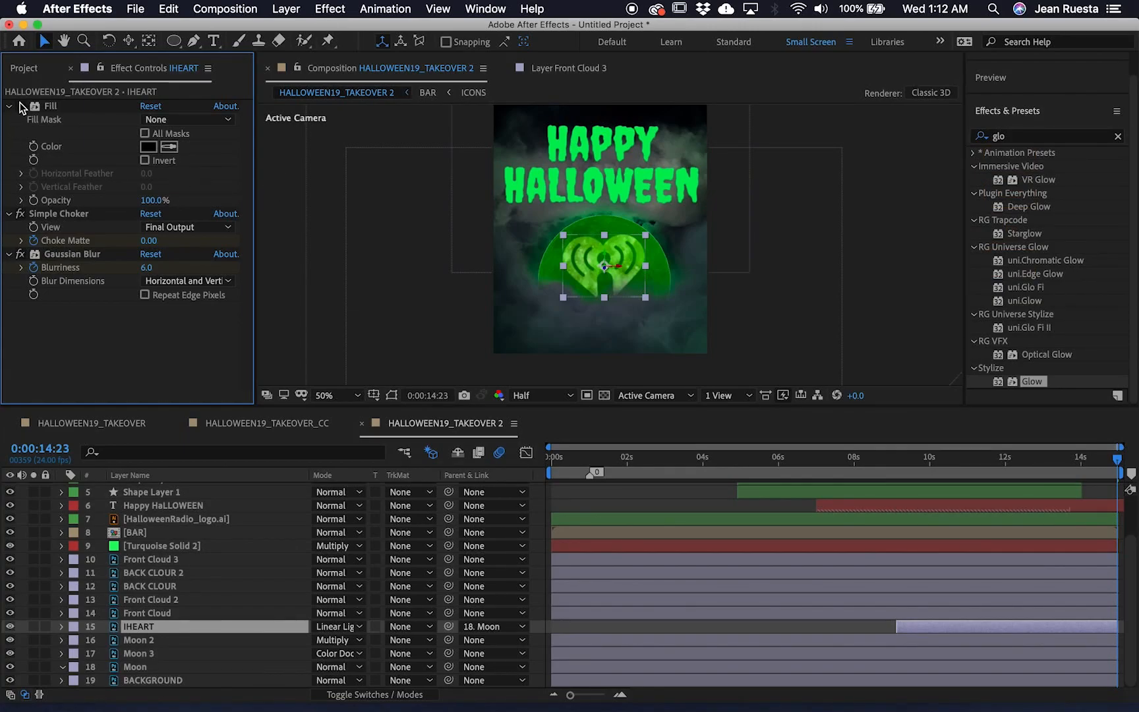
Re-enable IHEART's Fill effect with a mid-grey color and scrub the timeline to check the logo on the moon.
click(21, 106)
click(148, 146)
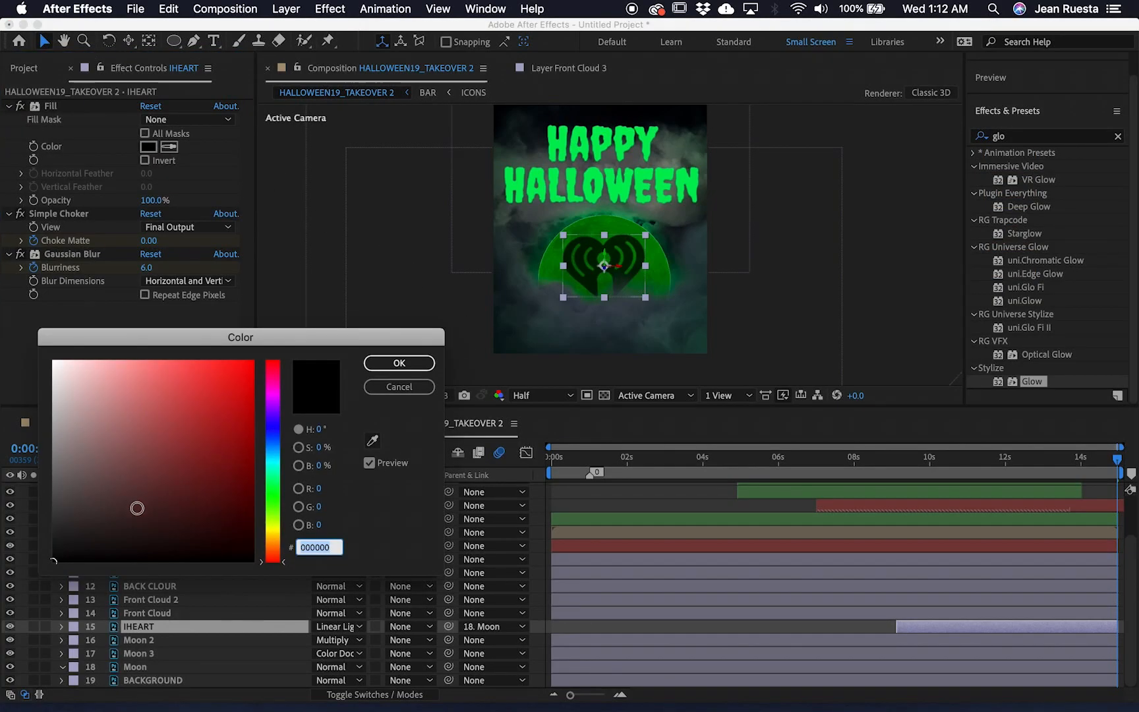
drag(56, 536, 55, 478)
click(398, 362)
click(661, 495)
drag(970, 458, 1035, 462)
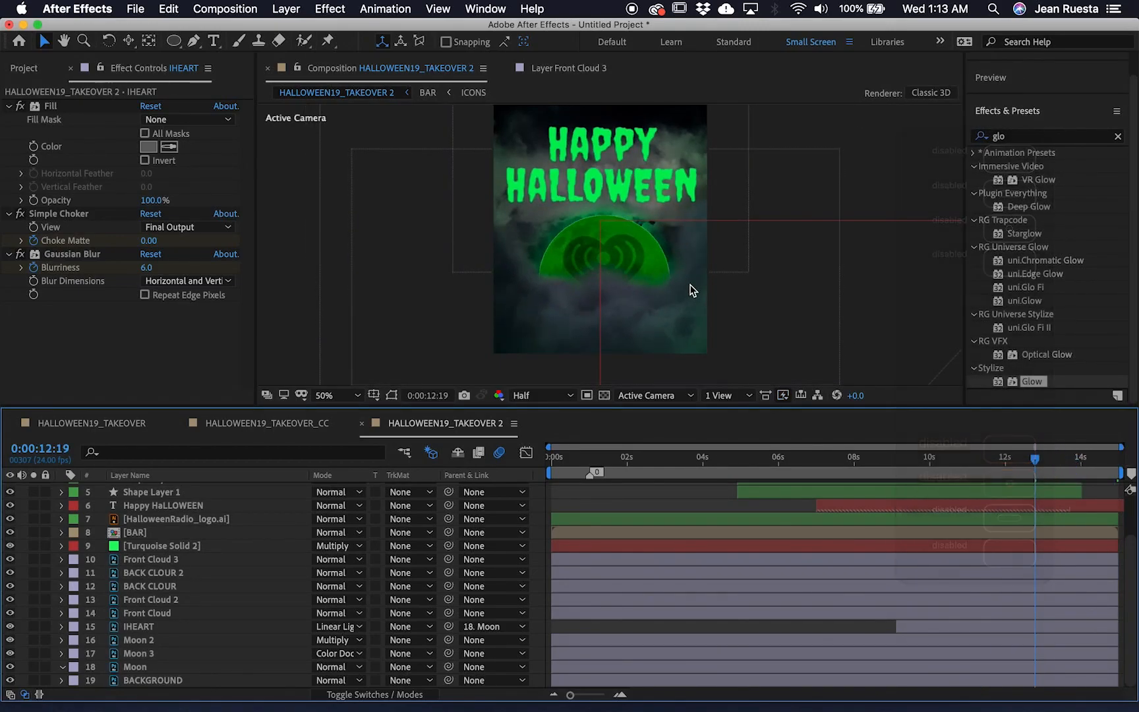
Identify the back clouds by toggling their visibility and adjust BACK CLOUR 2's vertical position at the end of the timeline.
click(176, 573)
click(174, 587)
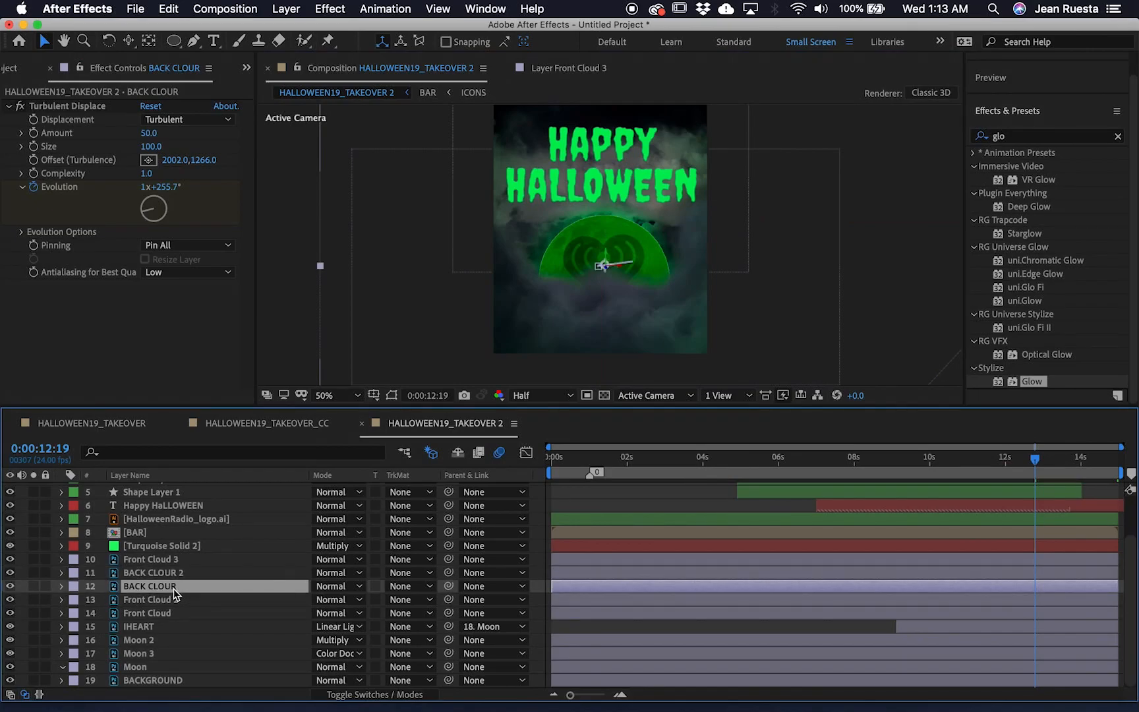
click(13, 586)
click(13, 586)
click(13, 572)
click(13, 573)
click(127, 570)
key(p)
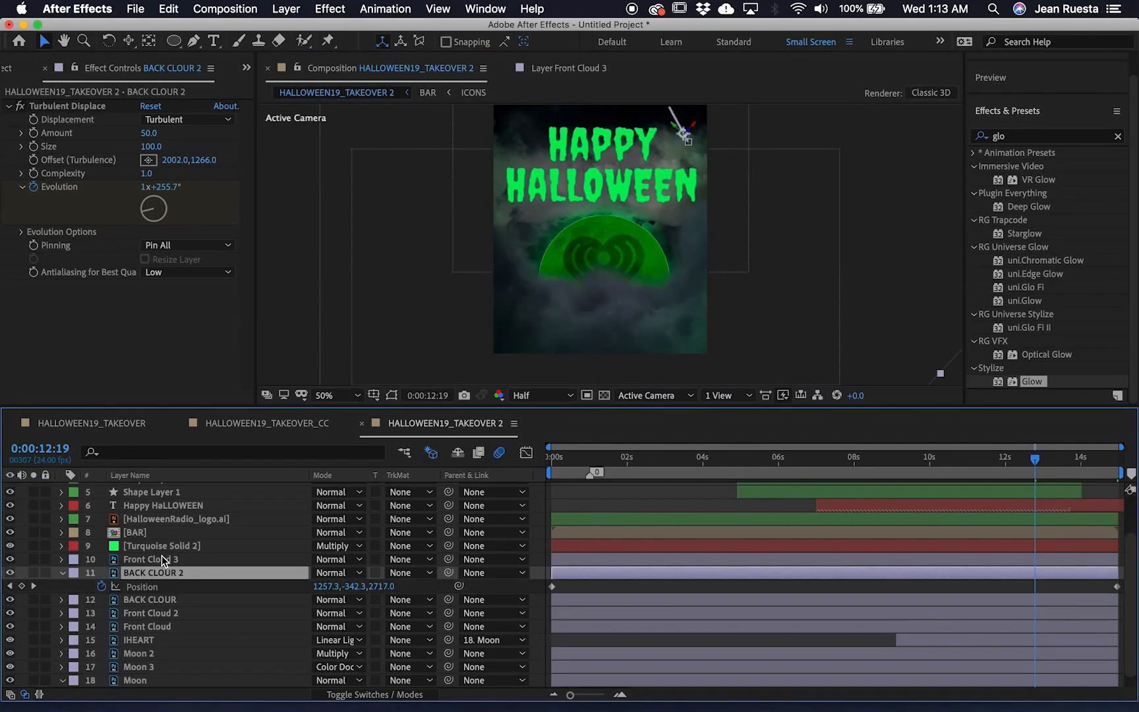
drag(1044, 464, 1118, 459)
drag(348, 586, 454, 547)
drag(1116, 459, 810, 535)
key(F2)
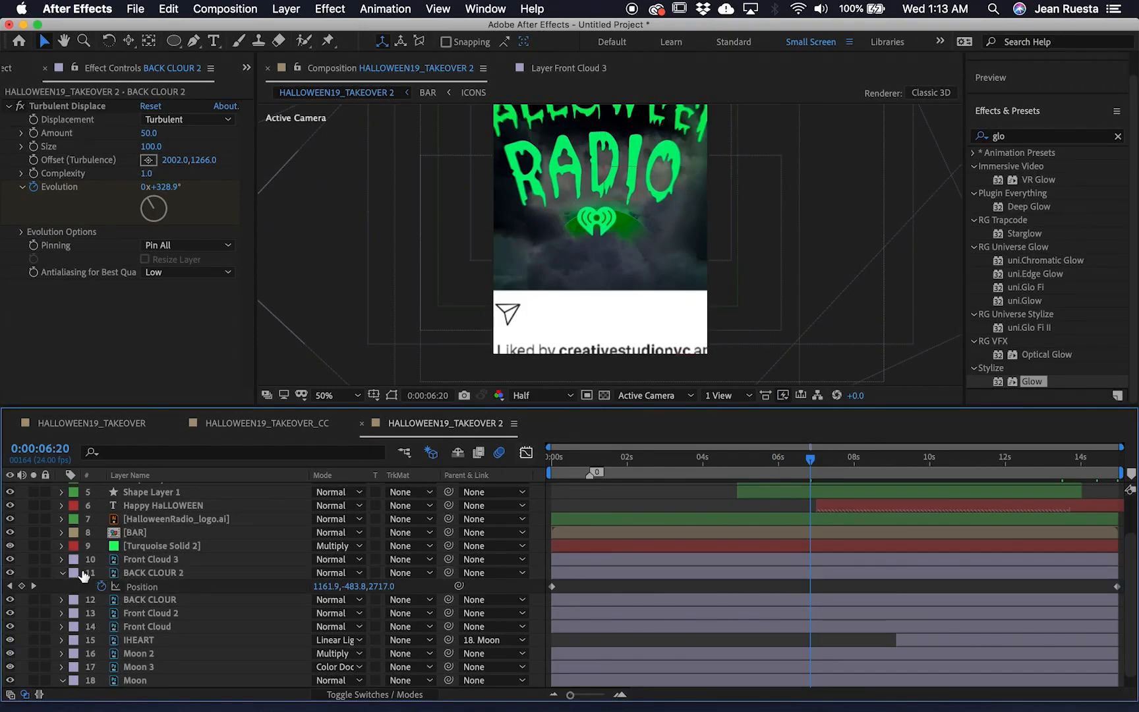
click(64, 573)
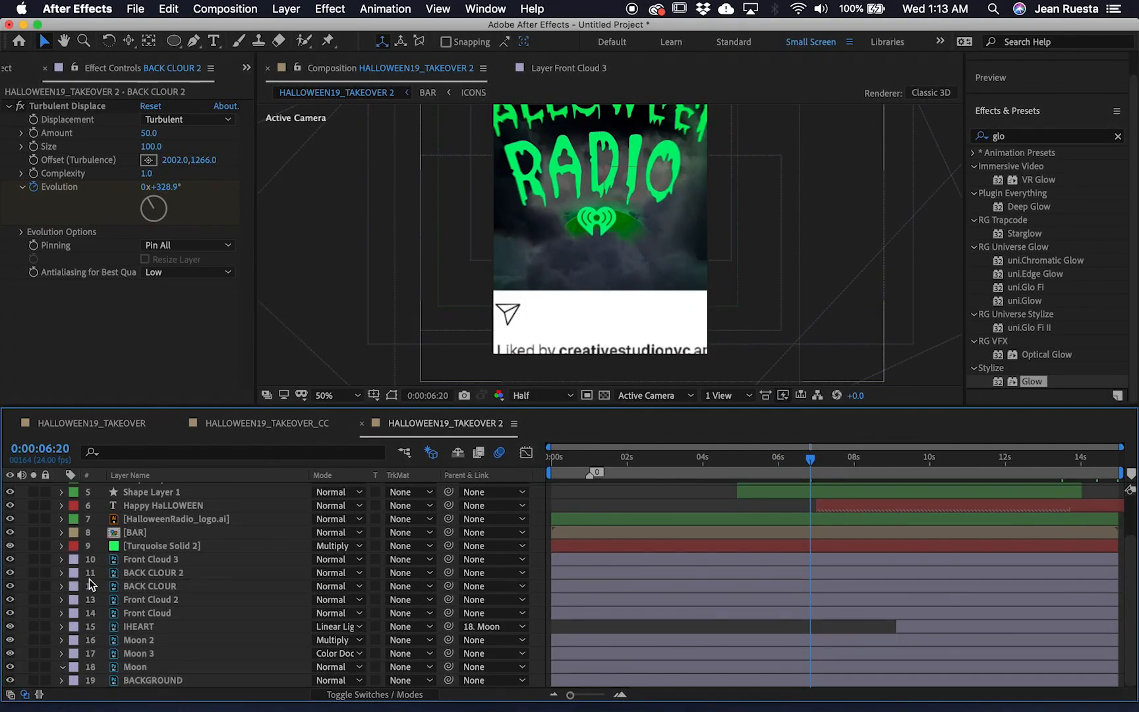
Rename the HALLOWEEN19_TAKEOVER 2 composition as HALLOWEEN19_TAKEOVER_AE.
drag(803, 473, 551, 462)
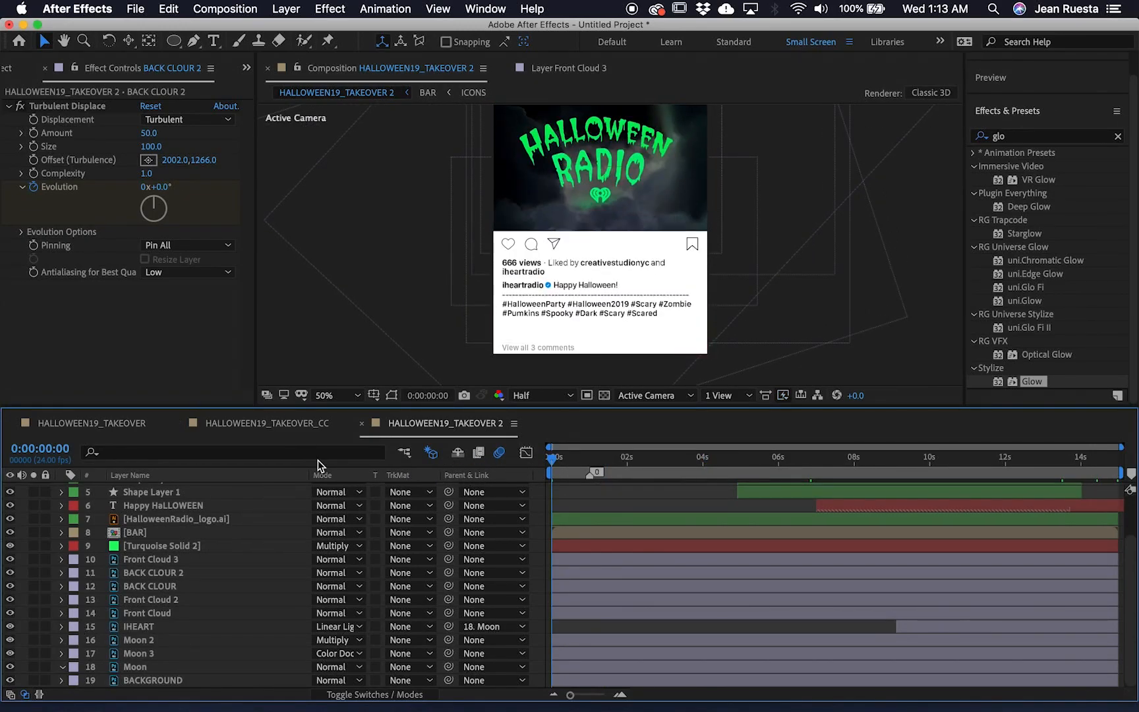
click(20, 69)
click(168, 291)
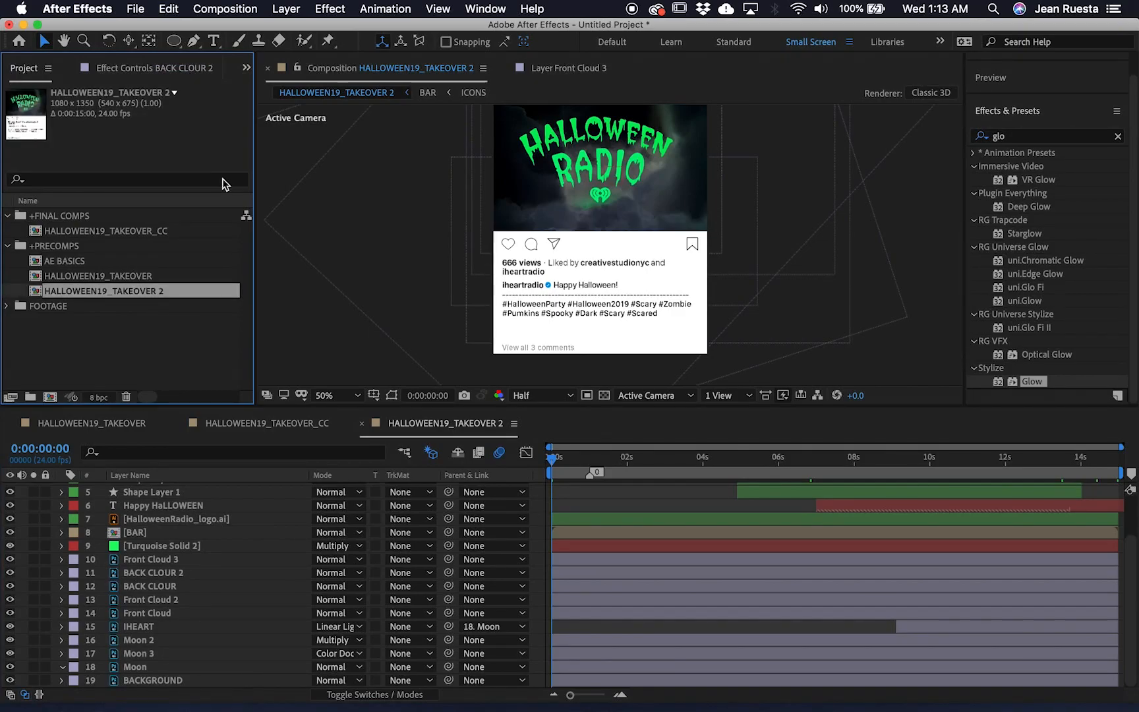
key(Return)
key(Right)
key(BackSpace)
key(BackSpace)
text(_)
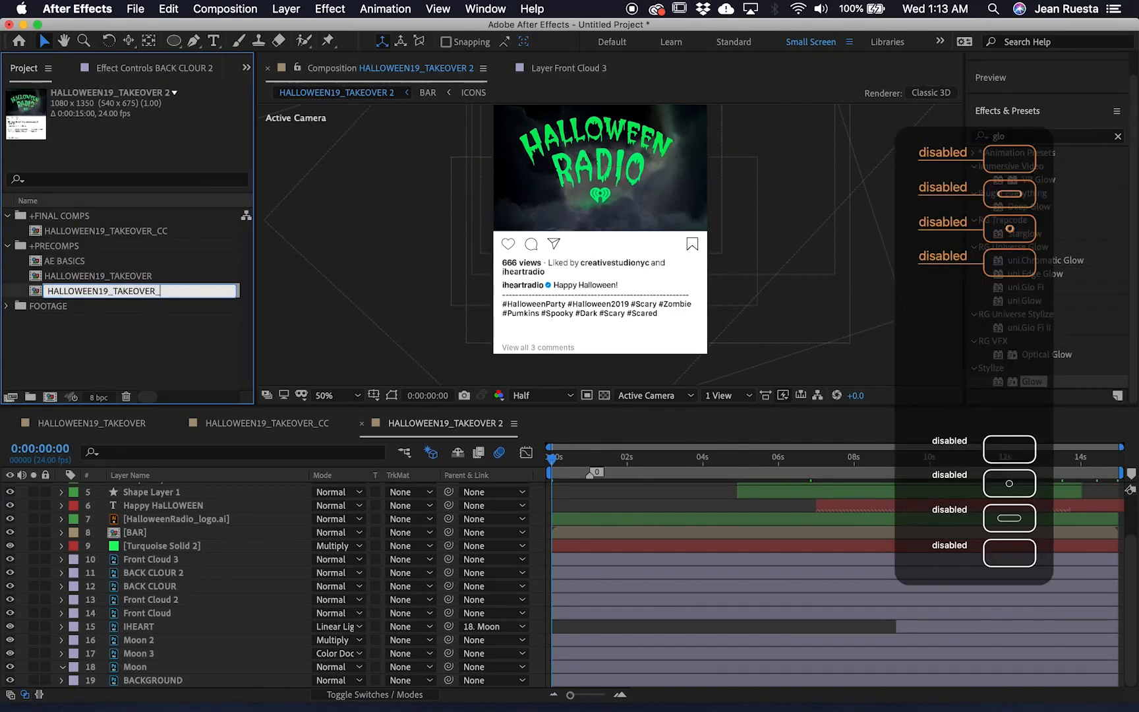
text(AE)
key(Return)
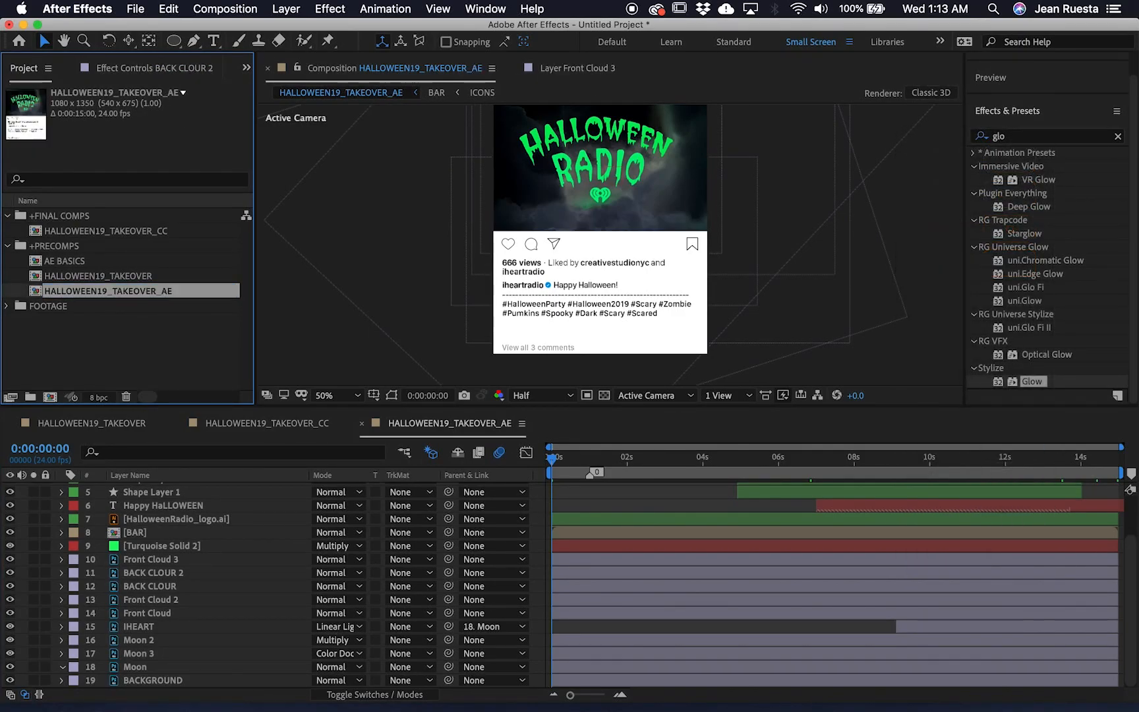
Add a new adjustment layer at the very top of the HALLOWEEN19_TAKEOVER_AE layer stack.
click(205, 507)
drag(735, 460, 691, 459)
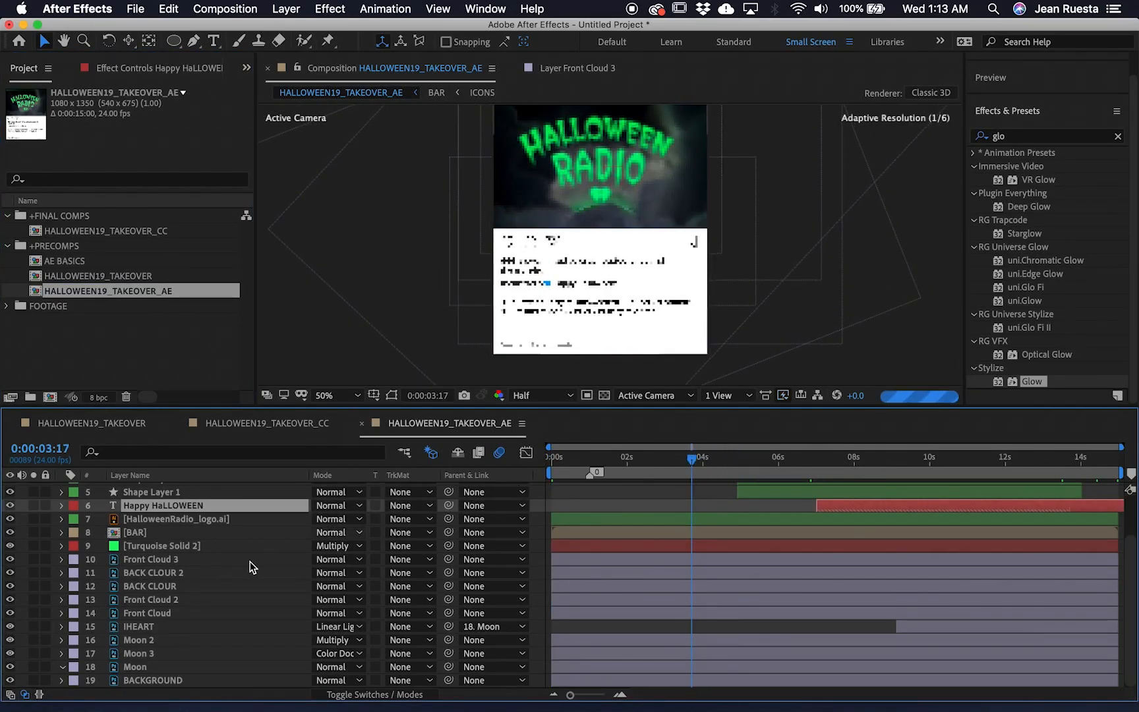
scroll(218, 527, up, 3)
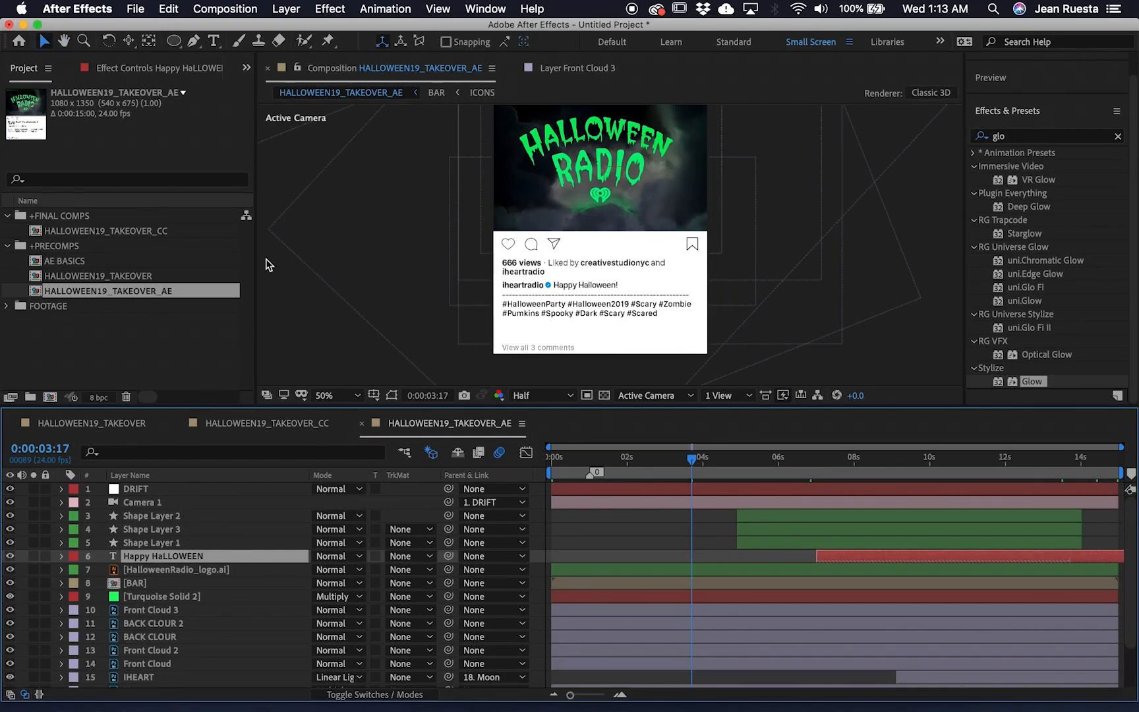
click(286, 9)
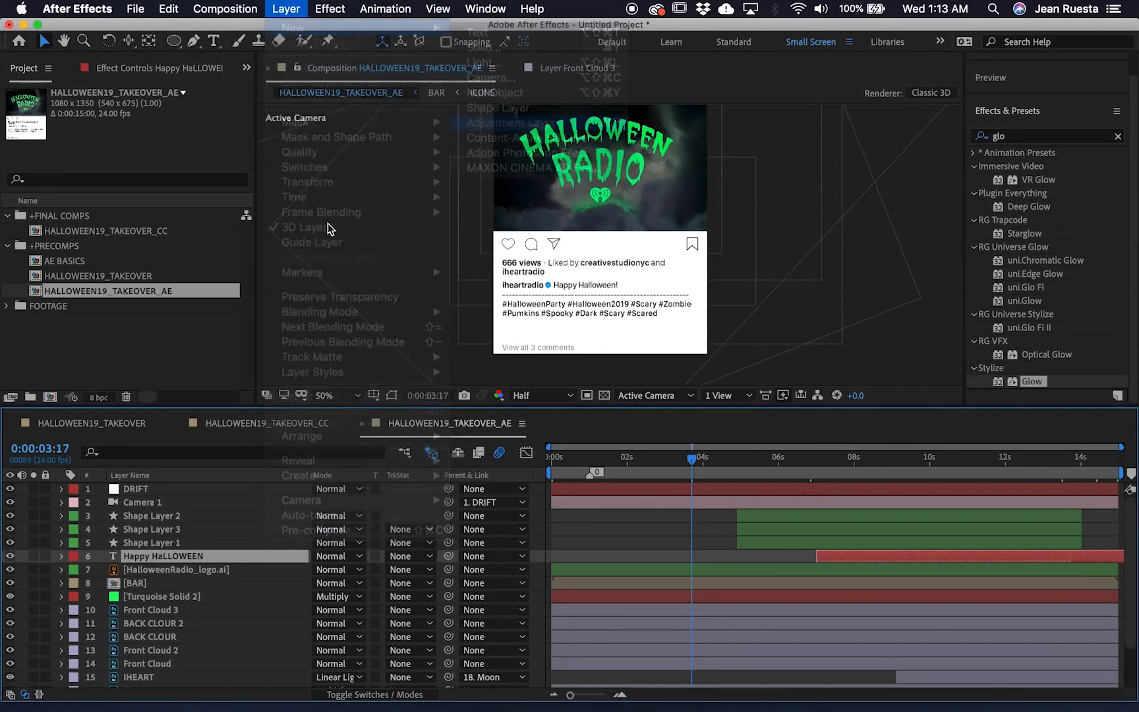
drag(172, 556, 165, 488)
Apply the Invert effect to the new adjustment layer and trim it to a two-frame flash starting at 0:00:03:17.
double_click(1015, 136)
text(inve)
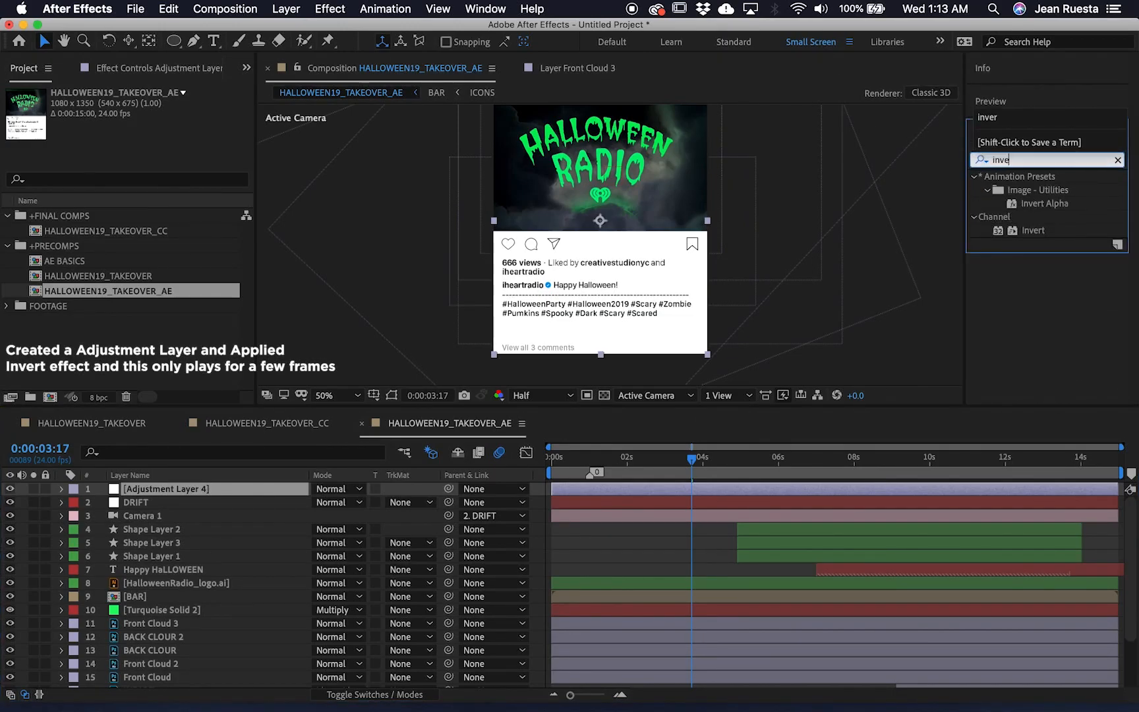
text(r)
double_click(1030, 230)
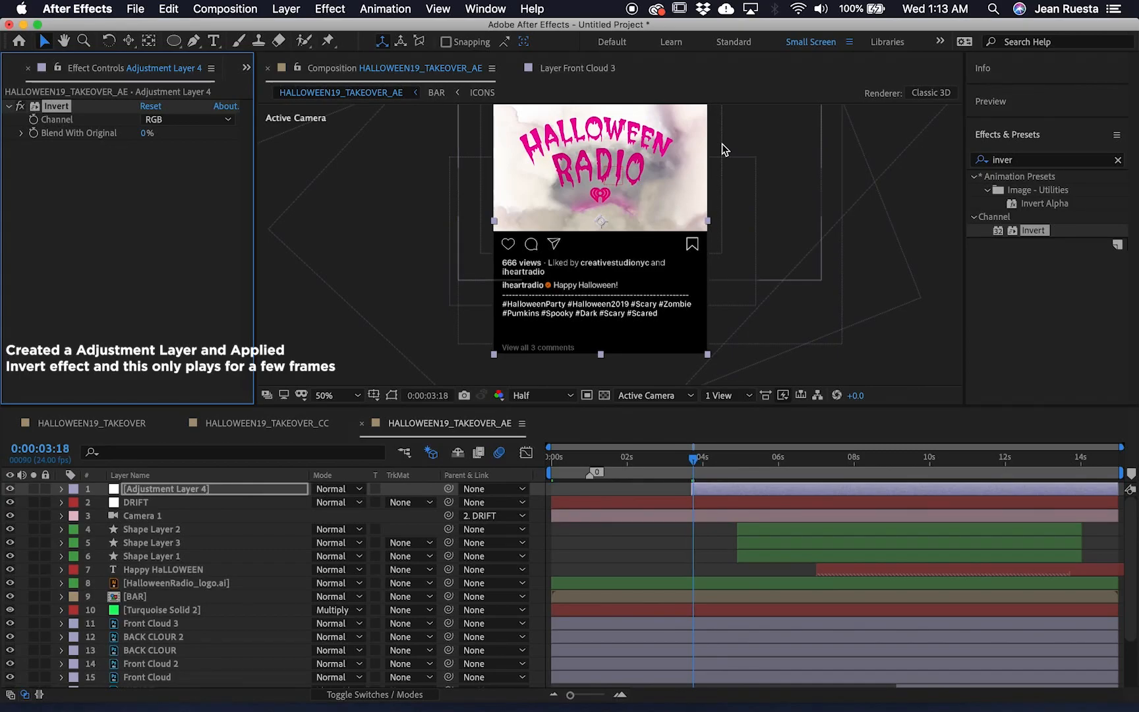
key(alt+bracketright)
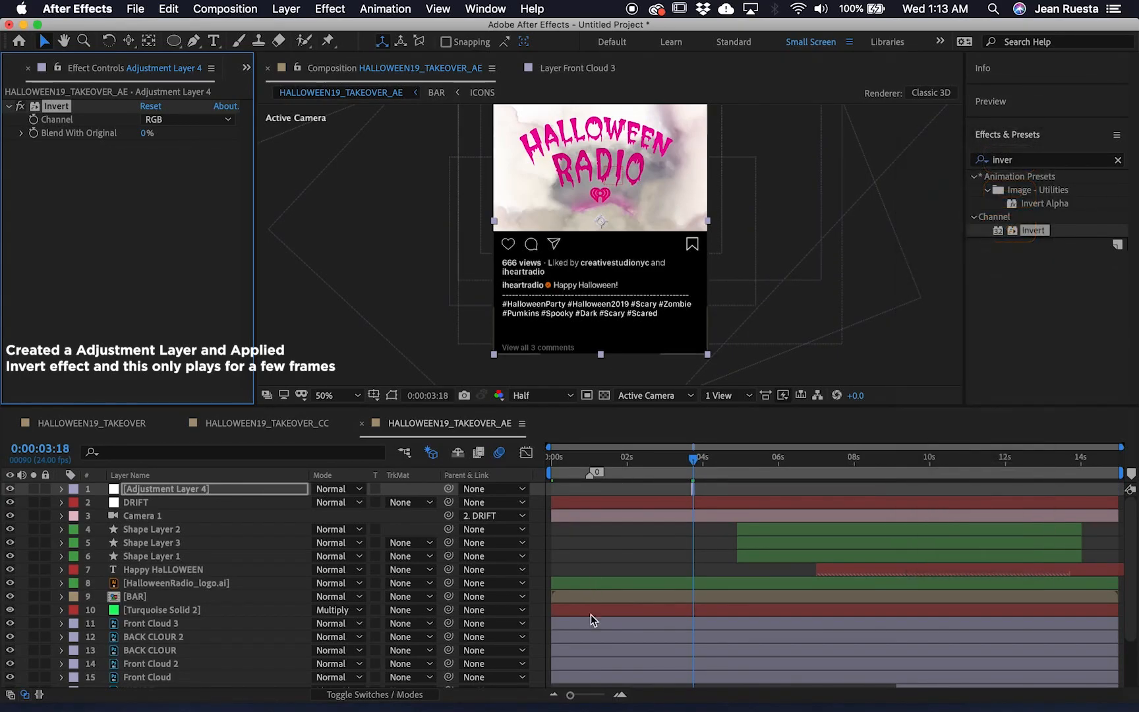
Display Camera 1's Position keyframes to compare them with the timing of the inverted adjustment layer.
drag(590, 696, 584, 695)
key(space)
drag(831, 568, 748, 577)
click(173, 517)
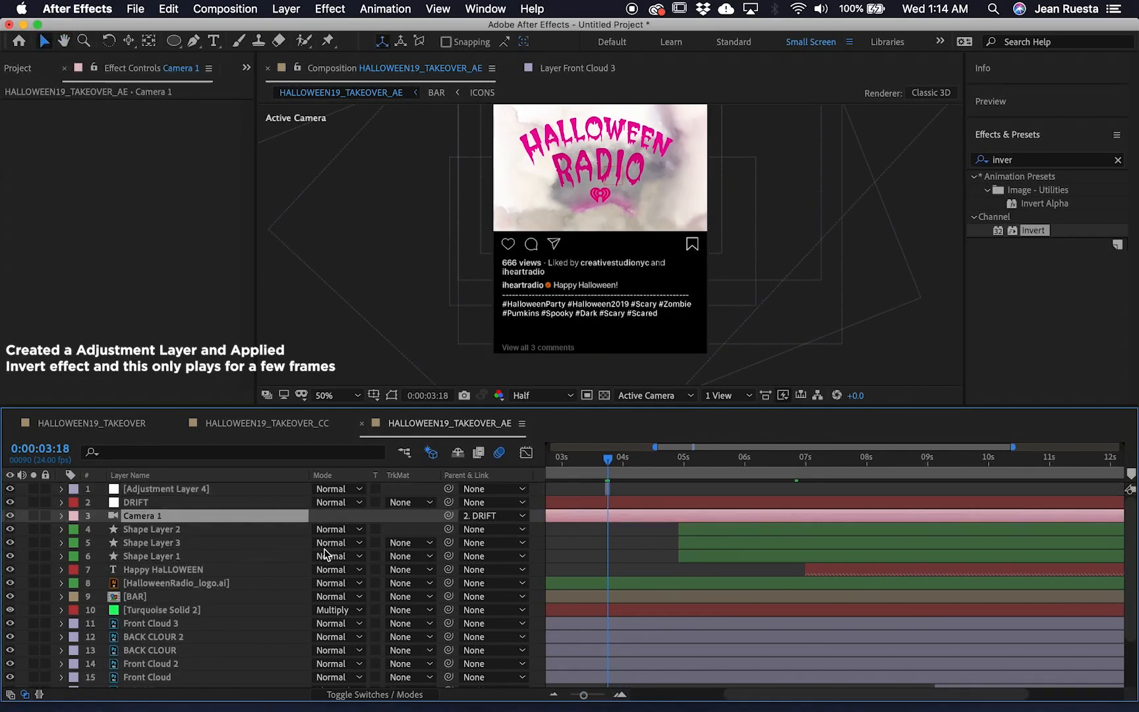
key(p)
key(space)
drag(672, 594, 785, 593)
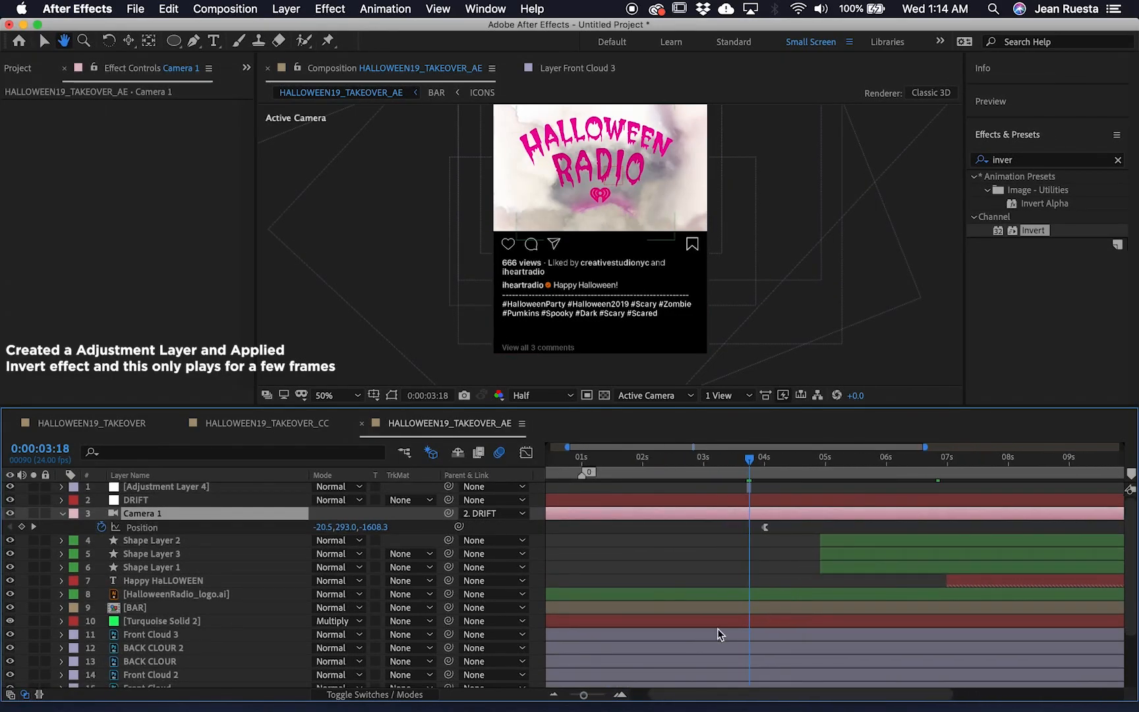
drag(586, 697, 602, 696)
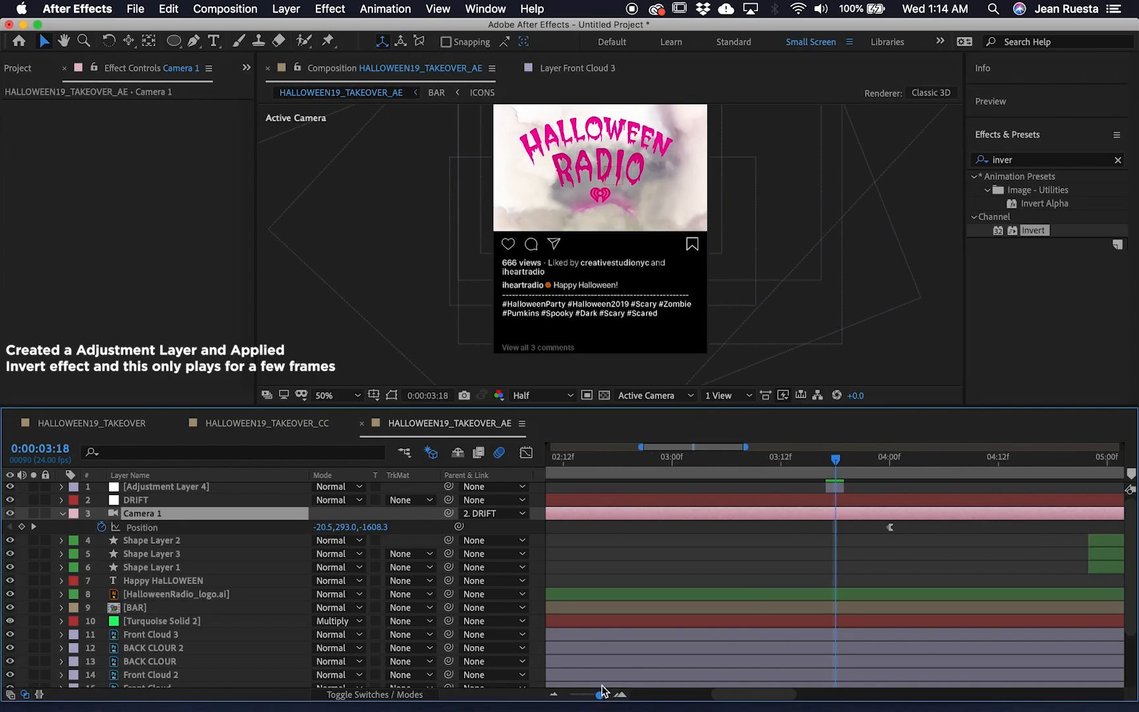
Start the inverted adjustment layer at 0:00:03:07 and place a duplicate of it at 0:00:03:10.
drag(829, 478, 734, 490)
click(249, 489)
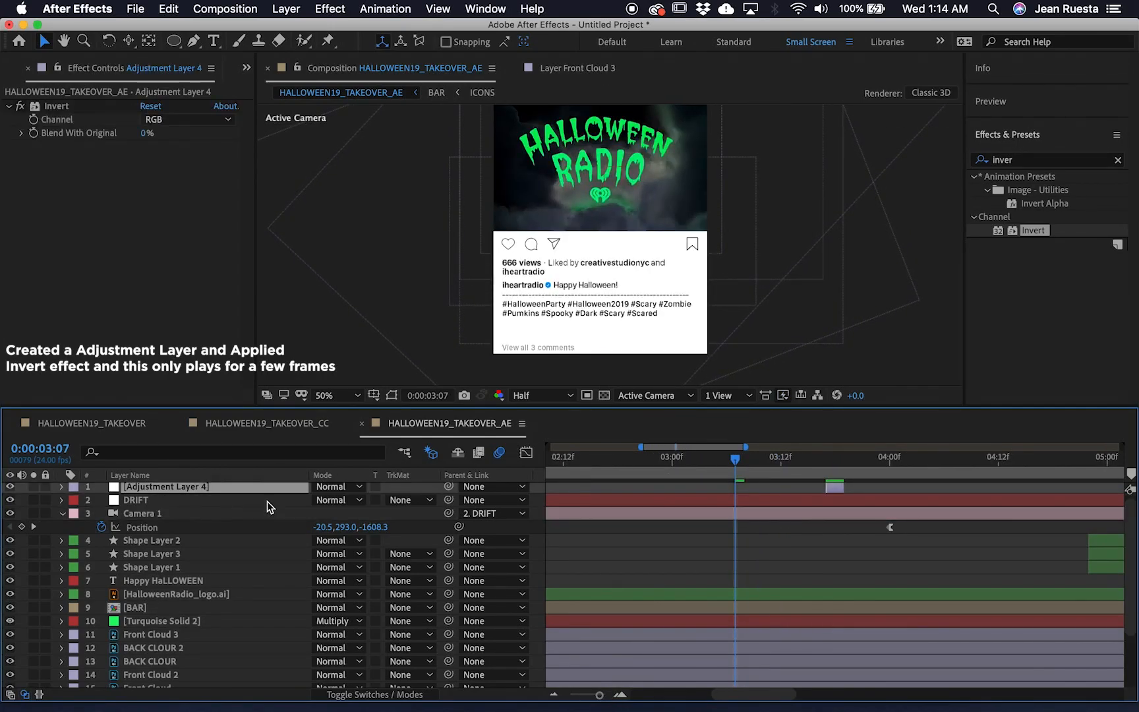
key(bracketleft)
drag(725, 465, 762, 468)
key(space)
key(super+d)
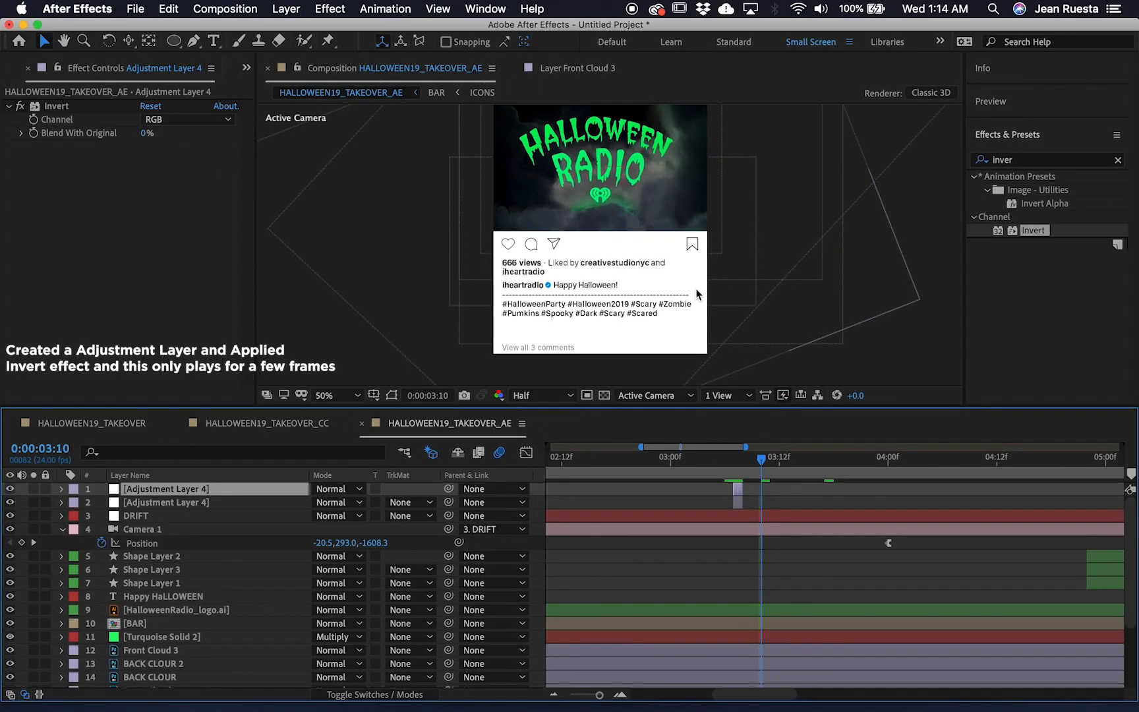
key(bracketleft)
Duplicate the inverted adjustment layer two more times, starting the copies at 0:00:03:15 and 0:00:03:21.
drag(776, 473, 803, 460)
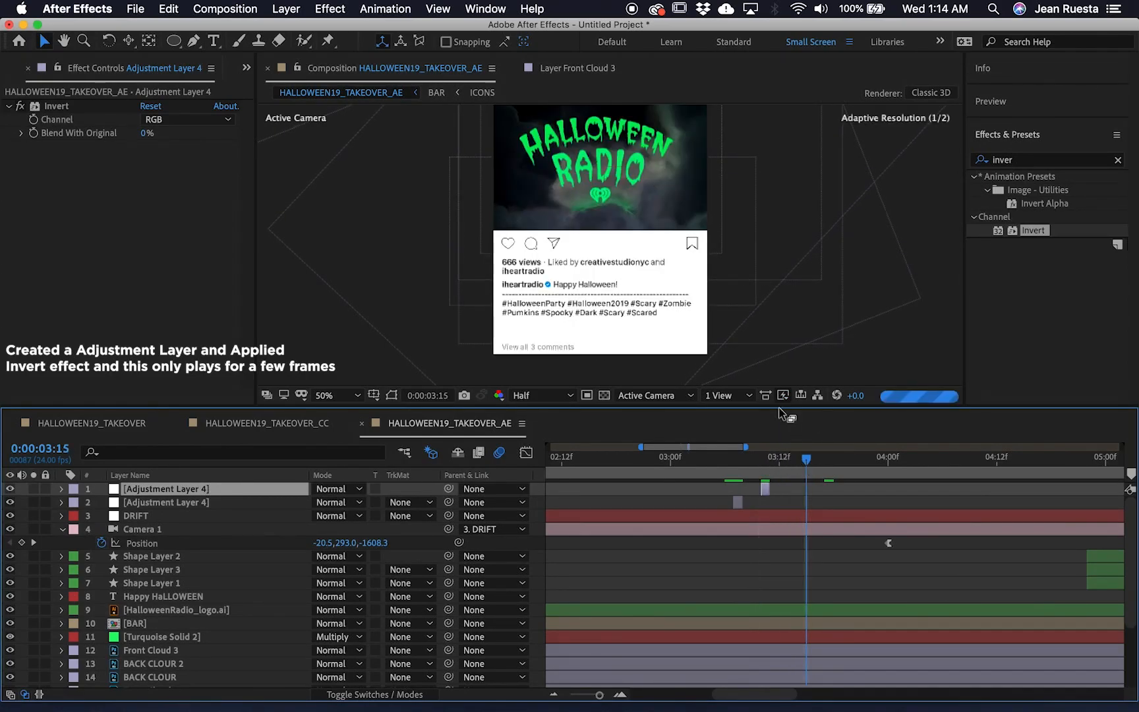
key(super+d)
key(bracketleft)
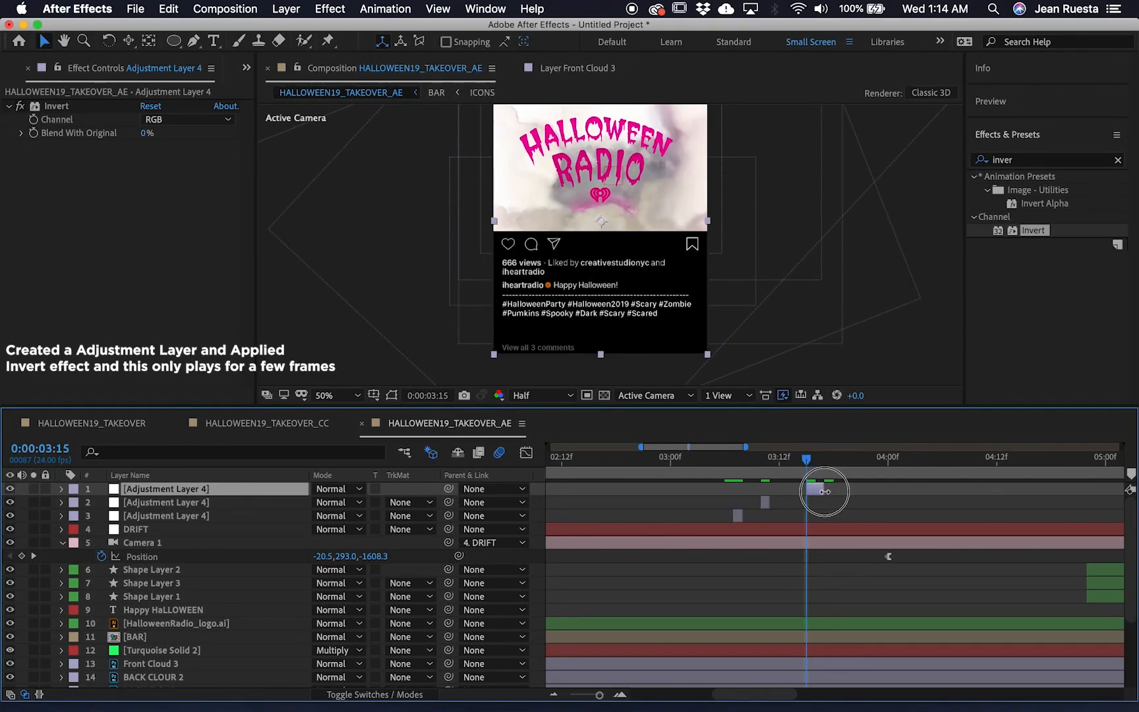
key(super+d)
key(Page_Down)
key(Page_Down)
key(Page_Down)
key(Page_Down)
key(Page_Down)
key(Page_Down)
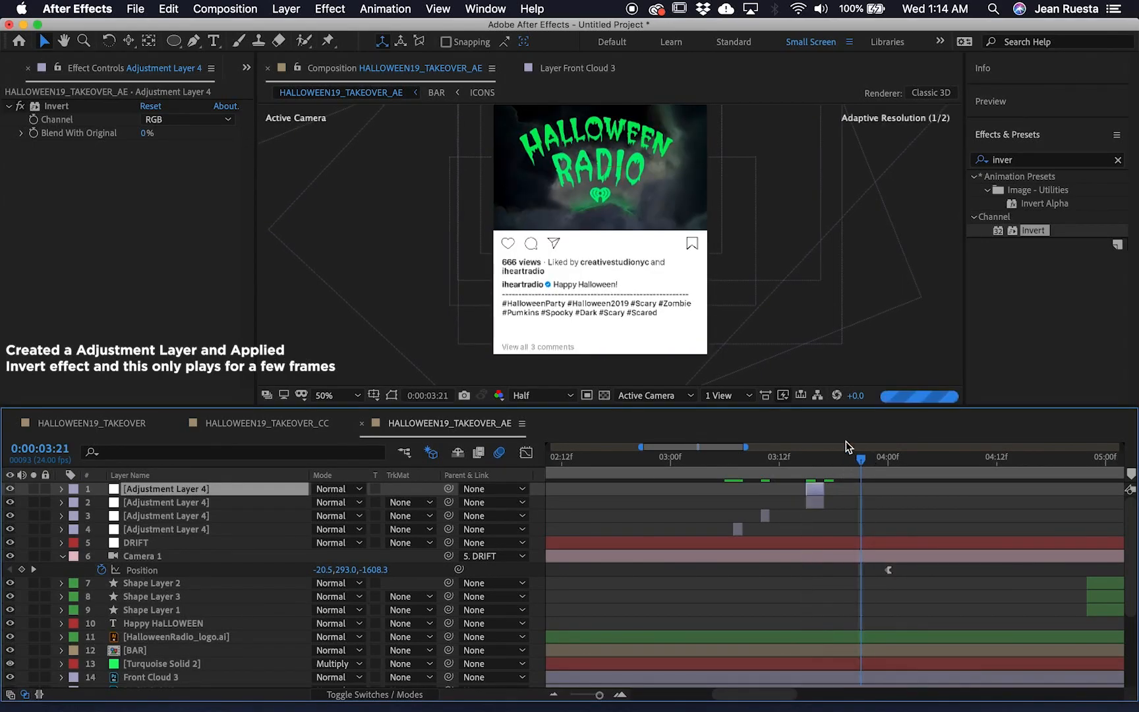
key(bracketleft)
Duplicate one of the one-frame inverted adjustment layers and start the copy at 0:00:04:01.
drag(797, 456, 897, 454)
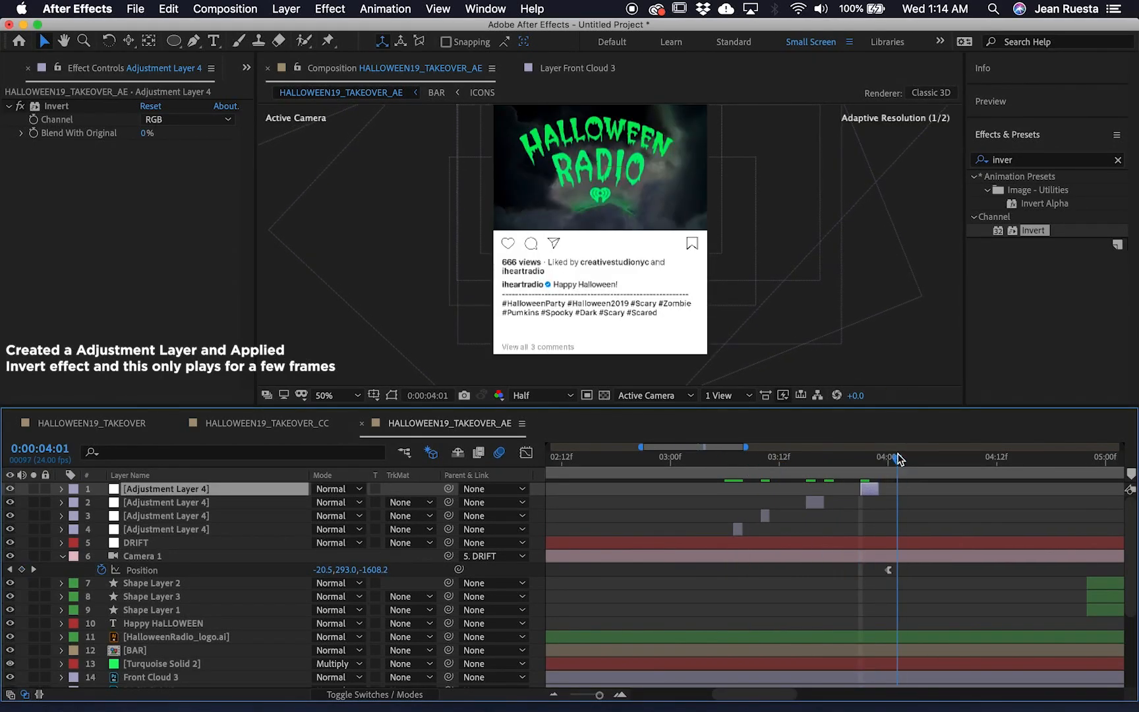
click(220, 520)
key(super+d)
key(bracketleft)
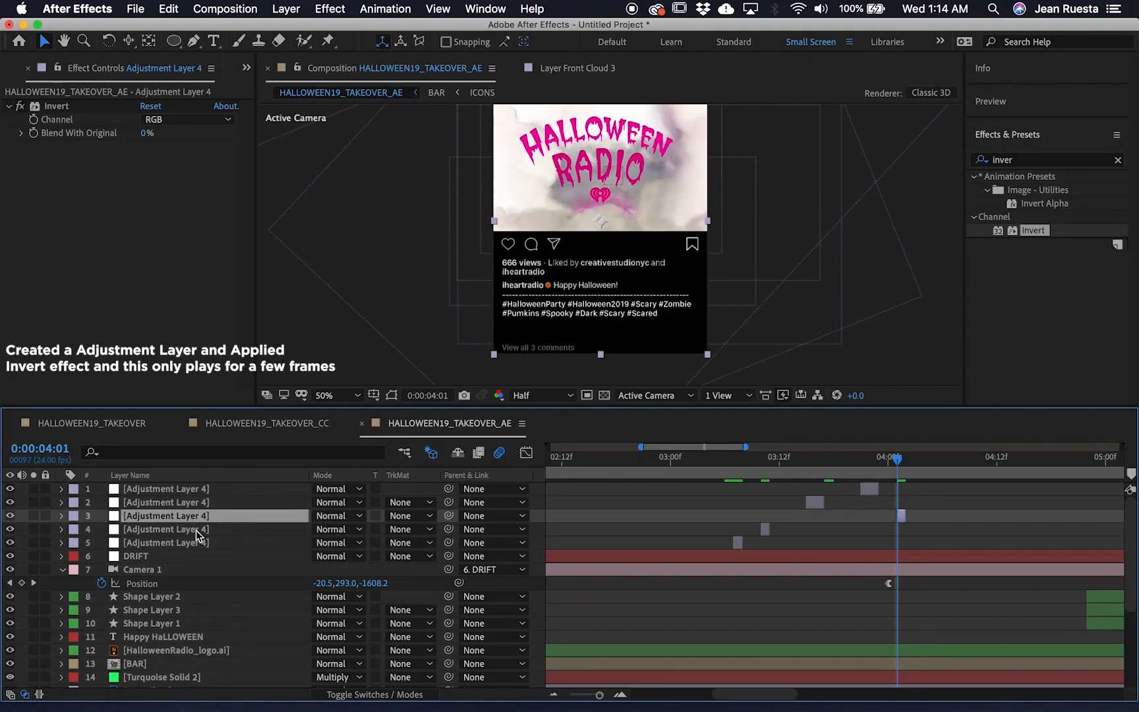
Set the work area from 0:00:03:00 to 0:00:04:08 and preview the five inverted flashes.
click(198, 542)
shift+click(228, 488)
click(960, 456)
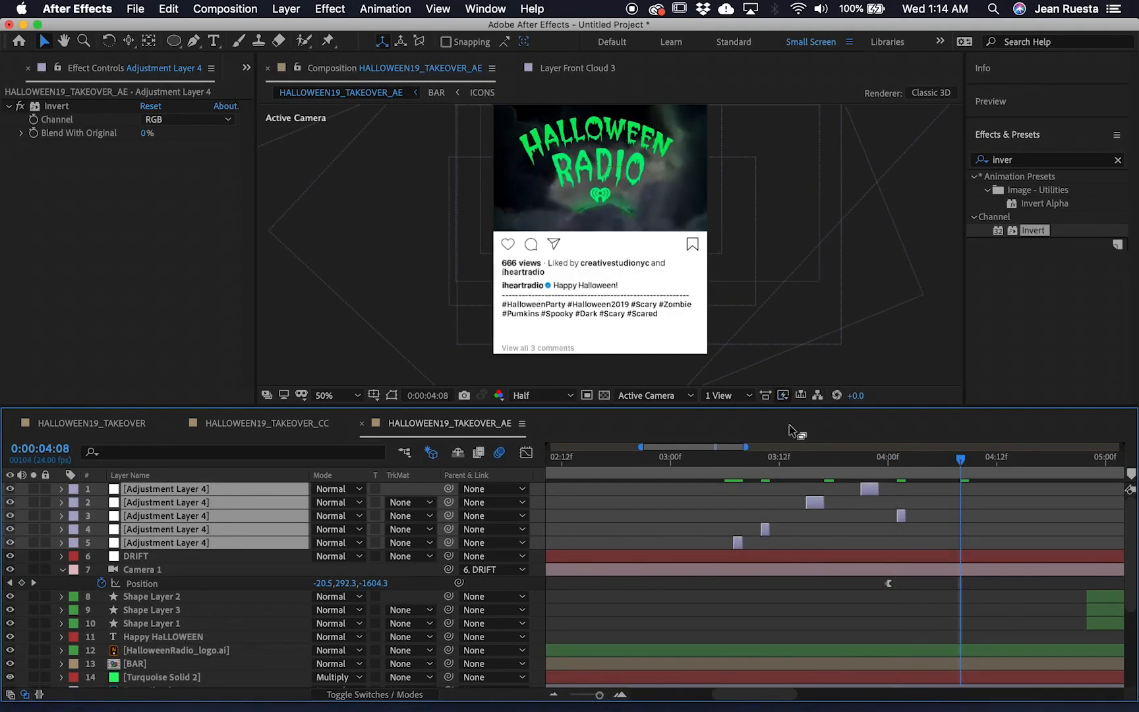
key(n)
click(673, 464)
key(b)
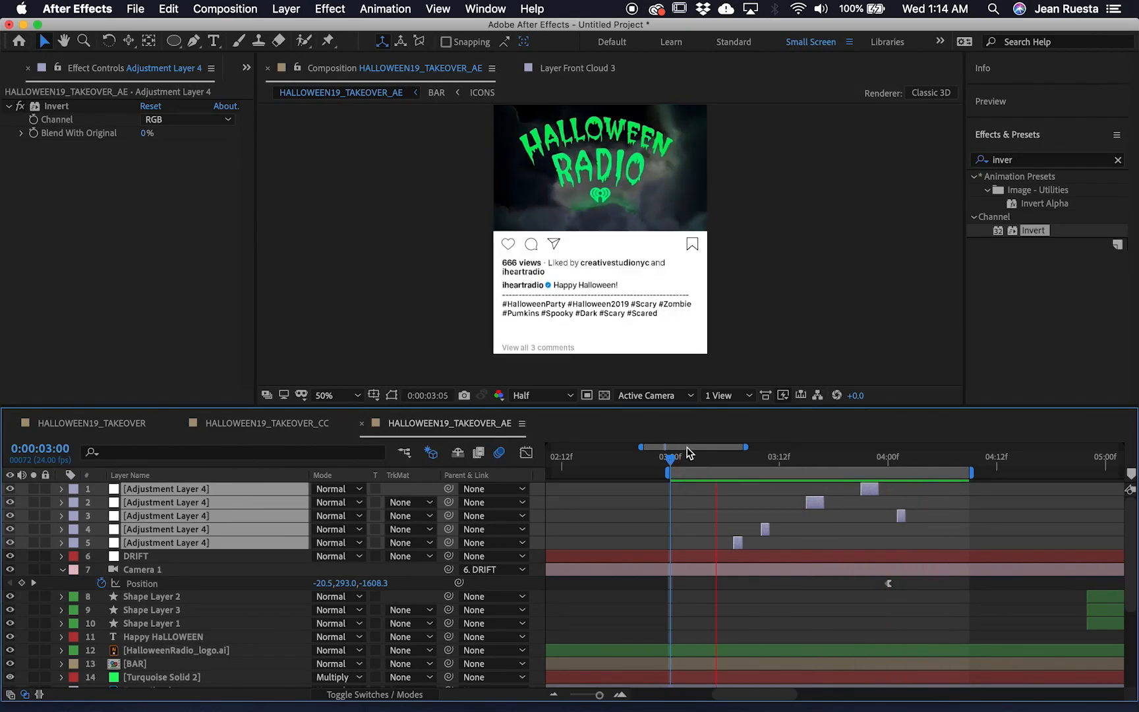
key(space)
Retime the two earliest inverted adjustment layers, starting the bottom one at 0:00:03:03 and the one above at 0:00:03:06.
drag(800, 603, 709, 650)
click(817, 516)
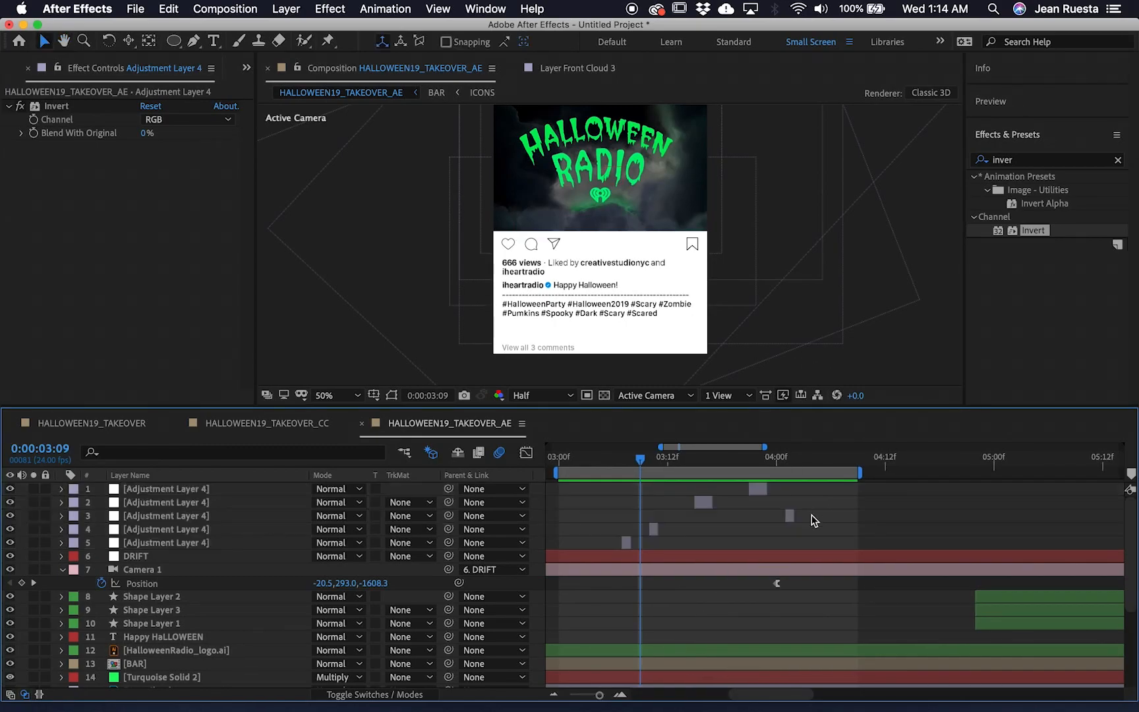
click(789, 517)
drag(599, 695, 595, 696)
key(space)
drag(805, 592, 663, 628)
drag(743, 471, 660, 469)
click(274, 560)
click(256, 545)
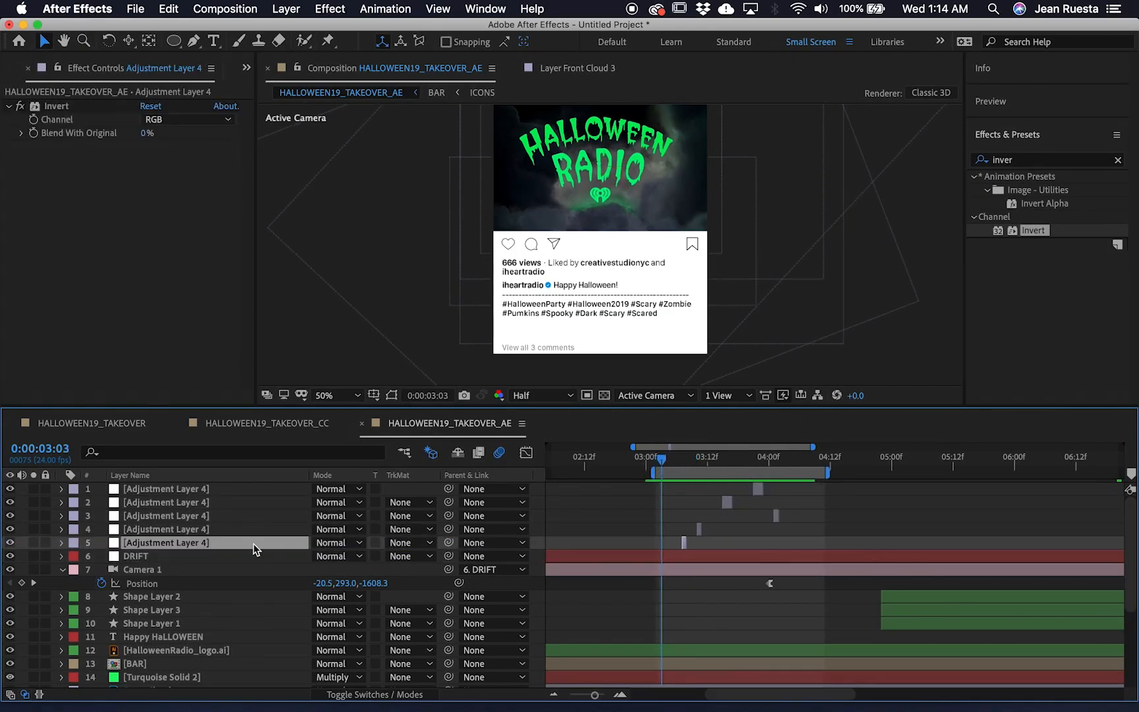
key(bracketleft)
drag(672, 464, 678, 461)
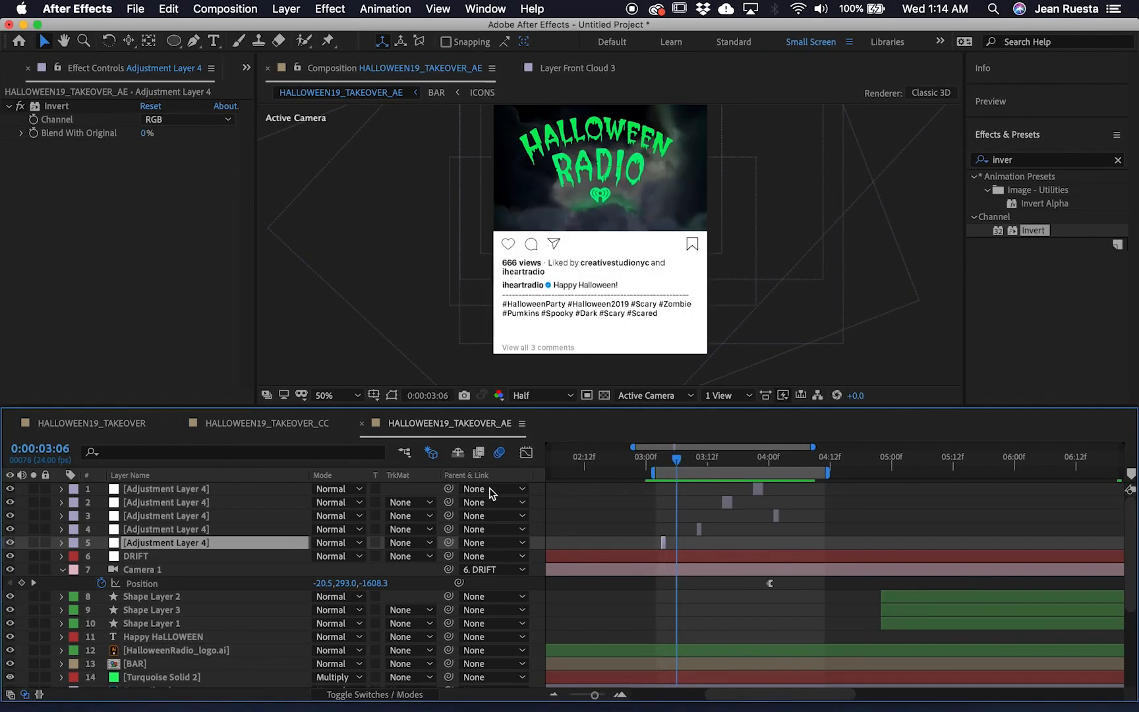
click(277, 529)
key(bracketleft)
Start the second inverted adjustment layer at 0:00:03:13 and the third at 0:00:03:17, and preview the flashes.
mouse_move(688, 446)
mouse_down()
mouse_move(699, 454)
mouse_move(687, 452)
mouse_up()
drag(696, 460, 705, 461)
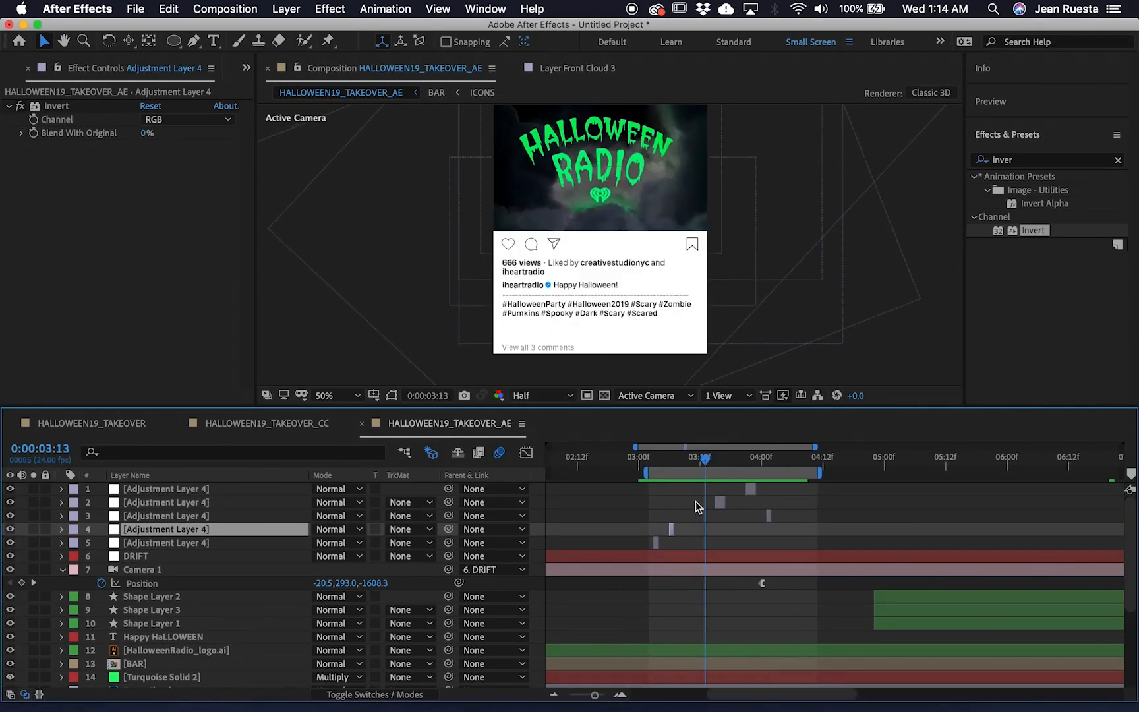
click(265, 507)
key(bracketleft)
drag(737, 455, 725, 457)
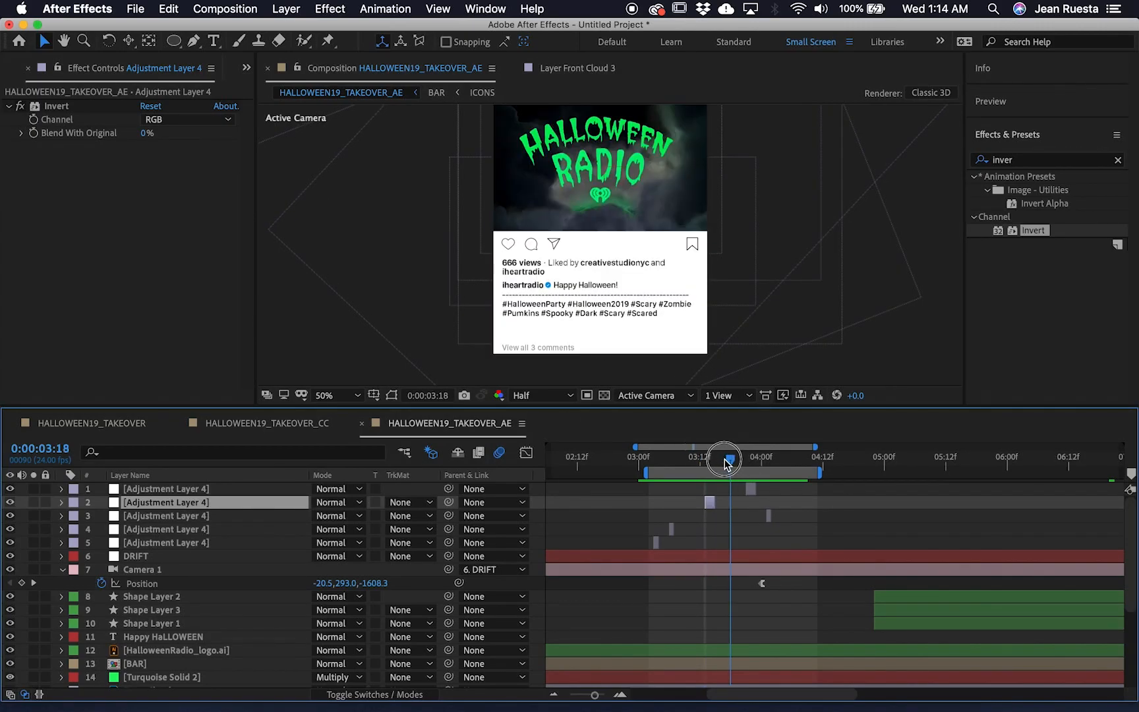
click(257, 518)
key(bracketleft)
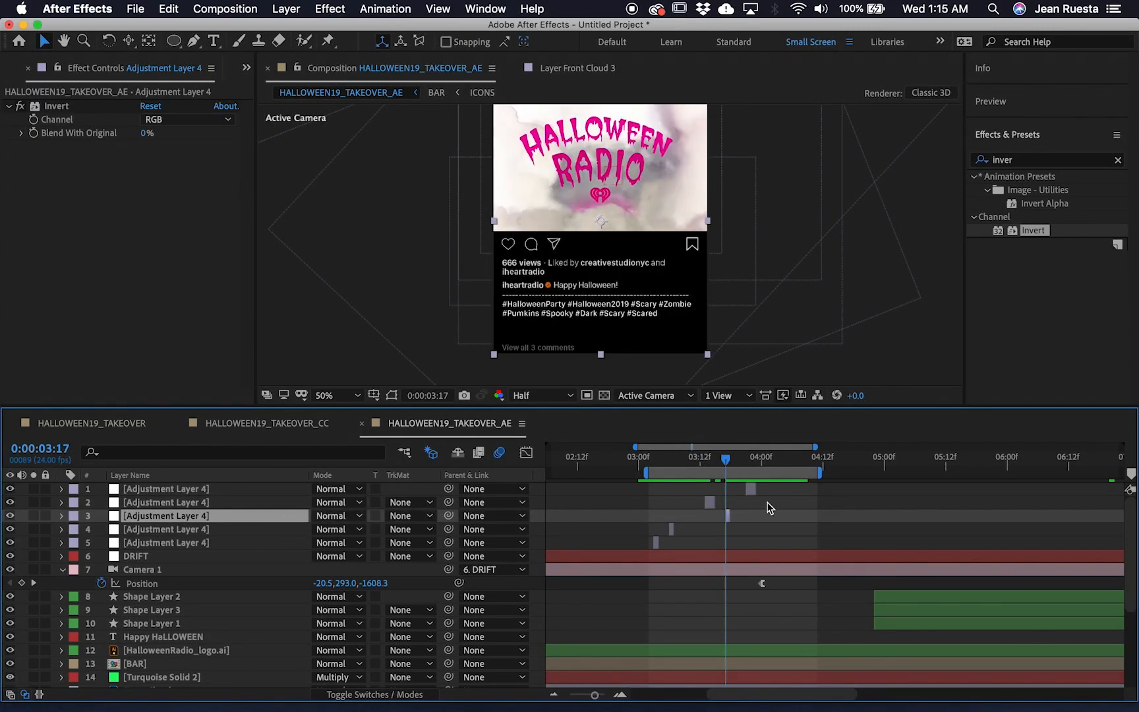
key(space)
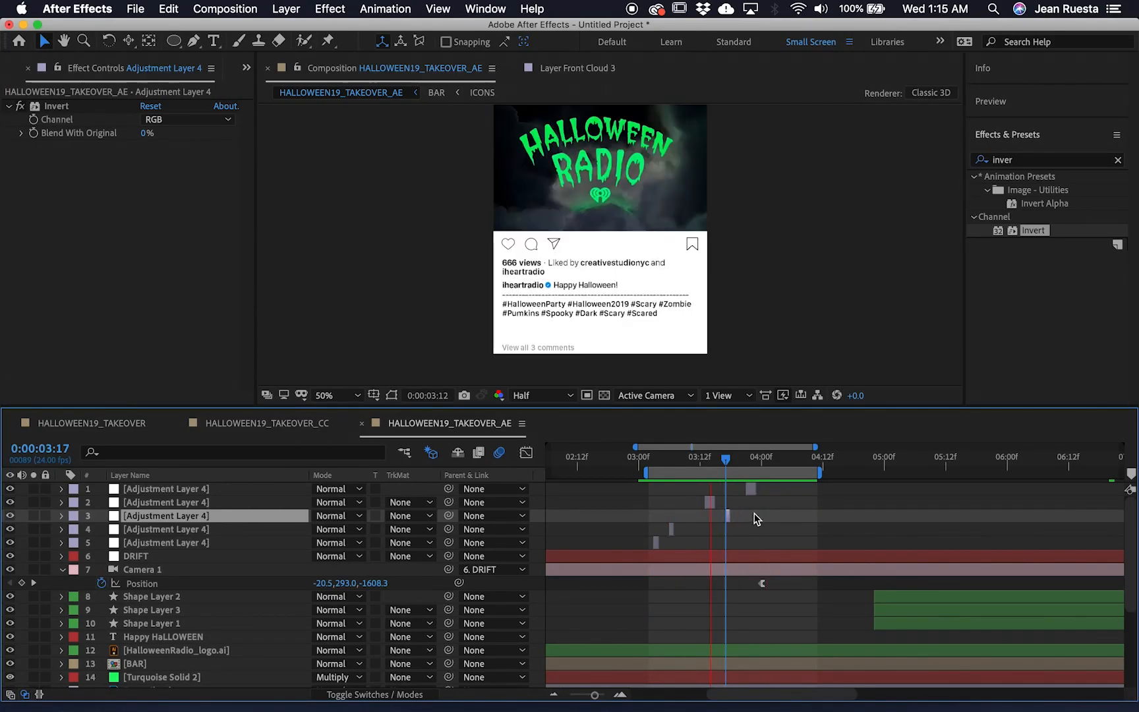
key(space)
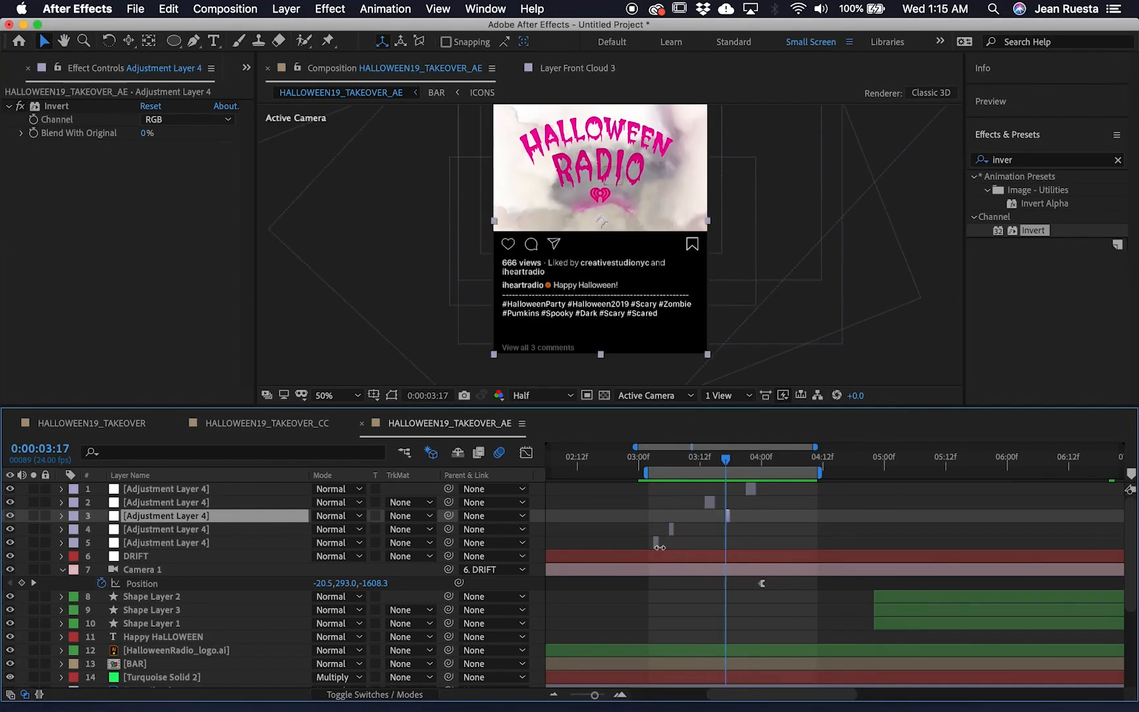
Move the bottom inverted adjustment layer to 0:00:02:16 and start the work area at the same frame.
click(598, 458)
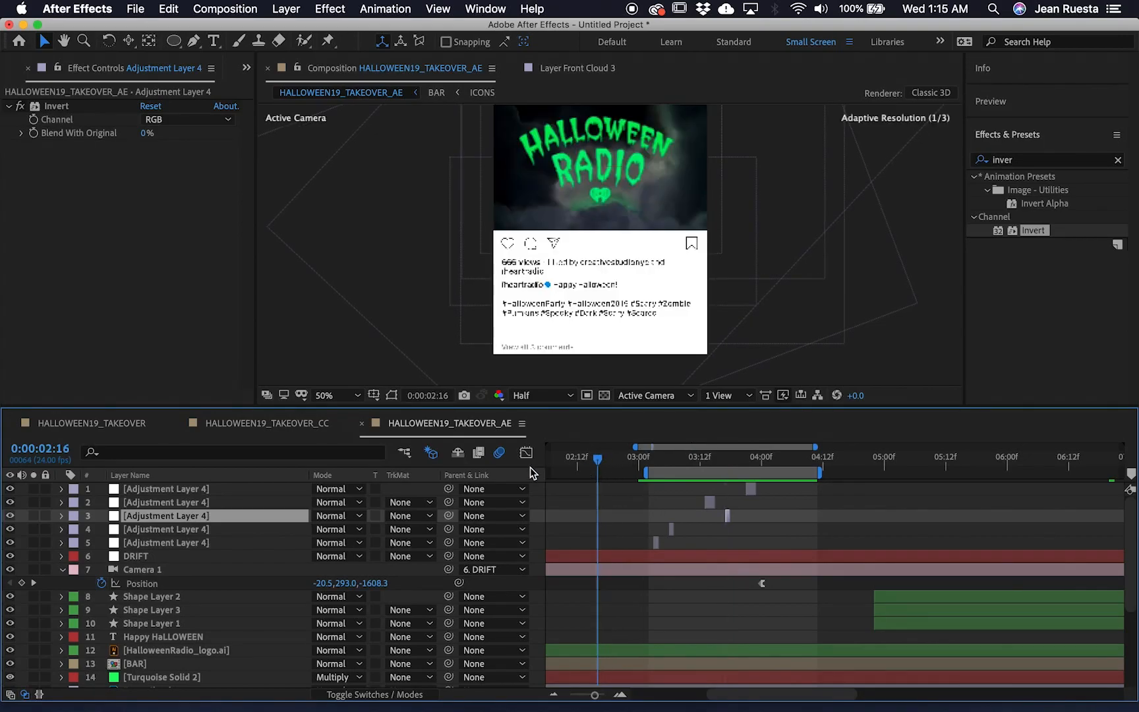
click(237, 541)
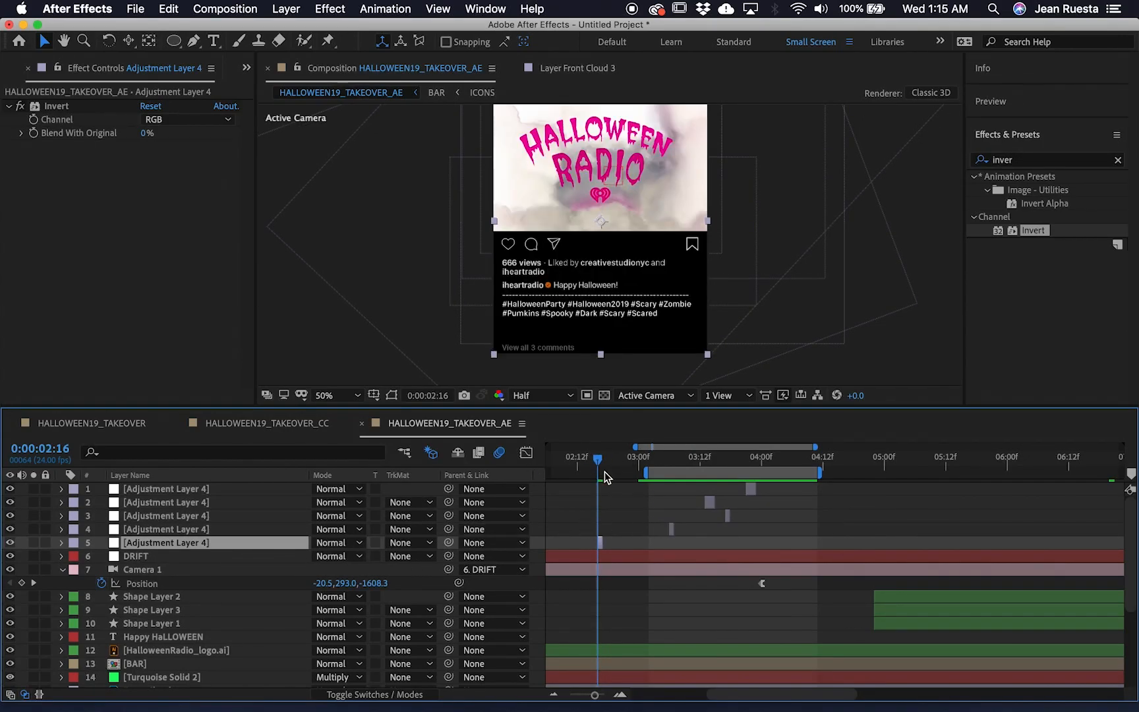
key(b)
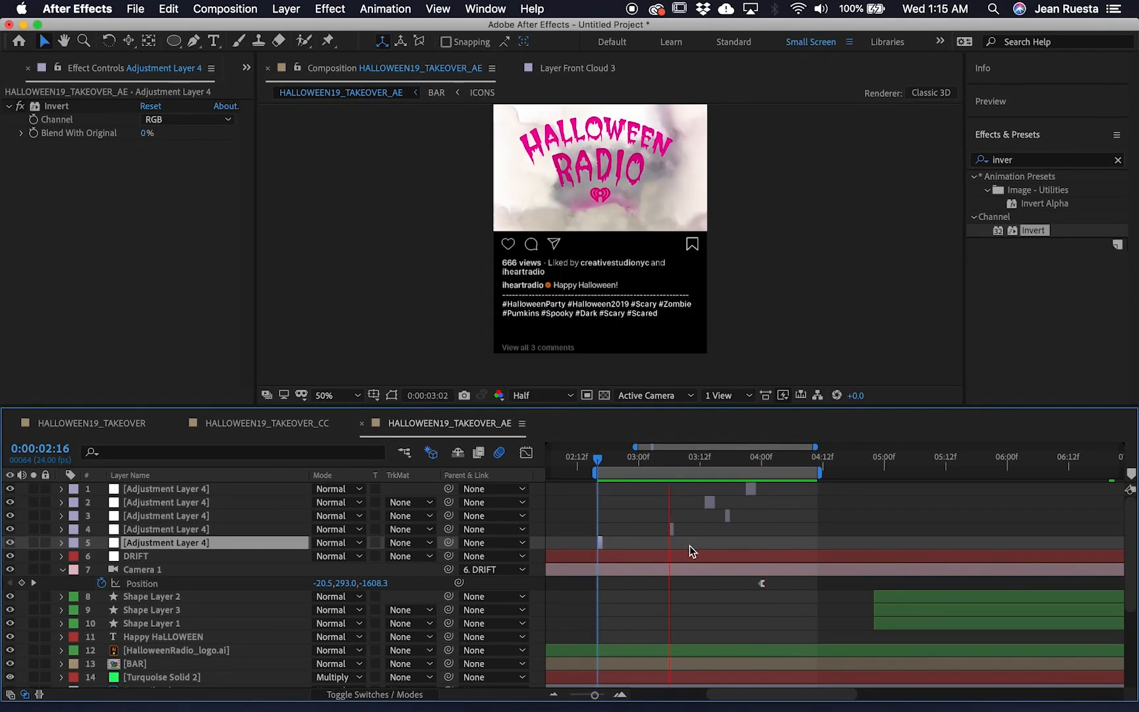
Replace the five inverted adjustment layers in HALLOWEEN19_TAKEOVER_AE with copies of the nine Adjustment Layer 2 layers from HALLOWEEN19_TAKEOVER_CC.
click(267, 423)
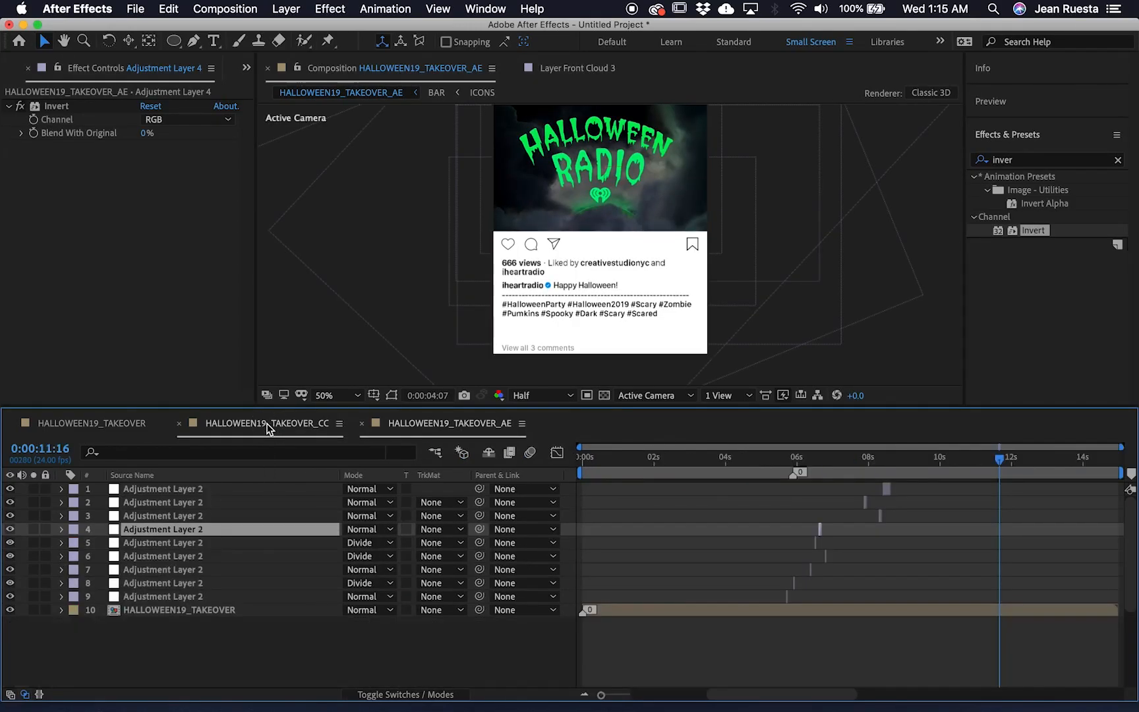
click(193, 598)
shift+click(201, 491)
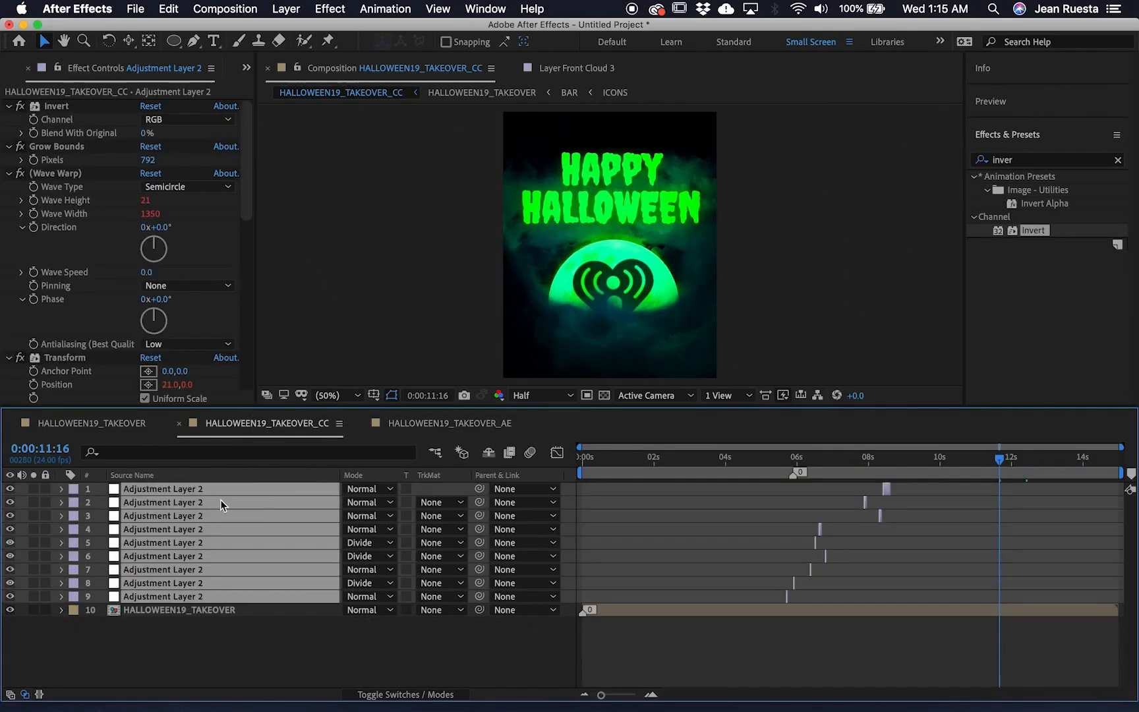
click(452, 427)
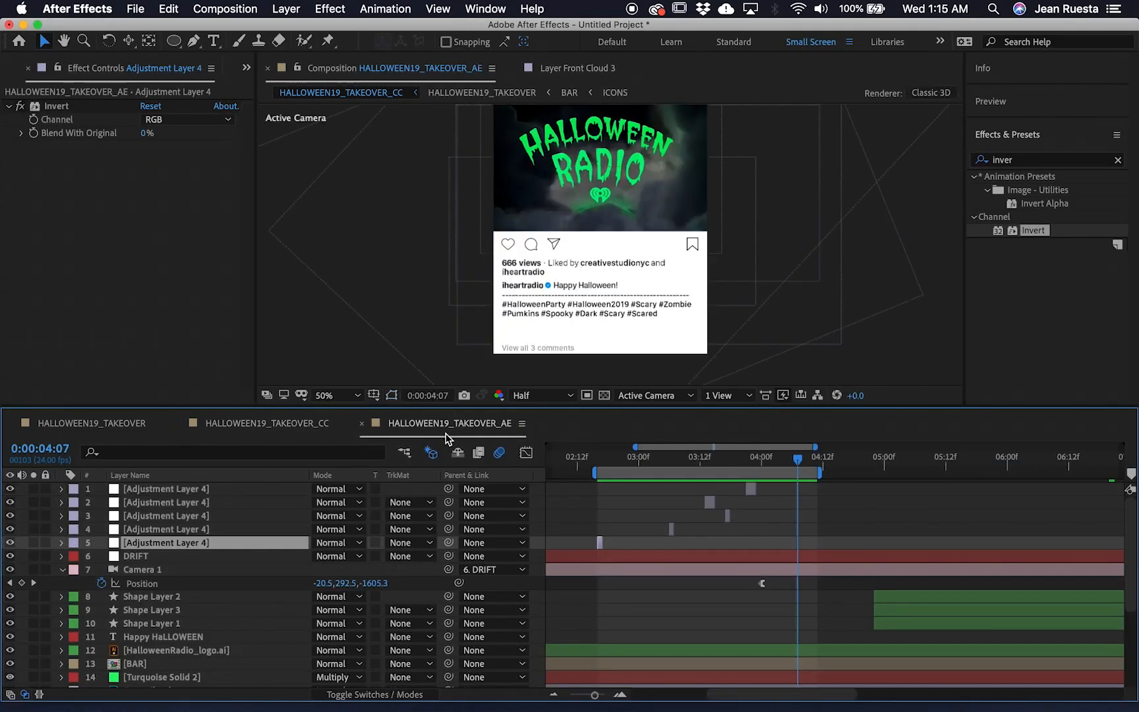
shift+click(164, 491)
key(Delete)
key(super+v)
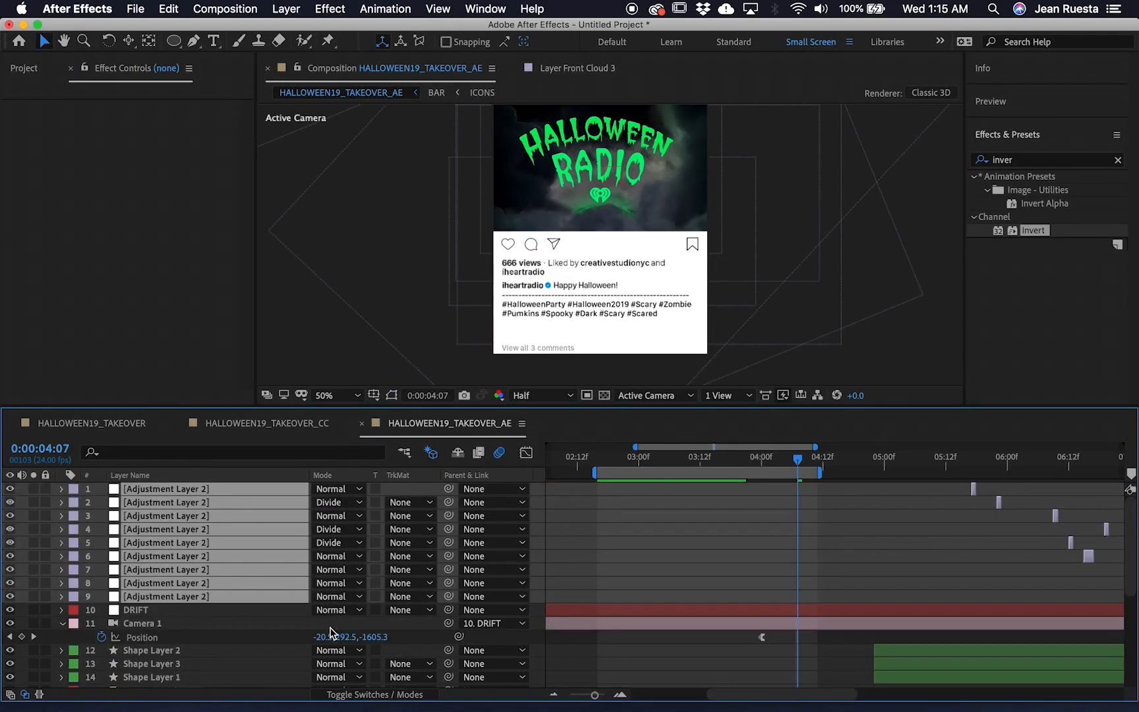
Examine the pasted glitch layers' timing and the effects on the fifth adjustment layer at 0:00:06:12.
drag(595, 694, 581, 695)
key(space)
drag(849, 585, 1011, 607)
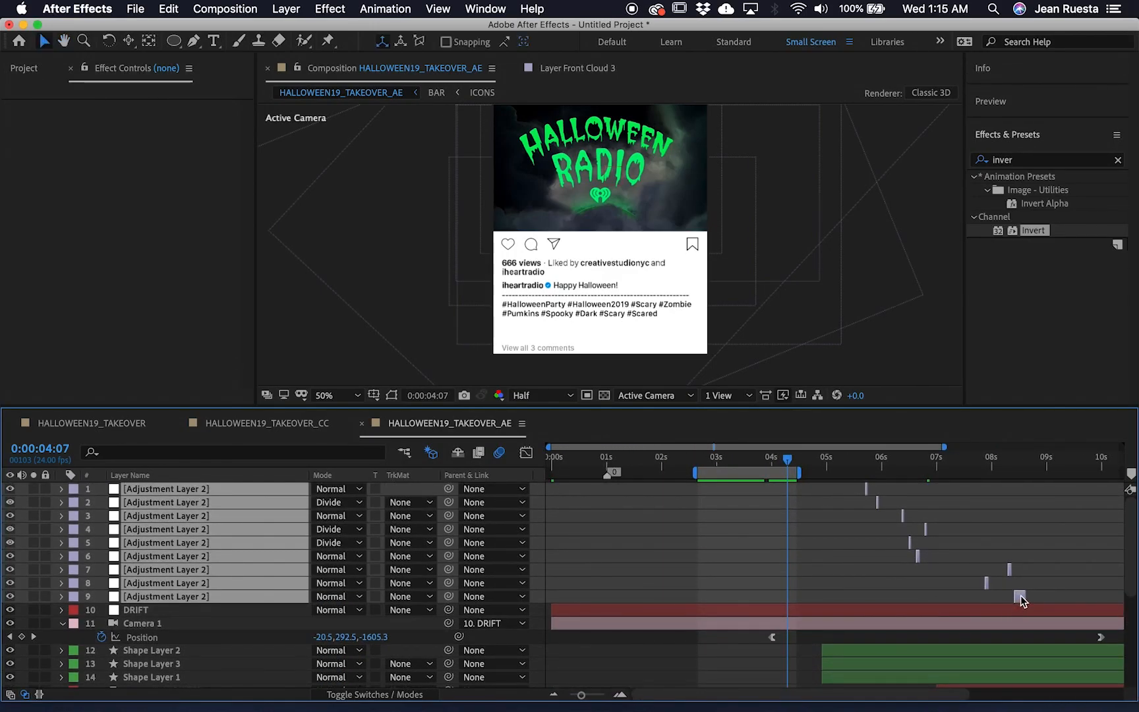
click(768, 465)
drag(768, 464, 909, 497)
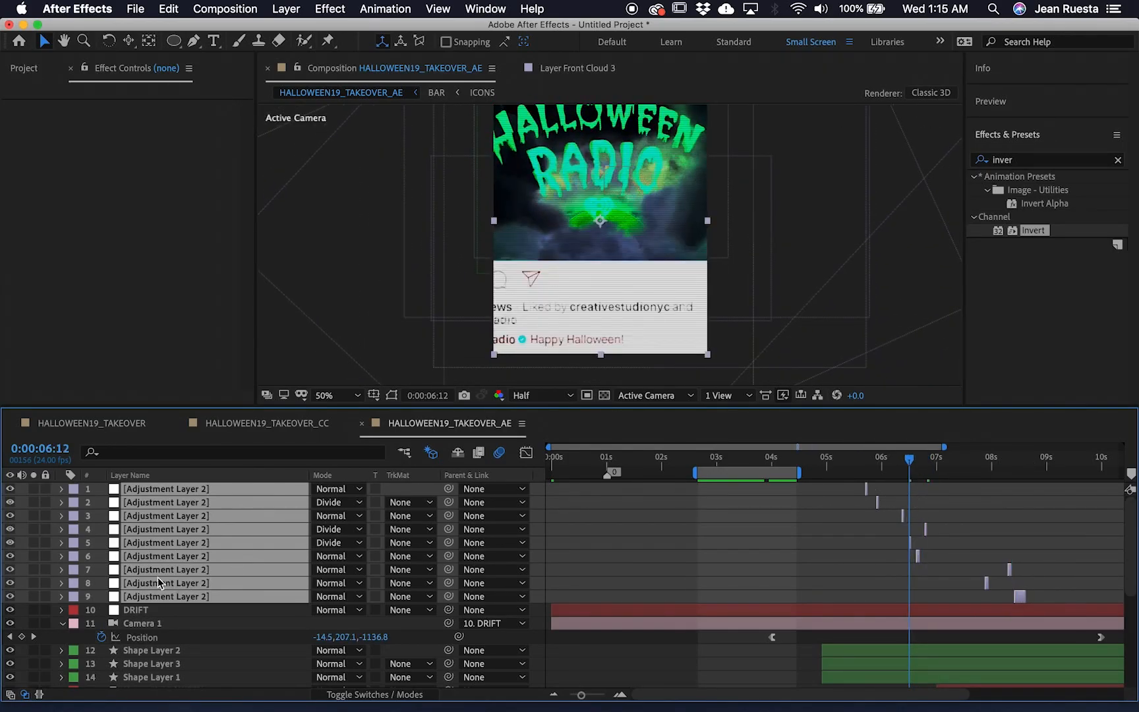
click(101, 544)
key(r)
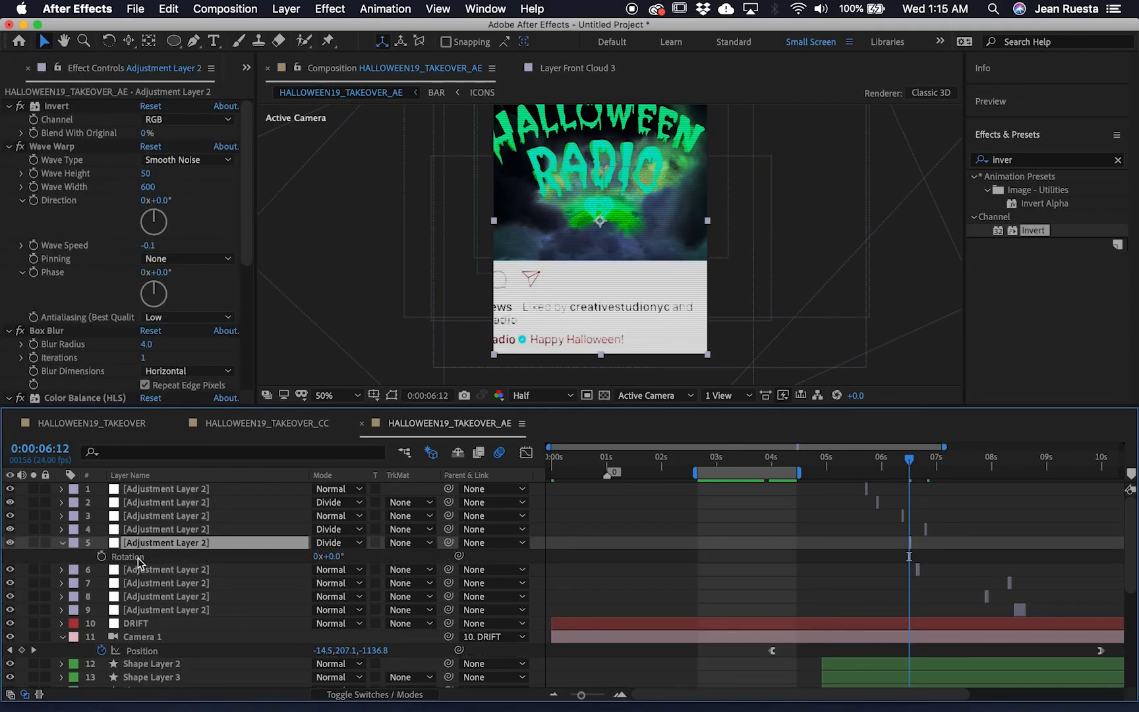
key(e)
click(132, 558)
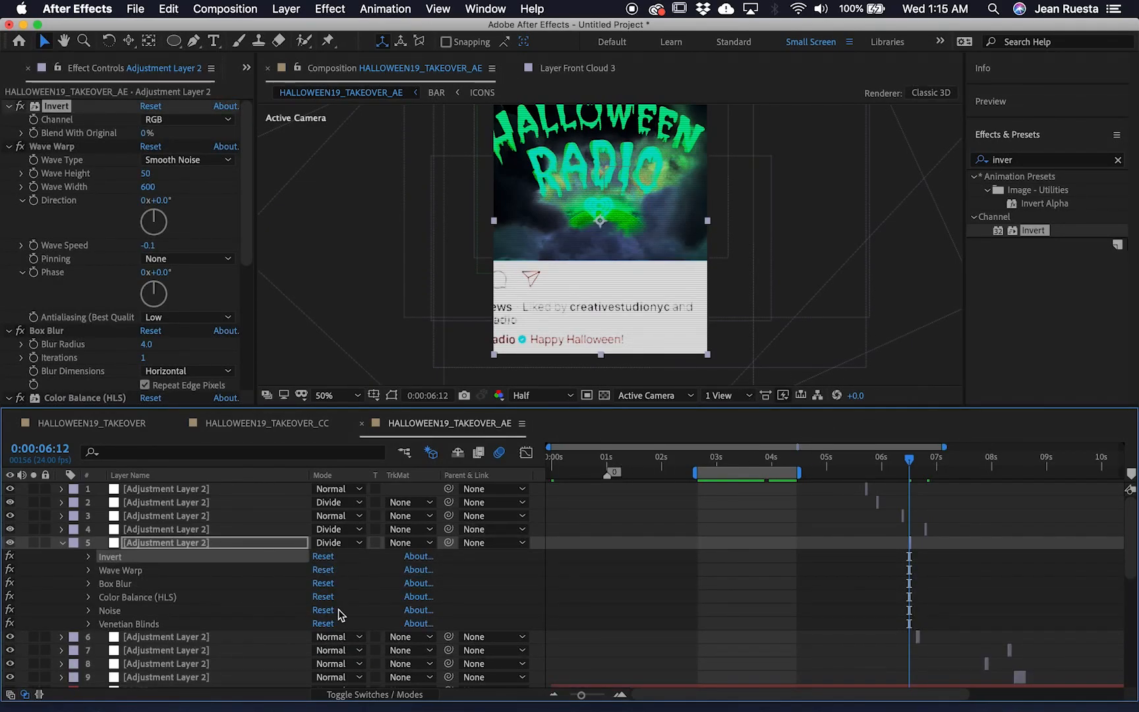
drag(582, 698, 612, 704)
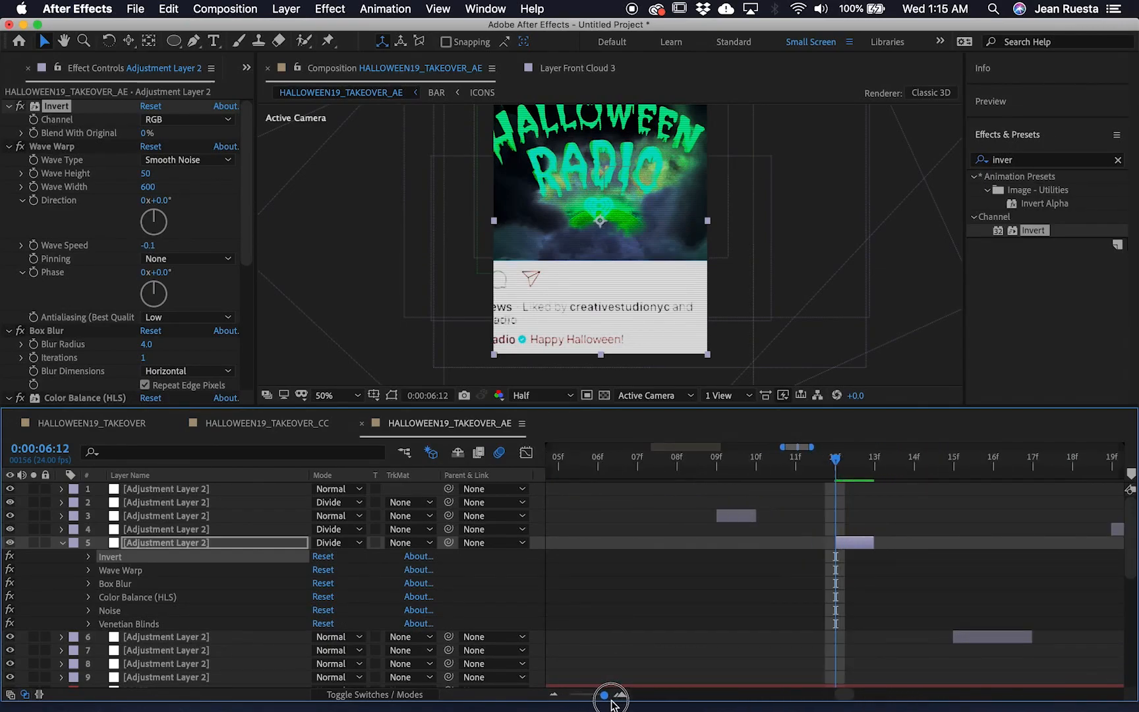
drag(805, 466, 835, 468)
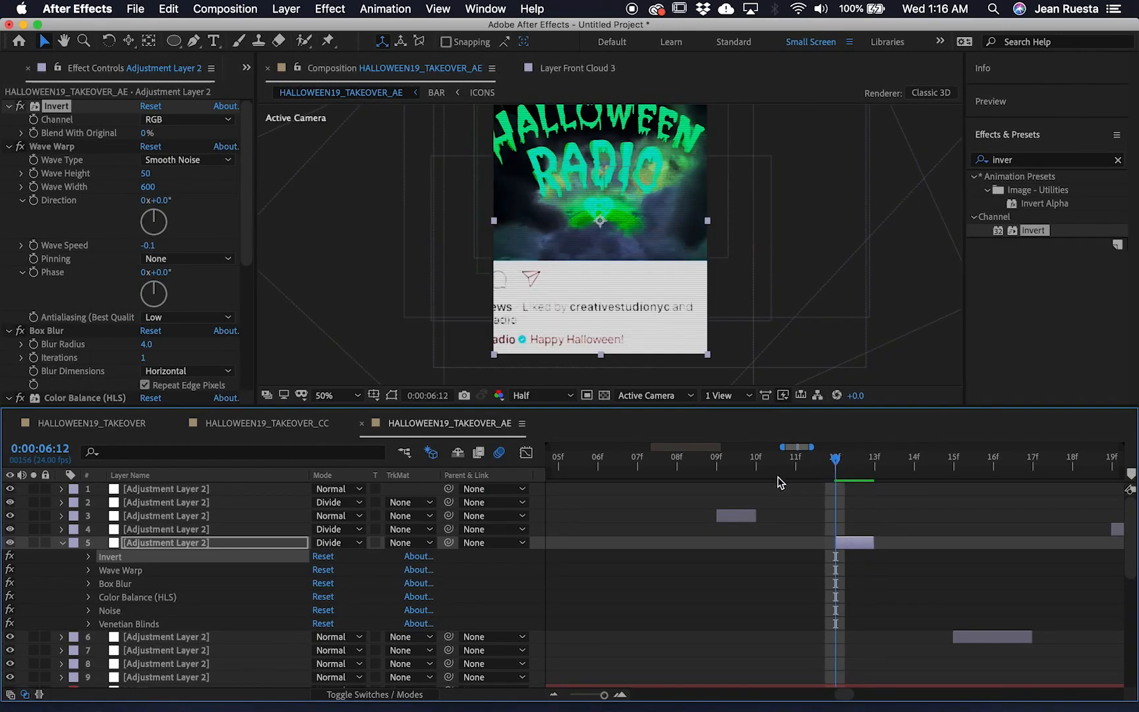
click(62, 542)
drag(603, 695, 570, 697)
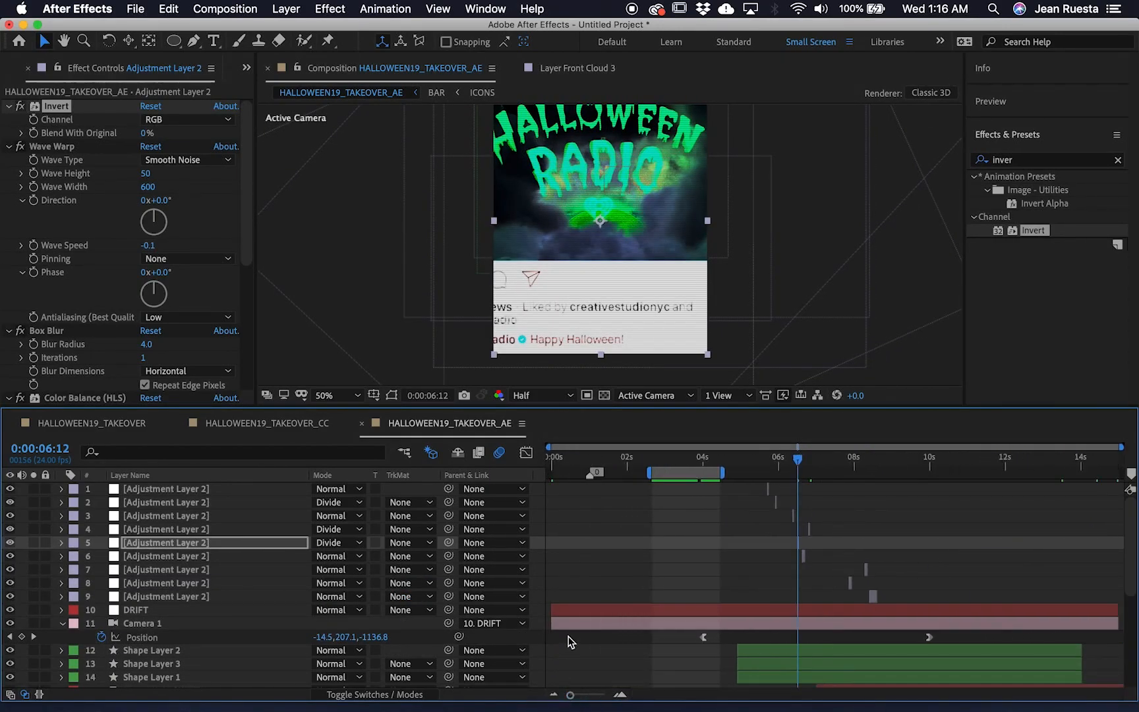
Extend the work area's end to about 0:00:13:05, check the glitch at 0:00:05:17, and collapse Camera 1's properties.
drag(723, 473, 1051, 472)
drag(797, 460, 767, 476)
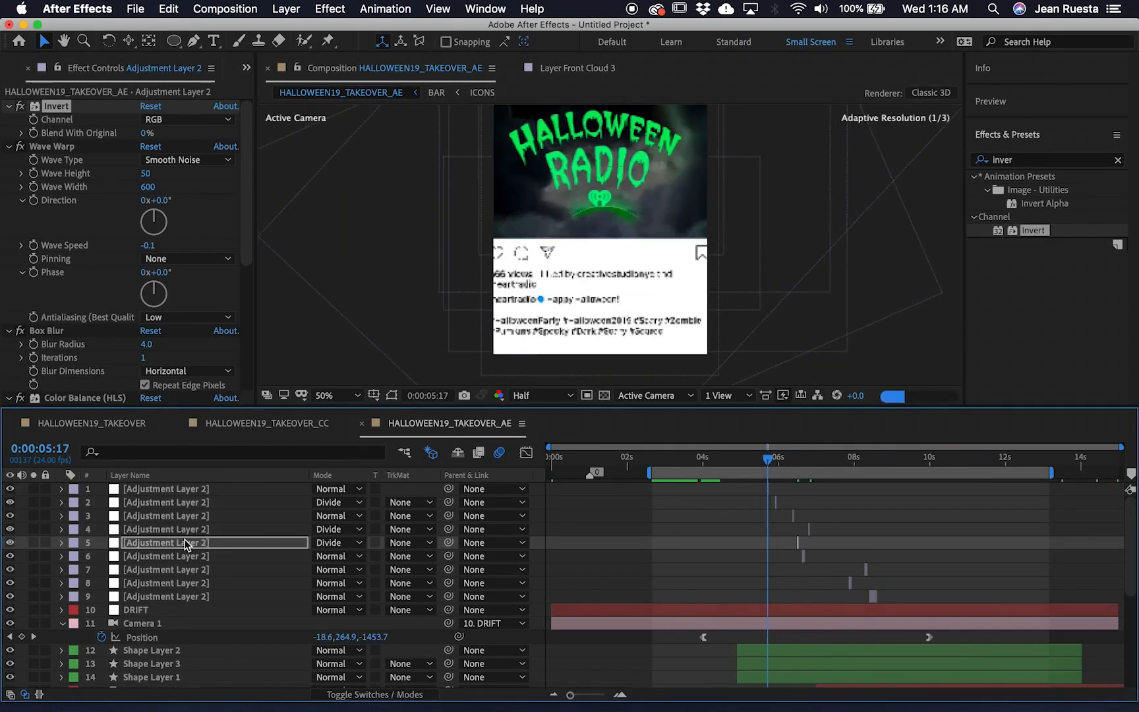
click(62, 622)
Trim the Moon 2 and Moon 3 layers so both start at 0:00:07:19.
scroll(208, 605, down, 2)
scroll(162, 633, down, 4)
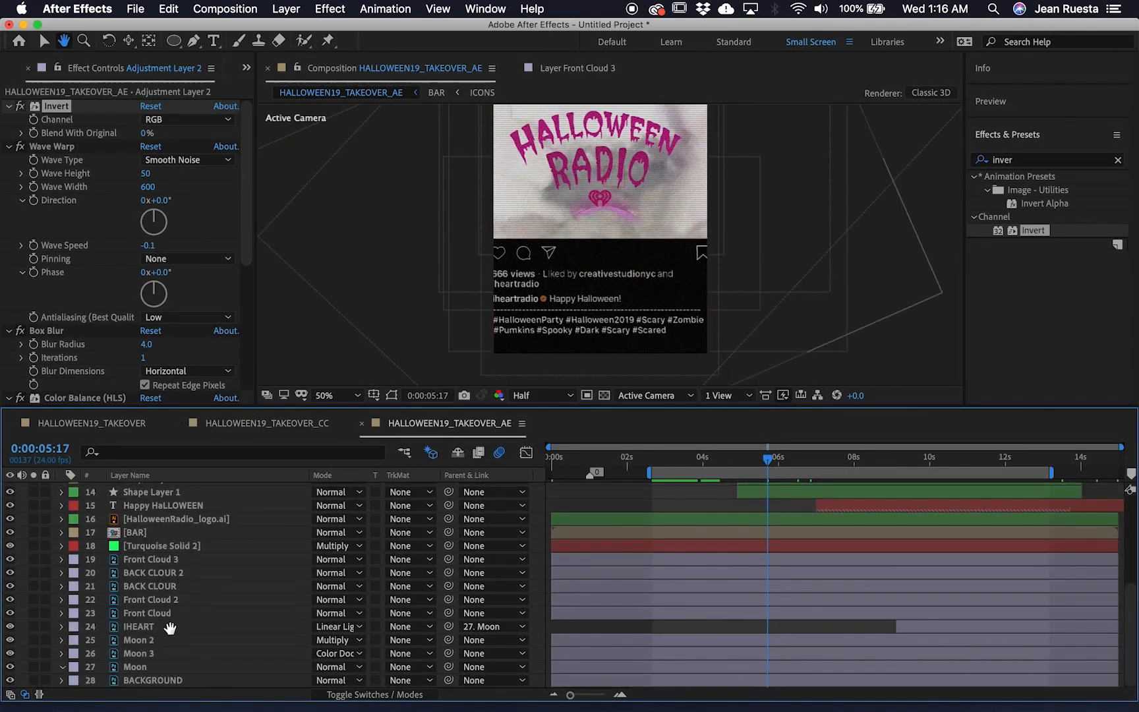
click(165, 640)
shift+click(165, 652)
drag(756, 480, 657, 471)
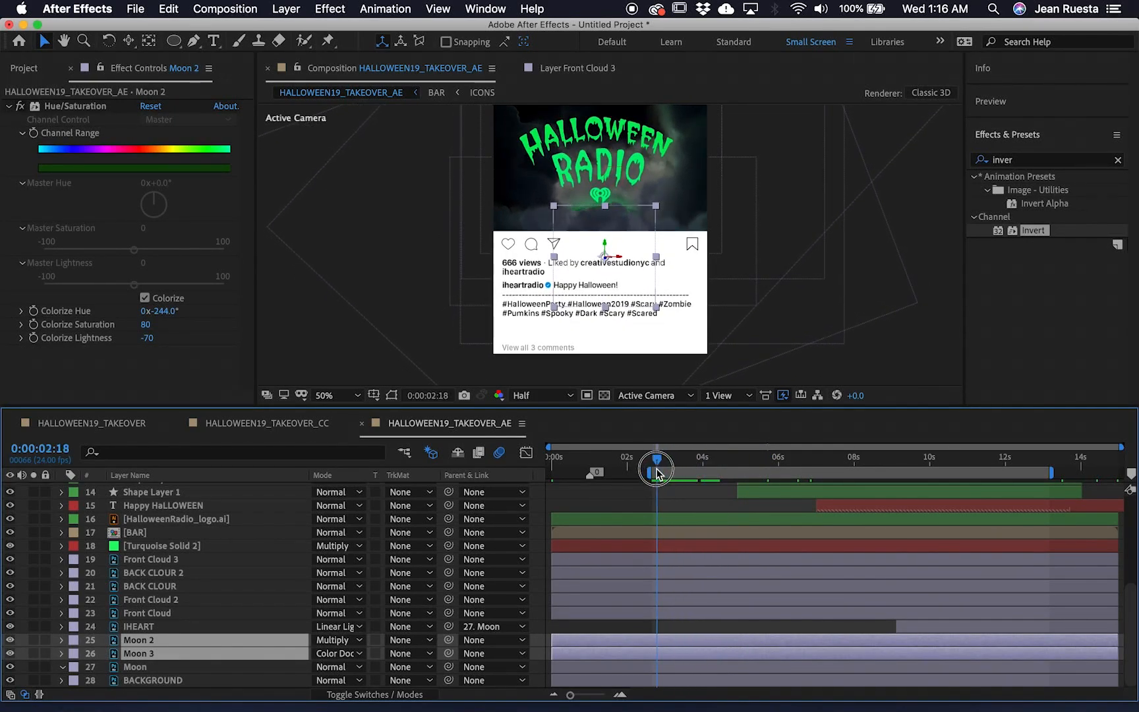
drag(14, 652, 13, 640)
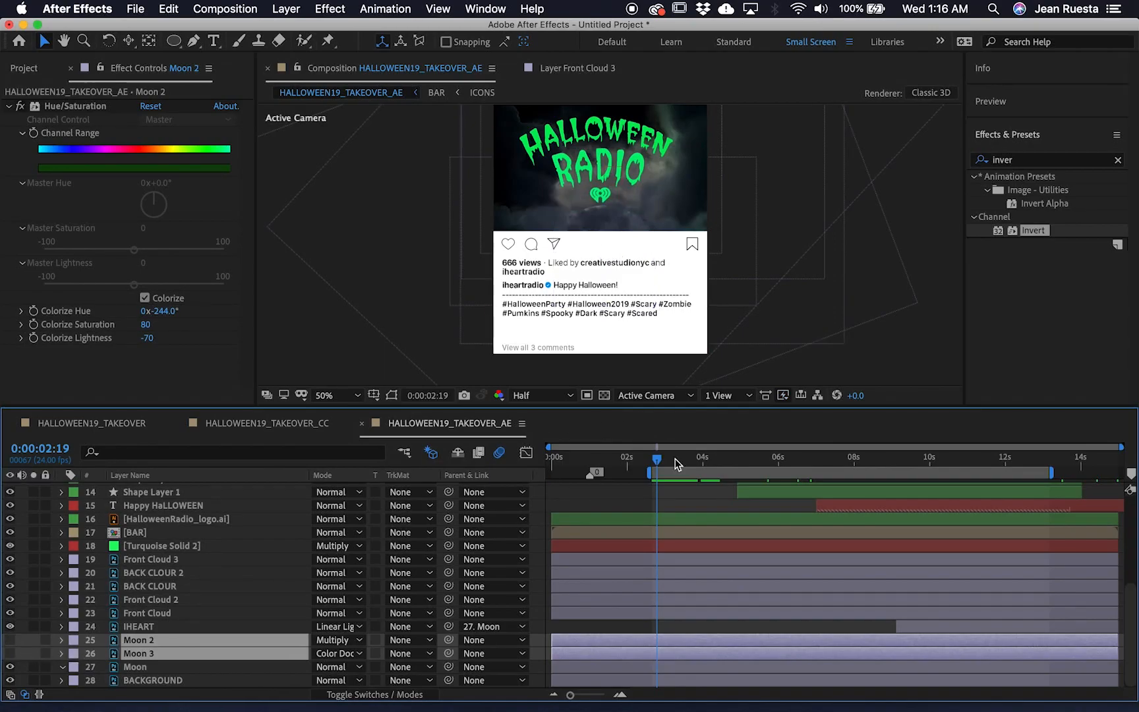
drag(644, 467, 846, 474)
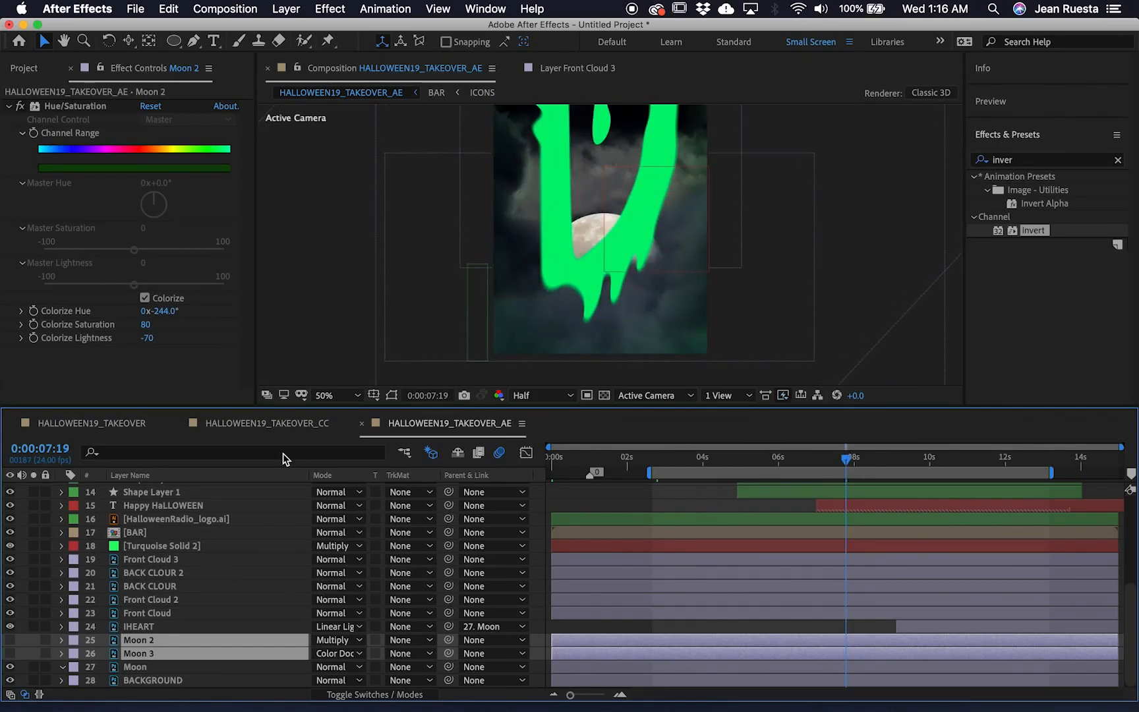
key(alt+bracketleft)
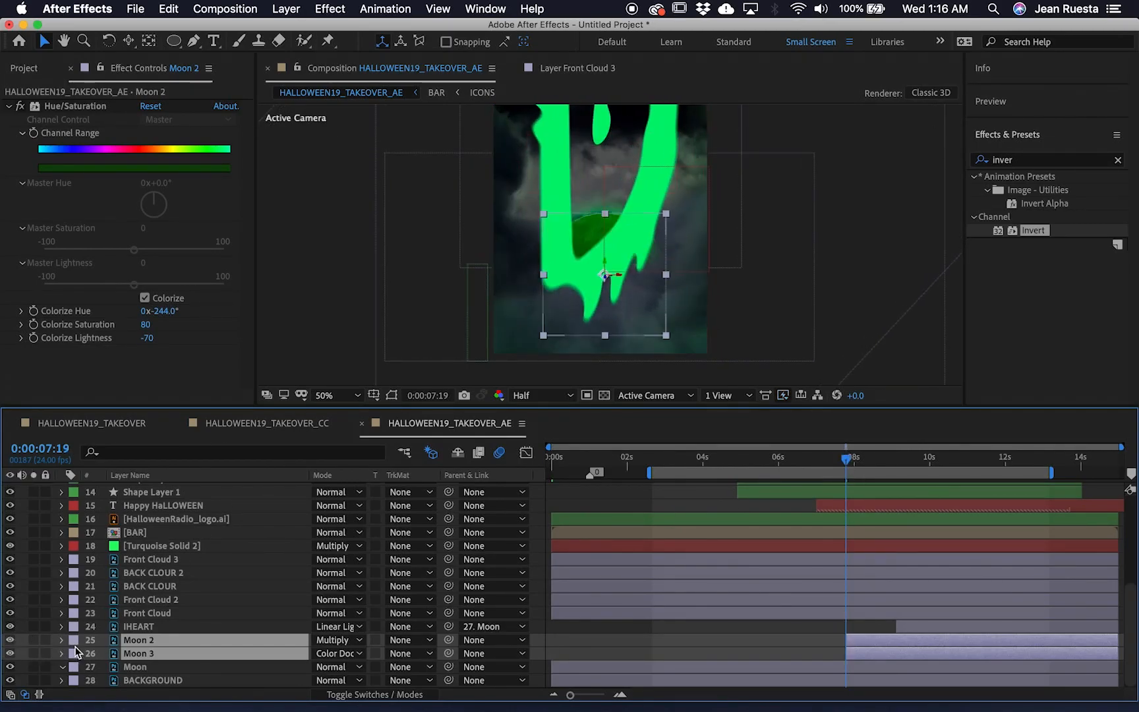
Keyframe the opacity of Moon 2 and Moon 3 from 0% at 0:00:07:19 to 100% at 0:00:10:10.
key(t)
scroll(332, 609, down, 1)
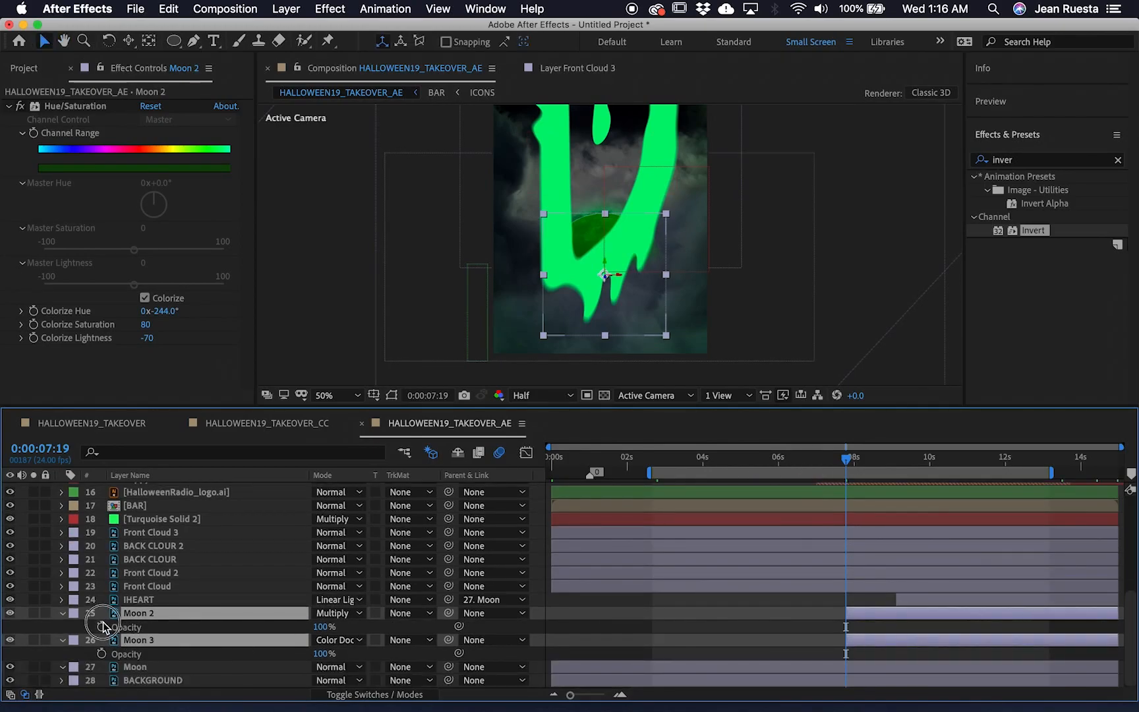
click(101, 626)
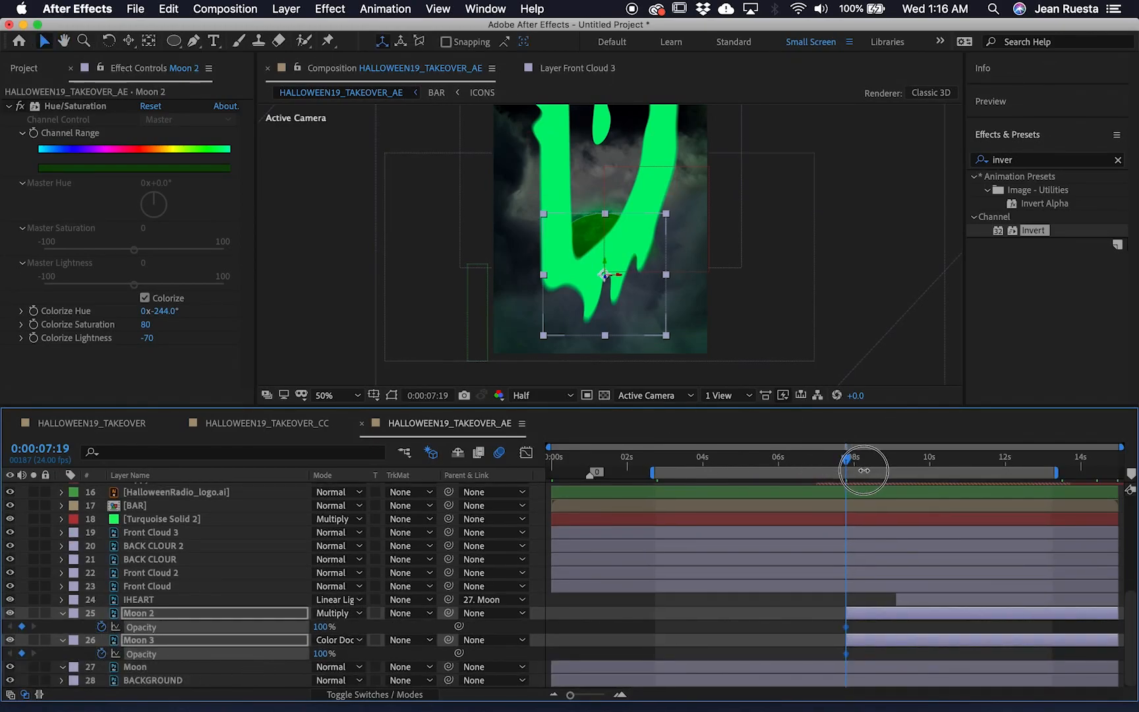
drag(857, 464, 945, 477)
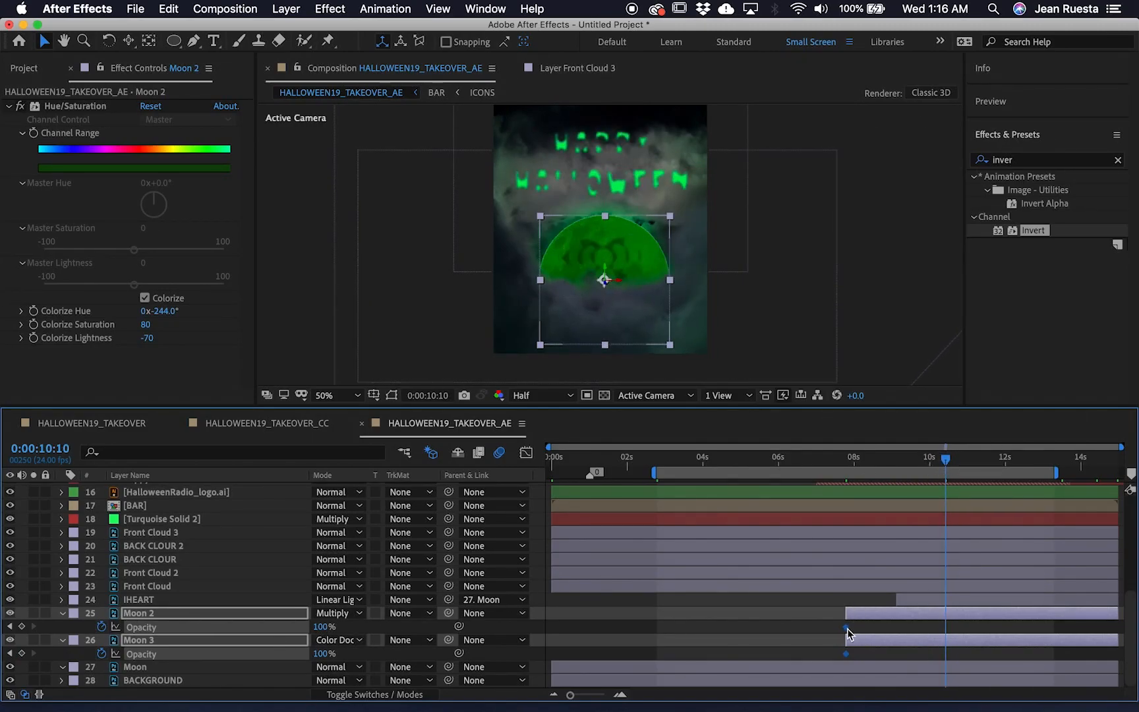
key(i)
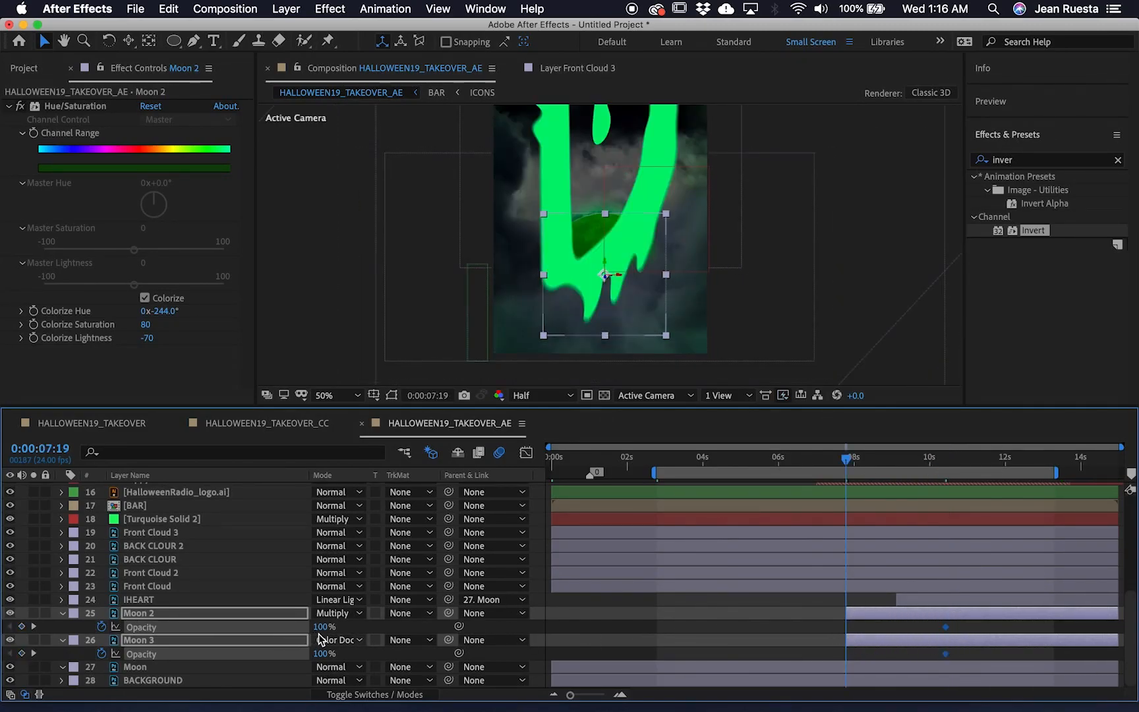
click(778, 633)
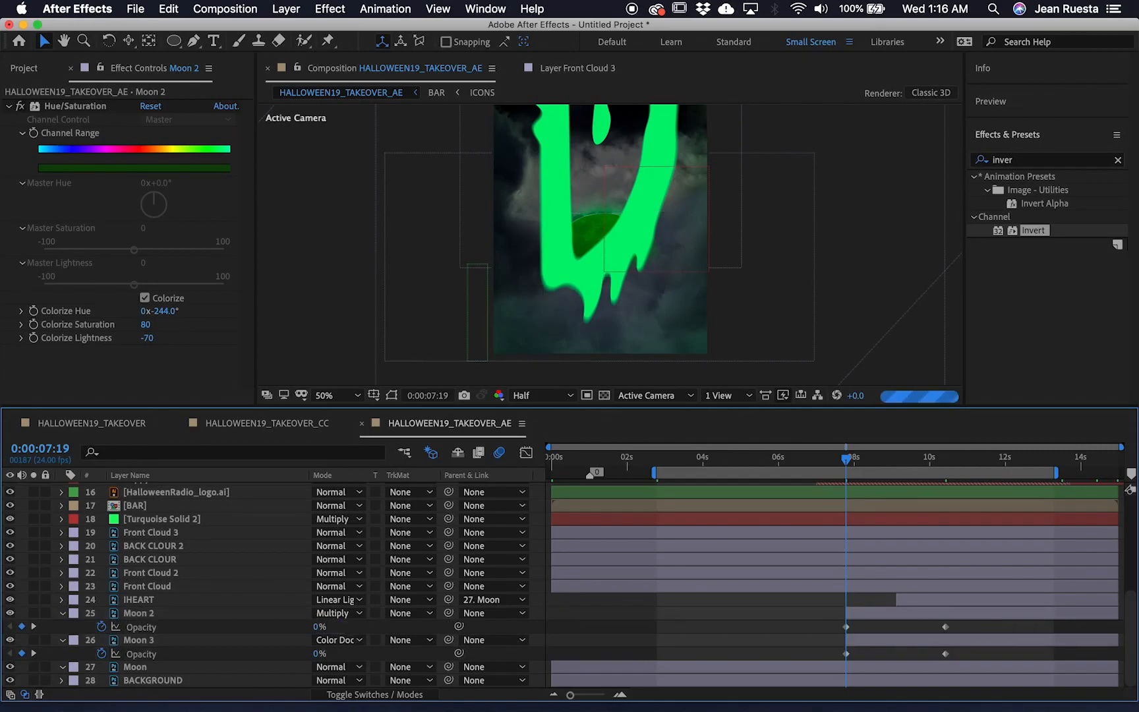
Preview the moon fade, extend the ending opacity keyframes of Moon 2 and Moon 3 slightly past 0:00:10:10, and apply Easy Ease In.
drag(845, 460, 900, 459)
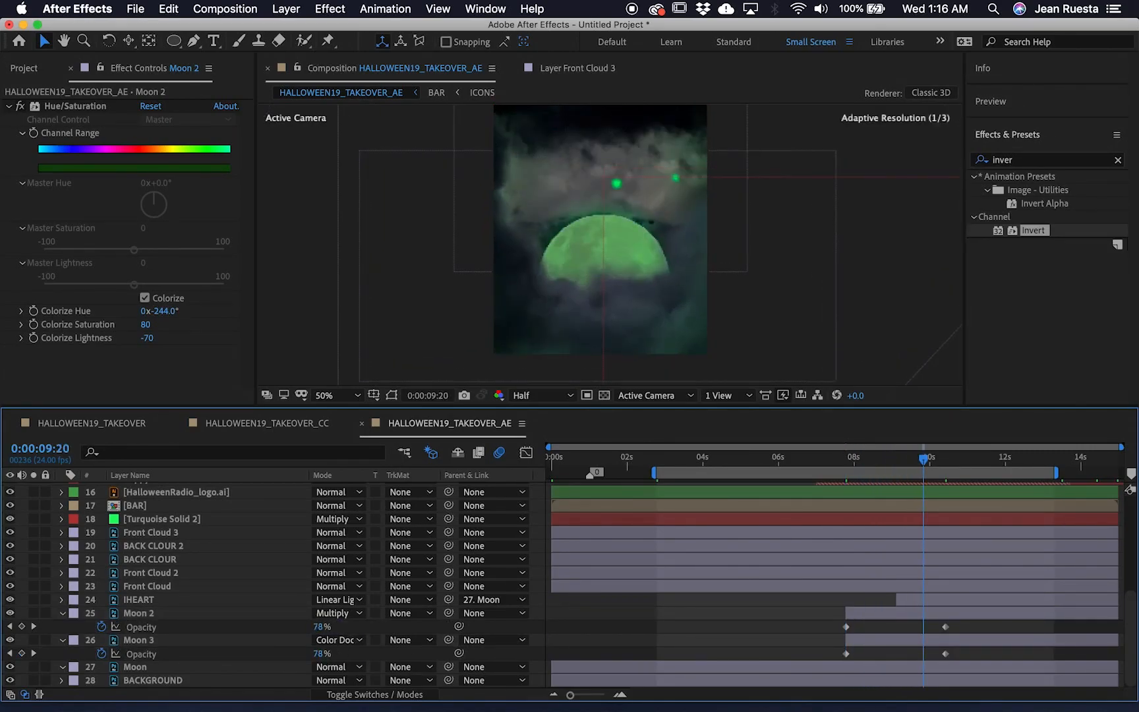
key(space)
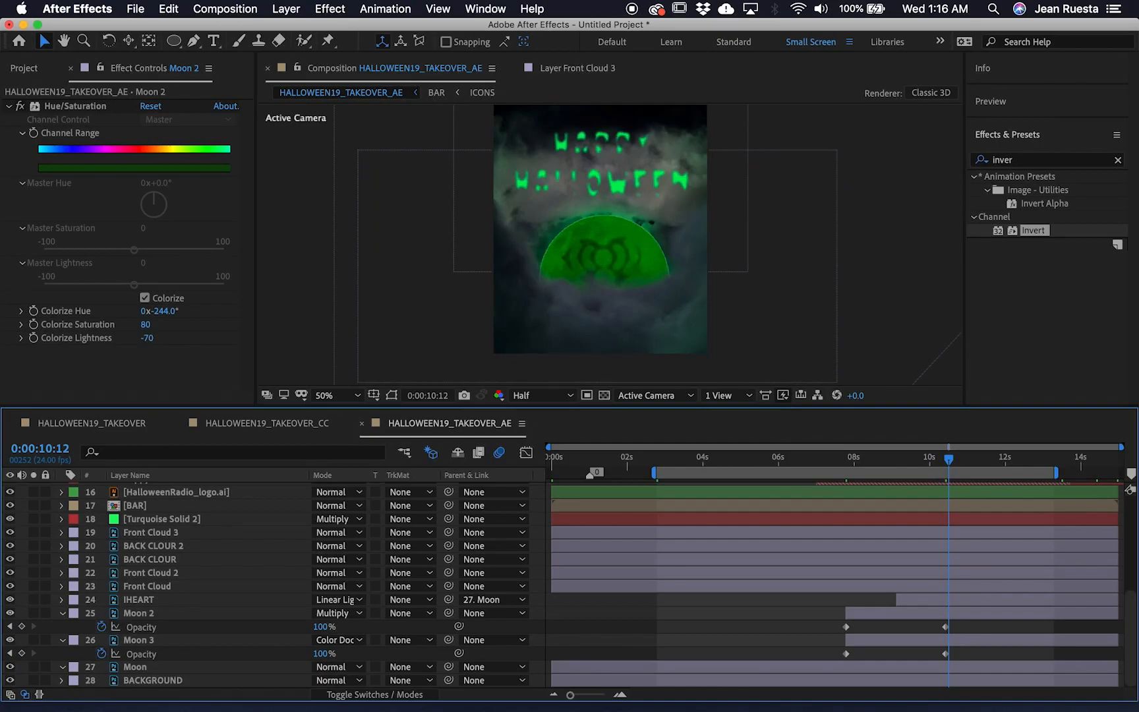
drag(930, 621, 958, 654)
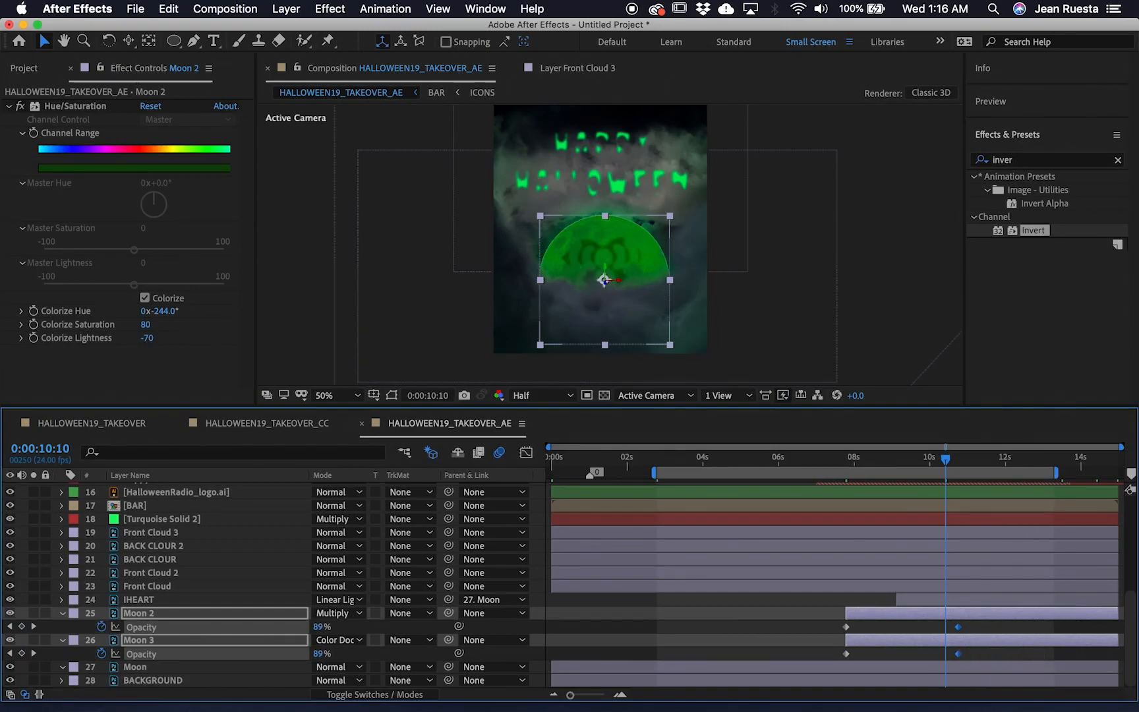
right_click(959, 654)
mouse_move(1015, 695)
click(791, 621)
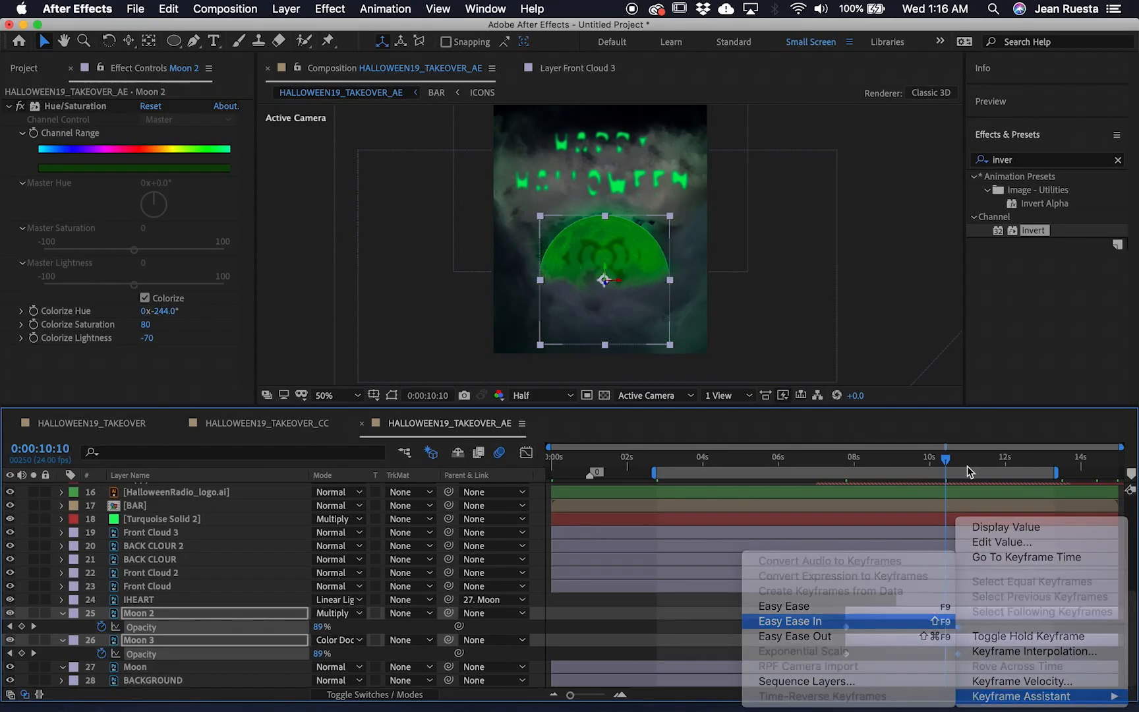
Start the work area at 0:00:07:13 and preview the green moon fade at Third resolution.
drag(843, 459, 838, 457)
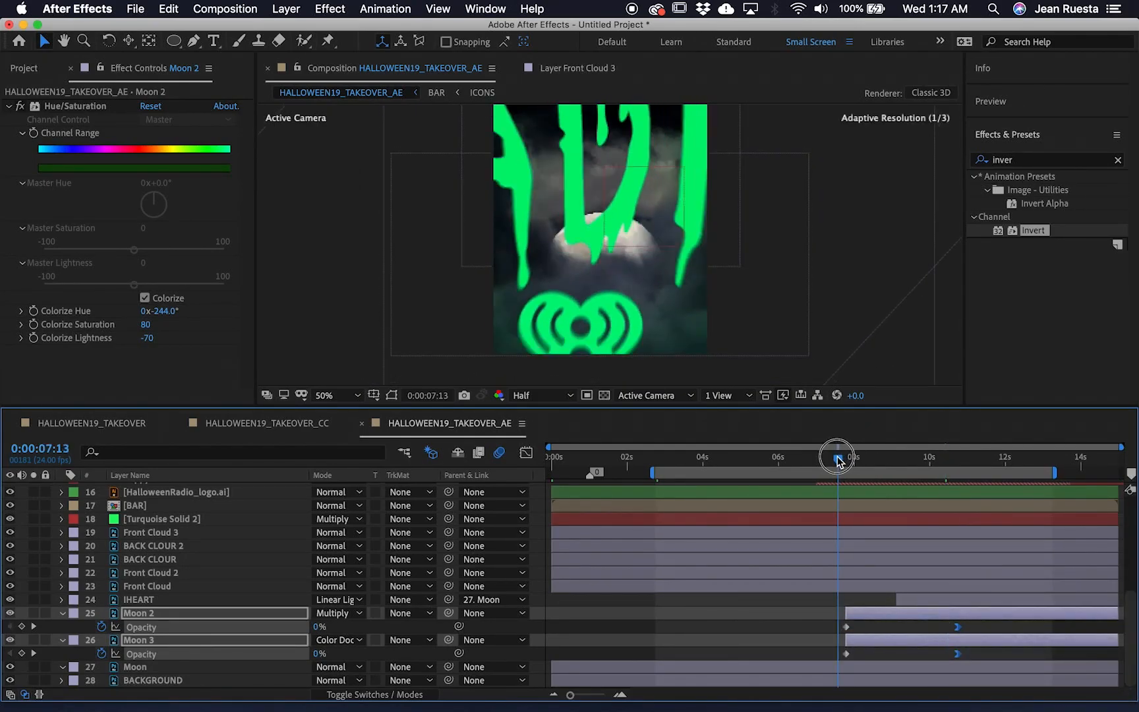
key(b)
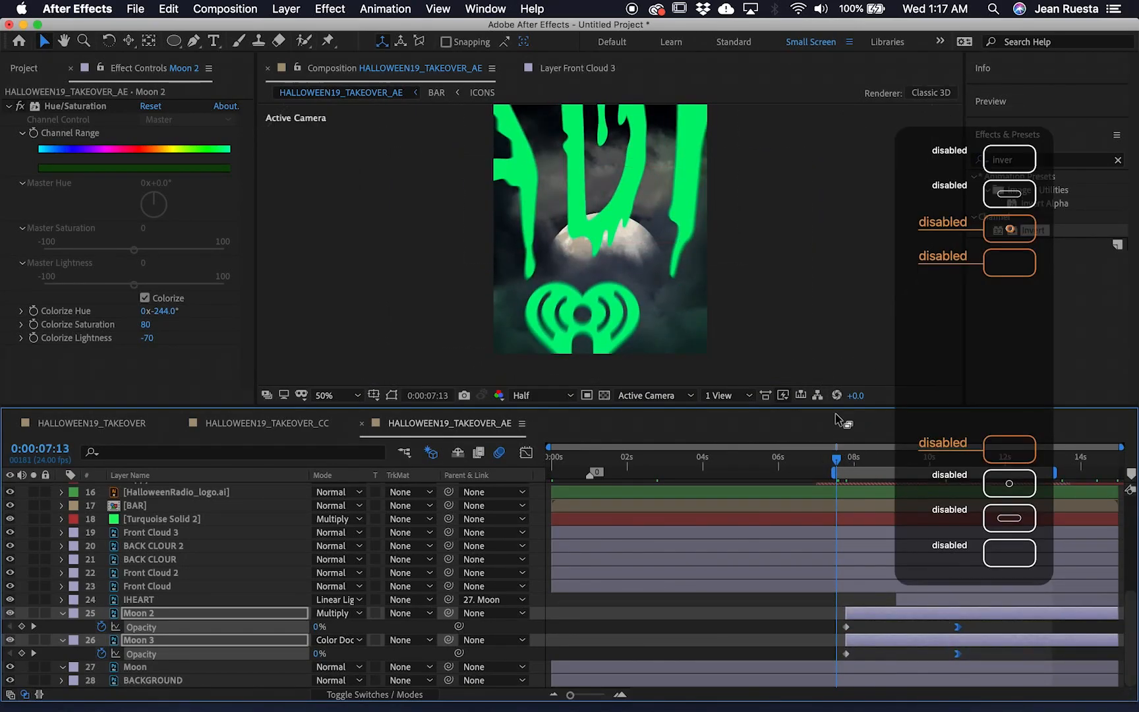
key(space)
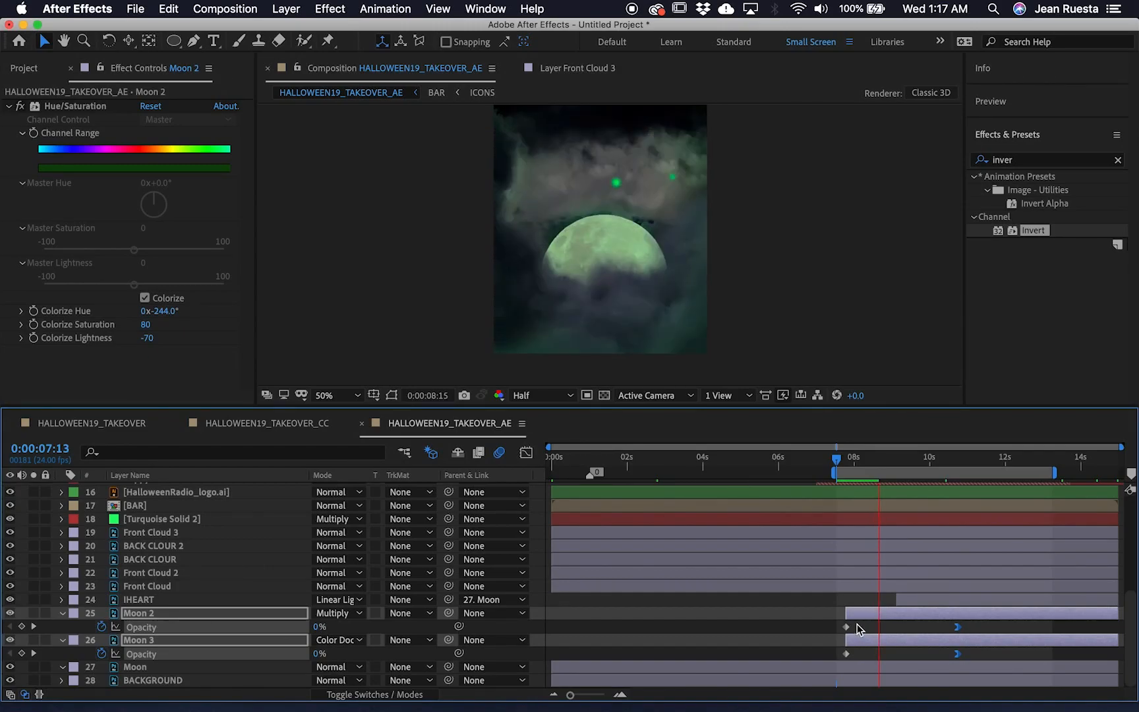
click(535, 399)
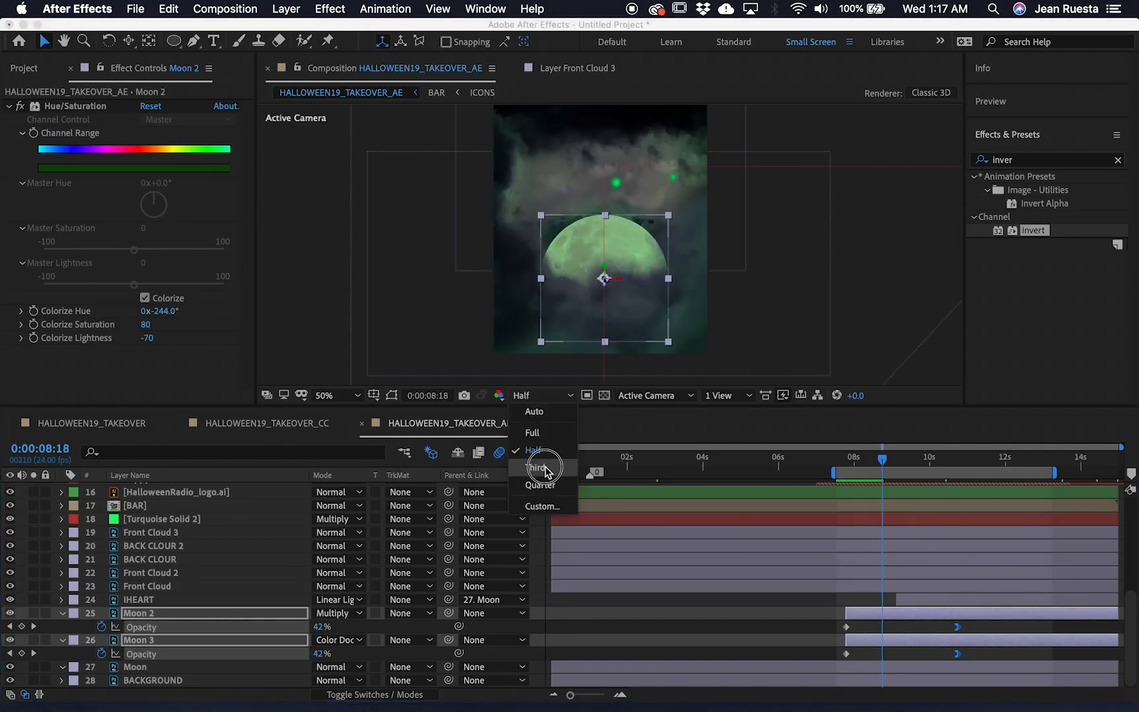
click(540, 451)
key(space)
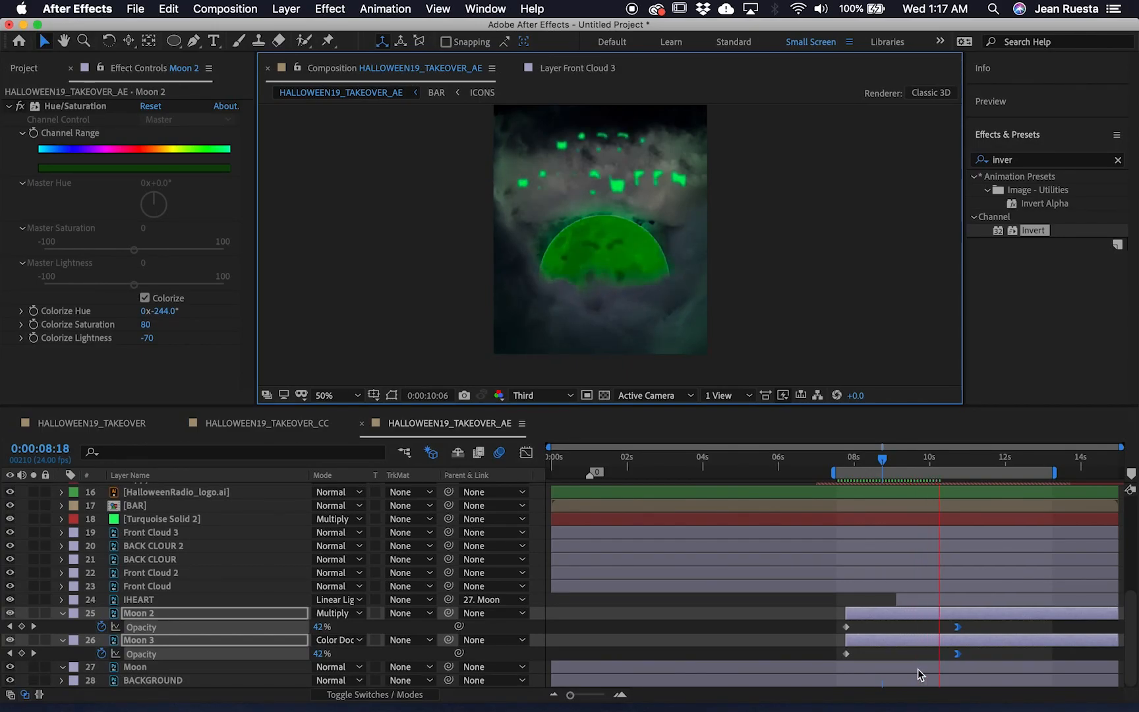
Move the ending opacity keyframes of Moon 2 and Moon 3 to 0:00:10:13.
click(943, 459)
drag(946, 466, 933, 462)
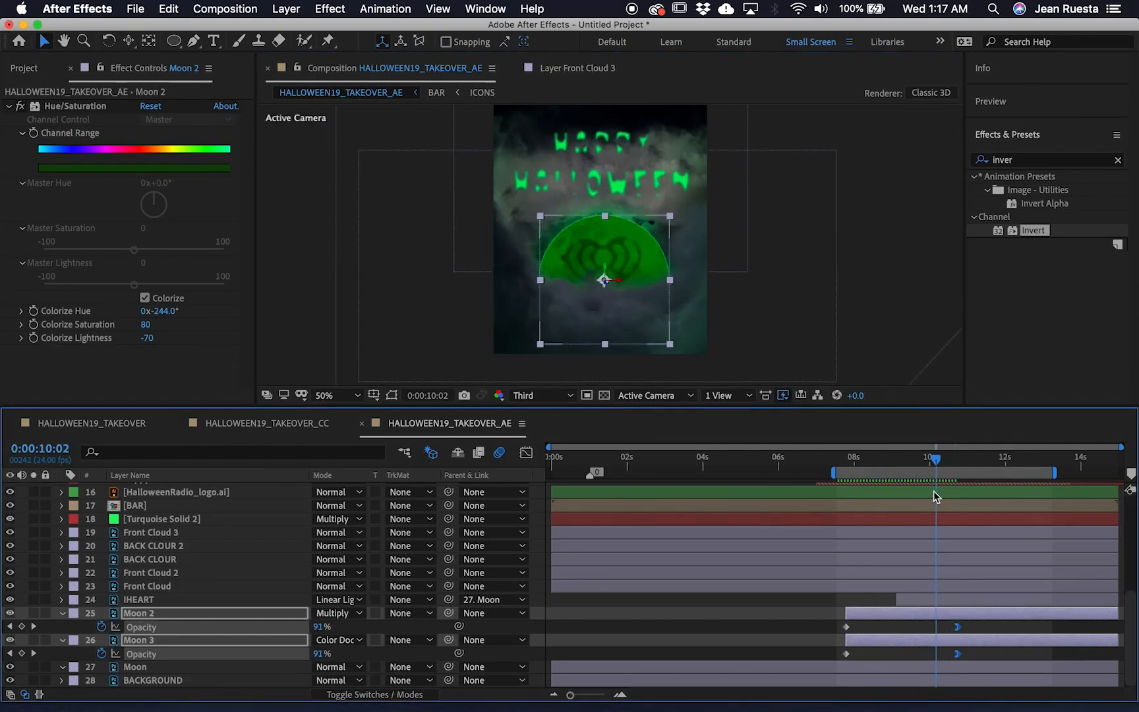
drag(957, 630, 949, 629)
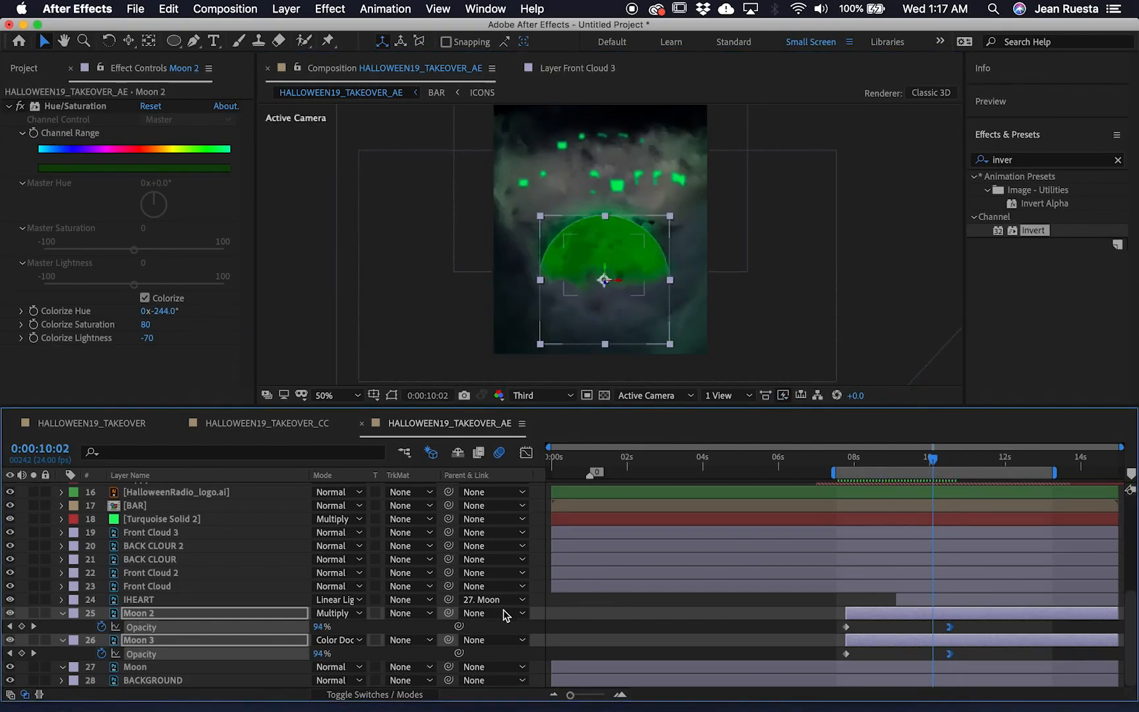
Set the ending opacity at 0:00:10:13 to 77% for Moon 2 and 82% for Moon 3, and check the final frame.
click(242, 599)
click(33, 627)
drag(319, 627, 330, 655)
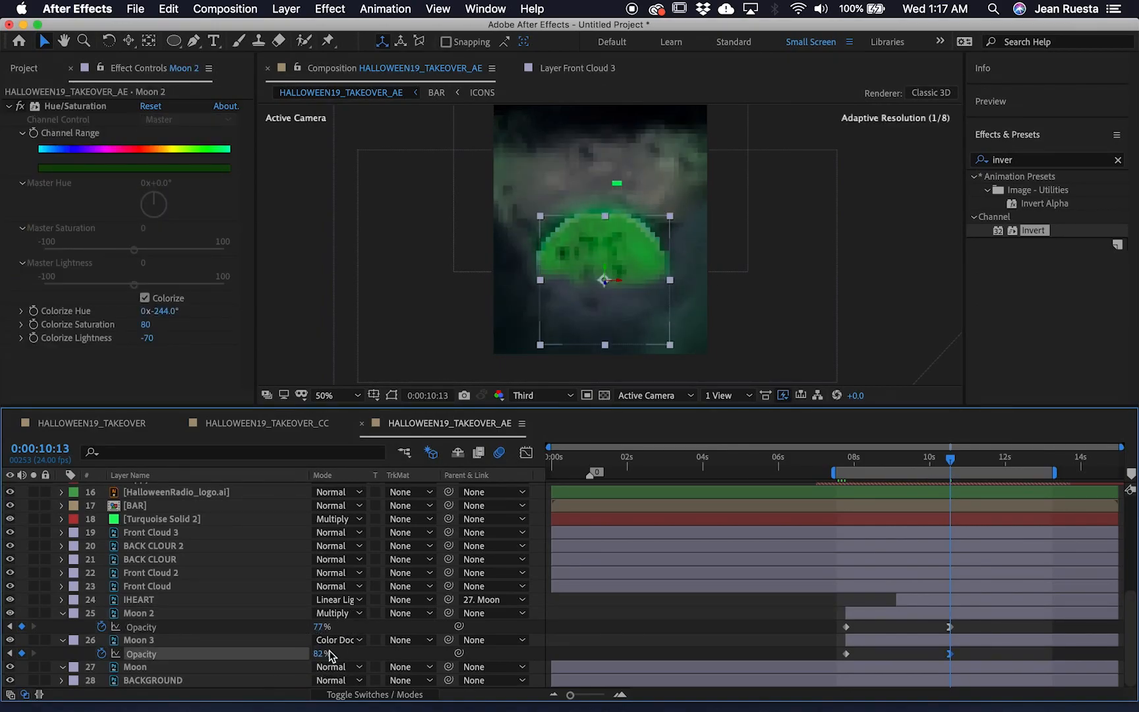
drag(860, 458, 1128, 431)
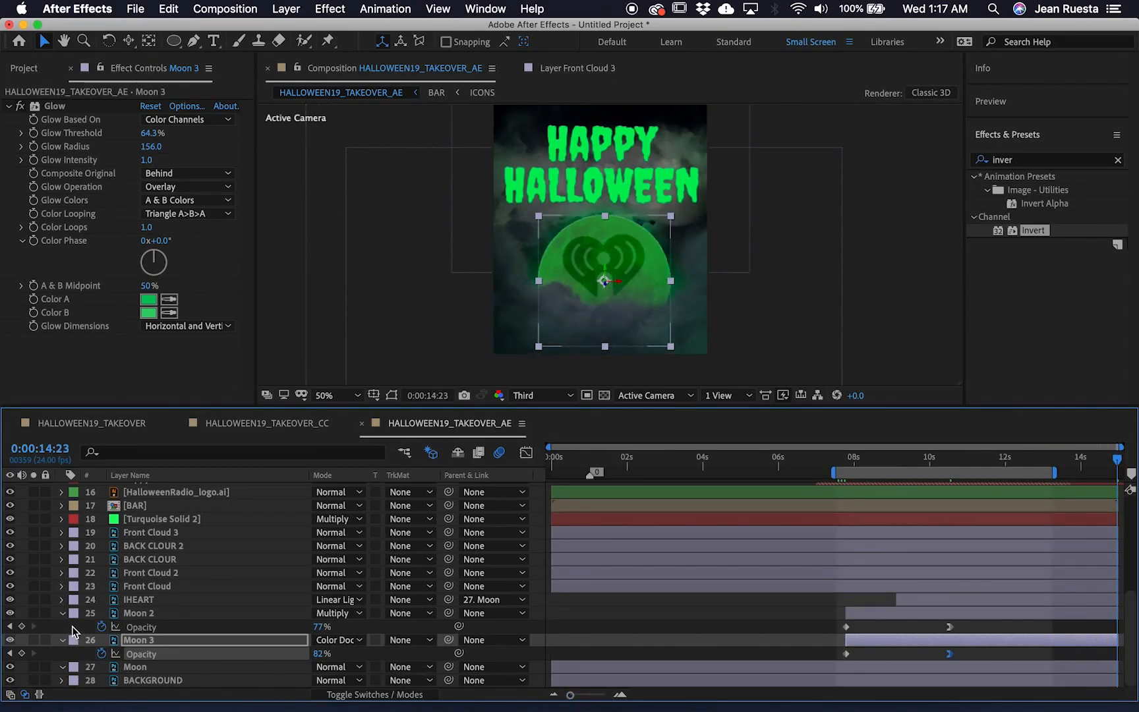
Collapse all layer properties and set the HALLOWEEN19_TAKEOVER_AE composition's duration to 0:00:20:00.
key(super+a)
key(u)
key(super+shift+a)
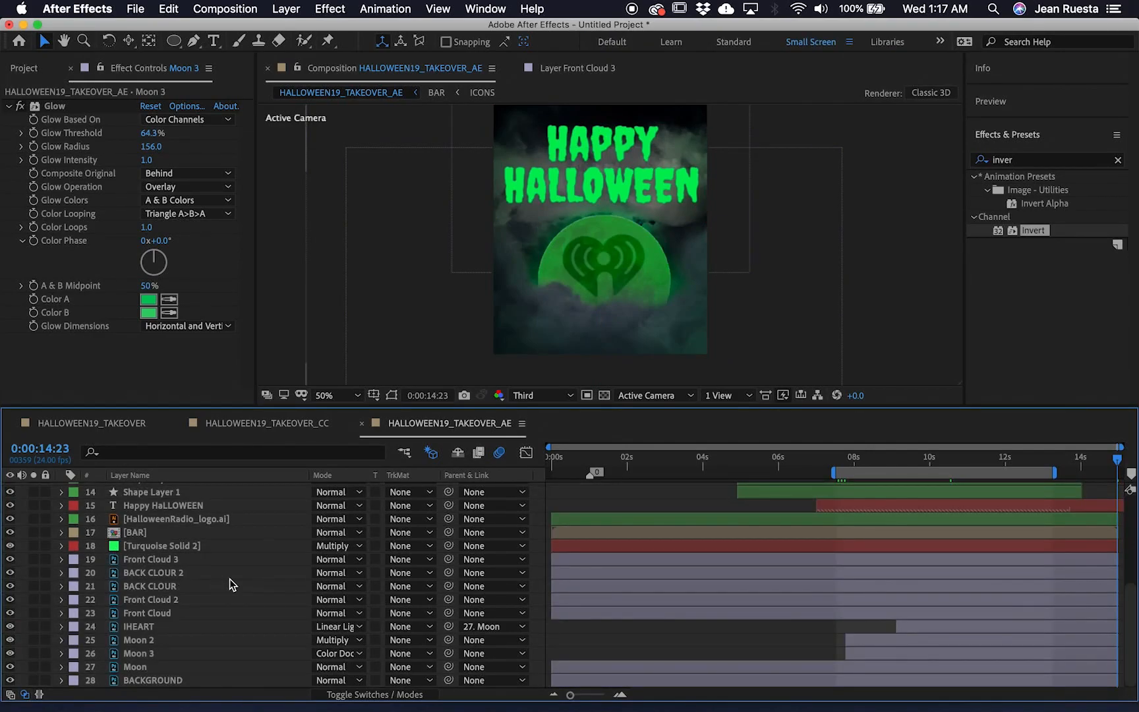
key(super+k)
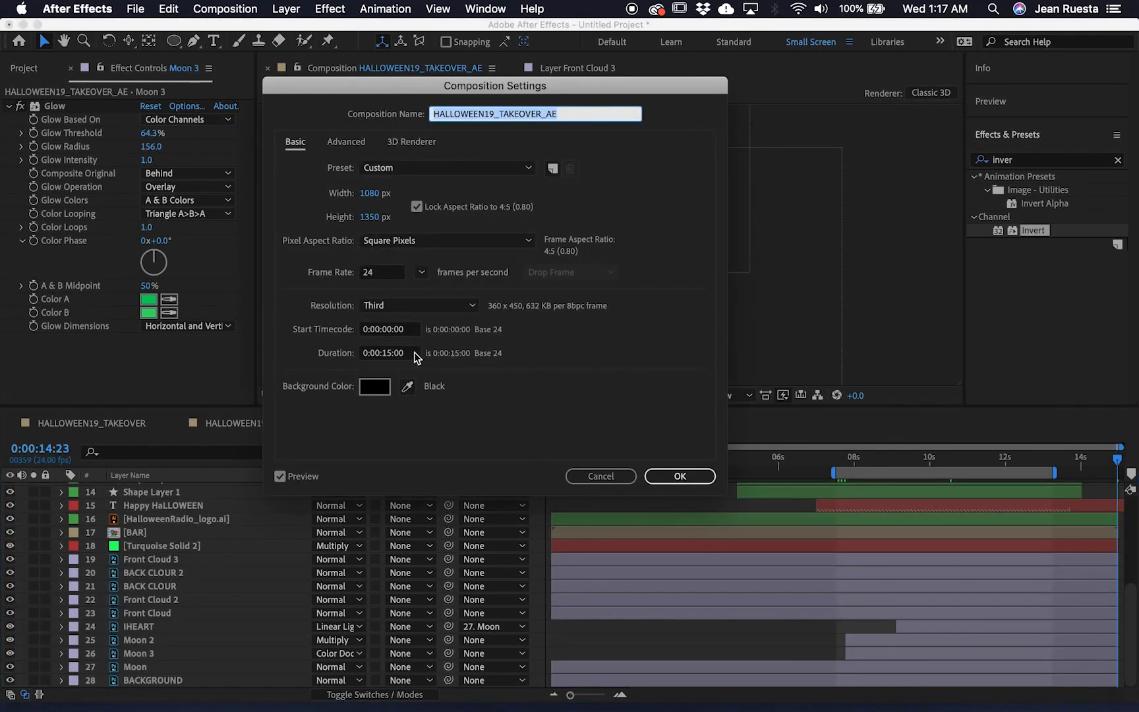
click(387, 354)
key(Delete)
key(BackSpace)
text(20)
key(Return)
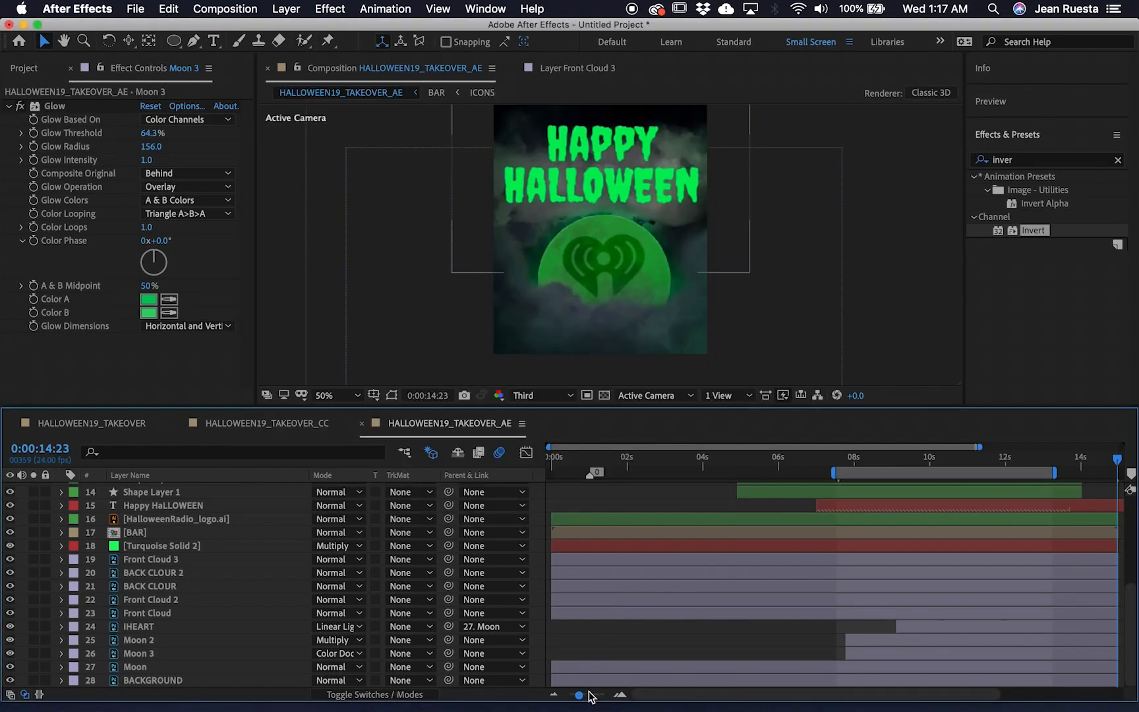
Extend the out points of all layers from Turquoise Solid 2 down to BACKGROUND to 0:00:19:23.
drag(974, 473, 1118, 472)
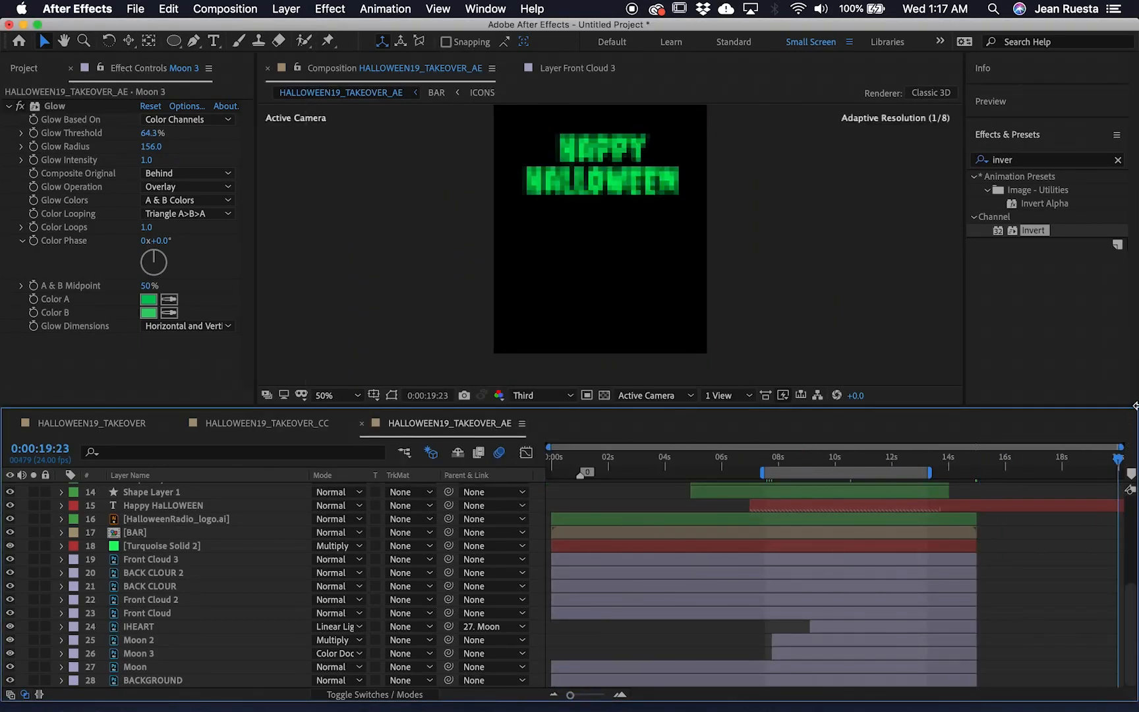
click(193, 534)
click(958, 563)
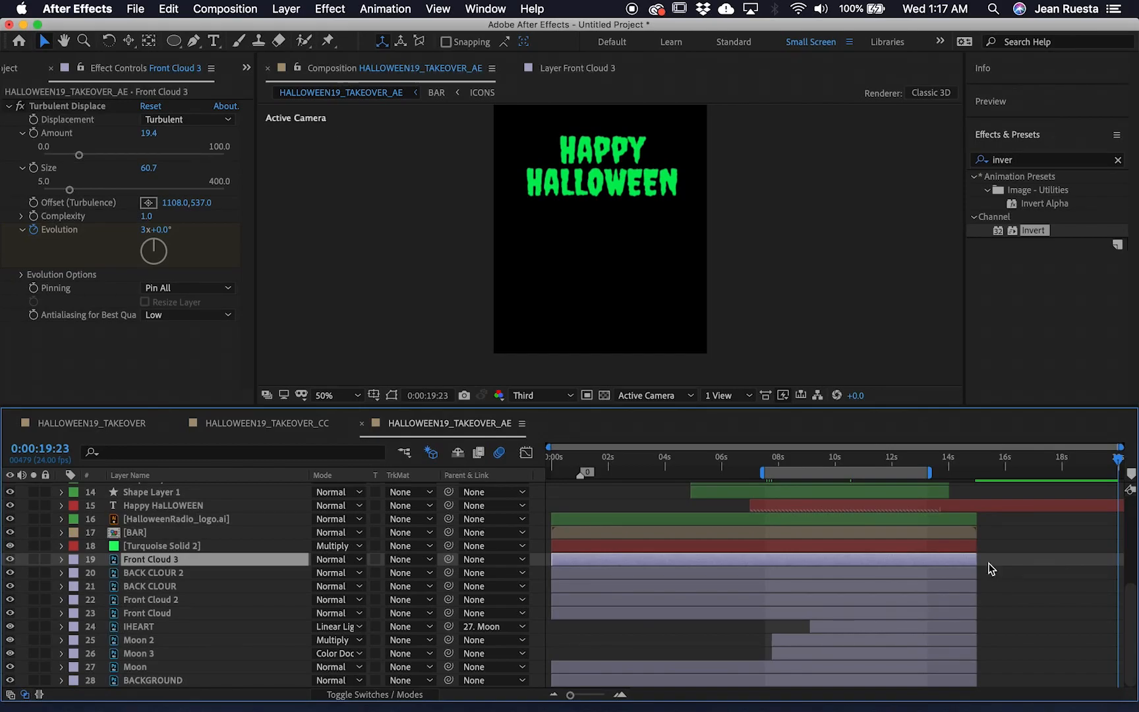
click(962, 548)
shift+click(962, 681)
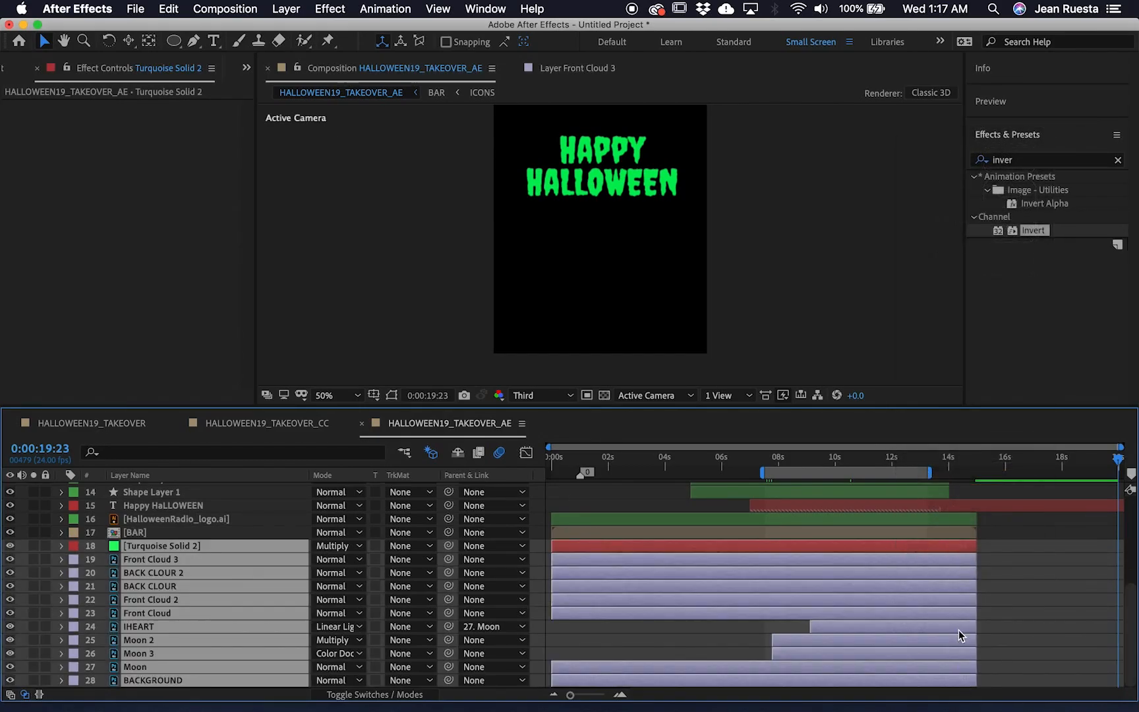
key(alt+bracketright)
click(679, 626)
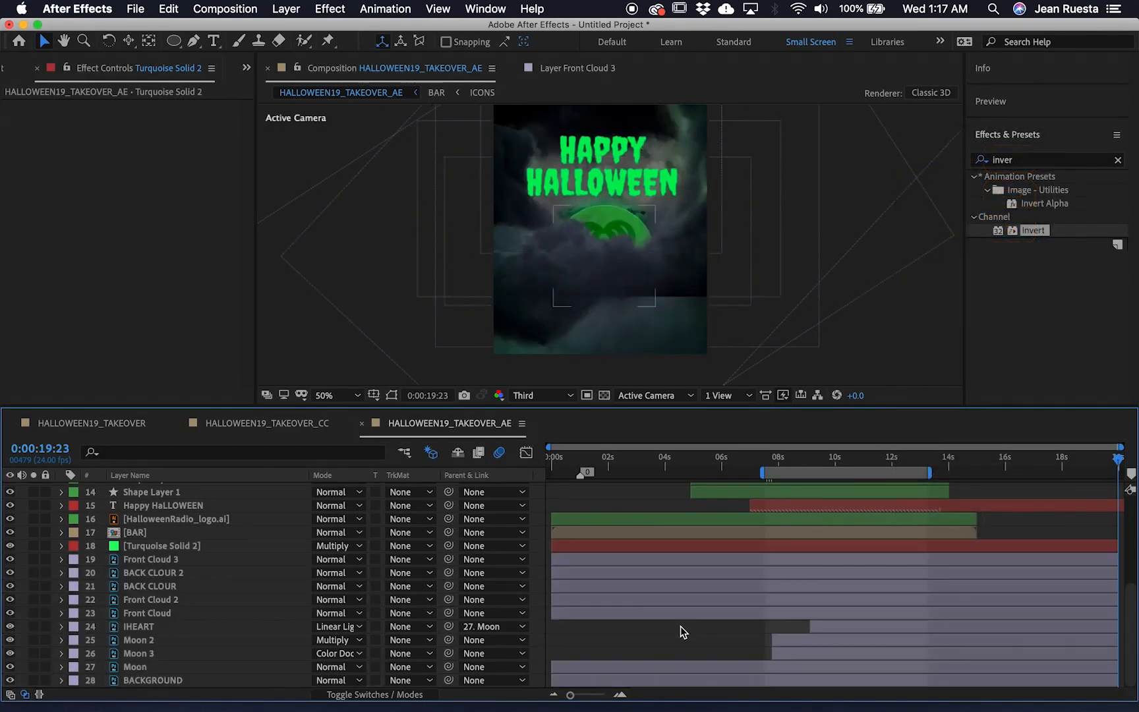
Open the BAR precomposition and set its duration to 20 seconds.
click(158, 533)
double_click(158, 531)
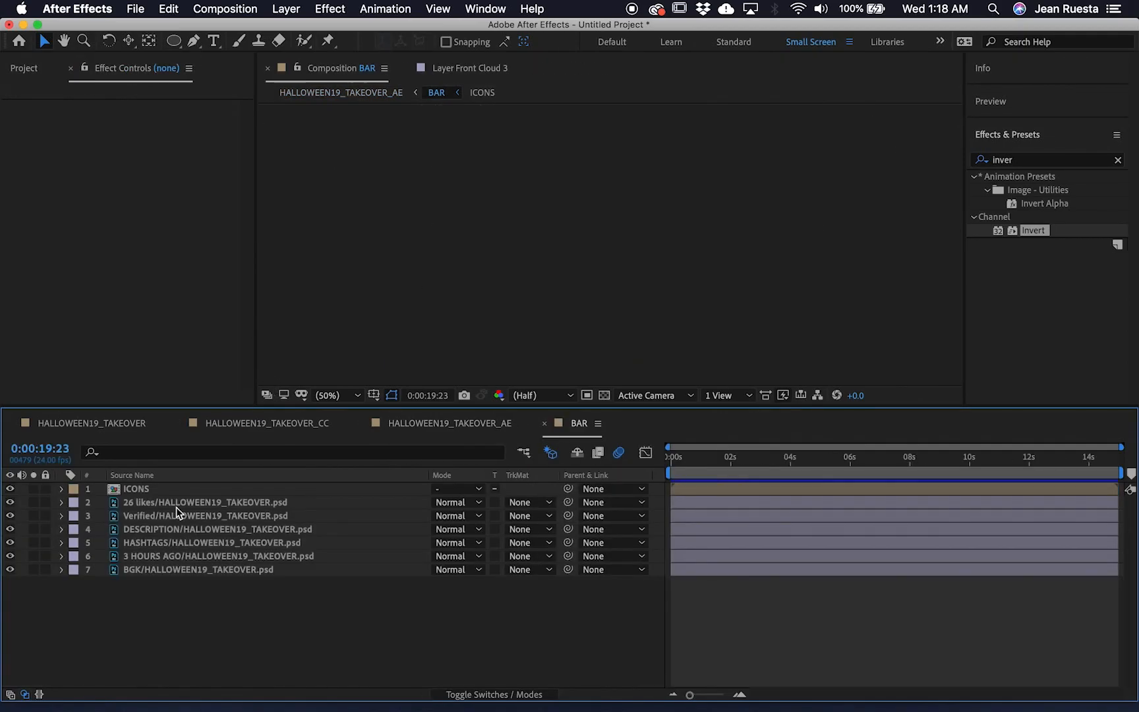
key(super+k)
click(390, 353)
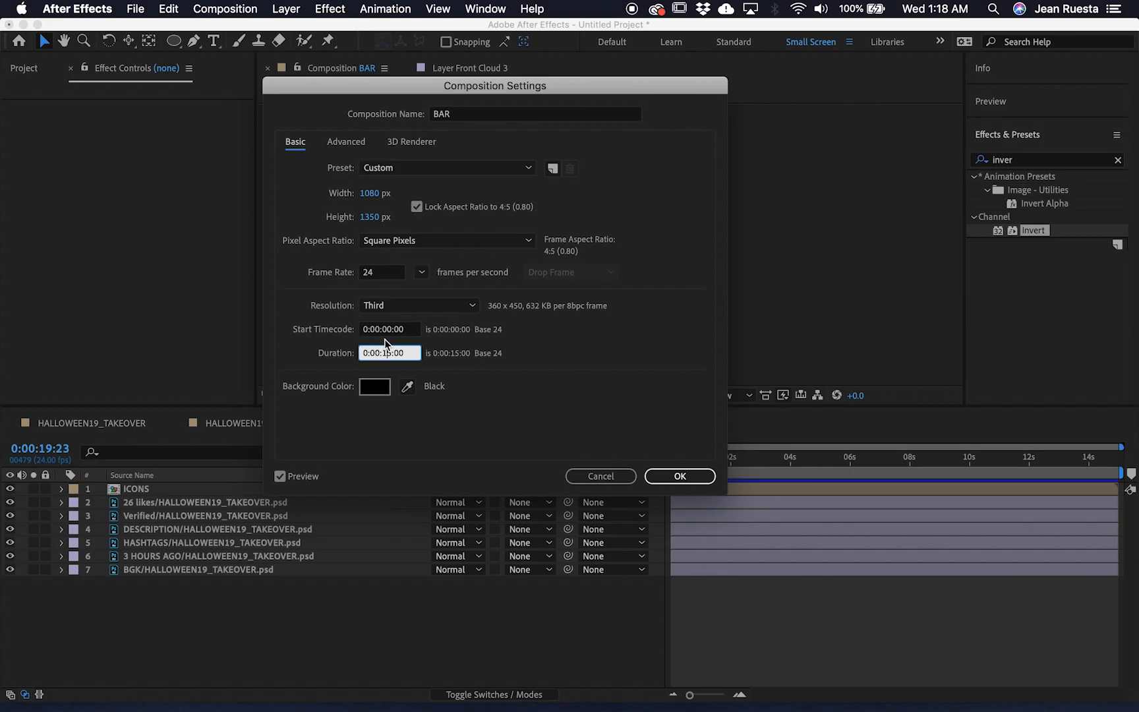
key(BackSpace)
key(BackSpace)
text(2)
key(Return)
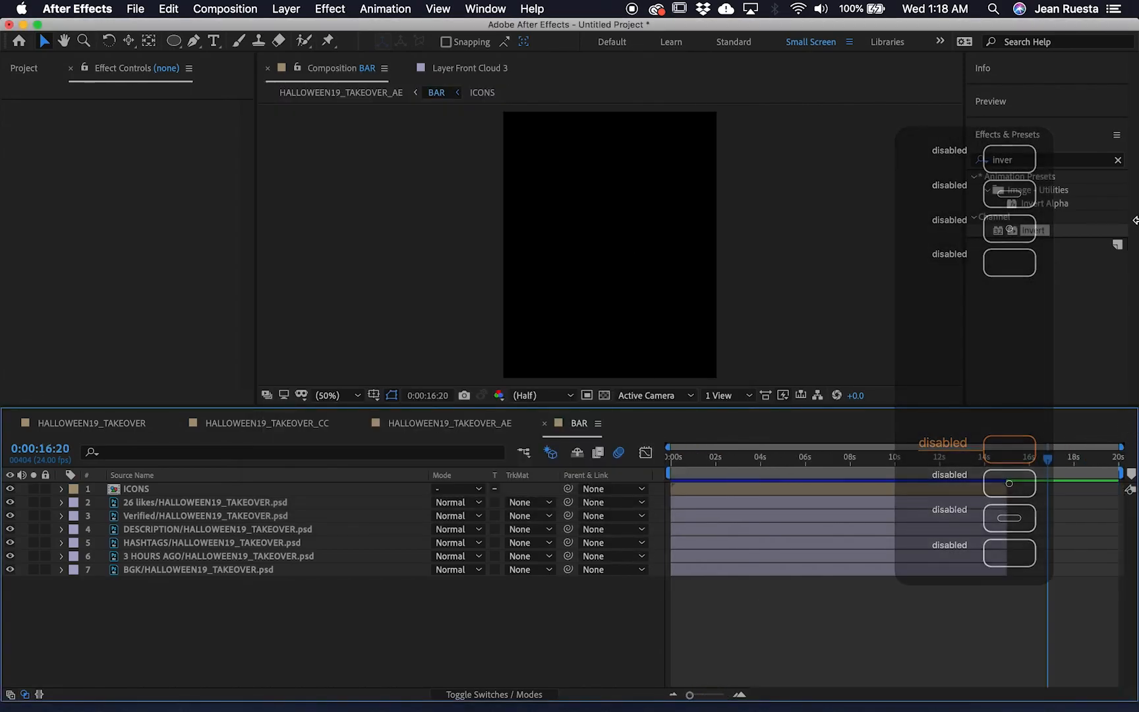
Extend the out points of BAR's text and background layers to 0:00:19:23.
click(1041, 455)
drag(1058, 457, 1135, 455)
key(ctrl+a)
key(alt+])
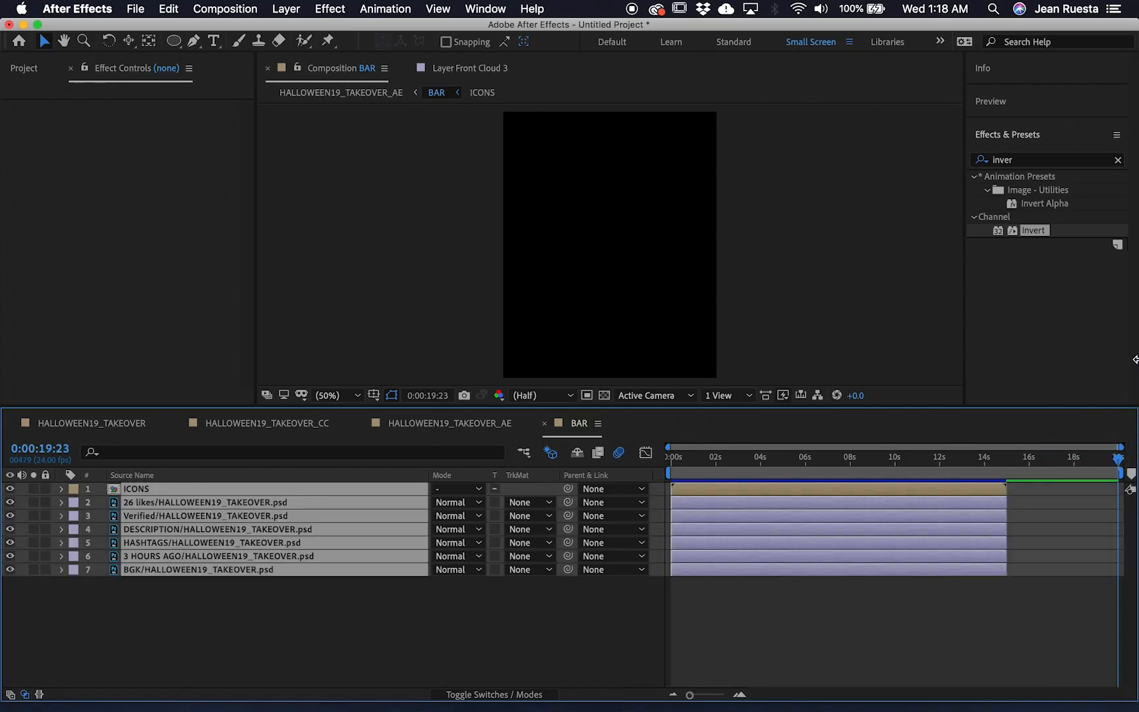
click(349, 618)
Open the nested ICONS composition and set its duration to 20 seconds.
click(198, 488)
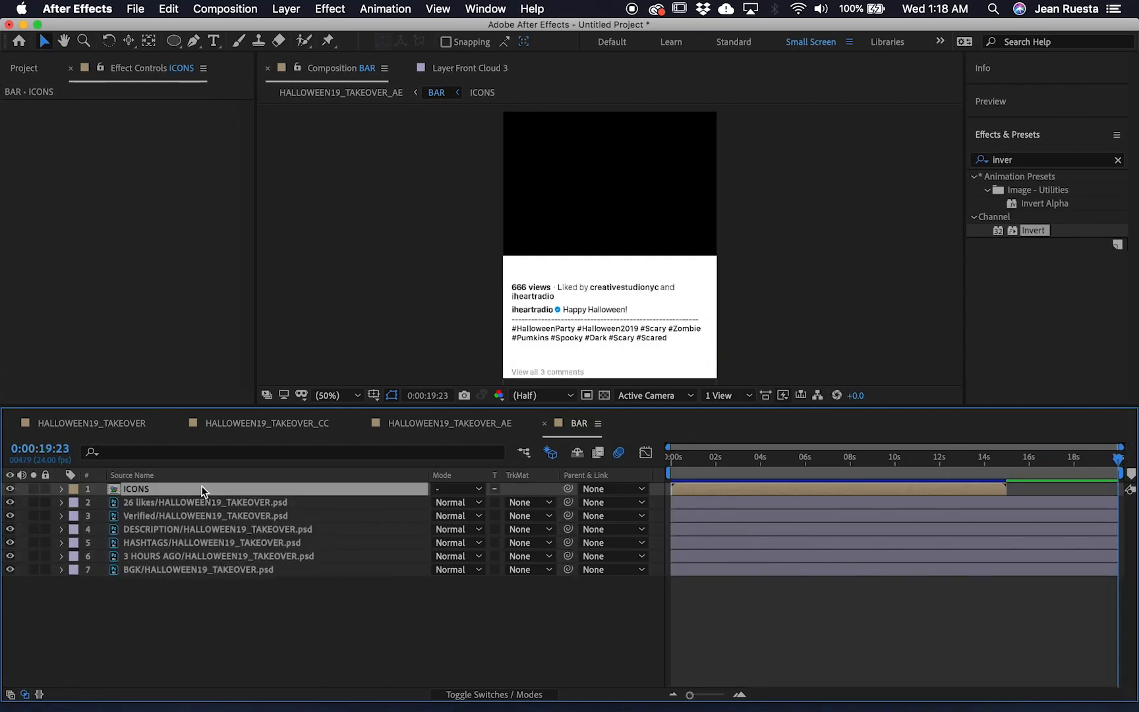
double_click(187, 488)
key(super+k)
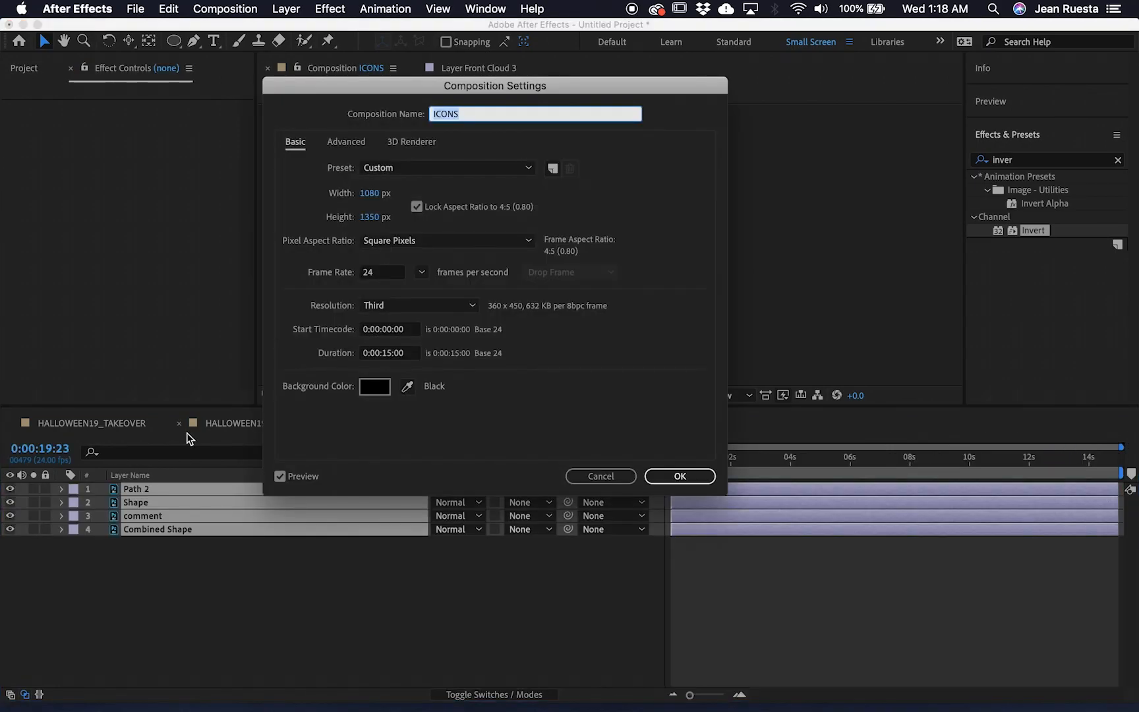
click(393, 355)
key(BackSpace)
key(BackSpace)
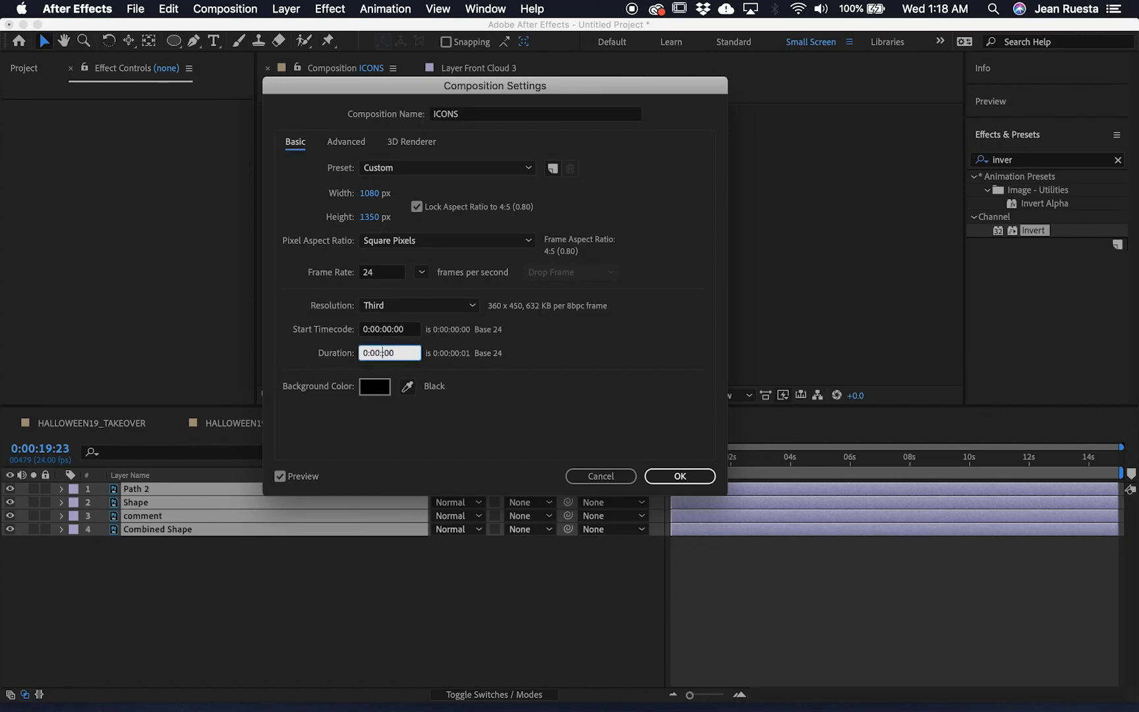
text(20:)
key(Return)
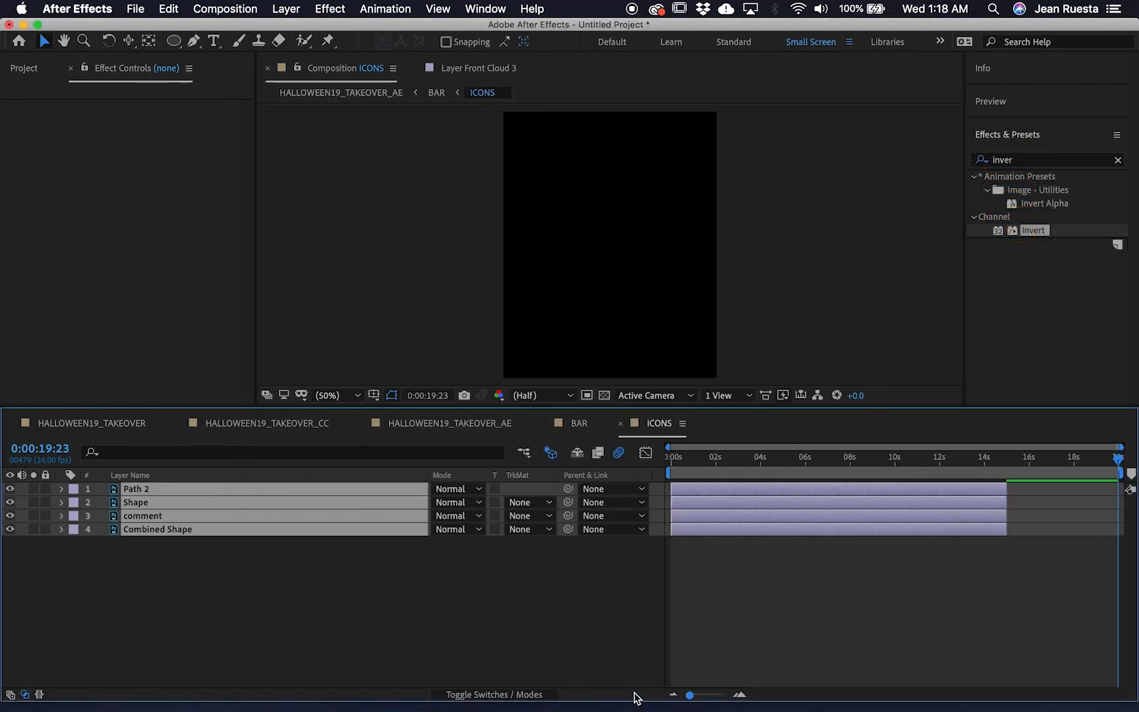
Extend the layers inside ICONS, the ICONS layer in BAR, and the BAR layer in HALLOWEEN19_TAKEOVER_AE to 0:00:19:23.
key(alt+])
key(super+w)
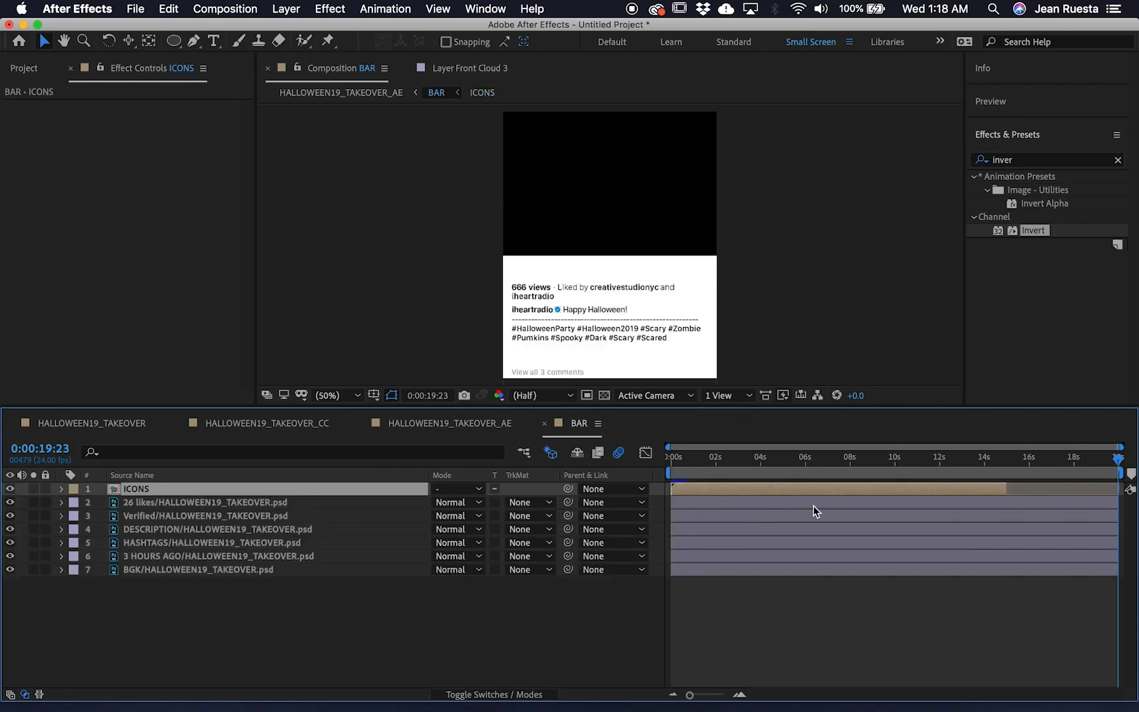
key(alt+])
key(super+w)
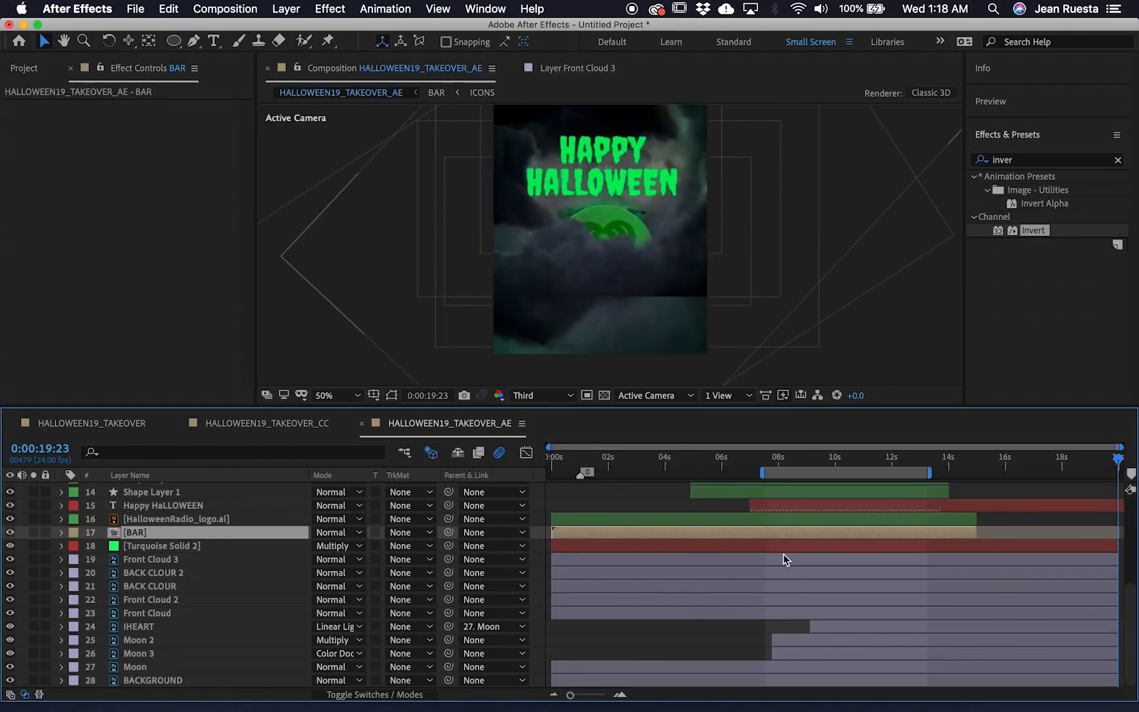
key(alt+])
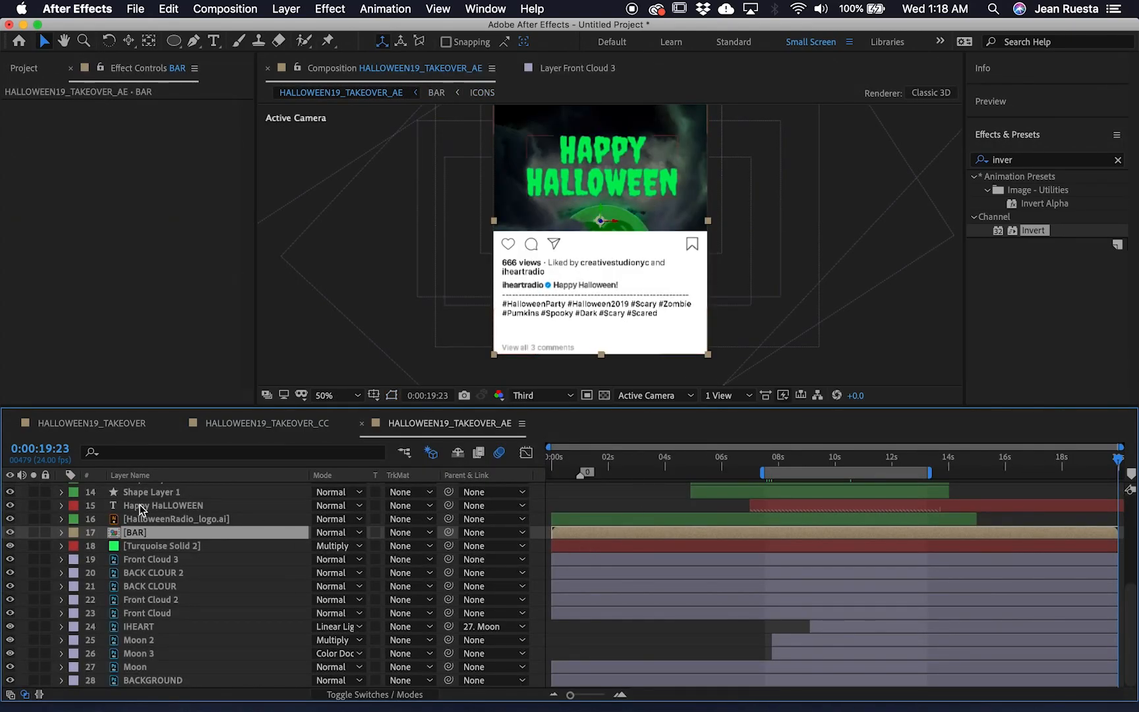
click(170, 520)
key(alt+])
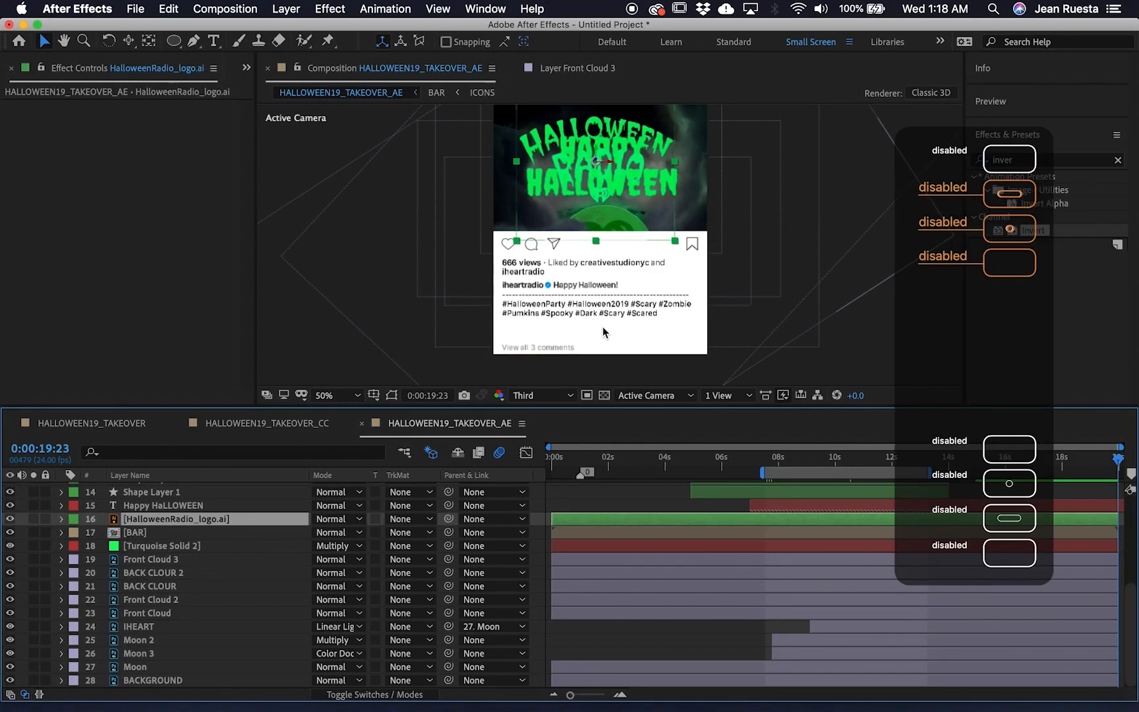
key(super+z)
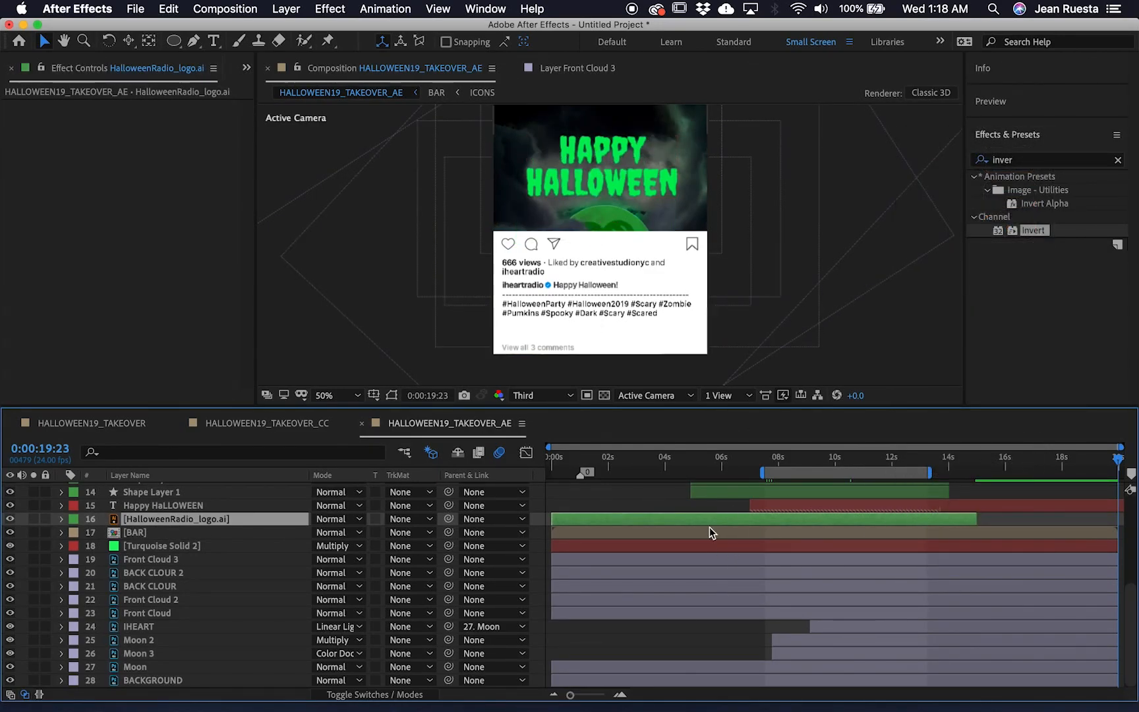
Extend the out points of the DRIFT and Camera 1 layers to 0:00:19:23.
click(211, 496)
scroll(228, 549, up, 3)
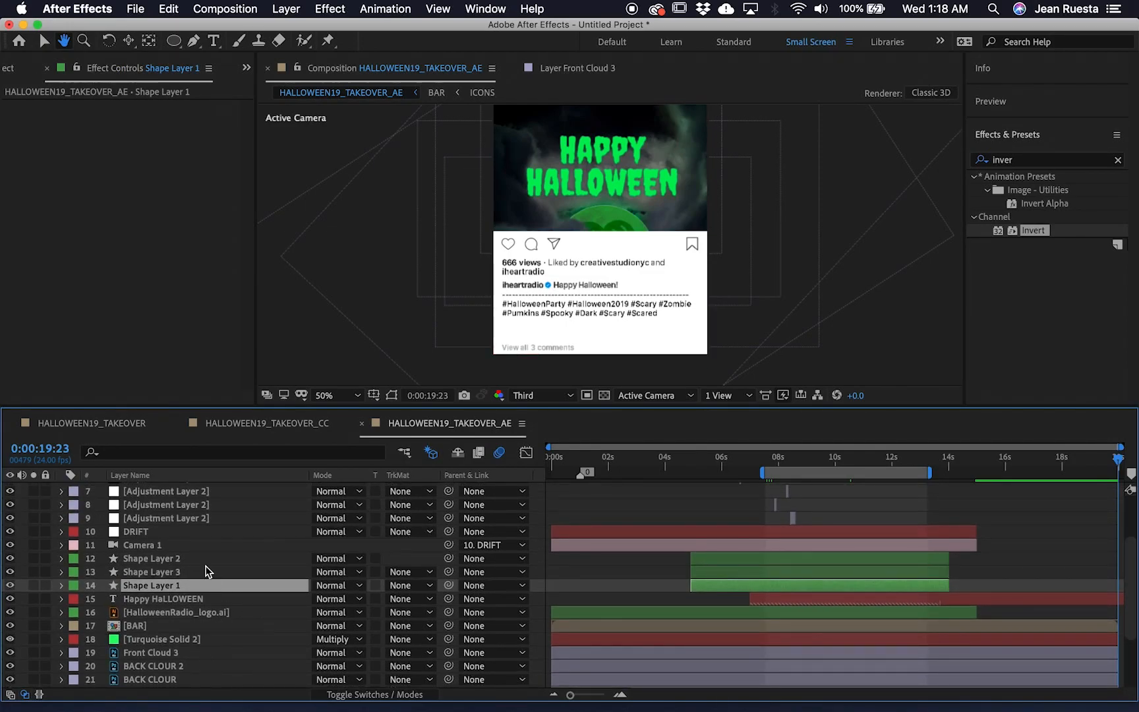
click(211, 540)
shift+click(205, 533)
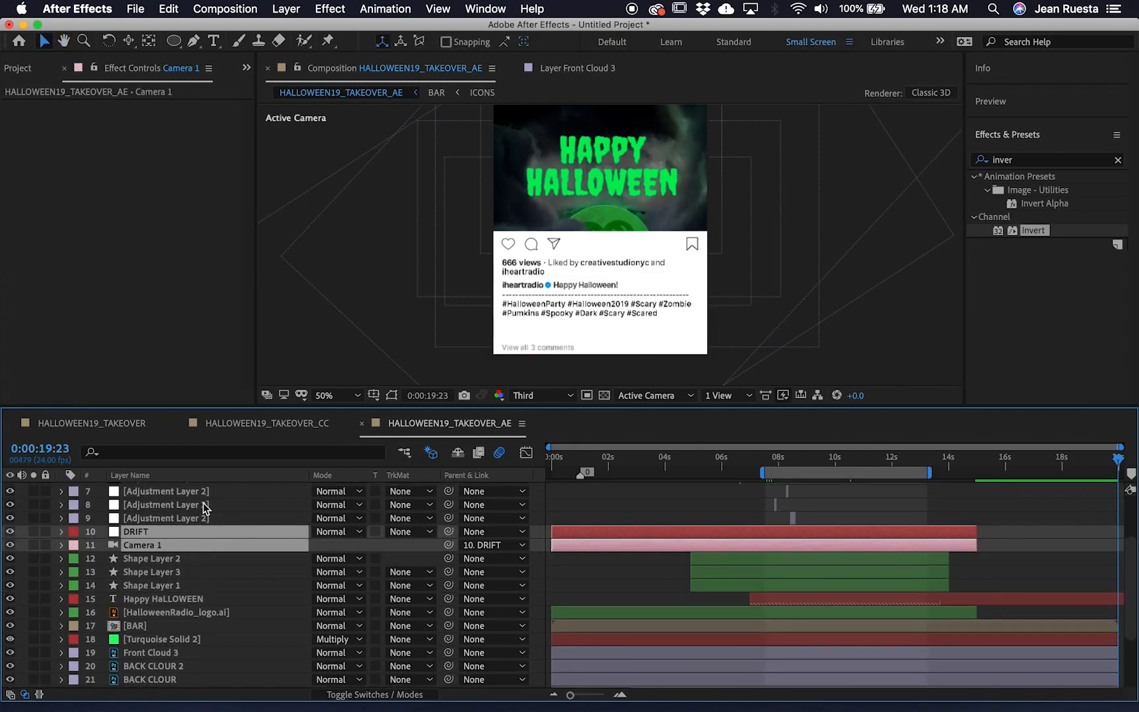
key(alt+])
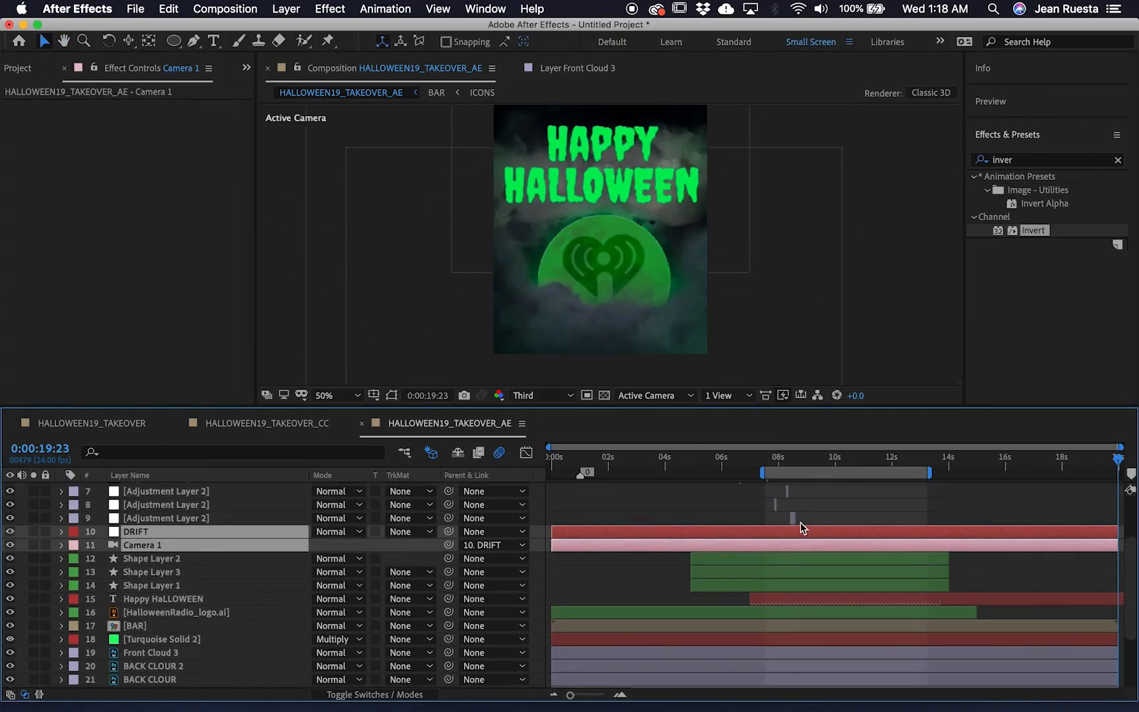
Move DRIFT's ending Position keyframe to 0:00:19:23 with Z at 343.3, and preview the drift with the work area ending there.
click(249, 600)
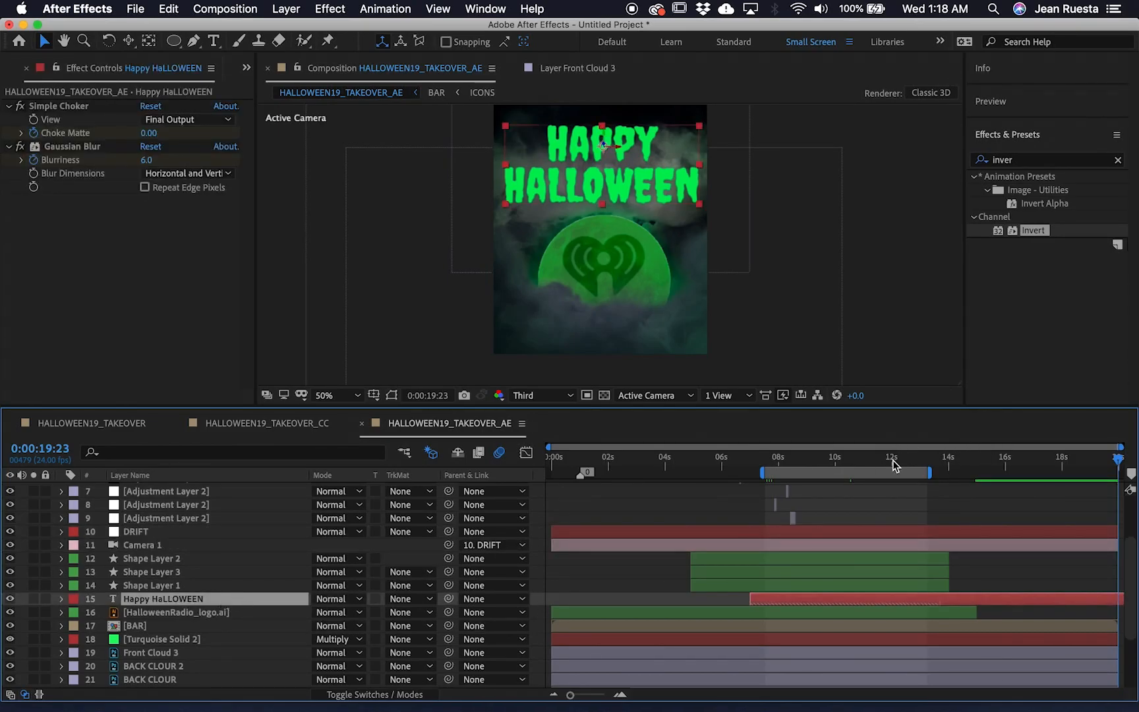
click(205, 532)
key(p)
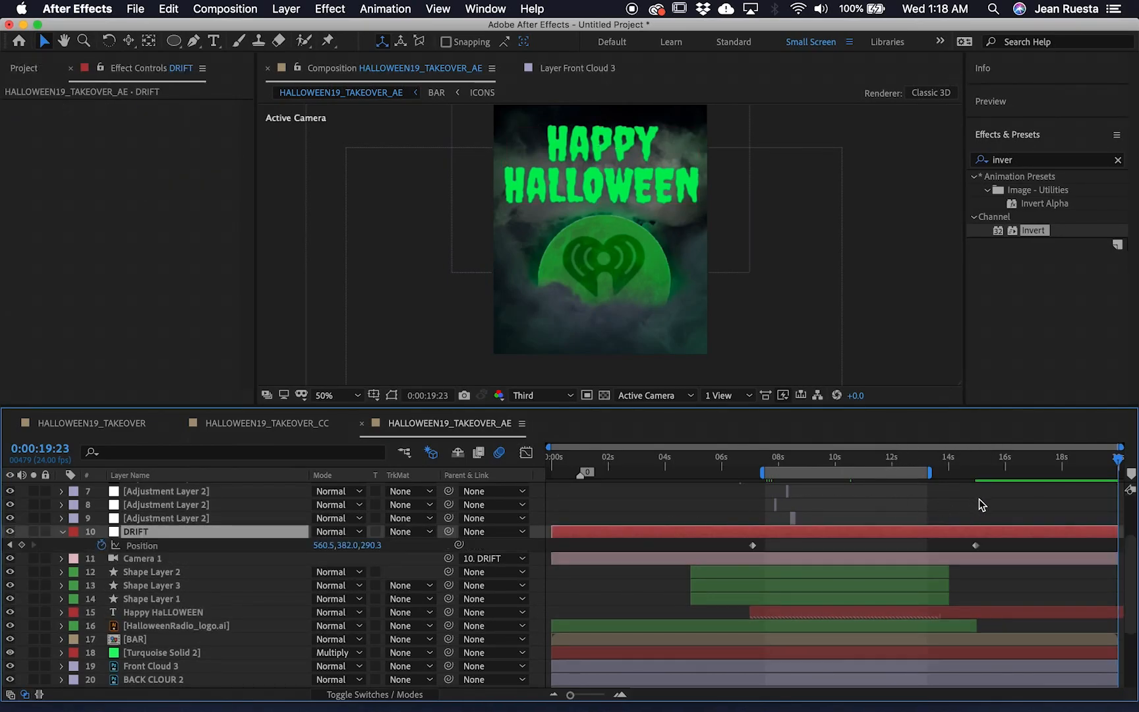
drag(977, 546, 1116, 550)
drag(374, 545, 422, 542)
key(n)
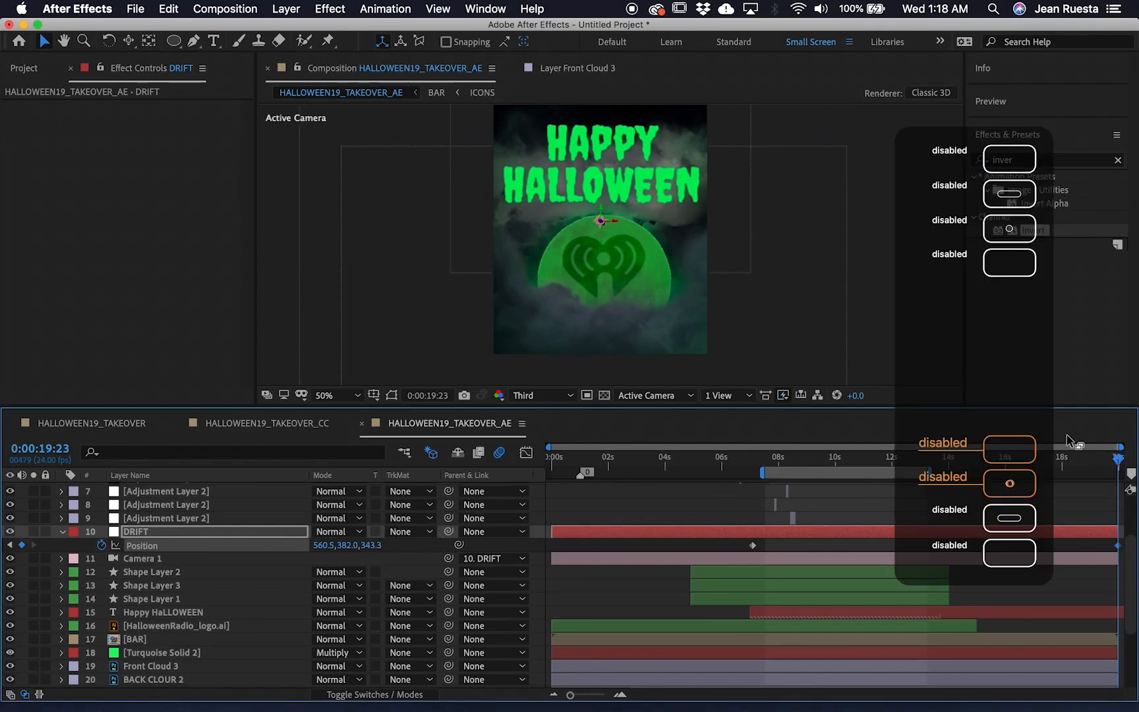
key(space)
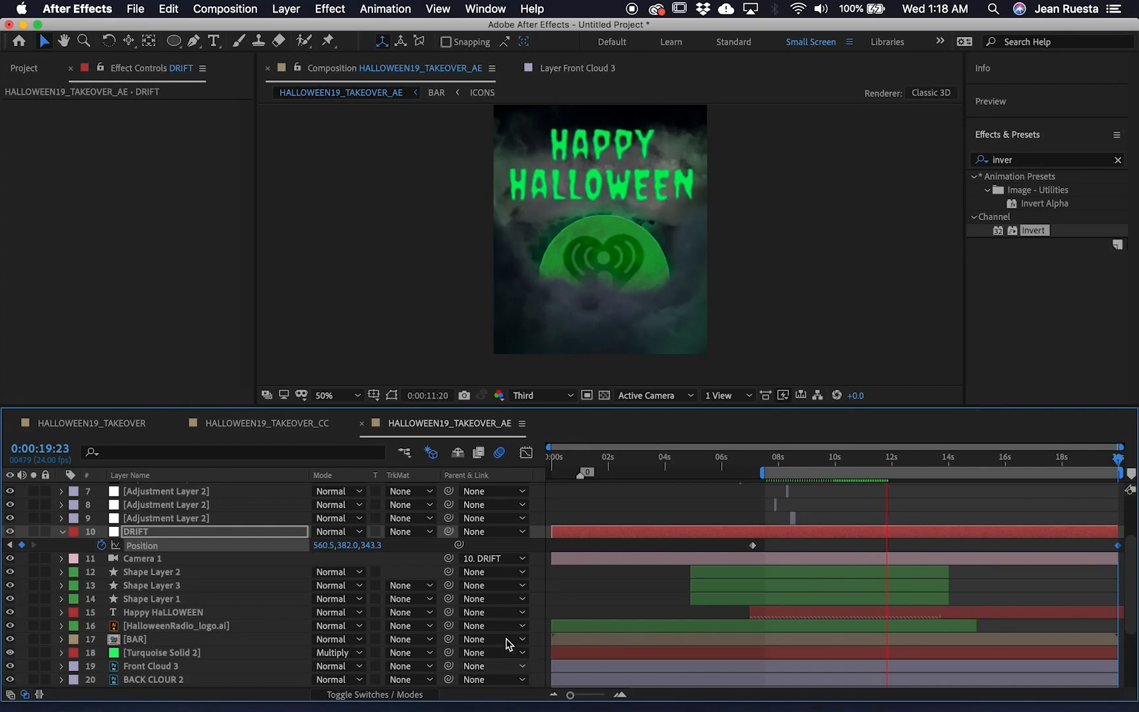
Check the existing HALLOWEEN19_TAKEOVER_CC composition, and create a new composition from HALLOWEEN19_TAKEOVER_AE.
click(23, 68)
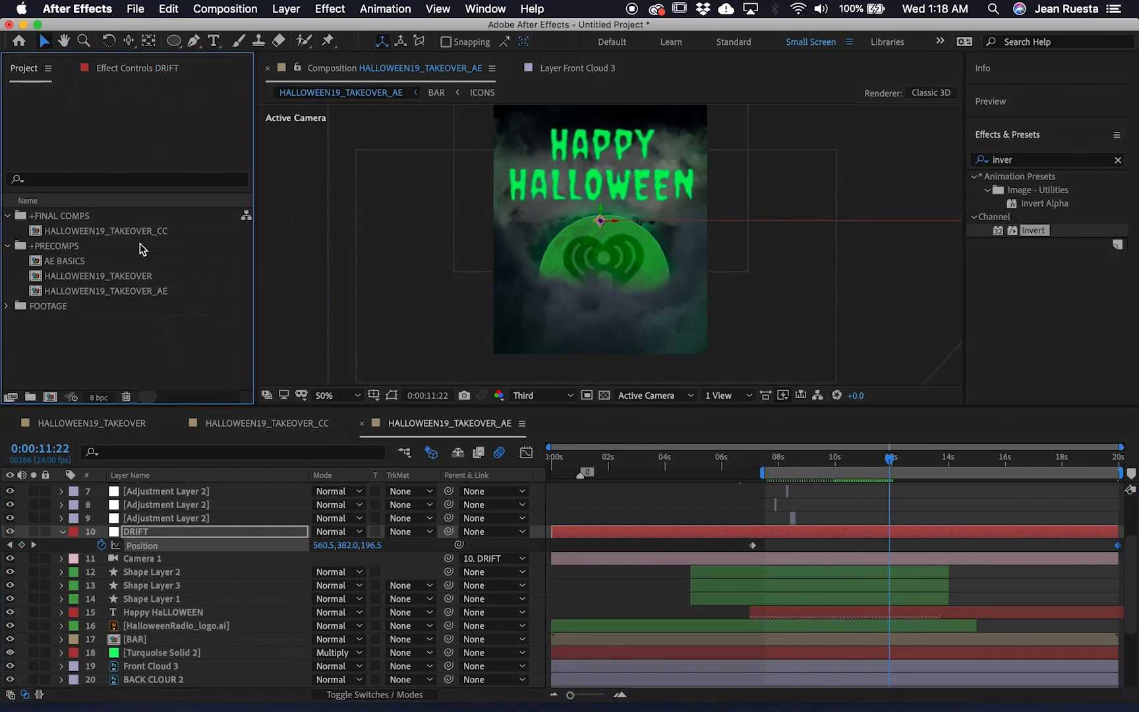
double_click(135, 230)
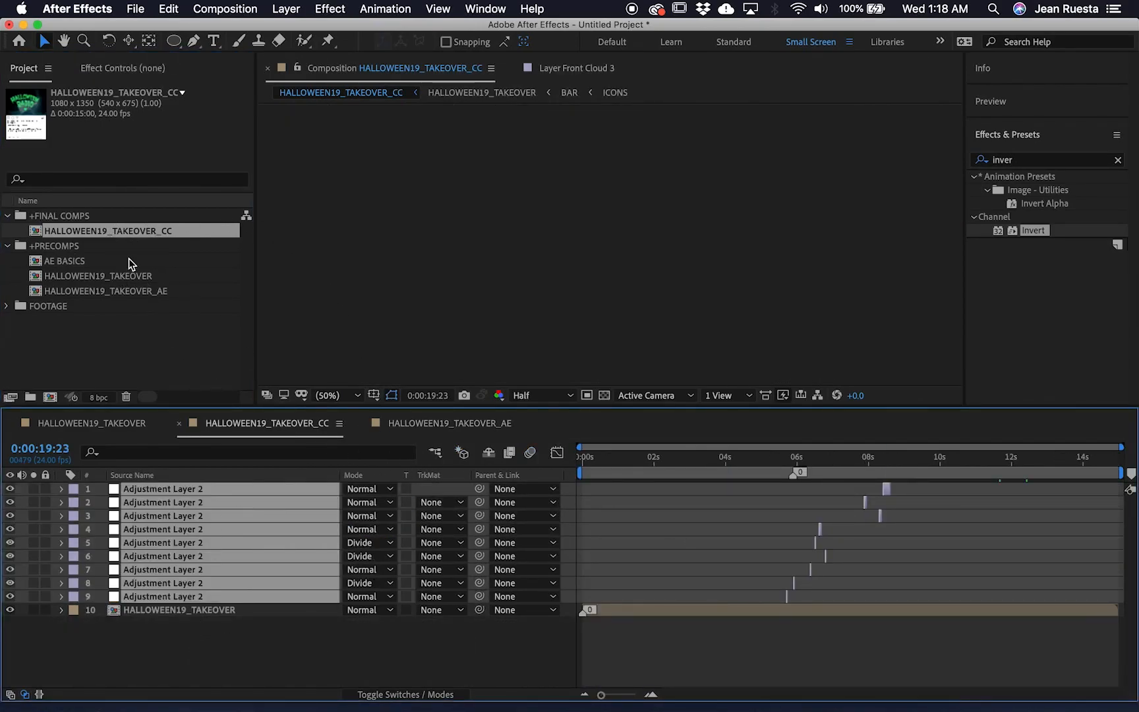
click(217, 667)
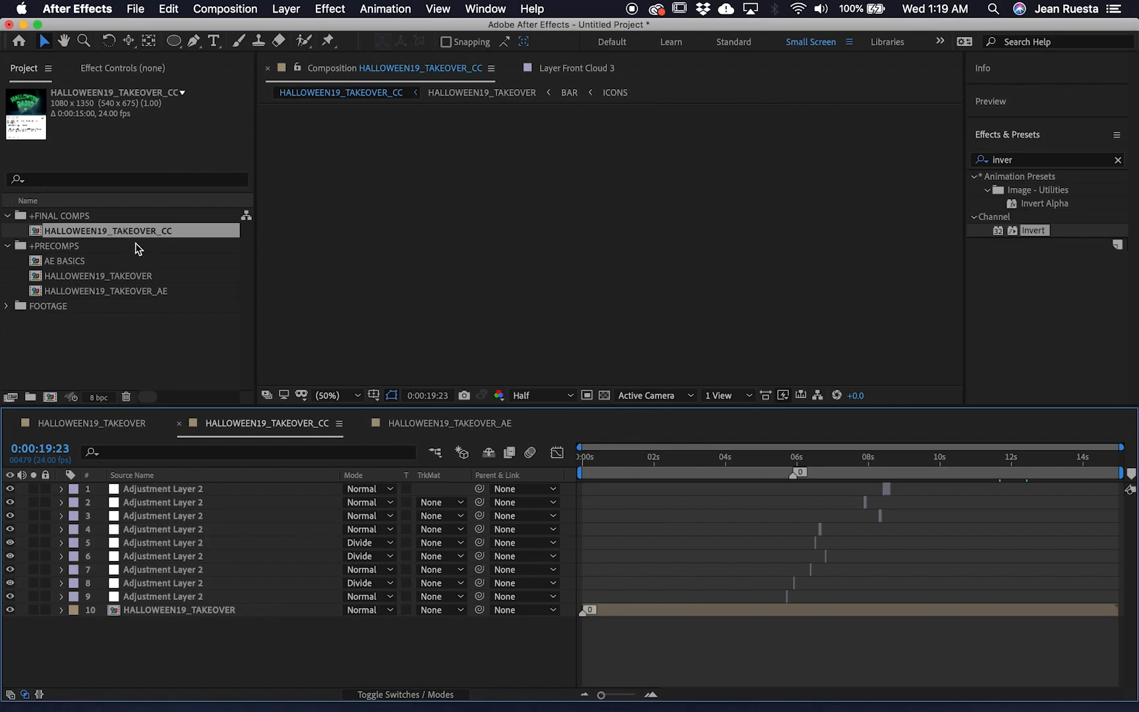
drag(135, 293, 51, 396)
Rename the new composition containing HALLOWEEN19_TAKEOVER_AE as HALLOWEEN19_TAKEOVER_CC.
click(170, 329)
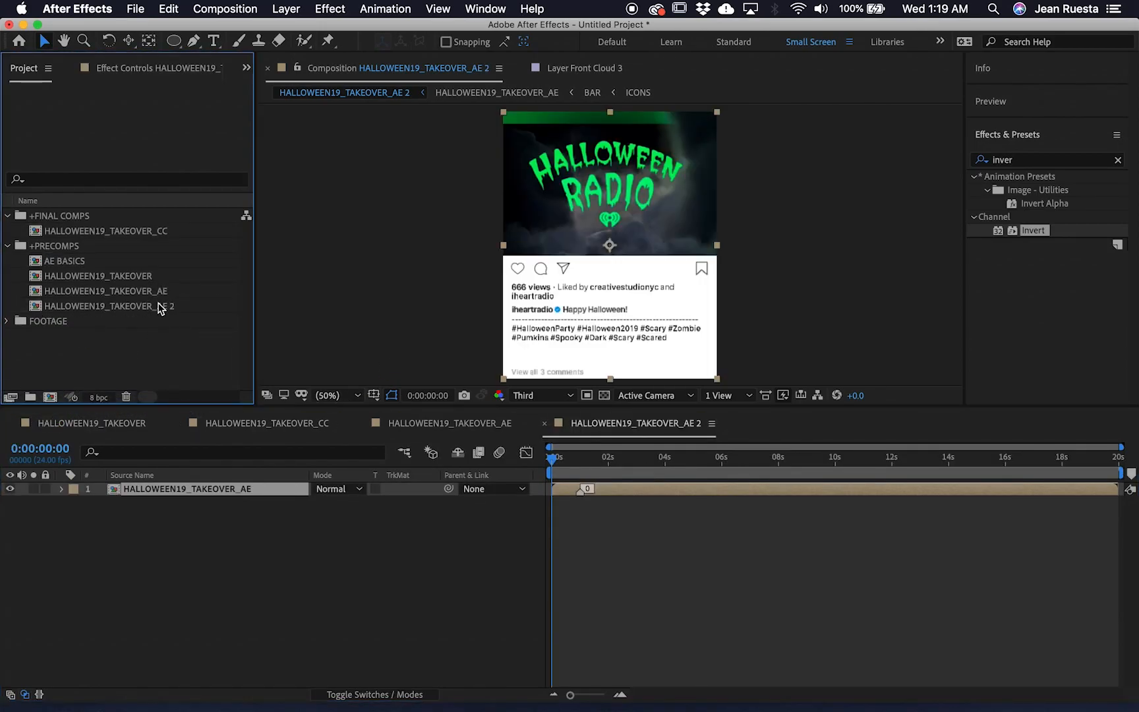
key(Return)
key(Right)
key(BackSpace)
key(BackSpace)
key(BackSpace)
key(BackSpace)
text(CC)
key(Return)
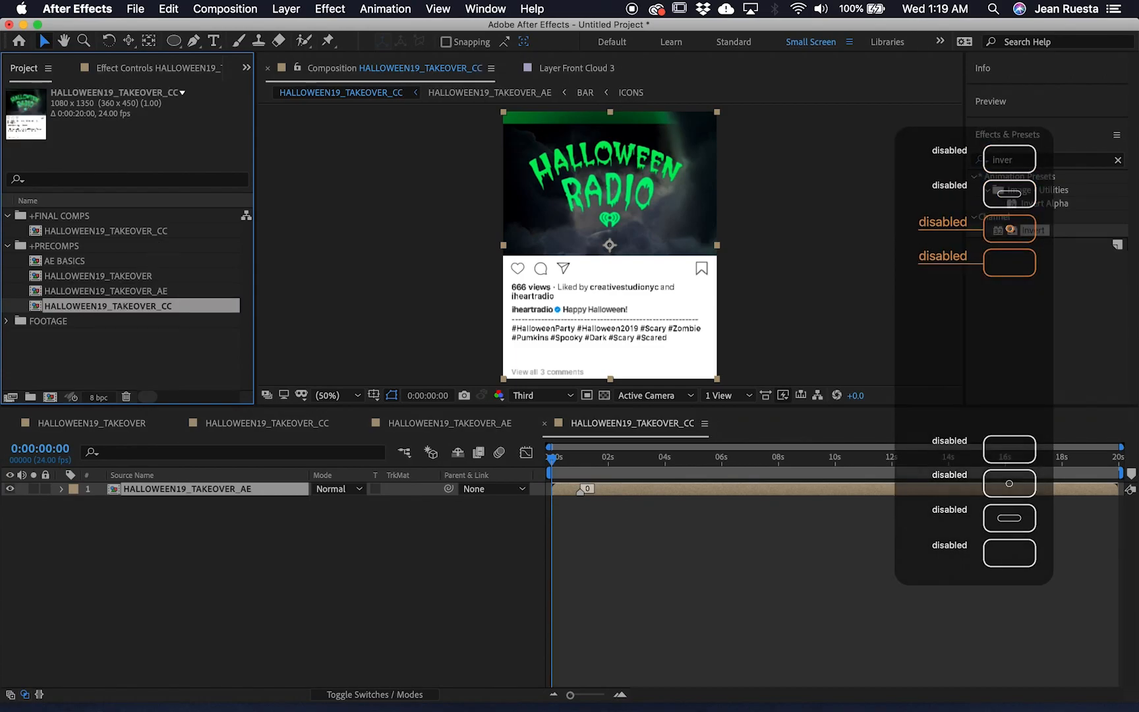
Open the nested HALLOWEEN19_TAKEOVER_AE composition and set its viewer magnification to Fit.
drag(630, 467, 163, 501)
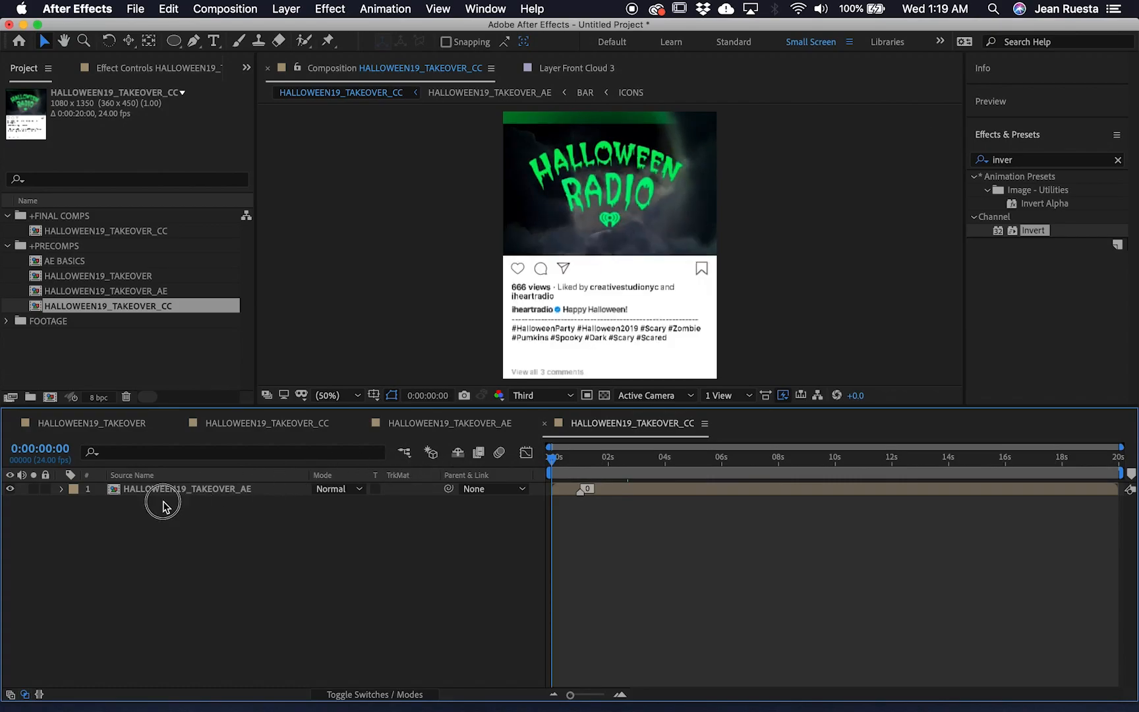
double_click(221, 489)
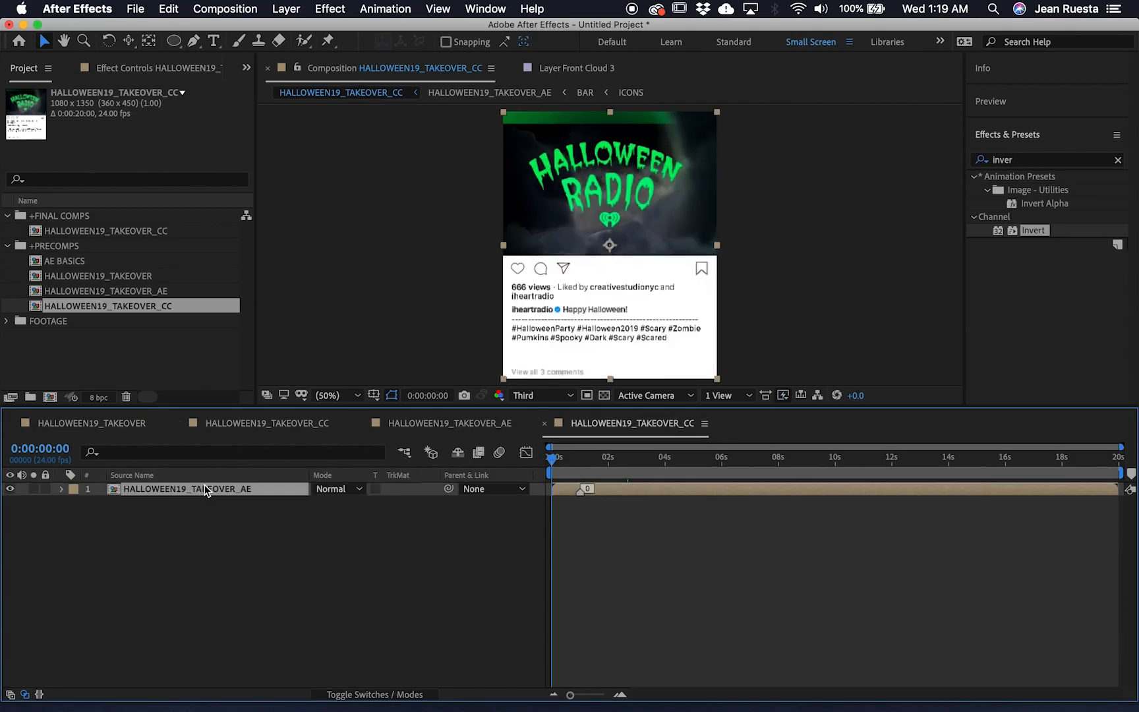
click(336, 397)
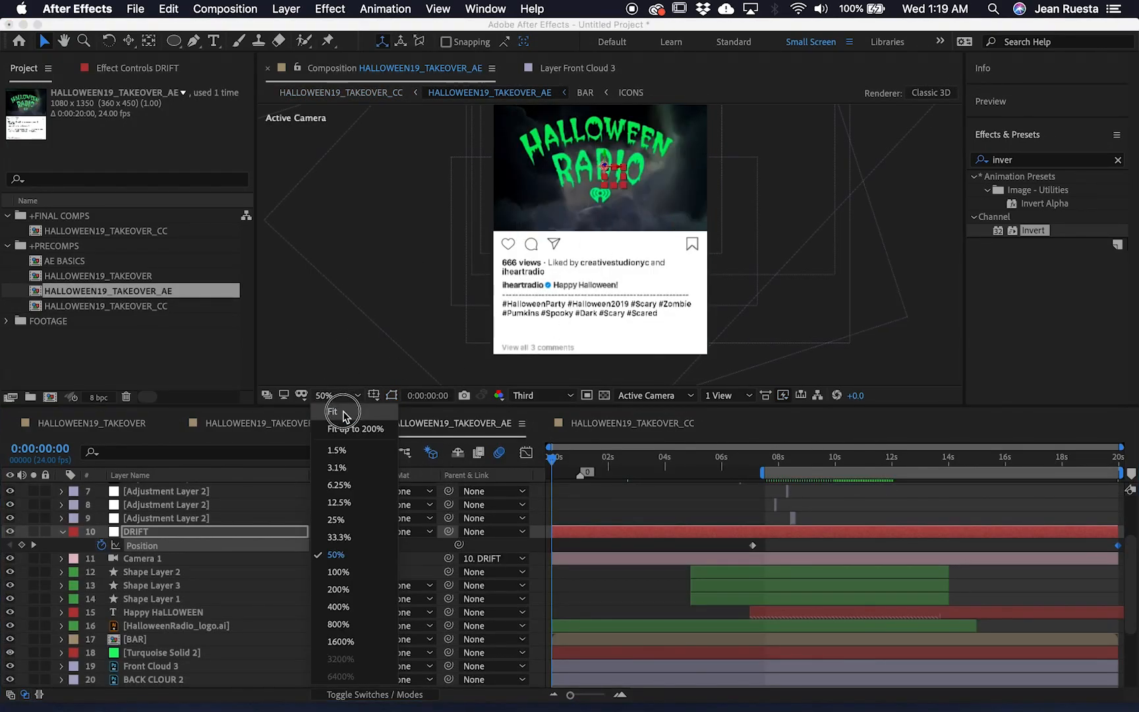
click(344, 411)
Scale the BACKGROUND layer to 371% and move it up to cover the green strip along the frame's upper edge.
scroll(173, 665, down, 5)
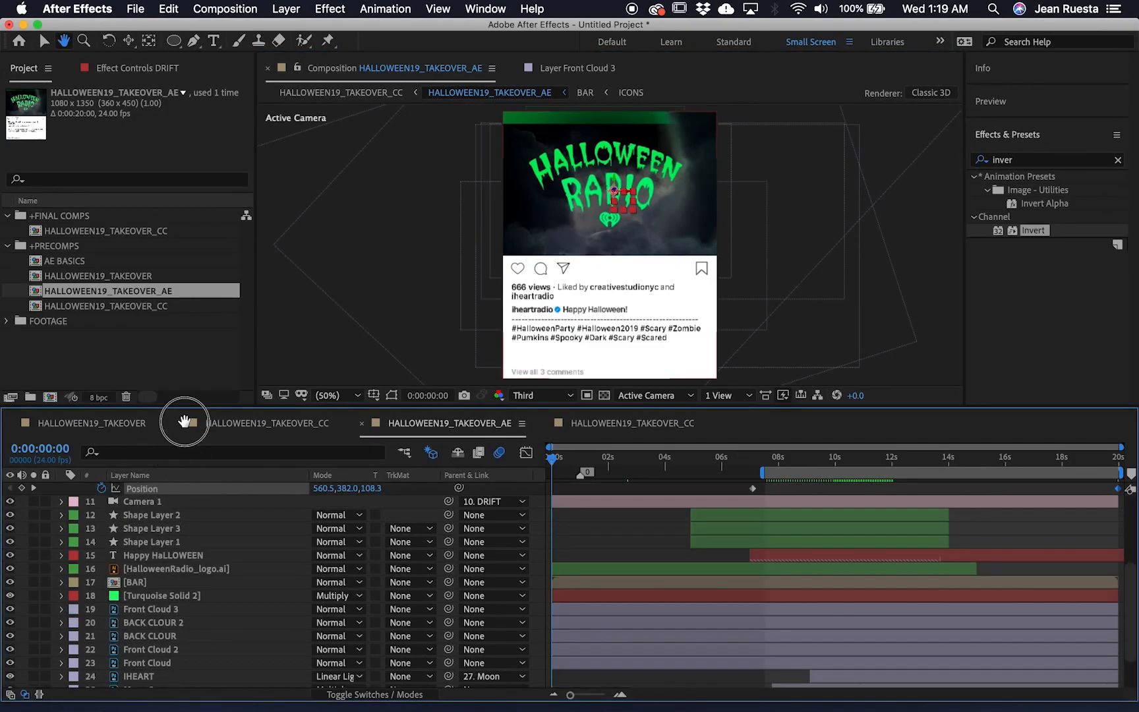
click(185, 680)
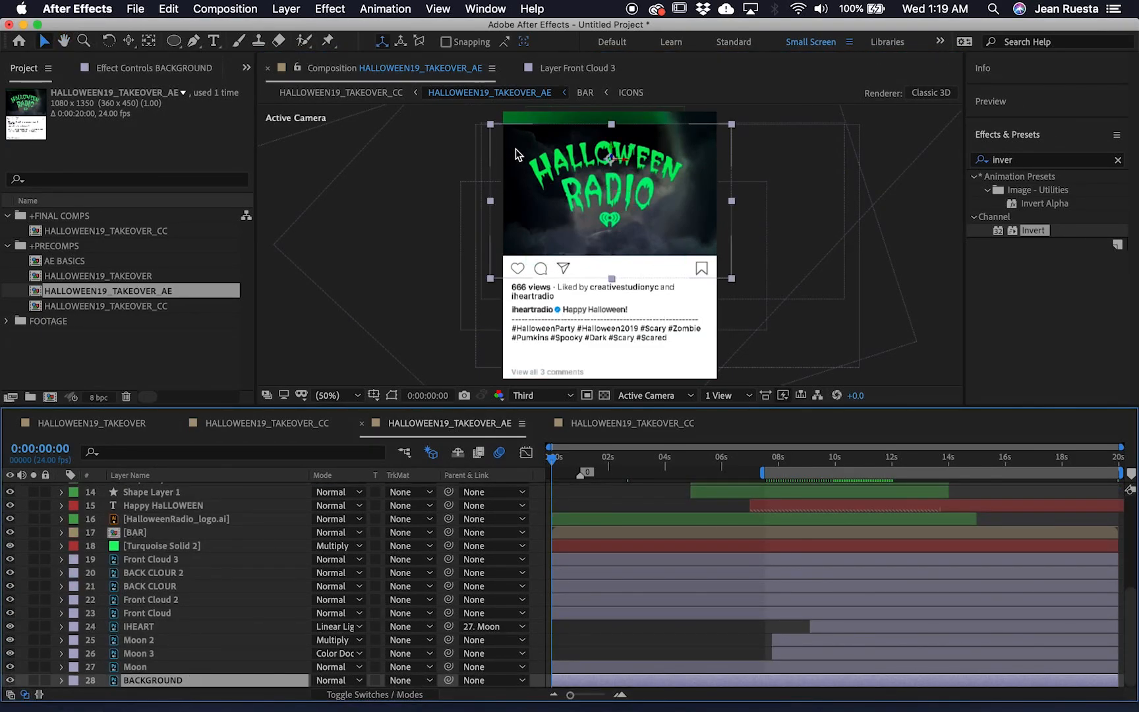
key(s)
drag(346, 680, 363, 680)
drag(552, 132, 549, 113)
click(631, 634)
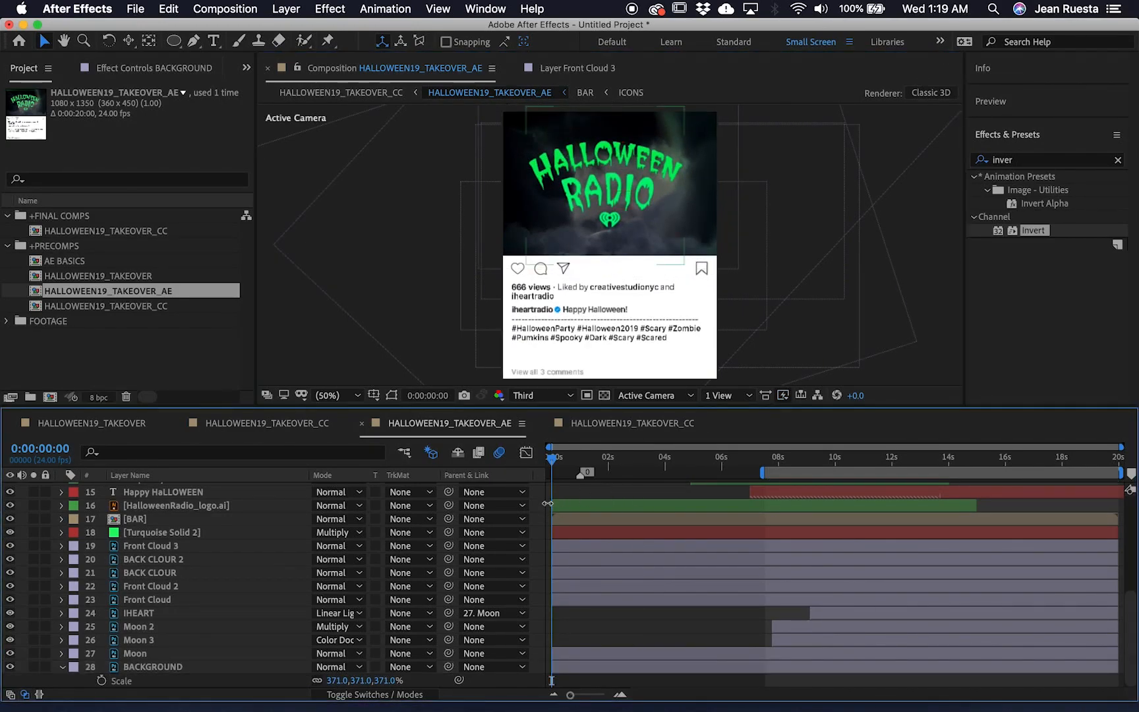
Start HALLOWEEN19_TAKEOVER_AE's work area at 0:00:00:00, and scrub through the new HALLOWEEN19_TAKEOVER_CC composition.
key(b)
click(593, 425)
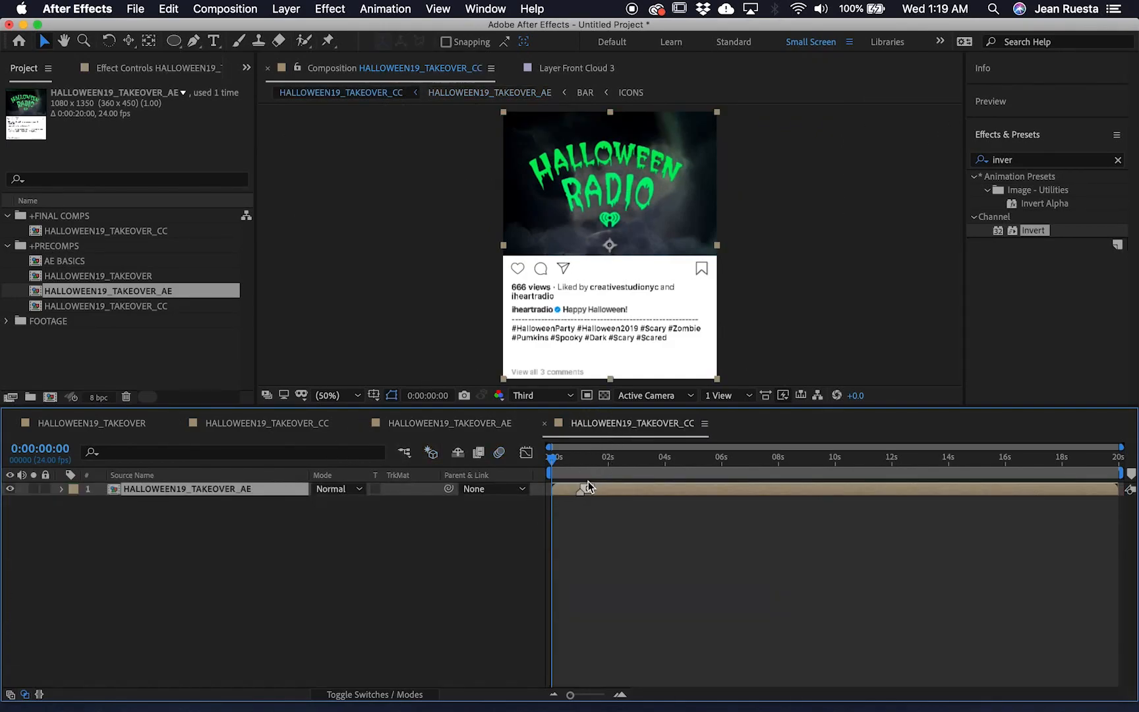
drag(572, 461, 947, 458)
key(Home)
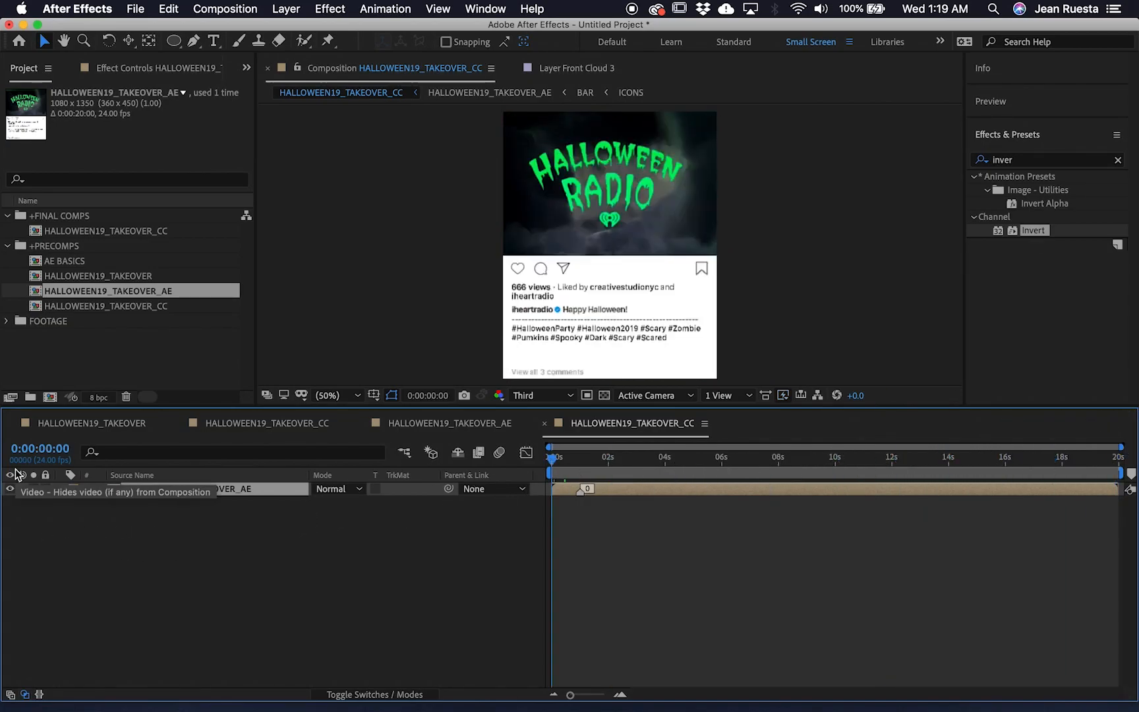